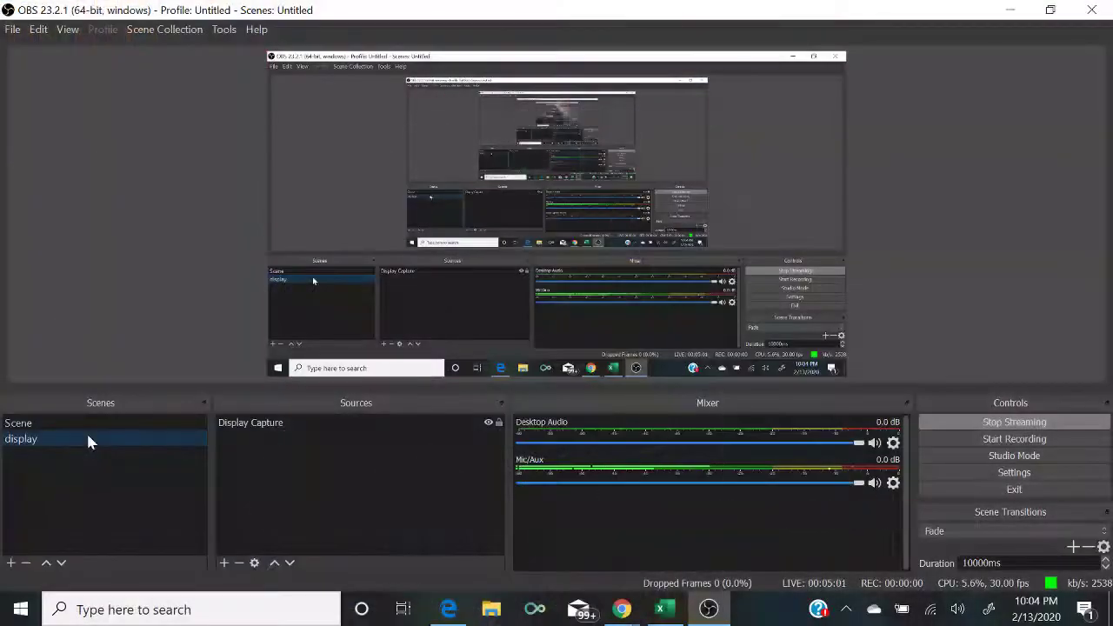
Step: Switch to the EBAY GOLD RUSH MINI break sheet in Excel, then to the YouTube live chat
{"action": "left_click", "coordinate": [663, 609]}
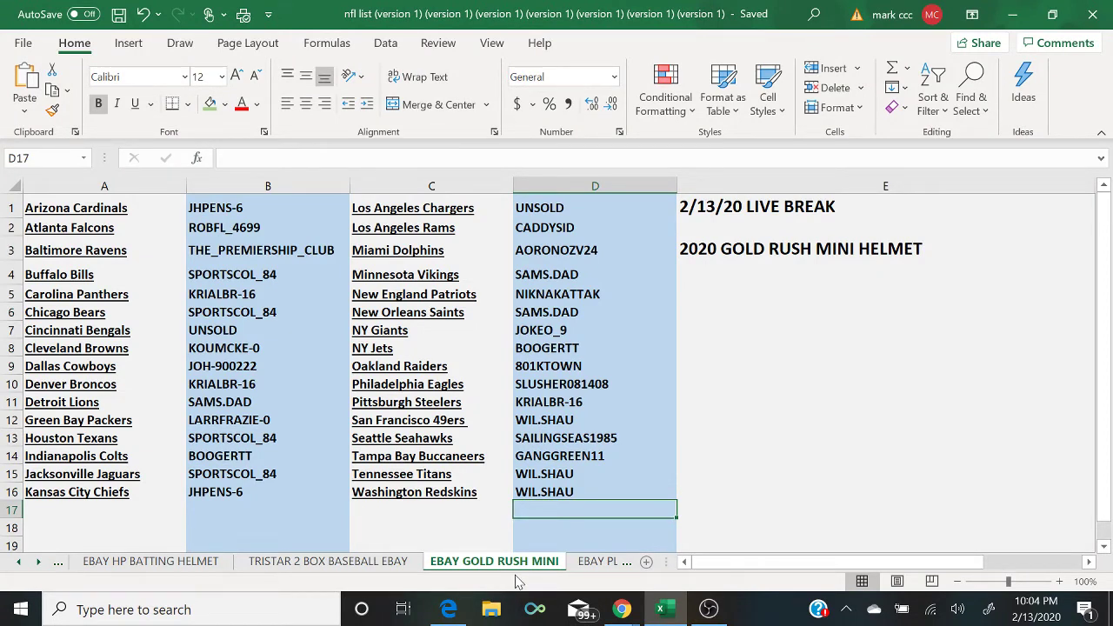
{"action": "mouse_move", "coordinate": [622, 608]}
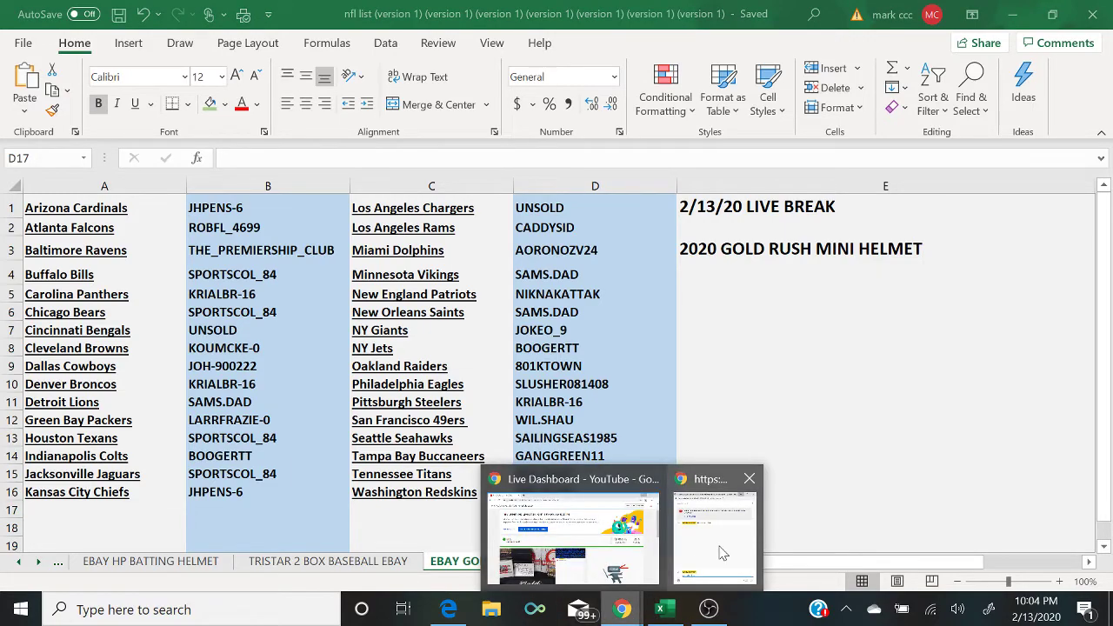
{"action": "left_click", "coordinate": [720, 553]}
Step: Dock the live chat beside the spreadsheet and post 'UNSOLD TEAMS 3$ PIECE'
{"action": "left_click_drag", "start_coordinate": [300, 13], "coordinate": [910, 26]}
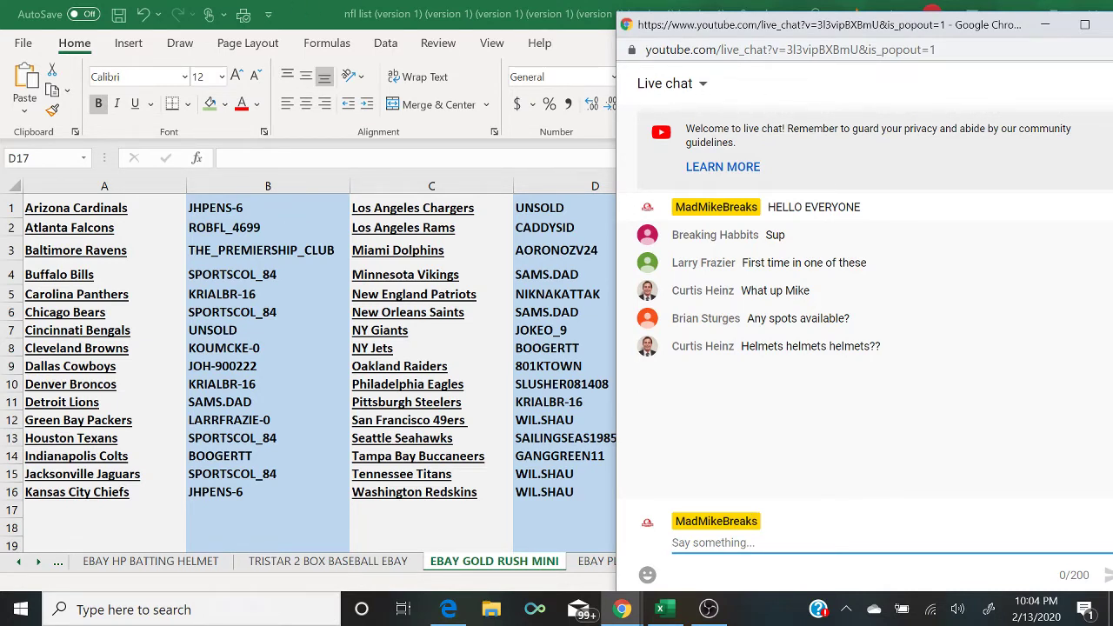
{"action": "type", "text": "UNSOLD TEAM"}
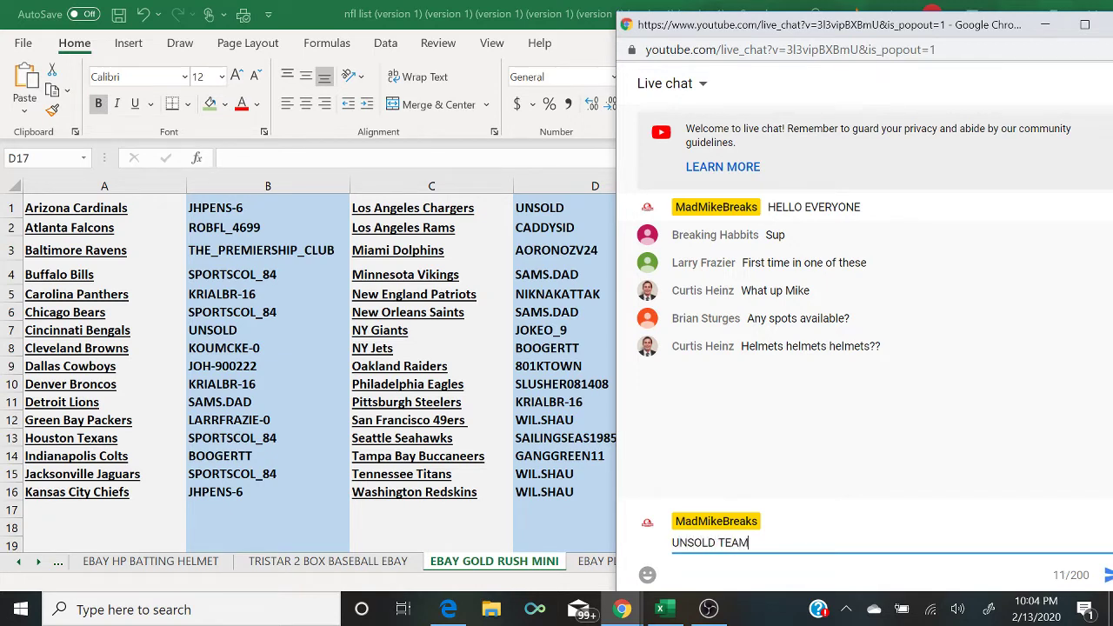
{"action": "type", "text": "S 3$ PIECE"}
{"action": "key", "text": "BackSpace"}
{"action": "key", "text": "BackSpace"}
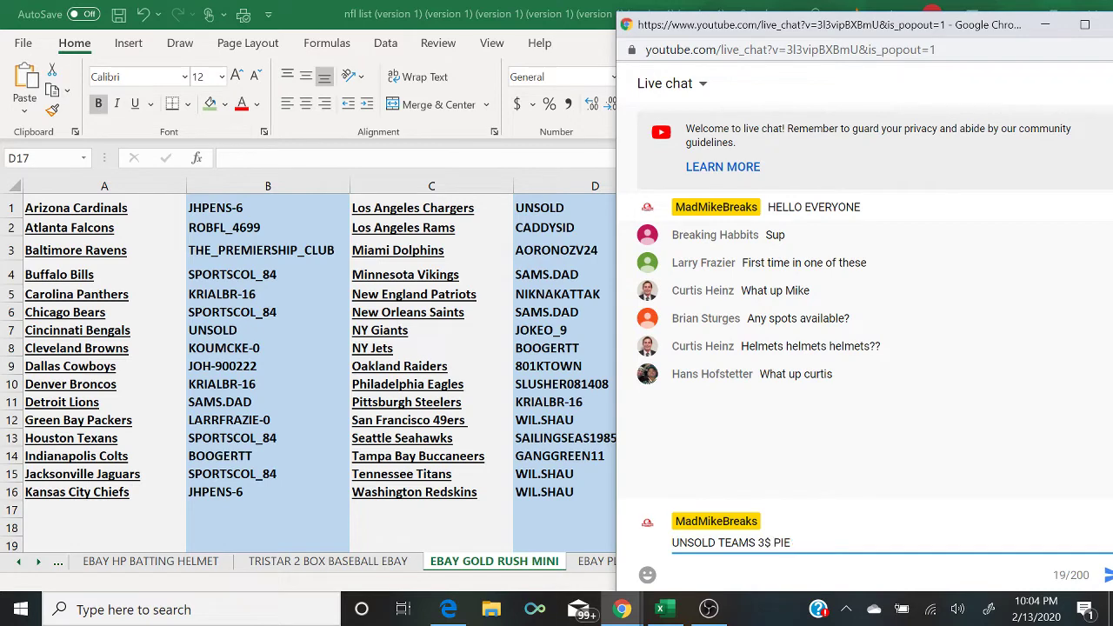
{"action": "type", "text": "CE"}
{"action": "key", "text": "Return"}
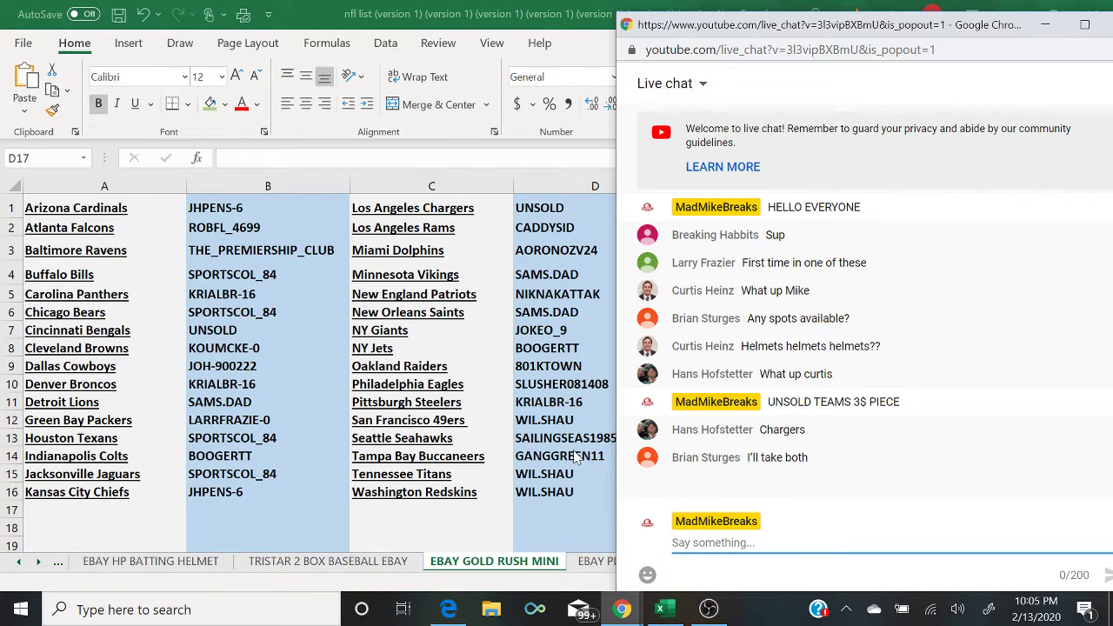
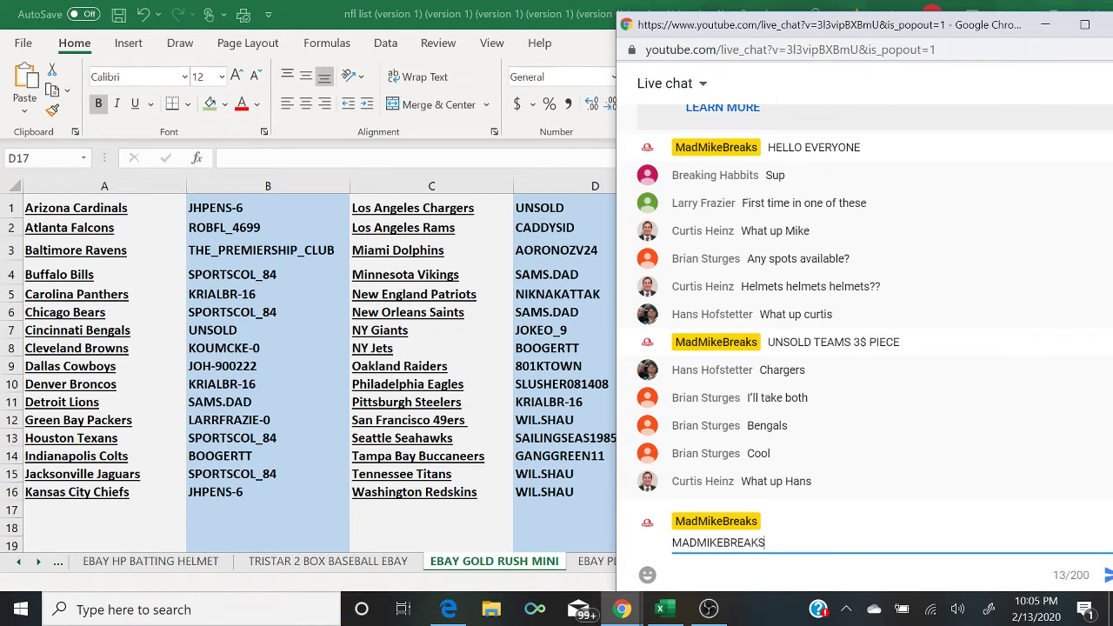
Step: Post the payment e-mail address in chat, then select the Los Angeles Chargers buyer cell in Excel
{"action": "key", "text": "Return"}
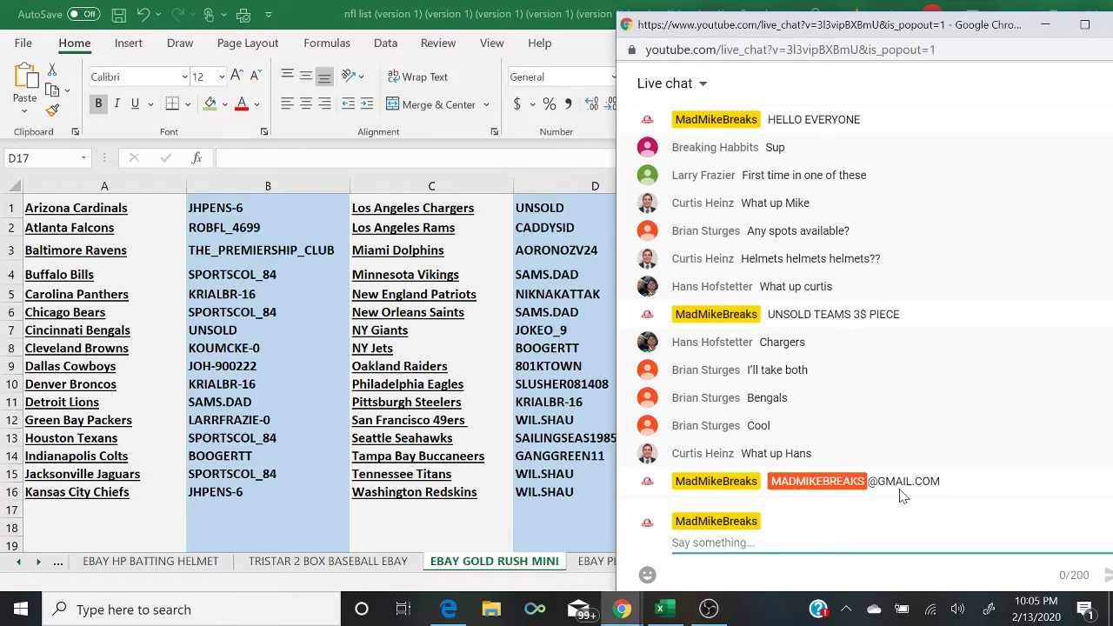
{"action": "left_click", "coordinate": [554, 215]}
{"action": "left_click", "coordinate": [554, 212]}
Step: Enter the claiming buyers' names for the Chargers (D1) and Bengals (B7), checking chat between entries
{"action": "type", "text": "HANS"}
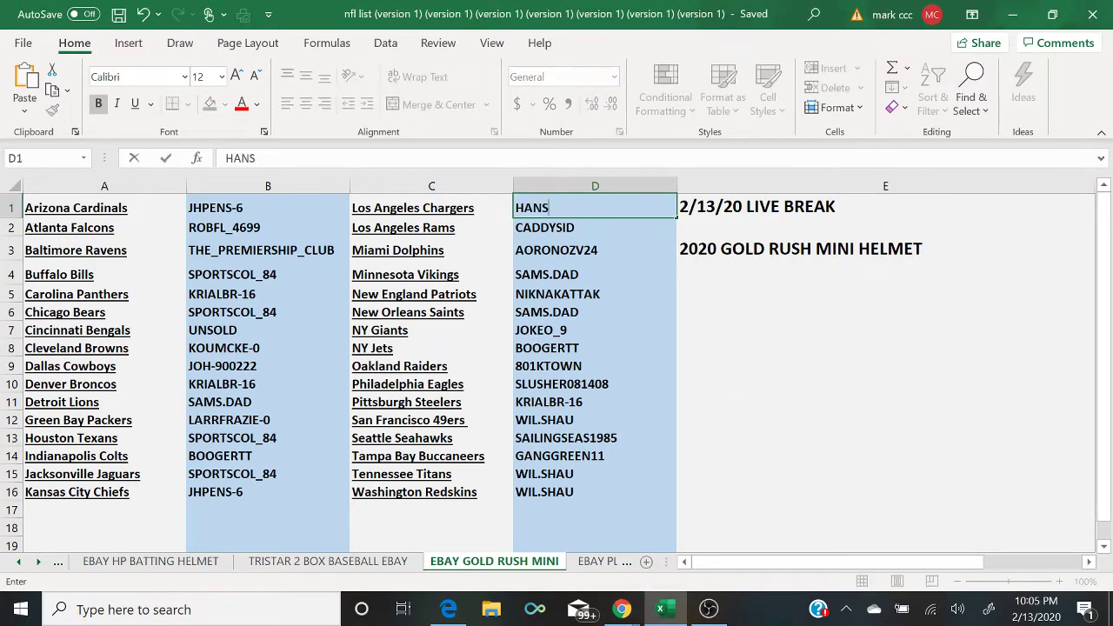
{"action": "mouse_move", "coordinate": [621, 608]}
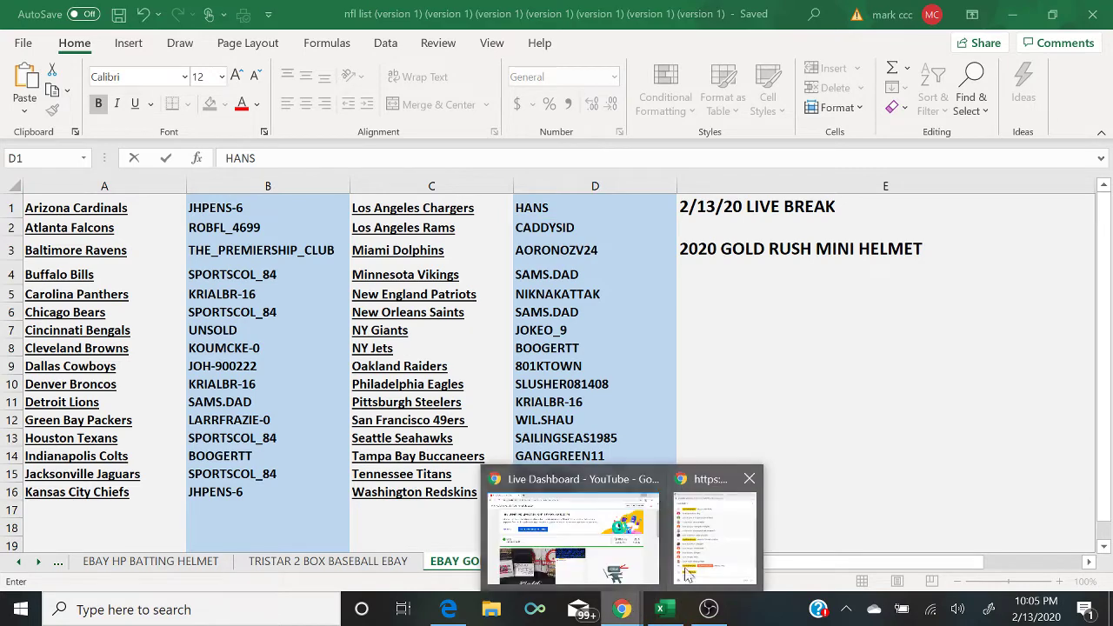
{"action": "left_click", "coordinate": [696, 572]}
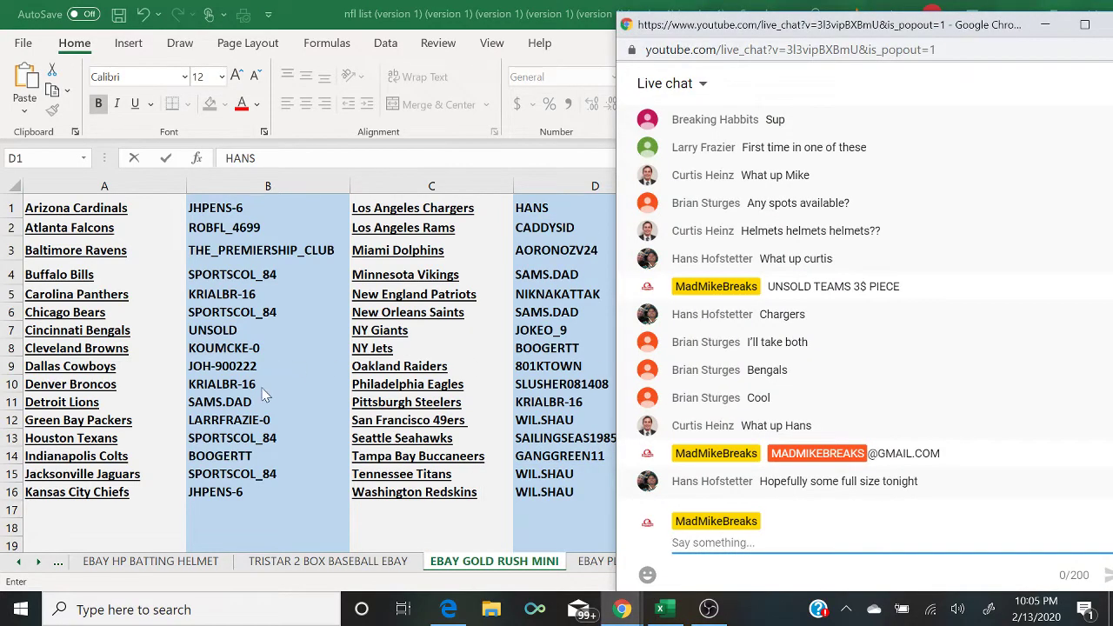
{"action": "left_click", "coordinate": [256, 335]}
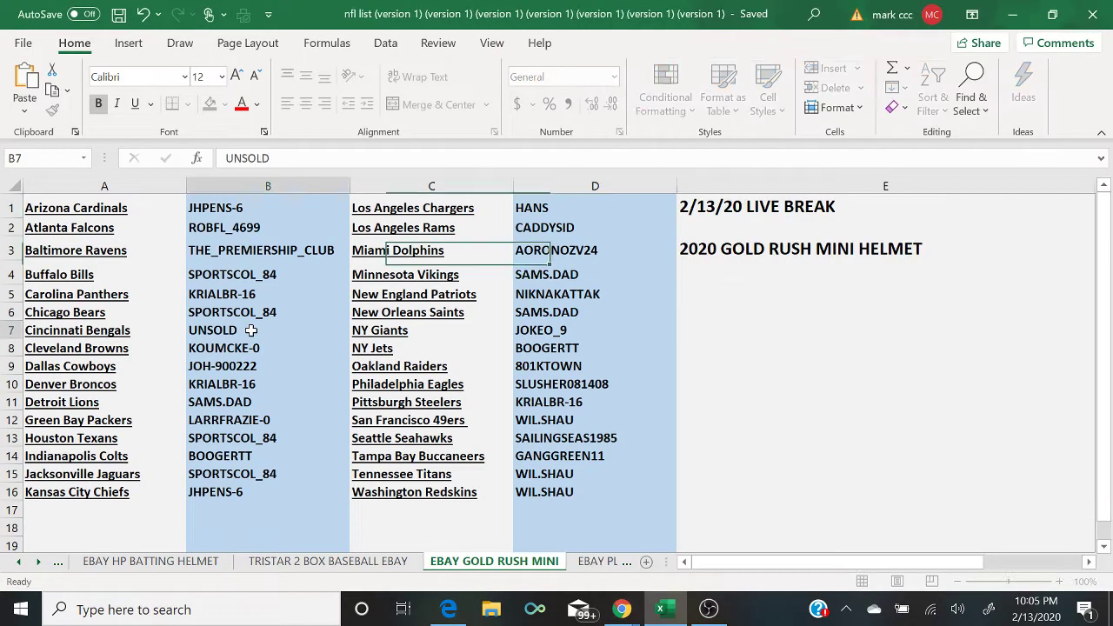
{"action": "type", "text": "BOOGERTT"}
{"action": "key", "text": "BackSpace"}
{"action": "key", "text": "BackSpace"}
{"action": "key", "text": "BackSpace"}
{"action": "key", "text": "BackSpace"}
{"action": "key", "text": "BackSpace"}
{"action": "key", "text": "BackSpace"}
{"action": "key", "text": "BackSpace"}
{"action": "key", "text": "BackSpace"}
{"action": "type", "text": "BRAIN"}
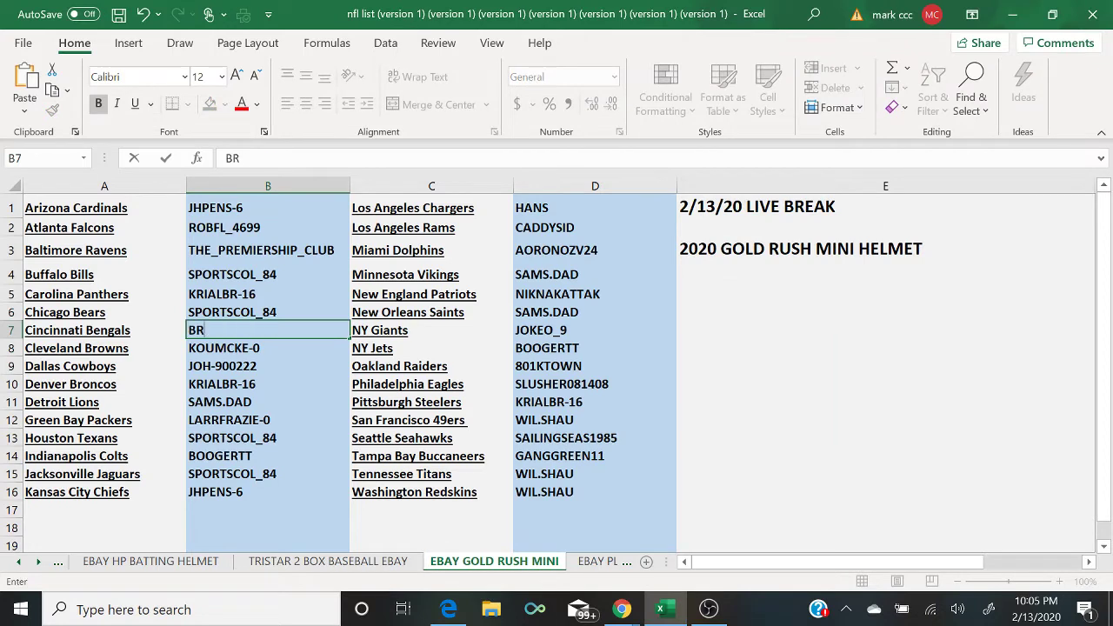
{"action": "key", "text": "BackSpace"}
{"action": "key", "text": "BackSpace"}
{"action": "key", "text": "BackSpace"}
{"action": "type", "text": "IAN S"}
{"action": "left_click", "coordinate": [275, 209]}
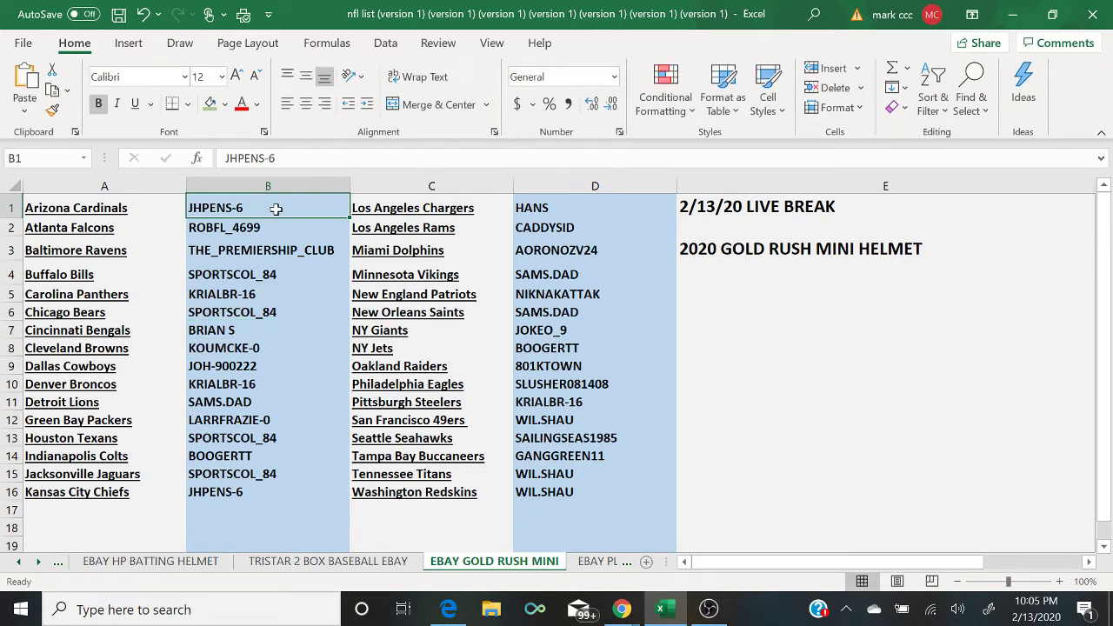
{"action": "key", "text": "Down"}
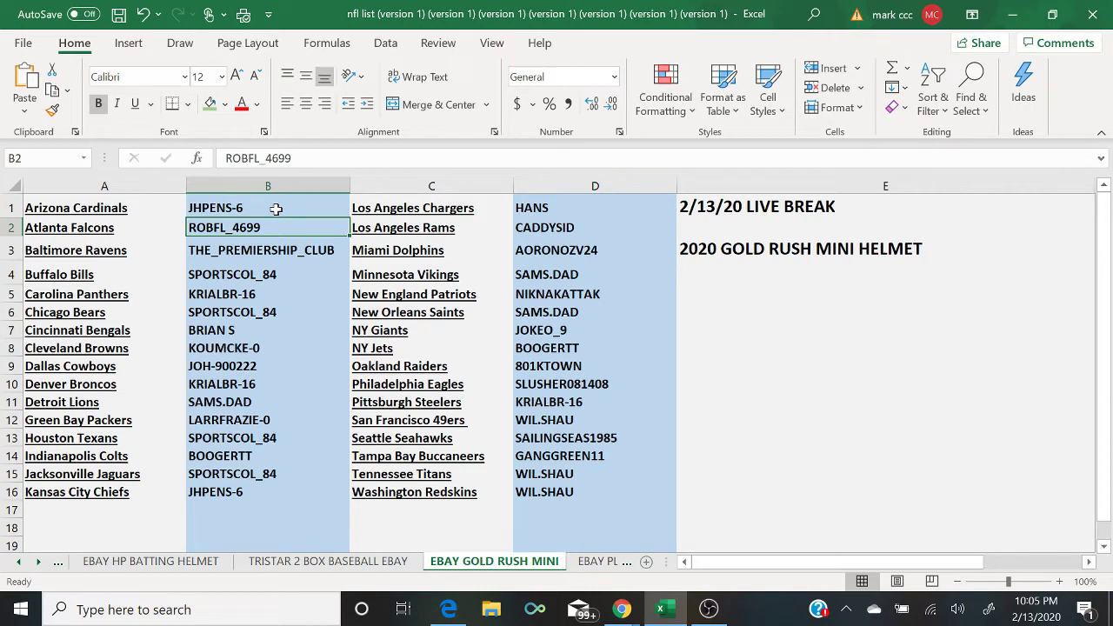
{"action": "key", "text": "Down"}
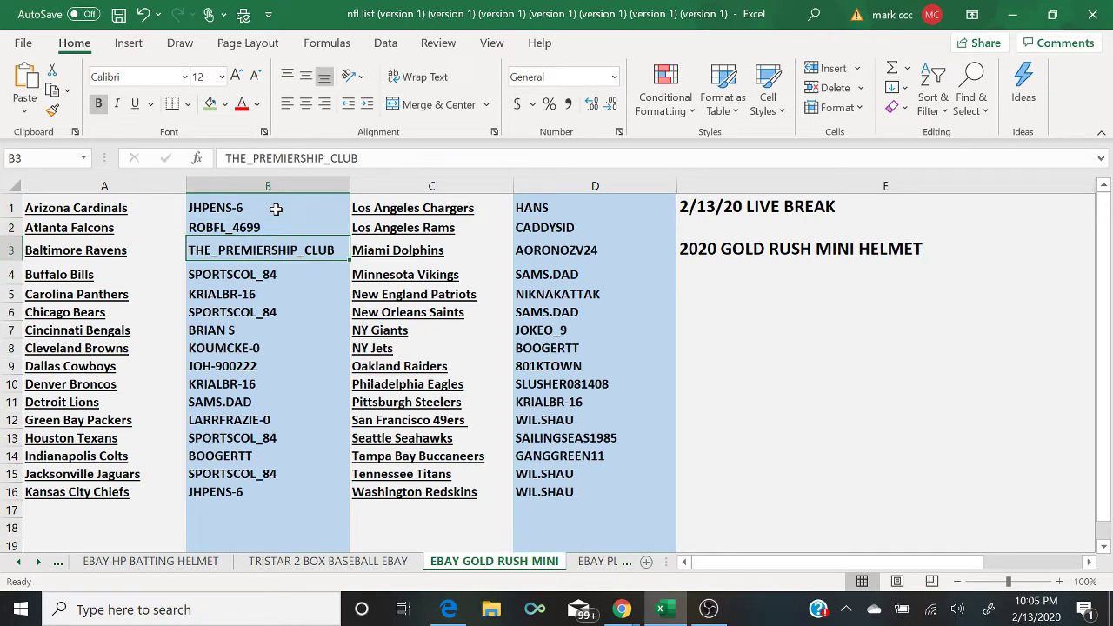
{"action": "key", "text": "Down"}
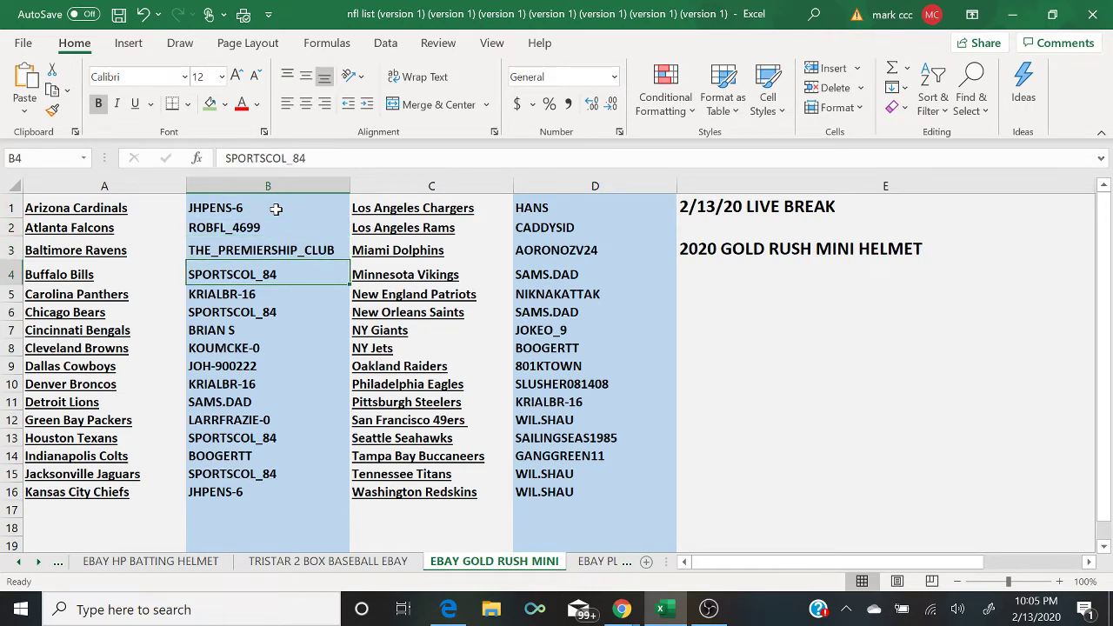
{"action": "key", "text": "Down"}
{"action": "key", "text": "Down"}
{"action": "key", "text": "Down"}
{"action": "key", "text": "Down"}
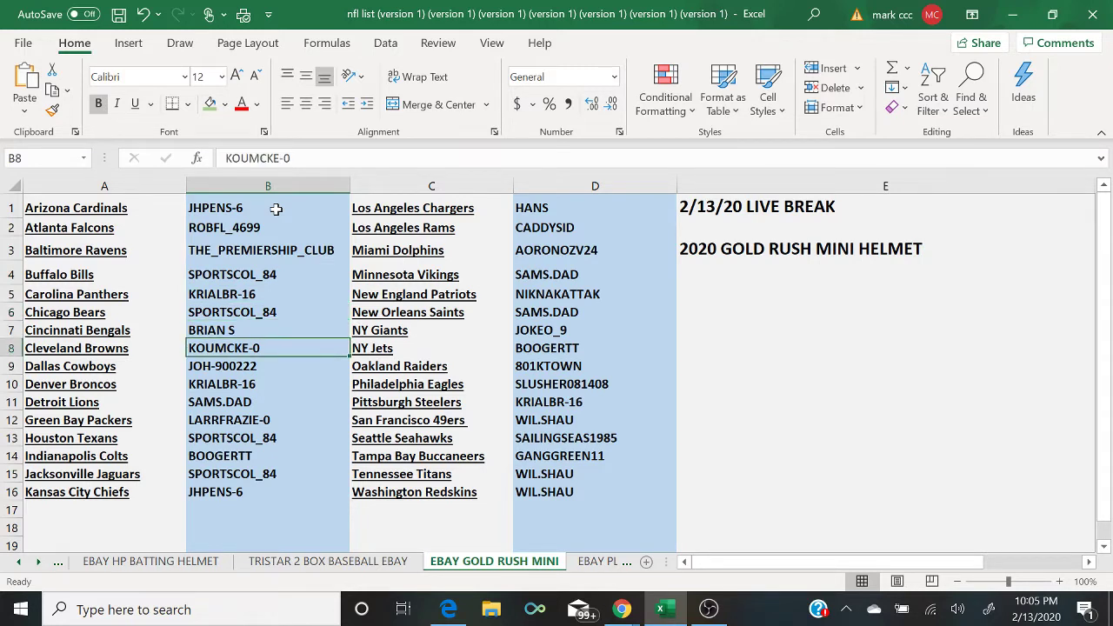
{"action": "key", "text": "Down"}
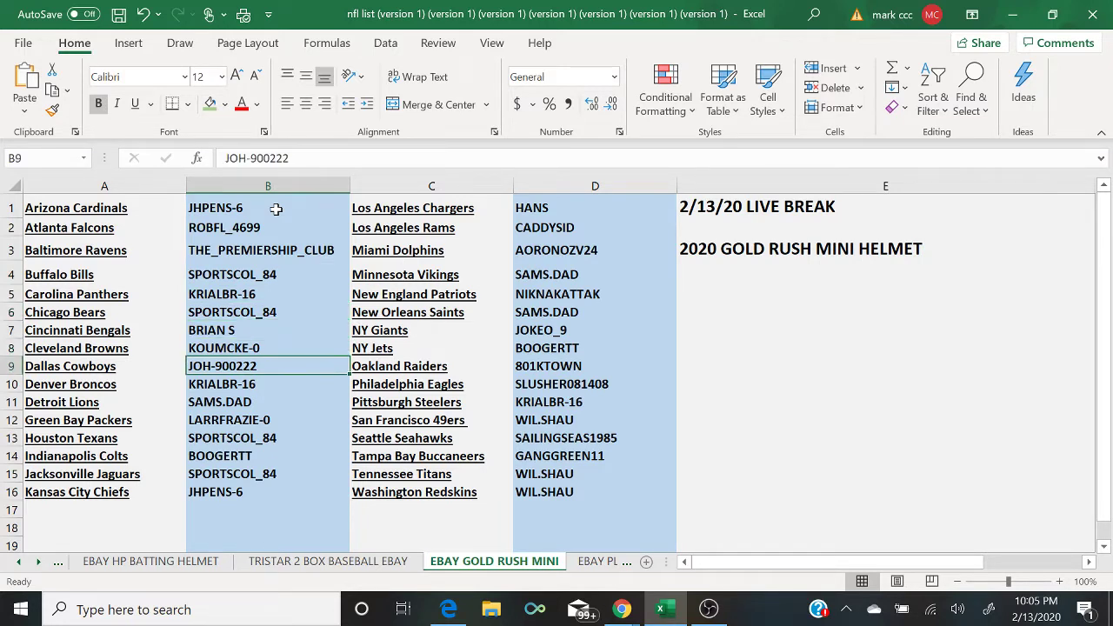
{"action": "key", "text": "Down"}
{"action": "key", "text": "Down"}
{"action": "key", "text": "Down"}
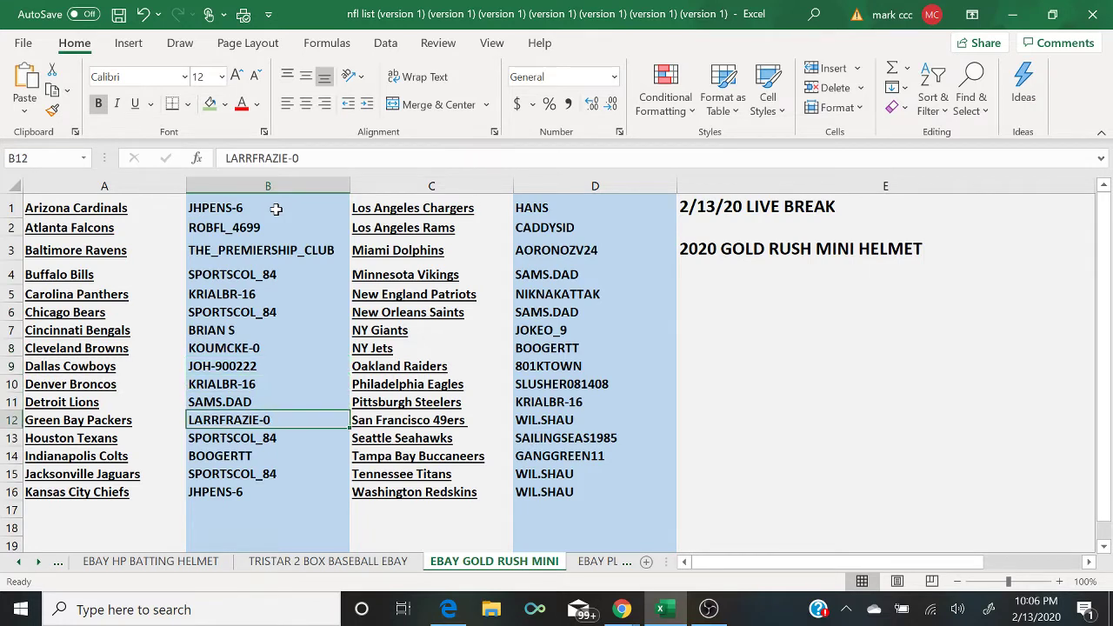
{"action": "key", "text": "Down"}
{"action": "key", "text": "Down"}
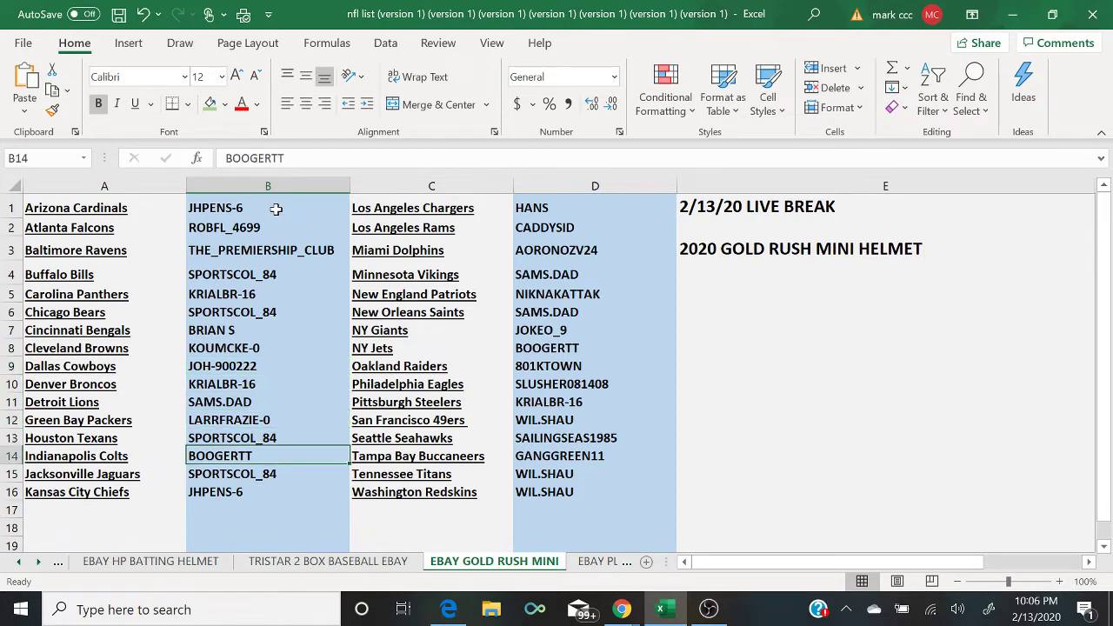
{"action": "key", "text": "Down"}
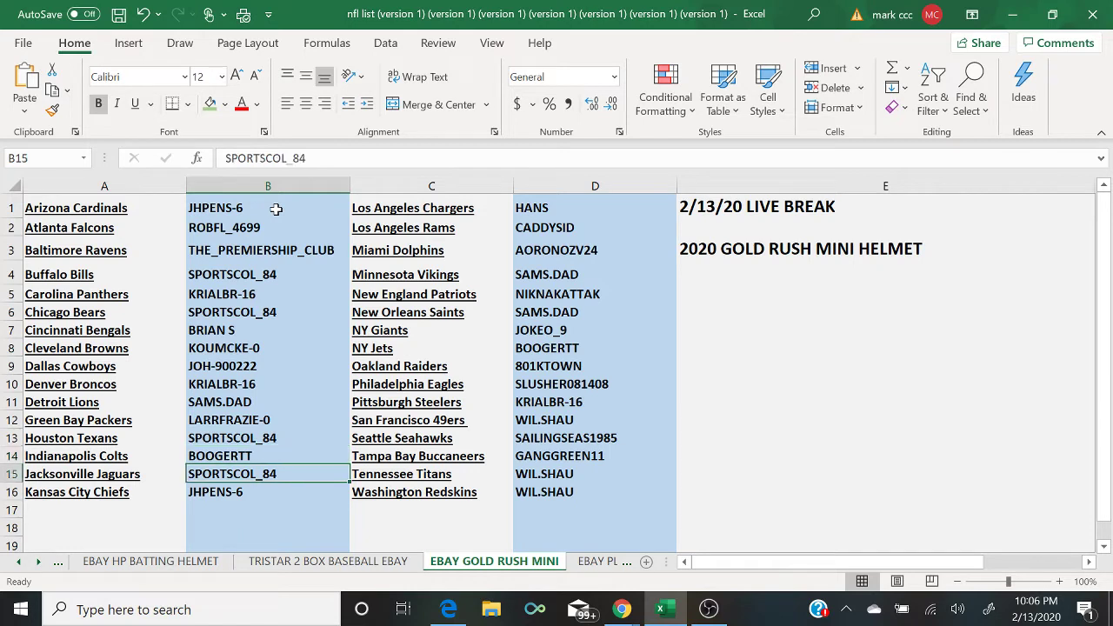
{"action": "key", "text": "Down"}
{"action": "key", "text": "Right"}
{"action": "key", "text": "Up"}
{"action": "key", "text": "Up"}
{"action": "key", "text": "Up"}
{"action": "key", "text": "Up"}
{"action": "key", "text": "Up"}
{"action": "key", "text": "Up"}
{"action": "key", "text": "Up"}
{"action": "key", "text": "Up"}
{"action": "key", "text": "Right"}
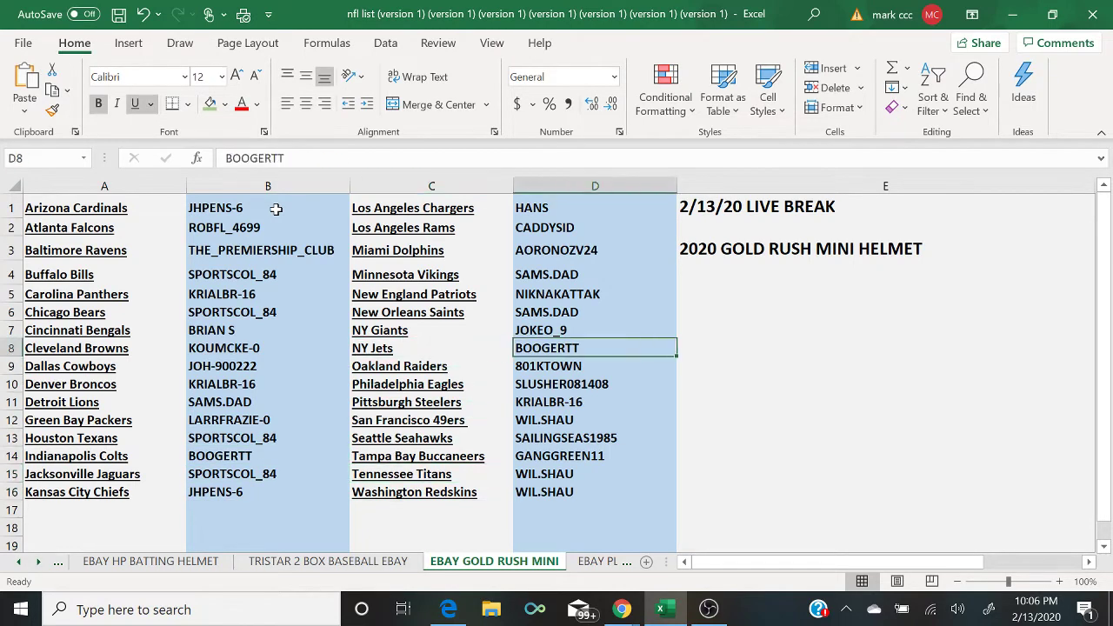
{"action": "key", "text": "Right"}
{"action": "key", "text": "Up"}
{"action": "key", "text": "Left"}
{"action": "key", "text": "Left"}
{"action": "key", "text": "Up"}
{"action": "key", "text": "Up"}
{"action": "key", "text": "Up"}
{"action": "key", "text": "Up"}
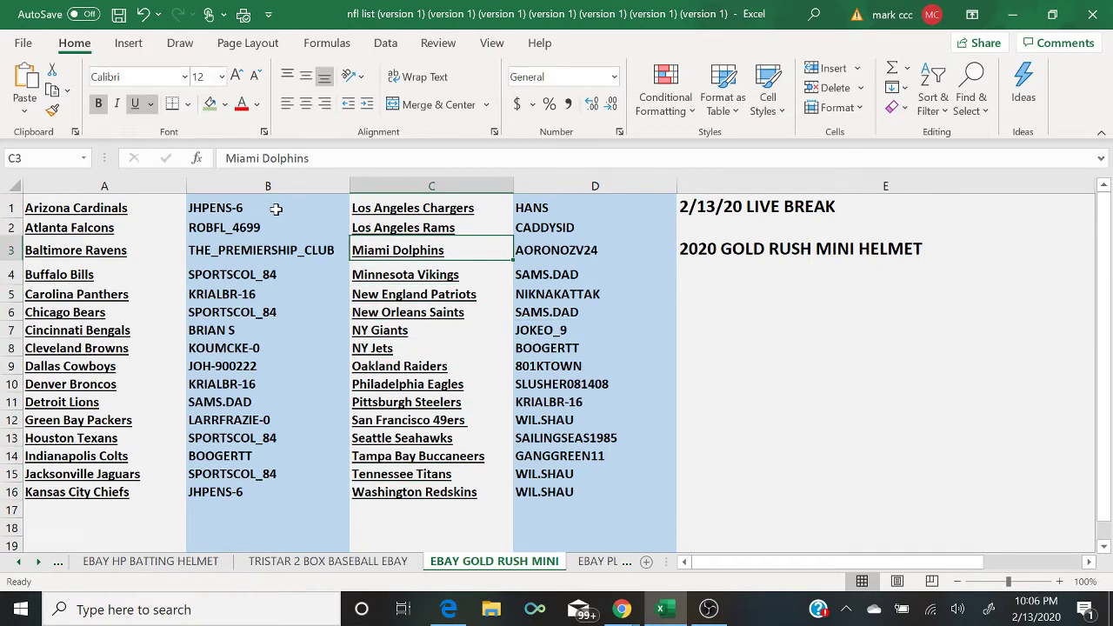
{"action": "key", "text": "Right"}
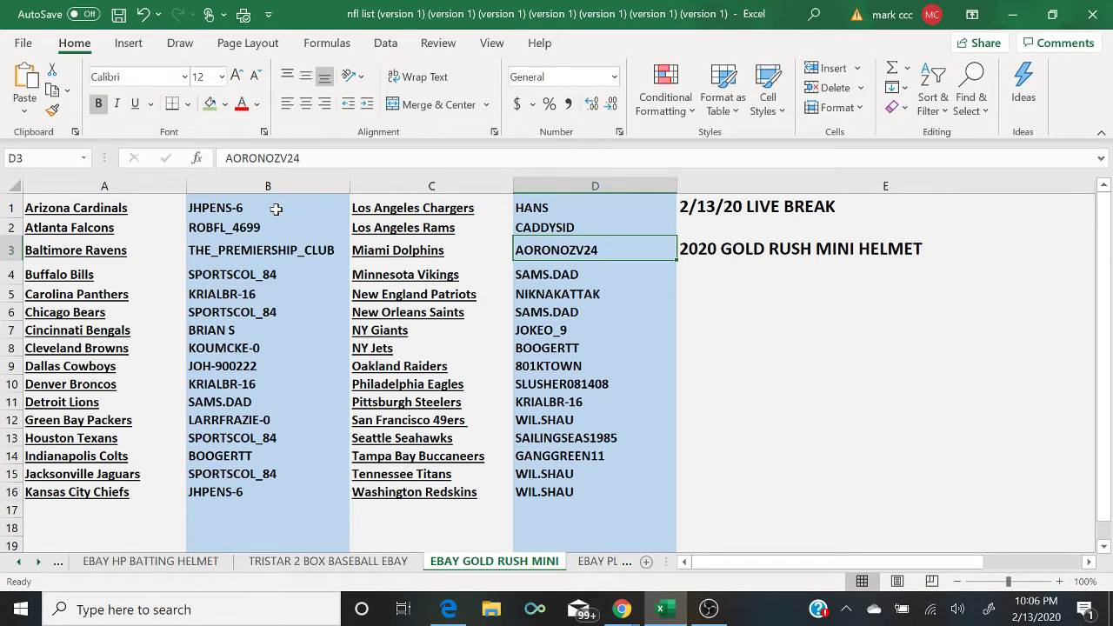
{"action": "key", "text": "Down"}
{"action": "key", "text": "Down"}
{"action": "key", "text": "Down"}
{"action": "key", "text": "Down"}
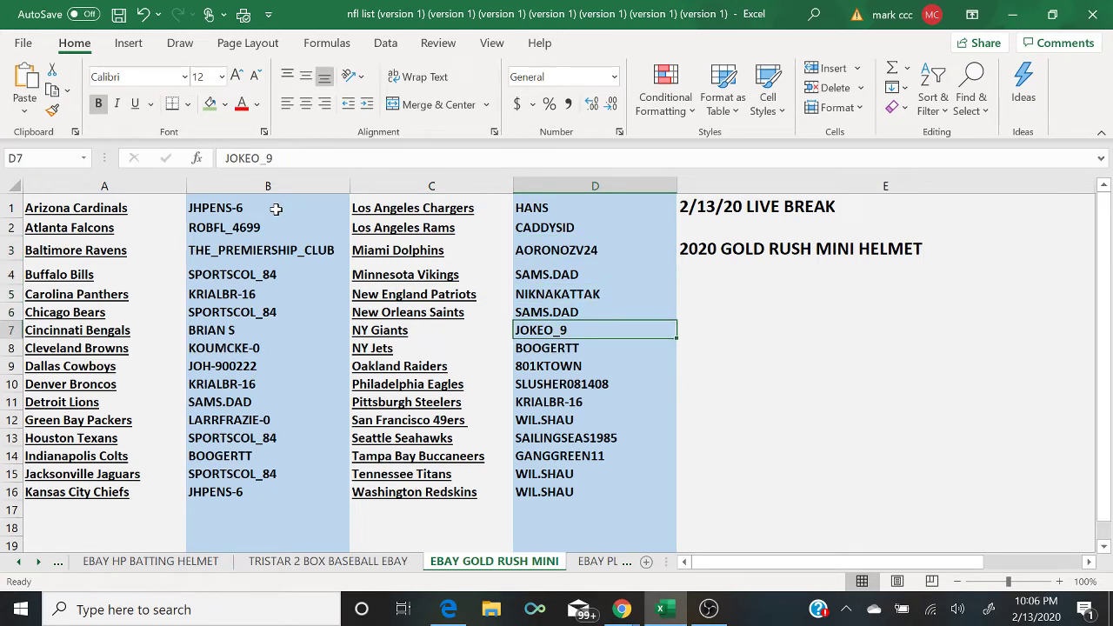
{"action": "key", "text": "Down"}
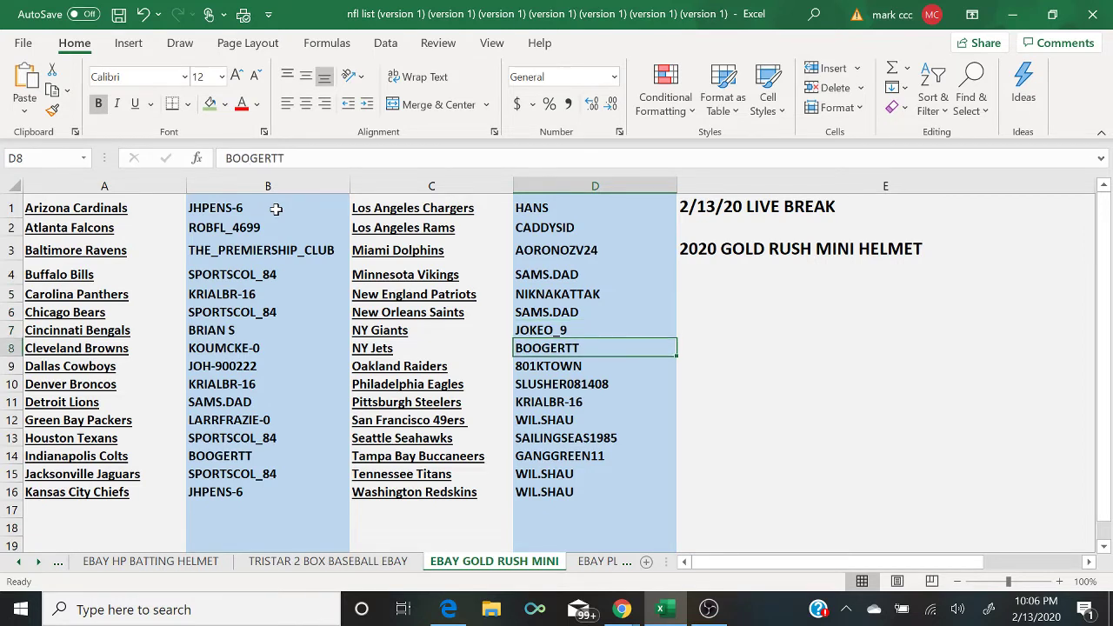
{"action": "key", "text": "Down"}
{"action": "key", "text": "Down"}
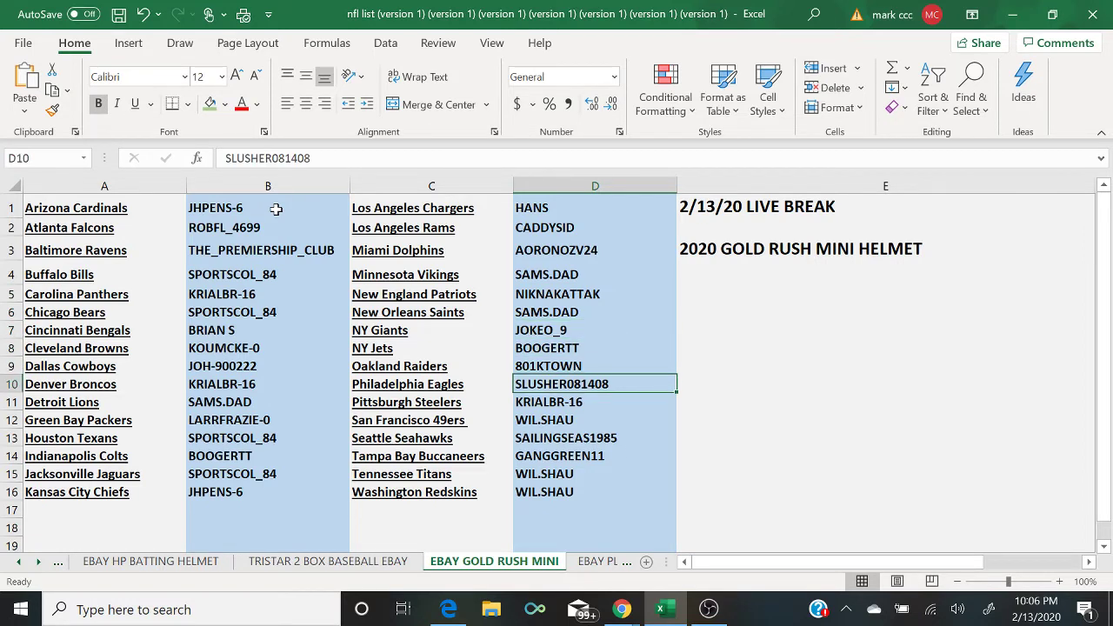
{"action": "key", "text": "Down"}
{"action": "key", "text": "Down"}
{"action": "key", "text": "Down"}
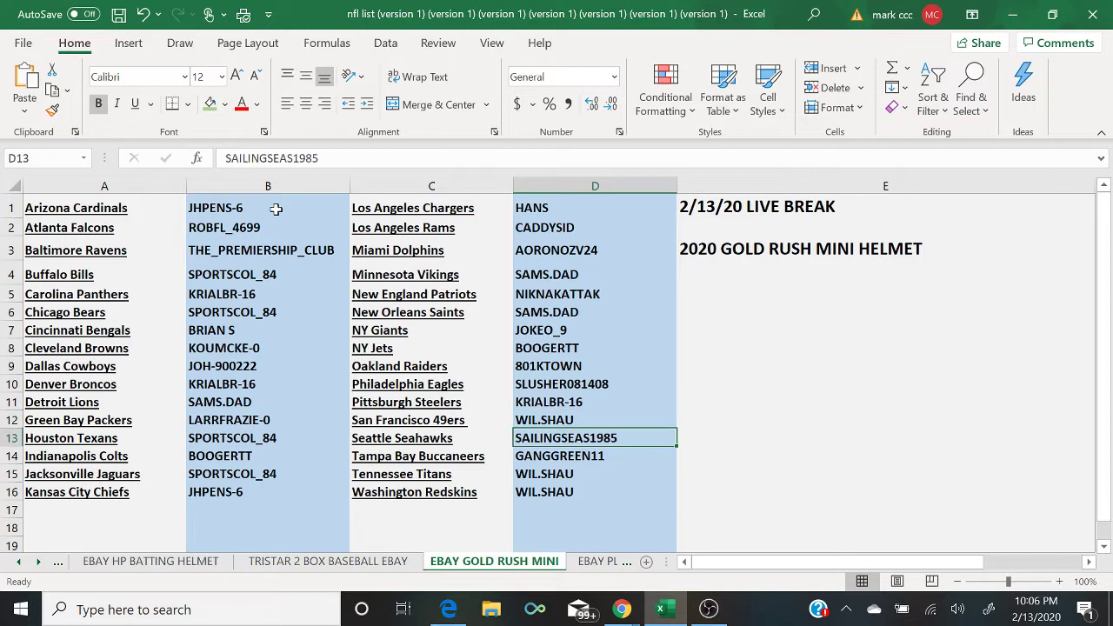
{"action": "key", "text": "Down"}
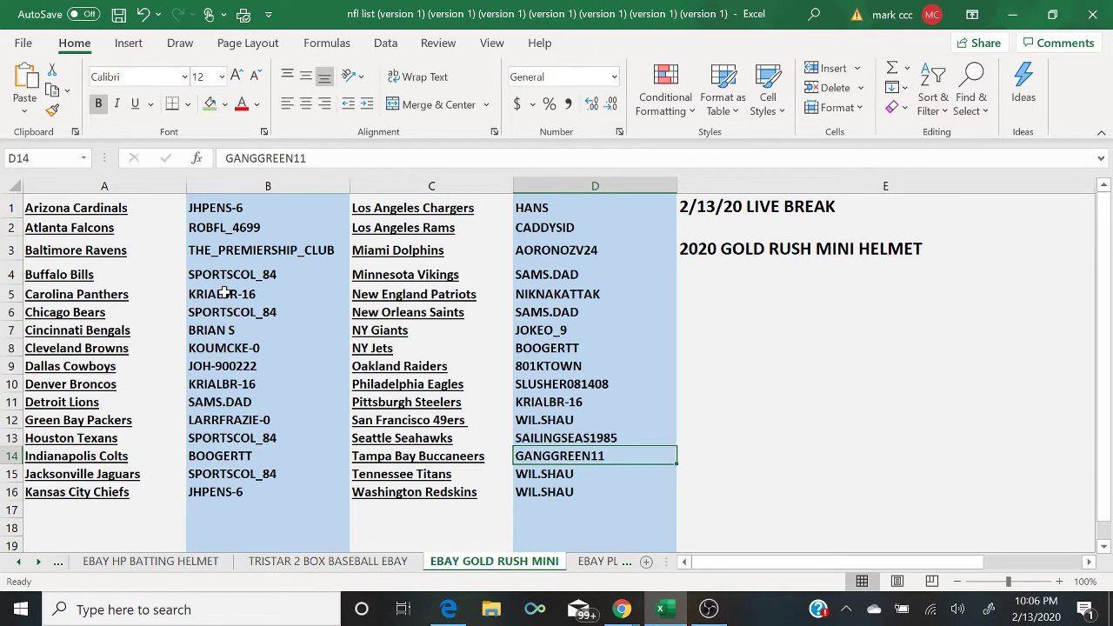
{"action": "left_click", "coordinate": [278, 300]}
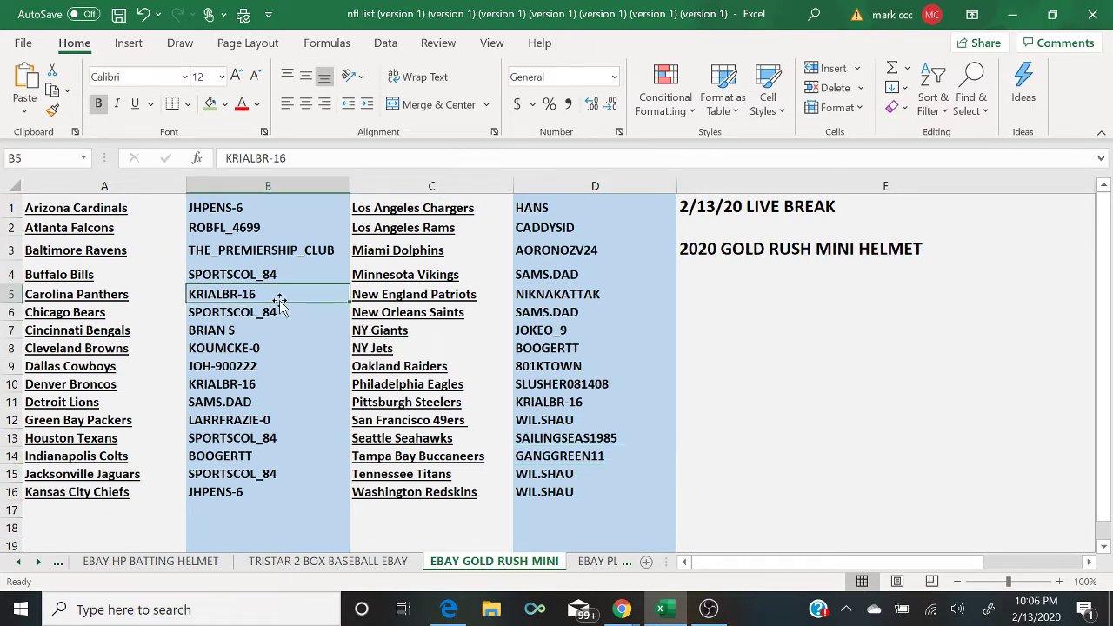
{"action": "left_click", "coordinate": [621, 608]}
Step: Read the buyers' messages in the stream's live chat, then switch to OBS Studio
{"action": "left_click", "coordinate": [713, 535]}
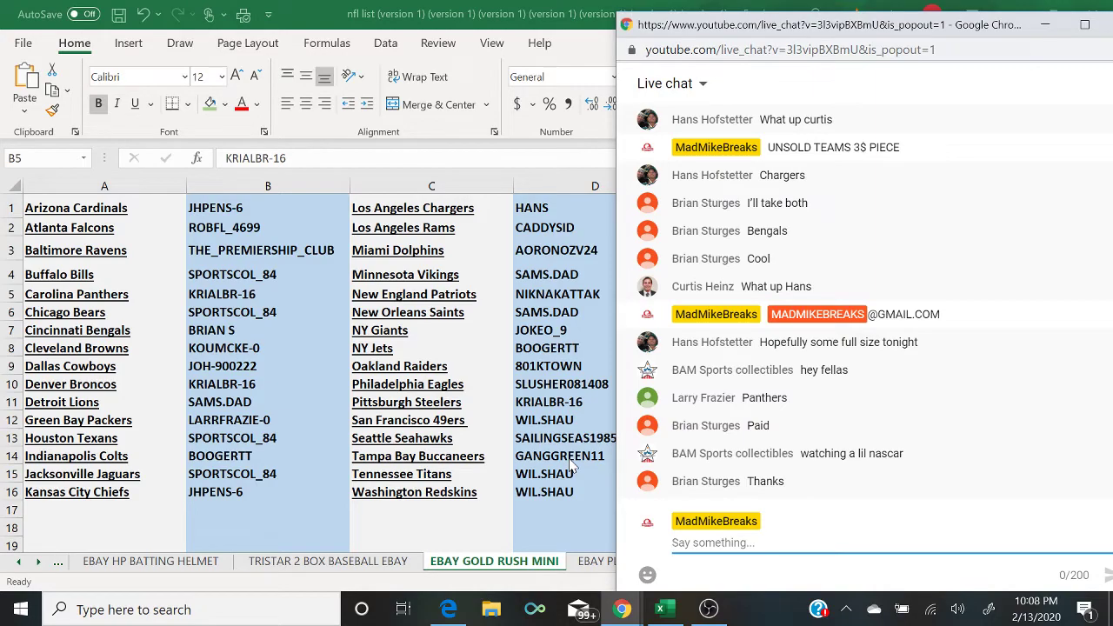
{"action": "left_click", "coordinate": [708, 608]}
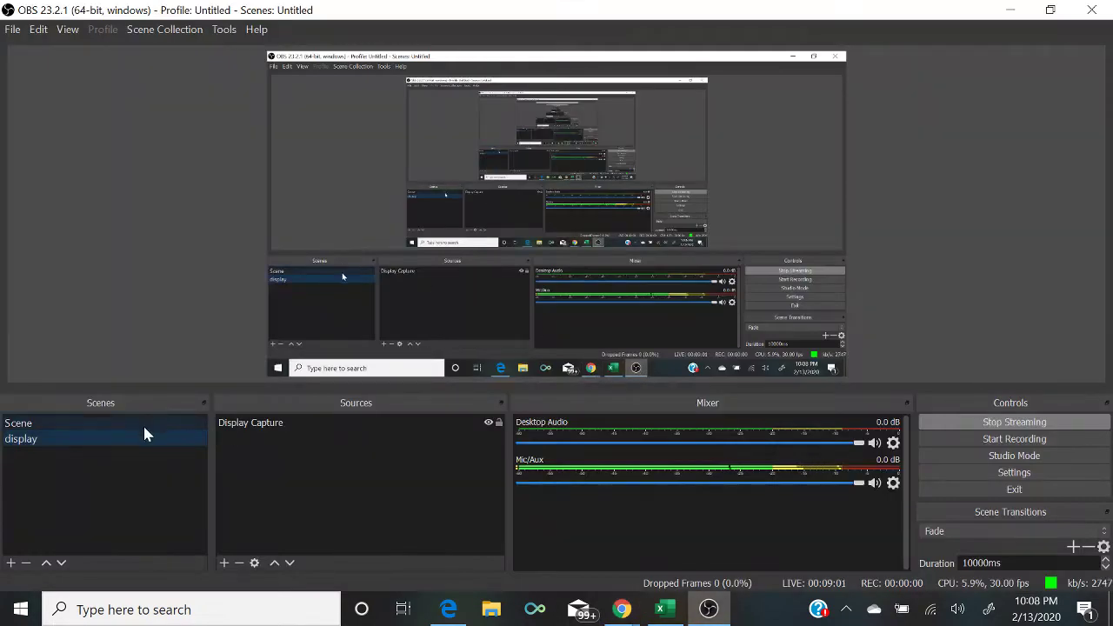
Step: Put the camera scene on stream, then exit the projector and return to the Excel workbook
{"action": "left_click", "coordinate": [143, 423]}
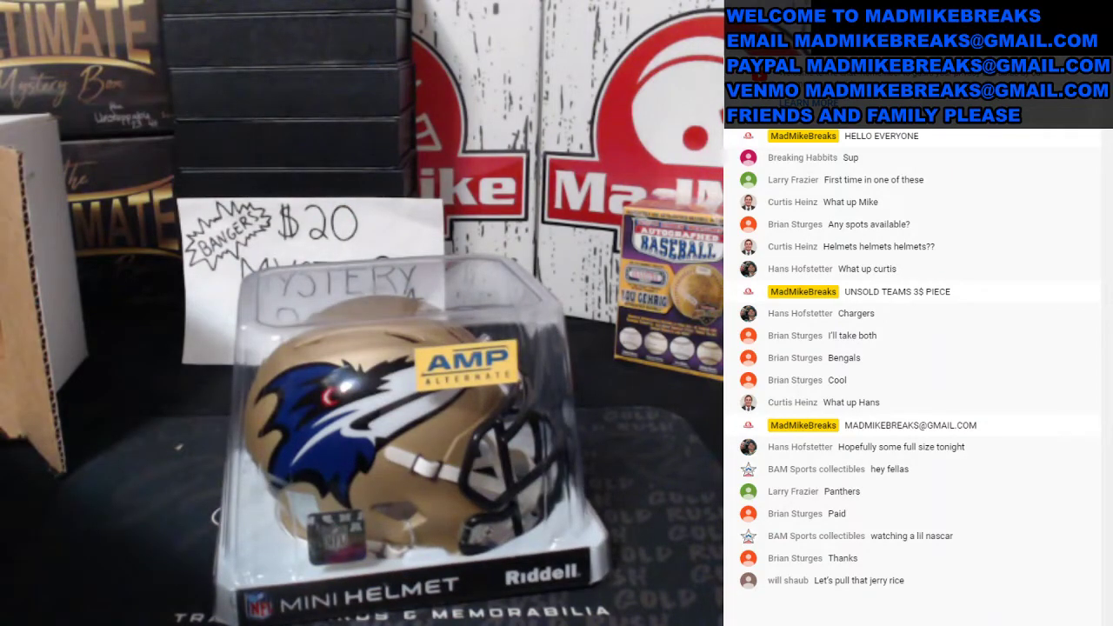
{"action": "key", "text": "Escape"}
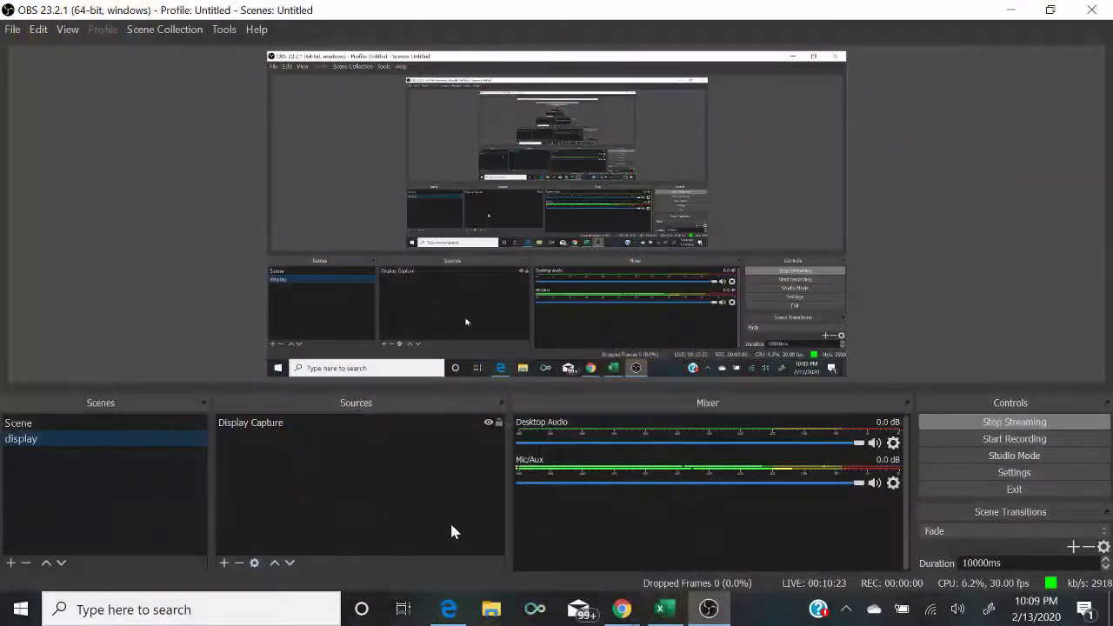
{"action": "left_click", "coordinate": [665, 609]}
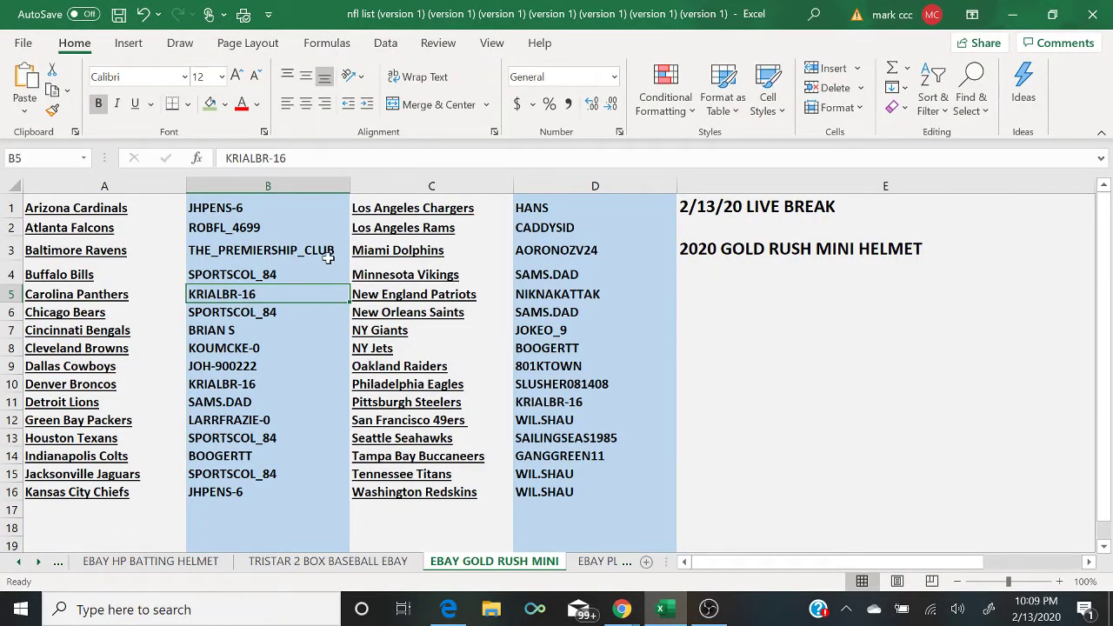
Step: Select the Baltimore Ravens buyer in B3, then put OBS's display scene back on stream
{"action": "left_click", "coordinate": [327, 252]}
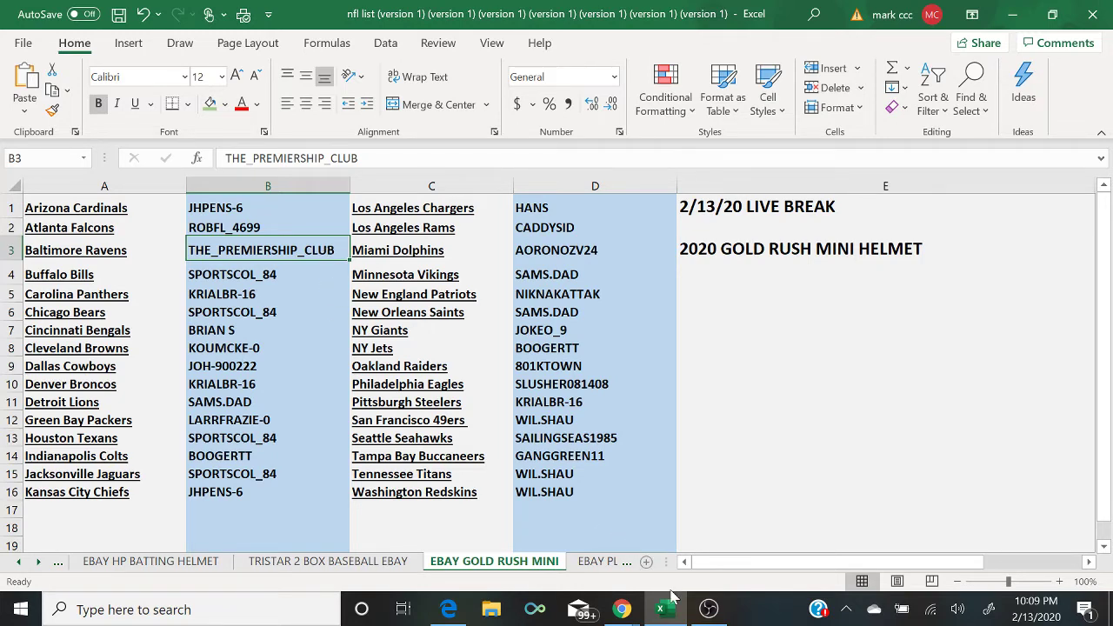
{"action": "left_click", "coordinate": [709, 608]}
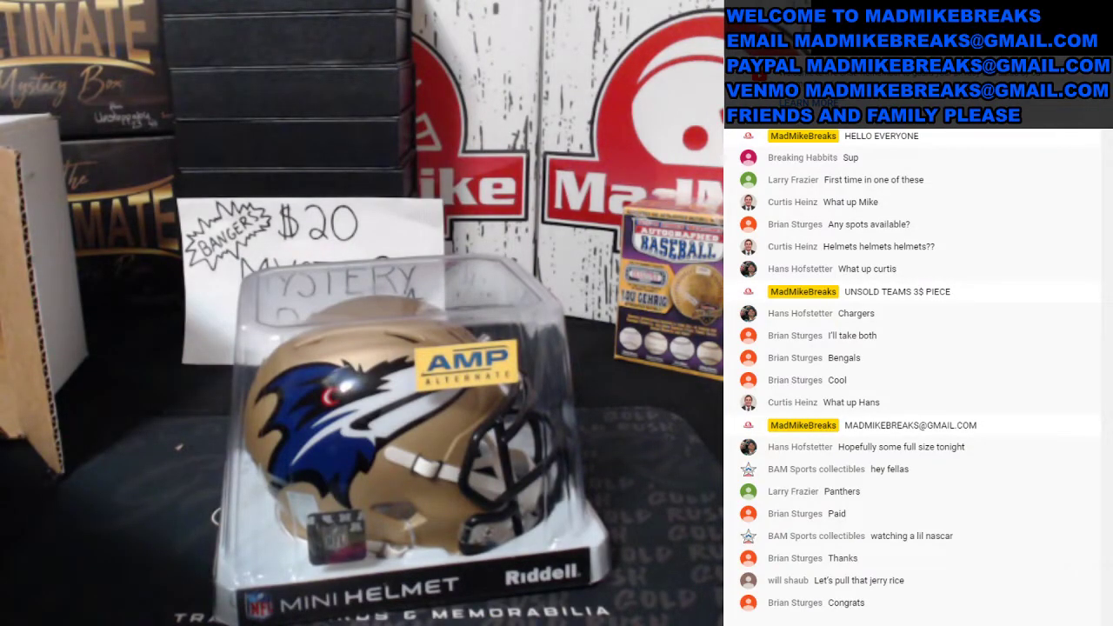
{"action": "left_click", "coordinate": [24, 441]}
Step: Copy column A's team names, Arizona Cardinals through Kansas City Chiefs, for the browser
{"action": "left_click", "coordinate": [665, 611]}
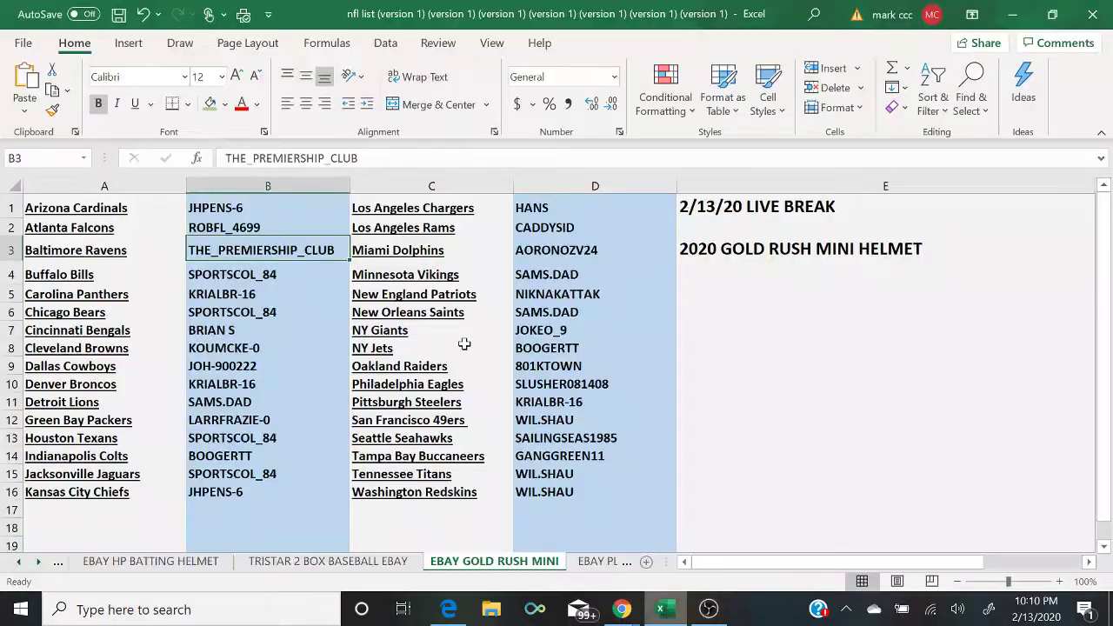
{"action": "left_click", "coordinate": [101, 187]}
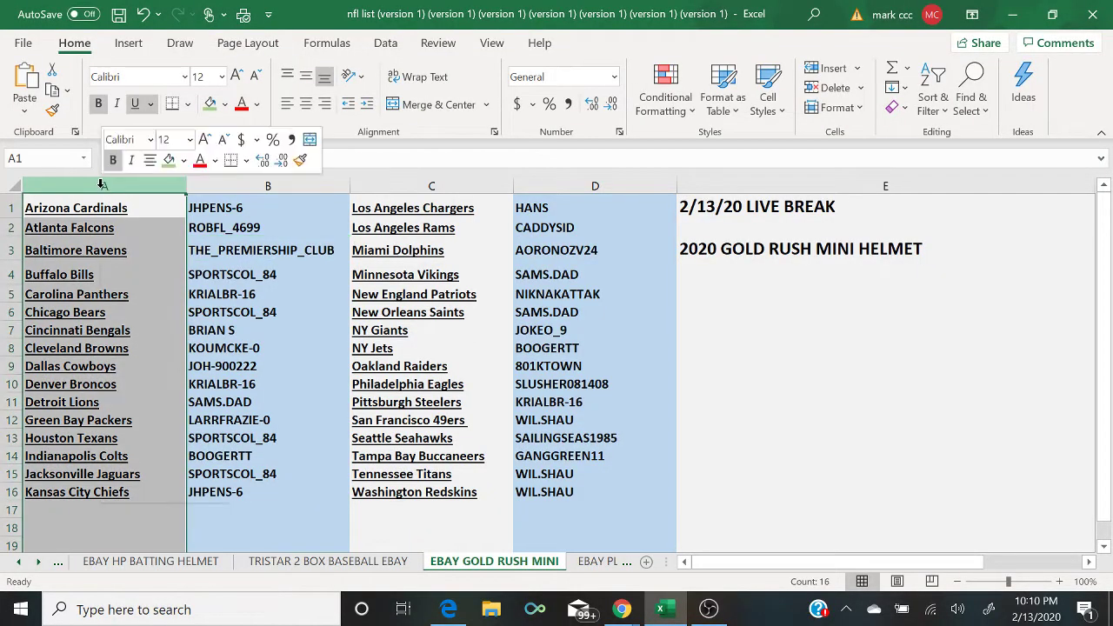
{"action": "right_click", "coordinate": [101, 187]}
{"action": "left_click", "coordinate": [146, 226]}
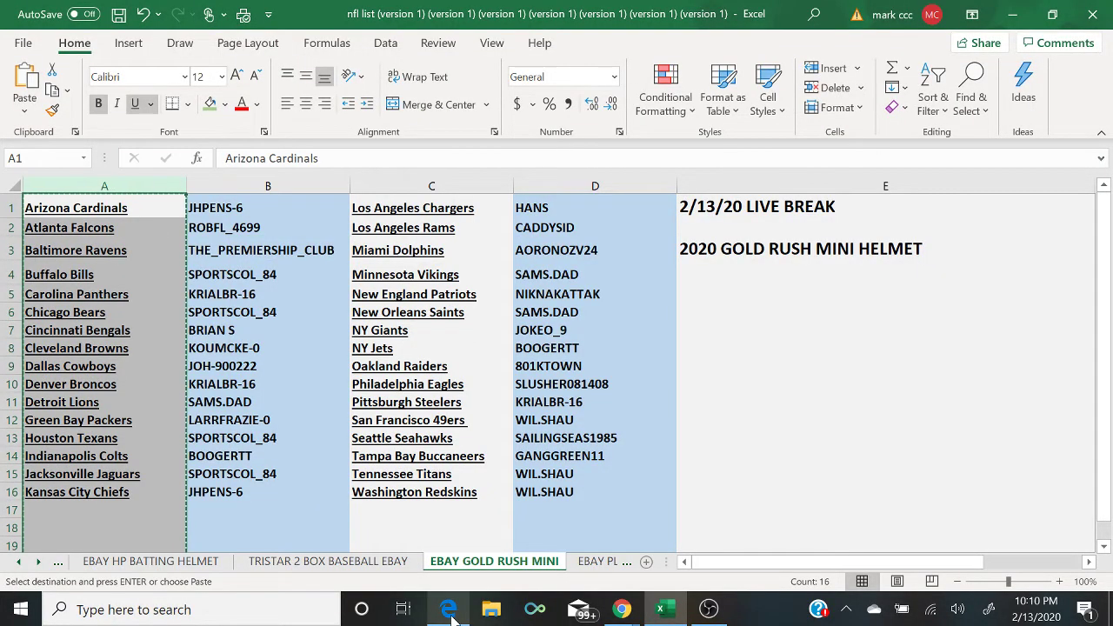
{"action": "left_click", "coordinate": [447, 610]}
Step: Open RANDOM.ORG's List Randomizer in a new tab and paste the first 16 team names
{"action": "left_click", "coordinate": [912, 16]}
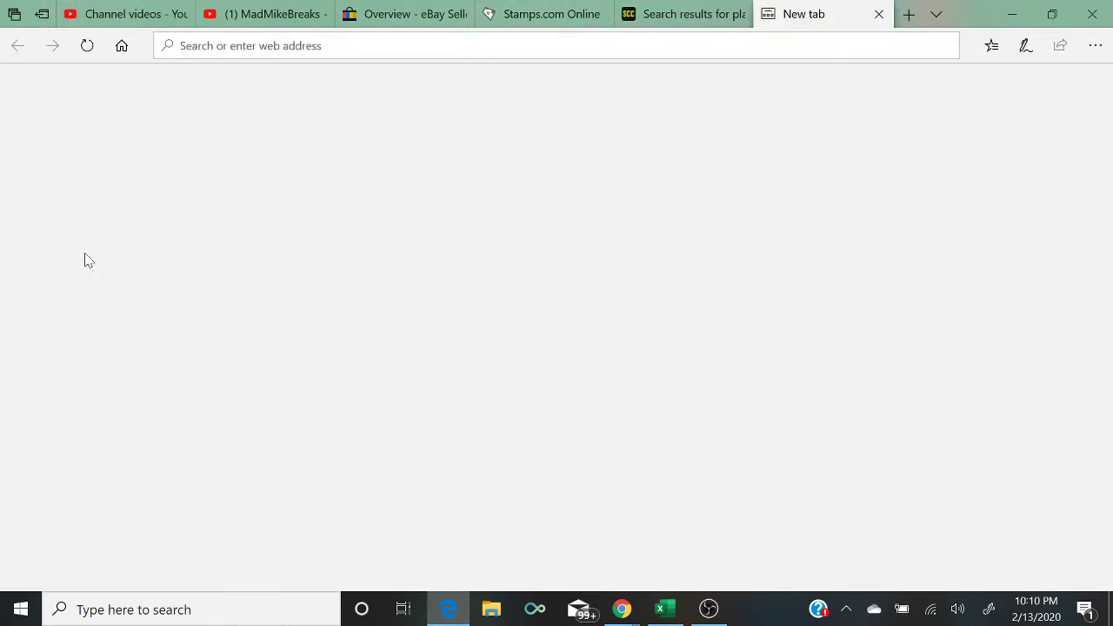
{"action": "left_click", "coordinate": [86, 261]}
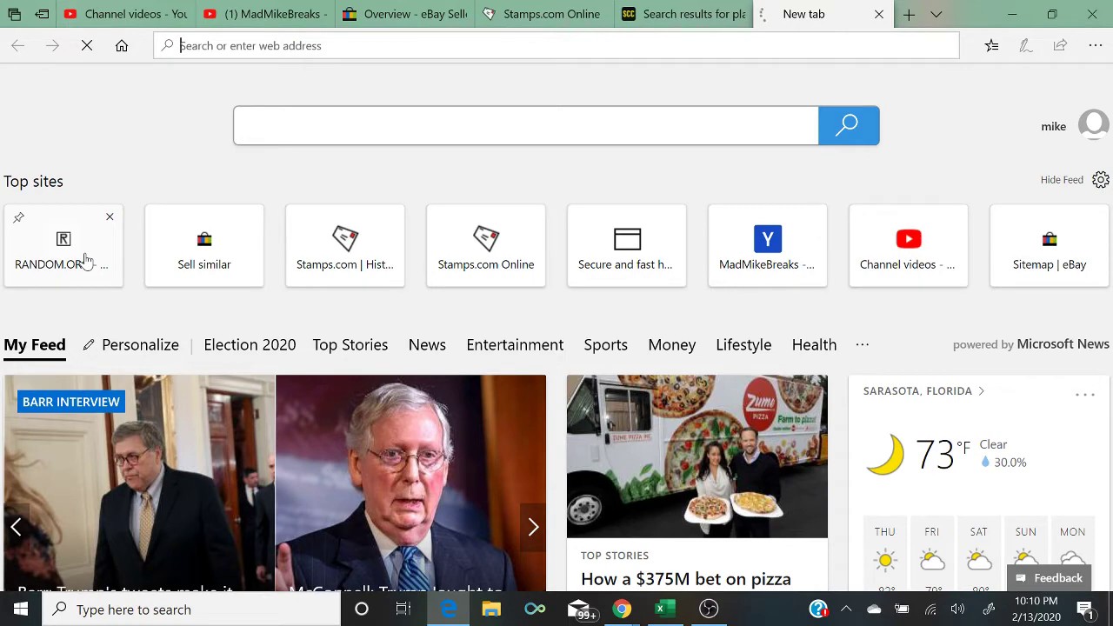
{"action": "left_click", "coordinate": [87, 260]}
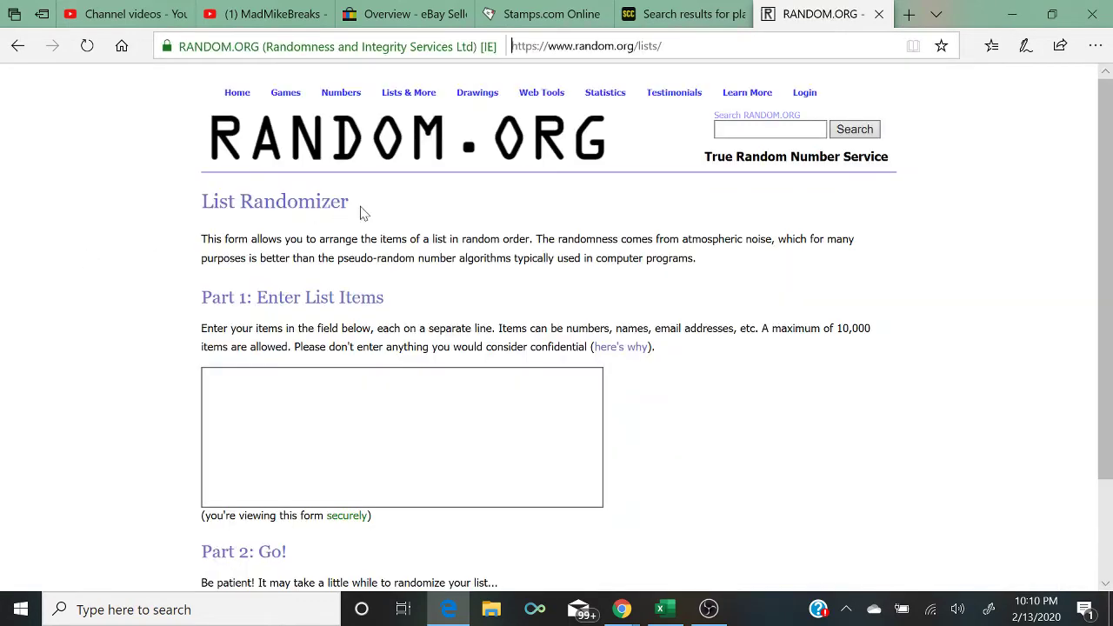
{"action": "mouse_move", "coordinate": [407, 97]}
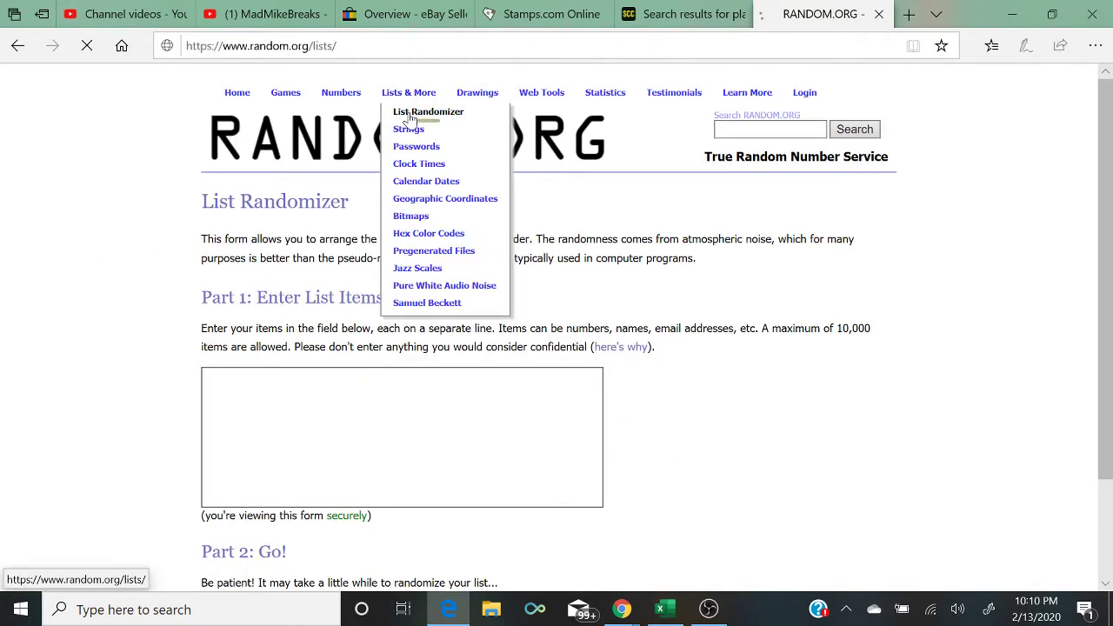
{"action": "right_click", "coordinate": [337, 429]}
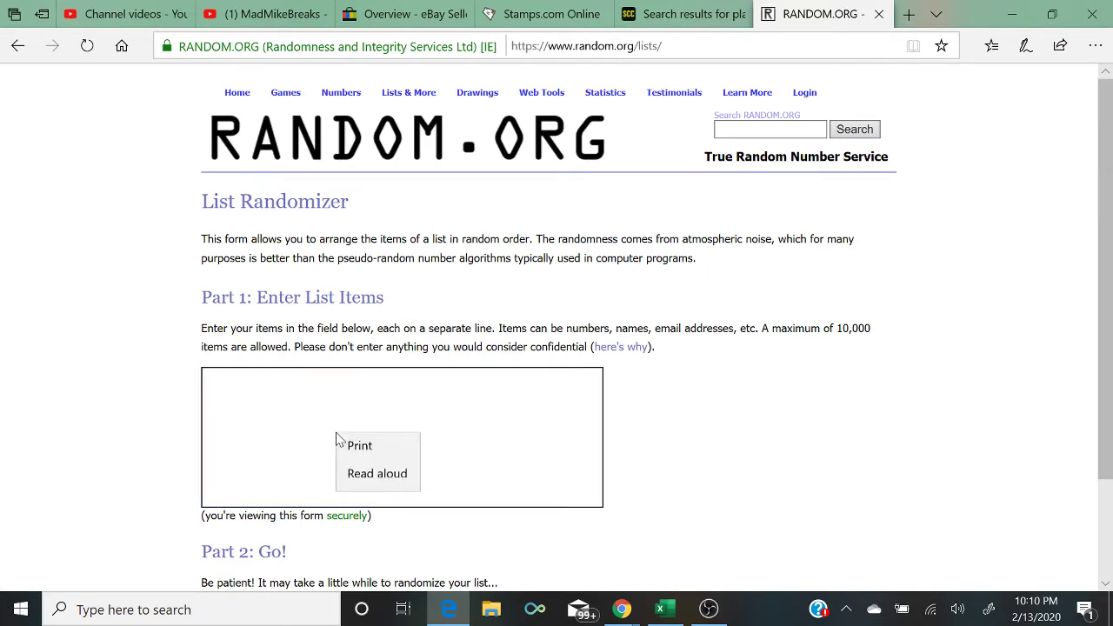
{"action": "left_click", "coordinate": [355, 447]}
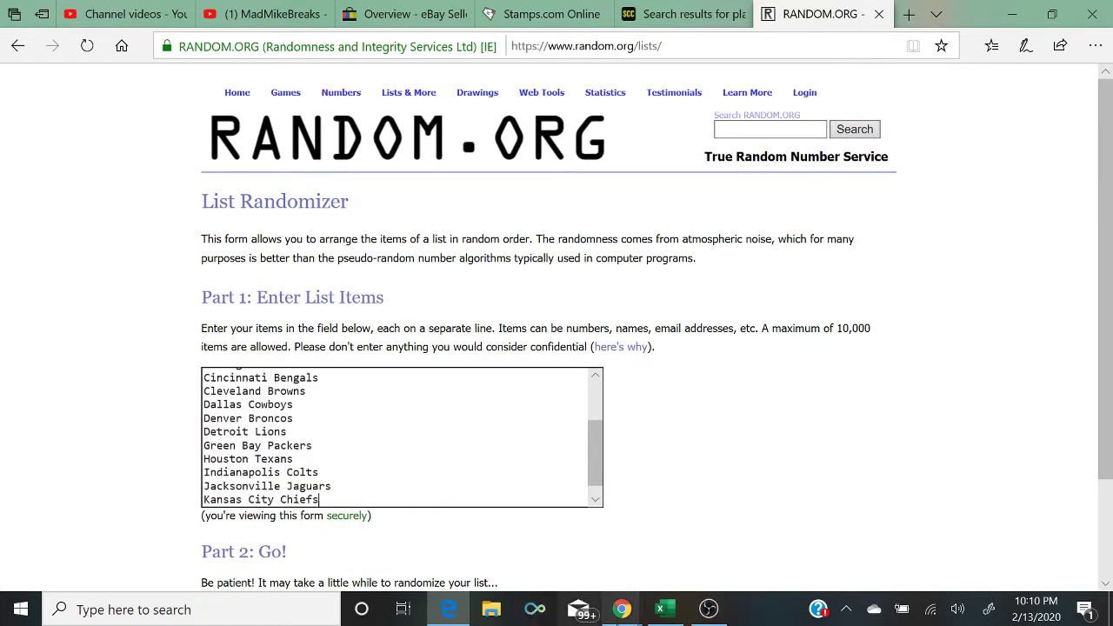
Step: Copy the column C team names from Excel and append them to the randomizer list
{"action": "left_click", "coordinate": [660, 608]}
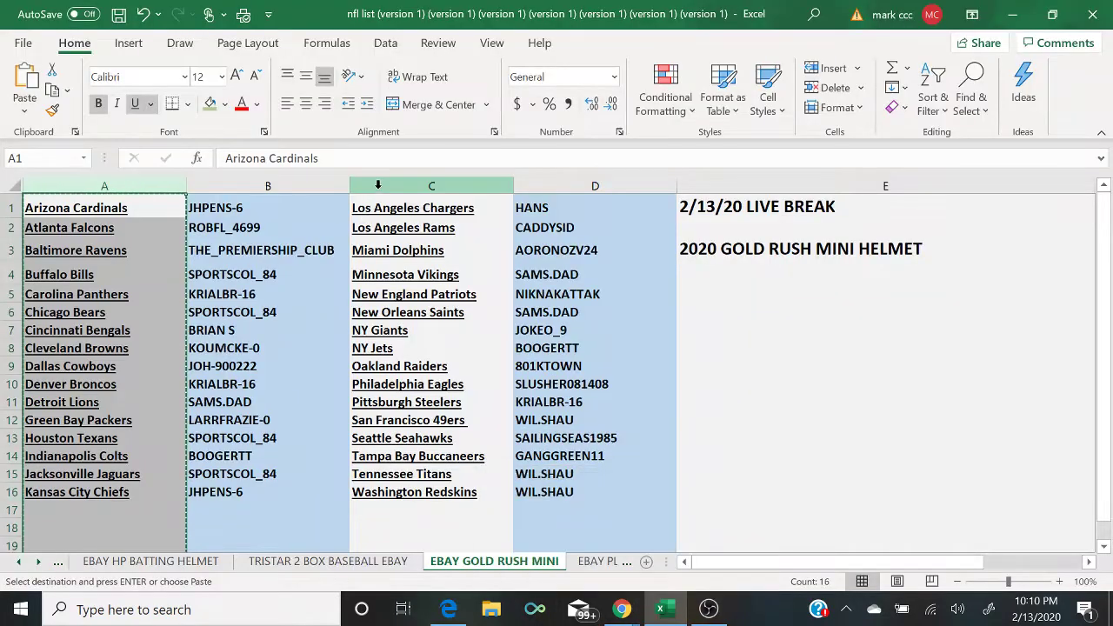
{"action": "left_click", "coordinate": [382, 186]}
{"action": "right_click", "coordinate": [382, 188]}
{"action": "left_click", "coordinate": [421, 230]}
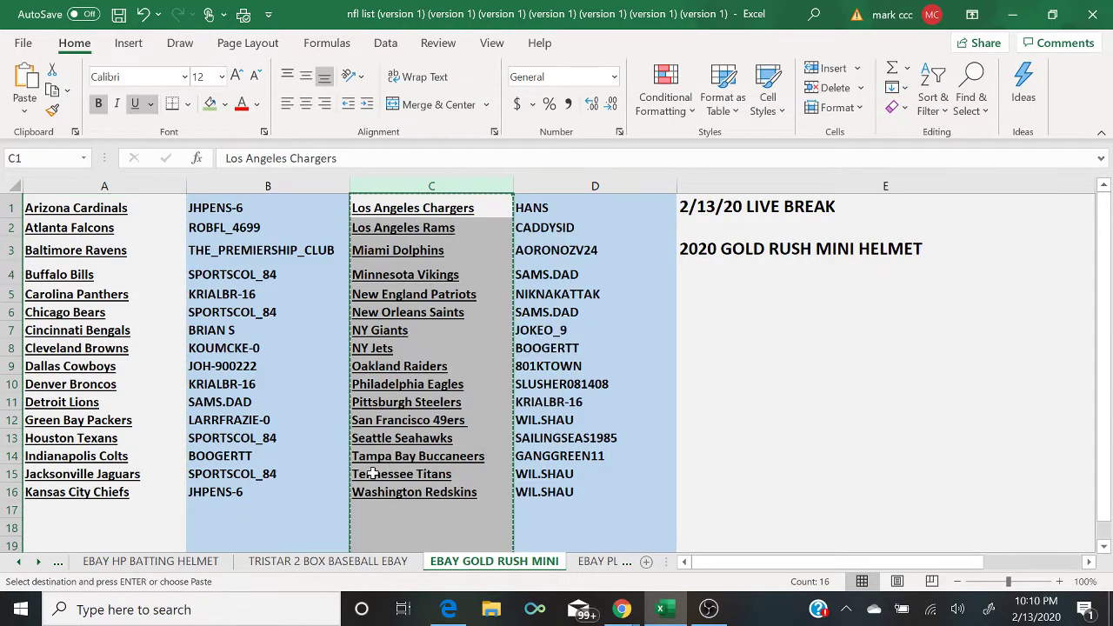
{"action": "left_click", "coordinate": [448, 609]}
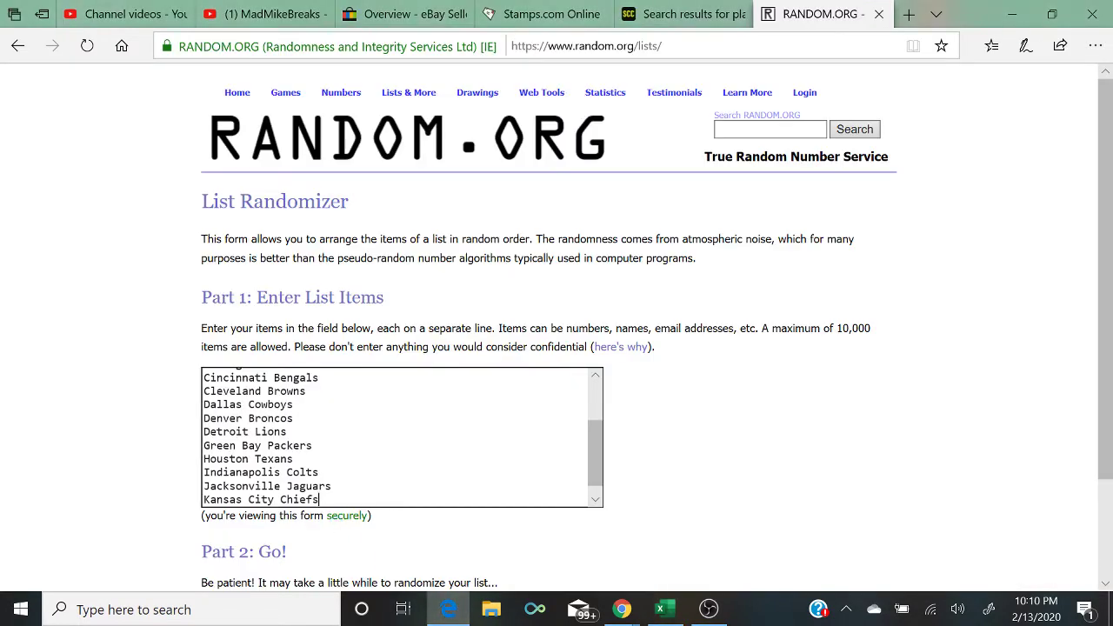
{"action": "right_click", "coordinate": [356, 419]}
{"action": "left_click", "coordinate": [370, 400]}
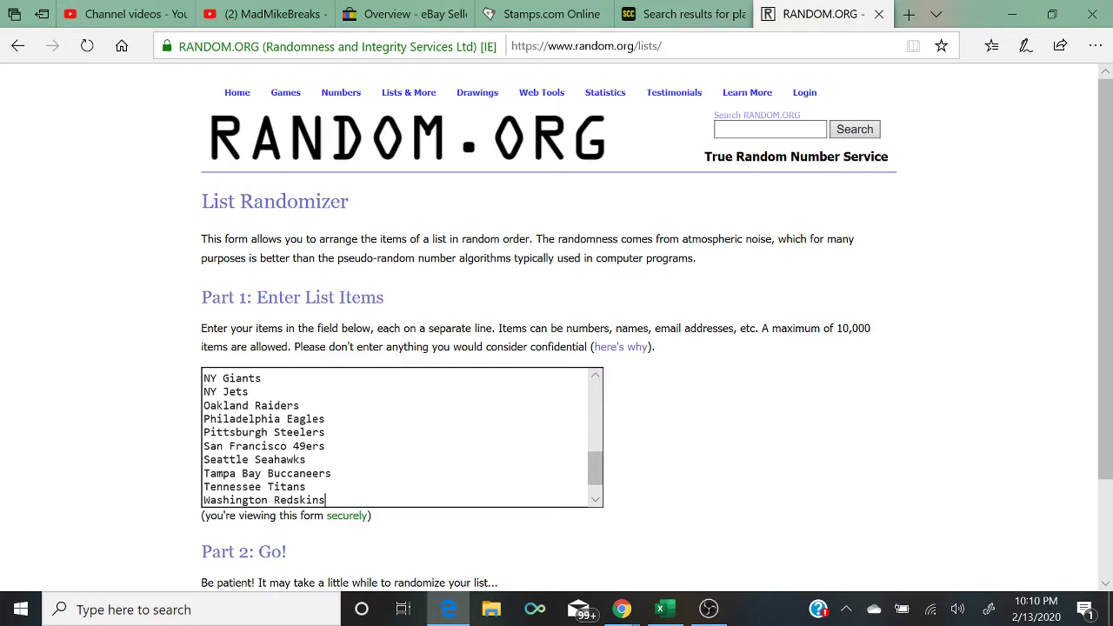
Step: Split Los Angeles Chargers onto its own line and randomize the 32-team list
{"action": "scroll", "coordinate": [594, 496], "scroll_direction": "down", "scroll_amount": 1}
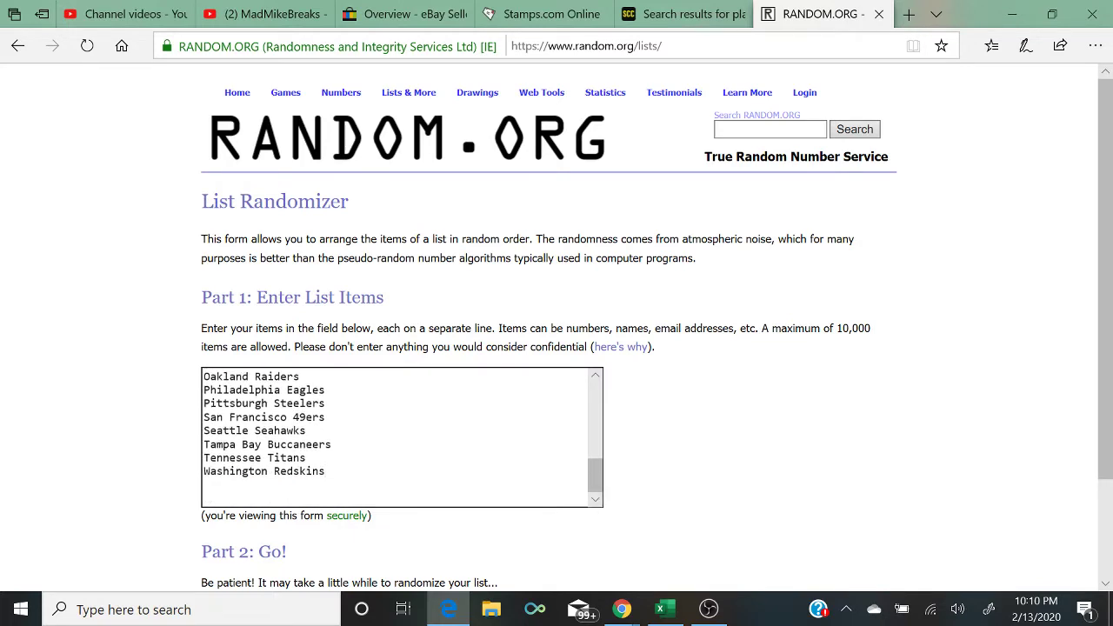
{"action": "scroll", "coordinate": [325, 498], "scroll_direction": "up", "scroll_amount": 3}
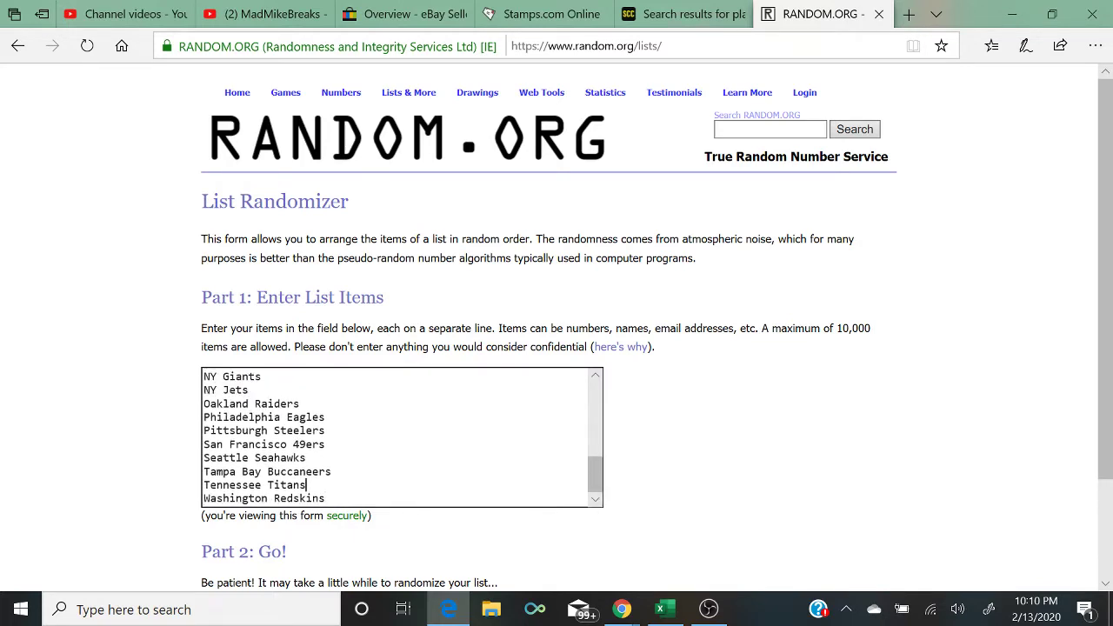
{"action": "scroll", "coordinate": [325, 498], "scroll_direction": "up", "scroll_amount": 1}
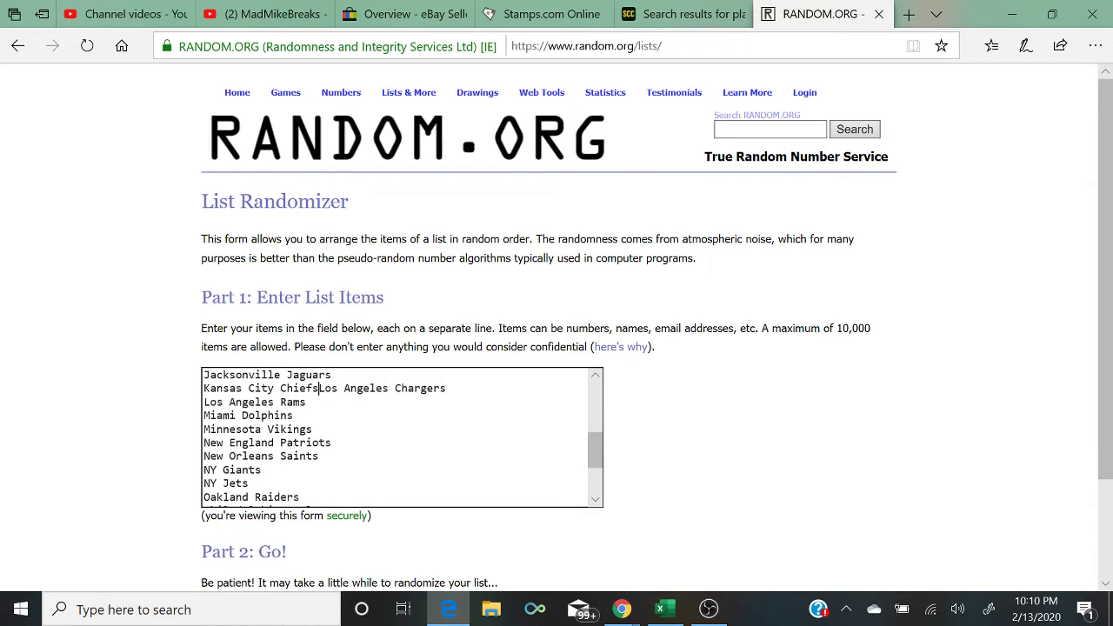
{"action": "key", "text": "Return"}
{"action": "key", "text": "Up"}
{"action": "key", "text": "Up"}
{"action": "key", "text": "Up"}
{"action": "key", "text": "Up"}
{"action": "key", "text": "Up"}
{"action": "key", "text": "Up"}
{"action": "key", "text": "Up"}
{"action": "key", "text": "Up"}
{"action": "key", "text": "Up"}
{"action": "key", "text": "Up"}
{"action": "key", "text": "Up"}
{"action": "key", "text": "Up"}
{"action": "key", "text": "Up"}
{"action": "key", "text": "Up"}
{"action": "key", "text": "Up"}
{"action": "key", "text": "Up"}
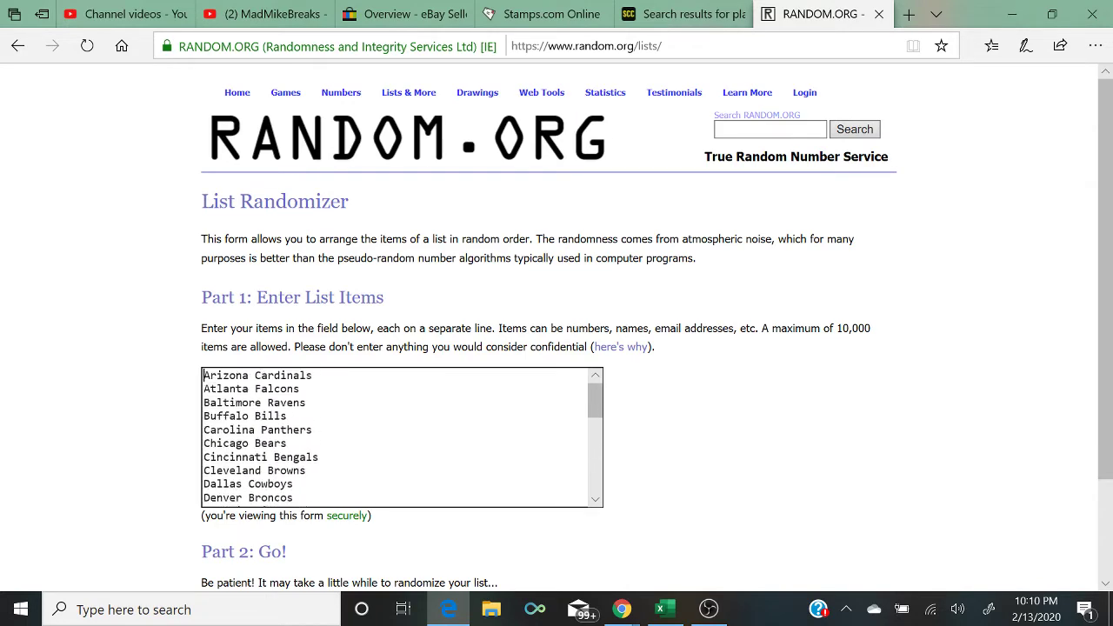
{"action": "scroll", "coordinate": [556, 348], "scroll_direction": "down", "scroll_amount": 3}
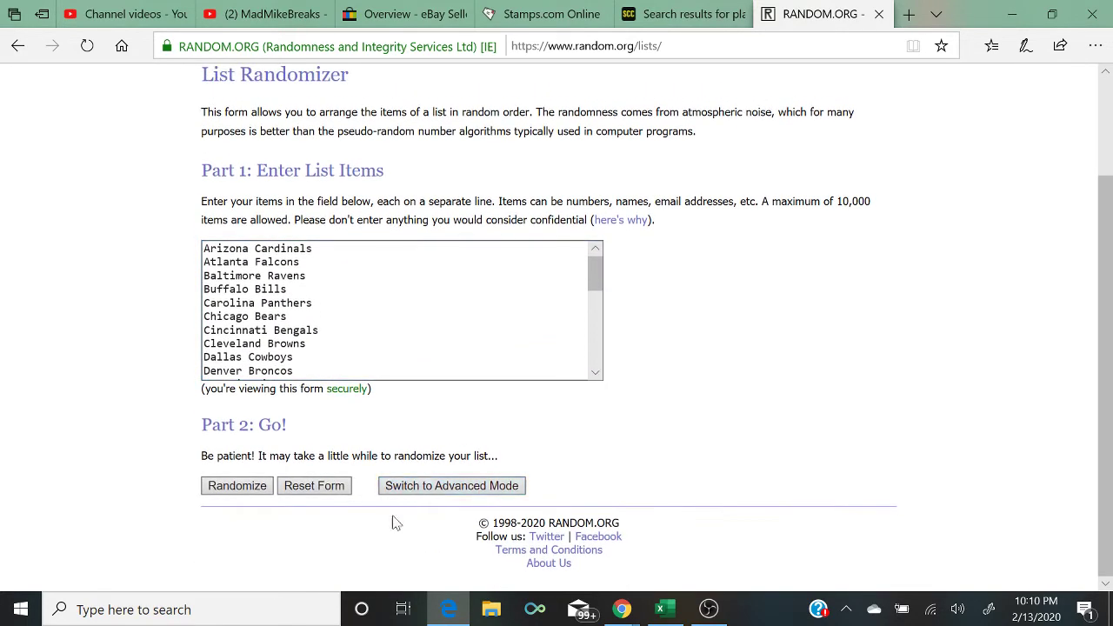
{"action": "left_click", "coordinate": [217, 488]}
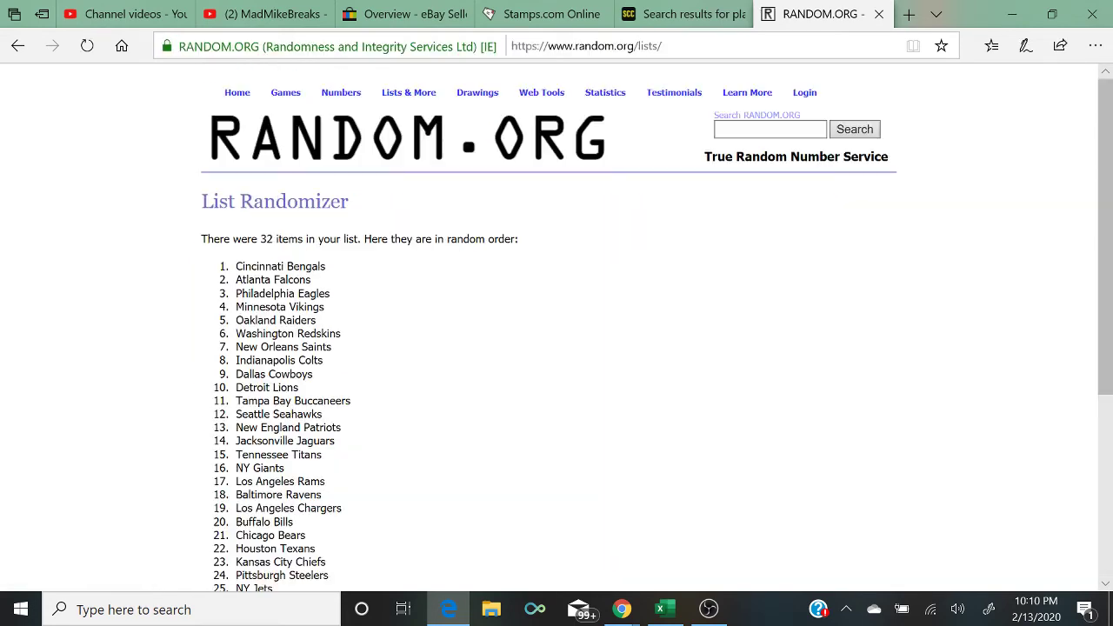
Step: Reshuffle the 32-team list three more times with Again!
{"action": "scroll", "coordinate": [217, 488], "scroll_direction": "down", "scroll_amount": 4}
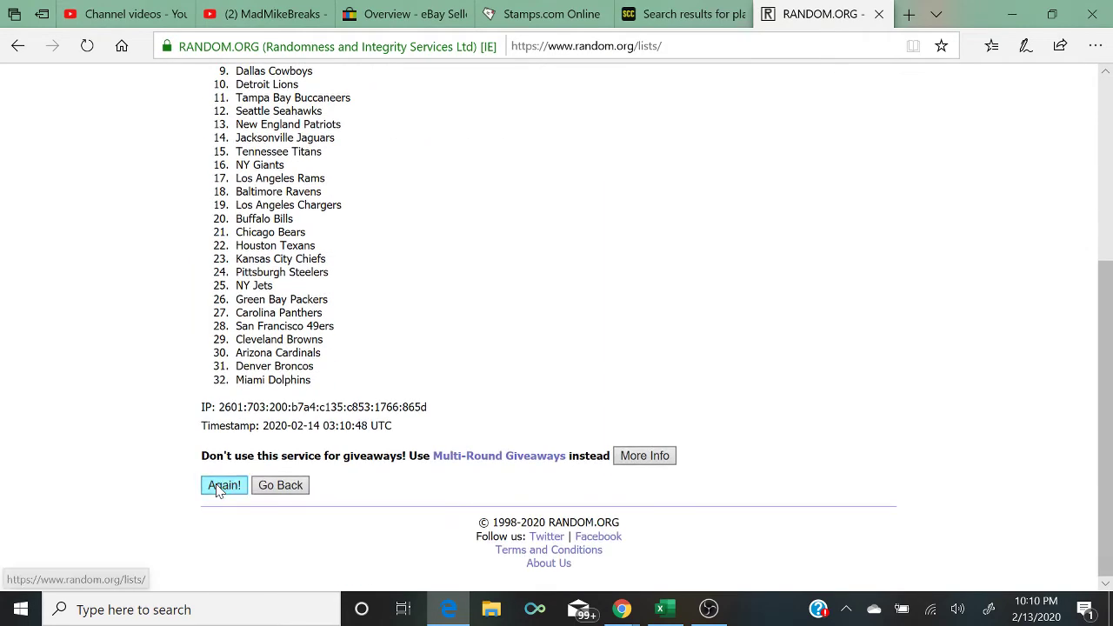
{"action": "left_click", "coordinate": [219, 487]}
{"action": "scroll", "coordinate": [219, 489], "scroll_direction": "down", "scroll_amount": 5}
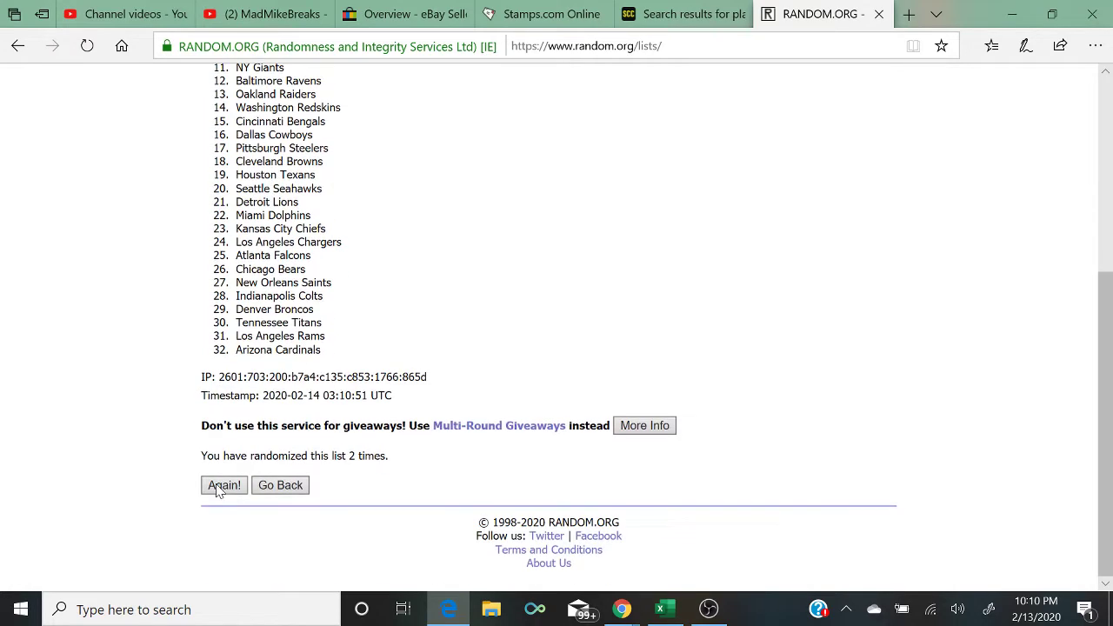
{"action": "left_click", "coordinate": [223, 485]}
{"action": "scroll", "coordinate": [219, 489], "scroll_direction": "down", "scroll_amount": 5}
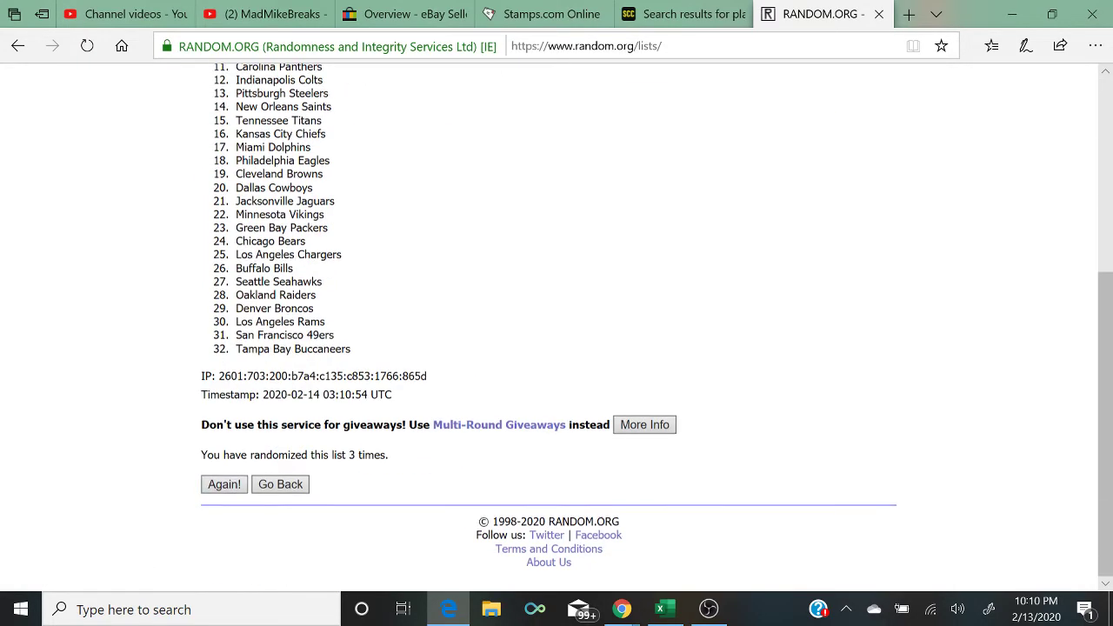
{"action": "scroll", "coordinate": [219, 489], "scroll_direction": "down", "scroll_amount": 5}
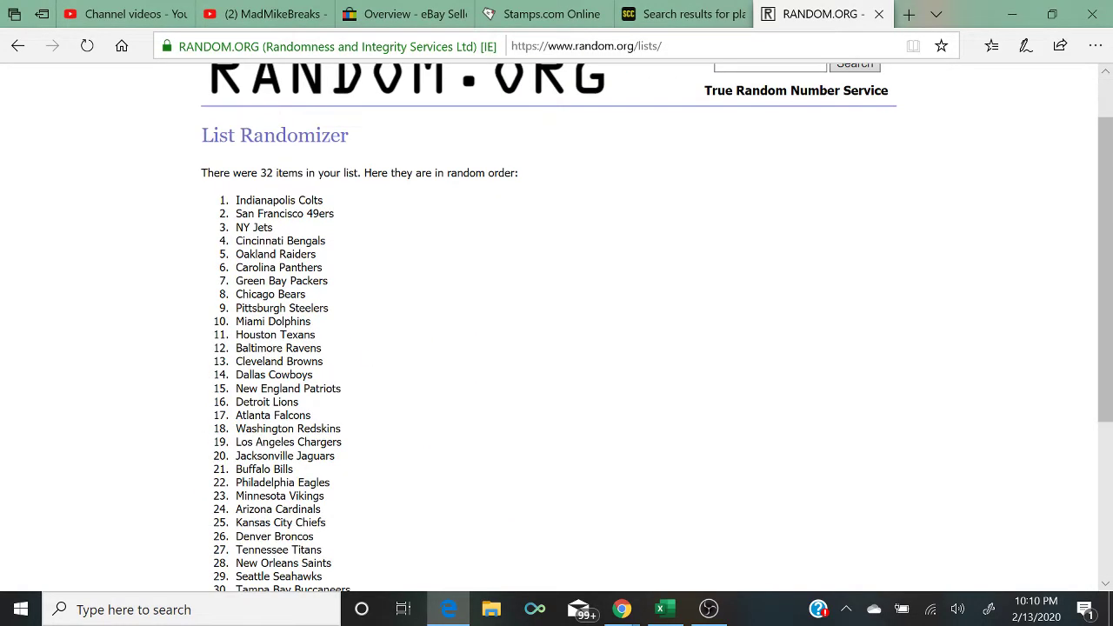
{"action": "left_click", "coordinate": [219, 488]}
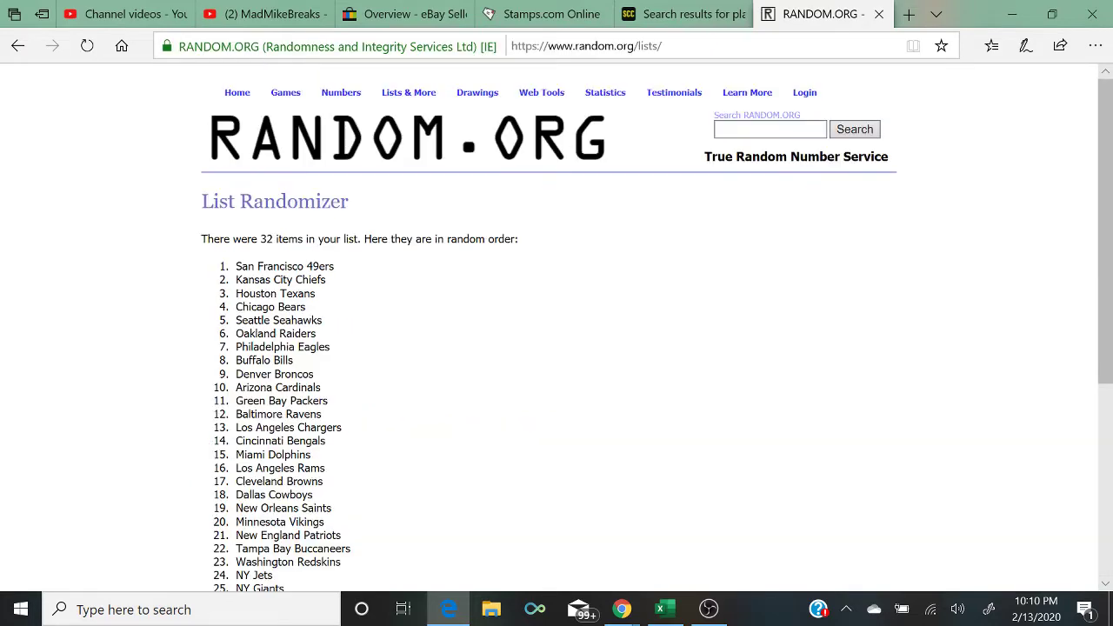
Step: Highlight San Francisco 49ers as the top result, then return to the Excel workbook
{"action": "left_click_drag", "start_coordinate": [339, 266], "coordinate": [170, 266]}
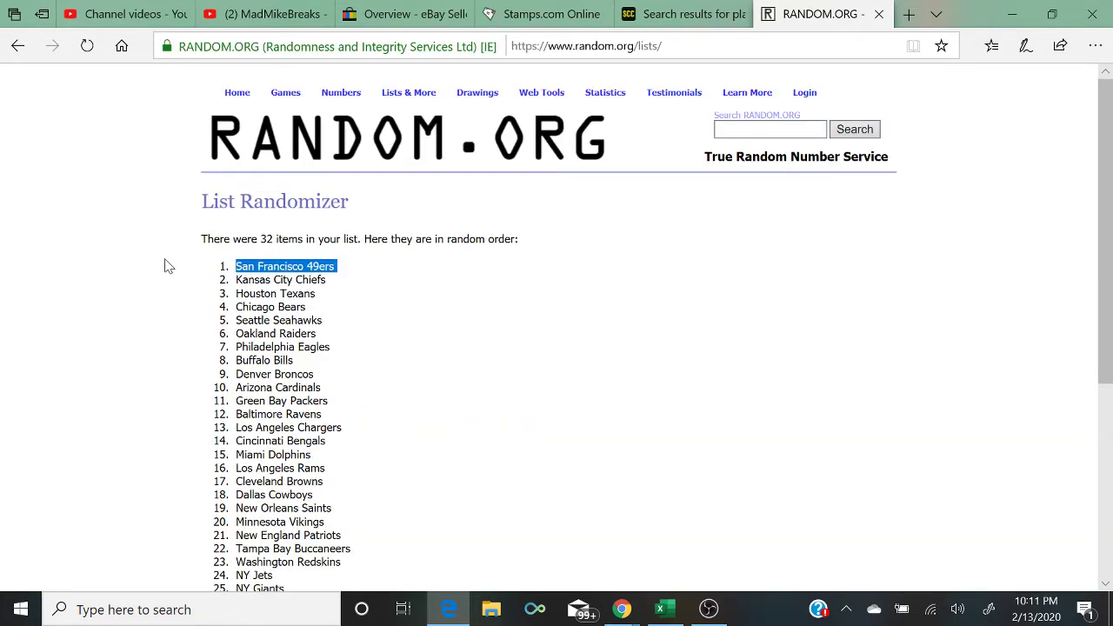
{"action": "scroll", "coordinate": [168, 266], "scroll_direction": "down", "scroll_amount": 1}
{"action": "scroll", "coordinate": [168, 266], "scroll_direction": "down", "scroll_amount": 3}
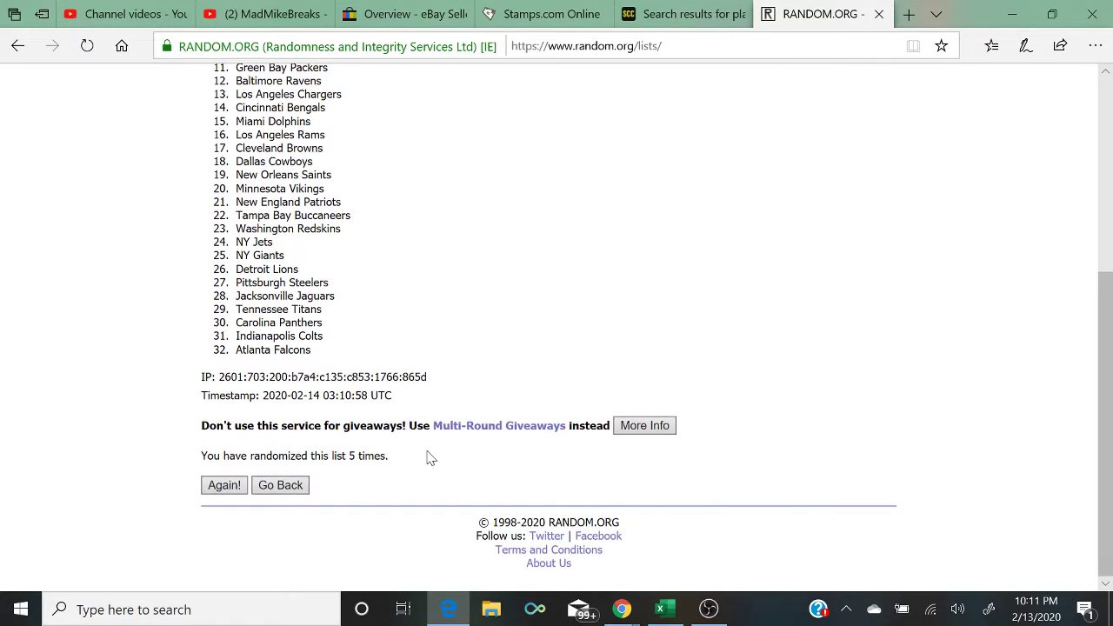
{"action": "left_click_drag", "start_coordinate": [427, 455], "coordinate": [120, 471]}
{"action": "scroll", "coordinate": [99, 464], "scroll_direction": "up", "scroll_amount": 5}
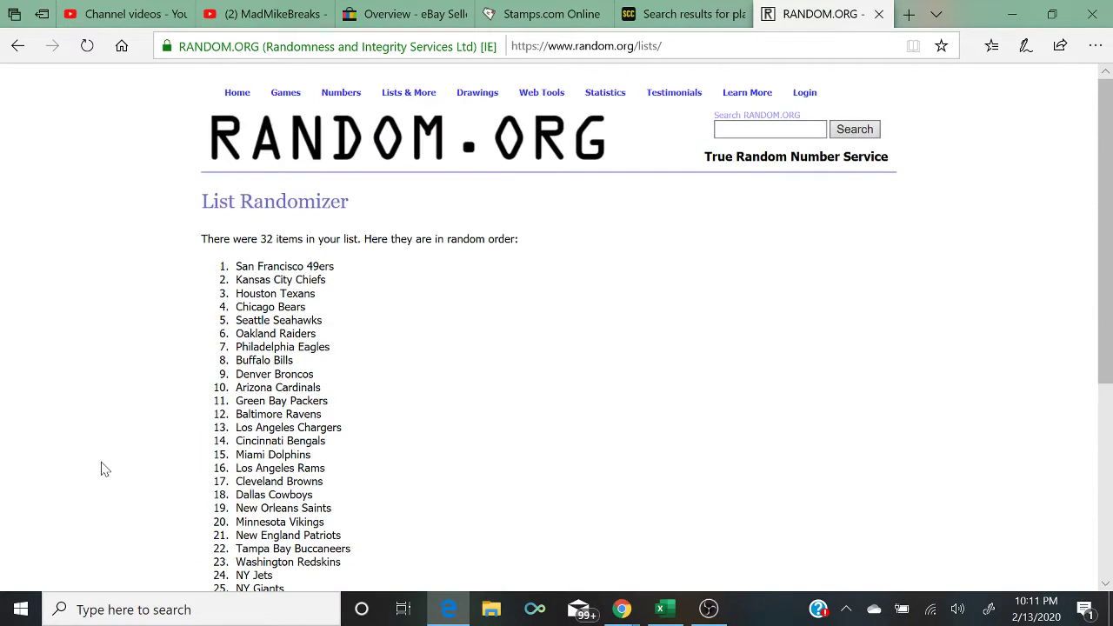
{"action": "left_click_drag", "start_coordinate": [360, 266], "coordinate": [198, 265]}
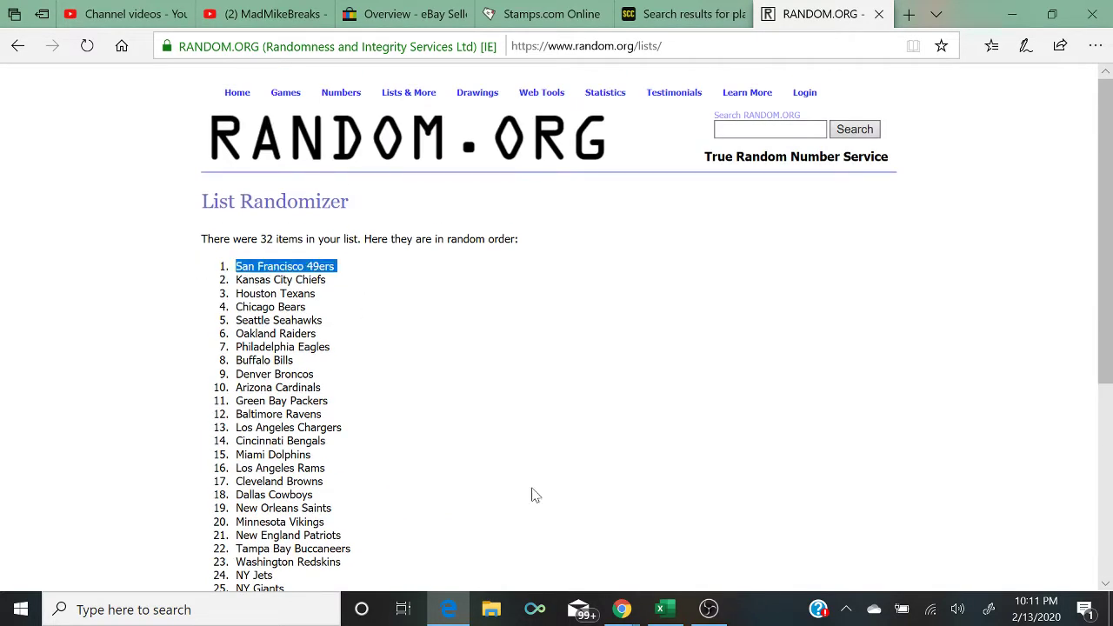
{"action": "left_click", "coordinate": [661, 609]}
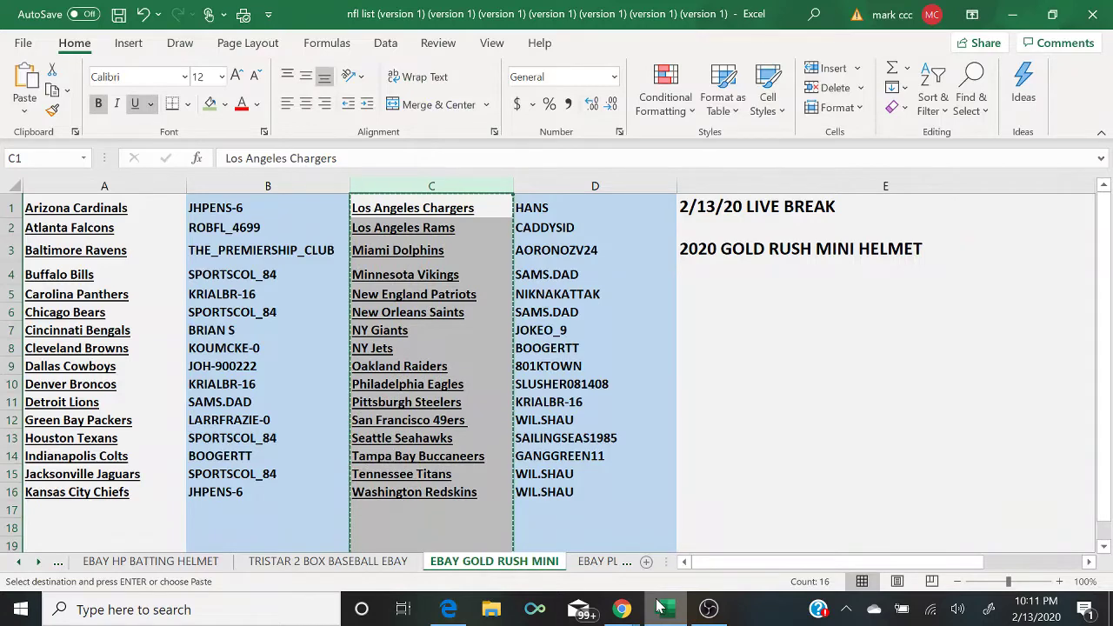
Step: Edit the buyer in cell D12, then switch to the TRISTAR 2 BOX BASEBALL EBAY sheet
{"action": "double_click", "coordinate": [650, 419]}
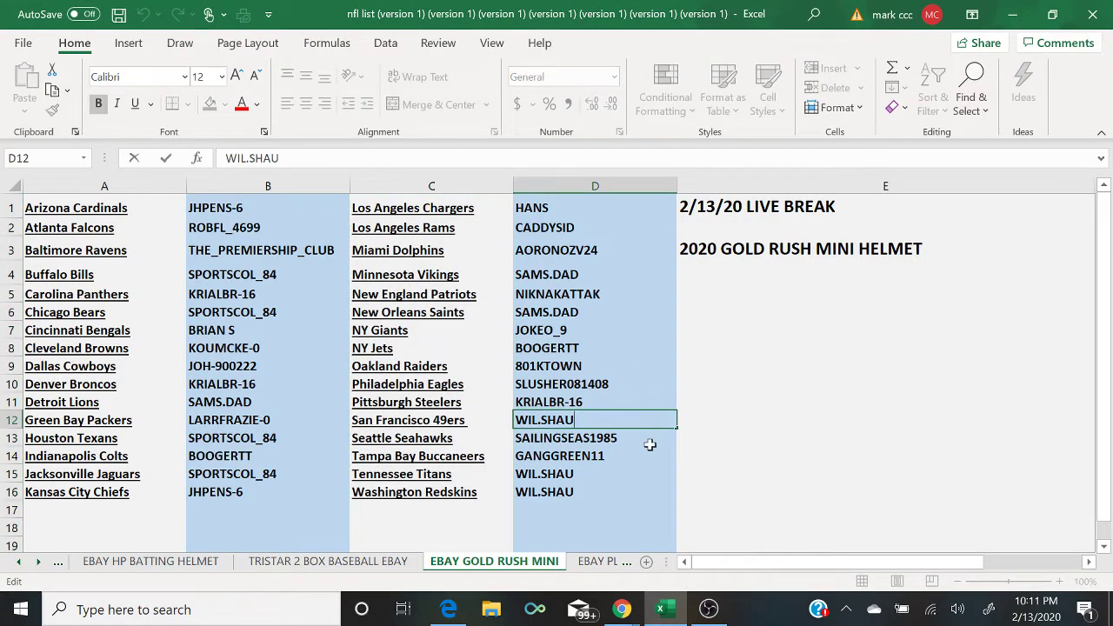
{"action": "mouse_move", "coordinate": [720, 613]}
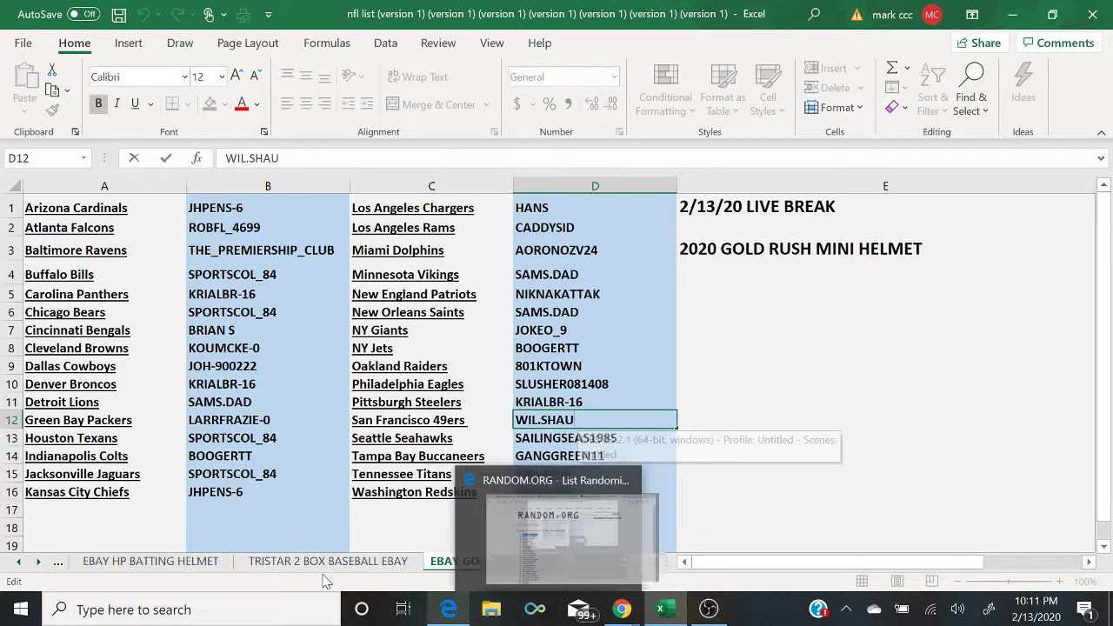
{"action": "left_click", "coordinate": [283, 561]}
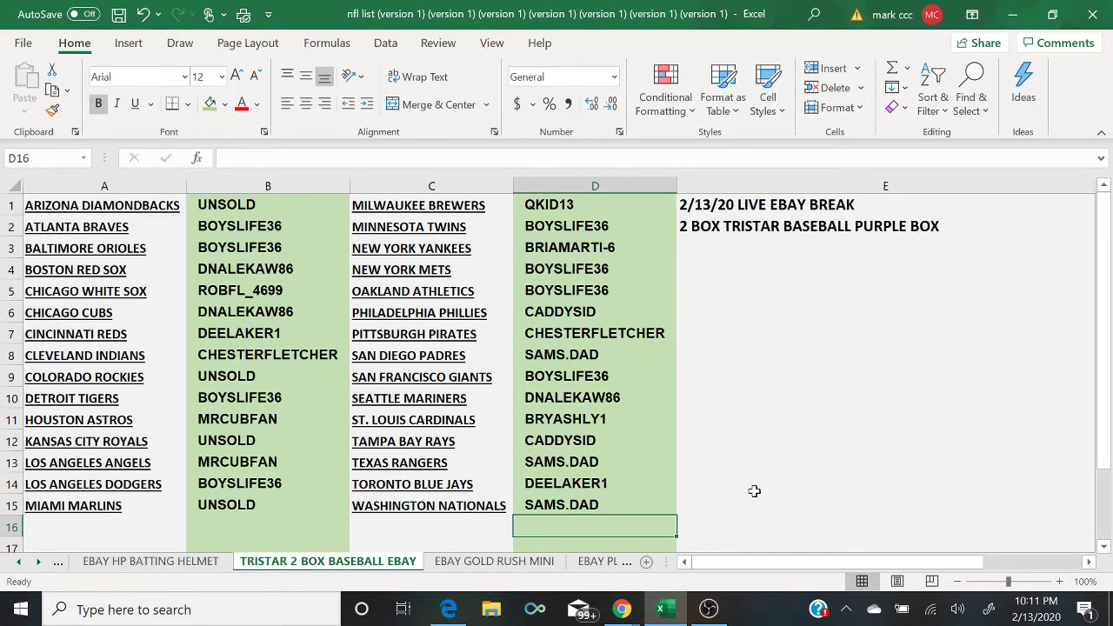
Step: Send 'UNSOLD TEAMS 2$ PIECE' from the Say something box in YouTube live chat
{"action": "mouse_move", "coordinate": [622, 609]}
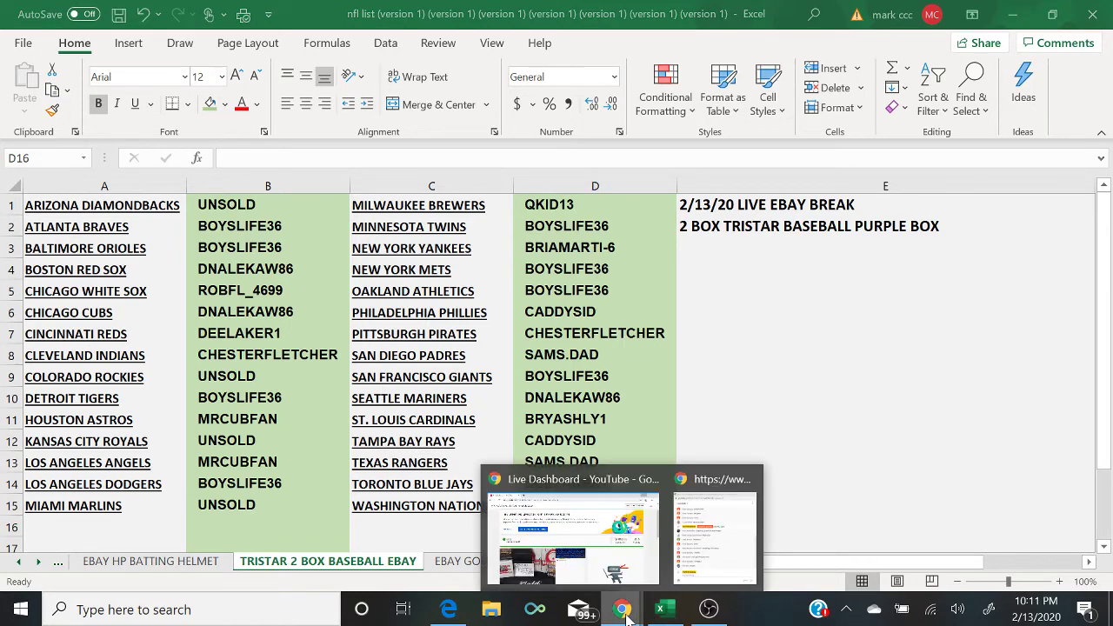
{"action": "left_click", "coordinate": [712, 571]}
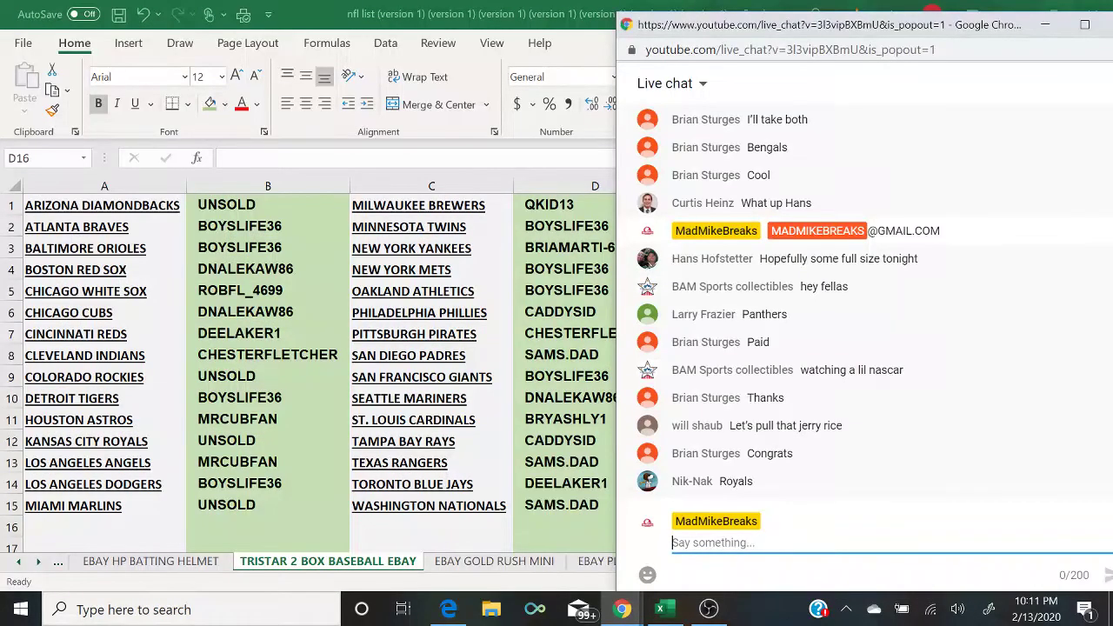
{"action": "type", "text": "UNSOLD "}
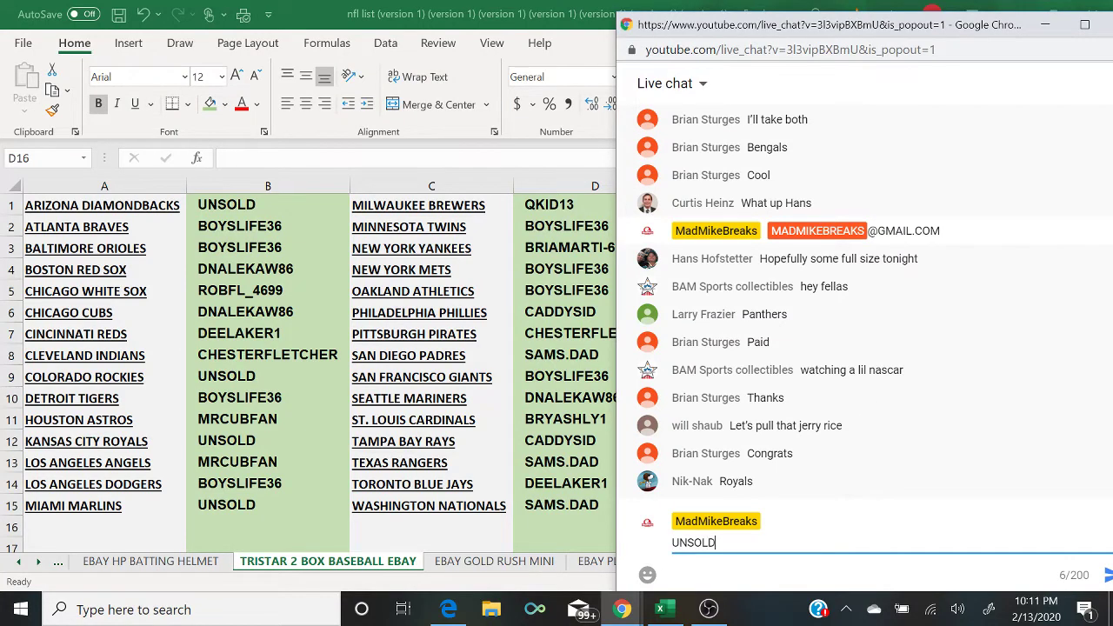
{"action": "type", "text": "TEAMS 2$ PO"}
{"action": "key", "text": "BackSpace"}
{"action": "type", "text": "IEC"}
{"action": "key", "text": "BackSpace"}
{"action": "type", "text": "CE"}
{"action": "key", "text": "Return"}
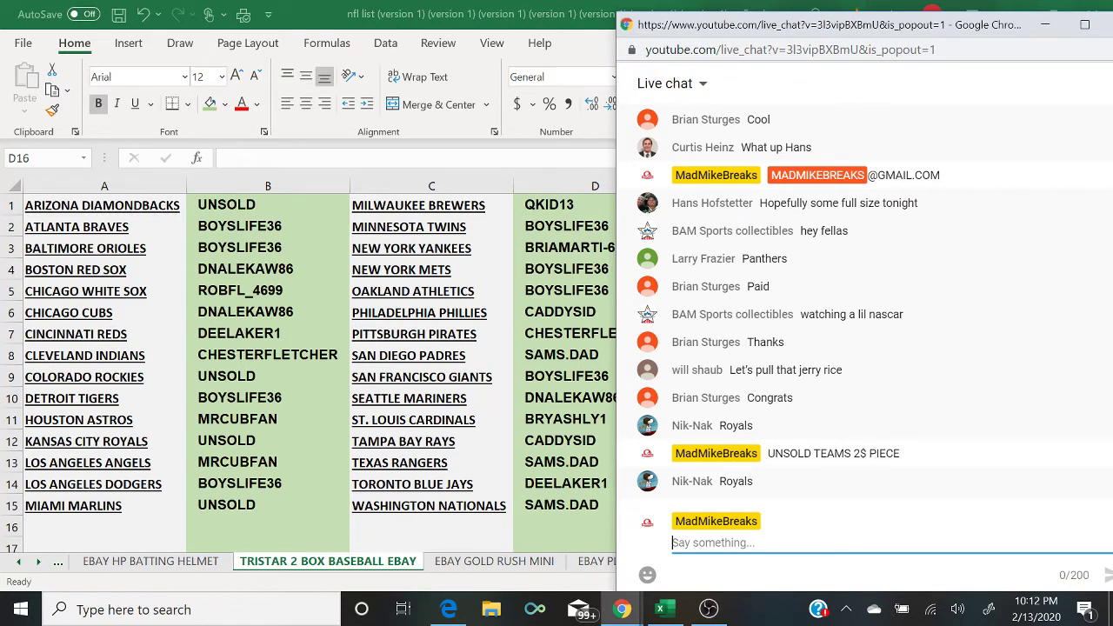
Step: Enter a buyer's name in cell B12, then check the live chat for new claims
{"action": "left_click", "coordinate": [261, 441]}
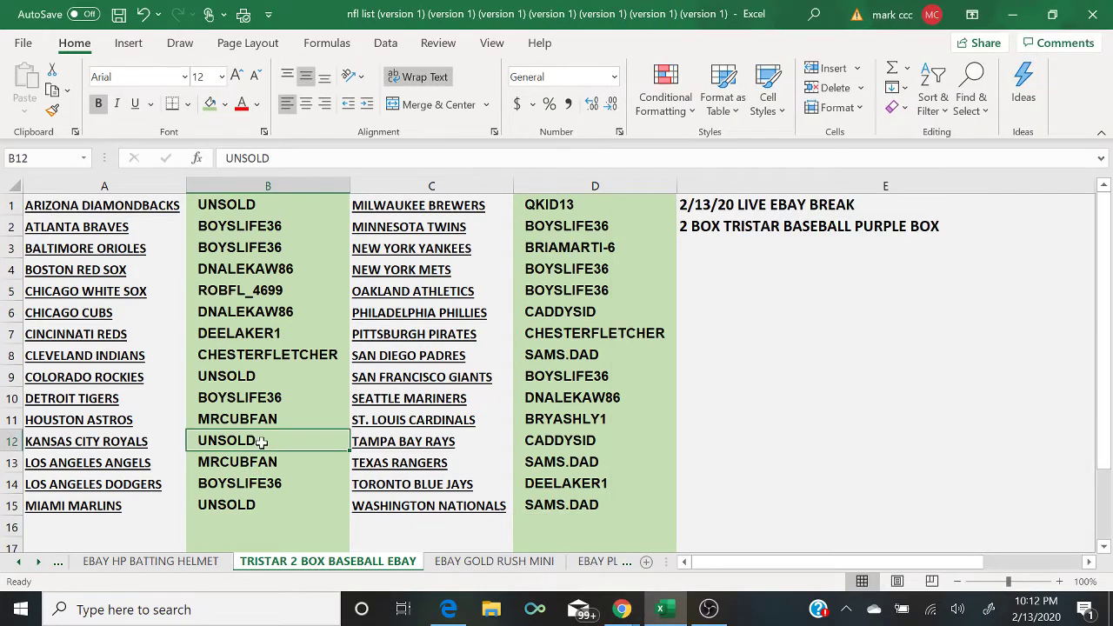
{"action": "type", "text": "NIK NAK"}
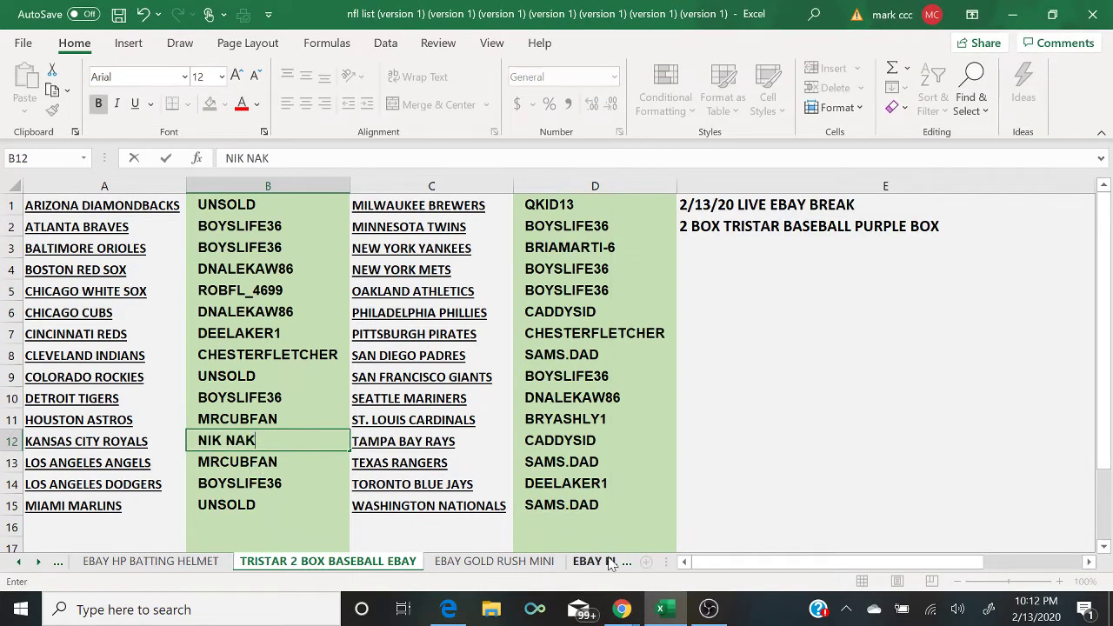
{"action": "mouse_move", "coordinate": [621, 609]}
{"action": "left_click", "coordinate": [706, 566]}
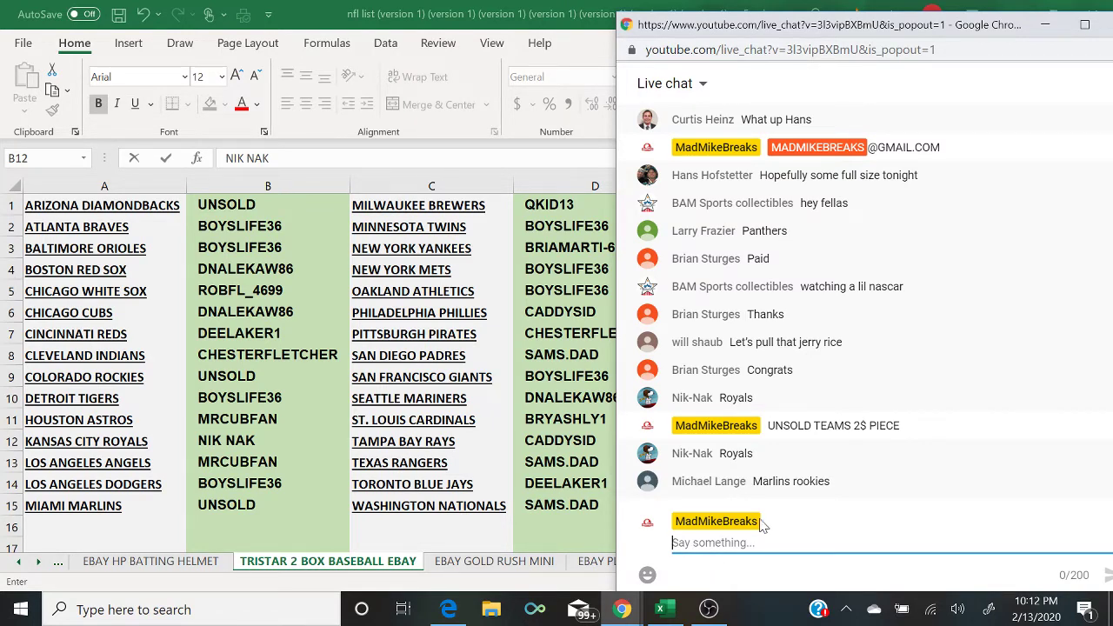
Step: Enter the chat buyer's name for the Colorado Rockies and Miami Marlins, replacing UNSOLD
{"action": "left_click", "coordinate": [274, 377]}
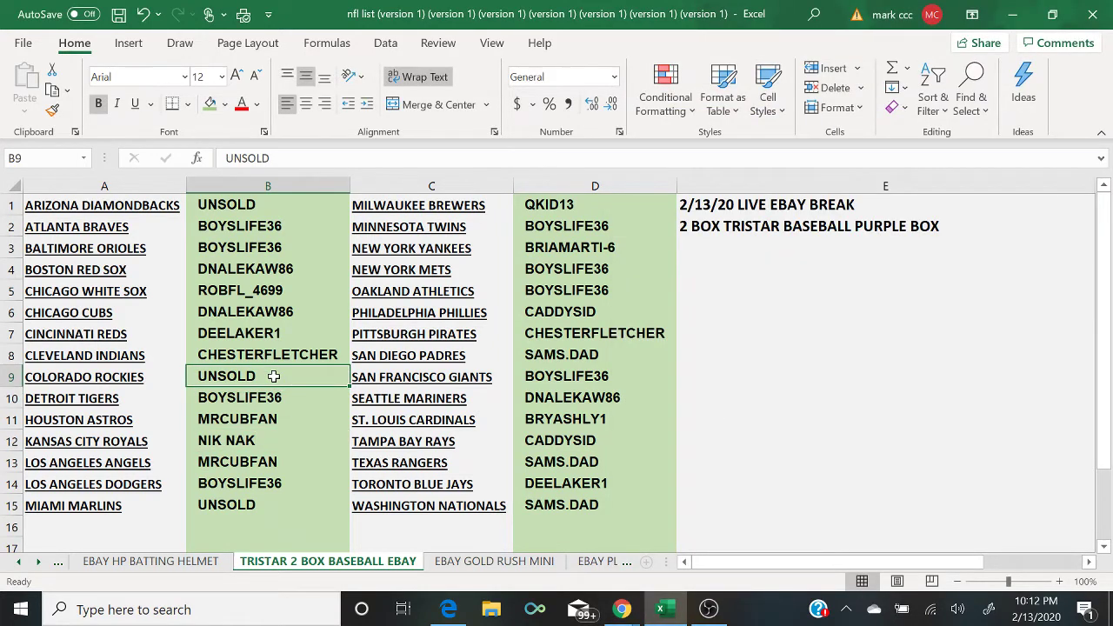
{"action": "type", "text": "MICHAE"}
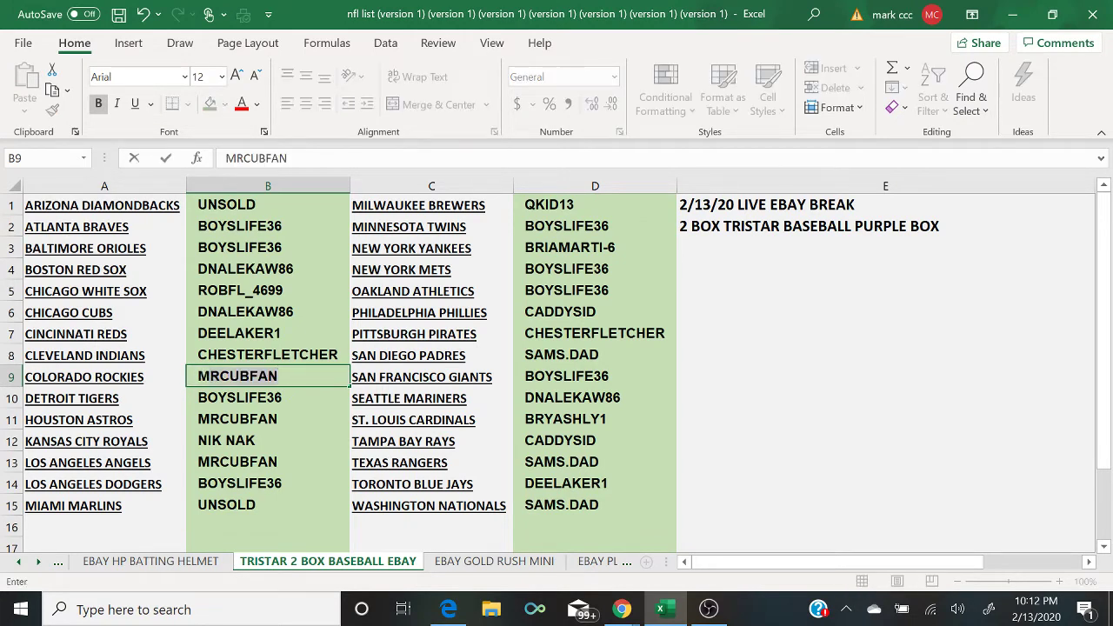
{"action": "type", "text": "L L"}
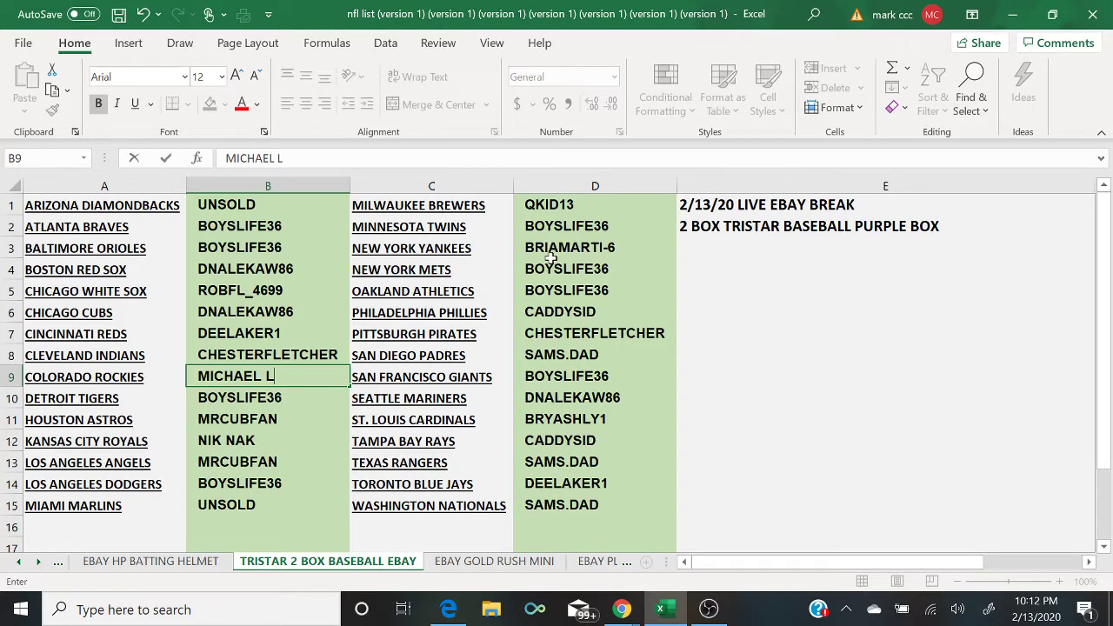
{"action": "left_click", "coordinate": [269, 511]}
{"action": "type", "text": "MICHAEL L"}
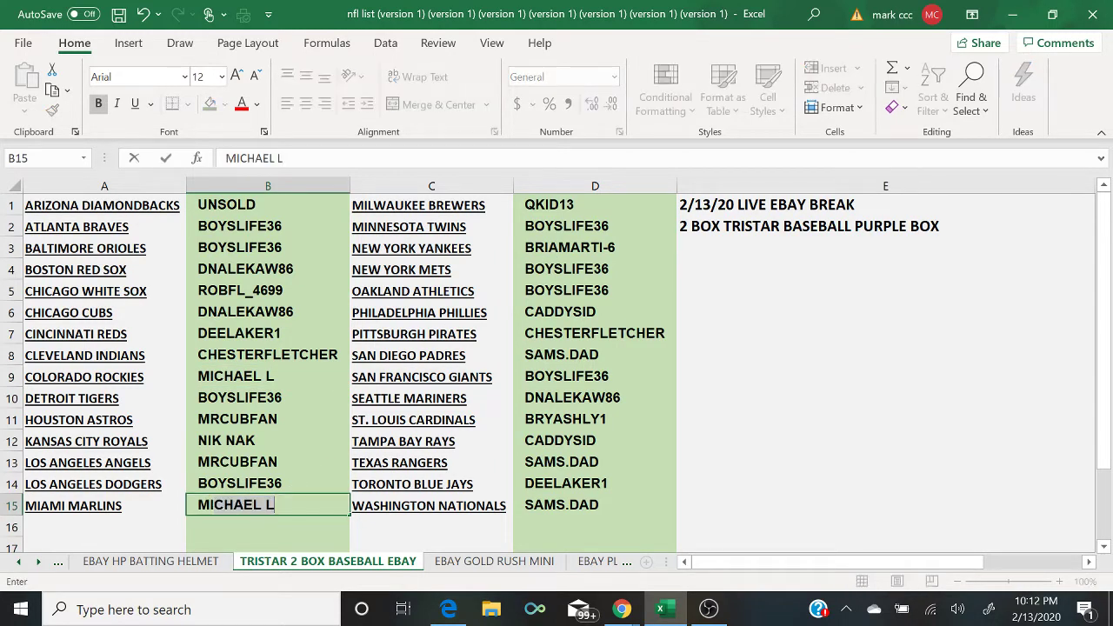
{"action": "key", "text": "Return"}
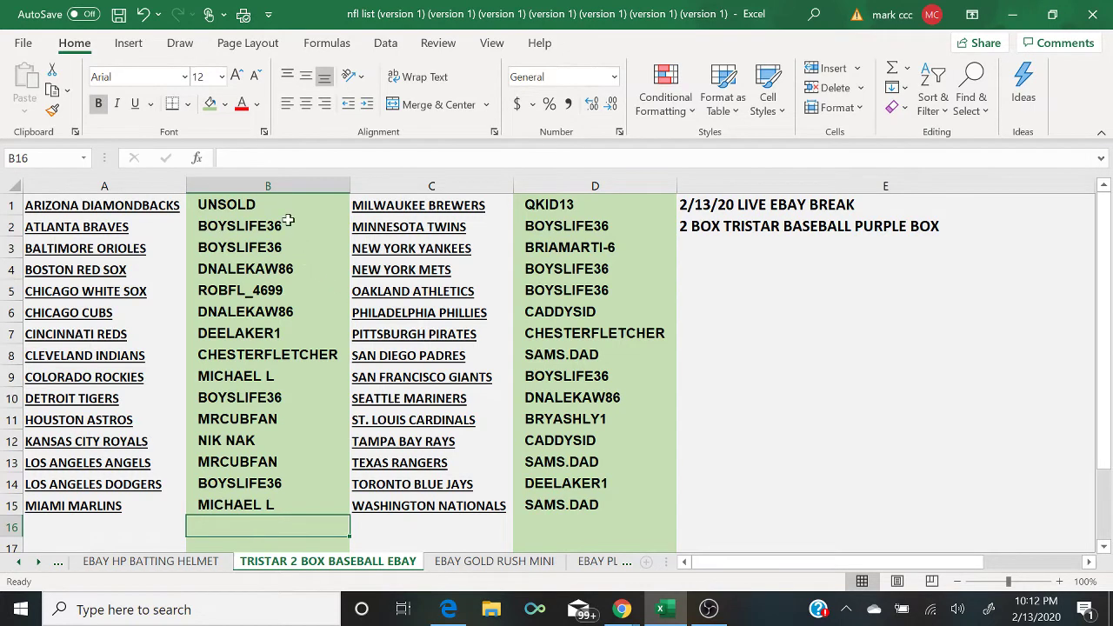
Step: Send the payment e-mail address as a message in the baseball break's live chat
{"action": "mouse_move", "coordinate": [622, 604]}
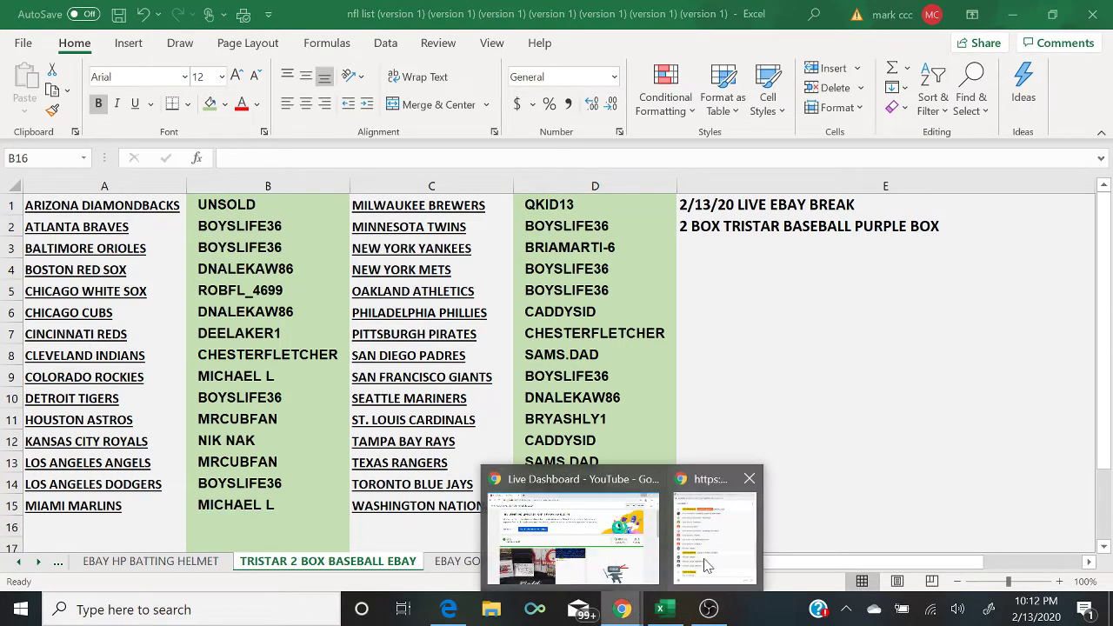
{"action": "left_click", "coordinate": [705, 561]}
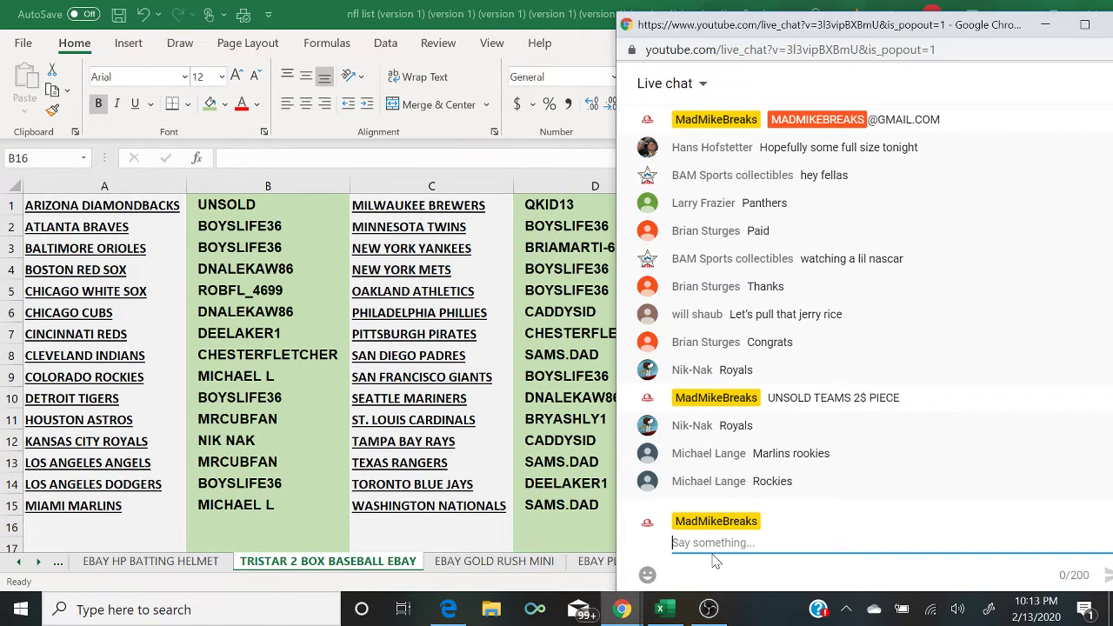
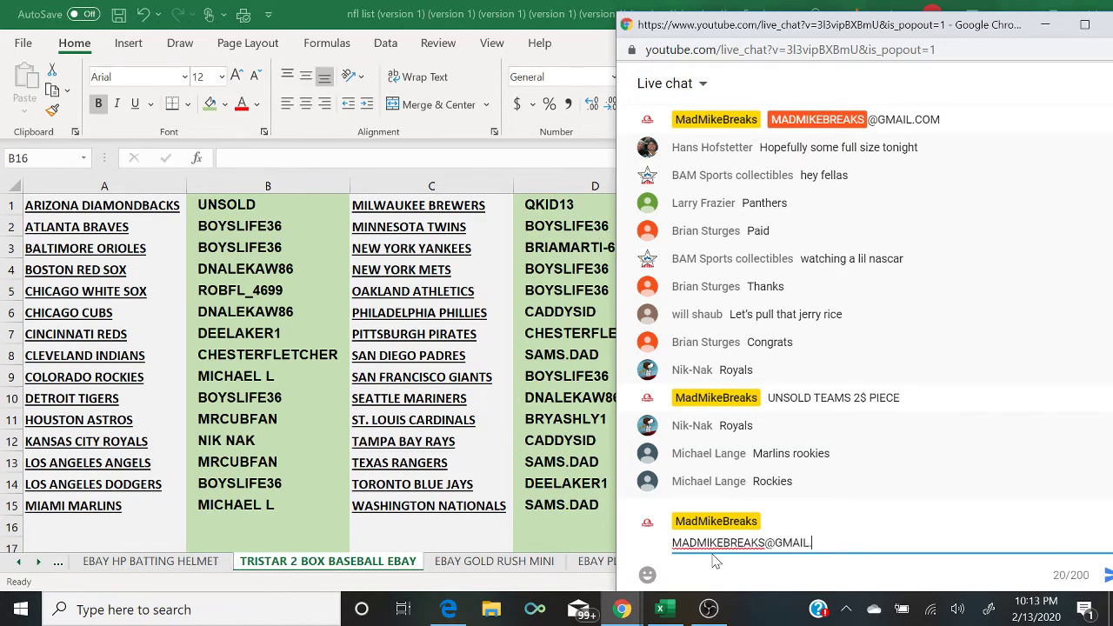
{"action": "key", "text": "Return"}
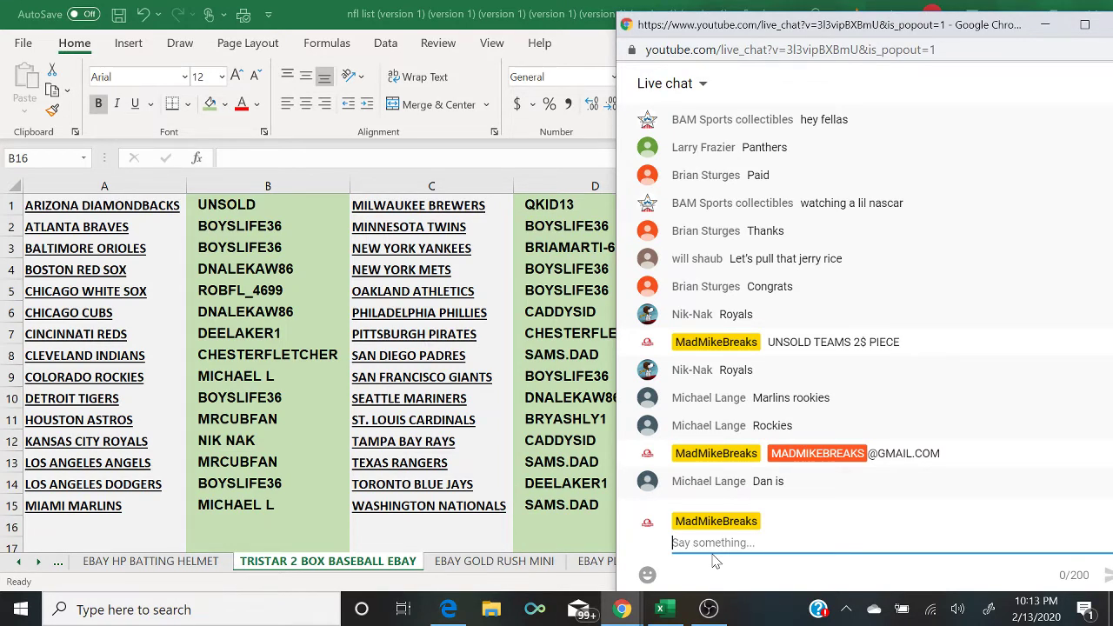
Step: Enter the same buyer's name for the Arizona Diamondbacks in B1
{"action": "left_click", "coordinate": [255, 207]}
{"action": "type", "text": "MICHAEL L"}
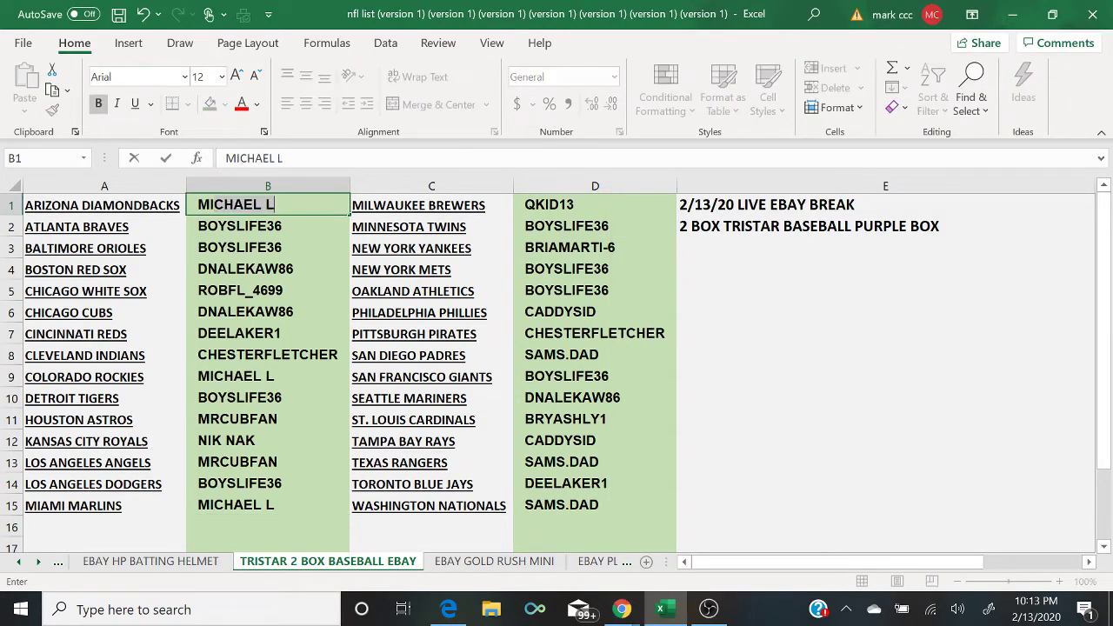
{"action": "key", "text": "Return"}
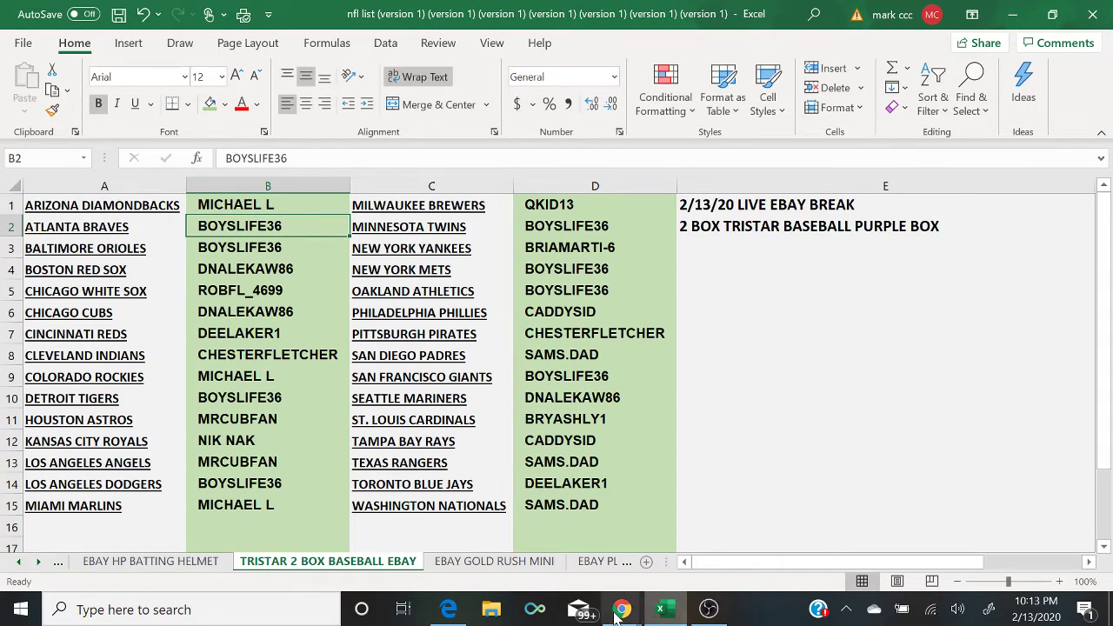
Step: Post CLOSED in the live chat to announce the break is full
{"action": "mouse_move", "coordinate": [620, 609]}
{"action": "left_click", "coordinate": [702, 566]}
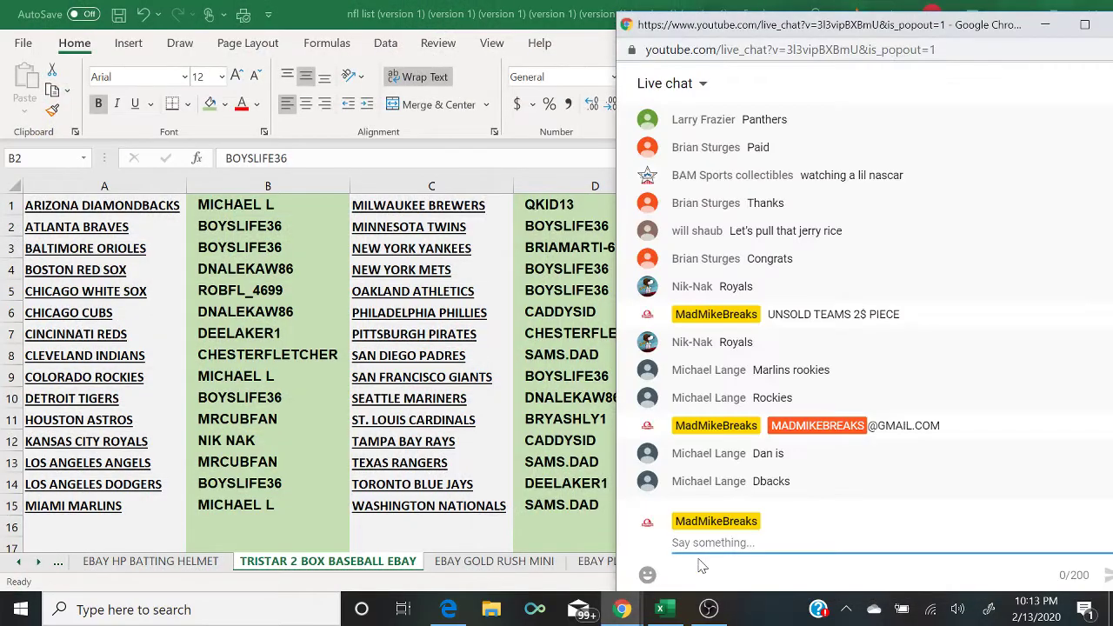
{"action": "type", "text": "CLOSED"}
{"action": "key", "text": "Return"}
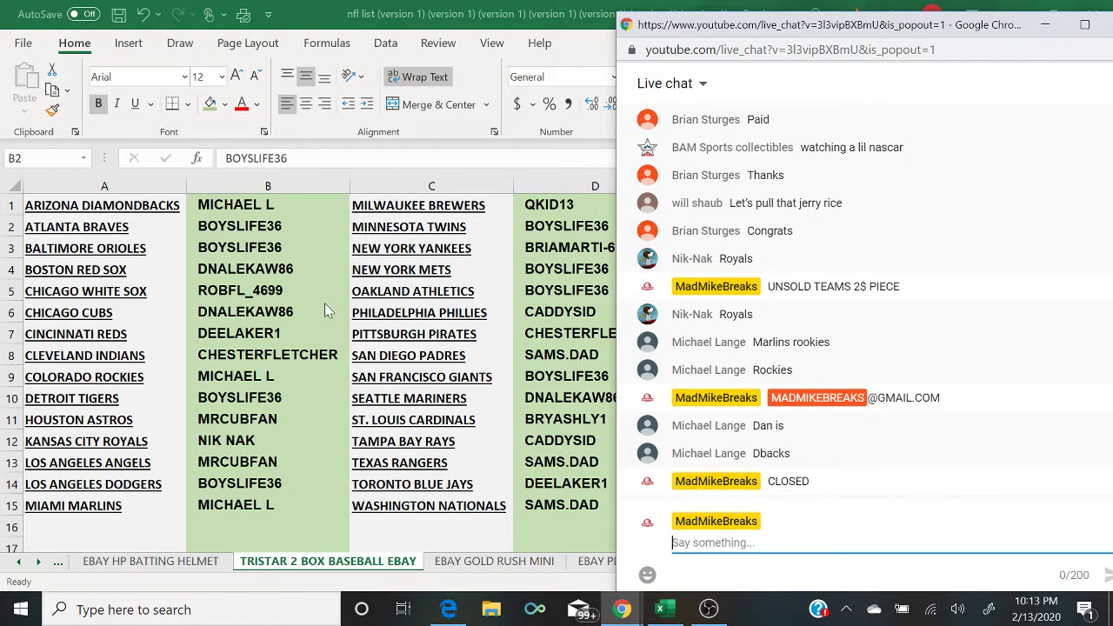
Step: Check buyers for the Indians, Astros, Angels, Brewers, Yankees, Phillies and Padres
{"action": "left_click", "coordinate": [296, 225]}
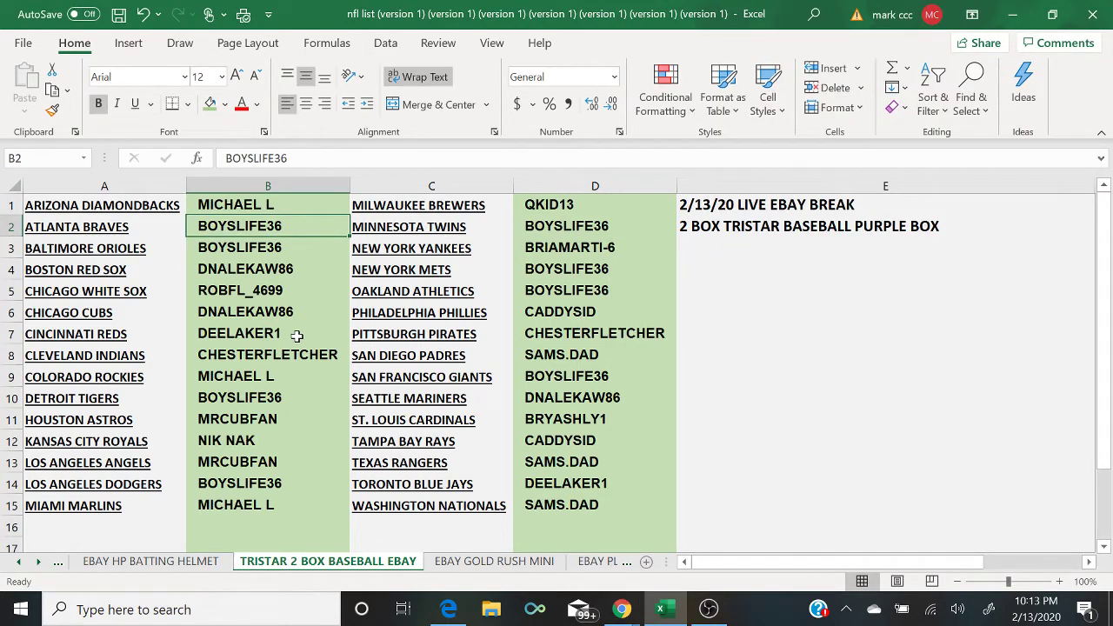
{"action": "left_click", "coordinate": [315, 360]}
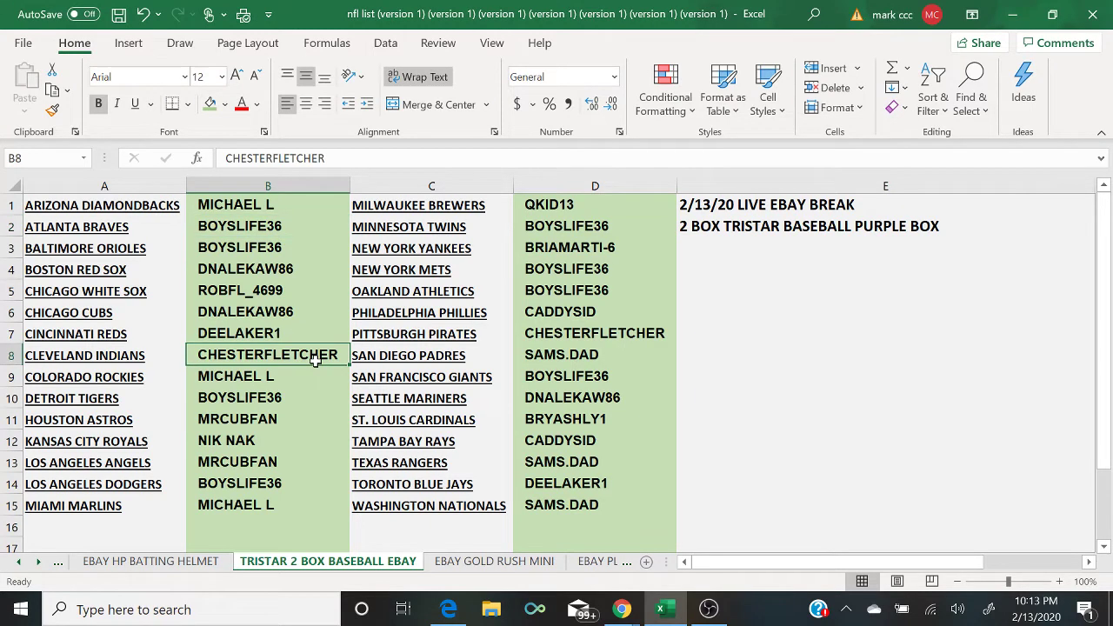
{"action": "left_click", "coordinate": [312, 420]}
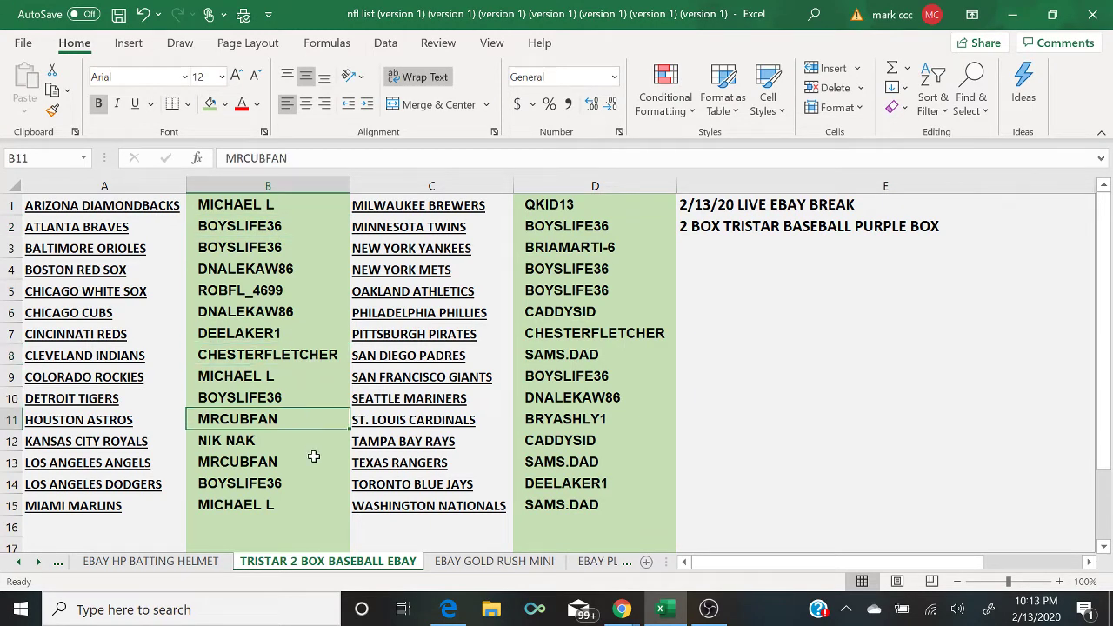
{"action": "left_click", "coordinate": [312, 456]}
{"action": "key", "text": "F2"}
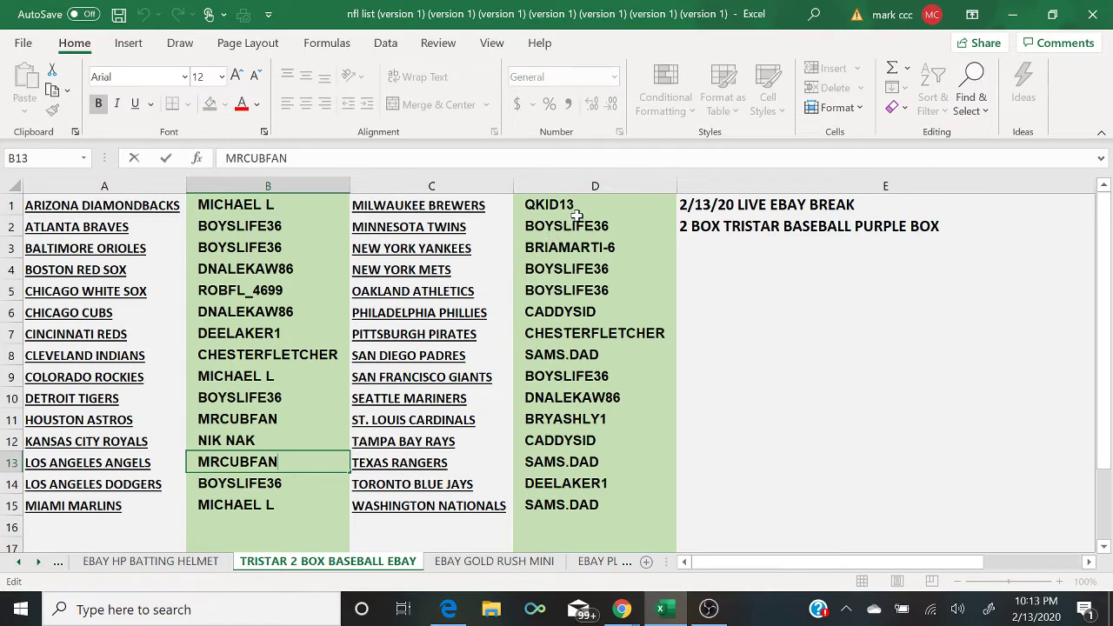
{"action": "left_click", "coordinate": [582, 205]}
{"action": "left_click", "coordinate": [650, 247]}
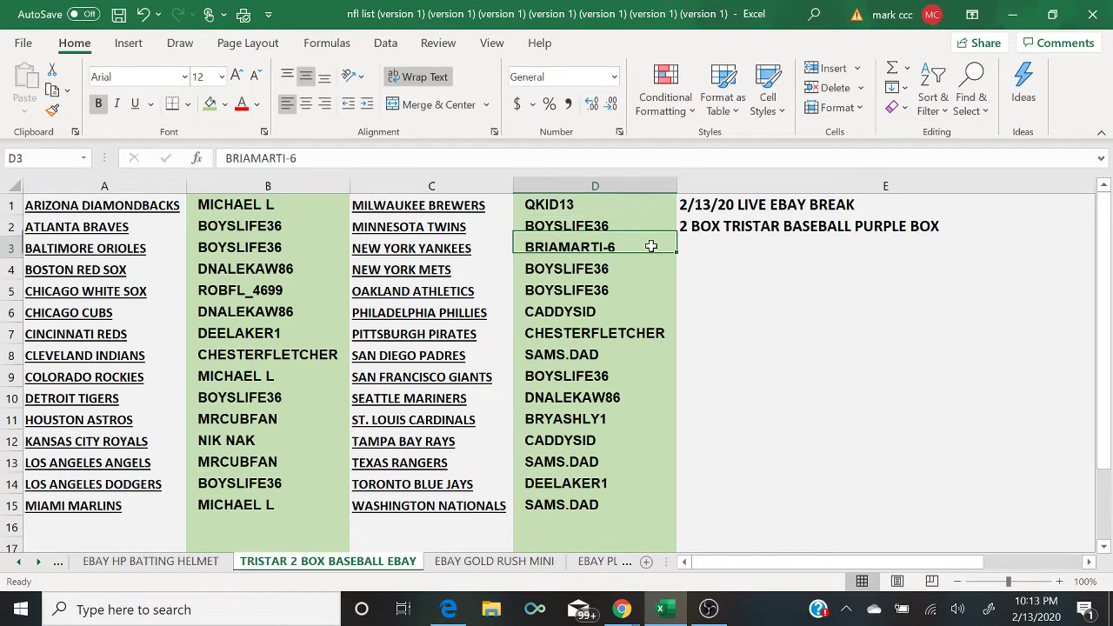
{"action": "left_click", "coordinate": [645, 309]}
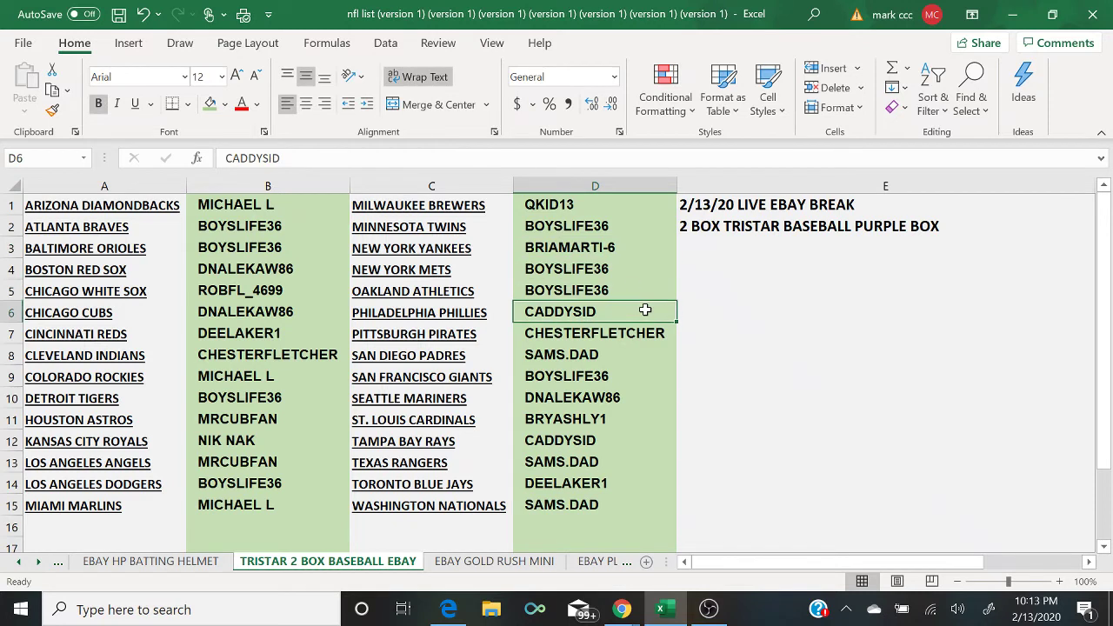
{"action": "left_click", "coordinate": [640, 355]}
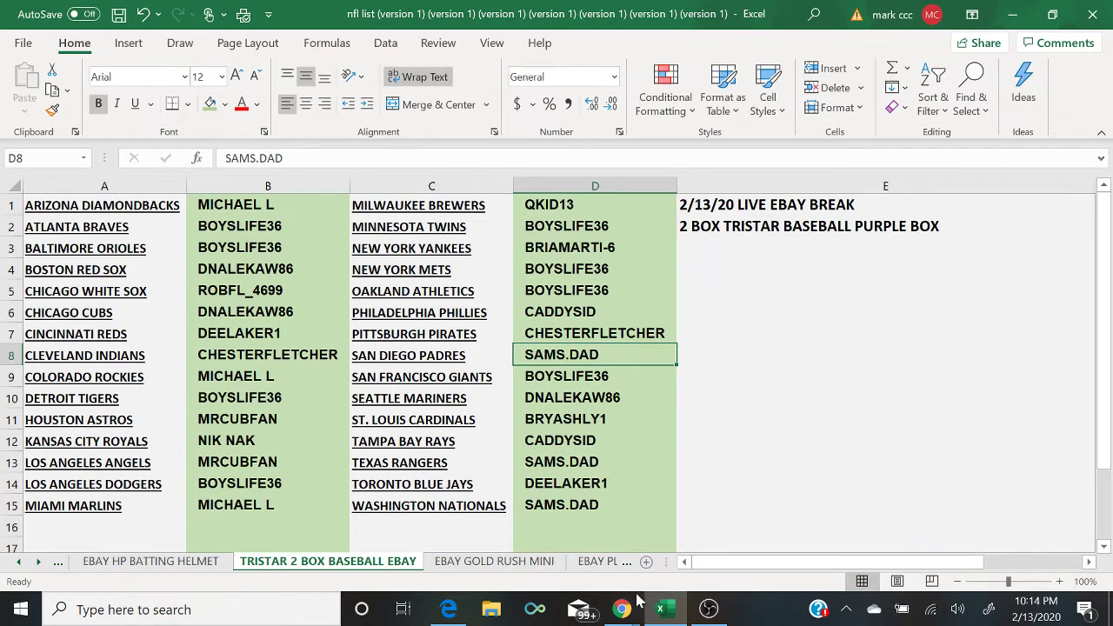
Step: Switch the OBS live stream to the camera 'Scene' with the chat overlay
{"action": "left_click", "coordinate": [709, 608]}
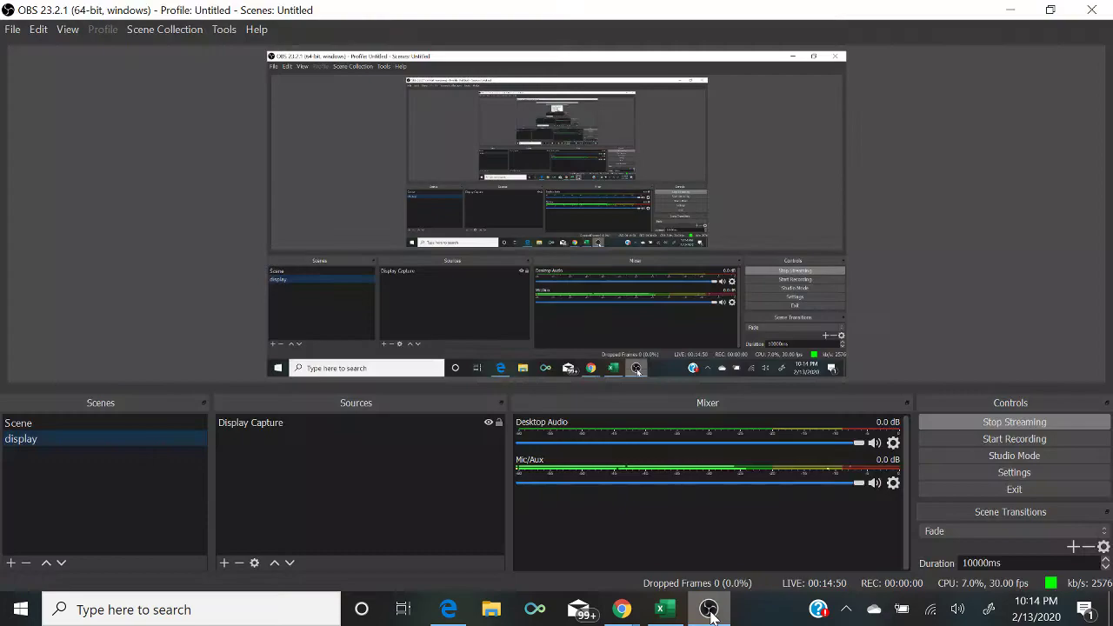
{"action": "left_click", "coordinate": [121, 423]}
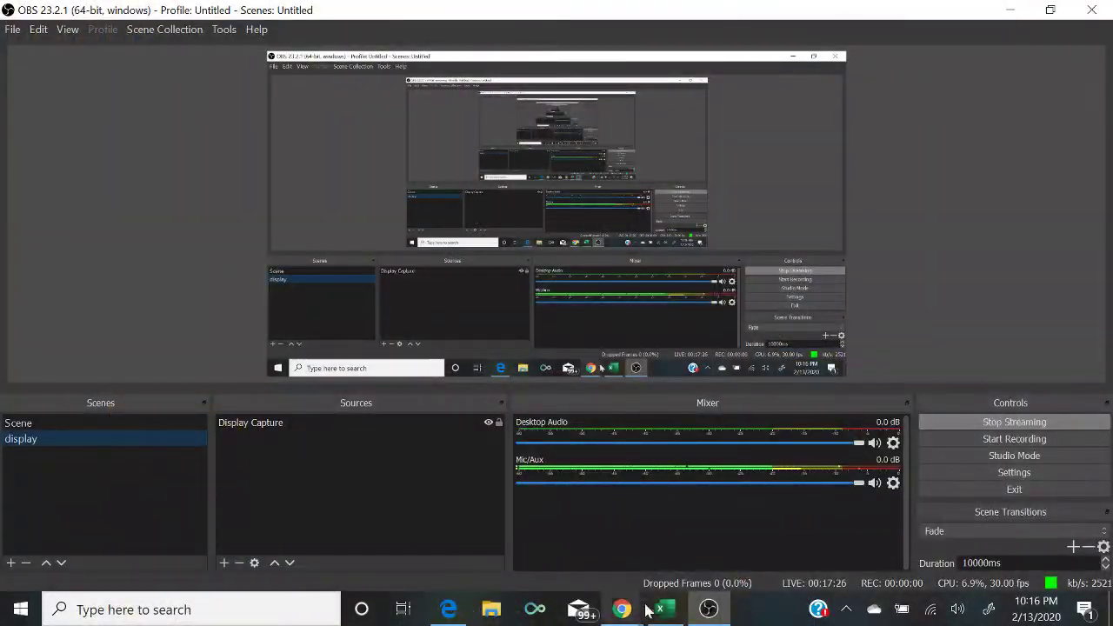
{"action": "left_click", "coordinate": [659, 612]}
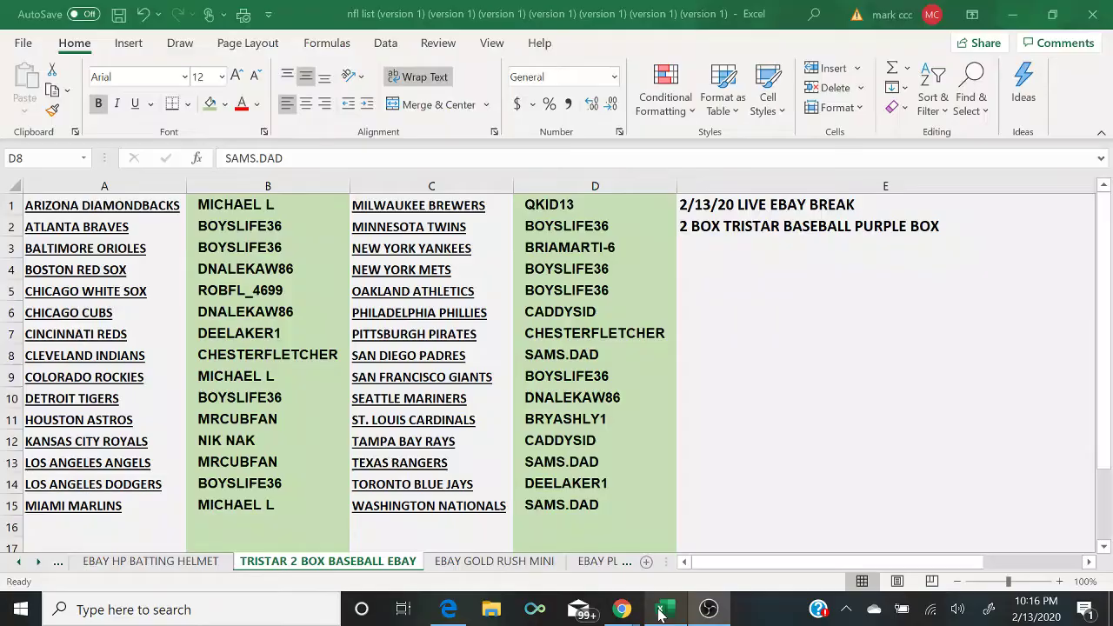
{"action": "left_click", "coordinate": [294, 335]}
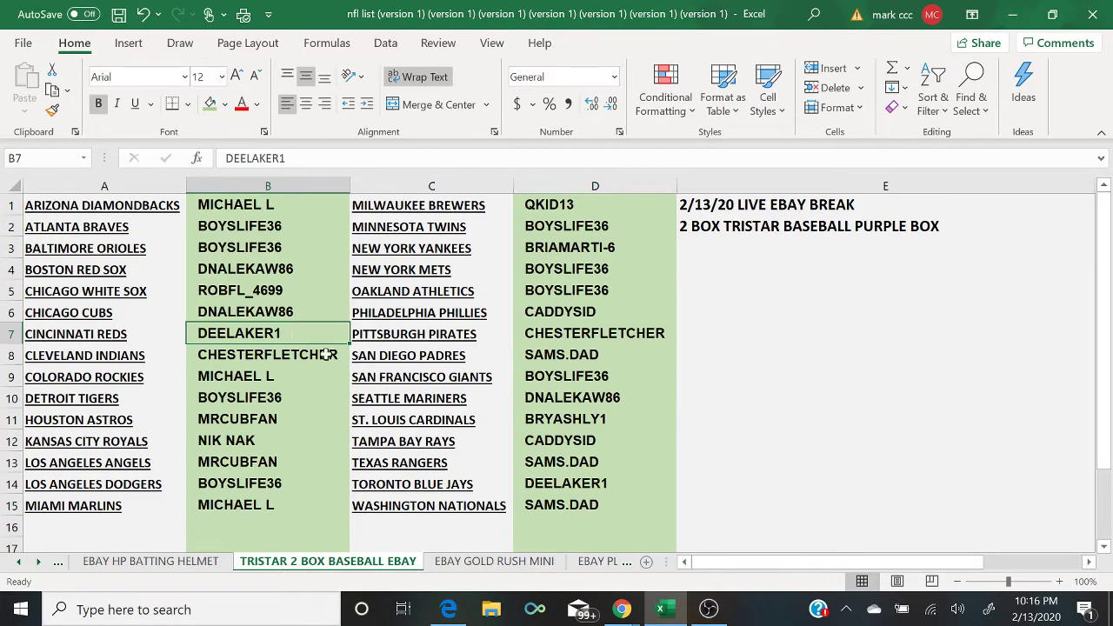
{"action": "left_click", "coordinate": [709, 611]}
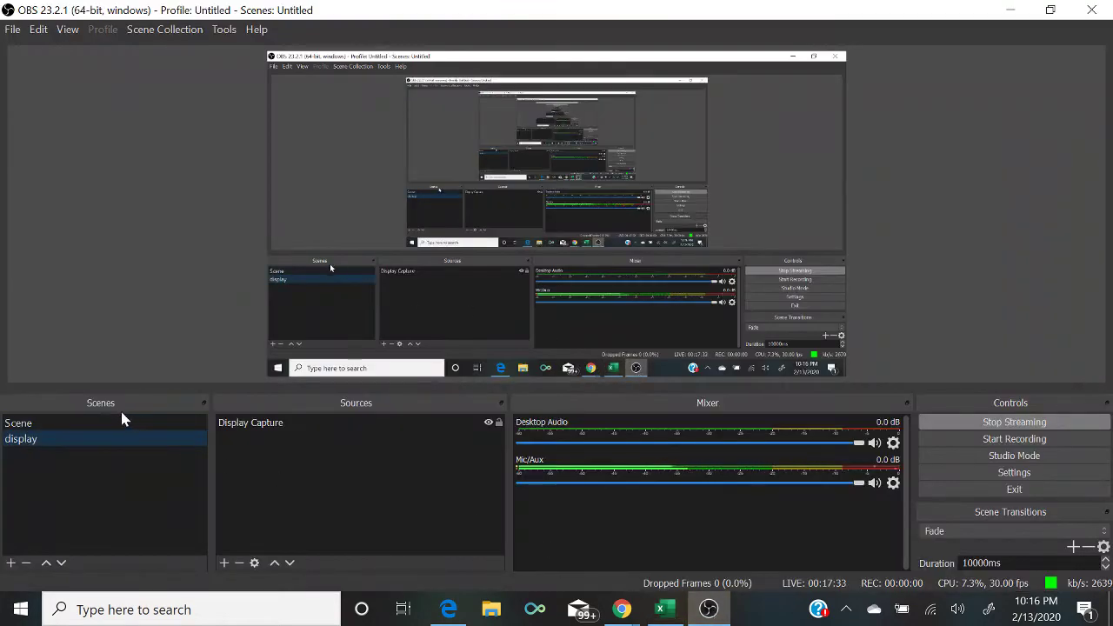
{"action": "left_click", "coordinate": [125, 422]}
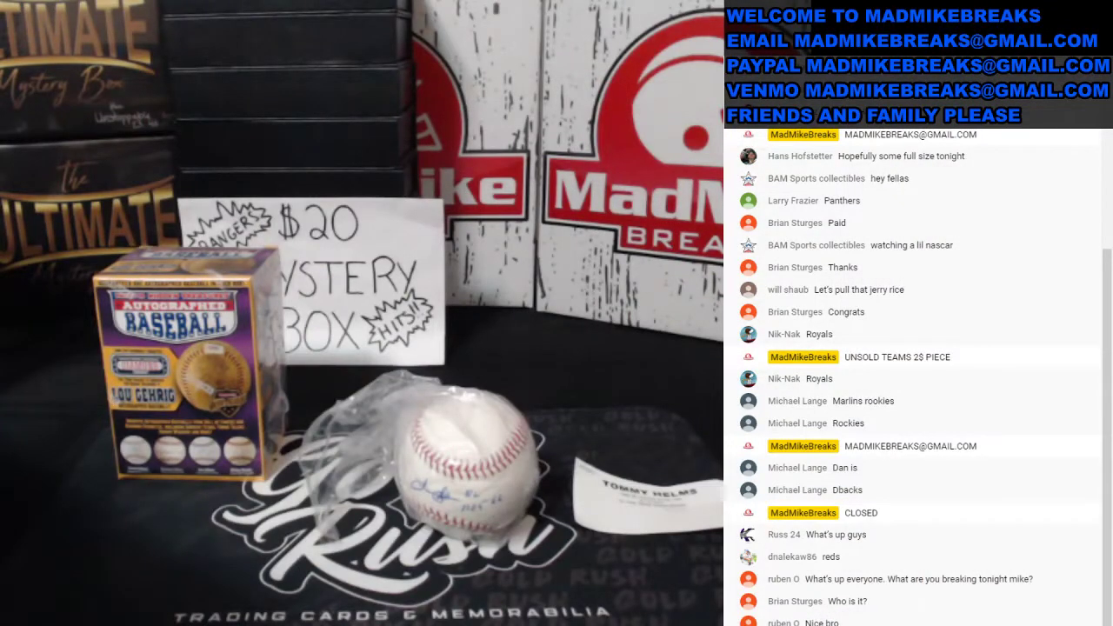
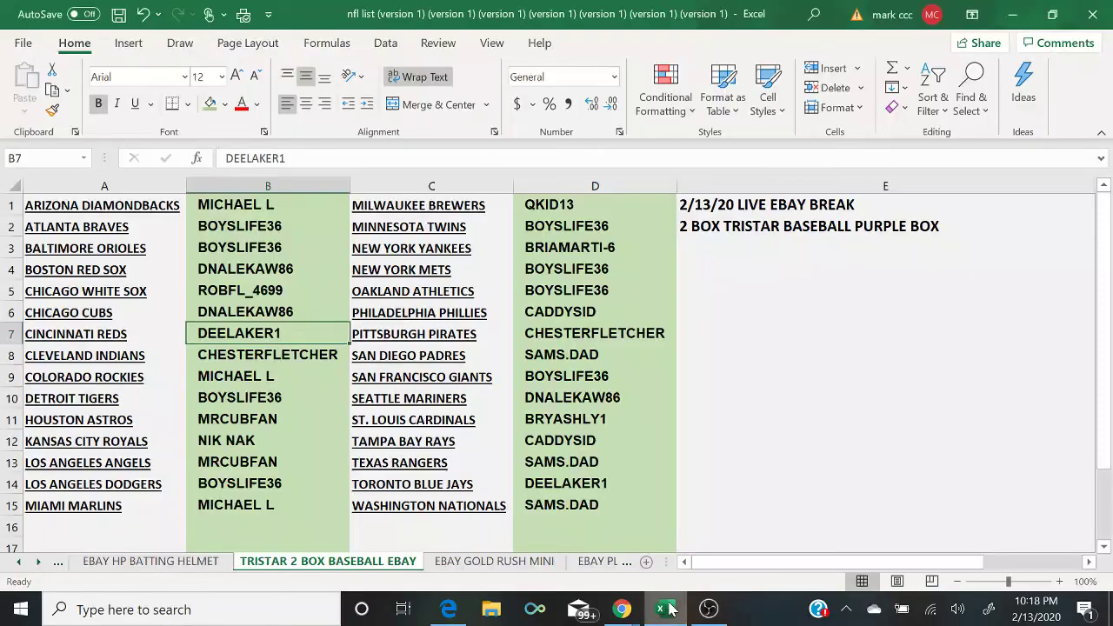
Step: Bring the streaming software forward, show the desktop on stream, and return to the workbook
{"action": "left_click", "coordinate": [291, 204]}
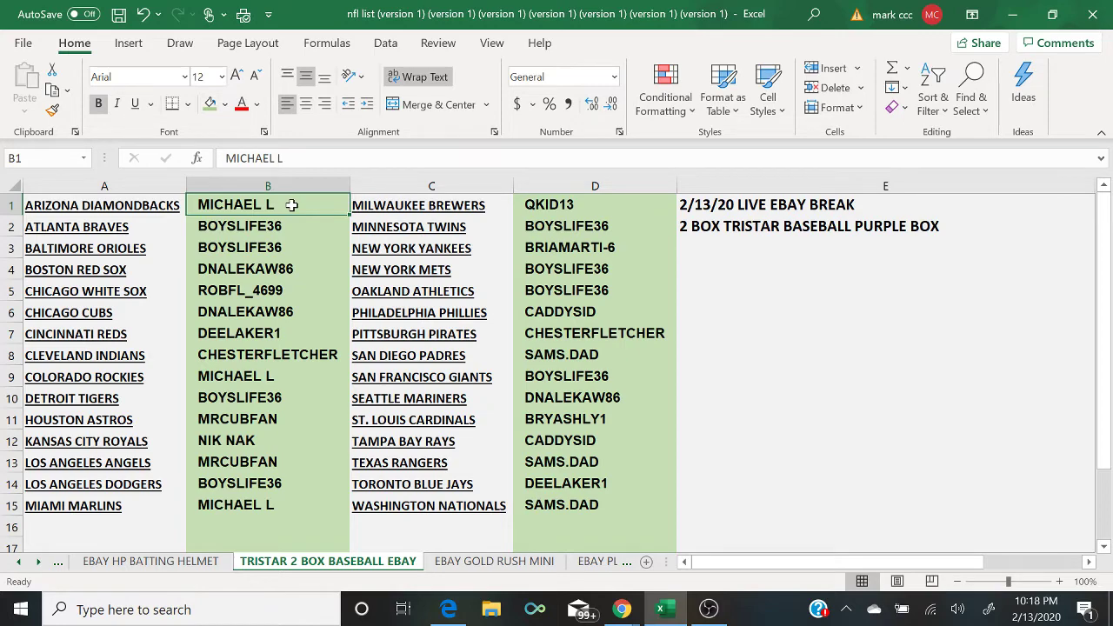
{"action": "left_click", "coordinate": [709, 608]}
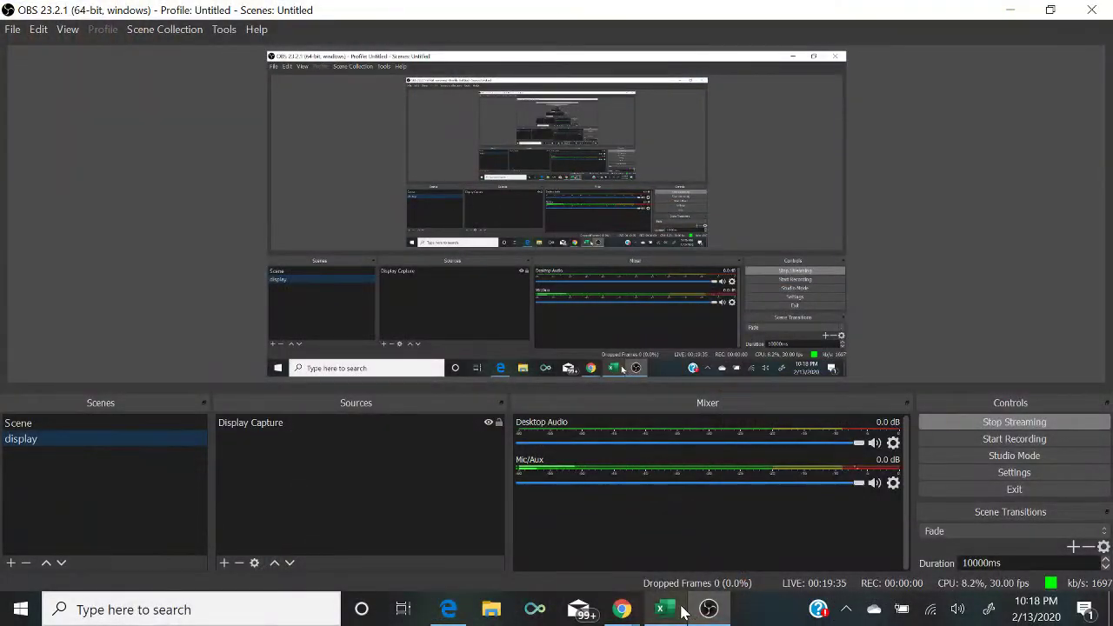
{"action": "left_click", "coordinate": [681, 611]}
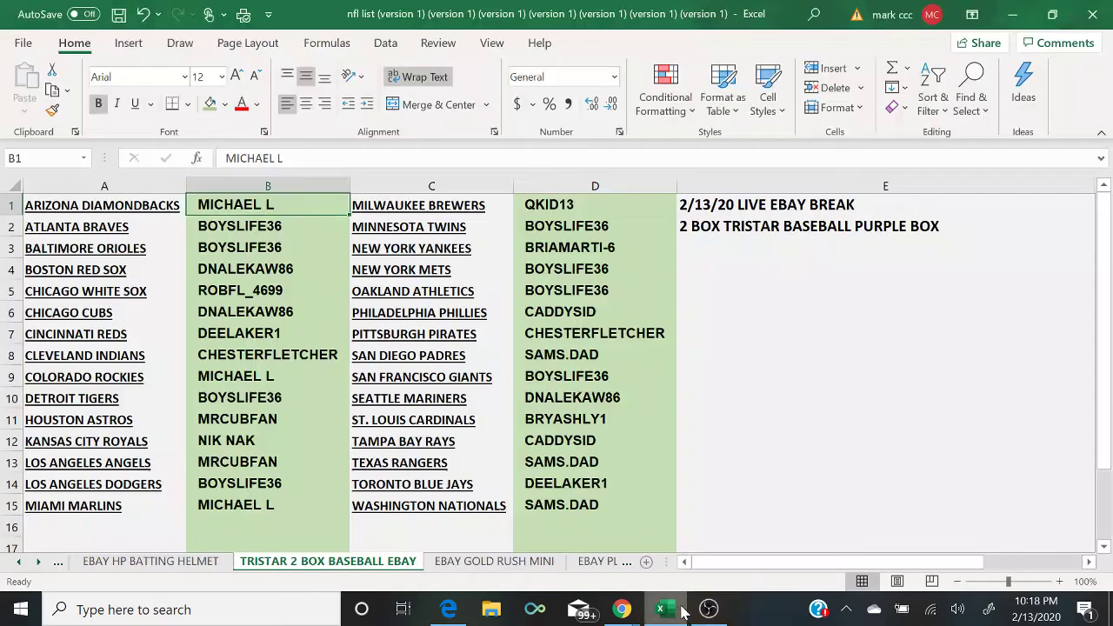
Step: Copy the column A team names and switch to the RANDOM.ORG page in the browser
{"action": "left_click", "coordinate": [82, 180]}
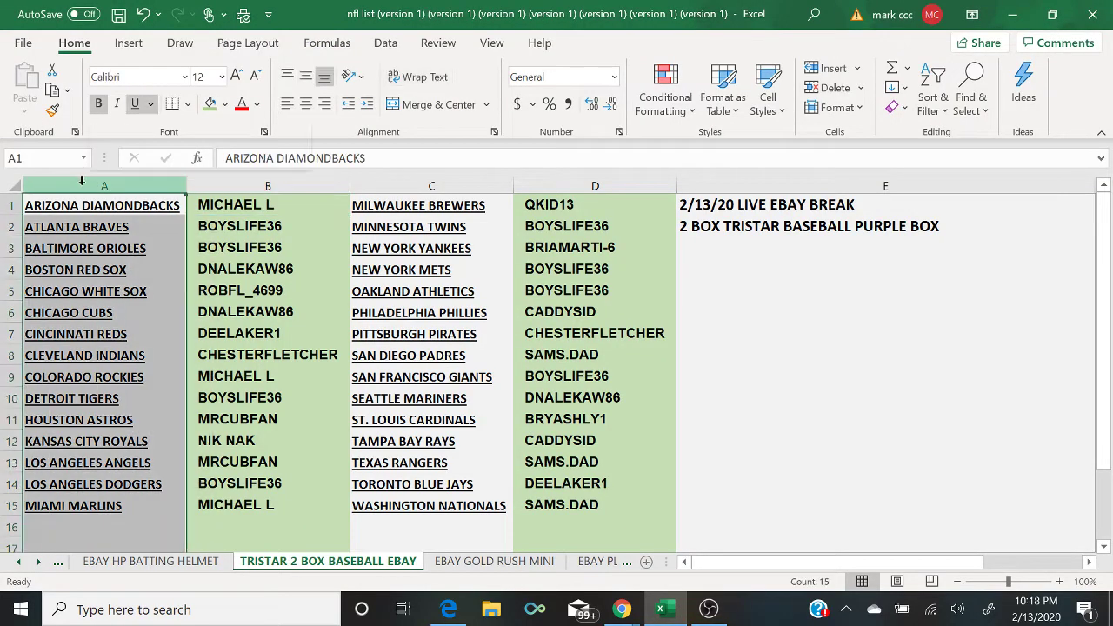
{"action": "right_click", "coordinate": [102, 184]}
{"action": "left_click", "coordinate": [138, 221]}
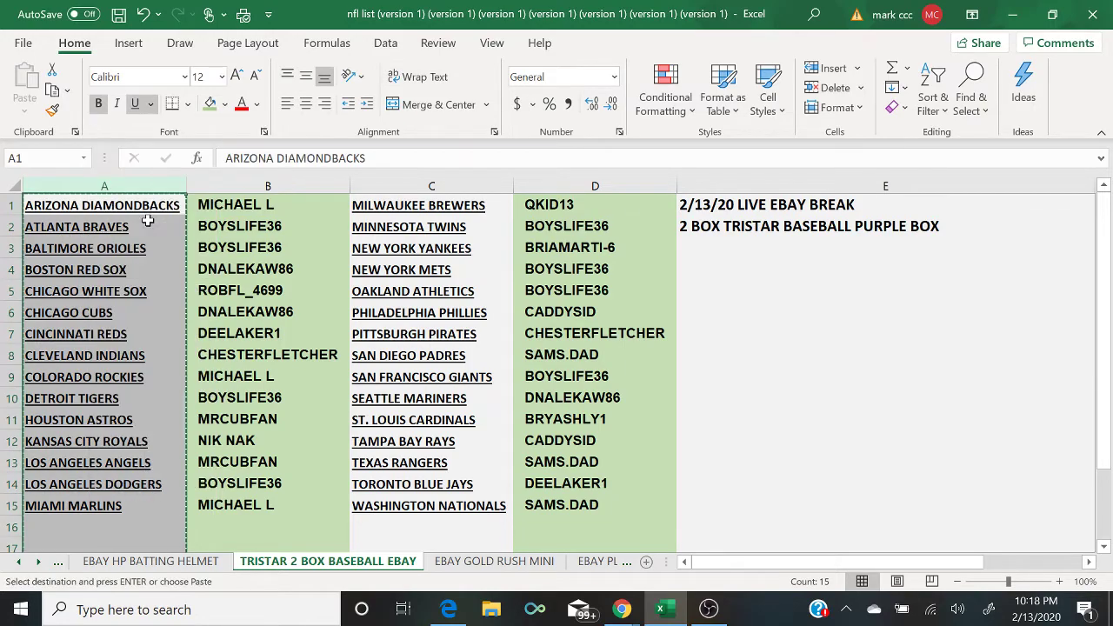
{"action": "left_click", "coordinate": [448, 606]}
Step: Open RANDOM.ORG's List Randomizer and paste the column A teams into the list box
{"action": "mouse_move", "coordinate": [398, 92]}
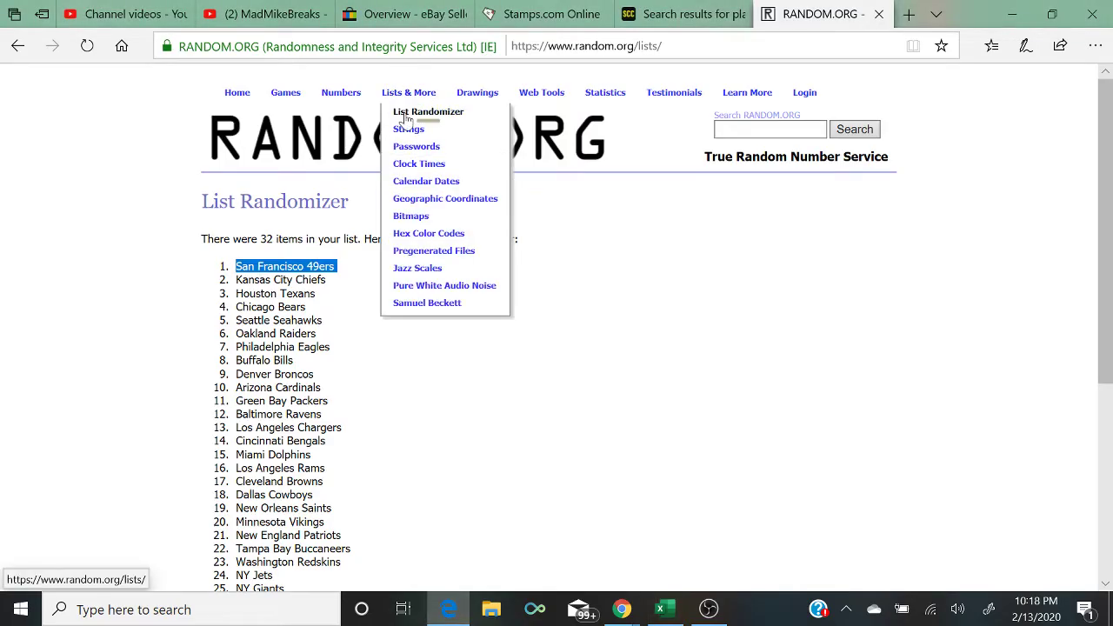
{"action": "left_click", "coordinate": [404, 118]}
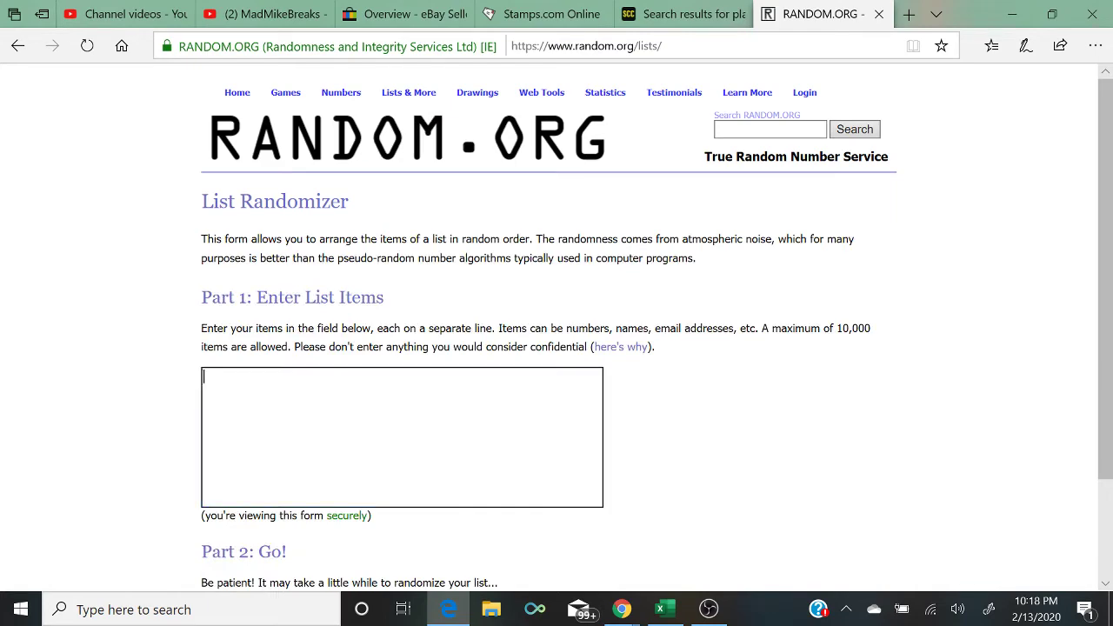
{"action": "right_click", "coordinate": [379, 434]}
{"action": "left_click", "coordinate": [397, 450]}
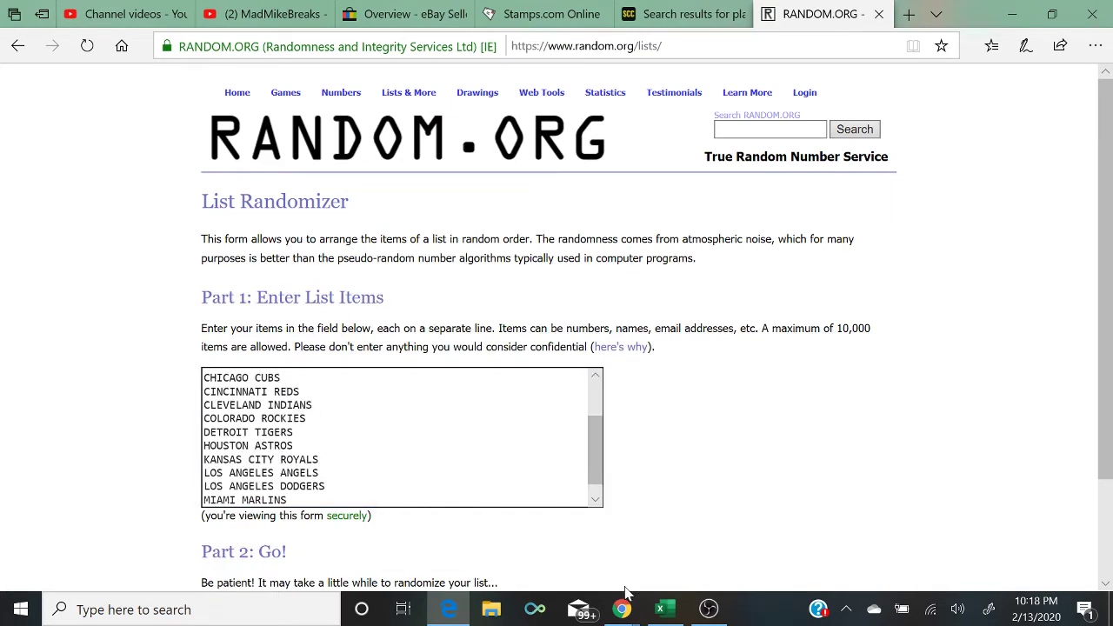
Step: Copy the column C team names from Excel and paste them after the others
{"action": "left_click", "coordinate": [661, 609]}
{"action": "left_click", "coordinate": [477, 185]}
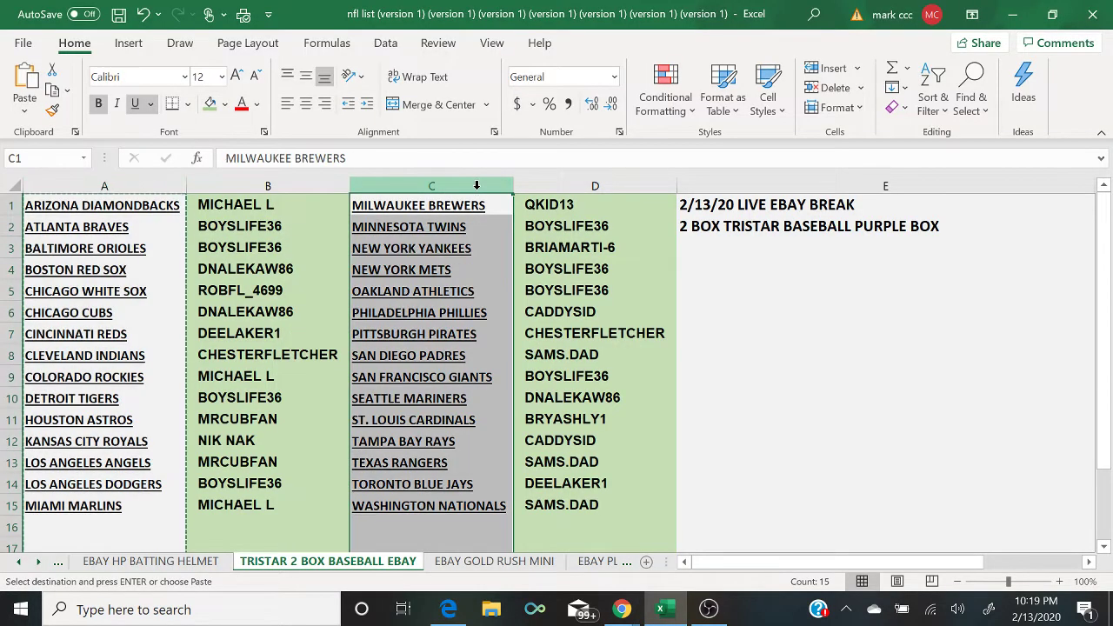
{"action": "right_click", "coordinate": [477, 185]}
{"action": "left_click", "coordinate": [512, 227]}
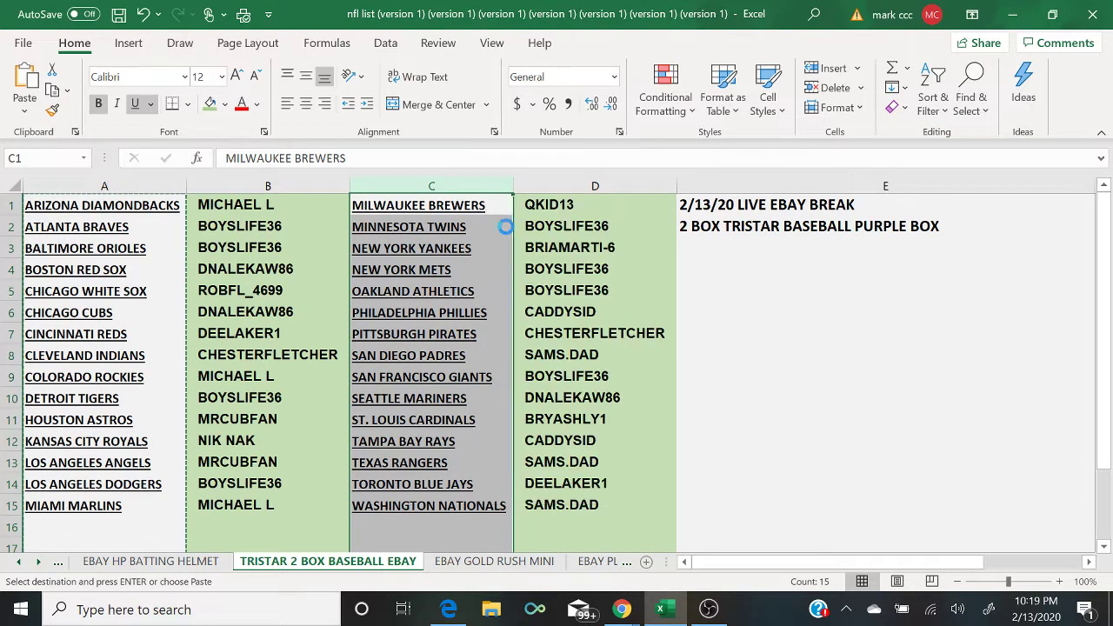
{"action": "left_click", "coordinate": [447, 609]}
{"action": "right_click", "coordinate": [376, 404]}
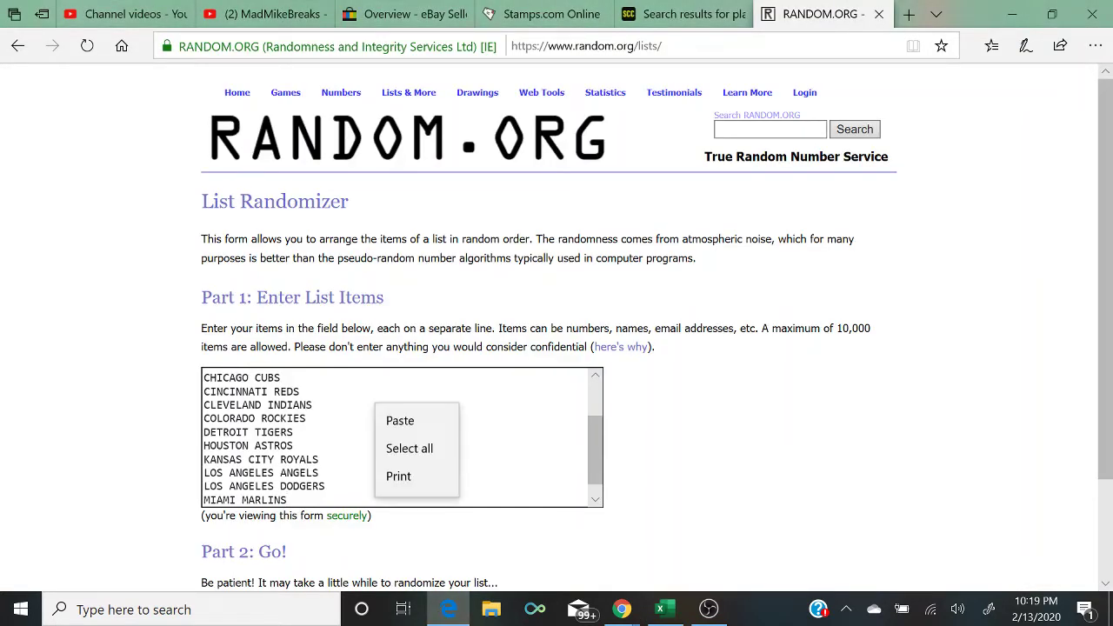
{"action": "left_click", "coordinate": [396, 390]}
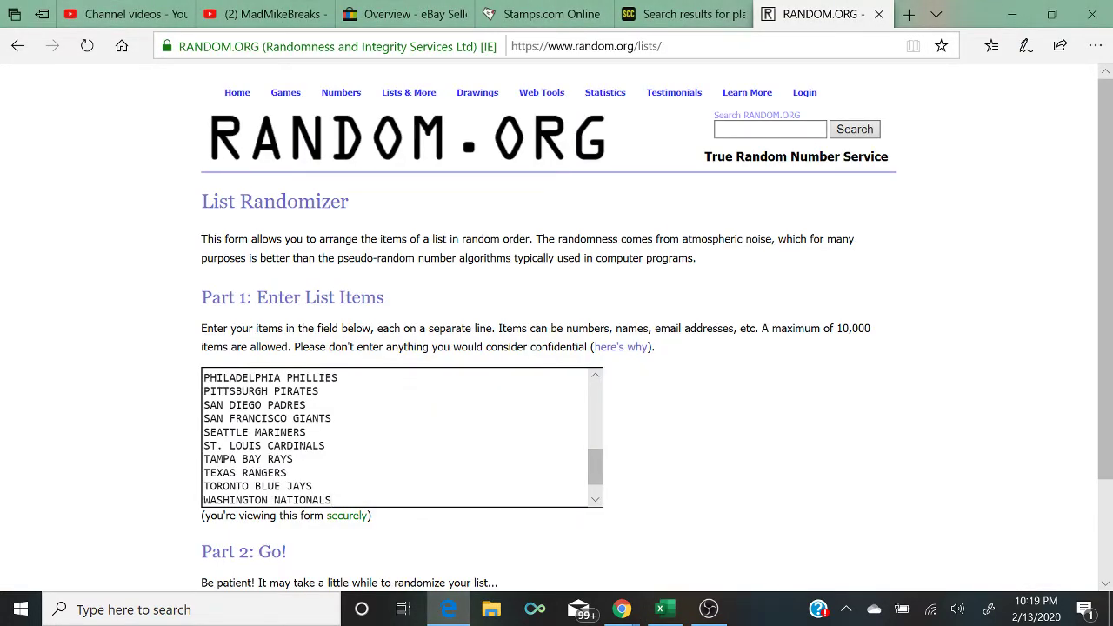
Step: Split the merged MIAMI MARLINS and MILWAUKEE BREWERS line onto separate lines
{"action": "left_click", "coordinate": [595, 499]}
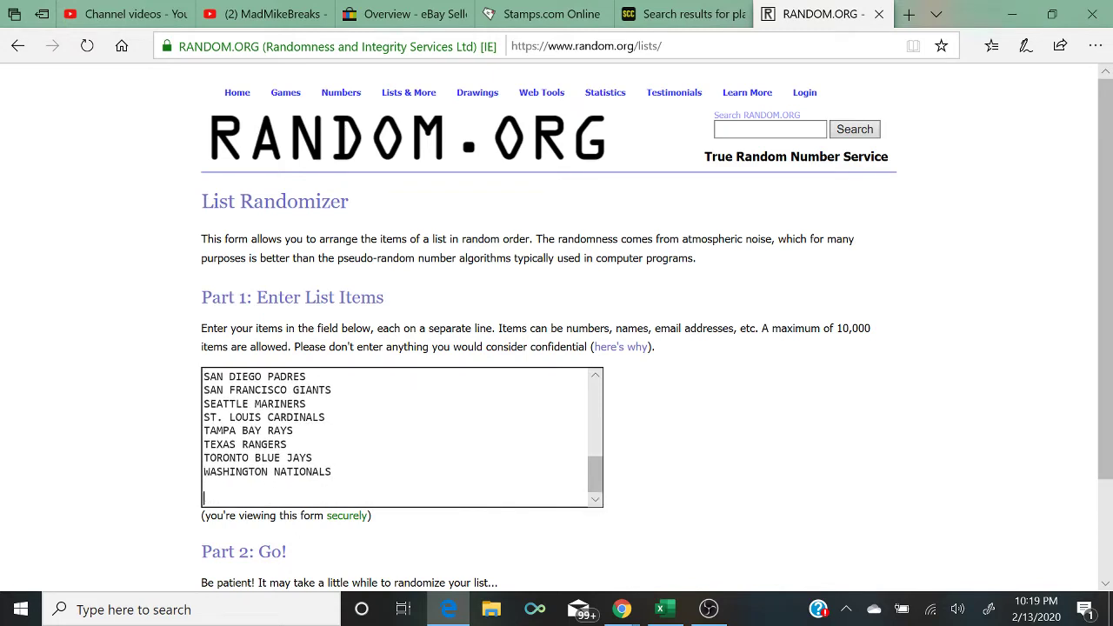
{"action": "scroll", "coordinate": [311, 485], "scroll_direction": "up", "scroll_amount": 1}
{"action": "key", "text": "Left"}
{"action": "key", "text": "Left"}
{"action": "key", "text": "Left"}
{"action": "key", "text": "Left"}
{"action": "key", "text": "Left"}
{"action": "key", "text": "Left"}
{"action": "key", "text": "Left"}
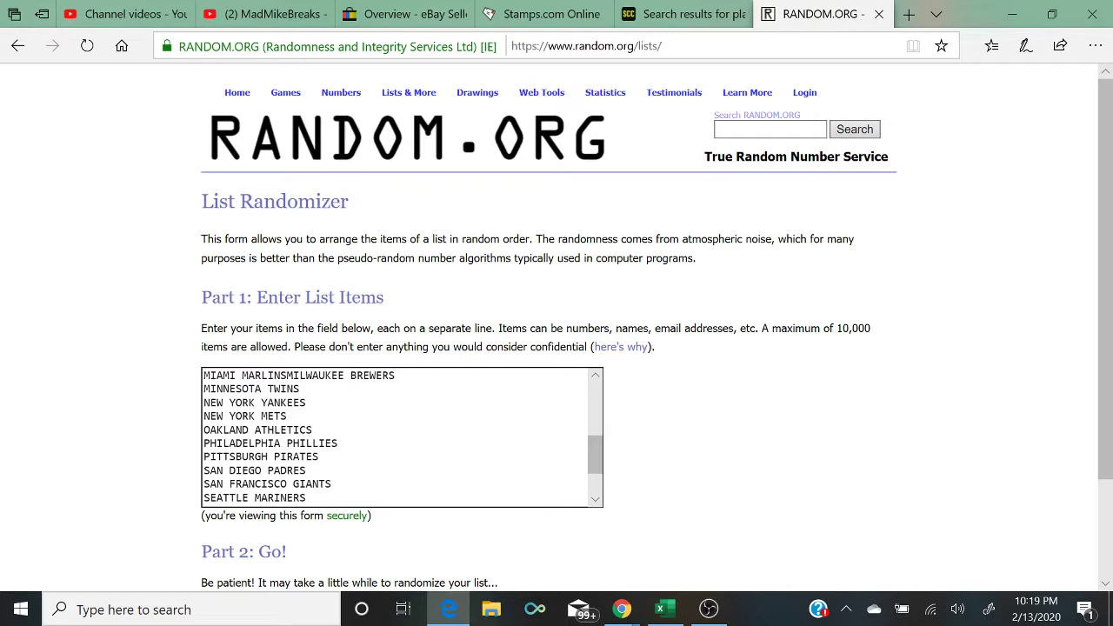
{"action": "key", "text": "Return"}
{"action": "key", "text": "Up"}
{"action": "key", "text": "Up"}
{"action": "key", "text": "Up"}
{"action": "key", "text": "Up"}
{"action": "key", "text": "Up"}
{"action": "key", "text": "Up"}
{"action": "key", "text": "Up"}
{"action": "key", "text": "Up"}
{"action": "key", "text": "Up"}
{"action": "key", "text": "Up"}
{"action": "key", "text": "Up"}
{"action": "key", "text": "Up"}
{"action": "key", "text": "Up"}
{"action": "key", "text": "Up"}
{"action": "key", "text": "Up"}
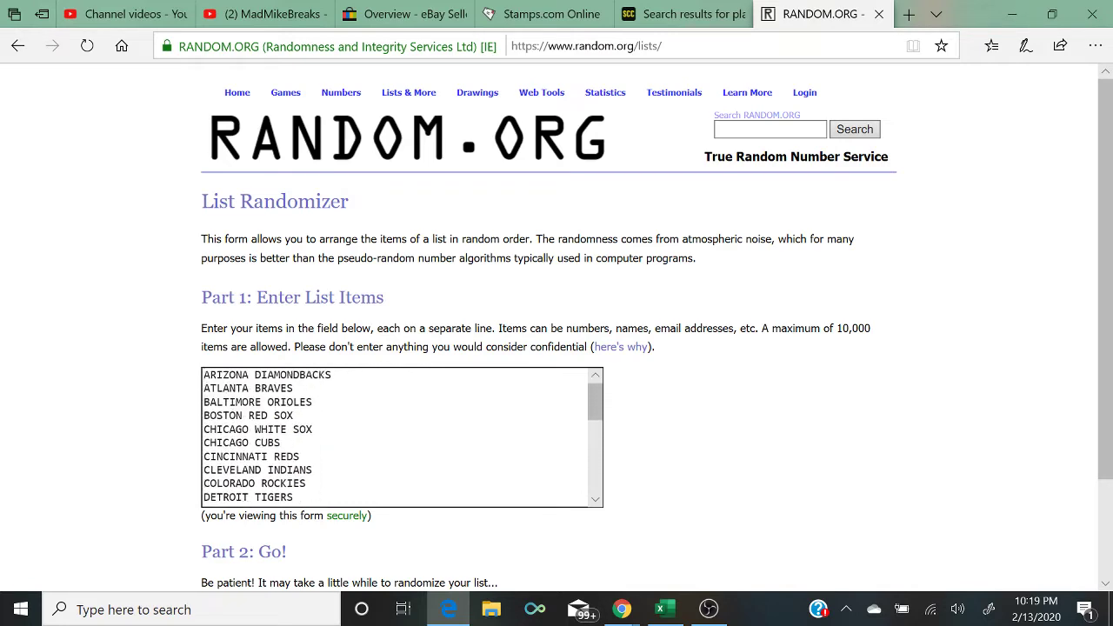
{"action": "scroll", "coordinate": [782, 391], "scroll_direction": "down", "scroll_amount": 2}
Step: Randomize the team list five times in a row
{"action": "left_click", "coordinate": [235, 487]}
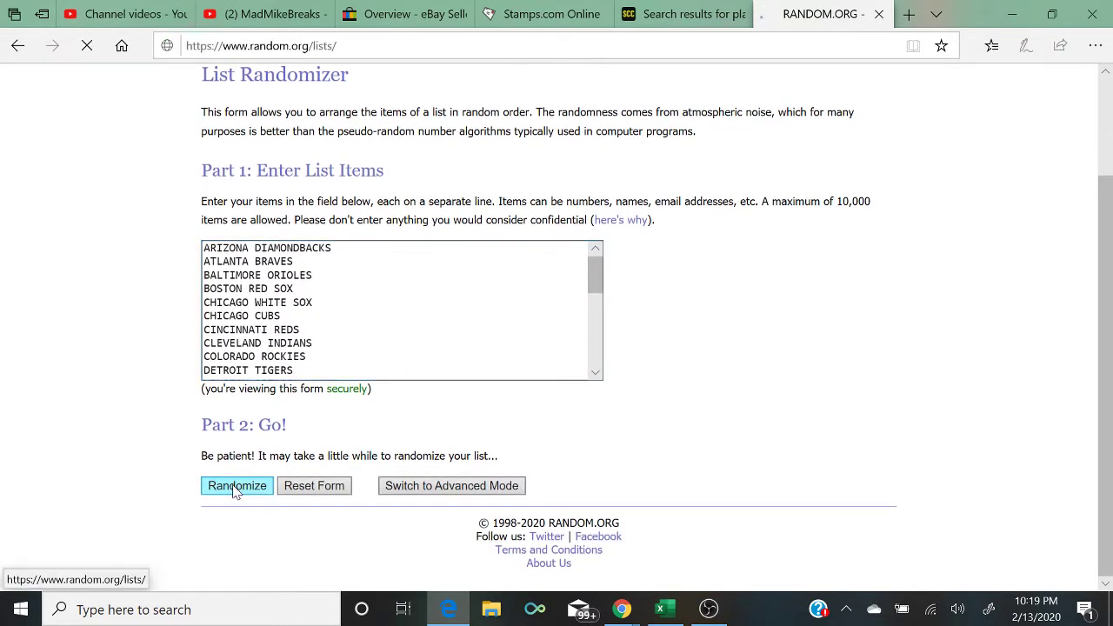
{"action": "scroll", "coordinate": [234, 491], "scroll_direction": "down", "scroll_amount": 4}
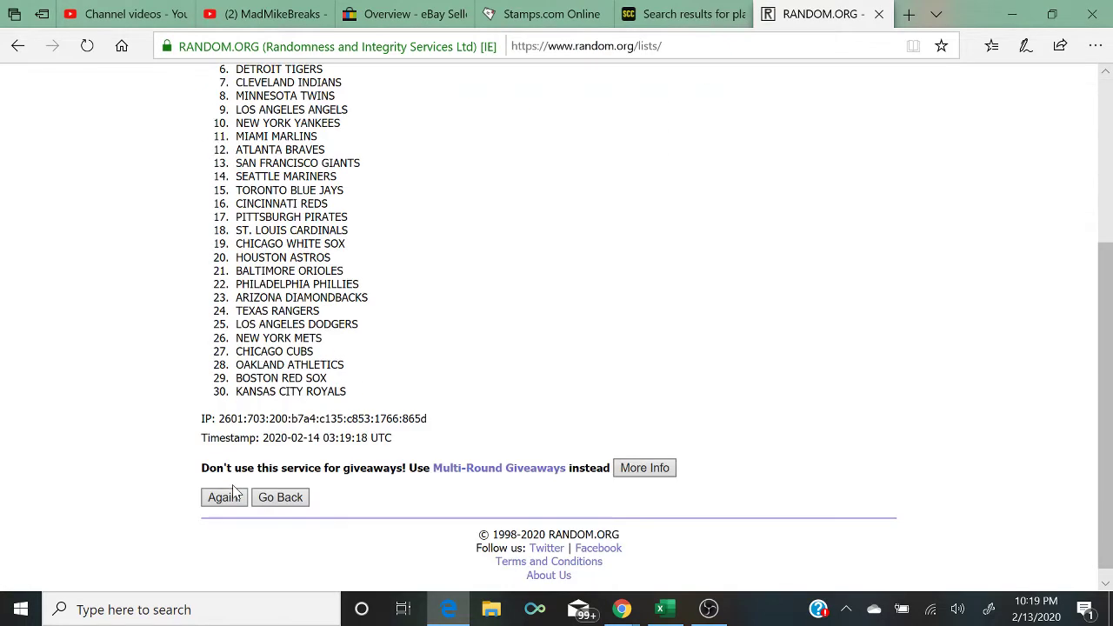
{"action": "left_click", "coordinate": [233, 492]}
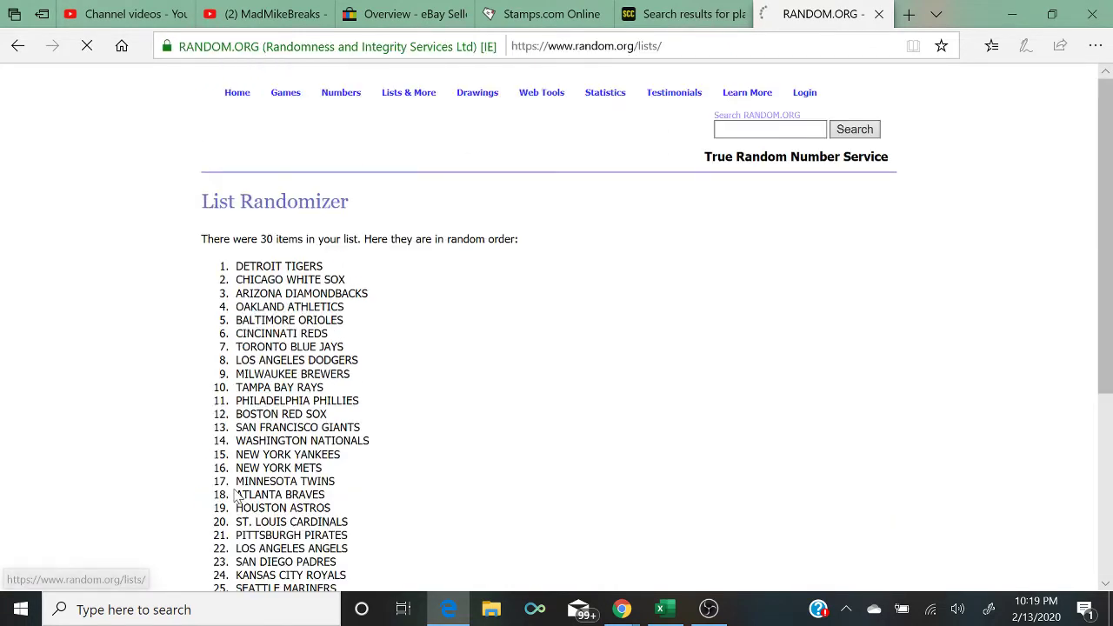
{"action": "scroll", "coordinate": [233, 492], "scroll_direction": "down", "scroll_amount": 2}
{"action": "scroll", "coordinate": [232, 492], "scroll_direction": "down", "scroll_amount": 4}
{"action": "left_click", "coordinate": [233, 492]}
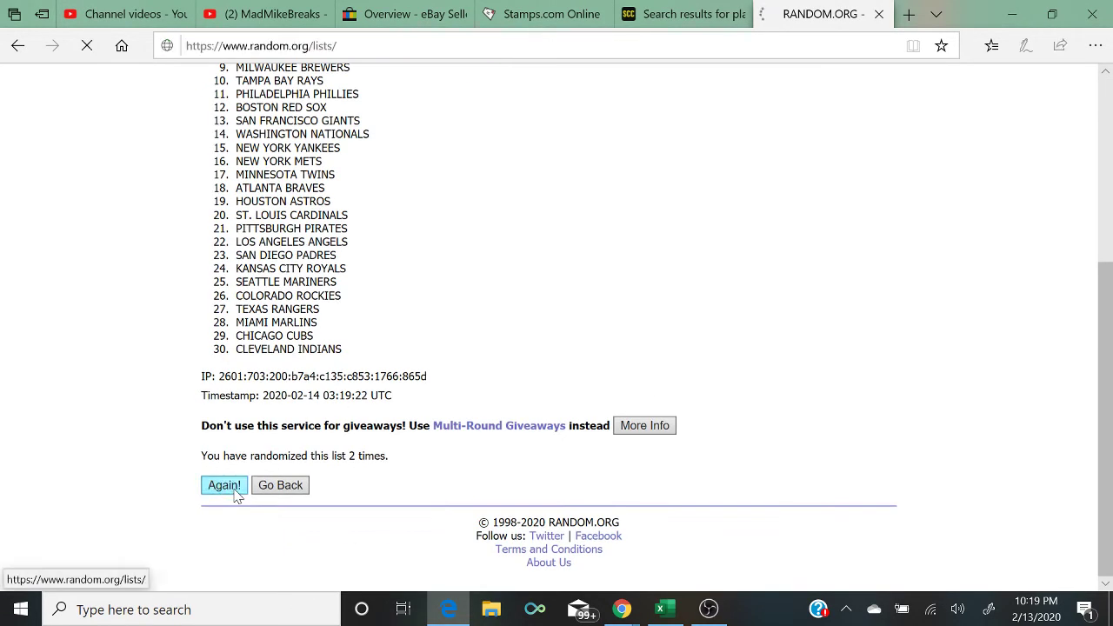
{"action": "scroll", "coordinate": [233, 492], "scroll_direction": "down", "scroll_amount": 5}
{"action": "left_click", "coordinate": [233, 492]}
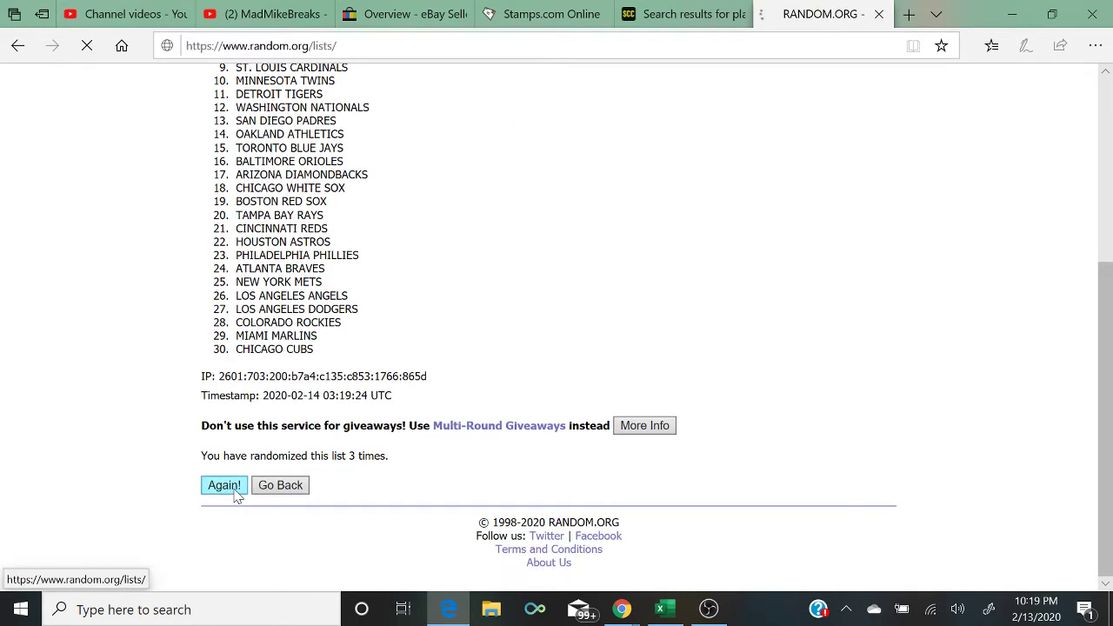
{"action": "scroll", "coordinate": [233, 492], "scroll_direction": "down", "scroll_amount": 5}
{"action": "left_click", "coordinate": [233, 492]}
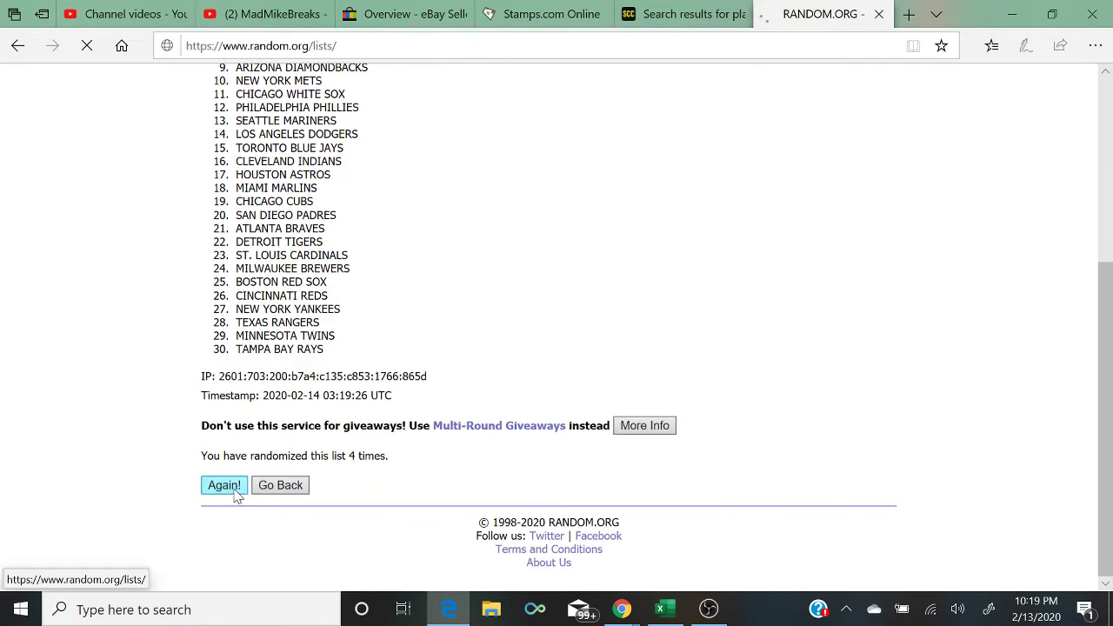
Step: Select the shuffled results, ending on the top team, PHILADELPHIA PHILLIES
{"action": "scroll", "coordinate": [233, 496], "scroll_direction": "down", "scroll_amount": 2}
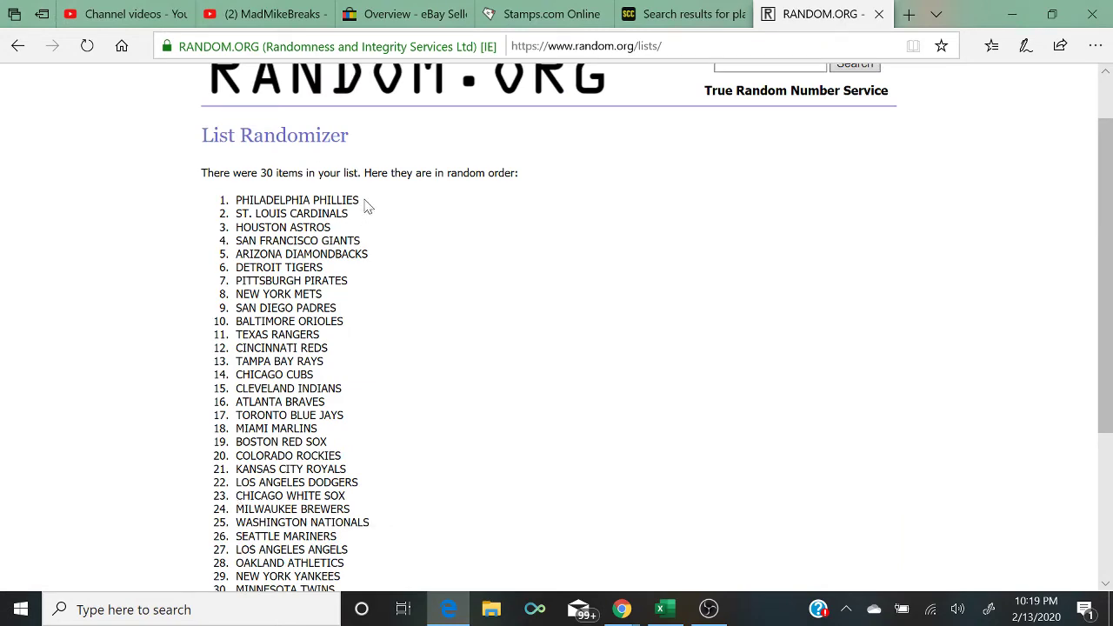
{"action": "left_click_drag", "start_coordinate": [364, 202], "coordinate": [191, 174]}
{"action": "scroll", "coordinate": [191, 196], "scroll_direction": "down", "scroll_amount": 1}
{"action": "scroll", "coordinate": [190, 194], "scroll_direction": "down", "scroll_amount": 3}
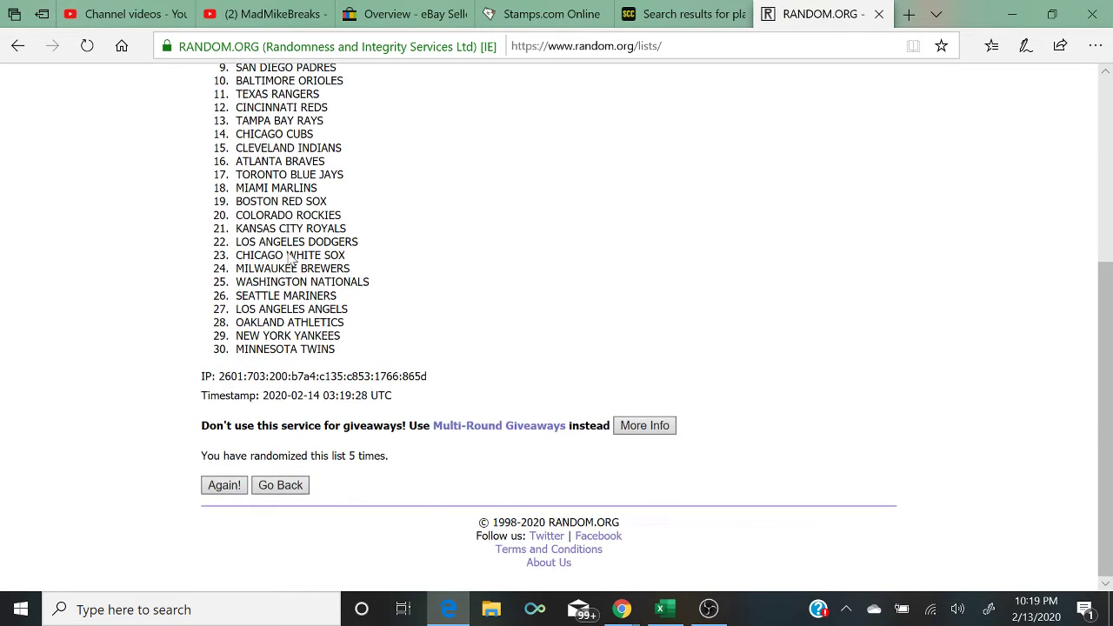
{"action": "left_click_drag", "start_coordinate": [391, 483], "coordinate": [163, 469]}
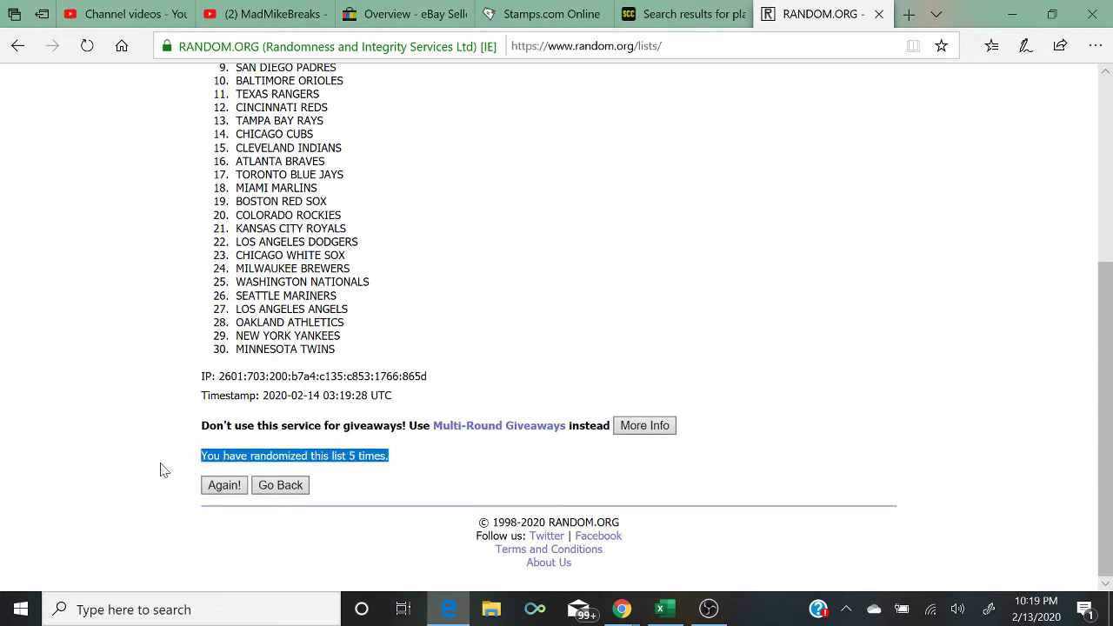
{"action": "scroll", "coordinate": [161, 470], "scroll_direction": "up", "scroll_amount": 4}
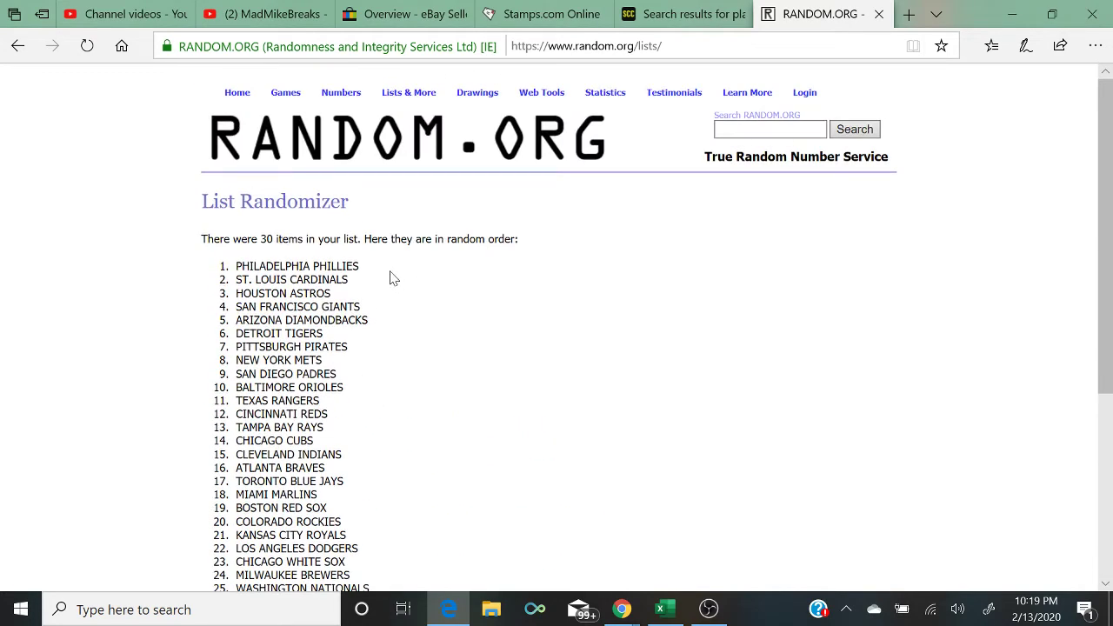
{"action": "left_click_drag", "start_coordinate": [391, 272], "coordinate": [220, 247]}
Step: Return to Excel, bring the YouTube live chat forward, and open the EBAY HP BATTING HELMET sheet
{"action": "left_click", "coordinate": [660, 609]}
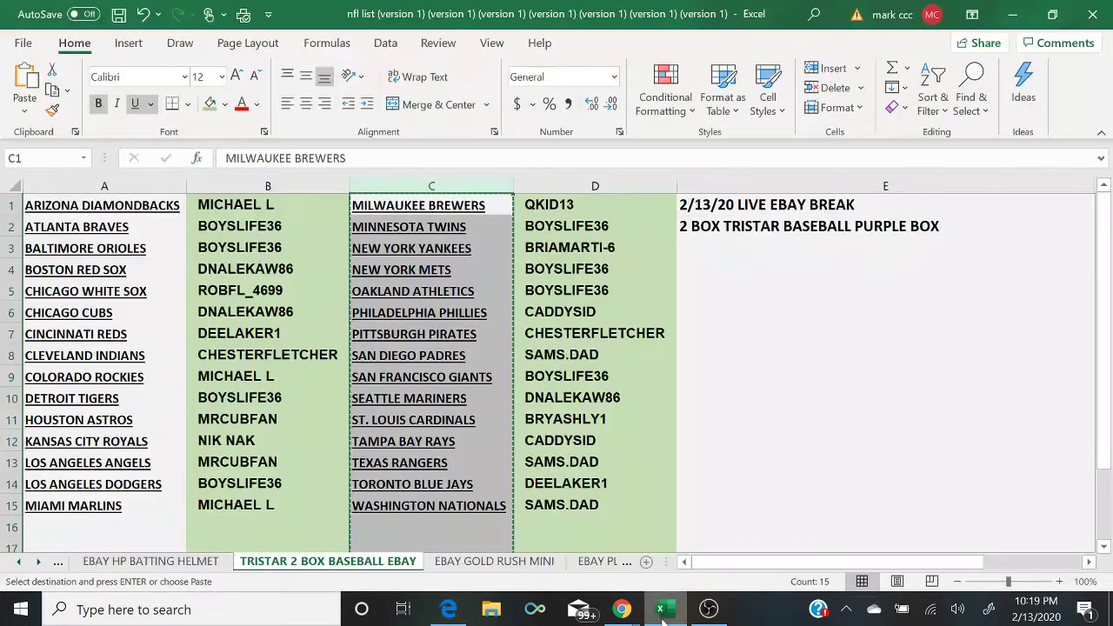
{"action": "left_click", "coordinate": [614, 312]}
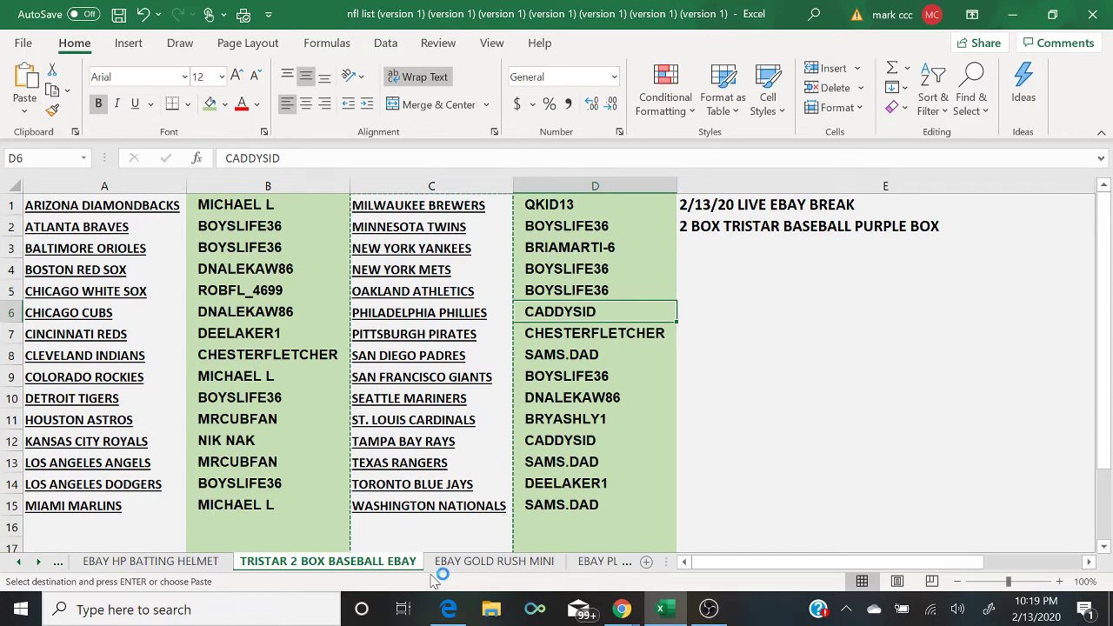
{"action": "mouse_move", "coordinate": [621, 609]}
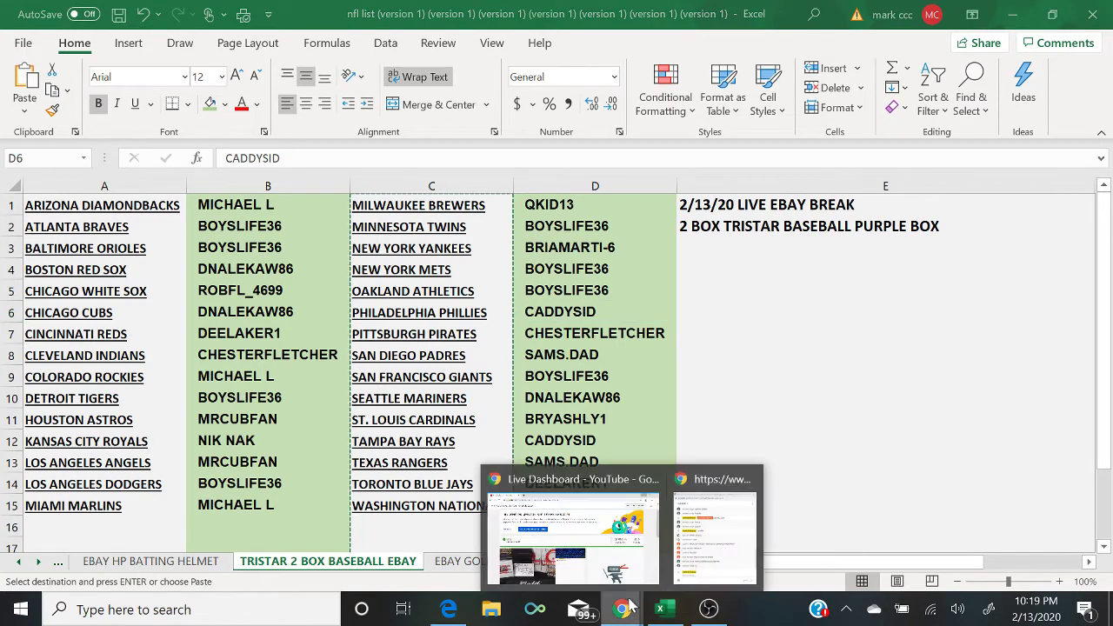
{"action": "left_click", "coordinate": [708, 557]}
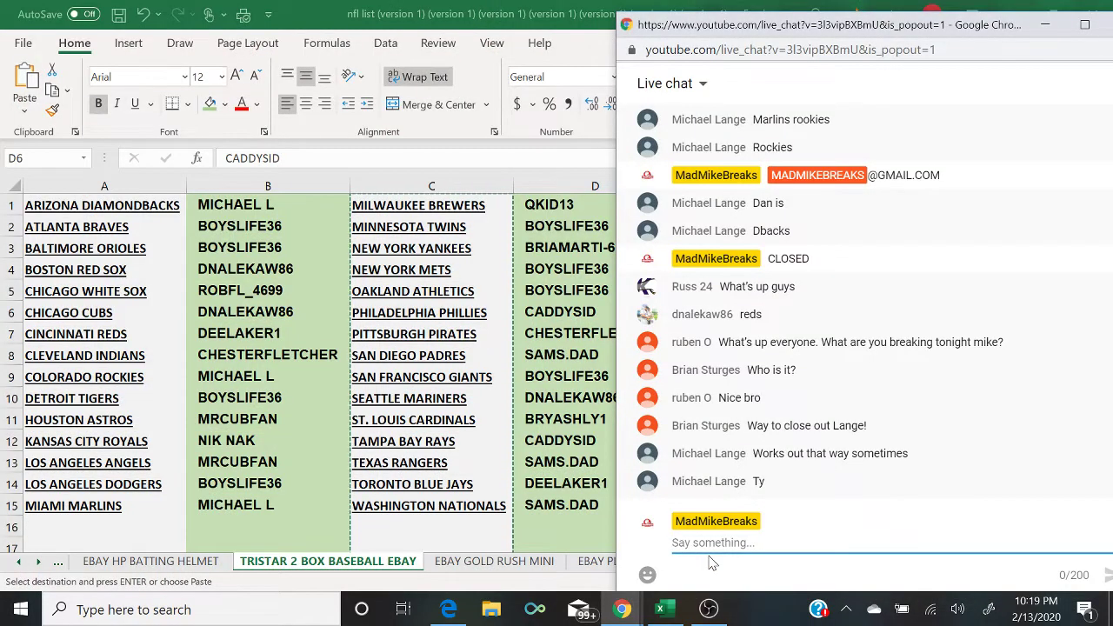
{"action": "left_click", "coordinate": [122, 560]}
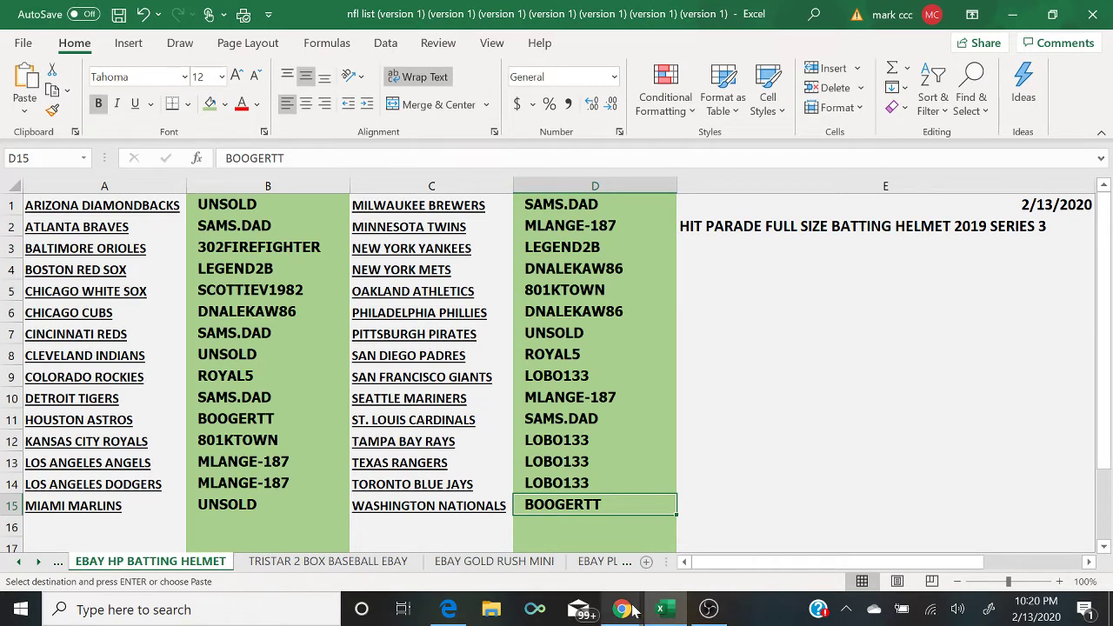
Step: Post 'UNSOLD TEAMS 4$ PIECE' in live chat, then select the Cleveland Indians buyer cell
{"action": "mouse_move", "coordinate": [631, 611]}
{"action": "left_click", "coordinate": [711, 567]}
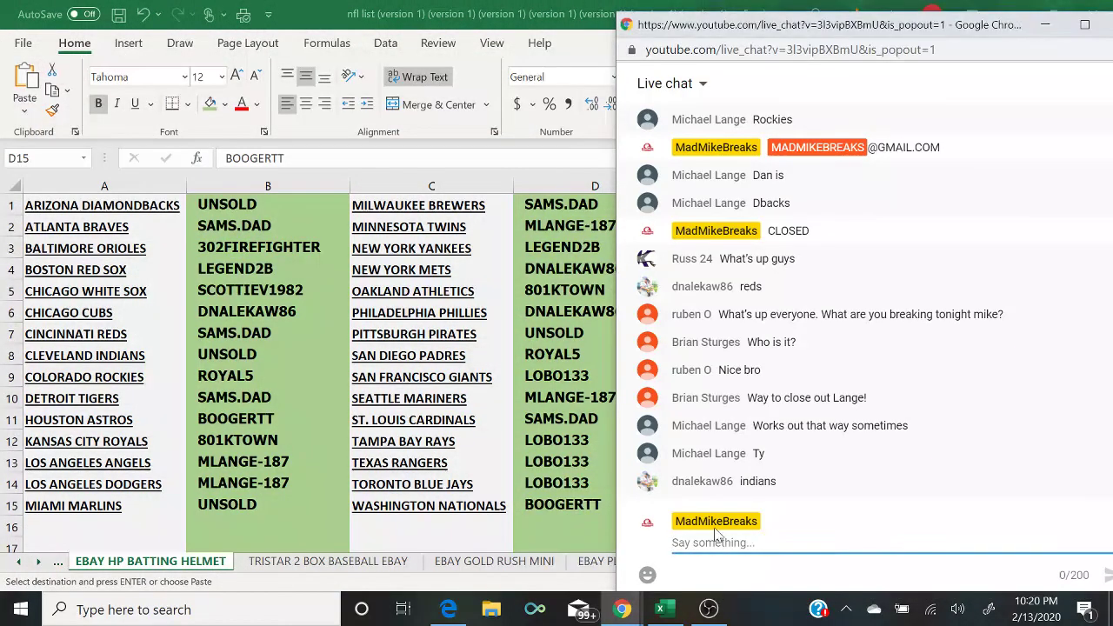
{"action": "type", "text": "UNSO"}
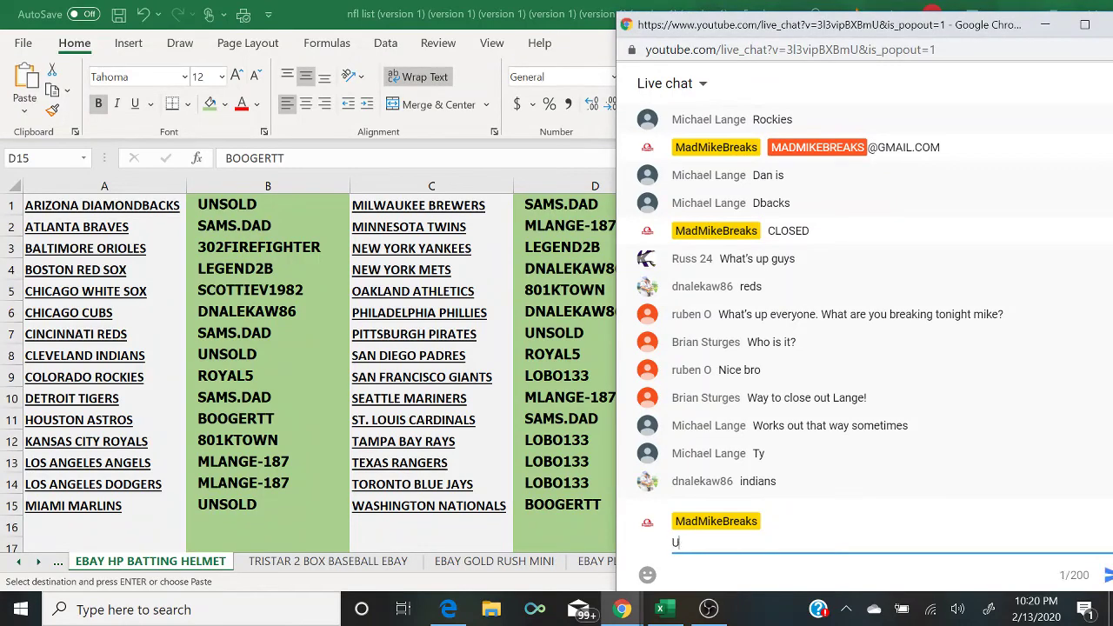
{"action": "key", "text": "BackSpace"}
{"action": "type", "text": "OLD TEAMS"}
{"action": "type", "text": " 4"}
{"action": "type", "text": "S"}
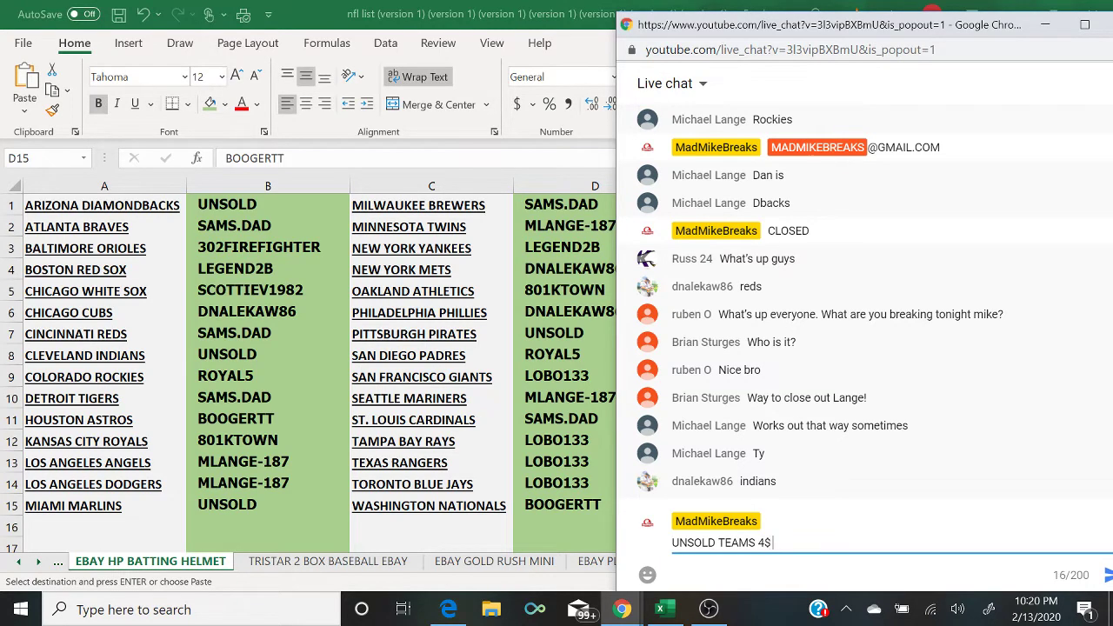
{"action": "type", "text": " PEVE"}
{"action": "key", "text": "BackSpace"}
{"action": "key", "text": "Return"}
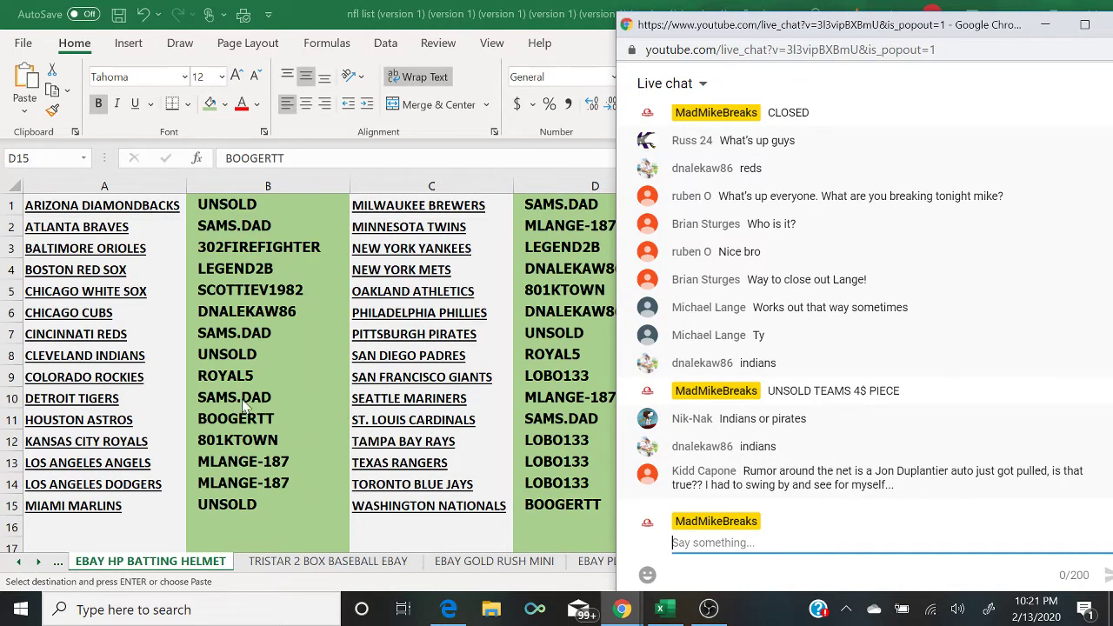
{"action": "left_click", "coordinate": [238, 356]}
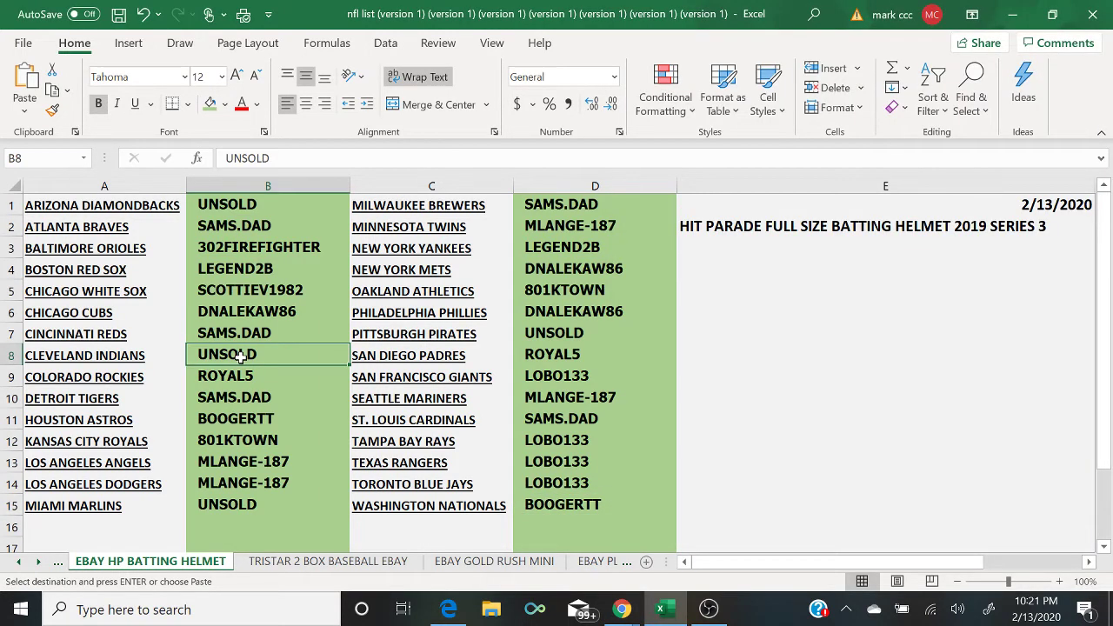
Step: Enter the claiming viewer's username for the Cleveland Indians and return to the live chat
{"action": "type", "text": "NIK NAK"}
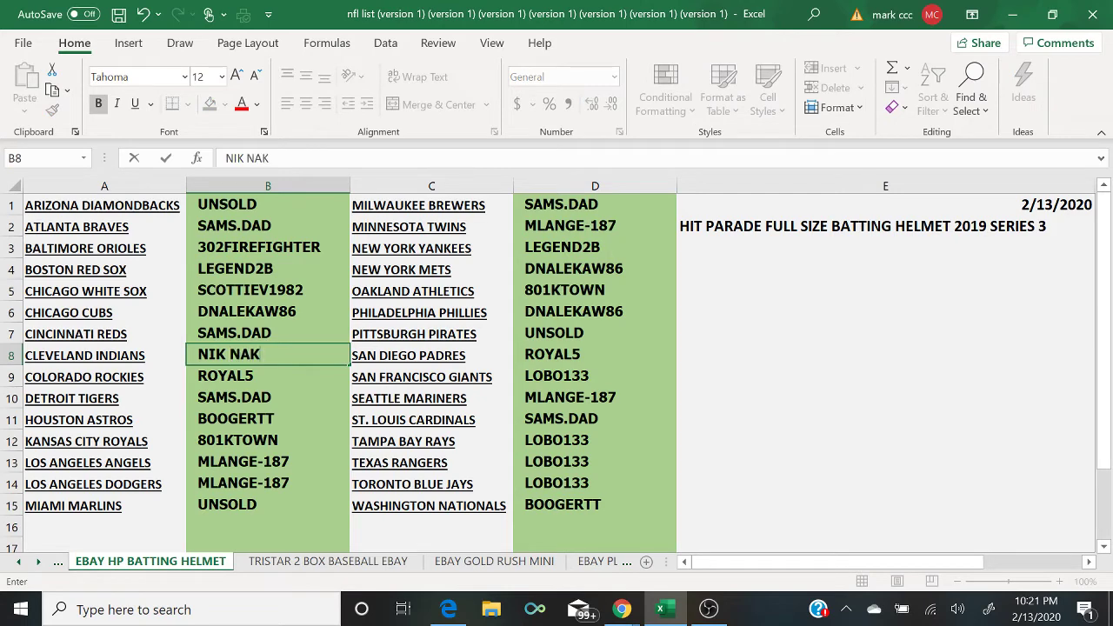
{"action": "mouse_move", "coordinate": [622, 609]}
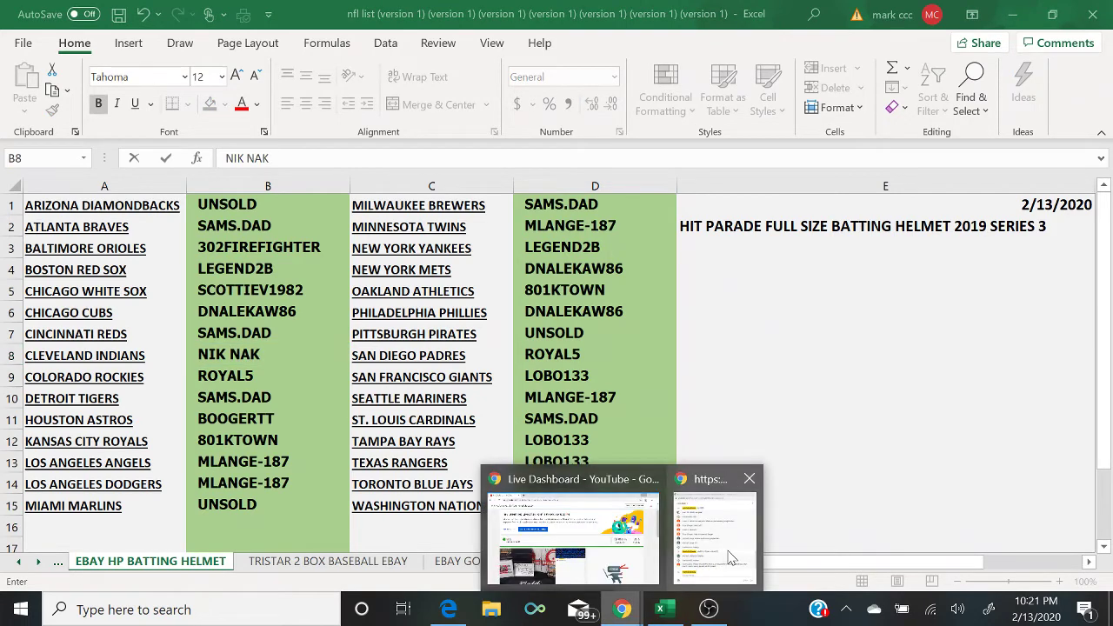
{"action": "left_click", "coordinate": [693, 565]}
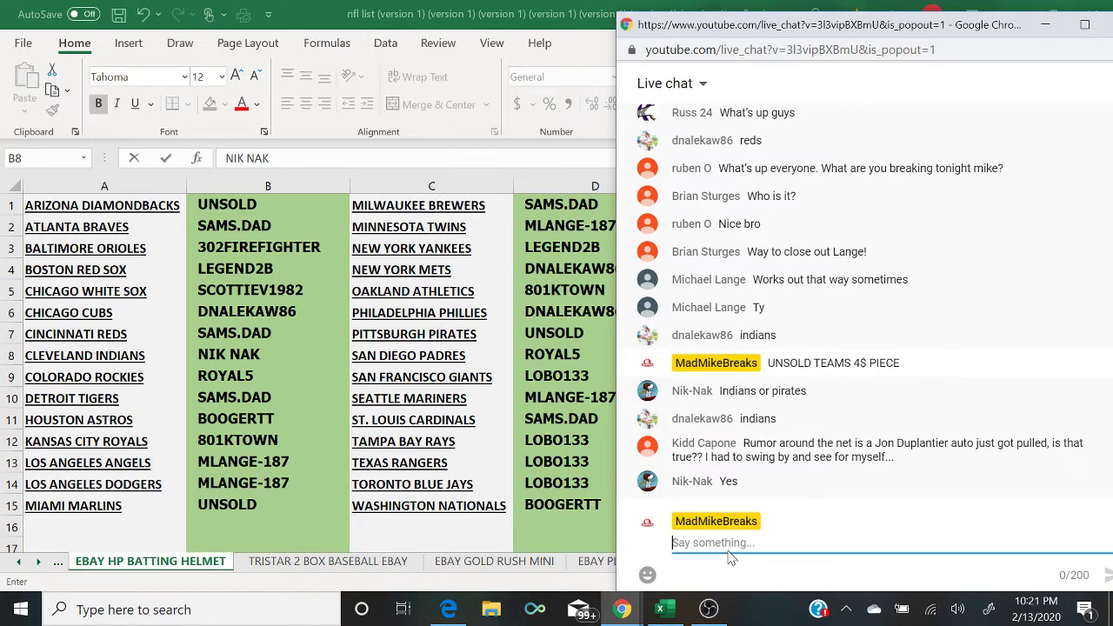
Step: Post '3 UNSOLDS' in the YouTube live chat
{"action": "type", "text": "3 UNSE"}
{"action": "key", "text": "BackSpace"}
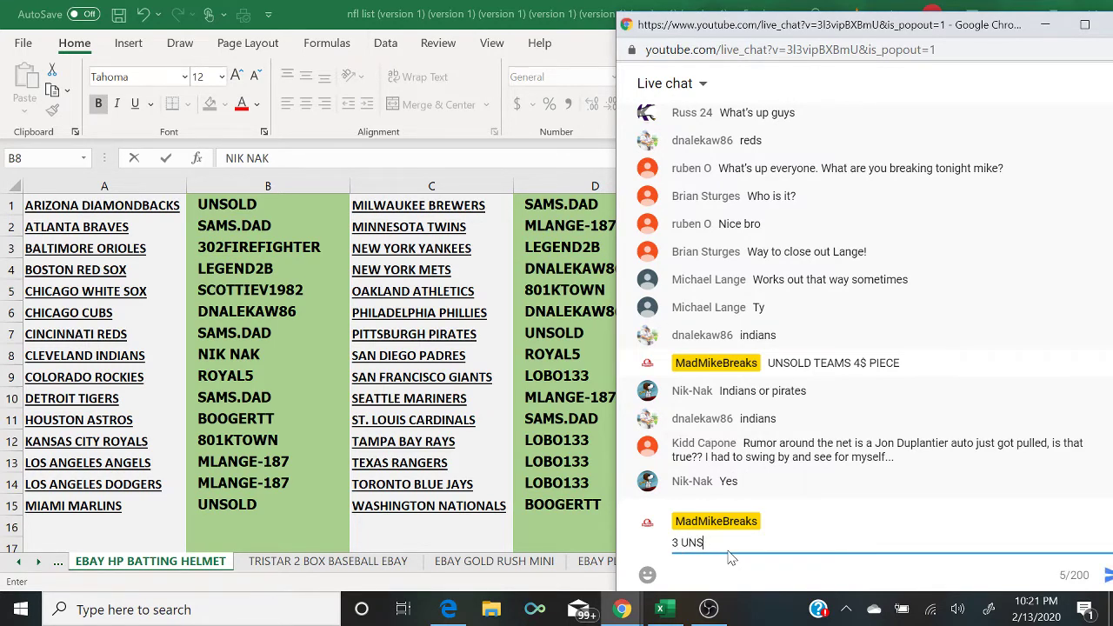
{"action": "type", "text": "OLDS"}
{"action": "key", "text": "Return"}
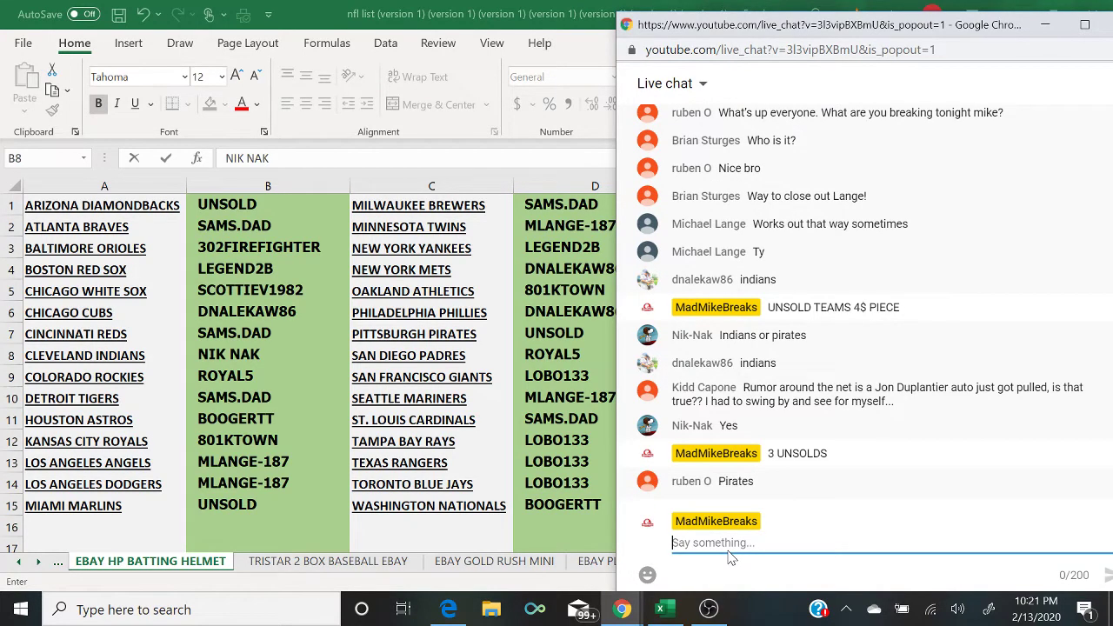
Step: Replace UNSOLD for the Pittsburgh Pirates with the claiming viewer's username, then return to chat
{"action": "left_click", "coordinate": [592, 340]}
{"action": "type", "text": "RU"}
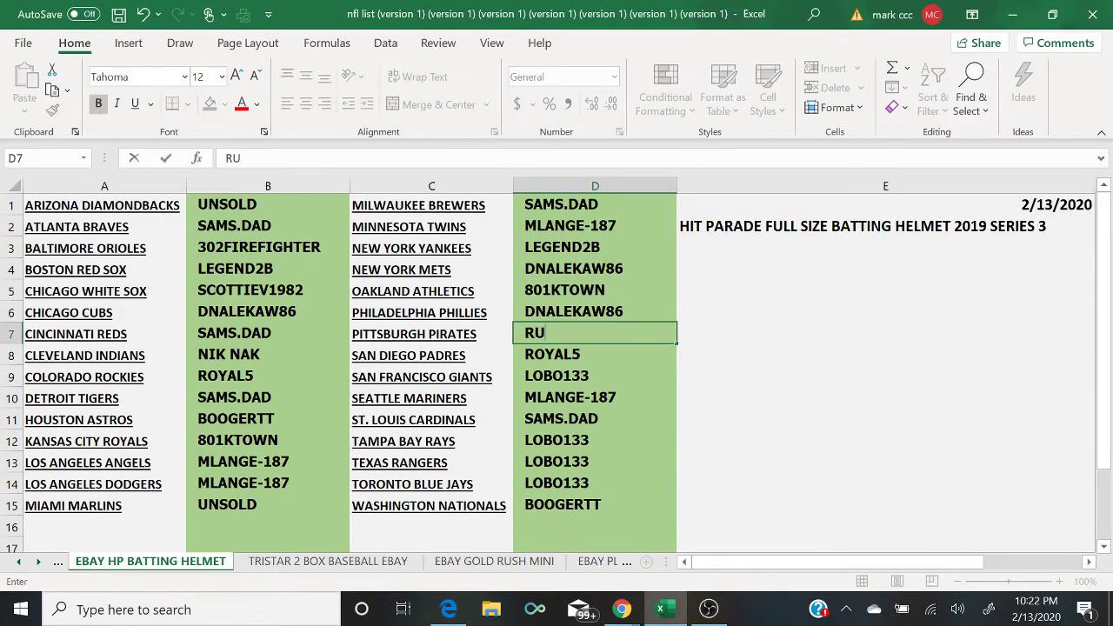
{"action": "type", "text": "BEN"}
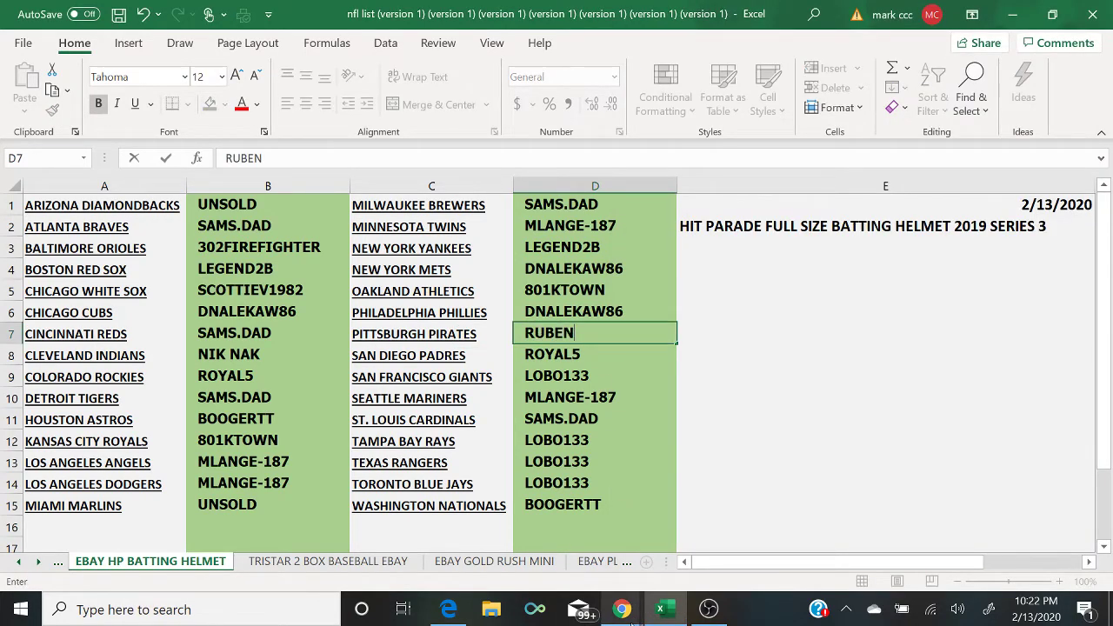
{"action": "mouse_move", "coordinate": [630, 621]}
{"action": "left_click", "coordinate": [715, 556]}
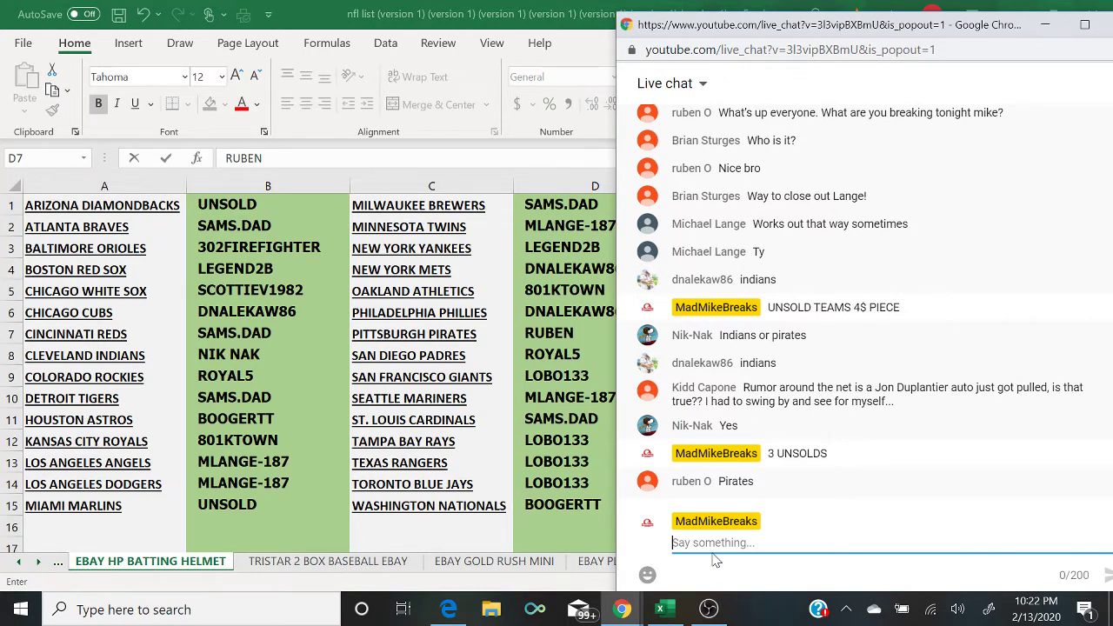
Step: Post '2 UNSOLD ARI AND MIA' in the YouTube live chat
{"action": "type", "text": "2 UNSOLD"}
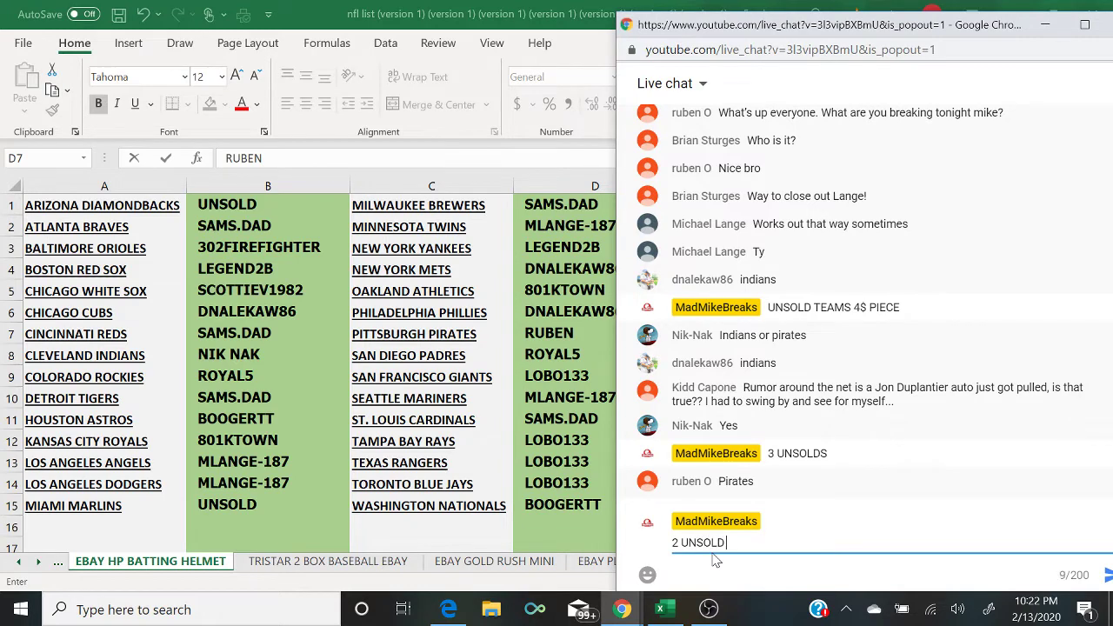
{"action": "type", "text": " ARI AND MIA"}
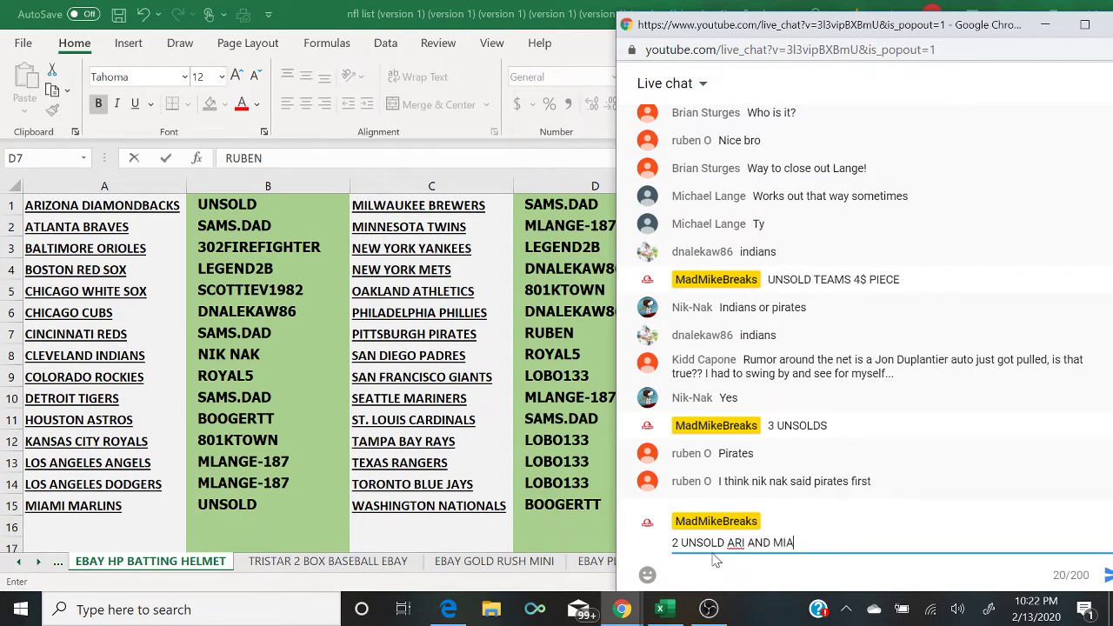
{"action": "key", "text": "Return"}
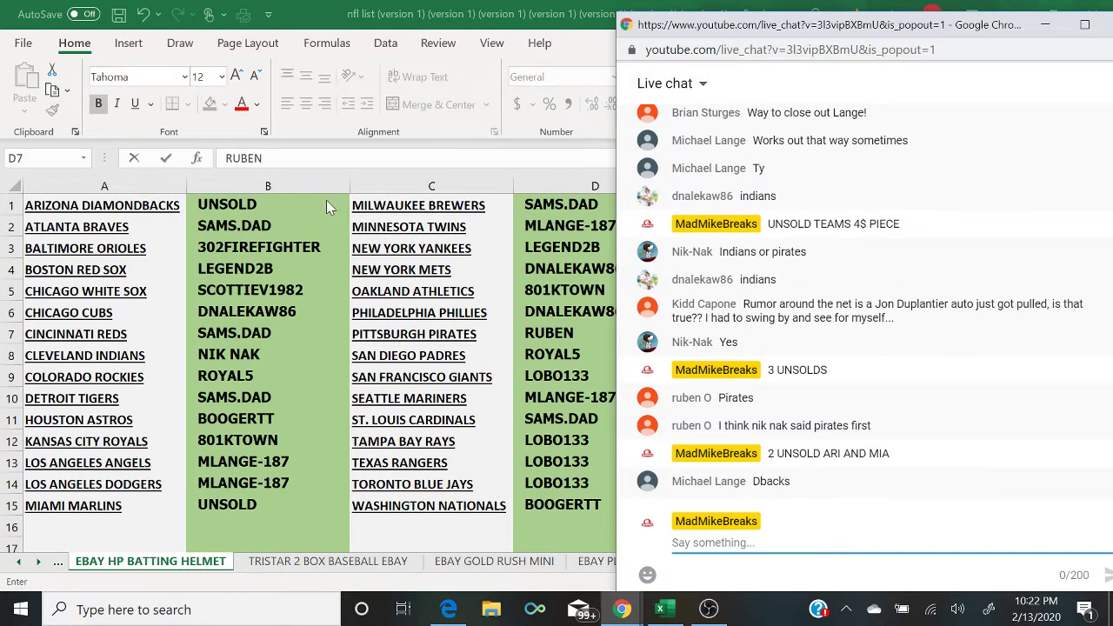
Step: Replace UNSOLD for the Arizona Diamondbacks with the claiming viewer's AutoComplete-suggested username
{"action": "left_click", "coordinate": [297, 203]}
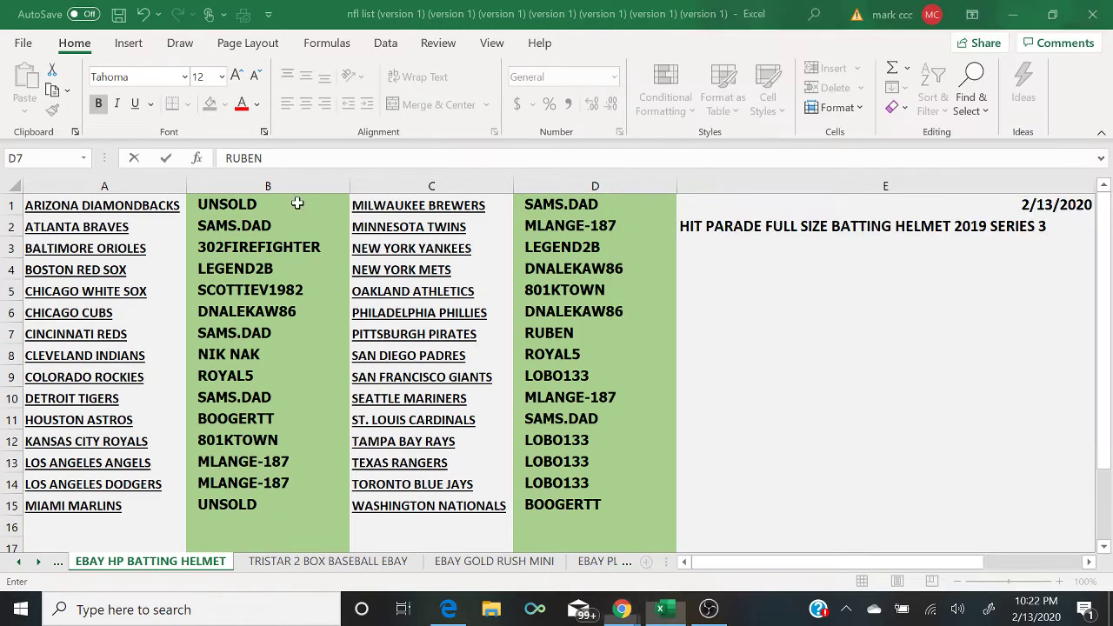
{"action": "double_click", "coordinate": [297, 203]}
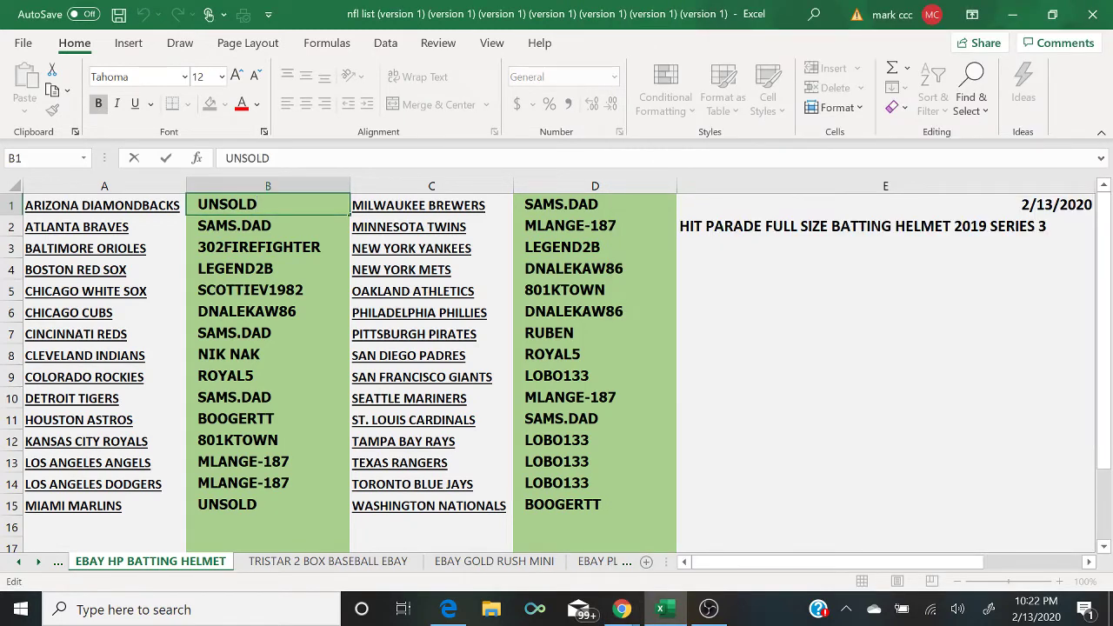
{"action": "type", "text": "M"}
{"action": "key", "text": "BackSpace"}
{"action": "key", "text": "BackSpace"}
{"action": "key", "text": "BackSpace"}
{"action": "key", "text": "BackSpace"}
{"action": "key", "text": "BackSpace"}
{"action": "key", "text": "BackSpace"}
{"action": "key", "text": "BackSpace"}
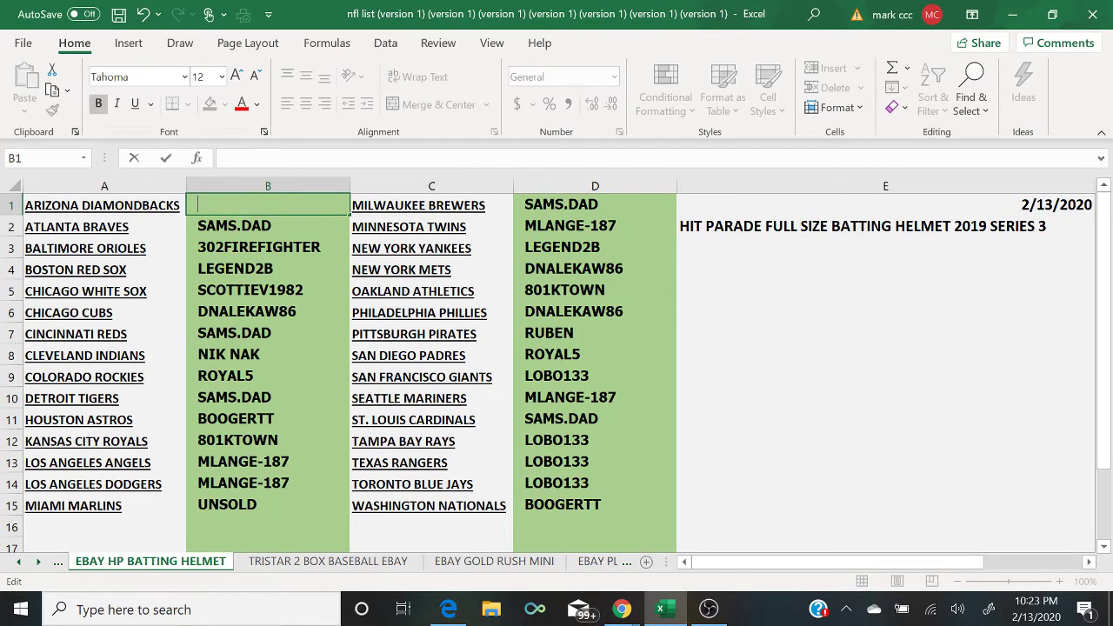
{"action": "type", "text": "M"}
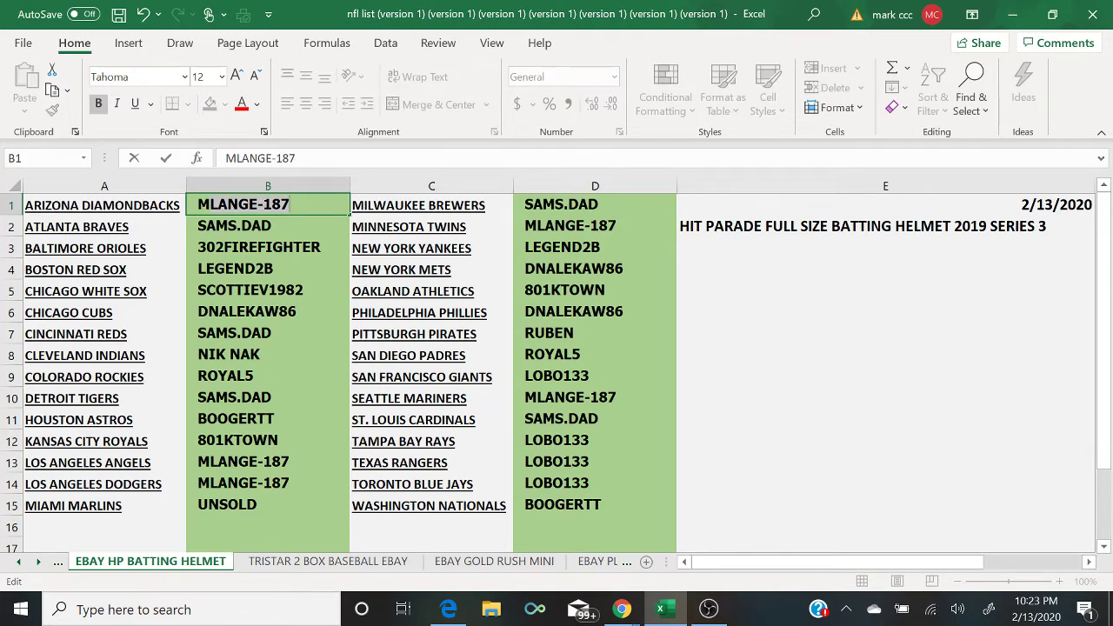
{"action": "key", "text": "Return"}
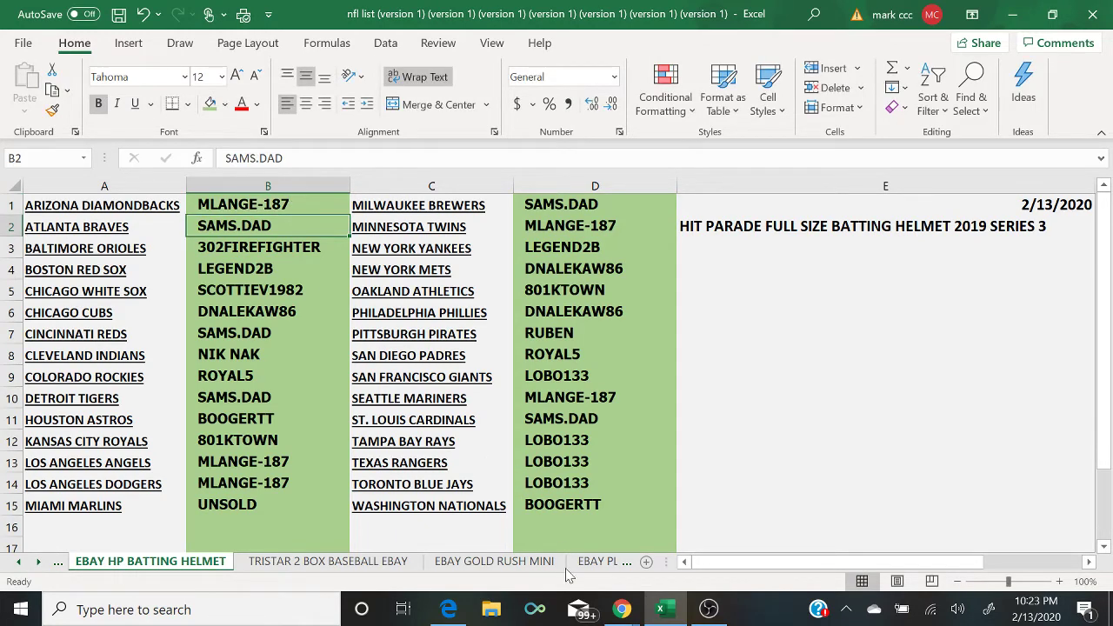
Step: Post '1 UNSOLD MIAMI' in the YouTube live chat, then switch OBS to the camera Scene
{"action": "mouse_move", "coordinate": [622, 609]}
{"action": "left_click", "coordinate": [715, 556]}
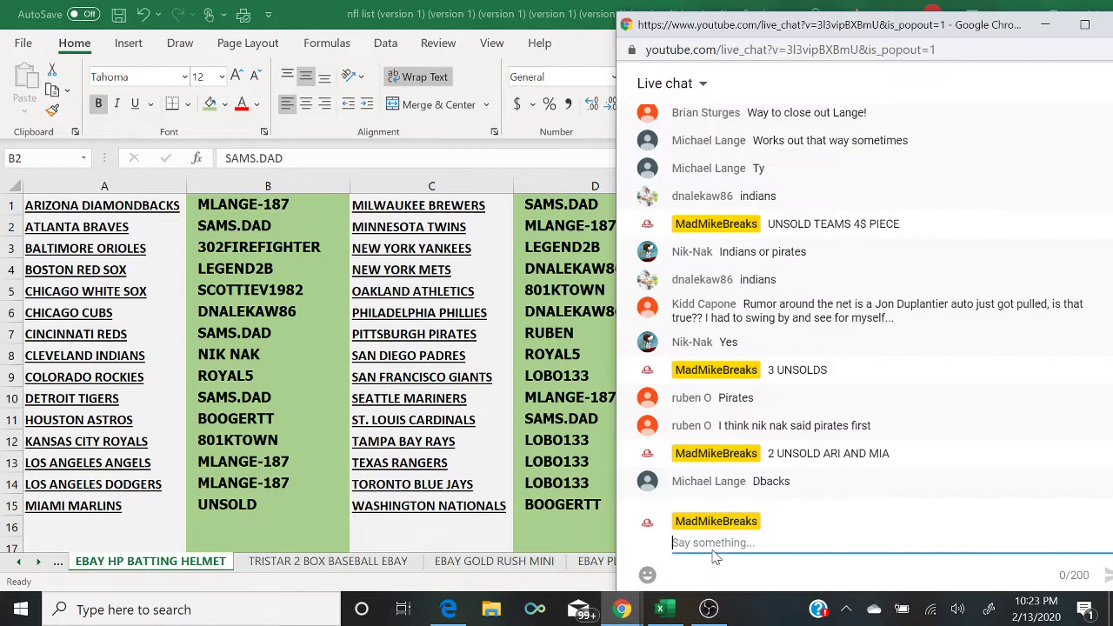
{"action": "type", "text": "1 "}
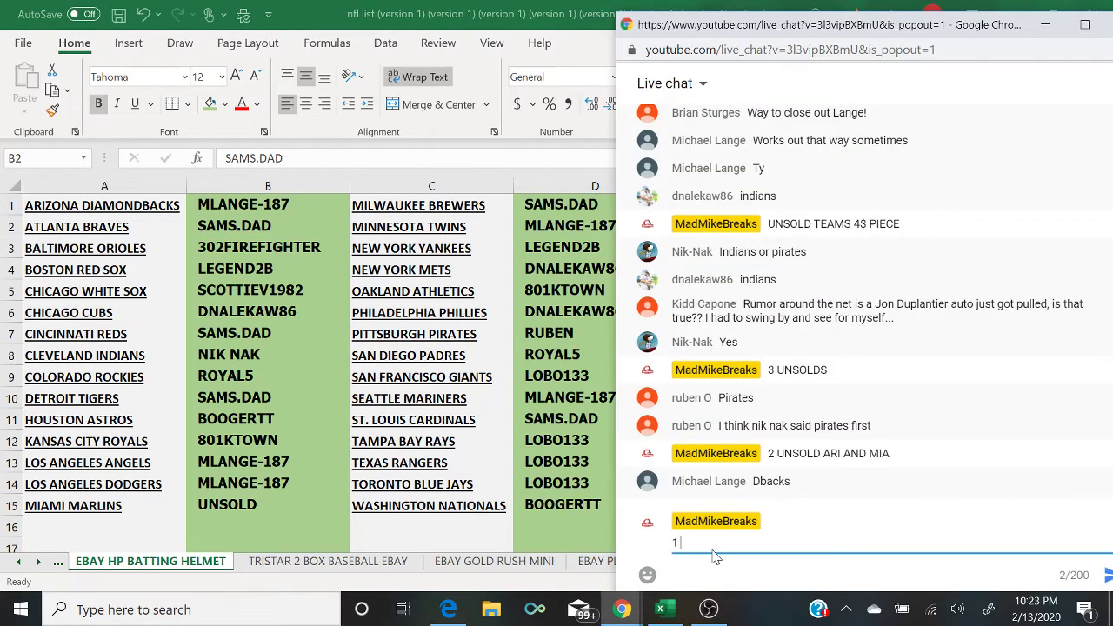
{"action": "type", "text": "UNSOLD MIAMI"}
{"action": "key", "text": "Return"}
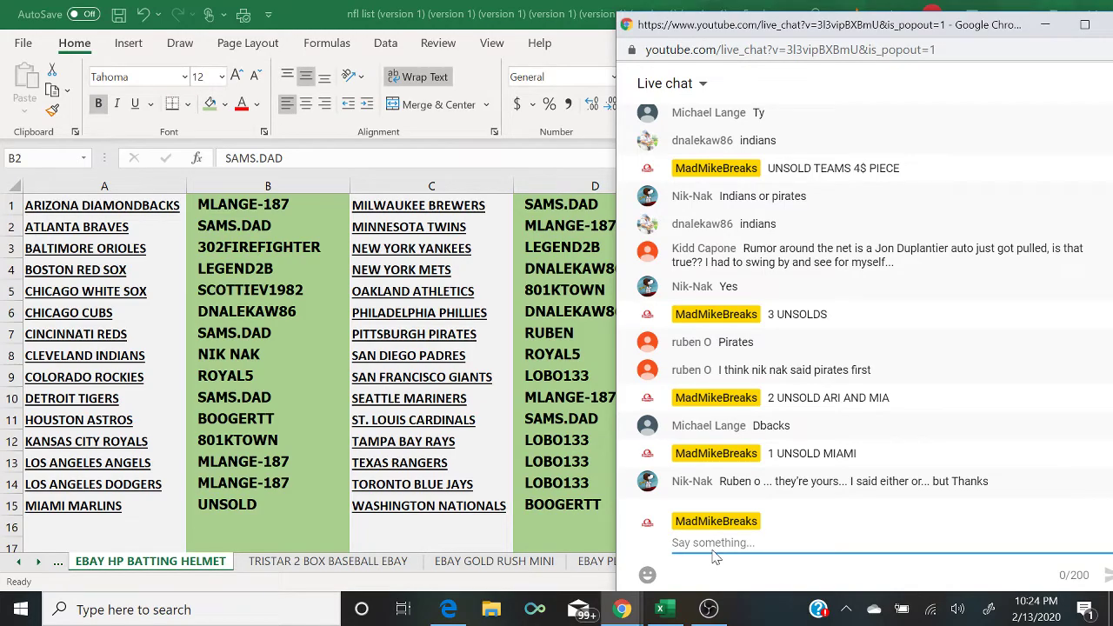
{"action": "left_click", "coordinate": [708, 608]}
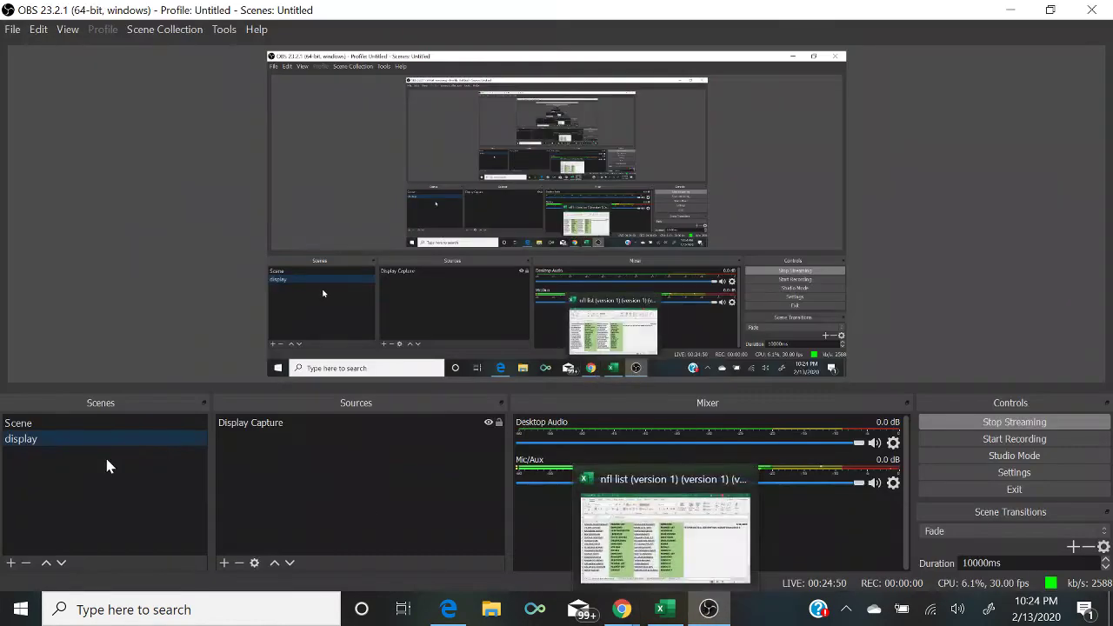
{"action": "left_click", "coordinate": [88, 420]}
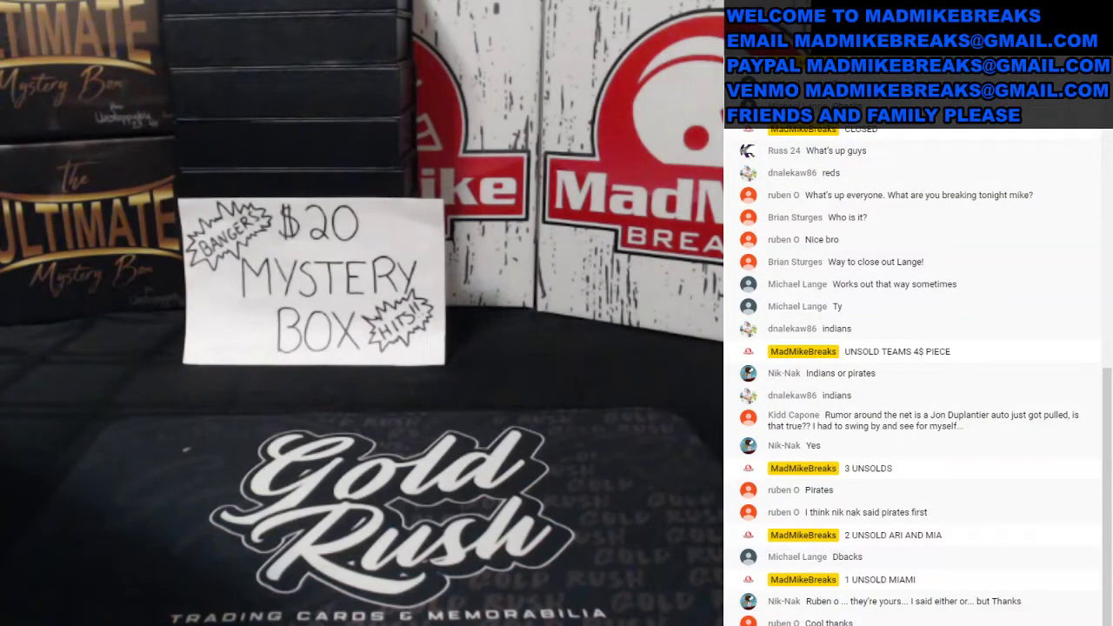
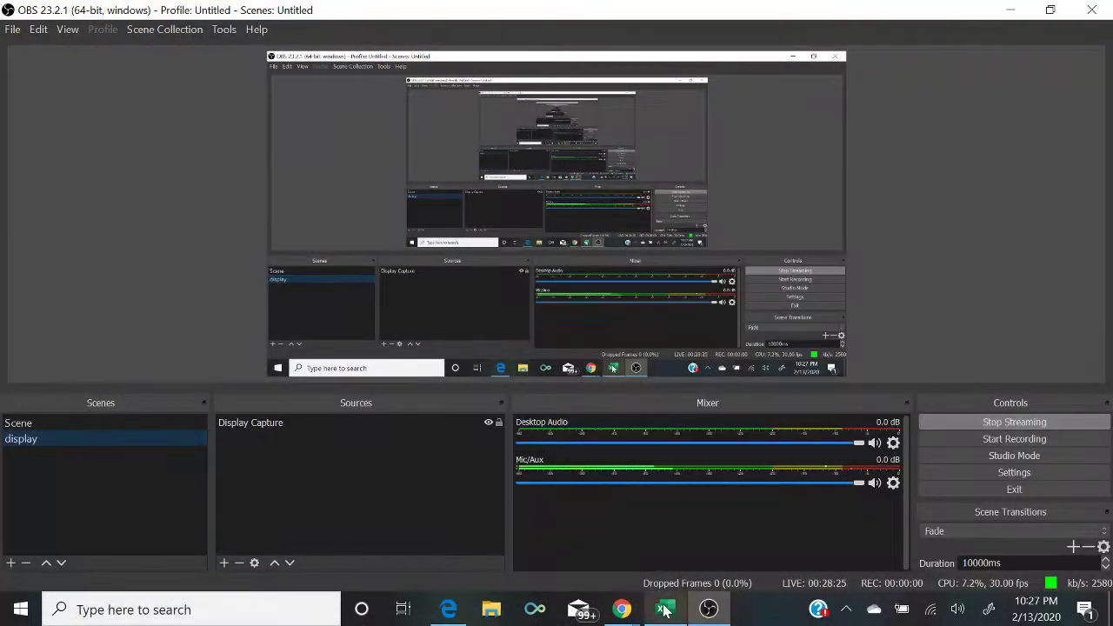
Step: Show Excel with B11 selected, cut the stream to the webcam scene and back, then select column A
{"action": "left_click", "coordinate": [663, 610]}
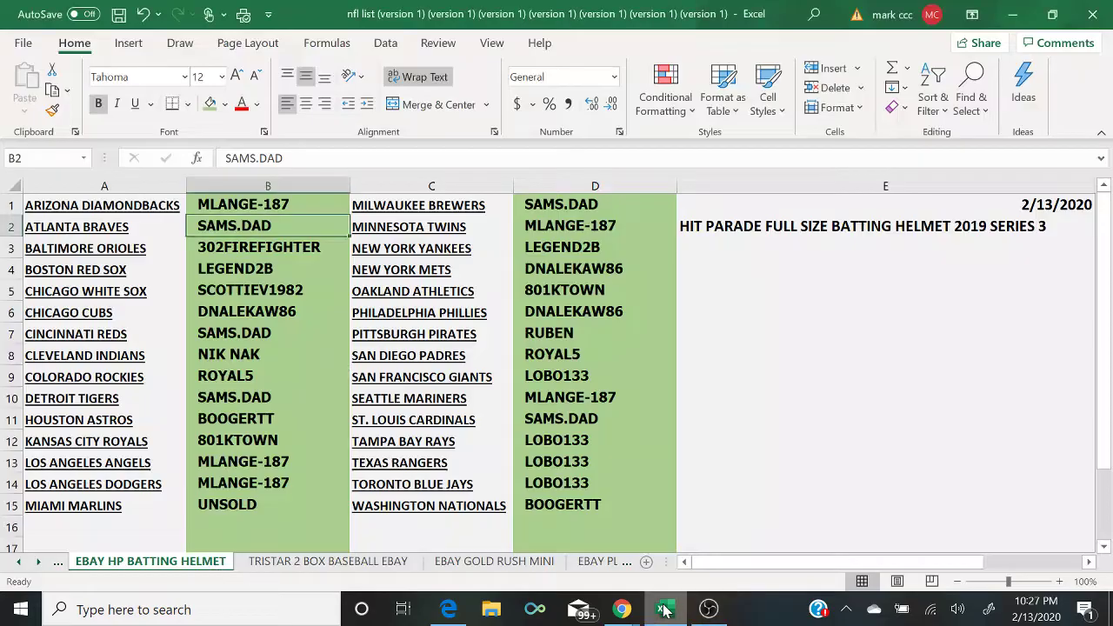
{"action": "left_click", "coordinate": [318, 418]}
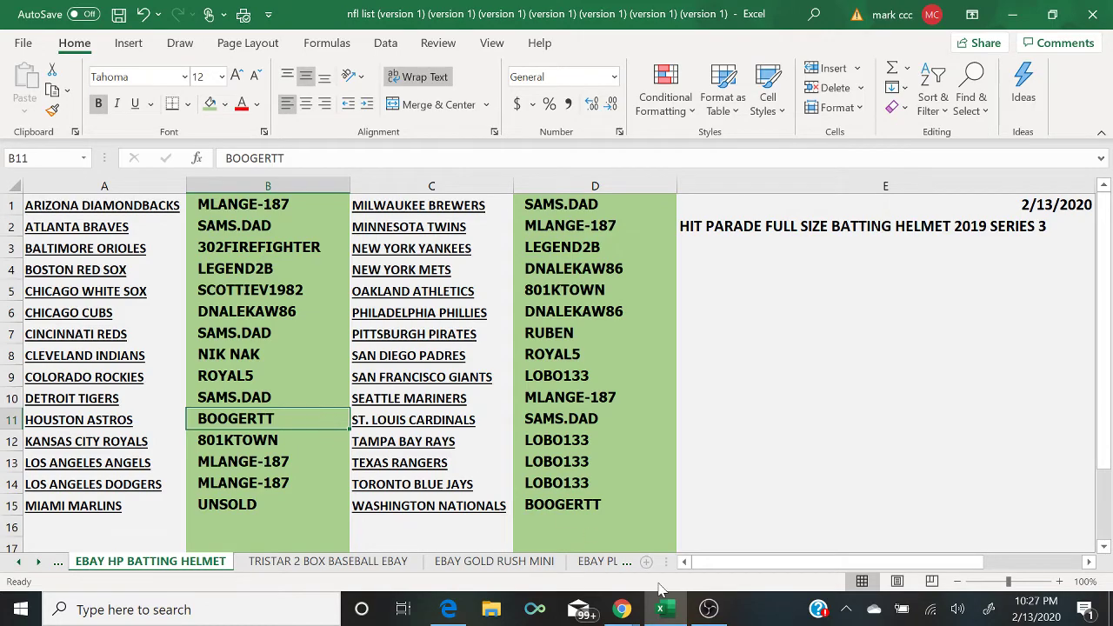
{"action": "left_click", "coordinate": [708, 609]}
{"action": "left_click", "coordinate": [136, 419]}
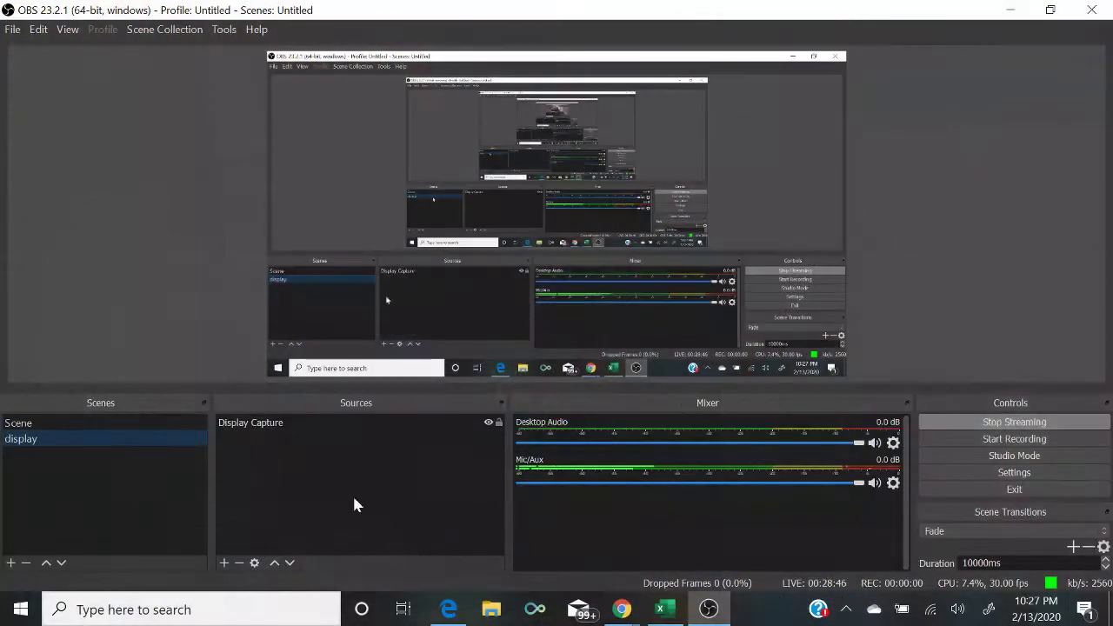
{"action": "left_click", "coordinate": [660, 609]}
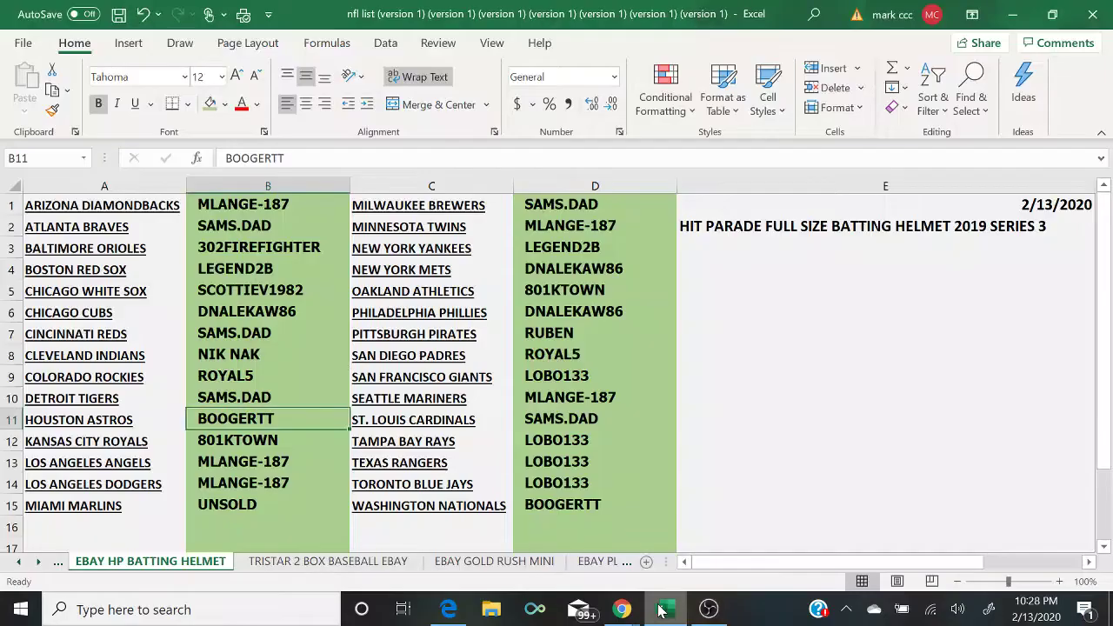
{"action": "left_click", "coordinate": [97, 186]}
Step: Copy the column A team names into a fresh RANDOM.ORG List Randomizer form
{"action": "right_click", "coordinate": [98, 186]}
{"action": "left_click", "coordinate": [137, 226]}
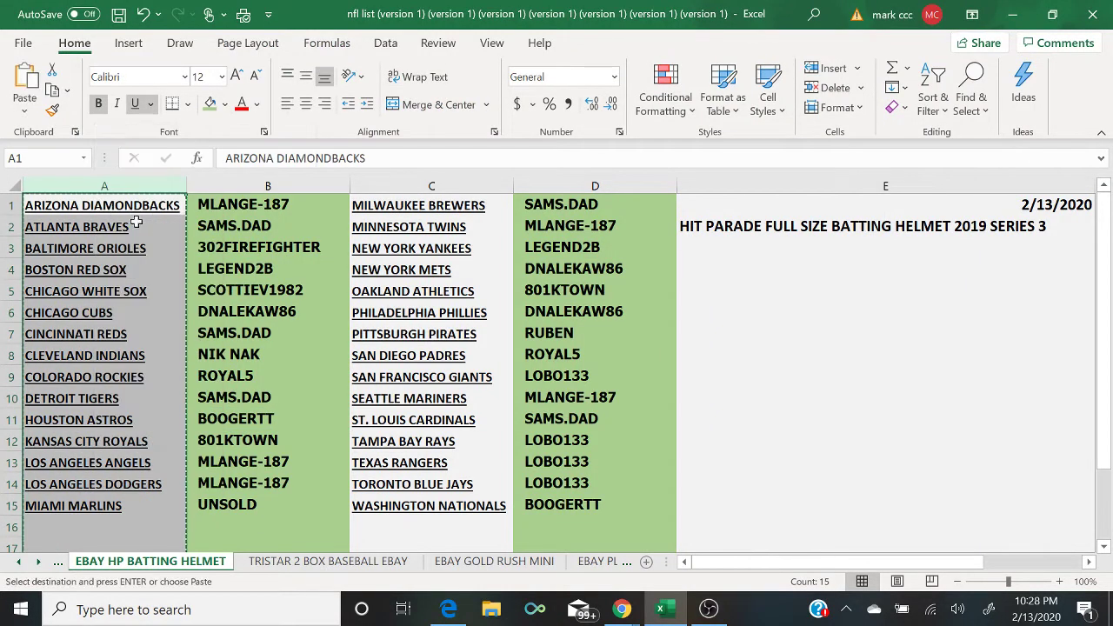
{"action": "left_click", "coordinate": [452, 611]}
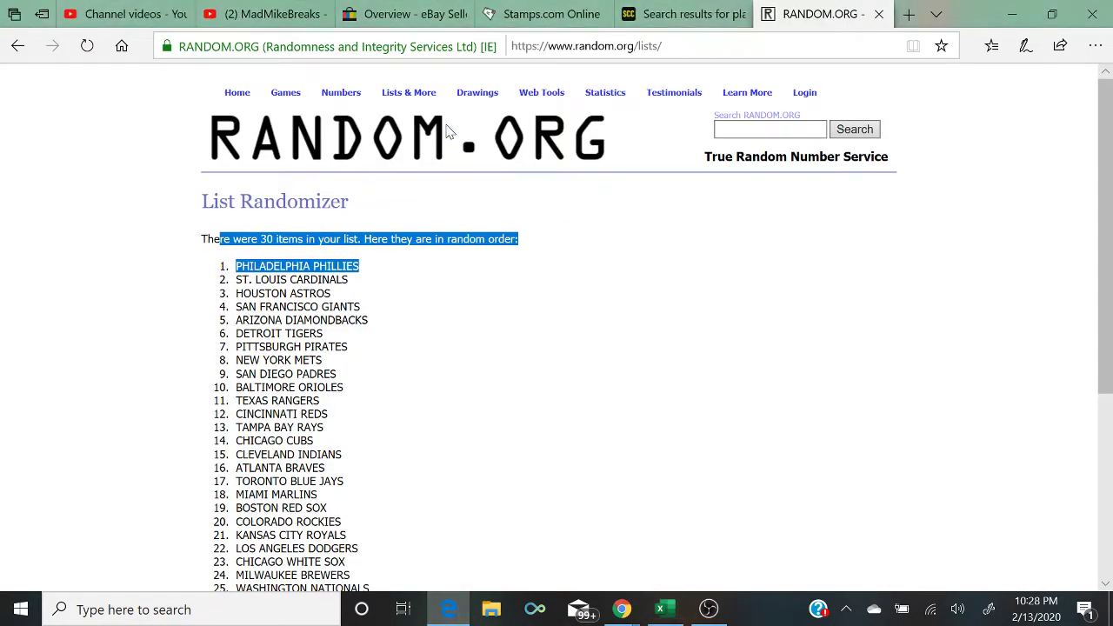
{"action": "mouse_move", "coordinate": [408, 92]}
{"action": "left_click", "coordinate": [408, 116]}
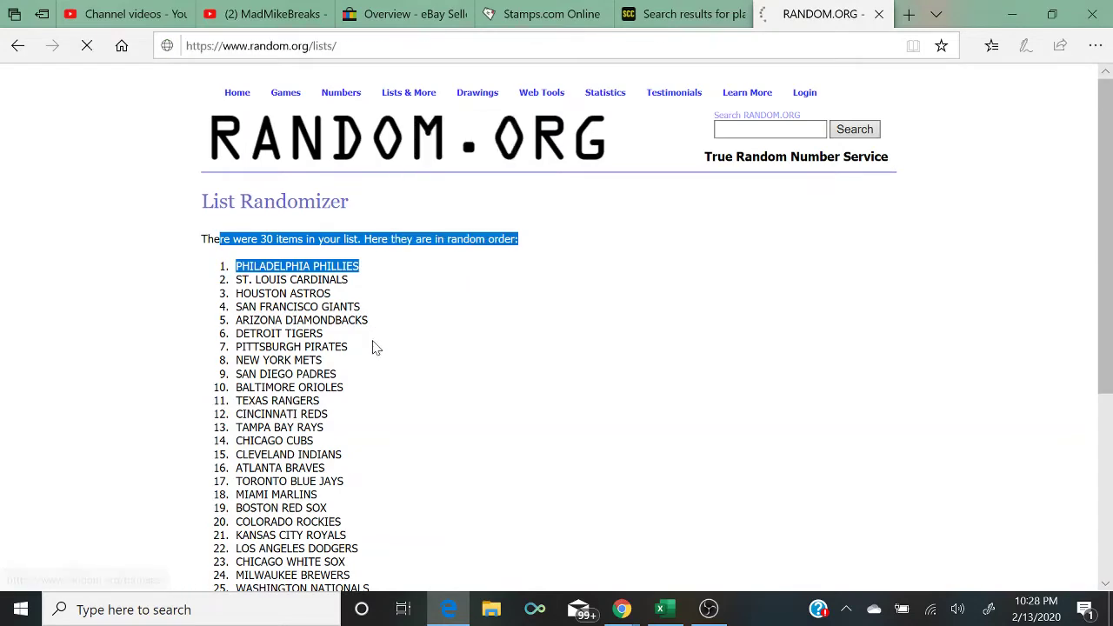
{"action": "left_click", "coordinate": [375, 427]}
{"action": "right_click", "coordinate": [375, 427]}
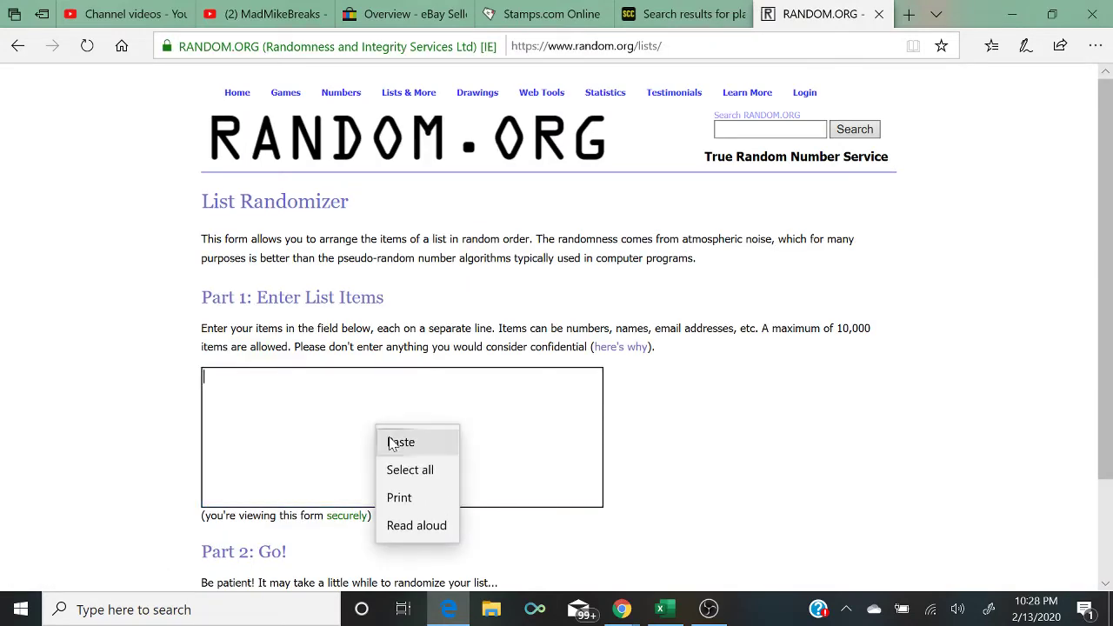
{"action": "left_click", "coordinate": [396, 437]}
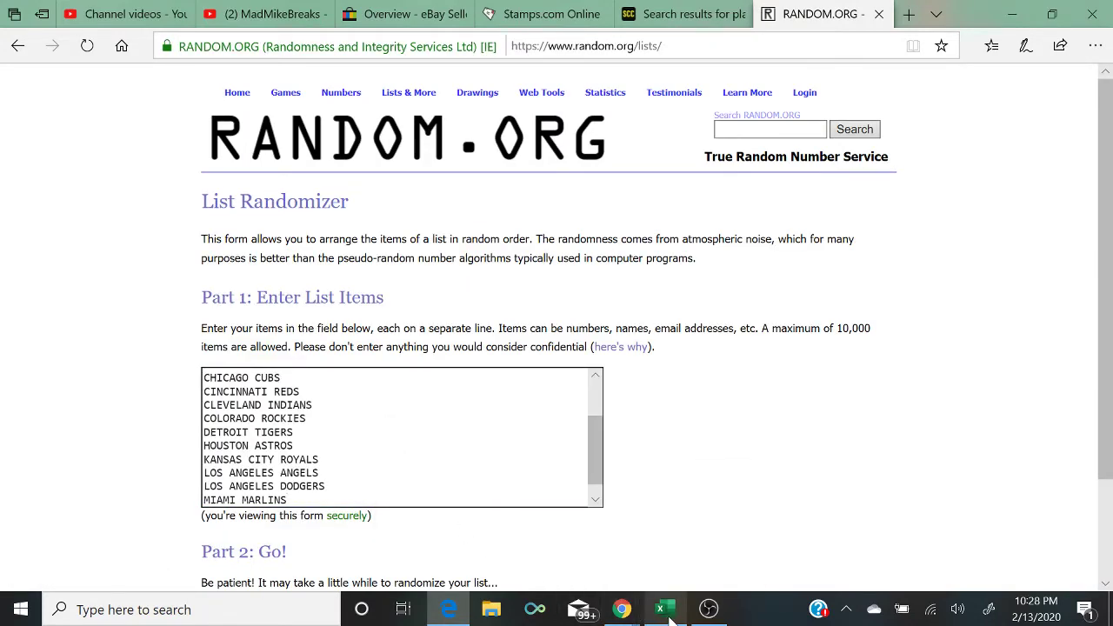
Step: Copy the column C team names and append them to the randomizer list
{"action": "mouse_move", "coordinate": [667, 614]}
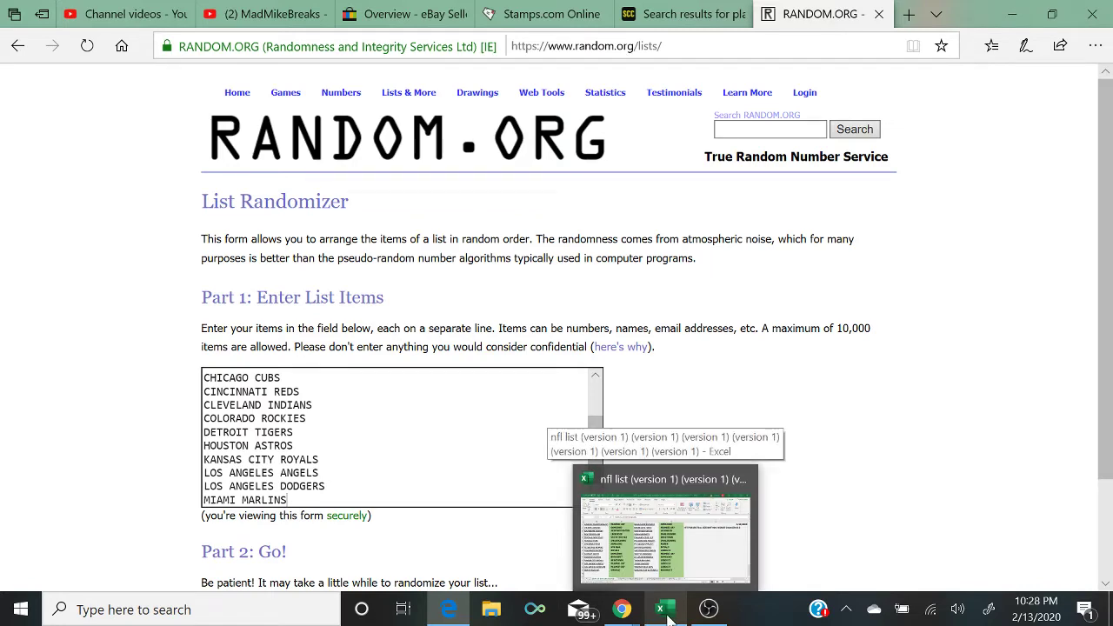
{"action": "left_click", "coordinate": [669, 614]}
{"action": "left_click", "coordinate": [413, 180]}
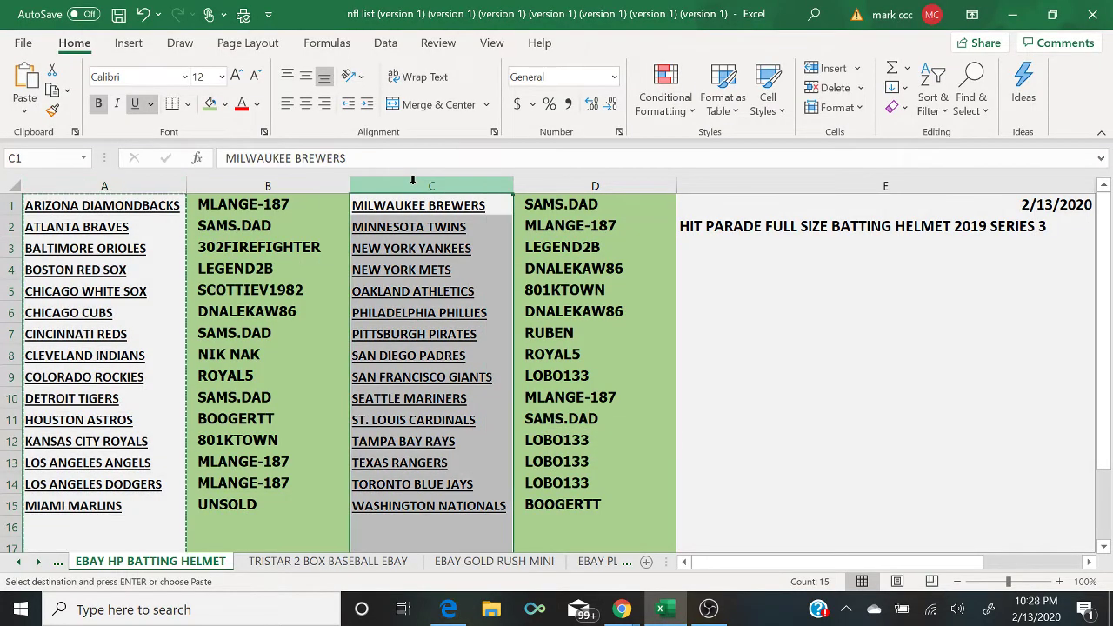
{"action": "right_click", "coordinate": [415, 183]}
{"action": "left_click", "coordinate": [457, 222]}
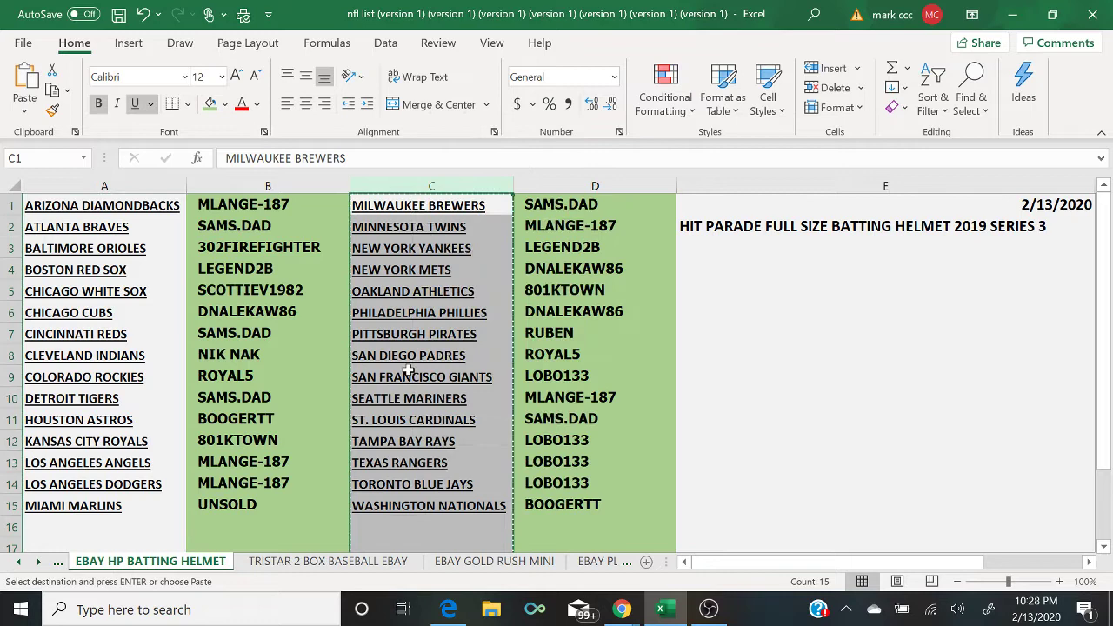
{"action": "left_click", "coordinate": [448, 610]}
{"action": "right_click", "coordinate": [376, 492]}
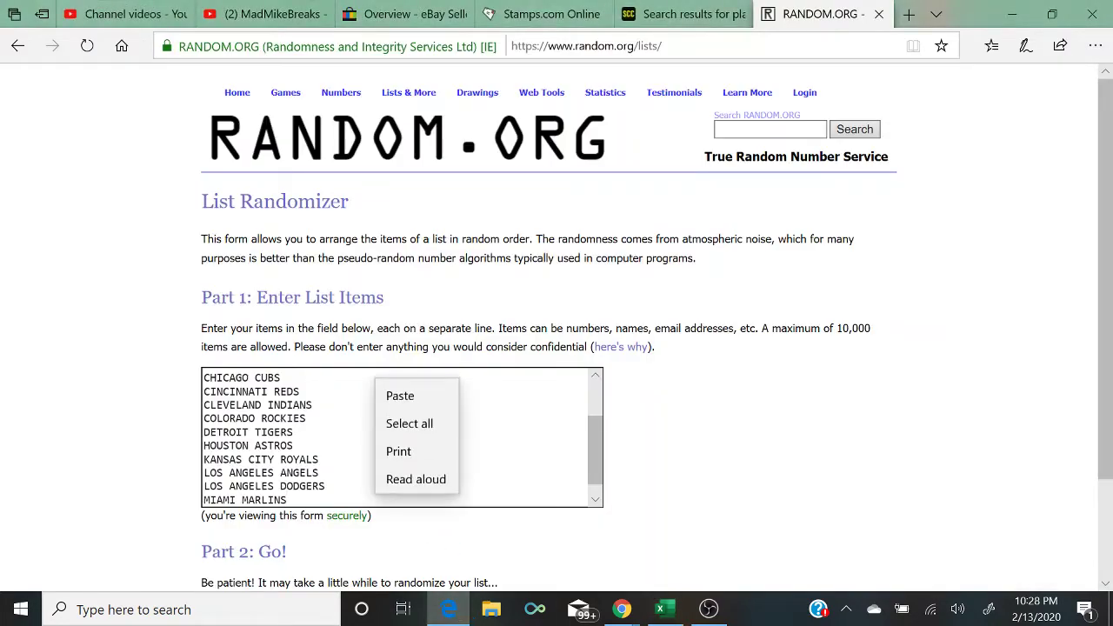
{"action": "left_click", "coordinate": [397, 390]}
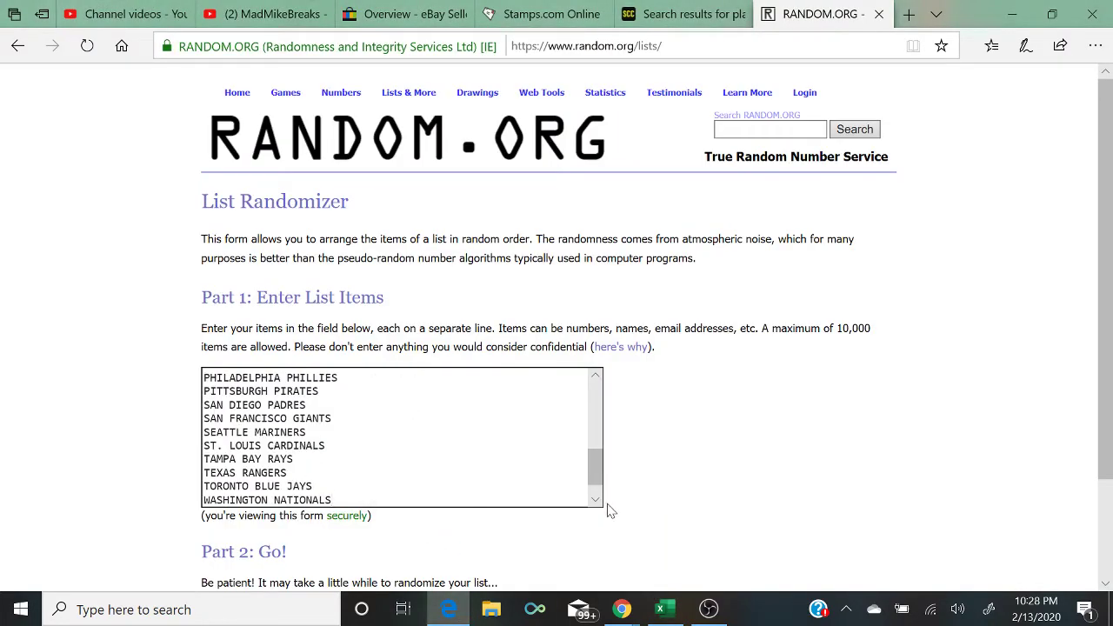
Step: Remove the trailing blank line and split MIAMI MARLINS and MILWAUKEE BREWERS onto separate lines
{"action": "scroll", "coordinate": [578, 504], "scroll_direction": "down", "scroll_amount": 1}
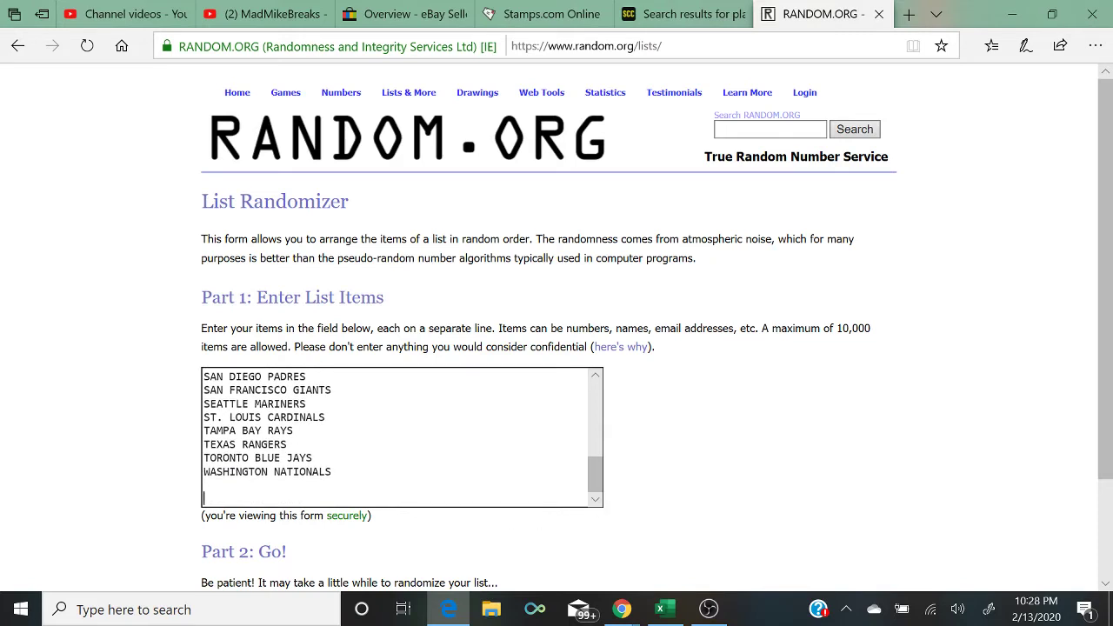
{"action": "key", "text": "BackSpace"}
{"action": "key", "text": "Up"}
{"action": "key", "text": "Up"}
{"action": "key", "text": "Up"}
{"action": "key", "text": "Up"}
{"action": "key", "text": "Up"}
{"action": "key", "text": "Up"}
{"action": "key", "text": "Up"}
{"action": "key", "text": "Up"}
{"action": "key", "text": "Up"}
{"action": "key", "text": "Up"}
{"action": "key", "text": "Up"}
{"action": "key", "text": "Up"}
{"action": "key", "text": "Up"}
{"action": "key", "text": "Up"}
{"action": "key", "text": "Up"}
{"action": "key", "text": "Up"}
{"action": "key", "text": "Up"}
{"action": "key", "text": "Up"}
{"action": "key", "text": "Up"}
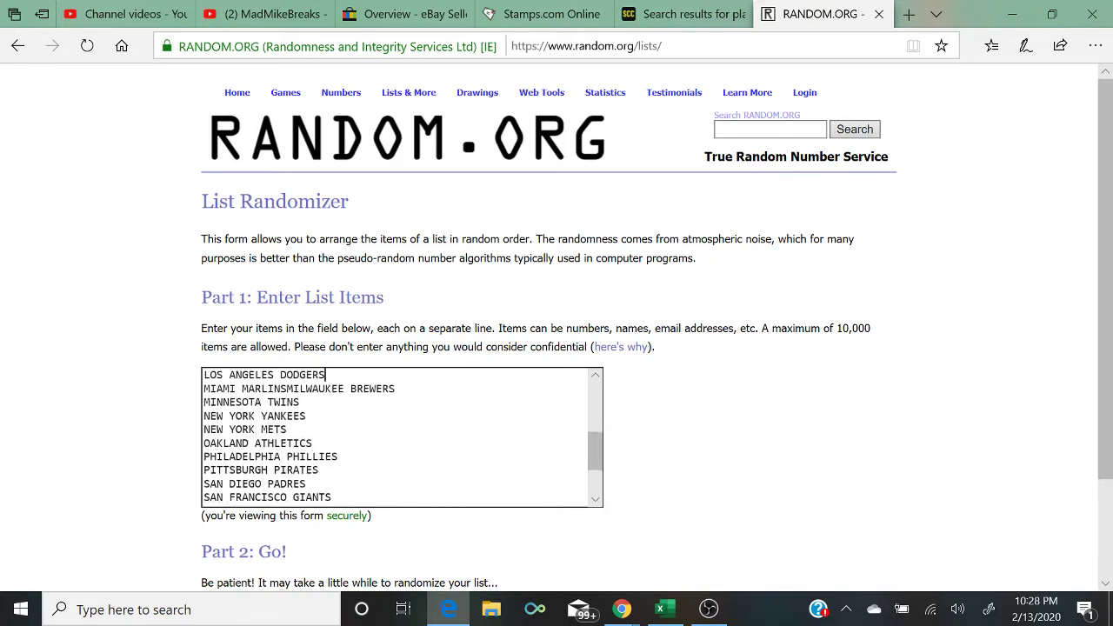
{"action": "key", "text": "Down"}
{"action": "key", "text": "Down"}
{"action": "key", "text": "Down"}
{"action": "key", "text": "Down"}
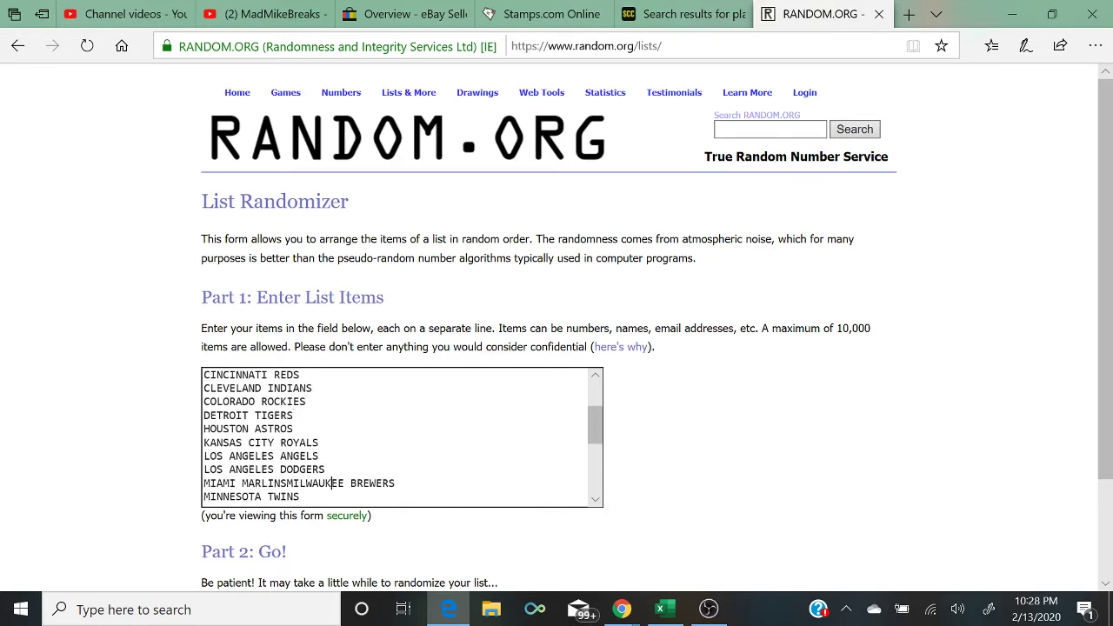
{"action": "key", "text": "Left"}
{"action": "key", "text": "Left"}
{"action": "key", "text": "Left"}
{"action": "key", "text": "Left"}
{"action": "key", "text": "Left"}
{"action": "key", "text": "Left"}
{"action": "key", "text": "Left"}
{"action": "key", "text": "Return"}
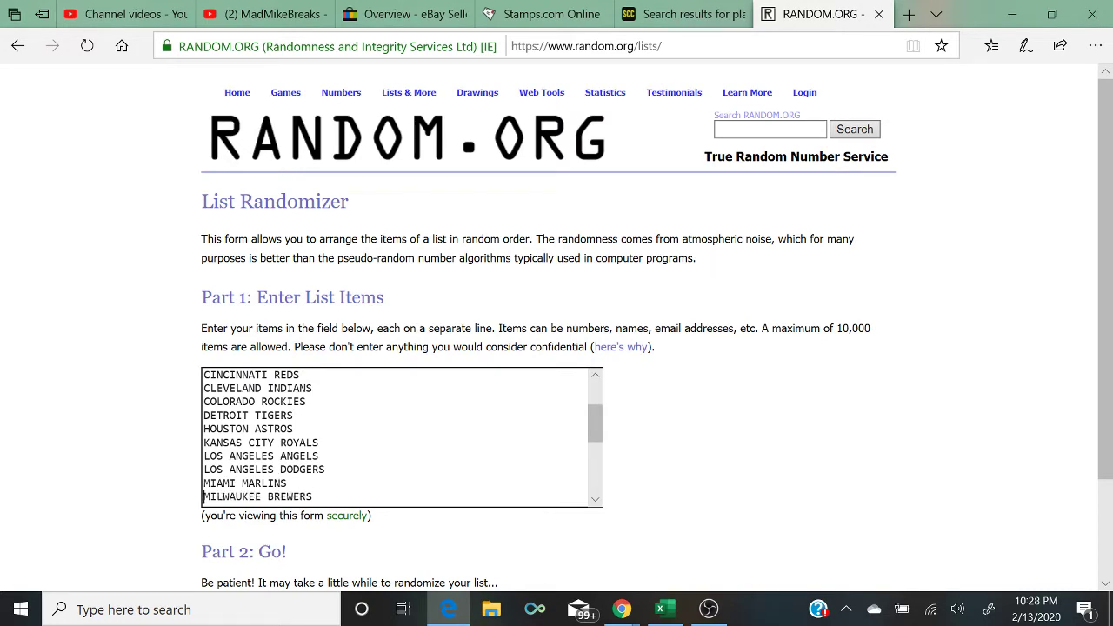
{"action": "key", "text": "Up"}
{"action": "key", "text": "Up"}
{"action": "key", "text": "Up"}
{"action": "key", "text": "Up"}
{"action": "key", "text": "Up"}
{"action": "key", "text": "Up"}
{"action": "key", "text": "Up"}
{"action": "key", "text": "Up"}
{"action": "key", "text": "Up"}
{"action": "key", "text": "Up"}
{"action": "key", "text": "Up"}
{"action": "key", "text": "Up"}
{"action": "key", "text": "Up"}
{"action": "key", "text": "Up"}
{"action": "key", "text": "Up"}
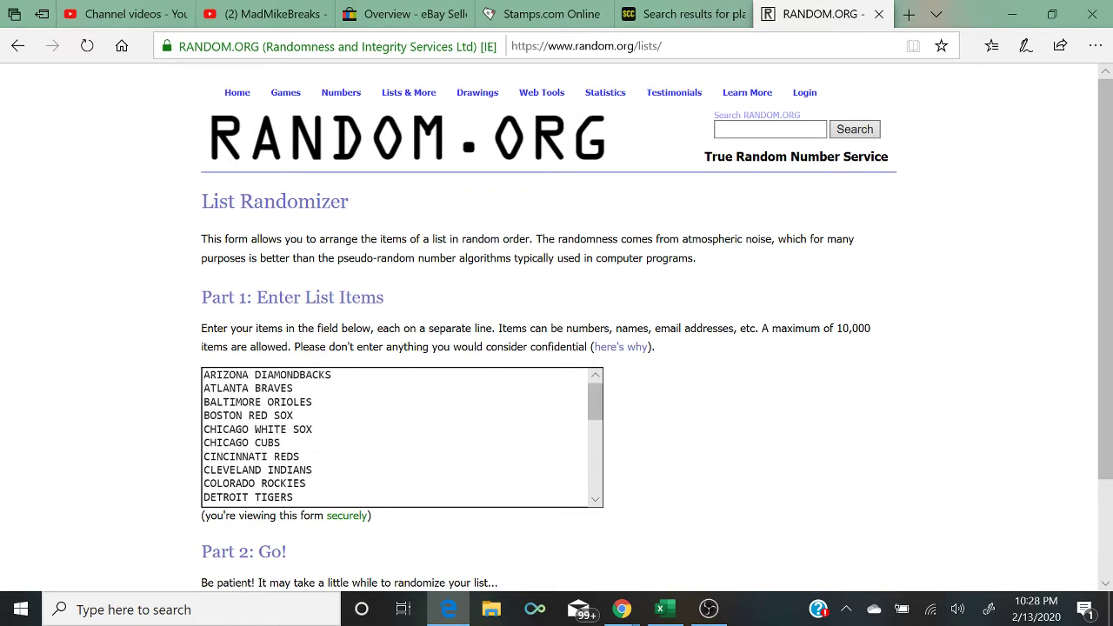
{"action": "scroll", "coordinate": [661, 417], "scroll_direction": "down", "scroll_amount": 3}
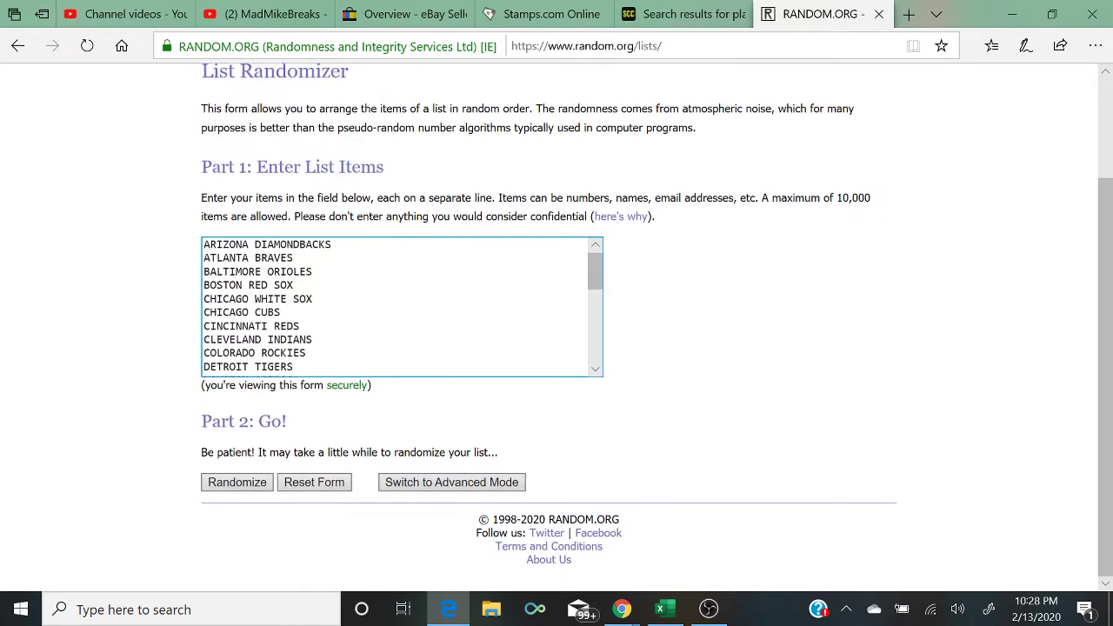
Step: Randomize the 30-team list five times
{"action": "left_click", "coordinate": [238, 476]}
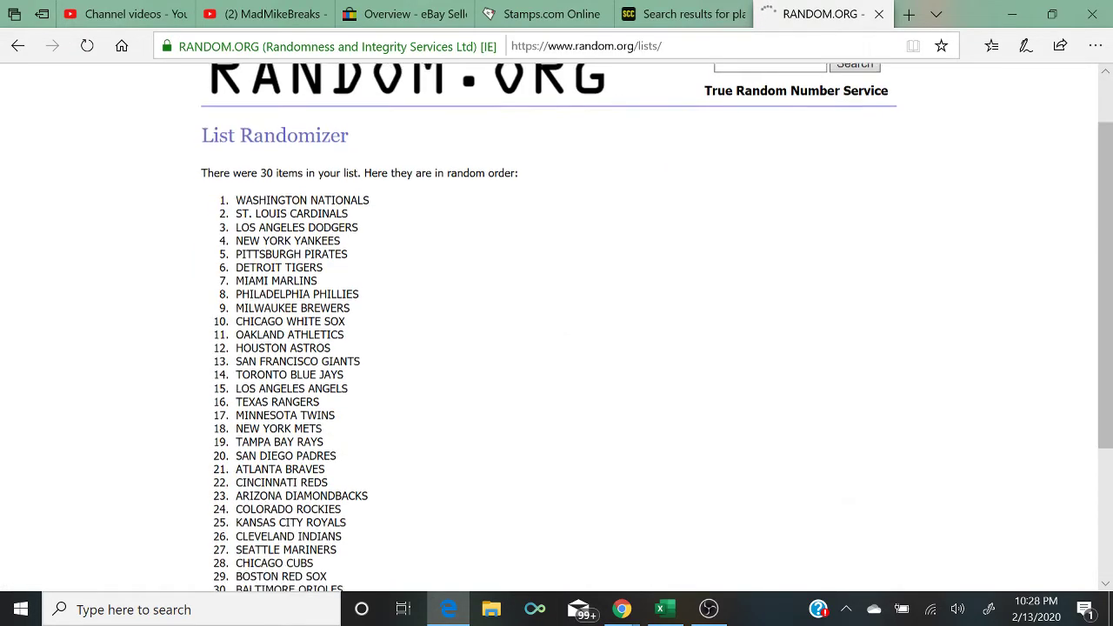
{"action": "scroll", "coordinate": [235, 483], "scroll_direction": "down", "scroll_amount": 3}
{"action": "left_click", "coordinate": [224, 485]}
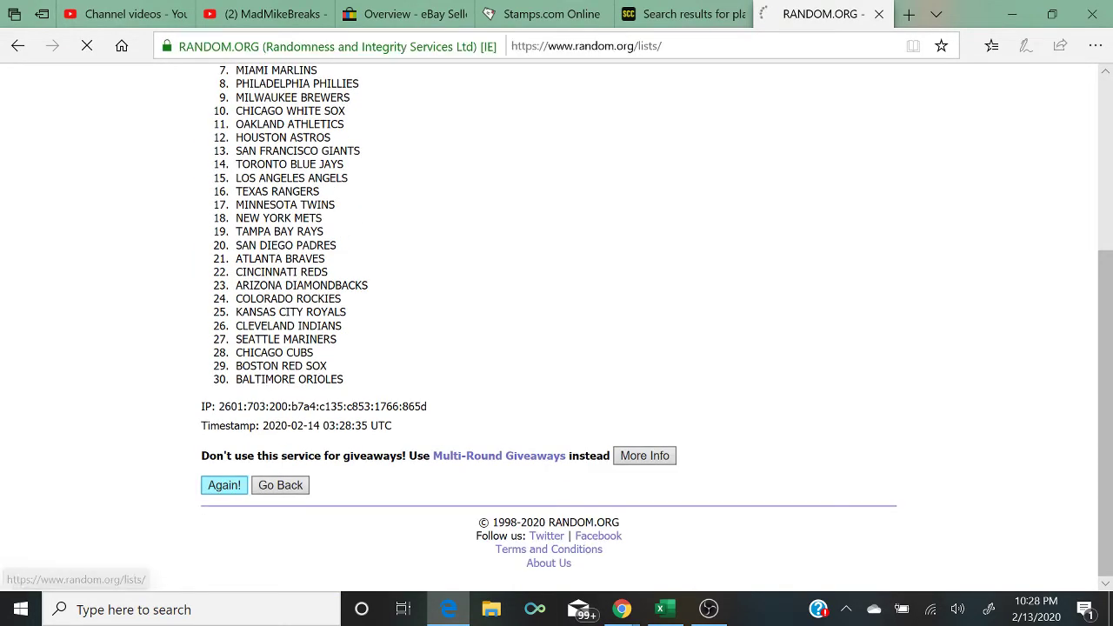
{"action": "scroll", "coordinate": [240, 482], "scroll_direction": "down", "scroll_amount": 5}
{"action": "left_click", "coordinate": [241, 485]}
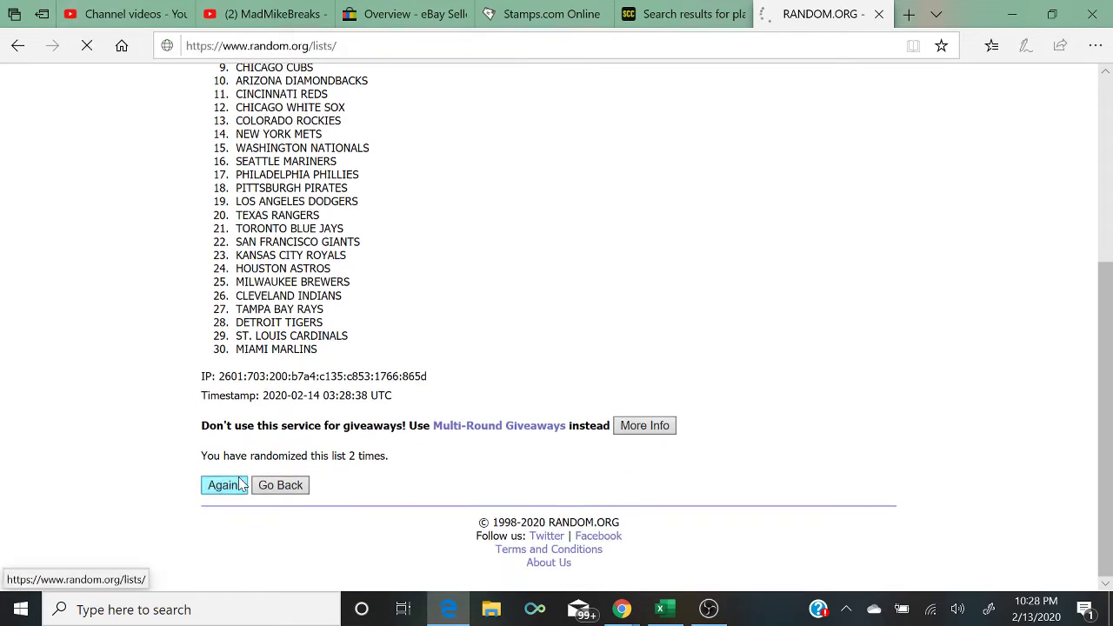
{"action": "scroll", "coordinate": [240, 483], "scroll_direction": "down", "scroll_amount": 5}
{"action": "left_click", "coordinate": [240, 485]}
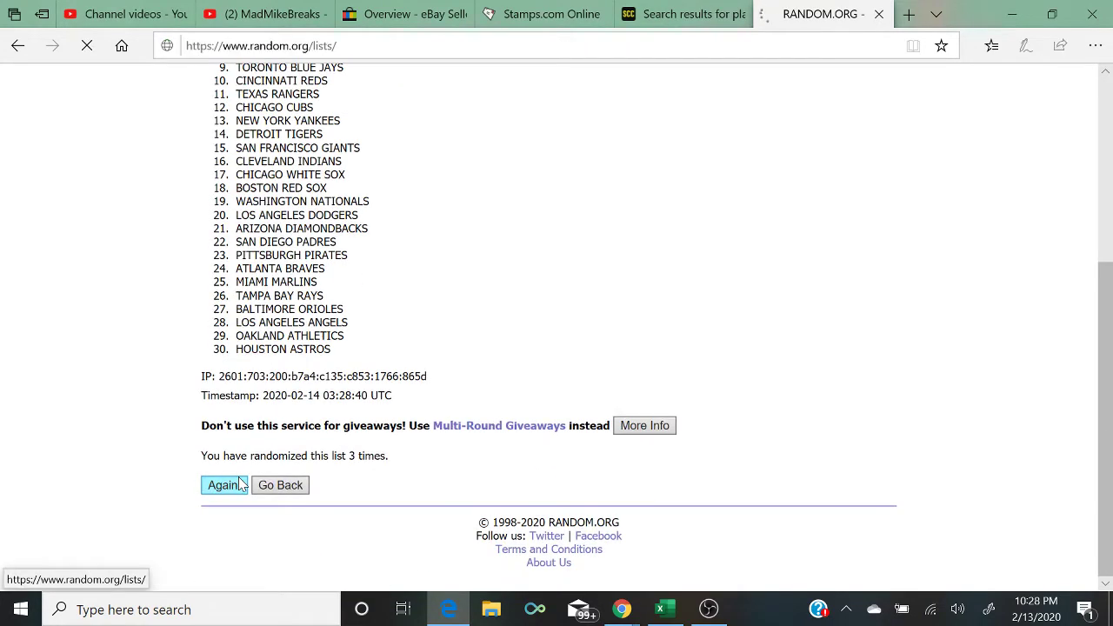
{"action": "scroll", "coordinate": [240, 482], "scroll_direction": "down", "scroll_amount": 5}
{"action": "left_click", "coordinate": [241, 485]}
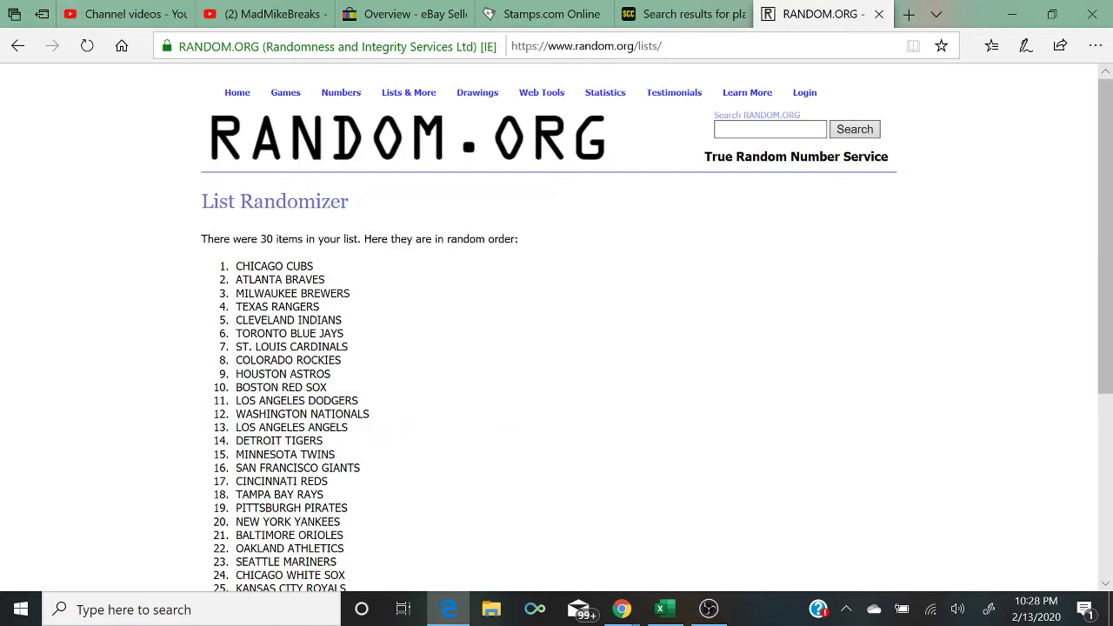
Step: Highlight CHICAGO CUBS at the top of the shuffled results and return to Excel
{"action": "left_click_drag", "start_coordinate": [315, 267], "coordinate": [183, 269]}
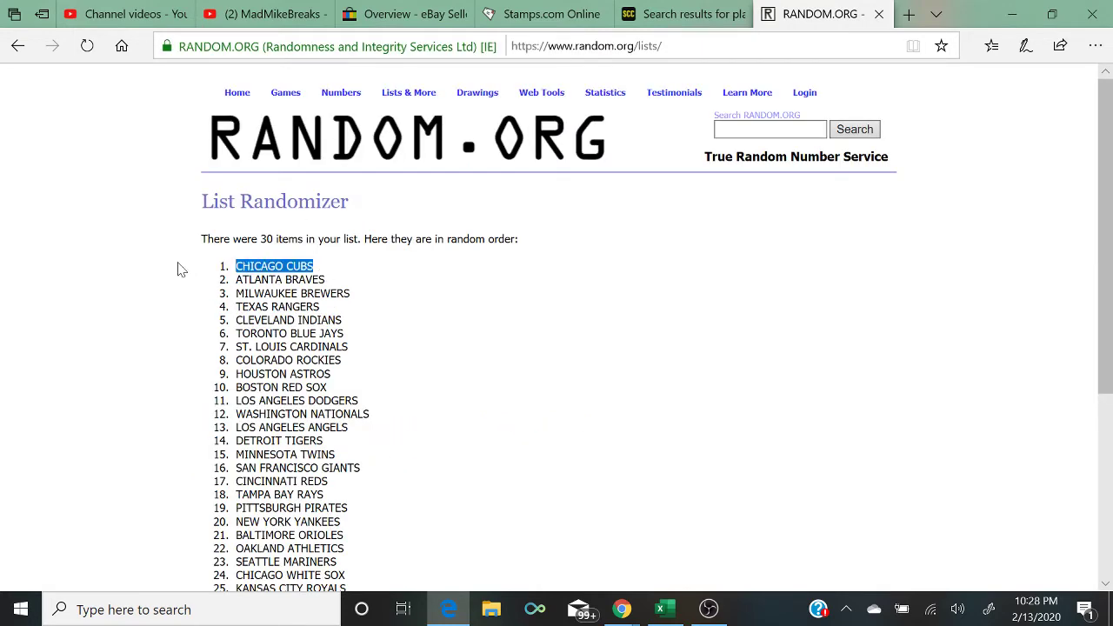
{"action": "scroll", "coordinate": [179, 268], "scroll_direction": "down", "scroll_amount": 3}
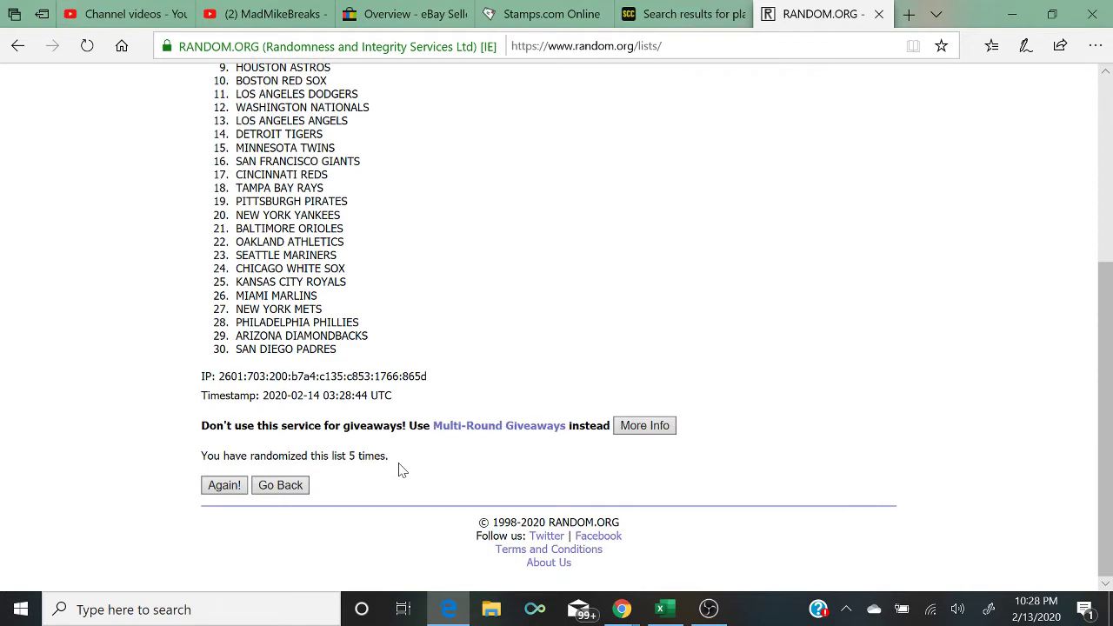
{"action": "left_click_drag", "start_coordinate": [398, 471], "coordinate": [186, 479]}
{"action": "scroll", "coordinate": [165, 479], "scroll_direction": "up", "scroll_amount": 5}
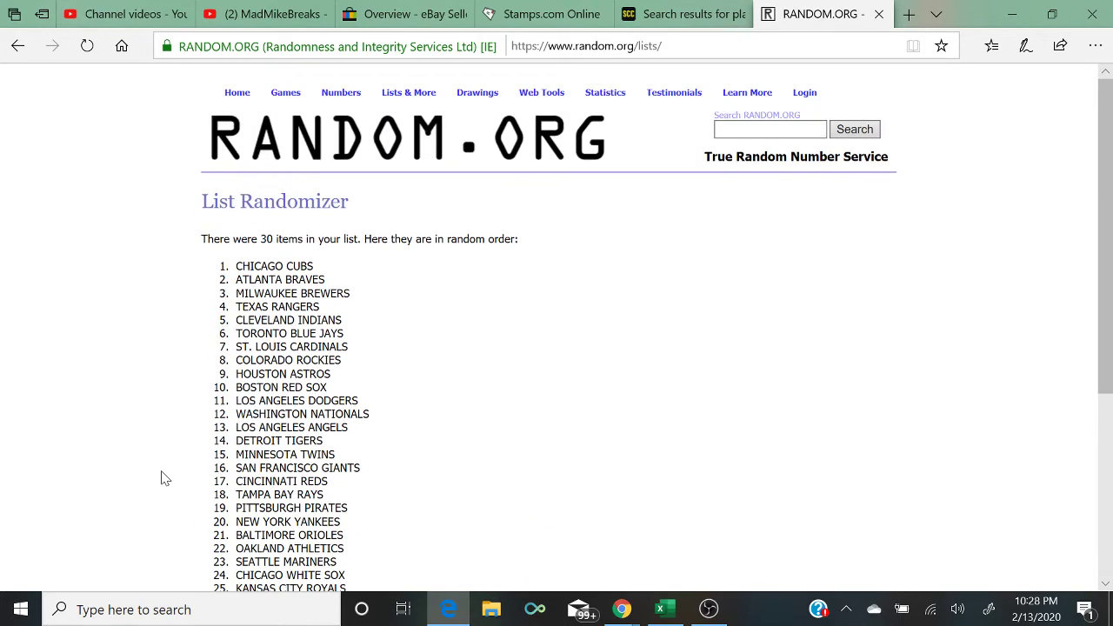
{"action": "left_click", "coordinate": [664, 609]}
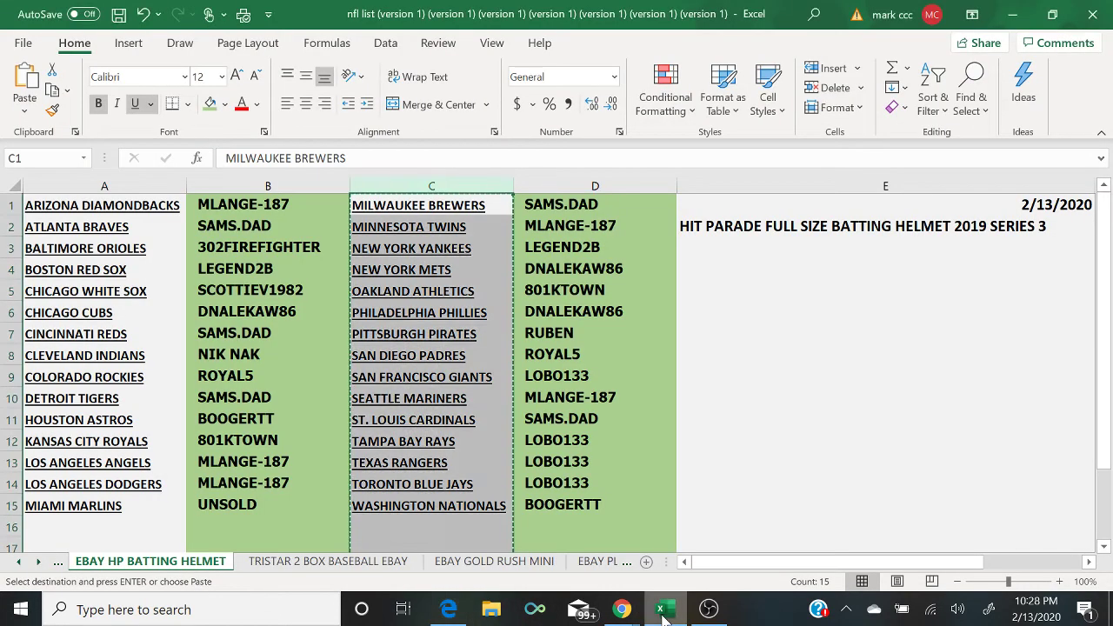
Step: Select cell B6, then switch the OBS live output to the camera scene
{"action": "left_click", "coordinate": [299, 316]}
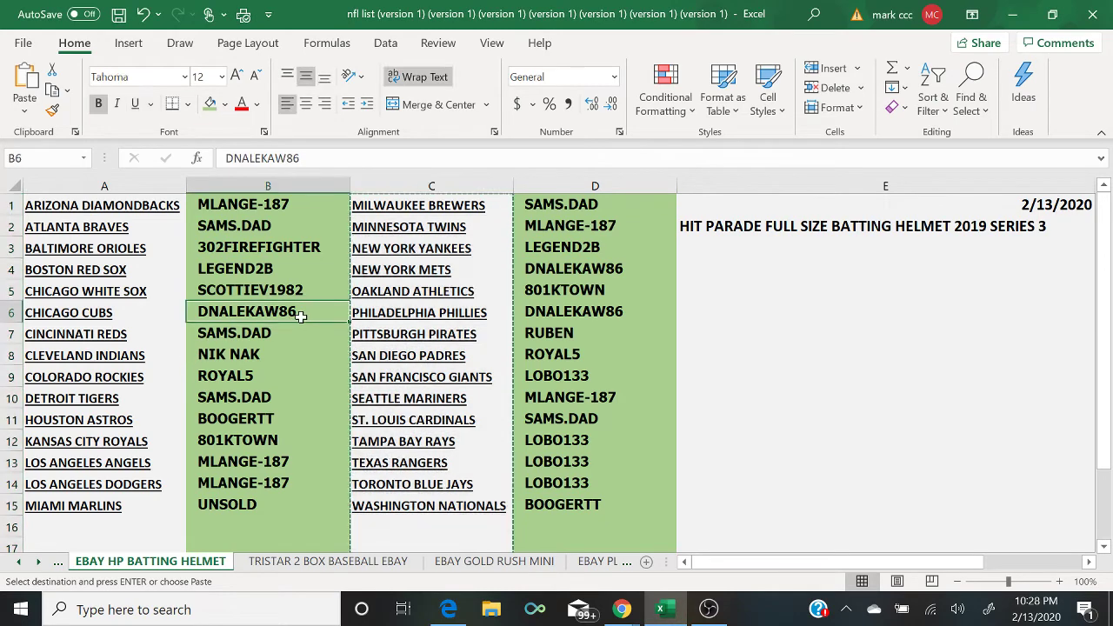
{"action": "left_click", "coordinate": [715, 611]}
{"action": "left_click", "coordinate": [60, 423]}
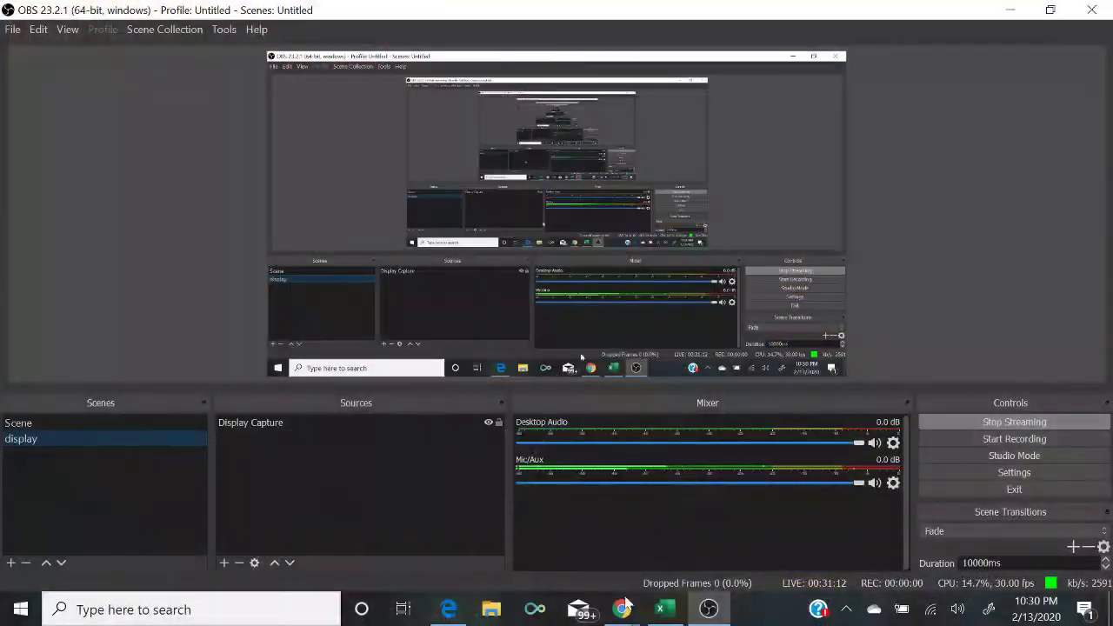
Step: Back in Excel, browse the sheet tabs and rename the helmet sheet to GOLD RUSH BAT
{"action": "left_click", "coordinate": [662, 611]}
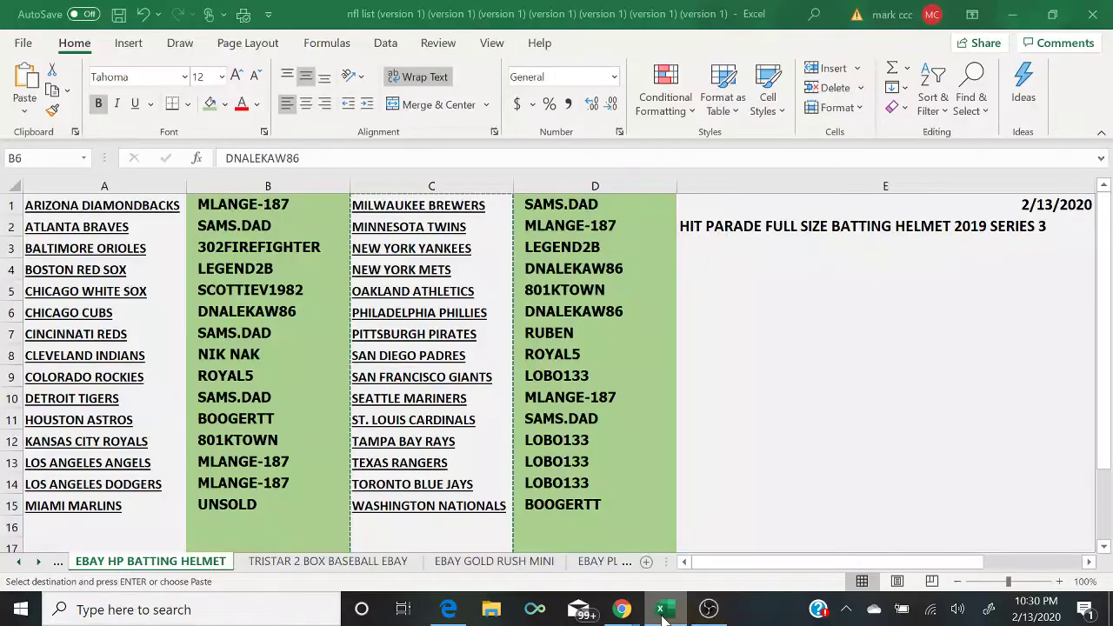
{"action": "left_click", "coordinate": [59, 564]}
{"action": "left_click", "coordinate": [58, 565]}
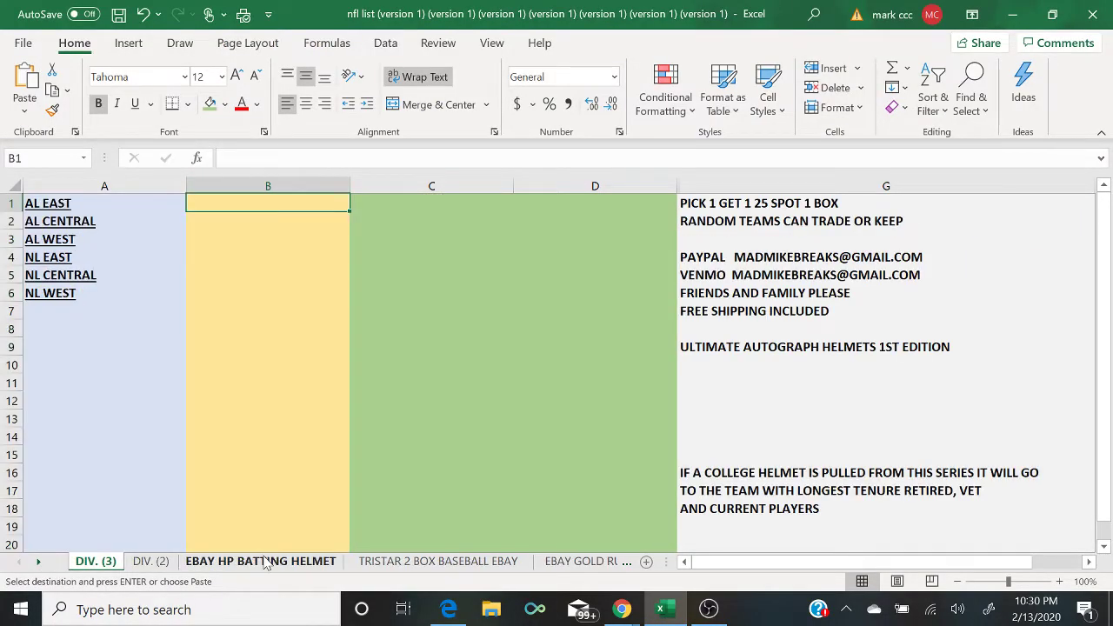
{"action": "left_click", "coordinate": [437, 563]}
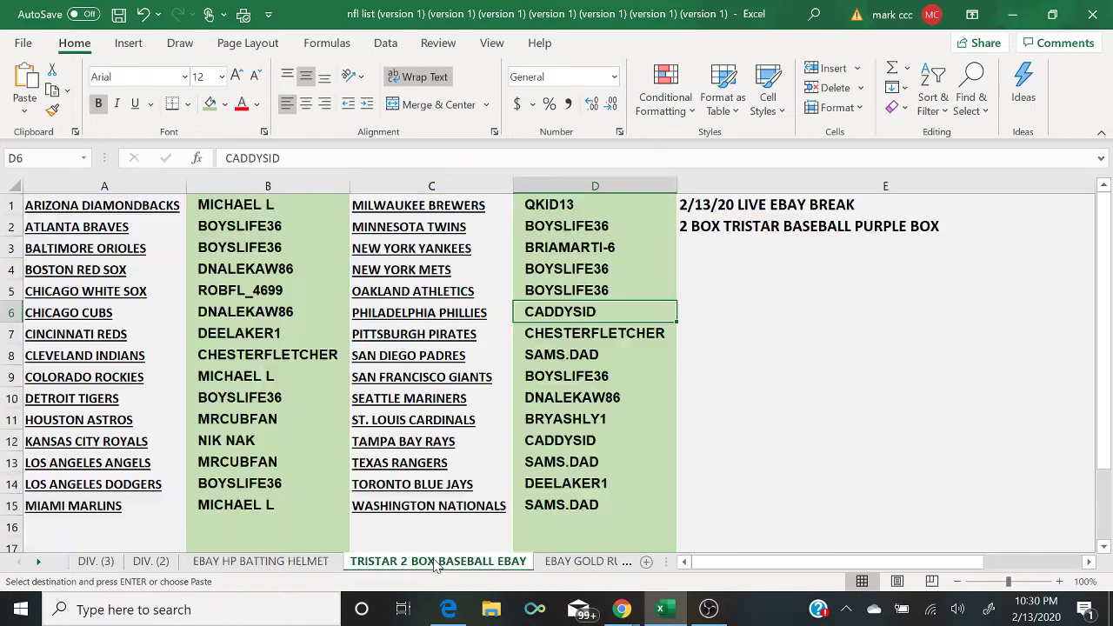
{"action": "left_click", "coordinate": [304, 563]}
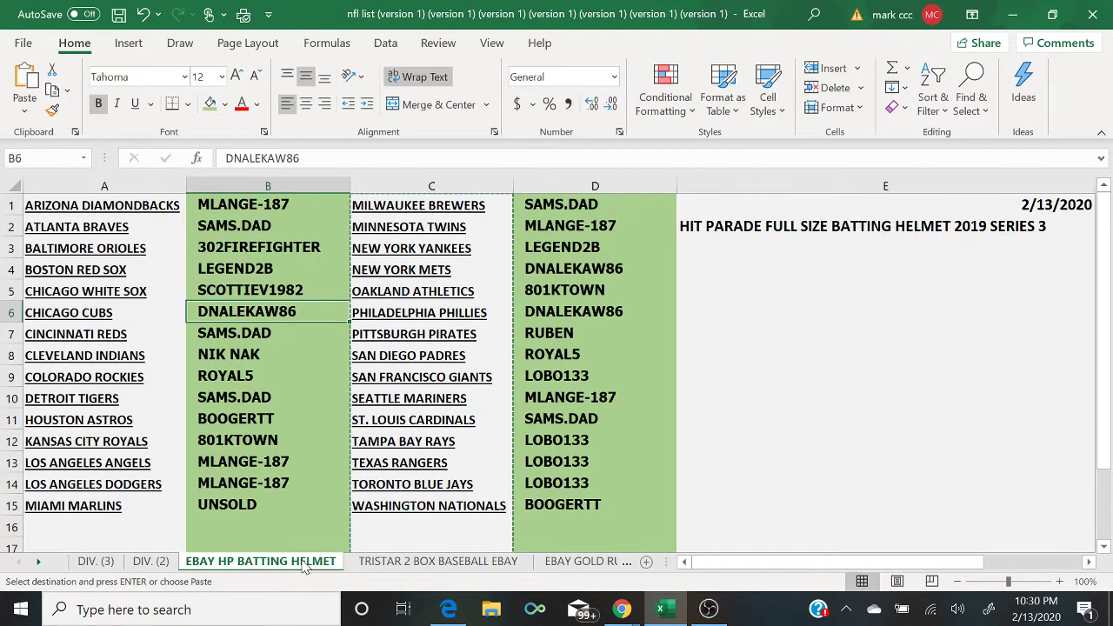
{"action": "left_click_drag", "start_coordinate": [290, 565], "coordinate": [290, 566]}
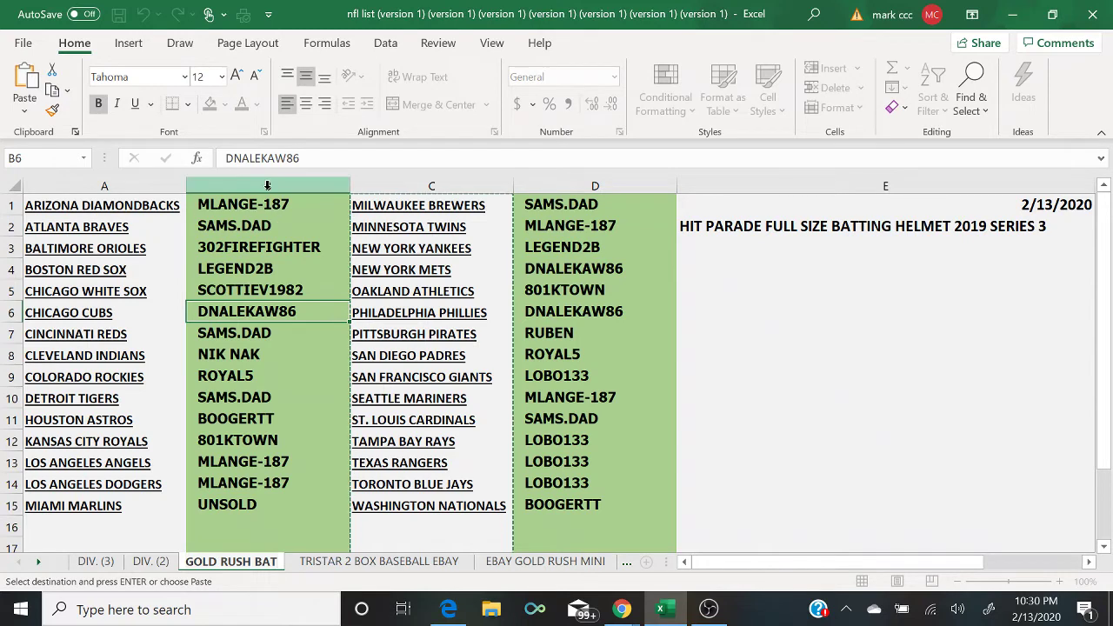
Step: Clear all buyer names from column B, then select column D
{"action": "left_click", "coordinate": [266, 184]}
{"action": "right_click", "coordinate": [266, 183]}
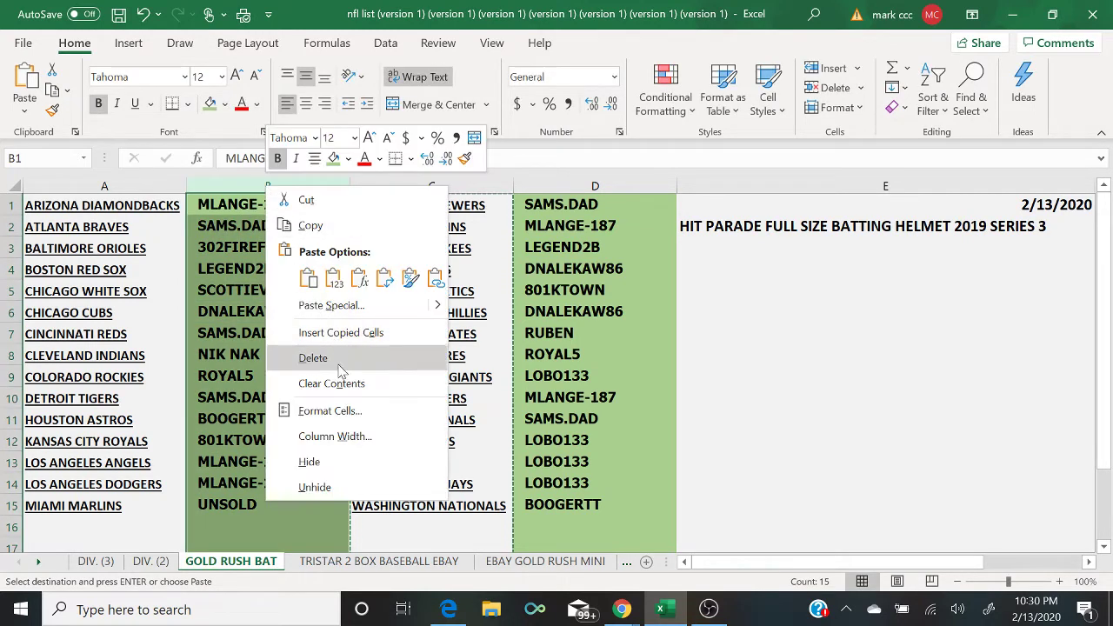
{"action": "left_click", "coordinate": [339, 383]}
{"action": "left_click", "coordinate": [545, 187]}
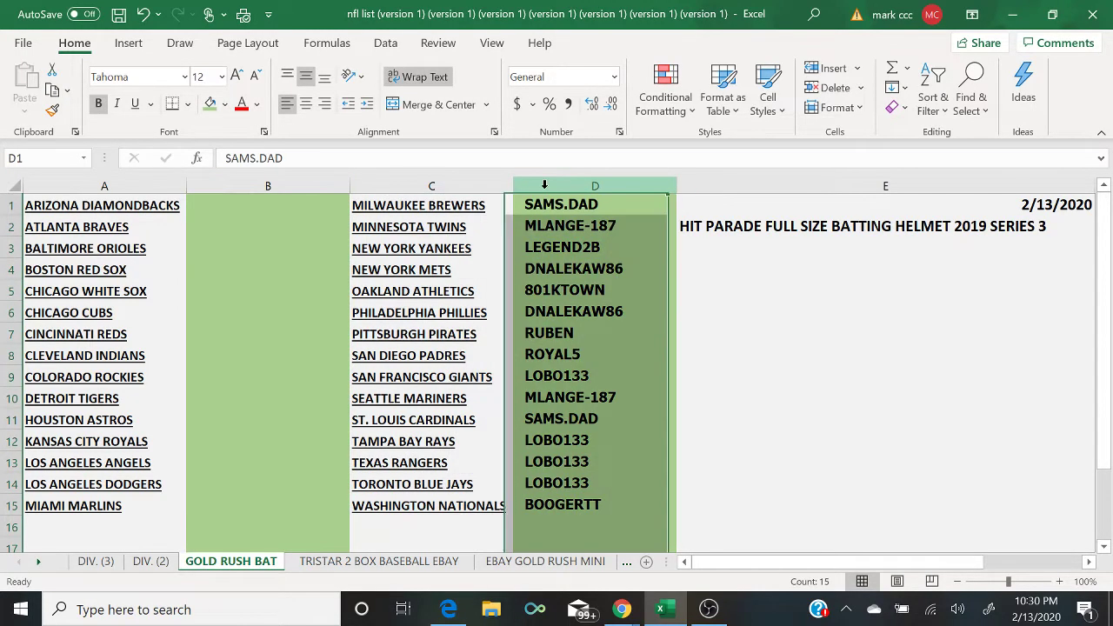
{"action": "right_click", "coordinate": [545, 189]}
Step: Clear column D, fill columns D and B light gold, and bring up the live chat window
{"action": "left_click", "coordinate": [628, 387]}
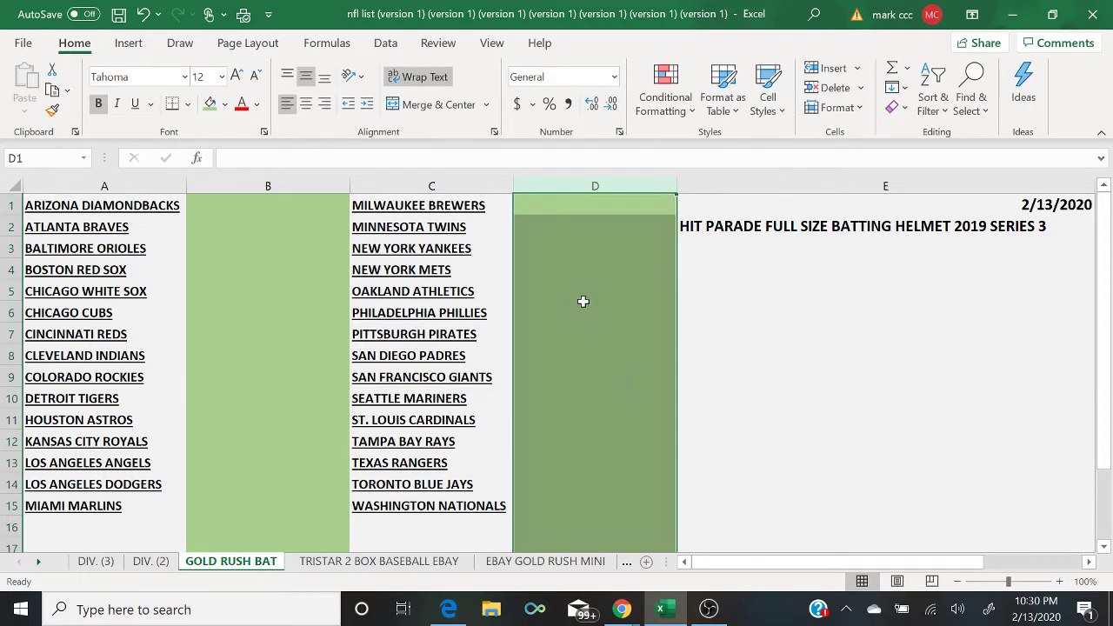
{"action": "left_click", "coordinate": [224, 105]}
{"action": "left_click", "coordinate": [313, 180]}
{"action": "left_click", "coordinate": [315, 185]}
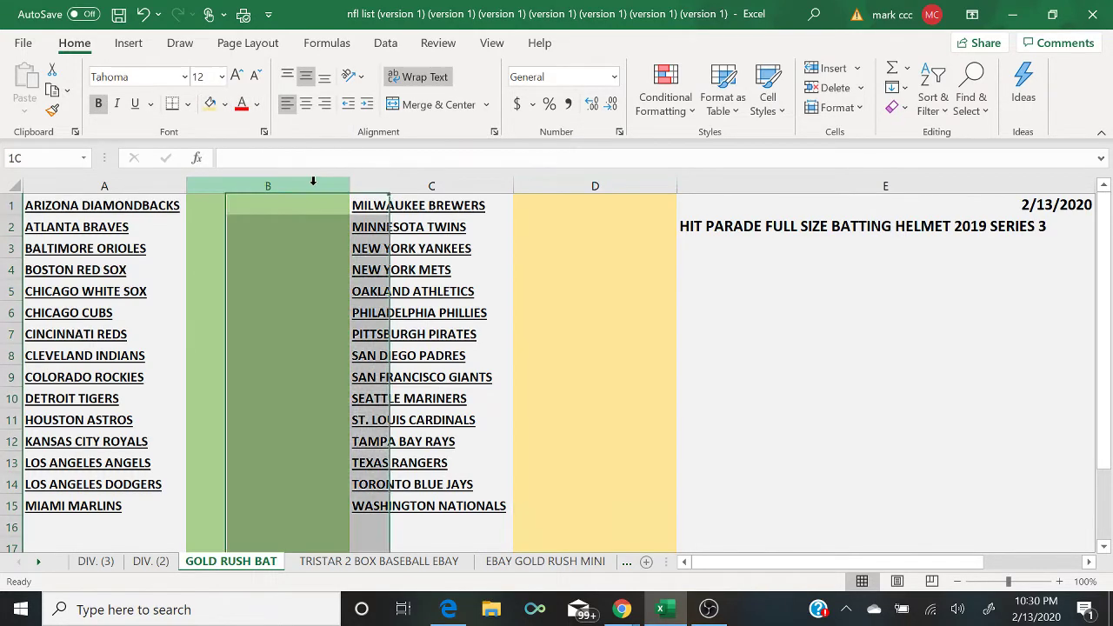
{"action": "left_click", "coordinate": [210, 104]}
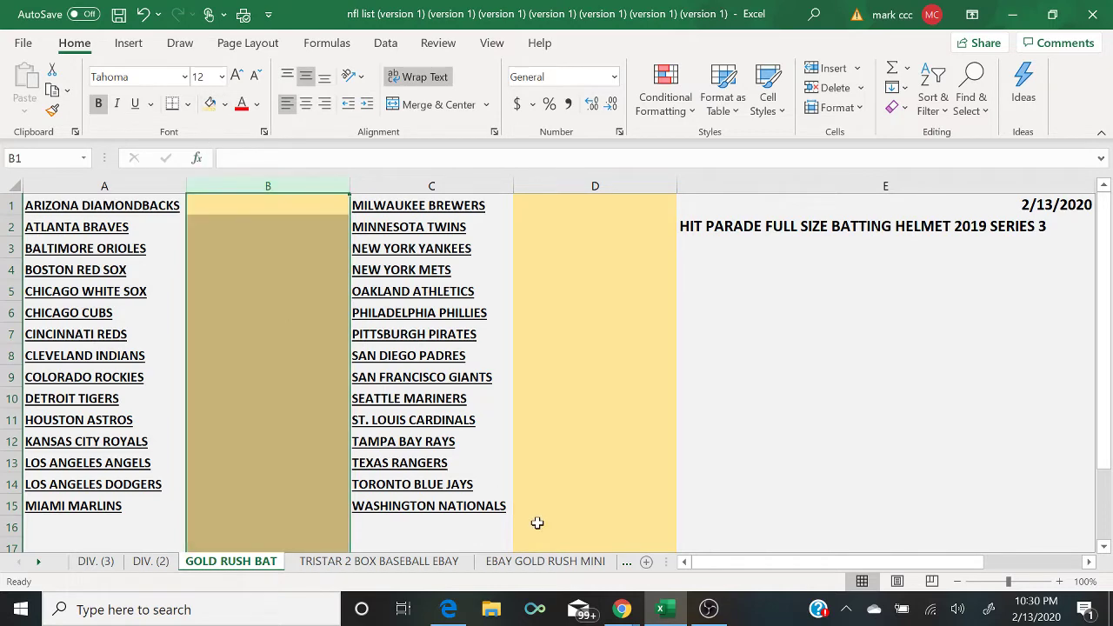
{"action": "left_click", "coordinate": [621, 609]}
{"action": "left_click", "coordinate": [674, 556]}
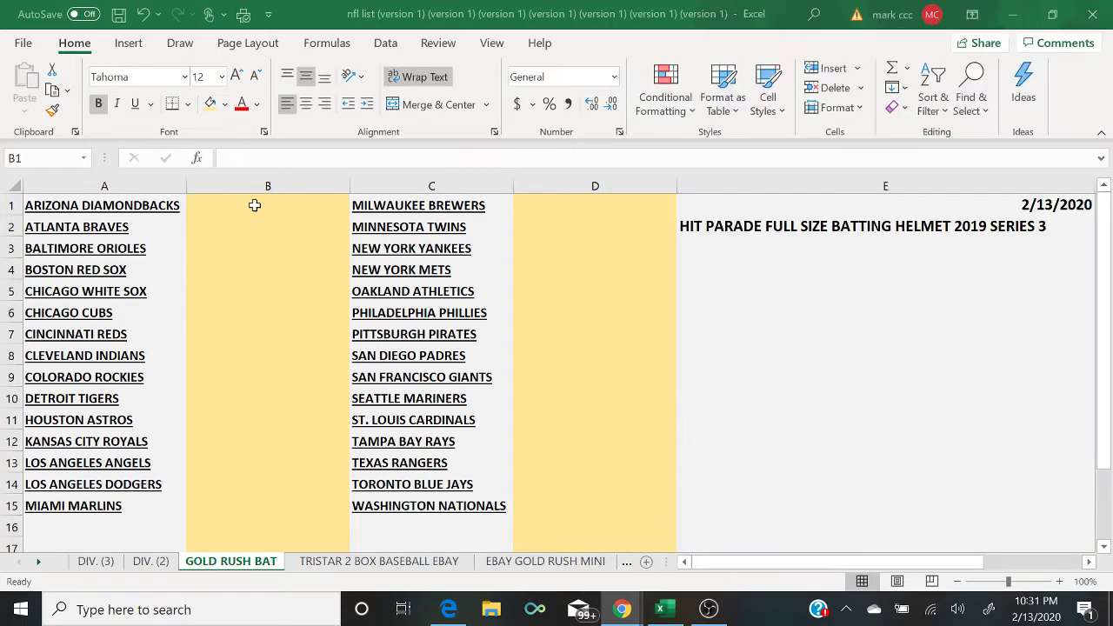
Step: Enter the first buyer's name in B1 through B3
{"action": "left_click", "coordinate": [254, 204]}
{"action": "type", "text": "BIZL"}
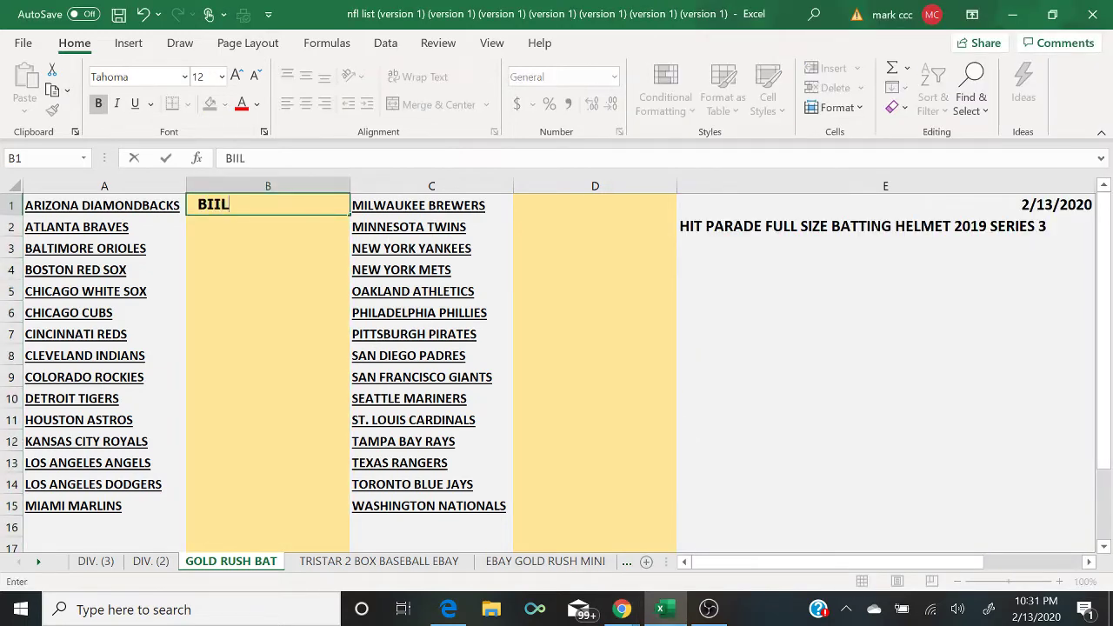
{"action": "key", "text": "BackSpace"}
{"action": "key", "text": "BackSpace"}
{"action": "type", "text": "LLY"}
{"action": "key", "text": "Return"}
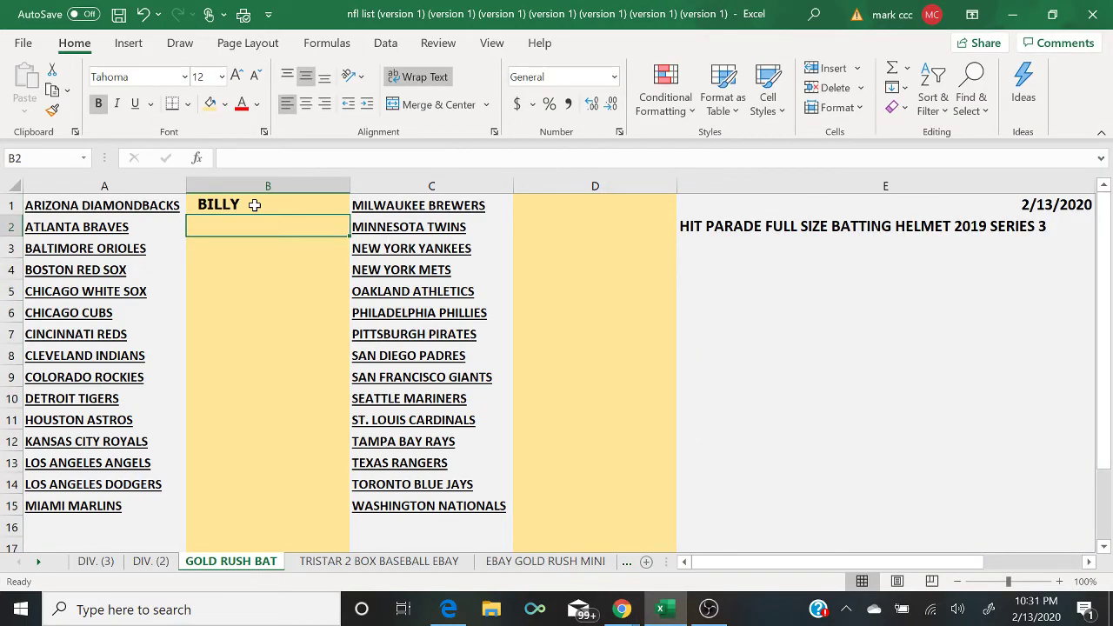
{"action": "type", "text": "B"}
{"action": "key", "text": "Return"}
{"action": "type", "text": "B"}
{"action": "key", "text": "Return"}
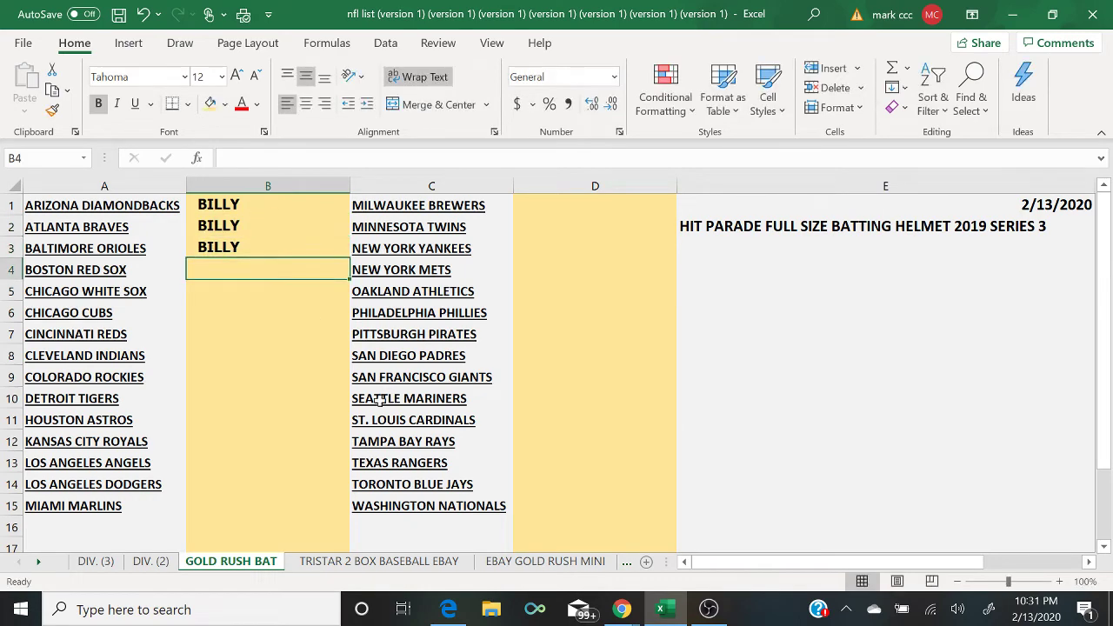
Step: After checking the chat, enter the next buyer's name in B4 through B6
{"action": "left_click", "coordinate": [620, 608]}
{"action": "left_click", "coordinate": [695, 556]}
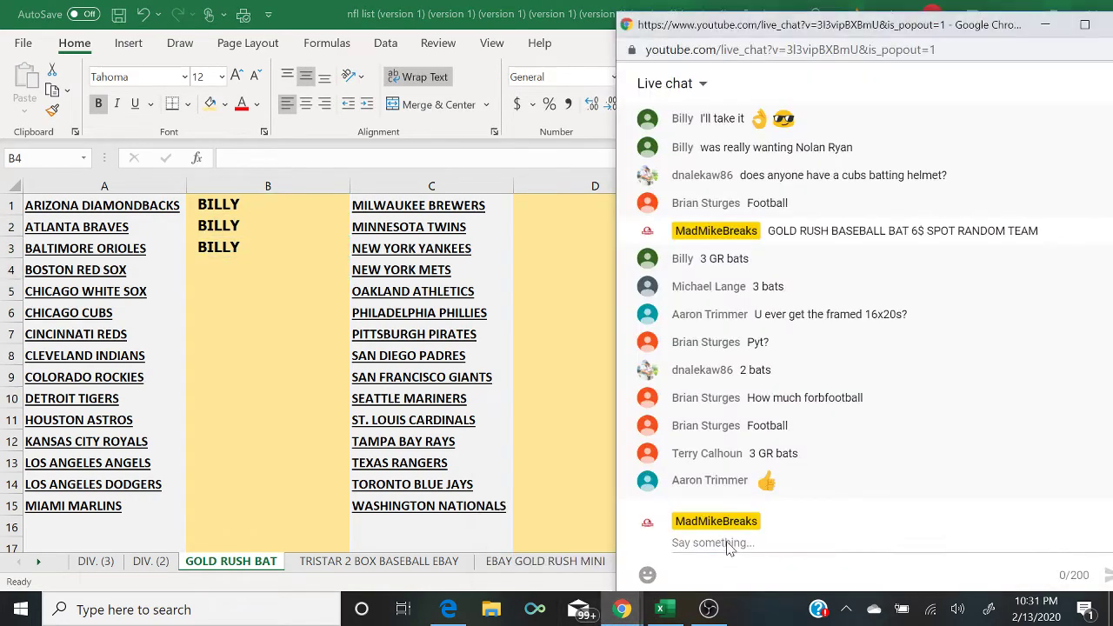
{"action": "left_click", "coordinate": [246, 270]}
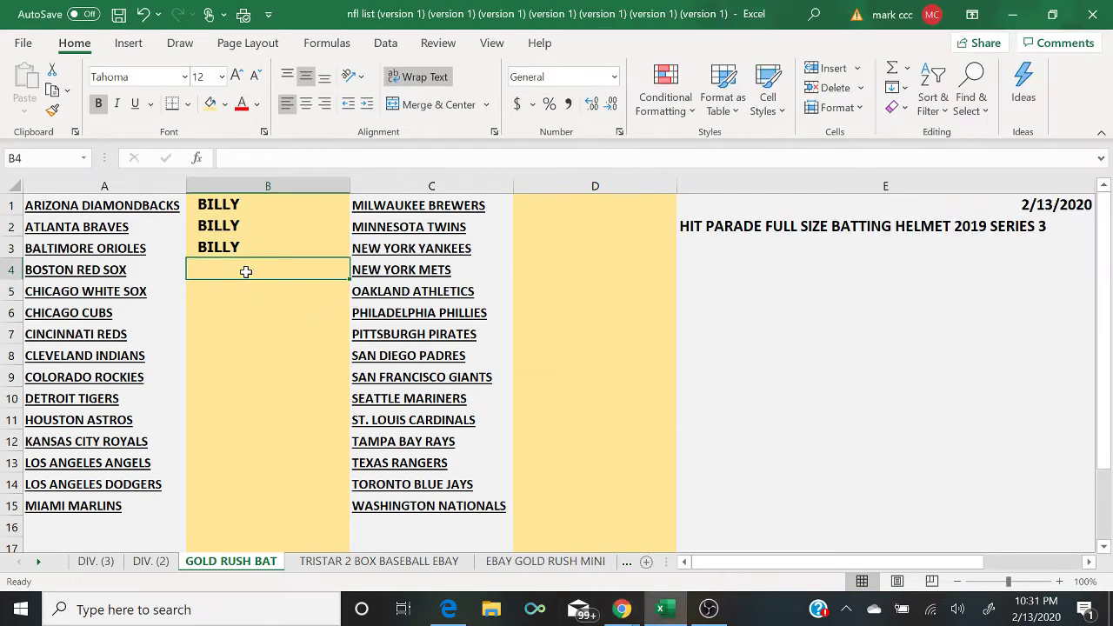
{"action": "type", "text": "MICHAEL "}
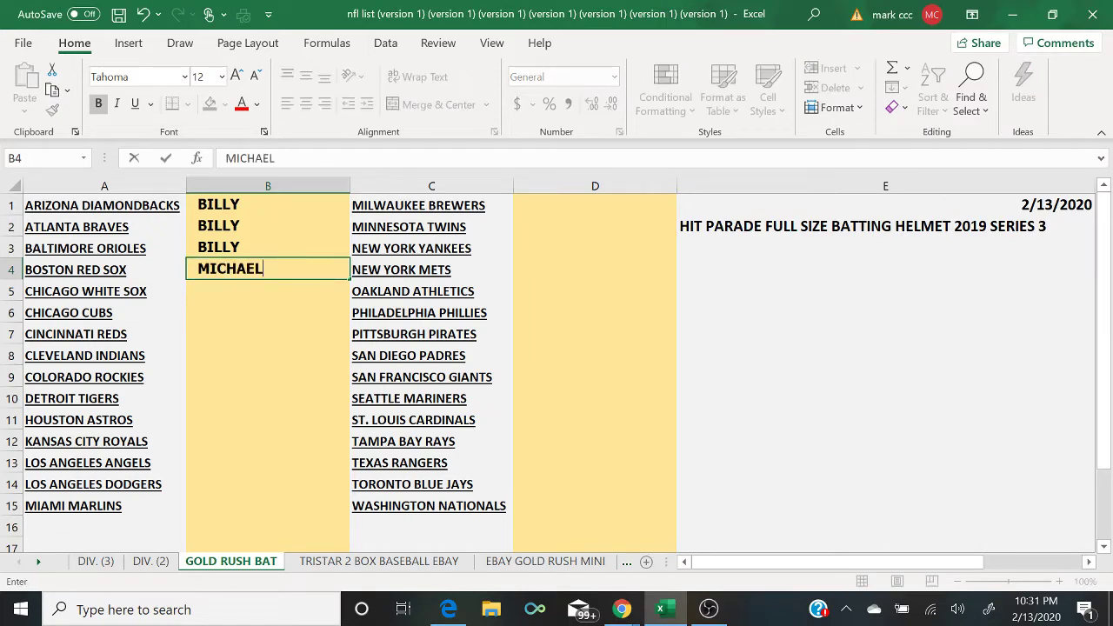
{"action": "type", "text": "L"}
{"action": "key", "text": "Return"}
{"action": "type", "text": "M"}
{"action": "key", "text": "Return"}
{"action": "type", "text": "M"}
{"action": "key", "text": "Return"}
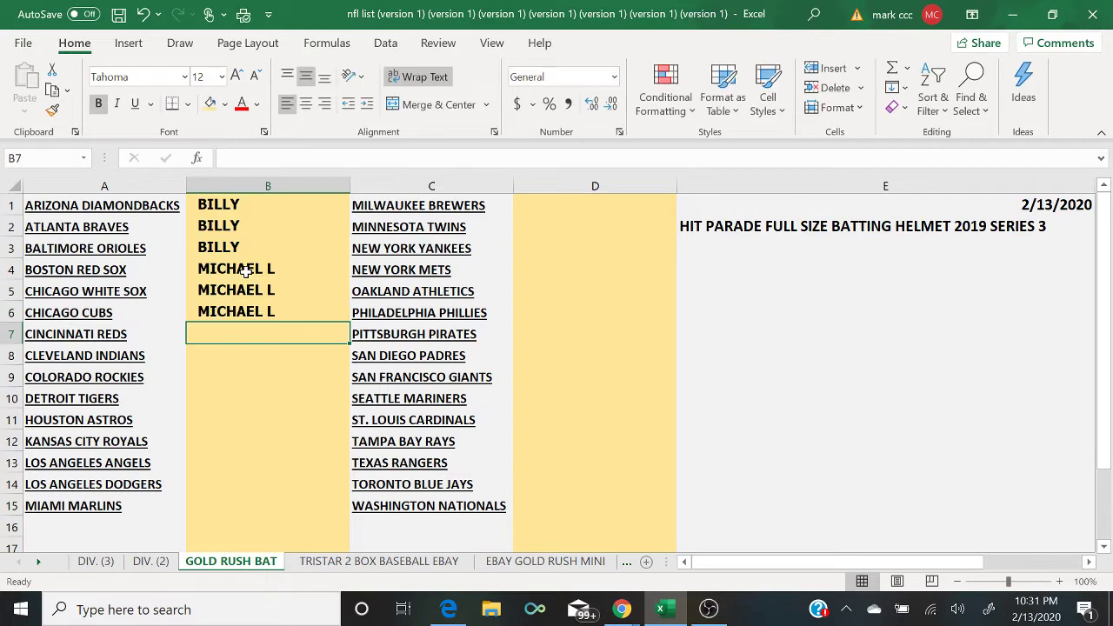
Step: After checking the chat, enter the third buyer's name in B7 and B8
{"action": "mouse_move", "coordinate": [633, 613]}
{"action": "left_click", "coordinate": [722, 539]}
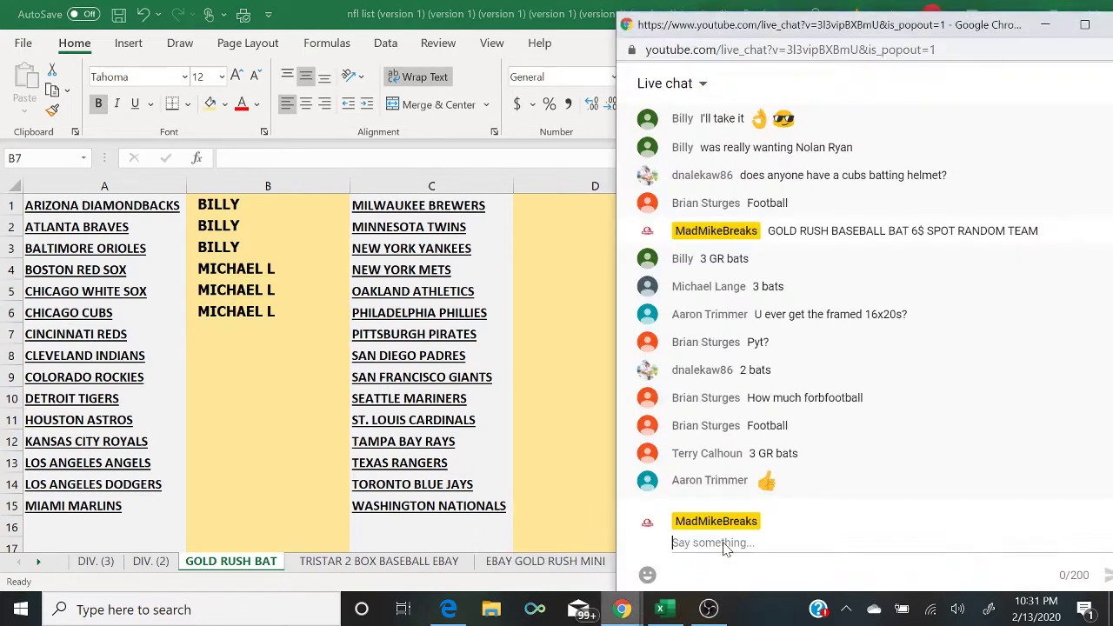
{"action": "left_click", "coordinate": [255, 335]}
{"action": "type", "text": "DNALEKA"}
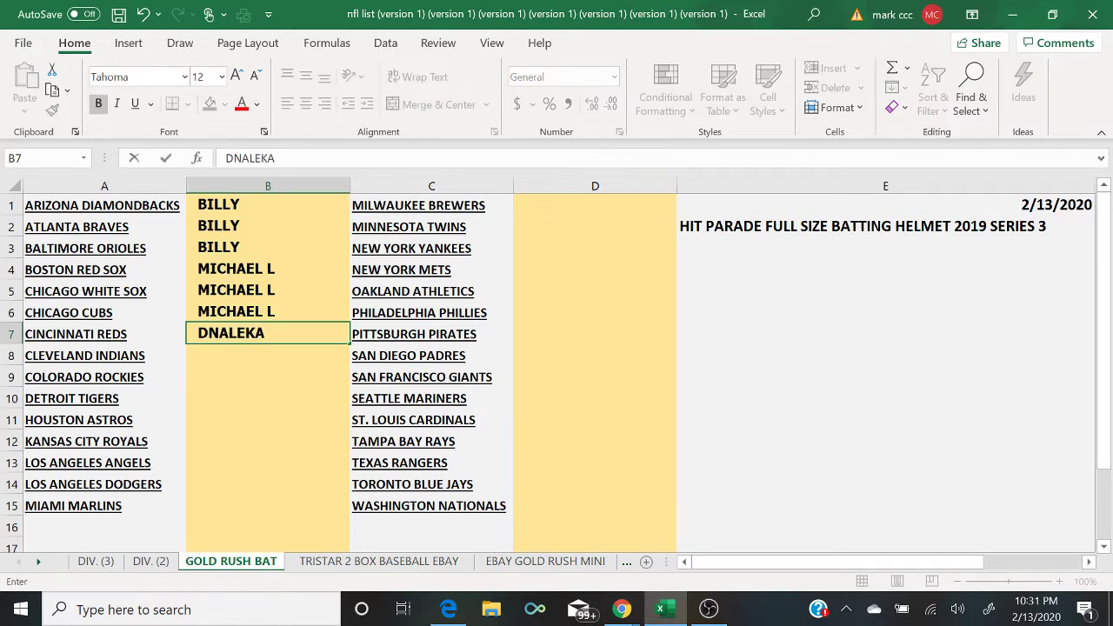
{"action": "type", "text": "W"}
{"action": "key", "text": "Return"}
{"action": "type", "text": "DNALEKAW"}
{"action": "key", "text": "Return"}
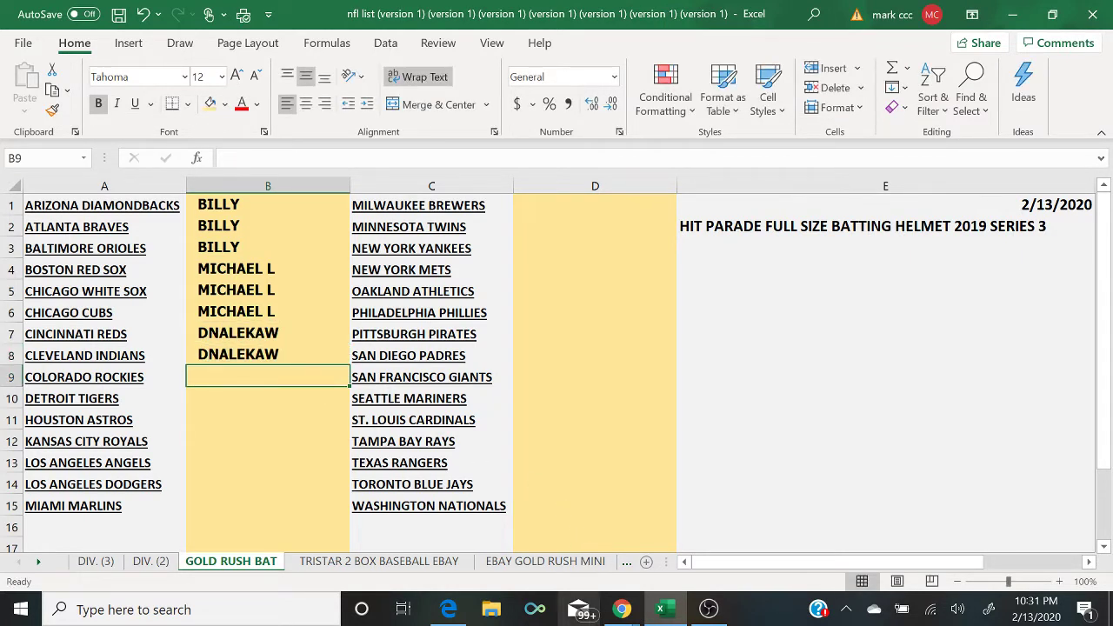
Step: After checking the chat, enter the fourth buyer's name in B9 through B11
{"action": "mouse_move", "coordinate": [621, 609]}
{"action": "left_click", "coordinate": [711, 526]}
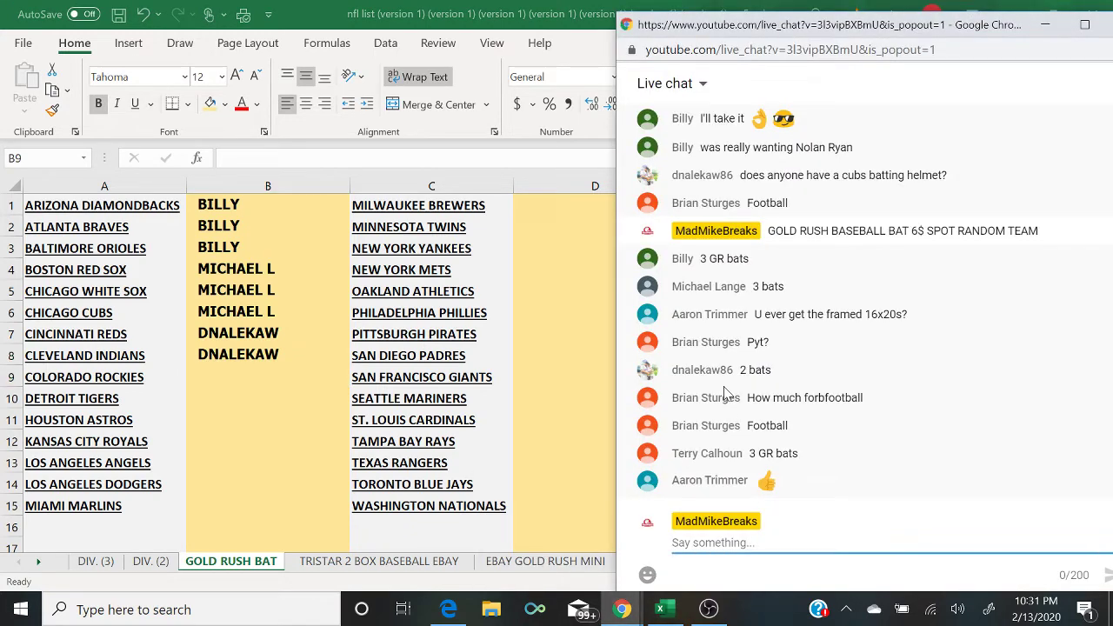
{"action": "left_click", "coordinate": [286, 379]}
{"action": "type", "text": "TERR"}
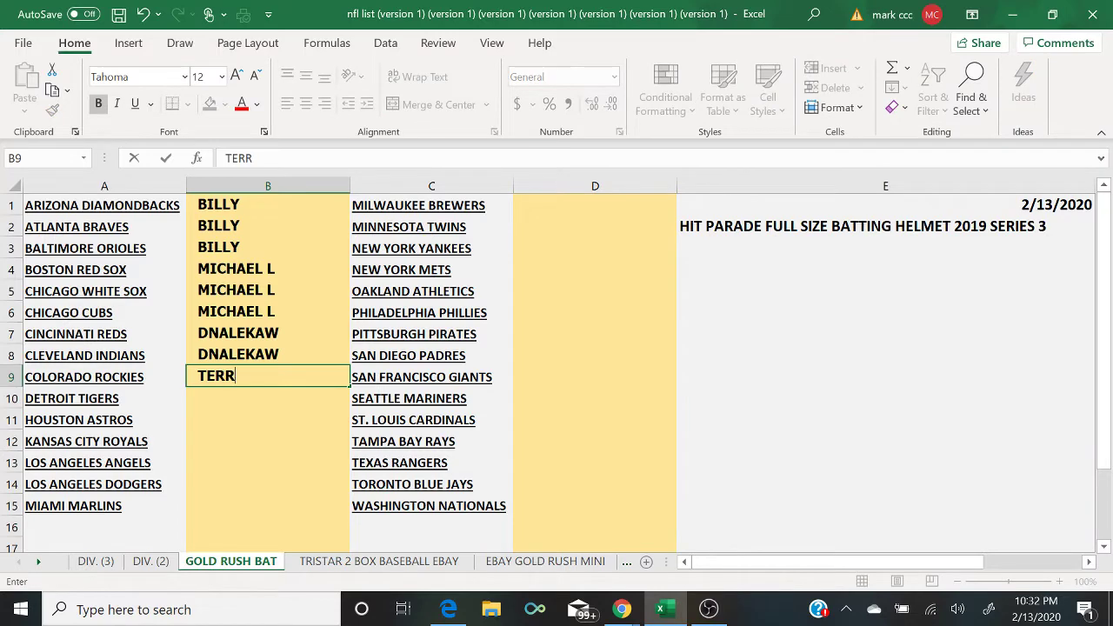
{"action": "type", "text": "Y"}
{"action": "key", "text": "Return"}
{"action": "type", "text": "T"}
{"action": "key", "text": "Return"}
{"action": "type", "text": "T"}
{"action": "key", "text": "Return"}
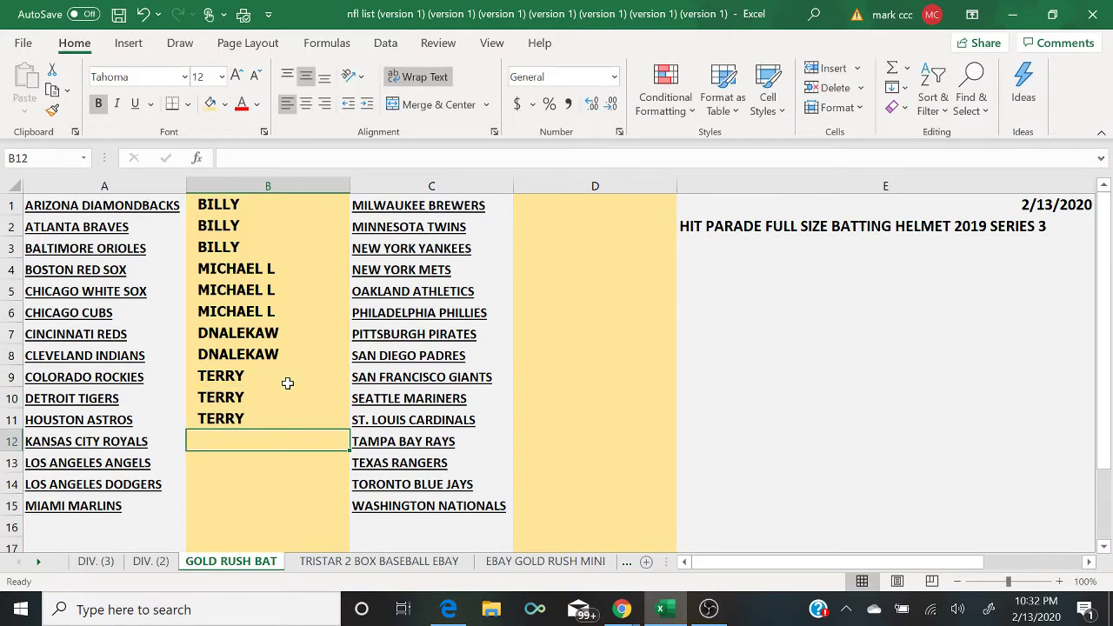
Step: Bring the Chrome YouTube live chat window to the front from the taskbar preview
{"action": "mouse_move", "coordinate": [621, 610]}
{"action": "left_click", "coordinate": [717, 553]}
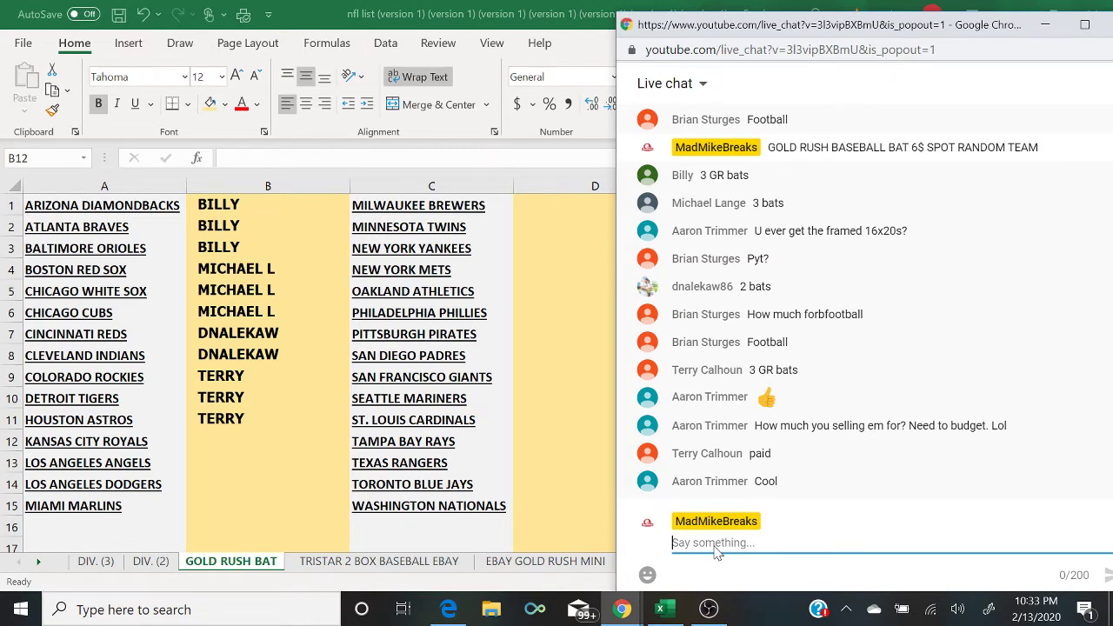
Step: Draft the chat message: Hit Parade football helmet Series 11 box plus autographed Ultimate Auto jersey, 40$
{"action": "type", "text": "HIT PARADE"}
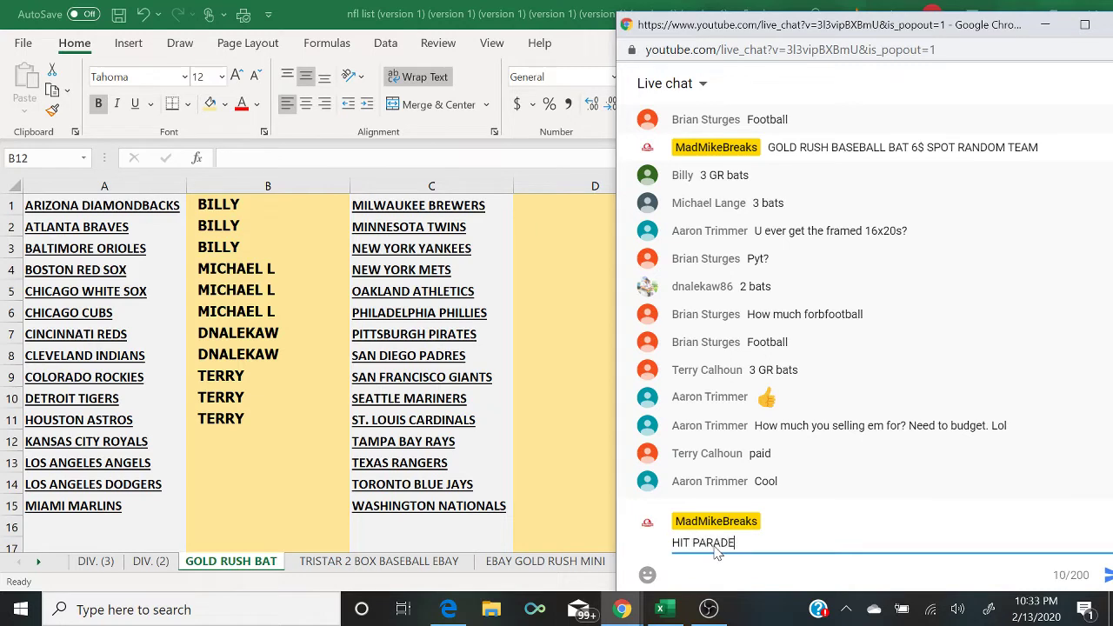
{"action": "type", "text": " FULL SIZE FOOTBALL "}
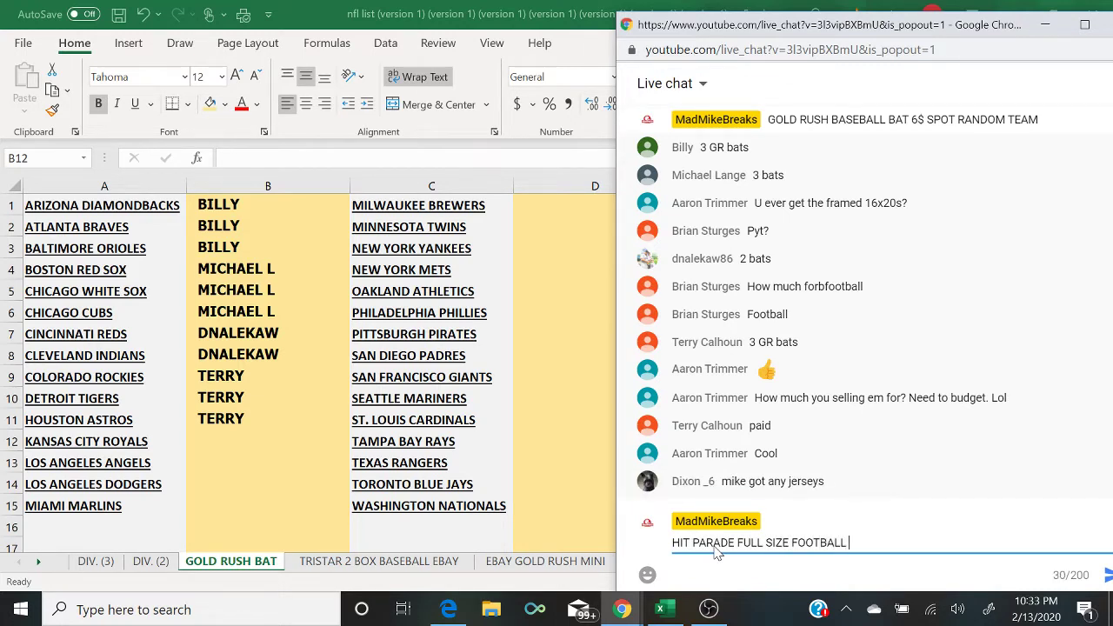
{"action": "type", "text": "HELMET"}
{"action": "type", "text": "SER. 11"}
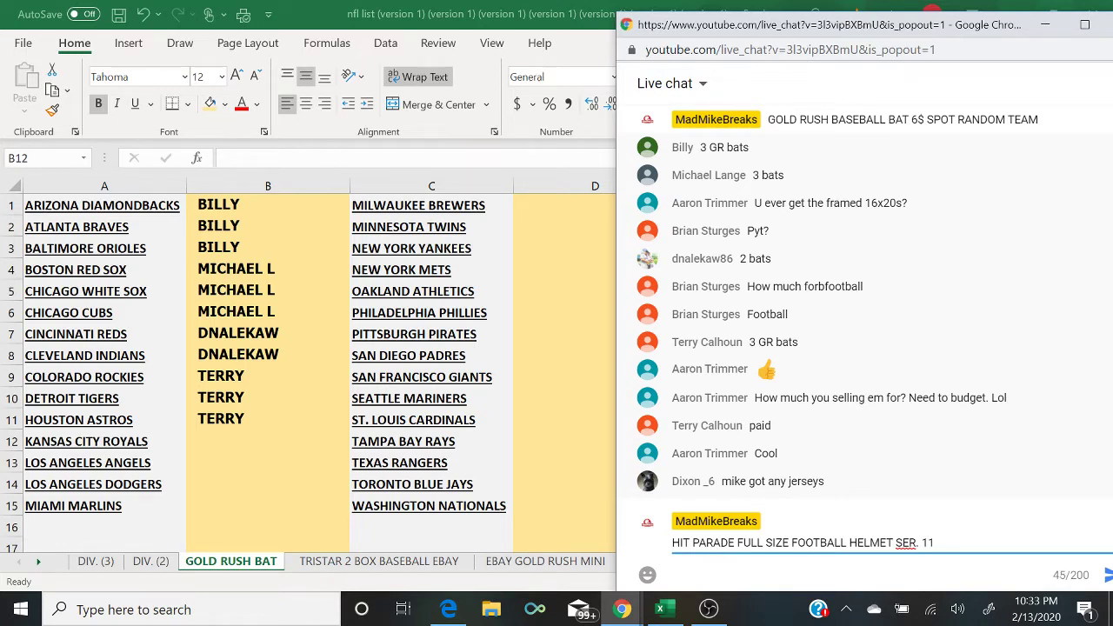
{"action": "type", "text": "BOXC"}
{"action": "key", "text": "BackSpace"}
{"action": "type", "text": "PLUS AUTOG"}
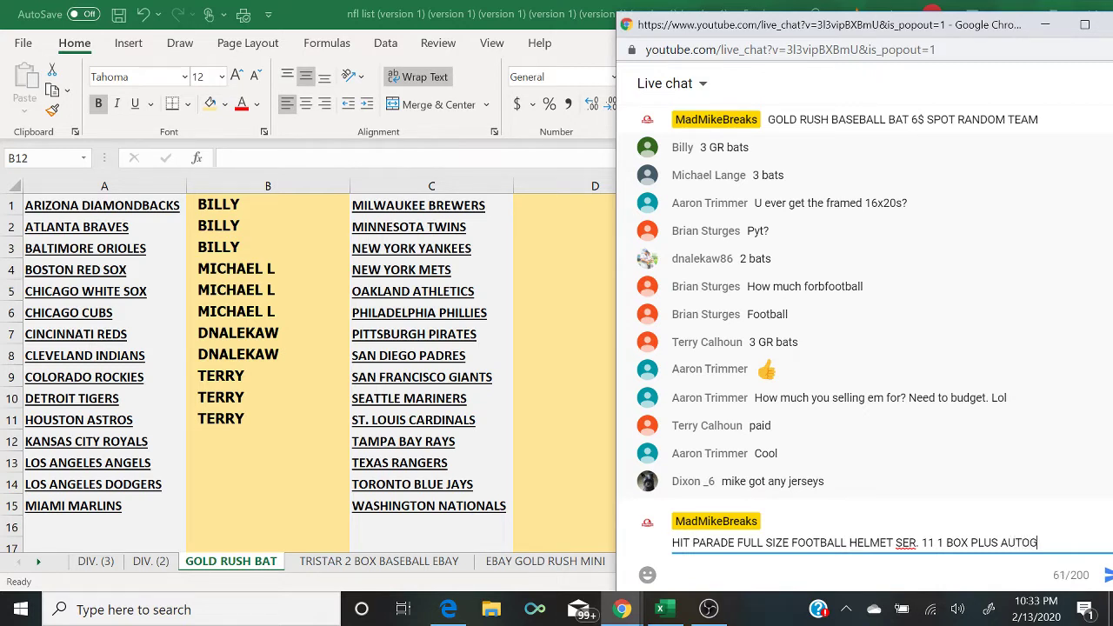
{"action": "type", "text": "RAPHED JERSEY FROM U"}
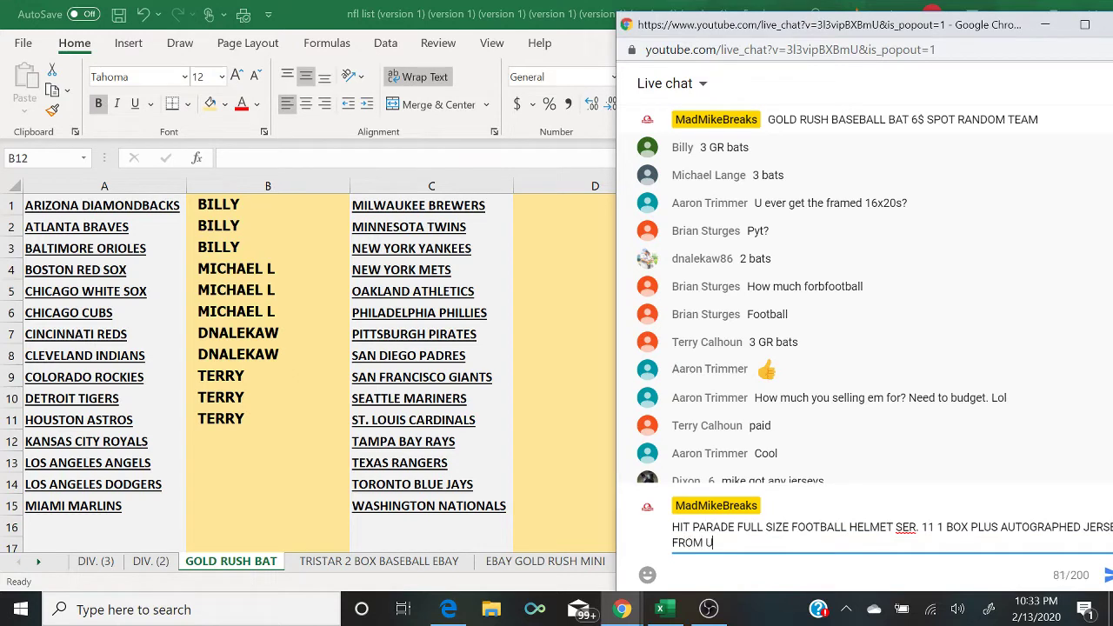
{"action": "type", "text": "LTIMATE AUTO. 40"}
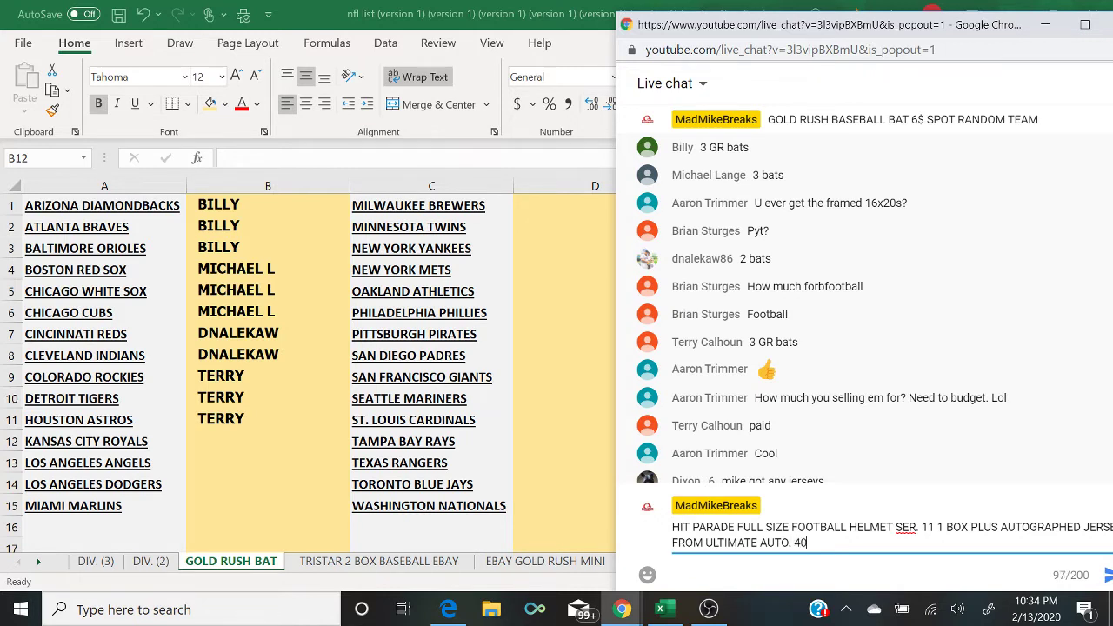
{"action": "type", "text": "$ SPO"}
{"action": "key", "text": "BackSpace"}
{"action": "key", "text": "BackSpace"}
{"action": "key", "text": "BackSpace"}
{"action": "key", "text": "BackSpace"}
{"action": "key", "text": "BackSpace"}
{"action": "key", "text": "BackSpace"}
{"action": "key", "text": "BackSpace"}
Step: Put the camera-and-chat scene on air, then switch to the display scene with Excel in front
{"action": "left_click", "coordinate": [708, 609]}
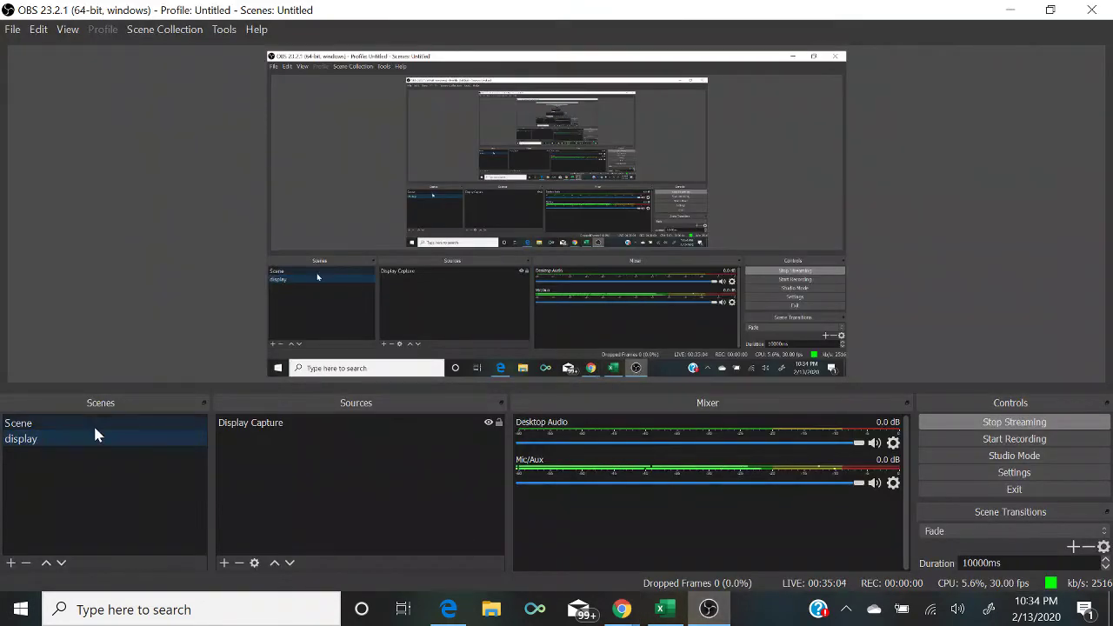
{"action": "left_click", "coordinate": [94, 423]}
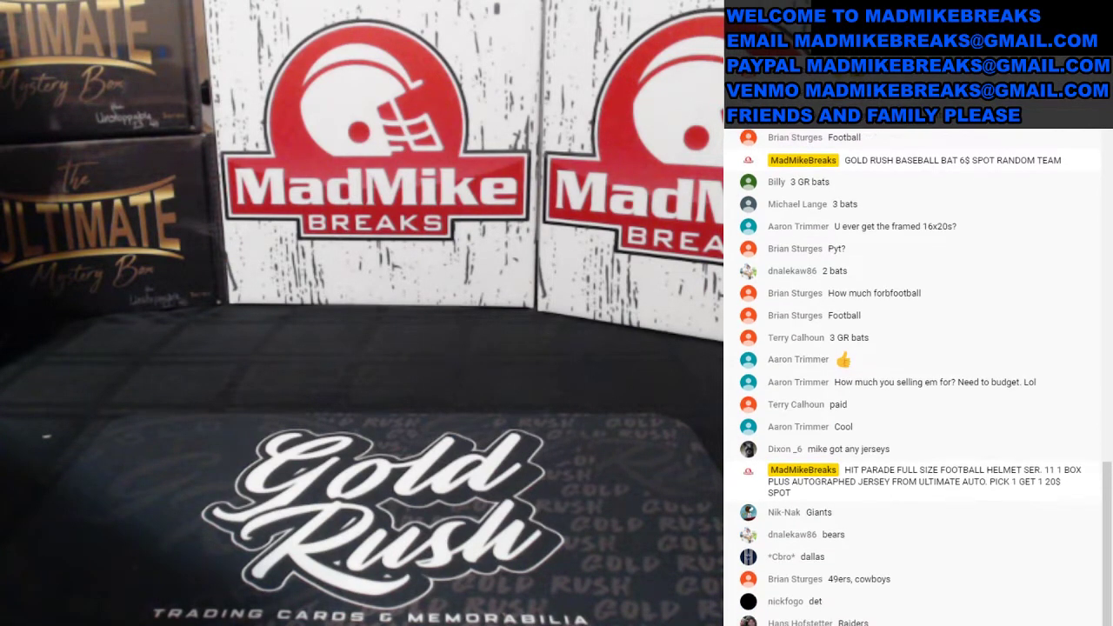
{"action": "left_click", "coordinate": [119, 450]}
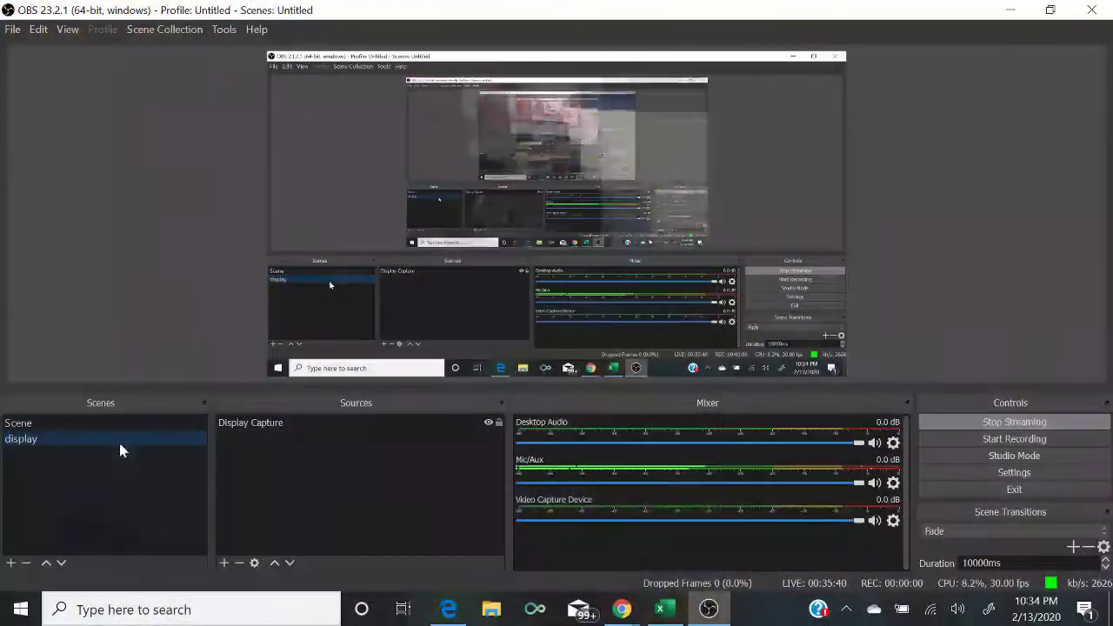
{"action": "left_click", "coordinate": [661, 608]}
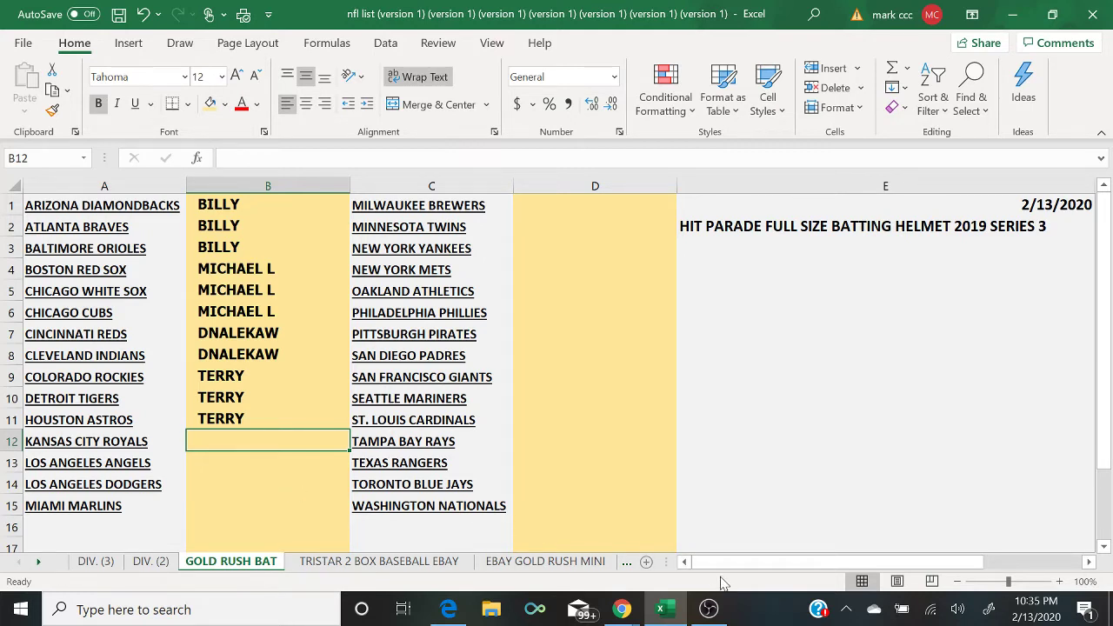
Step: Switch back to the MADMIKE HELMET sheet and bring the live chat window forward
{"action": "left_click", "coordinate": [628, 561]}
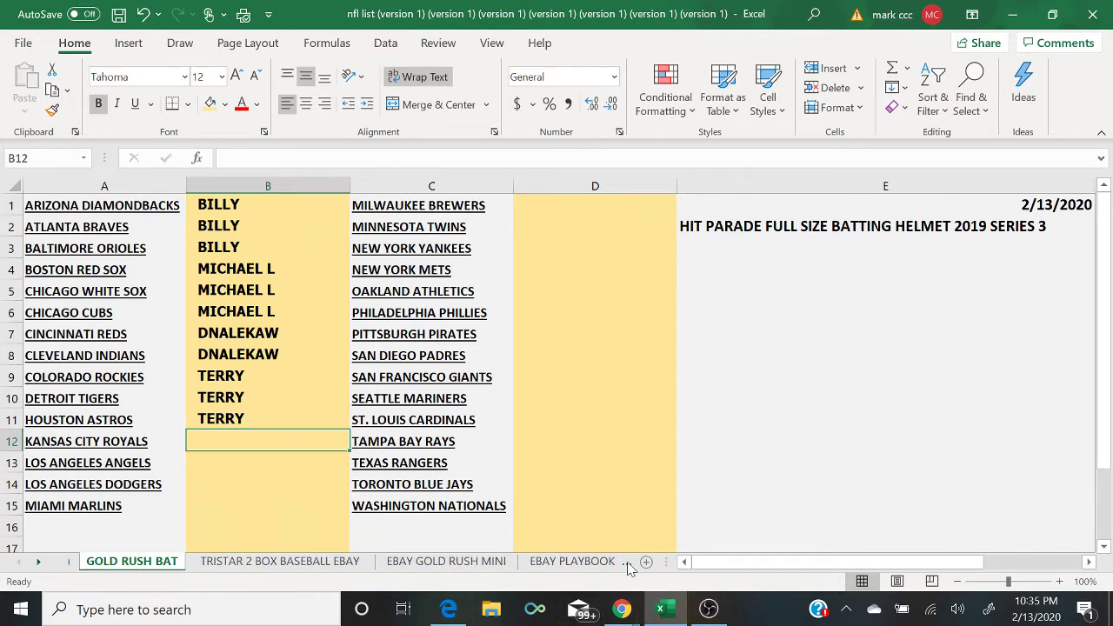
{"action": "left_click", "coordinate": [628, 562]}
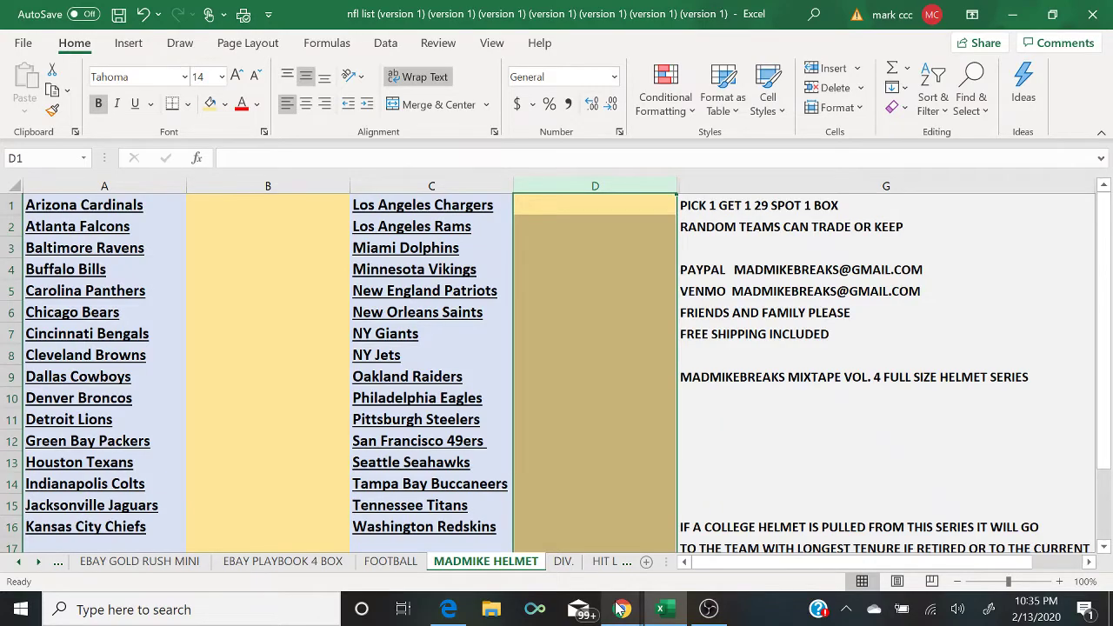
{"action": "mouse_move", "coordinate": [621, 609]}
{"action": "left_click", "coordinate": [691, 580]}
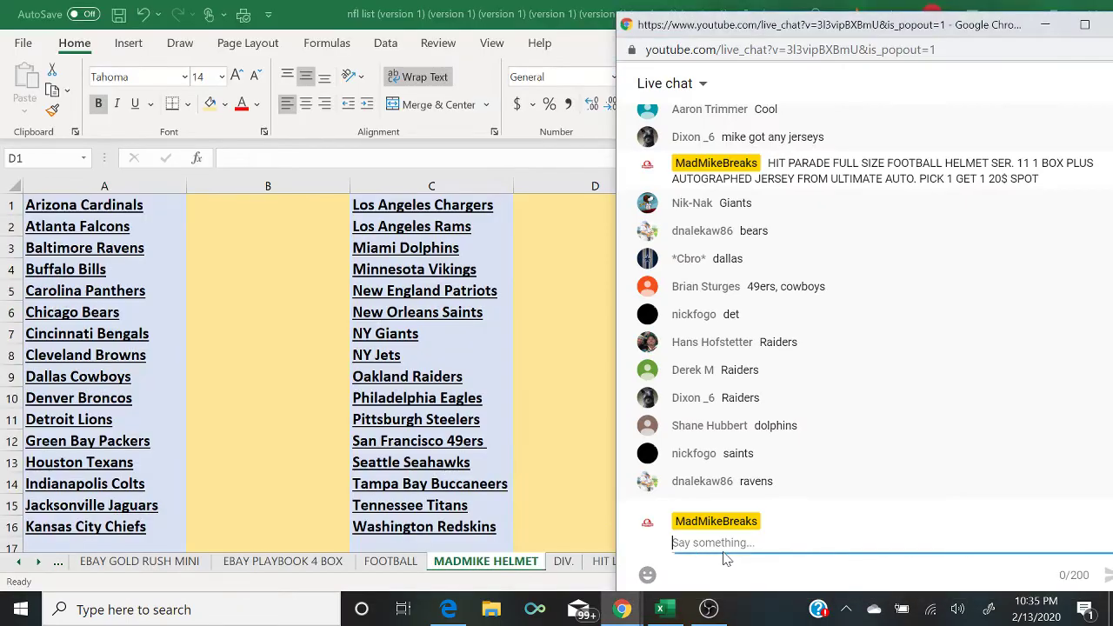
Step: Enter buyer names beside NY Giants (D7) and Chicago Bears (B6), checking live chat between entries
{"action": "left_click", "coordinate": [534, 336]}
{"action": "type", "text": "NI"}
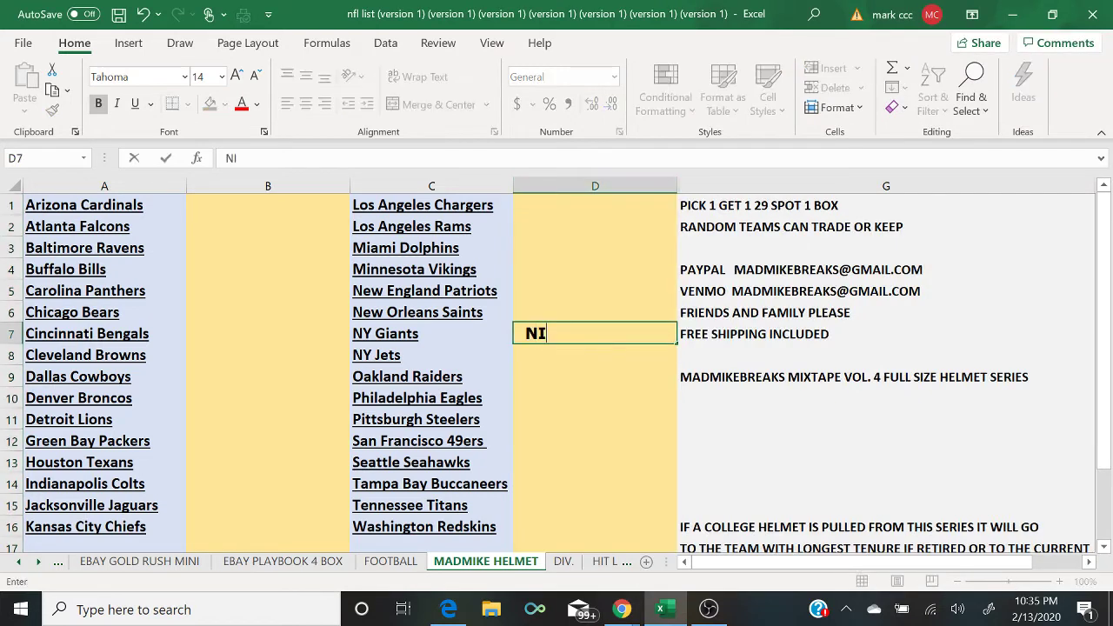
{"action": "type", "text": "K NAK"}
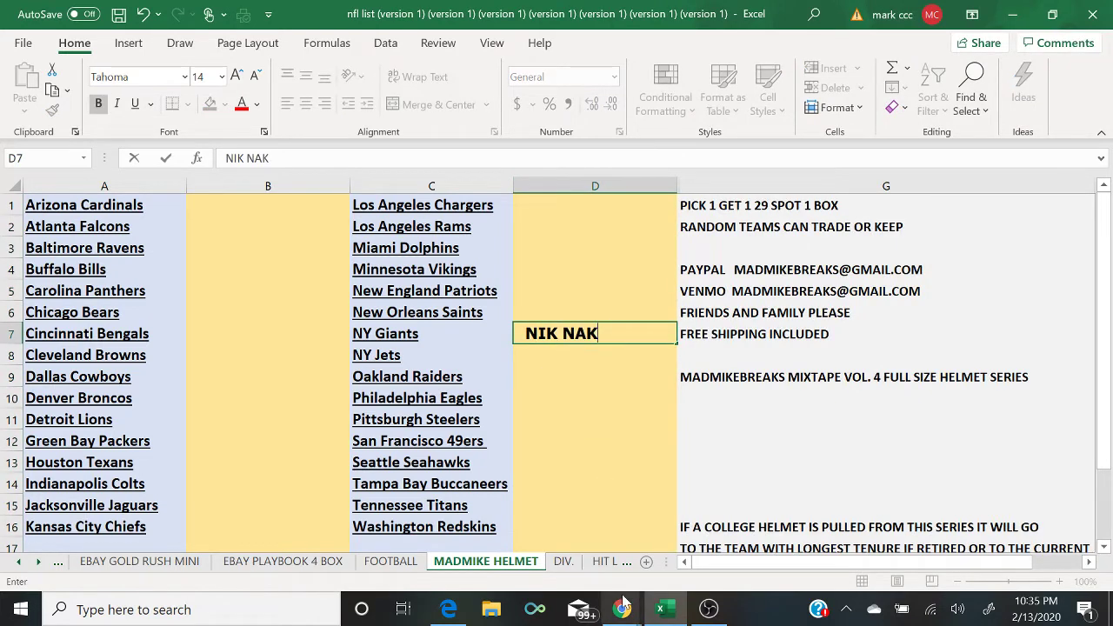
{"action": "left_click", "coordinate": [622, 612]}
{"action": "left_click", "coordinate": [705, 547]}
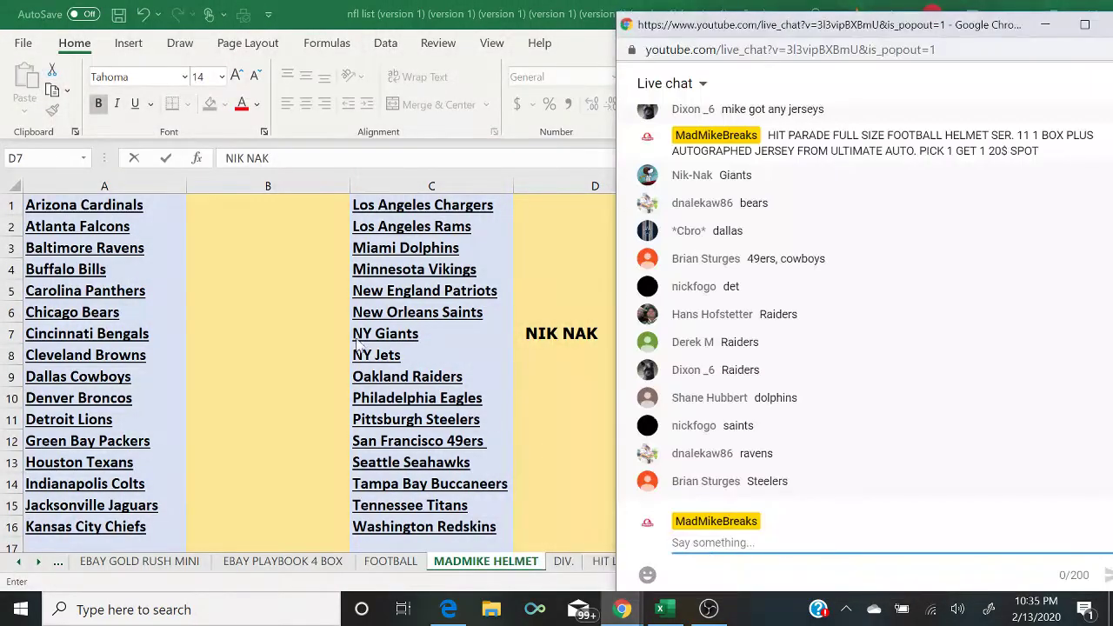
{"action": "left_click", "coordinate": [236, 305]}
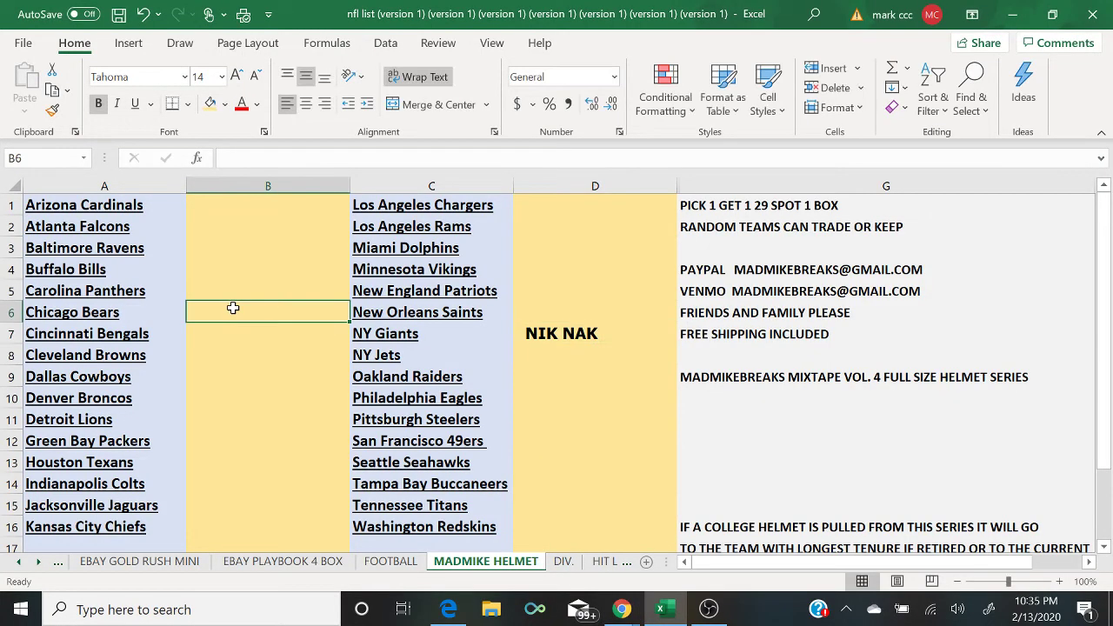
{"action": "type", "text": "DNALEKAW"}
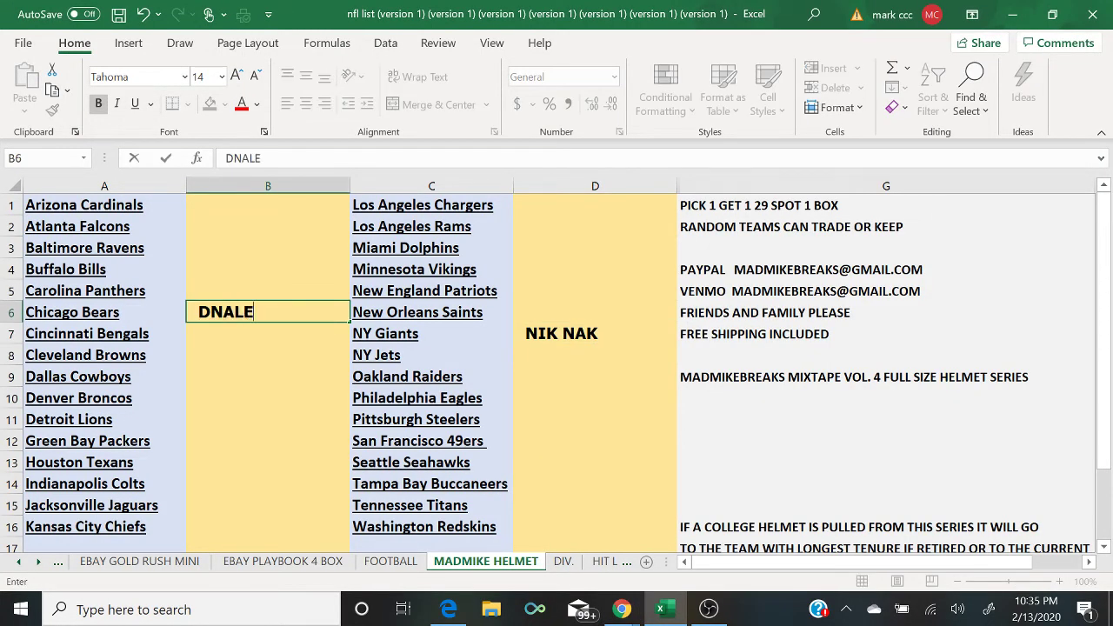
{"action": "key", "text": "Return"}
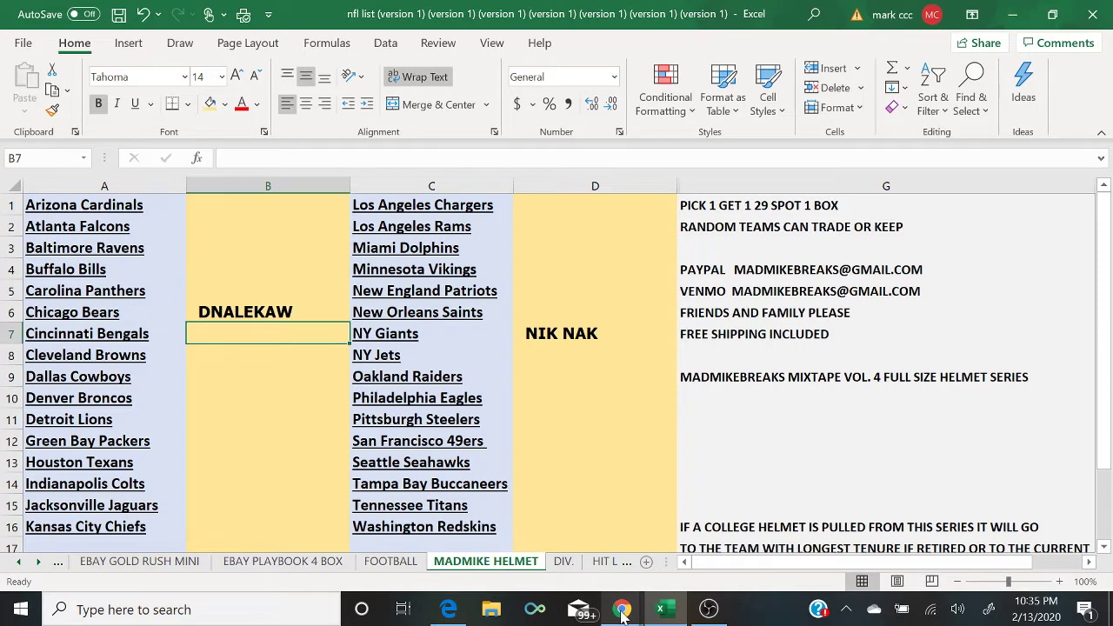
{"action": "mouse_move", "coordinate": [622, 608]}
{"action": "left_click", "coordinate": [712, 546]}
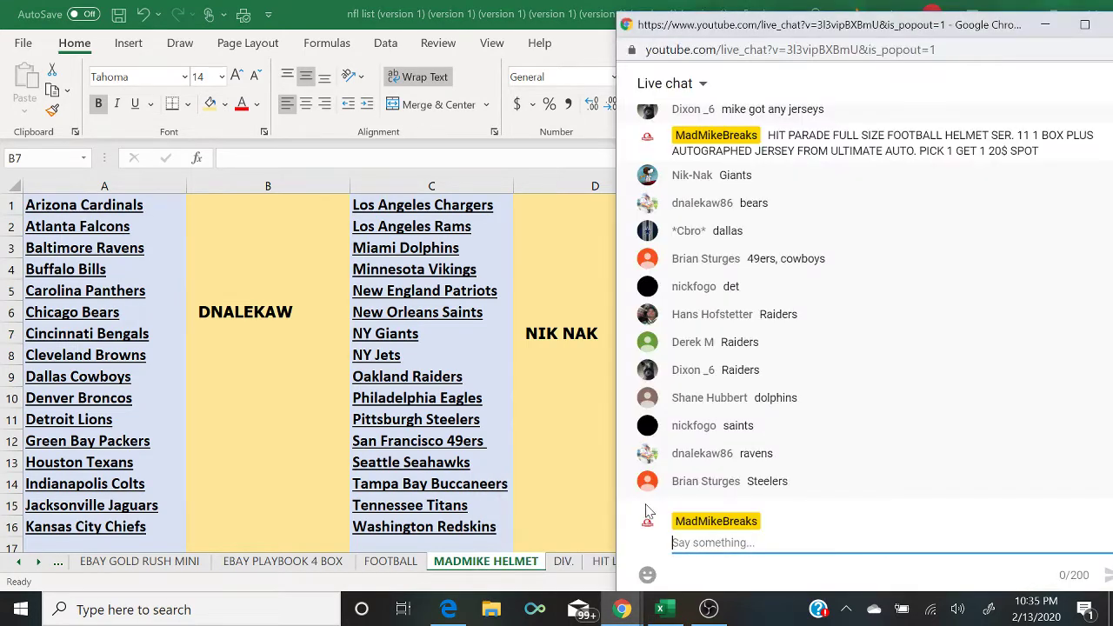
Step: Enter buyer names beside Dallas Cowboys (B9) and San Francisco 49ers (D12)
{"action": "left_click", "coordinate": [213, 377]}
{"action": "type", "text": "CBRO"}
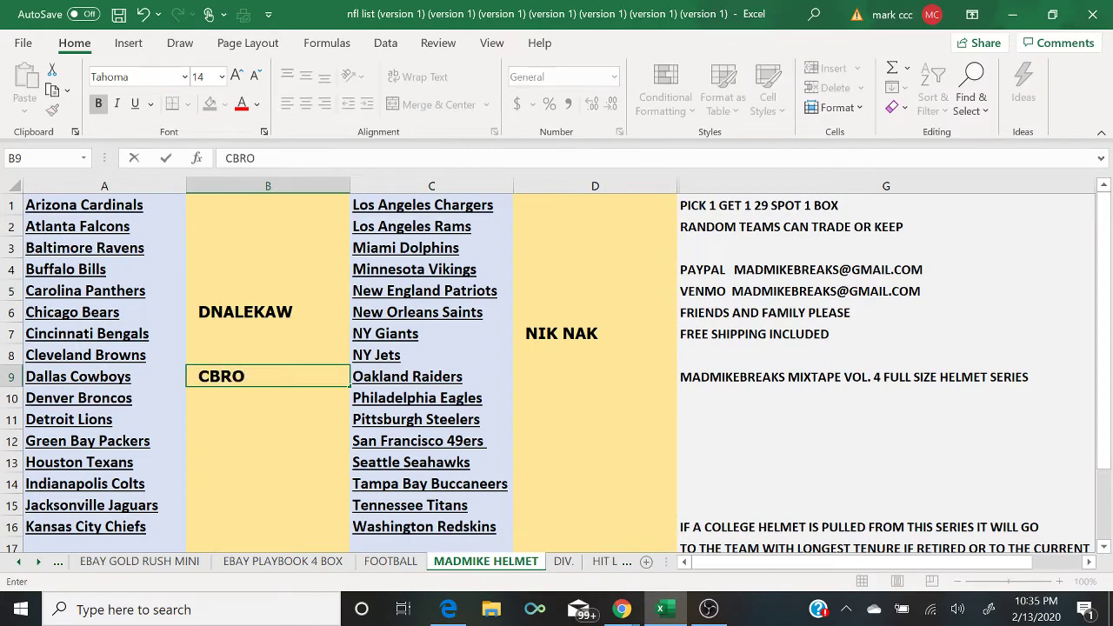
{"action": "left_click", "coordinate": [621, 608]}
{"action": "left_click", "coordinate": [693, 539]}
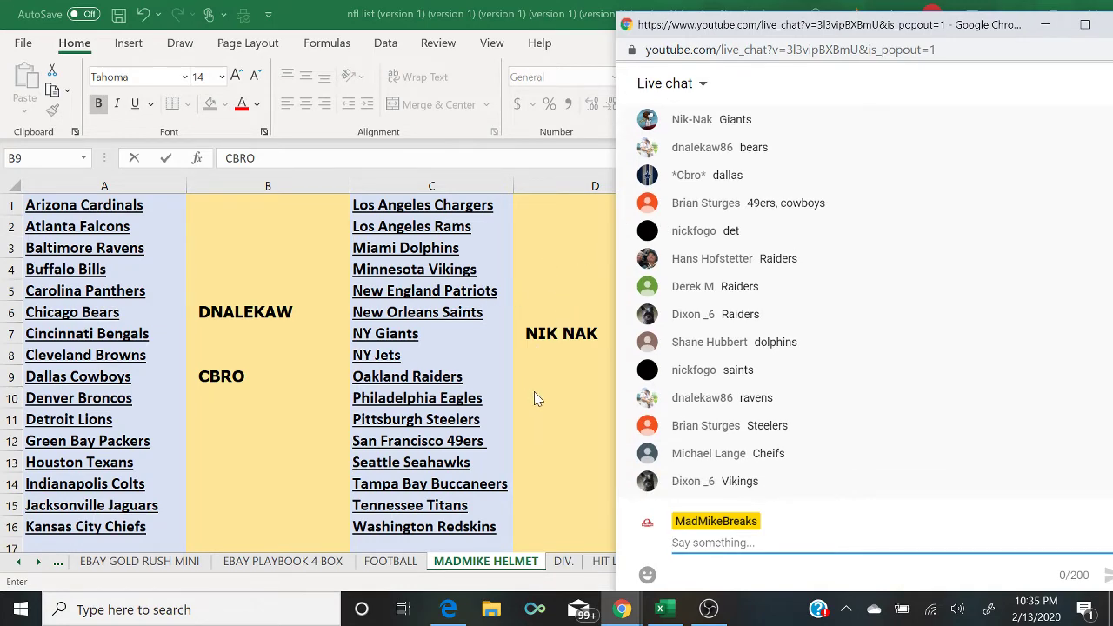
{"action": "left_click", "coordinate": [539, 441]}
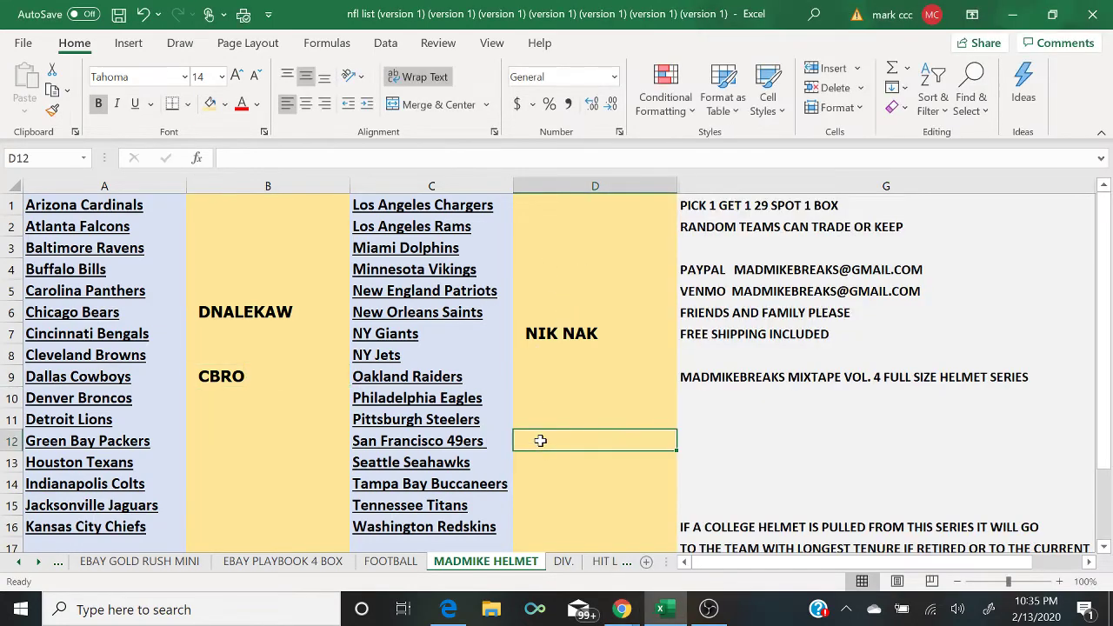
{"action": "type", "text": "BRIAN"}
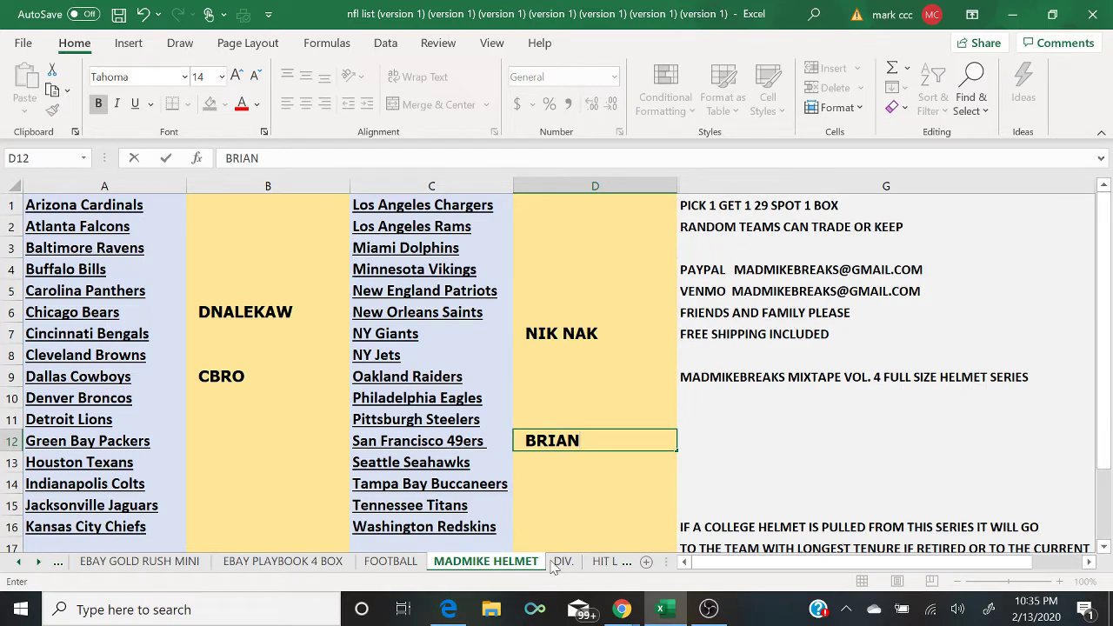
{"action": "mouse_move", "coordinate": [621, 609]}
{"action": "left_click", "coordinate": [727, 536]}
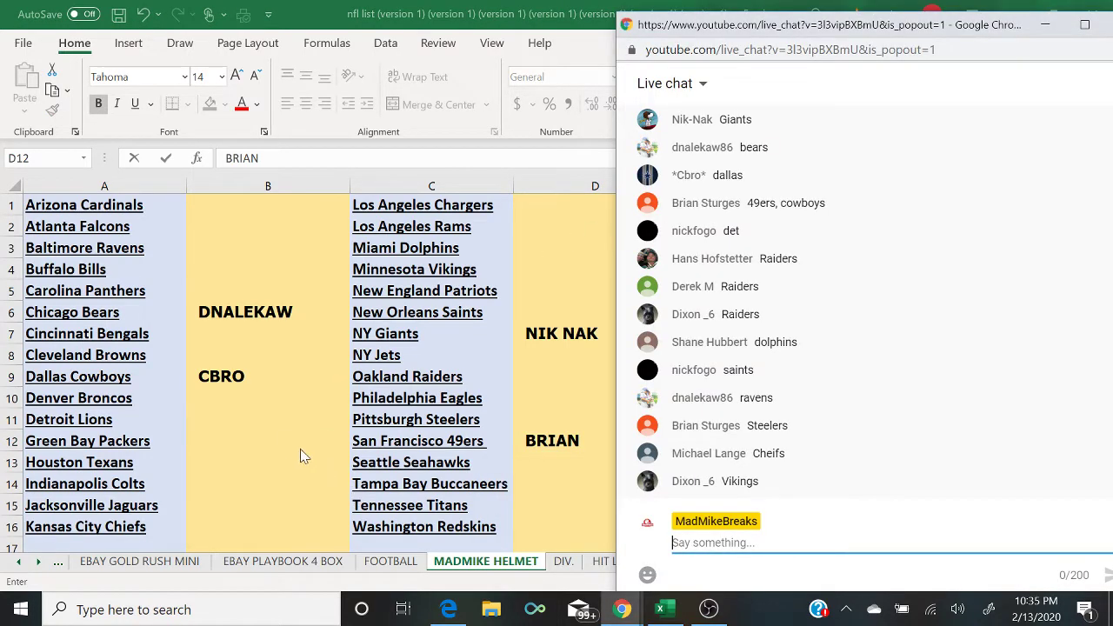
Step: Enter buyer names beside Detroit Lions (B11) and Oakland Raiders (D9)
{"action": "left_click", "coordinate": [221, 423]}
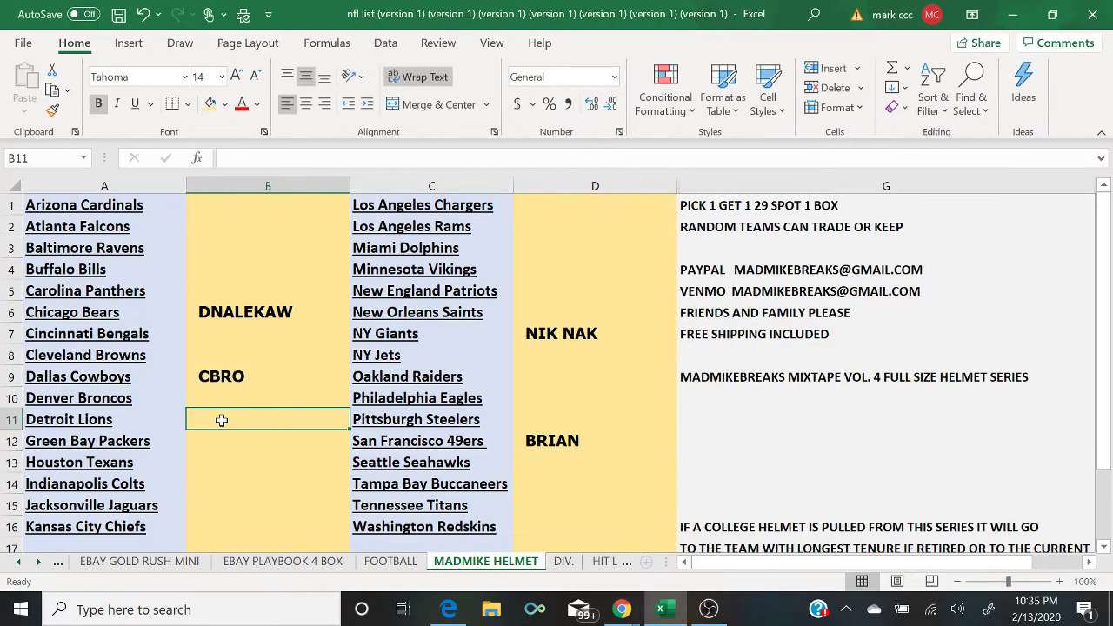
{"action": "type", "text": "NICK"}
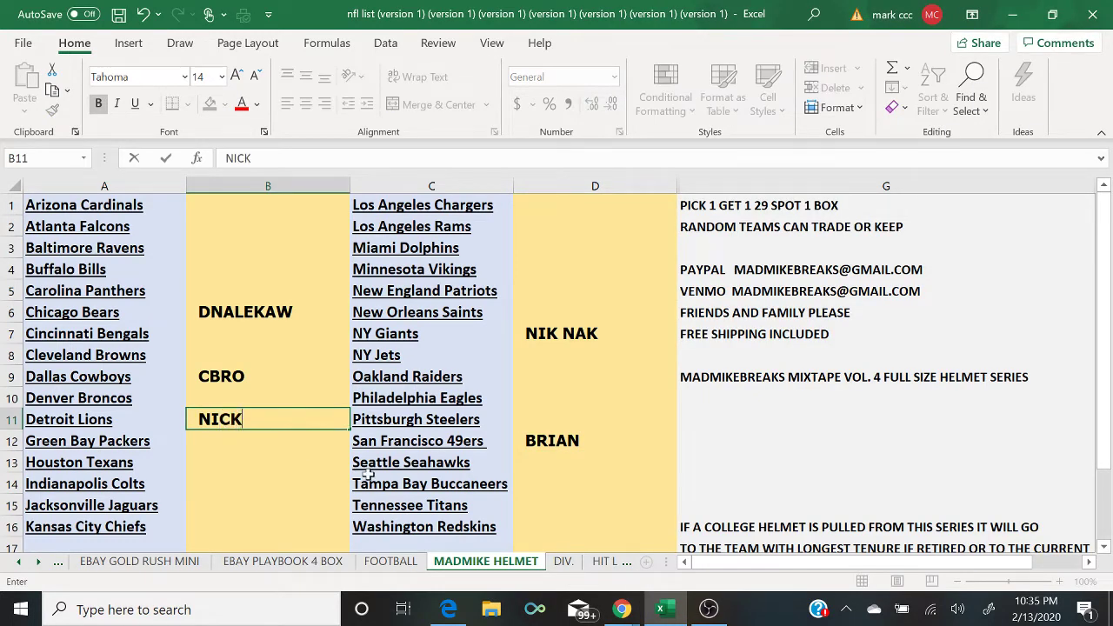
{"action": "left_click", "coordinate": [622, 608]}
{"action": "left_click", "coordinate": [713, 535]}
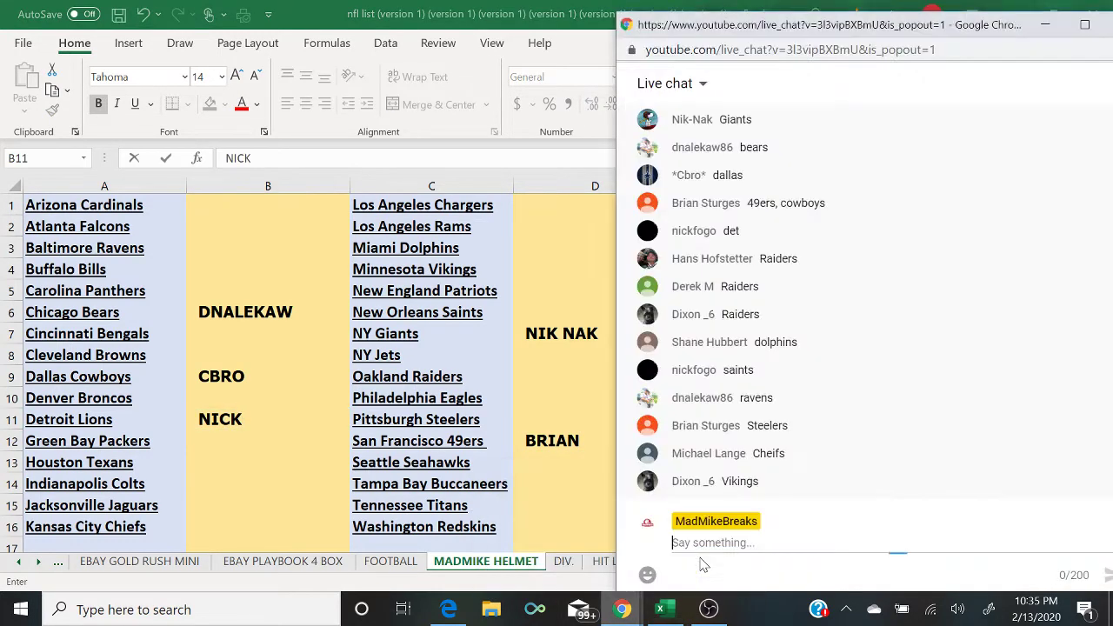
{"action": "left_click", "coordinate": [538, 384]}
{"action": "type", "text": "HANS"}
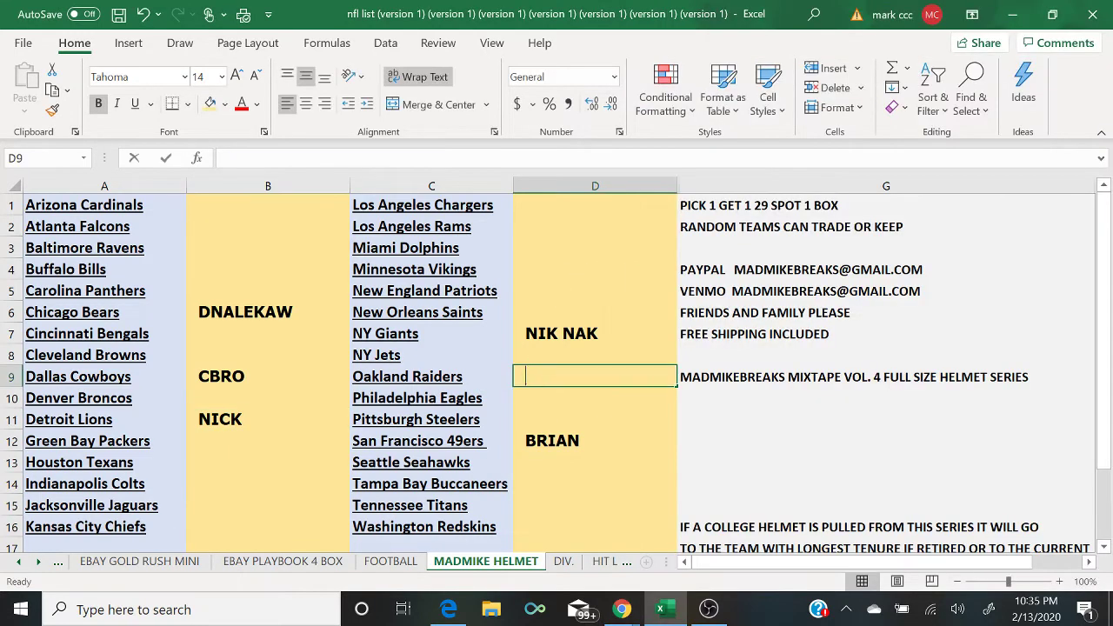
{"action": "left_click", "coordinate": [622, 609]}
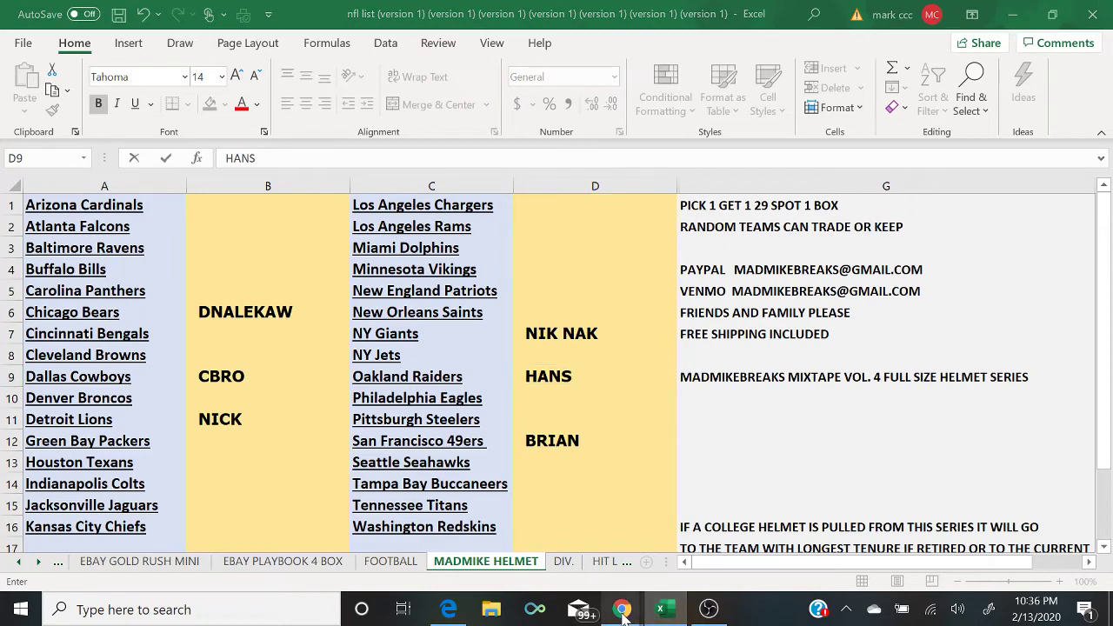
{"action": "left_click", "coordinate": [709, 539]}
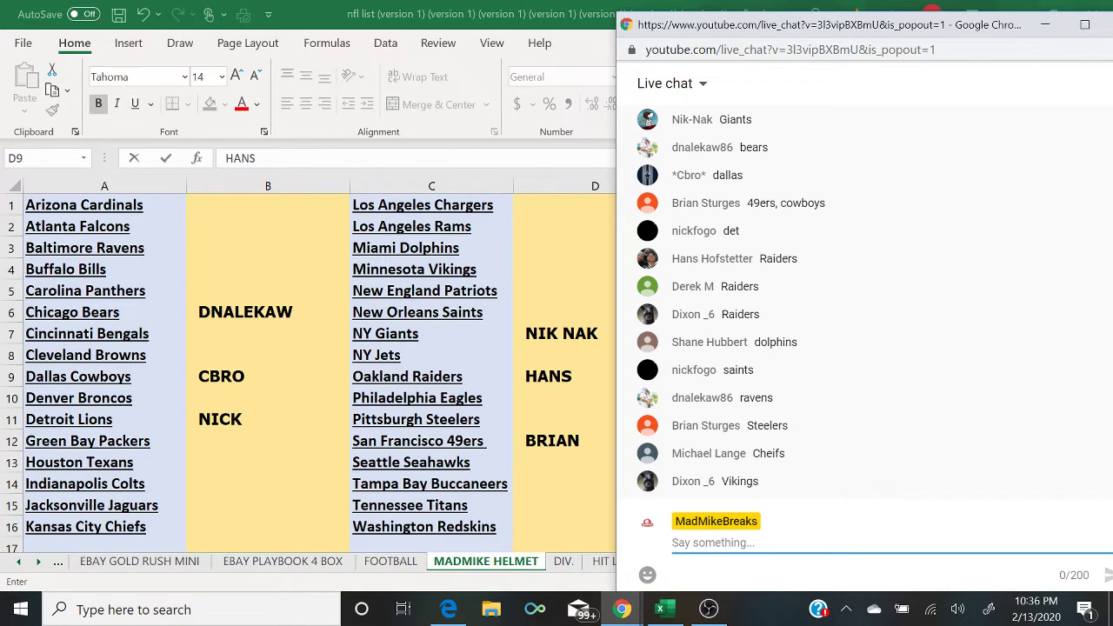
Step: Enter buyer names beside Miami Dolphins (D3) and New Orleans Saints (D6), returning to live chat
{"action": "left_click", "coordinate": [558, 249]}
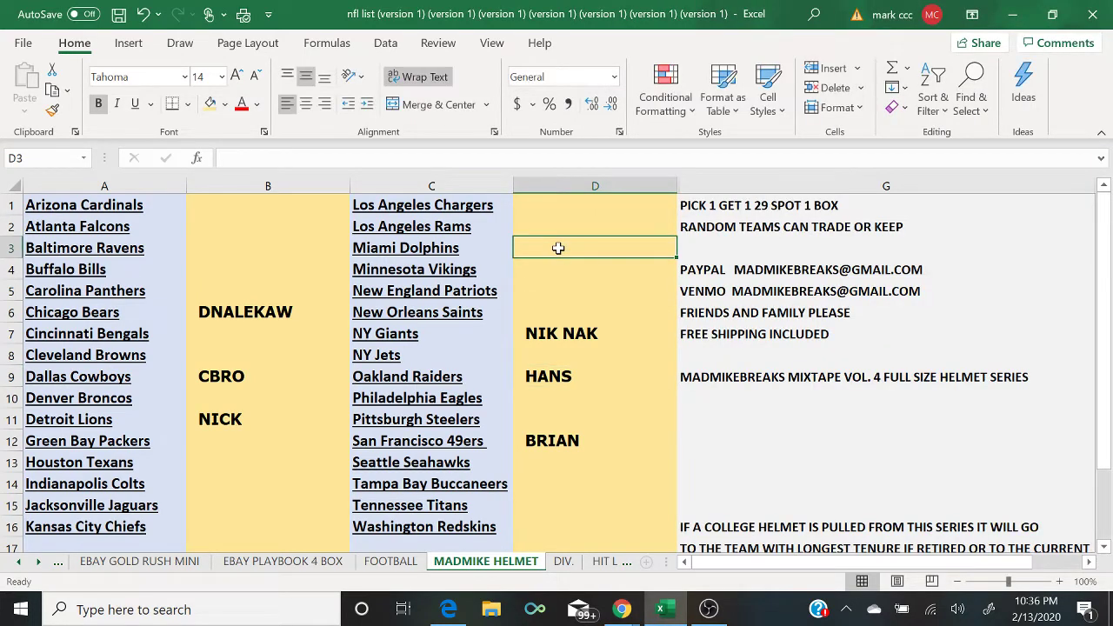
{"action": "type", "text": "SHANE"}
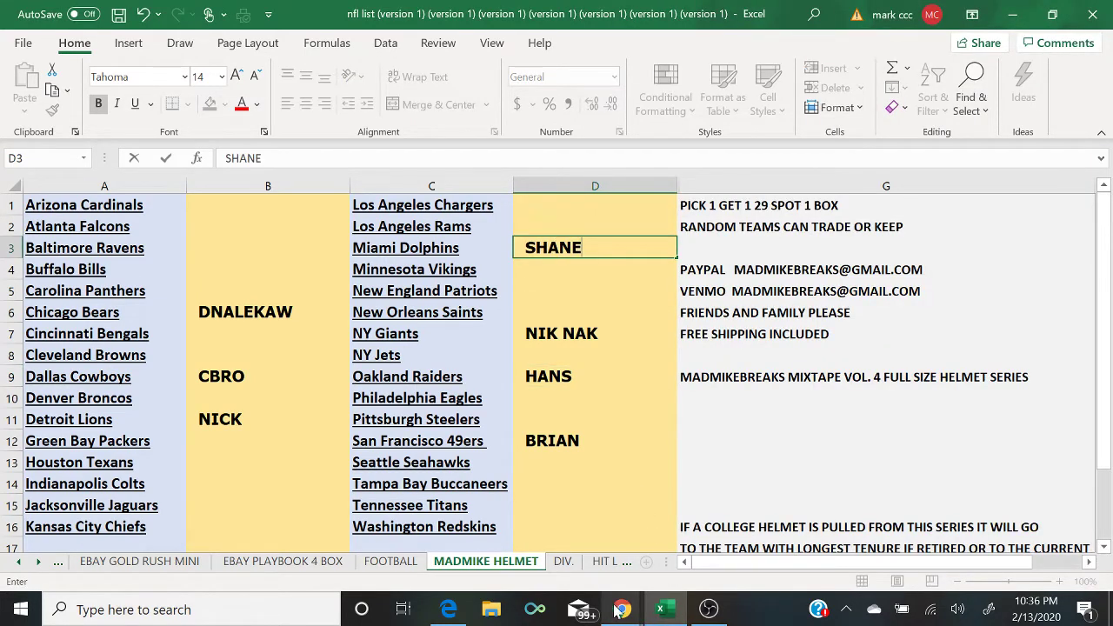
{"action": "mouse_move", "coordinate": [615, 611]}
{"action": "left_click", "coordinate": [701, 557]}
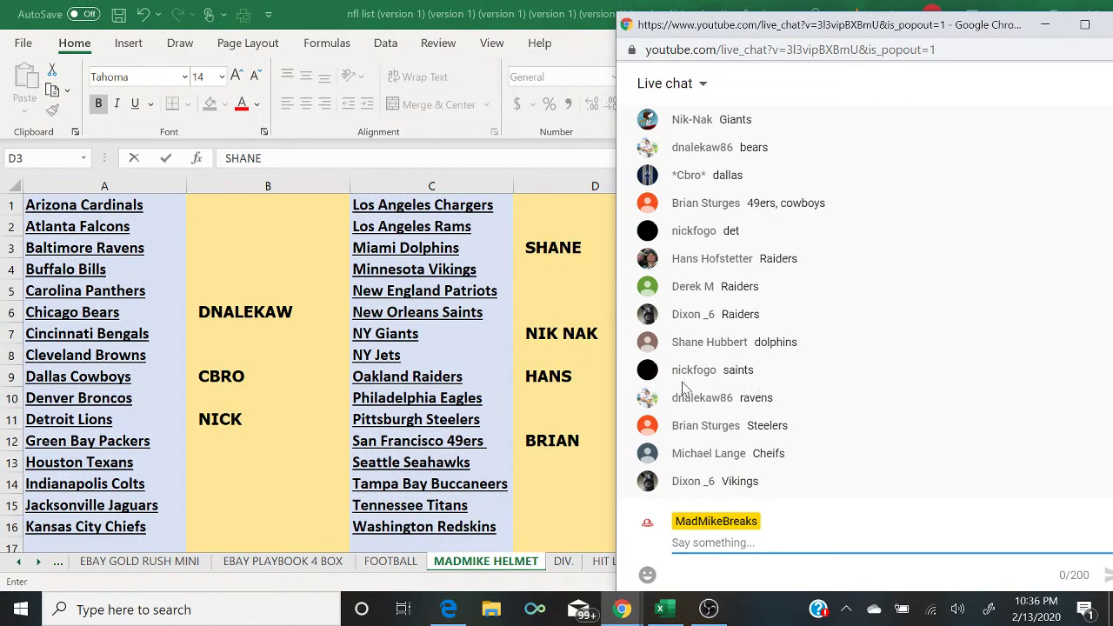
{"action": "left_click", "coordinate": [538, 315]}
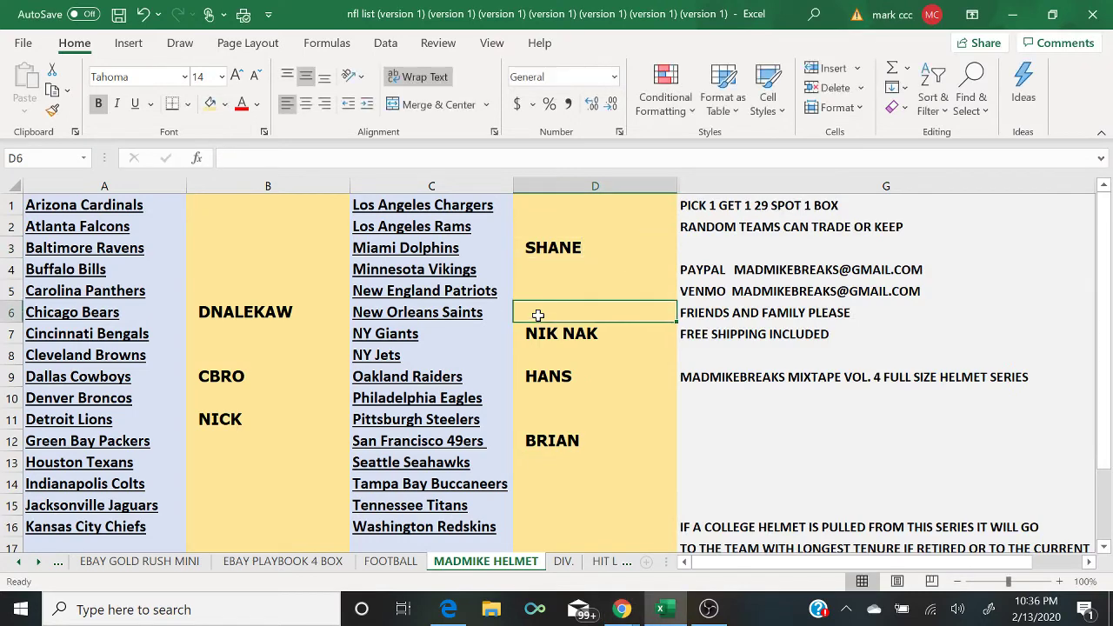
{"action": "type", "text": "NICK"}
{"action": "mouse_move", "coordinate": [628, 617]}
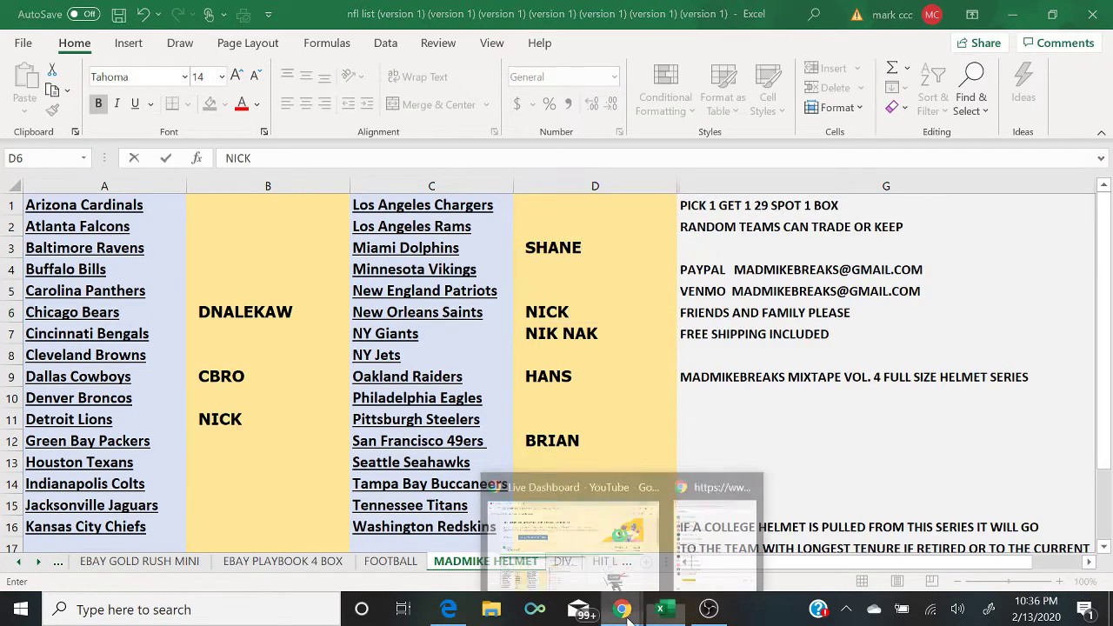
{"action": "left_click", "coordinate": [704, 549]}
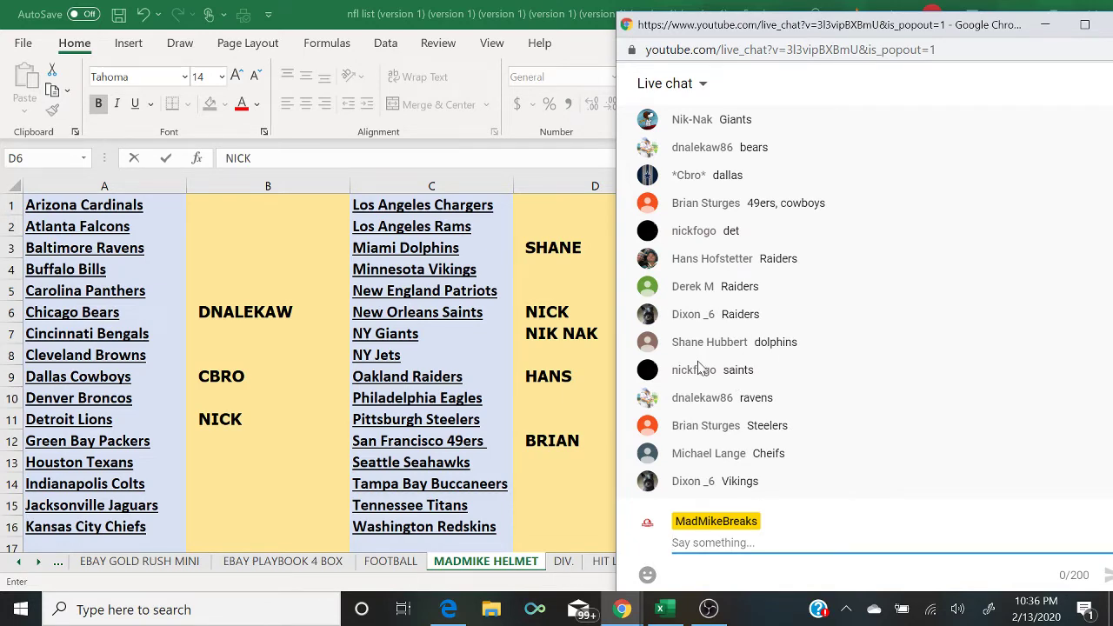
Step: Enter autocompleted buyer names beside Baltimore Ravens (B3) and Pittsburgh Steelers (D11)
{"action": "left_click", "coordinate": [229, 255]}
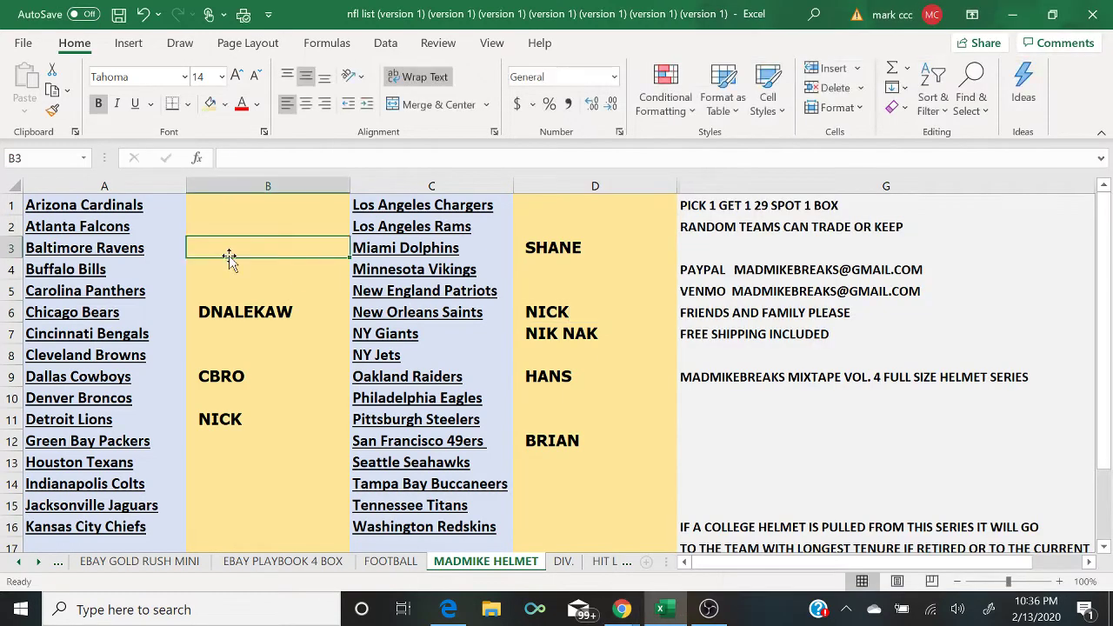
{"action": "type", "text": "DNALEKAW"}
{"action": "key", "text": "Return"}
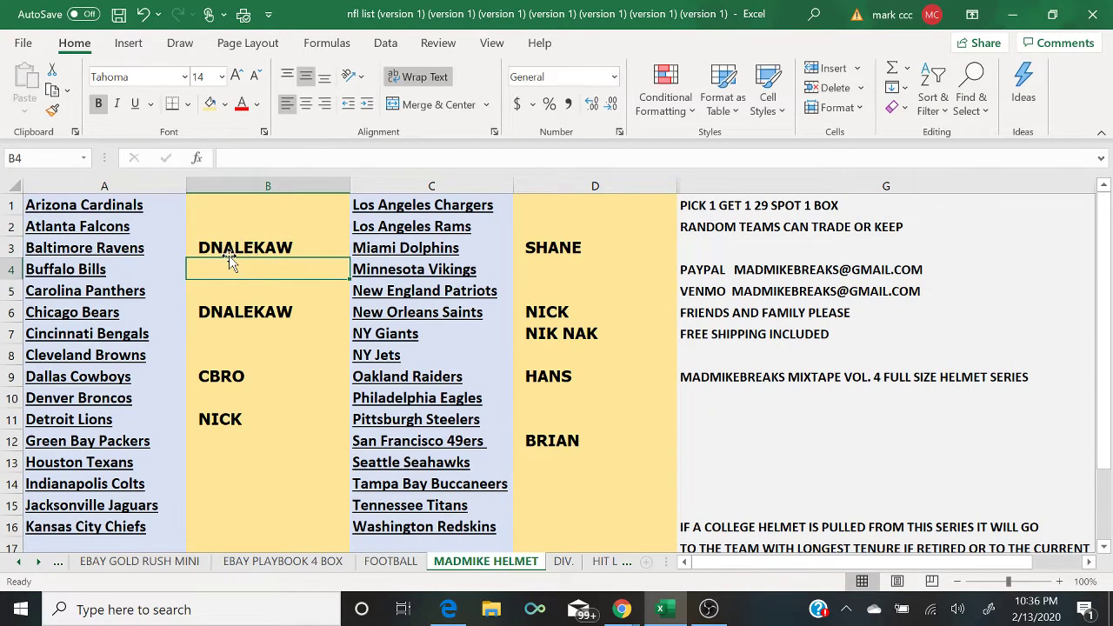
{"action": "mouse_move", "coordinate": [621, 608]}
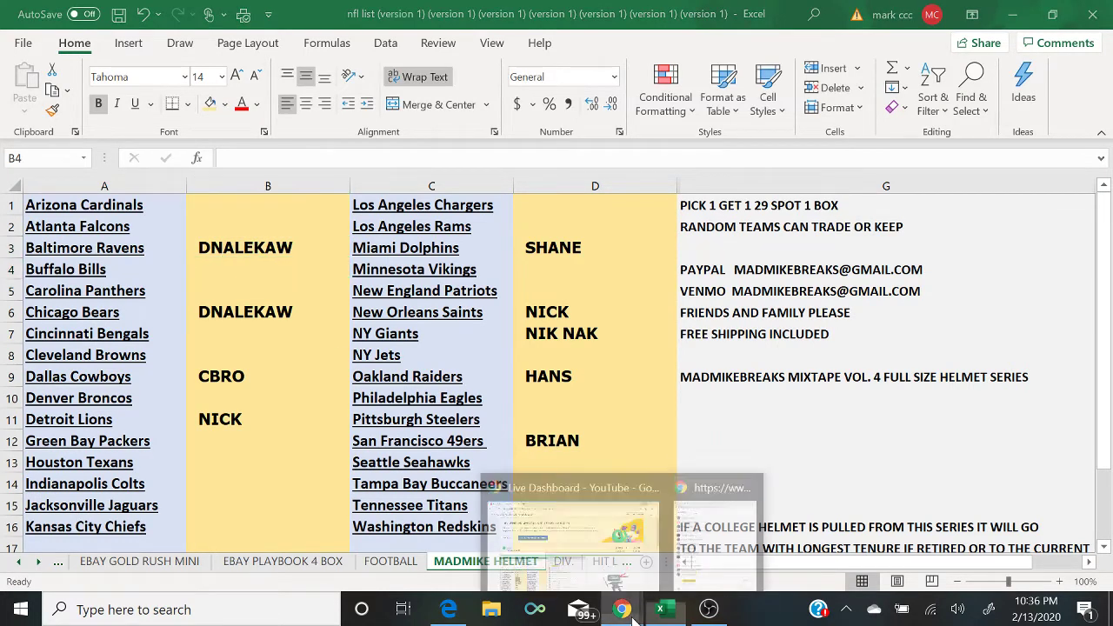
{"action": "left_click", "coordinate": [701, 565]}
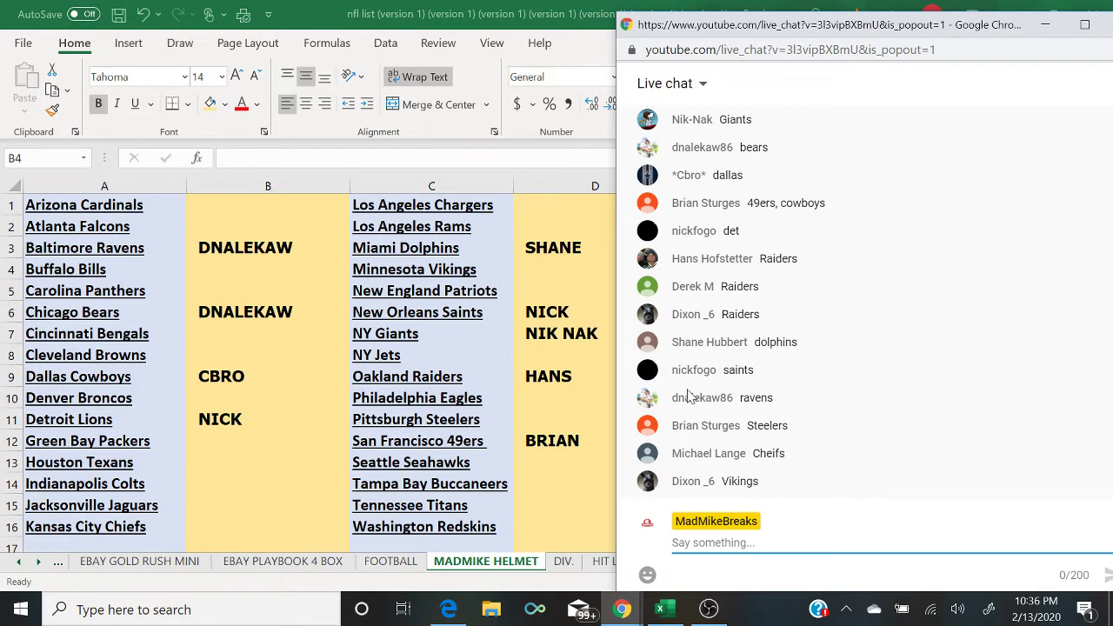
{"action": "left_click", "coordinate": [533, 426]}
{"action": "type", "text": "V"}
{"action": "key", "text": "BackSpace"}
{"action": "type", "text": "BRIAN"}
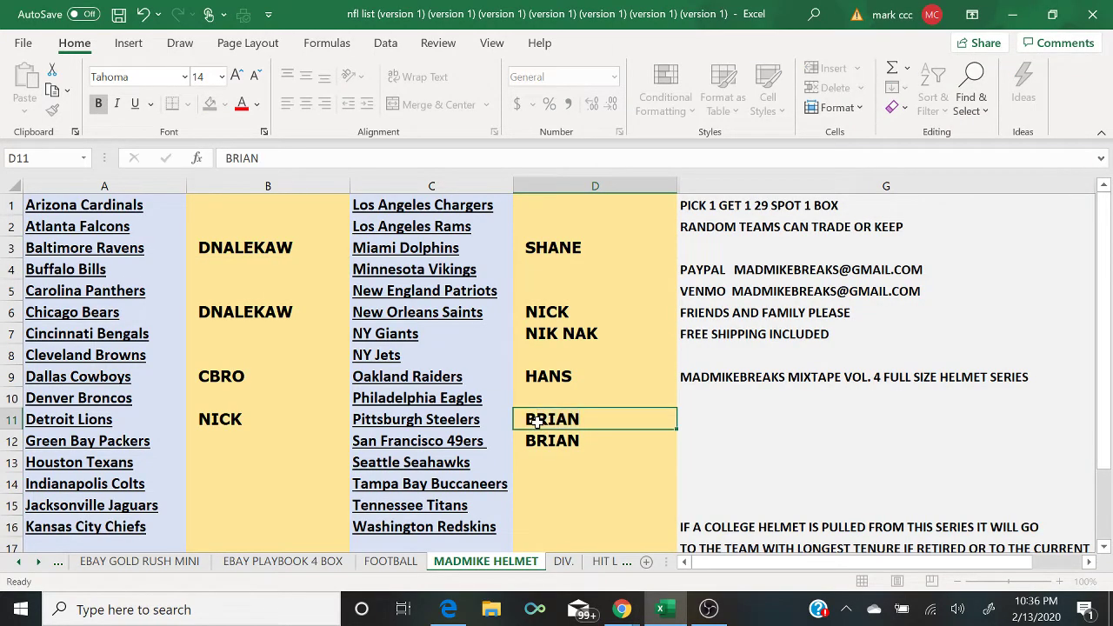
{"action": "key", "text": "Return"}
{"action": "mouse_move", "coordinate": [621, 612]}
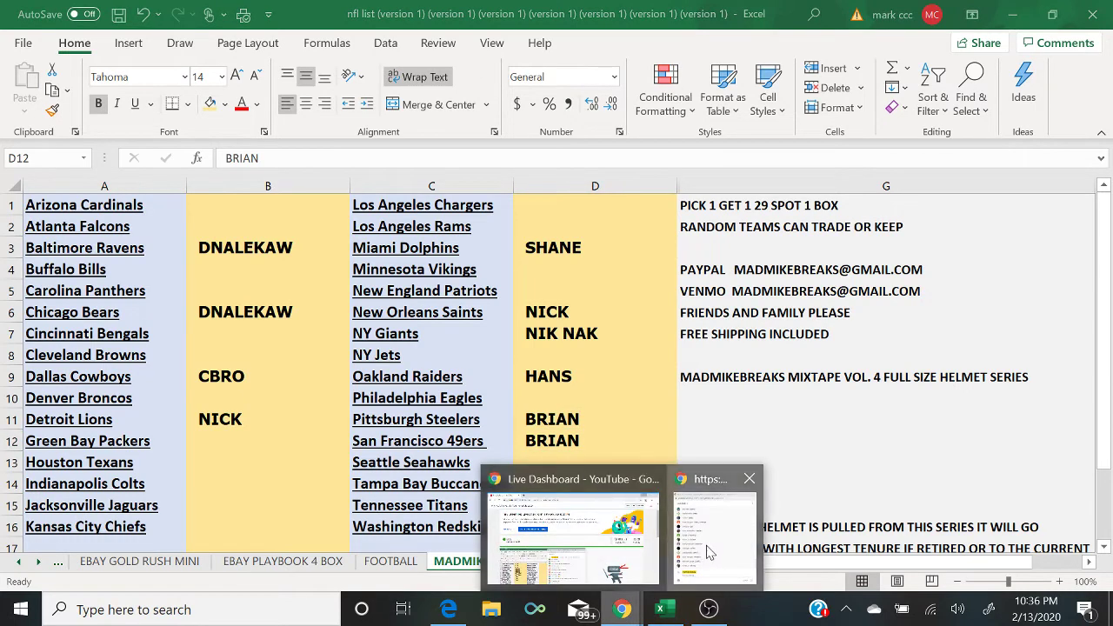
{"action": "left_click", "coordinate": [708, 566]}
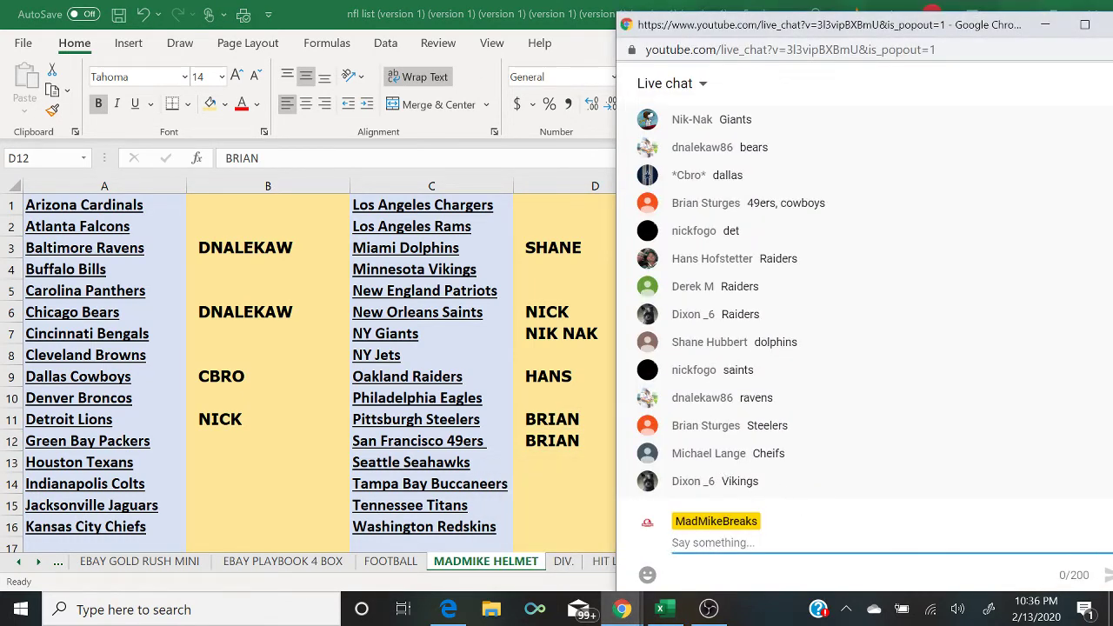
Step: Enter buyer names beside Kansas City Chiefs (B16) and Minnesota Vikings (D4)
{"action": "left_click", "coordinate": [211, 524]}
{"action": "type", "text": "M"}
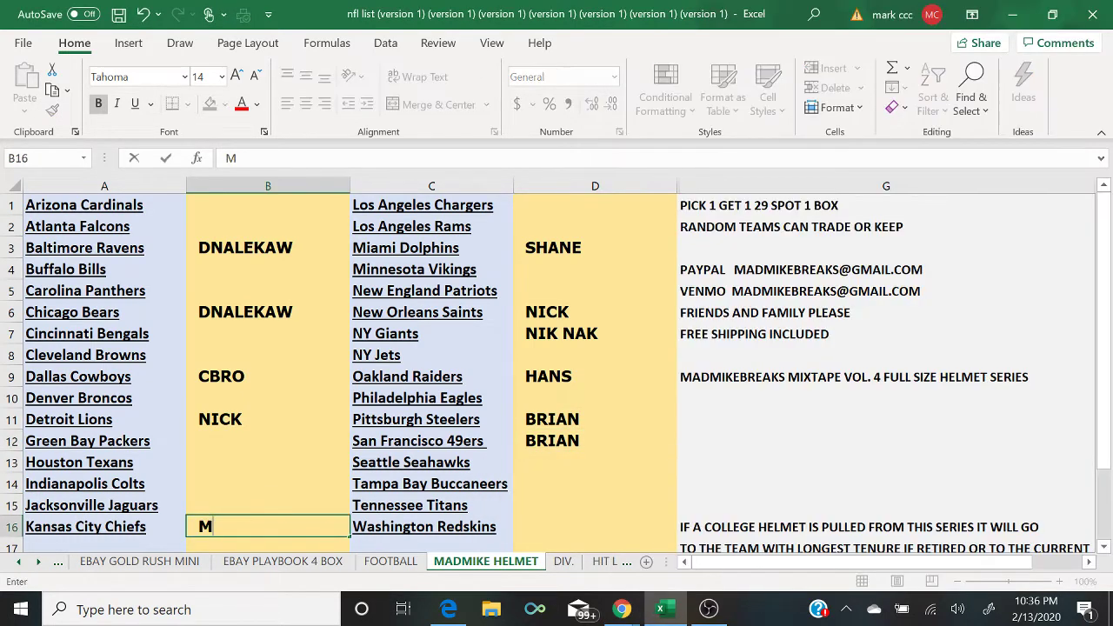
{"action": "type", "text": "ICHAEL"}
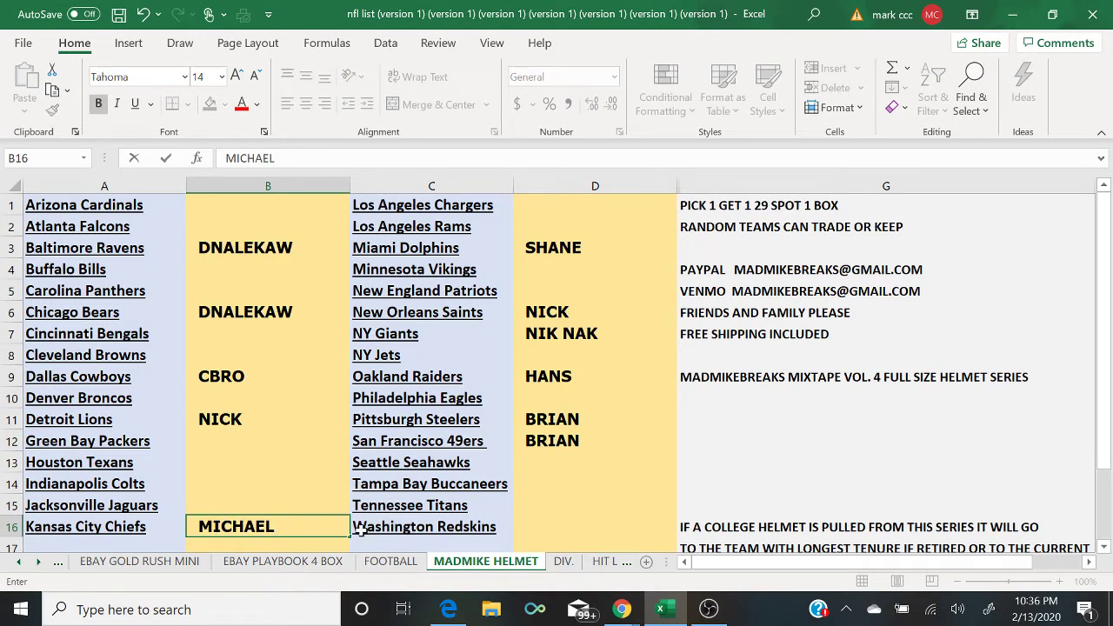
{"action": "left_click", "coordinate": [622, 609]}
{"action": "left_click", "coordinate": [708, 558]}
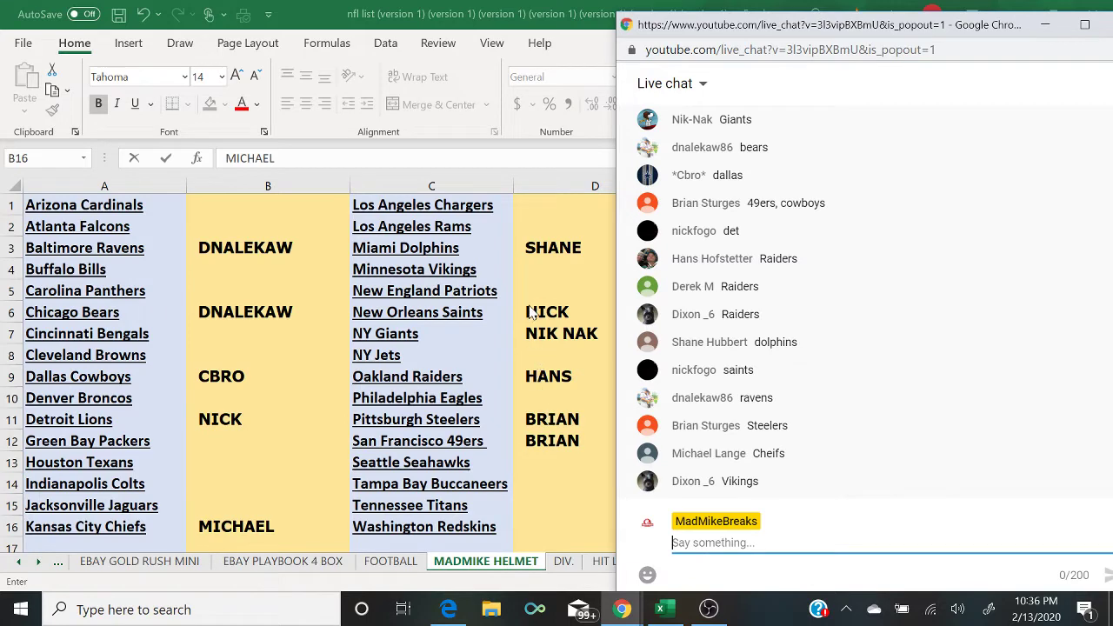
{"action": "left_click", "coordinate": [540, 269]}
{"action": "type", "text": "DIXON"}
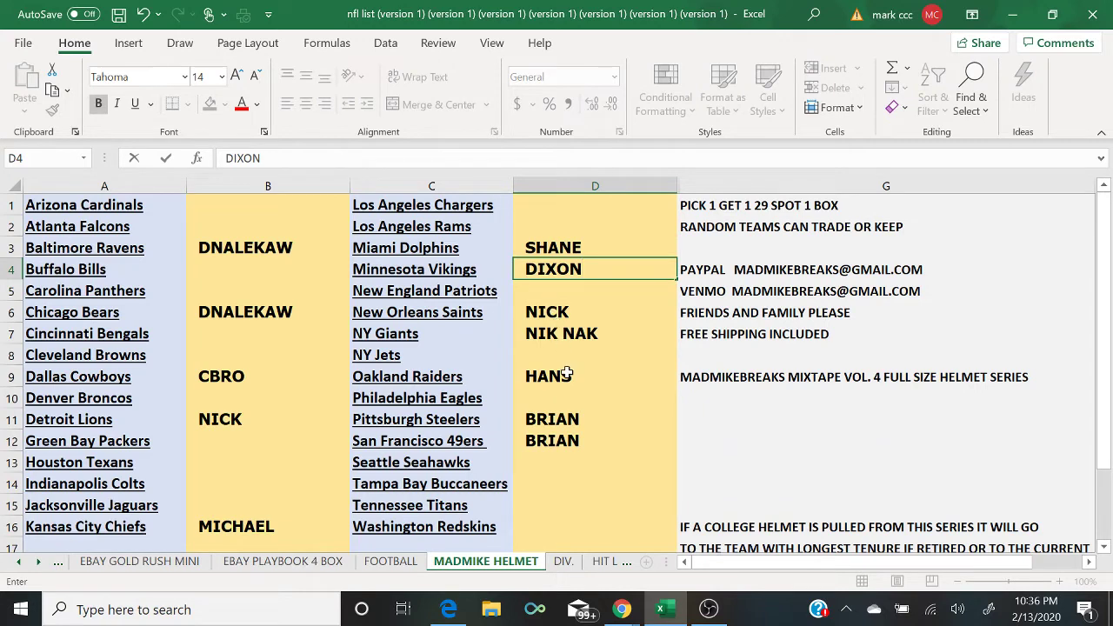
{"action": "mouse_move", "coordinate": [635, 607]}
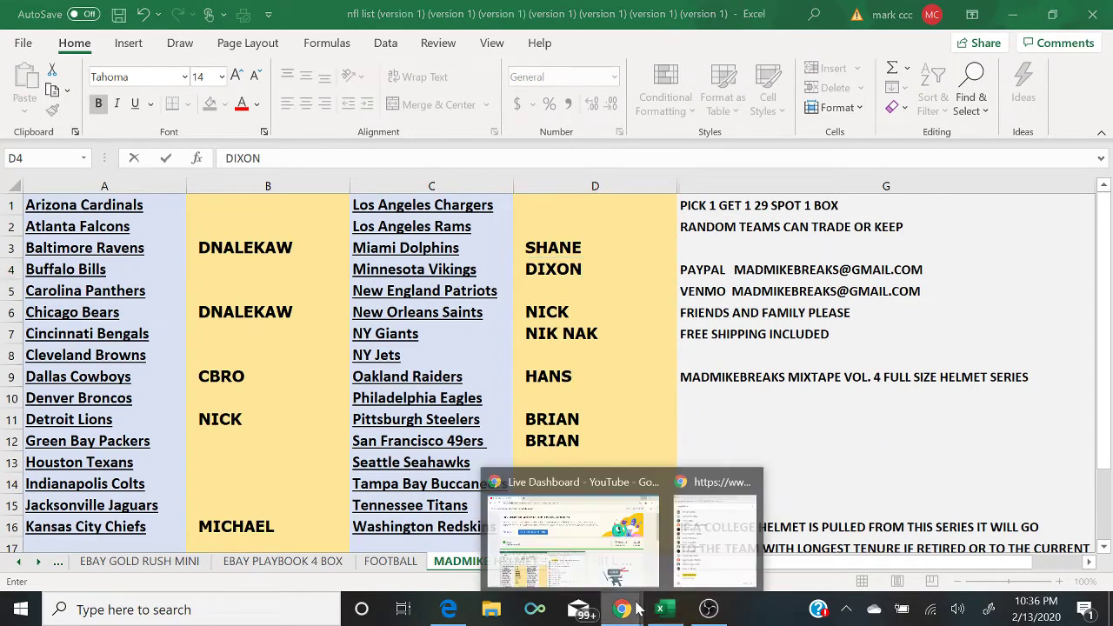
{"action": "left_click", "coordinate": [703, 569]}
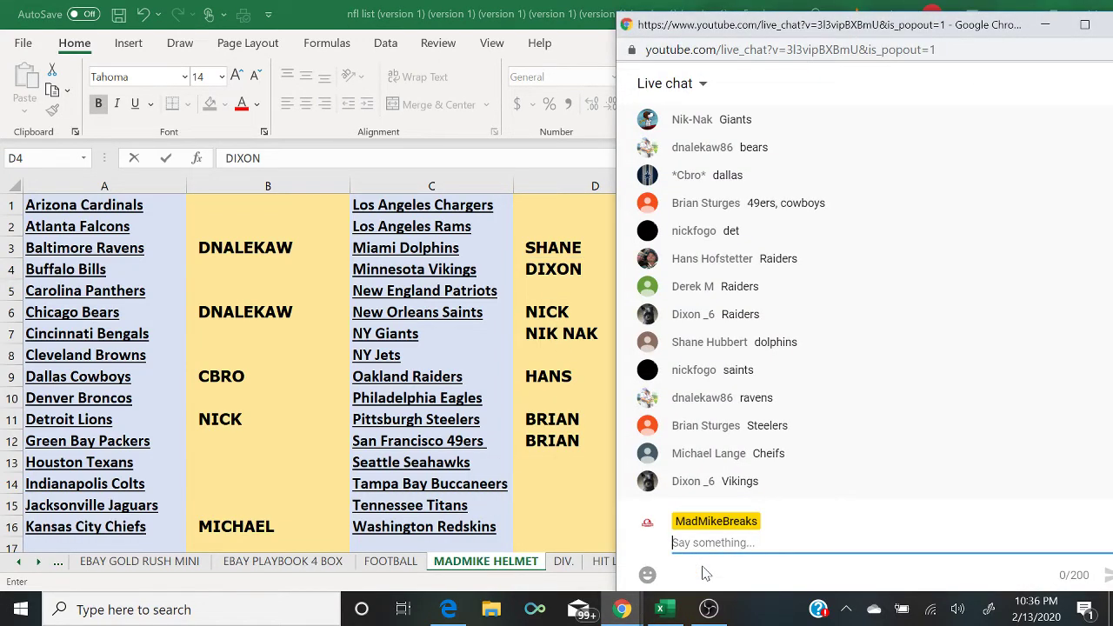
Step: Send the message '4 TO CLOSE' in the live chat
{"action": "type", "text": "4 TO CLOSE"}
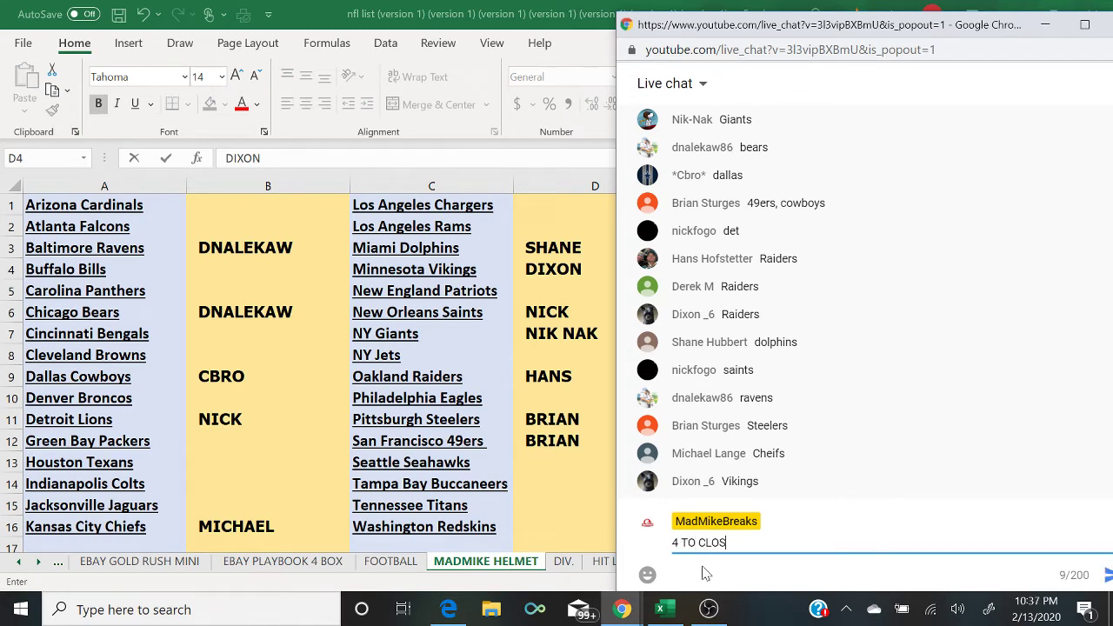
{"action": "key", "text": "Return"}
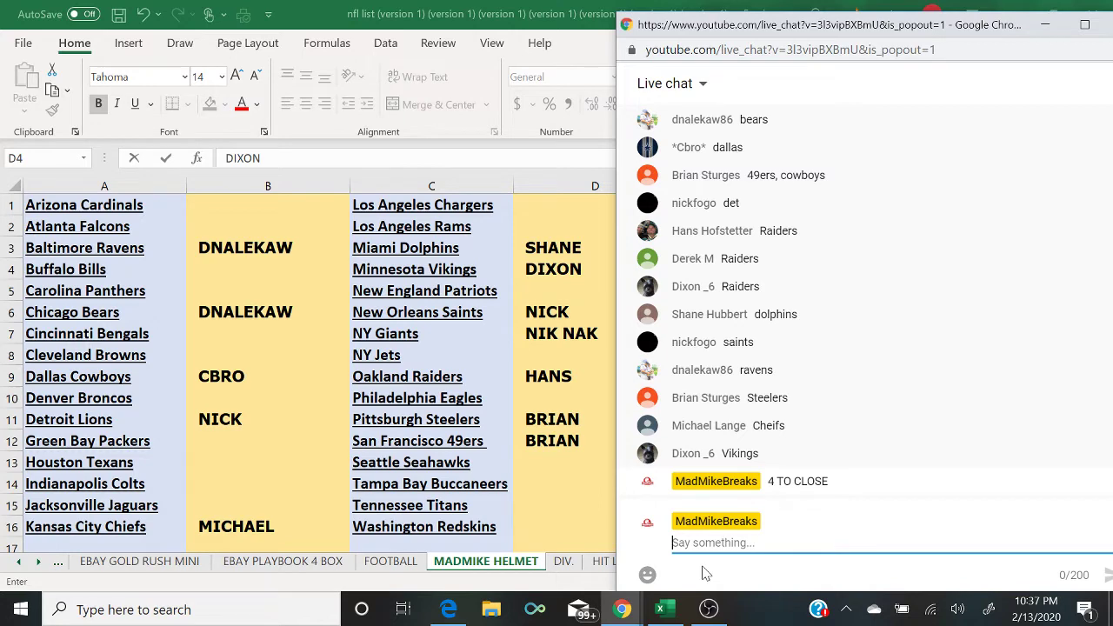
Step: On the GOLD RUSH BAT sheet, fill cells B9, B10 and B11 light green
{"action": "left_click", "coordinate": [62, 570]}
{"action": "left_click", "coordinate": [62, 569]}
{"action": "left_click", "coordinate": [63, 570]}
{"action": "left_click", "coordinate": [62, 569]}
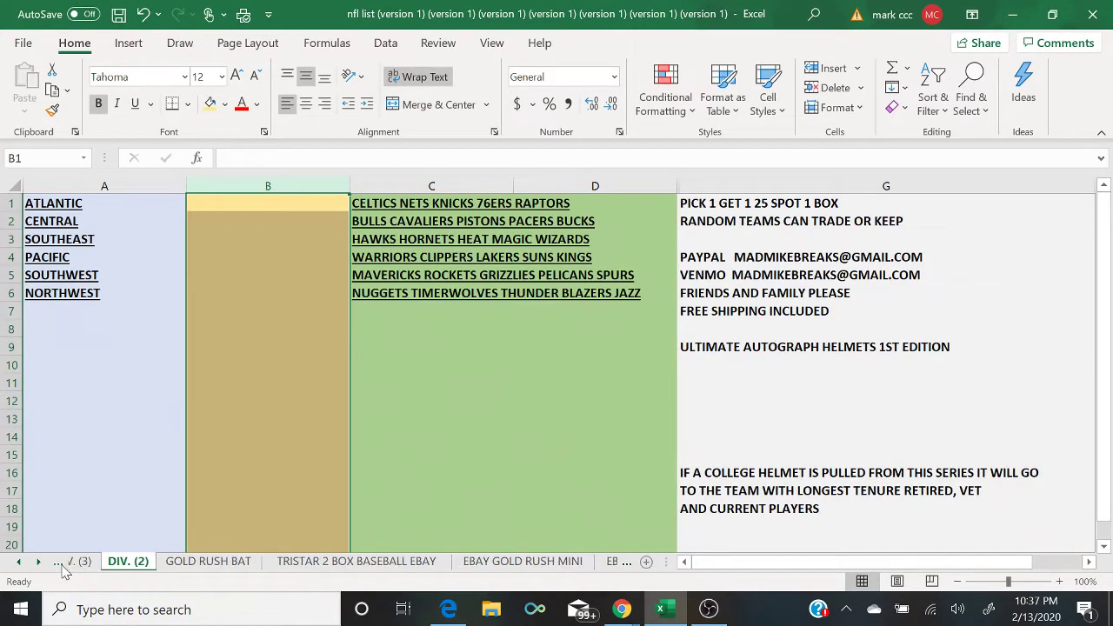
{"action": "left_click", "coordinate": [62, 570]}
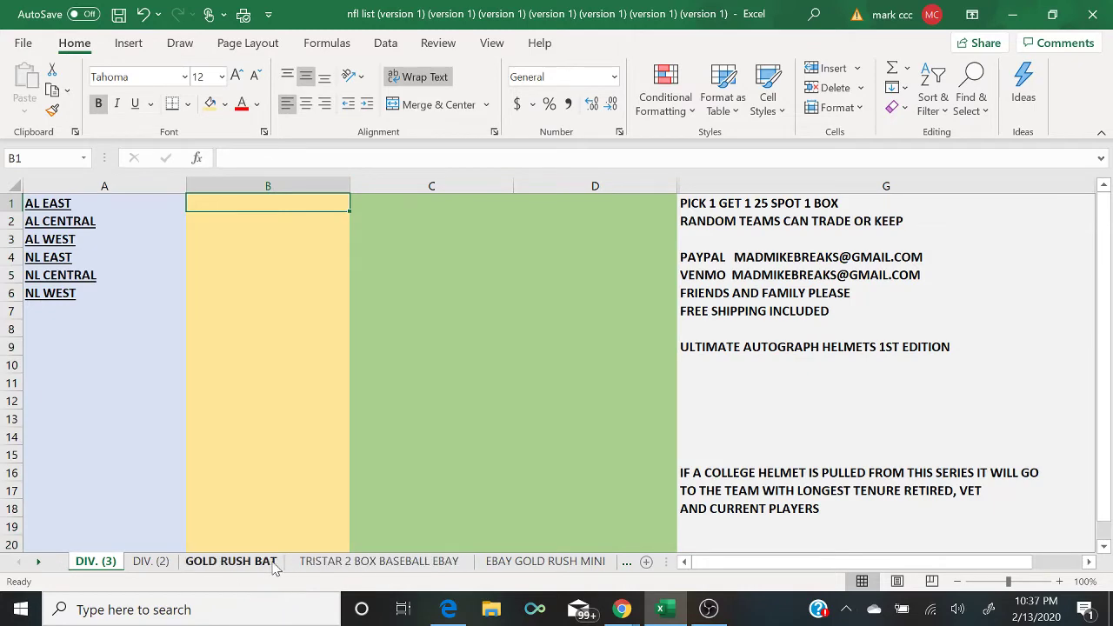
{"action": "left_click", "coordinate": [270, 564]}
{"action": "left_click", "coordinate": [234, 376]}
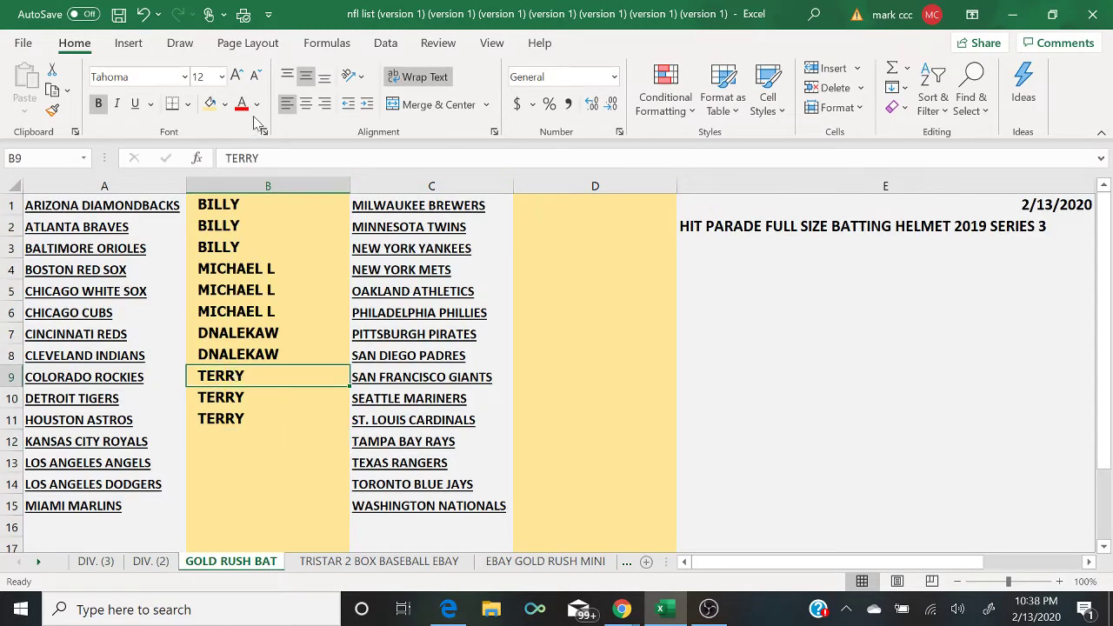
{"action": "left_click", "coordinate": [226, 104]}
{"action": "left_click", "coordinate": [324, 173]}
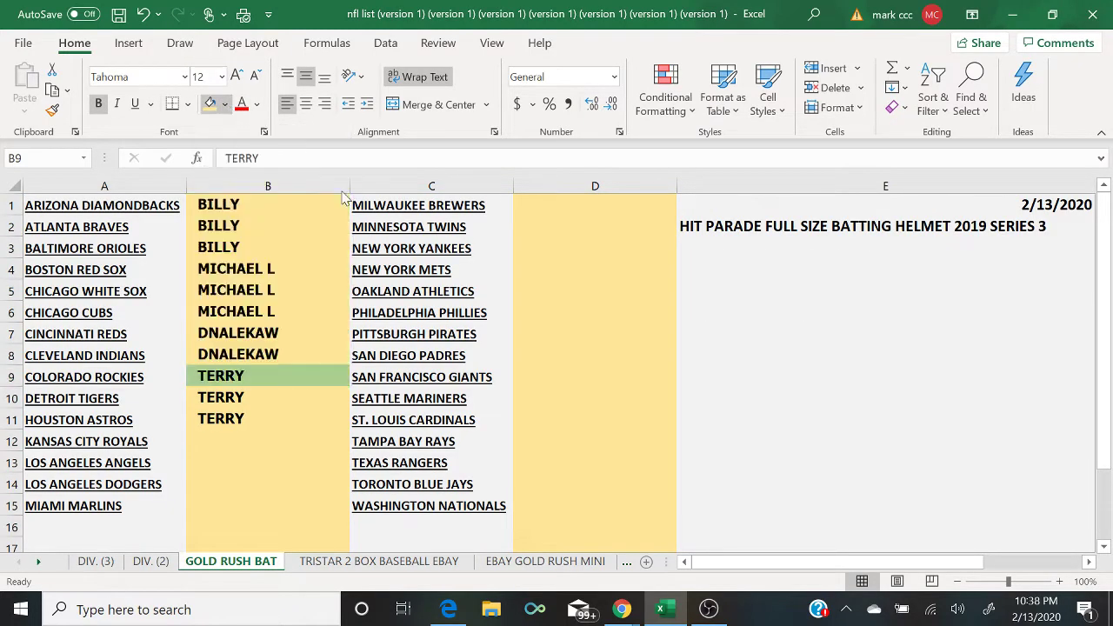
{"action": "key", "text": "Down"}
{"action": "left_click", "coordinate": [210, 104]}
{"action": "key", "text": "Down"}
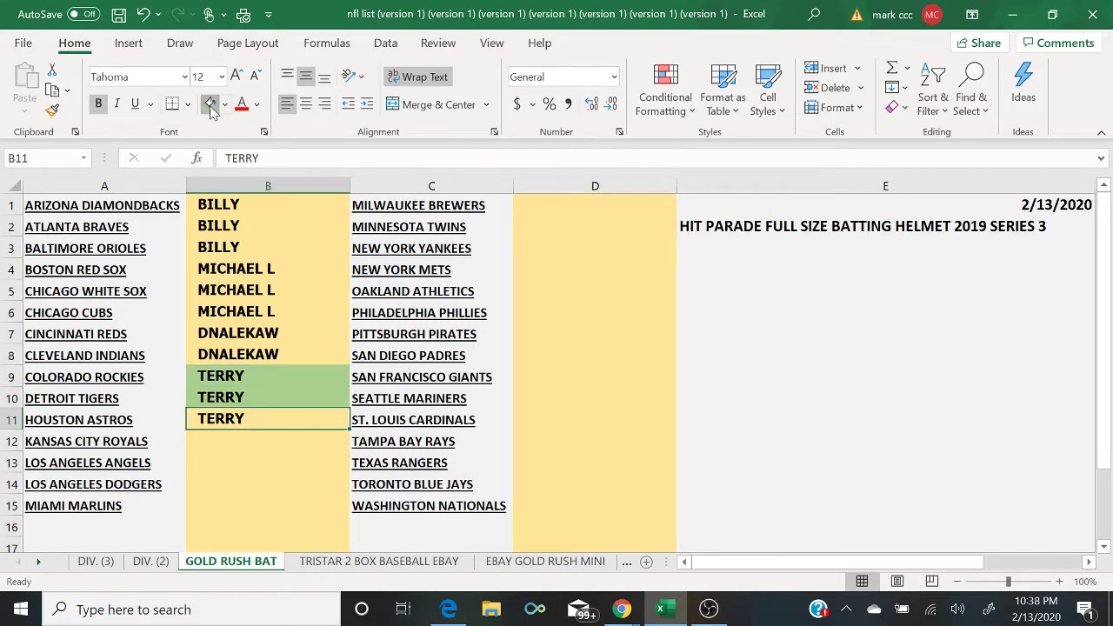
{"action": "left_click", "coordinate": [210, 104]}
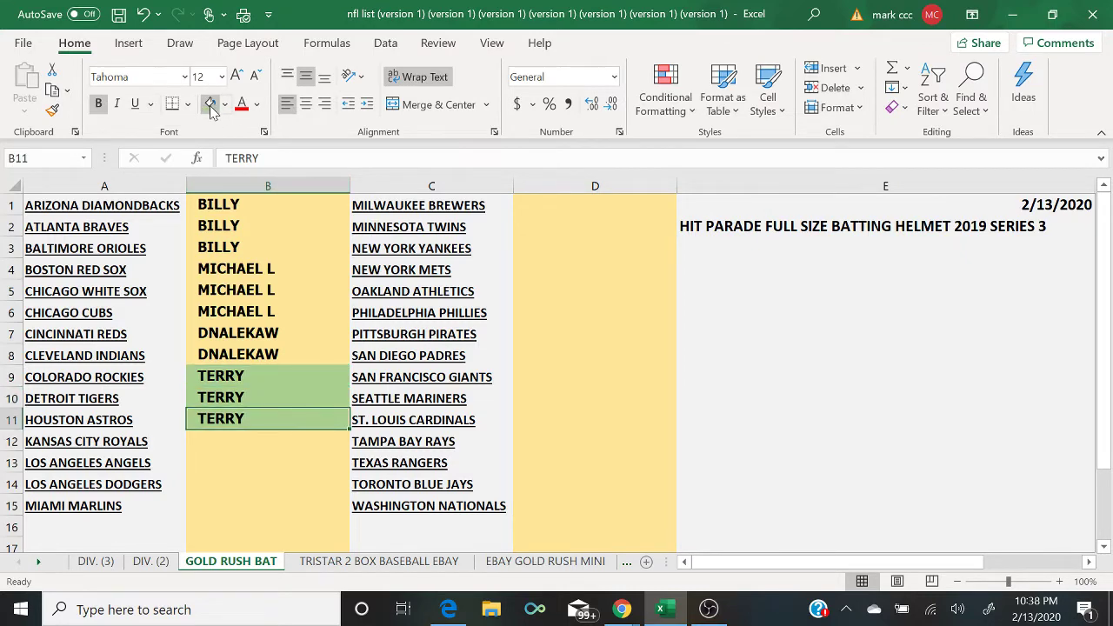
Step: Go back through the sheet tabs to the MADMIKE HELMET sheet
{"action": "left_click", "coordinate": [627, 567]}
{"action": "left_click", "coordinate": [627, 567]}
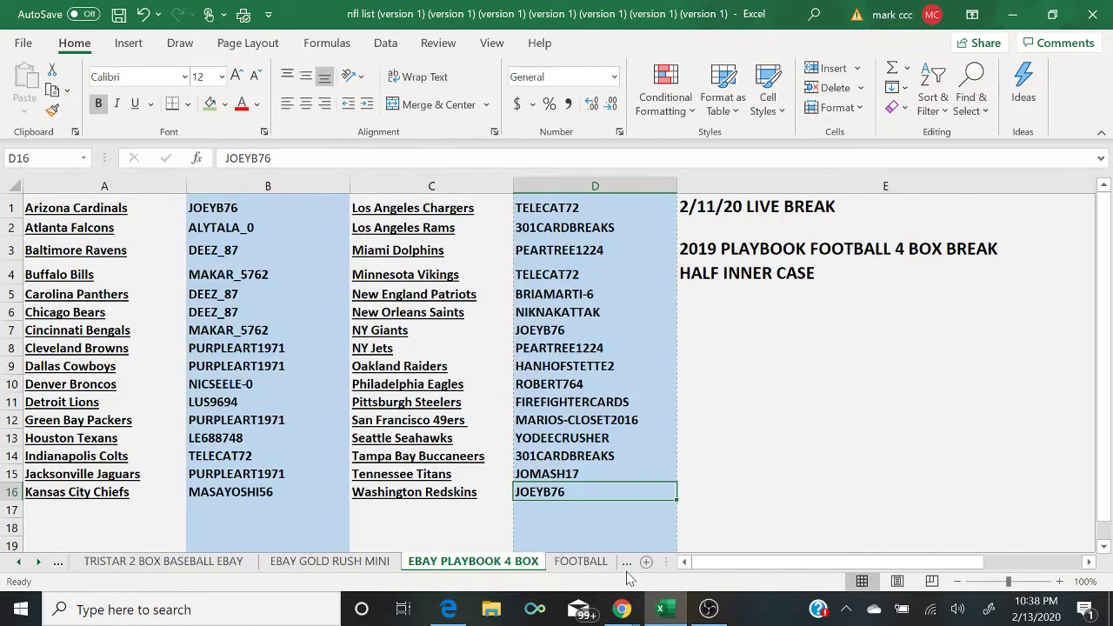
{"action": "left_click", "coordinate": [576, 562]}
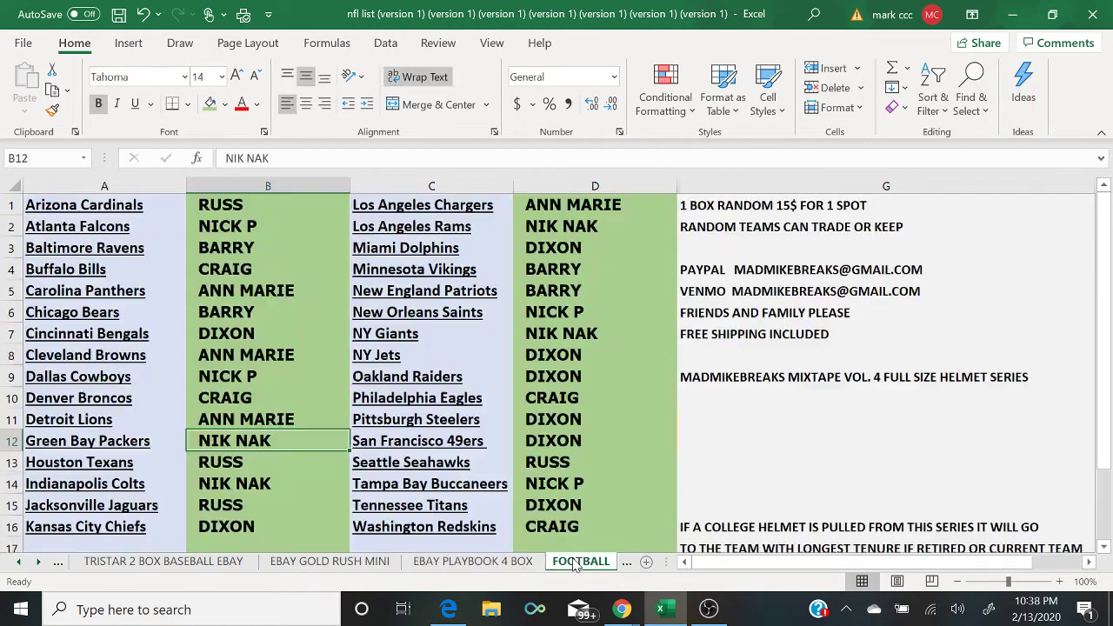
{"action": "left_click", "coordinate": [625, 565]}
Step: Enter the buyer's name beside Denver Broncos in B10
{"action": "mouse_move", "coordinate": [622, 608]}
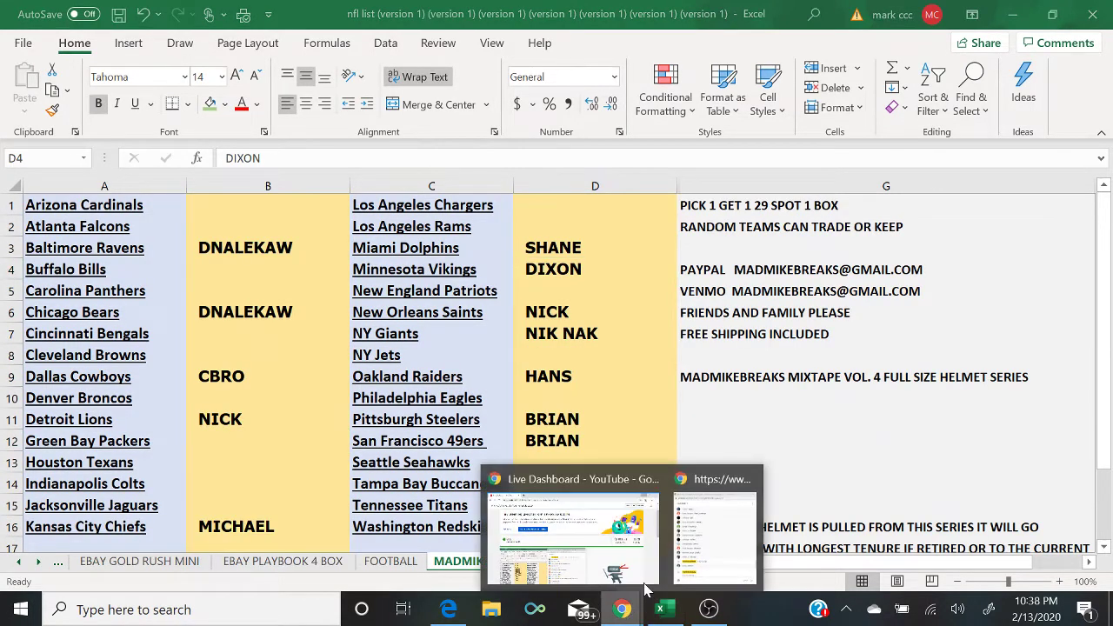
{"action": "left_click", "coordinate": [714, 543]}
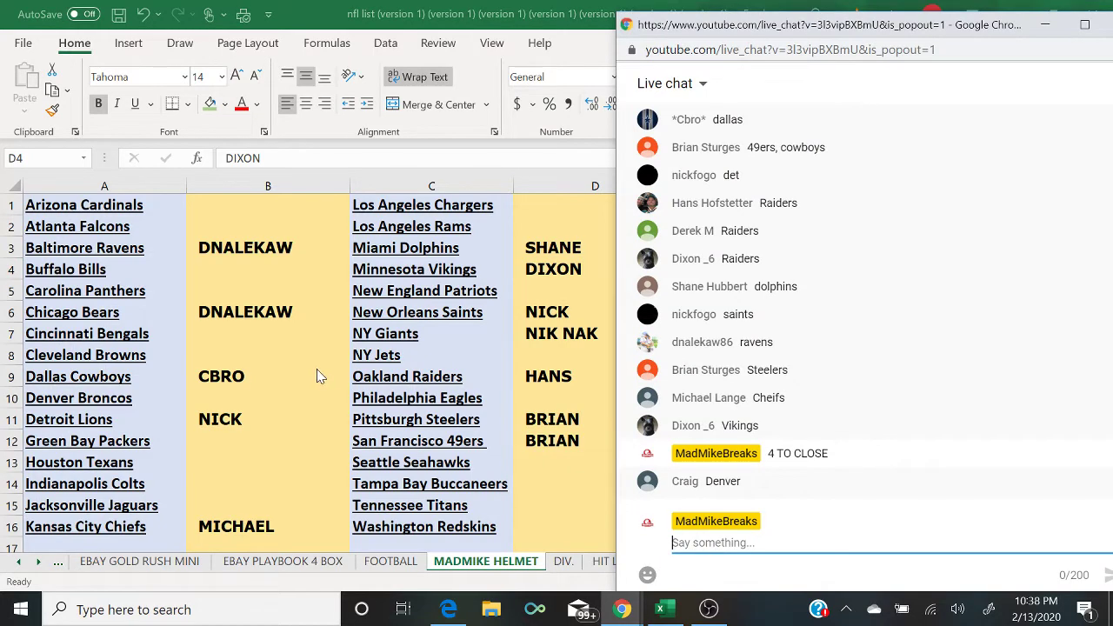
{"action": "left_click", "coordinate": [236, 400]}
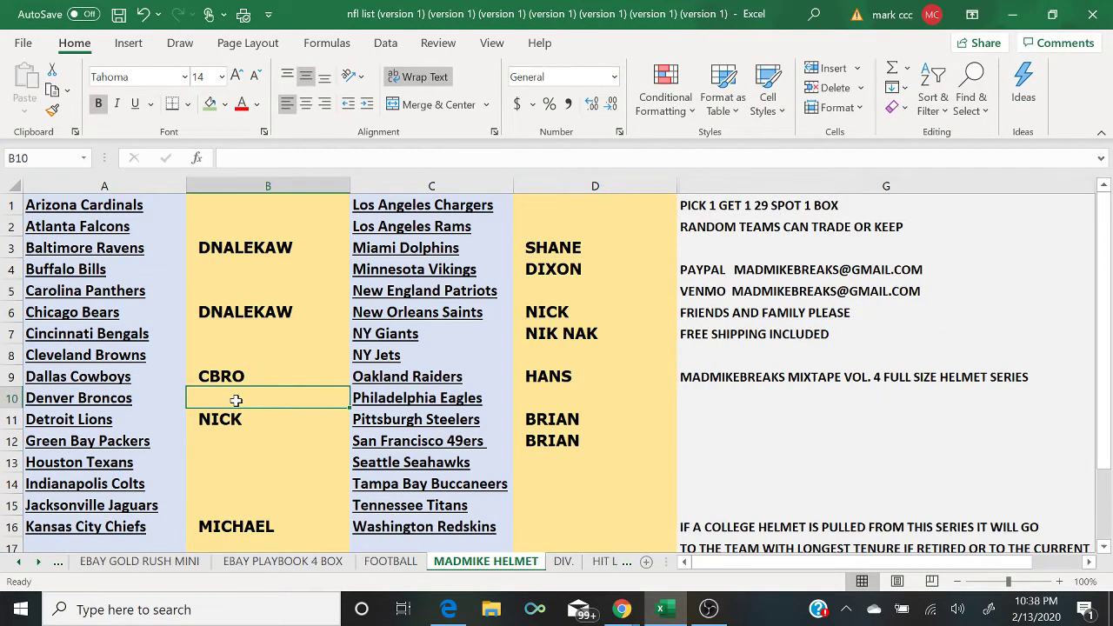
{"action": "type", "text": "CRAI"}
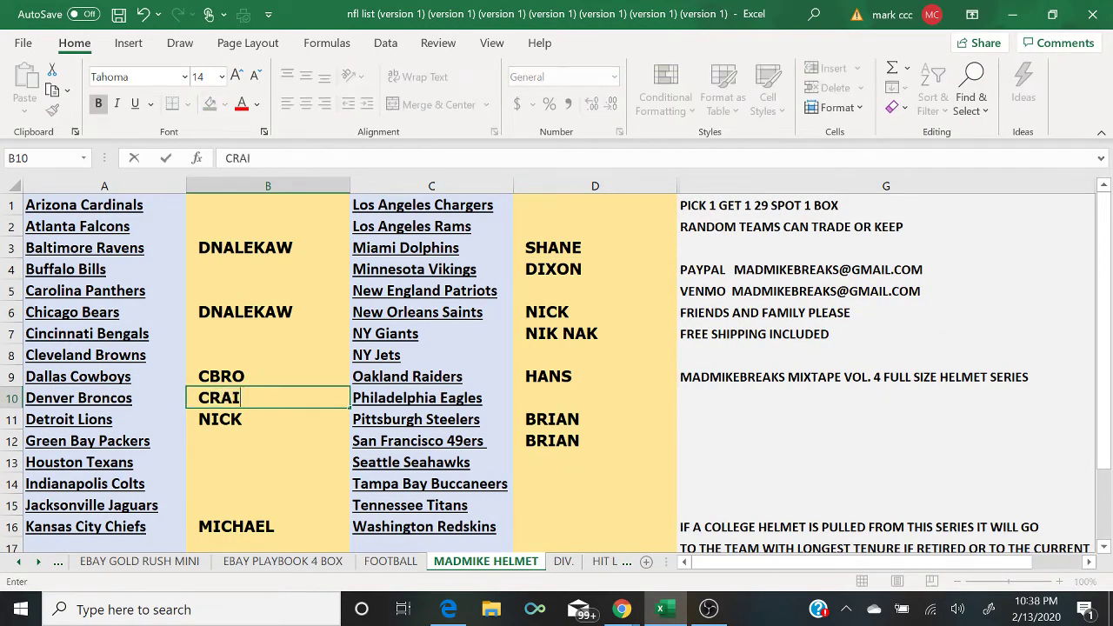
{"action": "type", "text": "G"}
Step: Post '3 TO CLOSE' in the YouTube live chat
{"action": "mouse_move", "coordinate": [632, 615]}
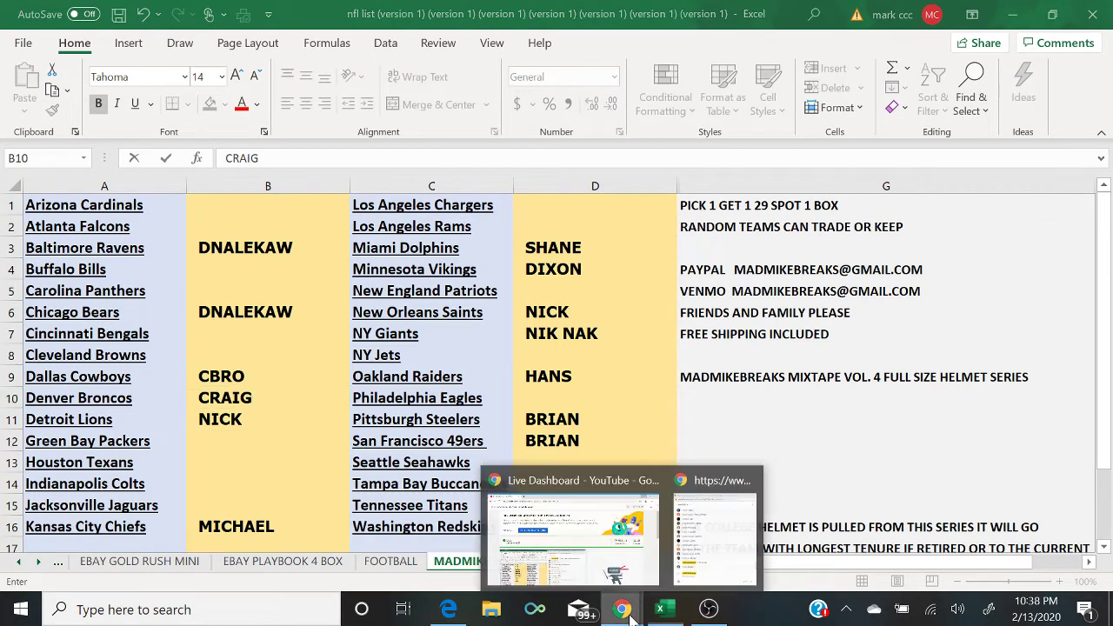
{"action": "left_click", "coordinate": [723, 567]}
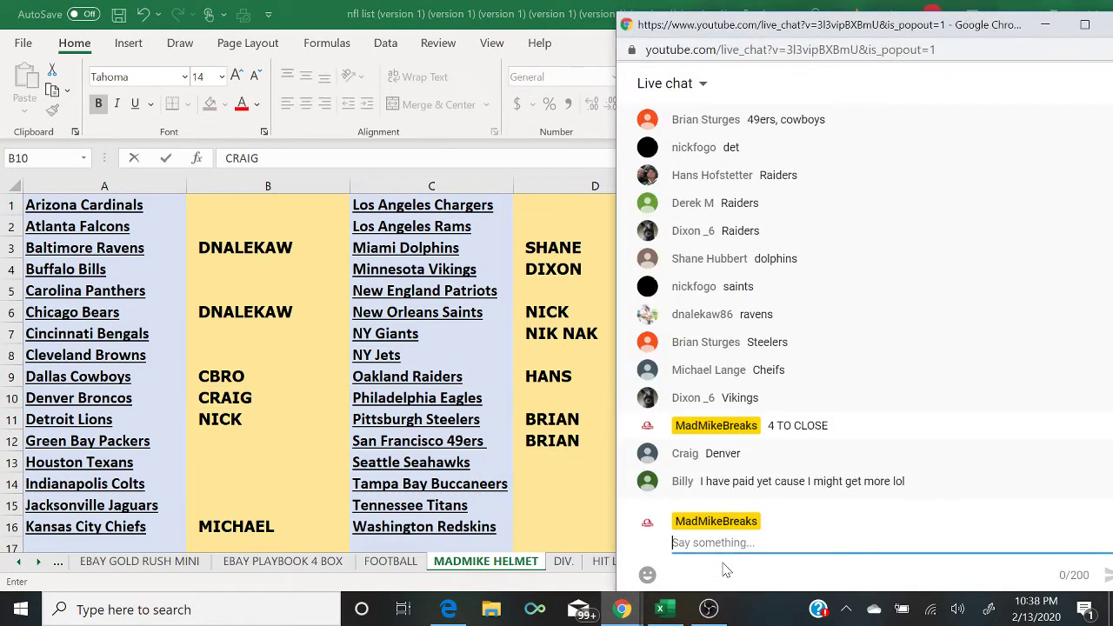
{"action": "type", "text": "3"}
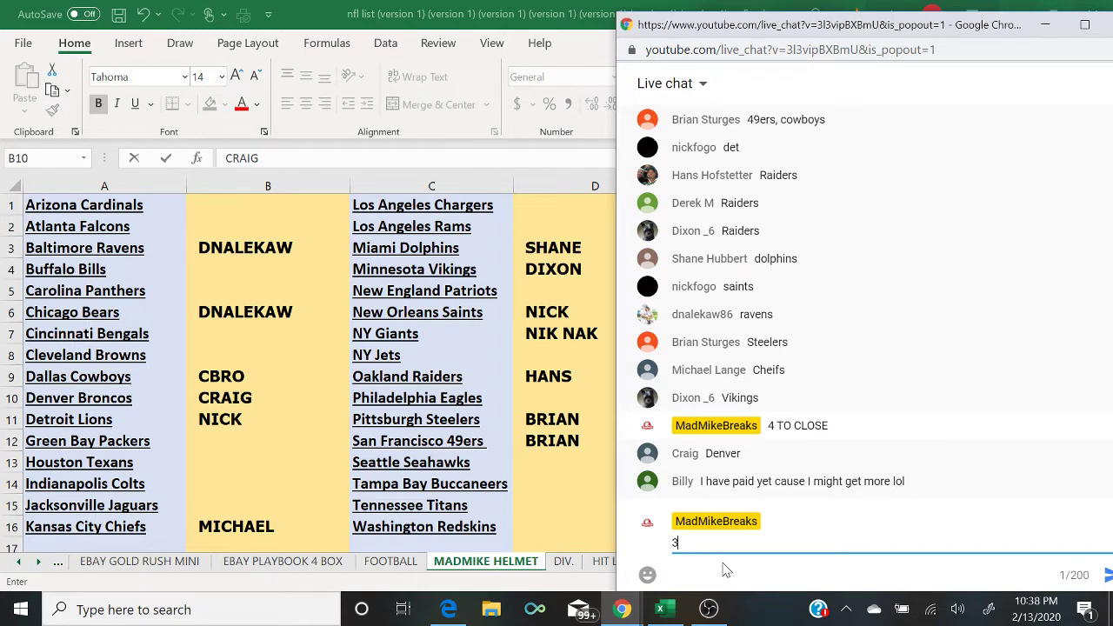
{"action": "type", "text": " TO CLOSE"}
{"action": "key", "text": "Return"}
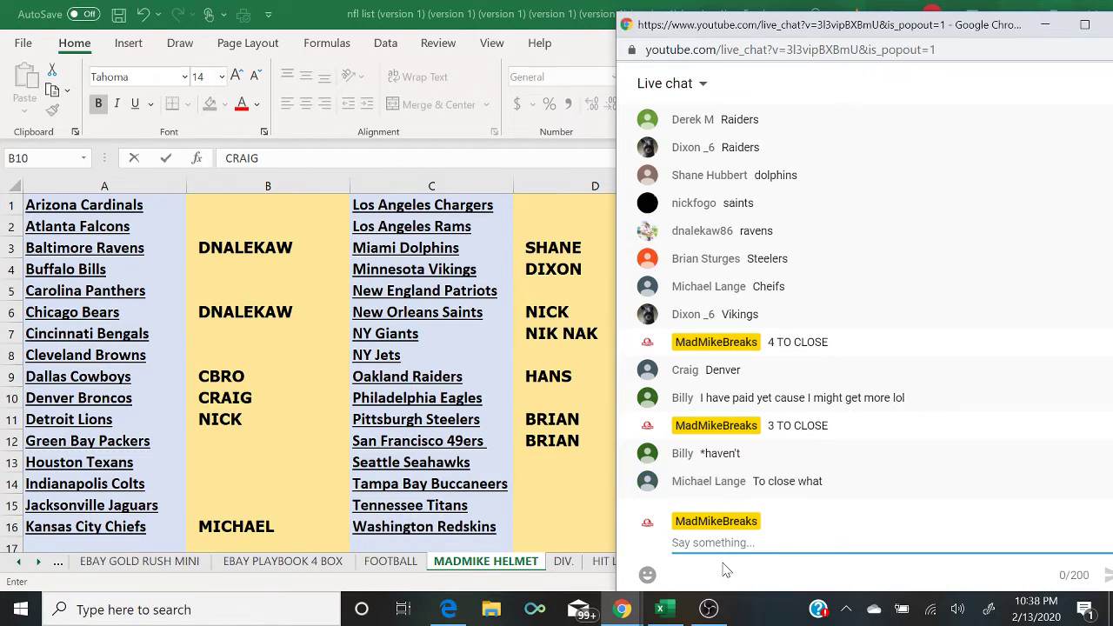
Step: Fill the Detroit Lions (B11), Oakland Raiders (D9) and New Orleans Saints (D6) name cells green
{"action": "left_click", "coordinate": [282, 421]}
{"action": "left_click", "coordinate": [212, 106]}
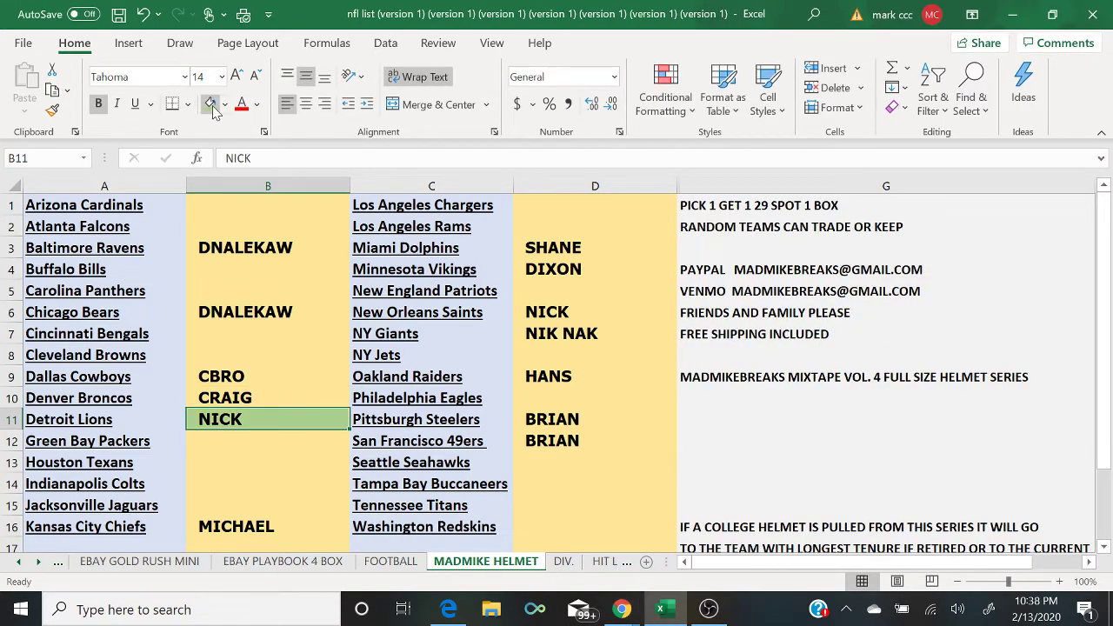
{"action": "key", "text": "Right"}
{"action": "key", "text": "Right"}
{"action": "key", "text": "Up"}
{"action": "key", "text": "Up"}
{"action": "left_click", "coordinate": [214, 110]}
{"action": "key", "text": "Up"}
{"action": "key", "text": "Up"}
{"action": "key", "text": "Up"}
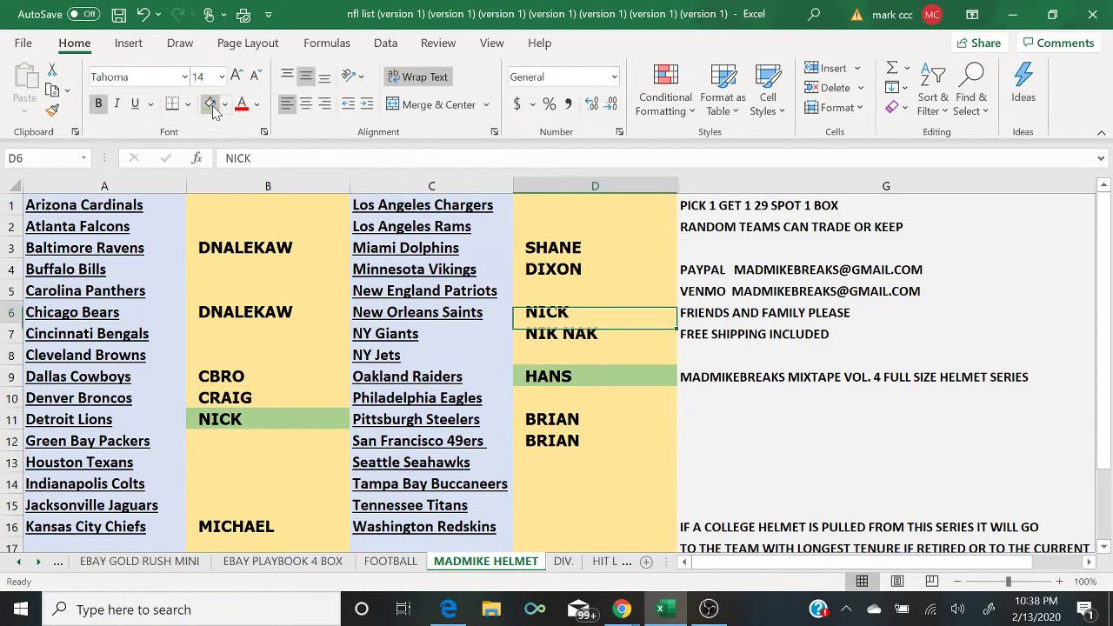
{"action": "left_click", "coordinate": [214, 110]}
Step: Enter the buyer's name beside Philadelphia Eagles in D10
{"action": "left_click", "coordinate": [622, 608]}
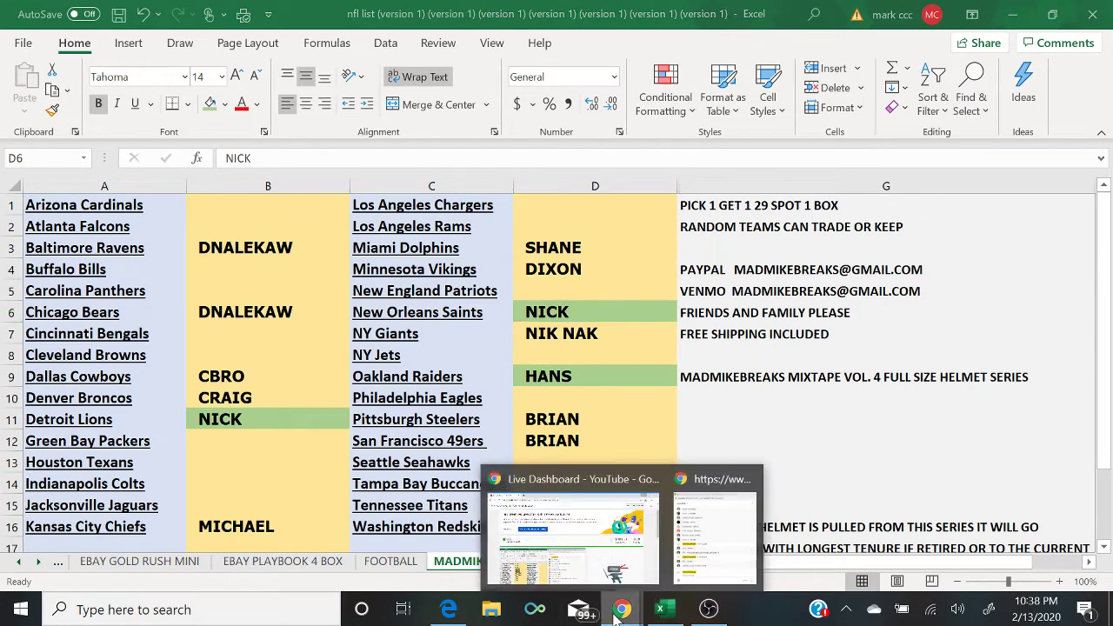
{"action": "left_click", "coordinate": [711, 539]}
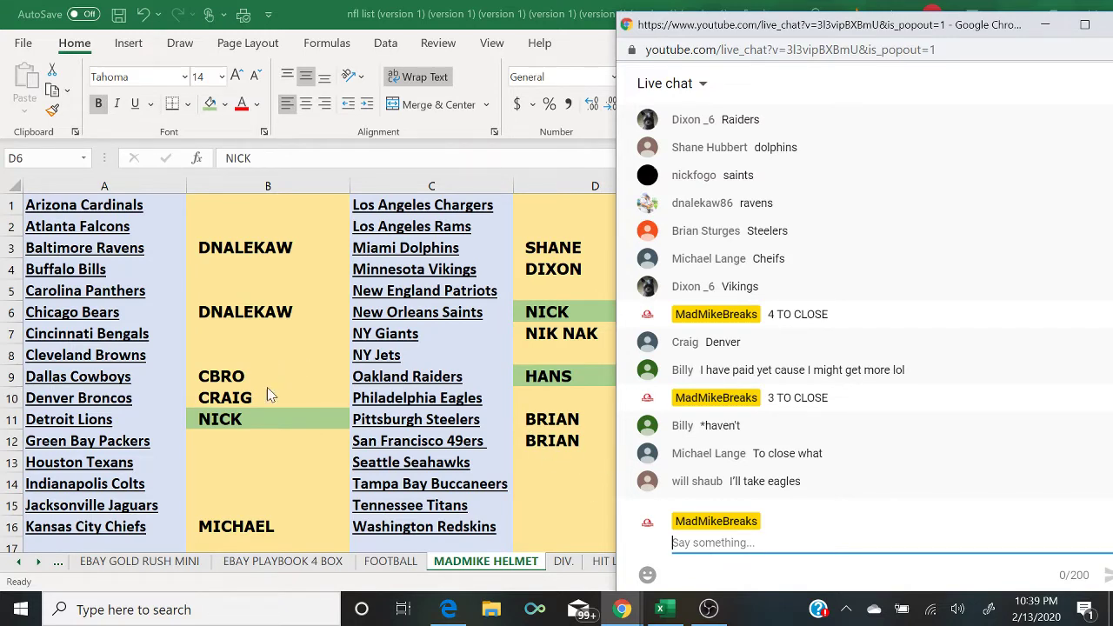
{"action": "left_click", "coordinate": [532, 398]}
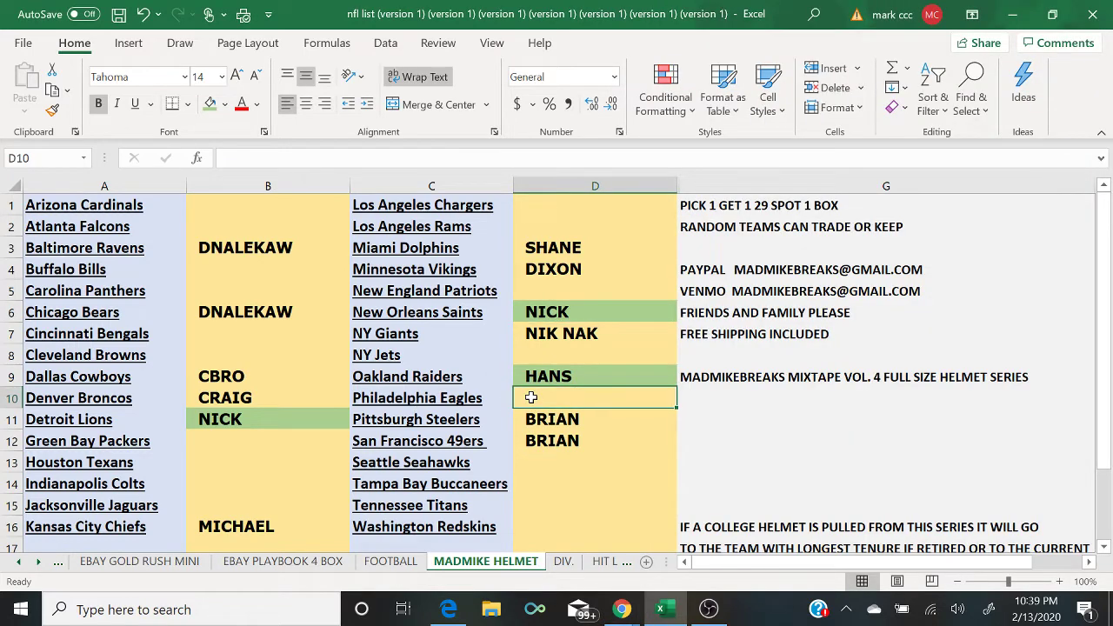
{"action": "type", "text": "WILL"}
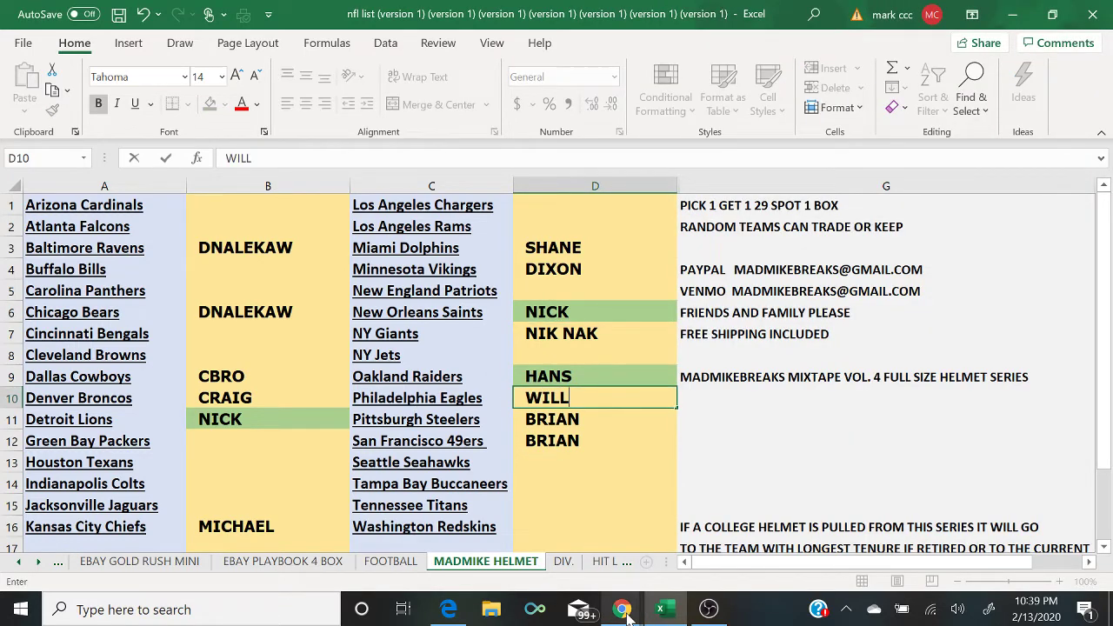
Step: Post '2 TO CLOSE' in the live chat
{"action": "mouse_move", "coordinate": [622, 610]}
{"action": "left_click", "coordinate": [710, 568]}
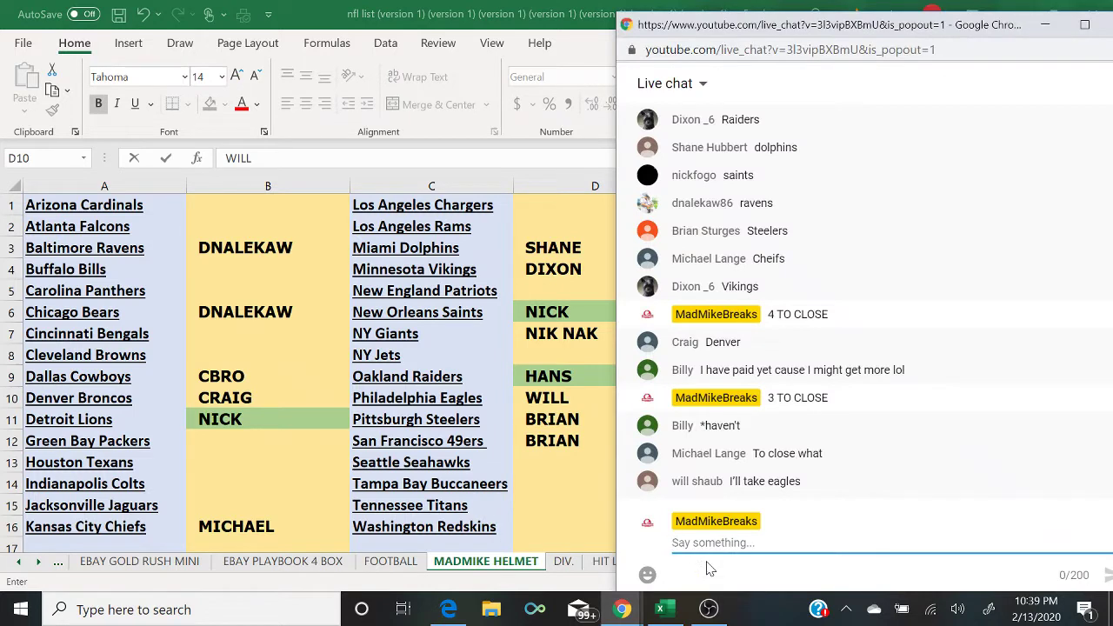
{"action": "type", "text": "2 TO CLOSE"}
{"action": "key", "text": "Return"}
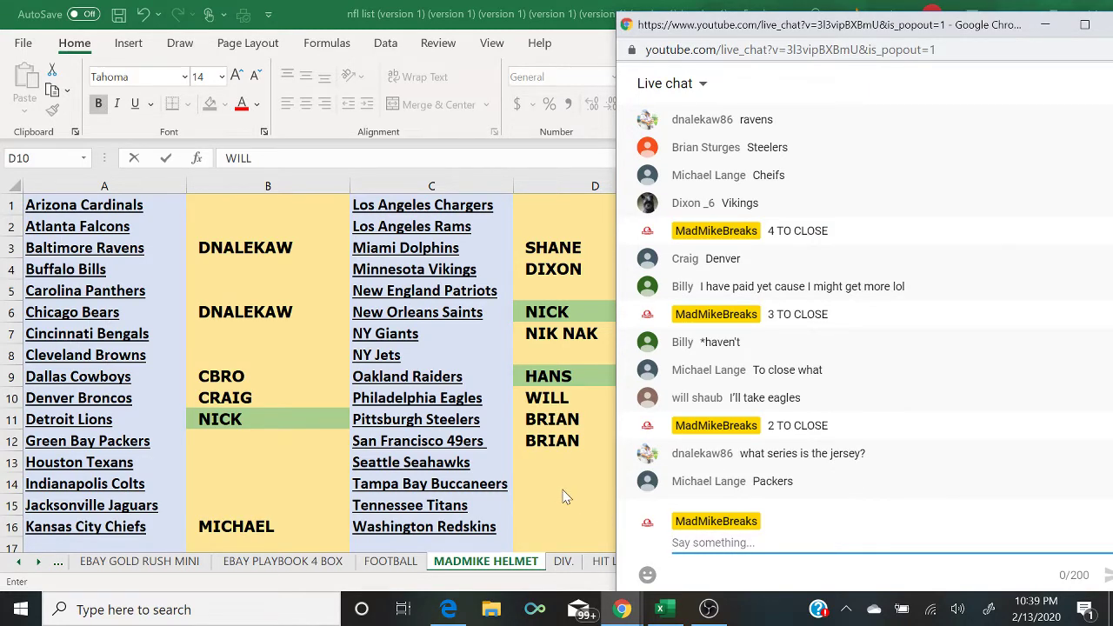
Step: Fill the Miami Dolphins (D3), Baltimore Ravens (B3) and Chicago Bears (B6) name cells green
{"action": "left_click", "coordinate": [581, 246]}
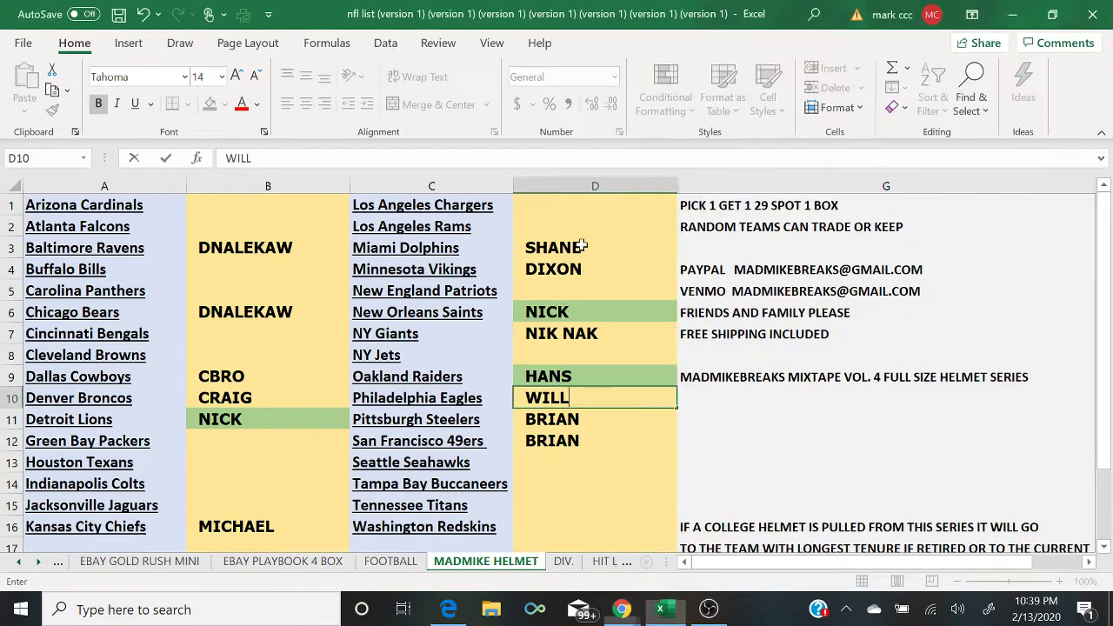
{"action": "left_click", "coordinate": [209, 108]}
{"action": "key", "text": "Left"}
{"action": "key", "text": "Left"}
{"action": "left_click", "coordinate": [209, 107]}
{"action": "key", "text": "Down"}
{"action": "key", "text": "Down"}
{"action": "key", "text": "Down"}
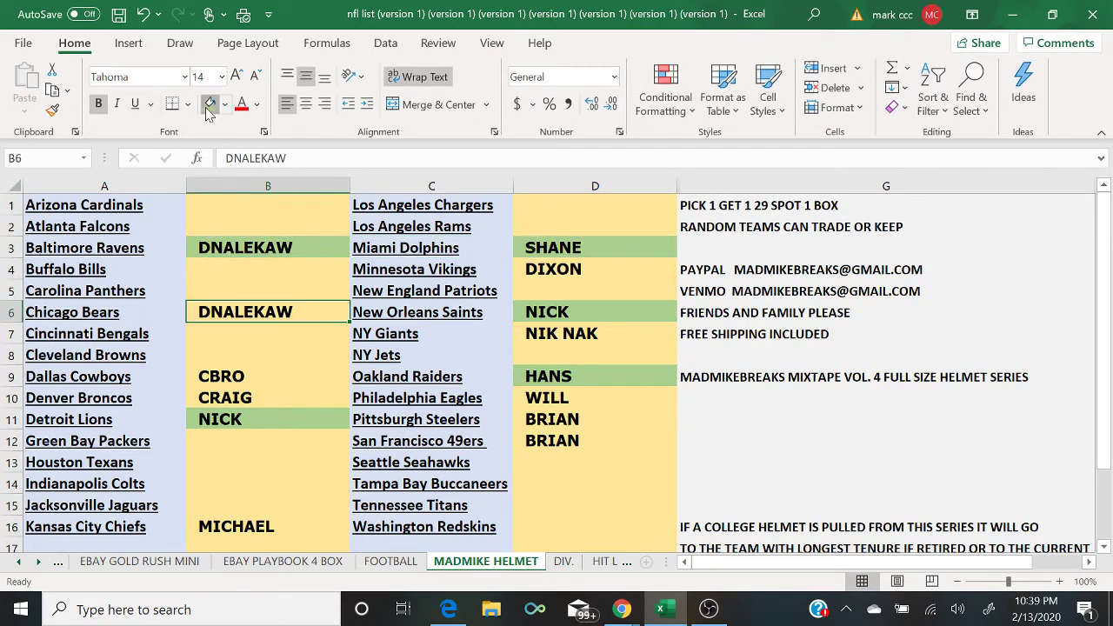
{"action": "left_click", "coordinate": [208, 107]}
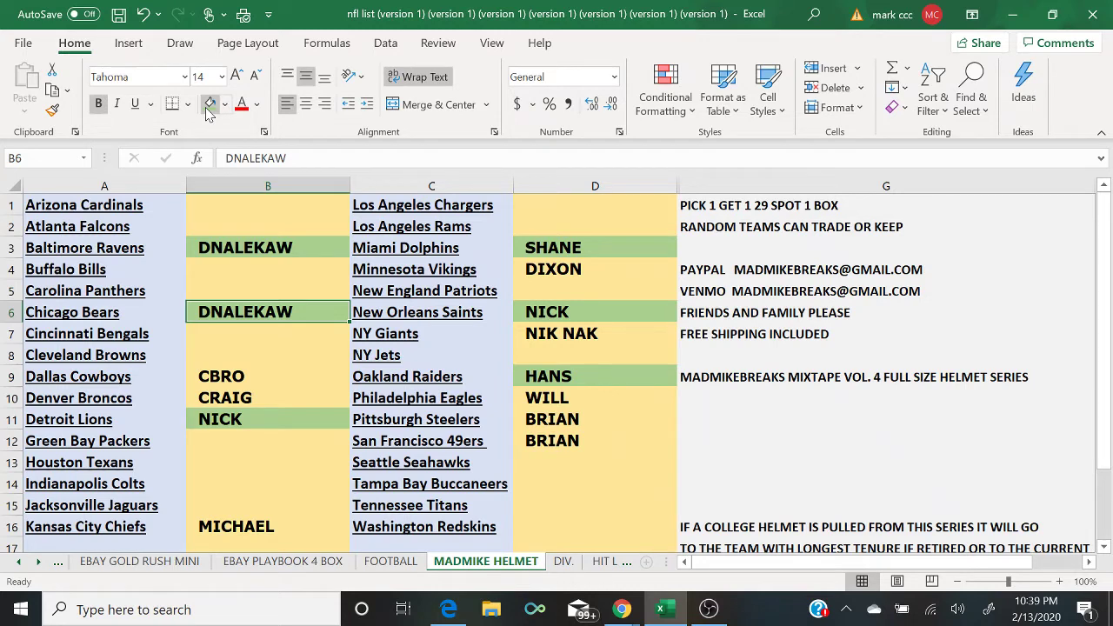
Step: Fill the Pittsburgh Steelers (D11), 49ers (D12) and Dallas Cowboys (B9) name cells green
{"action": "key", "text": "Down"}
{"action": "key", "text": "Down"}
{"action": "key", "text": "Right"}
{"action": "key", "text": "Right"}
{"action": "key", "text": "Down"}
{"action": "key", "text": "Down"}
{"action": "key", "text": "Down"}
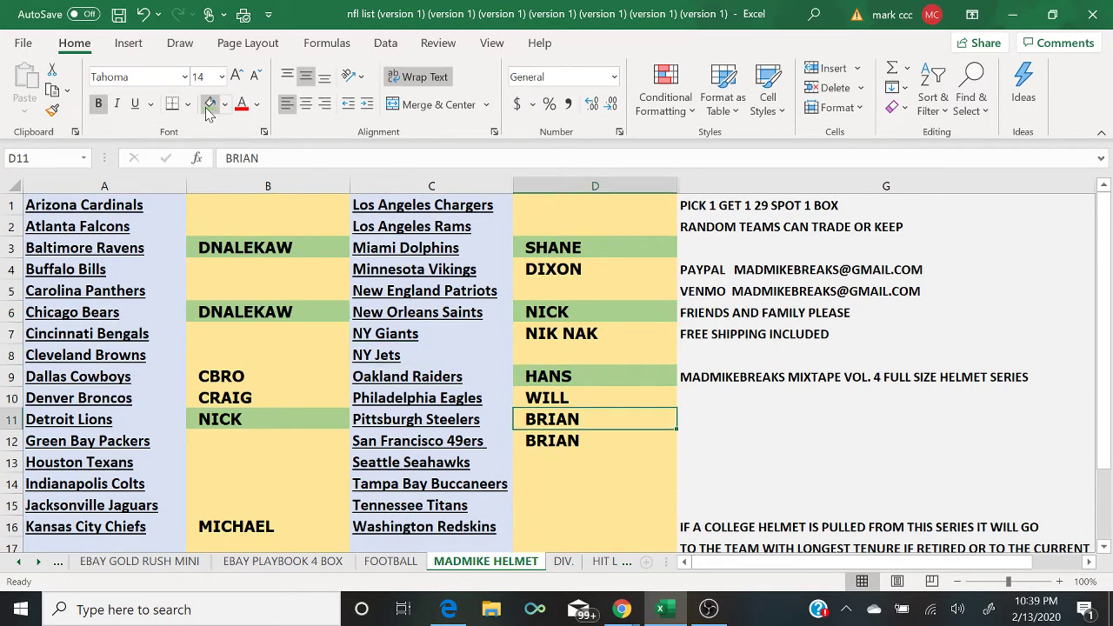
{"action": "left_click", "coordinate": [209, 108]}
{"action": "key", "text": "Down"}
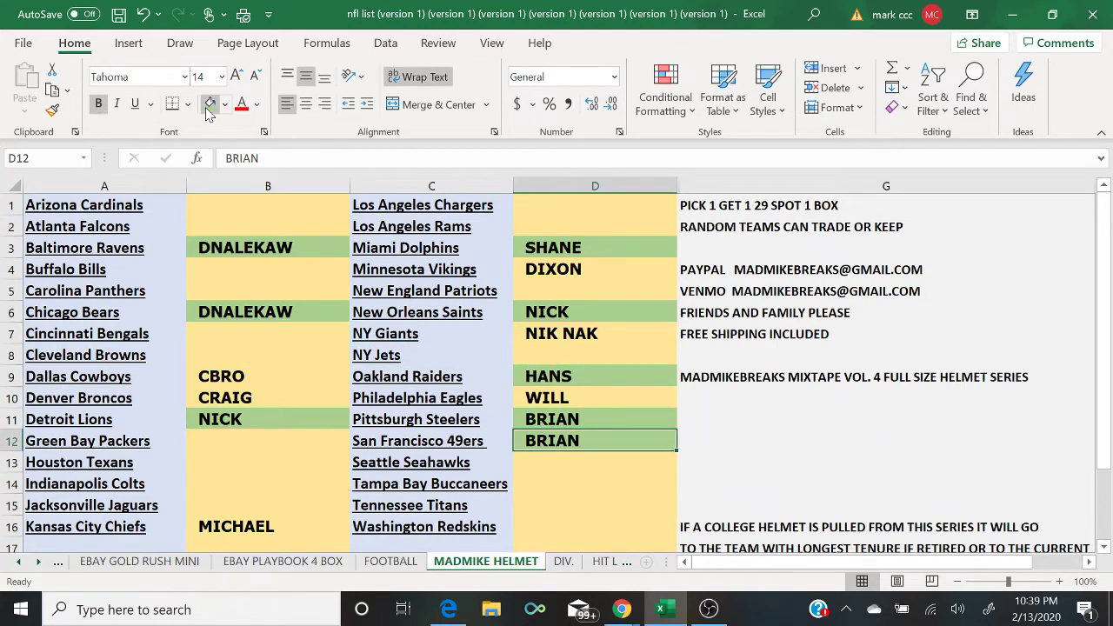
{"action": "key", "text": "Left"}
{"action": "key", "text": "Left"}
{"action": "key", "text": "Up"}
{"action": "key", "text": "Up"}
{"action": "key", "text": "Up"}
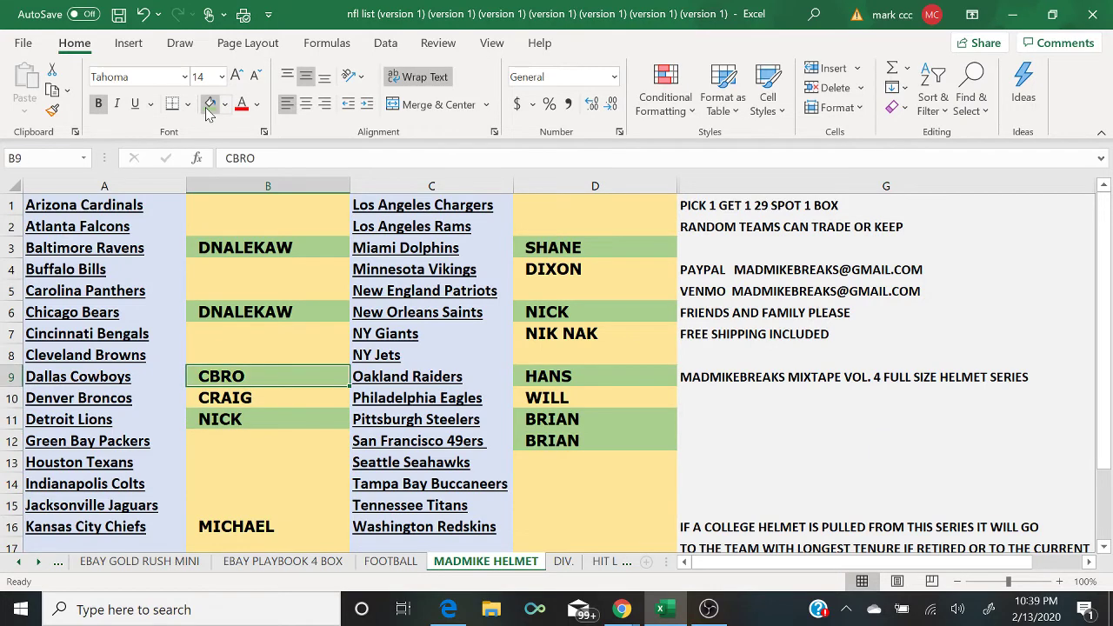
{"action": "left_click", "coordinate": [209, 107]}
Step: Post 'CLOSED' in the YouTube live chat
{"action": "mouse_move", "coordinate": [622, 609]}
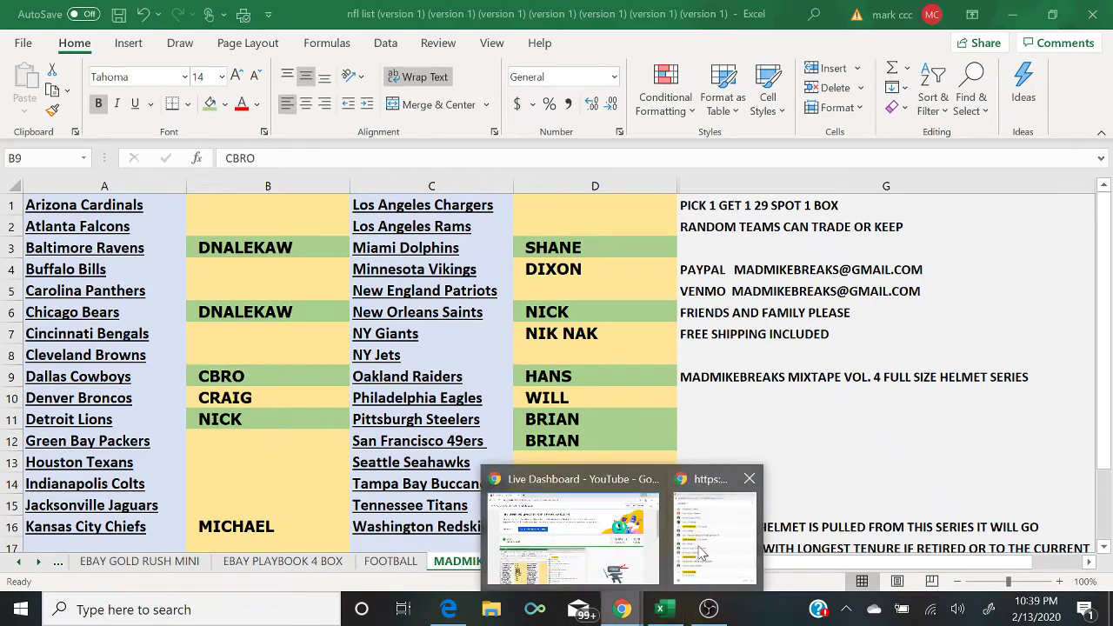
{"action": "left_click", "coordinate": [701, 552]}
{"action": "left_click", "coordinate": [711, 544]}
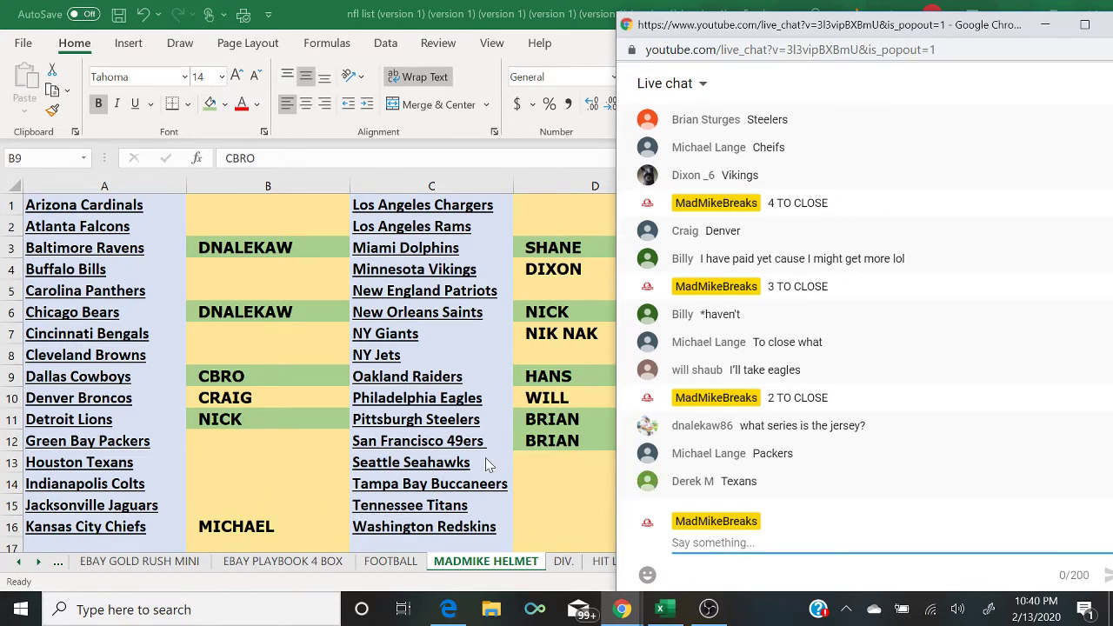
{"action": "type", "text": "CLOSED"}
{"action": "key", "text": "Return"}
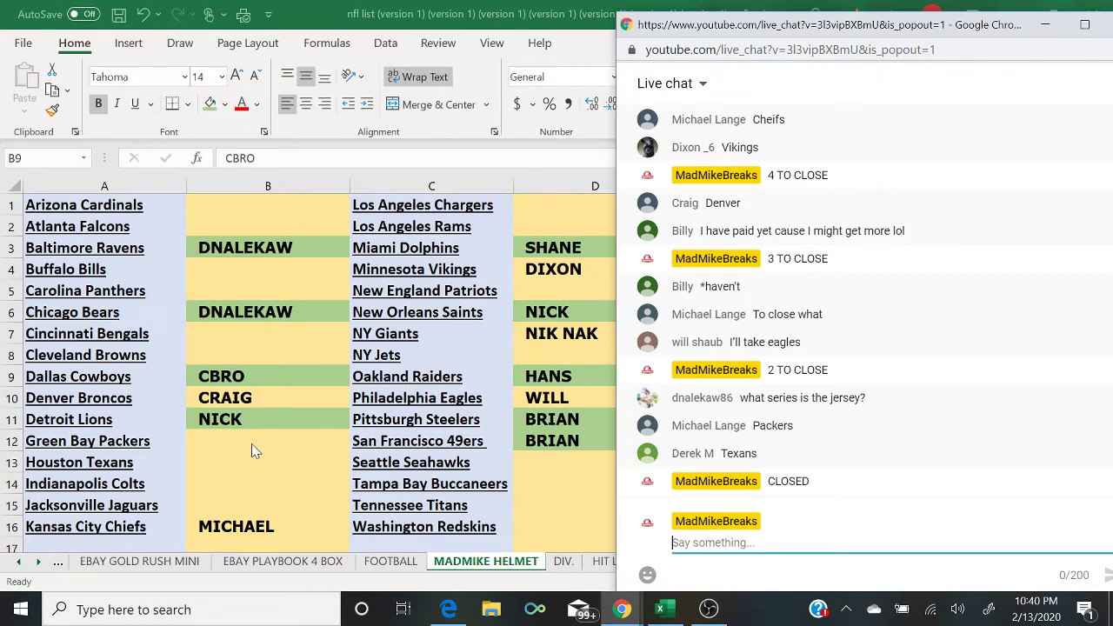
Step: Enter buyer names beside Green Bay Packers (B12) and Houston Texans (B13)
{"action": "left_click", "coordinate": [225, 448]}
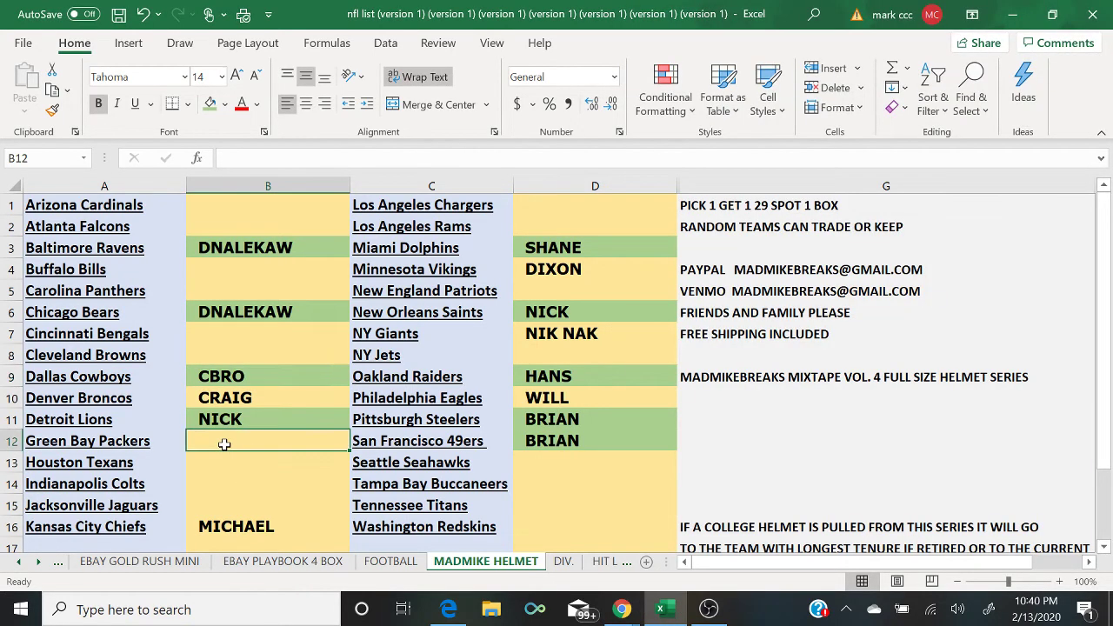
{"action": "type", "text": "MICHAEL"}
{"action": "key", "text": "Return"}
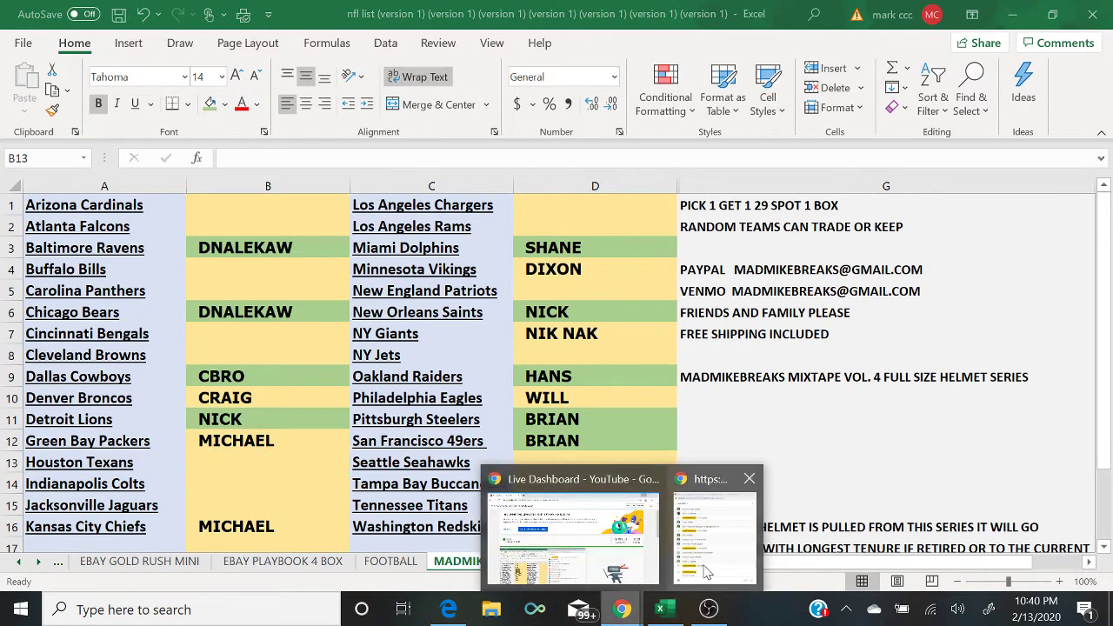
{"action": "left_click", "coordinate": [708, 571]}
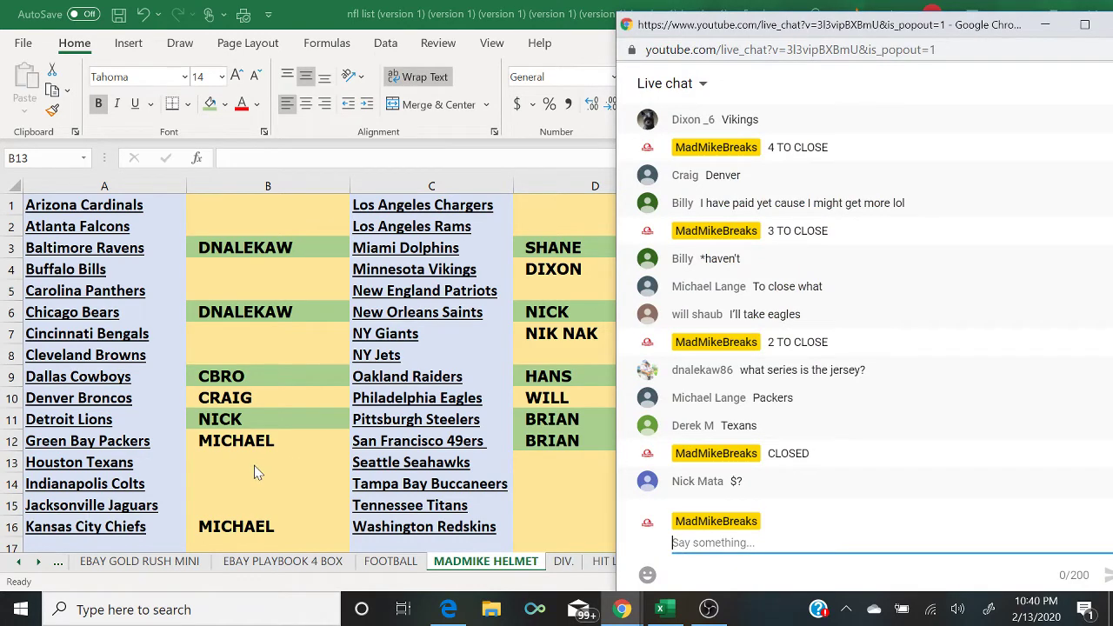
{"action": "left_click", "coordinate": [261, 469]}
{"action": "type", "text": "DERE"}
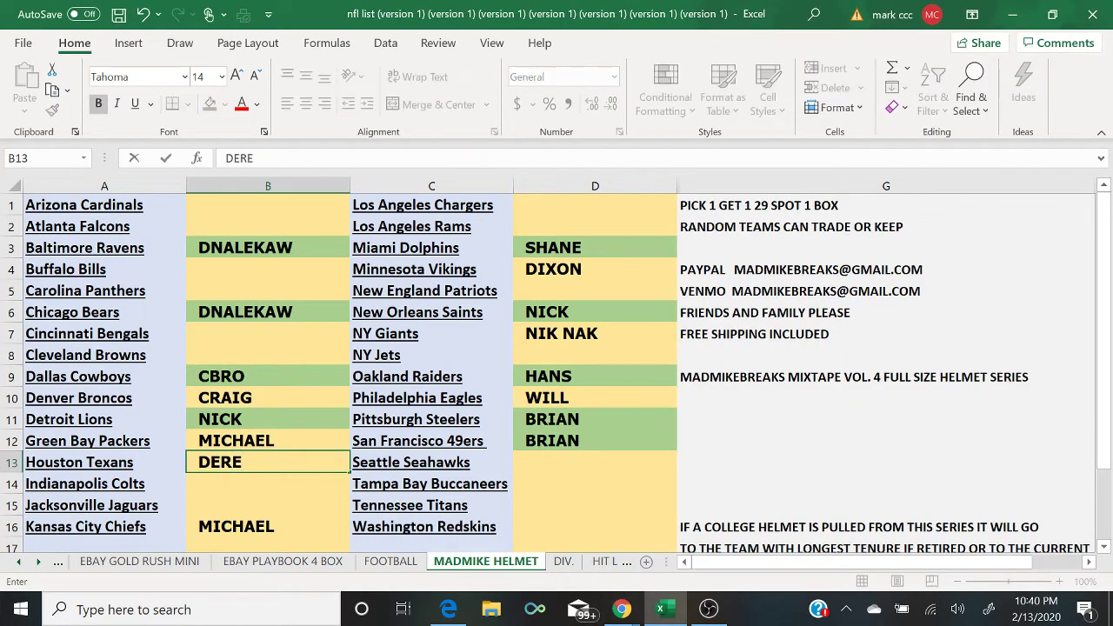
{"action": "type", "text": "K"}
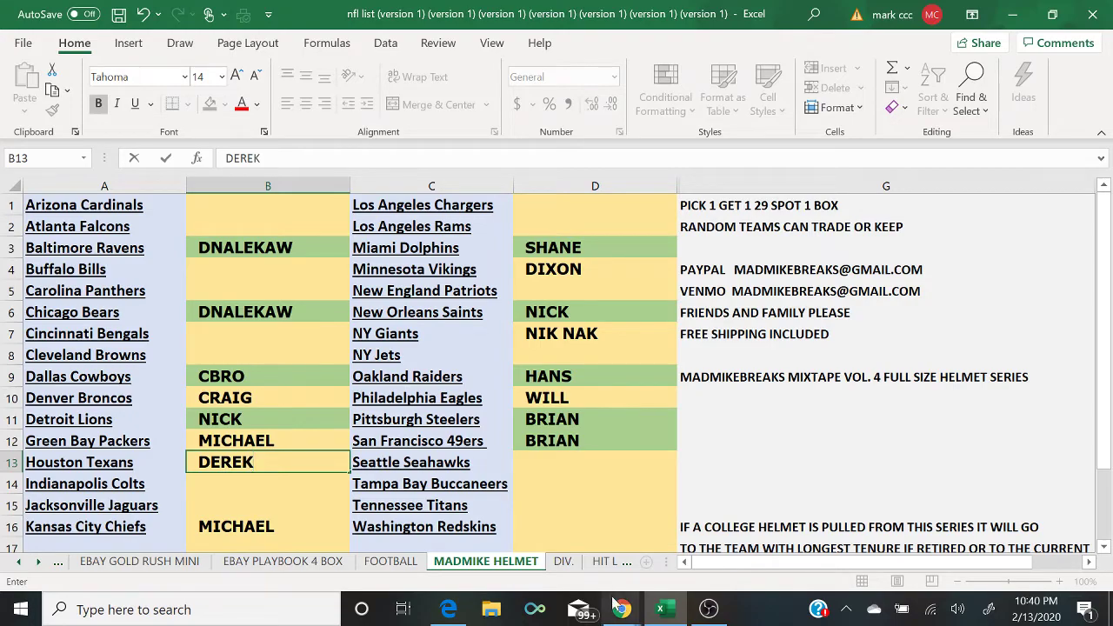
Step: Post the PayPal e-mail address for payments in the live chat
{"action": "left_click", "coordinate": [620, 609]}
{"action": "left_click", "coordinate": [711, 546]}
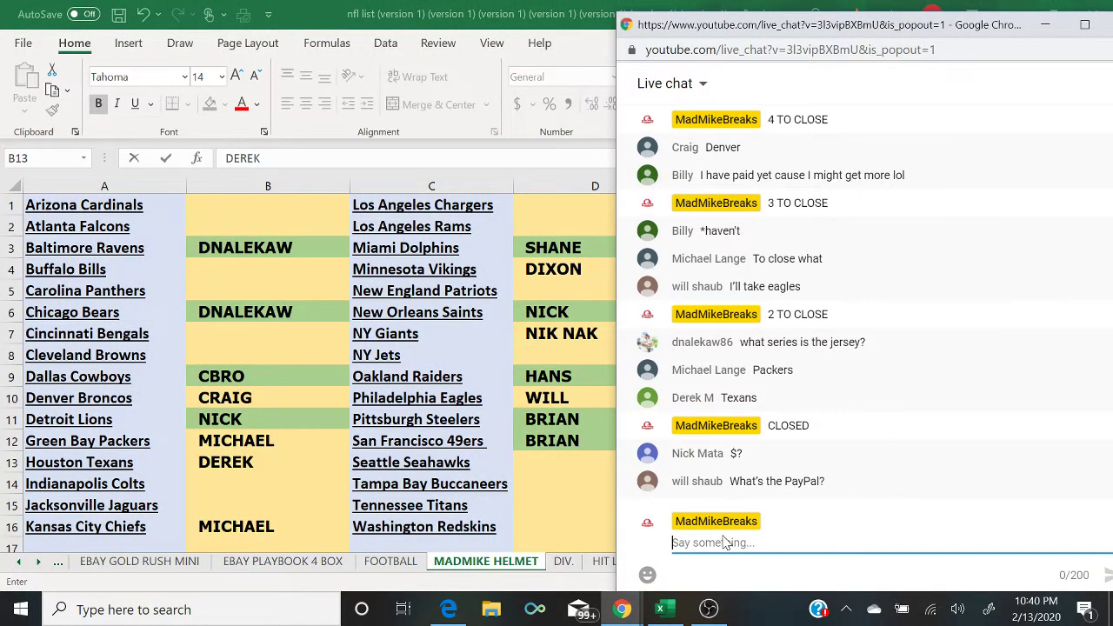
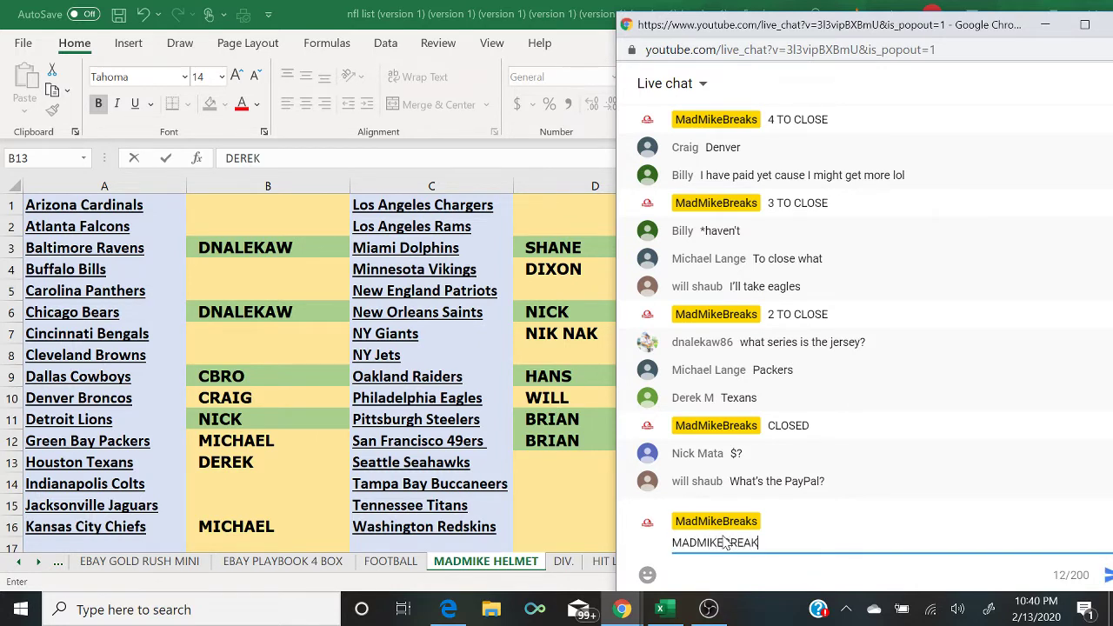
{"action": "key", "text": "Return"}
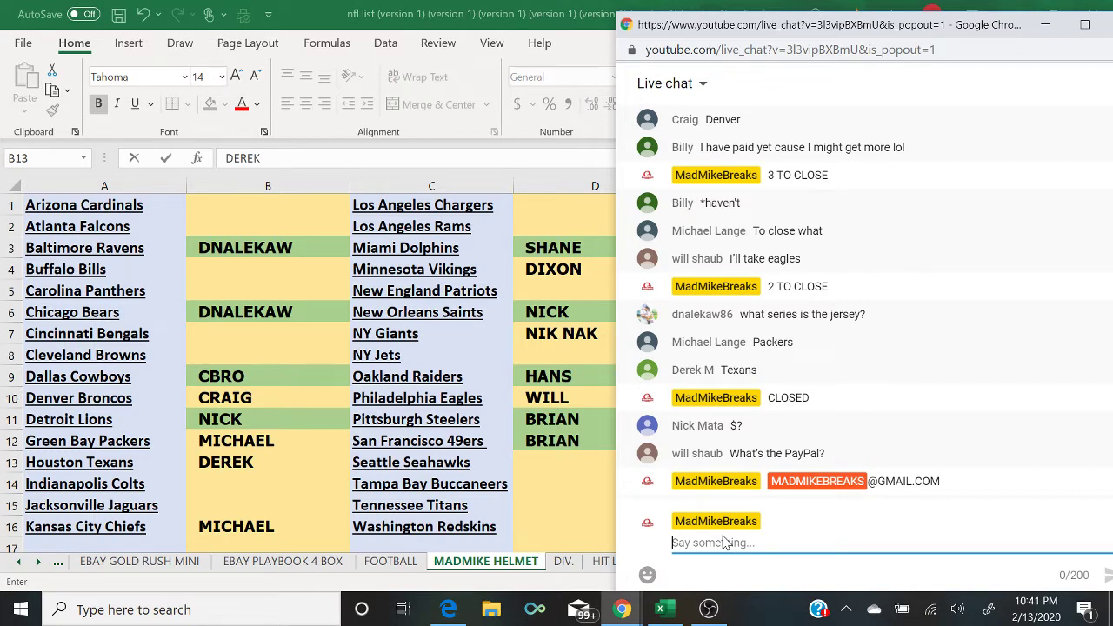
Step: Fill the Denver Broncos (B10) and Houston Texans (B13) name cells green
{"action": "left_click", "coordinate": [251, 396]}
{"action": "left_click", "coordinate": [210, 103]}
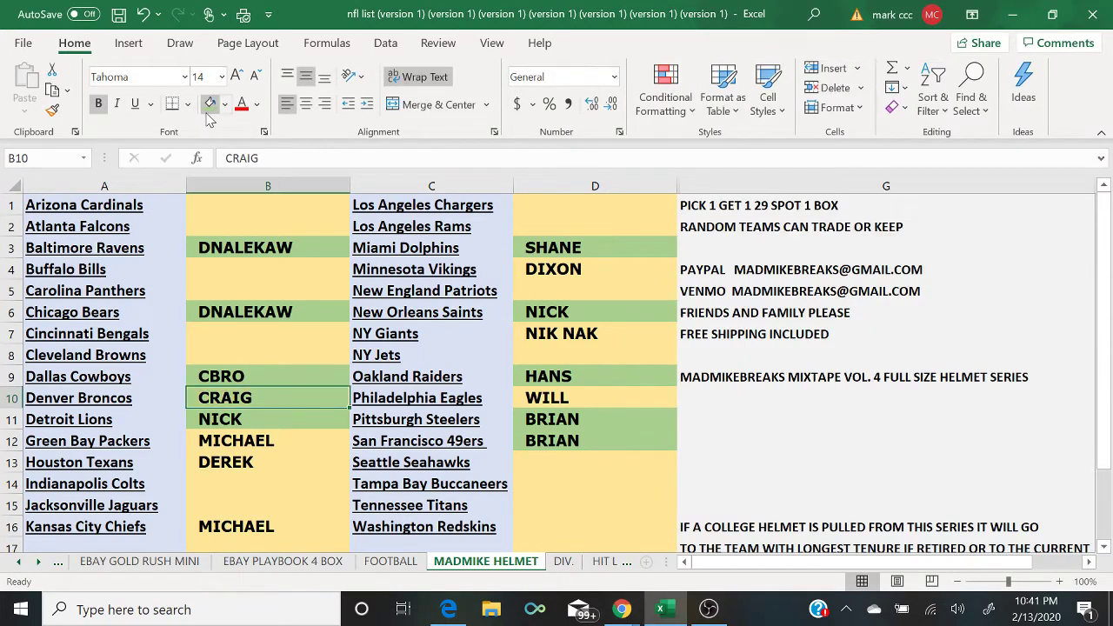
{"action": "mouse_move", "coordinate": [617, 611]}
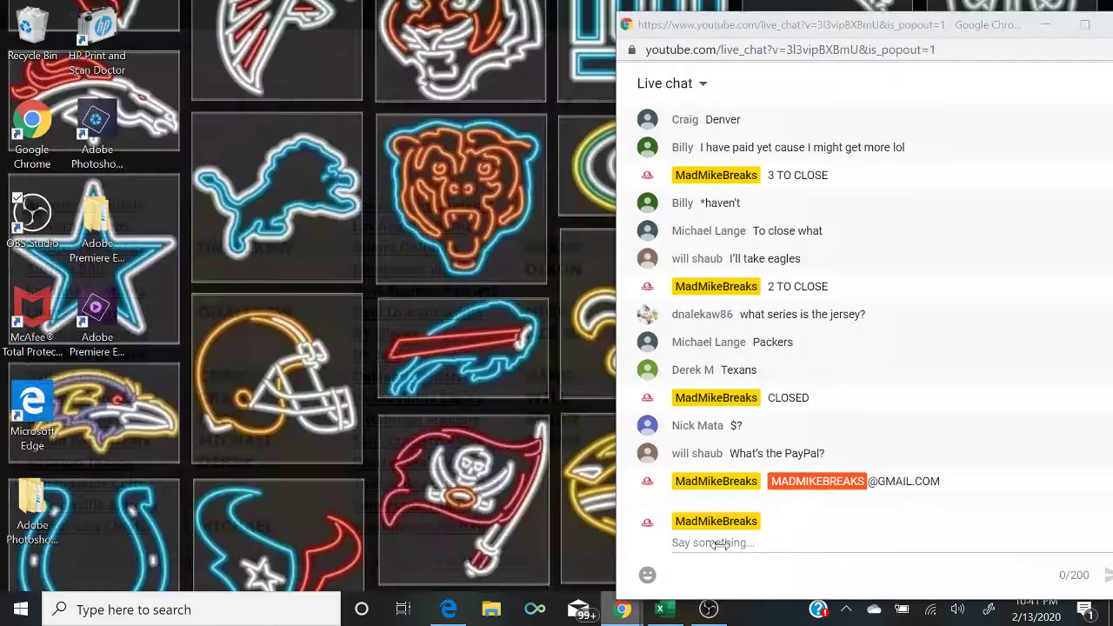
{"action": "left_click", "coordinate": [724, 553]}
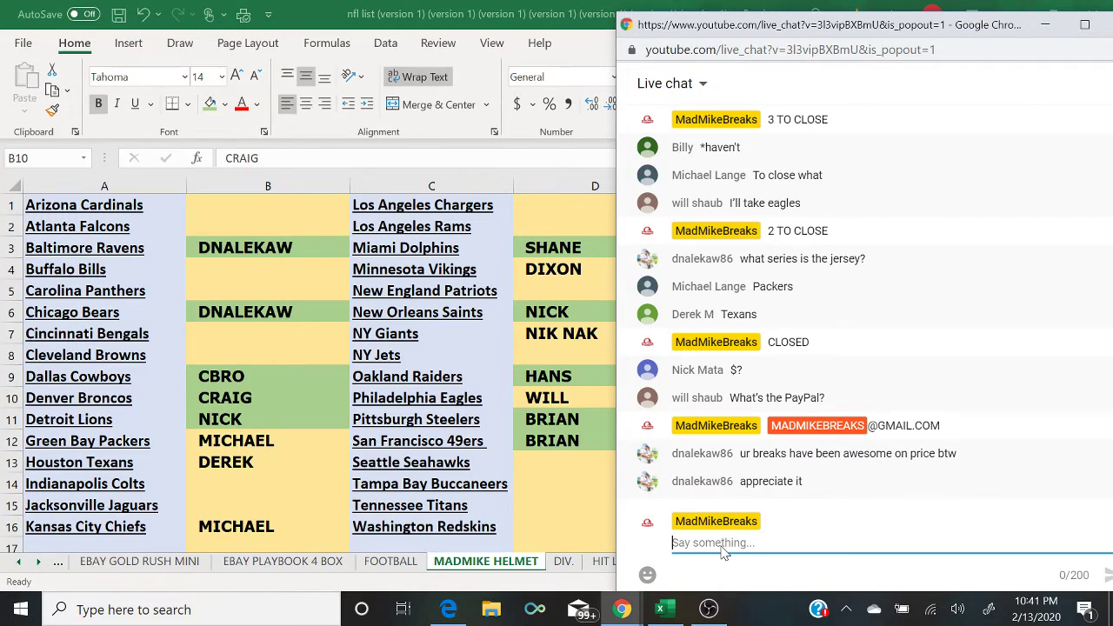
{"action": "left_click", "coordinate": [298, 469]}
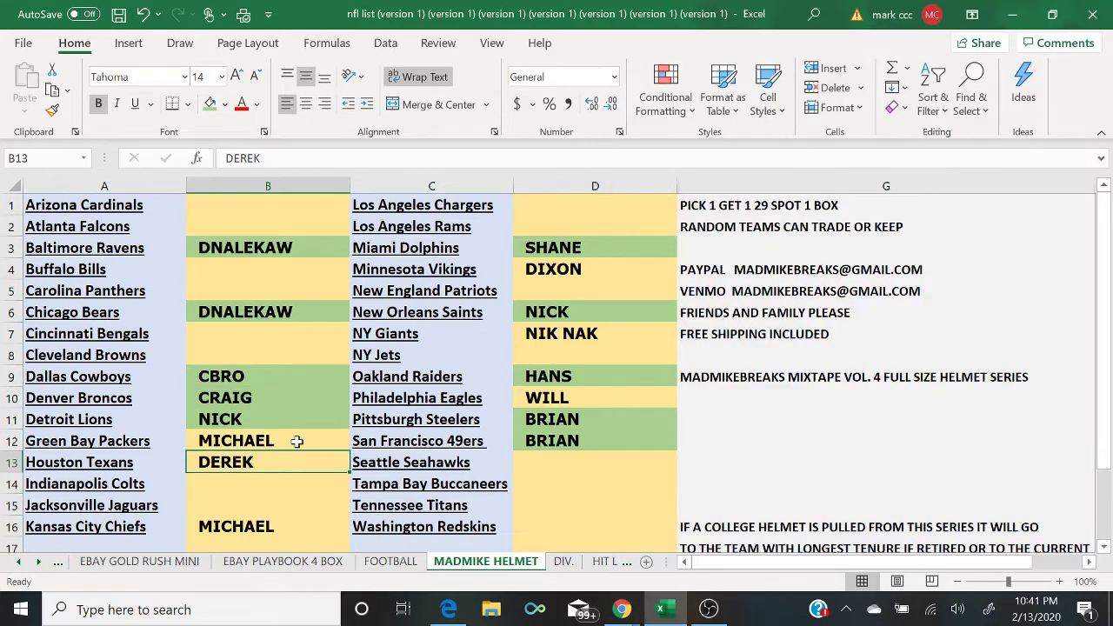
{"action": "left_click", "coordinate": [209, 103]}
Step: Type 'GOLD RUSH BASEBALL BAT 6$ SPOT RANDOM TEAM' into the live chat box
{"action": "mouse_move", "coordinate": [621, 609]}
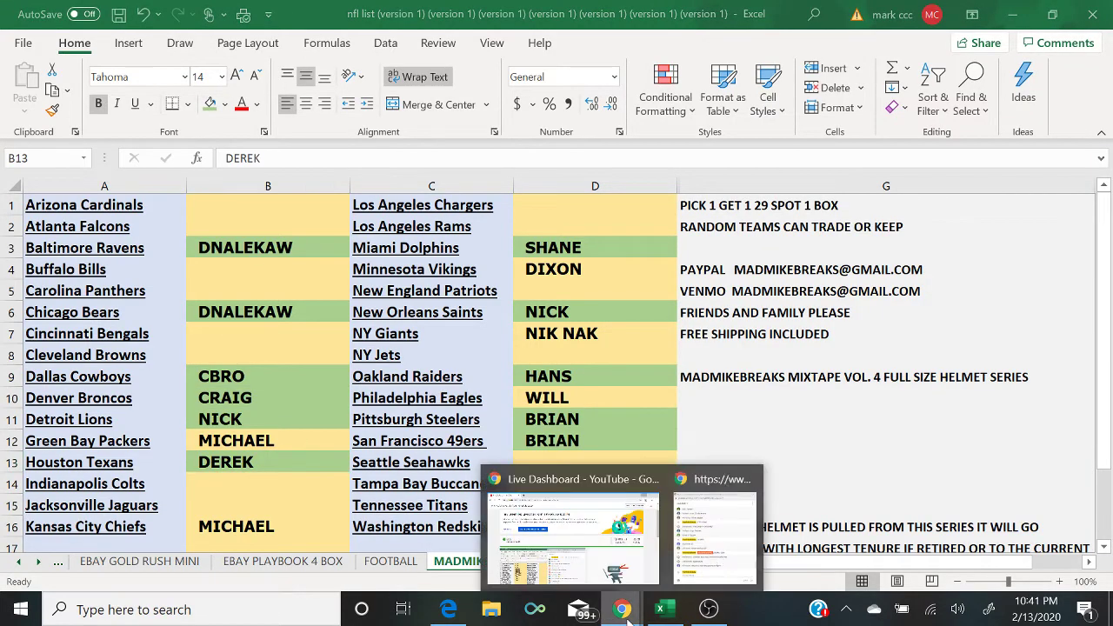
{"action": "left_click", "coordinate": [725, 560]}
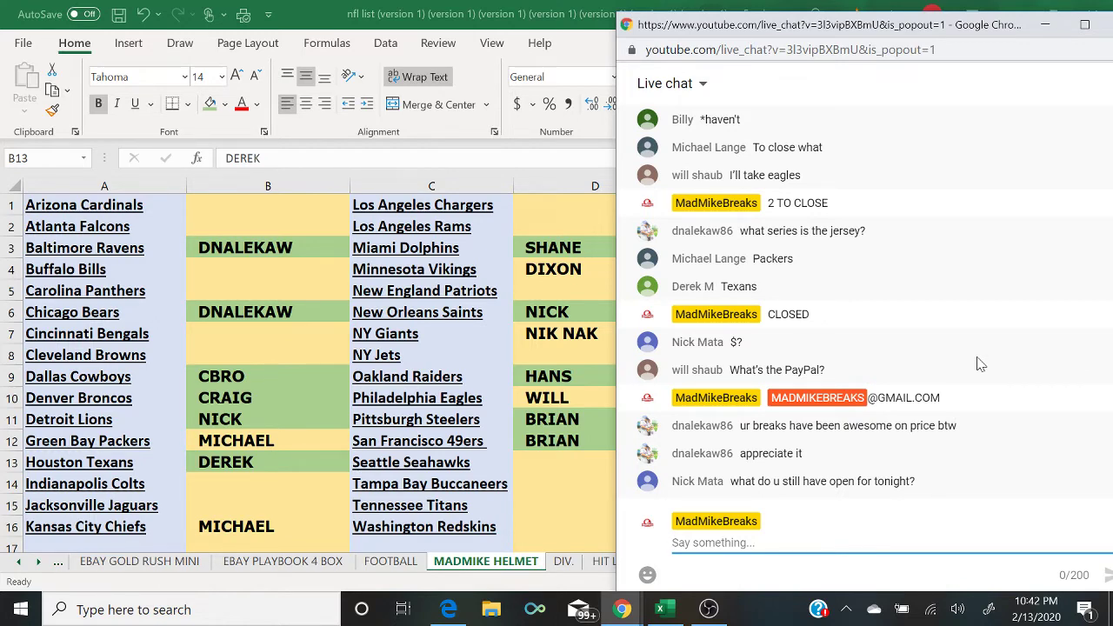
{"action": "type", "text": "GOLD"}
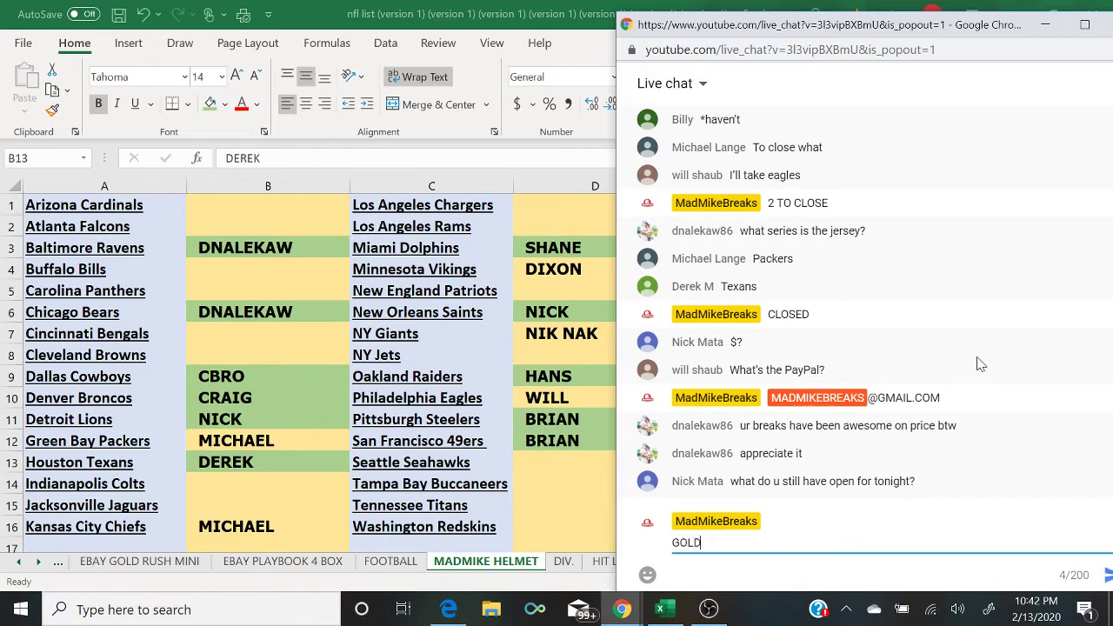
{"action": "type", "text": " RUSH BASEBALL BAT "}
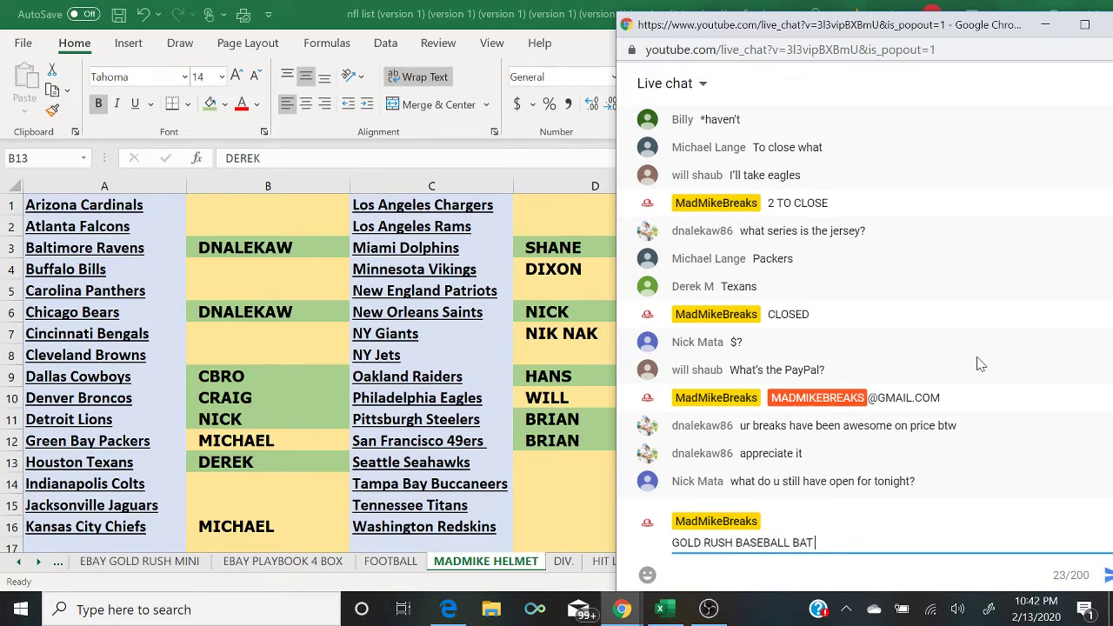
{"action": "type", "text": "6$ SPOT RANDOM TEAM"}
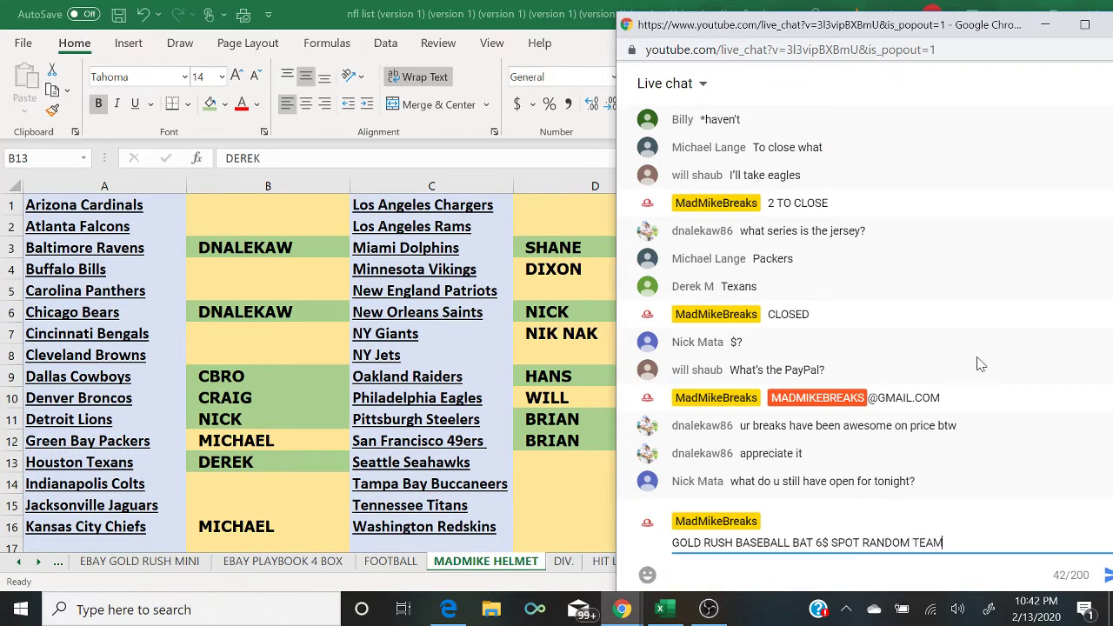
Step: Send the Gold Rush bat announcement, then return to the helmet spreadsheet
{"action": "key", "text": "Return"}
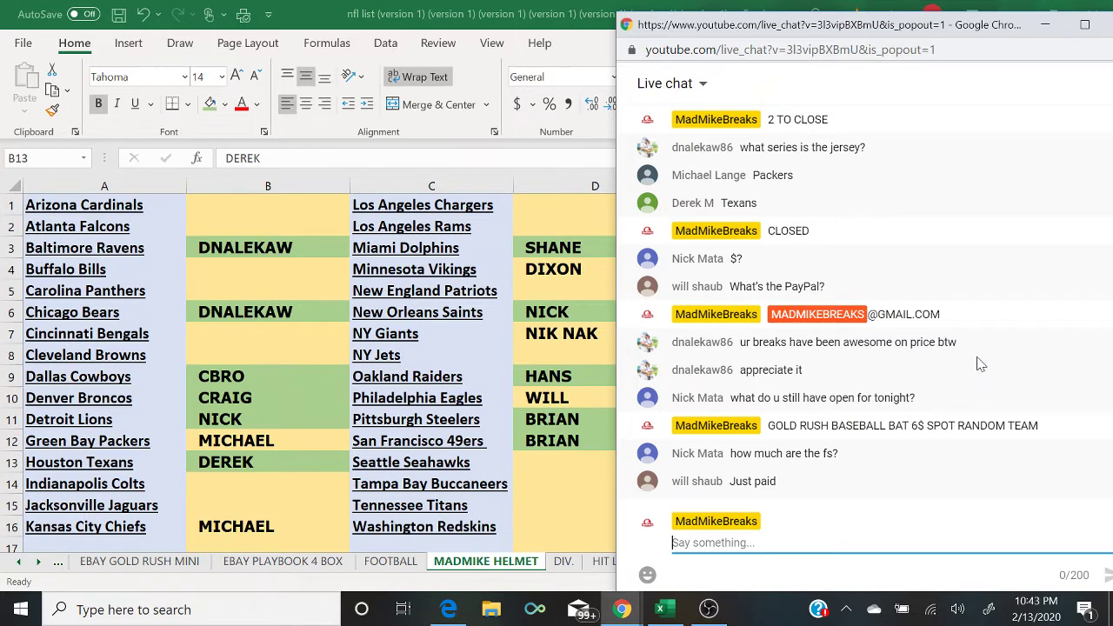
{"action": "left_click", "coordinate": [583, 339]}
{"action": "left_click", "coordinate": [583, 339]}
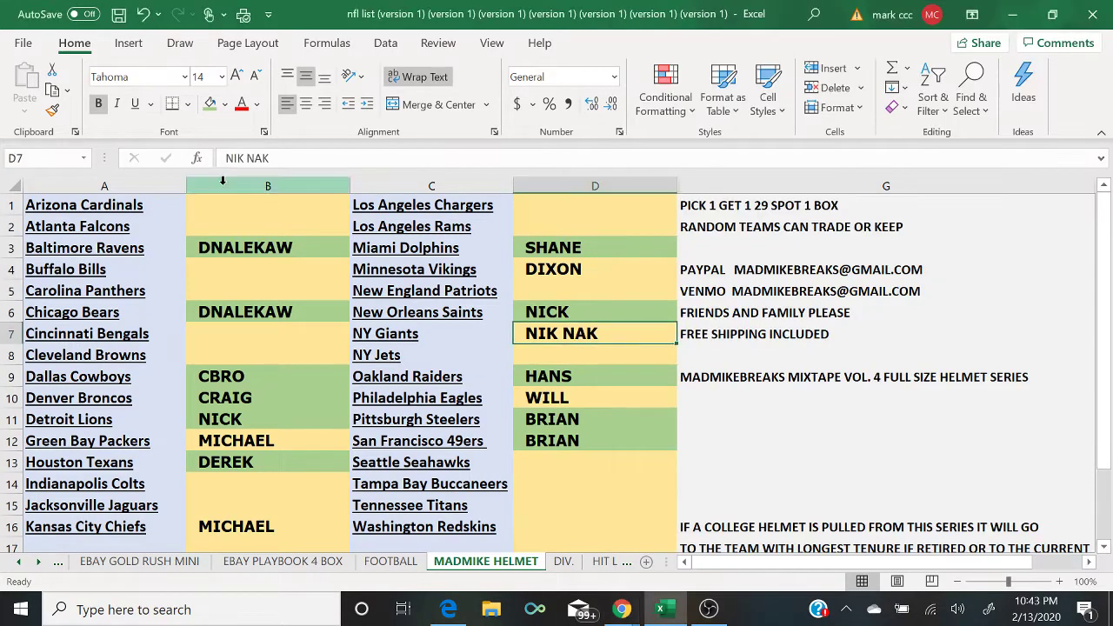
{"action": "left_click", "coordinate": [207, 109]}
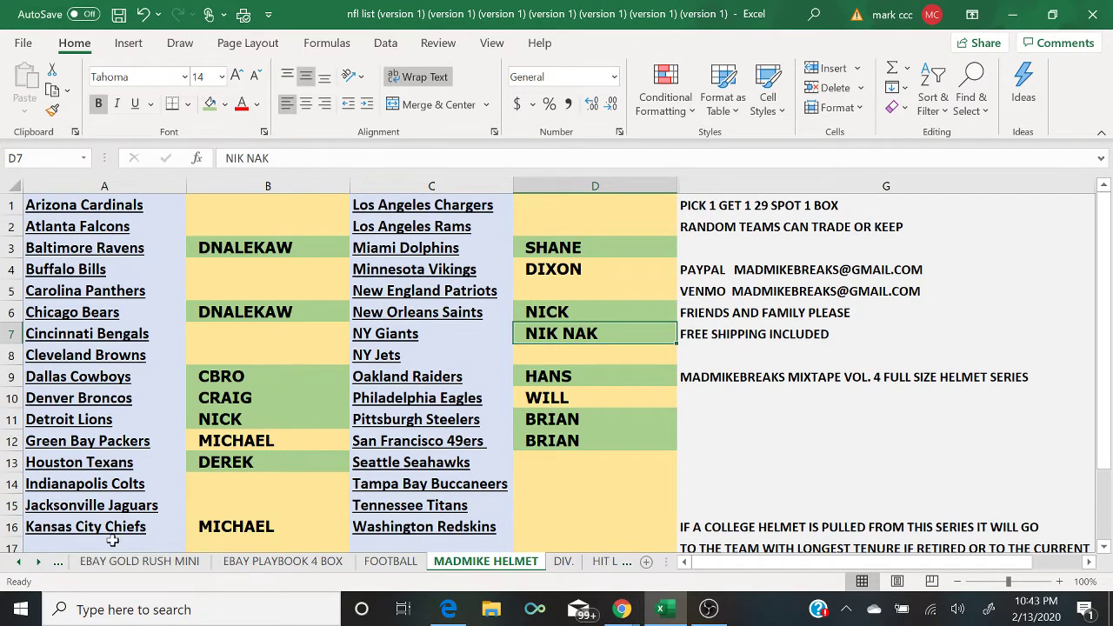
{"action": "left_click", "coordinate": [58, 562]}
{"action": "left_click", "coordinate": [58, 561]}
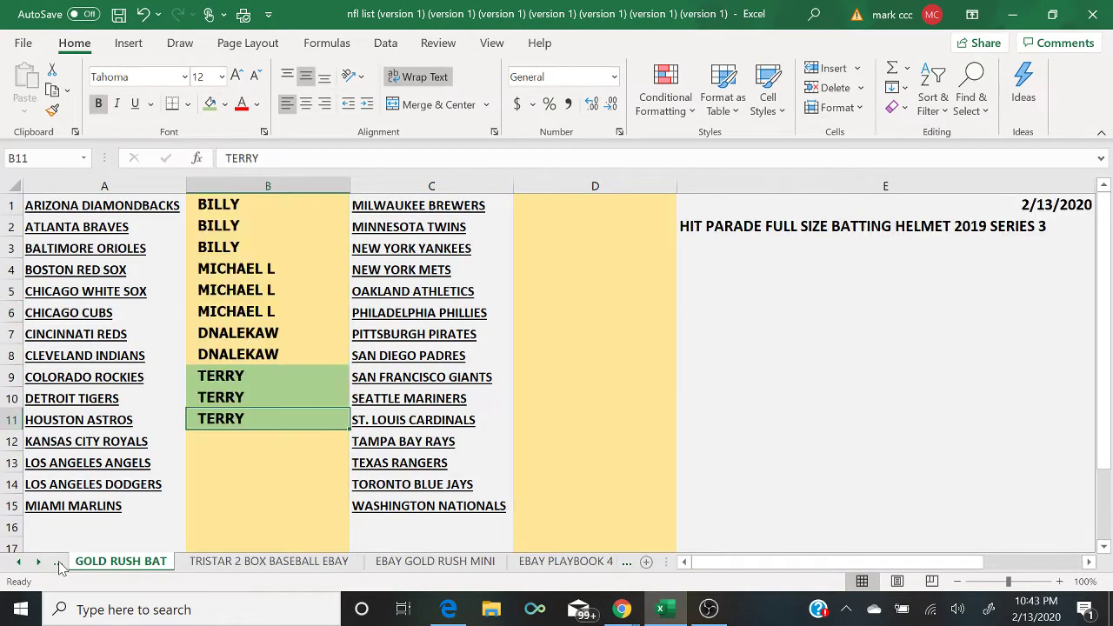
{"action": "left_click", "coordinate": [281, 305]}
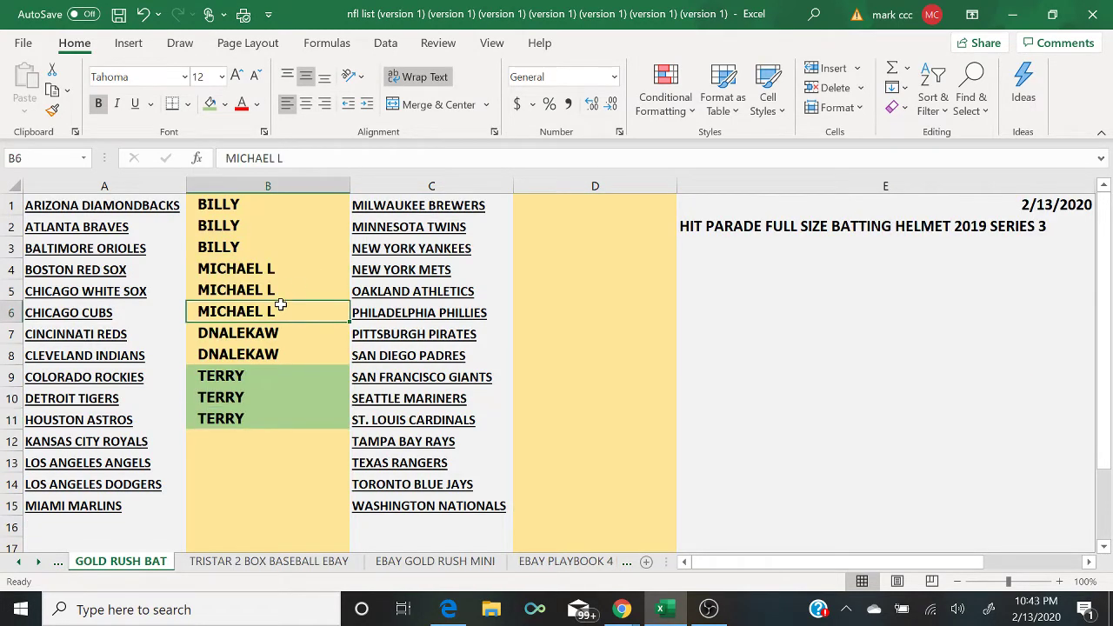
{"action": "left_click", "coordinate": [212, 105]}
{"action": "key", "text": "Up"}
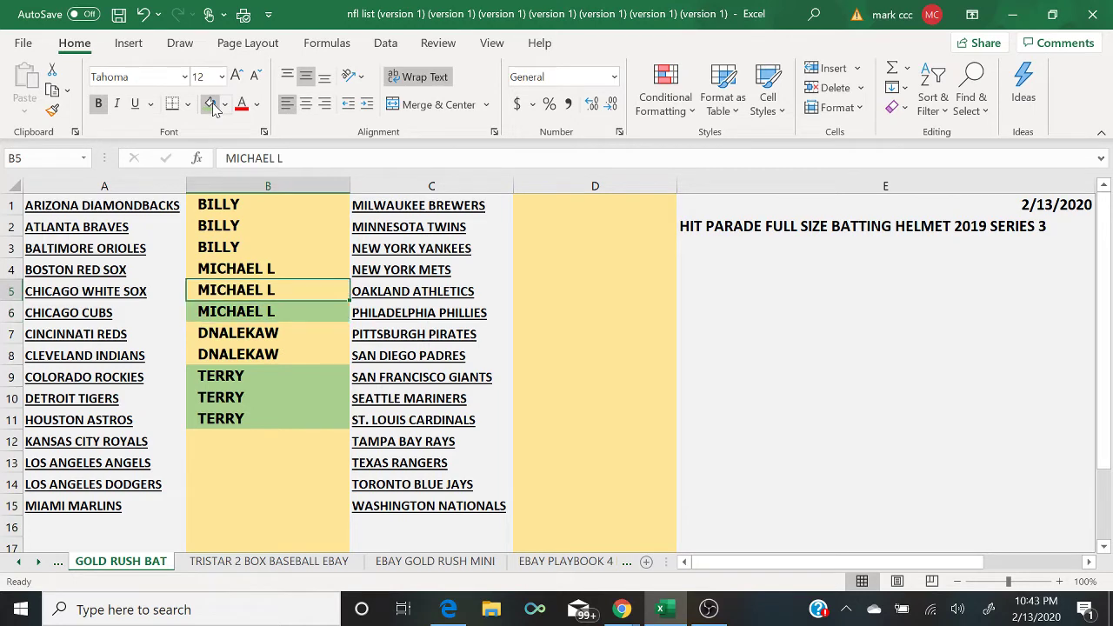
{"action": "left_click", "coordinate": [212, 104]}
{"action": "key", "text": "Up"}
{"action": "left_click", "coordinate": [211, 105]}
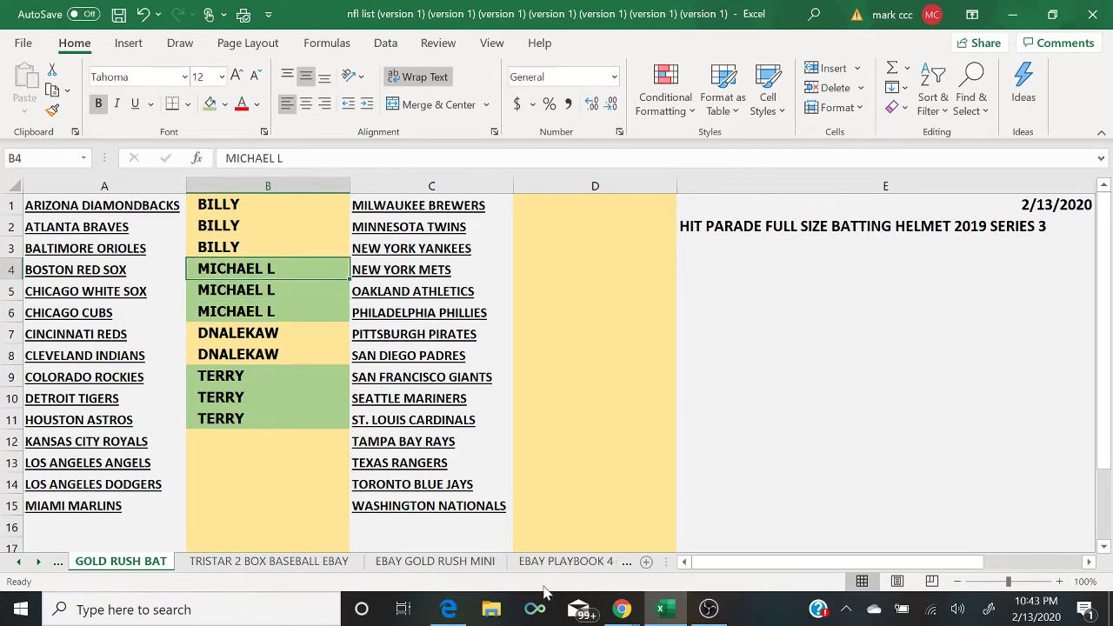
Step: On MADMIKE HELMET, fill the MICHAEL cells B12 and B16 green and bring live chat forward
{"action": "scroll", "coordinate": [621, 570], "scroll_direction": "right", "scroll_amount": 1}
{"action": "left_click", "coordinate": [627, 565]}
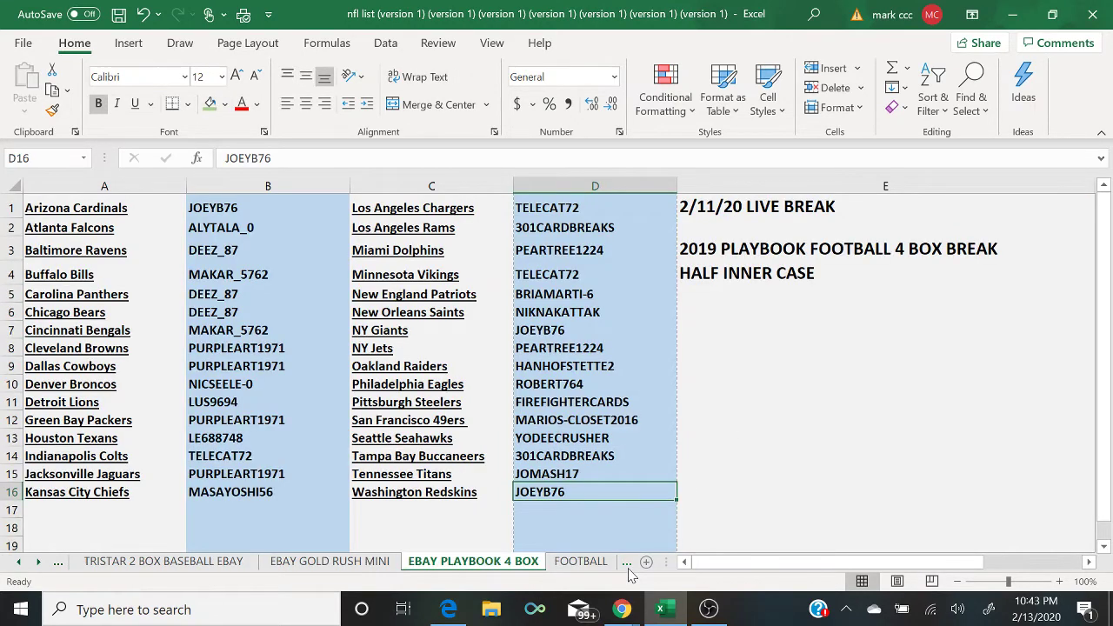
{"action": "scroll", "coordinate": [631, 576], "scroll_direction": "right", "scroll_amount": 1}
{"action": "left_click", "coordinate": [629, 566]}
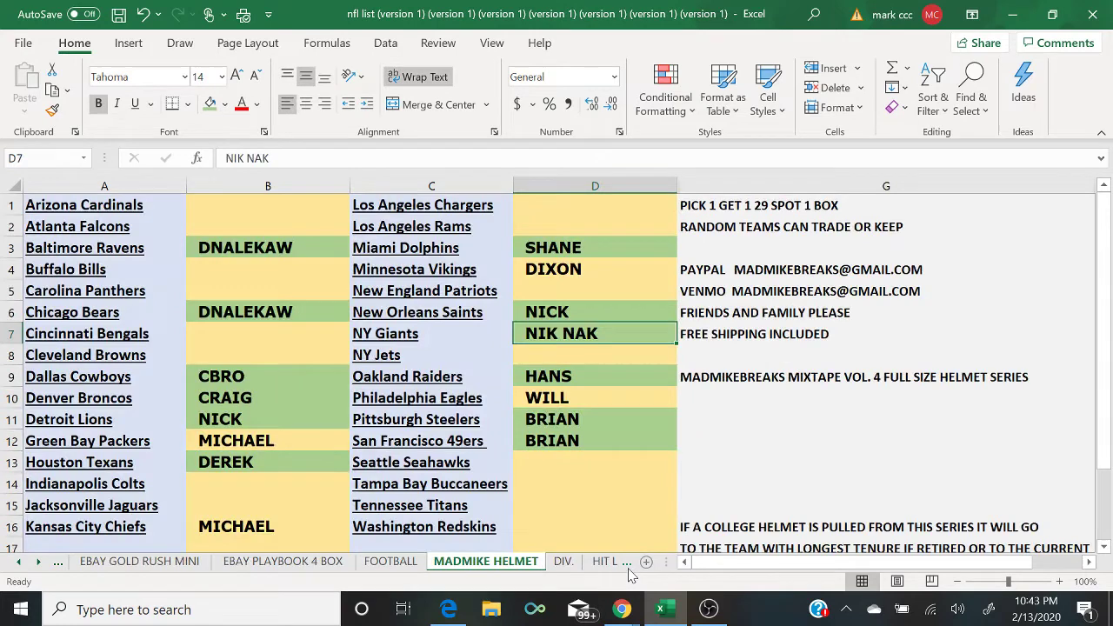
{"action": "left_click", "coordinate": [270, 439]}
{"action": "left_click", "coordinate": [209, 104]}
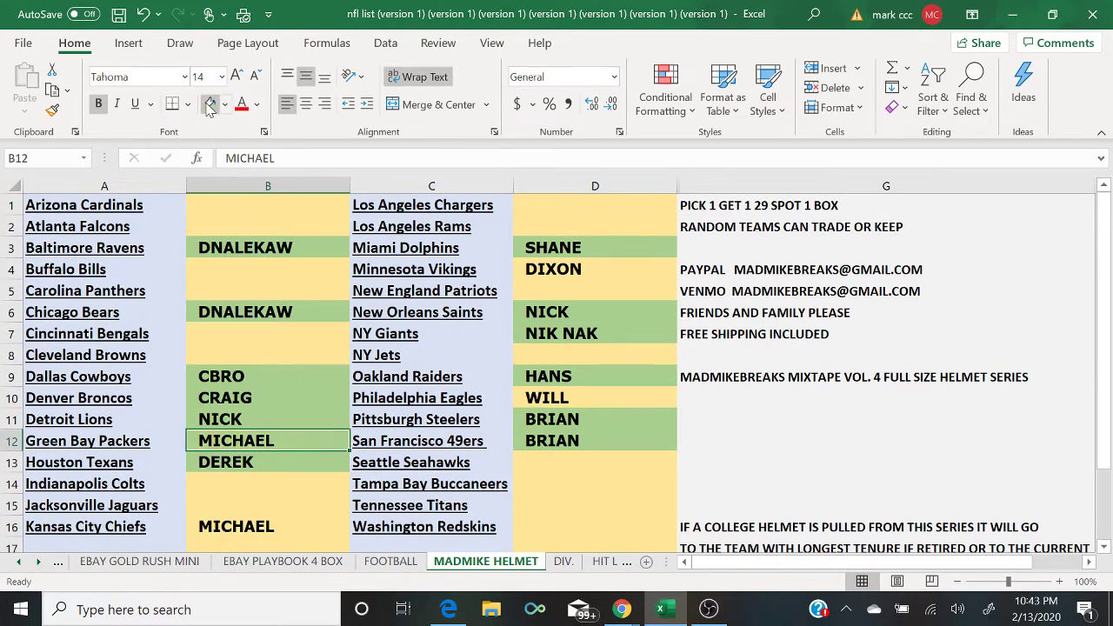
{"action": "key", "text": "Down"}
{"action": "key", "text": "Down"}
{"action": "key", "text": "Down"}
{"action": "key", "text": "Down"}
{"action": "left_click", "coordinate": [209, 104]}
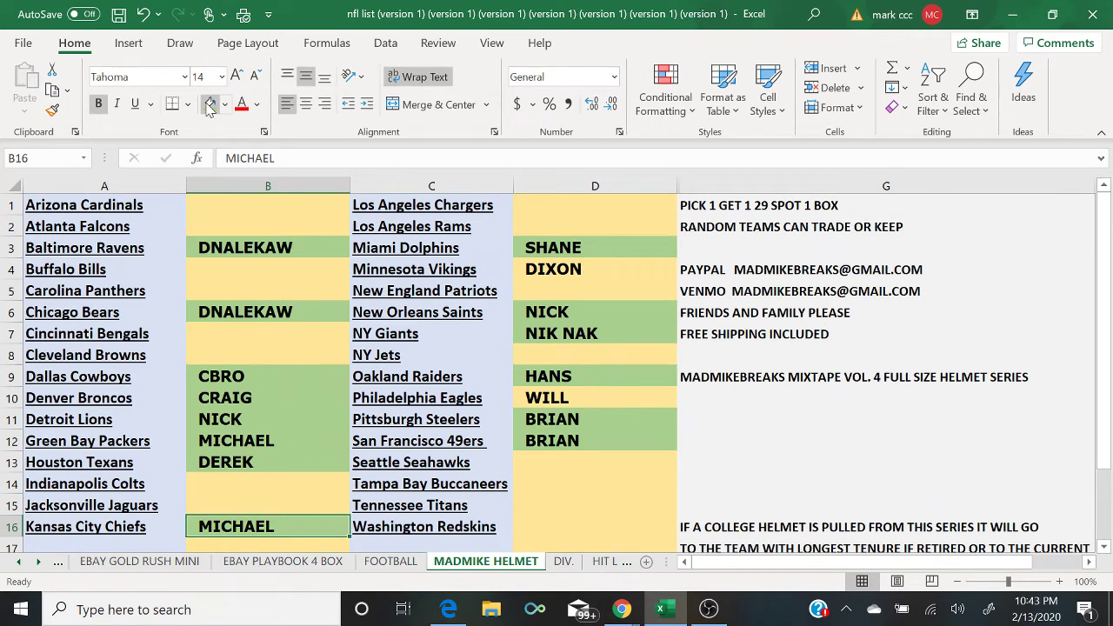
{"action": "left_click", "coordinate": [633, 602]}
{"action": "left_click", "coordinate": [702, 561]}
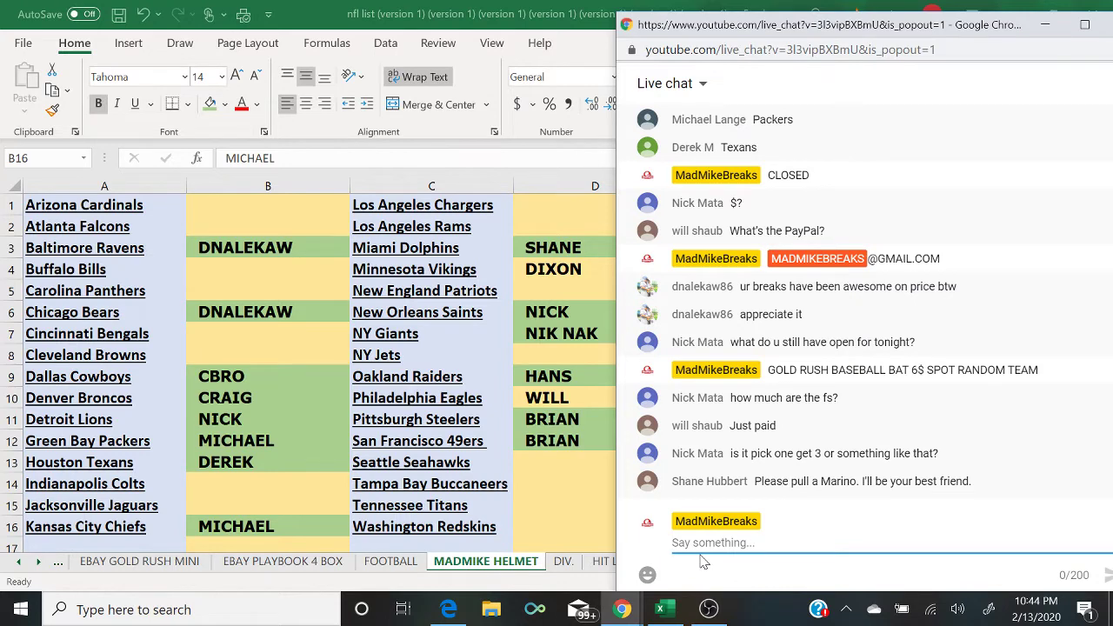
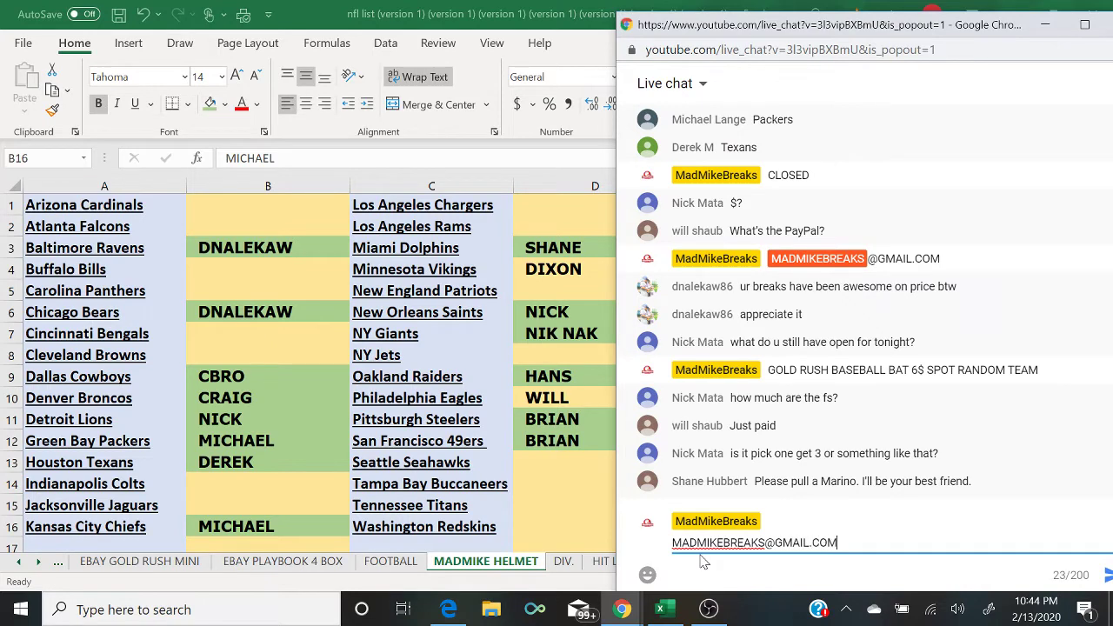
Step: Post the PayPal e-mail address as a new live chat message
{"action": "key", "text": "Return"}
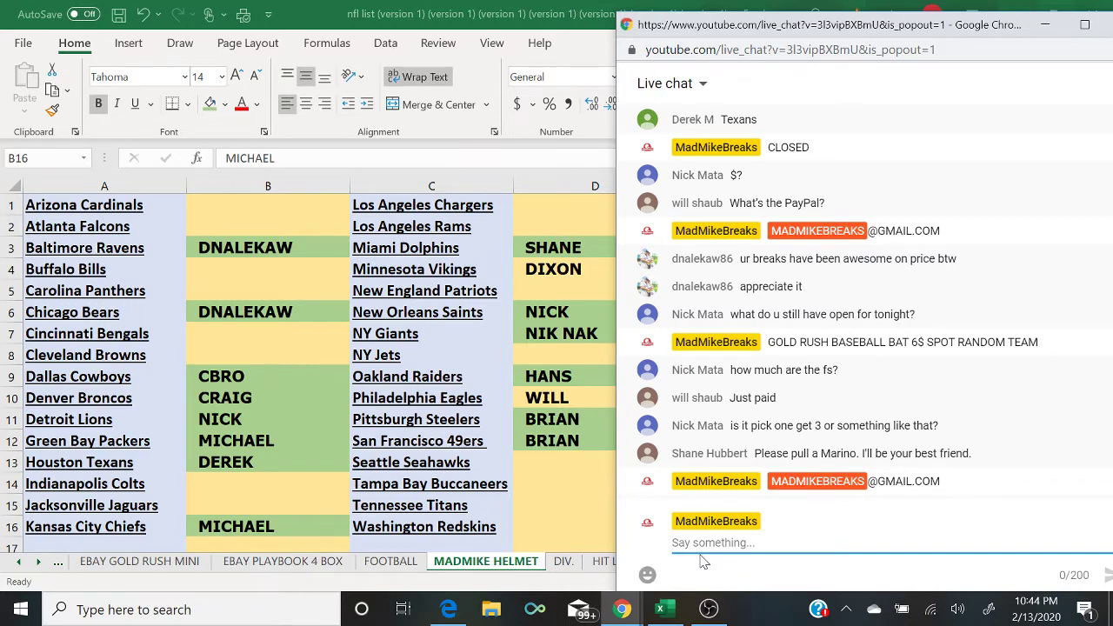
Step: Glance at the helmet spreadsheet, then scroll the live chat to read the newest buyer replies
{"action": "left_click", "coordinate": [532, 270]}
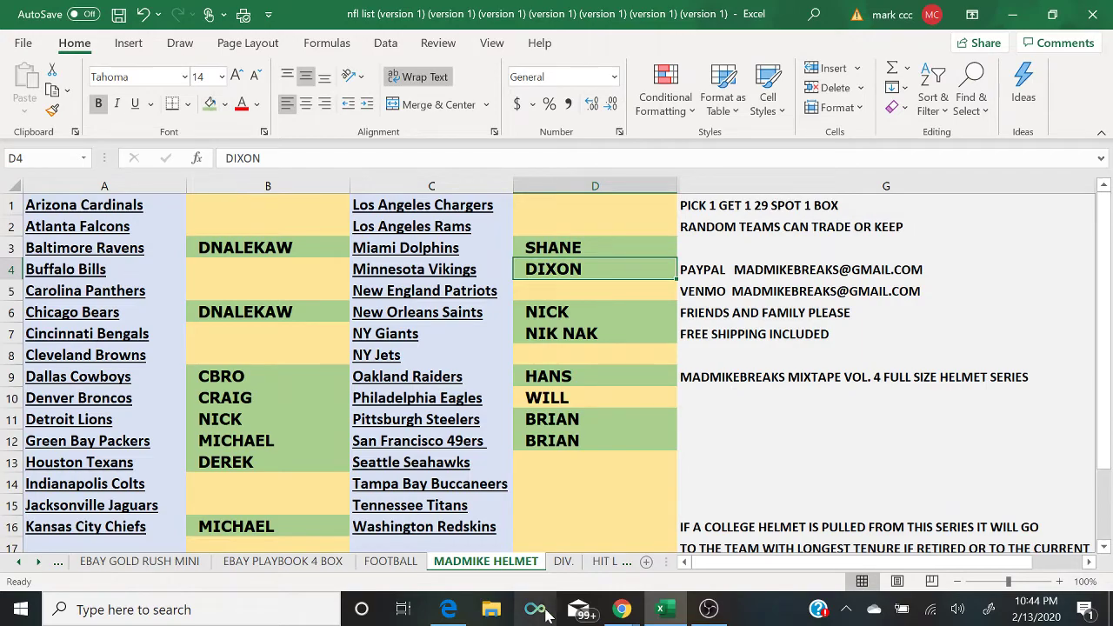
{"action": "mouse_move", "coordinate": [622, 611]}
{"action": "left_click", "coordinate": [705, 563]}
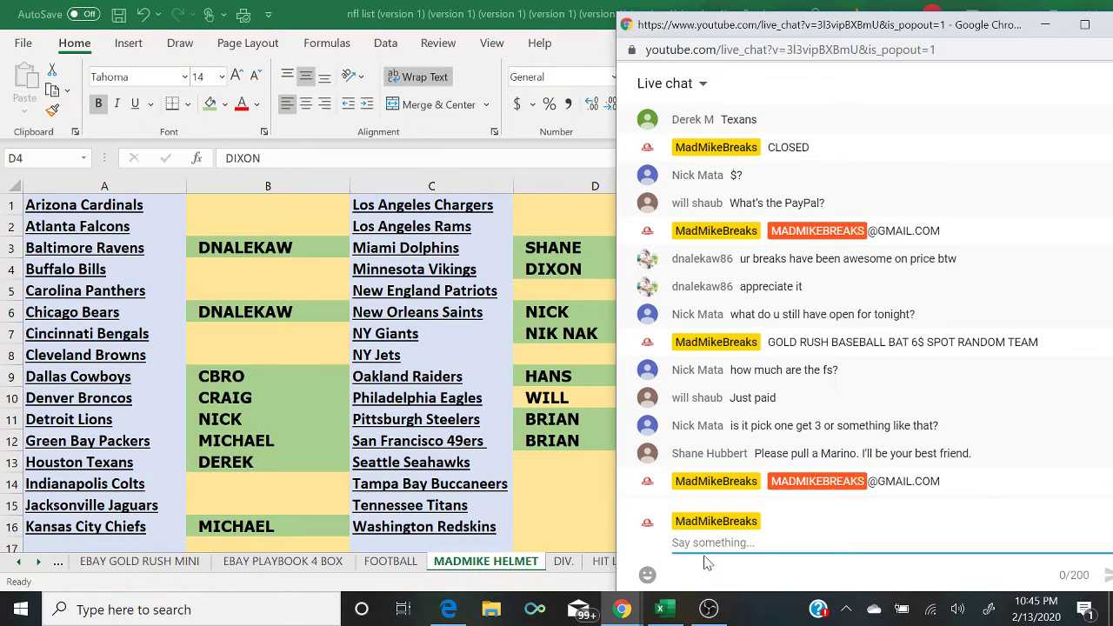
{"action": "scroll", "coordinate": [1002, 366], "scroll_direction": "up", "scroll_amount": 3}
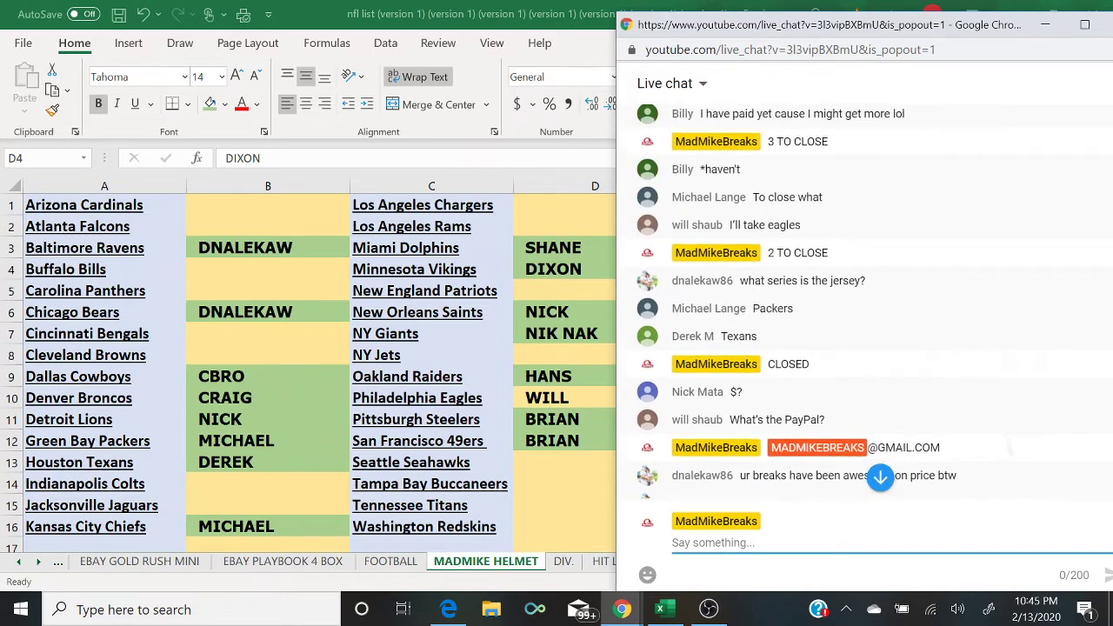
{"action": "scroll", "coordinate": [870, 304], "scroll_direction": "down", "scroll_amount": 5}
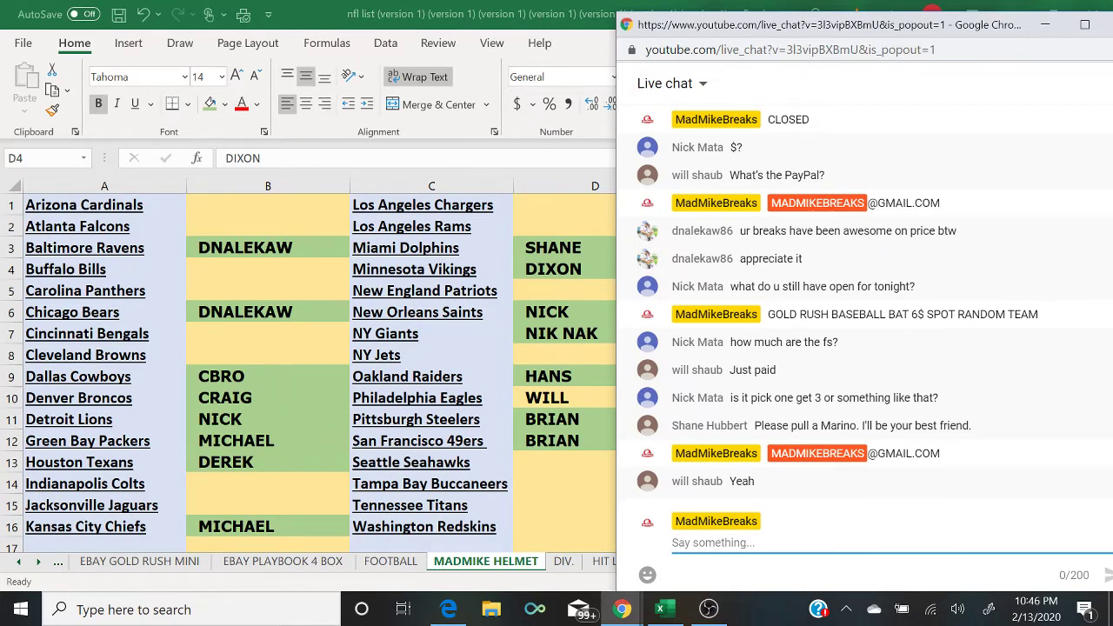
Step: Fill the WILL cell green and copy all of column B's buyer names
{"action": "left_click", "coordinate": [599, 397]}
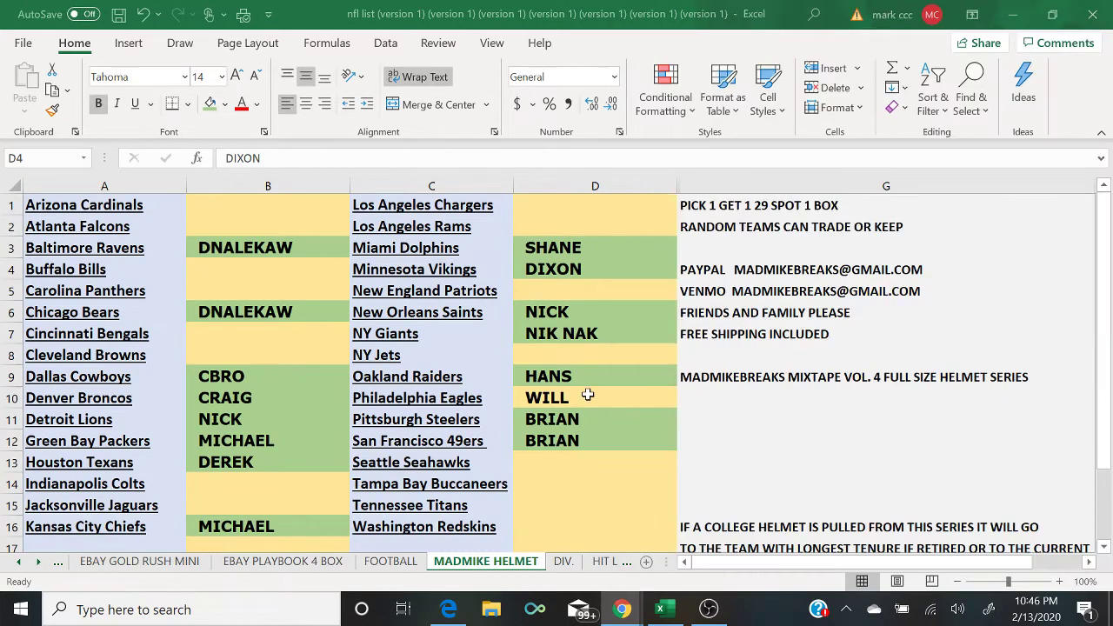
{"action": "left_click", "coordinate": [209, 104]}
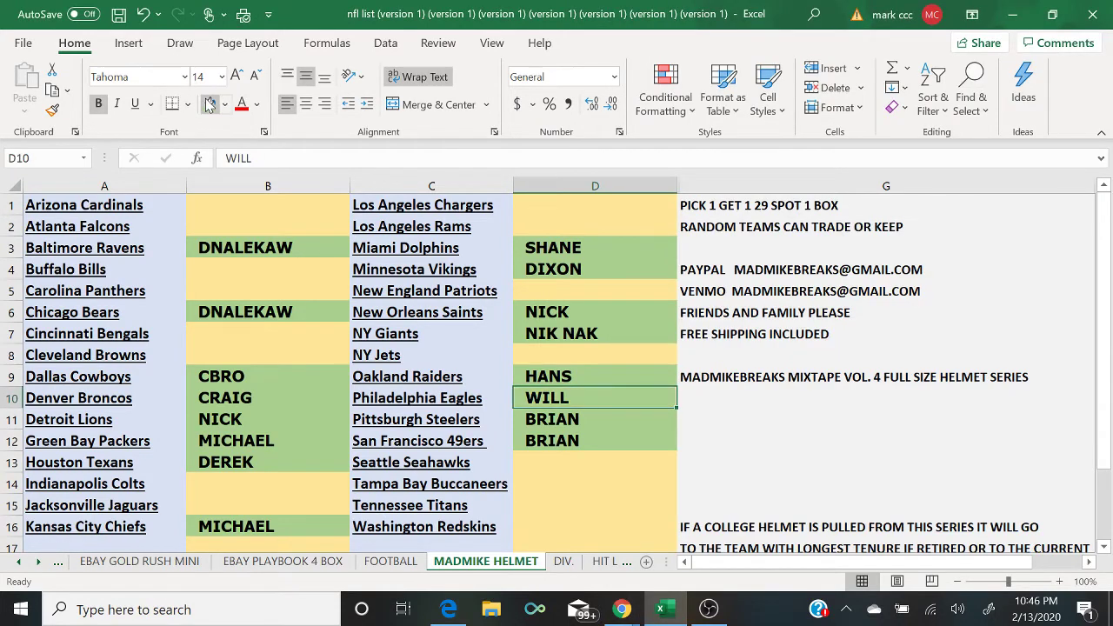
{"action": "left_click", "coordinate": [247, 182]}
{"action": "right_click", "coordinate": [247, 184]}
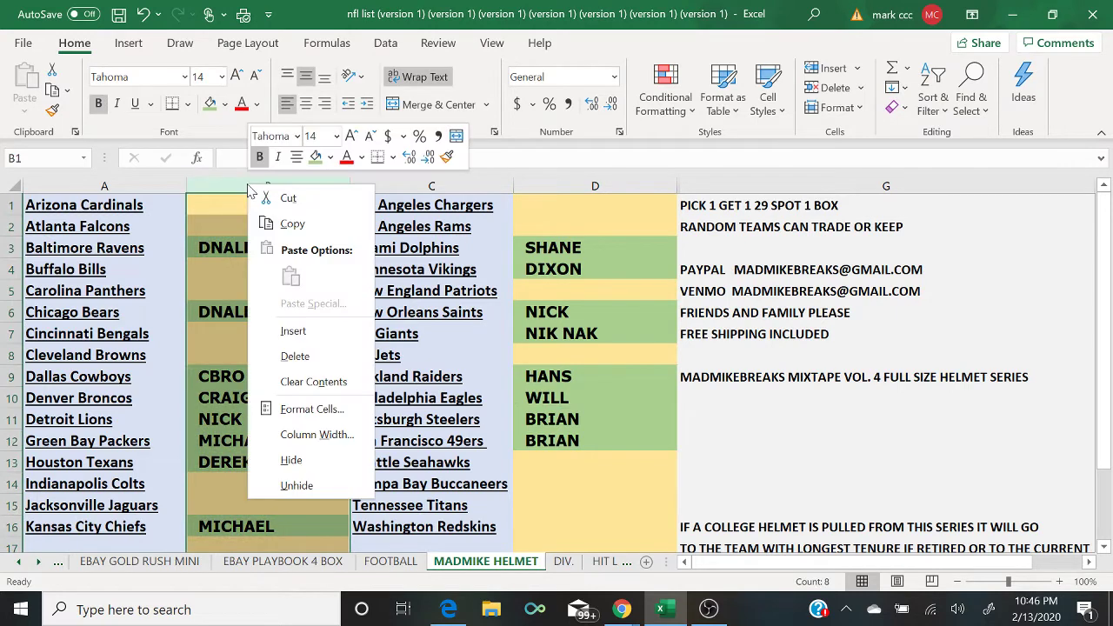
{"action": "left_click", "coordinate": [290, 222]}
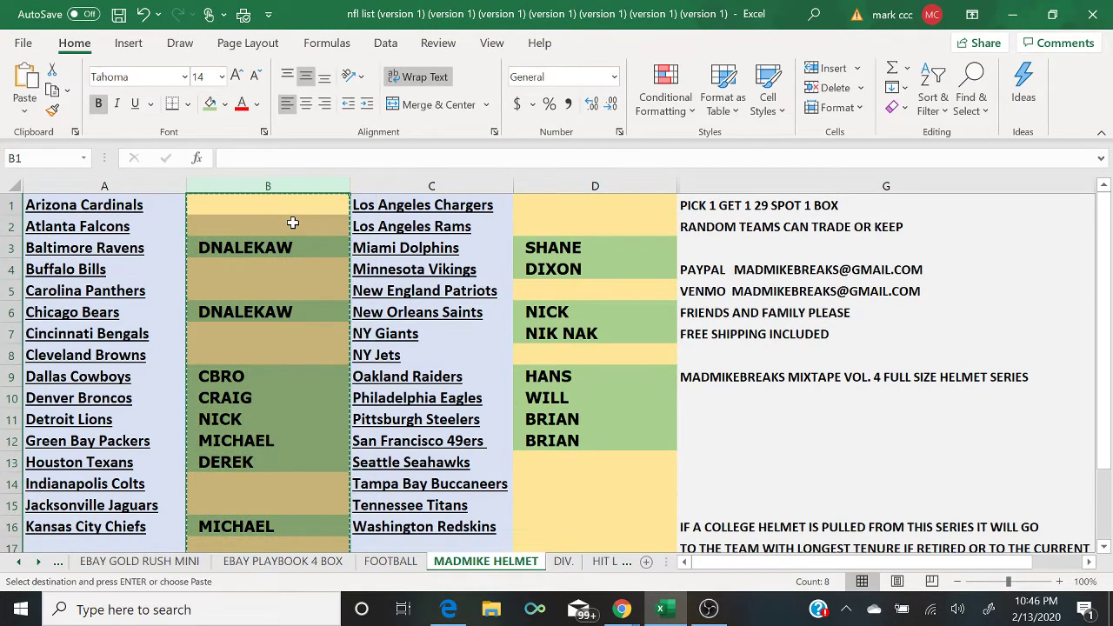
{"action": "left_click", "coordinate": [448, 608]}
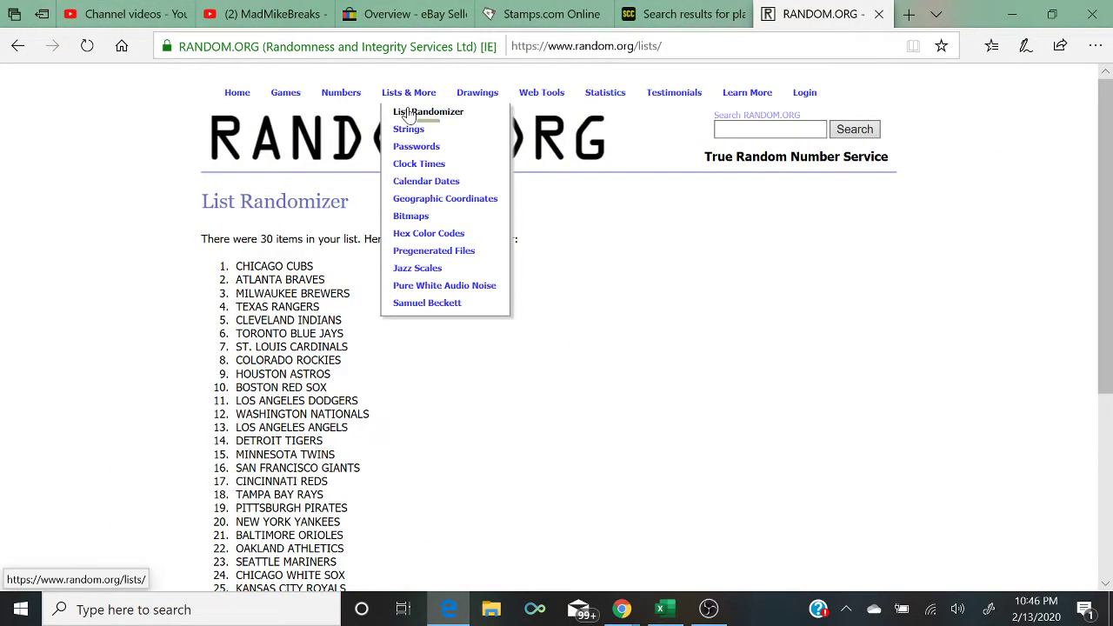
Step: Paste the column B names into a fresh List Randomizer box and remove the blank lines
{"action": "left_click", "coordinate": [407, 114]}
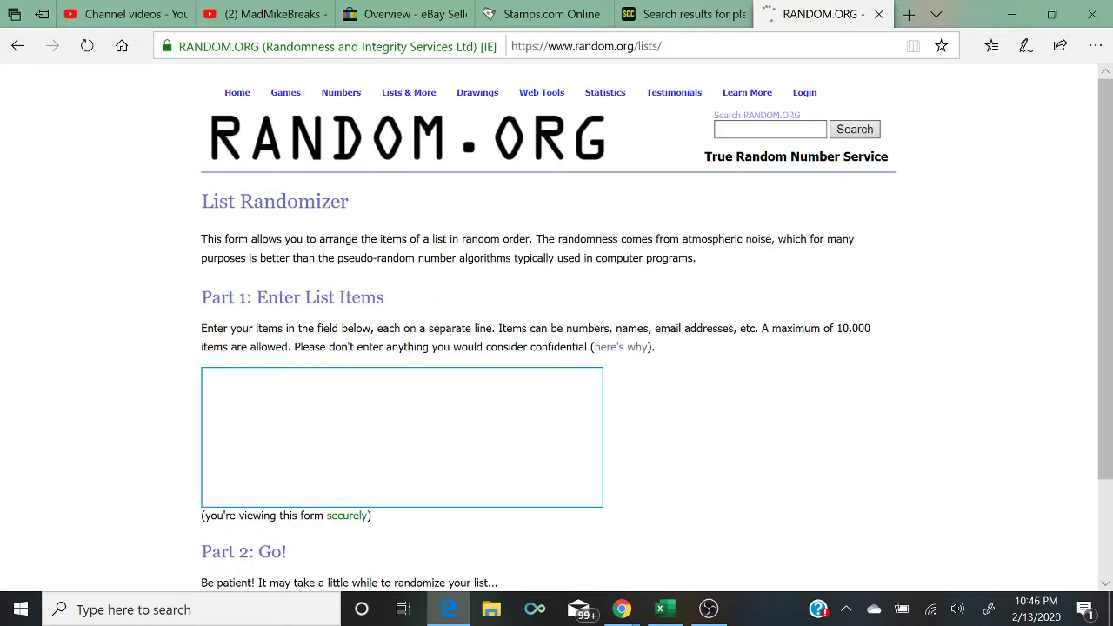
{"action": "right_click", "coordinate": [326, 469]}
{"action": "left_click", "coordinate": [335, 473]}
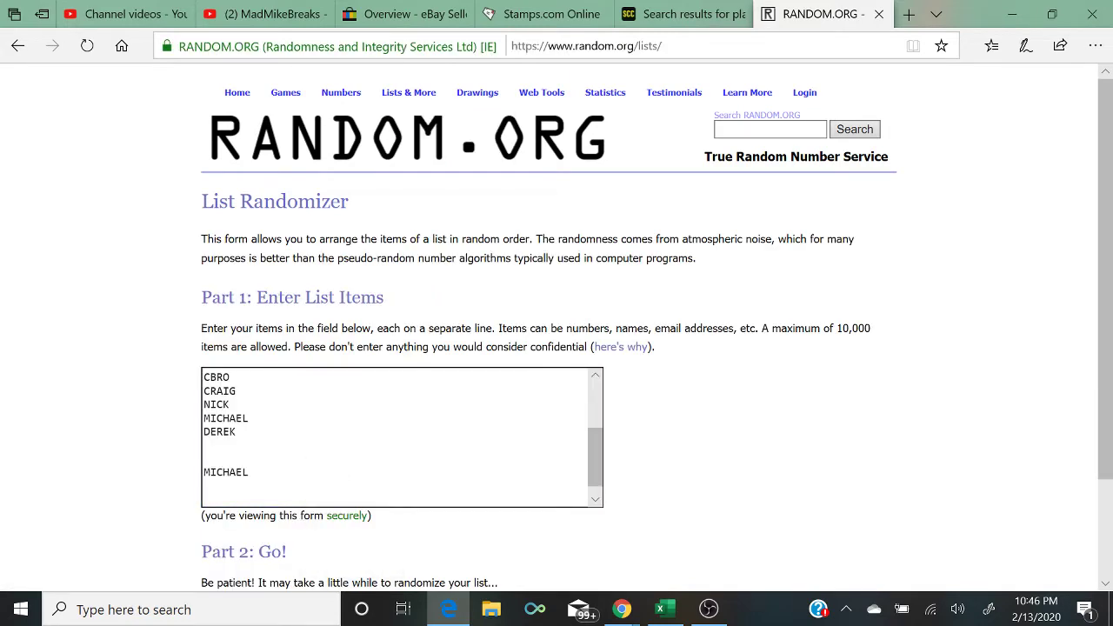
{"action": "key", "text": "BackSpace"}
{"action": "key", "text": "Up"}
{"action": "key", "text": "BackSpace"}
{"action": "key", "text": "BackSpace"}
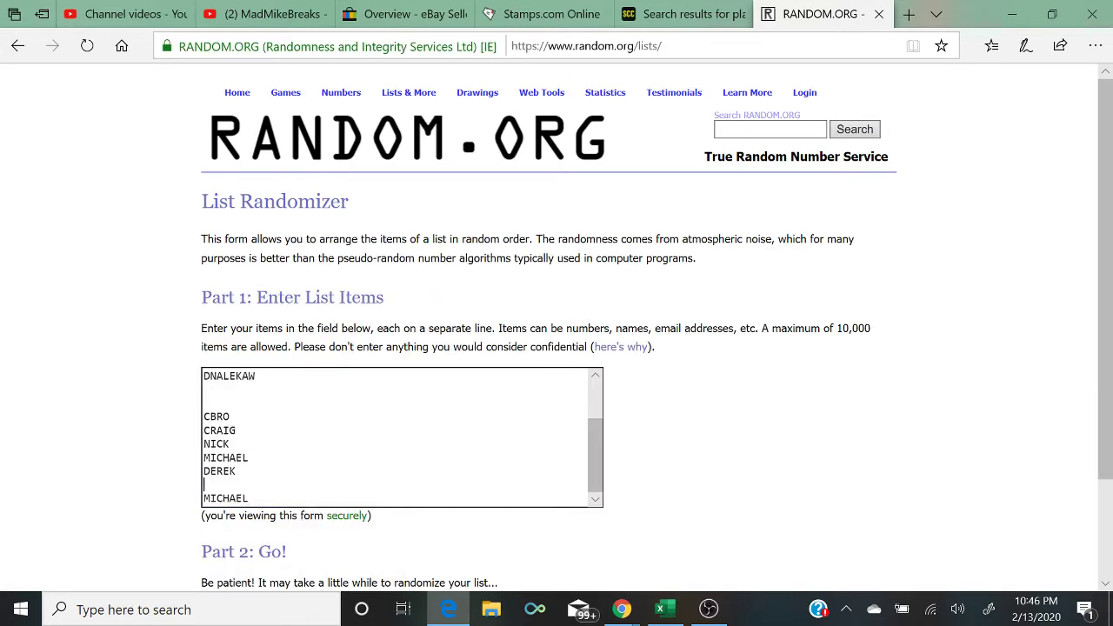
{"action": "key", "text": "Up"}
{"action": "key", "text": "Up"}
{"action": "key", "text": "Up"}
{"action": "key", "text": "BackSpace"}
{"action": "key", "text": "BackSpace"}
{"action": "key", "text": "BackSpace"}
{"action": "key", "text": "BackSpace"}
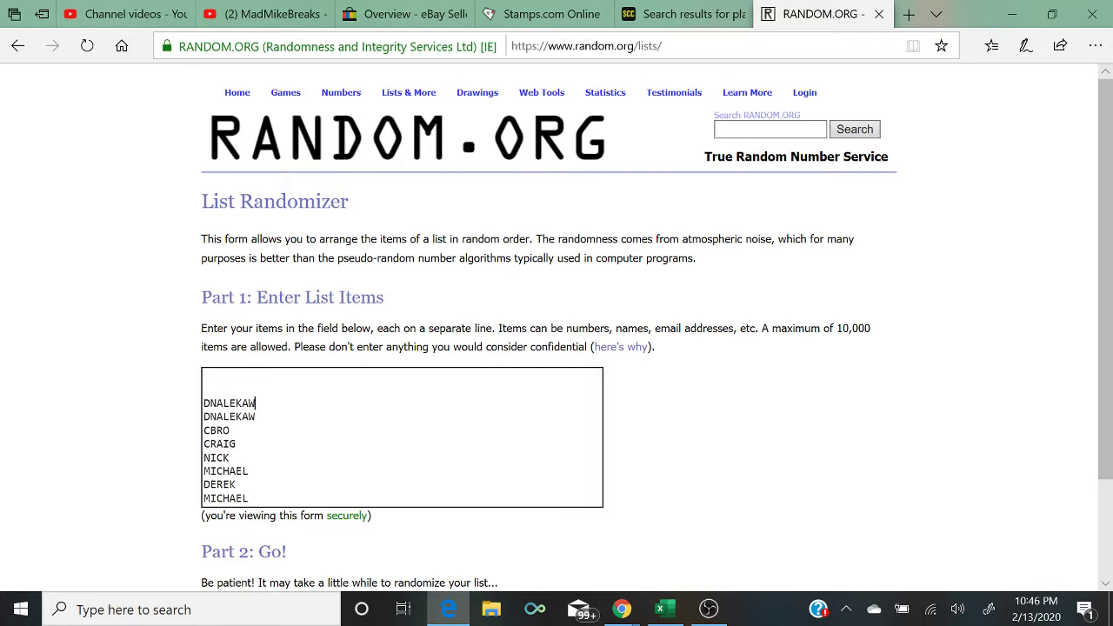
{"action": "key", "text": "Up"}
{"action": "key", "text": "Up"}
{"action": "key", "text": "Delete"}
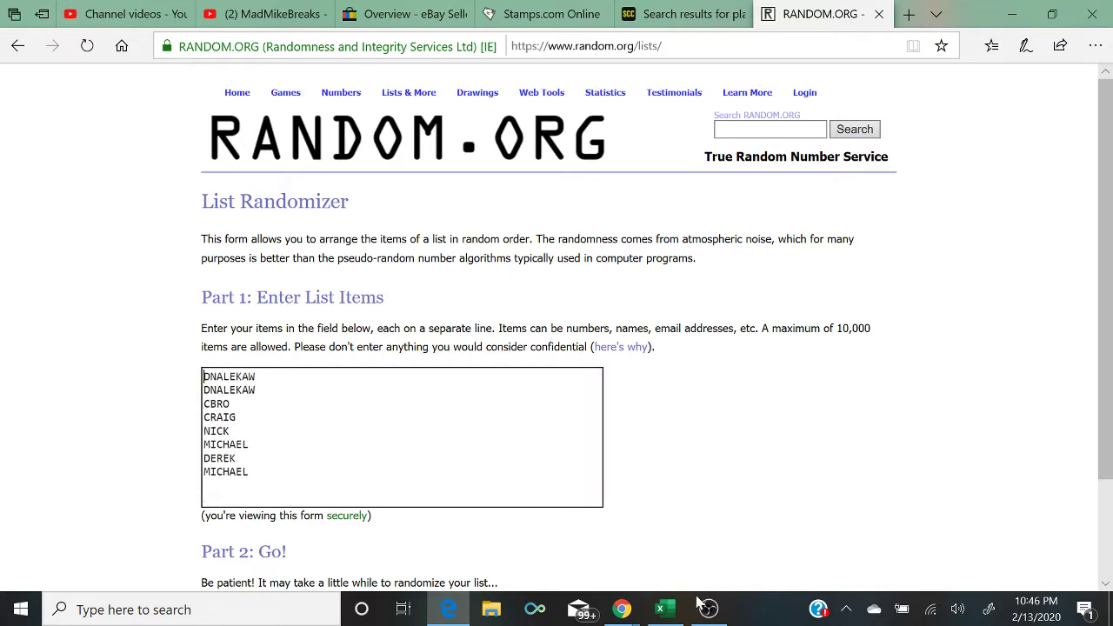
Step: Copy column D's names from Excel, paste them below, and delete the blank lines
{"action": "left_click", "coordinate": [659, 608]}
{"action": "left_click", "coordinate": [594, 186]}
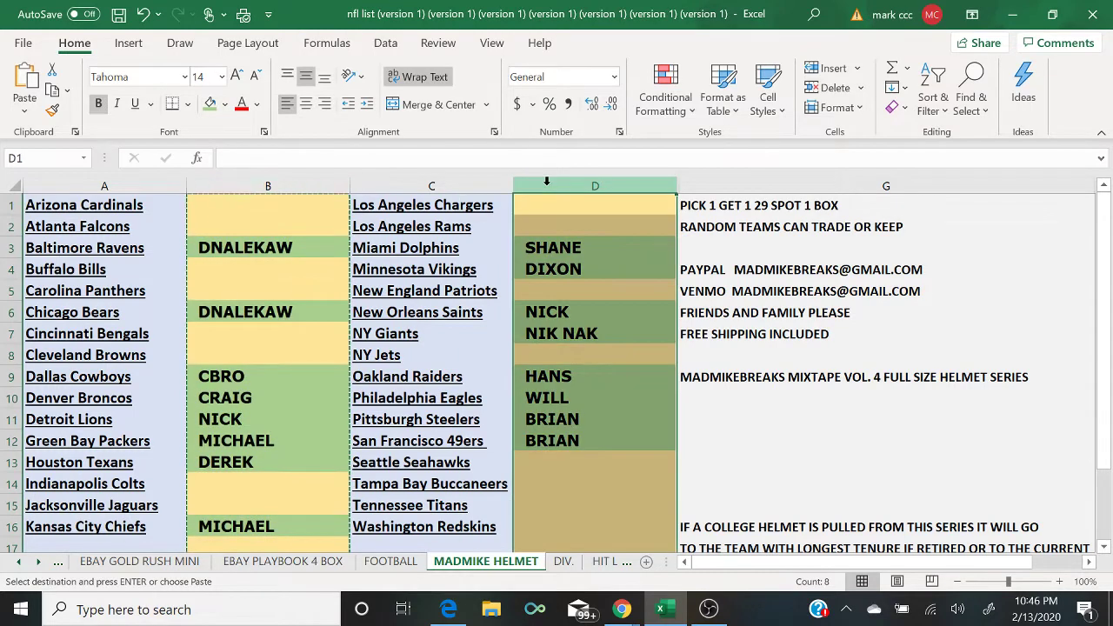
{"action": "right_click", "coordinate": [549, 184]}
{"action": "left_click", "coordinate": [574, 207]}
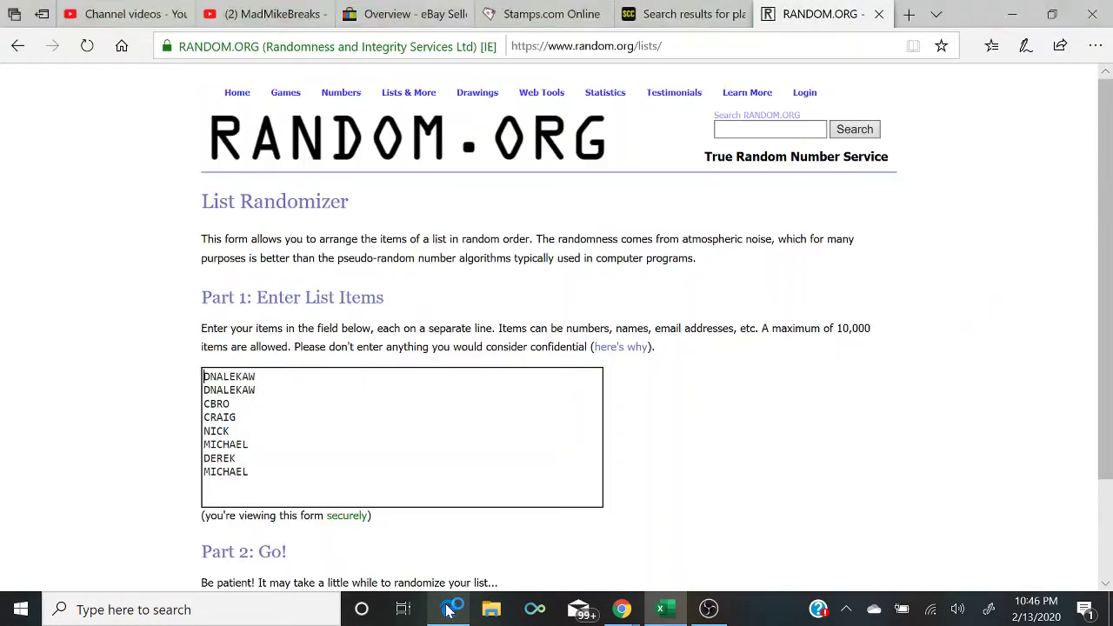
{"action": "left_click", "coordinate": [448, 610]}
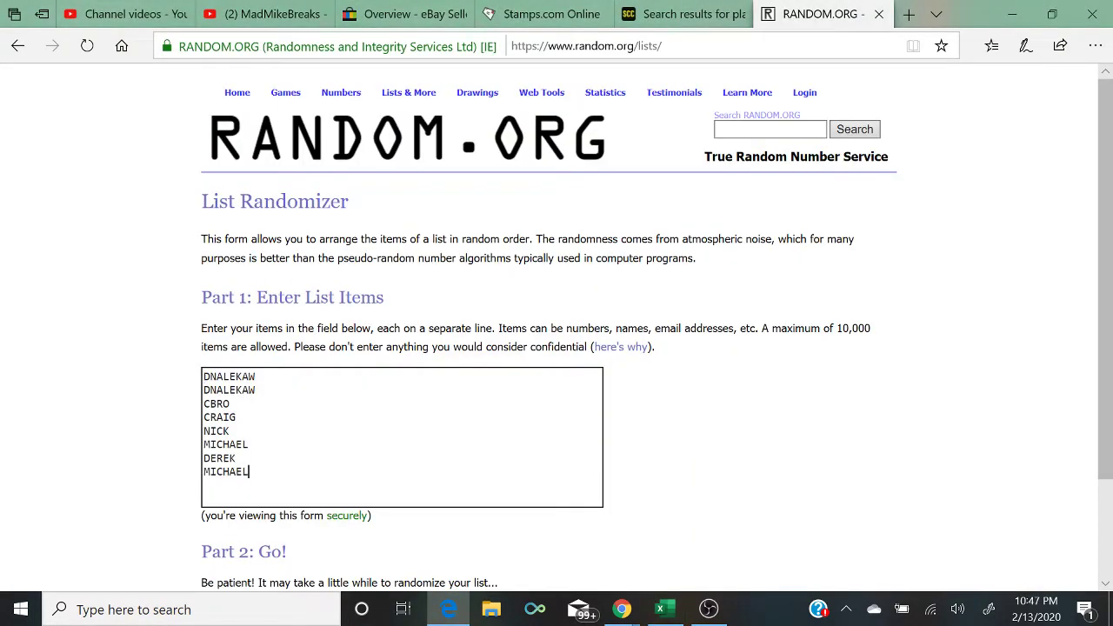
{"action": "right_click", "coordinate": [275, 377]}
{"action": "left_click", "coordinate": [301, 372]}
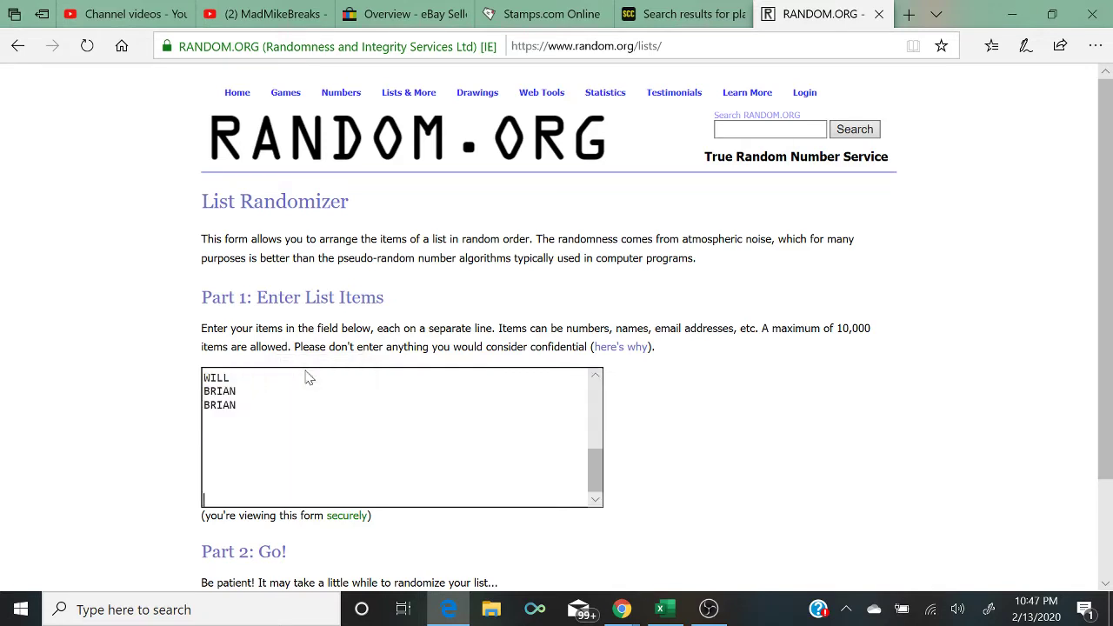
{"action": "scroll", "coordinate": [309, 378], "scroll_direction": "up", "scroll_amount": 2}
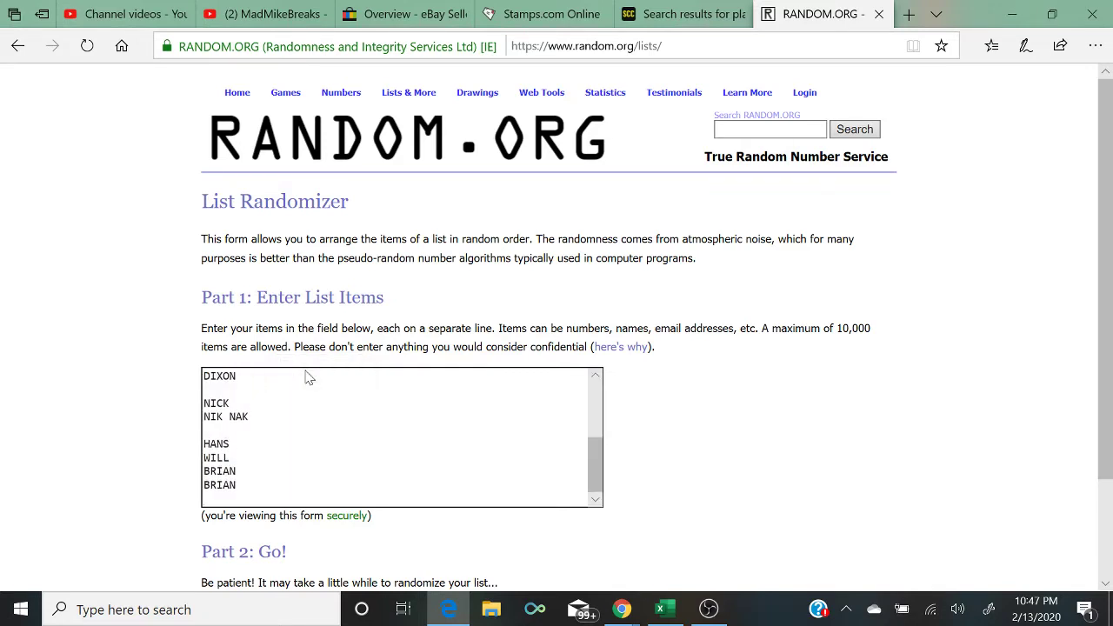
{"action": "key", "text": "BackSpace"}
{"action": "key", "text": "BackSpace"}
{"action": "key", "text": "Up"}
{"action": "key", "text": "Up"}
{"action": "key", "text": "Up"}
{"action": "key", "text": "Up"}
{"action": "key", "text": "Up"}
{"action": "key", "text": "Up"}
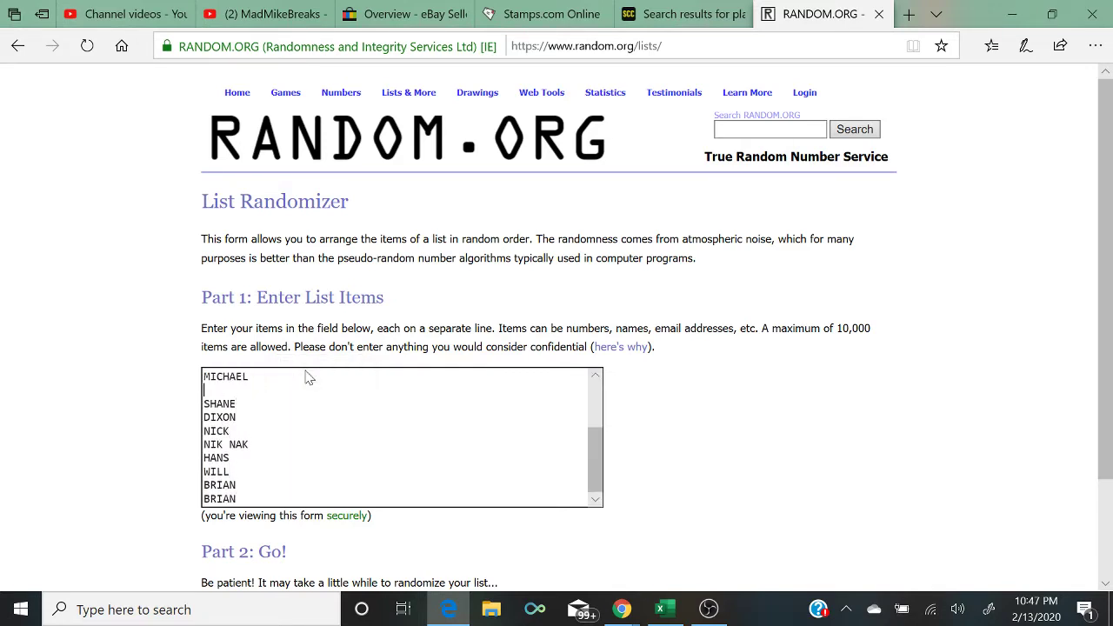
{"action": "key", "text": "Up"}
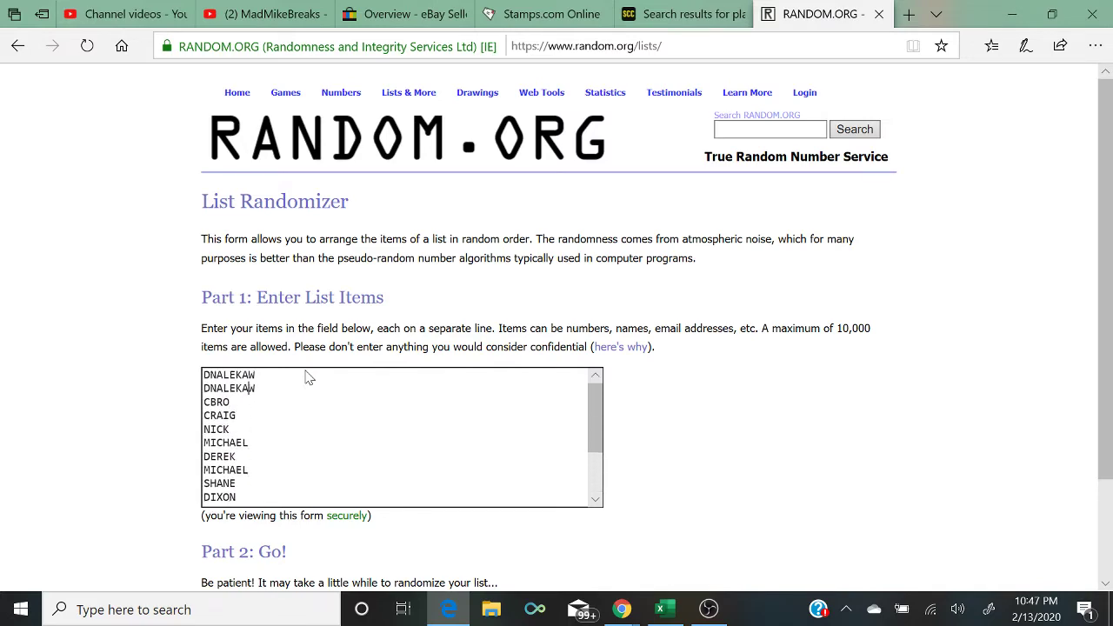
{"action": "scroll", "coordinate": [309, 377], "scroll_direction": "down", "scroll_amount": 2}
{"action": "scroll", "coordinate": [309, 377], "scroll_direction": "down", "scroll_amount": 2}
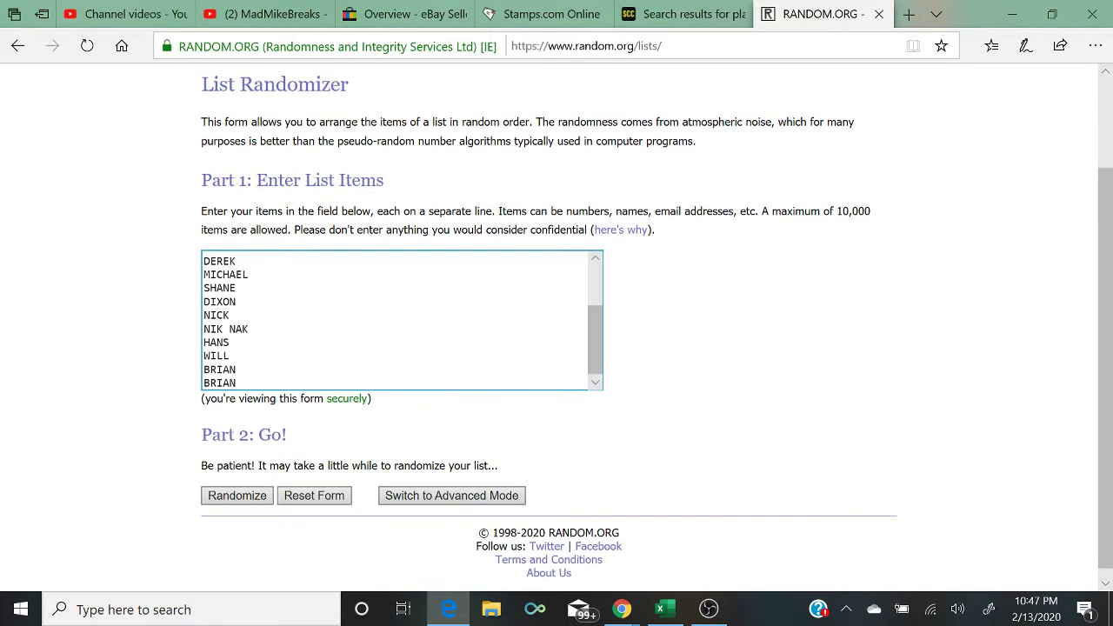
Step: Randomize the 16-name list five times, ending with HANS first and NICK last
{"action": "left_click", "coordinate": [224, 496]}
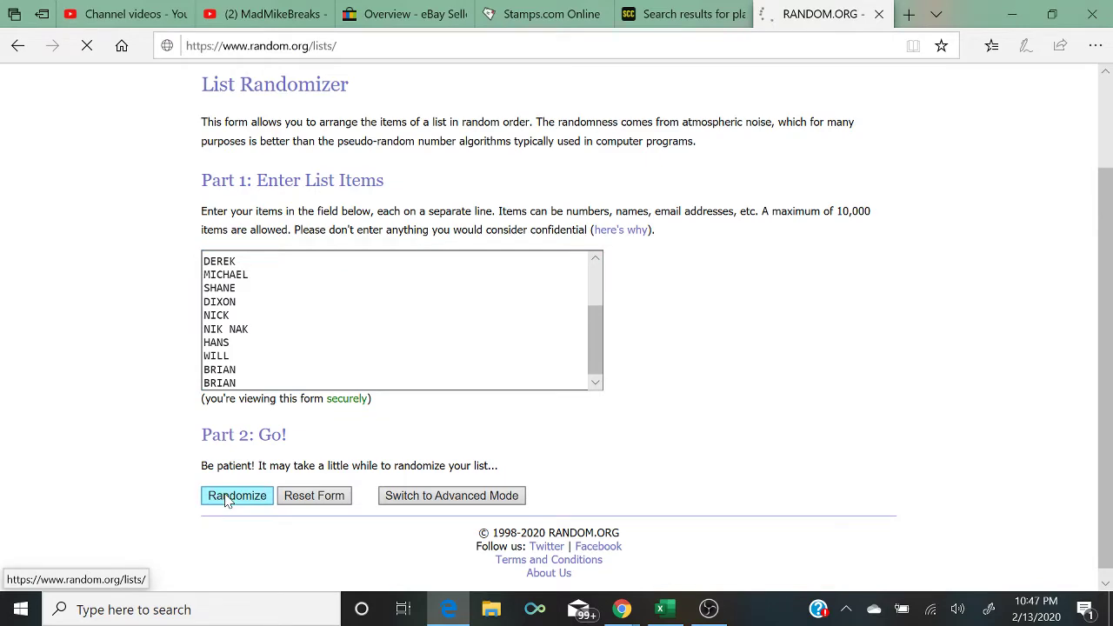
{"action": "left_click", "coordinate": [227, 512]}
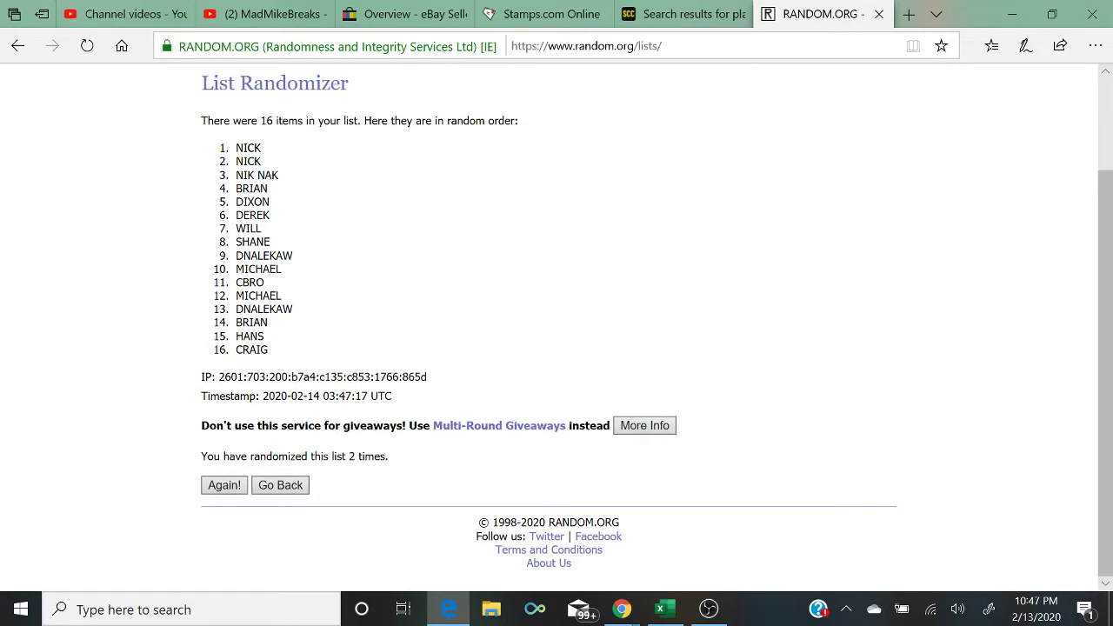
{"action": "left_click", "coordinate": [224, 487]}
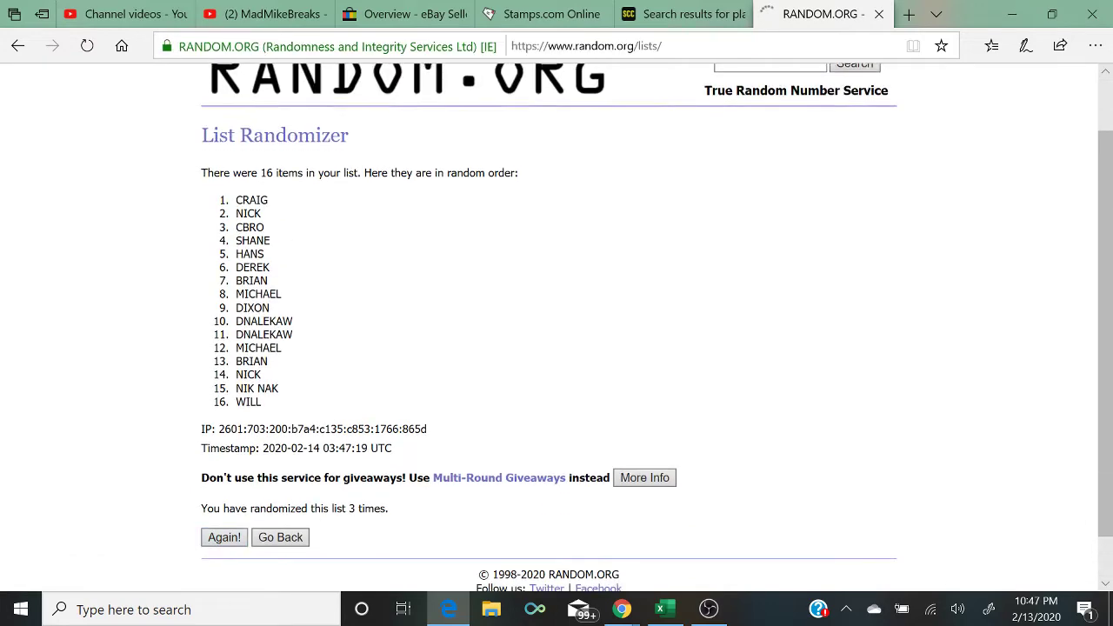
{"action": "left_click", "coordinate": [224, 485]}
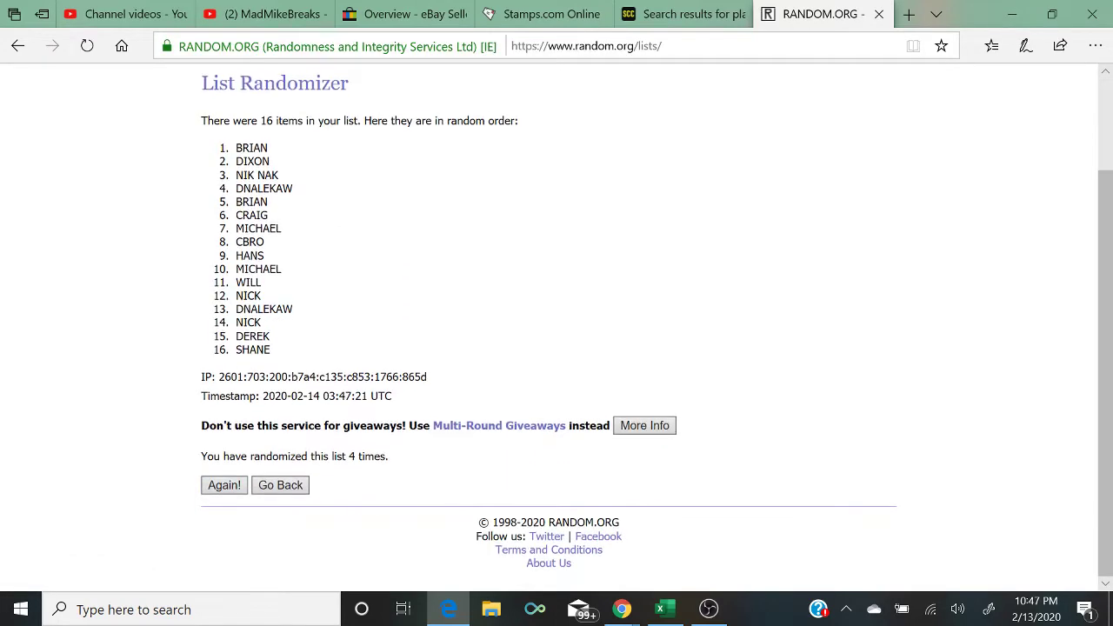
{"action": "left_click", "coordinate": [220, 491]}
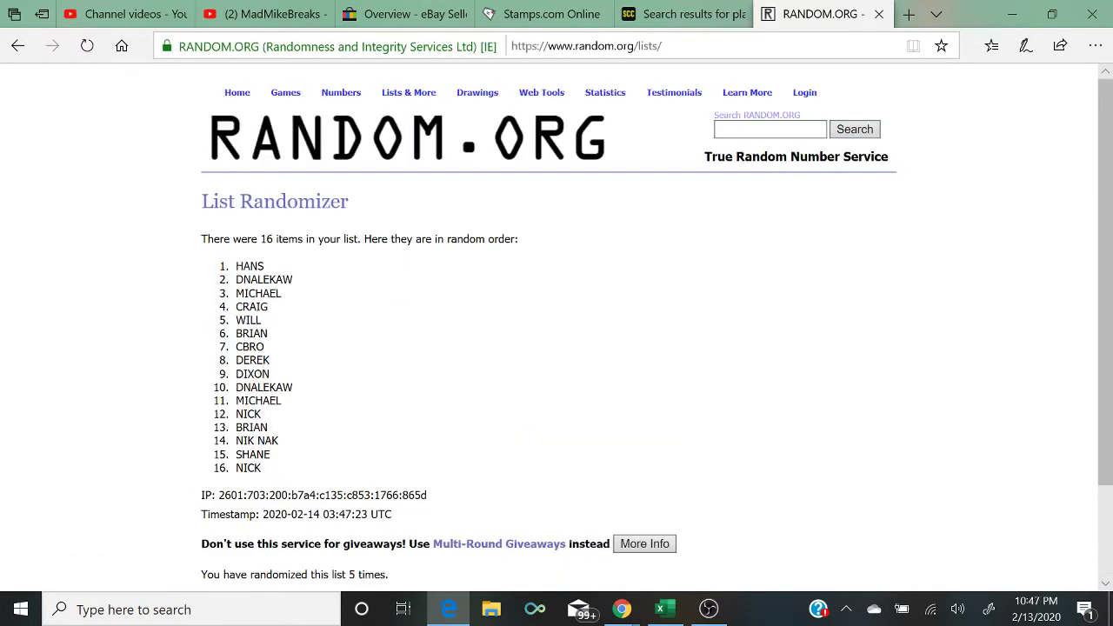
{"action": "scroll", "coordinate": [496, 524], "scroll_direction": "down", "scroll_amount": 1}
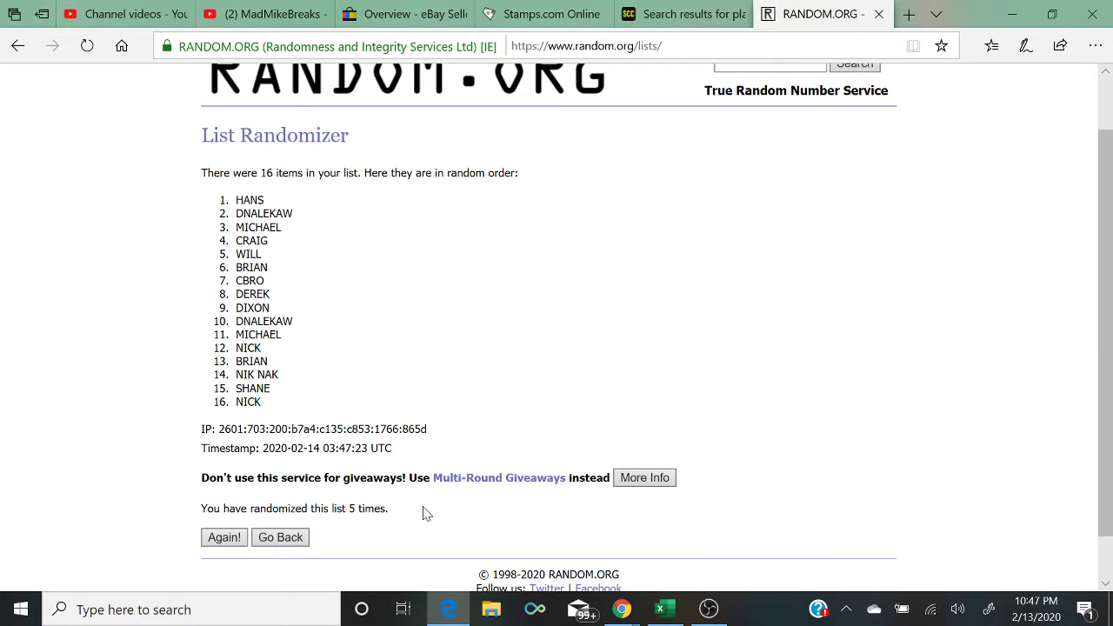
{"action": "left_click_drag", "start_coordinate": [423, 512], "coordinate": [174, 502]}
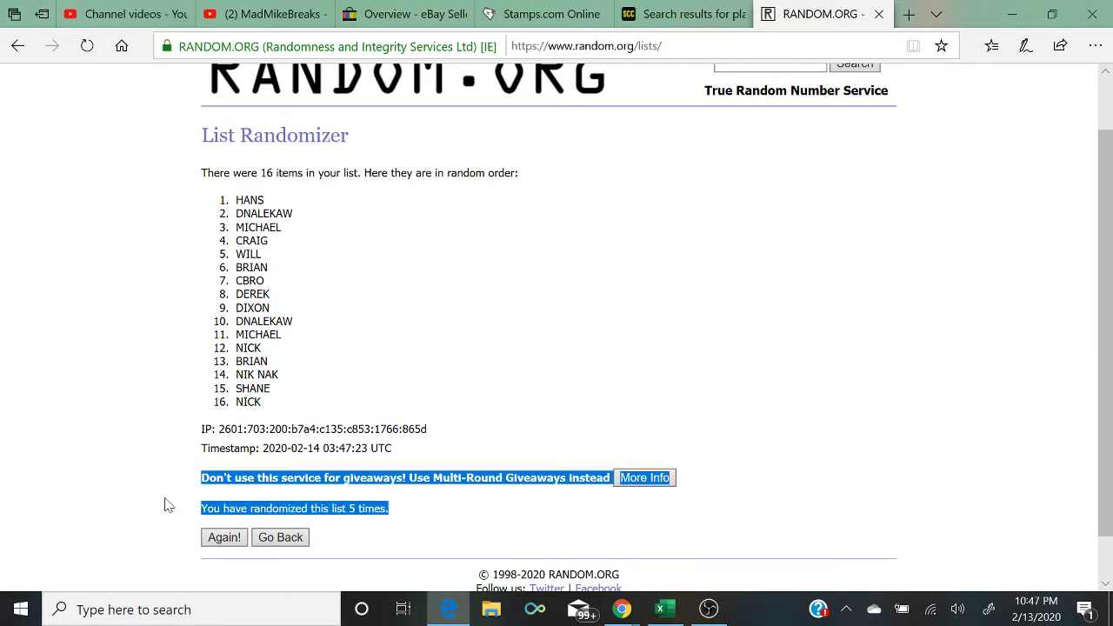
Step: Enter HANS in B1 and DNALEKAW in B2
{"action": "left_click", "coordinate": [1052, 14]}
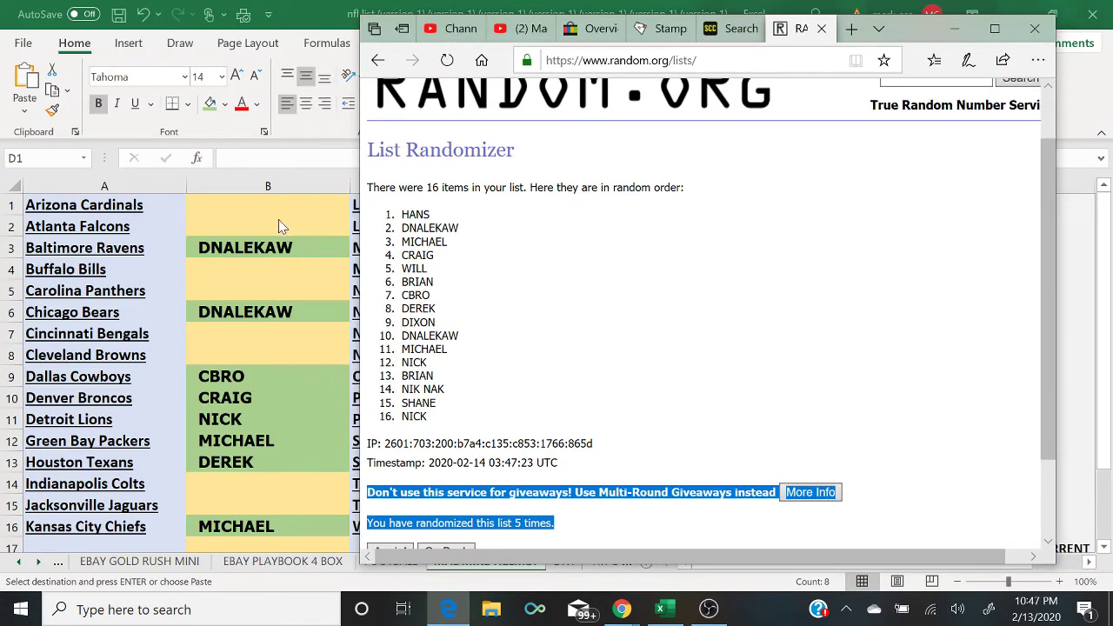
{"action": "left_click", "coordinate": [259, 203]}
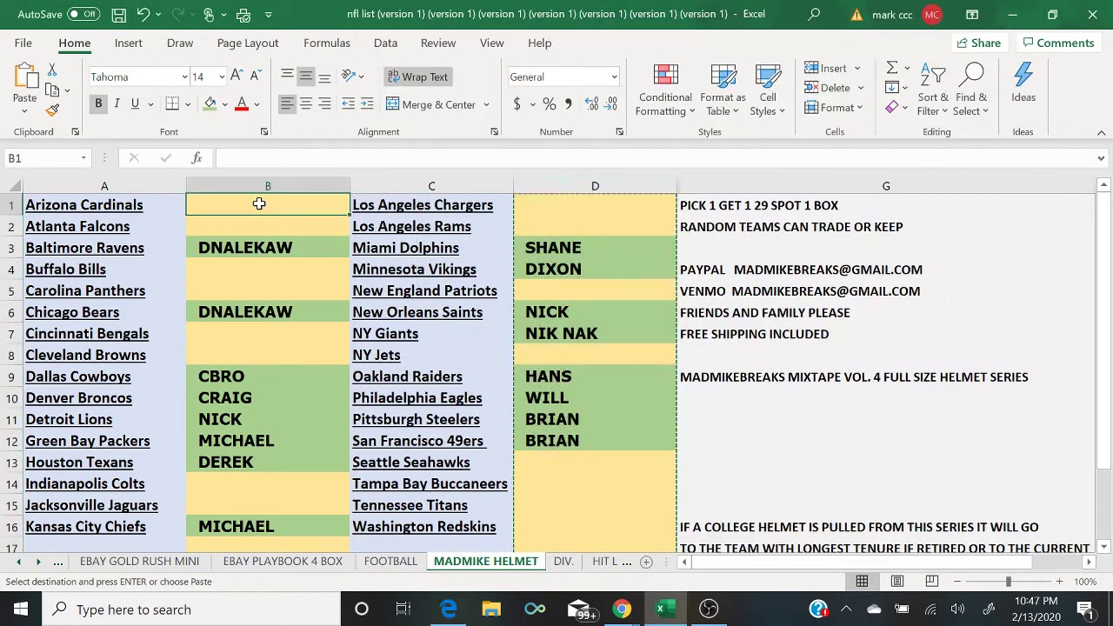
{"action": "type", "text": "HANS"}
{"action": "key", "text": "Return"}
{"action": "type", "text": "D"}
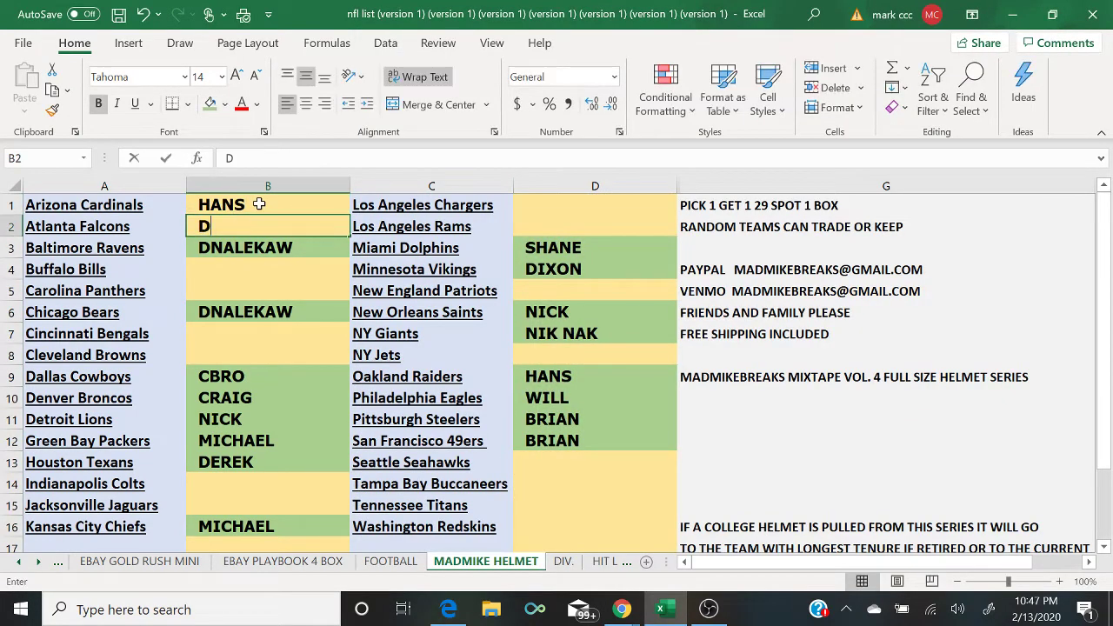
{"action": "key", "text": "Return"}
{"action": "key", "text": "Up"}
{"action": "type", "text": "DNA"}
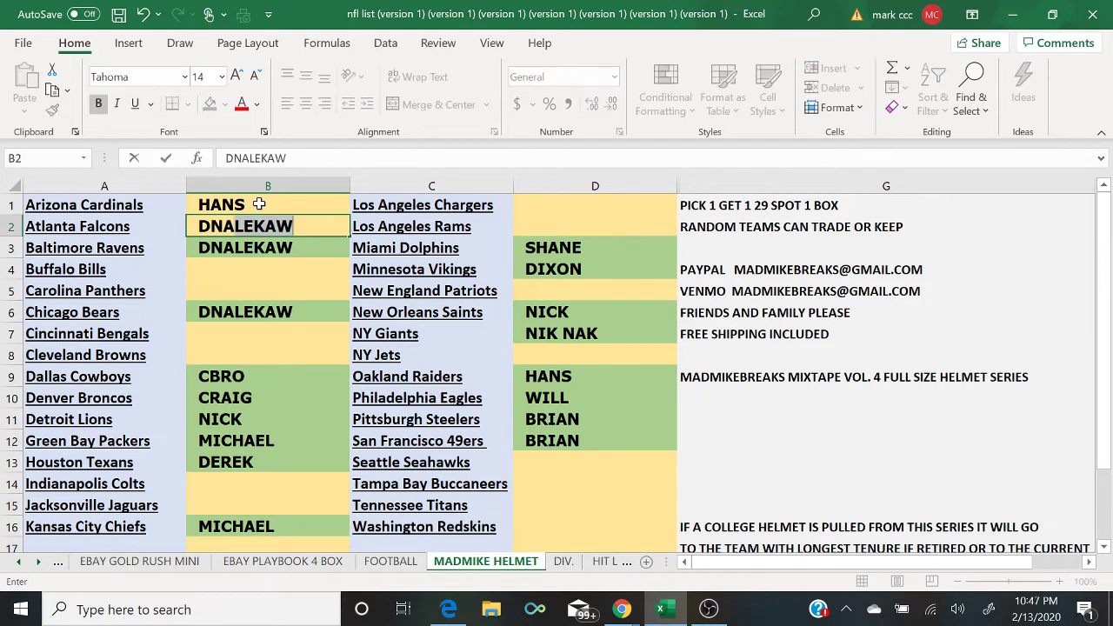
{"action": "key", "text": "Return"}
{"action": "key", "text": "Return"}
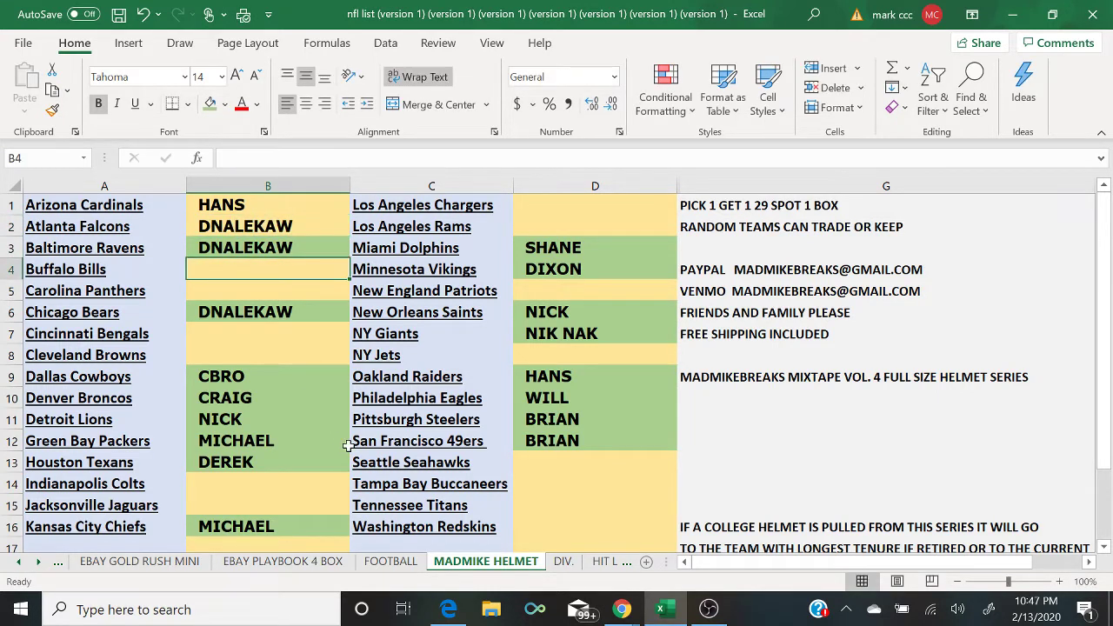
Step: Enter MICHAEL in B4 and CRAIG for the Carolina Panthers slot
{"action": "left_click", "coordinate": [461, 612]}
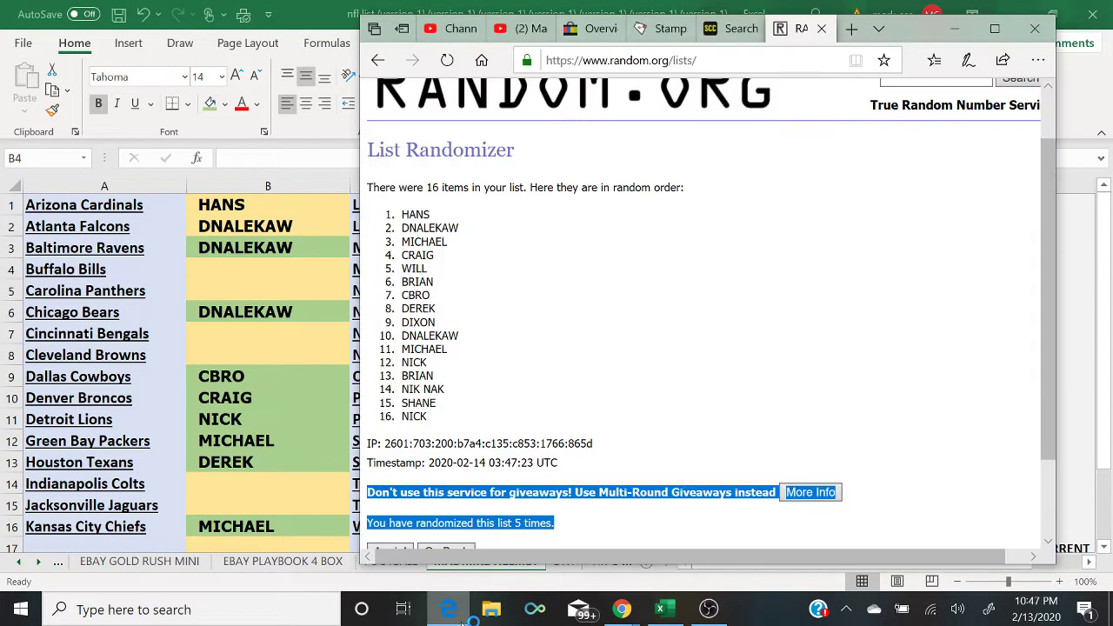
{"action": "left_click", "coordinate": [463, 621]}
{"action": "type", "text": "MICHAEL"}
{"action": "key", "text": "Return"}
{"action": "type", "text": "C"}
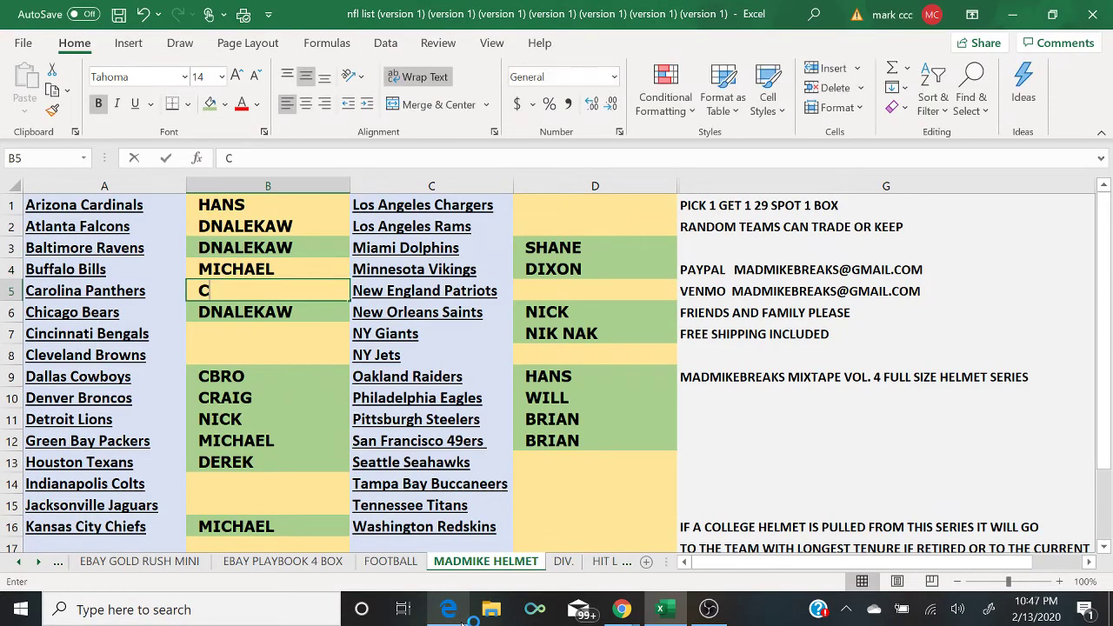
{"action": "type", "text": "RAIG"}
{"action": "key", "text": "Return"}
{"action": "key", "text": "Return"}
Step: Enter WILL for the Cincinnati Bengals and BRIAN for the Cleveland Browns
{"action": "left_click", "coordinate": [462, 619]}
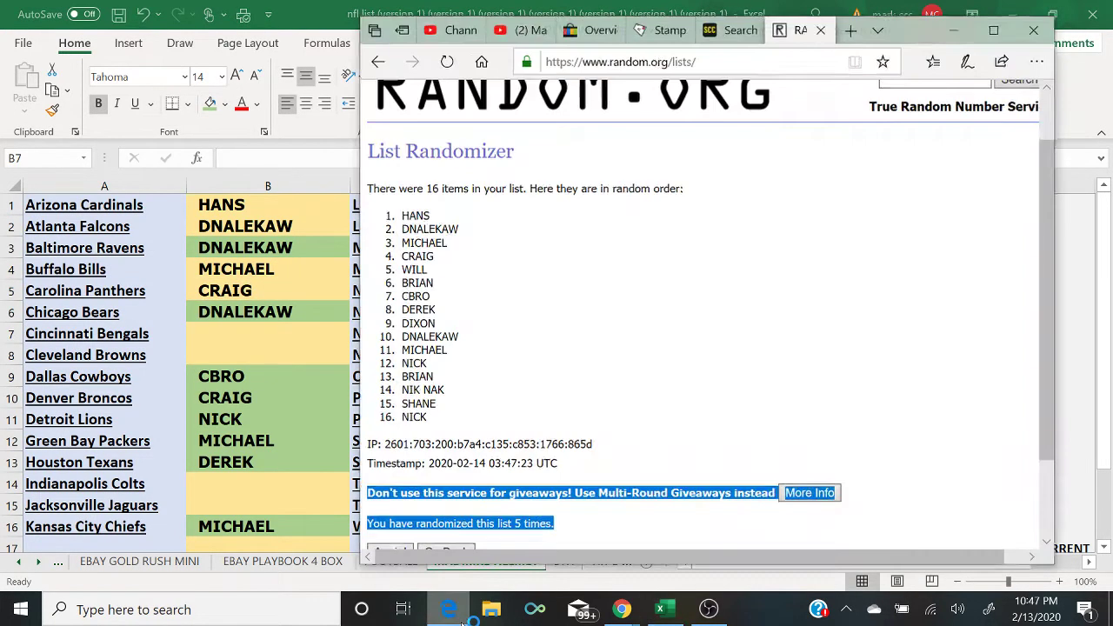
{"action": "left_click", "coordinate": [463, 621]}
{"action": "type", "text": "WILL"}
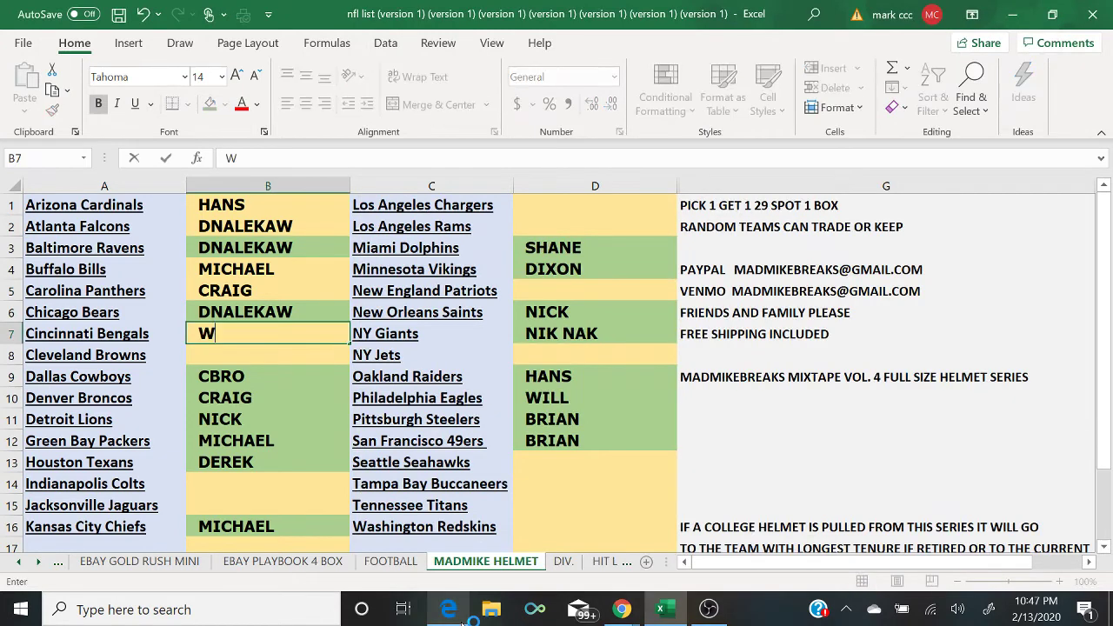
{"action": "key", "text": "Return"}
{"action": "type", "text": "BRIAN"}
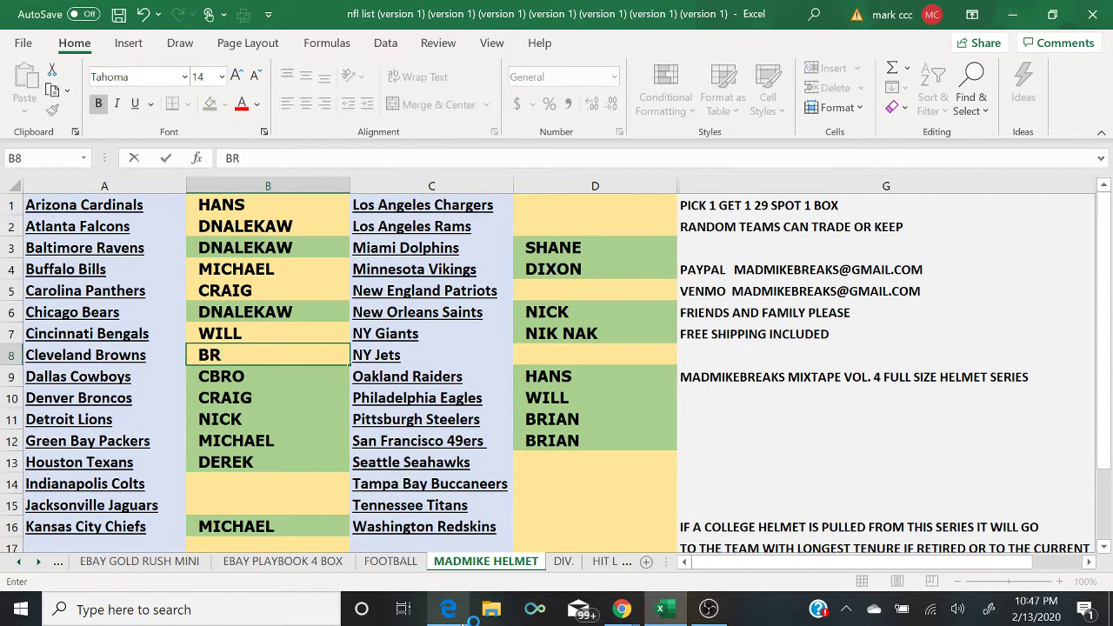
{"action": "key", "text": "Return"}
{"action": "key", "text": "Return"}
{"action": "key", "text": "Return"}
{"action": "key", "text": "Return"}
{"action": "key", "text": "Return"}
{"action": "key", "text": "Return"}
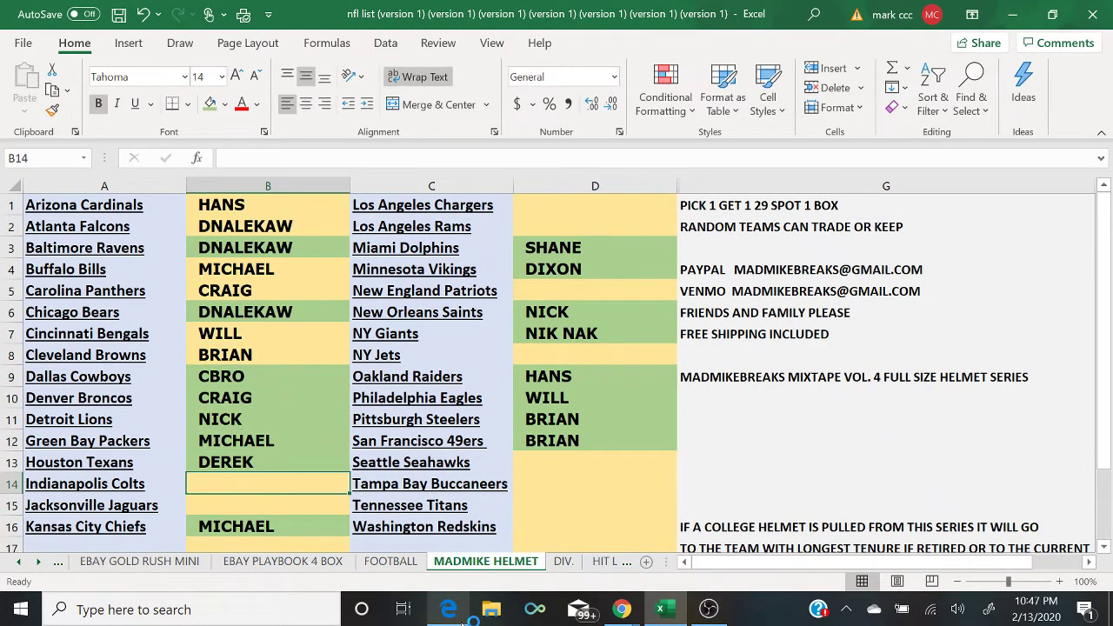
Step: Enter CBRO for the Indianapolis Colts and DEREK for the Jacksonville Jaguars
{"action": "left_click", "coordinate": [465, 620]}
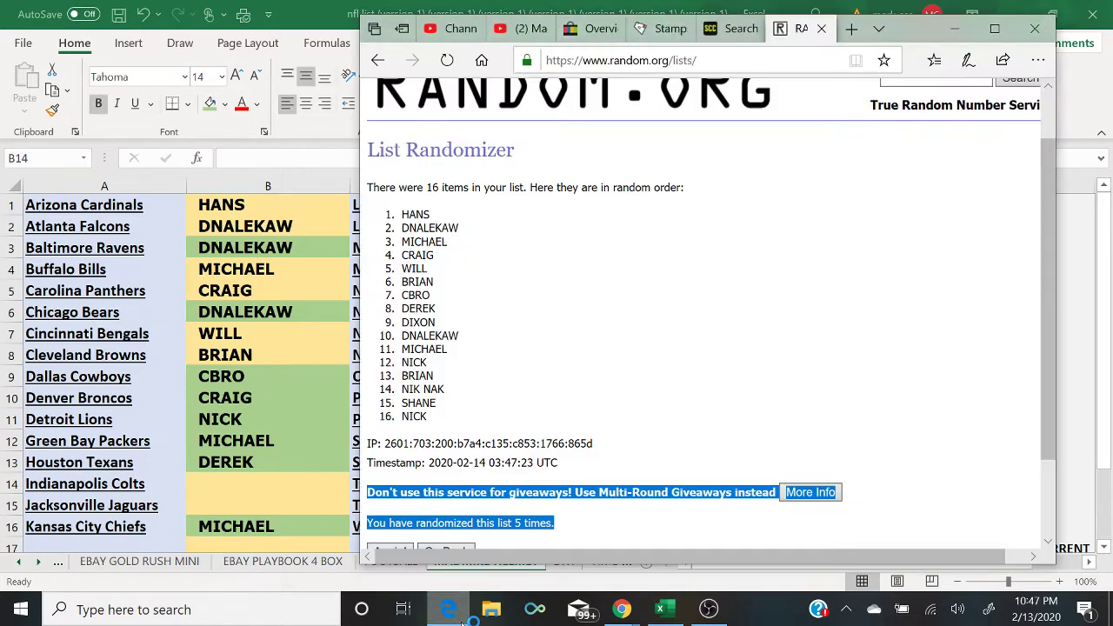
{"action": "left_click", "coordinate": [465, 621]}
{"action": "type", "text": "CBRO"}
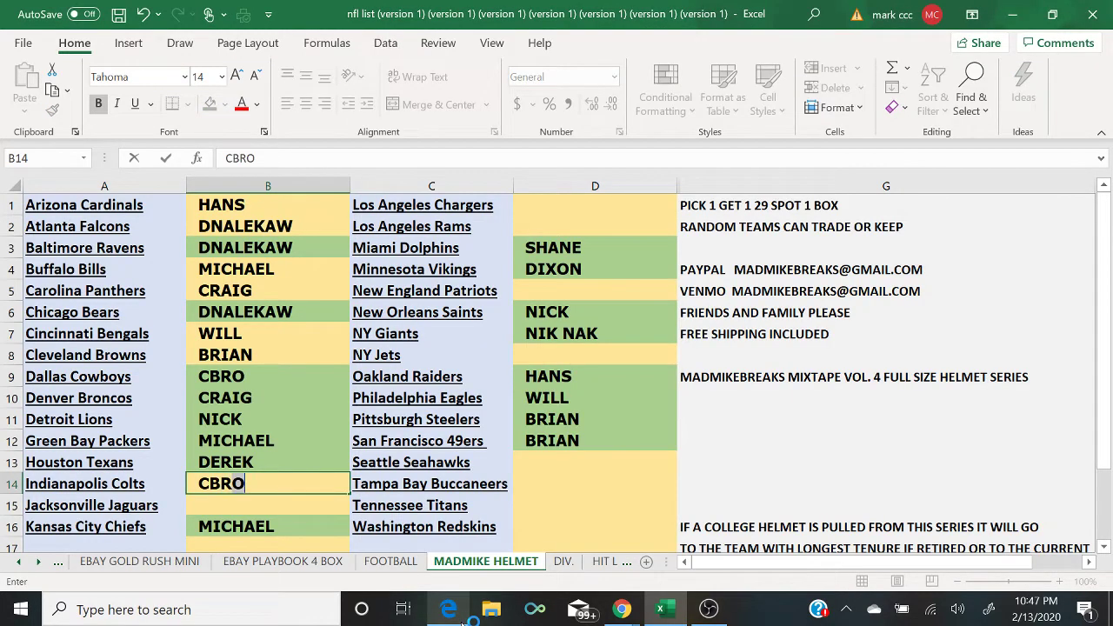
{"action": "key", "text": "Return"}
{"action": "type", "text": "DEREK"}
{"action": "key", "text": "Return"}
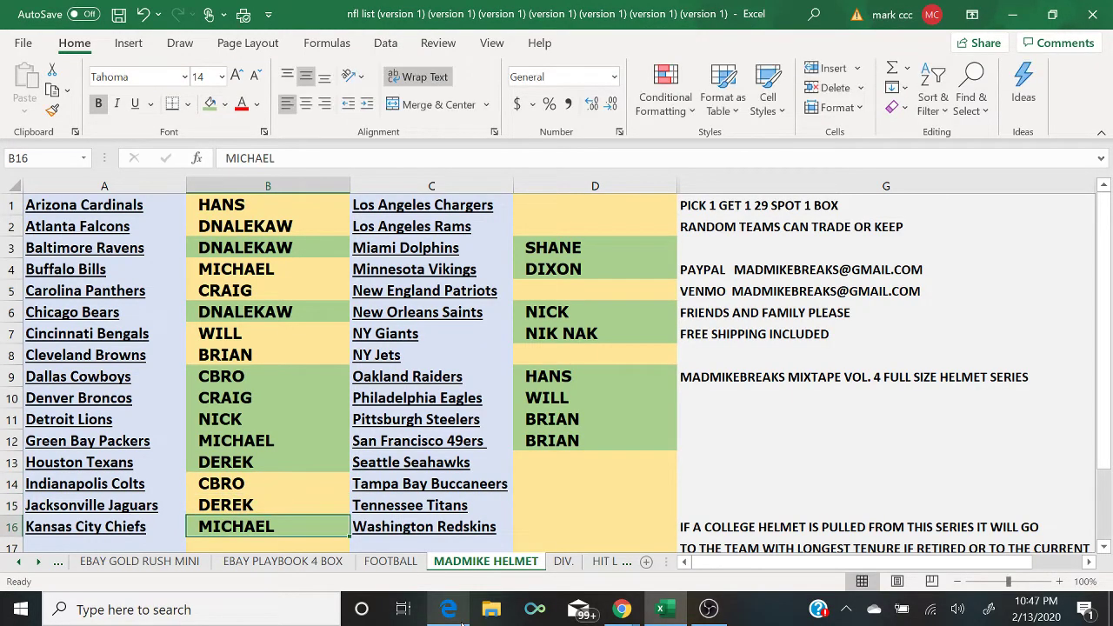
{"action": "left_click", "coordinate": [465, 620]}
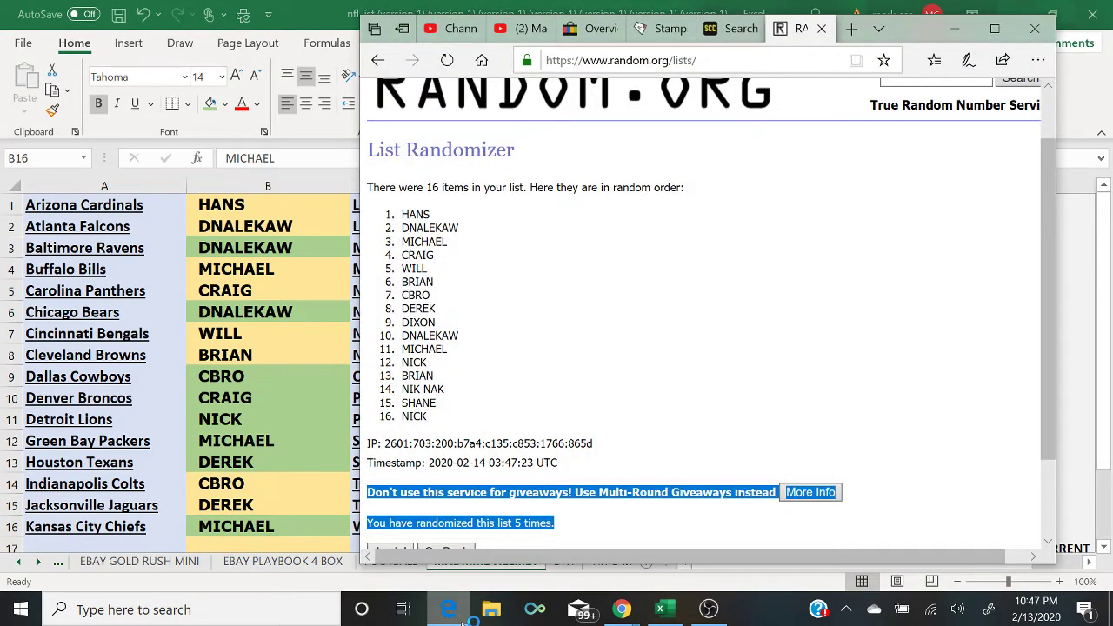
{"action": "left_click", "coordinate": [463, 621]}
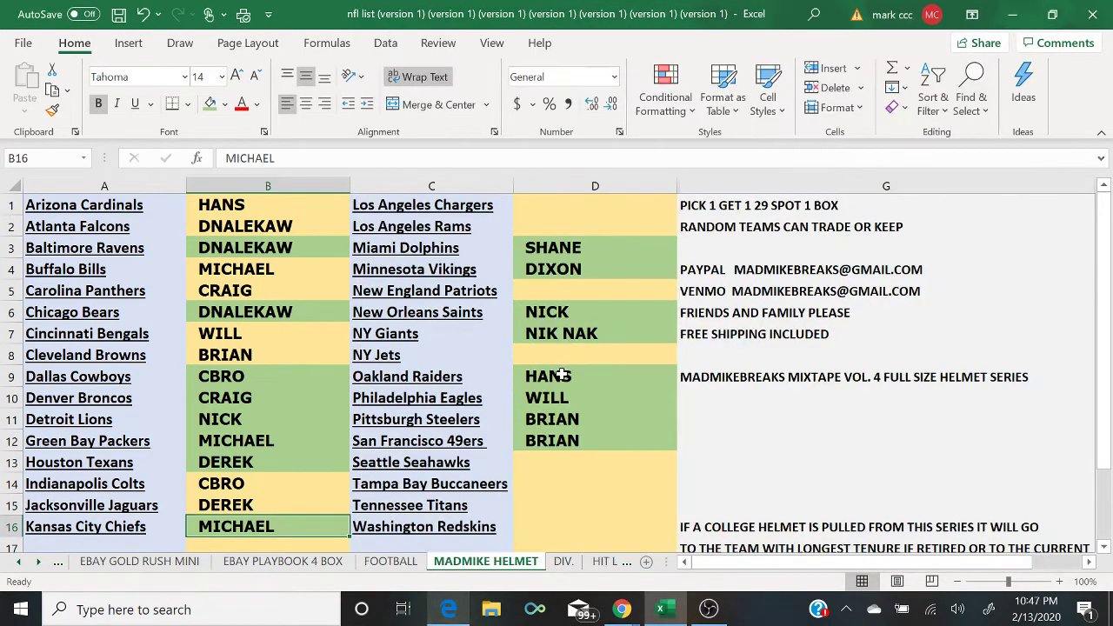
Step: Enter DIXON and DNALEKAW for the Los Angeles Chargers and Rams slots
{"action": "left_click", "coordinate": [636, 202]}
{"action": "type", "text": "DIXON"}
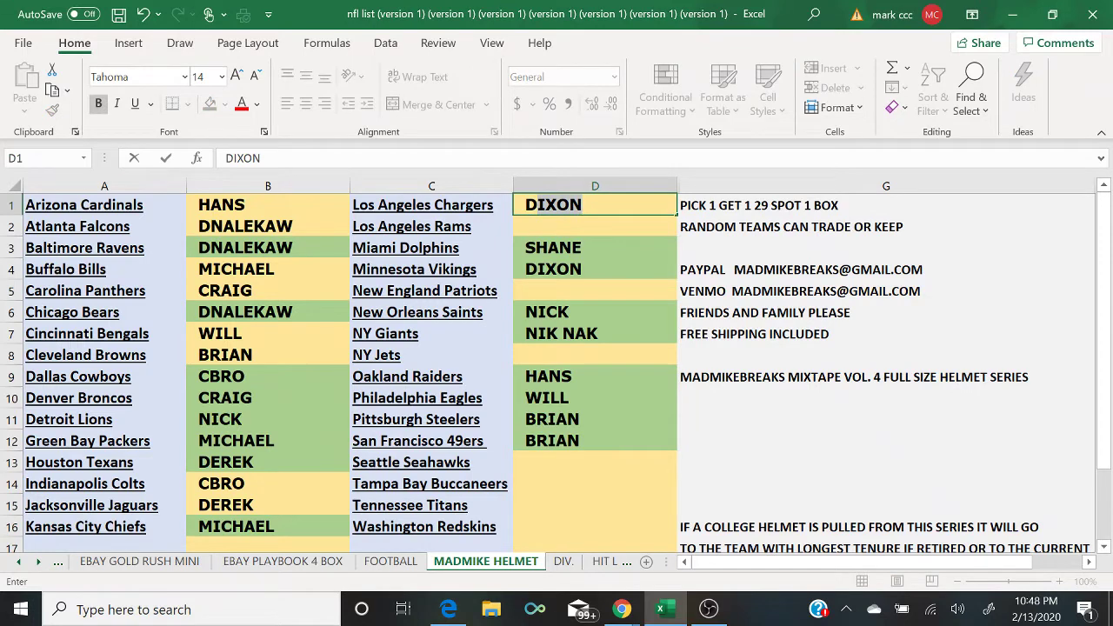
{"action": "key", "text": "Return"}
{"action": "type", "text": "DNALE"}
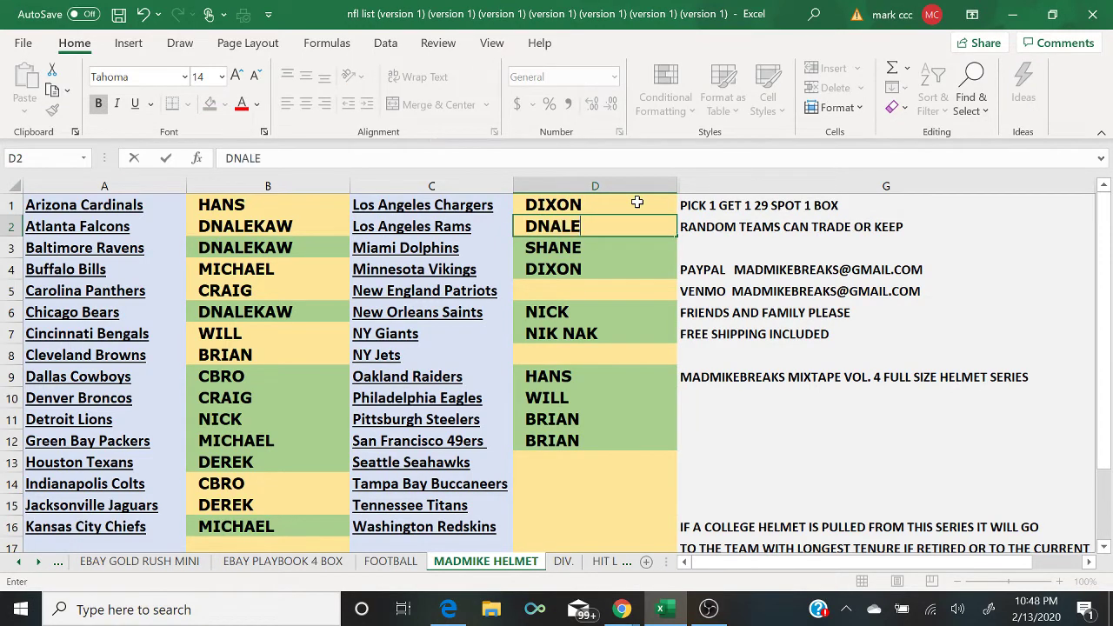
{"action": "type", "text": "KAW"}
{"action": "key", "text": "Return"}
{"action": "key", "text": "Return"}
{"action": "key", "text": "Return"}
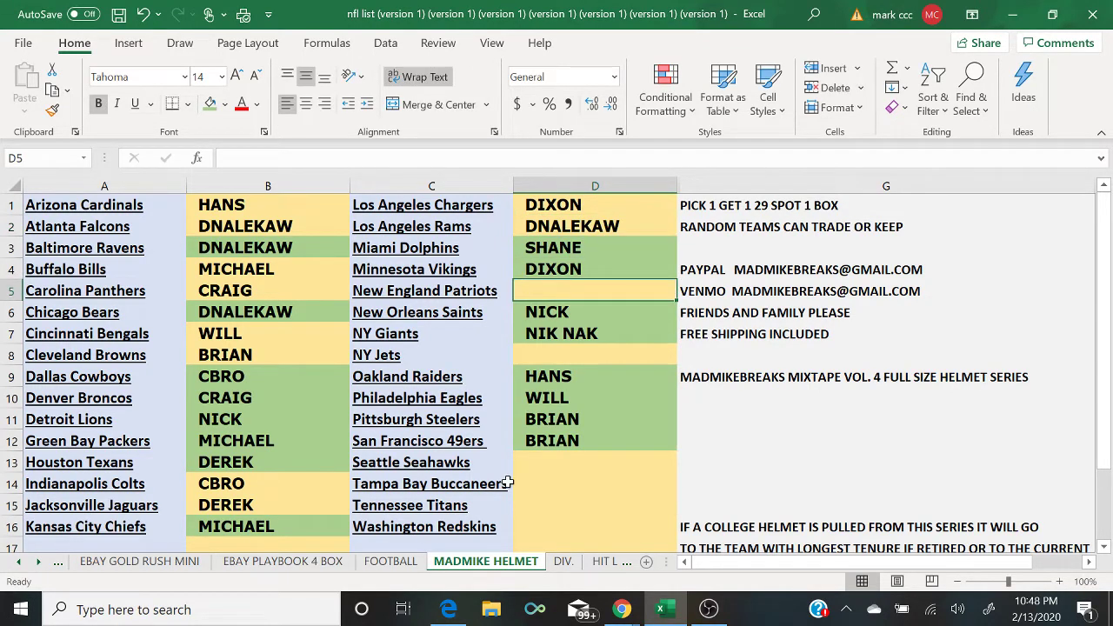
{"action": "left_click", "coordinate": [454, 610]}
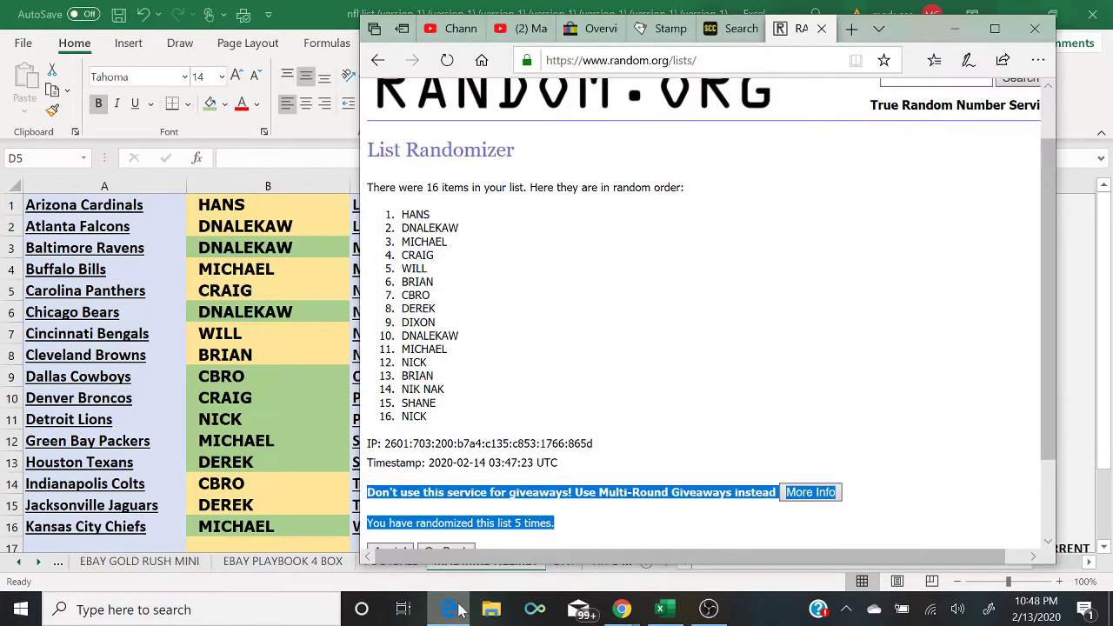
{"action": "left_click", "coordinate": [456, 610]}
Step: Enter MICHAEL for the New England Patriots and NICK for the NY Jets
{"action": "type", "text": "M"}
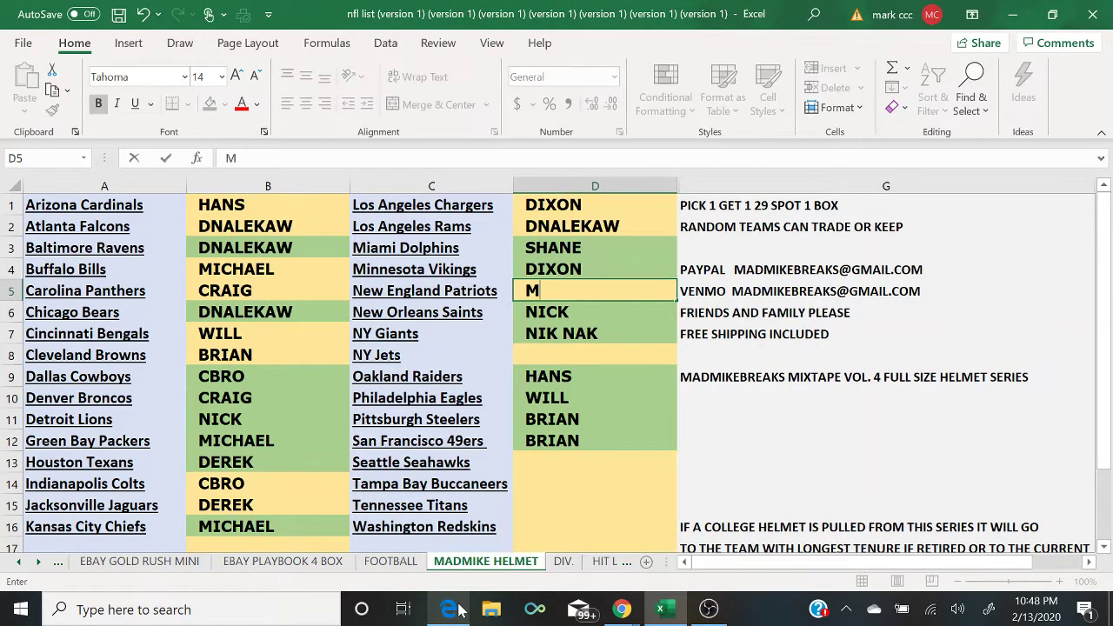
{"action": "type", "text": "ICHAEL"}
{"action": "key", "text": "Return"}
{"action": "key", "text": "Return"}
{"action": "key", "text": "Return"}
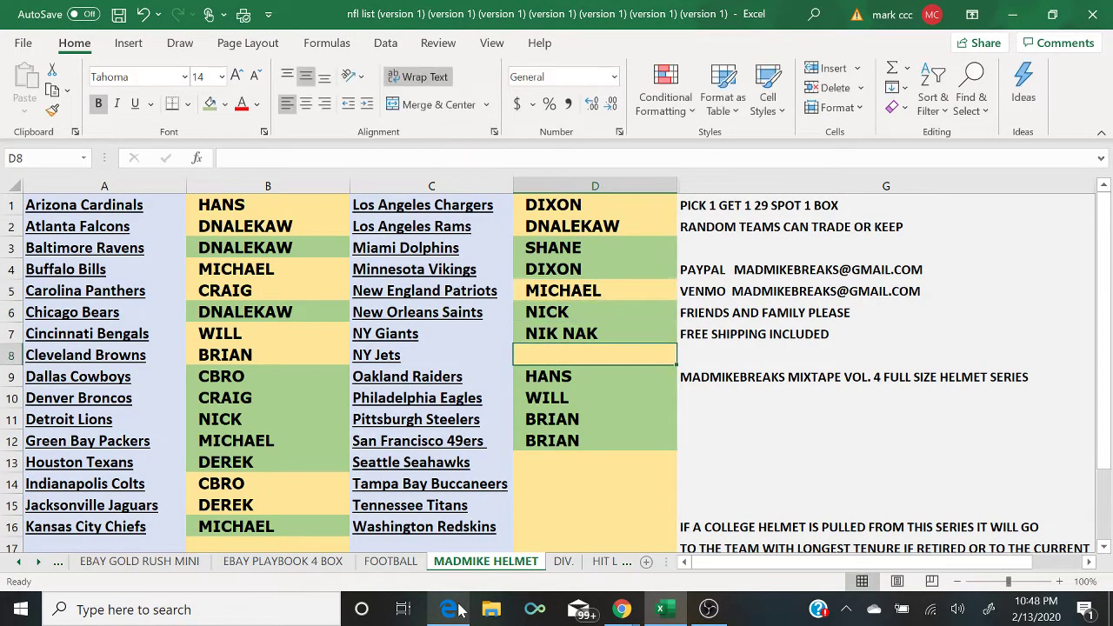
{"action": "type", "text": "NICK"}
{"action": "key", "text": "Return"}
{"action": "key", "text": "Return"}
{"action": "key", "text": "Return"}
{"action": "key", "text": "Return"}
{"action": "key", "text": "Return"}
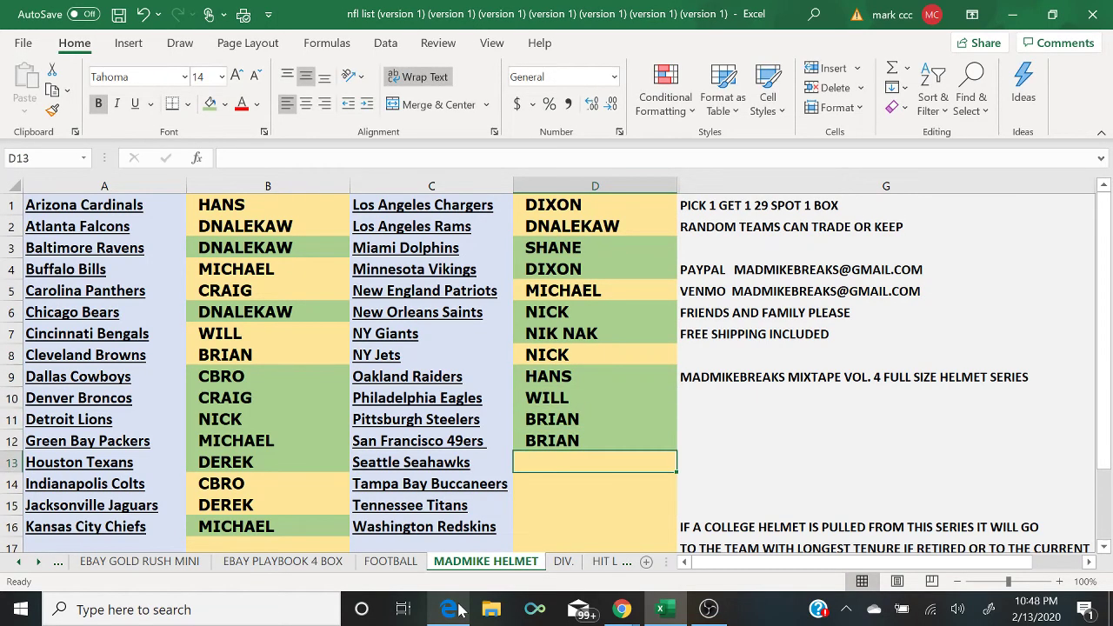
{"action": "left_click", "coordinate": [455, 609]}
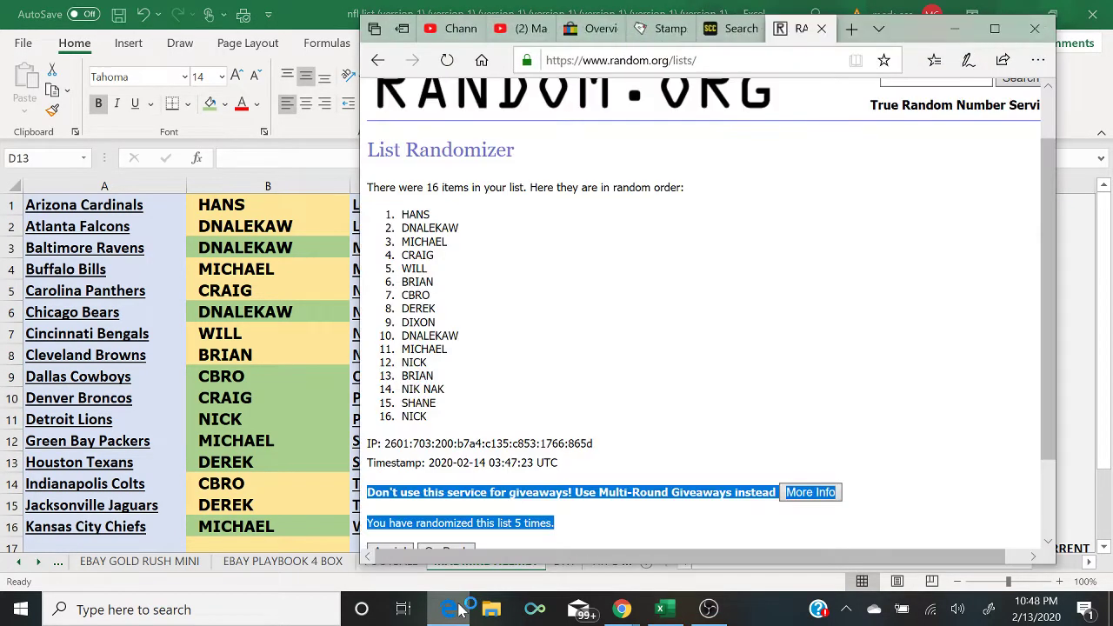
{"action": "left_click", "coordinate": [455, 609]}
Step: Enter BRIAN for the Seattle Seahawks and NIK NAK for the Tampa Bay Buccaneers
{"action": "type", "text": "BRIAN"}
{"action": "key", "text": "Return"}
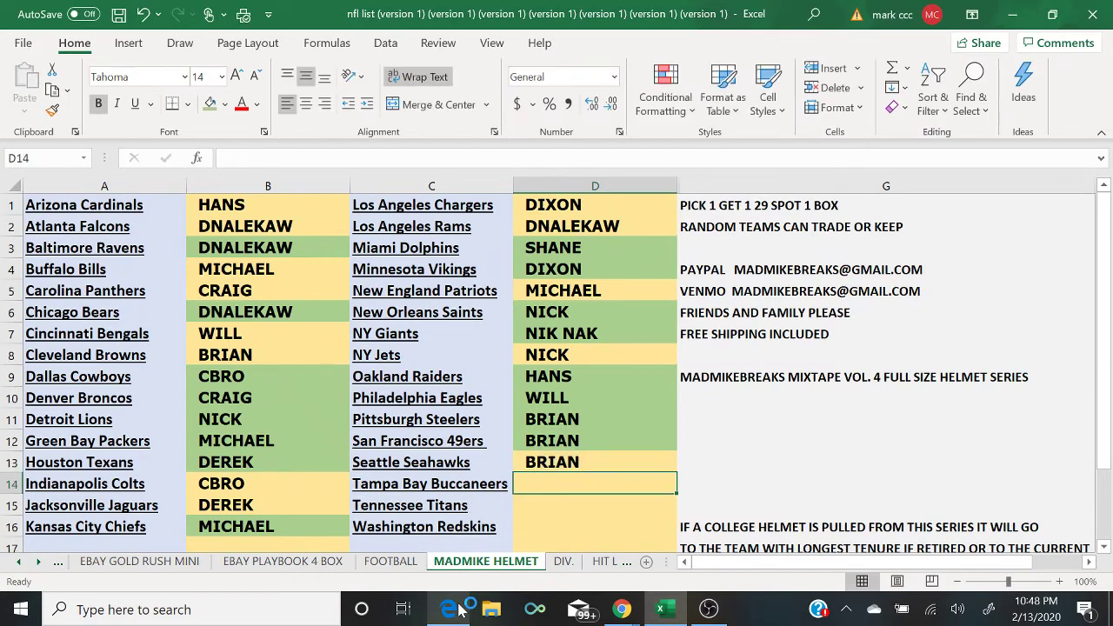
{"action": "type", "text": "NIK NAK"}
{"action": "key", "text": "Return"}
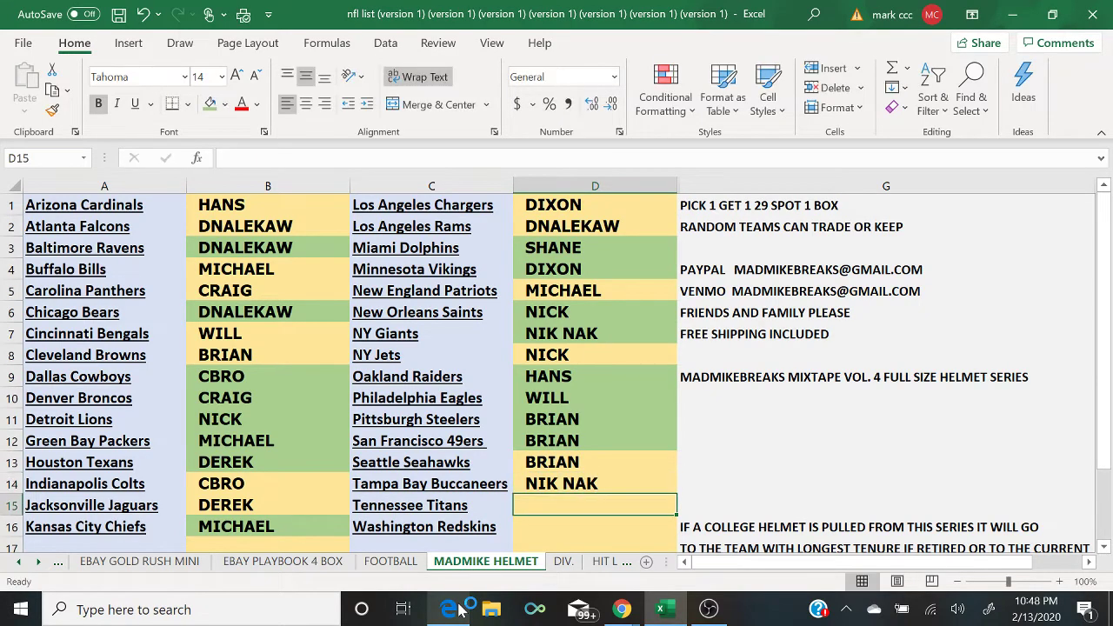
{"action": "left_click", "coordinate": [455, 609]}
{"action": "left_click", "coordinate": [458, 609]}
Step: Enter SHANE for the Tennessee Titans and NICK in the final slot
{"action": "type", "text": "SHANE"}
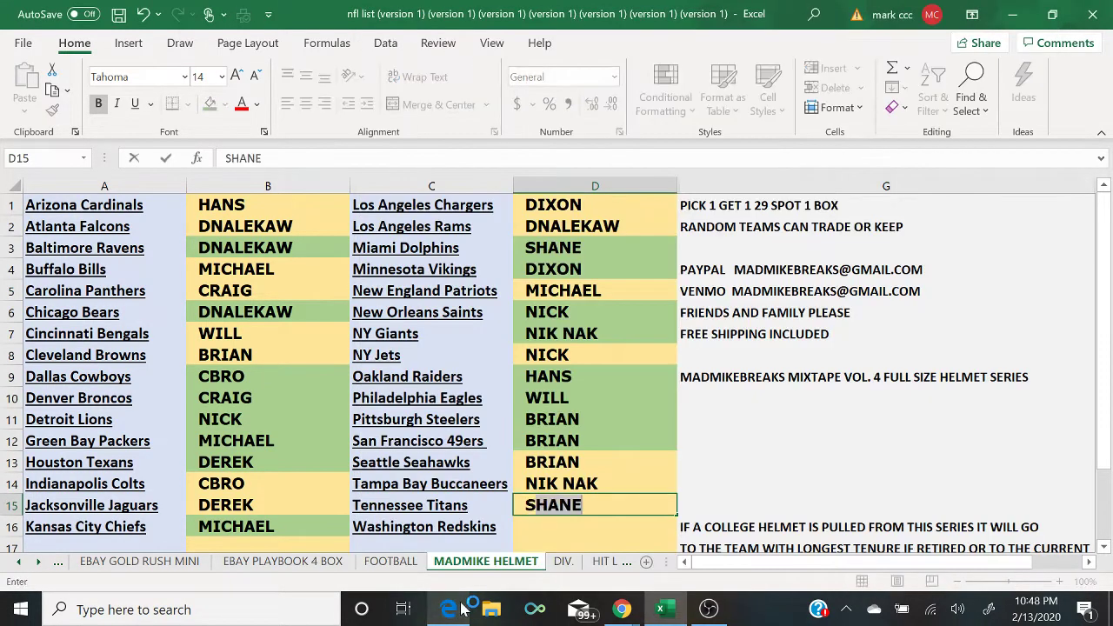
{"action": "key", "text": "Return"}
{"action": "type", "text": "NICK"}
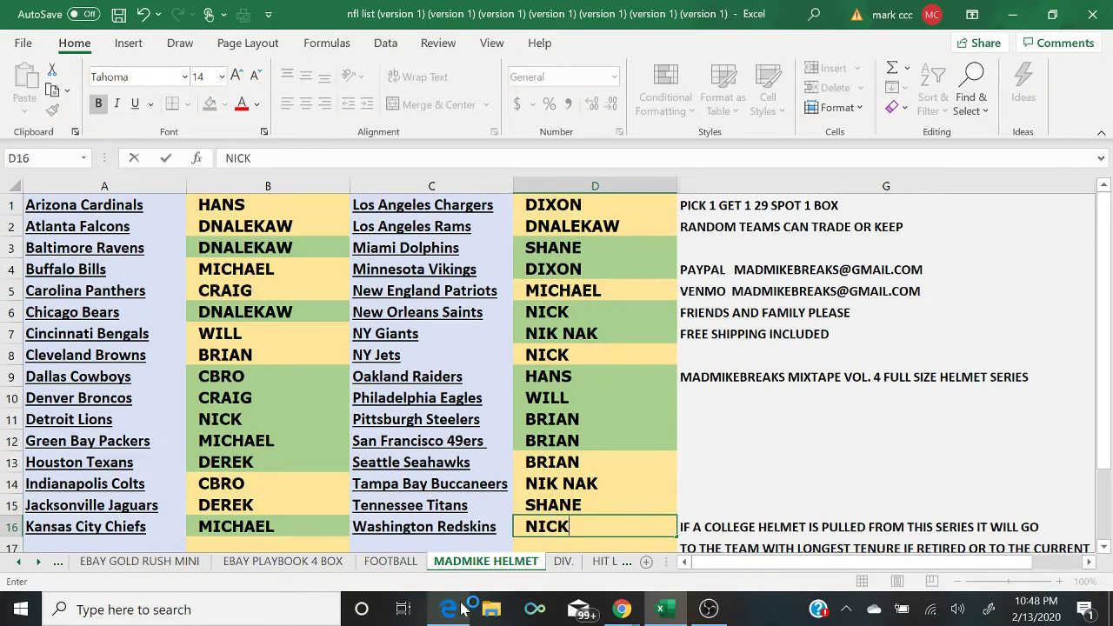
{"action": "left_click", "coordinate": [452, 610]}
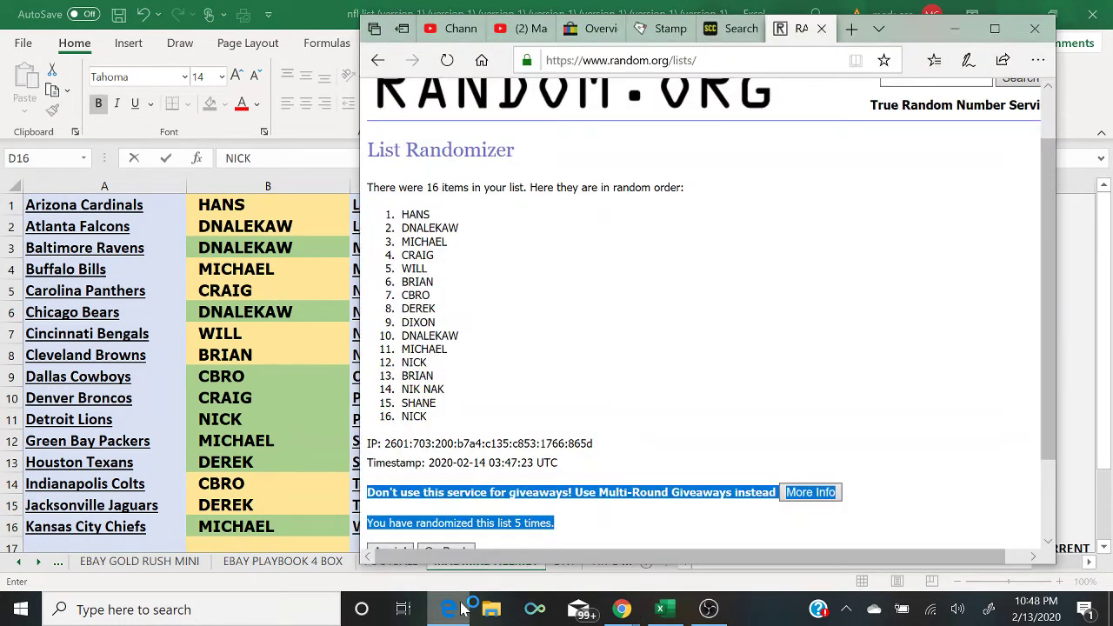
{"action": "left_click", "coordinate": [452, 609]}
{"action": "mouse_move", "coordinate": [628, 613]}
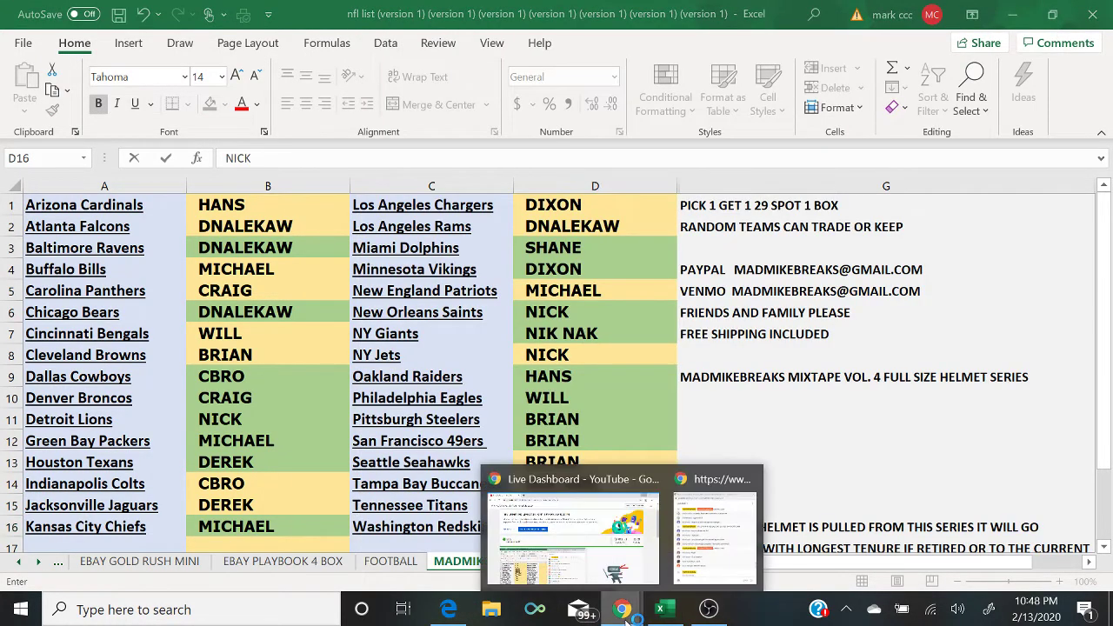
{"action": "left_click", "coordinate": [748, 553]}
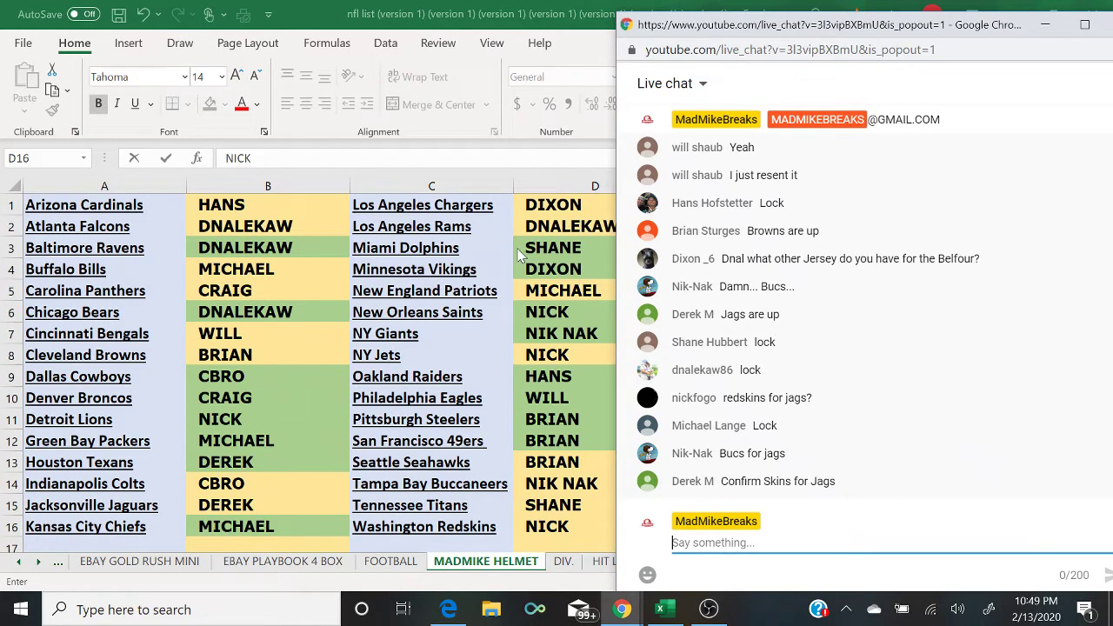
{"action": "key", "text": "alt+Tab"}
Step: Fill the HANS cell green and check the live chat
{"action": "left_click", "coordinate": [240, 209]}
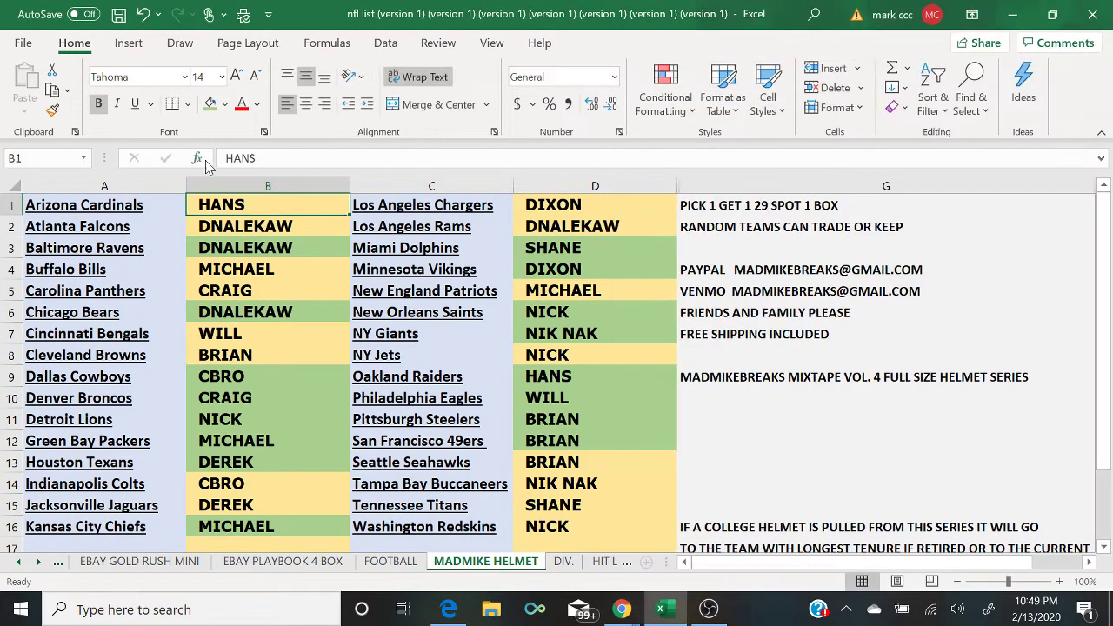
{"action": "left_click", "coordinate": [210, 104]}
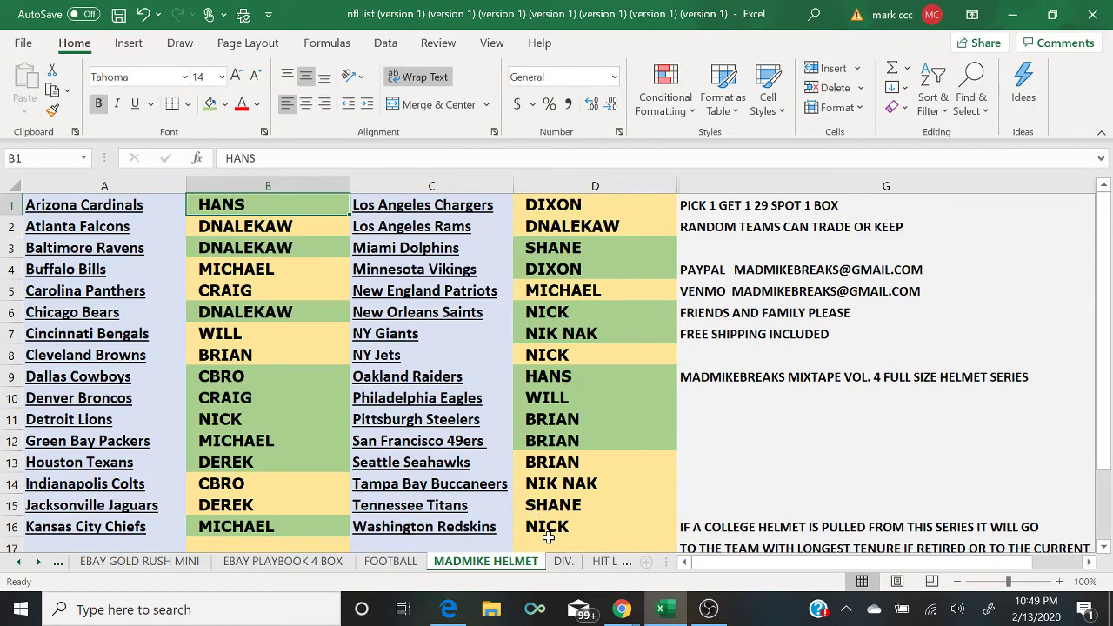
{"action": "mouse_move", "coordinate": [621, 607]}
{"action": "left_click", "coordinate": [707, 557]}
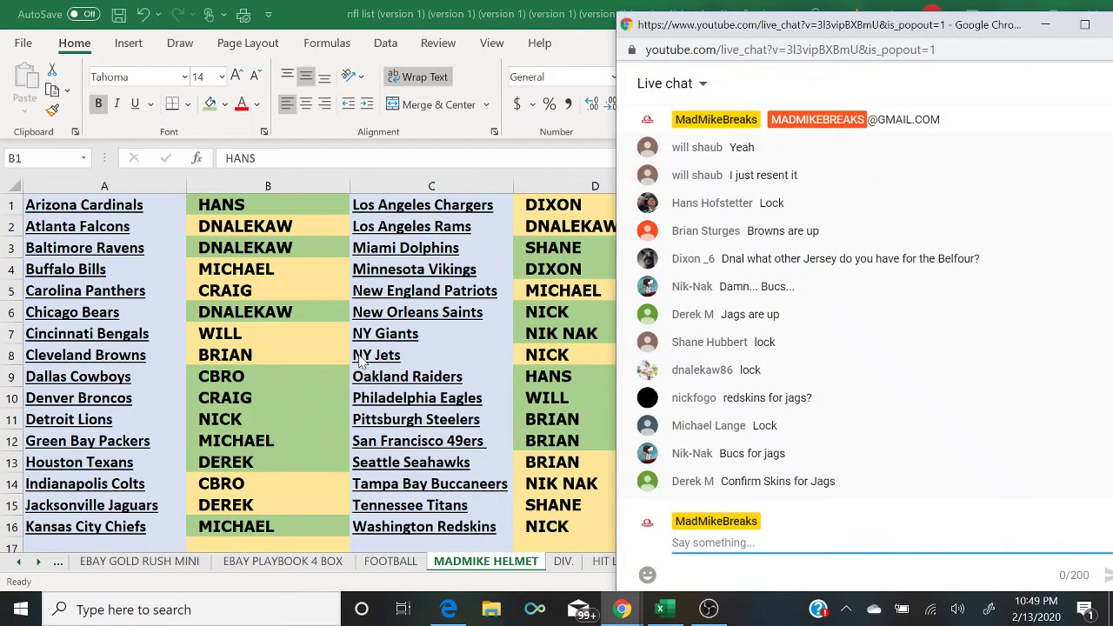
Step: Fill DNALEKAW in B2, SHANE in D15 and DNALEKAW in D2 green
{"action": "left_click", "coordinate": [265, 230]}
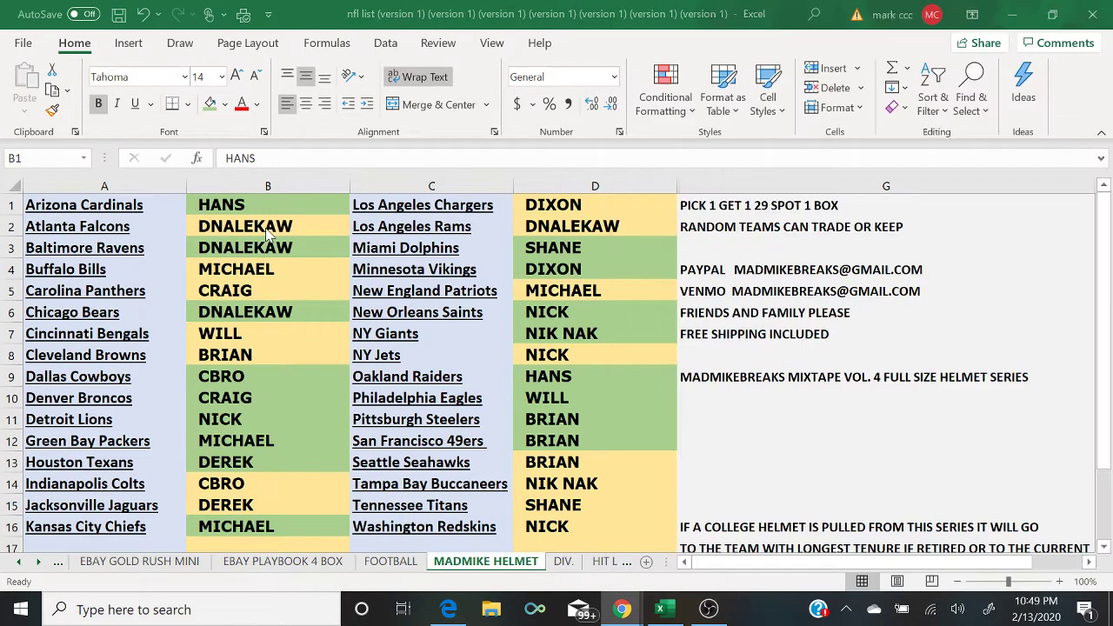
{"action": "left_click", "coordinate": [211, 103]}
{"action": "key", "text": "Down"}
{"action": "key", "text": "Down"}
{"action": "key", "text": "Down"}
{"action": "key", "text": "Down"}
{"action": "key", "text": "Down"}
{"action": "key", "text": "Down"}
{"action": "key", "text": "Down"}
{"action": "key", "text": "Down"}
{"action": "key", "text": "Down"}
{"action": "key", "text": "Down"}
{"action": "key", "text": "Down"}
{"action": "key", "text": "Right"}
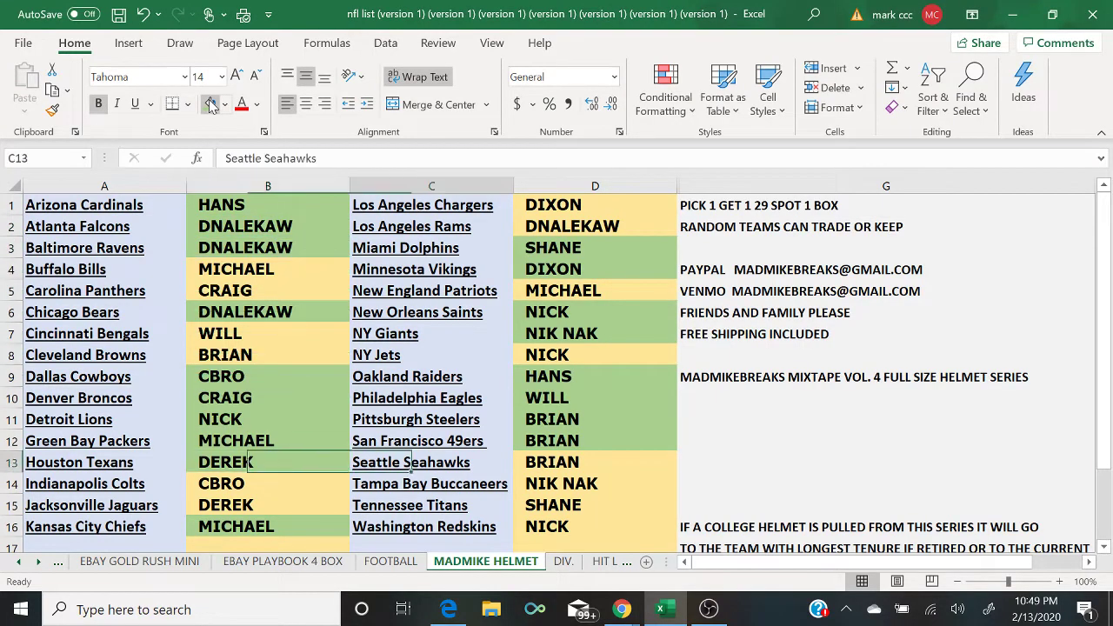
{"action": "key", "text": "Right"}
{"action": "key", "text": "Down"}
{"action": "key", "text": "Down"}
{"action": "left_click", "coordinate": [211, 103]}
{"action": "key", "text": "Up"}
{"action": "key", "text": "Up"}
{"action": "key", "text": "Up"}
{"action": "key", "text": "Up"}
{"action": "key", "text": "Up"}
{"action": "key", "text": "Up"}
{"action": "key", "text": "Up"}
{"action": "key", "text": "Up"}
{"action": "key", "text": "Up"}
{"action": "key", "text": "Up"}
{"action": "key", "text": "Up"}
{"action": "key", "text": "Up"}
{"action": "key", "text": "Up"}
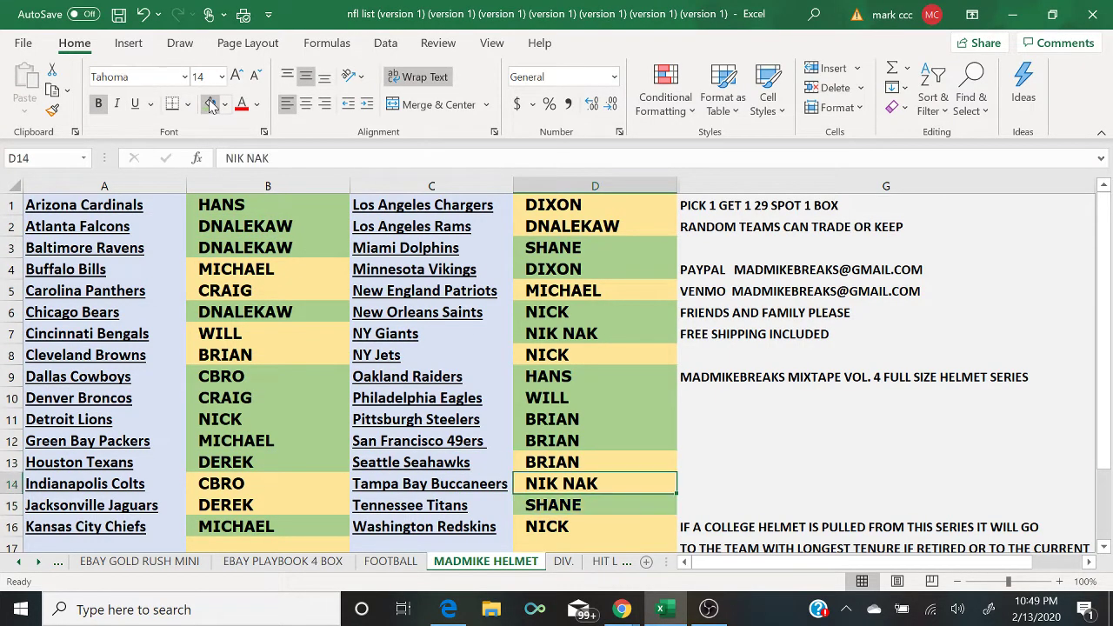
{"action": "left_click", "coordinate": [211, 103]}
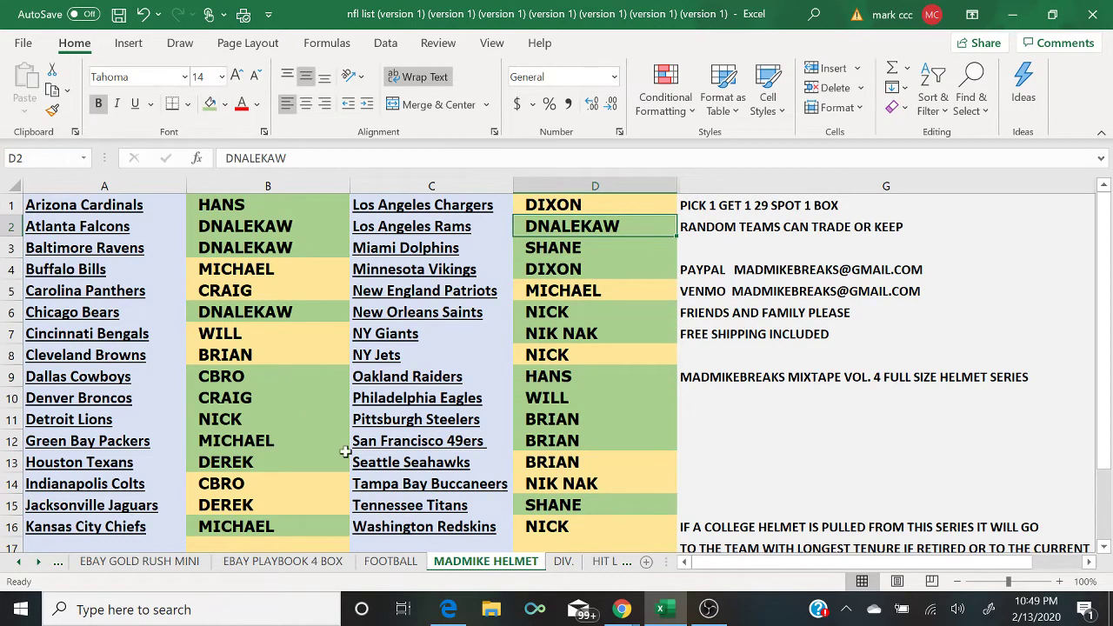
{"action": "mouse_move", "coordinate": [617, 611]}
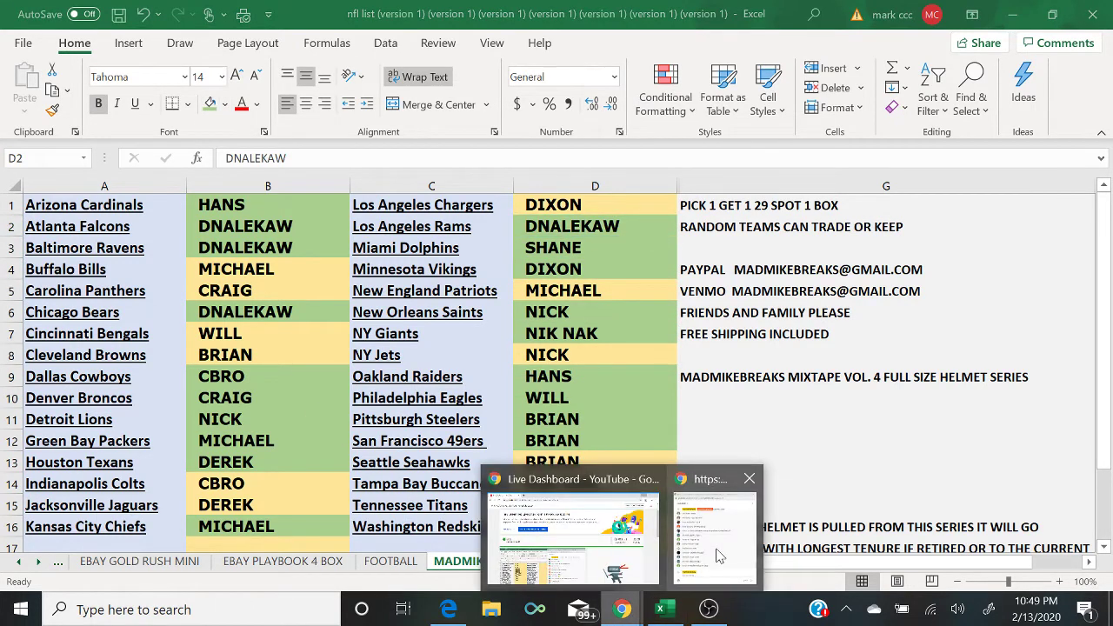
{"action": "left_click", "coordinate": [715, 557]}
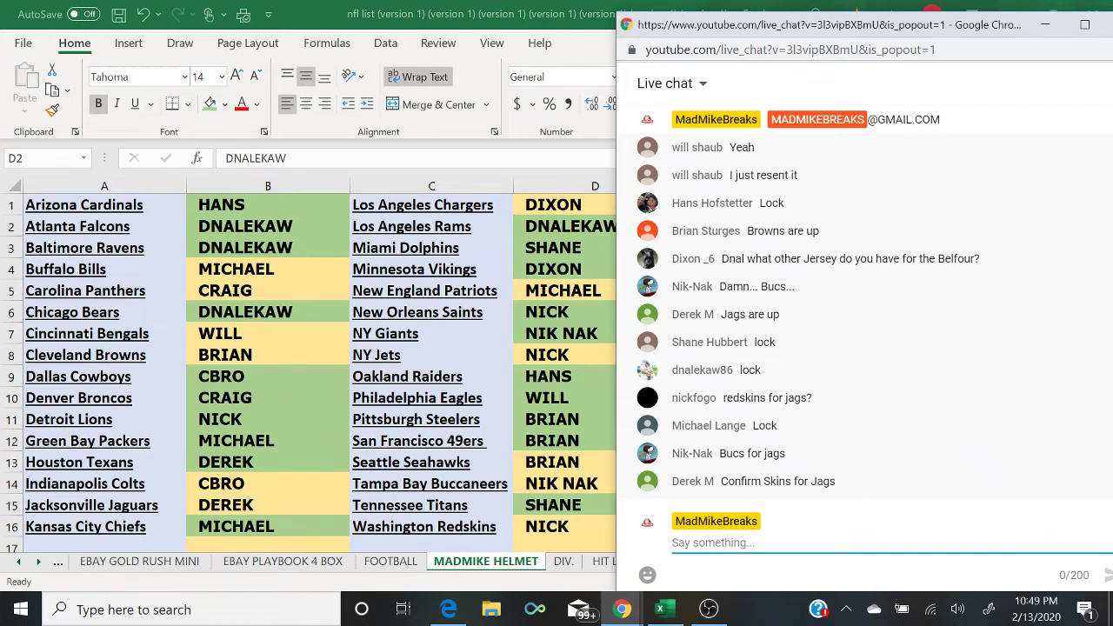
Step: Fill MICHAEL in B4 and D5 green and bring live chat back forward
{"action": "left_click", "coordinate": [253, 279]}
{"action": "left_click", "coordinate": [210, 103]}
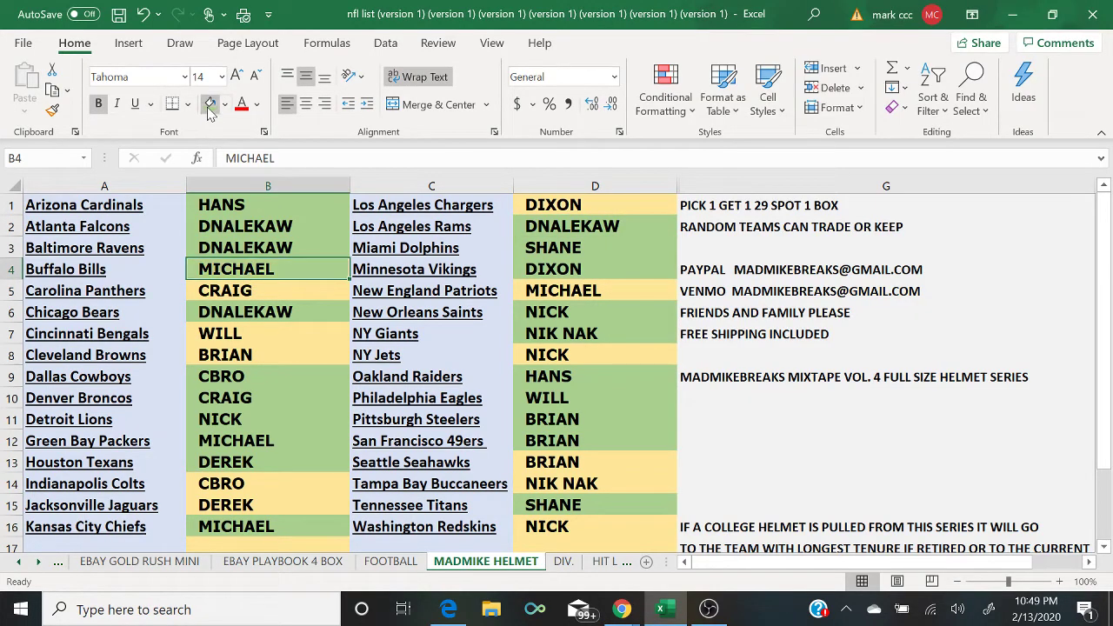
{"action": "left_click", "coordinate": [566, 296]}
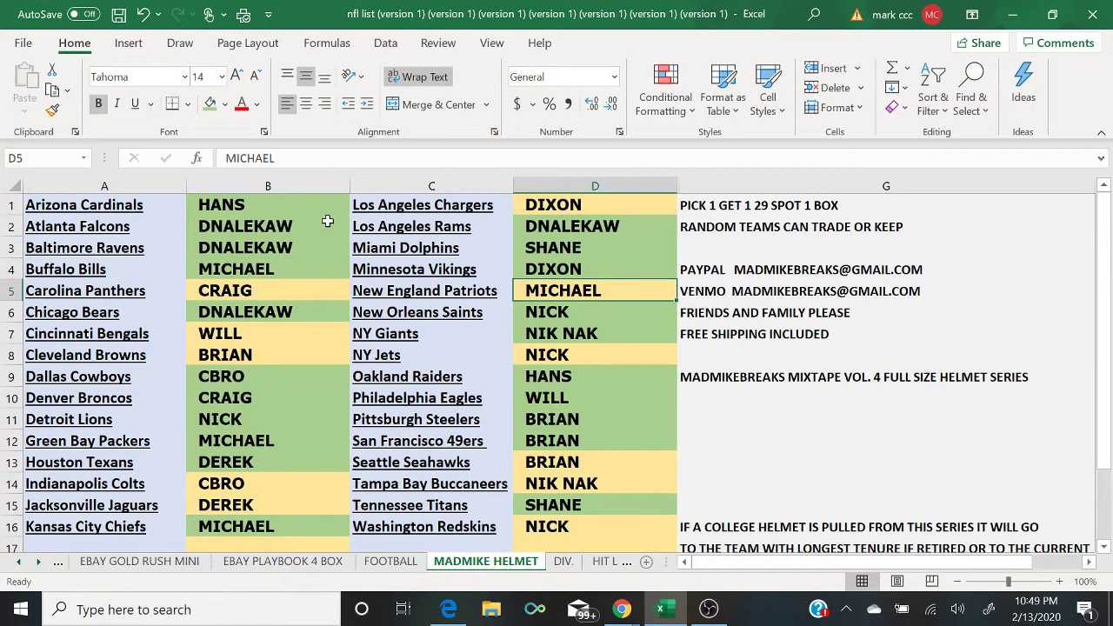
{"action": "left_click", "coordinate": [210, 104]}
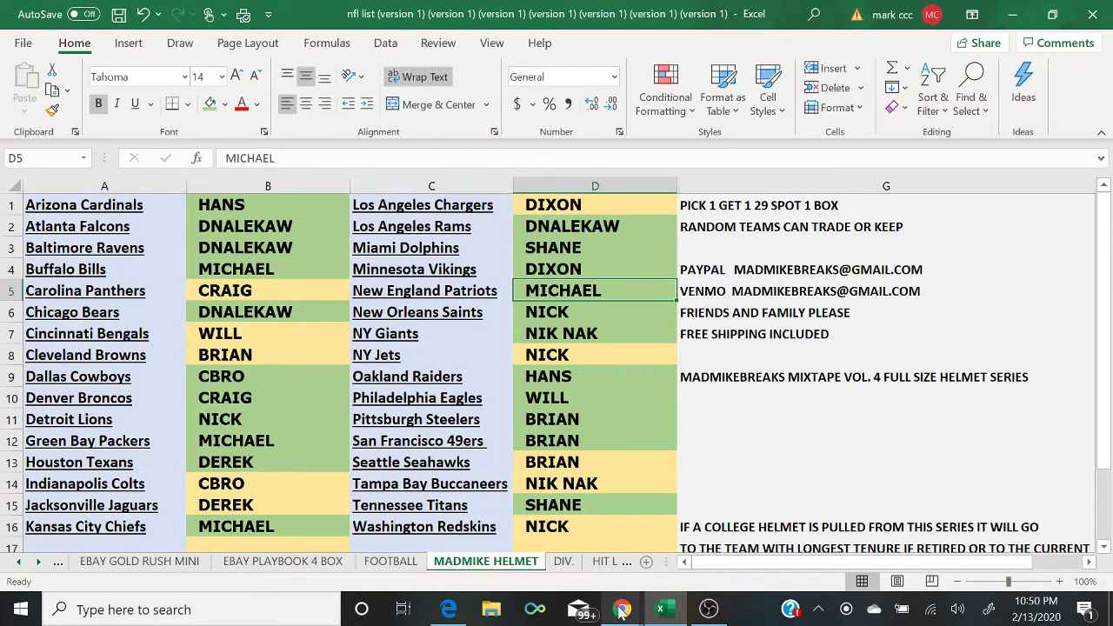
{"action": "mouse_move", "coordinate": [621, 609]}
{"action": "left_click", "coordinate": [728, 549]}
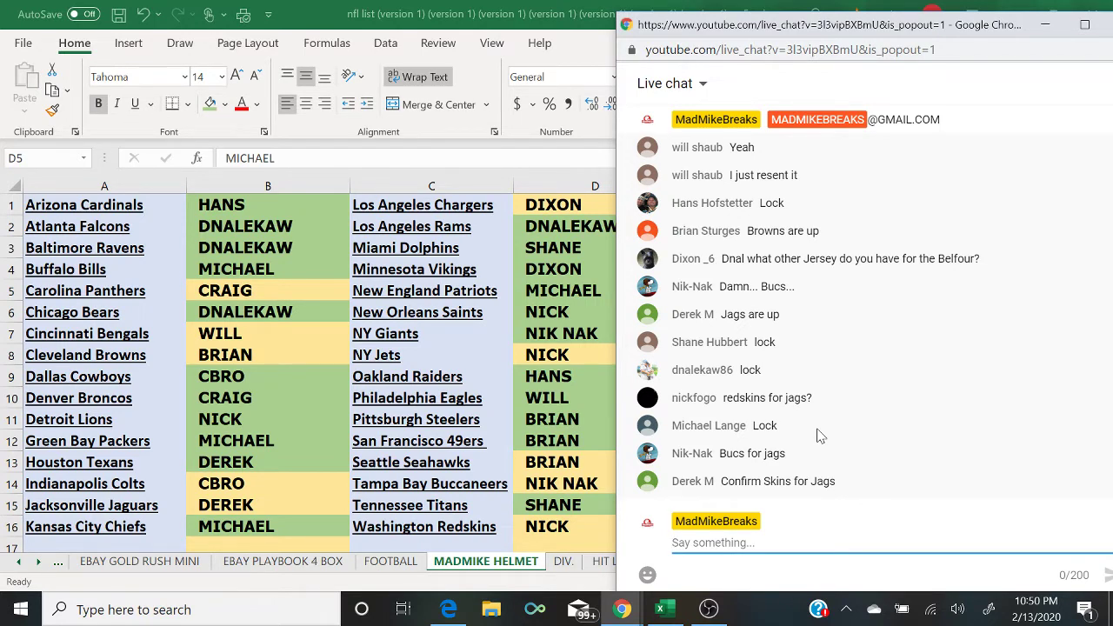
Step: Enter NICK as the Jaguars buyer in B15 and DEREK as the Redskins buyer in D16
{"action": "left_click", "coordinate": [287, 502]}
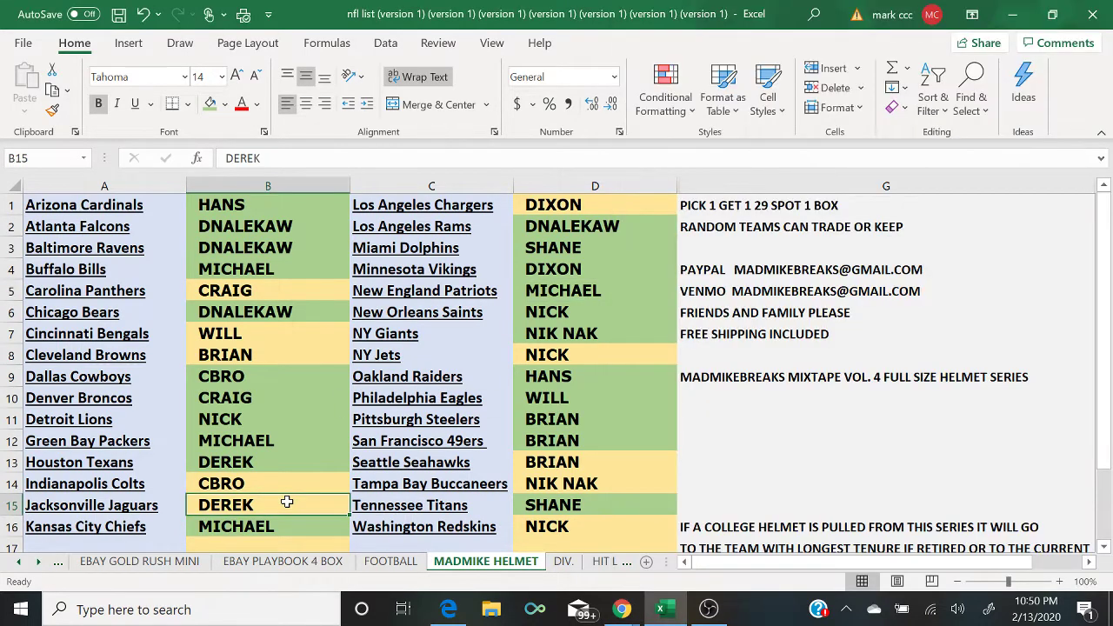
{"action": "type", "text": "NICK"}
{"action": "key", "text": "Return"}
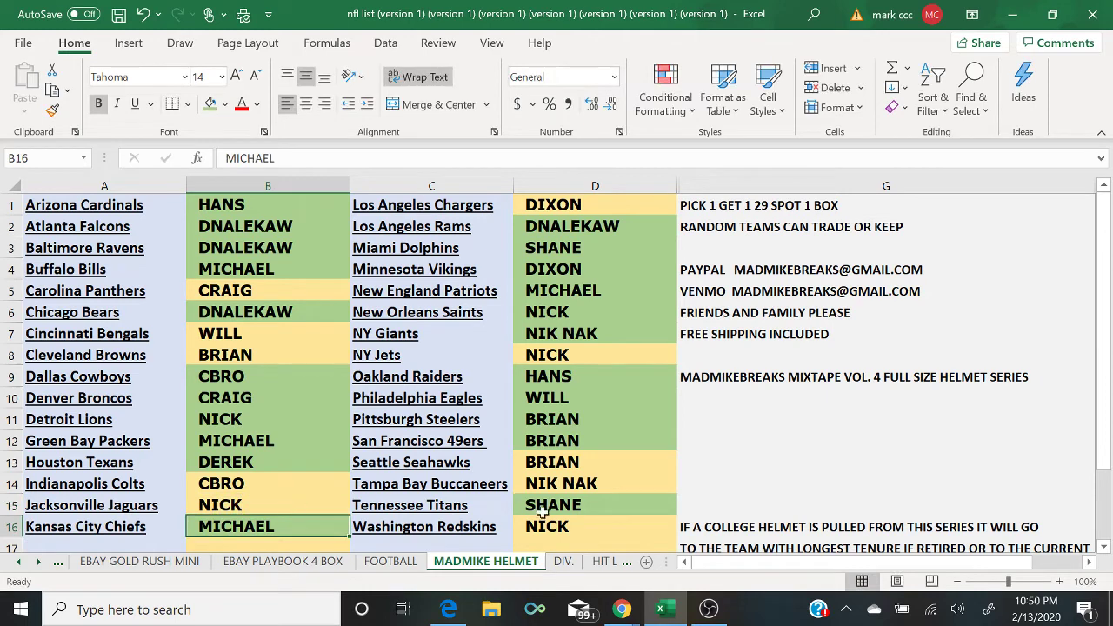
{"action": "left_click", "coordinate": [547, 526]}
{"action": "type", "text": "DEREK"}
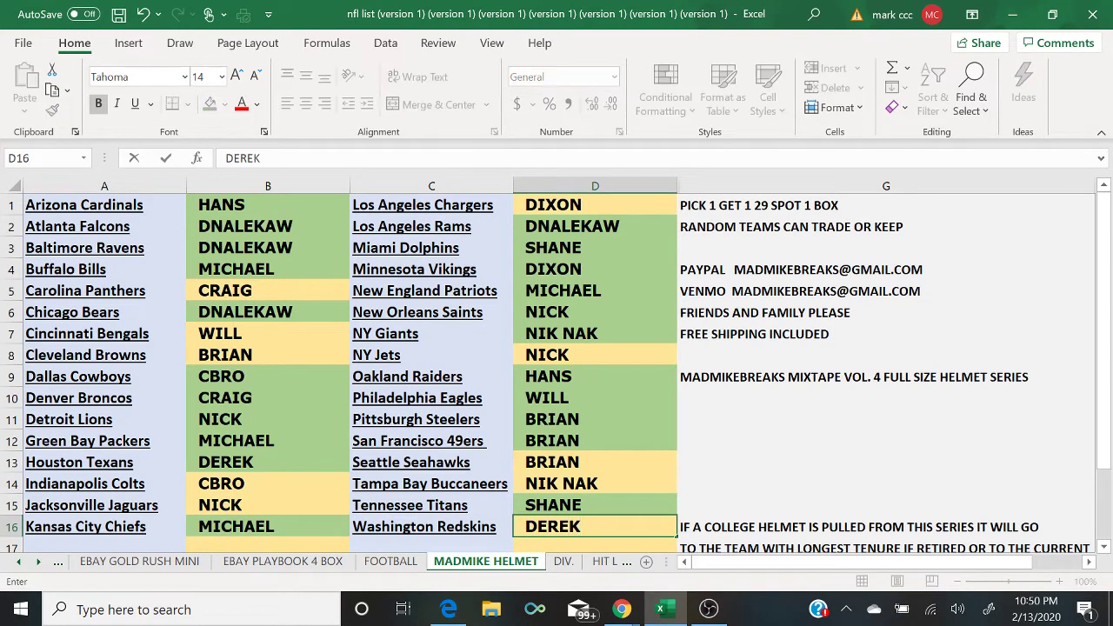
Step: Fill CBRO in B14 green, checking the live chat before and after
{"action": "mouse_move", "coordinate": [621, 608]}
{"action": "left_click", "coordinate": [706, 562]}
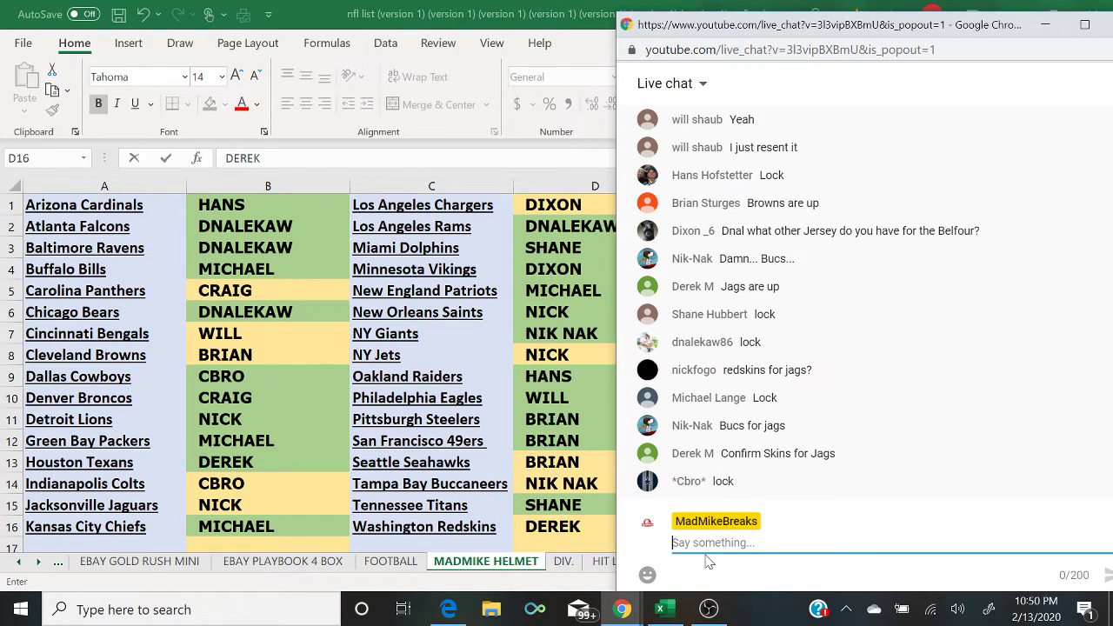
{"action": "left_click", "coordinate": [213, 483]}
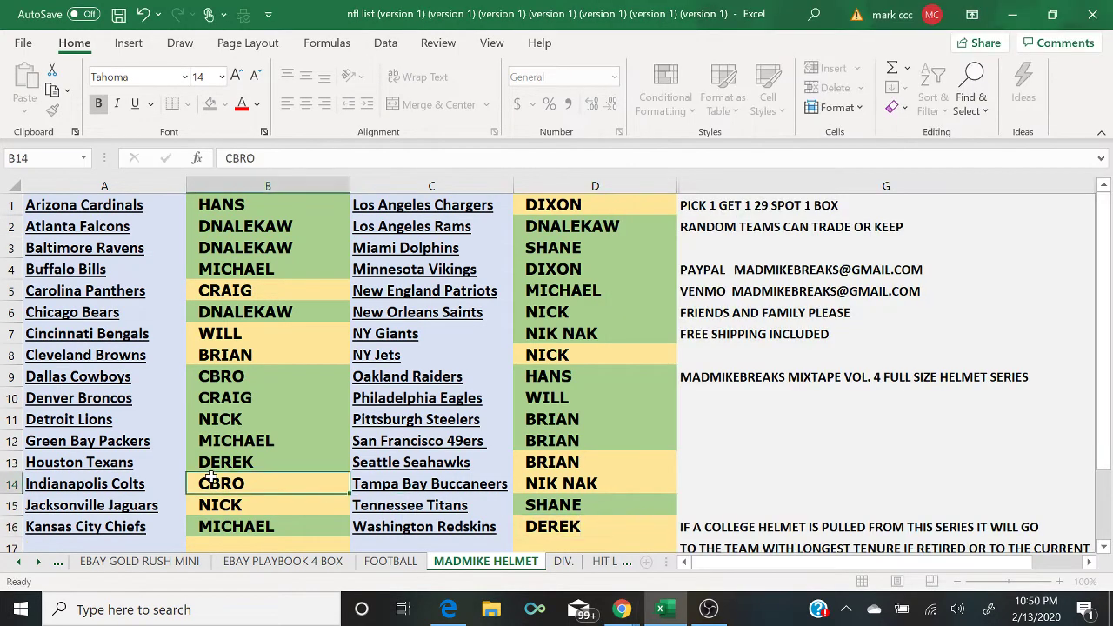
{"action": "left_click", "coordinate": [209, 104]}
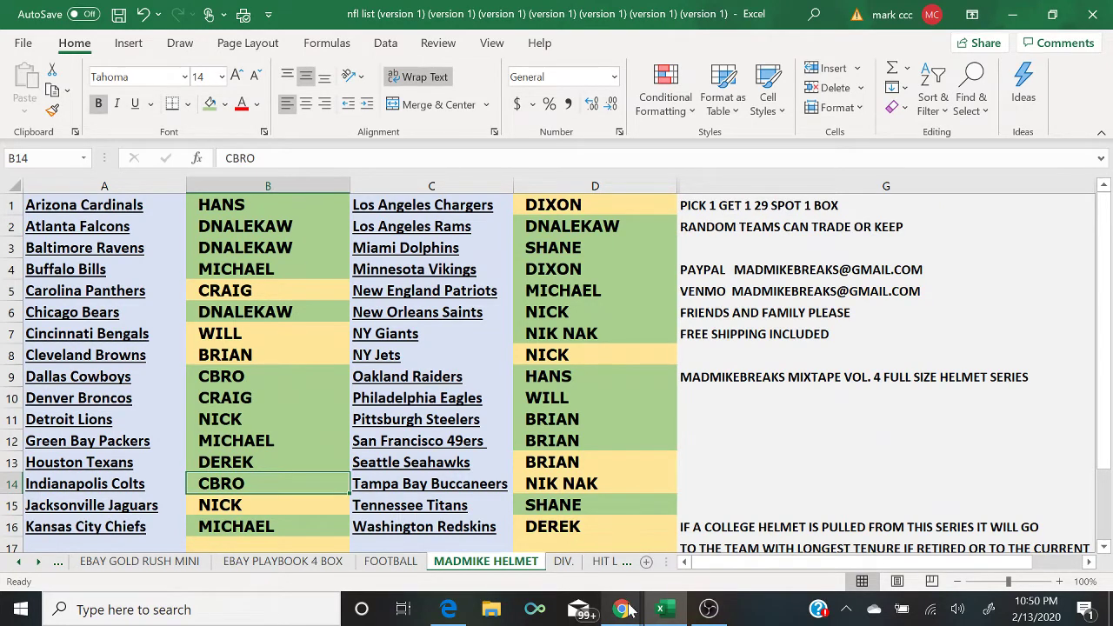
{"action": "mouse_move", "coordinate": [630, 610]}
{"action": "left_click", "coordinate": [695, 565]}
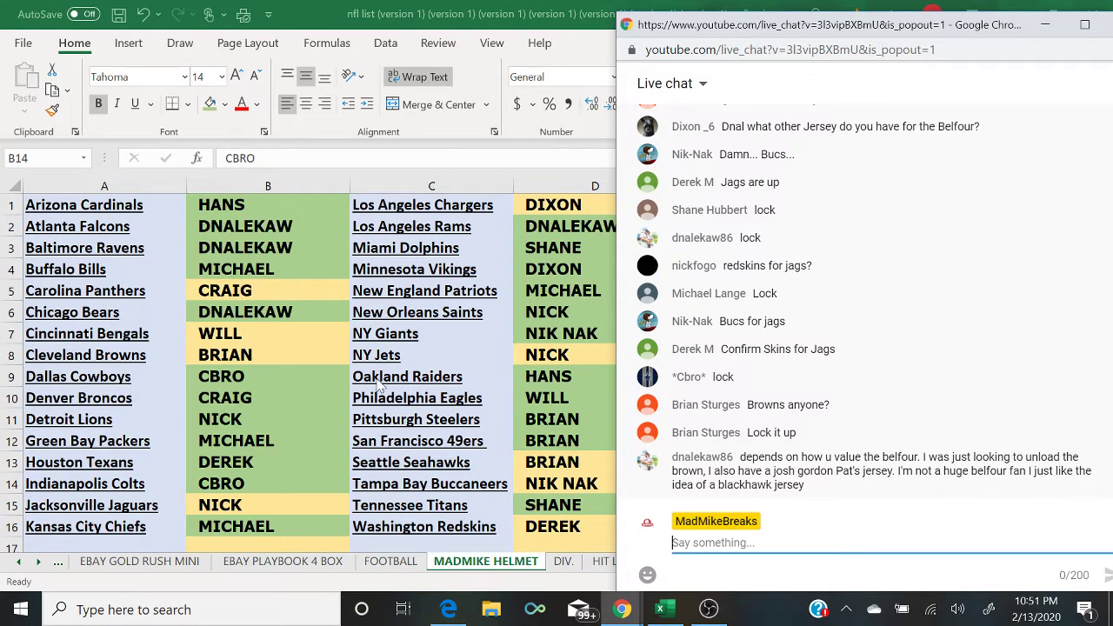
Step: Fill BRIAN in D13 and BRIAN in B8 green, then pick the chat window from the taskbar
{"action": "left_click", "coordinate": [565, 460]}
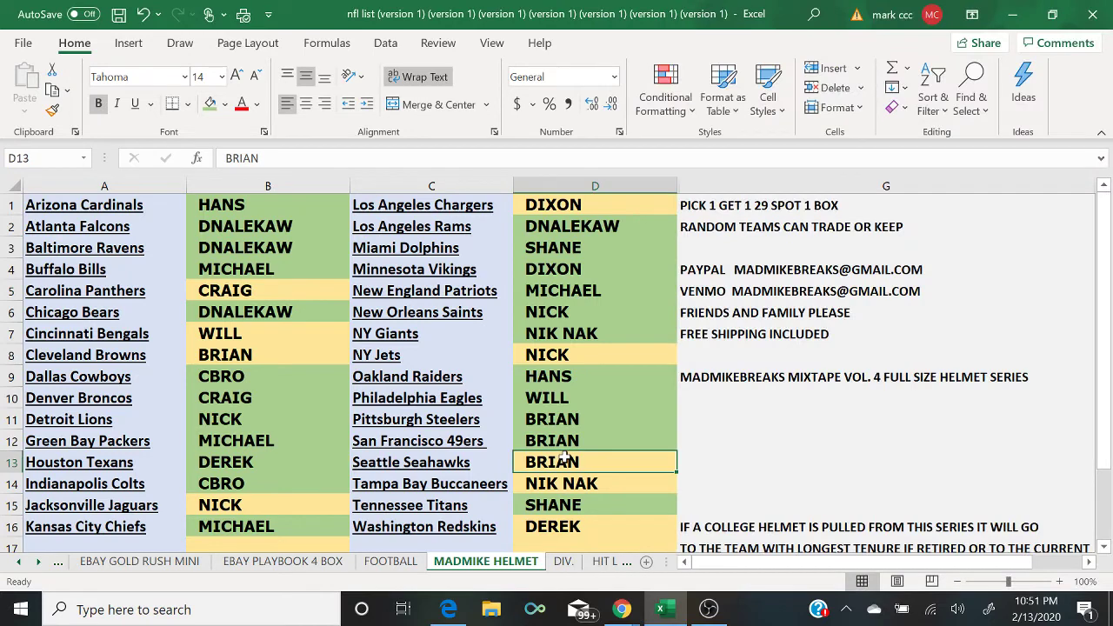
{"action": "left_click", "coordinate": [210, 103]}
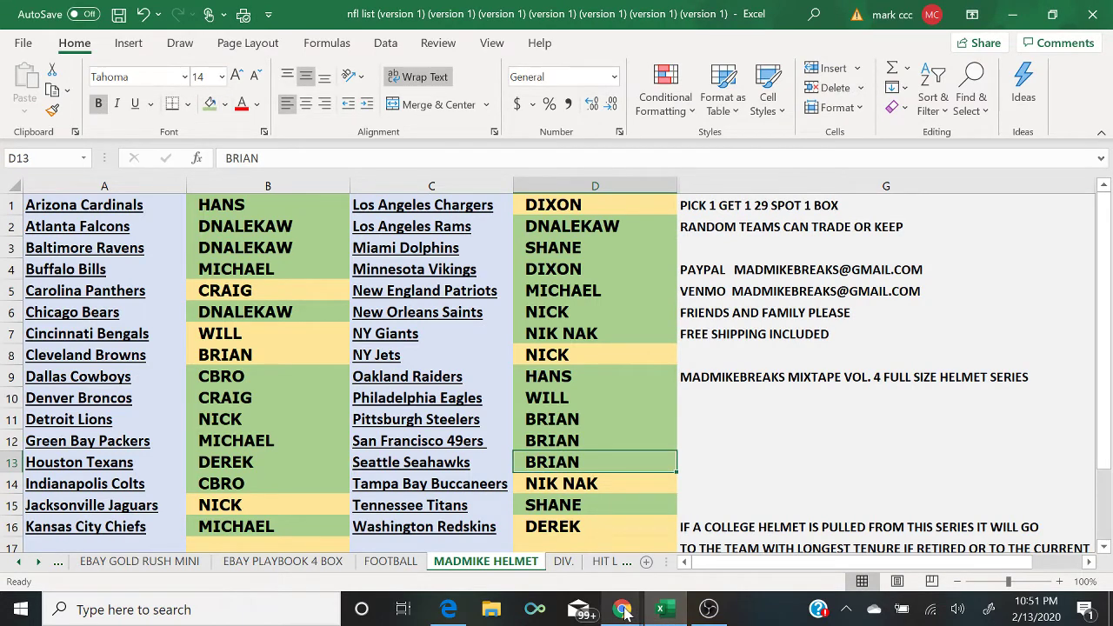
{"action": "left_click", "coordinate": [324, 355]}
{"action": "left_click", "coordinate": [208, 105]}
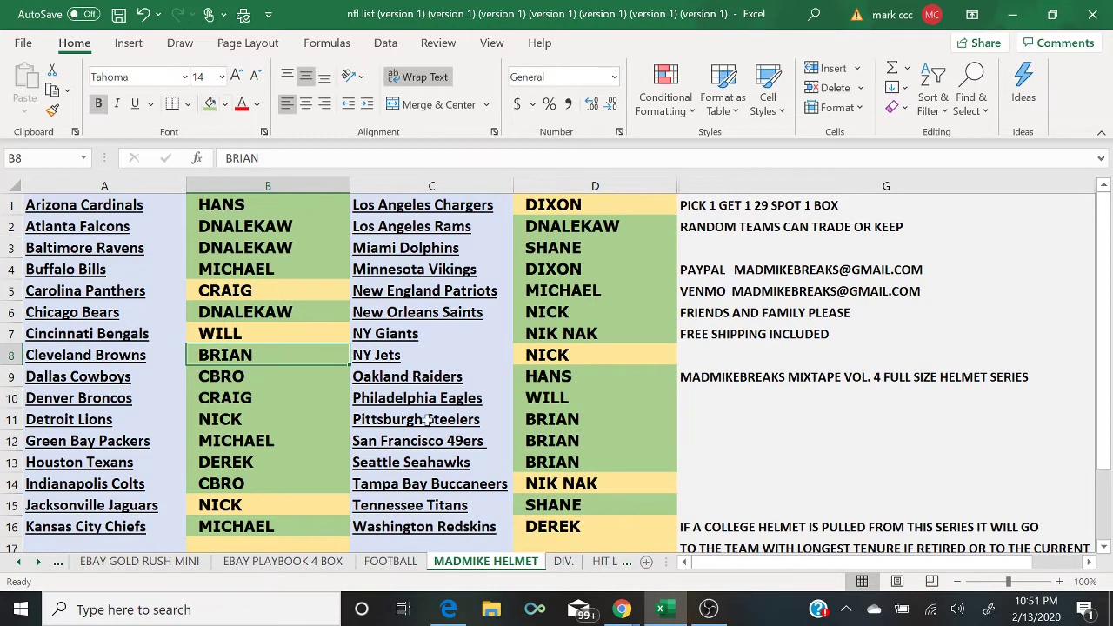
{"action": "left_click", "coordinate": [621, 609]}
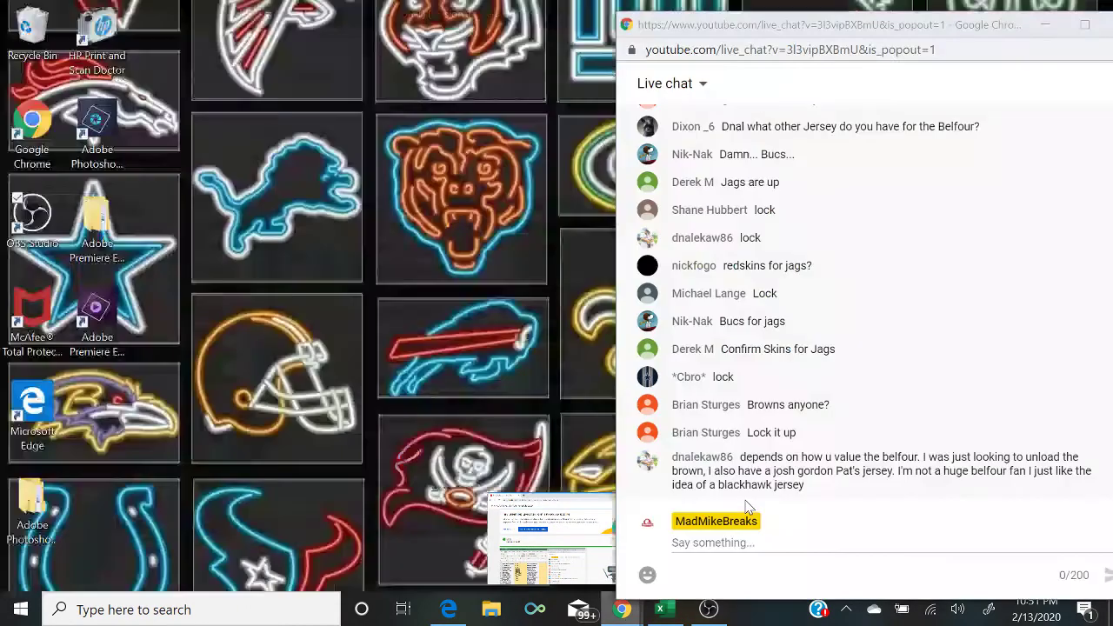
Step: Bring the YouTube Live Chat popup to the front to read the newest messages
{"action": "left_click", "coordinate": [712, 526]}
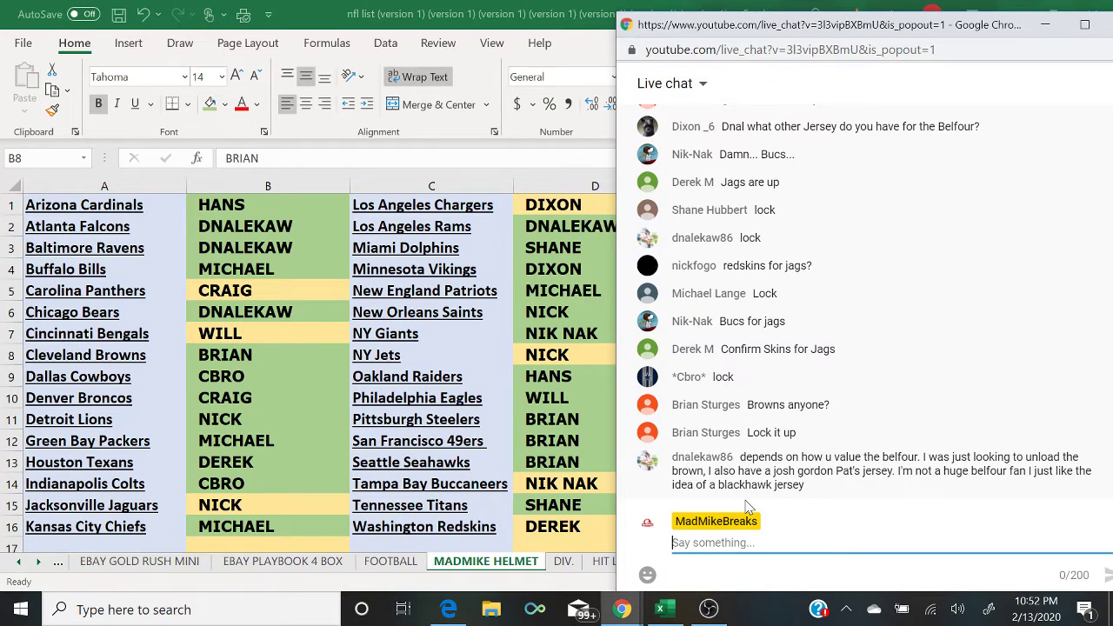
Step: Fill all of columns B and D green, then switch OBS to the camera scene
{"action": "left_click", "coordinate": [259, 182]}
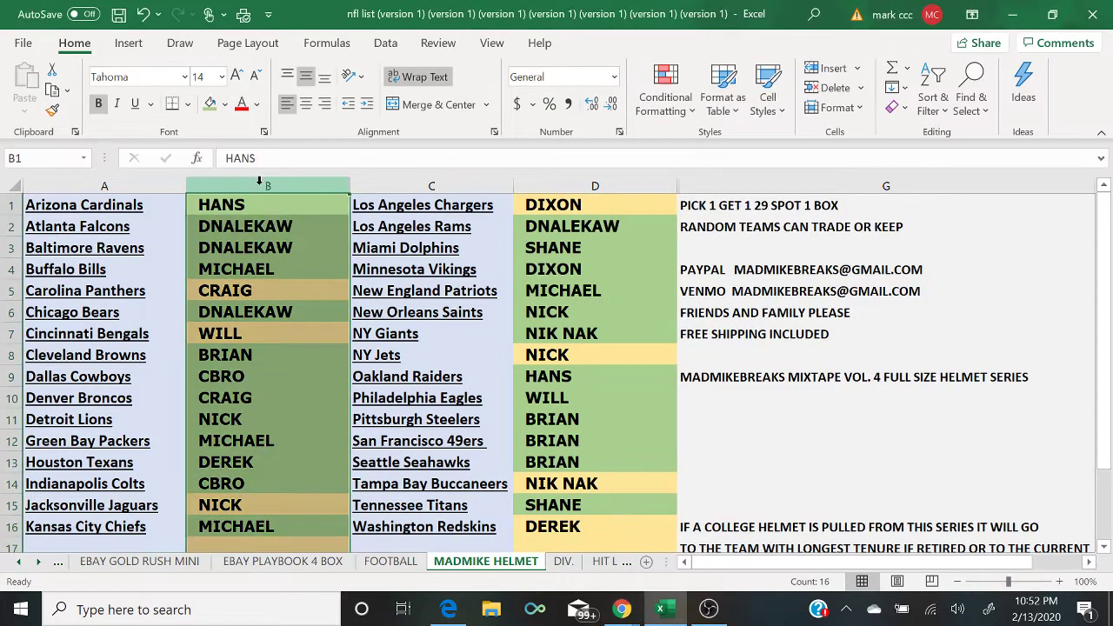
{"action": "left_click", "coordinate": [210, 104]}
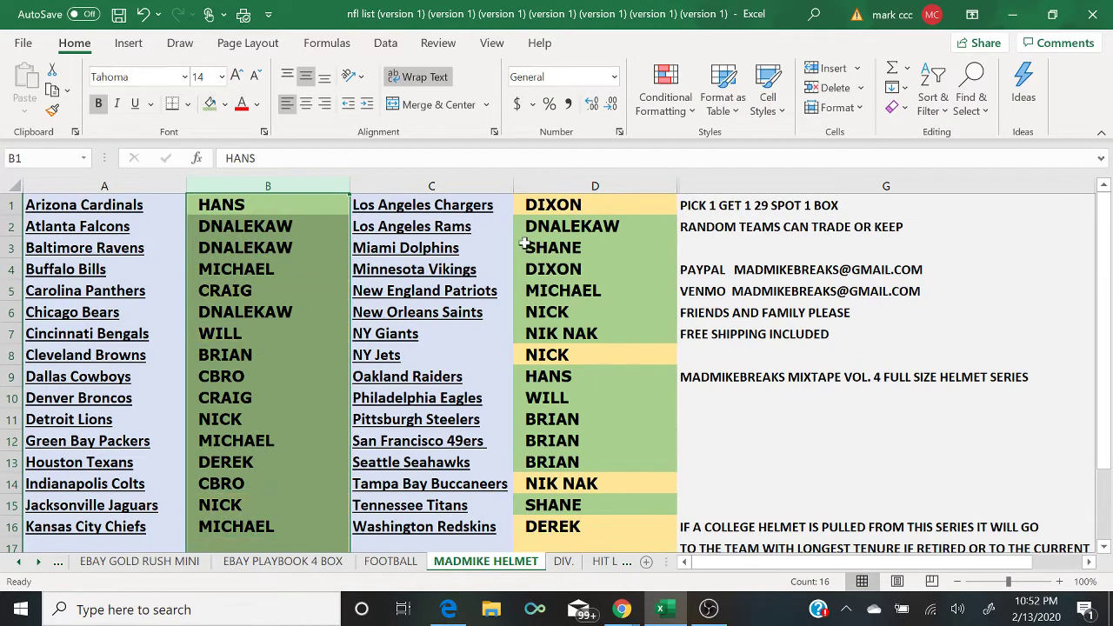
{"action": "left_click", "coordinate": [553, 186]}
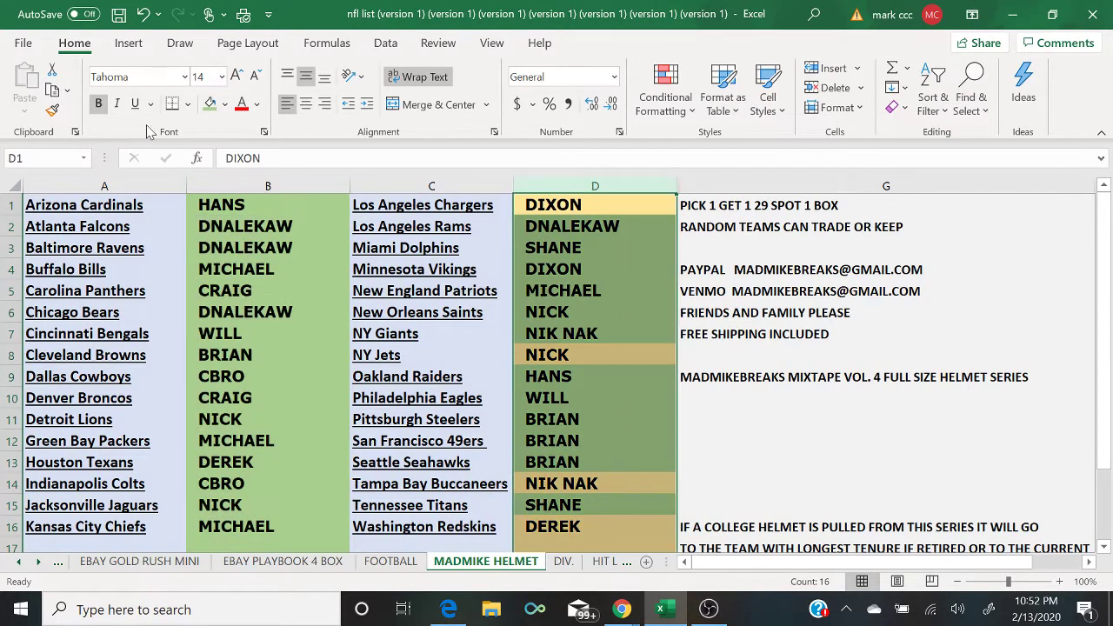
{"action": "left_click", "coordinate": [211, 104]}
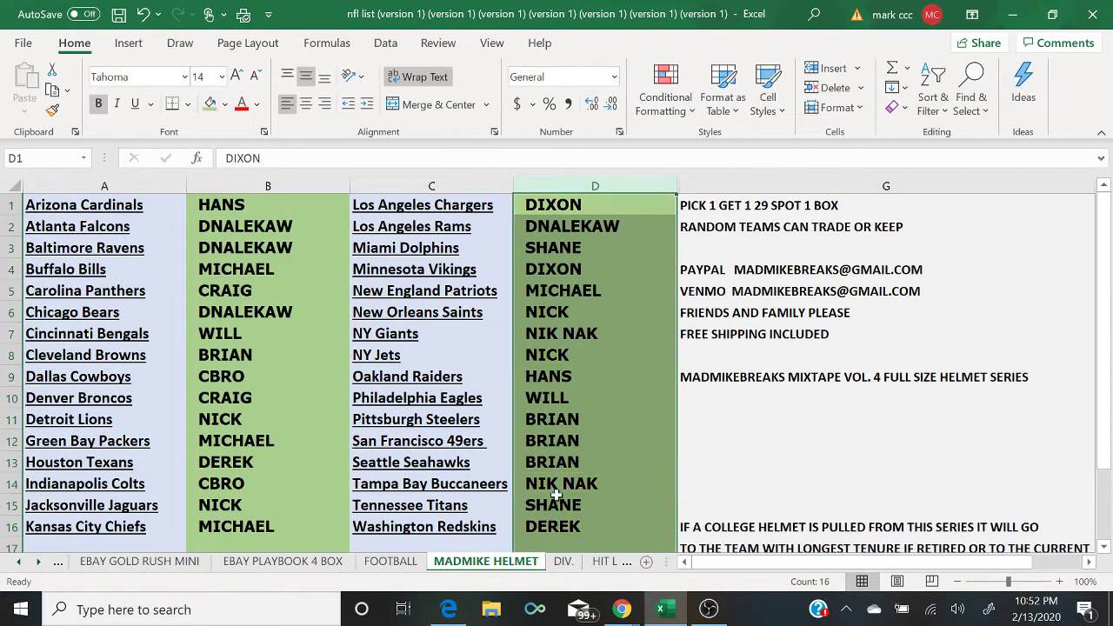
{"action": "left_click", "coordinate": [709, 608]}
{"action": "left_click", "coordinate": [114, 420]}
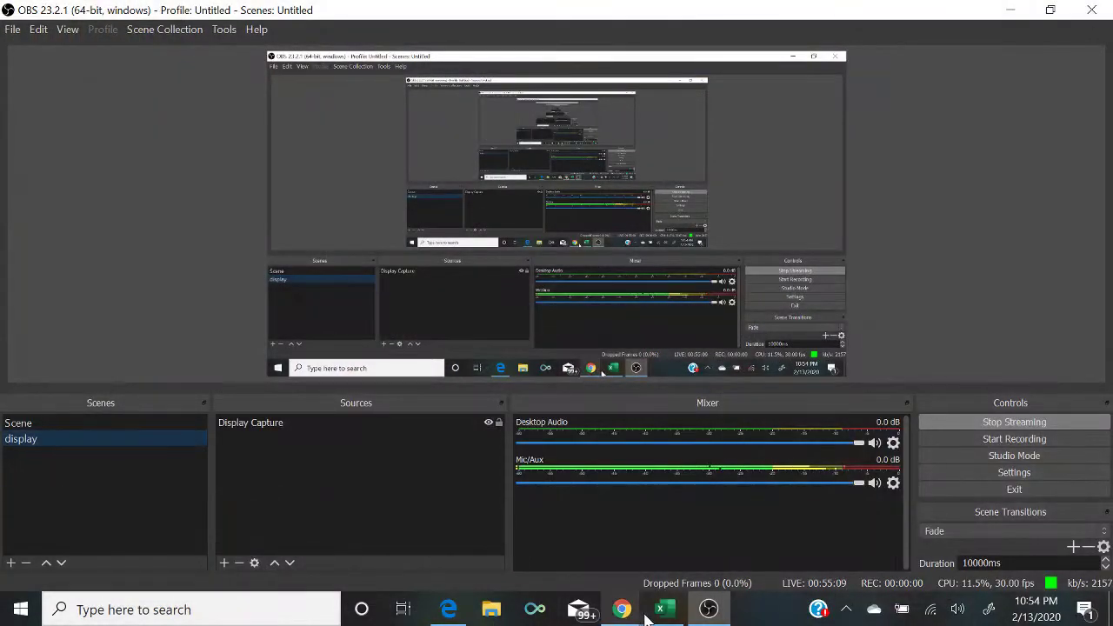
{"action": "left_click", "coordinate": [662, 608]}
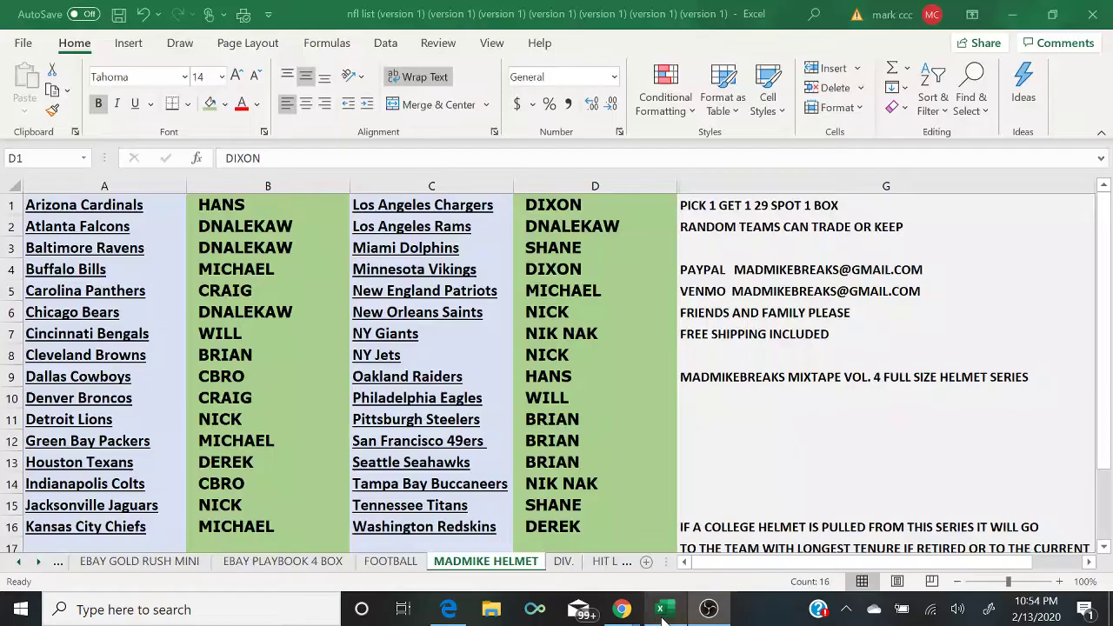
{"action": "left_click", "coordinate": [295, 271]}
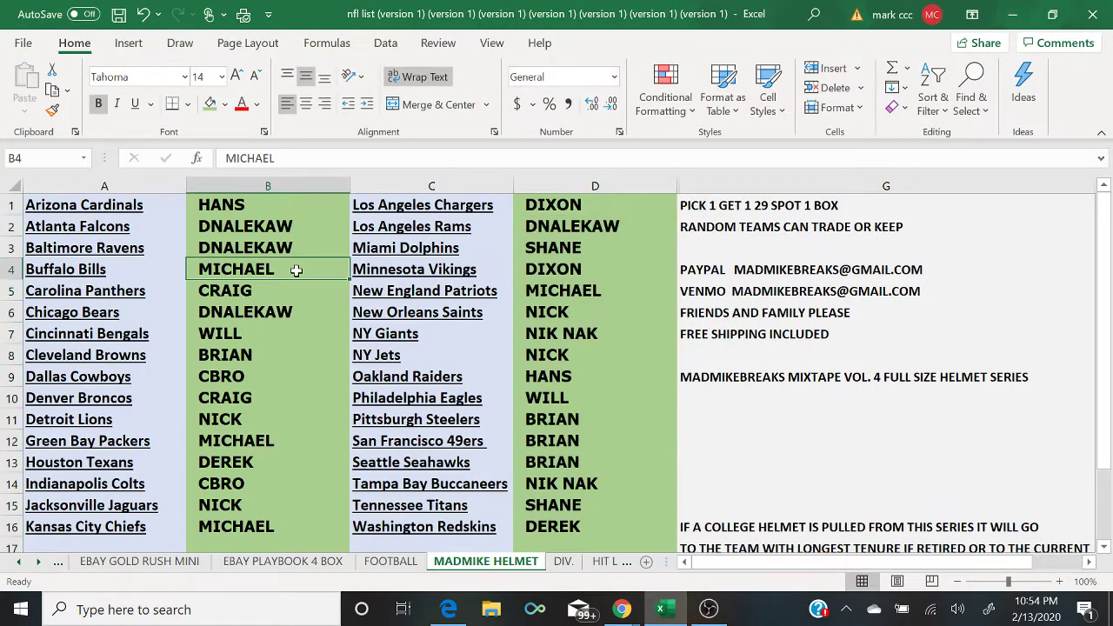
{"action": "left_click", "coordinate": [709, 608]}
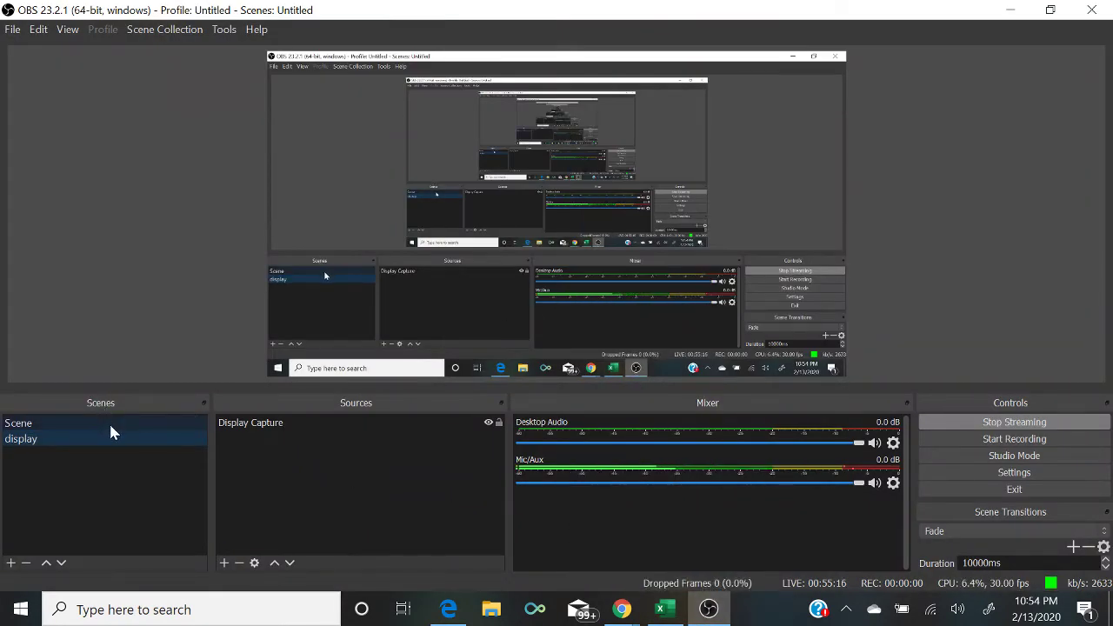
{"action": "left_click", "coordinate": [109, 422]}
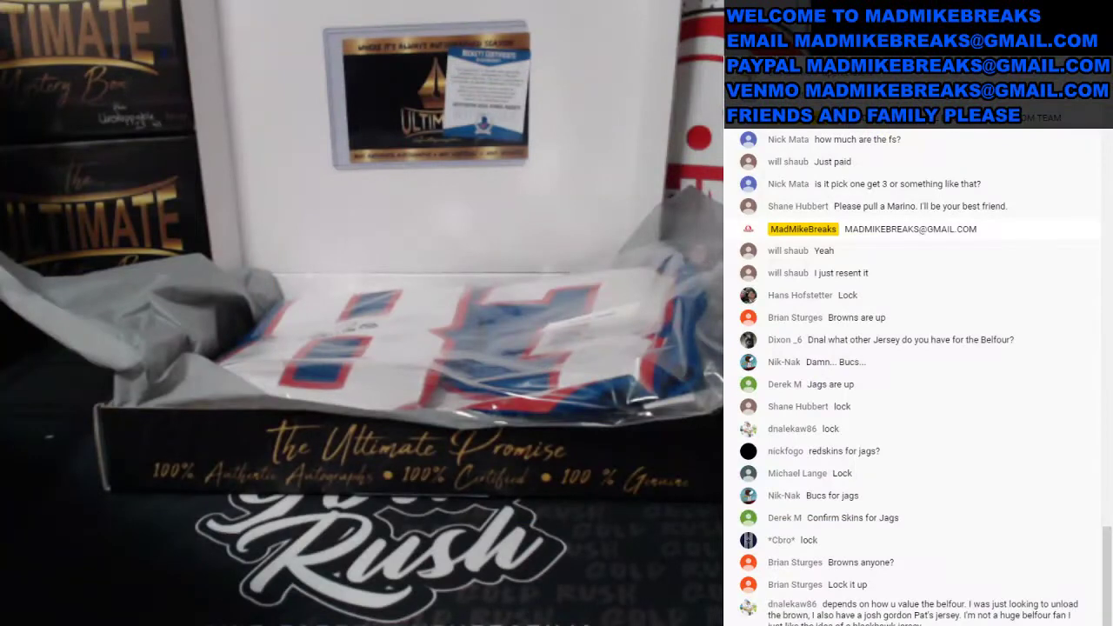
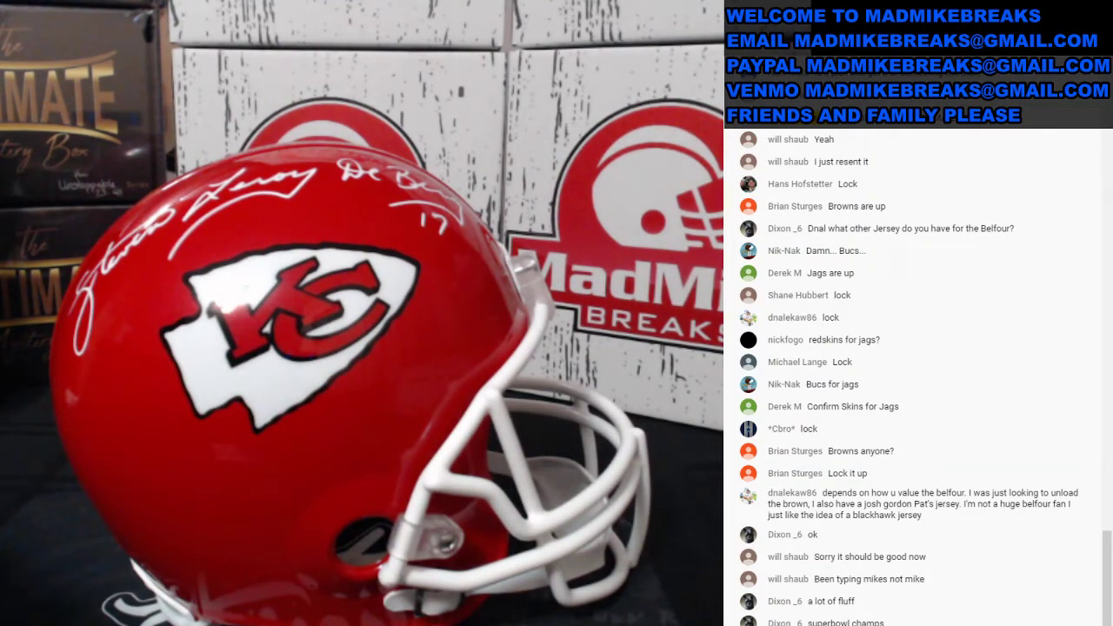
Step: Switch OBS to the 'display' scene and bring the MADMIKE HELMET Excel sheet forward
{"action": "left_click", "coordinate": [75, 439]}
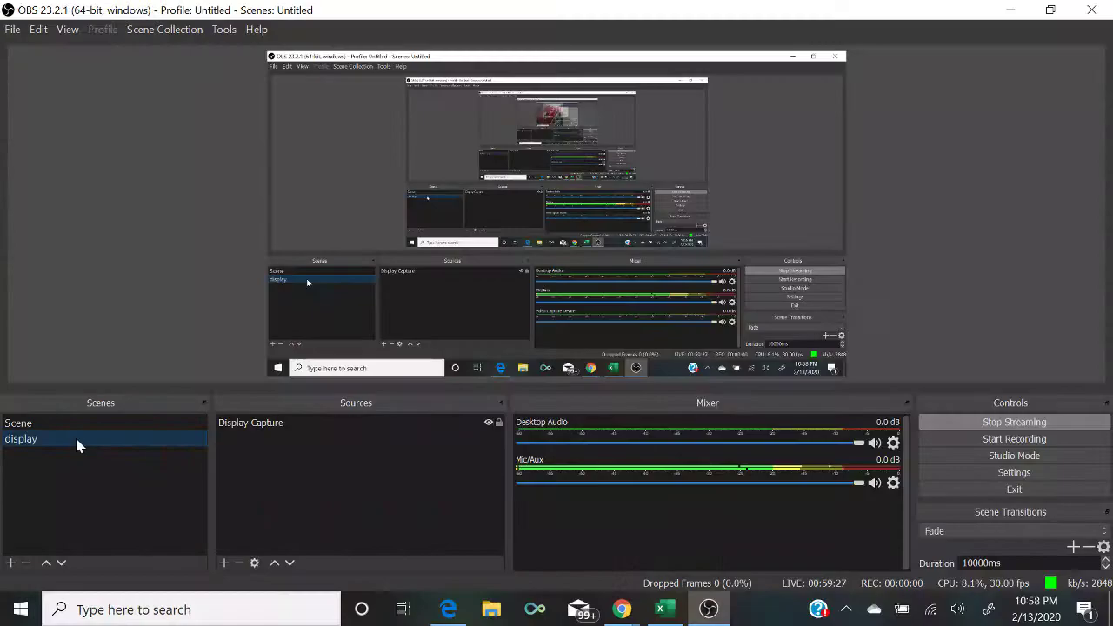
{"action": "left_click", "coordinate": [659, 610]}
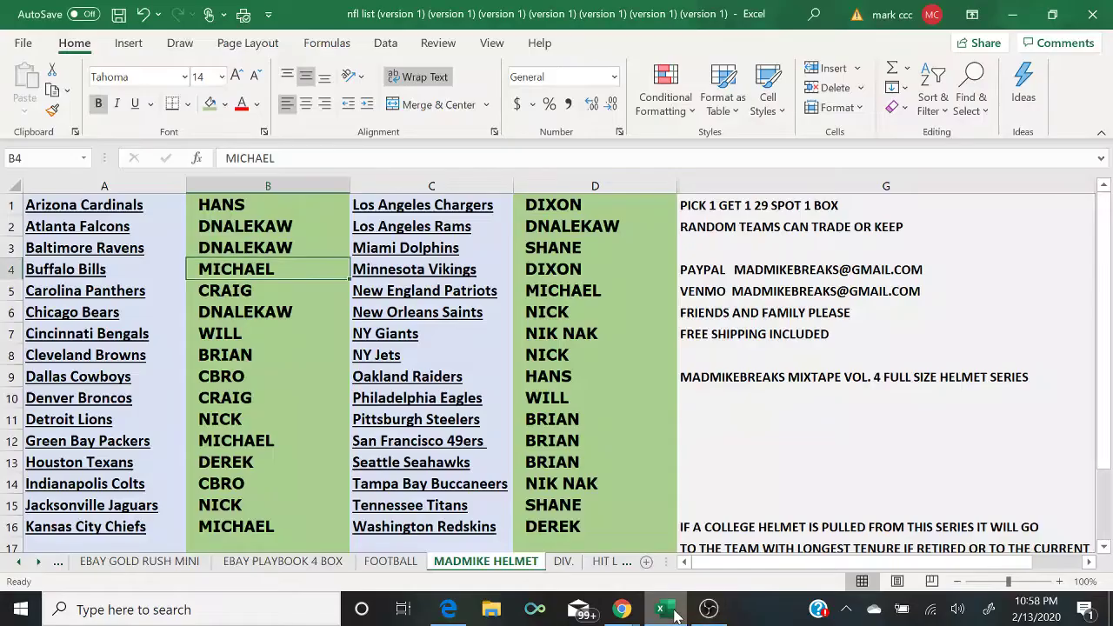
Step: Clear all buyer names from columns B and D
{"action": "left_click", "coordinate": [323, 527]}
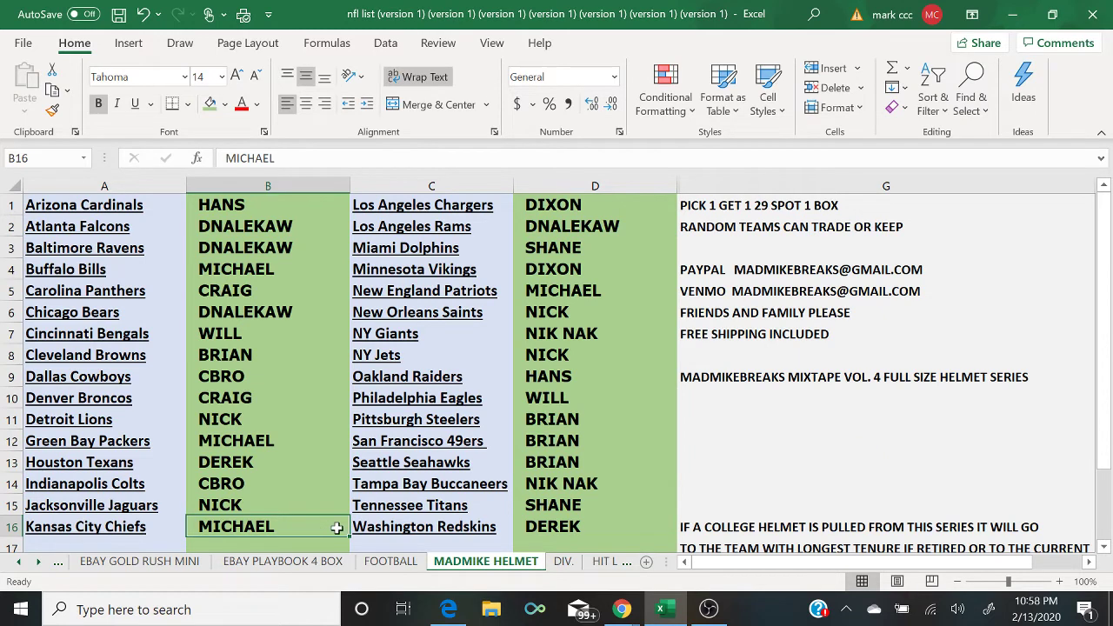
{"action": "mouse_move", "coordinate": [708, 613]}
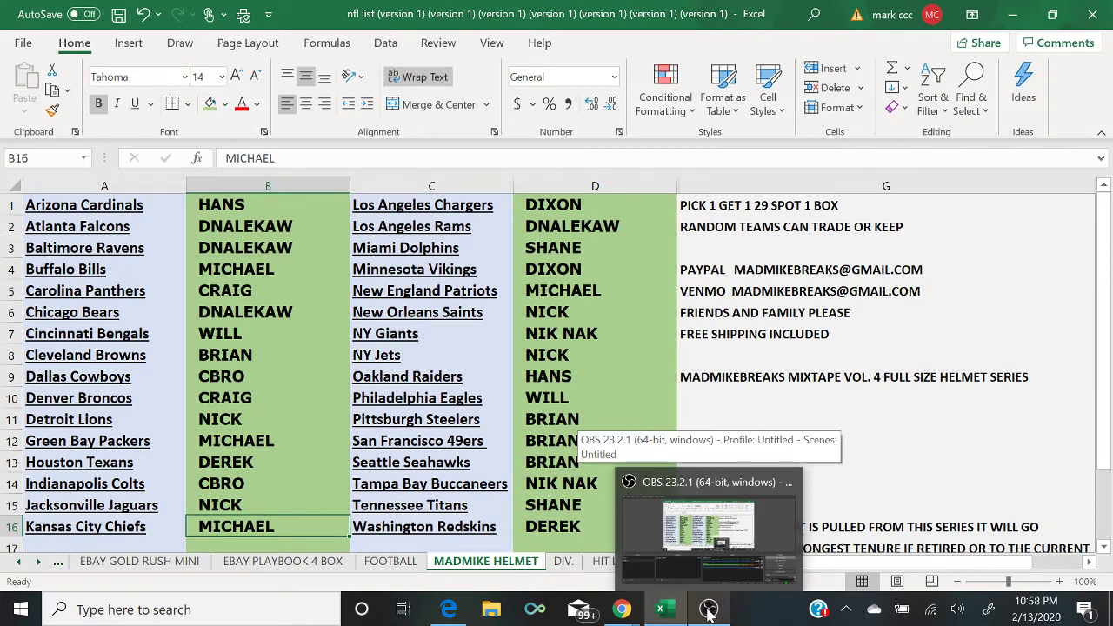
{"action": "left_click", "coordinate": [269, 178]}
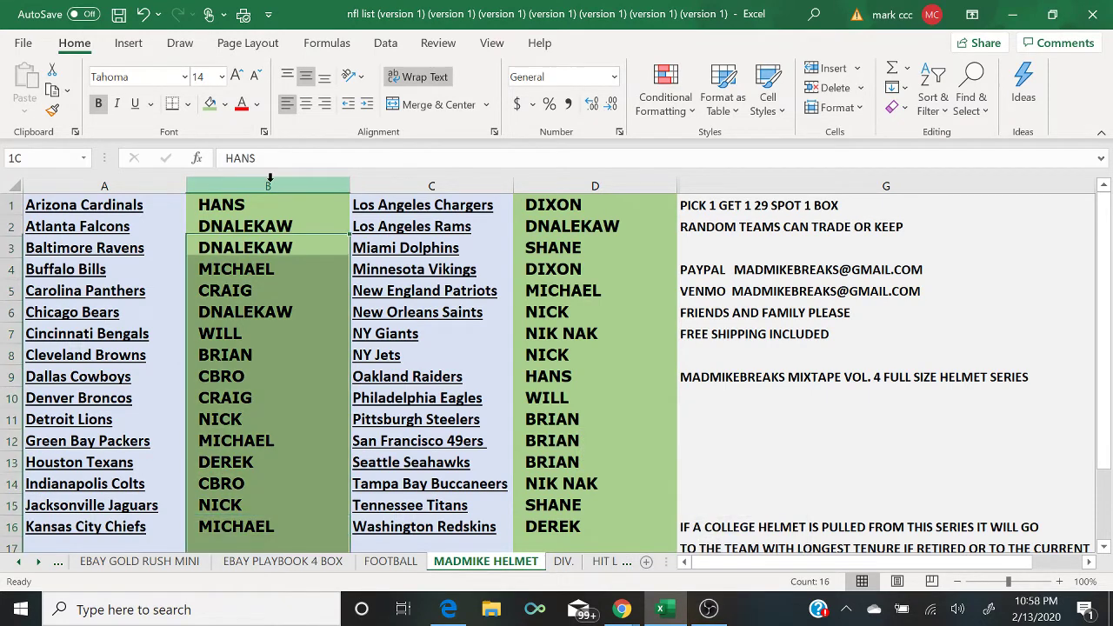
{"action": "right_click", "coordinate": [270, 182]}
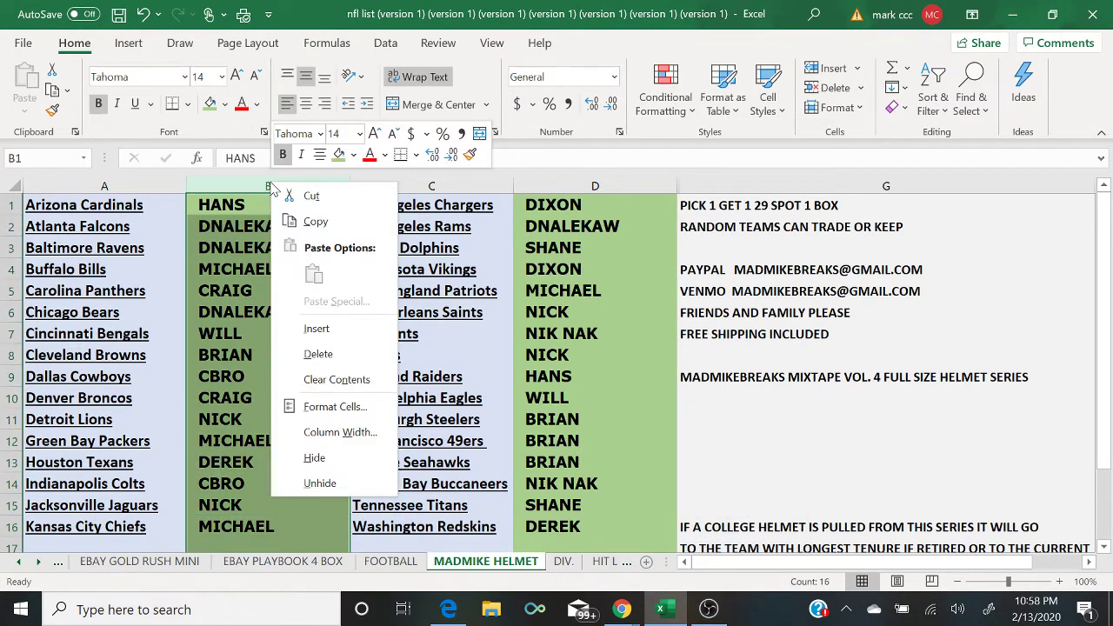
{"action": "left_click", "coordinate": [345, 377]}
{"action": "left_click", "coordinate": [619, 181]}
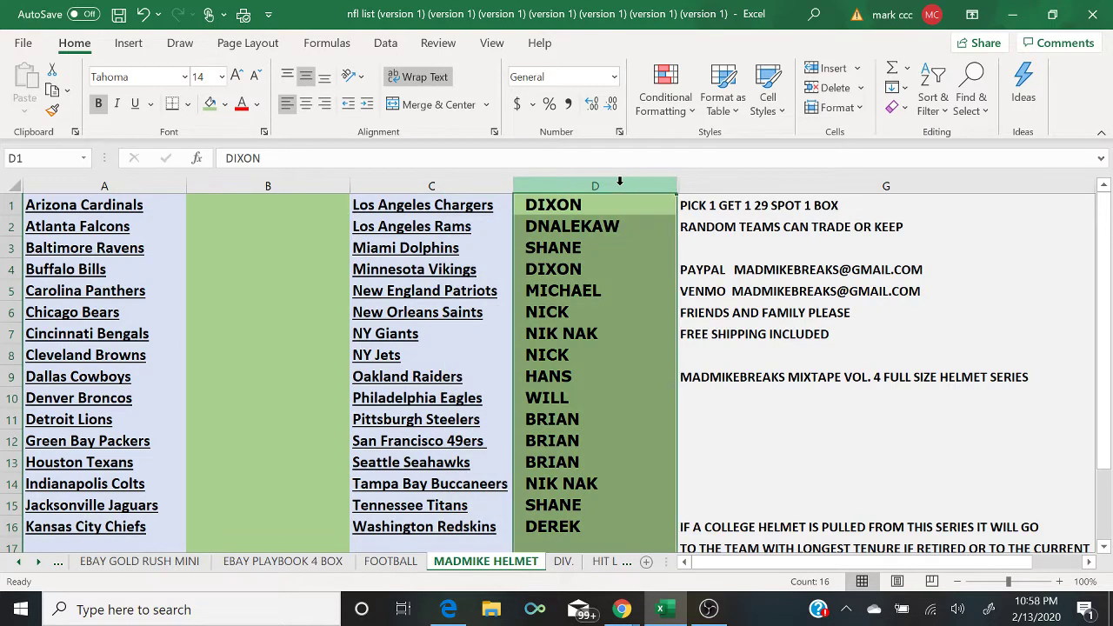
{"action": "right_click", "coordinate": [619, 180]}
{"action": "left_click", "coordinate": [712, 382]}
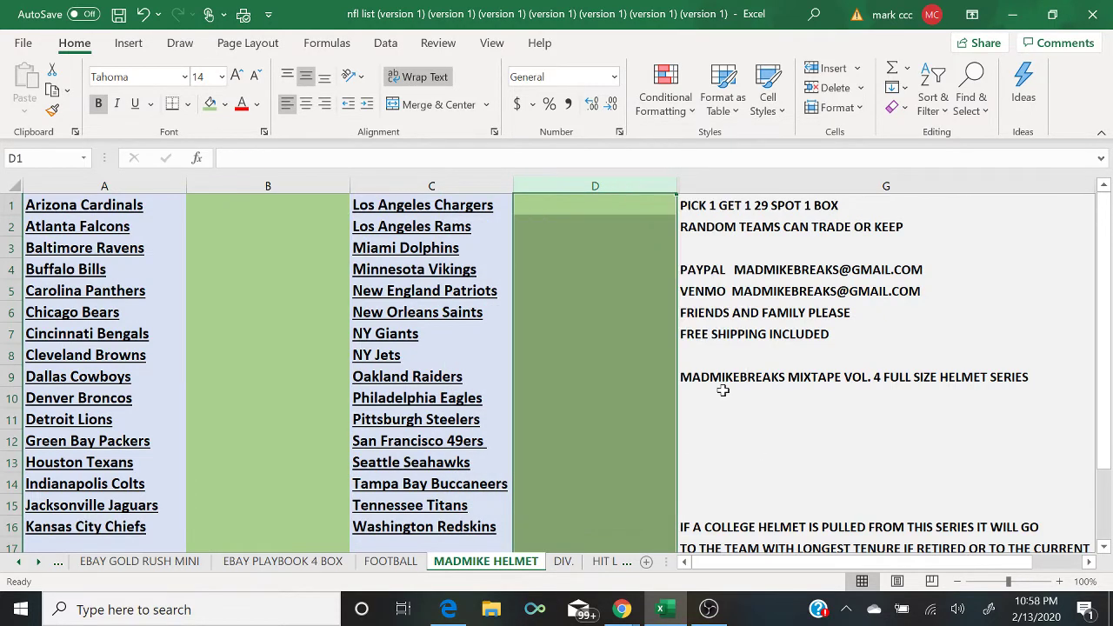
Step: Fill columns B and D yellow
{"action": "left_click", "coordinate": [304, 185]}
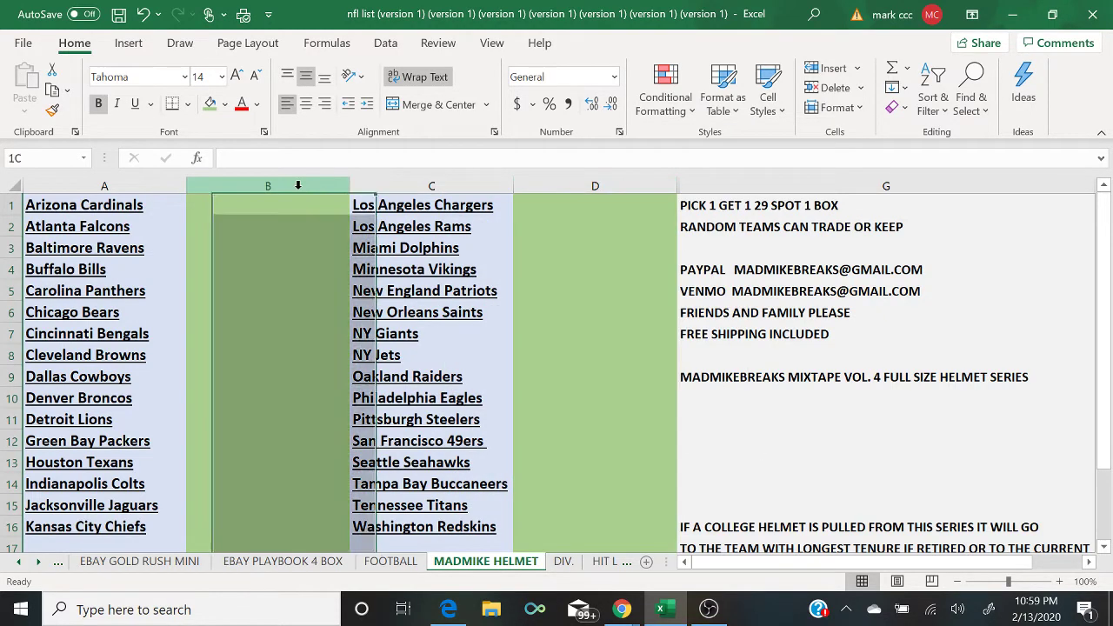
{"action": "left_click", "coordinate": [225, 106]}
{"action": "left_click", "coordinate": [312, 180]}
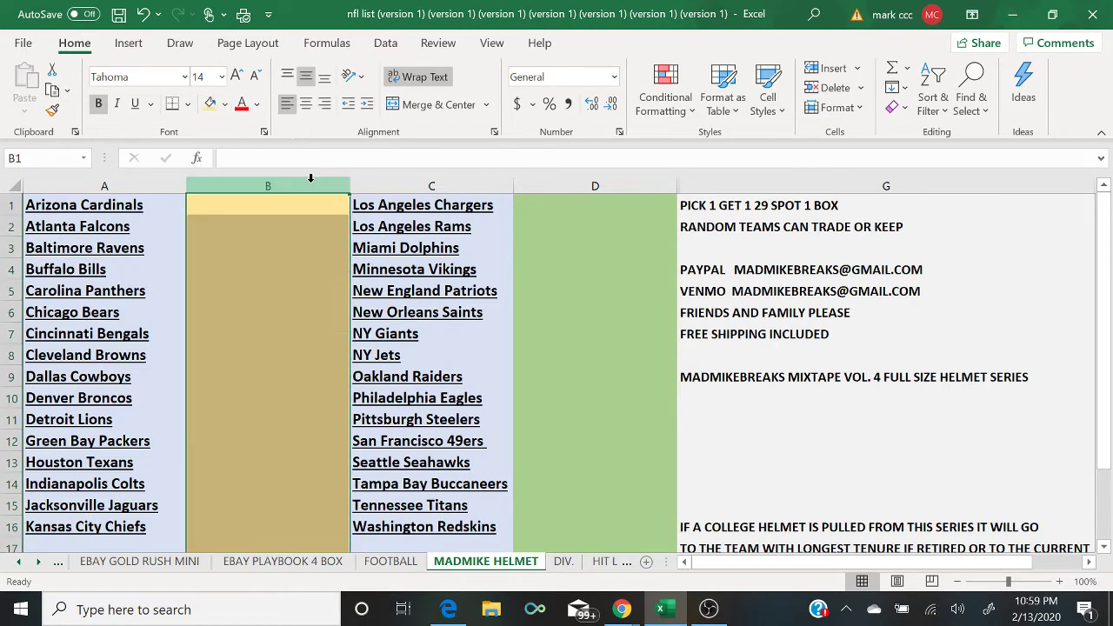
{"action": "left_click", "coordinate": [608, 183]}
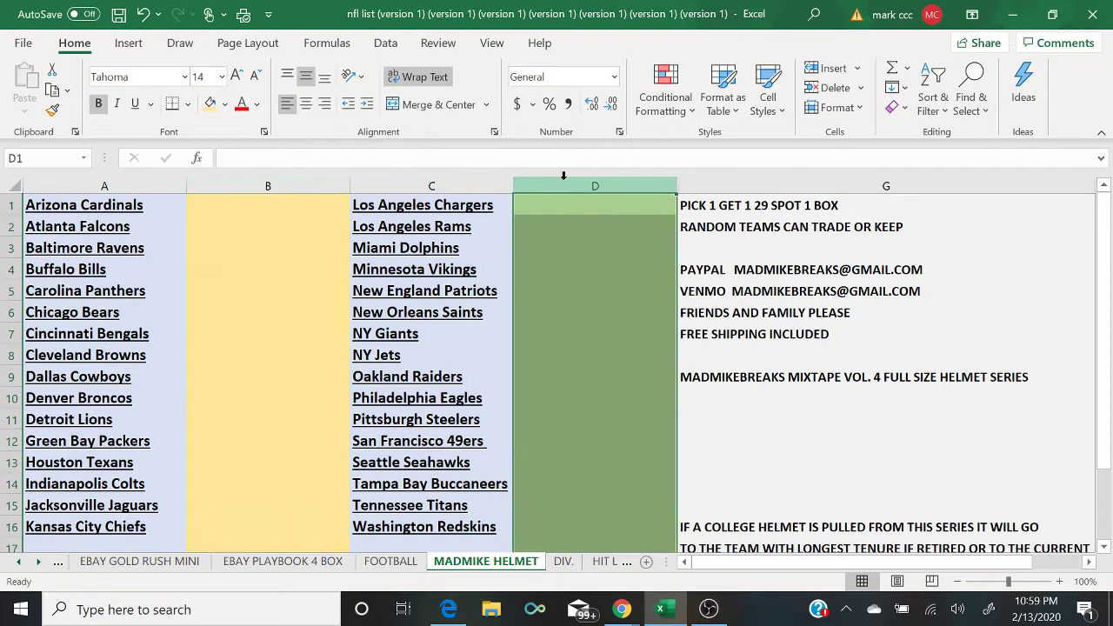
{"action": "left_click", "coordinate": [210, 103]}
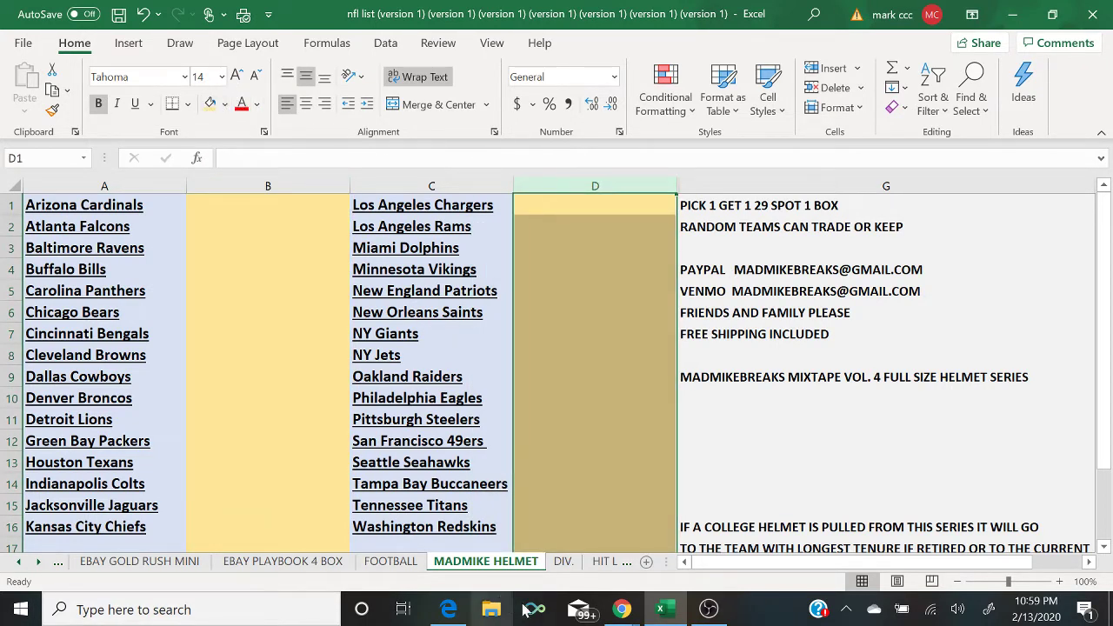
Step: Post 'GOLD RUSH BAT 6$ SPOT RANDOM TEAM' in the live chat
{"action": "mouse_move", "coordinate": [622, 608]}
{"action": "left_click", "coordinate": [728, 565]}
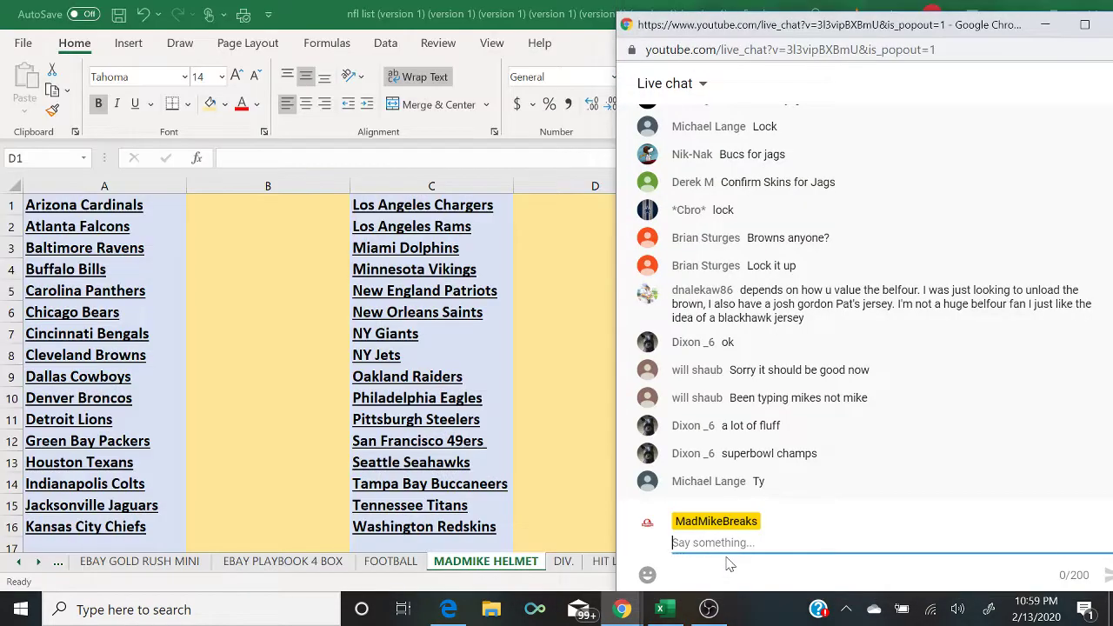
{"action": "type", "text": "GO"}
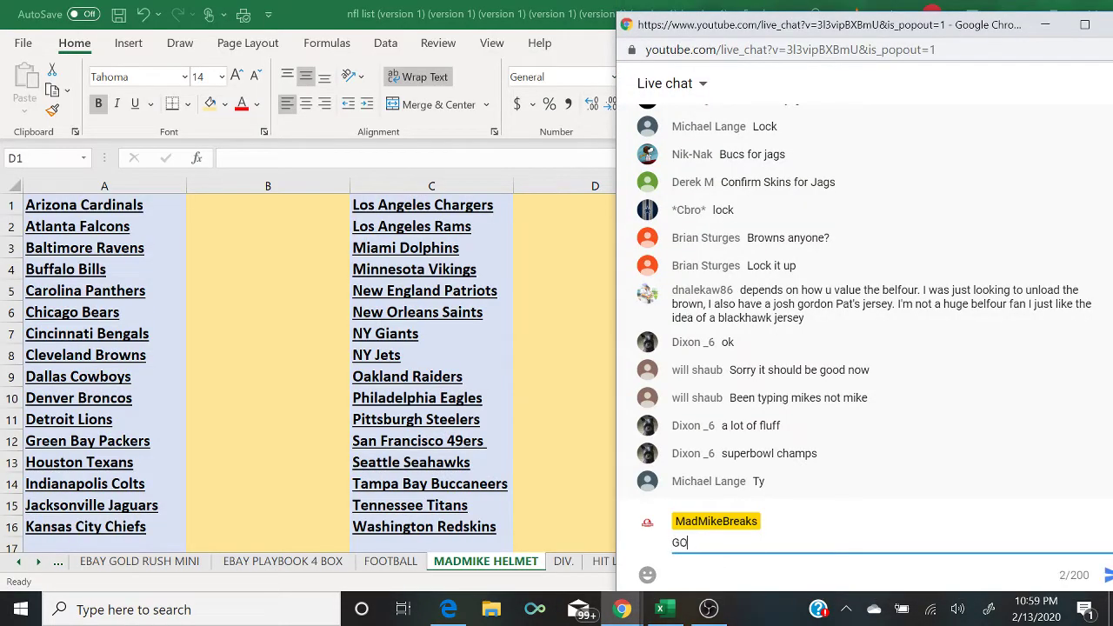
{"action": "type", "text": "LD RUSH BAT"}
{"action": "type", "text": " 5"}
{"action": "type", "text": "$ SOT"}
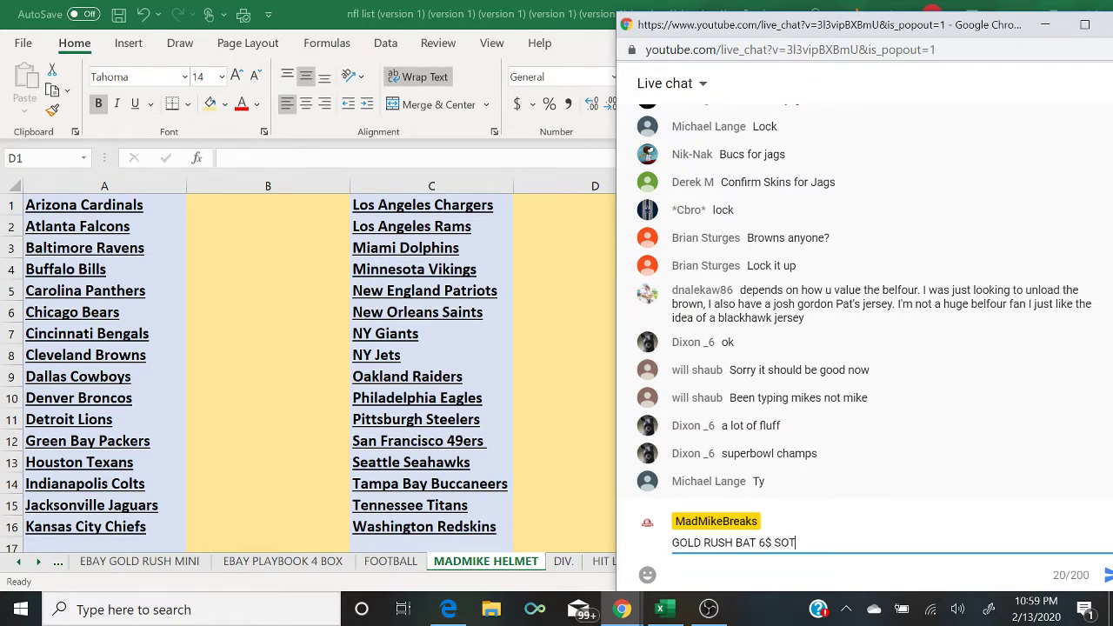
{"action": "key", "text": "BackSpace"}
{"action": "key", "text": "BackSpace"}
{"action": "type", "text": "POT RANDOM TEAM"}
{"action": "key", "text": "Return"}
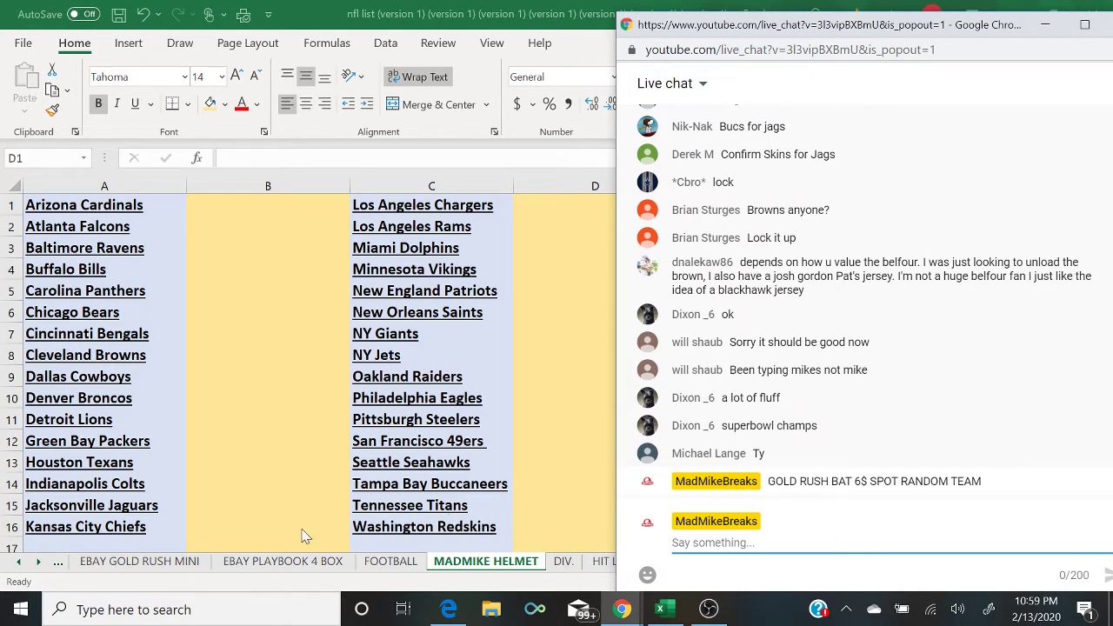
Step: Scroll back through the sheet tabs and open the GOLD RUSH BAT sheet in Excel
{"action": "left_click", "coordinate": [67, 573]}
{"action": "left_click", "coordinate": [59, 562]}
{"action": "left_click", "coordinate": [59, 563]}
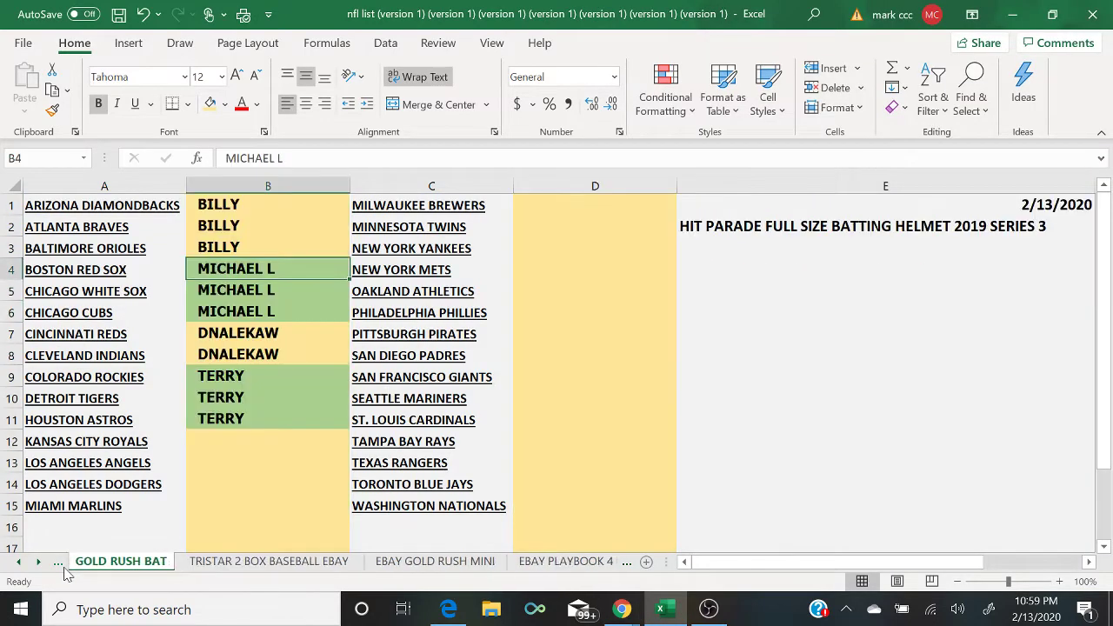
{"action": "left_click", "coordinate": [59, 562]}
{"action": "left_click", "coordinate": [137, 562]}
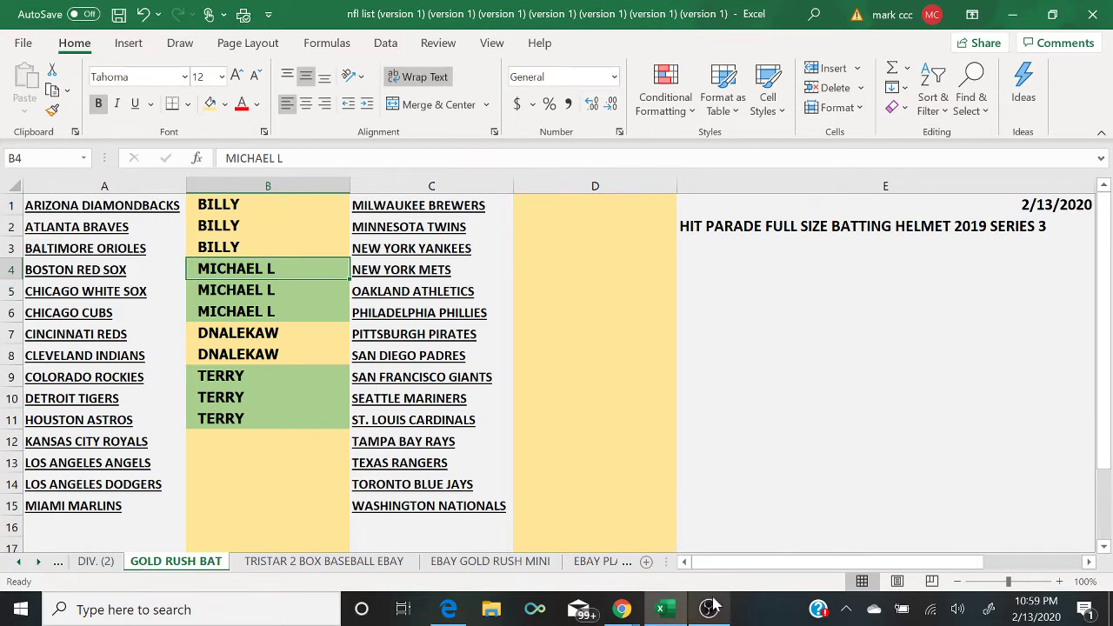
Step: Post 'PICK 1 GET 1 9$ SPOT AUTOGRAPHED FOOTBALL' in the live chat
{"action": "mouse_move", "coordinate": [624, 609]}
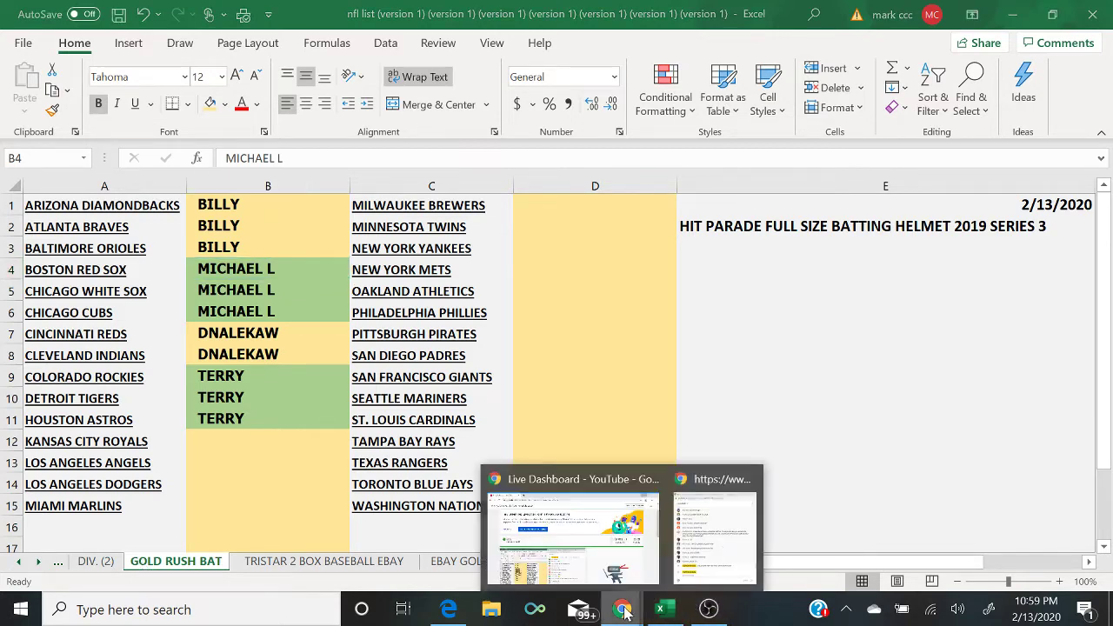
{"action": "left_click", "coordinate": [729, 539]}
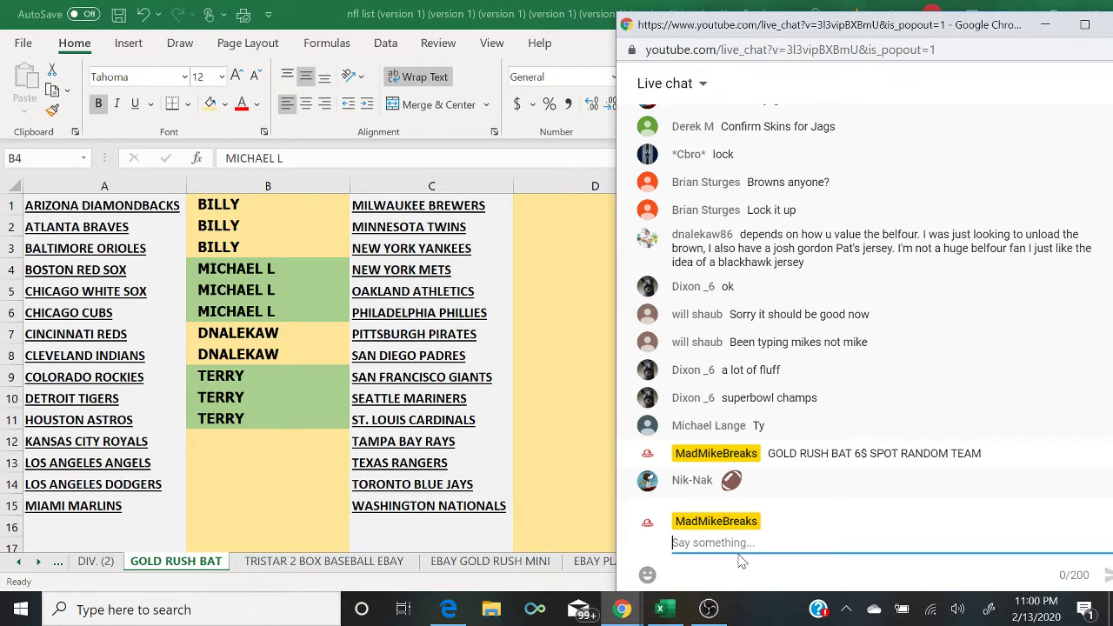
{"action": "type", "text": "PICK 1 G"}
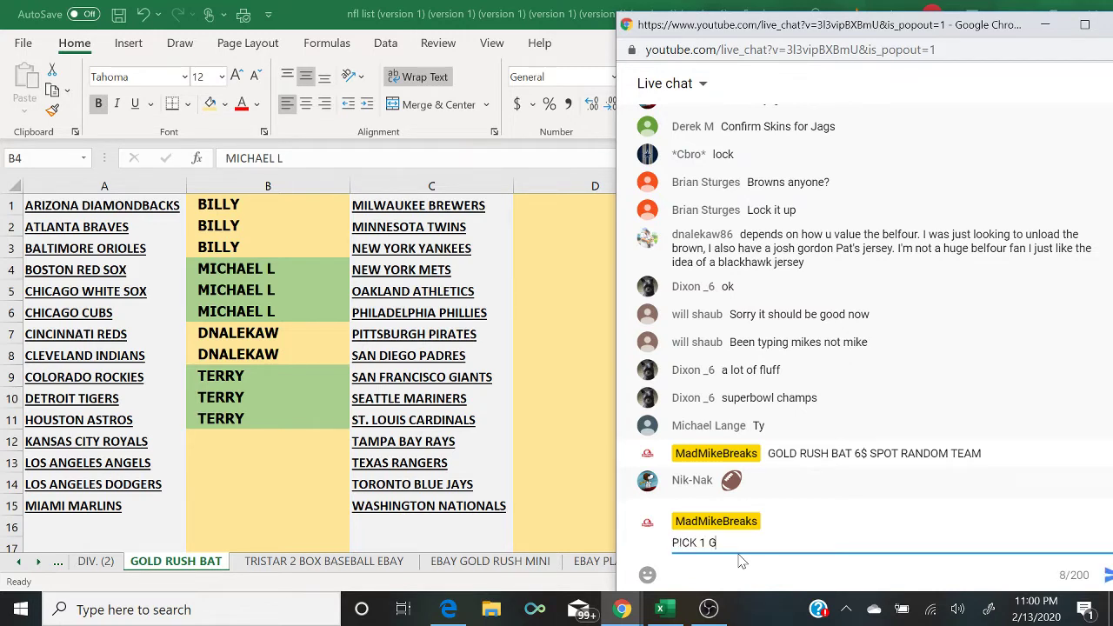
{"action": "type", "text": "ET 1 9"}
{"action": "type", "text": "$ SPO"}
{"action": "type", "text": "T "}
{"action": "type", "text": "ULTI"}
{"action": "key", "text": "BackSpace"}
{"action": "key", "text": "BackSpace"}
{"action": "key", "text": "BackSpace"}
{"action": "key", "text": "BackSpace"}
{"action": "type", "text": "AUTO"}
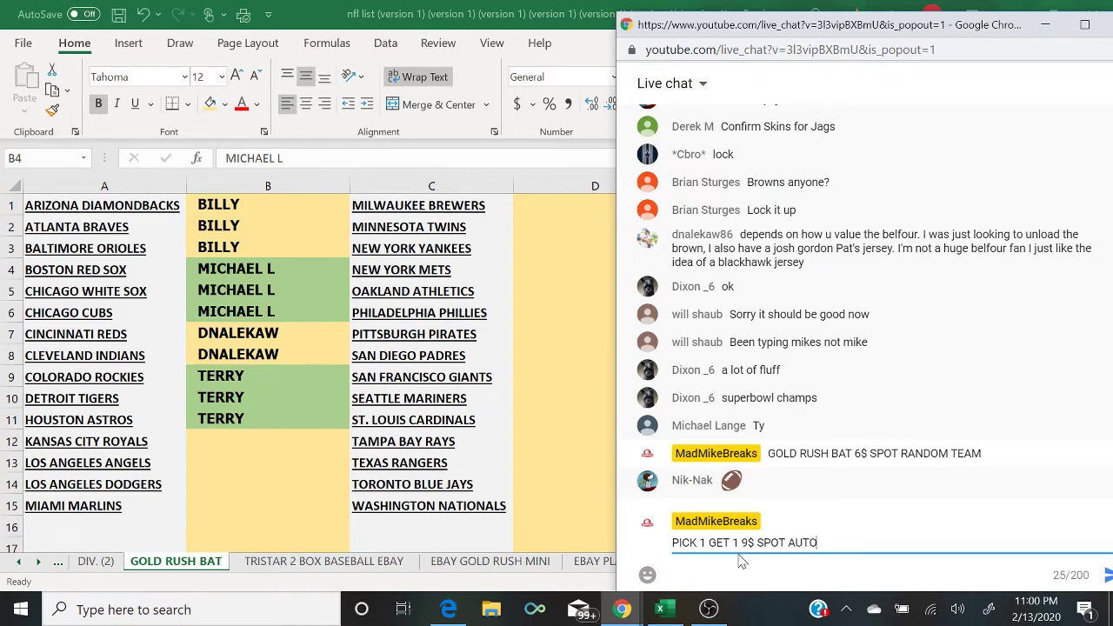
{"action": "type", "text": "GRAPHED FOOTBALL"}
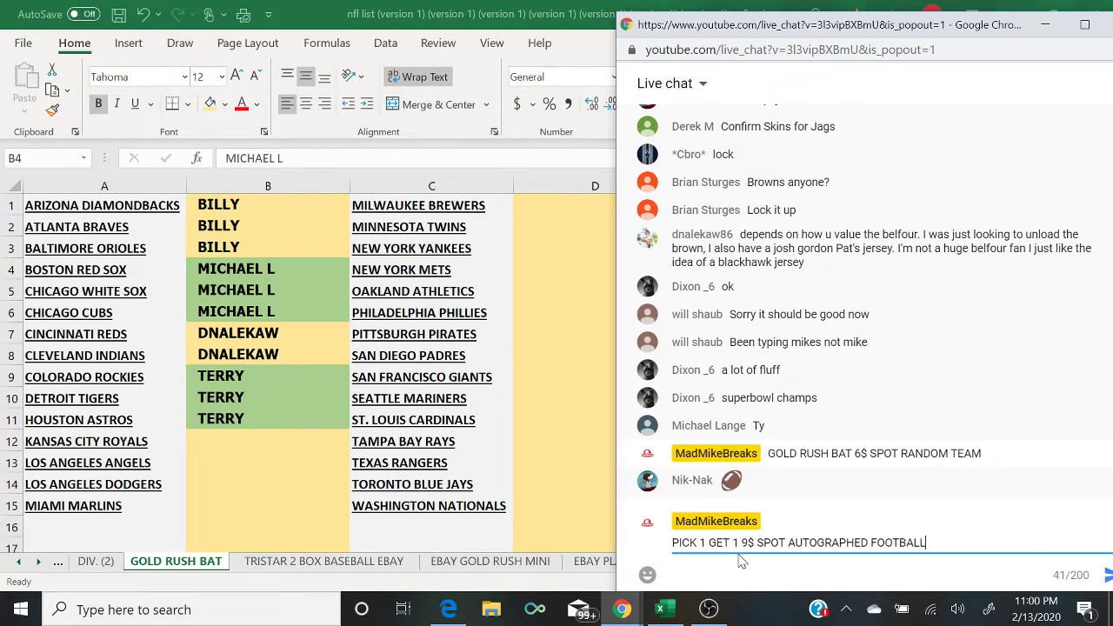
{"action": "key", "text": "Return"}
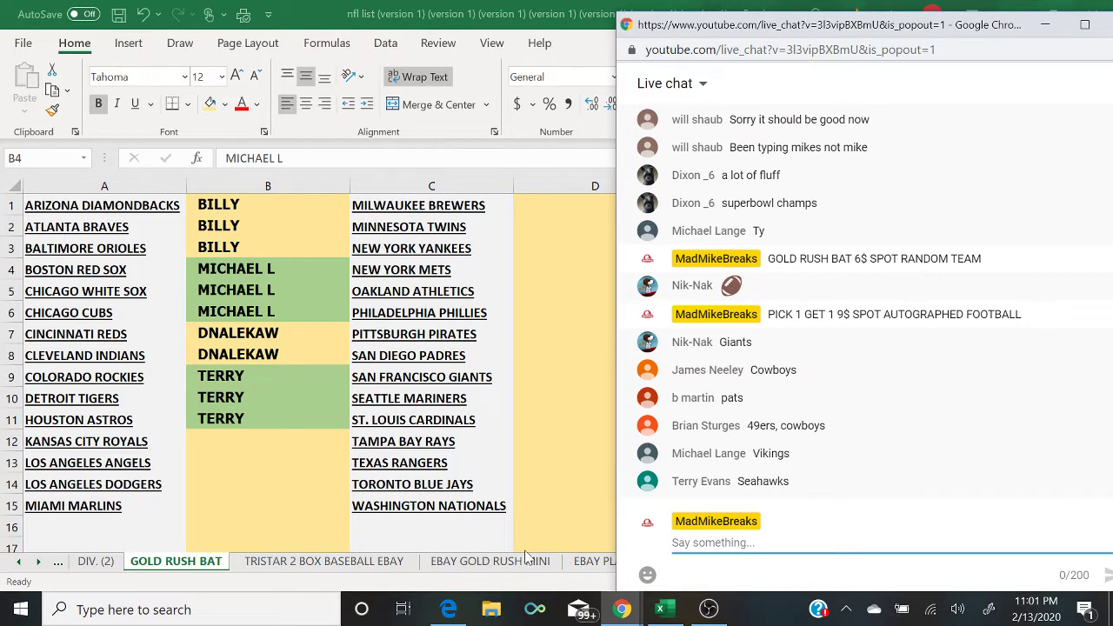
Step: Return to the MADMIKE HELMET sheet, then bring the live chat forward to read orders
{"action": "left_click", "coordinate": [600, 574]}
{"action": "left_click", "coordinate": [600, 565]}
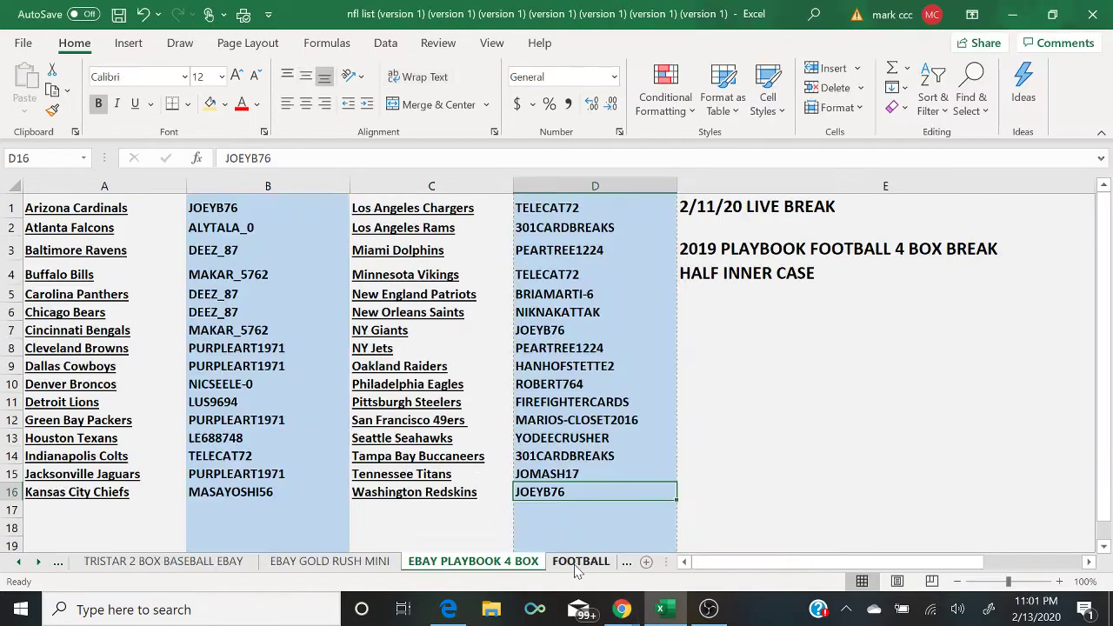
{"action": "left_click", "coordinate": [575, 565]}
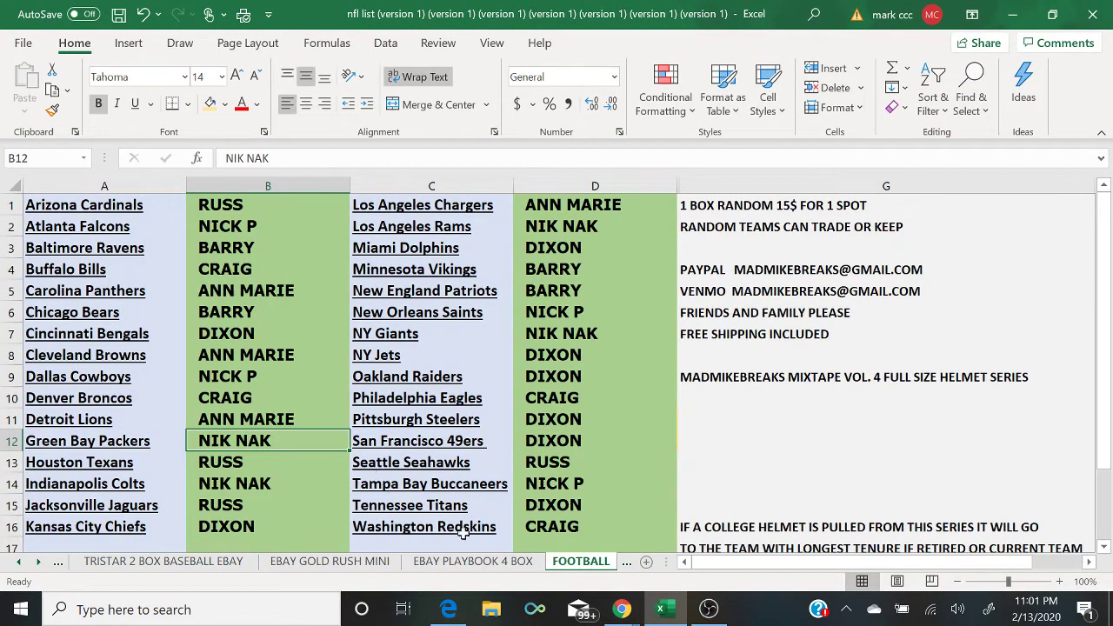
{"action": "left_click", "coordinate": [625, 561]}
{"action": "left_click", "coordinate": [611, 563]}
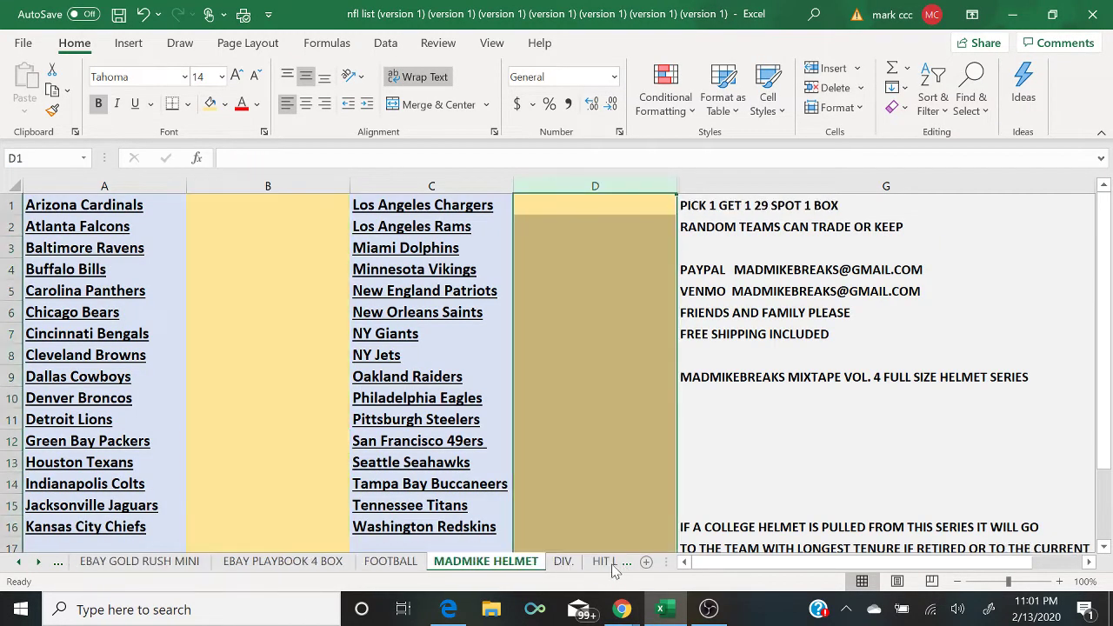
{"action": "mouse_move", "coordinate": [623, 611]}
{"action": "left_click", "coordinate": [722, 532]}
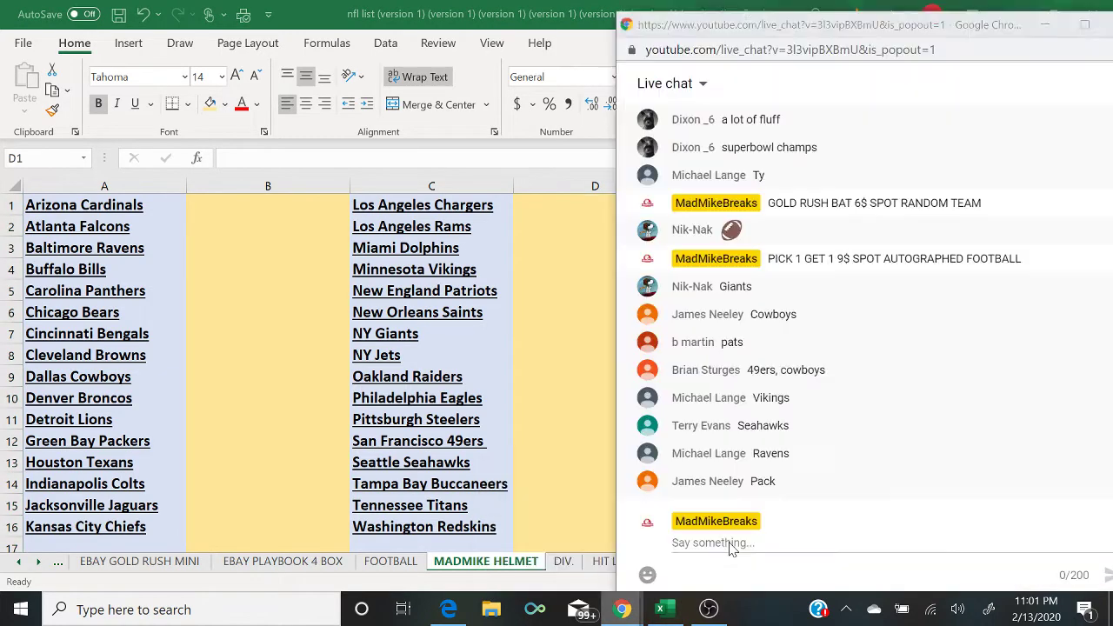
Step: Enter the claiming viewers' names beside NY Giants, Dallas Cowboys and New England Patriots
{"action": "left_click", "coordinate": [544, 342]}
{"action": "type", "text": "NIK NAK"}
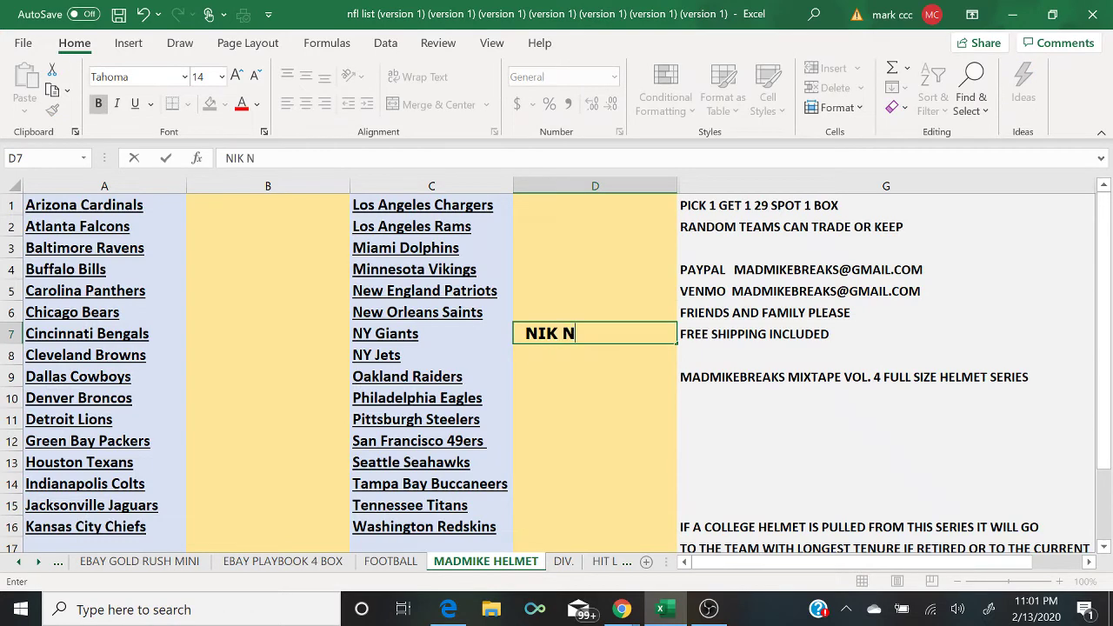
{"action": "mouse_move", "coordinate": [622, 611]}
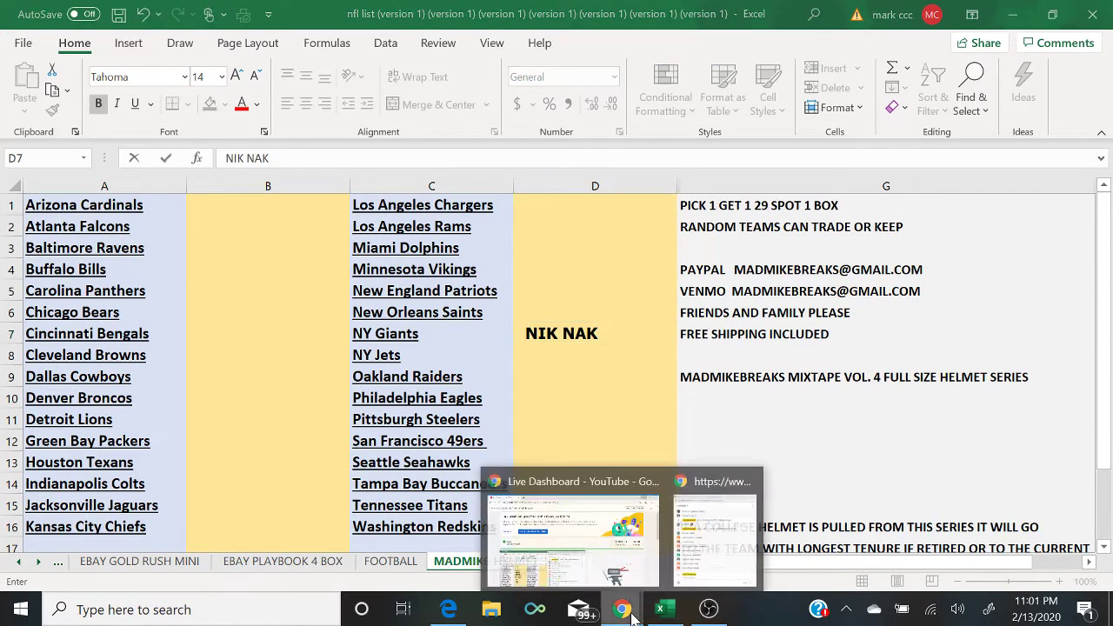
{"action": "left_click", "coordinate": [739, 559]}
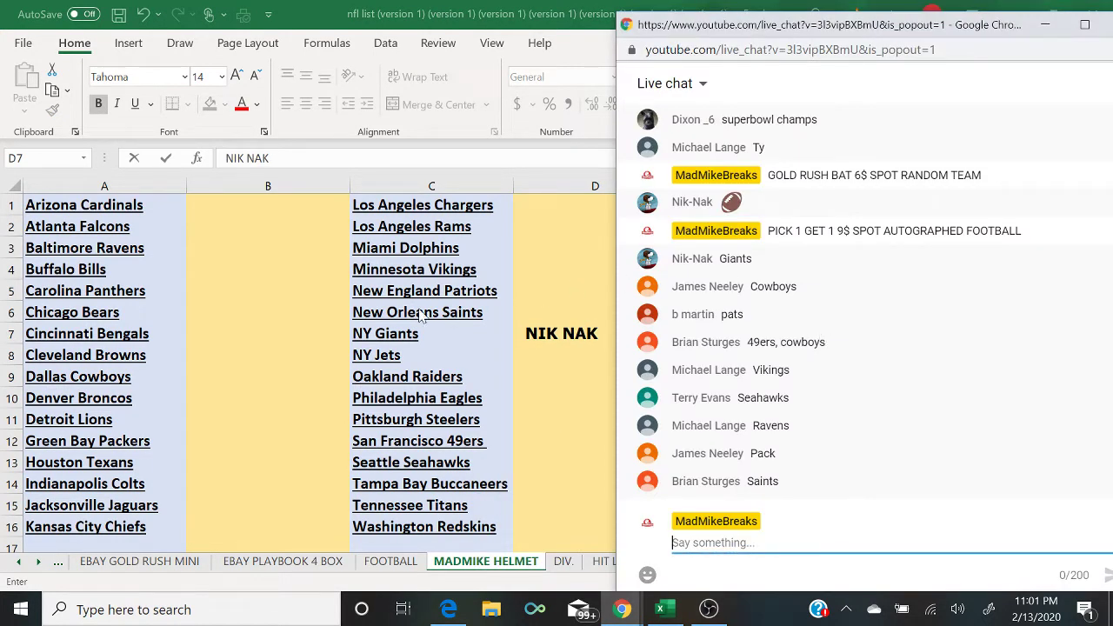
{"action": "left_click", "coordinate": [222, 382]}
{"action": "type", "text": "JAMES"}
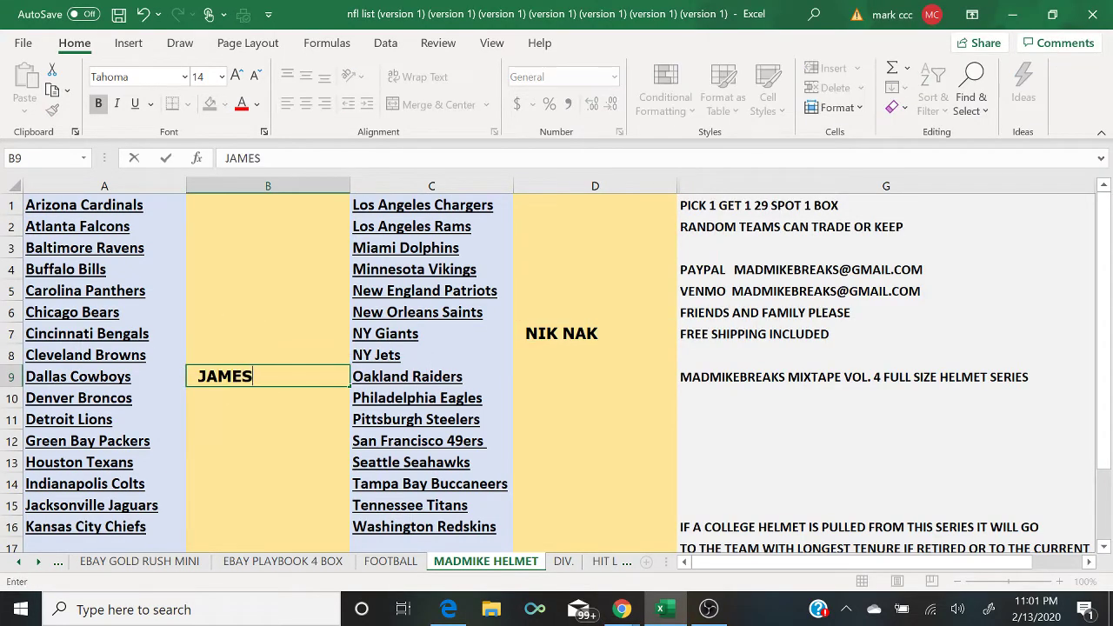
{"action": "mouse_move", "coordinate": [631, 611]}
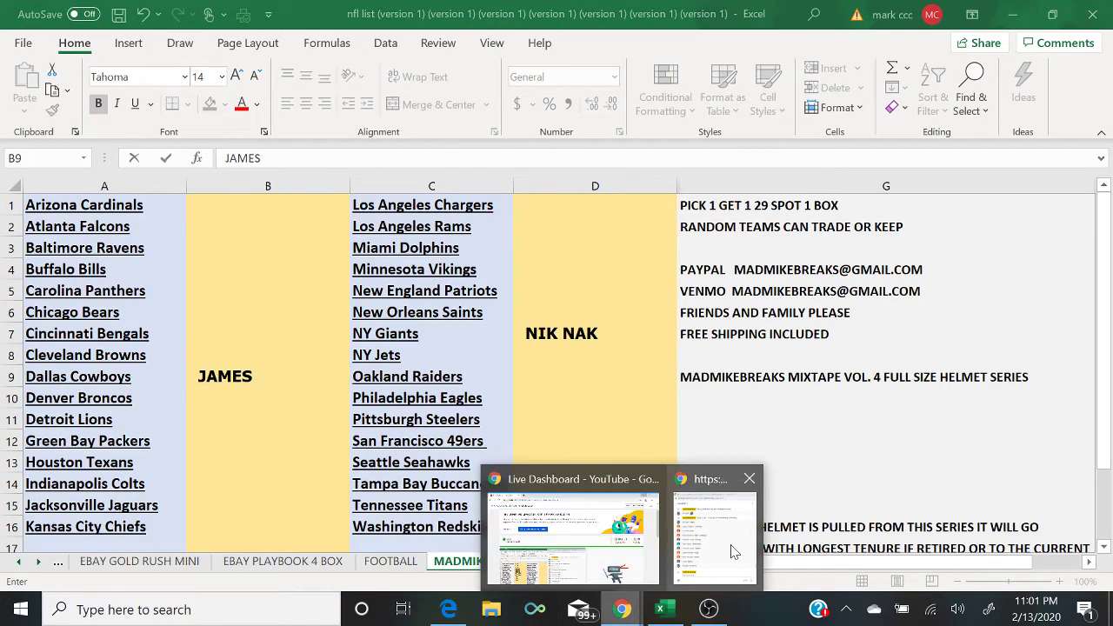
{"action": "left_click", "coordinate": [694, 574]}
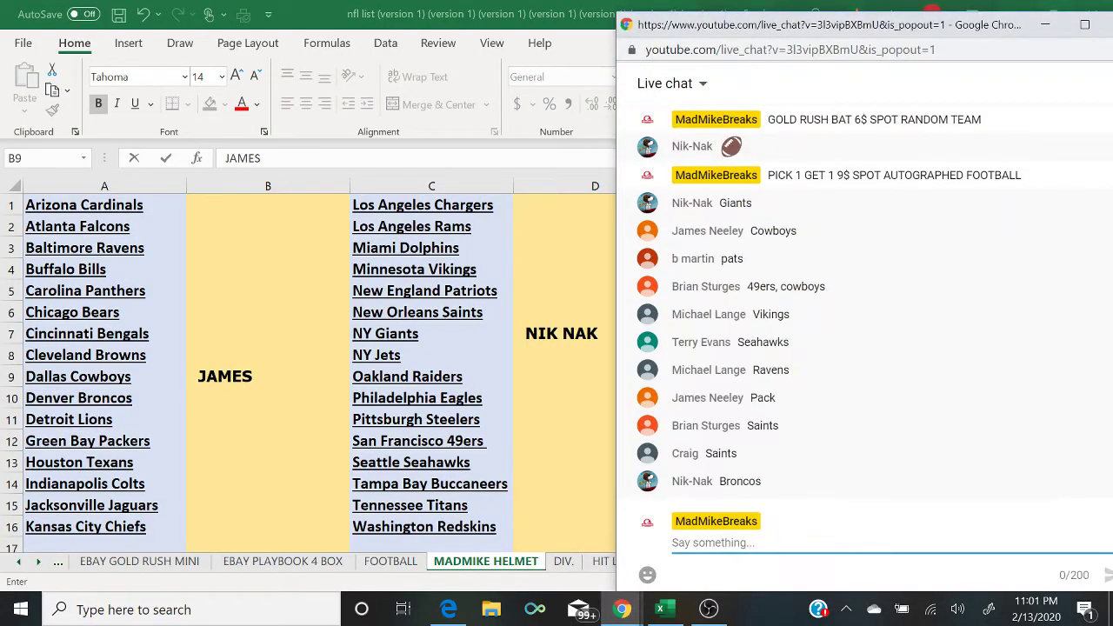
{"action": "left_click", "coordinate": [551, 293]}
{"action": "type", "text": "B MART"}
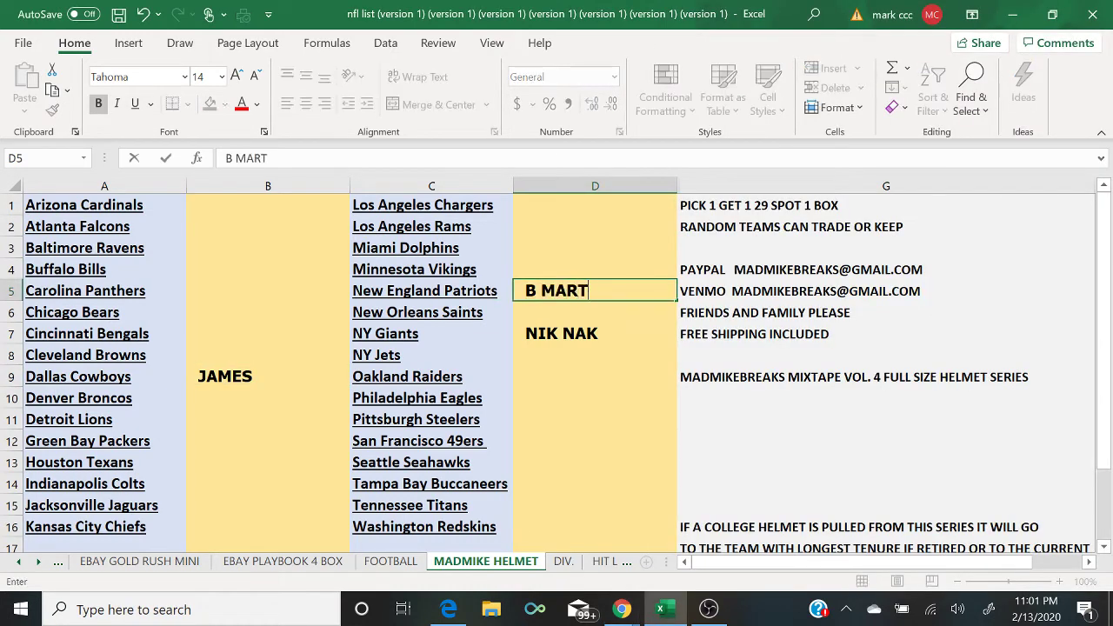
{"action": "type", "text": "IN"}
{"action": "mouse_move", "coordinate": [614, 608]}
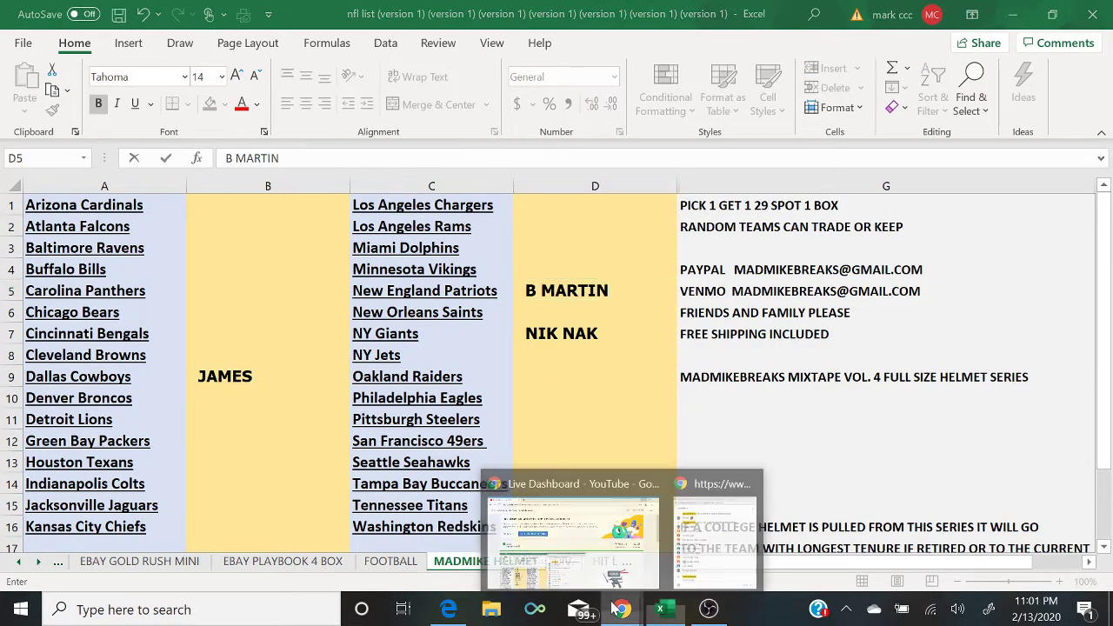
{"action": "left_click", "coordinate": [700, 553]}
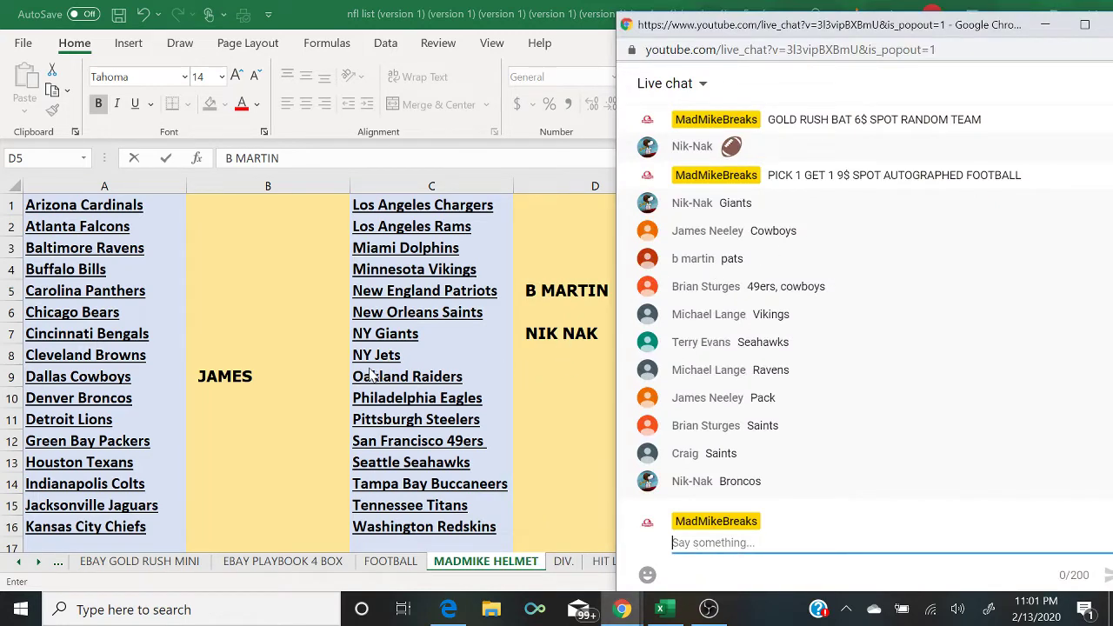
Step: Enter the claiming viewers' names beside San Francisco 49ers and Minnesota Vikings
{"action": "left_click", "coordinate": [539, 448]}
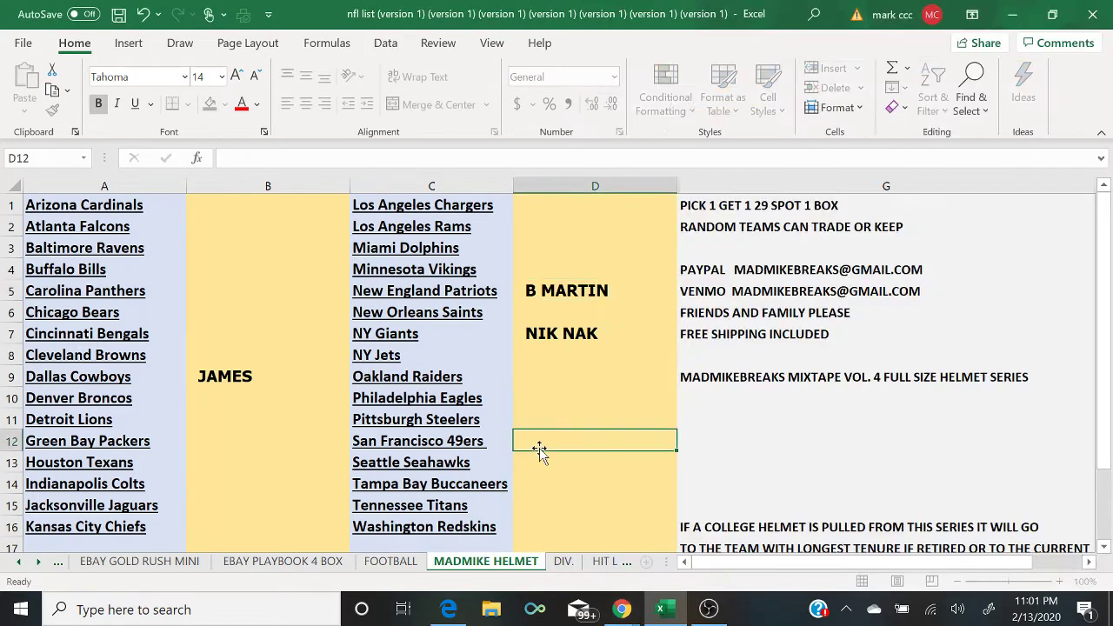
{"action": "type", "text": "BRIAN"}
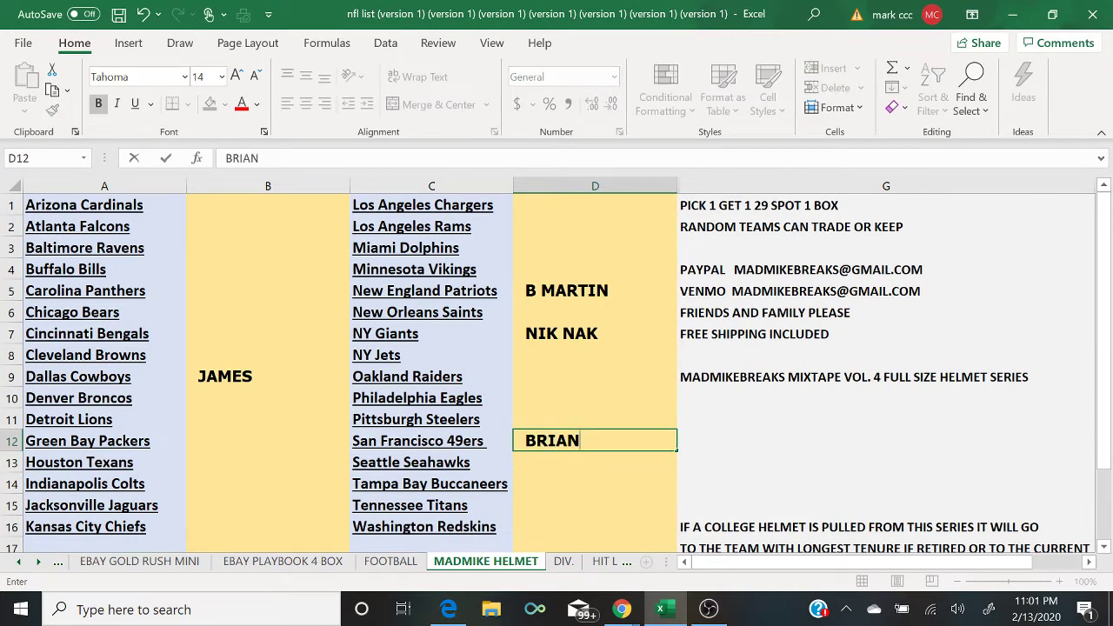
{"action": "mouse_move", "coordinate": [621, 609]}
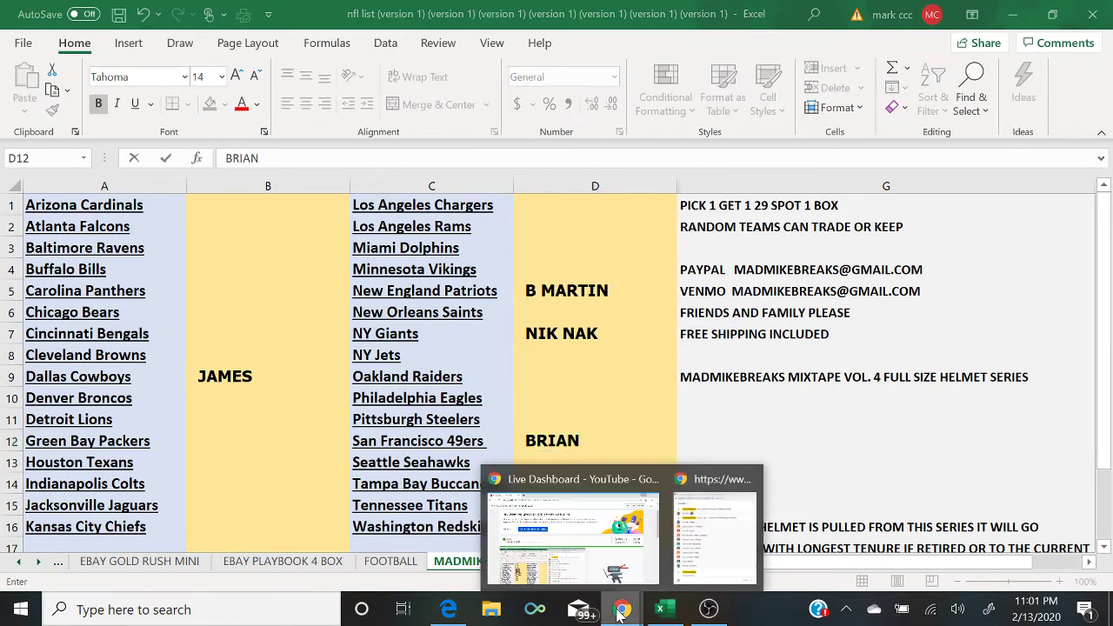
{"action": "left_click", "coordinate": [724, 540]}
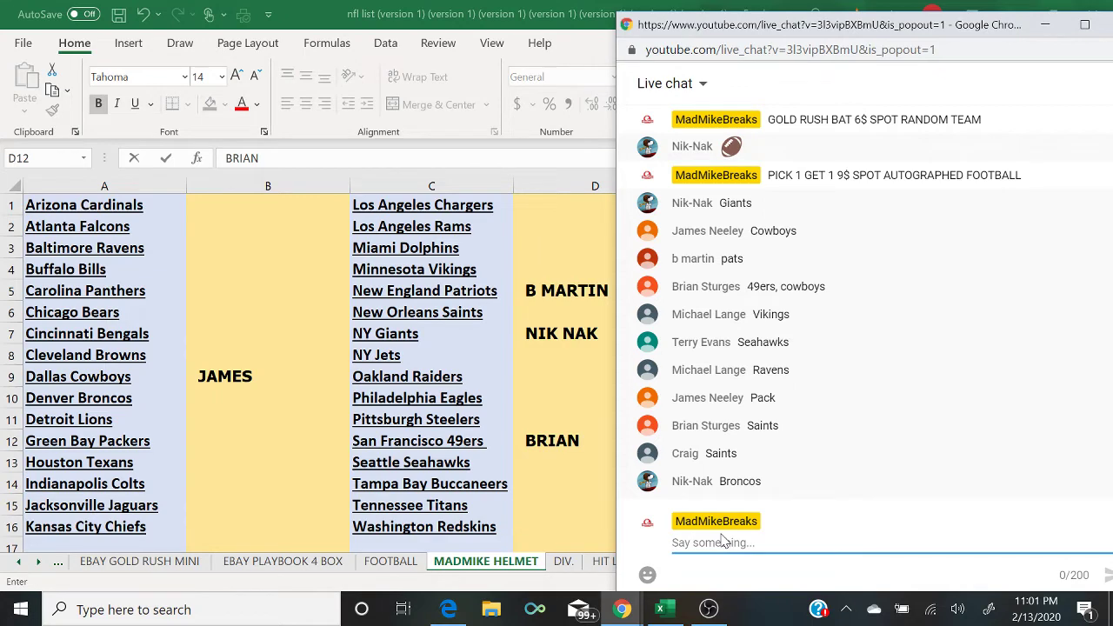
{"action": "left_click", "coordinate": [546, 271]}
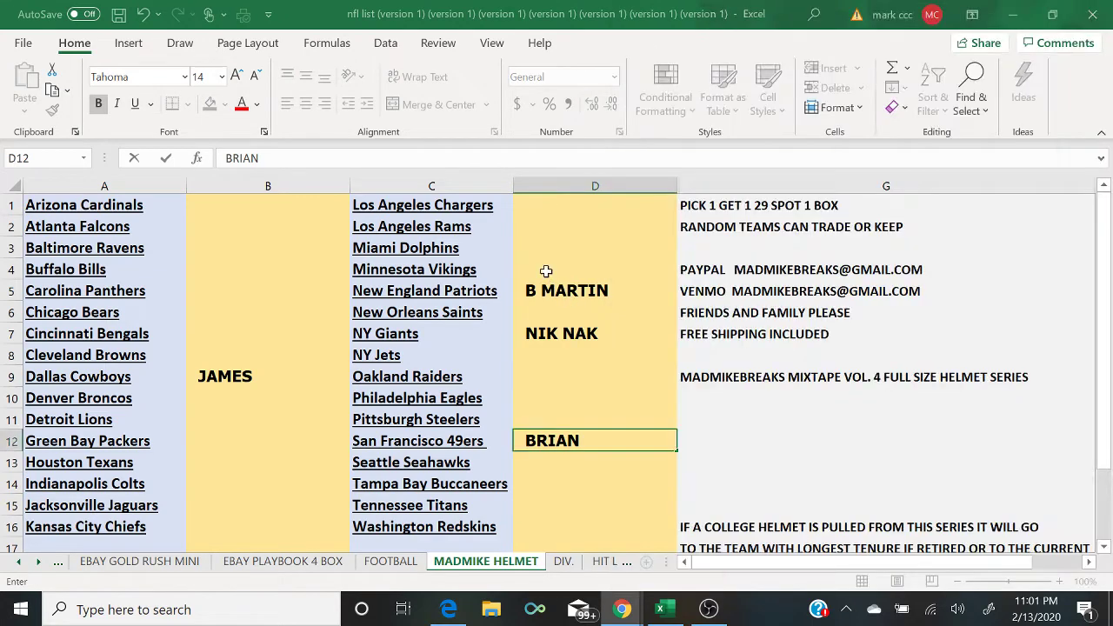
{"action": "left_click", "coordinate": [546, 271]}
{"action": "type", "text": "MICHAE3L"}
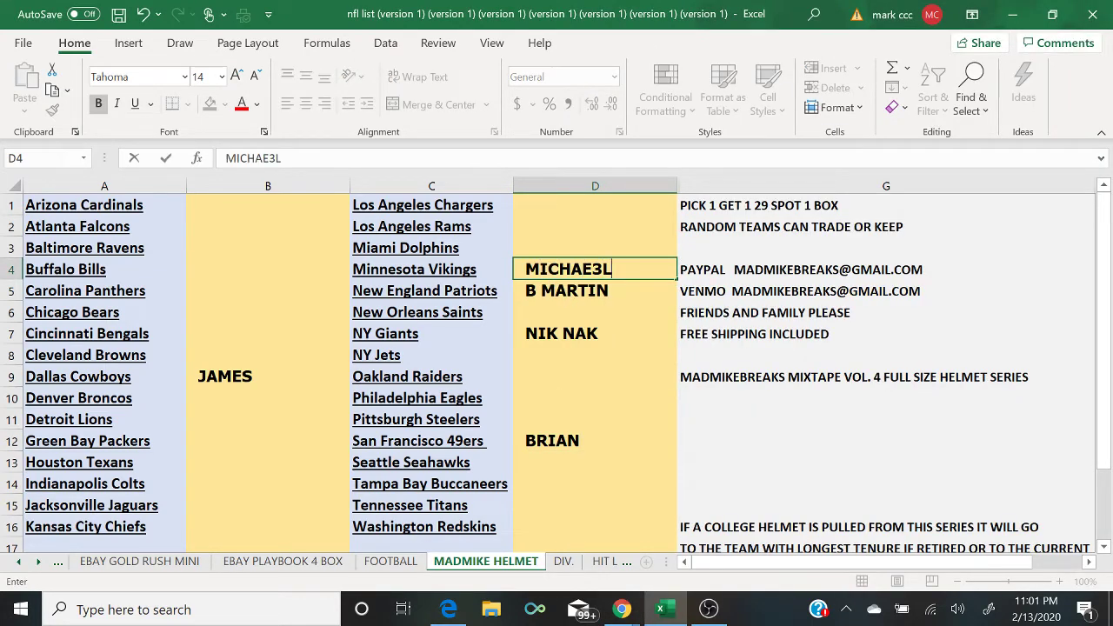
{"action": "key", "text": "BackSpace"}
{"action": "key", "text": "BackSpace"}
{"action": "type", "text": "L"}
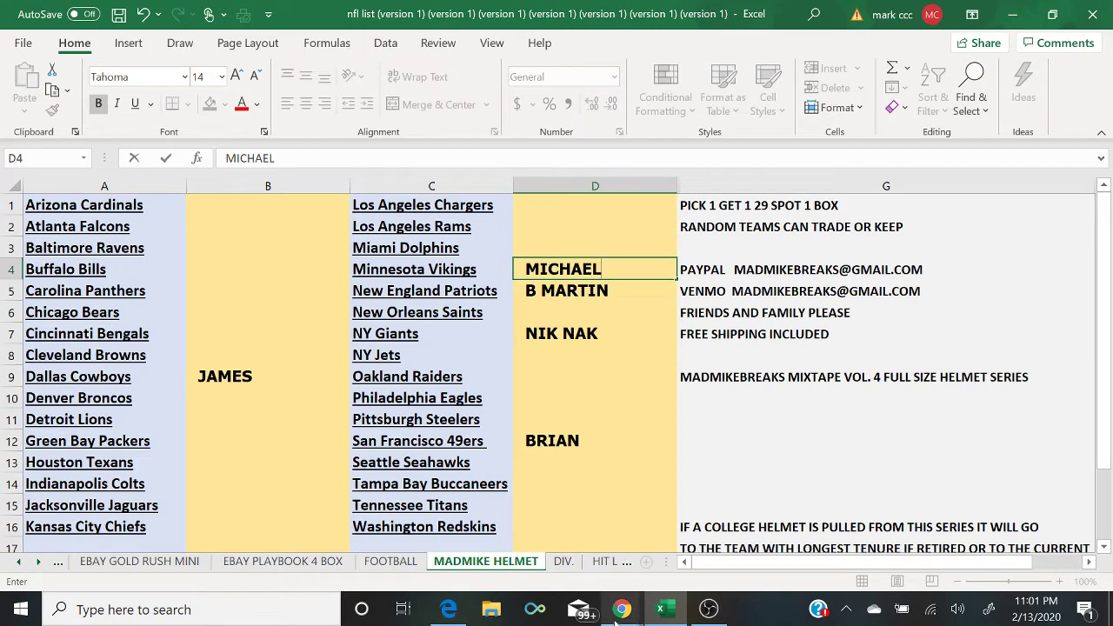
{"action": "mouse_move", "coordinate": [617, 613]}
{"action": "left_click", "coordinate": [740, 531]}
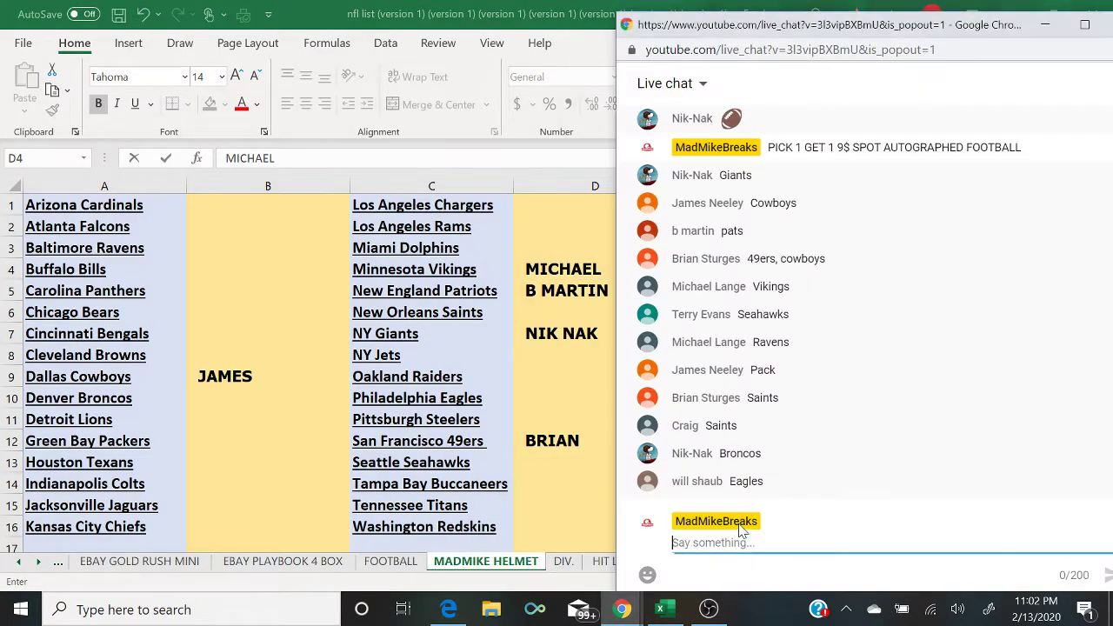
Step: Enter the claiming viewers' names beside Seattle Seahawks, Baltimore Ravens and Green Bay Packers
{"action": "left_click", "coordinate": [564, 462]}
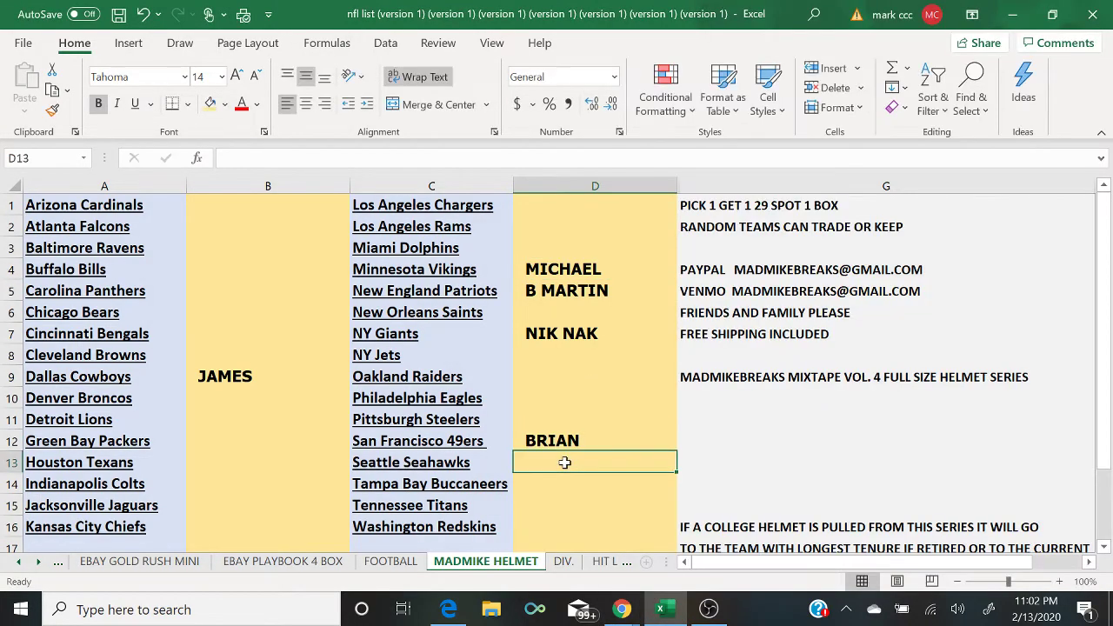
{"action": "type", "text": "TERRY"}
{"action": "key", "text": "Return"}
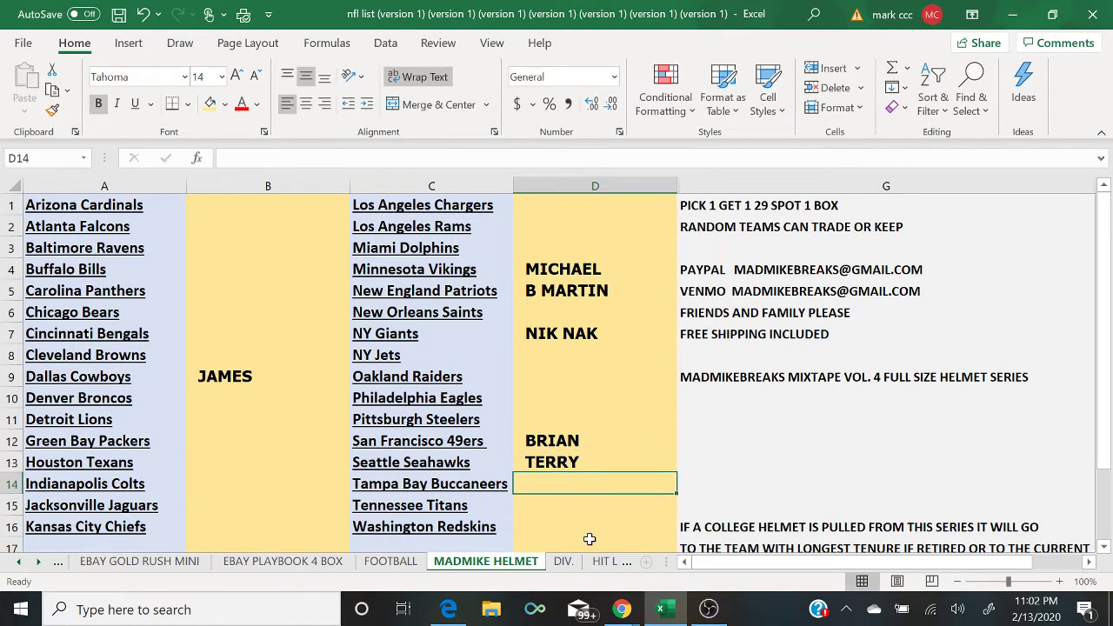
{"action": "mouse_move", "coordinate": [622, 609]}
{"action": "left_click", "coordinate": [724, 555]}
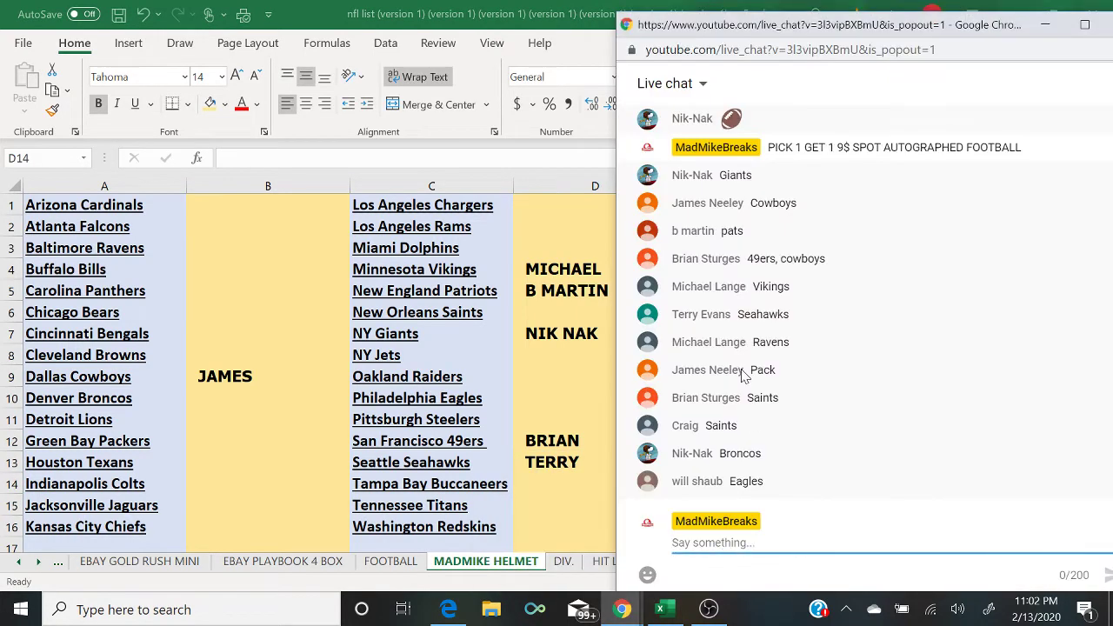
{"action": "left_click", "coordinate": [231, 248]}
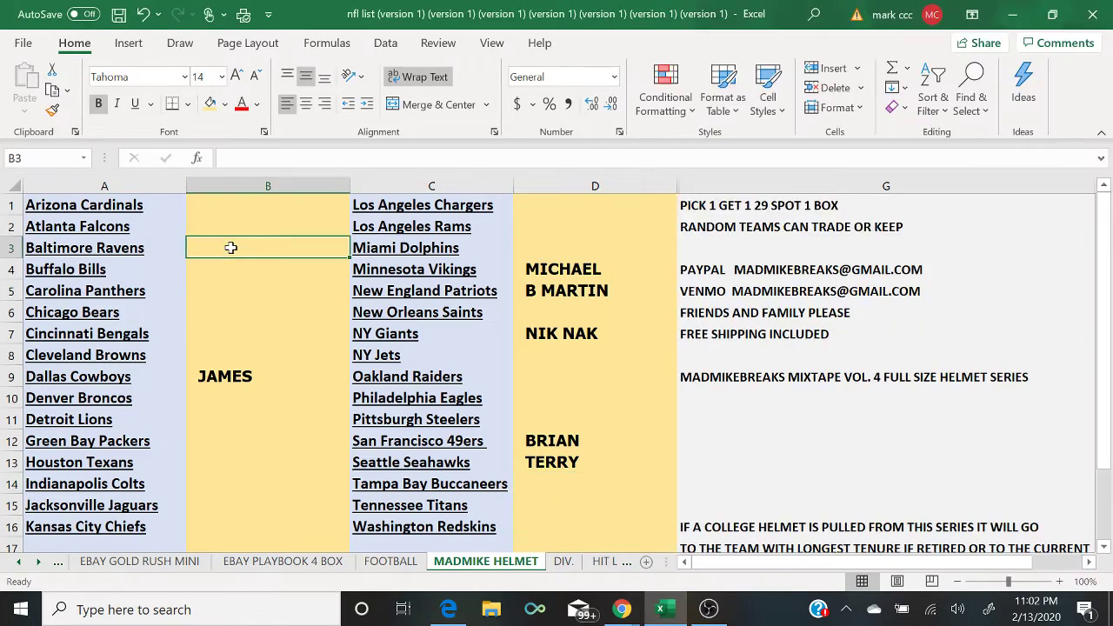
{"action": "type", "text": "MICHAEL"}
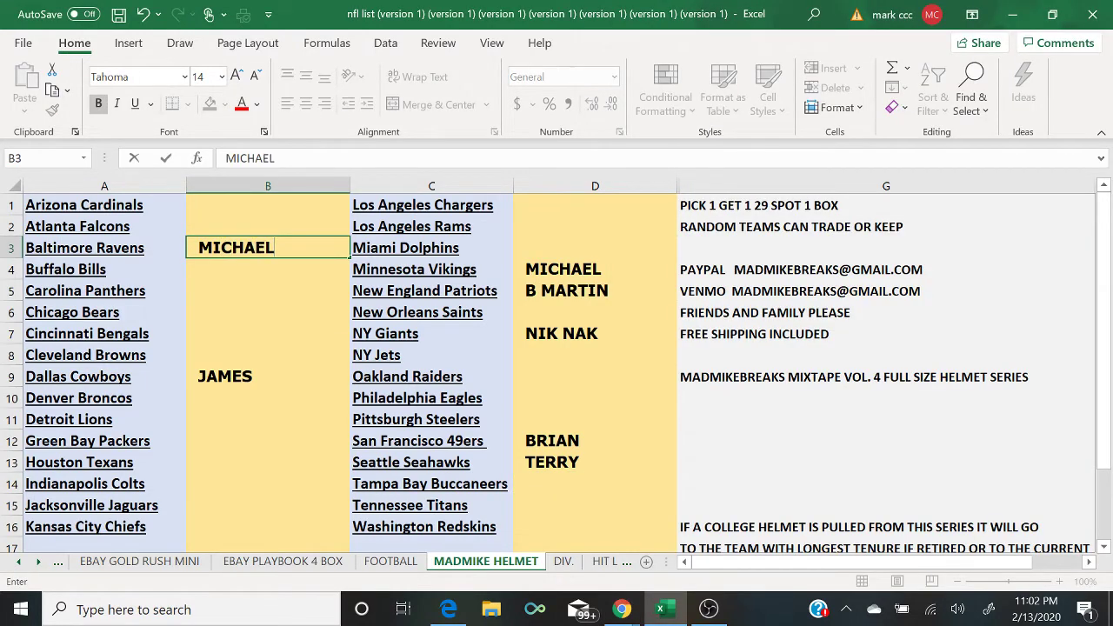
{"action": "mouse_move", "coordinate": [634, 608]}
{"action": "left_click", "coordinate": [733, 562]}
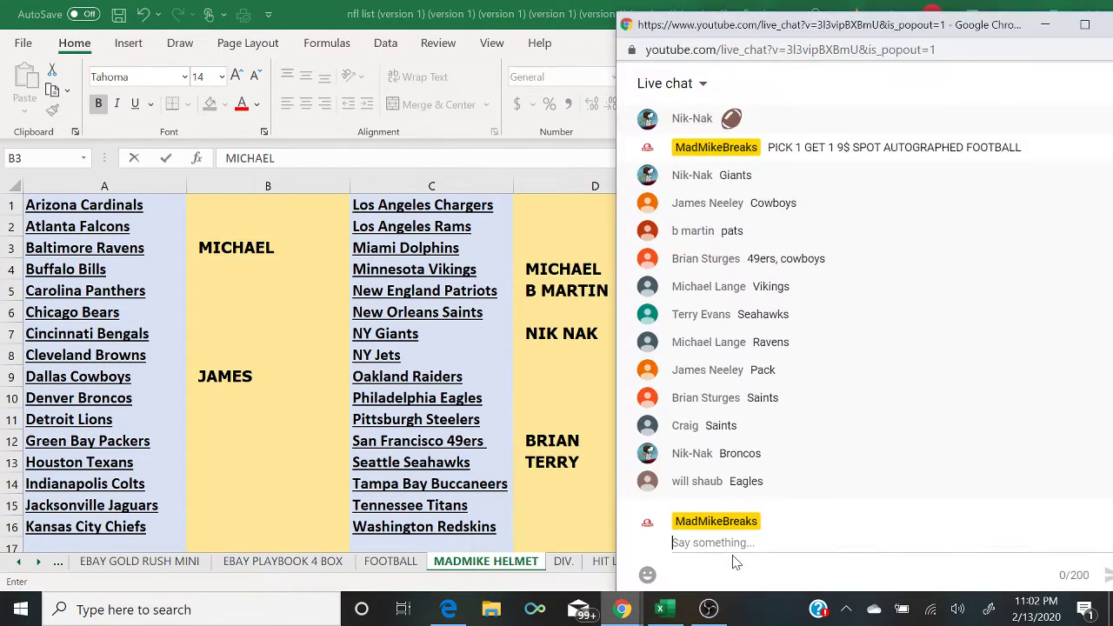
{"action": "left_click", "coordinate": [227, 450]}
{"action": "type", "text": "JAMES"}
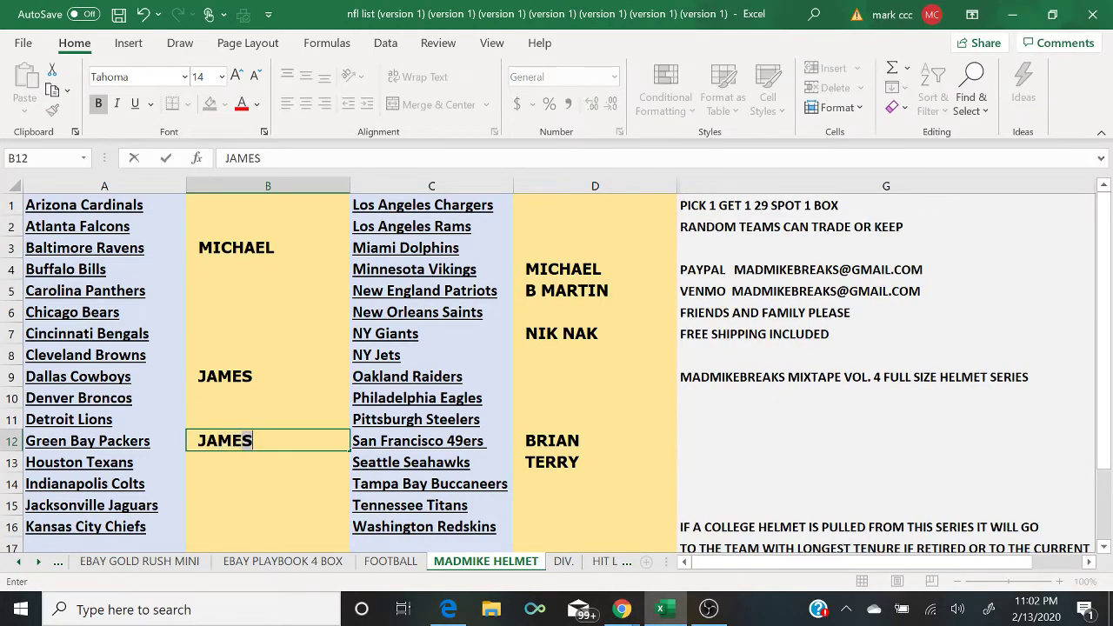
{"action": "mouse_move", "coordinate": [635, 615]}
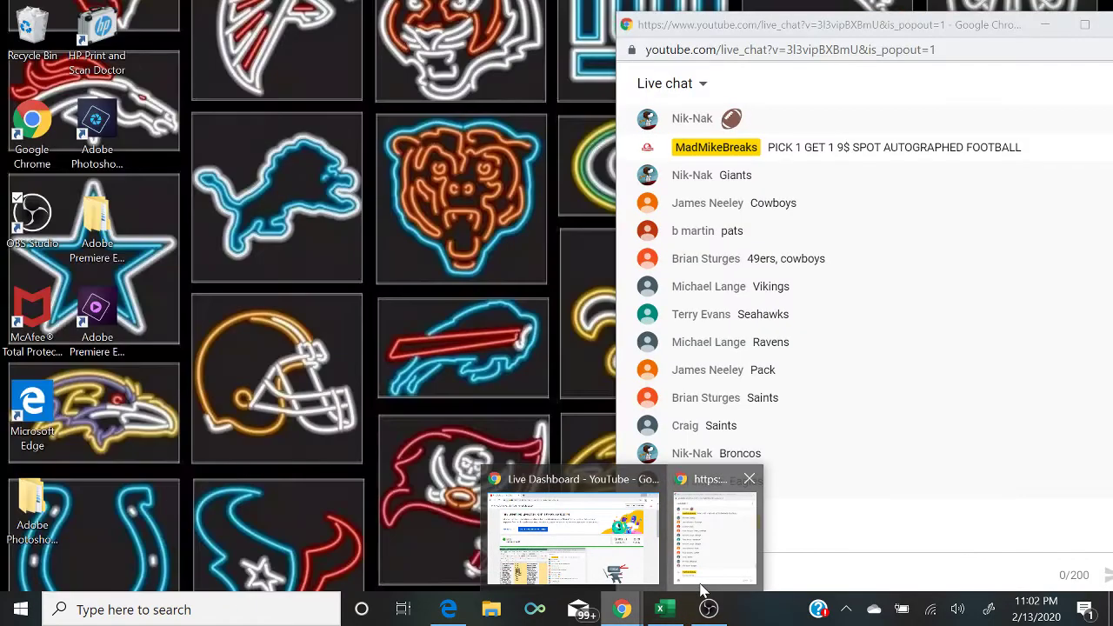
{"action": "left_click", "coordinate": [708, 578]}
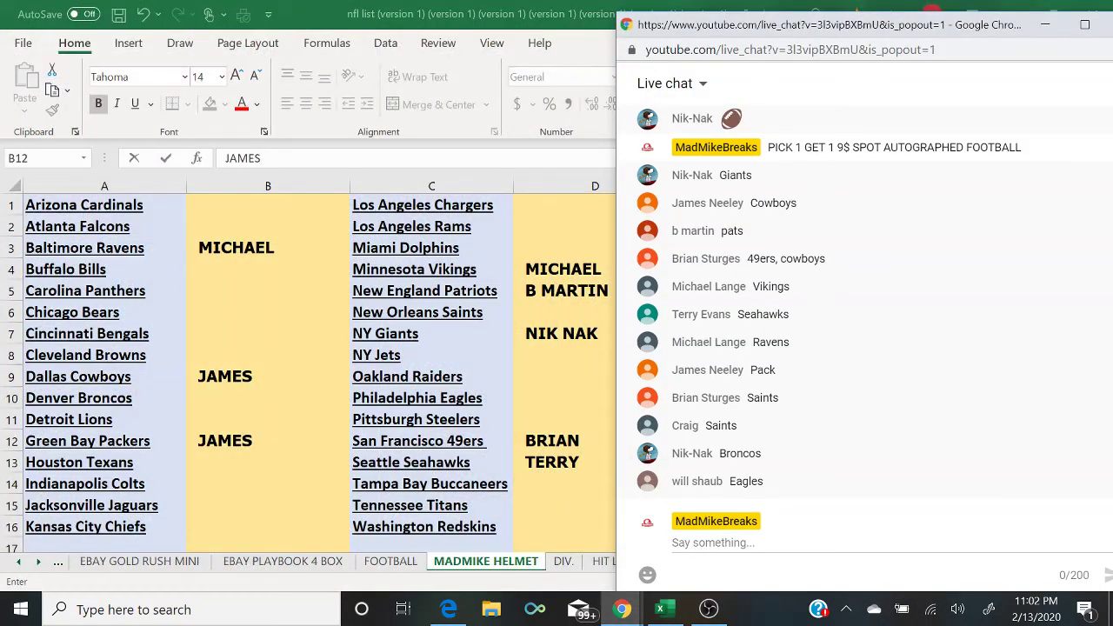
Step: Enter the claiming viewers' names beside New Orleans Saints, Denver Broncos and Philadelphia Eagles
{"action": "left_click", "coordinate": [543, 305]}
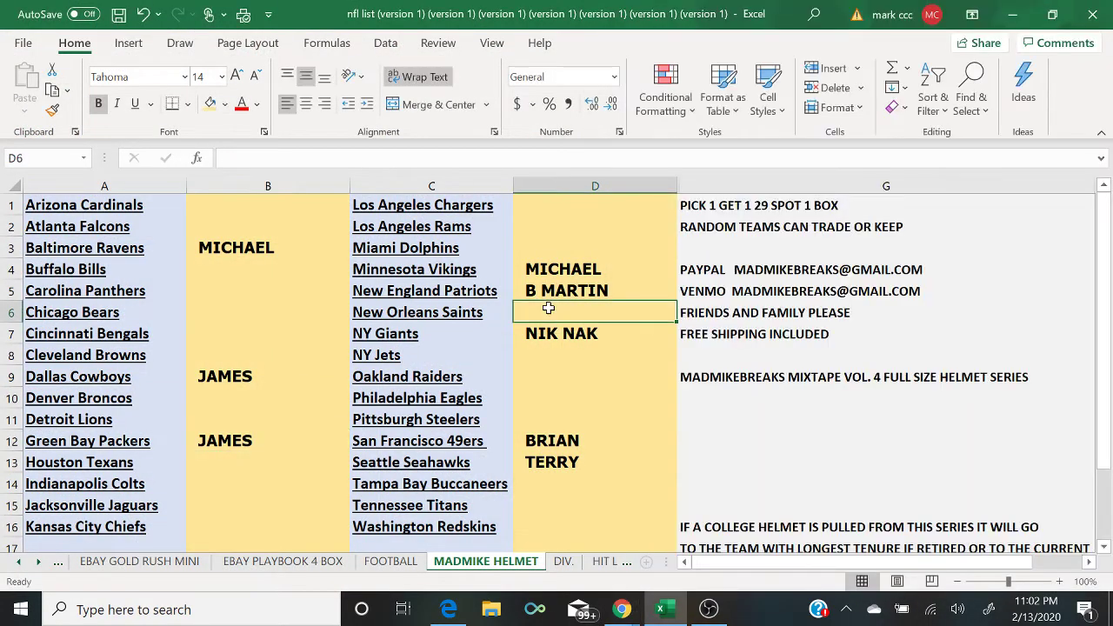
{"action": "type", "text": "BRIAN"}
{"action": "key", "text": "Return"}
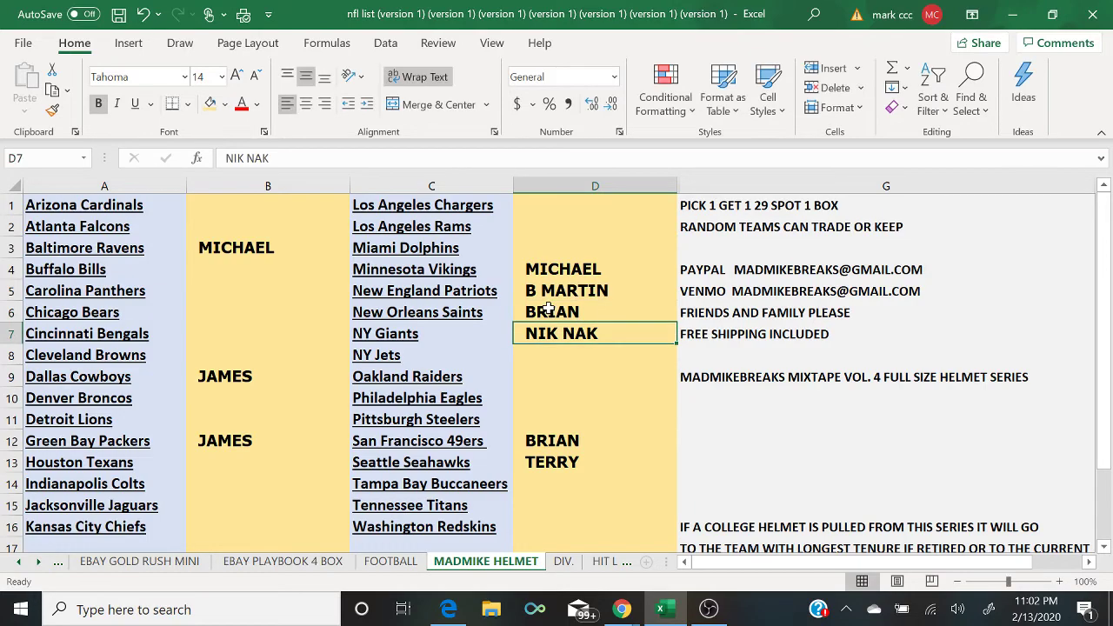
{"action": "mouse_move", "coordinate": [620, 608]}
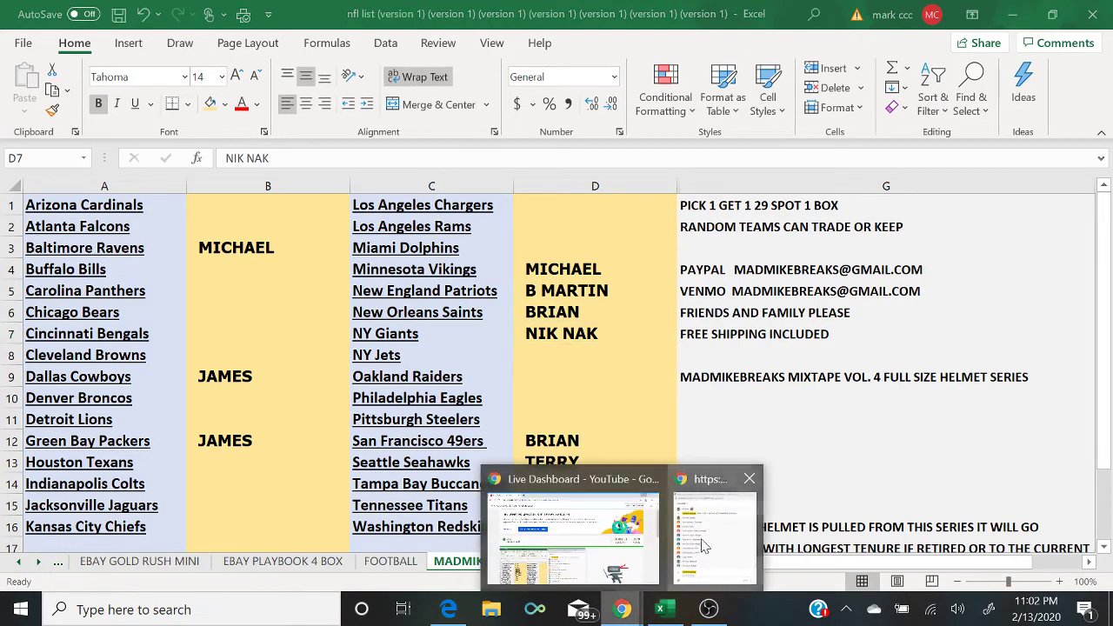
{"action": "left_click", "coordinate": [721, 521]}
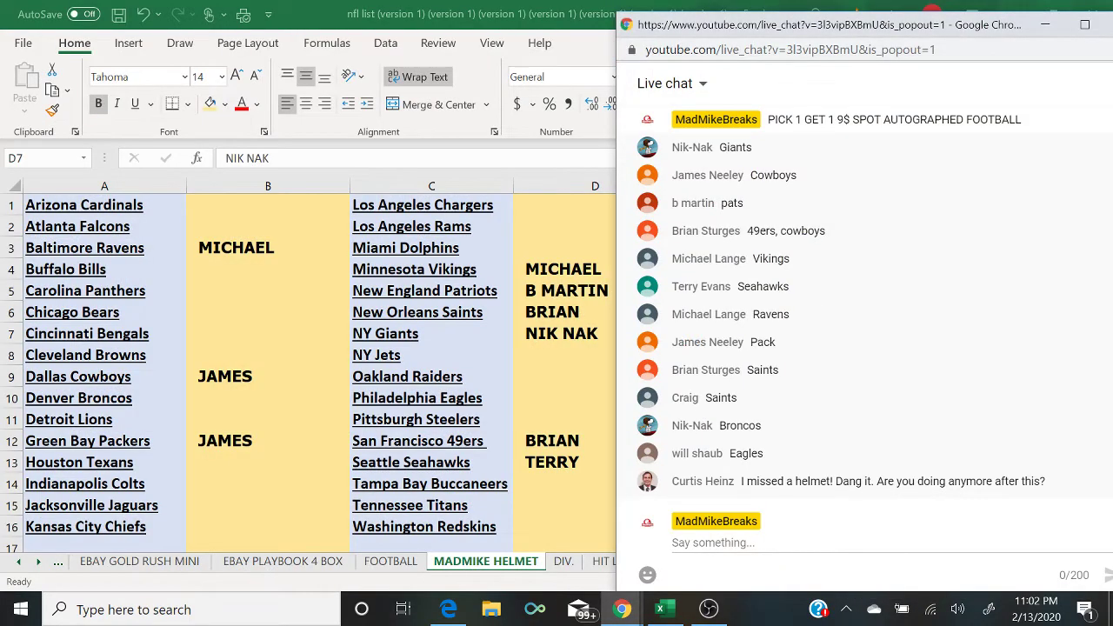
{"action": "left_click", "coordinate": [218, 405]}
{"action": "type", "text": "NIK NA"}
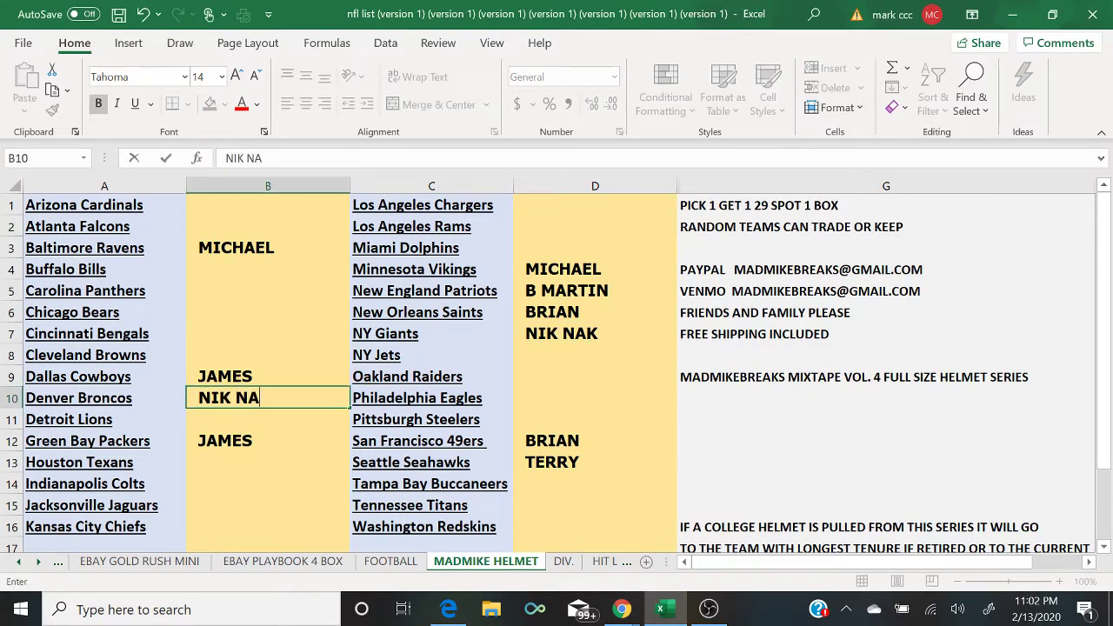
{"action": "type", "text": "K"}
{"action": "mouse_move", "coordinate": [614, 606]}
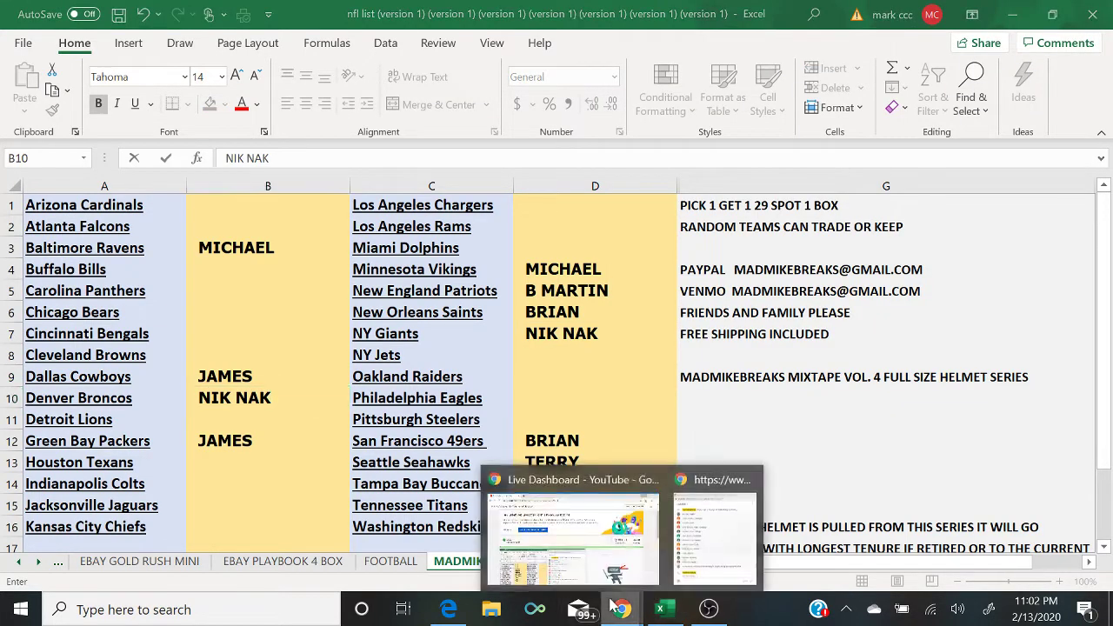
{"action": "left_click", "coordinate": [725, 527]}
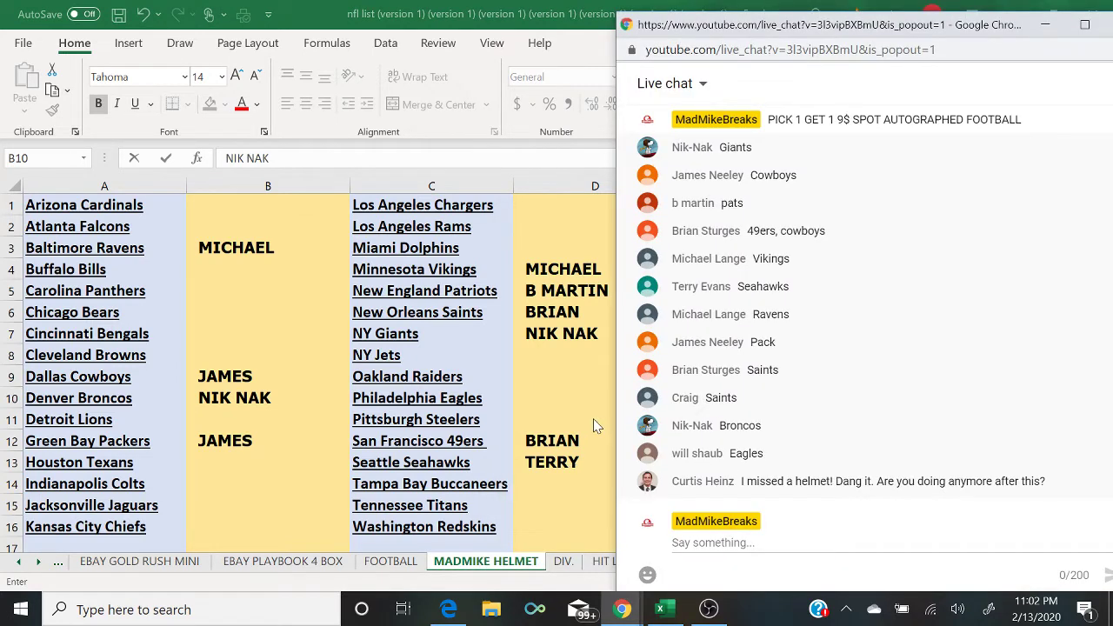
{"action": "left_click", "coordinate": [551, 398]}
{"action": "type", "text": "WILL"}
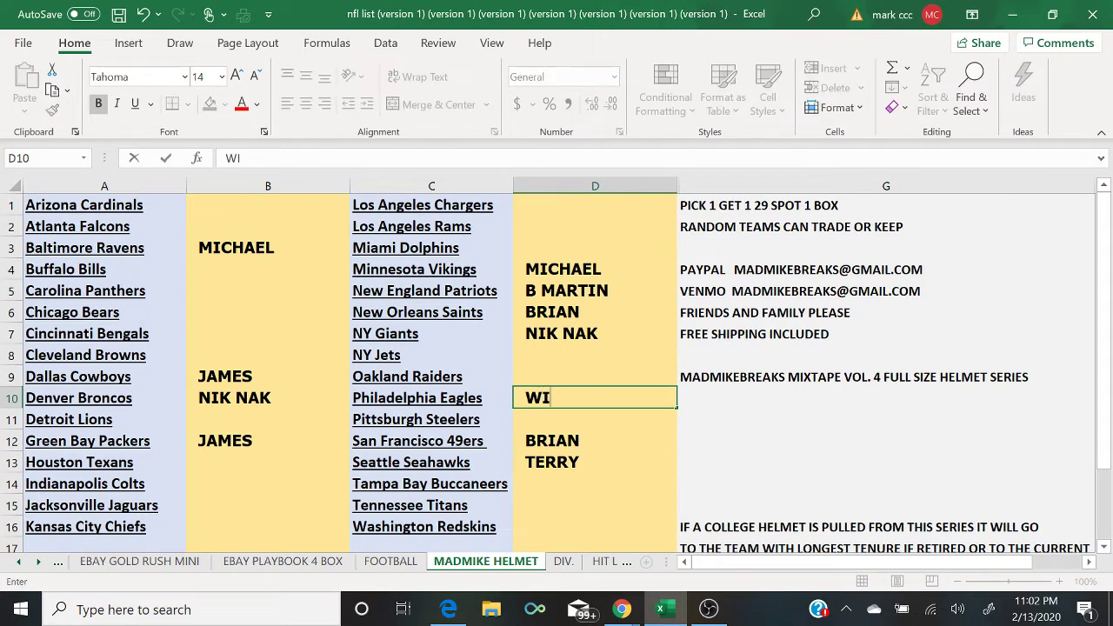
{"action": "mouse_move", "coordinate": [621, 608]}
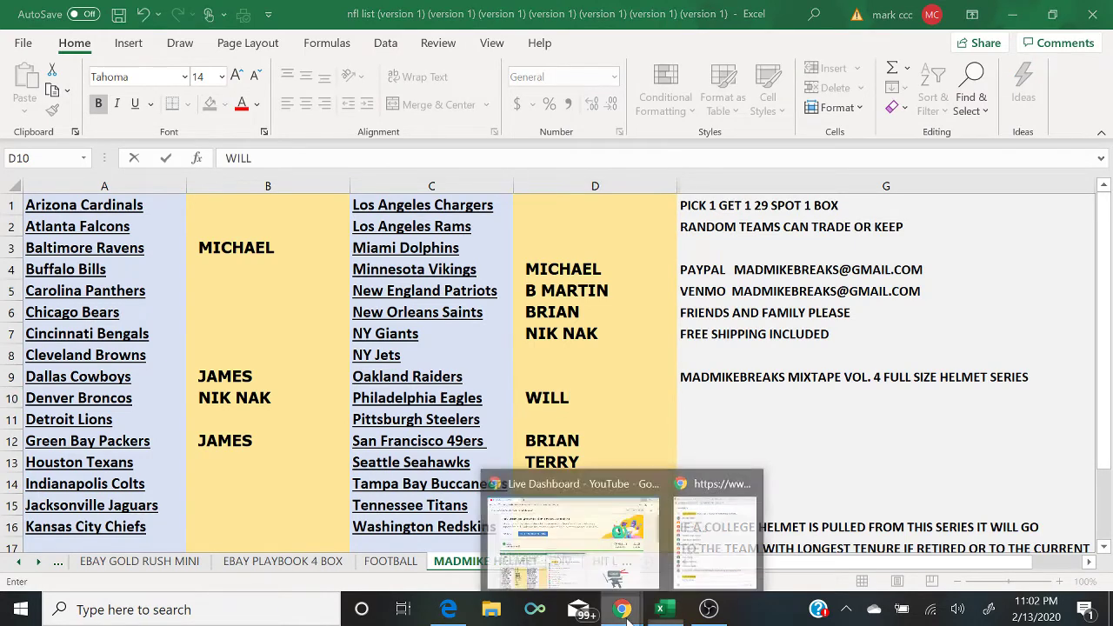
{"action": "left_click", "coordinate": [715, 565]}
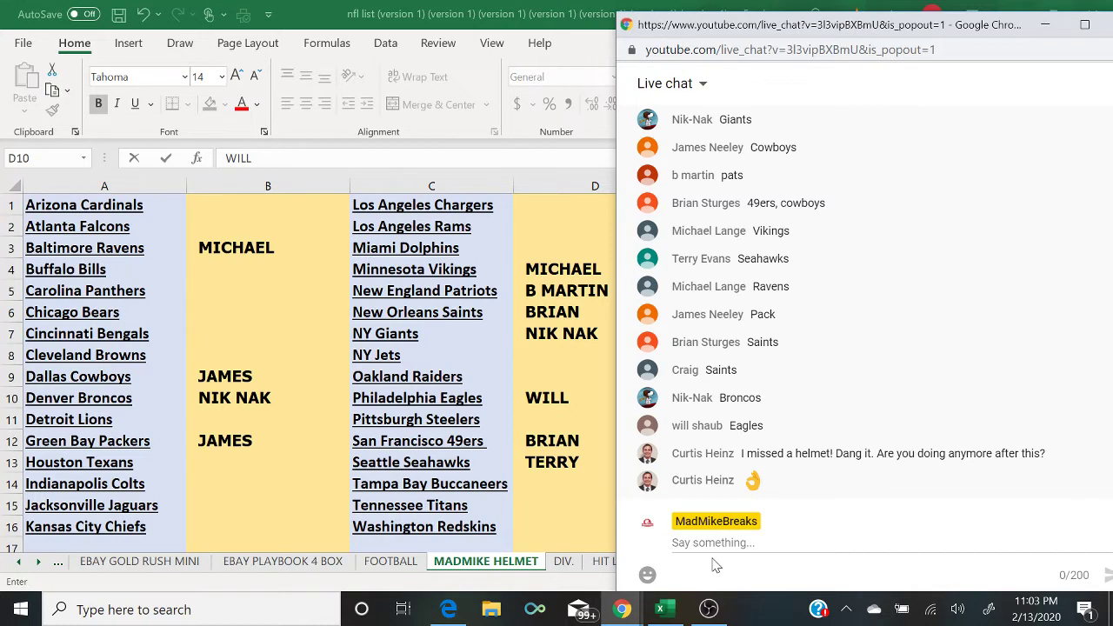
Step: Post '5 TO CLOSE' in the live chat
{"action": "left_click", "coordinate": [711, 545]}
{"action": "type", "text": "5 T"}
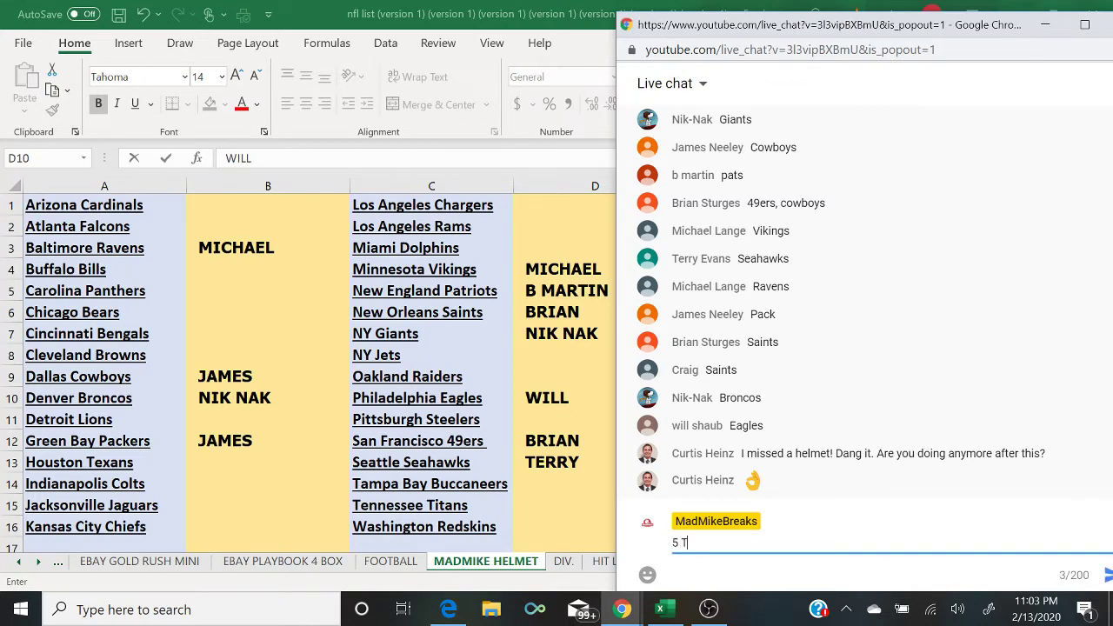
{"action": "type", "text": "O CLOSE"}
{"action": "key", "text": "Return"}
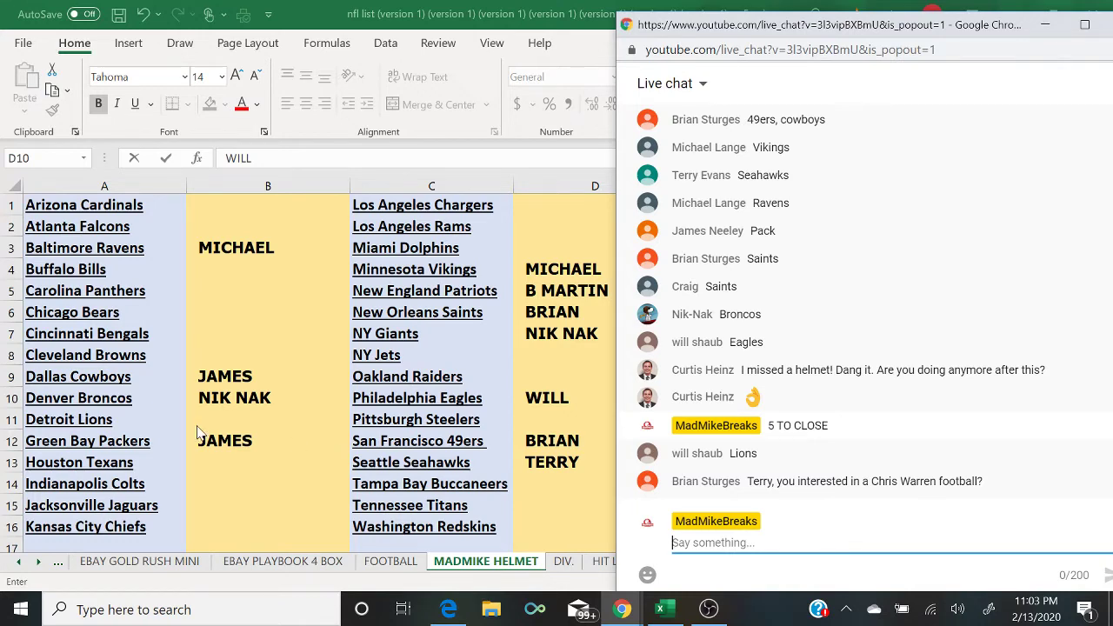
Step: Enter the claiming viewer's name beside Detroit Lions in cell B11
{"action": "key", "text": "alt+Tab"}
{"action": "left_click", "coordinate": [231, 419]}
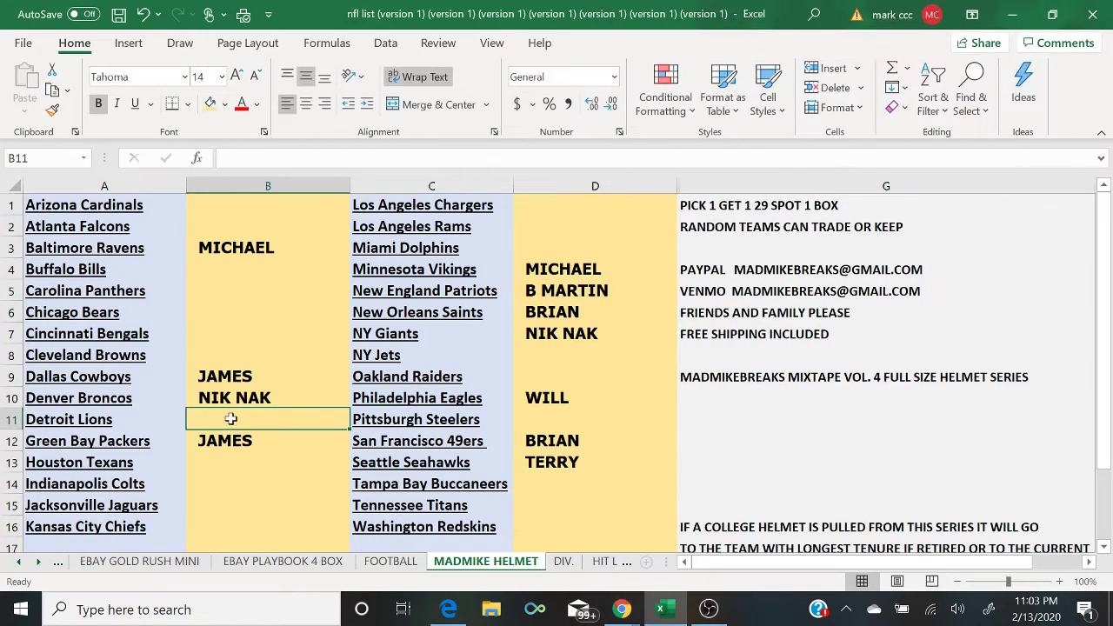
{"action": "type", "text": "WILL"}
{"action": "key", "text": "Return"}
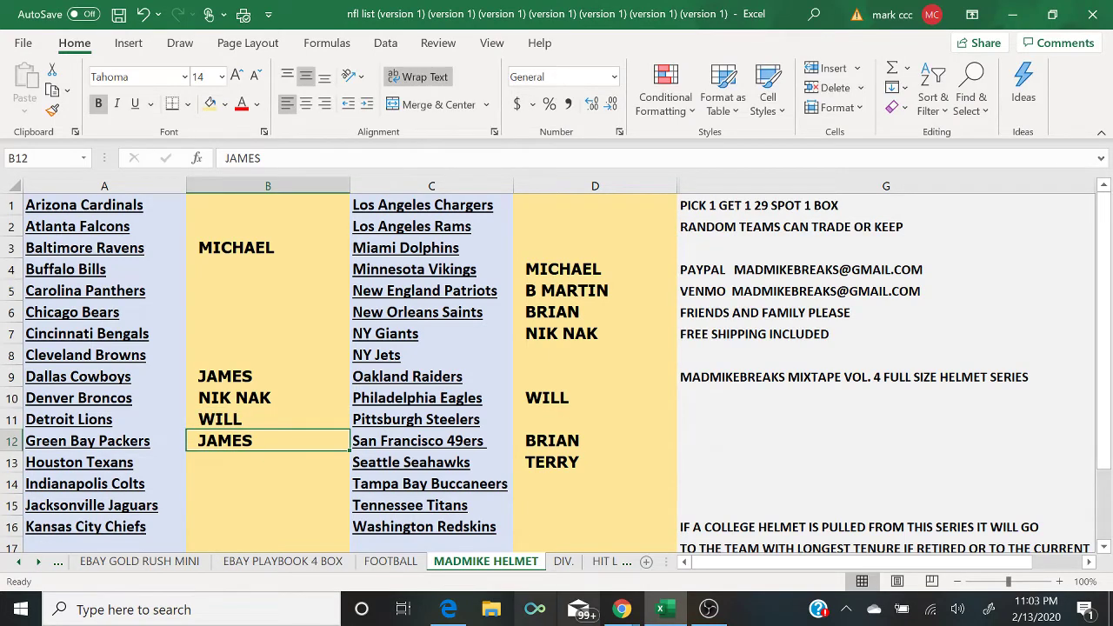
Step: Post '4 TO CLOSE' and 'PICK 1 GET 1 9$ SPOT 1 BOX FOOTBALL', then begin the Oakland Raiders buyer entry
{"action": "left_click", "coordinate": [621, 609]}
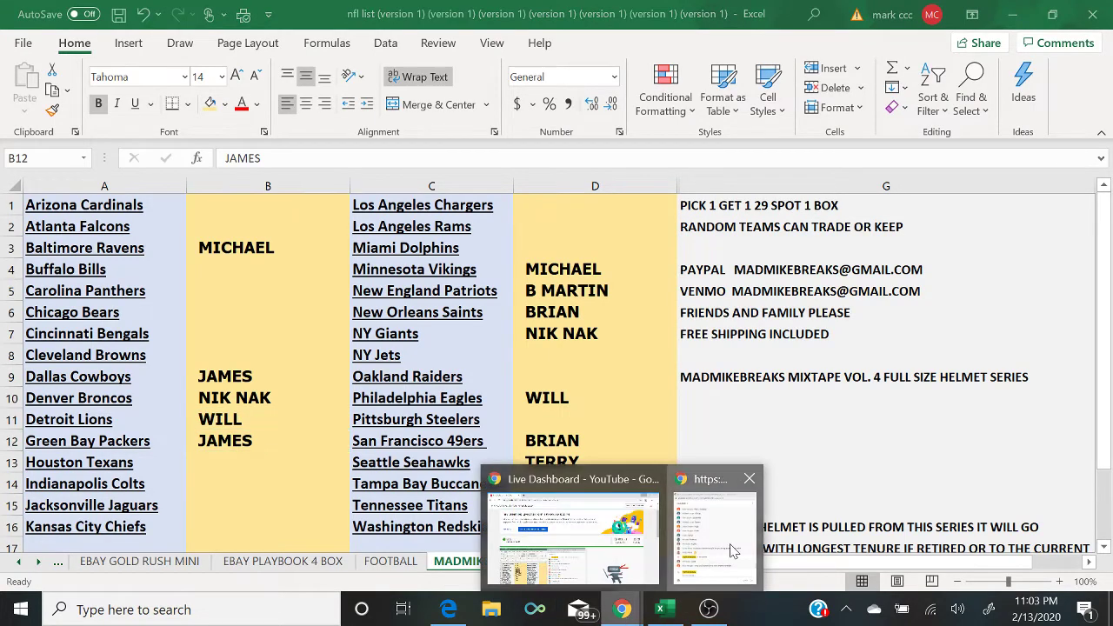
{"action": "left_click", "coordinate": [731, 551]}
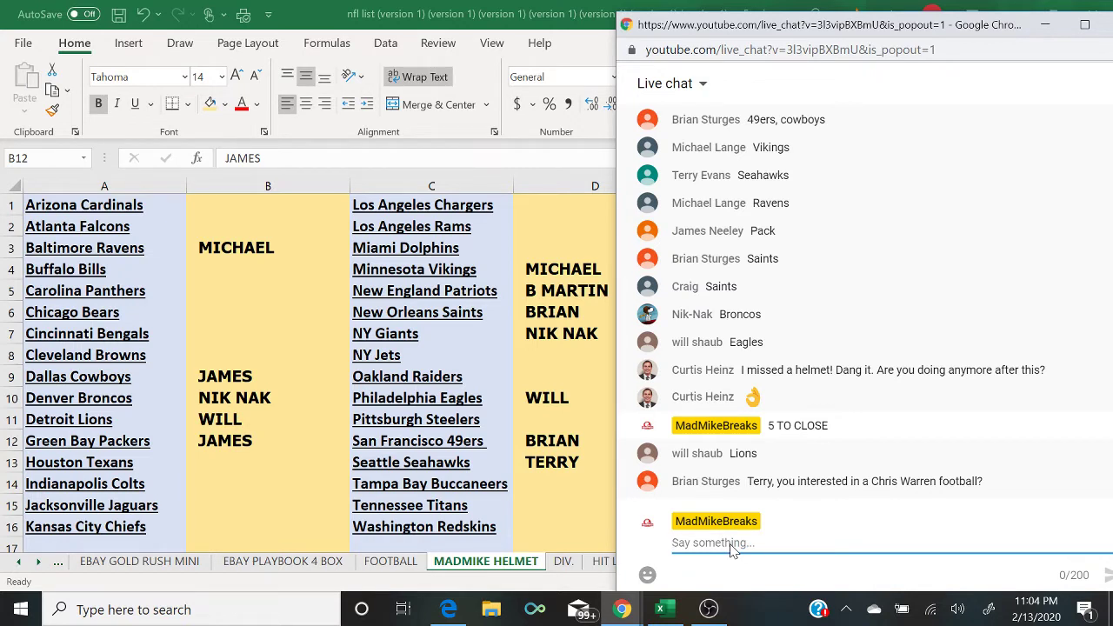
{"action": "type", "text": "4 T"}
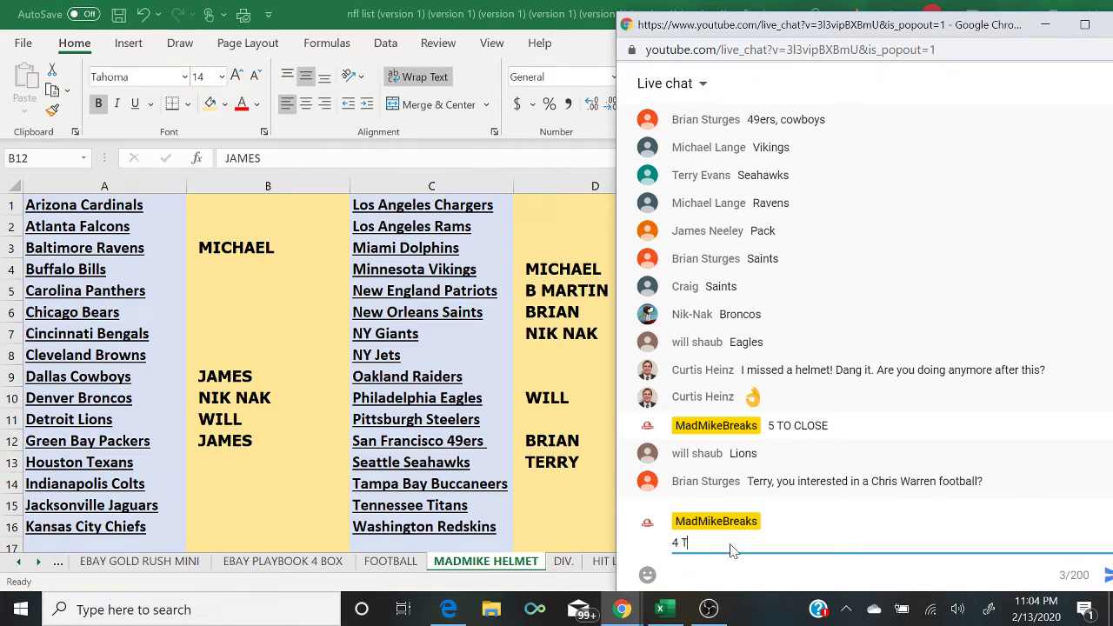
{"action": "type", "text": "O CLOSE"}
{"action": "key", "text": "Return"}
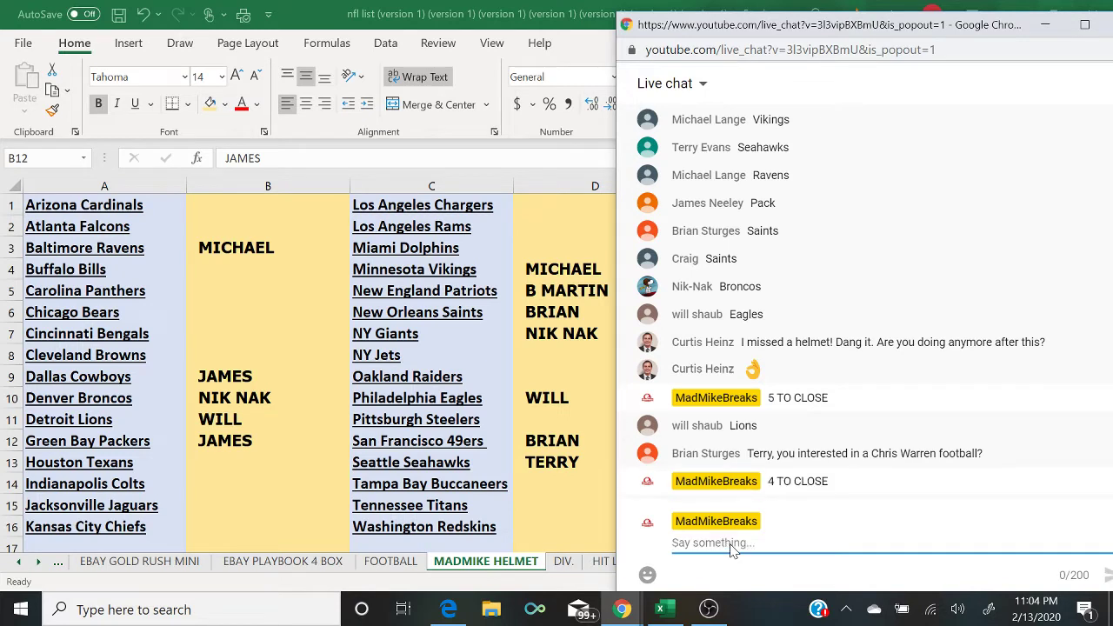
{"action": "type", "text": "PICK 1 GET "}
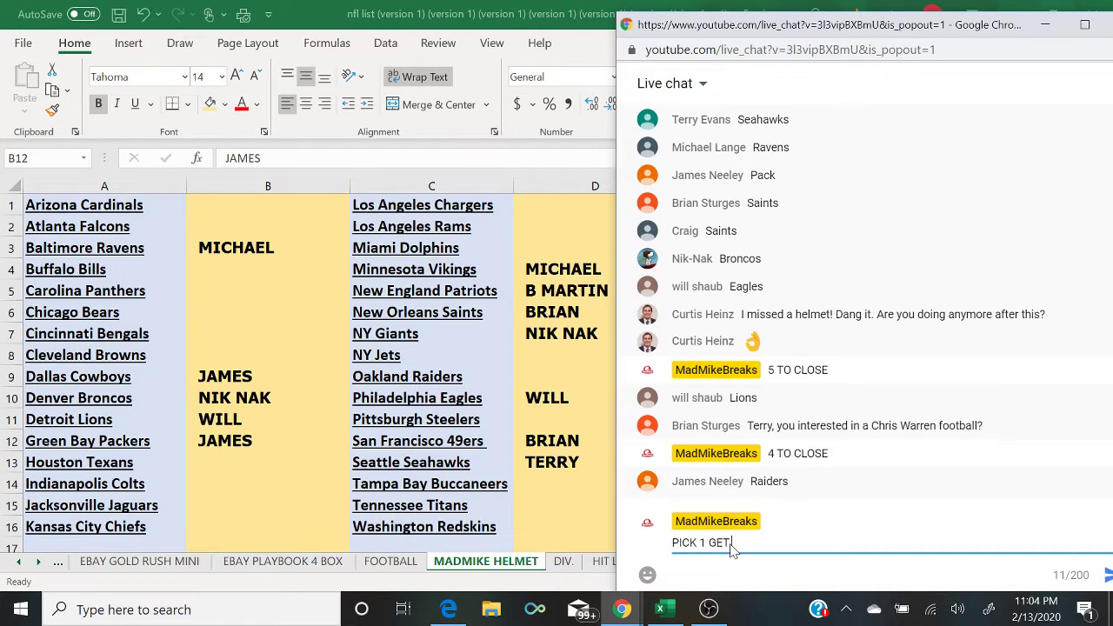
{"action": "type", "text": "1 9$ SPOT 1 BOX FOOT"}
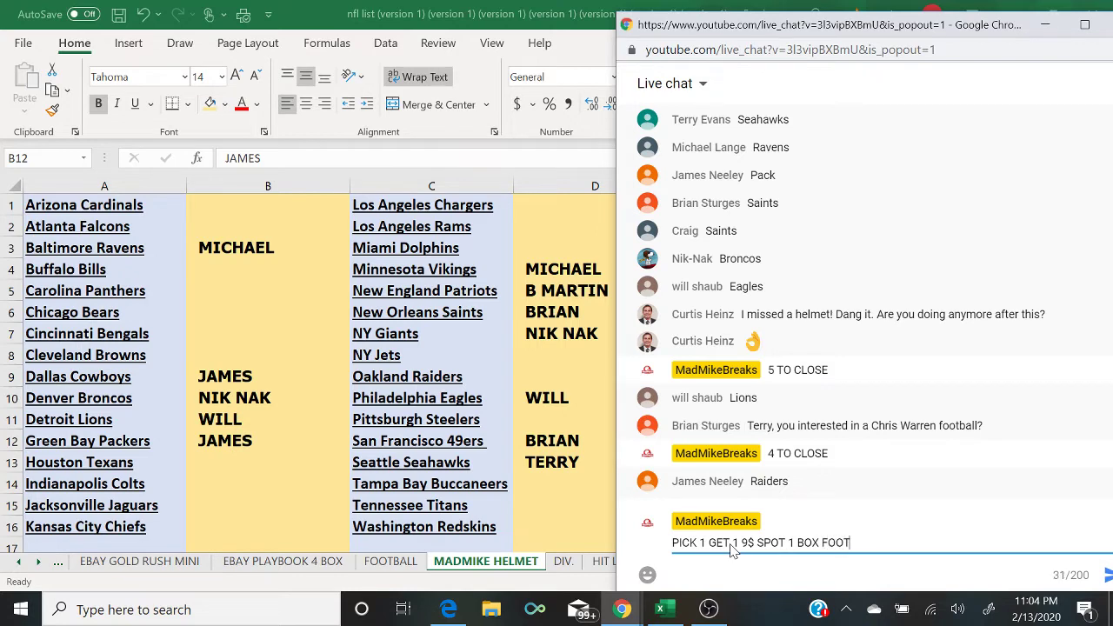
{"action": "type", "text": "BALL"}
{"action": "key", "text": "Return"}
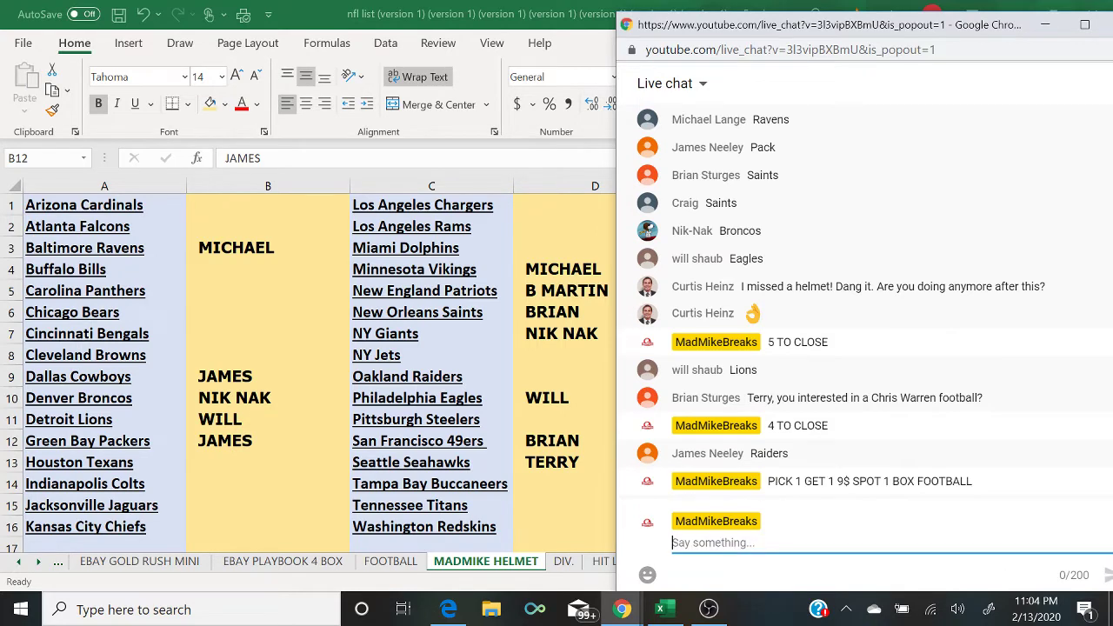
{"action": "left_click", "coordinate": [556, 376]}
{"action": "type", "text": "JAM"}
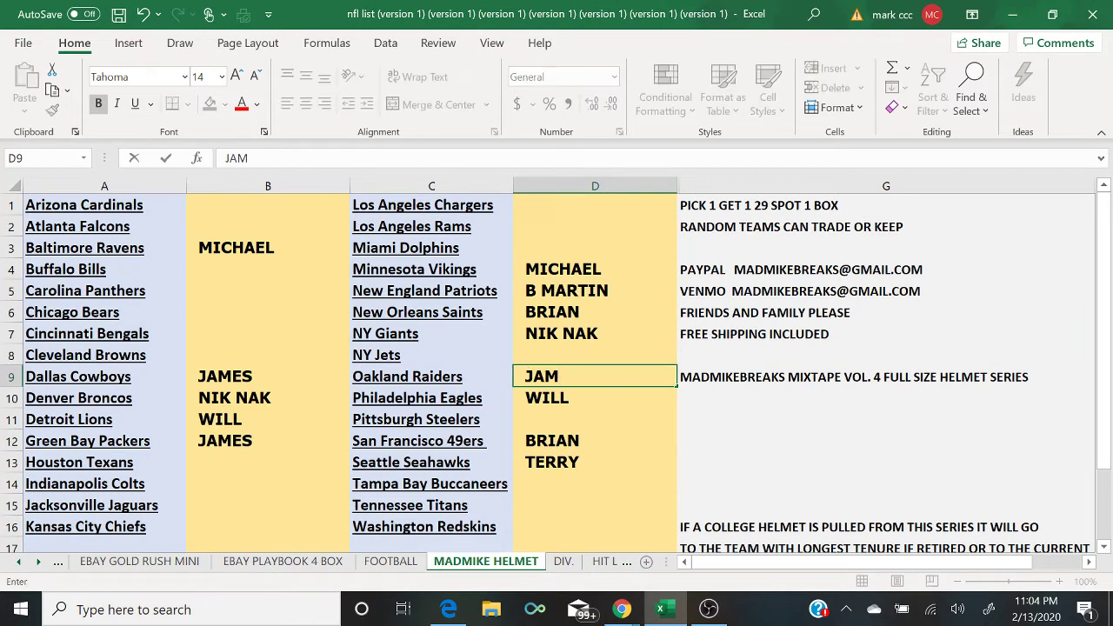
{"action": "type", "text": "ES"}
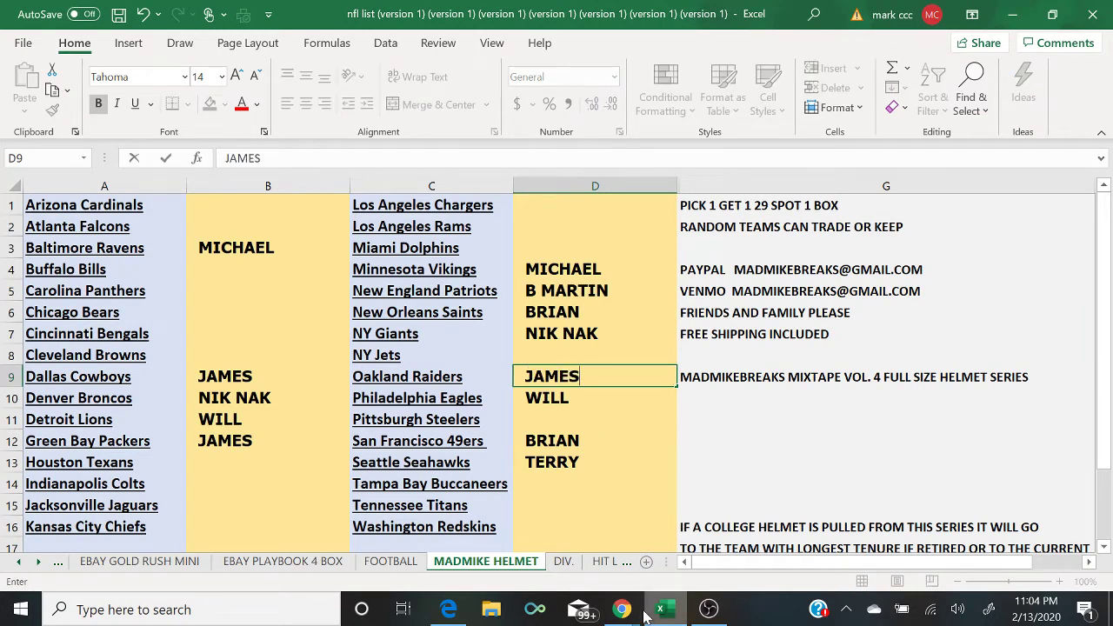
Step: Post '3 TO CLOSE' in the live chat, then return to the Detroit Lions buyer cell
{"action": "mouse_move", "coordinate": [622, 610]}
{"action": "left_click", "coordinate": [709, 543]}
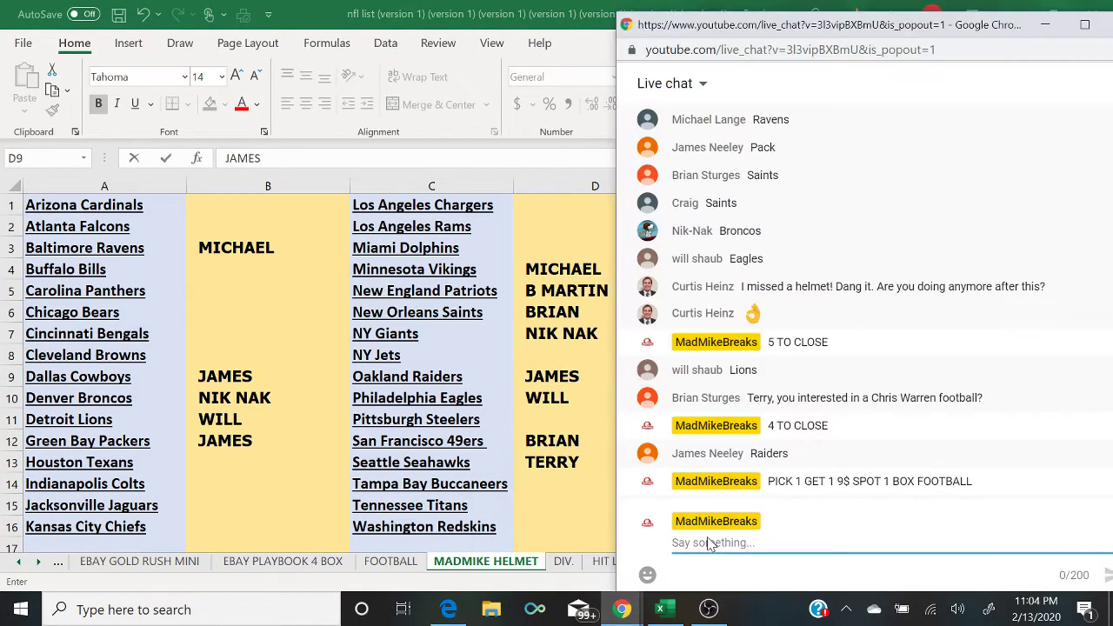
{"action": "type", "text": "3 TO CLOSE"}
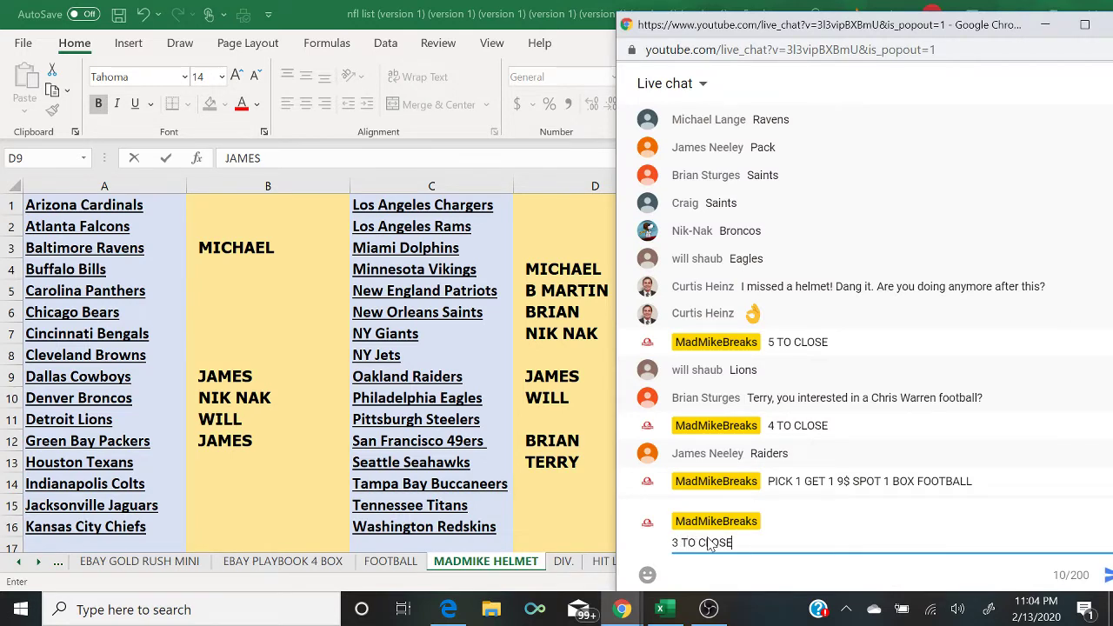
{"action": "key", "text": "Return"}
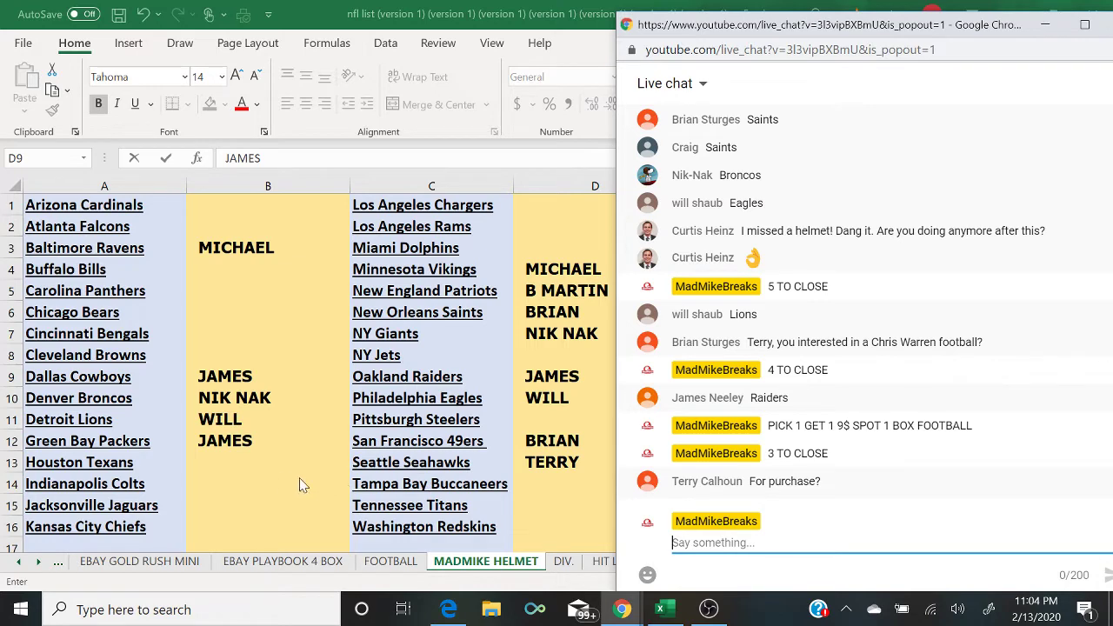
{"action": "left_click", "coordinate": [256, 420]}
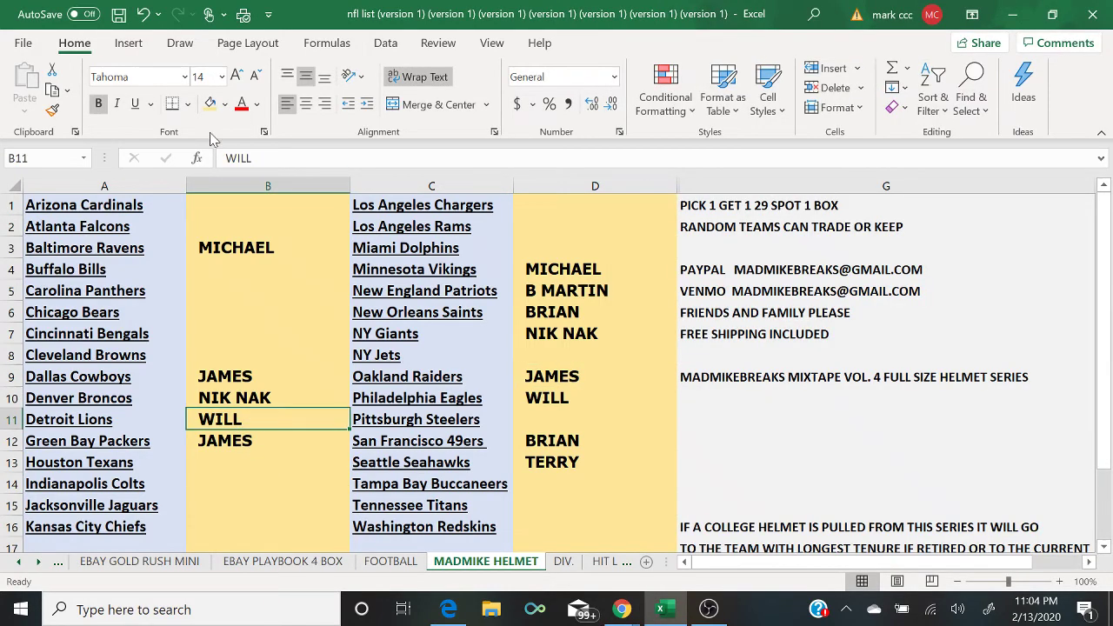
Step: Fill the Detroit Lions and Philadelphia Eagles buyer cells light green
{"action": "left_click", "coordinate": [225, 104]}
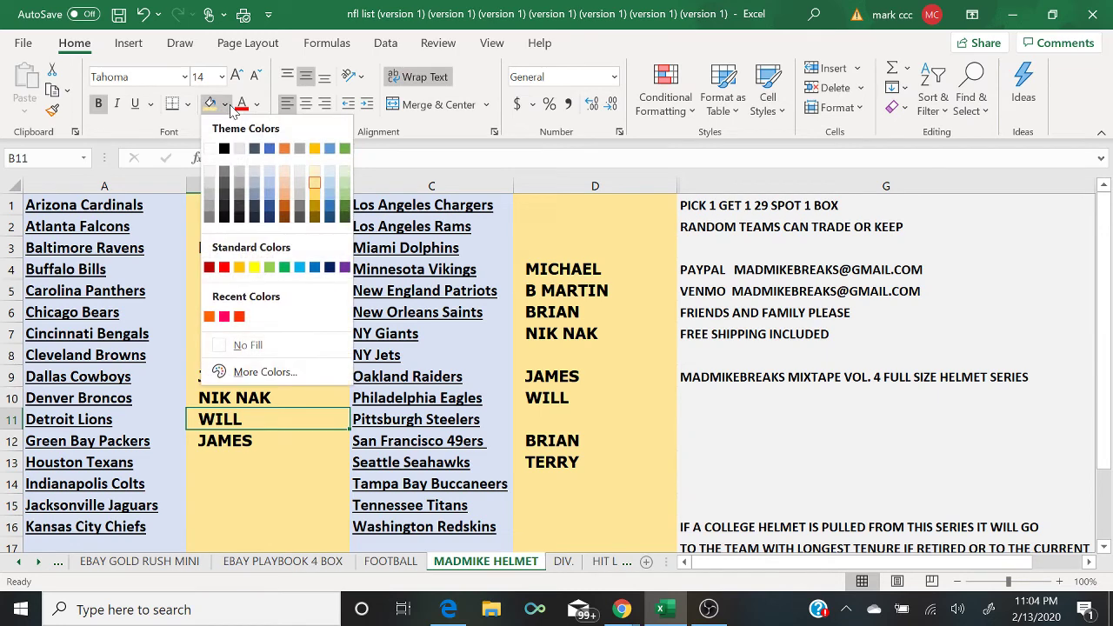
{"action": "left_click", "coordinate": [344, 183]}
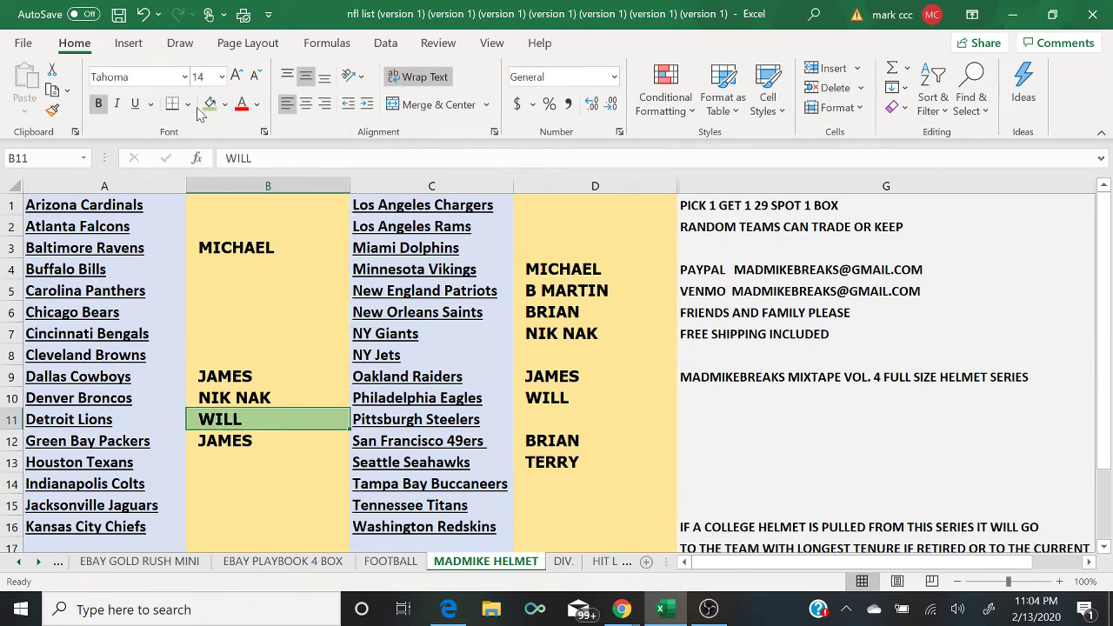
{"action": "key", "text": "Right"}
{"action": "key", "text": "Right"}
{"action": "key", "text": "Up"}
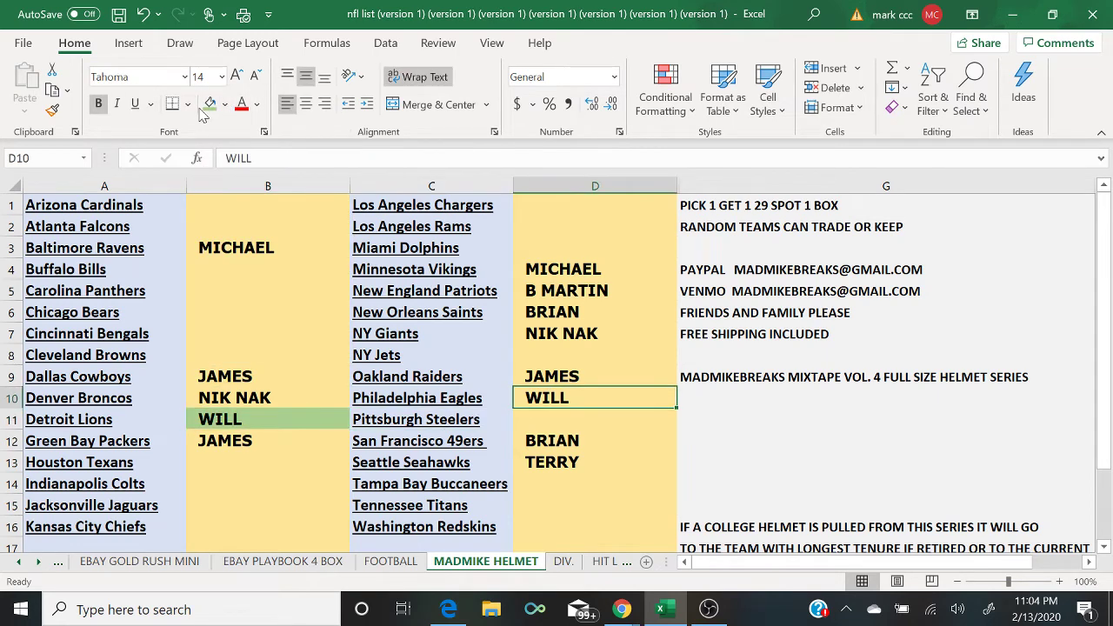
{"action": "left_click", "coordinate": [209, 105]}
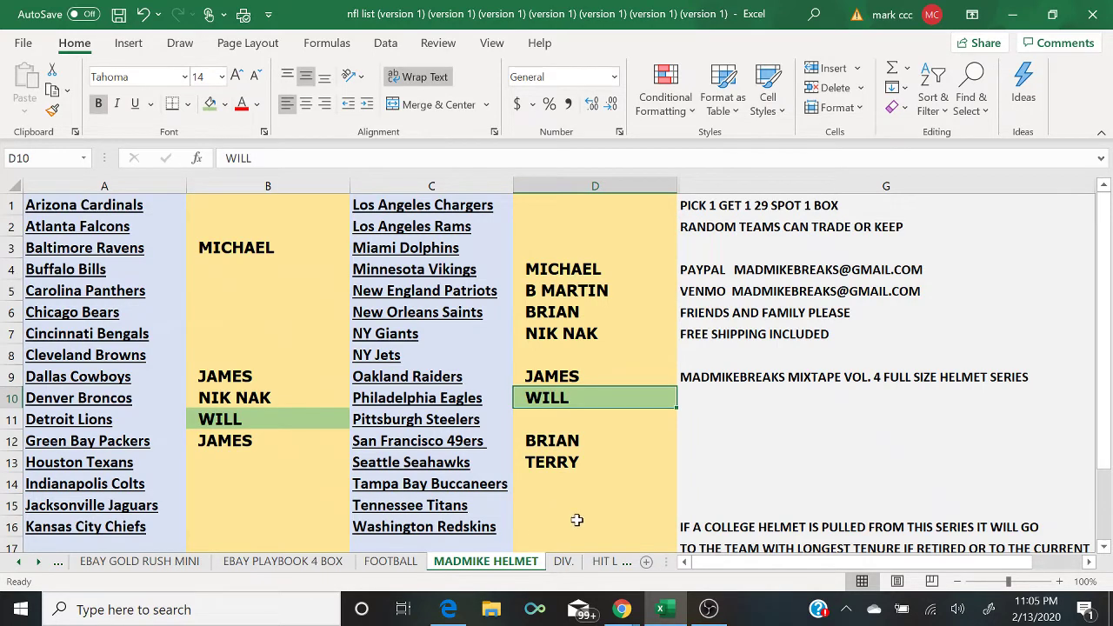
Step: Enter the claiming viewer's name beside Buffalo Bills in B4, then bring the live chat back
{"action": "left_click", "coordinate": [713, 522]}
{"action": "left_click", "coordinate": [743, 553]}
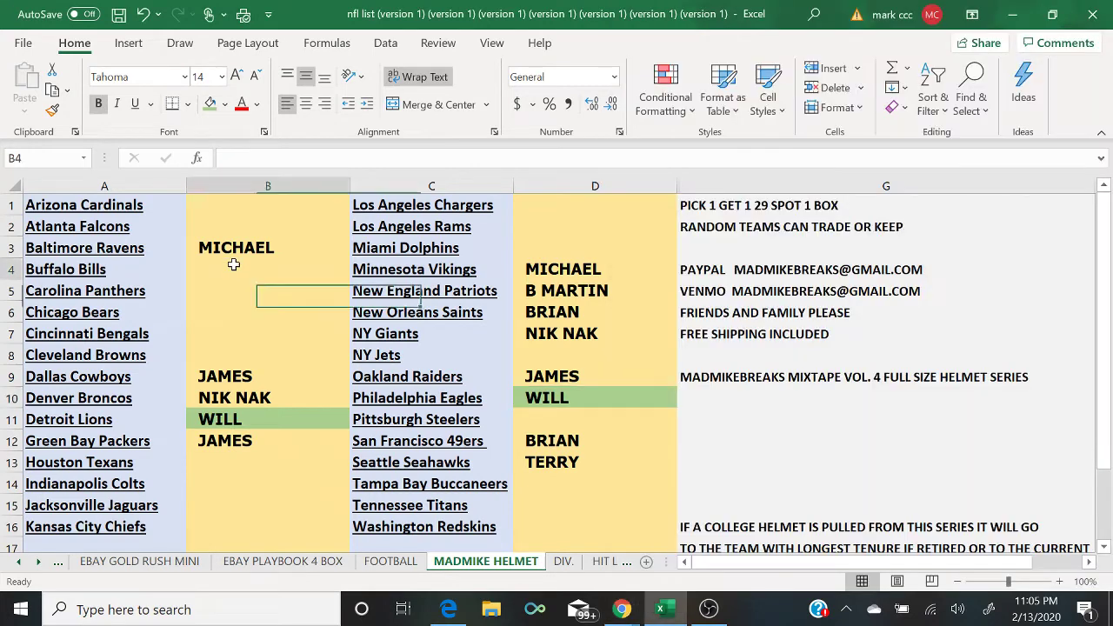
{"action": "left_click", "coordinate": [232, 264]}
{"action": "type", "text": "DNALE"}
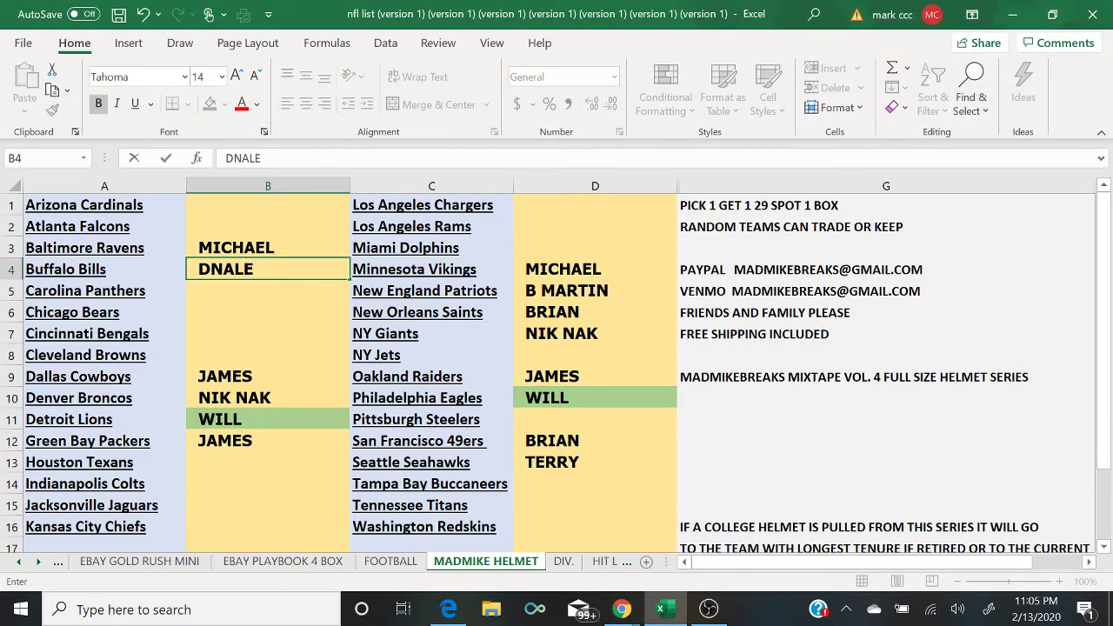
{"action": "type", "text": "KAW"}
{"action": "left_click", "coordinate": [620, 608]}
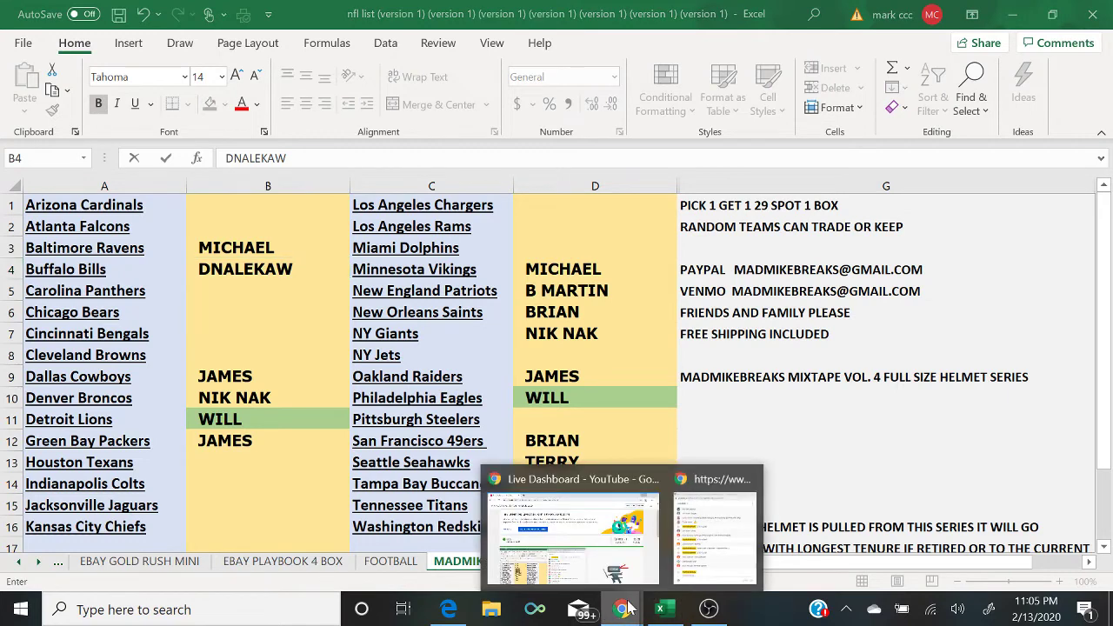
{"action": "left_click", "coordinate": [719, 554]}
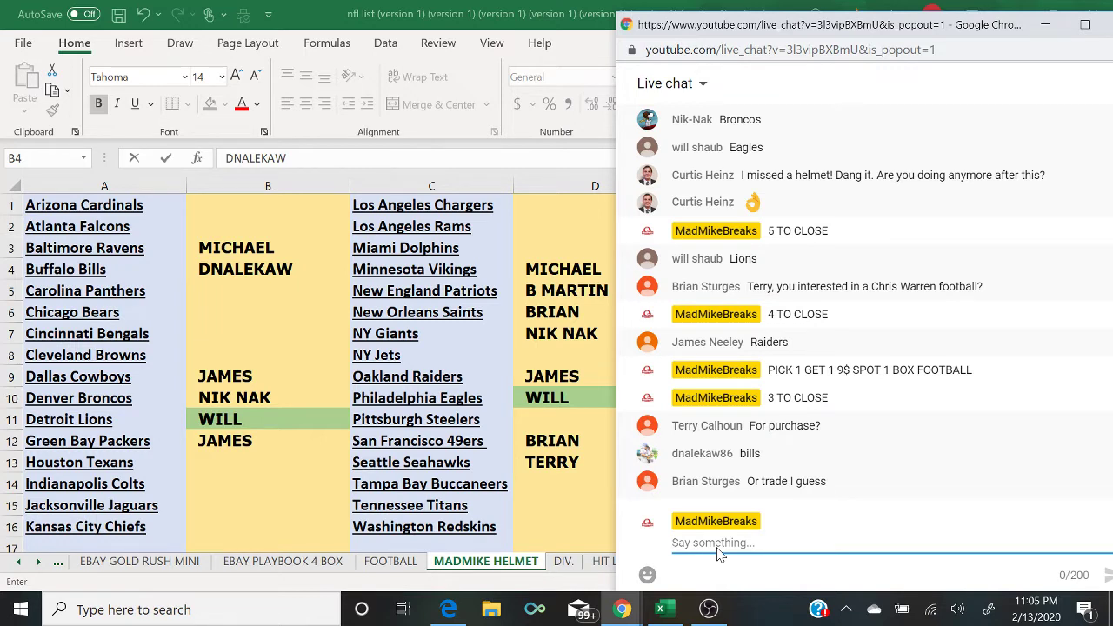
Step: Post '2 TO CLOSE' in the live chat and return to the helmet sheet
{"action": "type", "text": "2 T"}
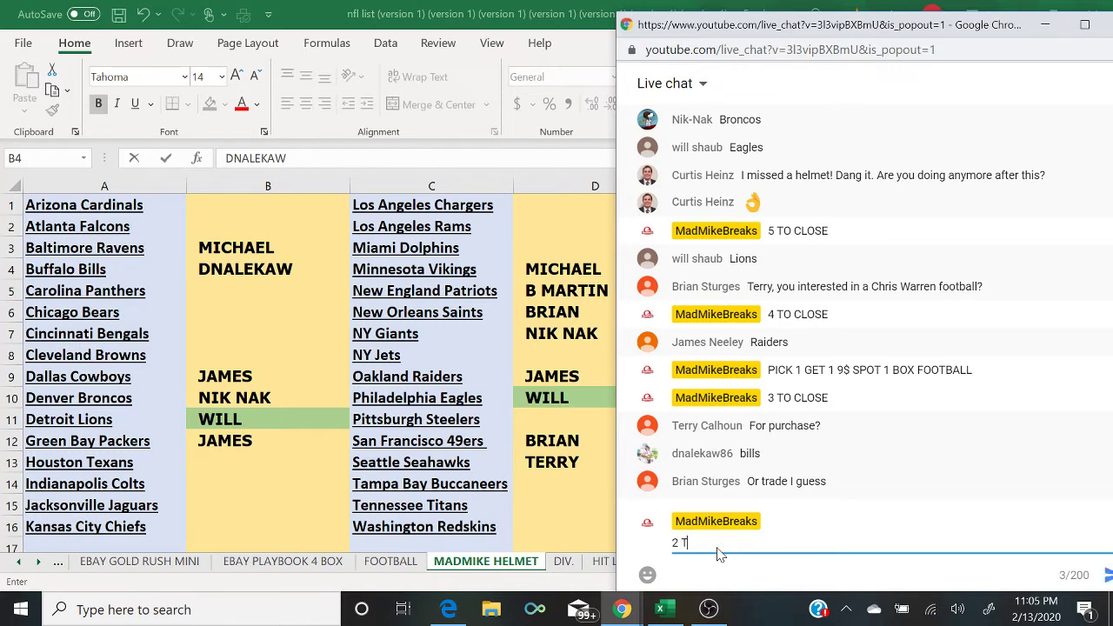
{"action": "type", "text": "O CLOSE"}
{"action": "key", "text": "Return"}
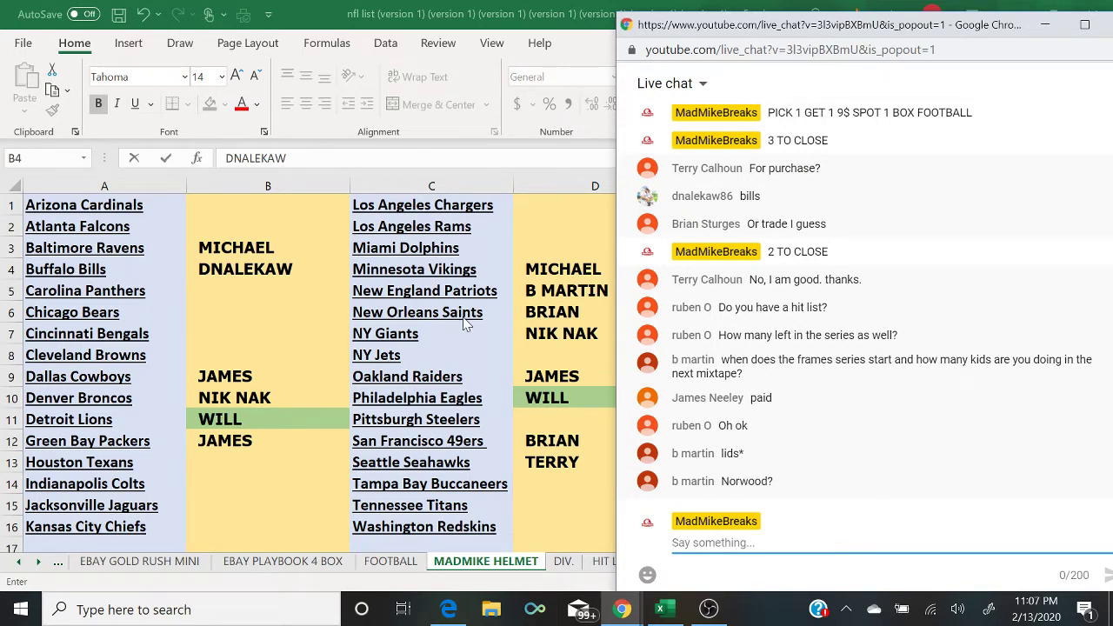
{"action": "left_click", "coordinate": [285, 382]}
Step: Shade buyer cells B12 and D9 green, then check the live chat
{"action": "left_click", "coordinate": [284, 379]}
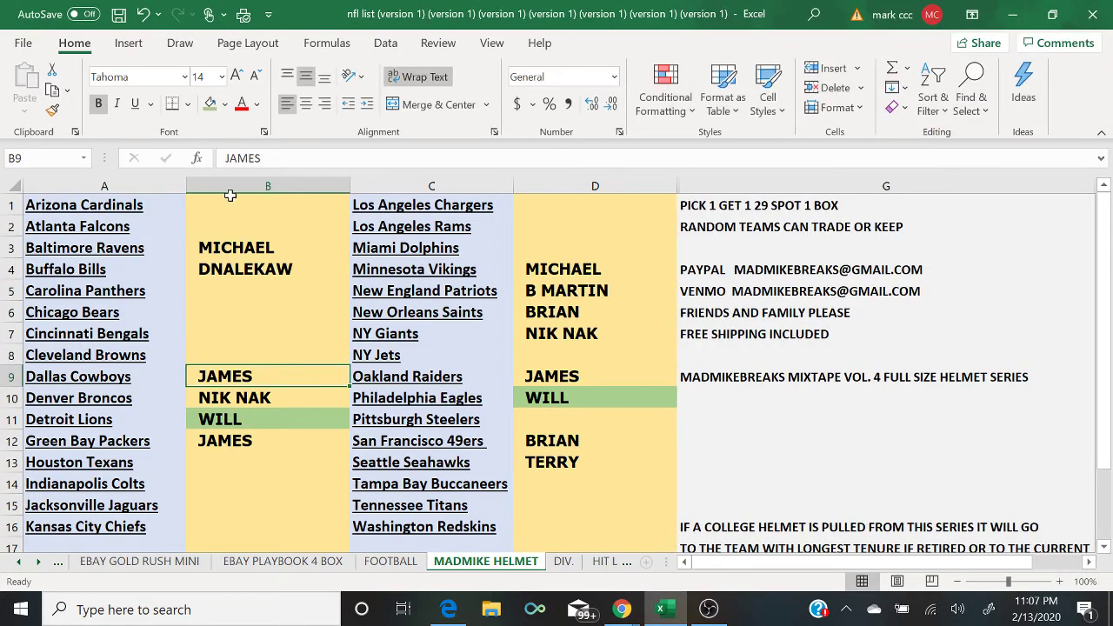
{"action": "key", "text": "Down"}
{"action": "key", "text": "Down"}
{"action": "key", "text": "Down"}
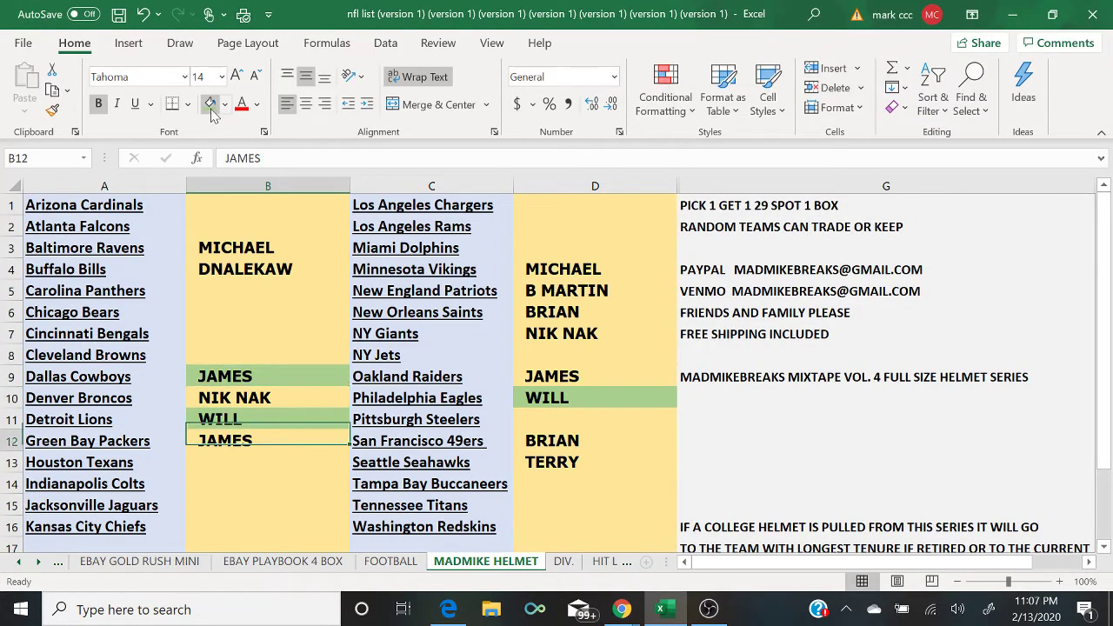
{"action": "left_click", "coordinate": [211, 106]}
{"action": "key", "text": "Right"}
{"action": "key", "text": "Right"}
{"action": "key", "text": "Up"}
{"action": "key", "text": "Up"}
{"action": "key", "text": "Up"}
{"action": "left_click", "coordinate": [210, 106]}
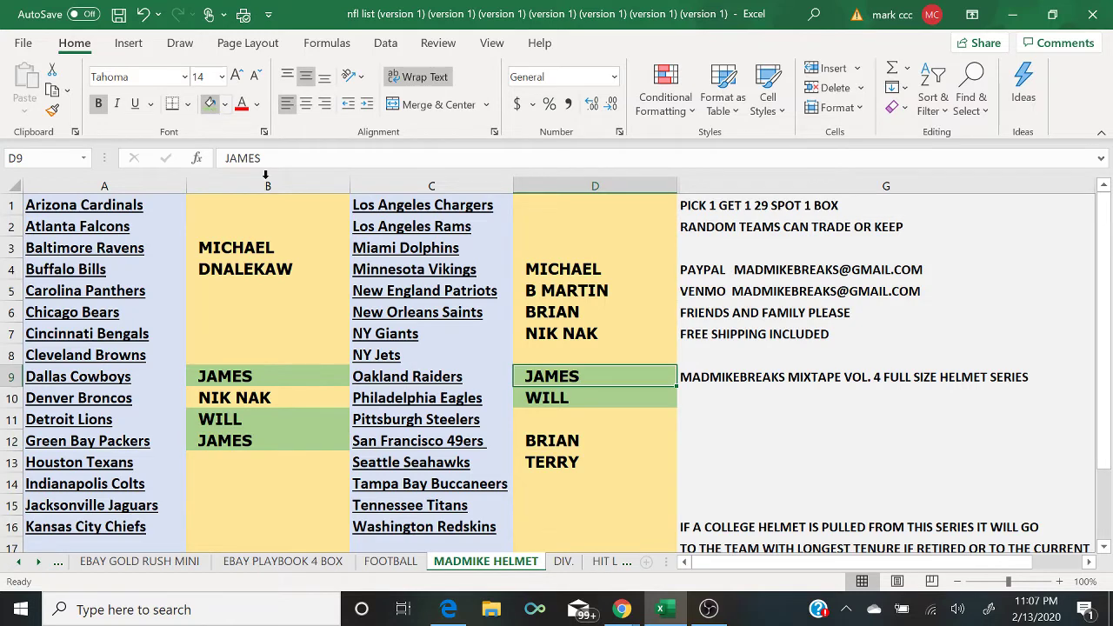
{"action": "mouse_move", "coordinate": [624, 608]}
{"action": "left_click", "coordinate": [681, 569]}
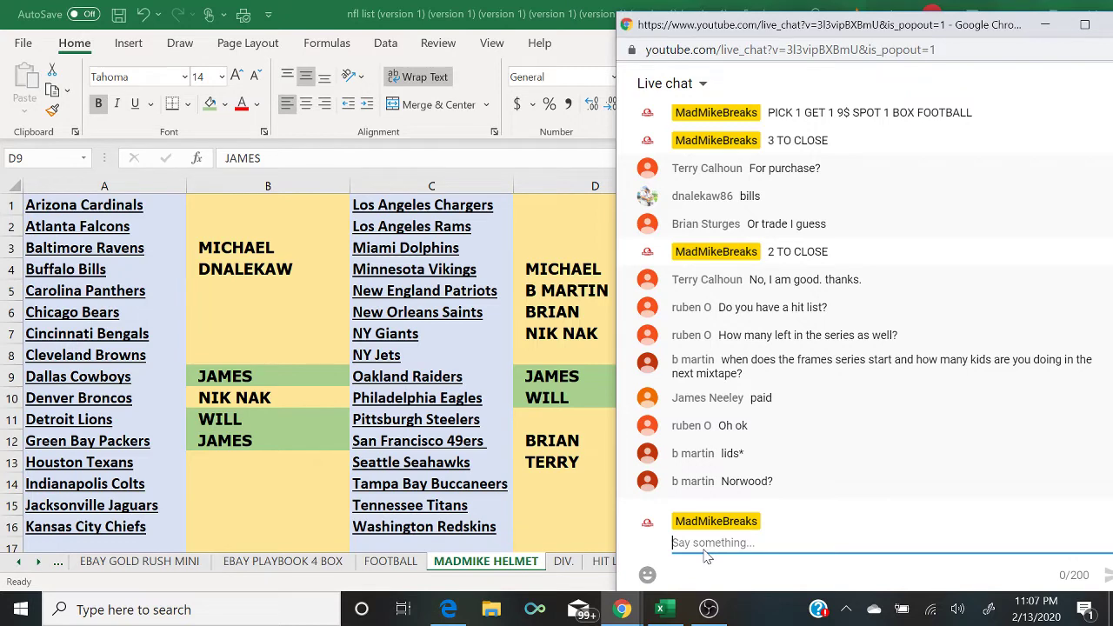
Step: Shade buyer cells B4, D6 and D12 green
{"action": "left_click", "coordinate": [273, 275]}
{"action": "left_click", "coordinate": [210, 104]}
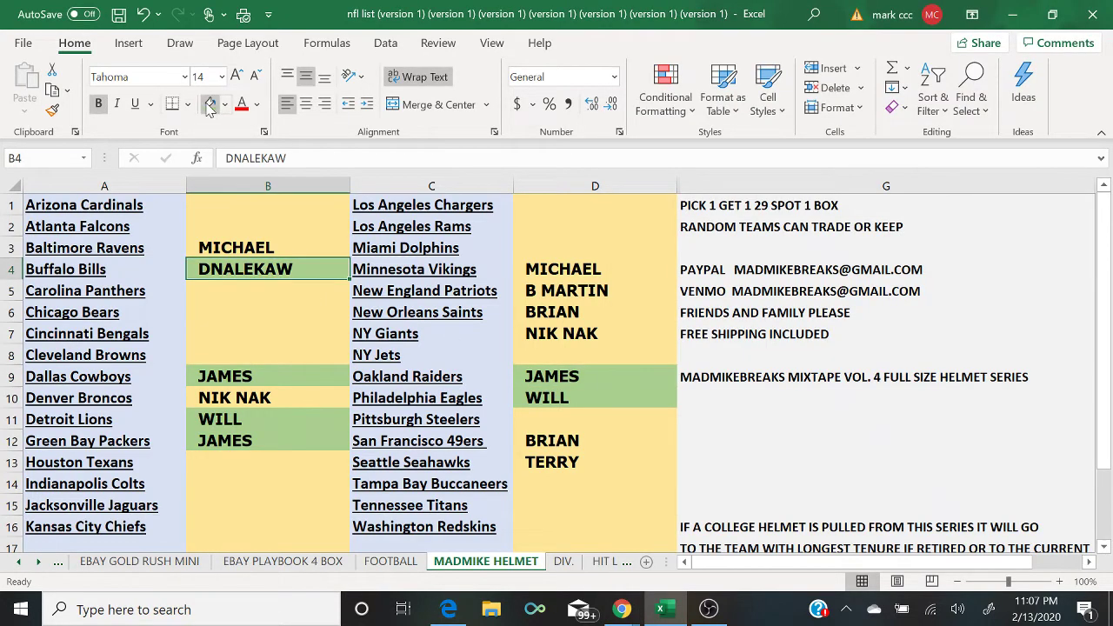
{"action": "key", "text": "Down"}
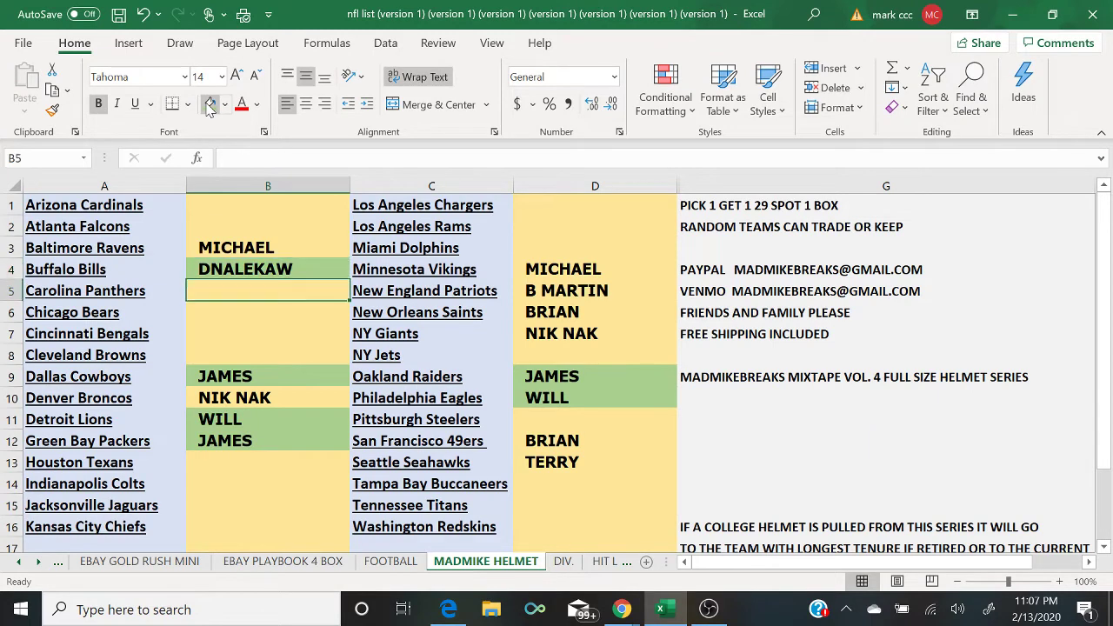
{"action": "key", "text": "Right"}
{"action": "key", "text": "Right"}
{"action": "key", "text": "Down"}
{"action": "key", "text": "Down"}
{"action": "key", "text": "Up"}
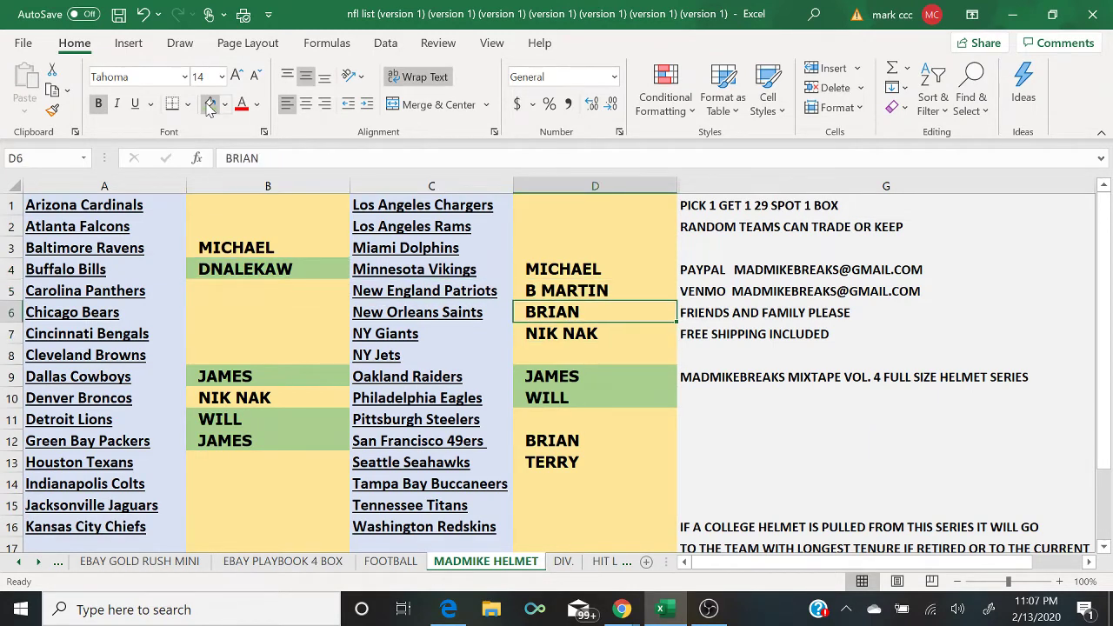
{"action": "left_click", "coordinate": [209, 103]}
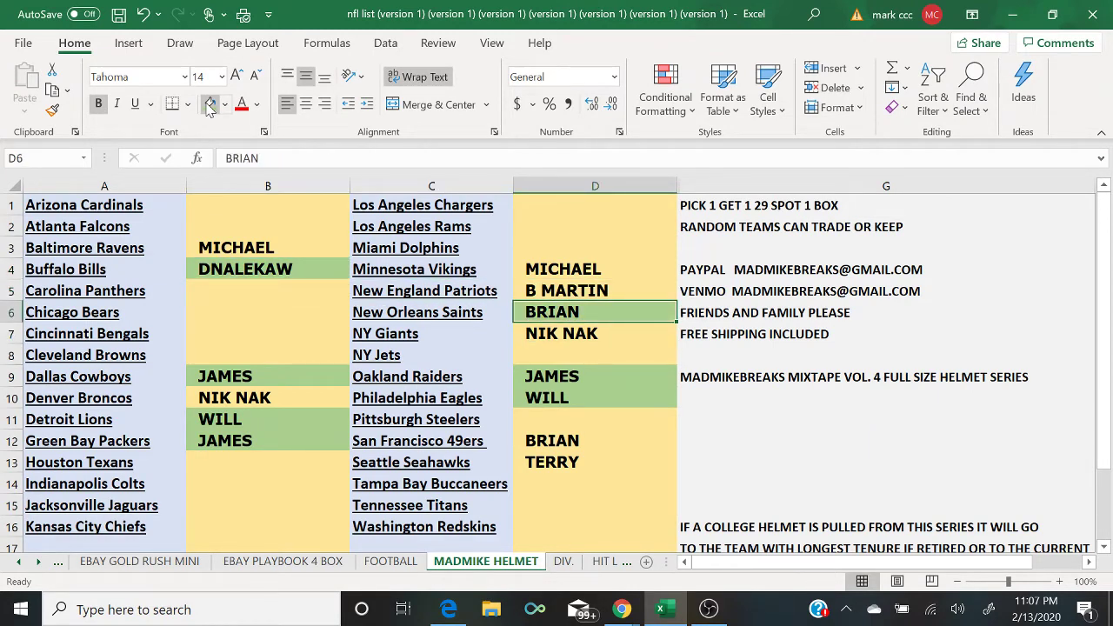
{"action": "key", "text": "Down"}
{"action": "key", "text": "Down"}
{"action": "key", "text": "Down"}
{"action": "key", "text": "Down"}
{"action": "key", "text": "Down"}
{"action": "key", "text": "Down"}
{"action": "left_click", "coordinate": [210, 103]}
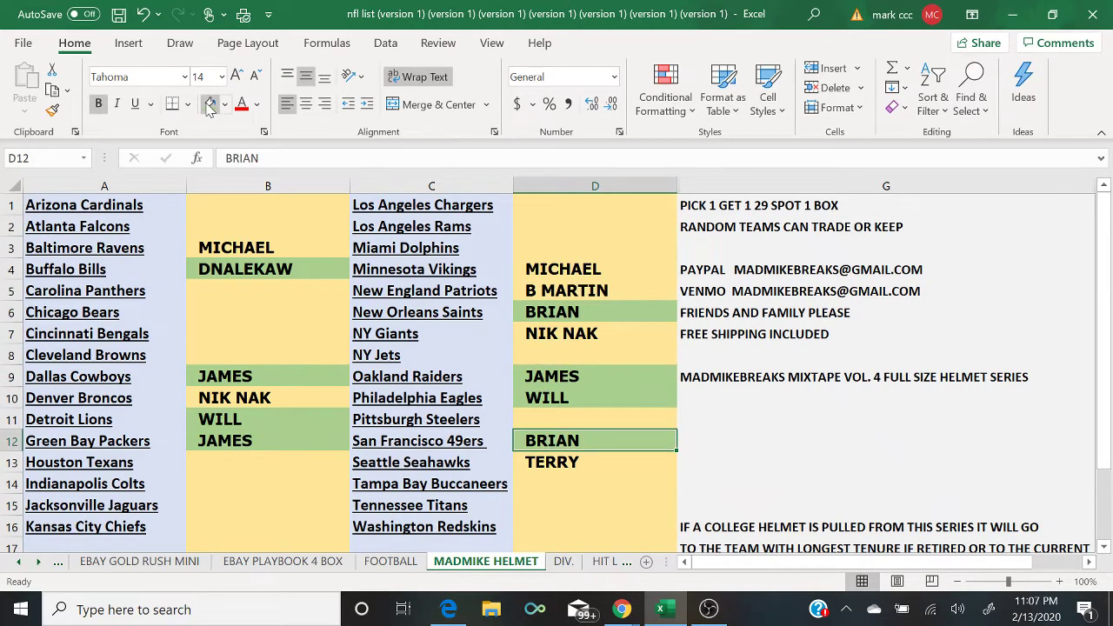
{"action": "left_click", "coordinate": [622, 609]}
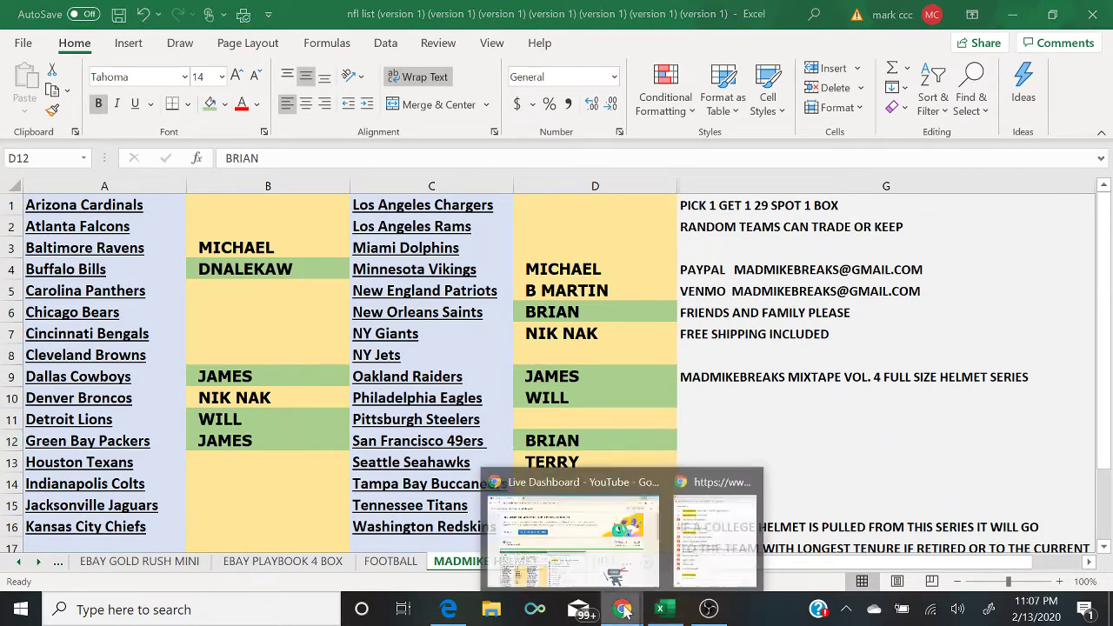
{"action": "left_click", "coordinate": [712, 561]}
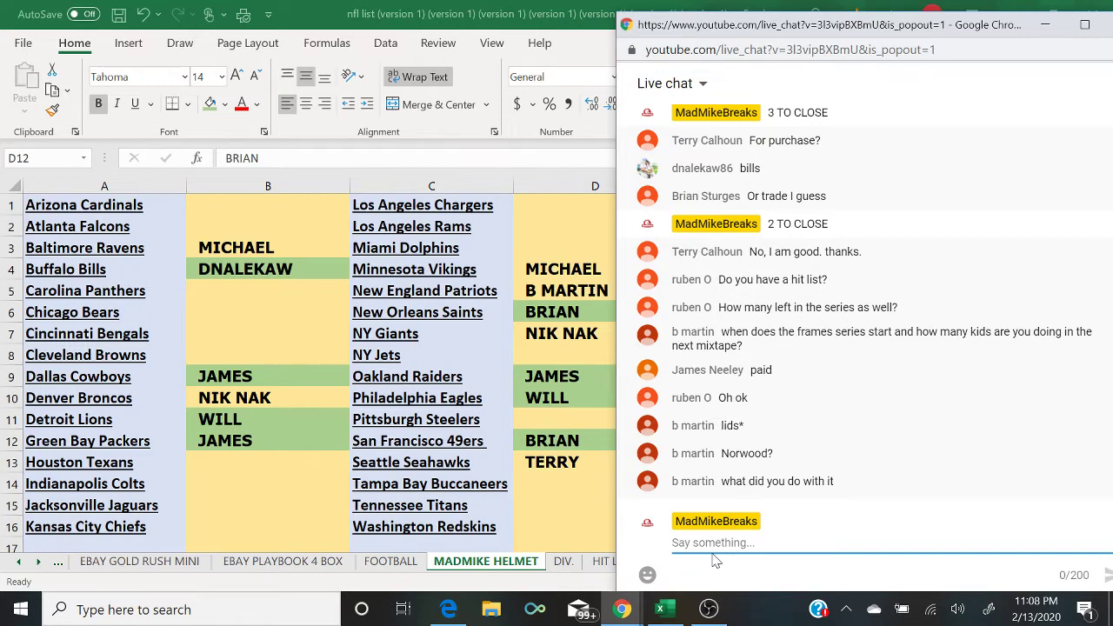
Step: Shade cells D13 and B10 green, then bring the live chat back to the front
{"action": "left_click", "coordinate": [543, 467]}
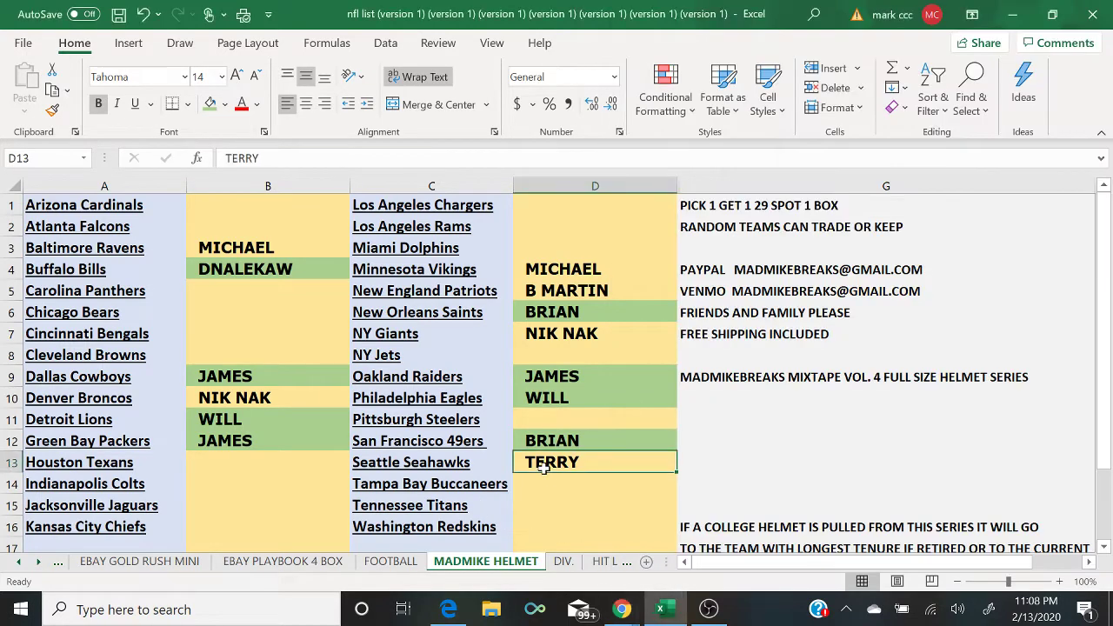
{"action": "left_click", "coordinate": [209, 103]}
{"action": "key", "text": "Up"}
{"action": "key", "text": "Up"}
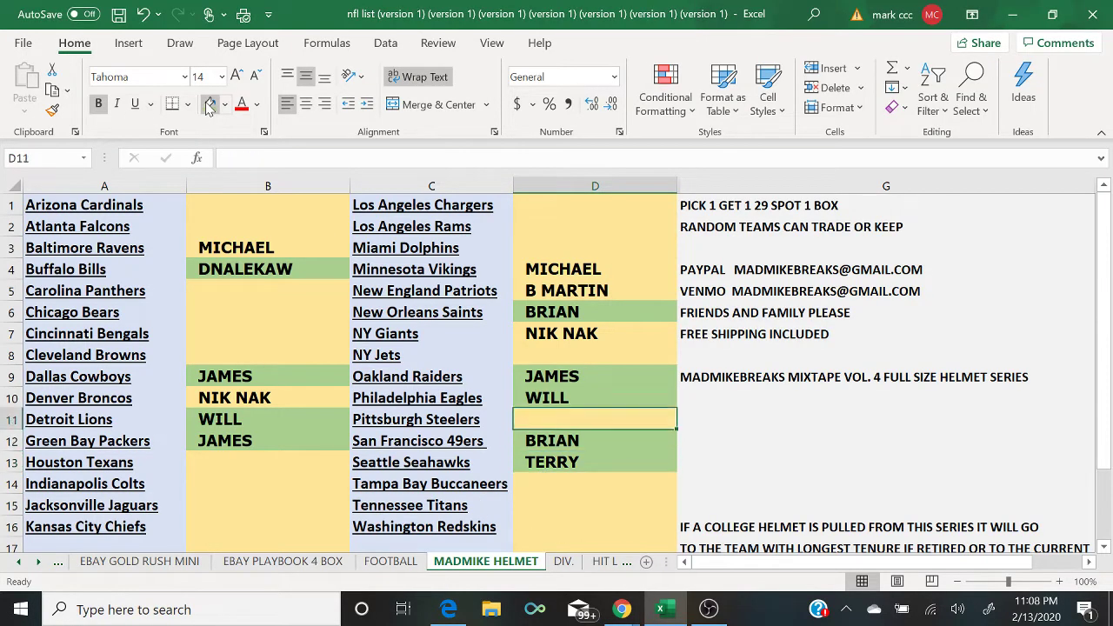
{"action": "key", "text": "Up"}
{"action": "key", "text": "Up"}
{"action": "key", "text": "Up"}
{"action": "key", "text": "Up"}
{"action": "key", "text": "Left"}
{"action": "key", "text": "Left"}
{"action": "key", "text": "Down"}
{"action": "key", "text": "Down"}
{"action": "key", "text": "Down"}
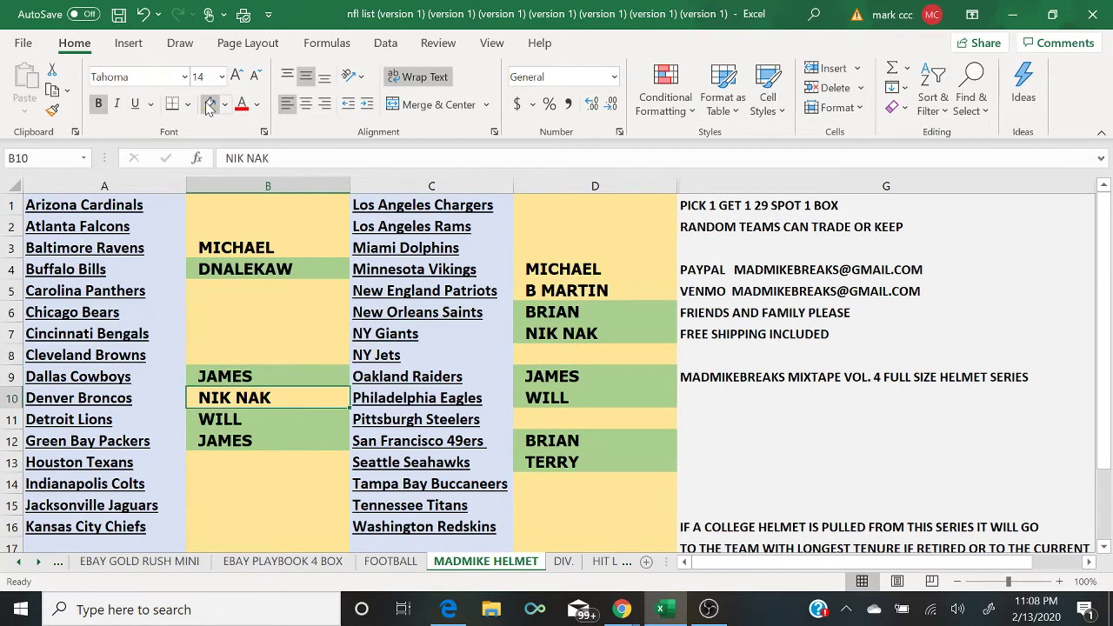
{"action": "left_click", "coordinate": [210, 103]}
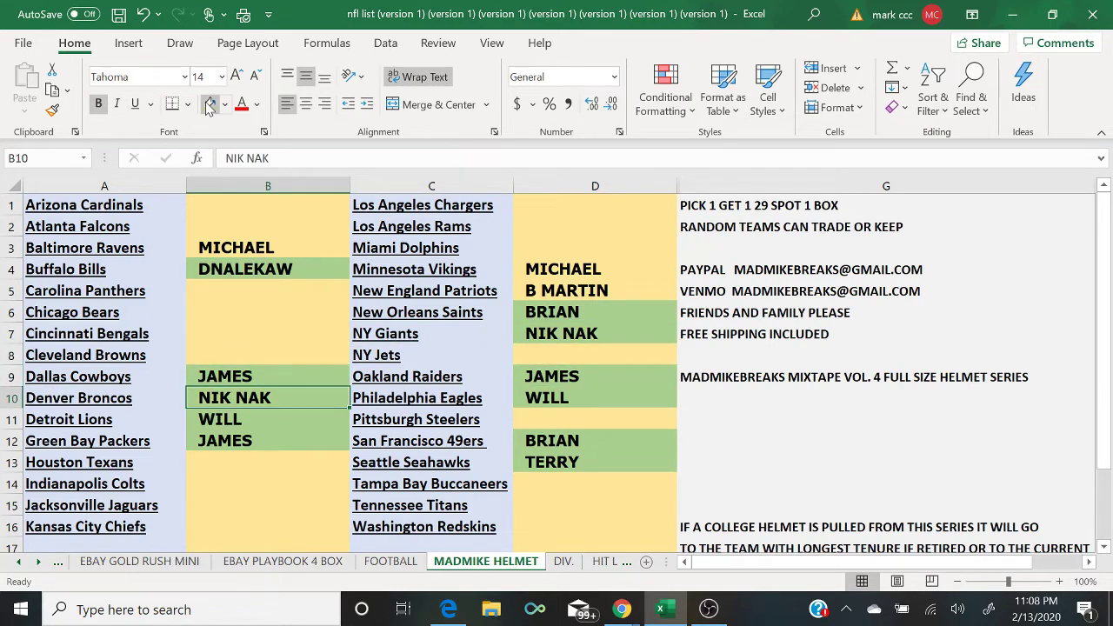
{"action": "left_click", "coordinate": [614, 610]}
{"action": "left_click", "coordinate": [718, 554]}
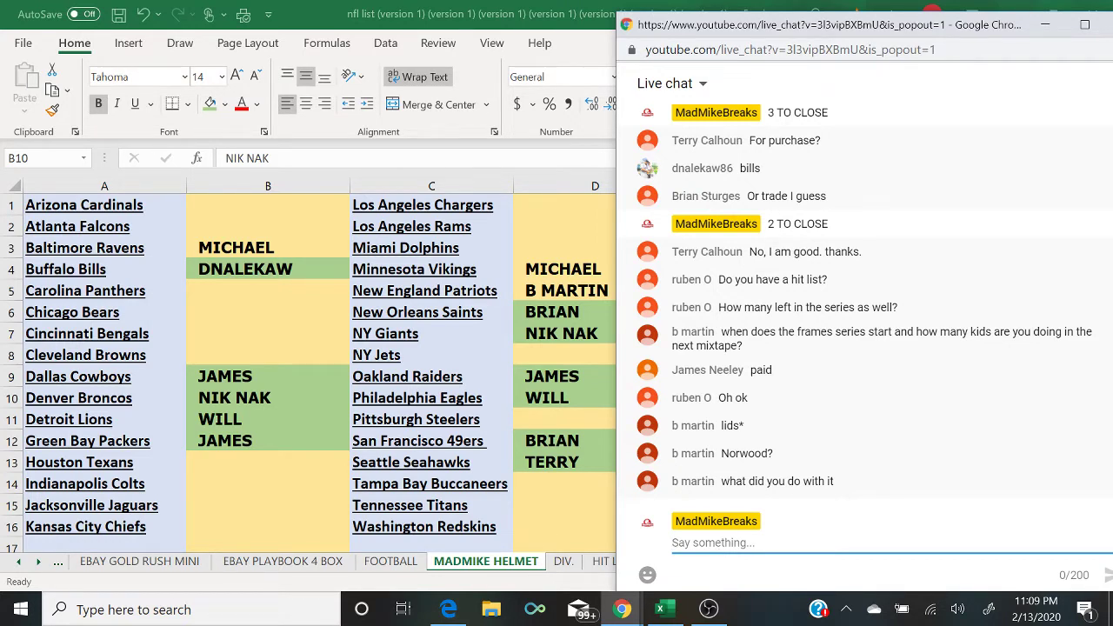
Step: Send '2 TO CLOSE PICK 1 GET 1 9$ SPOT 1 BOX FOOTBALL' in the live chat
{"action": "type", "text": "2 TO CLOSE"}
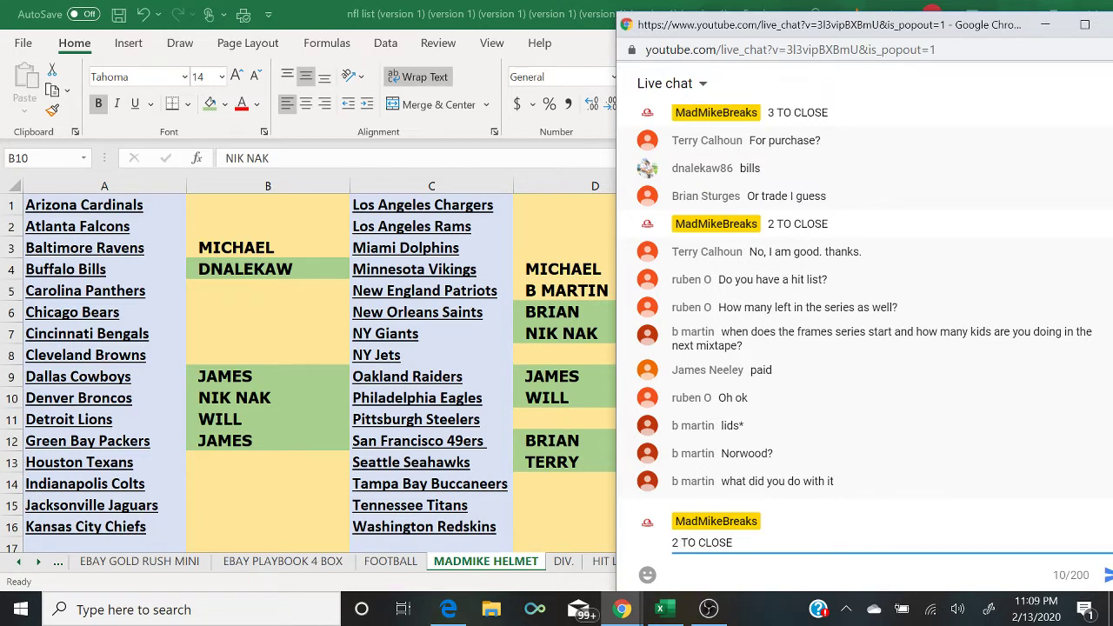
{"action": "type", "text": " PICK 1 GET 1 9$ SPOT"}
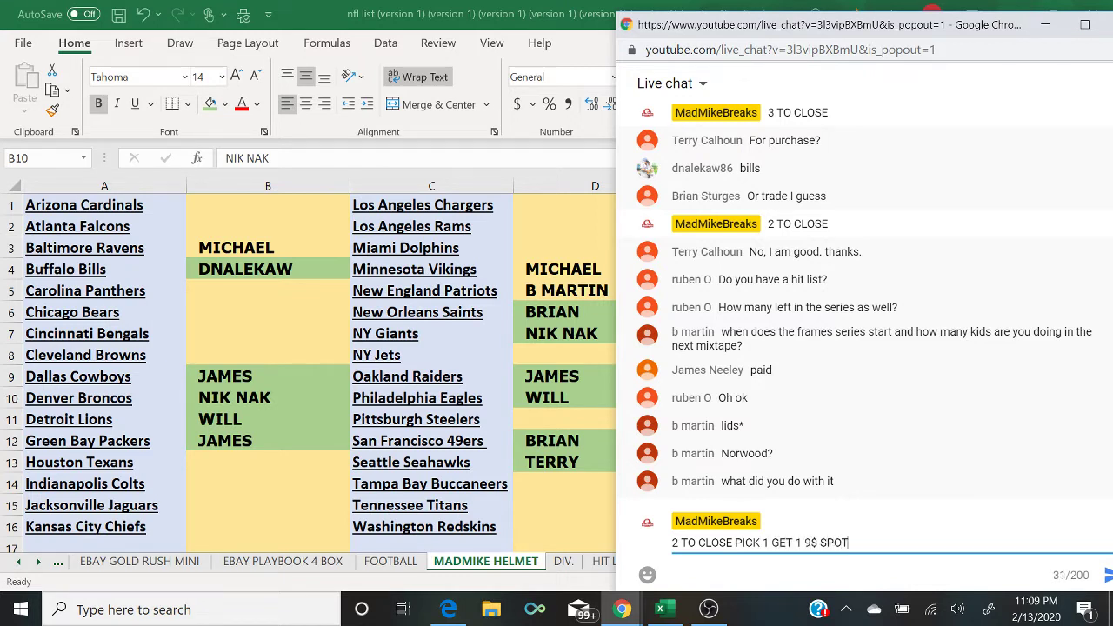
{"action": "type", "text": " 1 BOX FOOTBALL"}
{"action": "key", "text": "Return"}
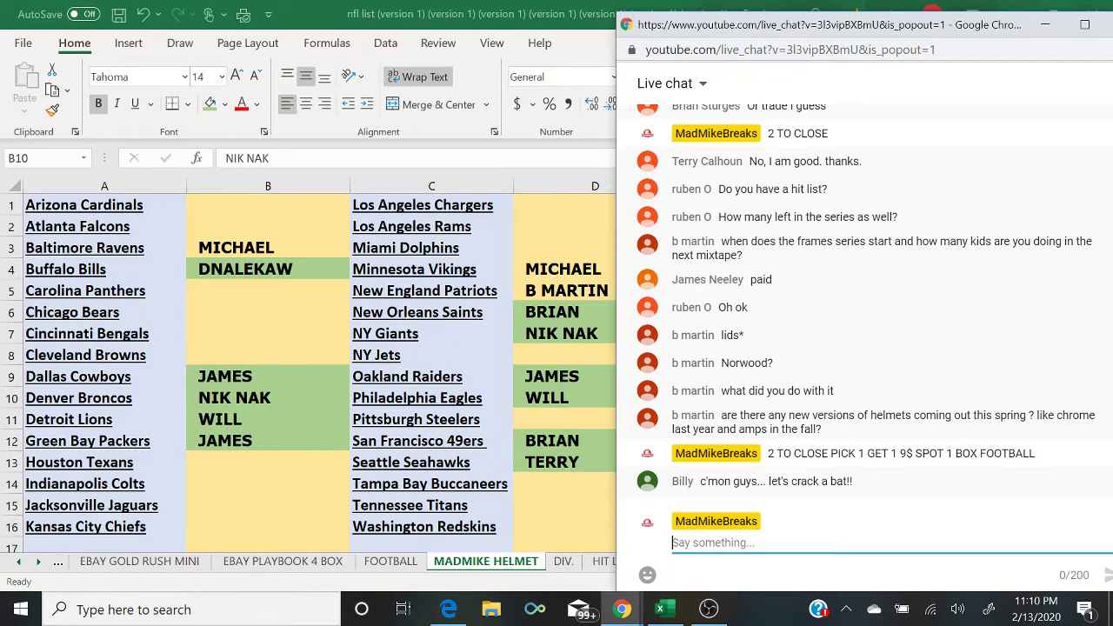
Step: Shade cell B3 green, check the live chat, then return to Excel
{"action": "left_click", "coordinate": [246, 244]}
{"action": "left_click", "coordinate": [211, 103]}
{"action": "key", "text": "Right"}
{"action": "key", "text": "Right"}
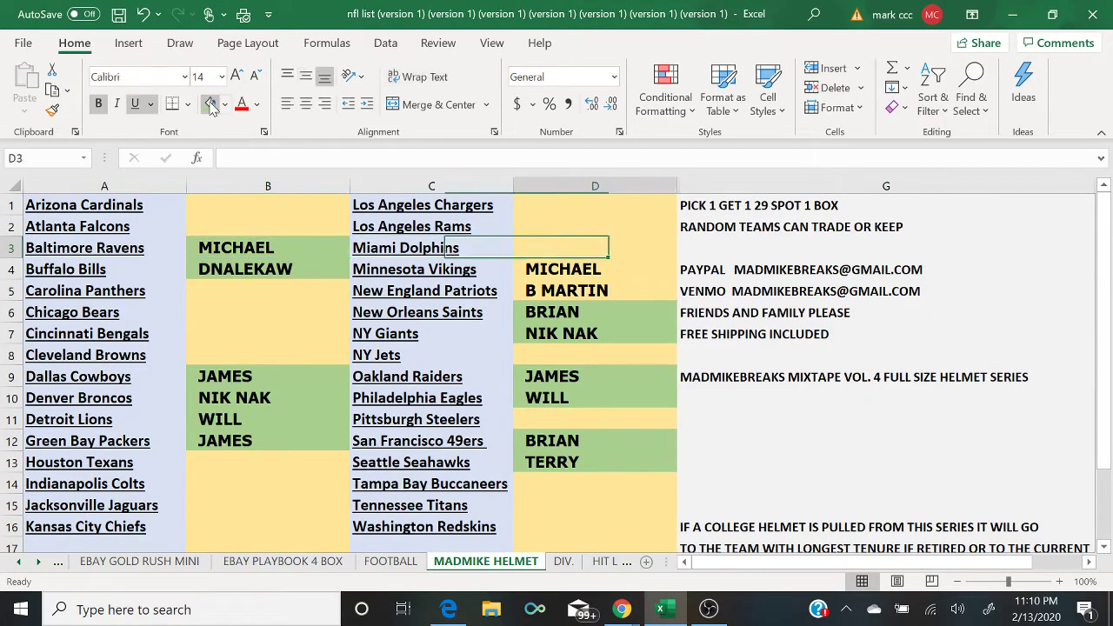
{"action": "key", "text": "Down"}
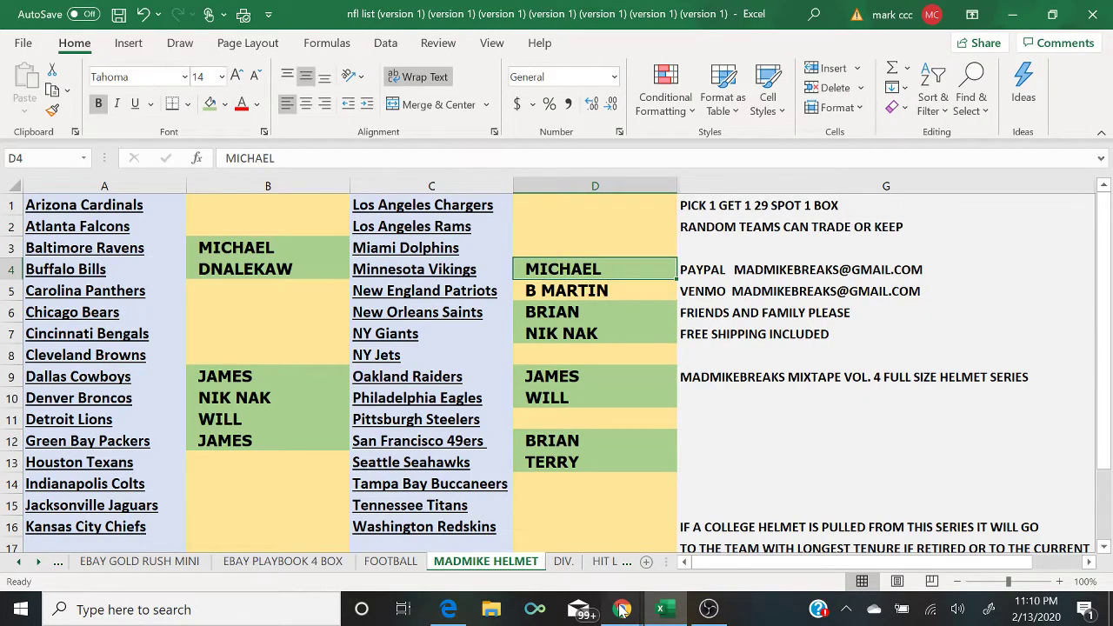
{"action": "left_click", "coordinate": [621, 609]}
{"action": "left_click", "coordinate": [707, 566]}
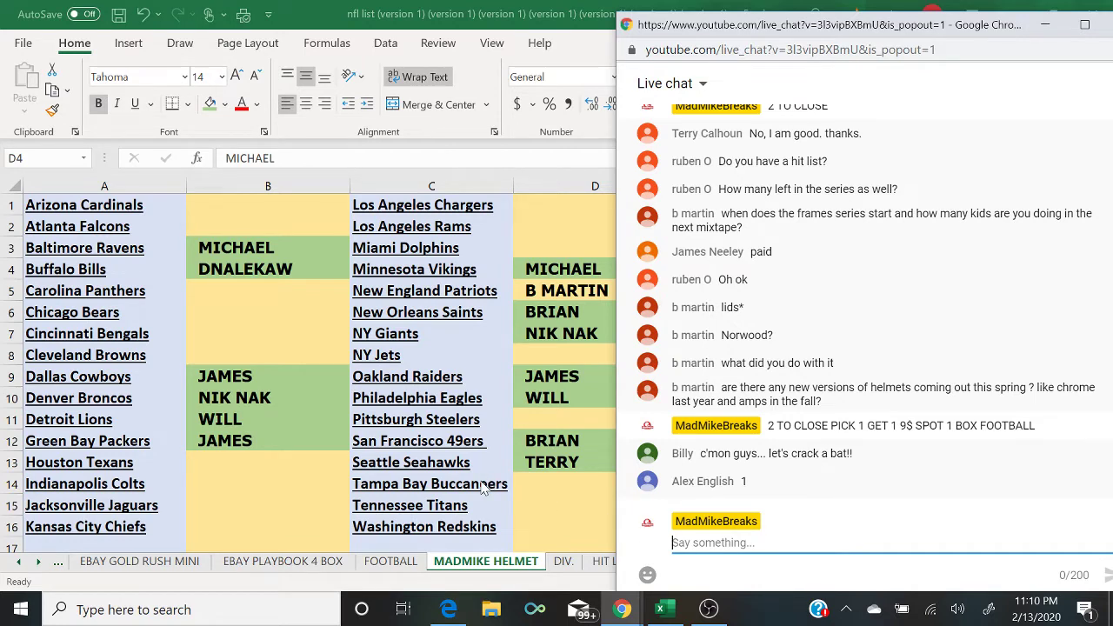
{"action": "left_click", "coordinate": [58, 566]}
Step: Enter a buyer name in GOLD RUSH BAT cell B12, then go back to MADMIKE HELMET
{"action": "left_click", "coordinate": [57, 566]}
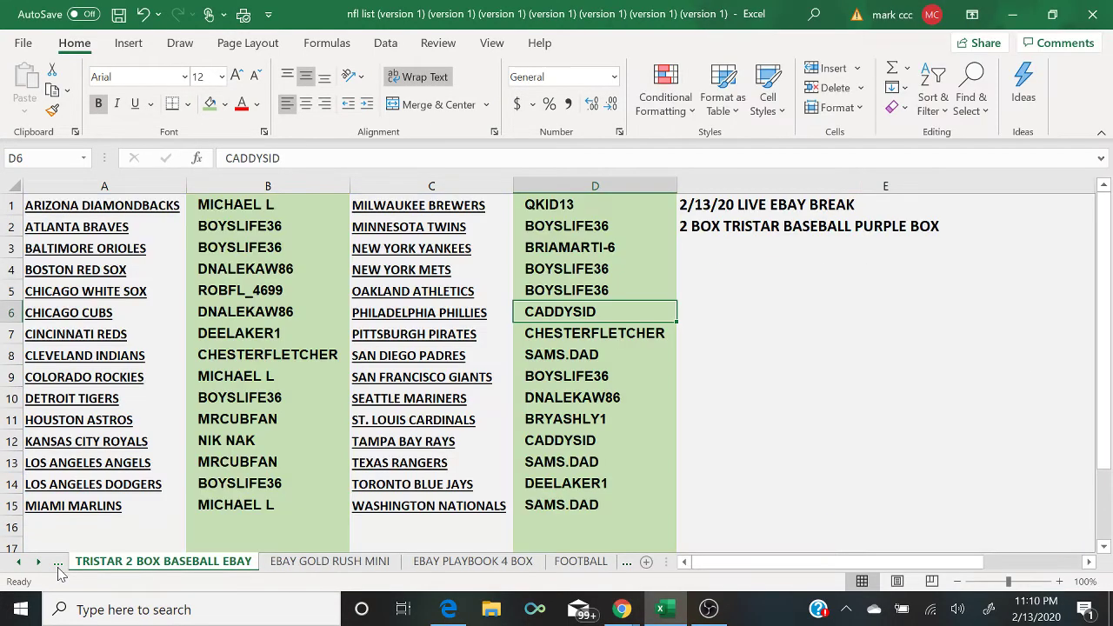
{"action": "left_click", "coordinate": [58, 565]}
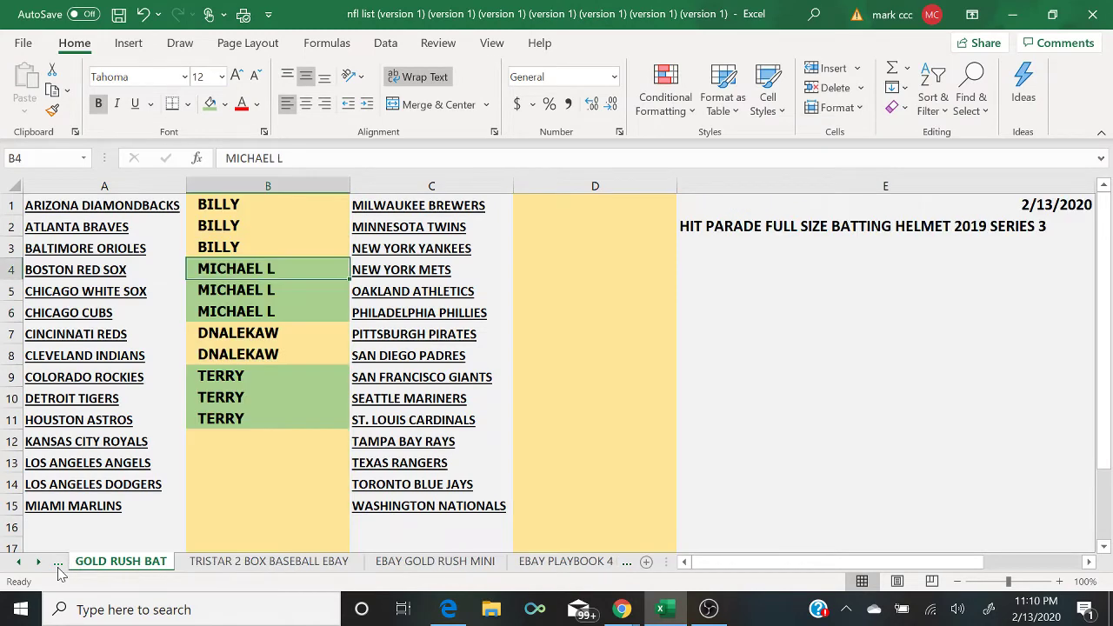
{"action": "left_click", "coordinate": [226, 440]}
{"action": "type", "text": "ALEX"}
{"action": "key", "text": "Return"}
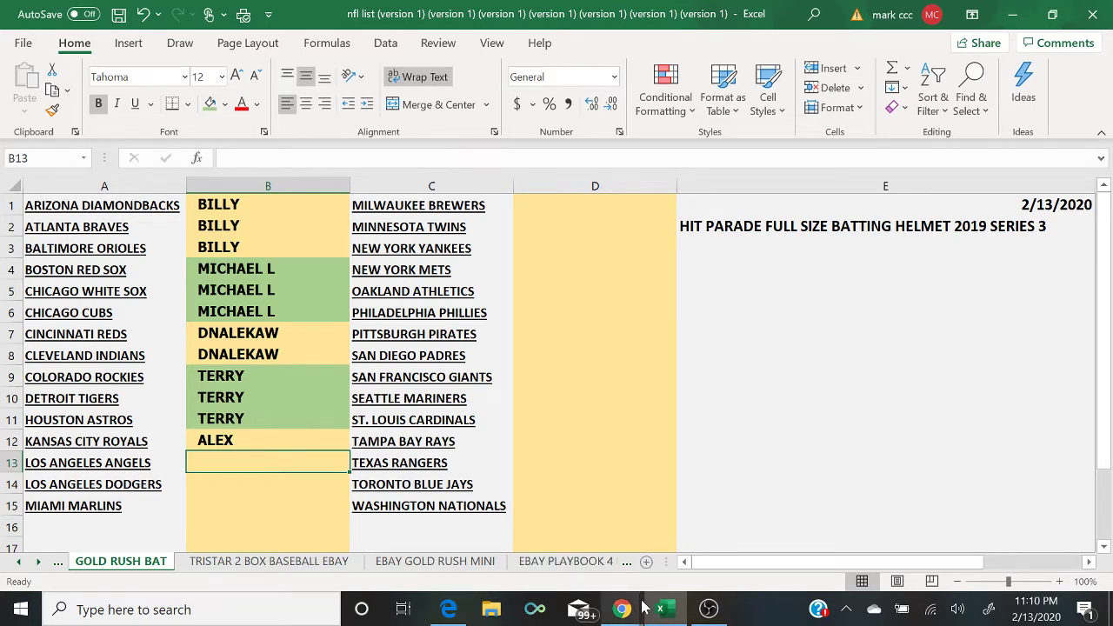
{"action": "left_click", "coordinate": [626, 566]}
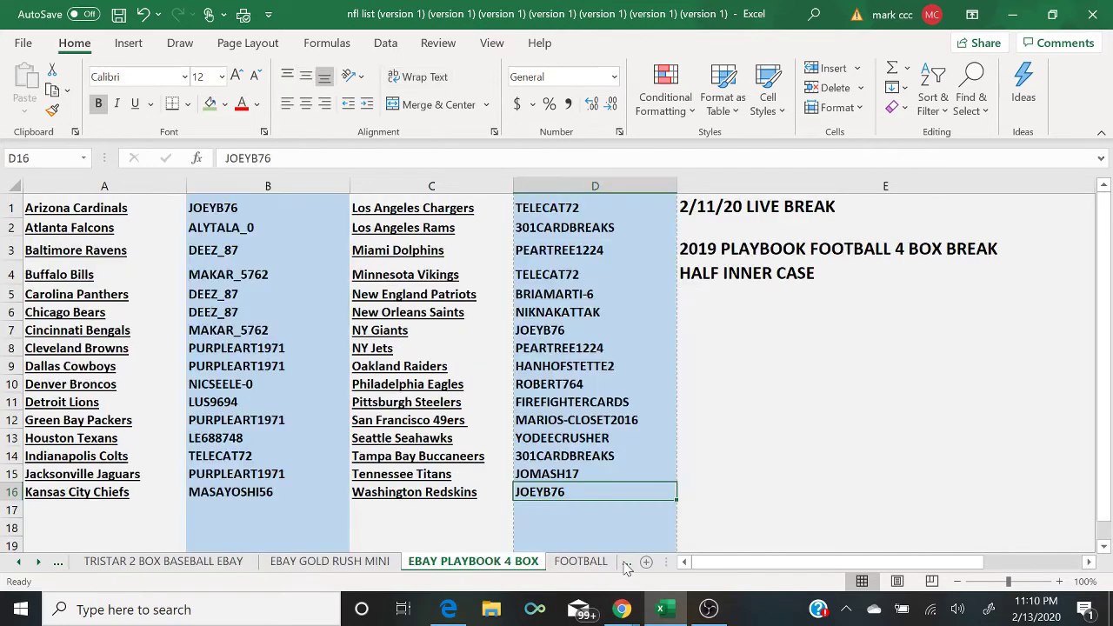
{"action": "left_click", "coordinate": [626, 567]}
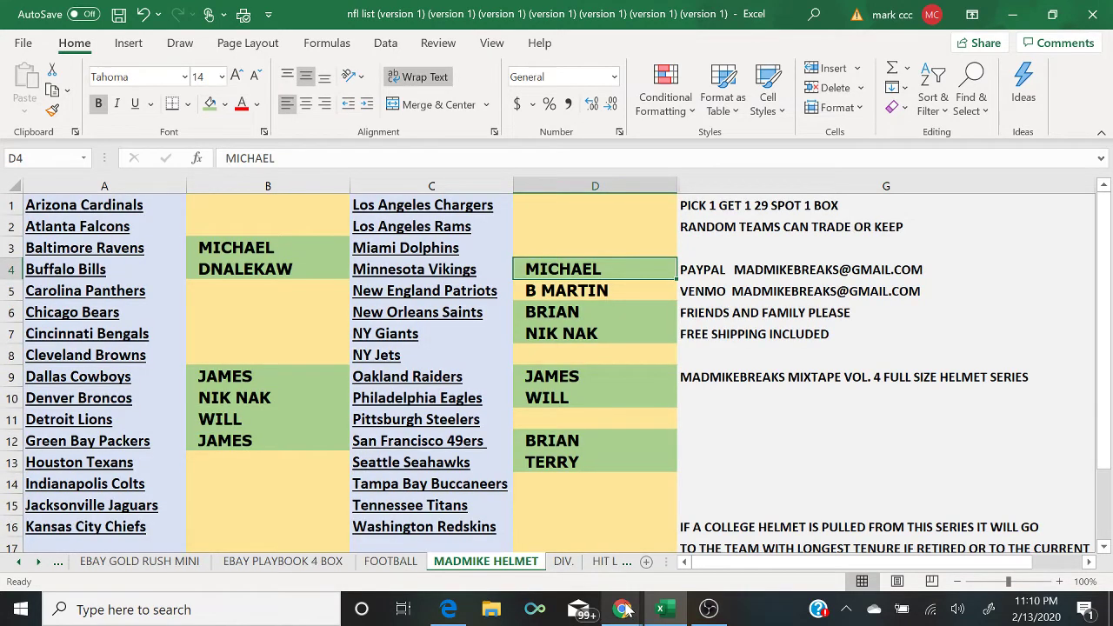
{"action": "mouse_move", "coordinate": [628, 608]}
{"action": "left_click", "coordinate": [713, 528]}
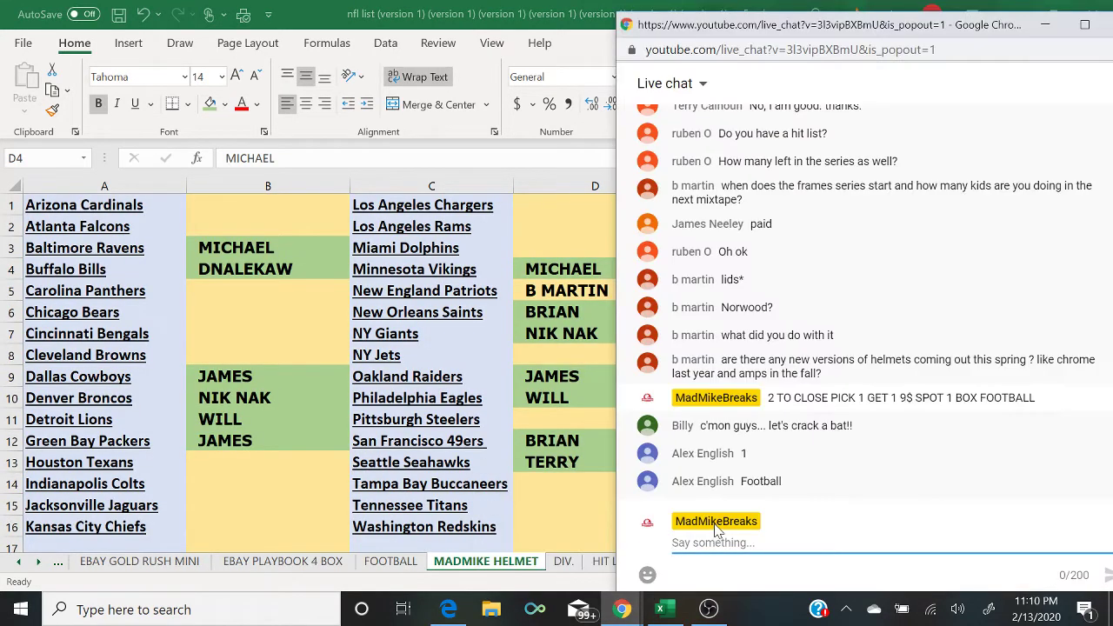
Step: Clear cell B12 on GOLD RUSH BAT and return to the MADMIKE HELMET sheet
{"action": "left_click", "coordinate": [58, 567]}
{"action": "left_click", "coordinate": [58, 566]}
{"action": "left_click", "coordinate": [59, 566]}
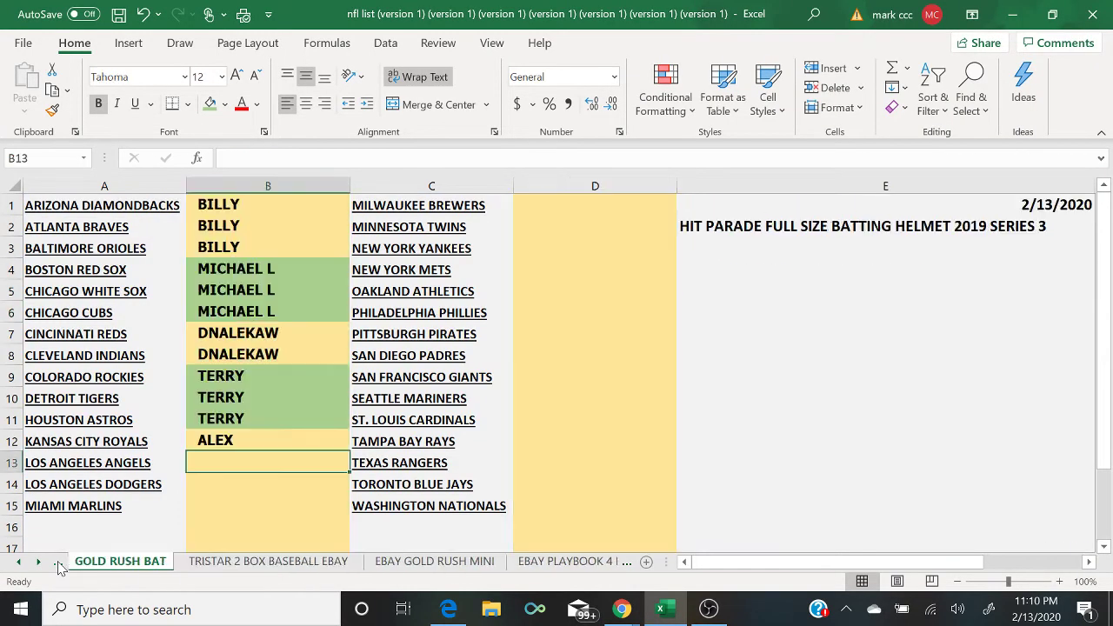
{"action": "left_click", "coordinate": [296, 436]}
{"action": "key", "text": "BackSpace"}
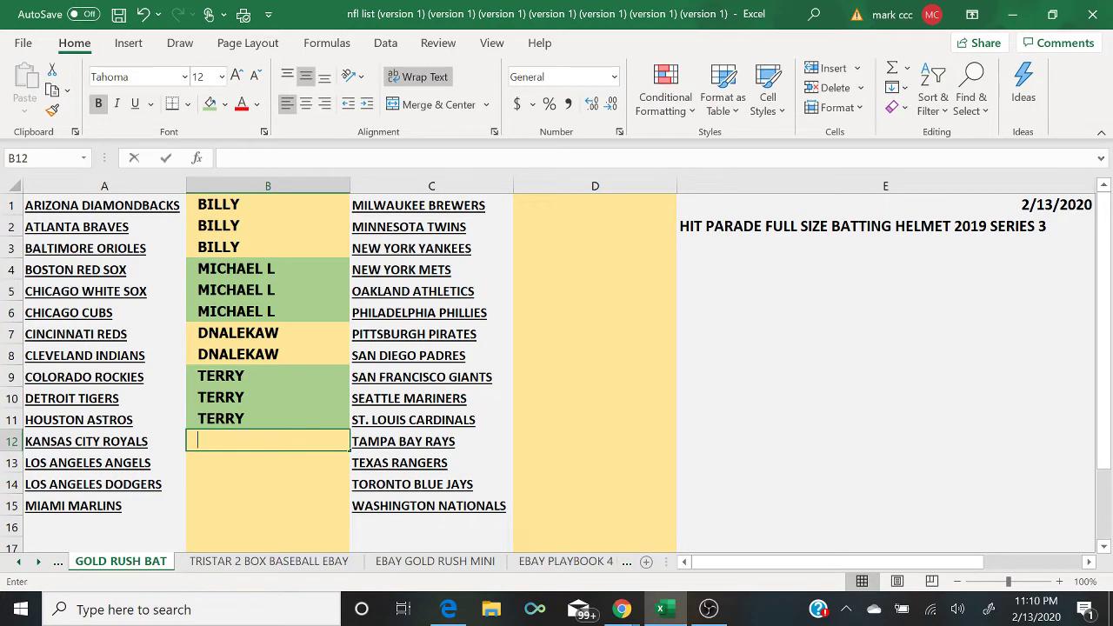
{"action": "left_click", "coordinate": [625, 562]}
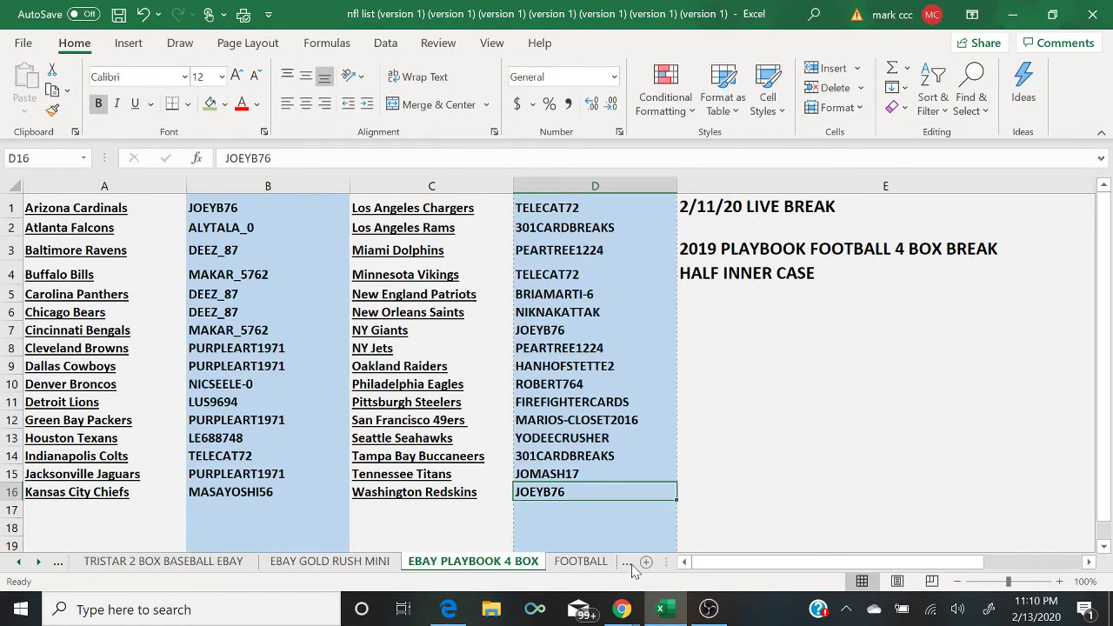
{"action": "left_click", "coordinate": [629, 562]}
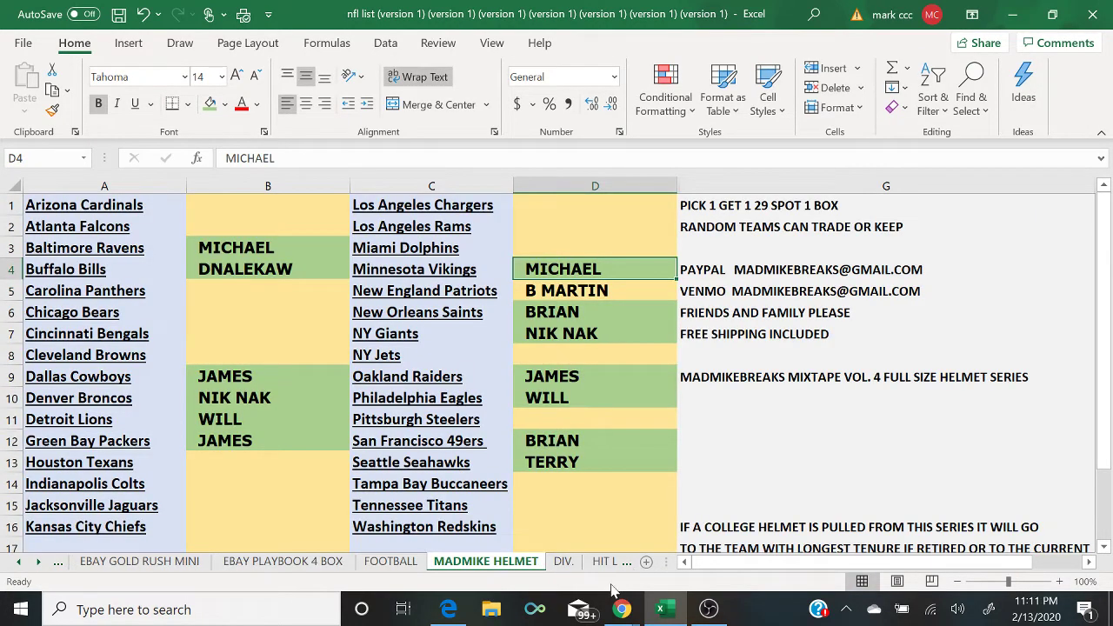
{"action": "left_click", "coordinate": [622, 609]}
Step: Switch the OBS broadcast to the camera-and-chat scene, then back to desktop capture
{"action": "left_click", "coordinate": [714, 559]}
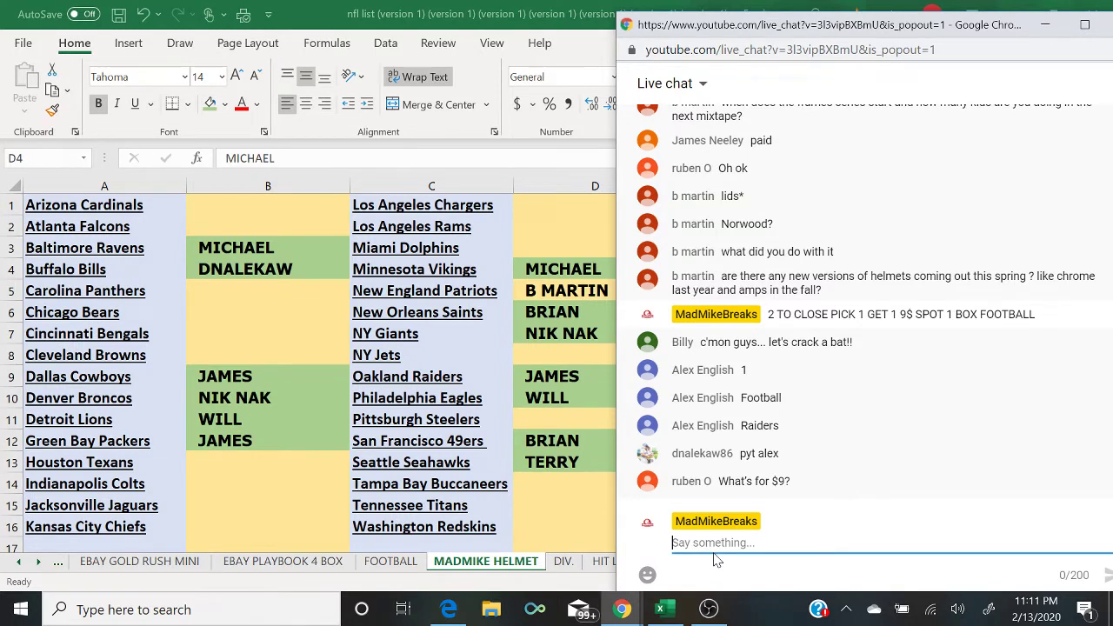
{"action": "left_click", "coordinate": [708, 609]}
{"action": "left_click", "coordinate": [163, 422]}
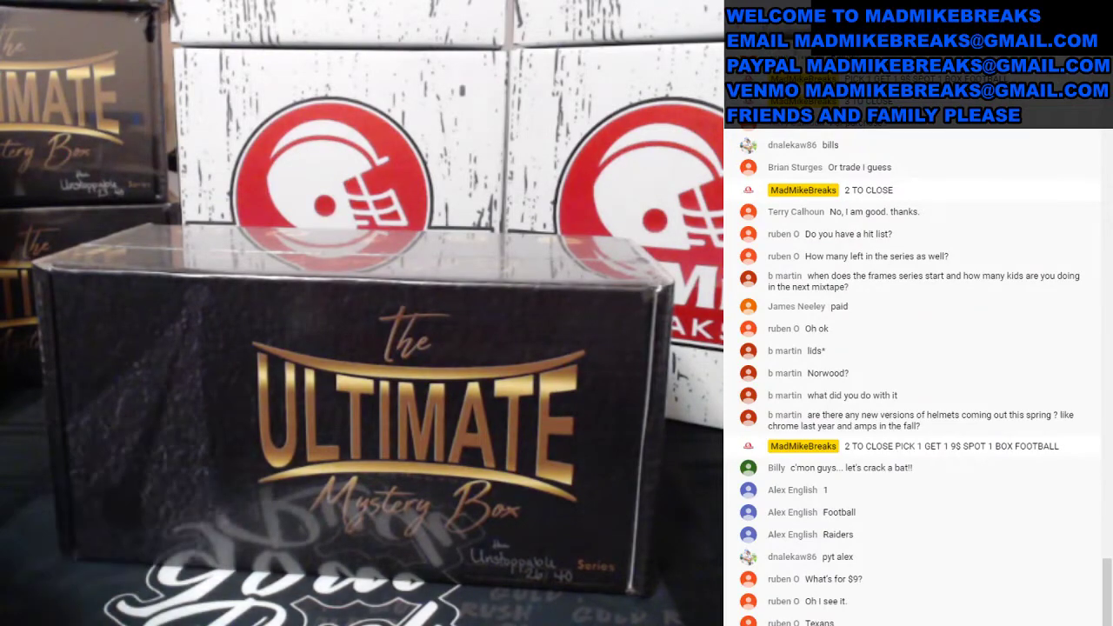
{"action": "left_click", "coordinate": [164, 439]}
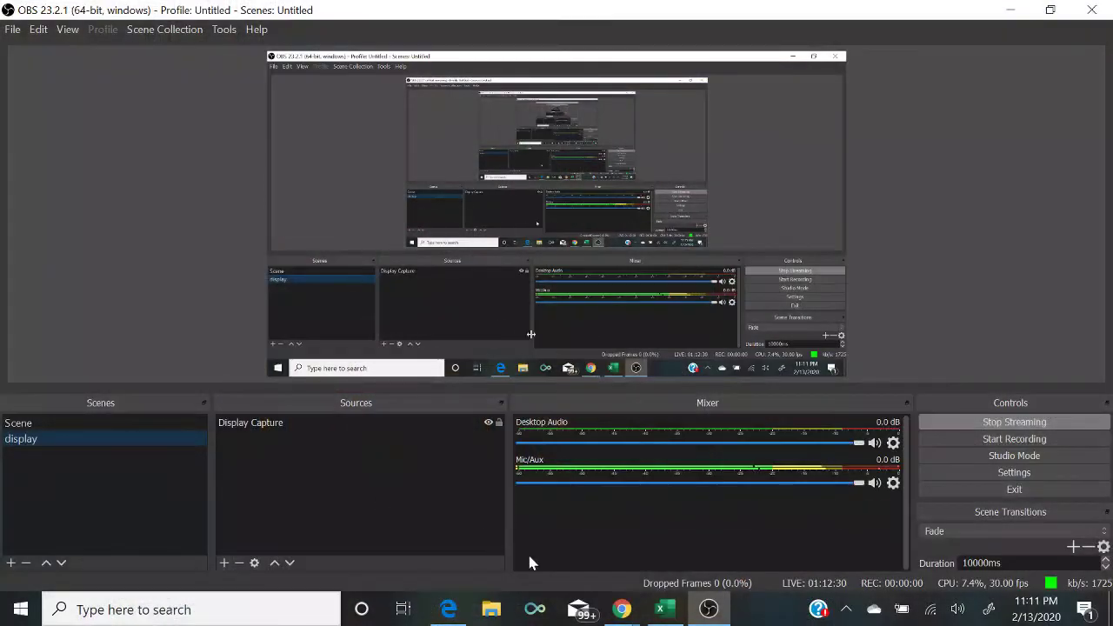
{"action": "left_click", "coordinate": [663, 611]}
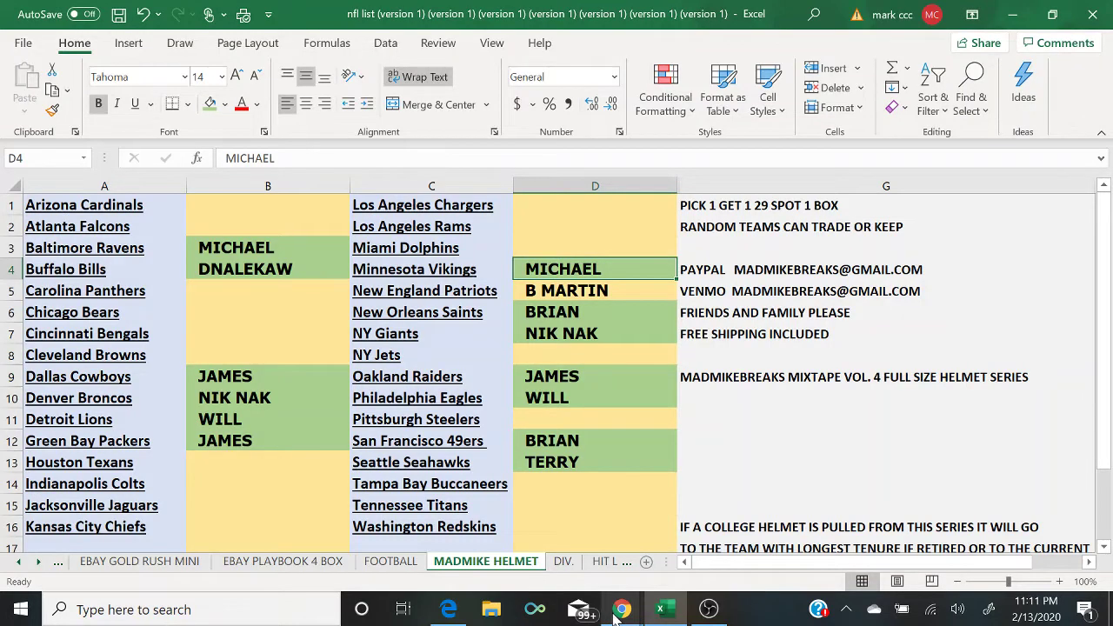
Step: Post 'CLOSED' in the live chat and return to cell B13 on the helmet sheet
{"action": "mouse_move", "coordinate": [622, 608]}
{"action": "left_click", "coordinate": [735, 566]}
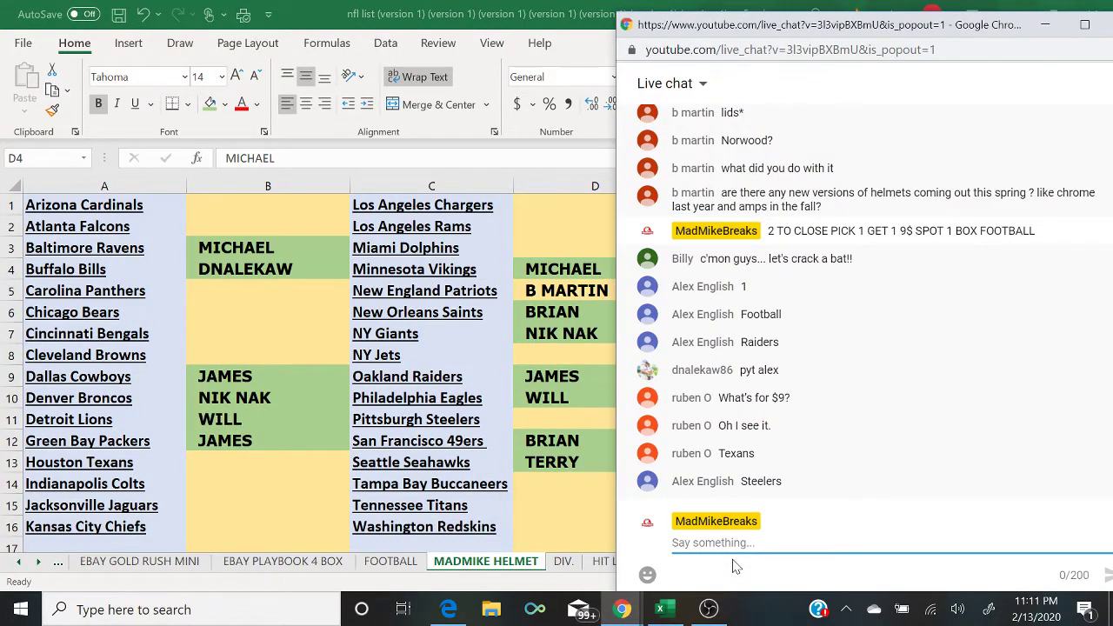
{"action": "type", "text": "CLOSED"}
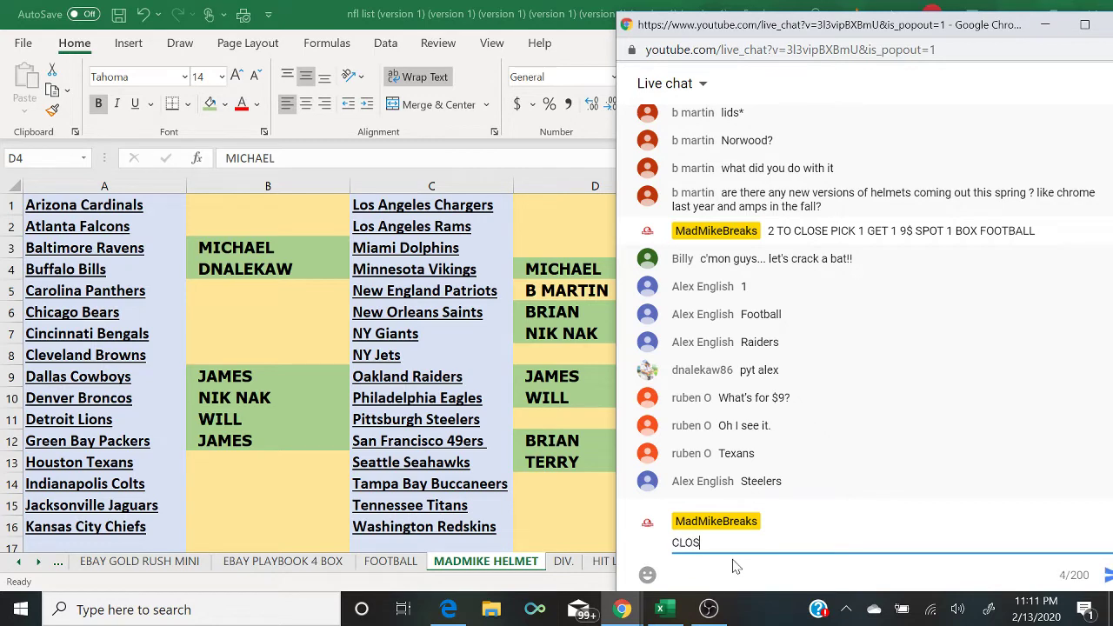
{"action": "key", "text": "Return"}
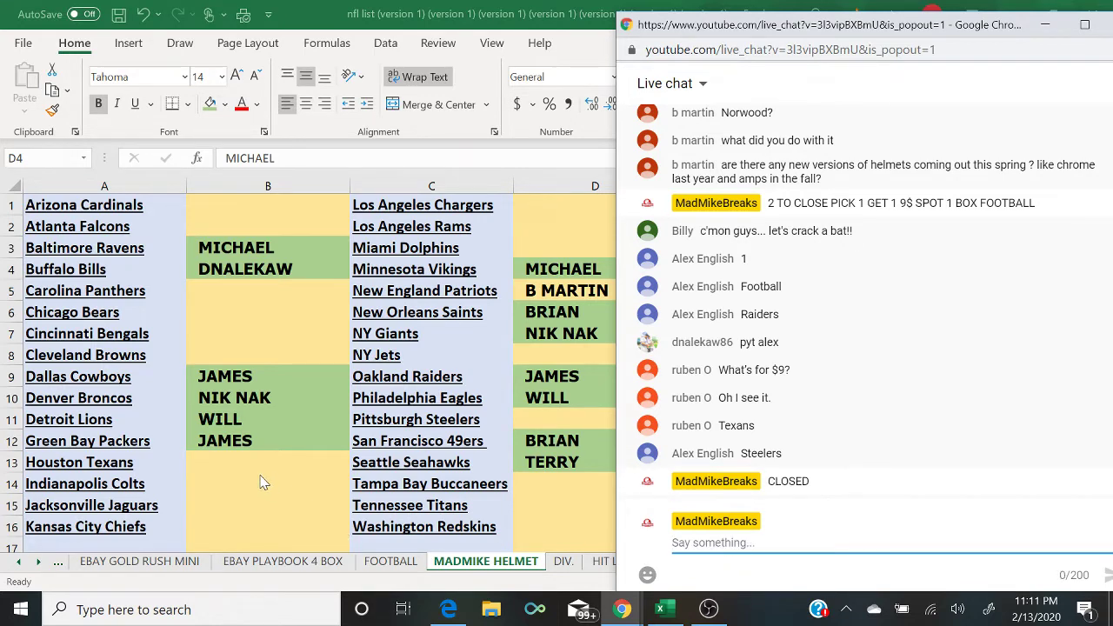
{"action": "left_click", "coordinate": [252, 465]}
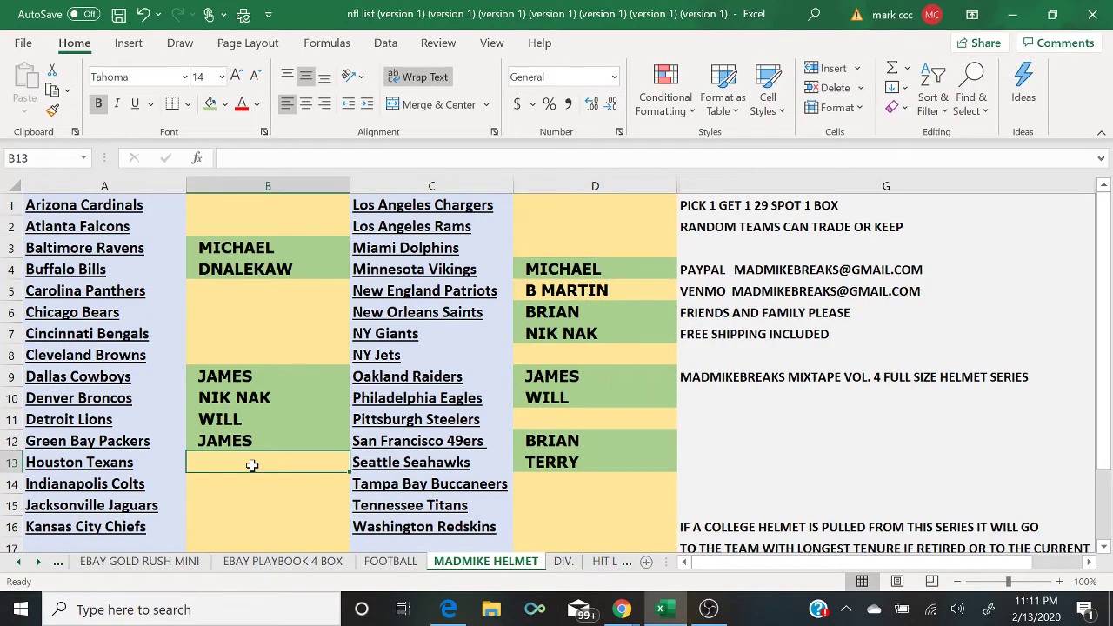
Step: Enter buyer names in B13 (Houston Texans) and D11 (Pittsburgh Steelers)
{"action": "type", "text": "RUBEN"}
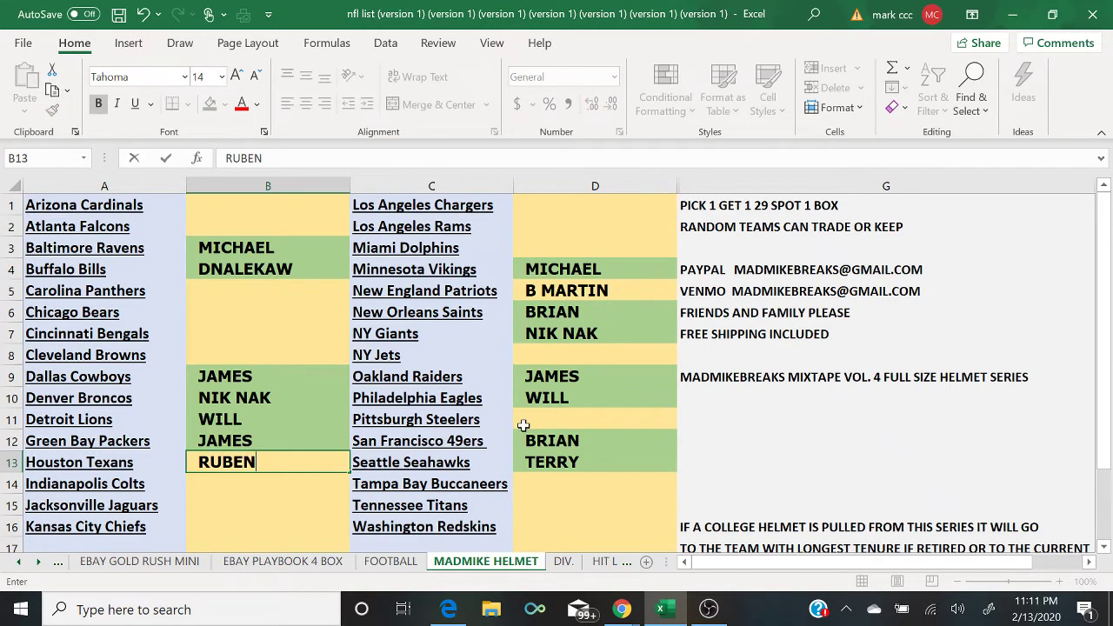
{"action": "left_click", "coordinate": [523, 425]}
{"action": "type", "text": "ALEX"}
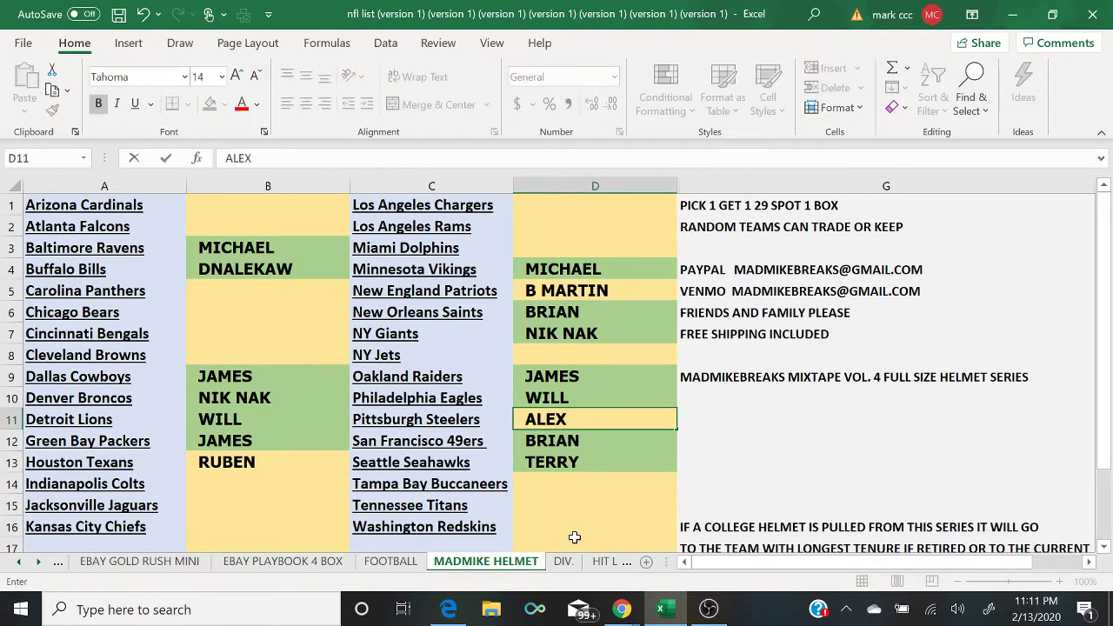
{"action": "mouse_move", "coordinate": [621, 608]}
{"action": "left_click", "coordinate": [715, 556]}
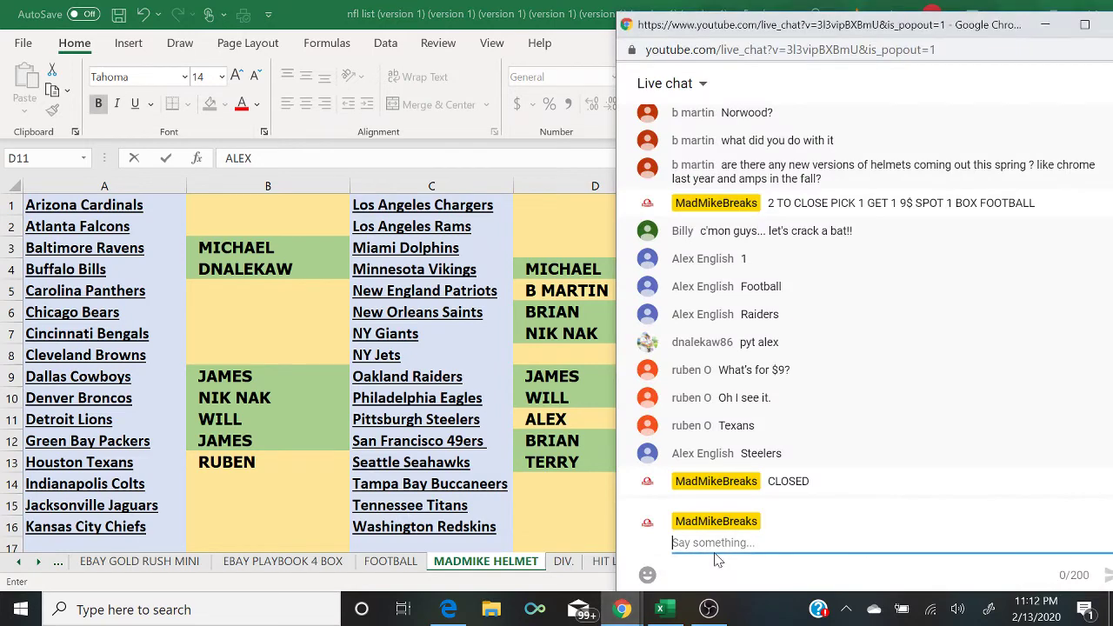
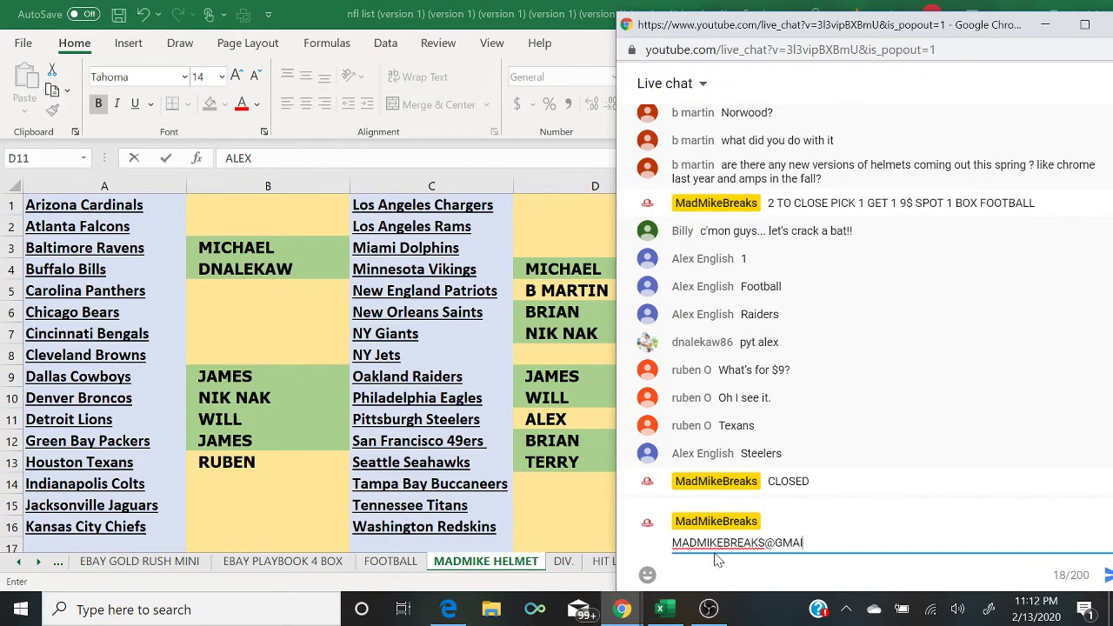
{"action": "key", "text": "Return"}
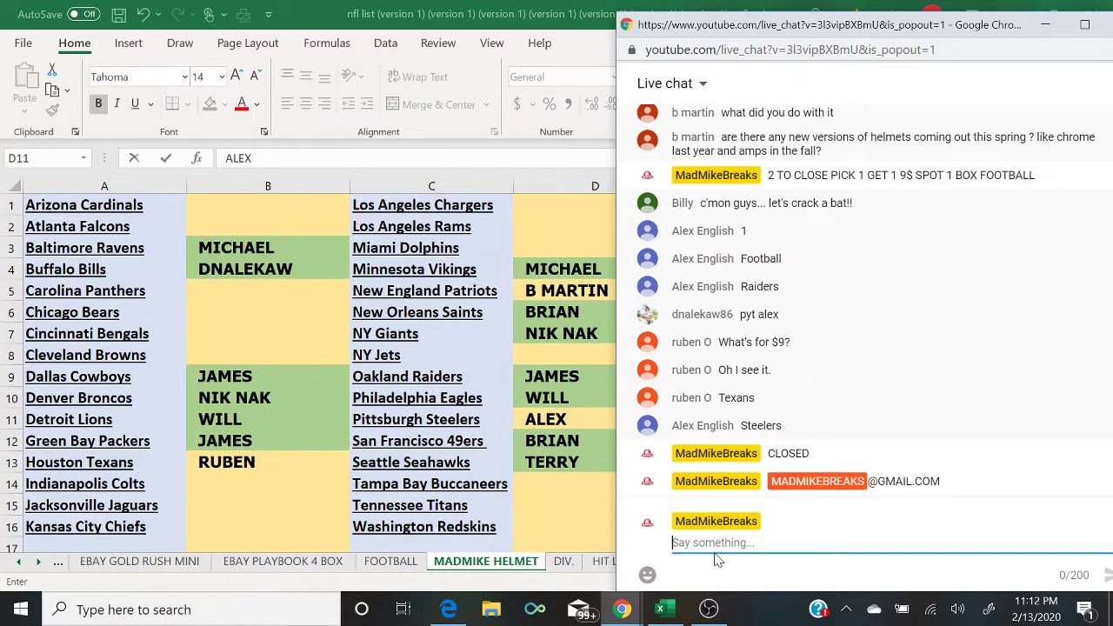
{"action": "left_click", "coordinate": [579, 298]}
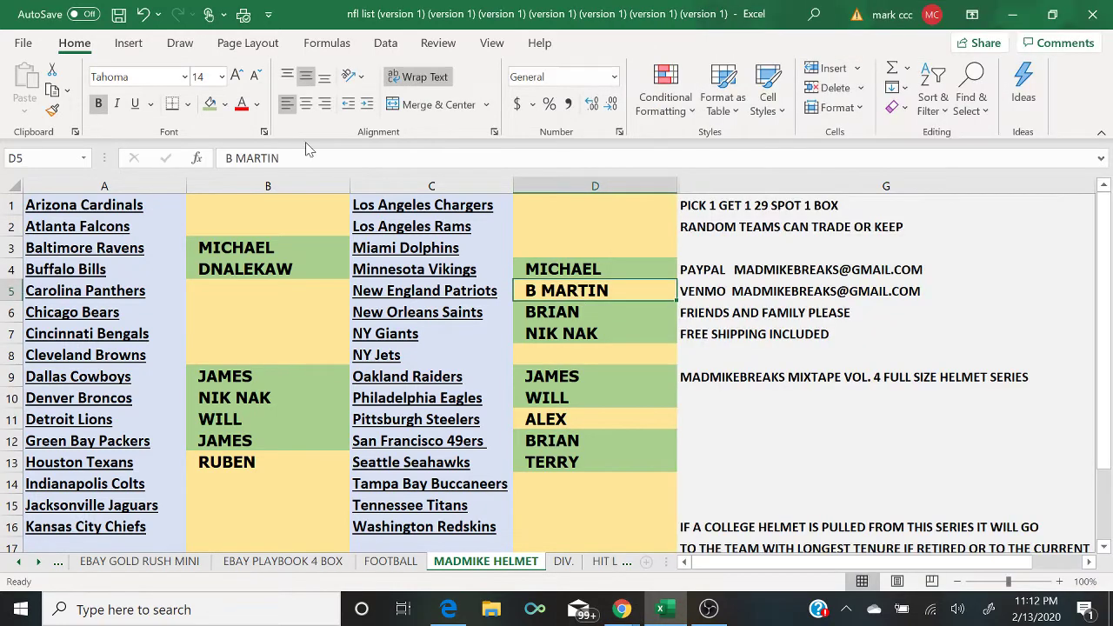
{"action": "left_click", "coordinate": [210, 110]}
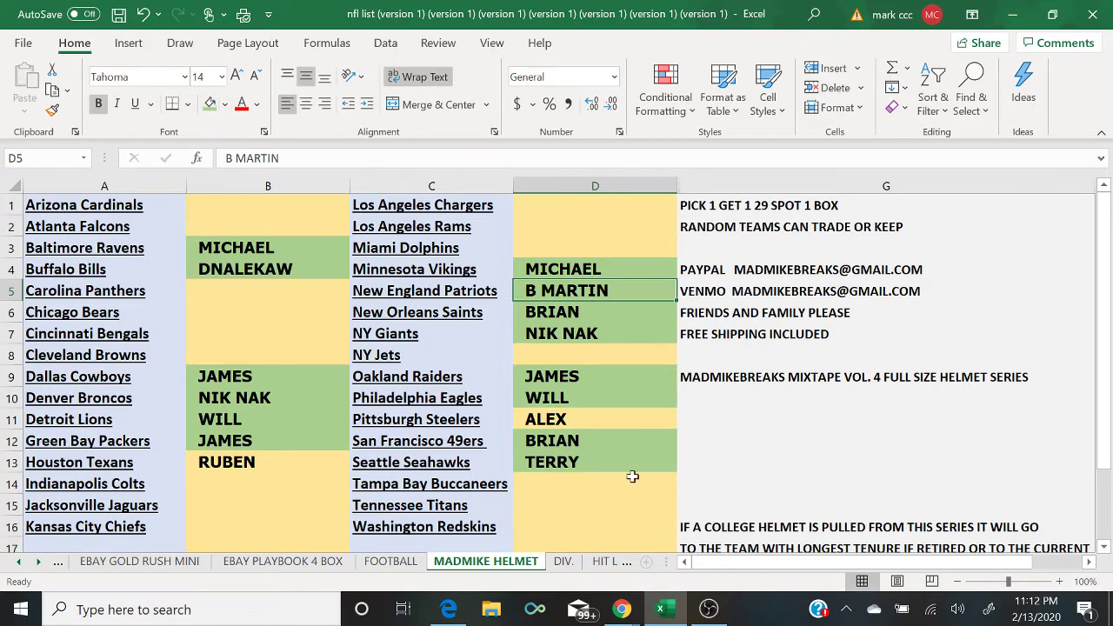
Step: Bring the YouTube live chat popout back in front of the spreadsheet
{"action": "mouse_move", "coordinate": [636, 609]}
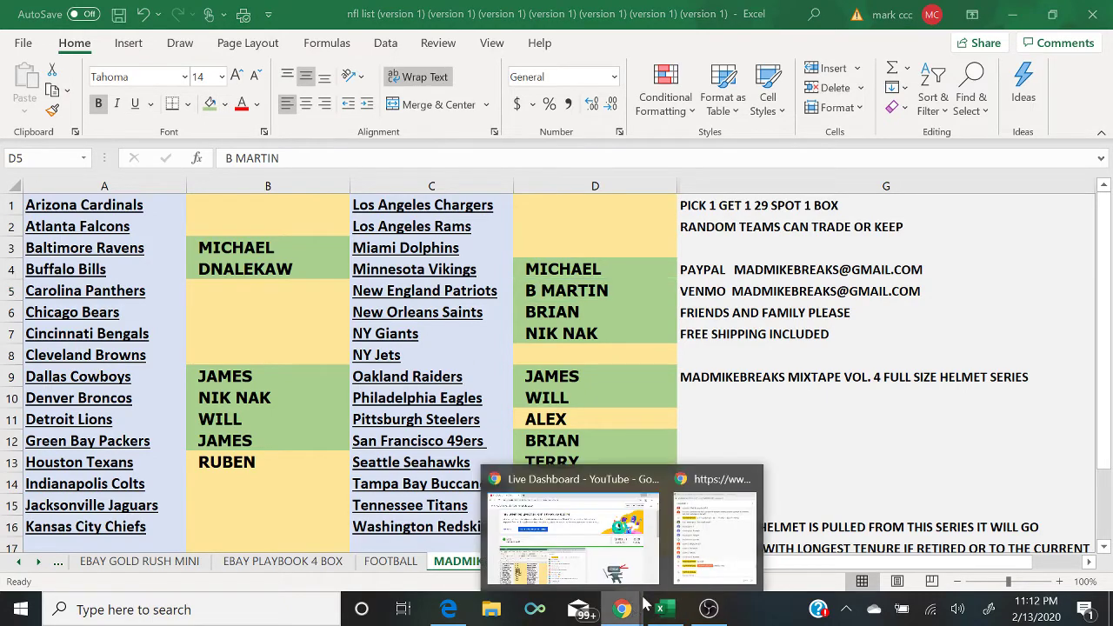
{"action": "left_click", "coordinate": [737, 551]}
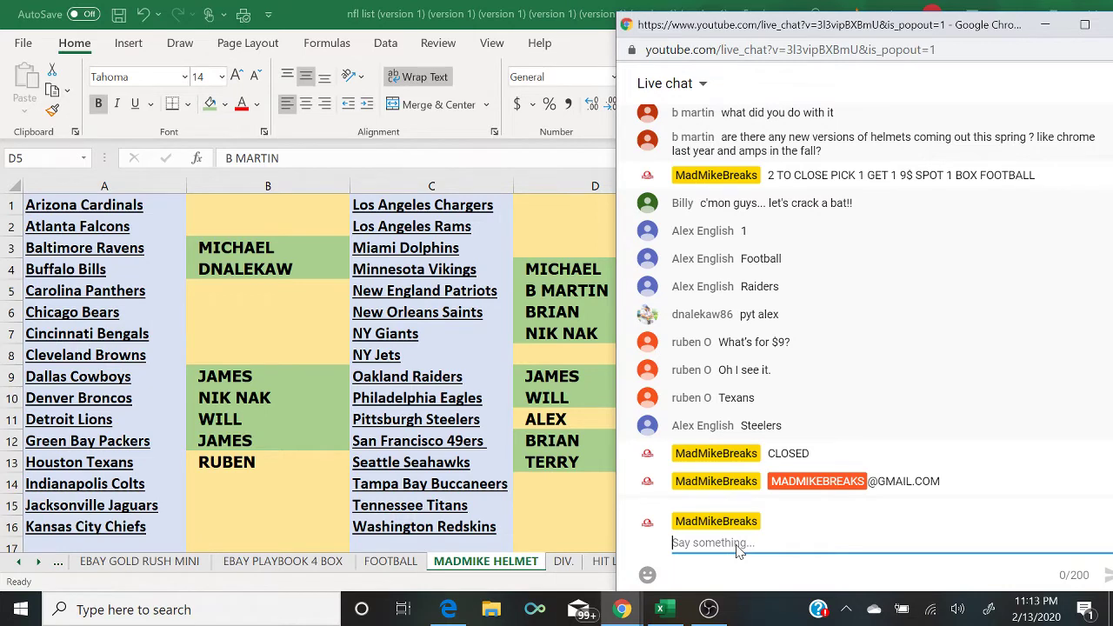
Step: Shade buyer cell B13 beside Houston Texans green and select D11
{"action": "left_click", "coordinate": [212, 467]}
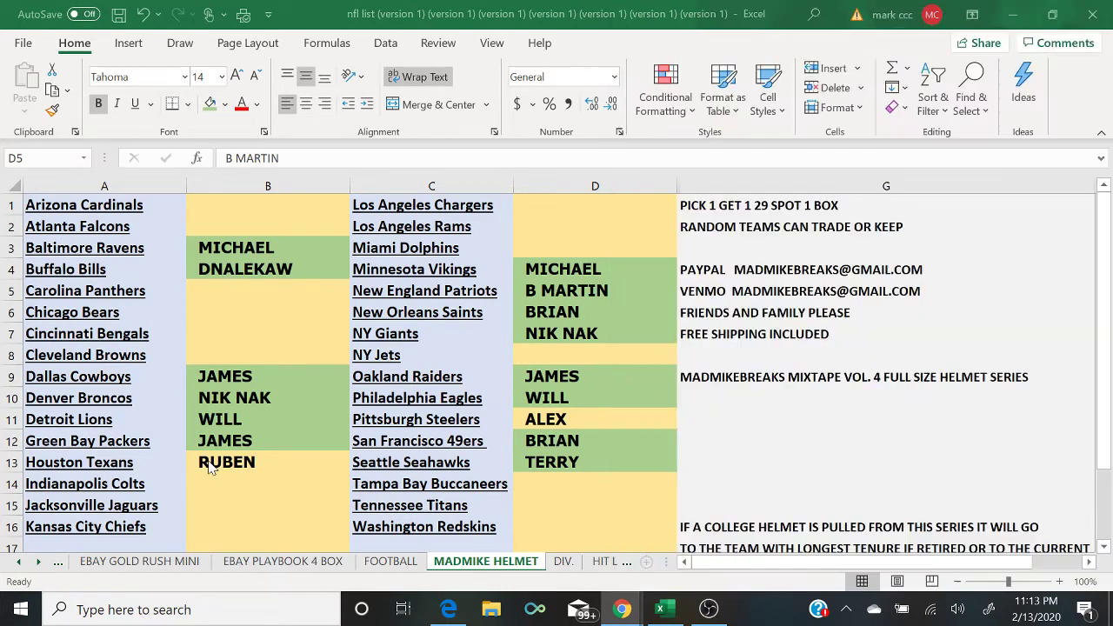
{"action": "left_click", "coordinate": [209, 106]}
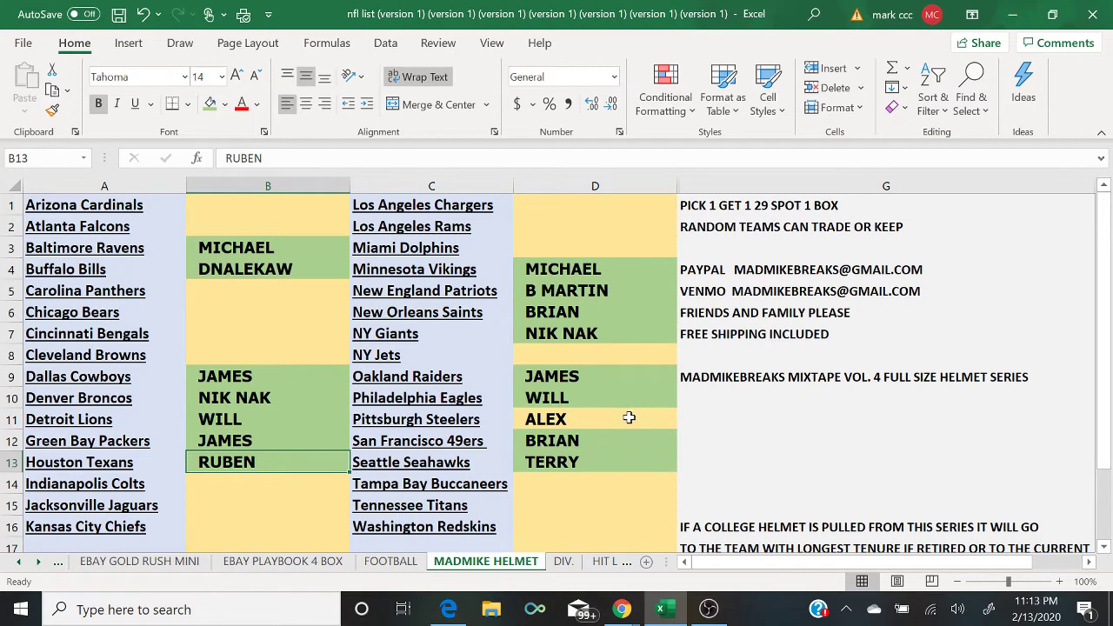
{"action": "left_click", "coordinate": [629, 418]}
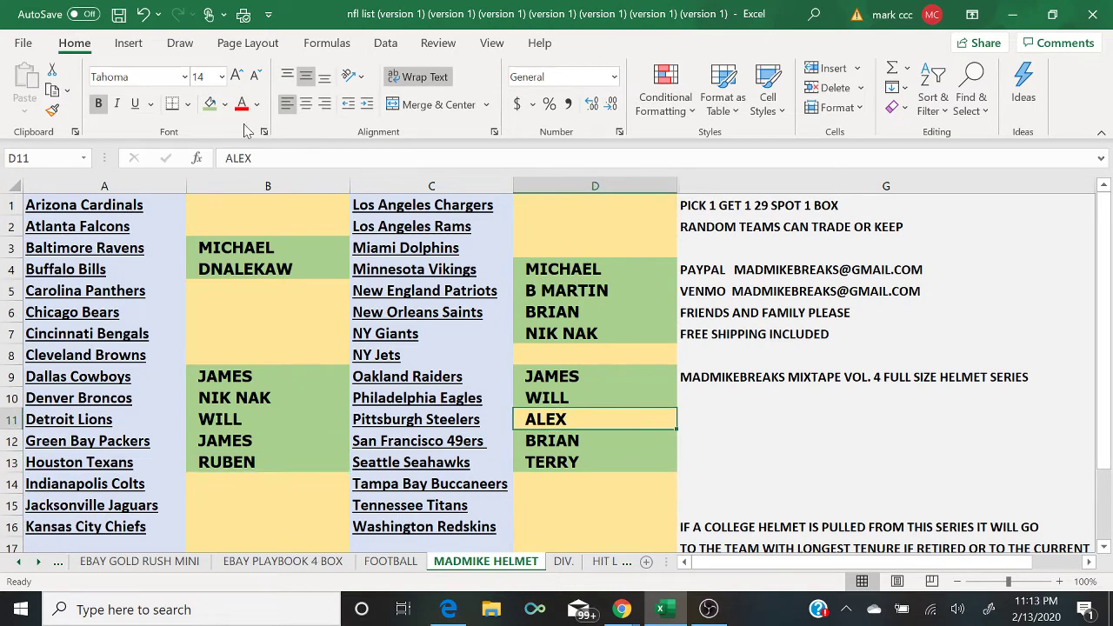
Step: Copy column B's buyer names and open a fresh List Randomizer form on RANDOM.ORG
{"action": "left_click", "coordinate": [238, 183]}
{"action": "right_click", "coordinate": [238, 184]}
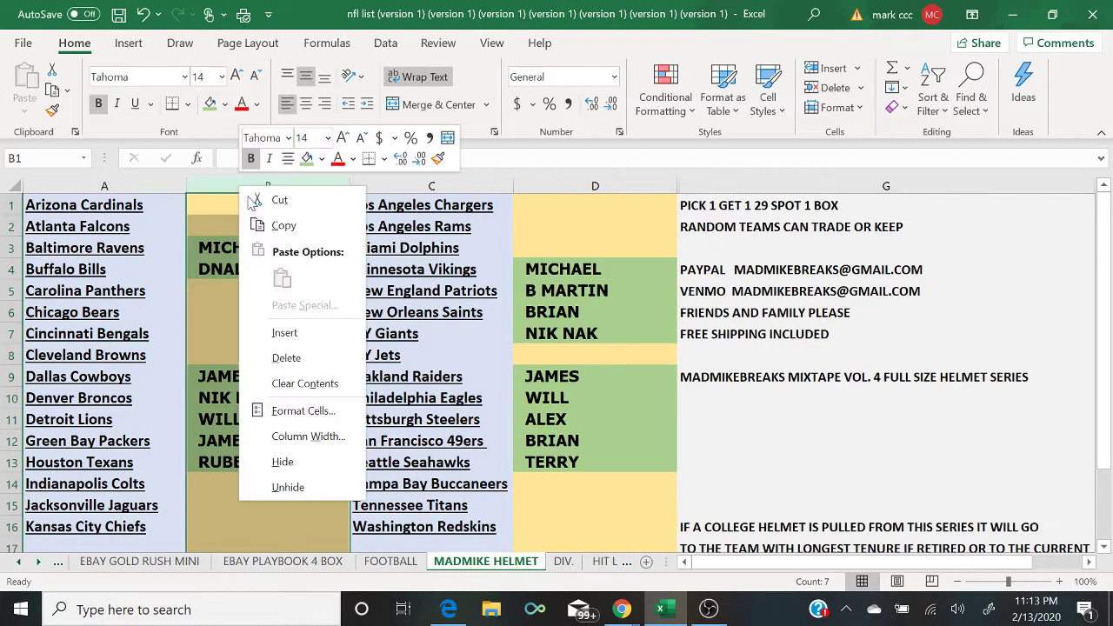
{"action": "left_click", "coordinate": [287, 225]}
{"action": "left_click", "coordinate": [447, 610]}
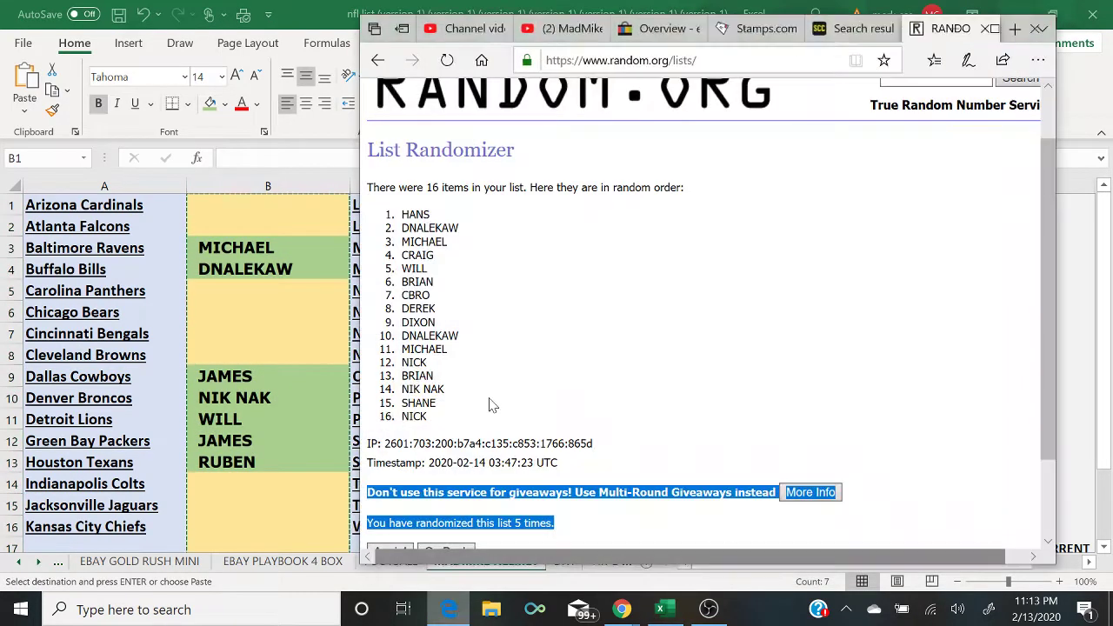
{"action": "left_click", "coordinate": [994, 29]}
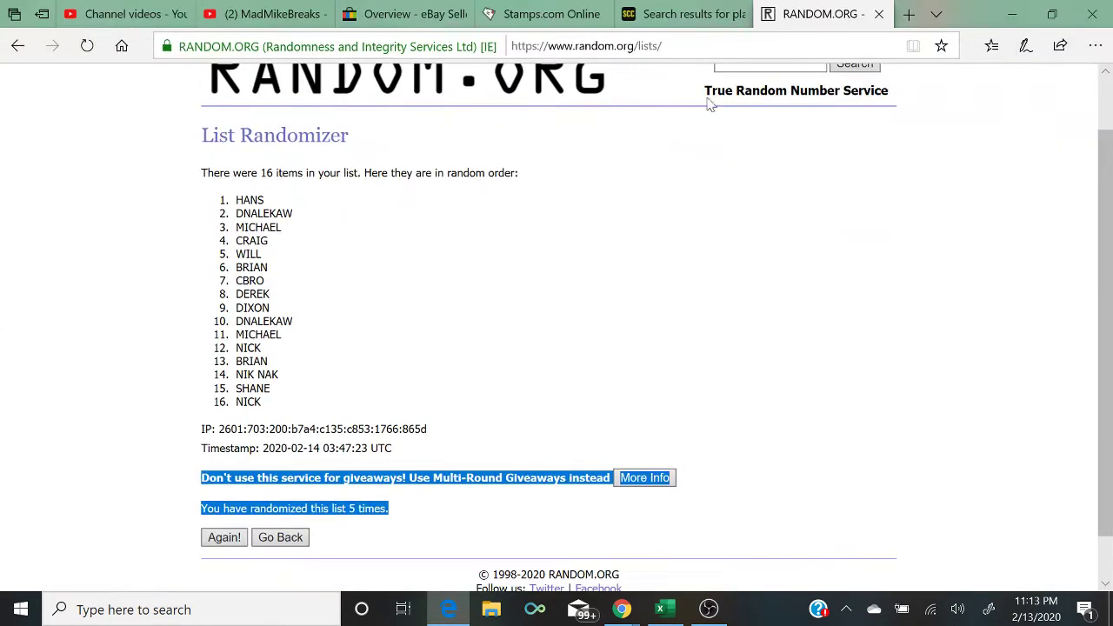
{"action": "scroll", "coordinate": [415, 217], "scroll_direction": "up", "scroll_amount": 2}
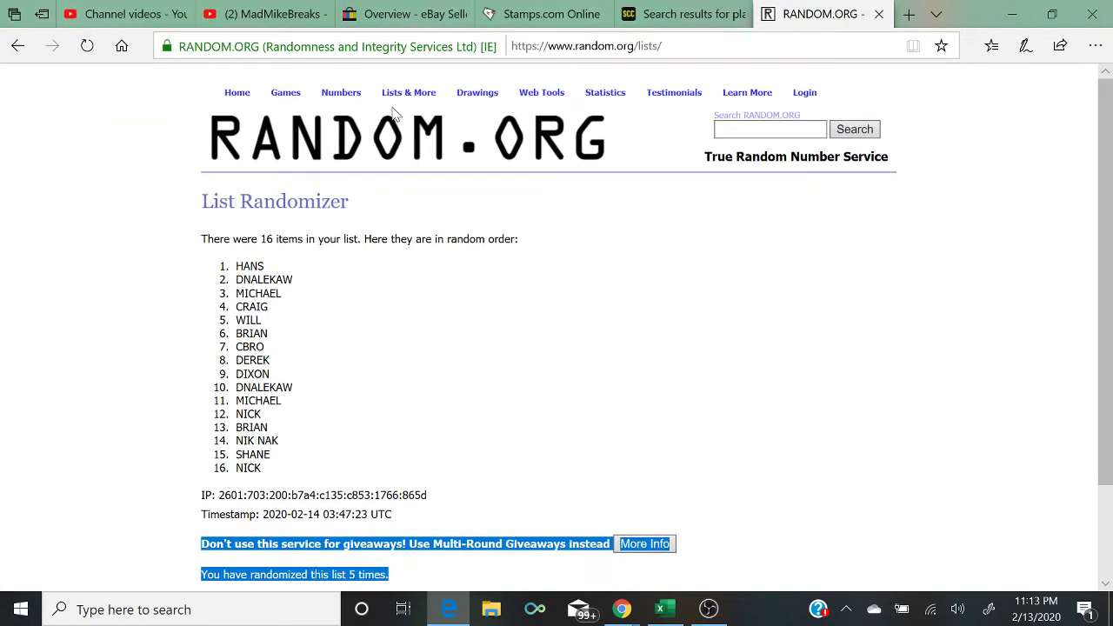
{"action": "left_click", "coordinate": [404, 111]}
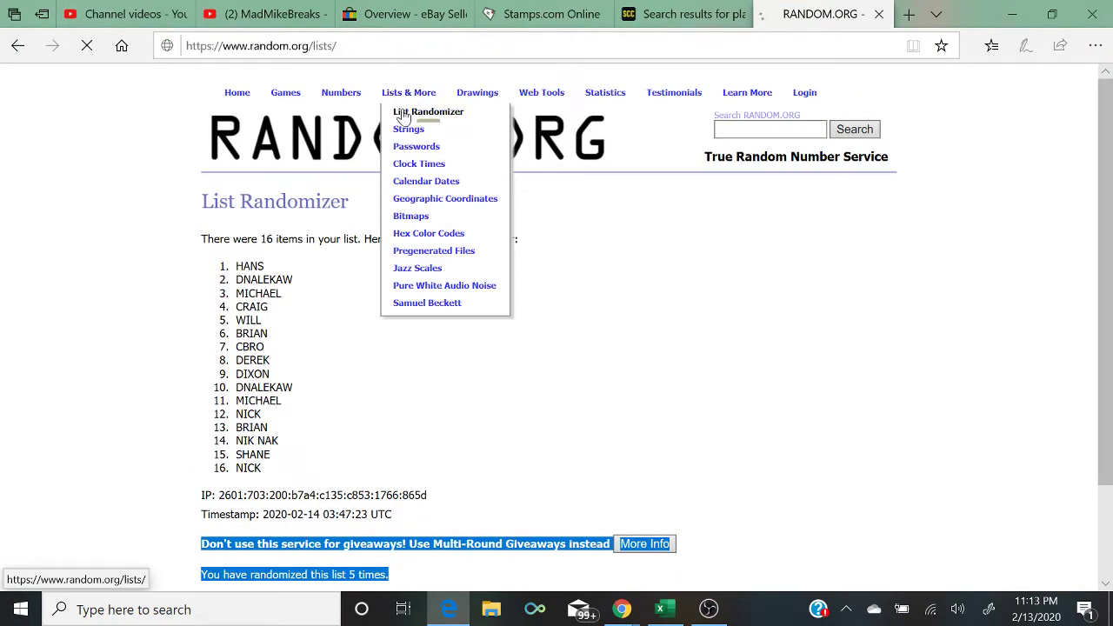
Step: Paste the column B names into the list box and delete the blank lines
{"action": "right_click", "coordinate": [337, 466]}
{"action": "left_click", "coordinate": [360, 488]}
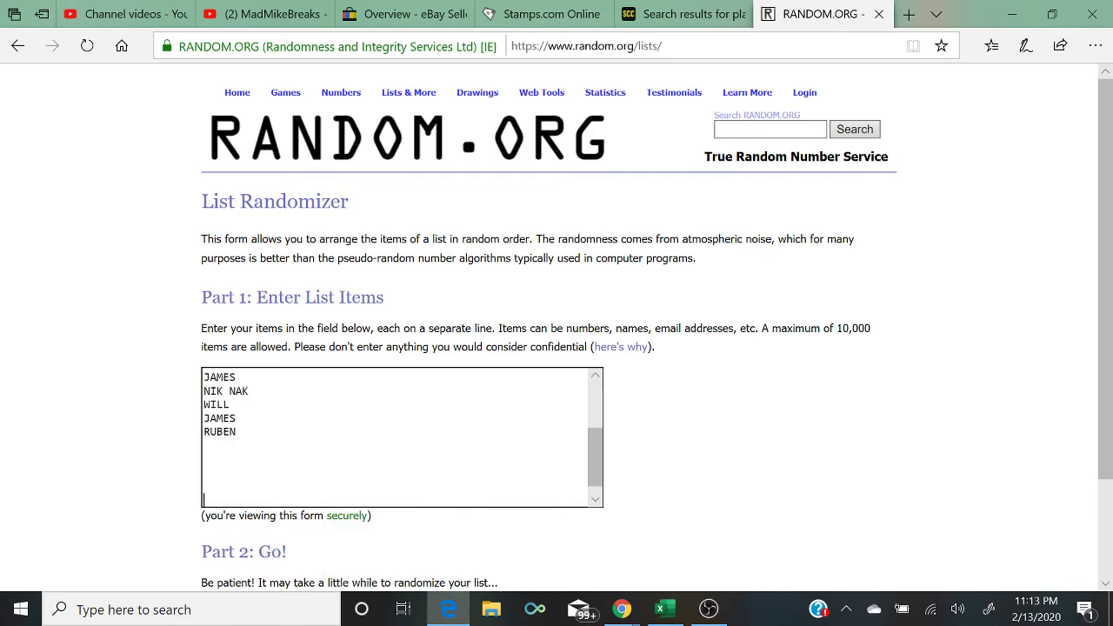
{"action": "key", "text": "BackSpace"}
{"action": "key", "text": "BackSpace"}
{"action": "key", "text": "BackSpace"}
{"action": "key", "text": "BackSpace"}
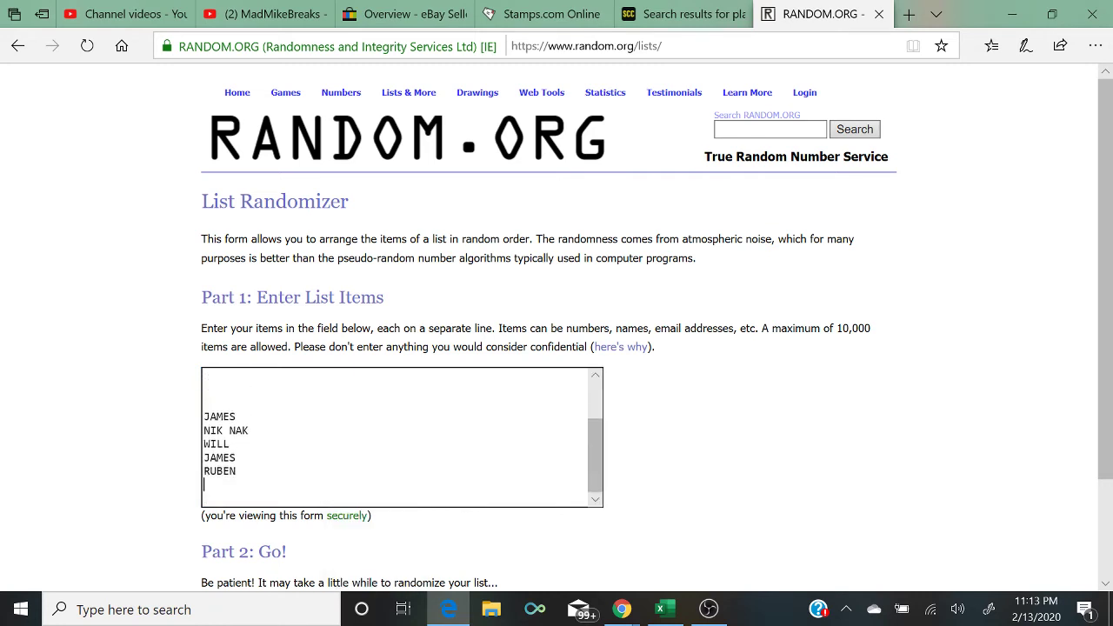
{"action": "key", "text": "BackSpace"}
{"action": "key", "text": "BackSpace"}
{"action": "key", "text": "Up"}
{"action": "key", "text": "BackSpace"}
{"action": "key", "text": "BackSpace"}
{"action": "key", "text": "BackSpace"}
{"action": "key", "text": "BackSpace"}
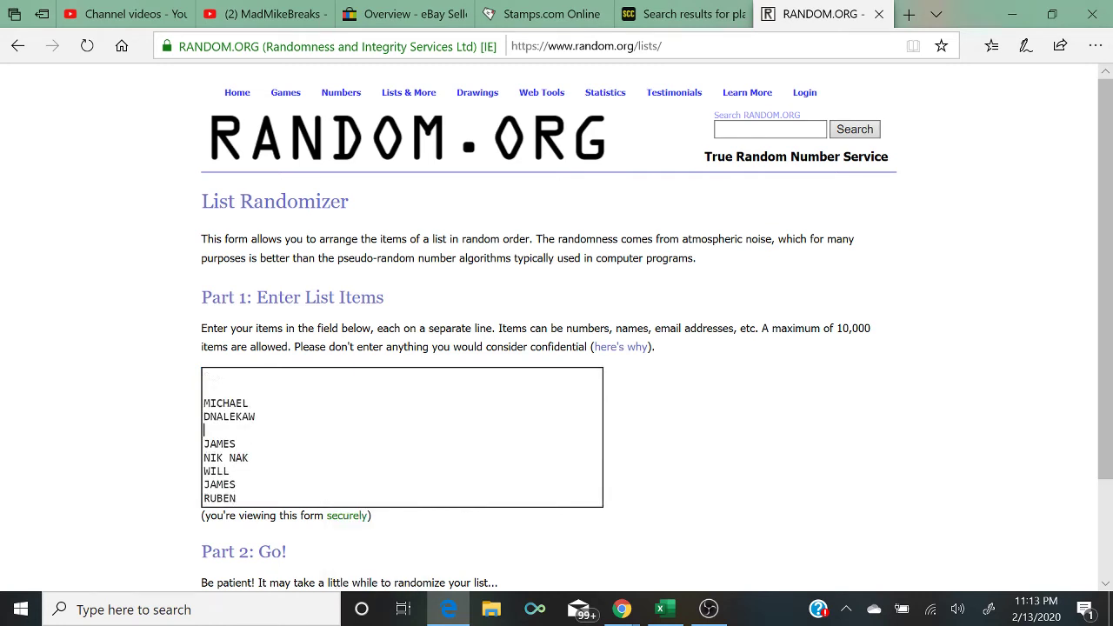
{"action": "key", "text": "Up"}
{"action": "key", "text": "Home"}
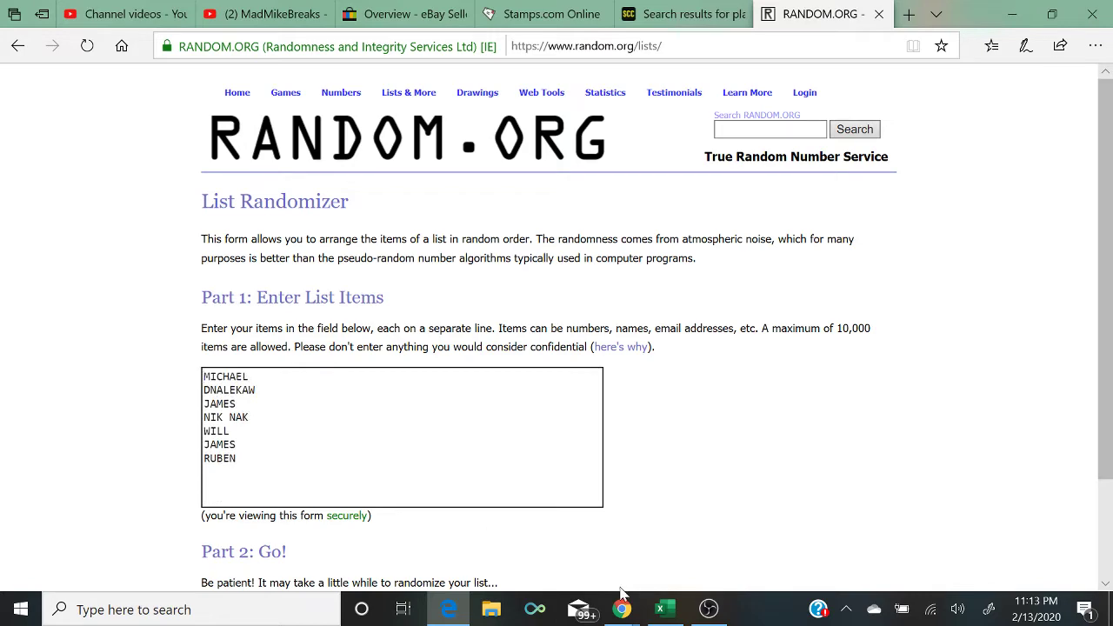
Step: Copy column D's names, append them to the list, and remove the blank lines
{"action": "left_click", "coordinate": [660, 608]}
{"action": "left_click", "coordinate": [577, 185]}
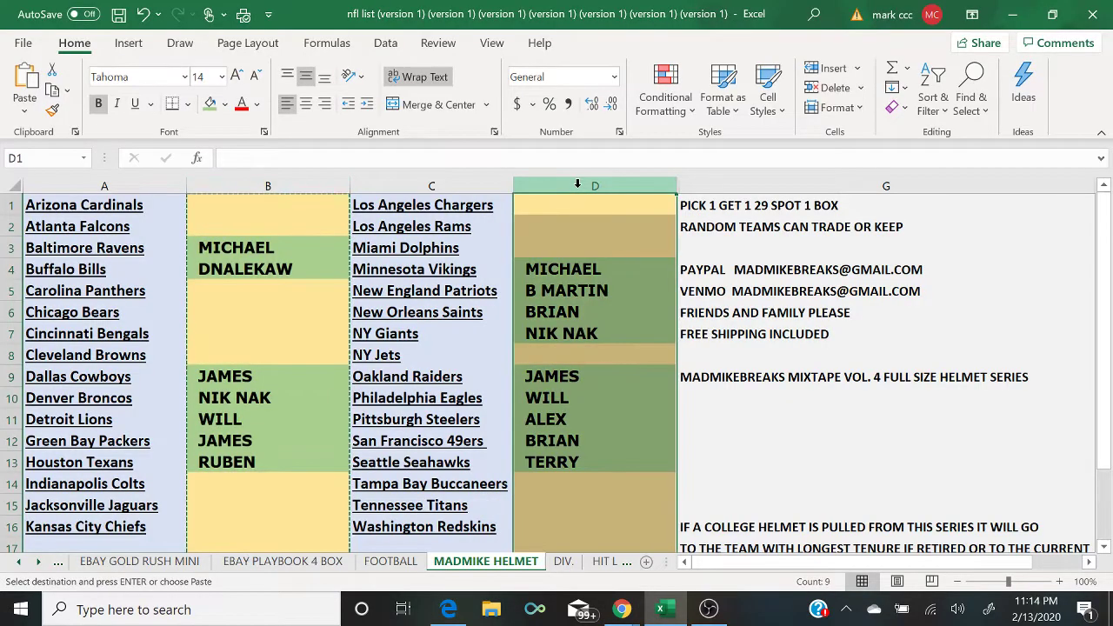
{"action": "right_click", "coordinate": [577, 185]}
{"action": "left_click", "coordinate": [594, 222]}
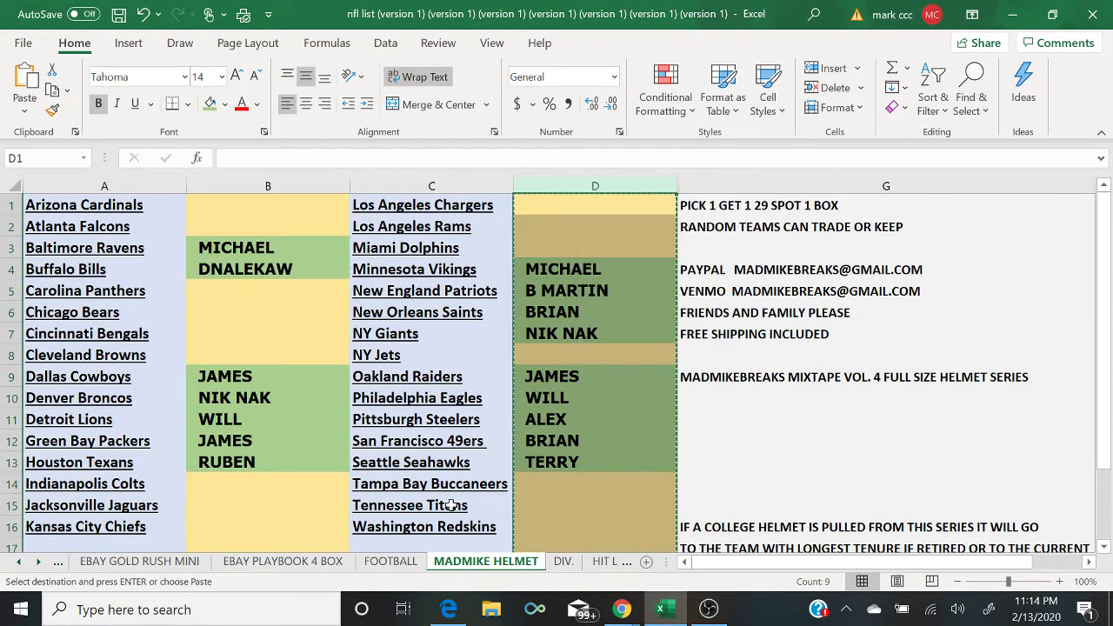
{"action": "left_click", "coordinate": [448, 611]}
{"action": "right_click", "coordinate": [268, 457]}
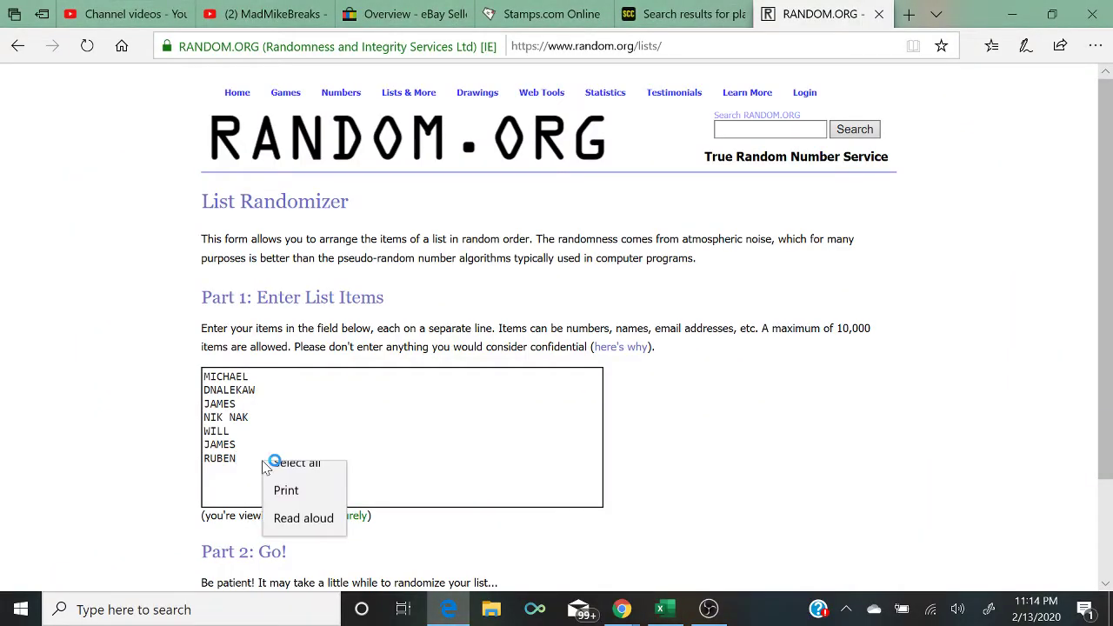
{"action": "left_click", "coordinate": [286, 477]}
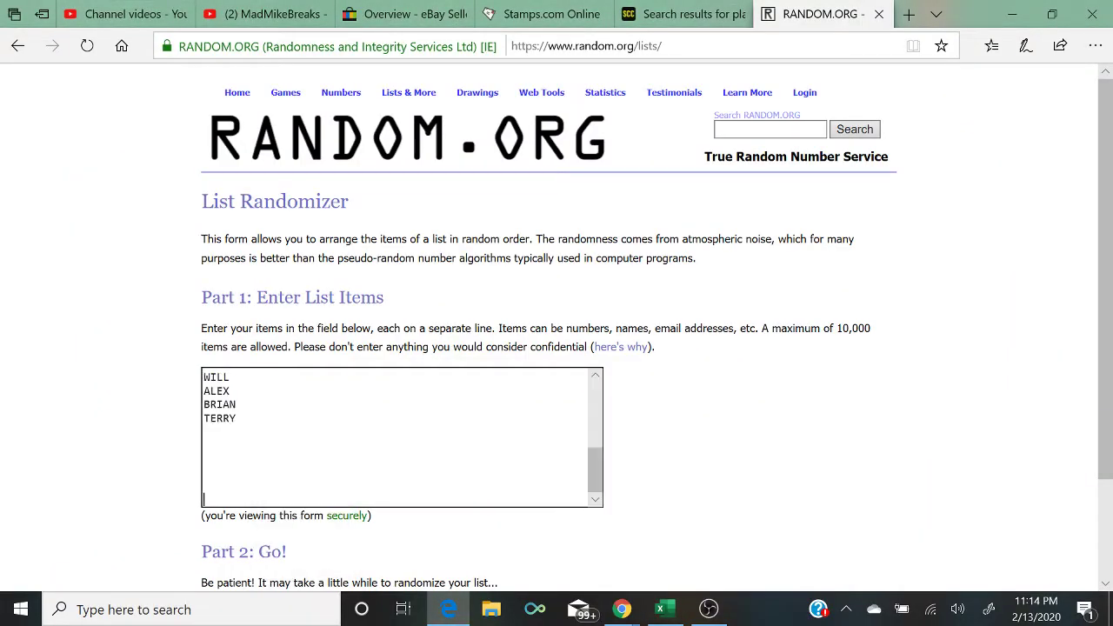
{"action": "key", "text": "BackSpace"}
{"action": "left_click", "coordinate": [205, 430]}
{"action": "key", "text": "BackSpace"}
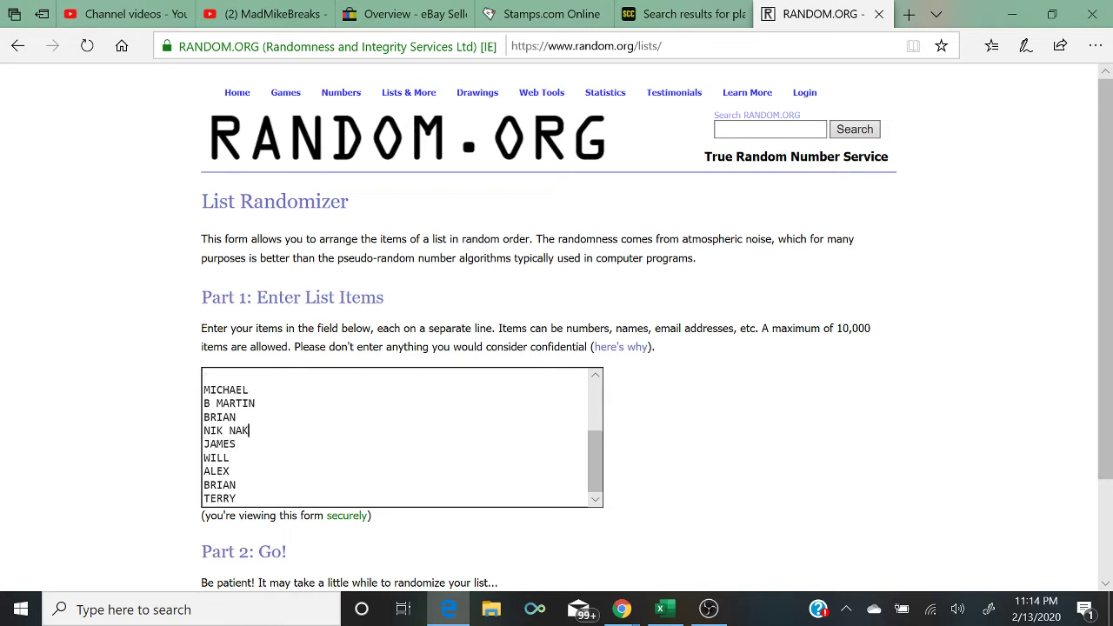
{"action": "key", "text": "Up"}
{"action": "key", "text": "Up"}
{"action": "key", "text": "Up"}
{"action": "key", "text": "Up"}
{"action": "key", "text": "Up"}
{"action": "key", "text": "Up"}
{"action": "scroll", "coordinate": [401, 437], "scroll_direction": "down", "scroll_amount": 4}
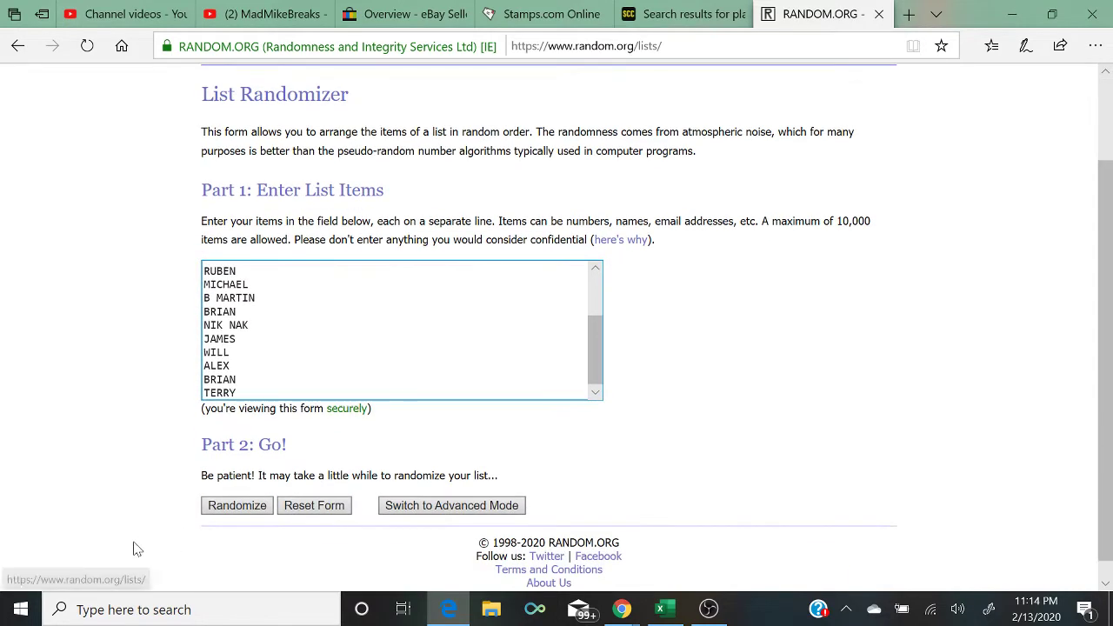
Step: Randomize the 16 names five times, ending with BRIAN first and WILL last
{"action": "left_click", "coordinate": [215, 512]}
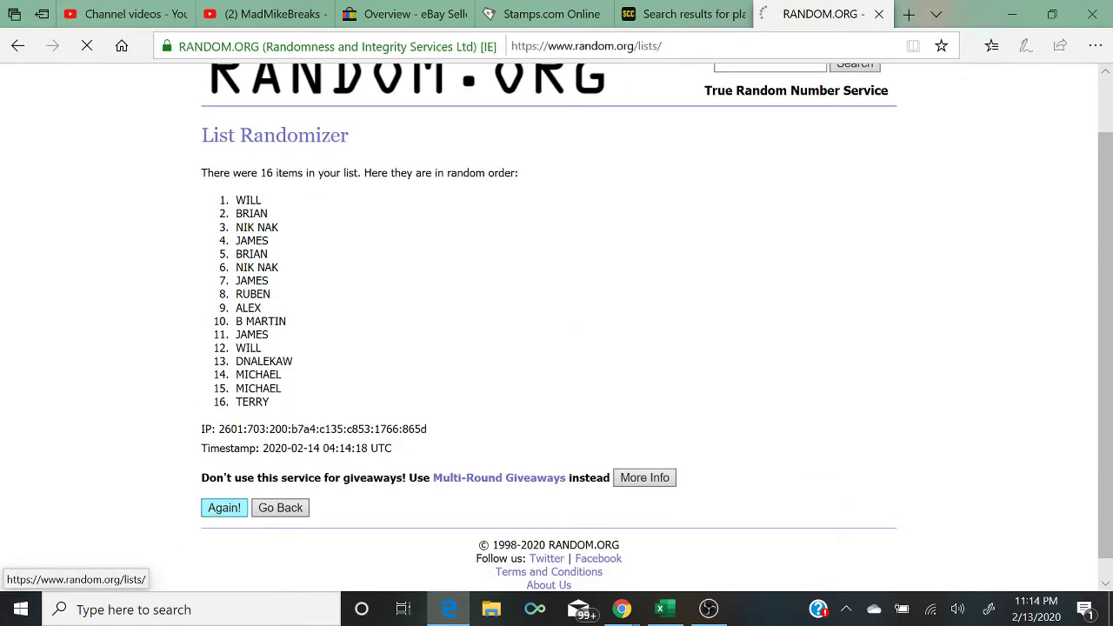
{"action": "left_click", "coordinate": [223, 507]}
{"action": "left_click", "coordinate": [218, 489]}
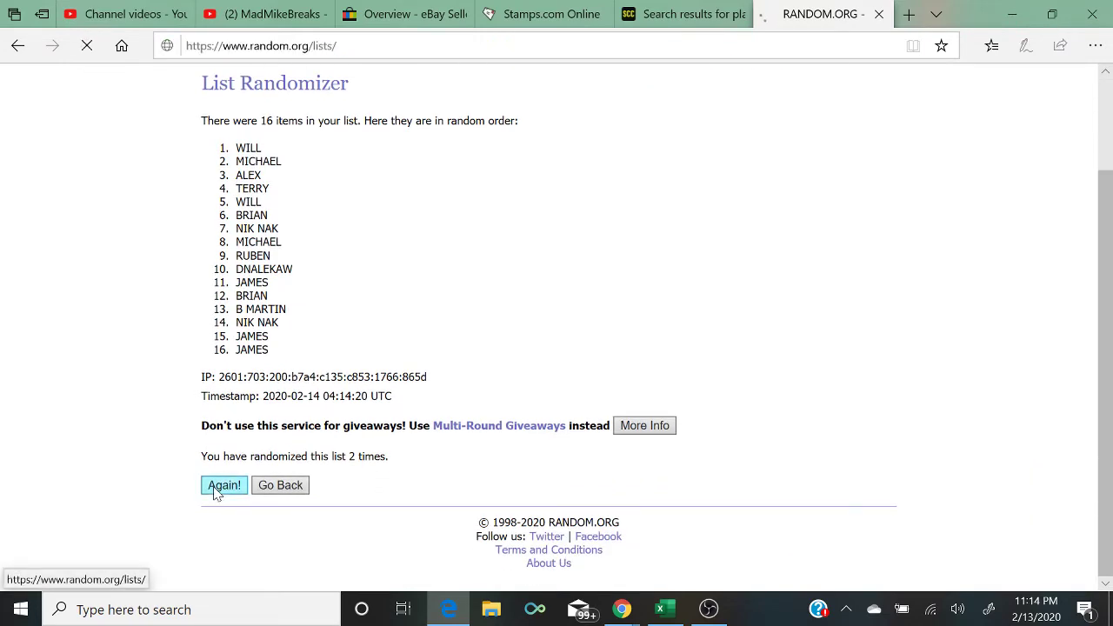
{"action": "left_click", "coordinate": [219, 486]}
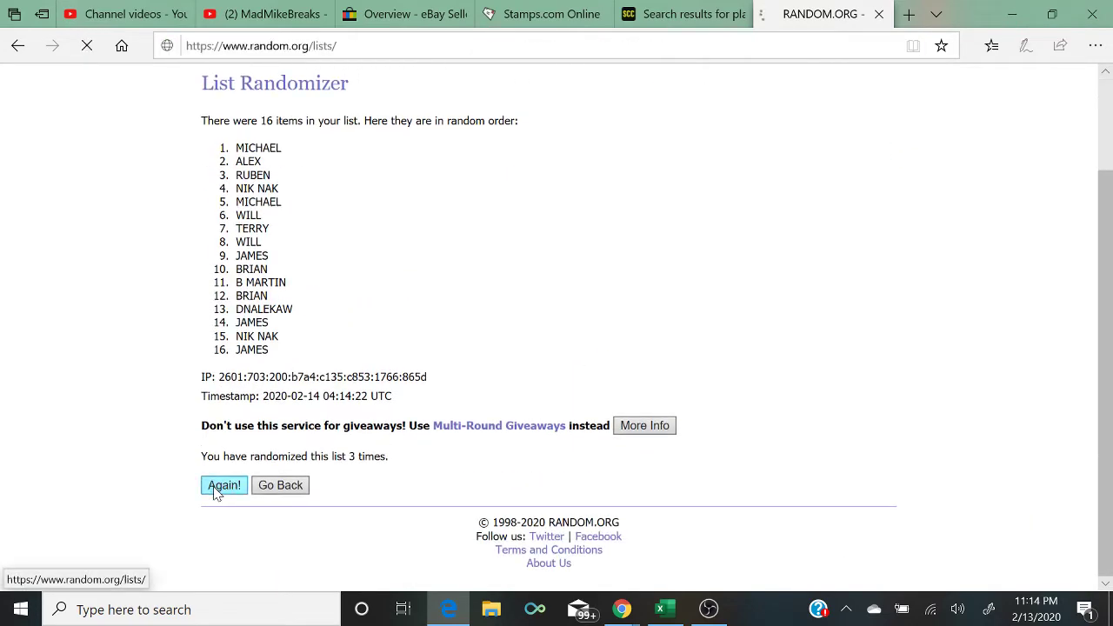
{"action": "left_click", "coordinate": [217, 486]}
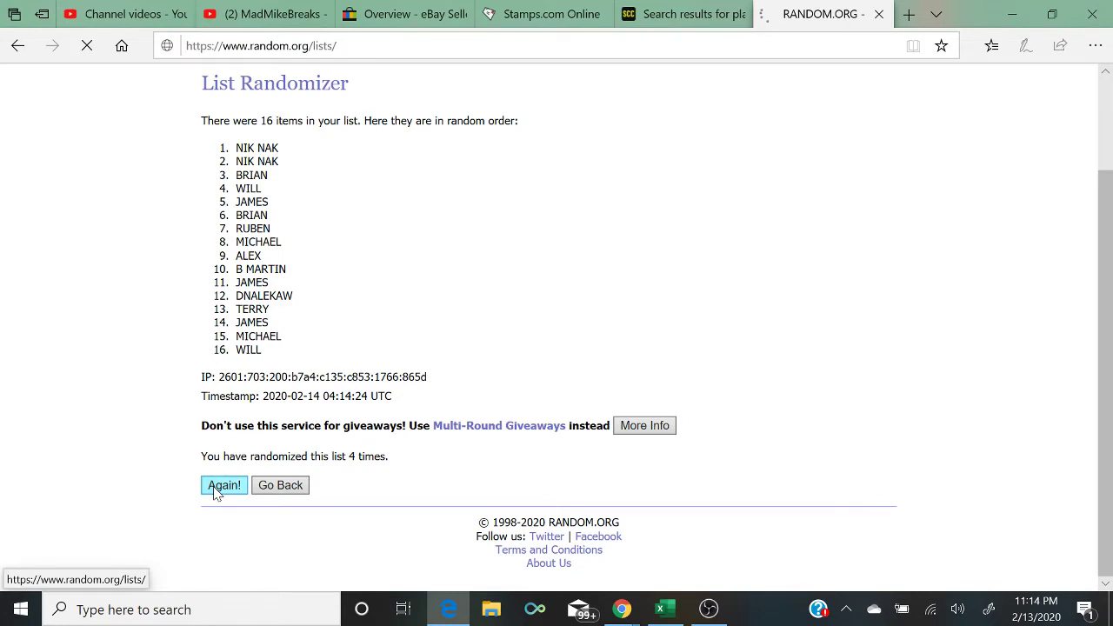
{"action": "scroll", "coordinate": [216, 493], "scroll_direction": "down", "scroll_amount": 1}
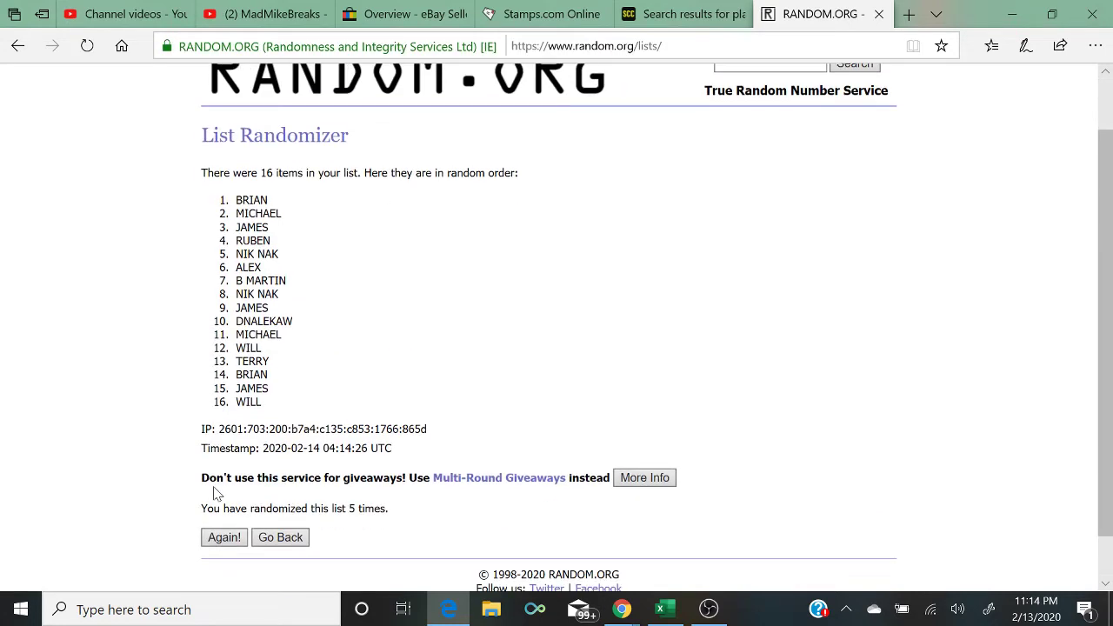
{"action": "left_click_drag", "start_coordinate": [397, 522], "coordinate": [135, 526]}
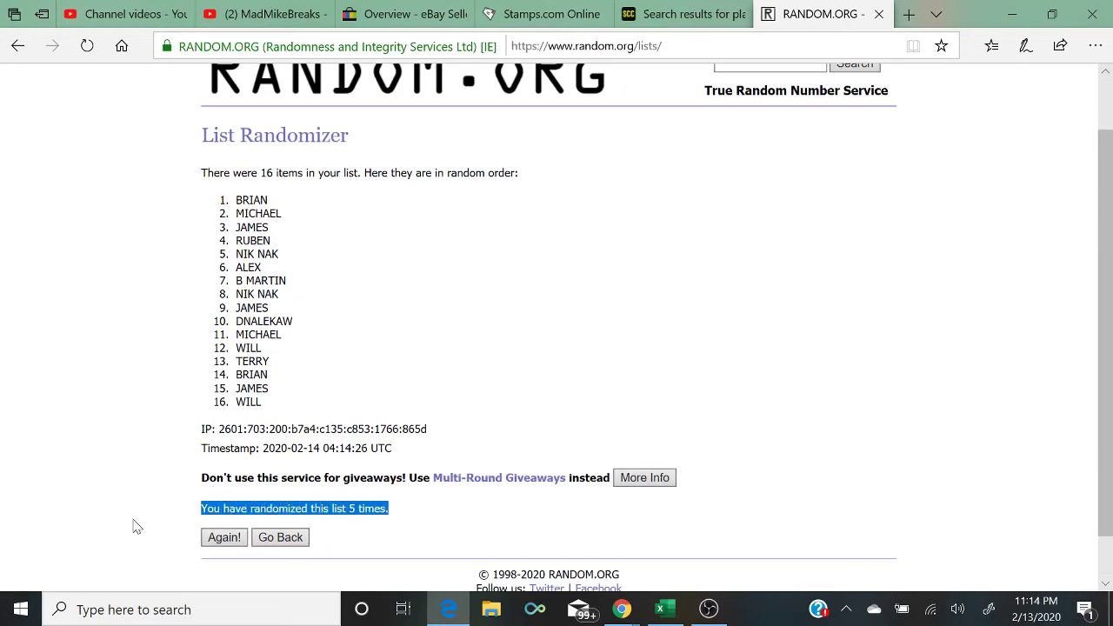
Step: Enter BRIAN and MICHAEL at the top of column B
{"action": "left_click", "coordinate": [1051, 13]}
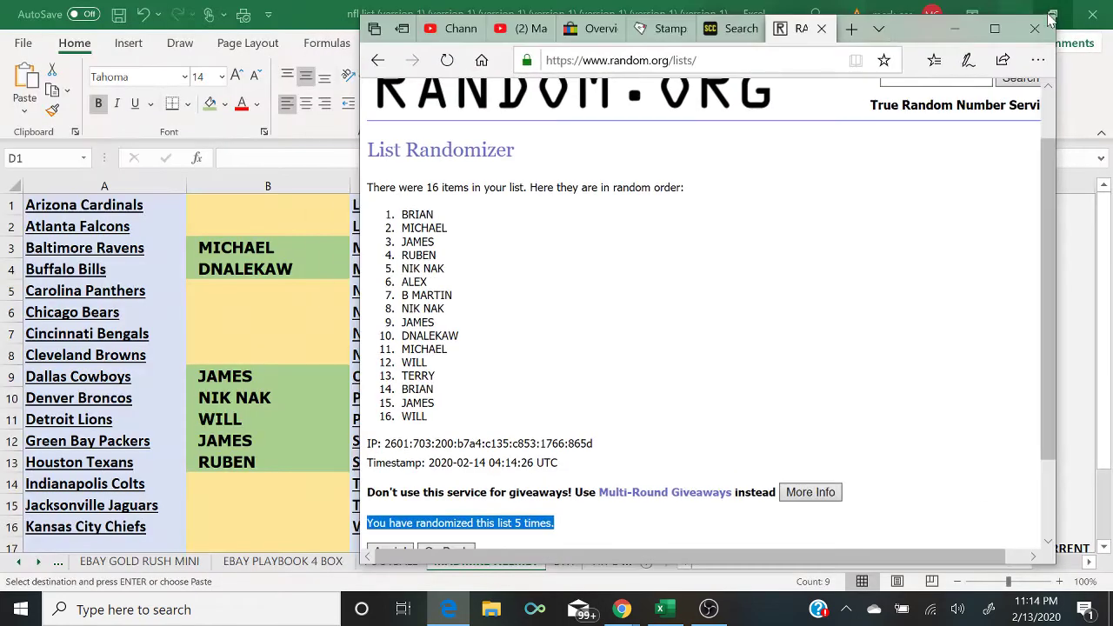
{"action": "left_click", "coordinate": [300, 201]}
{"action": "type", "text": "BRIAN"}
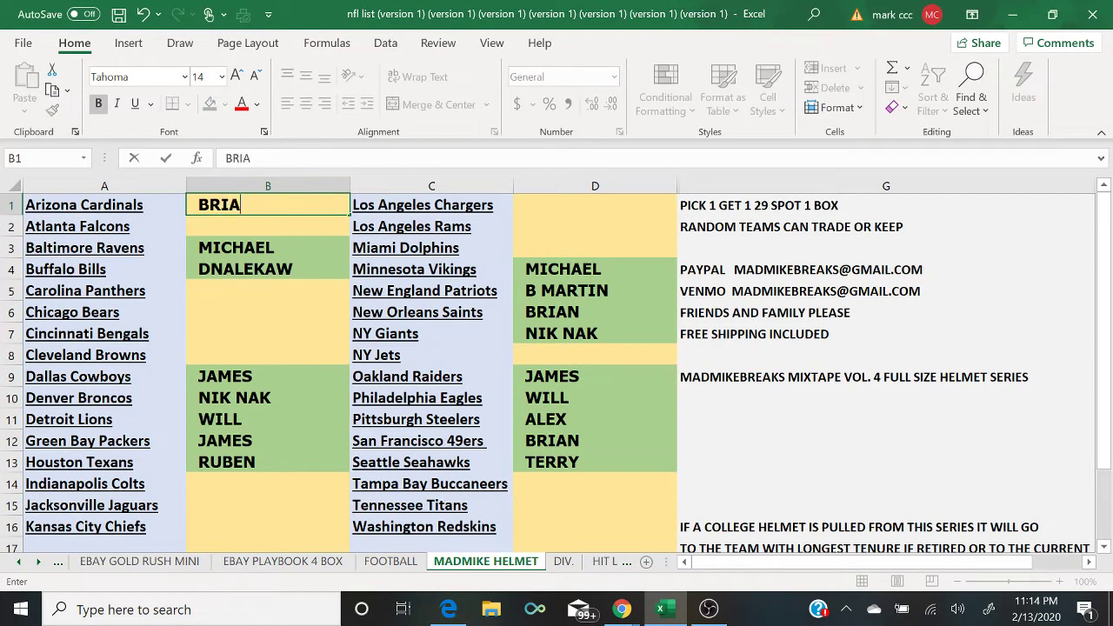
{"action": "key", "text": "Return"}
{"action": "type", "text": "MICHAEL"}
{"action": "key", "text": "Return"}
{"action": "key", "text": "Return"}
{"action": "key", "text": "Return"}
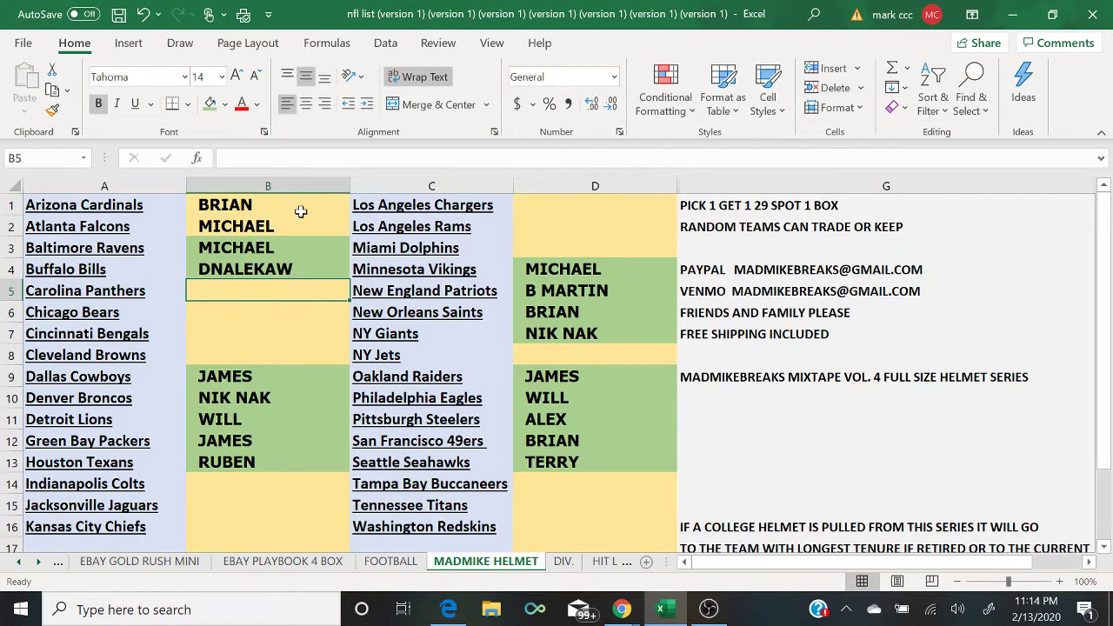
Step: Enter JAMES, RUBEN, NIK NAK and ALEX in B5–B8 from the randomized list
{"action": "left_click", "coordinate": [454, 614]}
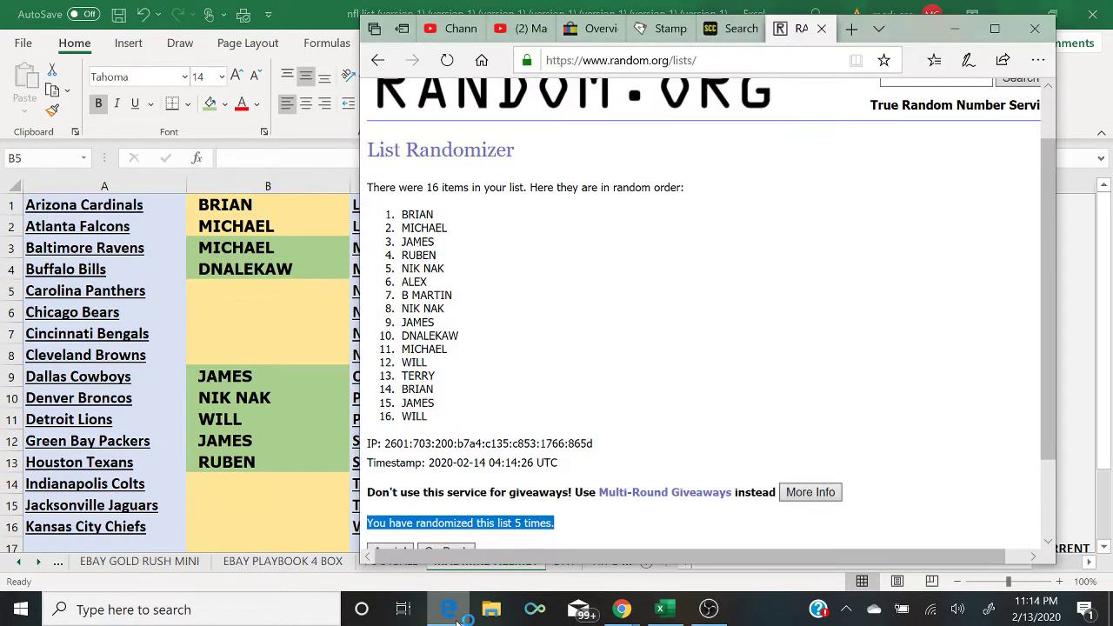
{"action": "left_click", "coordinate": [456, 614]}
{"action": "type", "text": "JAMES"}
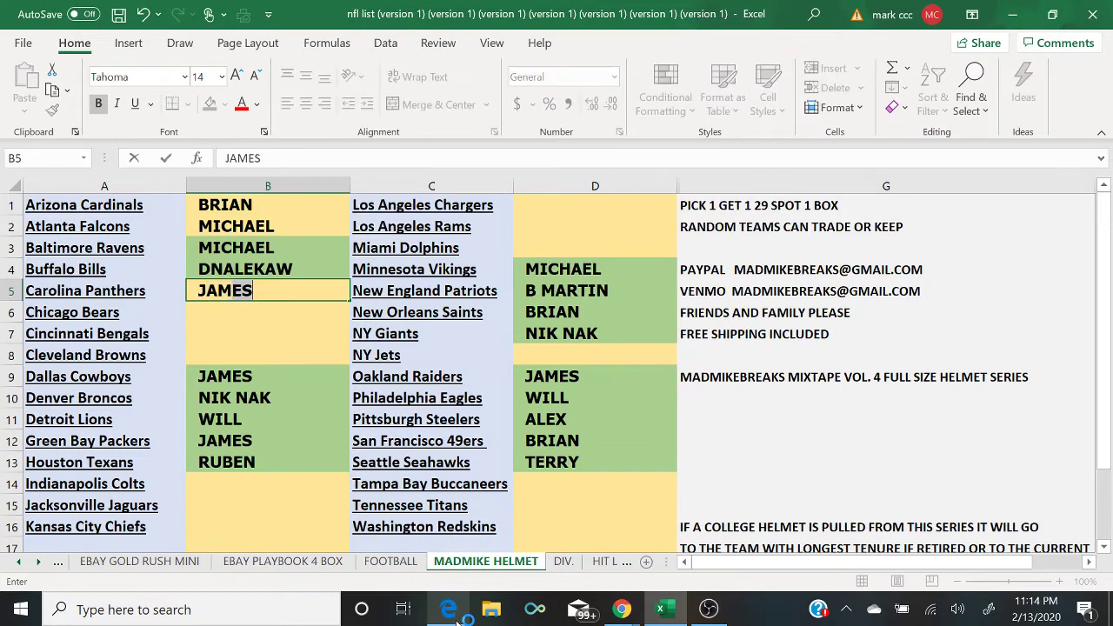
{"action": "key", "text": "Return"}
{"action": "type", "text": "RUBEN"}
{"action": "key", "text": "Return"}
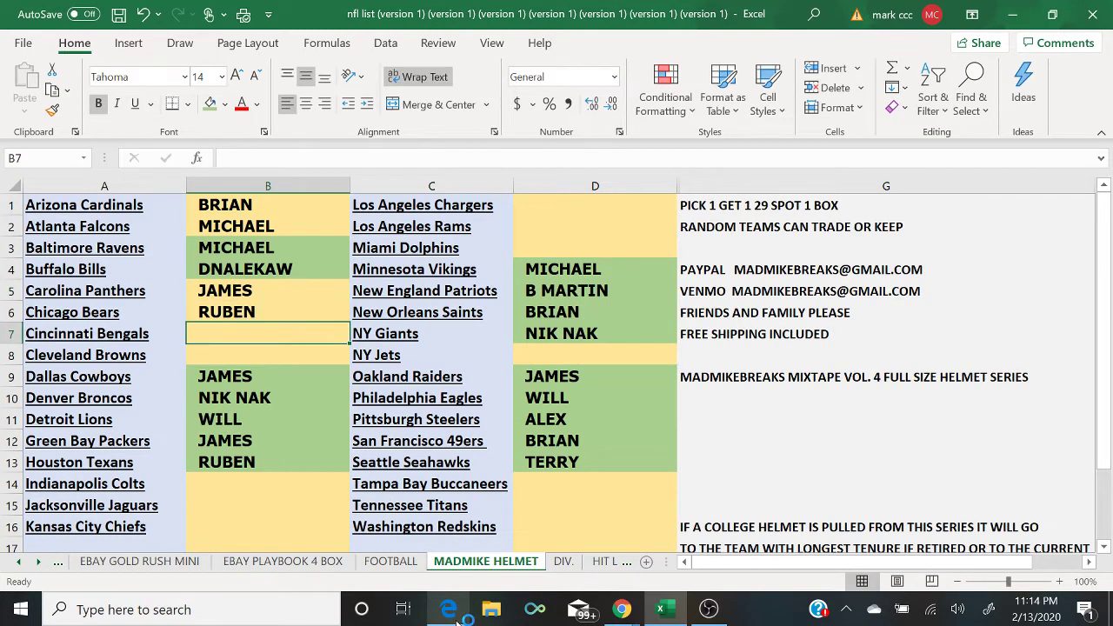
{"action": "left_click", "coordinate": [454, 614]}
{"action": "left_click", "coordinate": [456, 614]}
{"action": "type", "text": "NIK NAK"}
{"action": "key", "text": "Return"}
{"action": "type", "text": "ALE"}
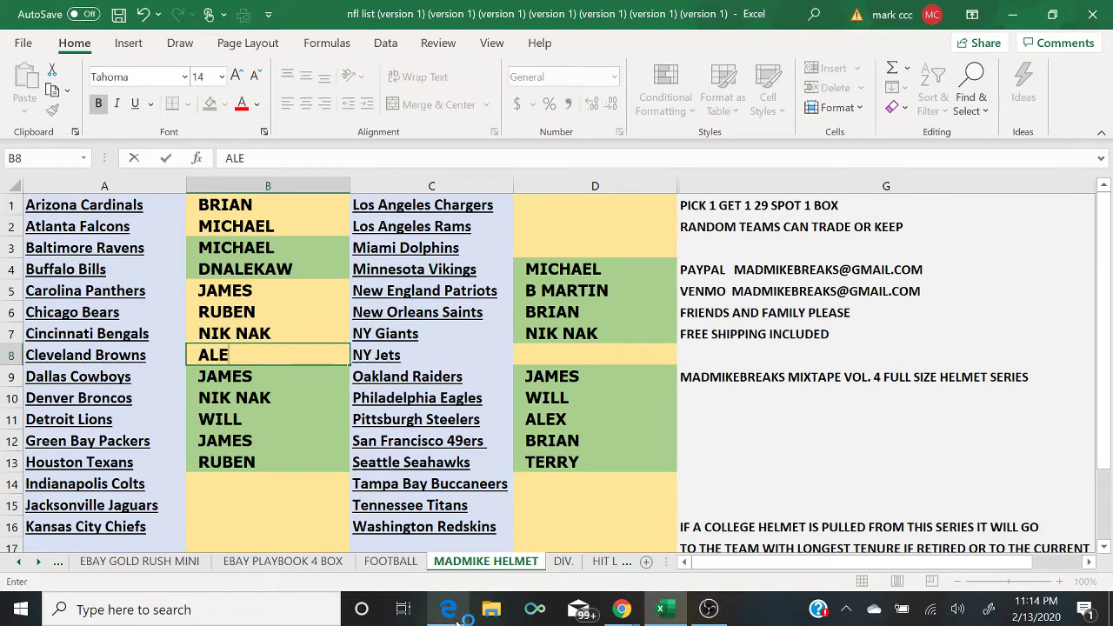
{"action": "type", "text": "X"}
{"action": "key", "text": "Return"}
{"action": "key", "text": "Return"}
{"action": "key", "text": "Return"}
{"action": "key", "text": "Return"}
{"action": "key", "text": "Return"}
{"action": "key", "text": "Return"}
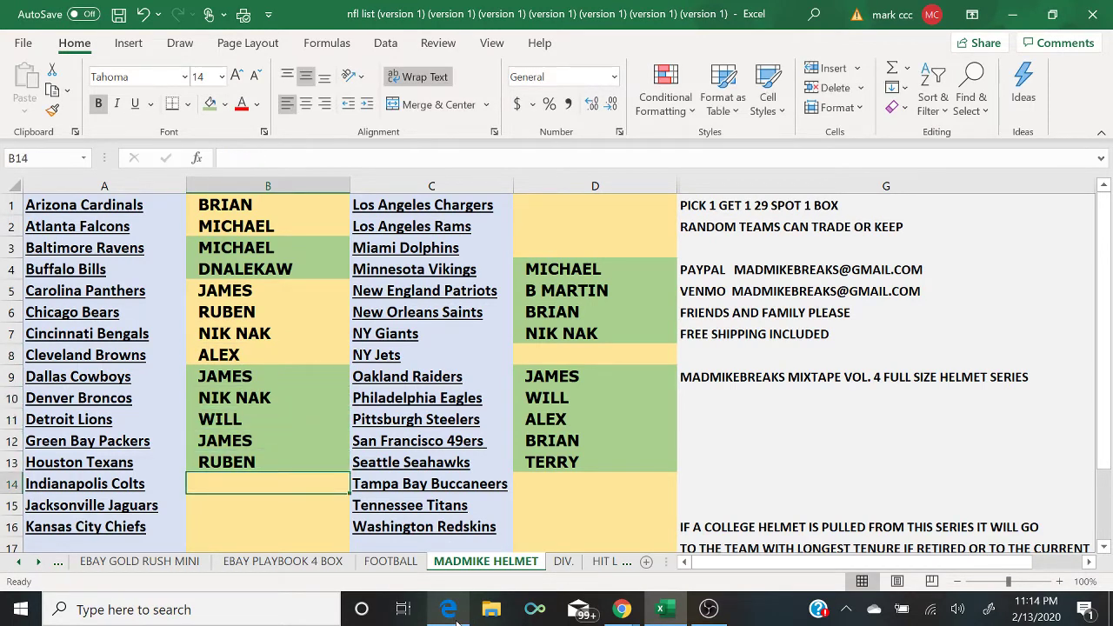
Step: Fill B14–B16 with B MARTIN, NIK NAK and JAMES
{"action": "left_click", "coordinate": [450, 610]}
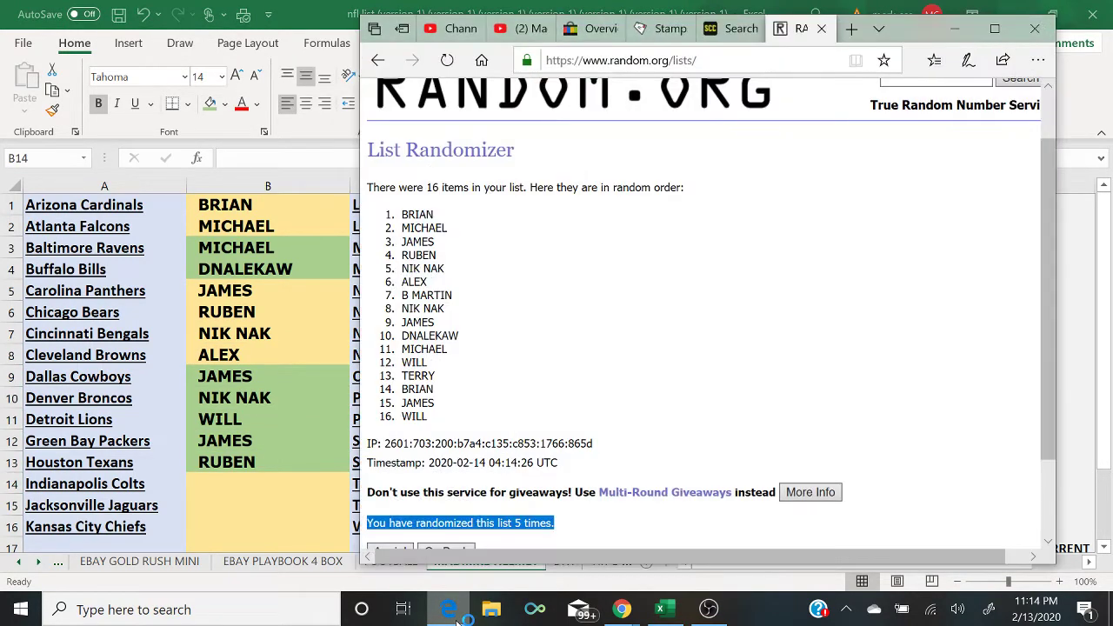
{"action": "left_click", "coordinate": [452, 612]}
{"action": "type", "text": "B"}
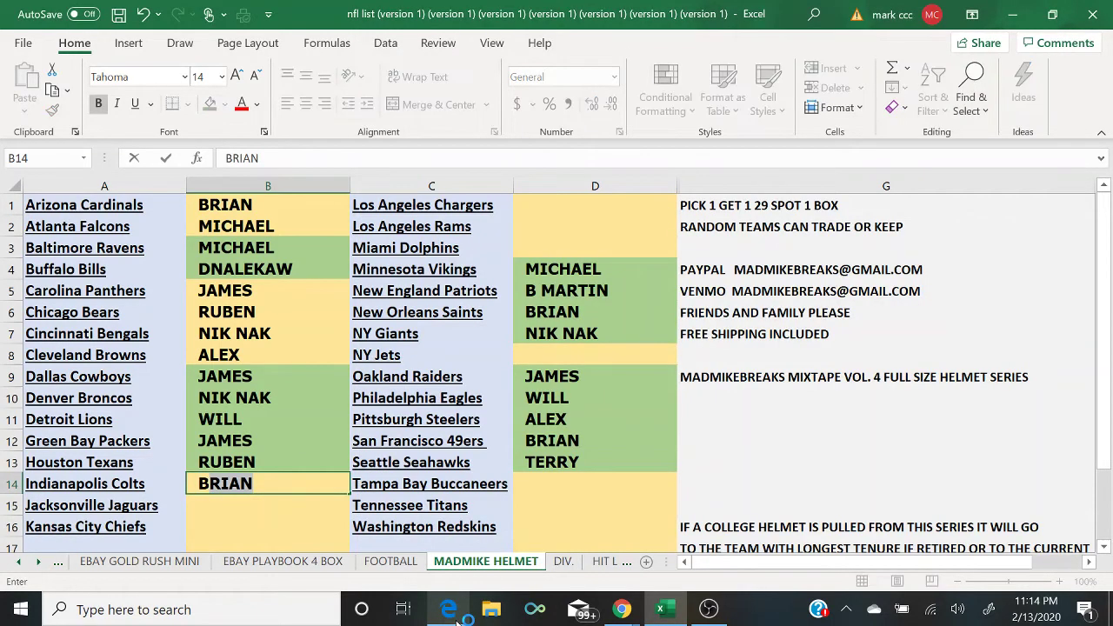
{"action": "type", "text": " MARTIN"}
{"action": "key", "text": "Return"}
{"action": "type", "text": "NIK NAK"}
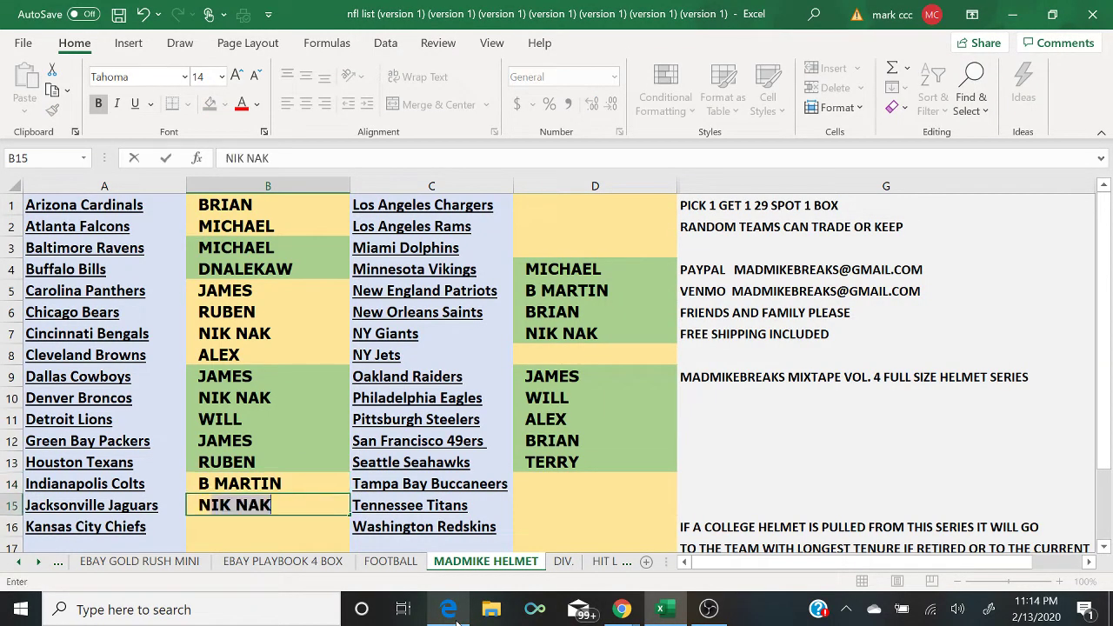
{"action": "key", "text": "Return"}
{"action": "left_click", "coordinate": [457, 619]}
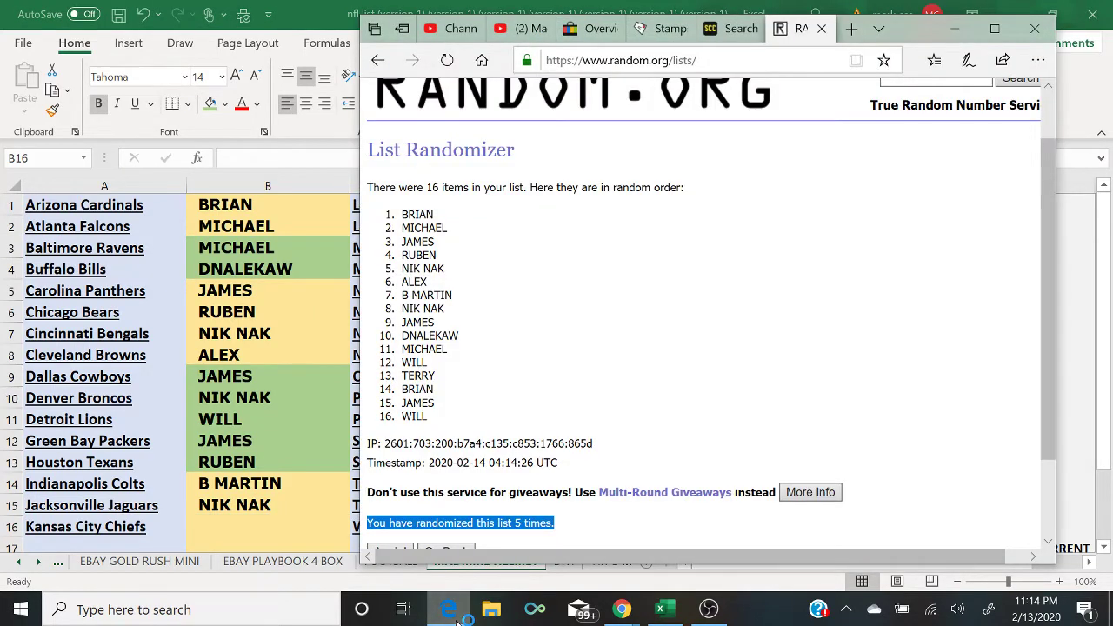
{"action": "left_click", "coordinate": [458, 618]}
{"action": "type", "text": "JAMES"}
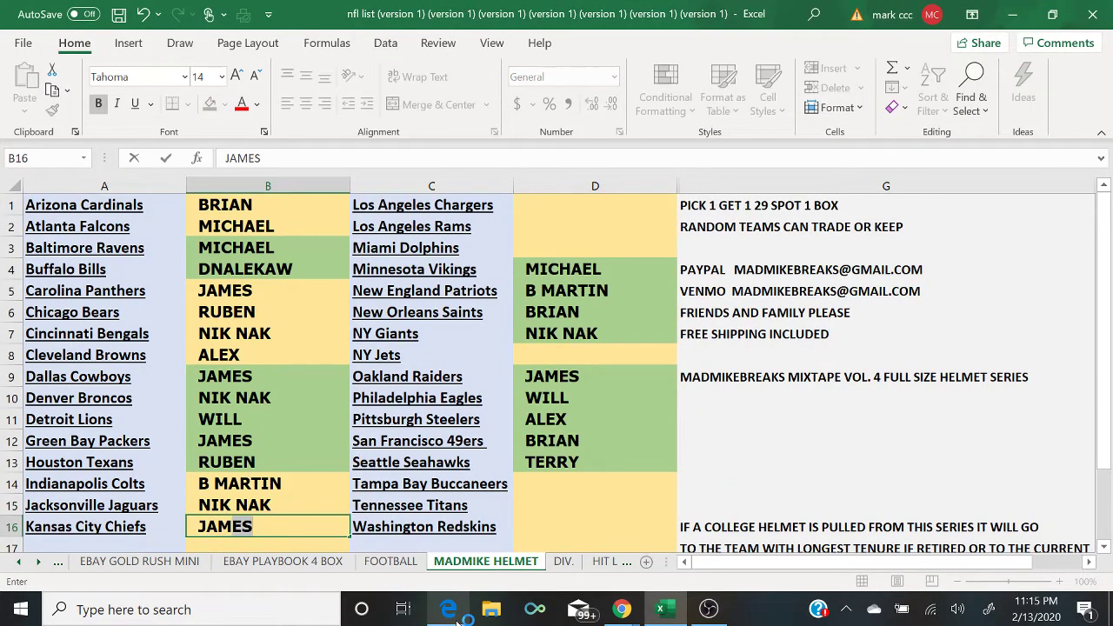
Step: Enter DNALEKAW, MICHAEL and WILL in D1–D3
{"action": "left_click", "coordinate": [591, 204]}
{"action": "type", "text": "DNALEKAW"}
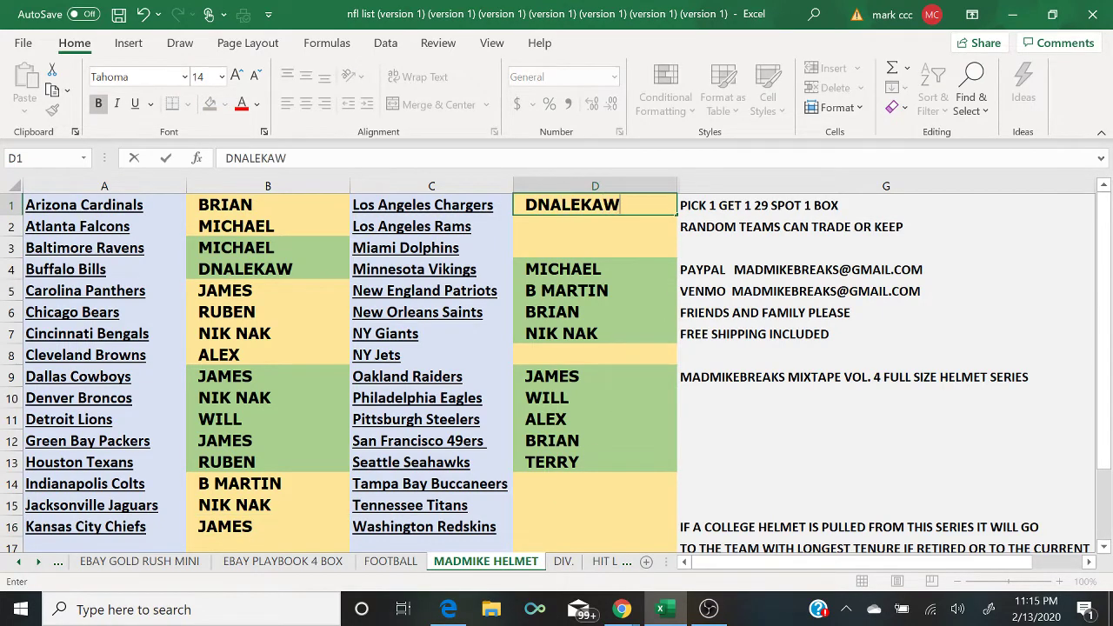
{"action": "key", "text": "Return"}
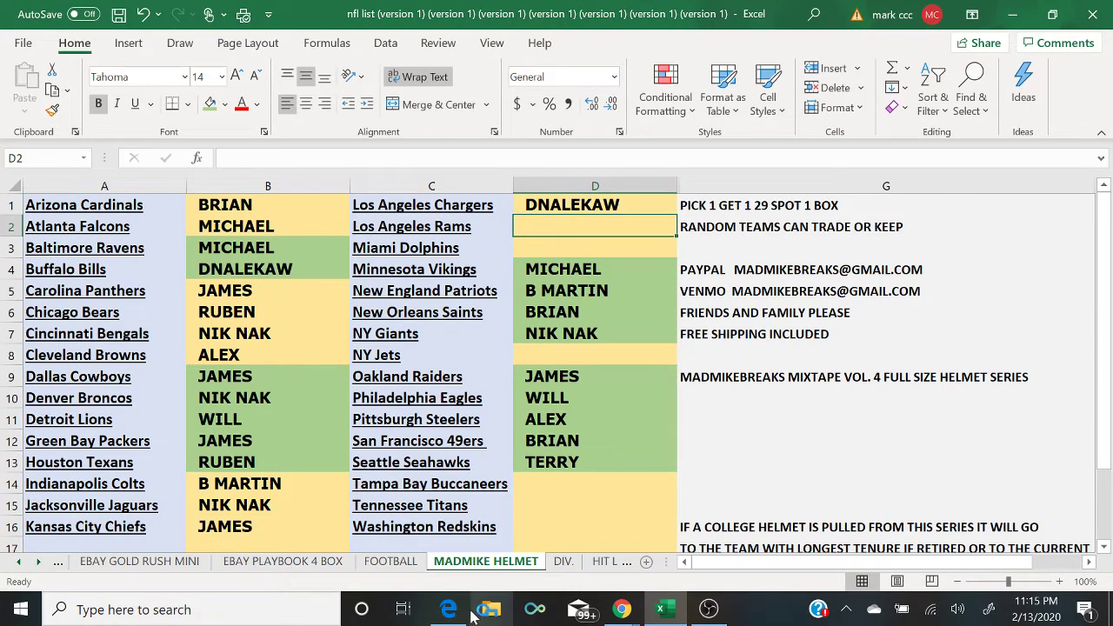
{"action": "left_click", "coordinate": [448, 609]}
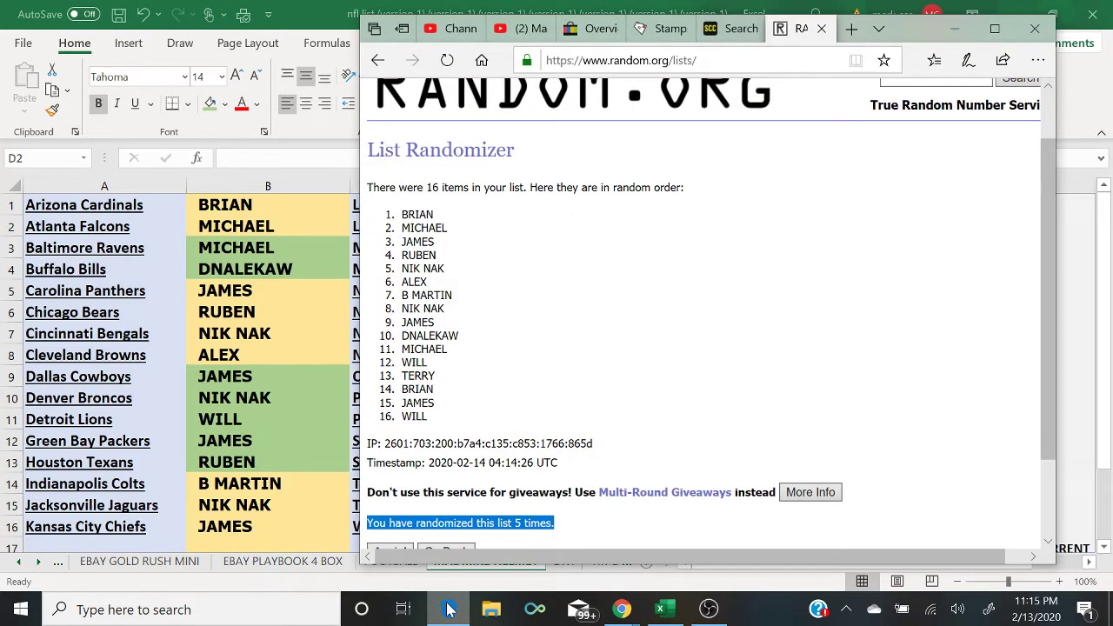
{"action": "left_click", "coordinate": [449, 609]}
{"action": "type", "text": "MICHAEL"}
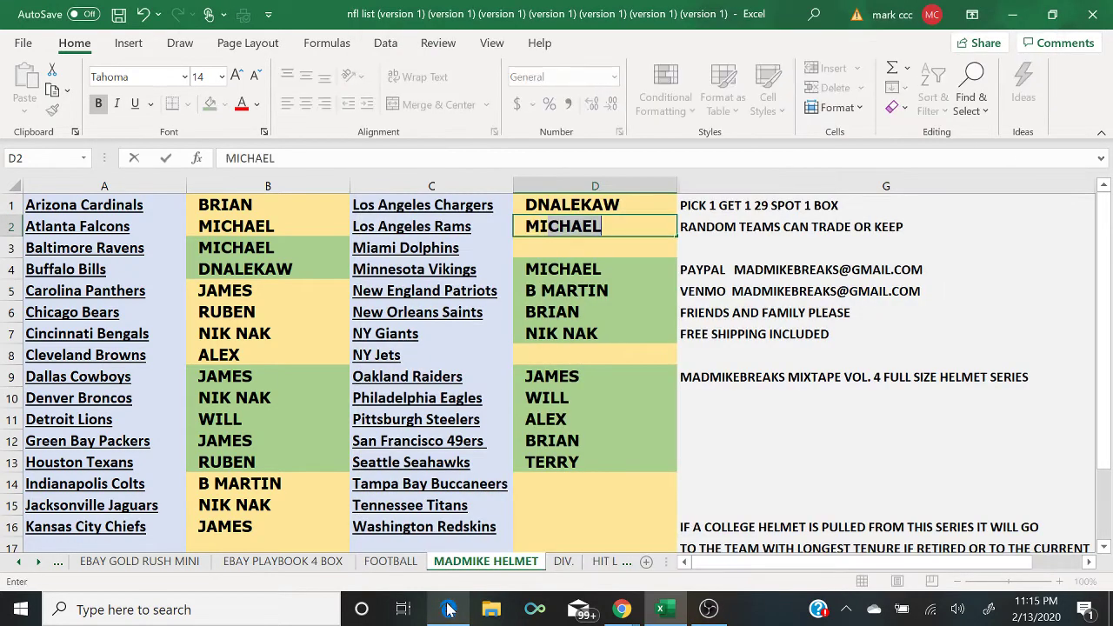
{"action": "key", "text": "Return"}
{"action": "type", "text": "WI"}
{"action": "key", "text": "Return"}
{"action": "key", "text": "Return"}
{"action": "key", "text": "Return"}
{"action": "key", "text": "Return"}
{"action": "key", "text": "Return"}
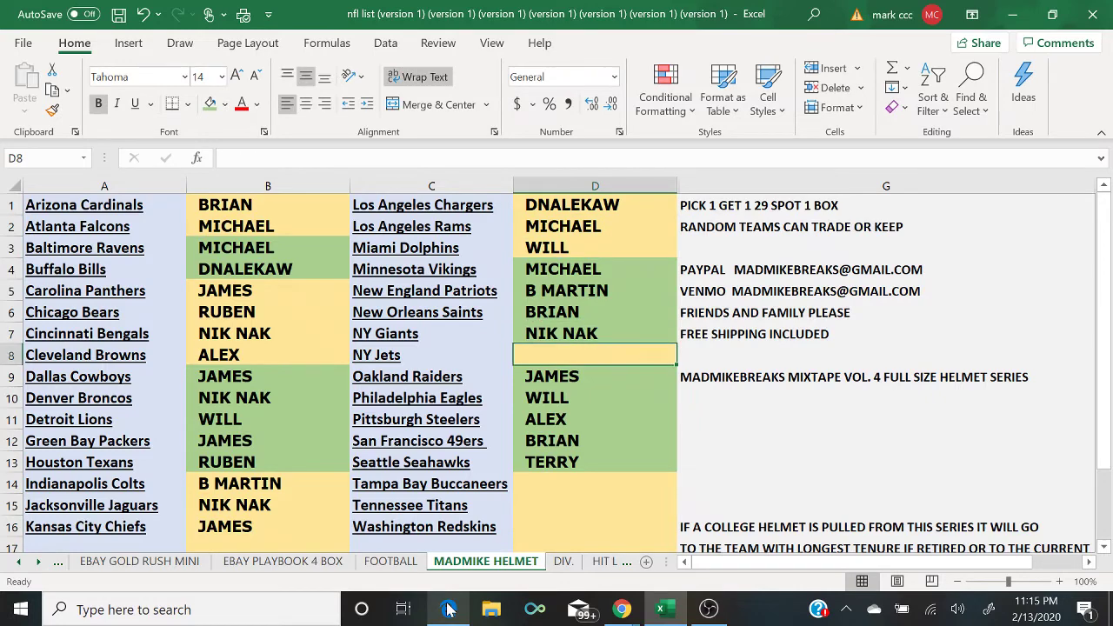
Step: Fill D8–D16 with TERRY, JAMES, WILL, ALEX, BRIAN, TERRY, BRIAN, JAMES, WILL, then view the live chat
{"action": "left_click", "coordinate": [449, 609]}
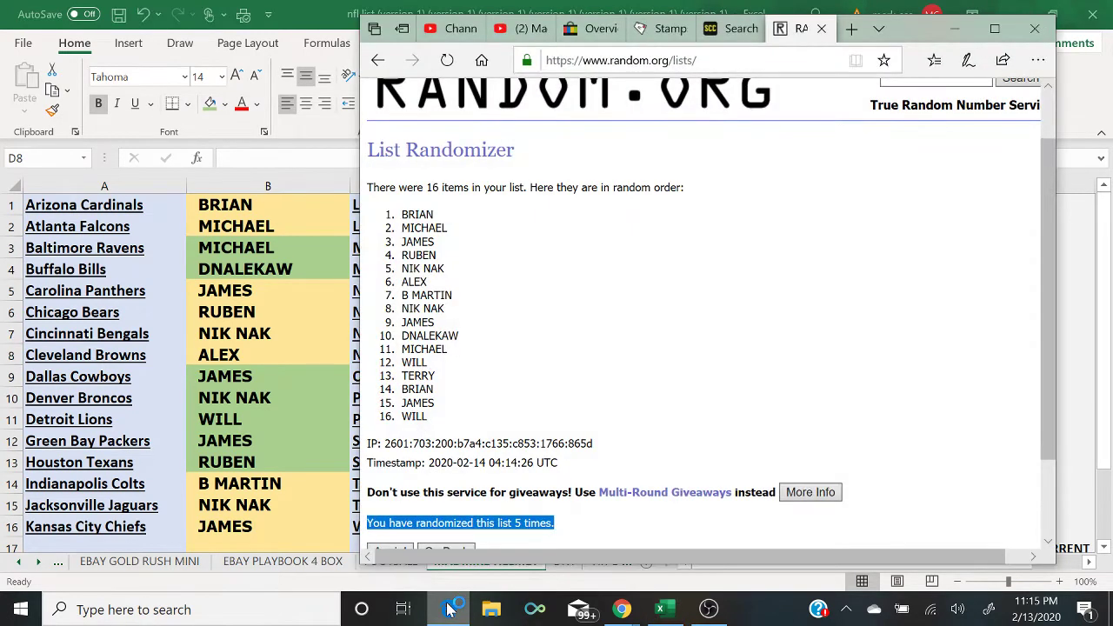
{"action": "left_click", "coordinate": [448, 610]}
{"action": "type", "text": "TERRY JAMES WILL ALEX BRIAN"}
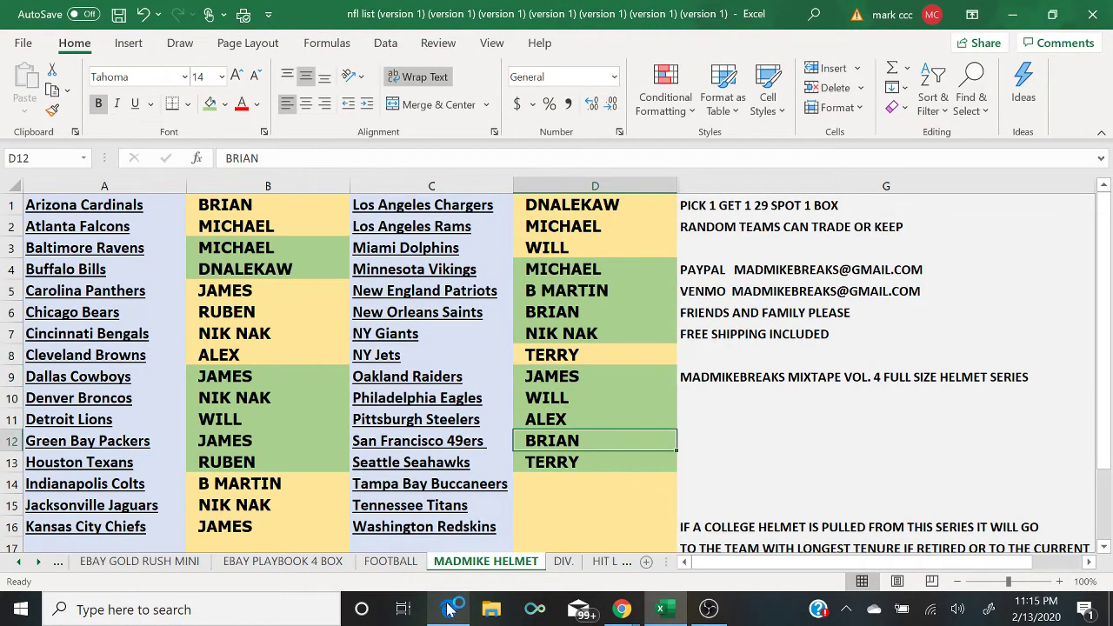
{"action": "type", "text": " TERRY BRIAN"}
{"action": "key", "text": "Return"}
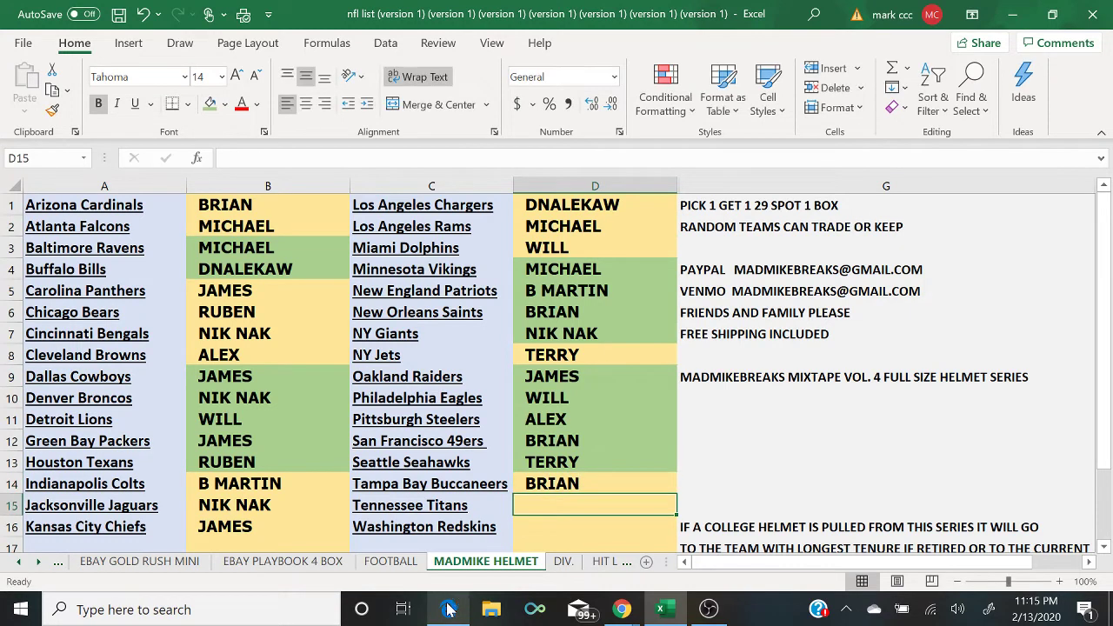
{"action": "left_click", "coordinate": [449, 610]}
{"action": "left_click", "coordinate": [448, 610]}
{"action": "type", "text": "JAMES"}
{"action": "key", "text": "Return"}
{"action": "type", "text": "WILL"}
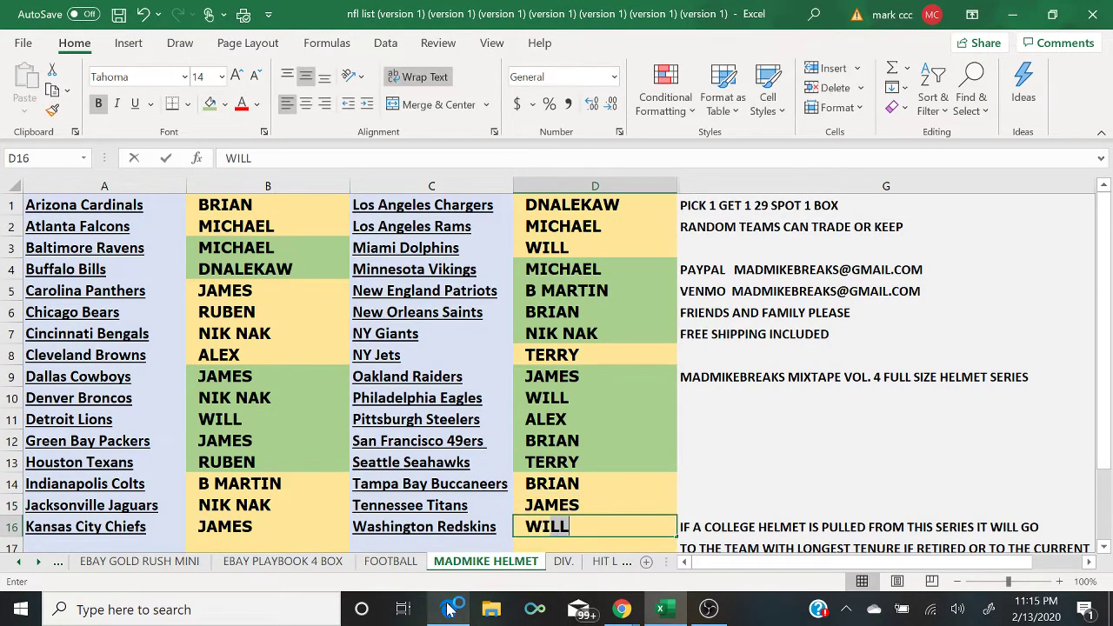
{"action": "mouse_move", "coordinate": [622, 614]}
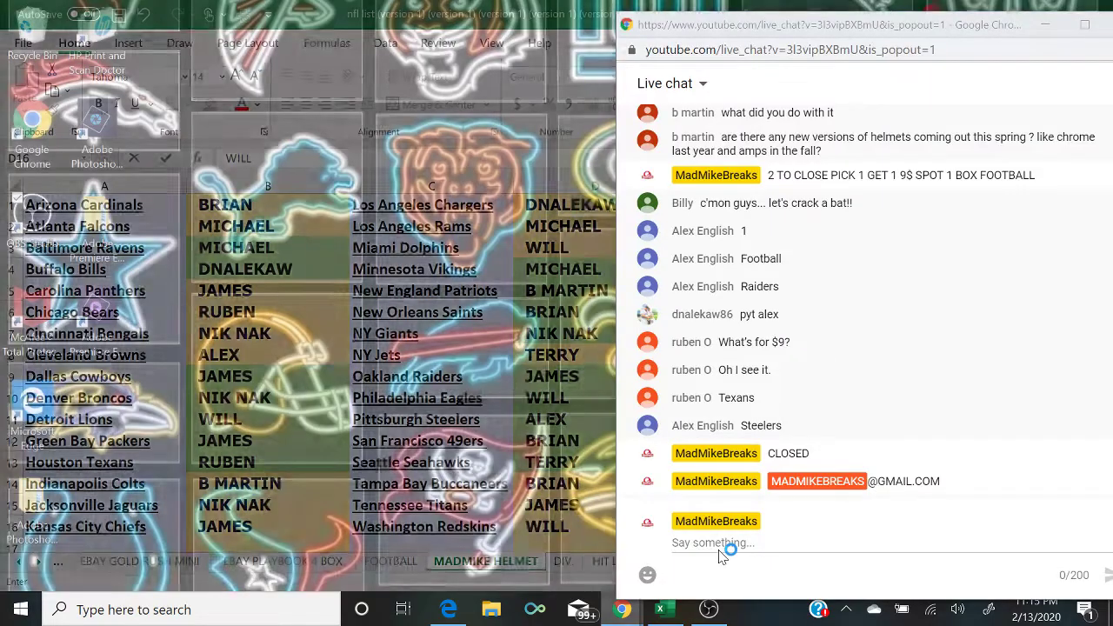
{"action": "left_click", "coordinate": [721, 556]}
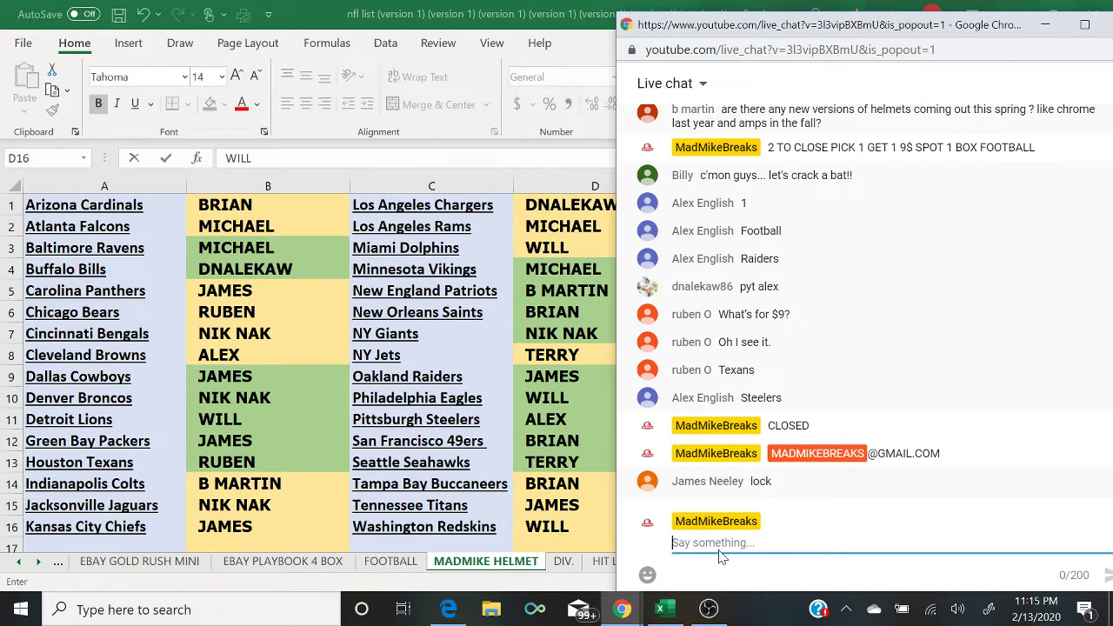
Step: Fill cells B5, B16 and D15 green, then reveal the held live-chat message
{"action": "left_click", "coordinate": [264, 293]}
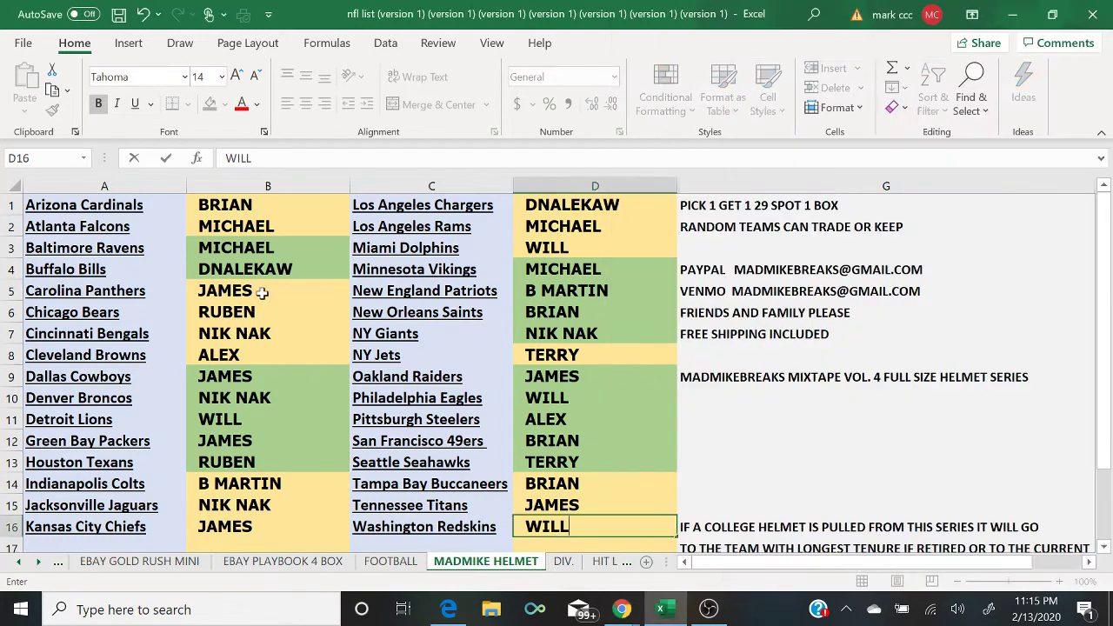
{"action": "left_click", "coordinate": [211, 111]}
{"action": "key", "text": "Down"}
{"action": "key", "text": "Down"}
{"action": "key", "text": "Down"}
{"action": "key", "text": "Down"}
{"action": "key", "text": "Down"}
{"action": "key", "text": "Down"}
{"action": "key", "text": "Down"}
{"action": "key", "text": "Down"}
{"action": "key", "text": "Down"}
{"action": "key", "text": "Down"}
{"action": "key", "text": "Down"}
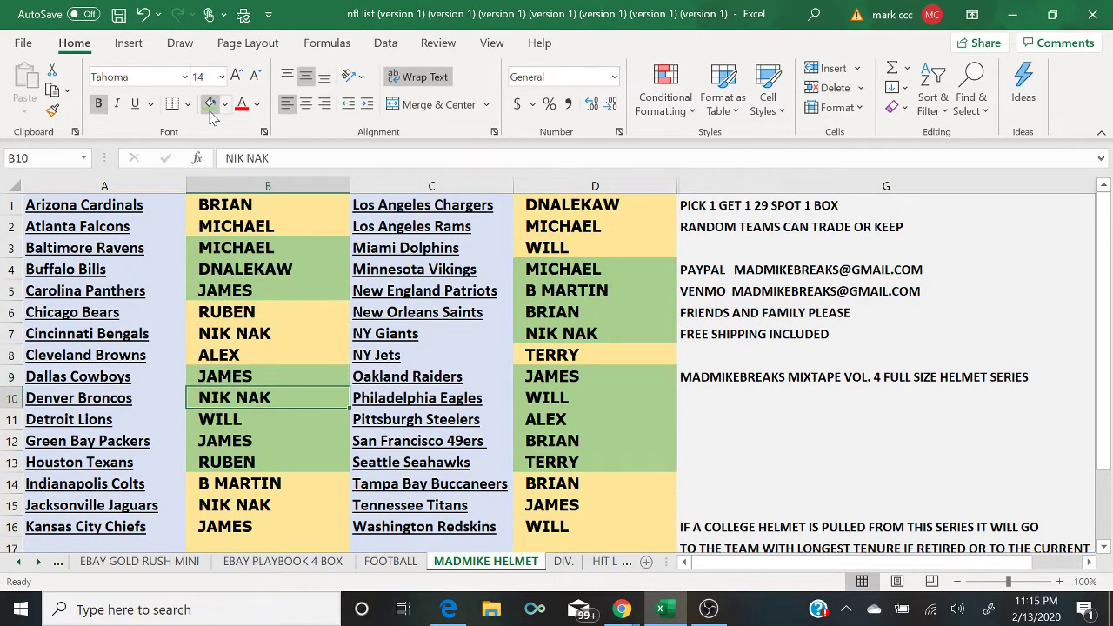
{"action": "left_click", "coordinate": [210, 111]}
{"action": "key", "text": "Right"}
{"action": "key", "text": "Right"}
{"action": "key", "text": "Up"}
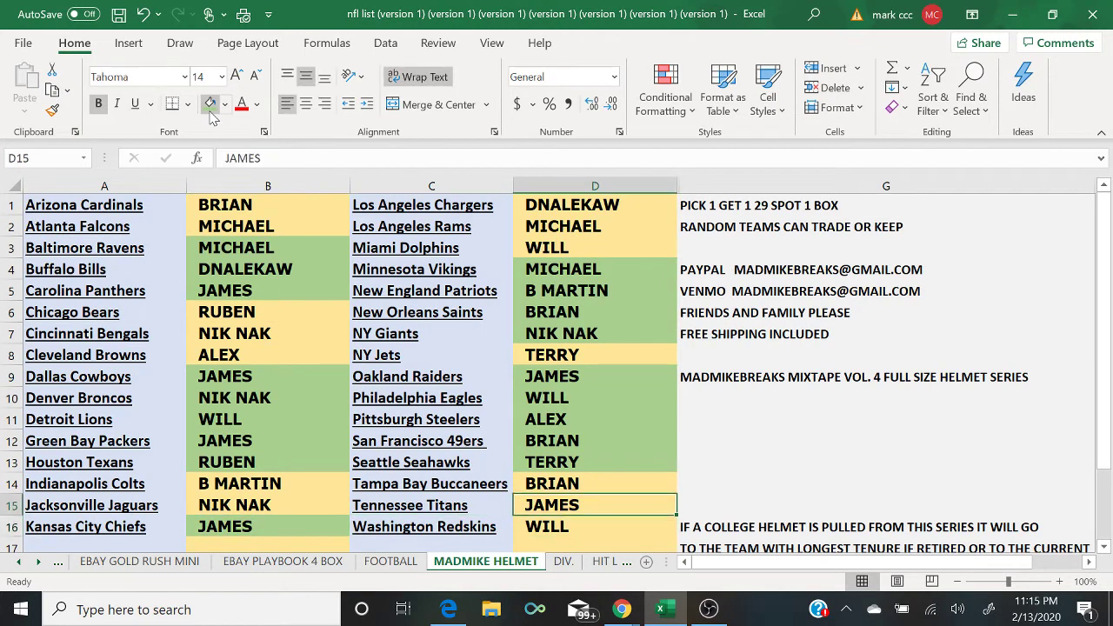
{"action": "left_click", "coordinate": [210, 111]}
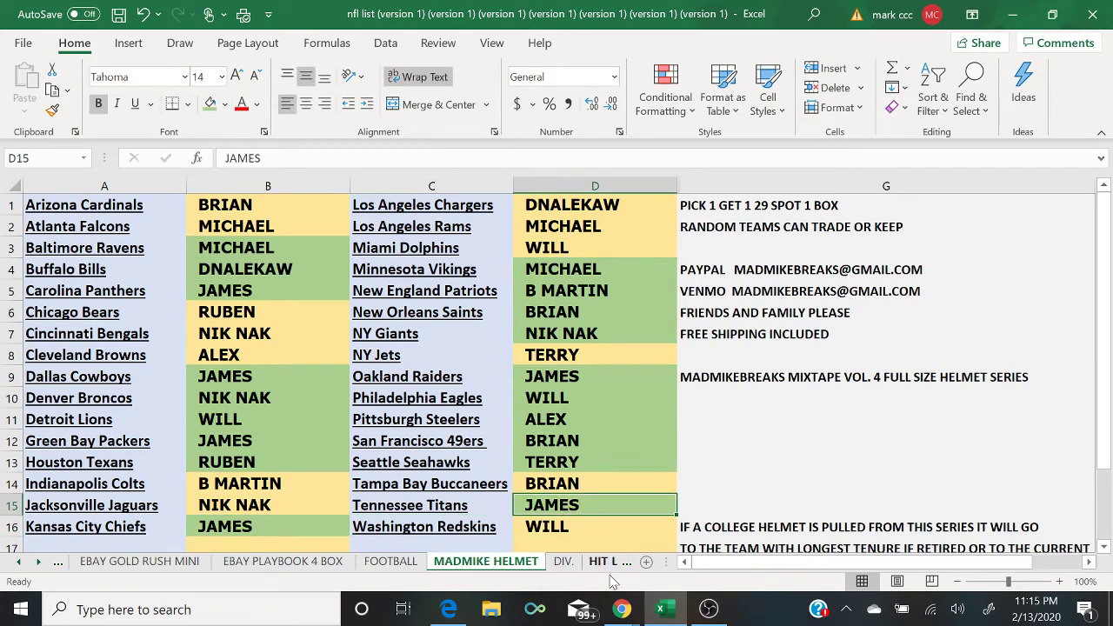
{"action": "mouse_move", "coordinate": [622, 609]}
{"action": "left_click", "coordinate": [718, 567]}
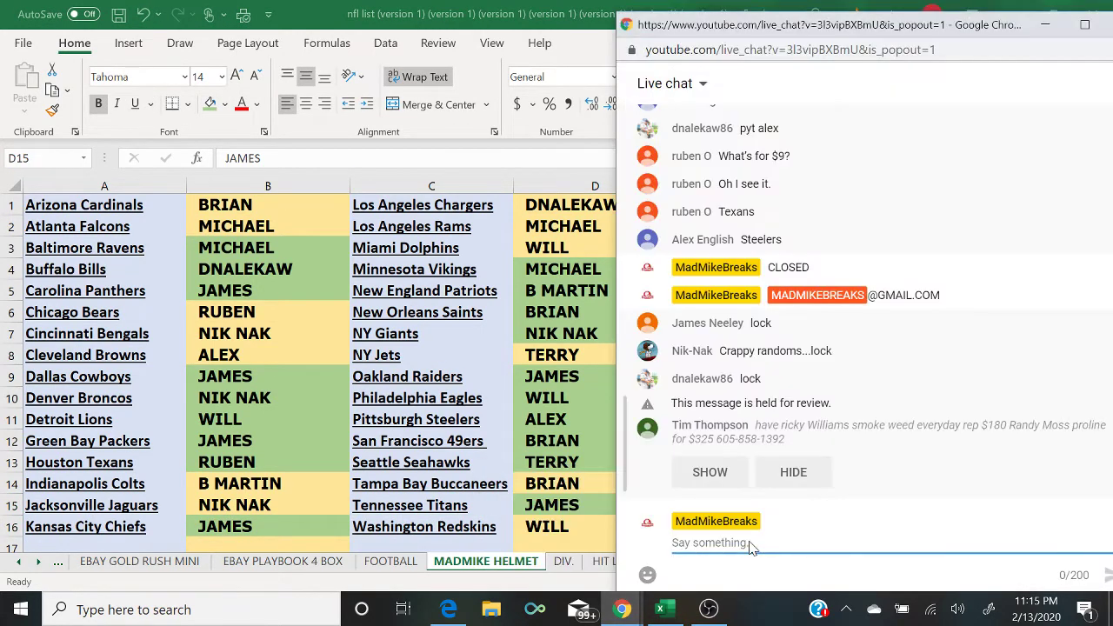
{"action": "left_click", "coordinate": [724, 444]}
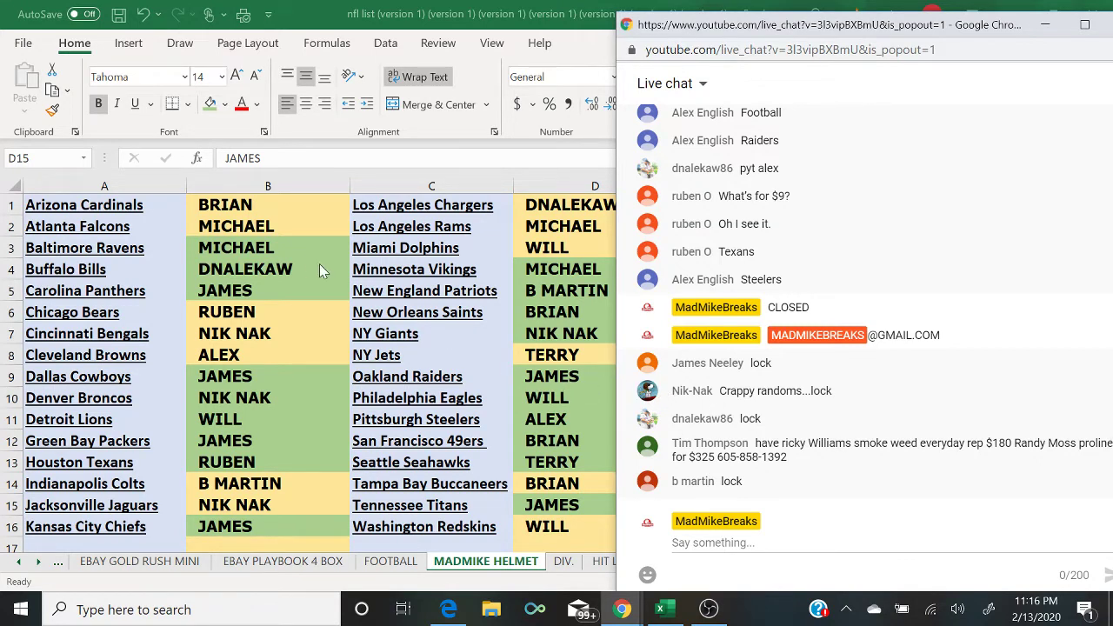
Step: Fill cells B7 and D1 green for the next confirmed buyers
{"action": "left_click", "coordinate": [265, 344]}
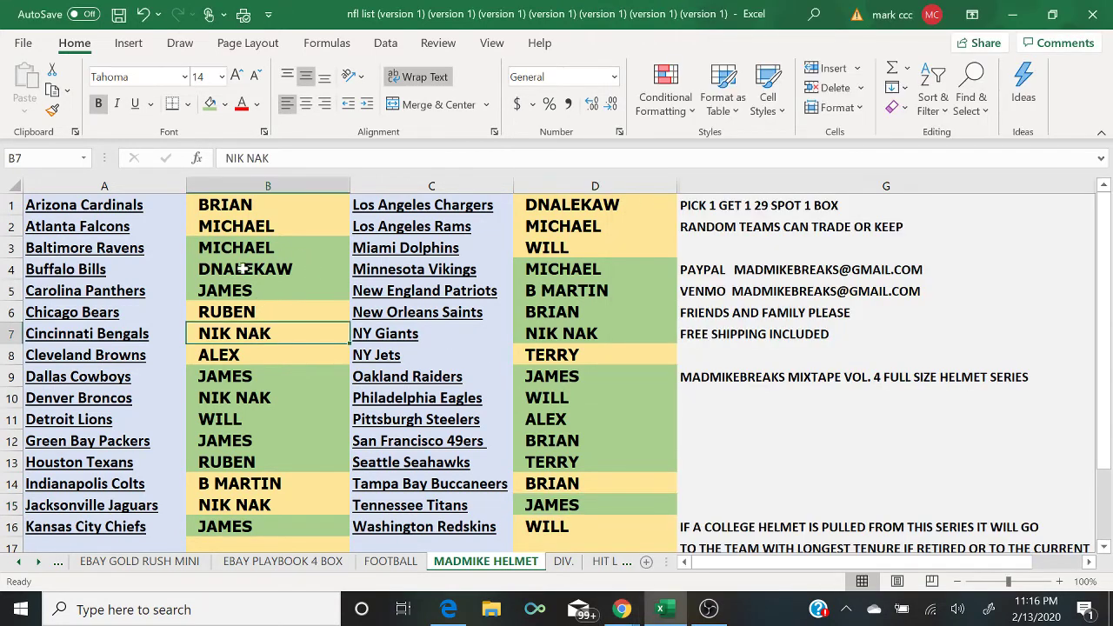
{"action": "left_click", "coordinate": [210, 110]}
{"action": "key", "text": "Down"}
{"action": "key", "text": "Down"}
{"action": "key", "text": "Down"}
{"action": "key", "text": "Down"}
{"action": "key", "text": "Down"}
{"action": "key", "text": "Down"}
{"action": "key", "text": "Down"}
{"action": "key", "text": "Down"}
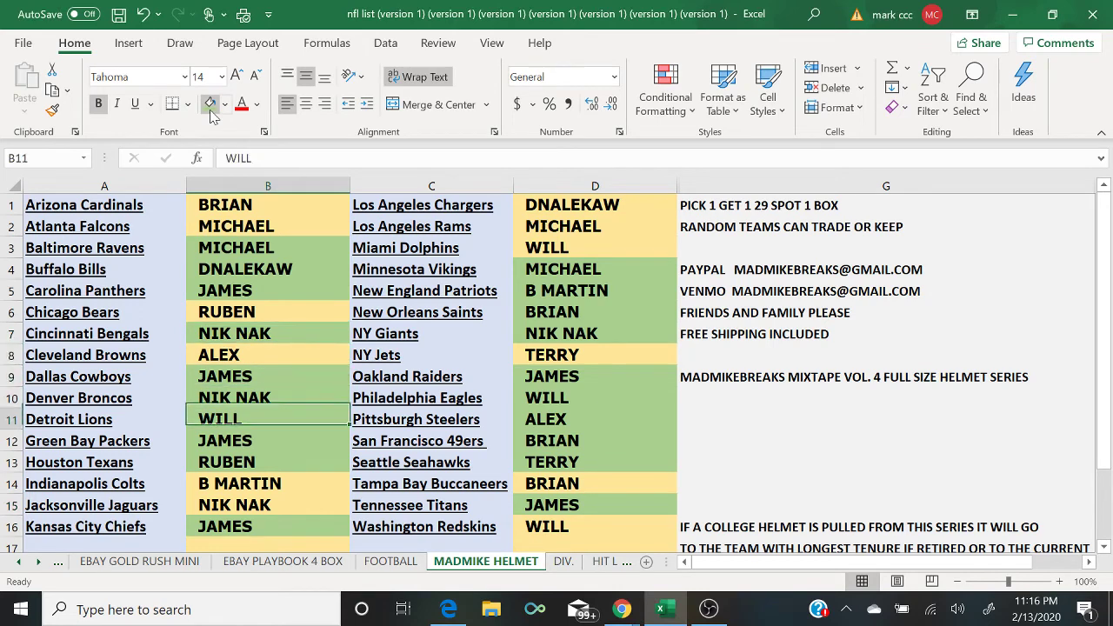
{"action": "key", "text": "Right"}
{"action": "key", "text": "Right"}
{"action": "key", "text": "Up"}
{"action": "key", "text": "Up"}
{"action": "key", "text": "Up"}
{"action": "key", "text": "Up"}
{"action": "key", "text": "Up"}
{"action": "key", "text": "Up"}
{"action": "key", "text": "Up"}
{"action": "key", "text": "Up"}
{"action": "key", "text": "Up"}
{"action": "key", "text": "Up"}
{"action": "key", "text": "Up"}
{"action": "key", "text": "Up"}
{"action": "key", "text": "Up"}
{"action": "key", "text": "Up"}
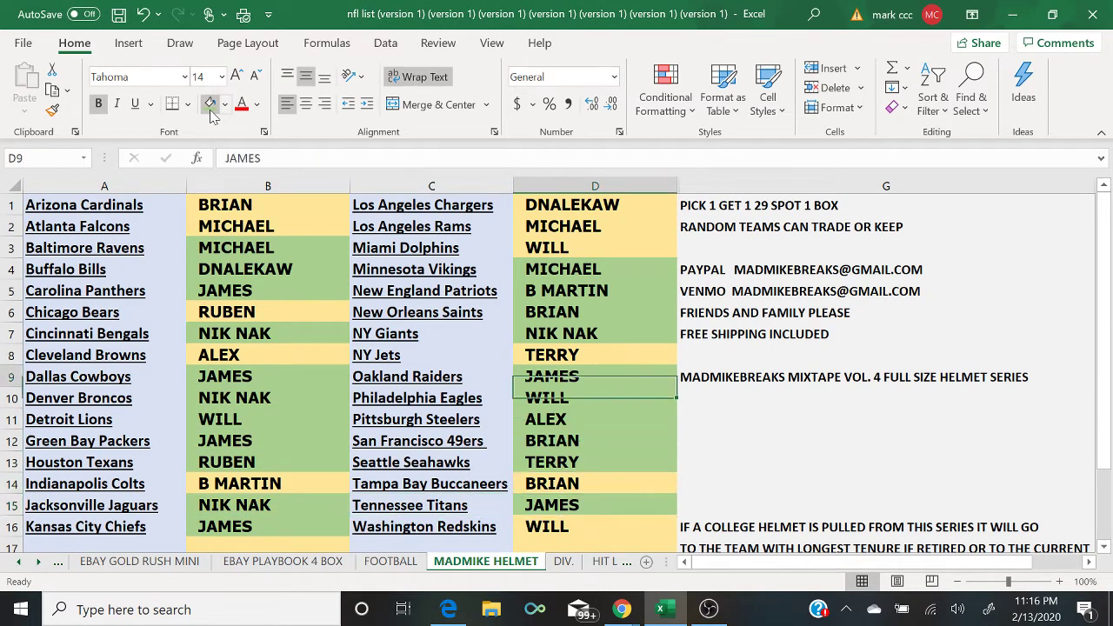
{"action": "left_click", "coordinate": [210, 109]}
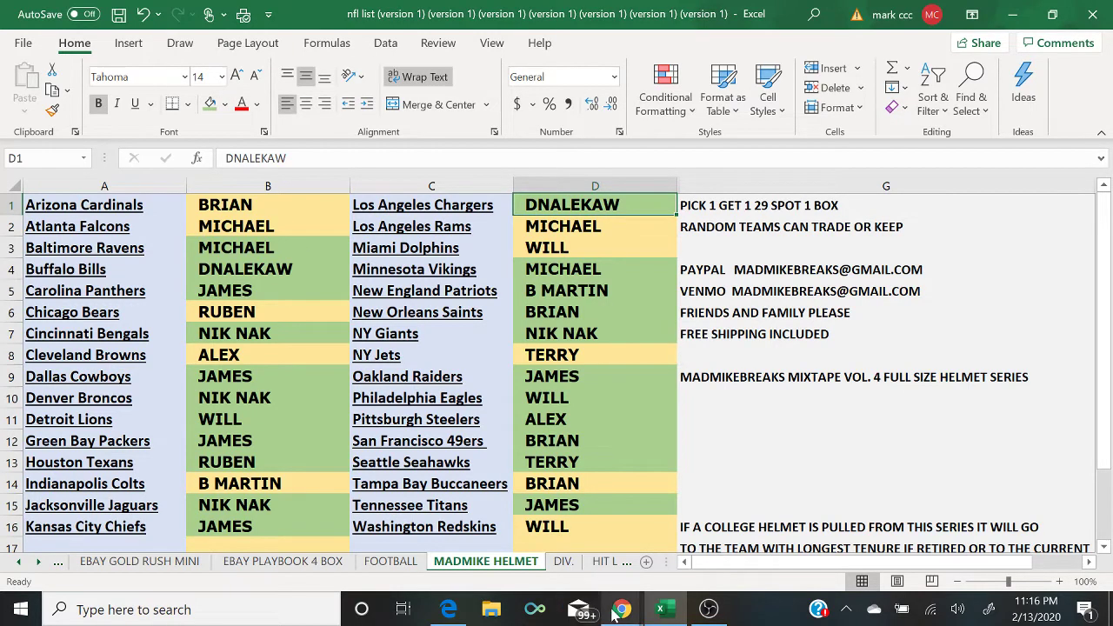
Step: After checking the live chat, shade all of columns B and D light green
{"action": "mouse_move", "coordinate": [622, 609]}
{"action": "left_click", "coordinate": [718, 563]}
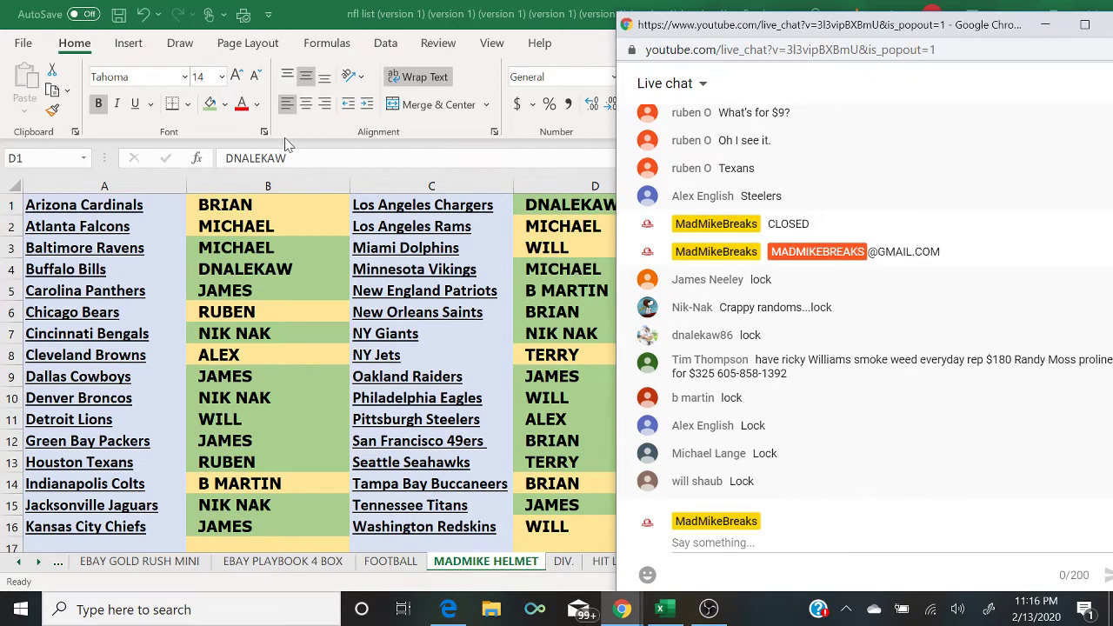
{"action": "left_click", "coordinate": [289, 174]}
{"action": "left_click", "coordinate": [293, 185]}
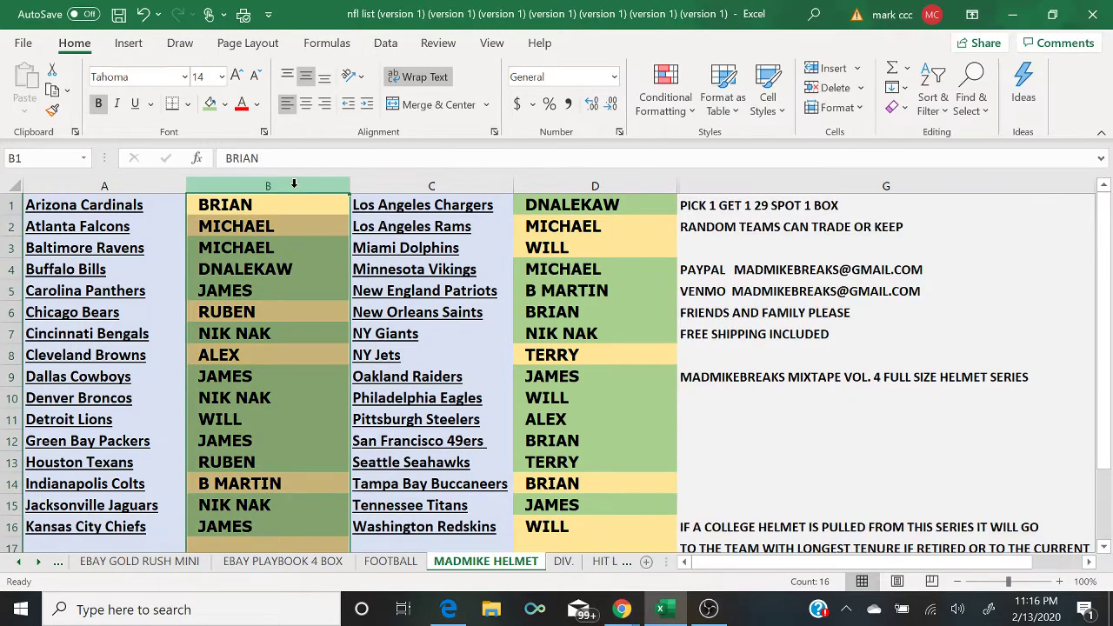
{"action": "left_click", "coordinate": [209, 108]}
{"action": "left_click", "coordinate": [565, 185]}
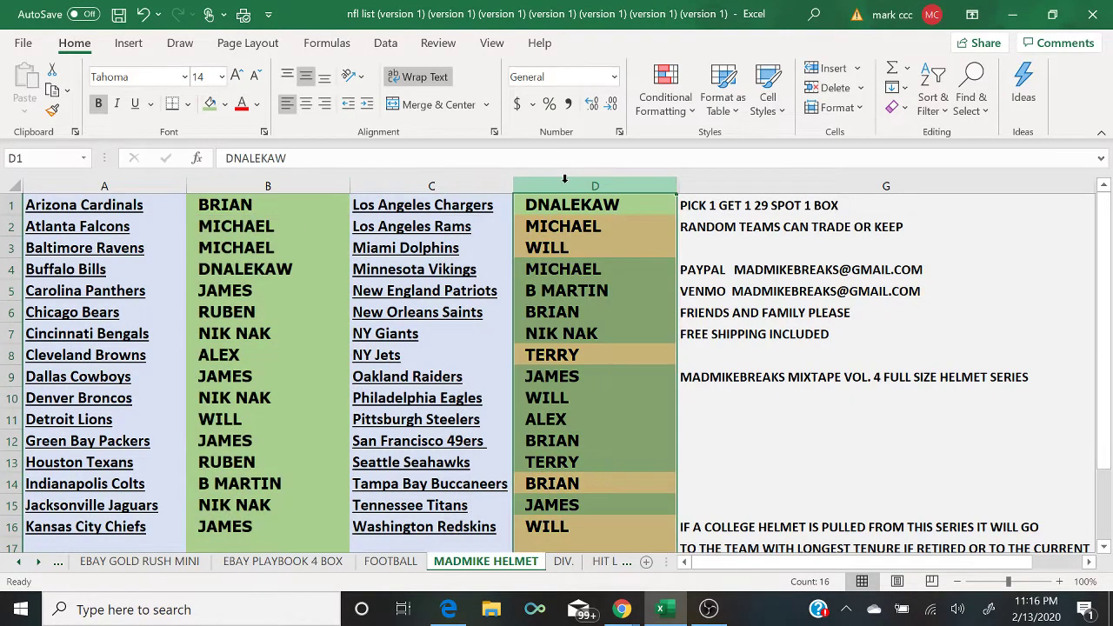
{"action": "left_click", "coordinate": [210, 104]}
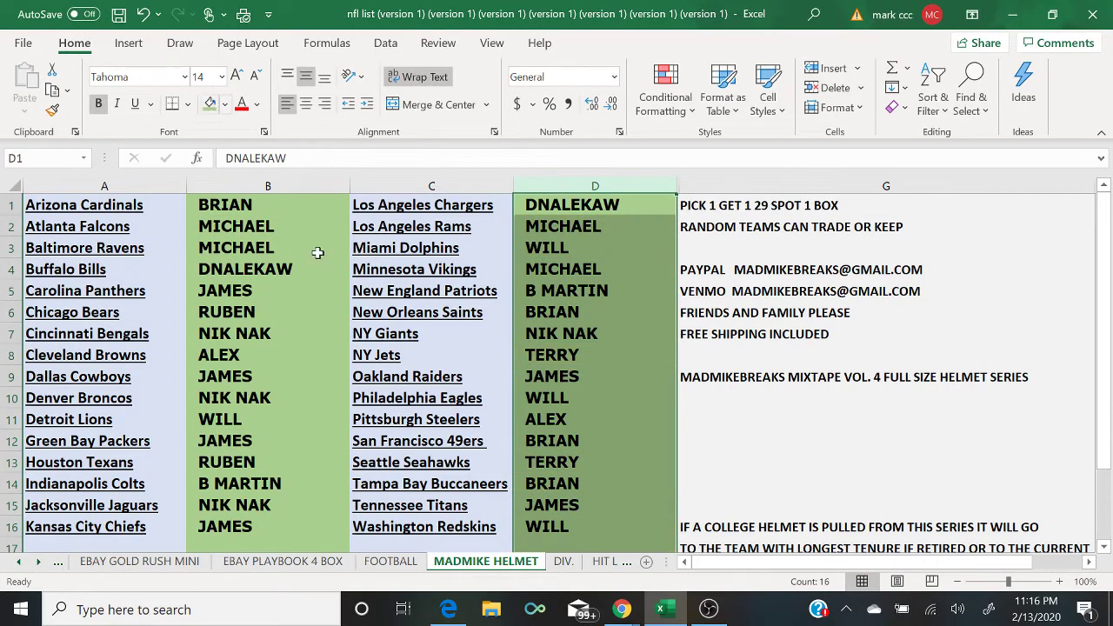
{"action": "left_click", "coordinate": [772, 498]}
{"action": "left_click", "coordinate": [708, 608]}
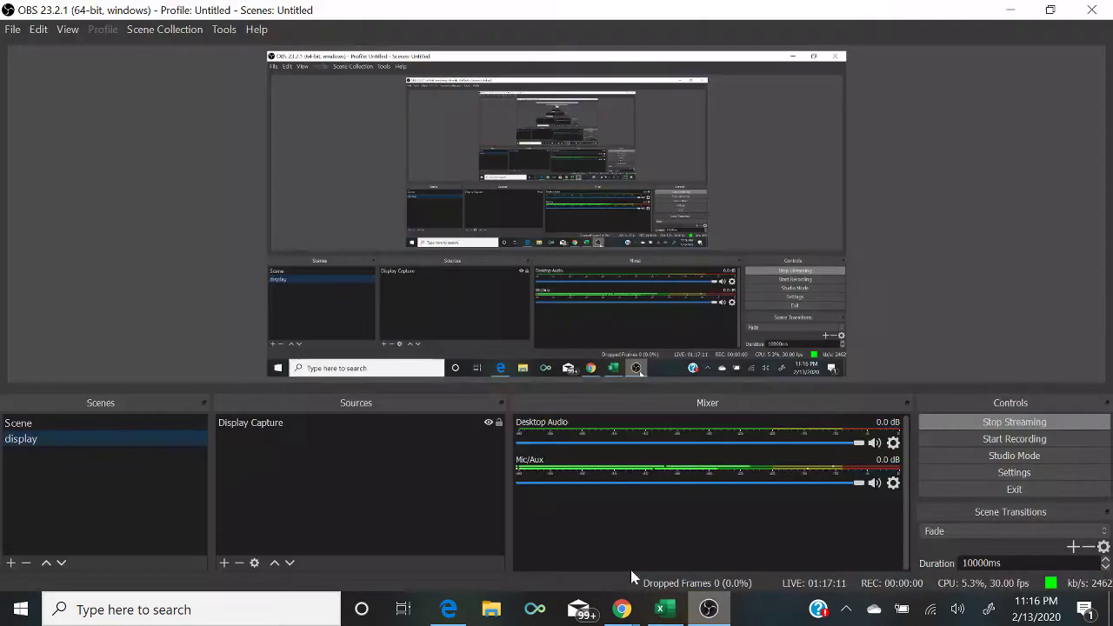
Step: Show the signed football on the camera Scene, then return the stream to the display scene
{"action": "left_click", "coordinate": [160, 424]}
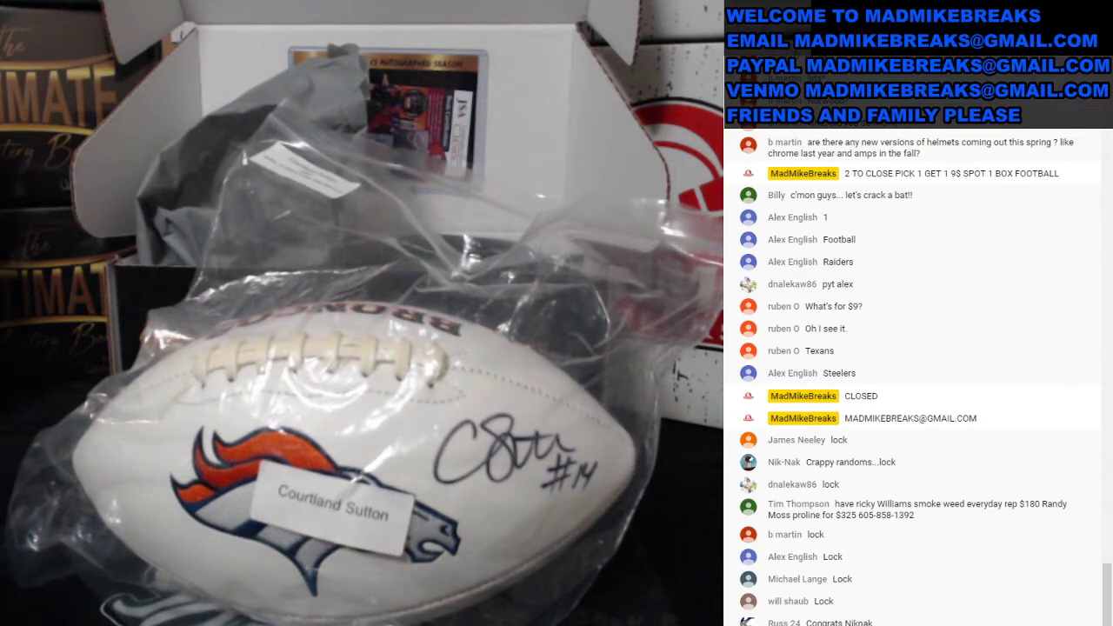
{"action": "left_click", "coordinate": [113, 437]}
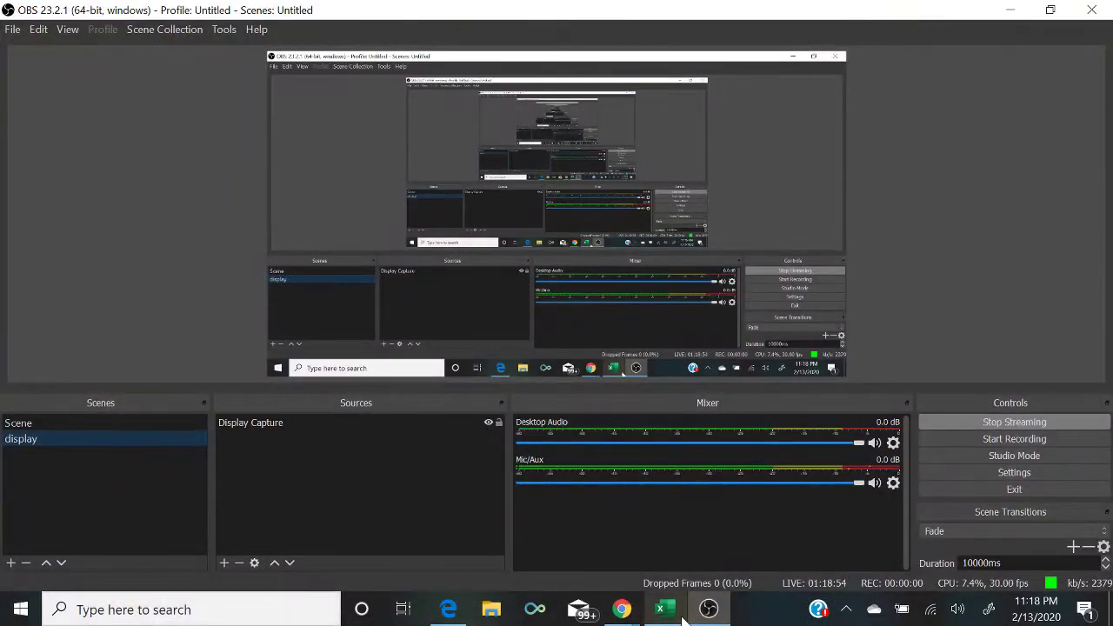
{"action": "left_click", "coordinate": [610, 584]}
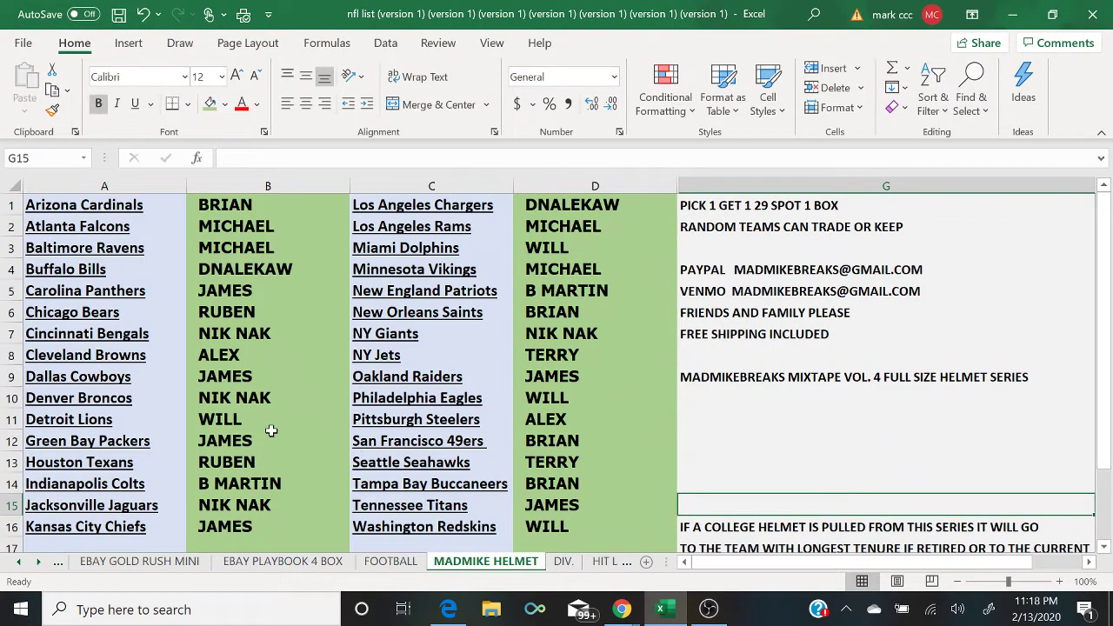
Step: Clear all buyer names from columns B and D
{"action": "left_click", "coordinate": [290, 396]}
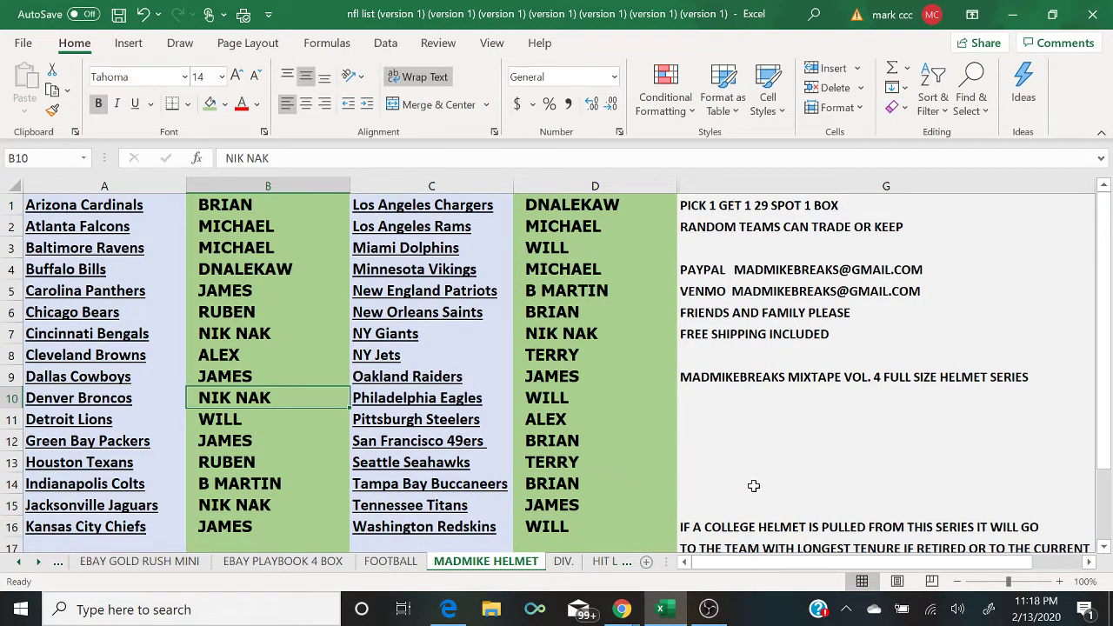
{"action": "left_click", "coordinate": [270, 186]}
{"action": "right_click", "coordinate": [269, 186]}
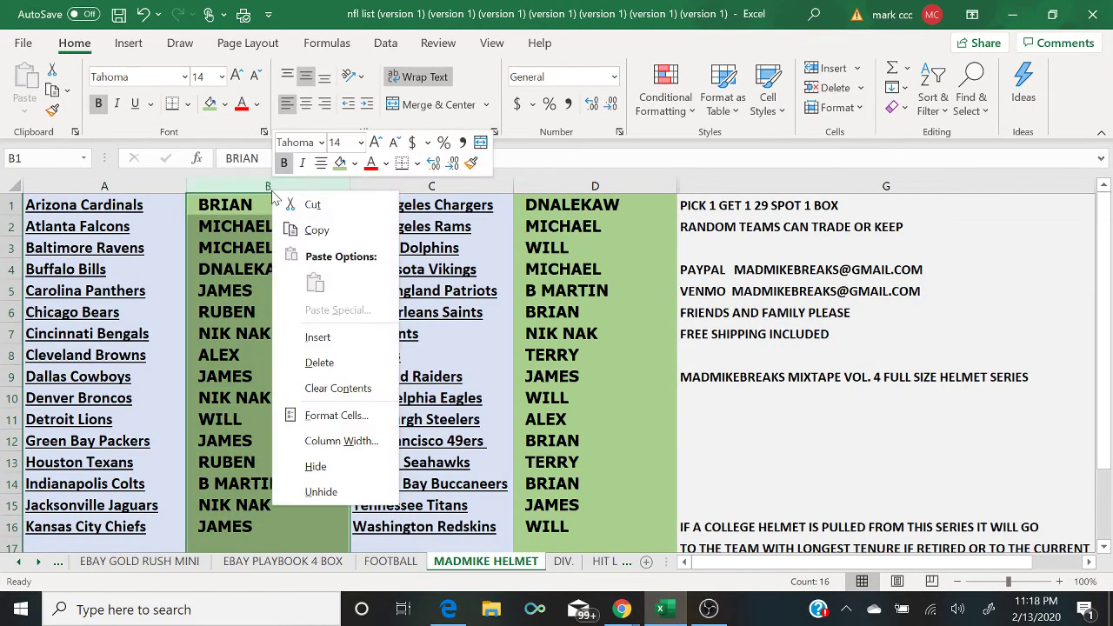
{"action": "left_click", "coordinate": [362, 386]}
{"action": "left_click", "coordinate": [562, 183]}
{"action": "right_click", "coordinate": [569, 185]}
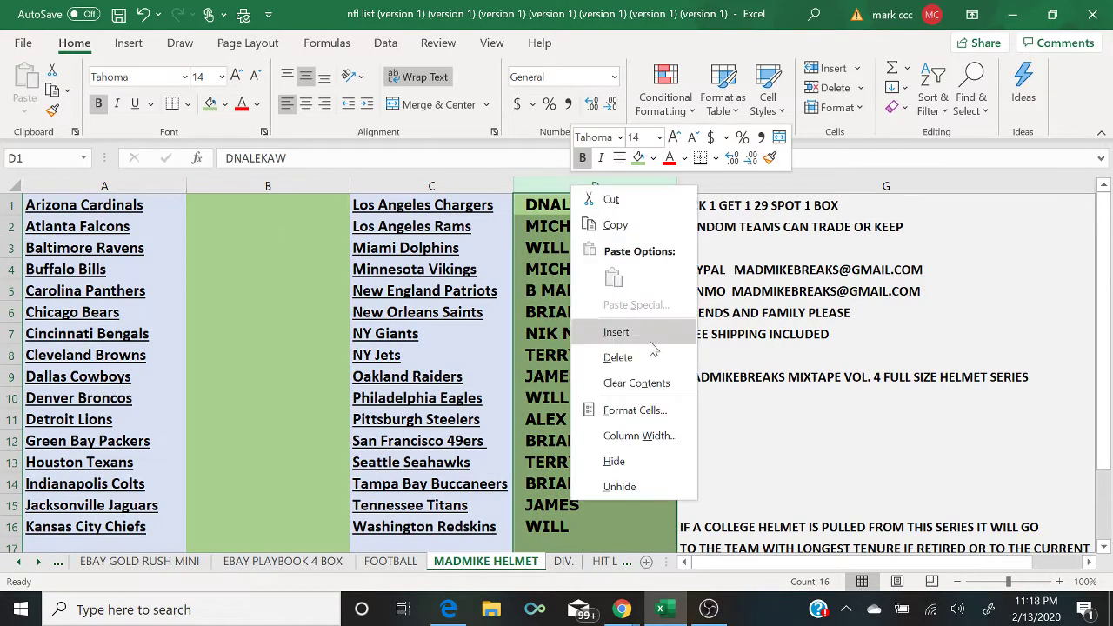
{"action": "left_click", "coordinate": [669, 383]}
Step: Fill columns B and D yellow again
{"action": "left_click", "coordinate": [247, 185]}
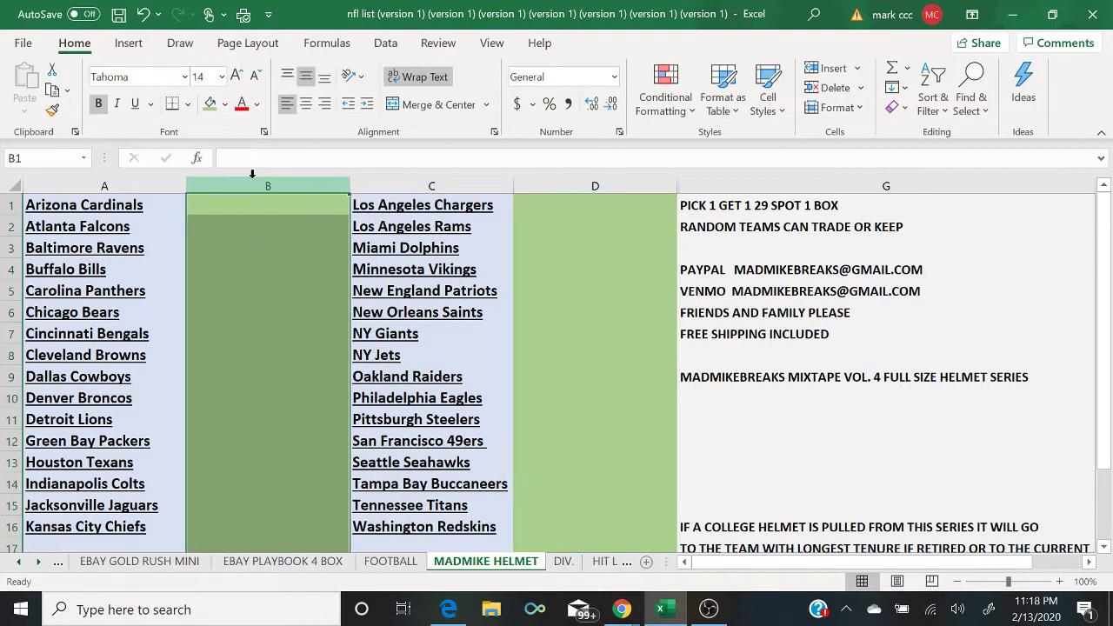
{"action": "left_click", "coordinate": [225, 104]}
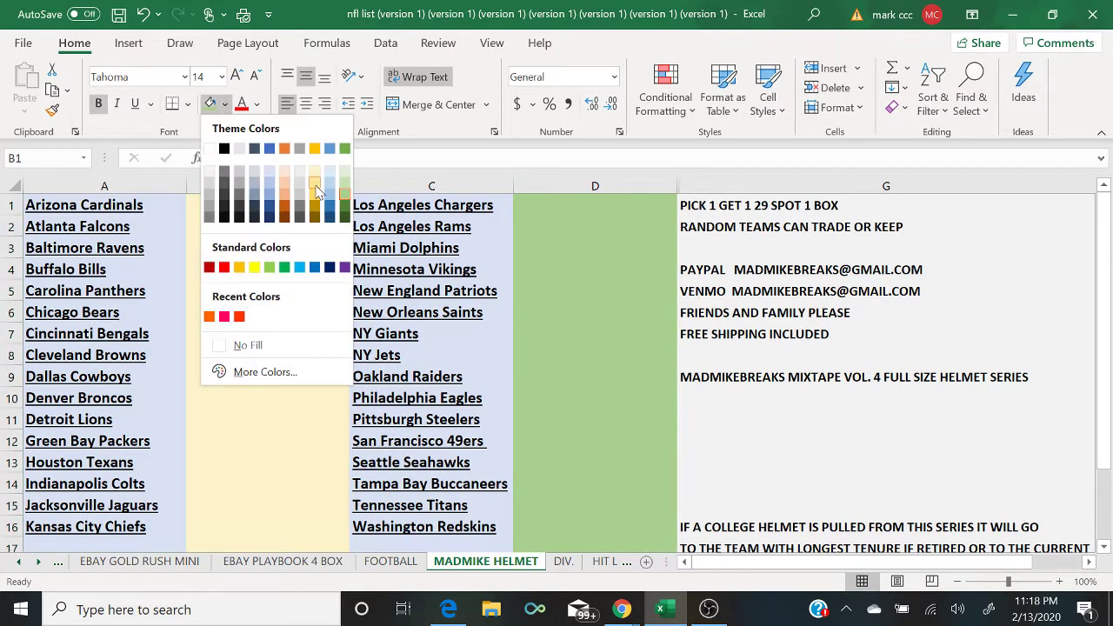
{"action": "left_click", "coordinate": [316, 182]}
{"action": "left_click", "coordinate": [562, 182]}
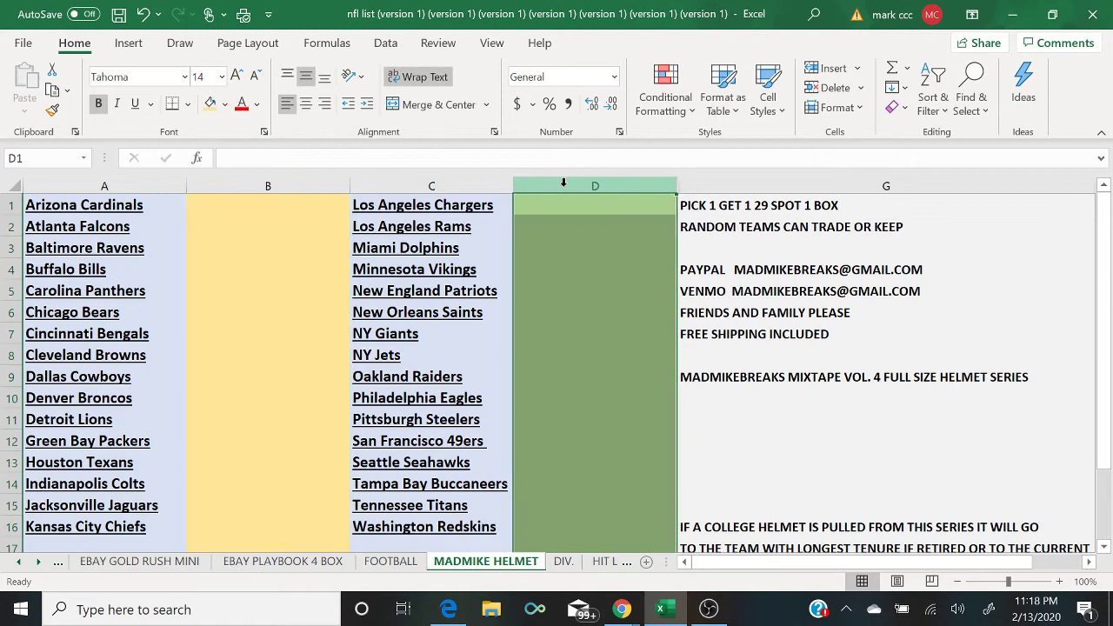
{"action": "left_click", "coordinate": [211, 103]}
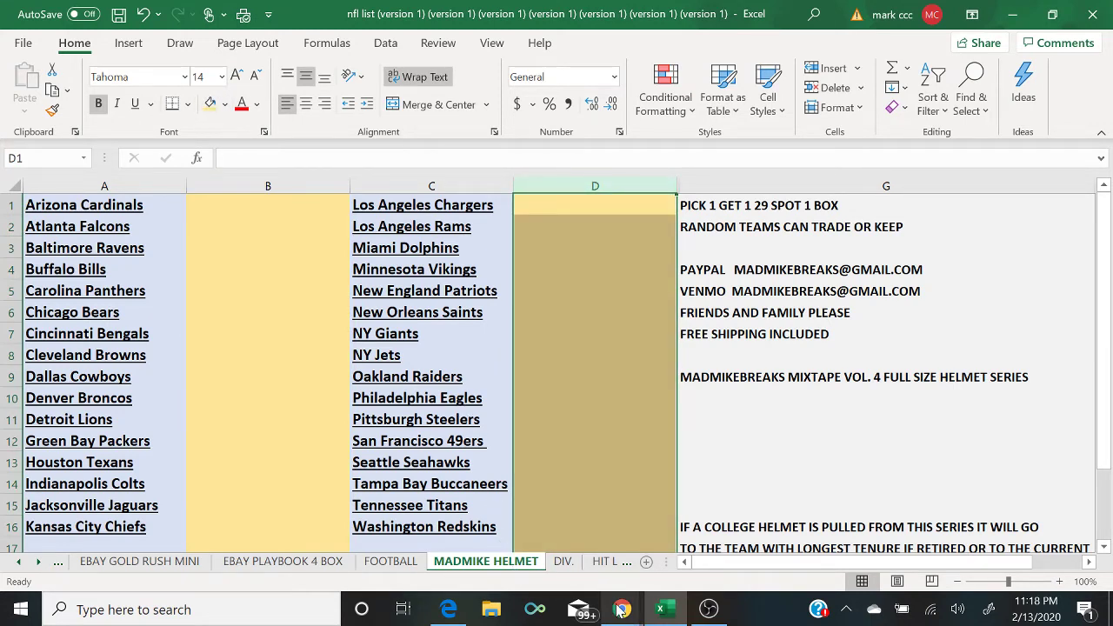
Step: Post 'PICK 1 GET 1 24$ SPOT 1 BOX HP PROLINE HELMET' in the live chat
{"action": "left_click", "coordinate": [721, 542]}
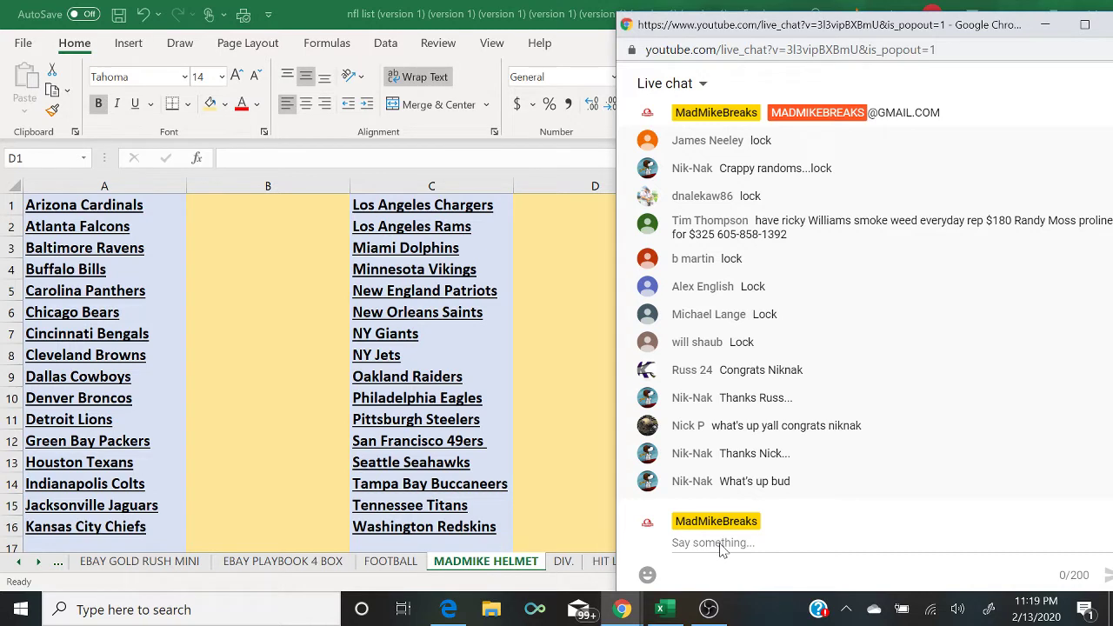
{"action": "left_click", "coordinate": [720, 546]}
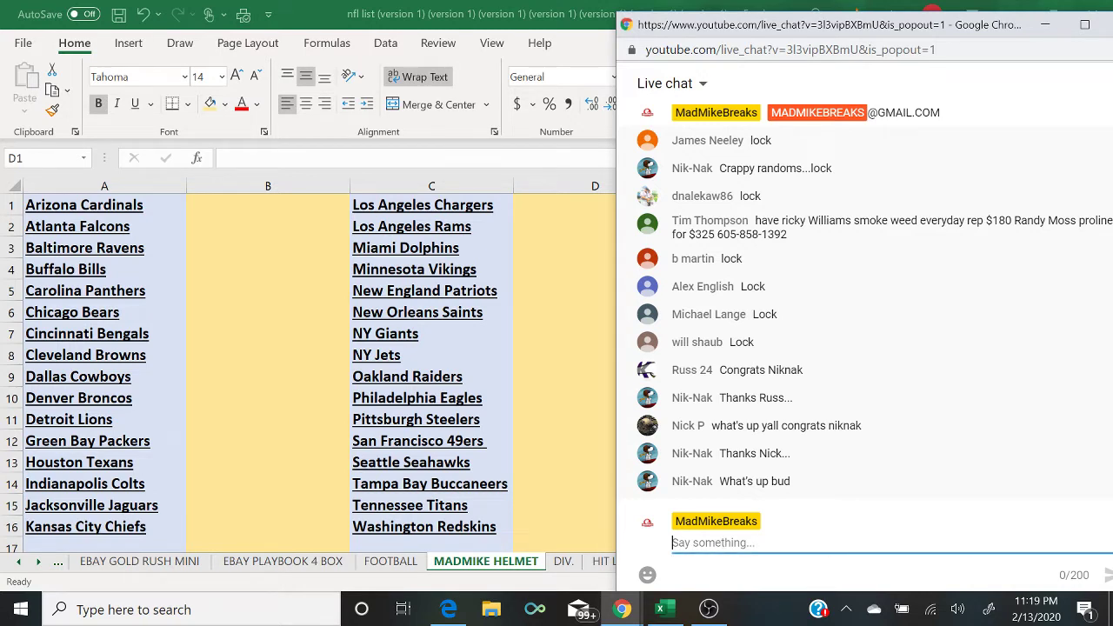
{"action": "type", "text": "PICK "}
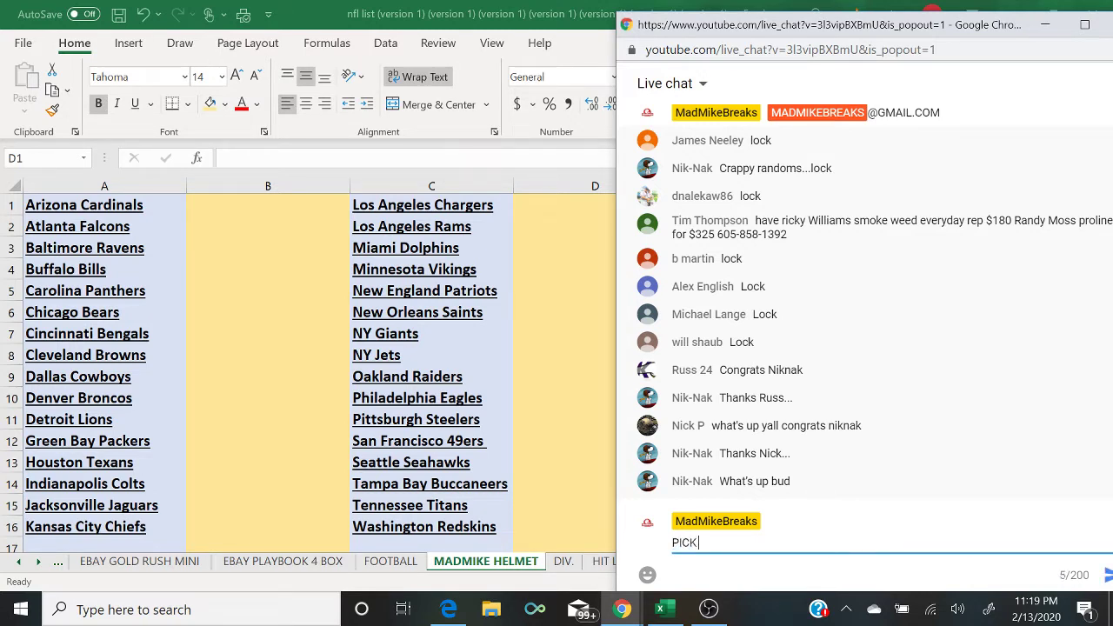
{"action": "type", "text": "1 GET 1"}
{"action": "type", "text": " 24$ SPOT 1 BOX PO"}
{"action": "key", "text": "BackSpace"}
{"action": "key", "text": "BackSpace"}
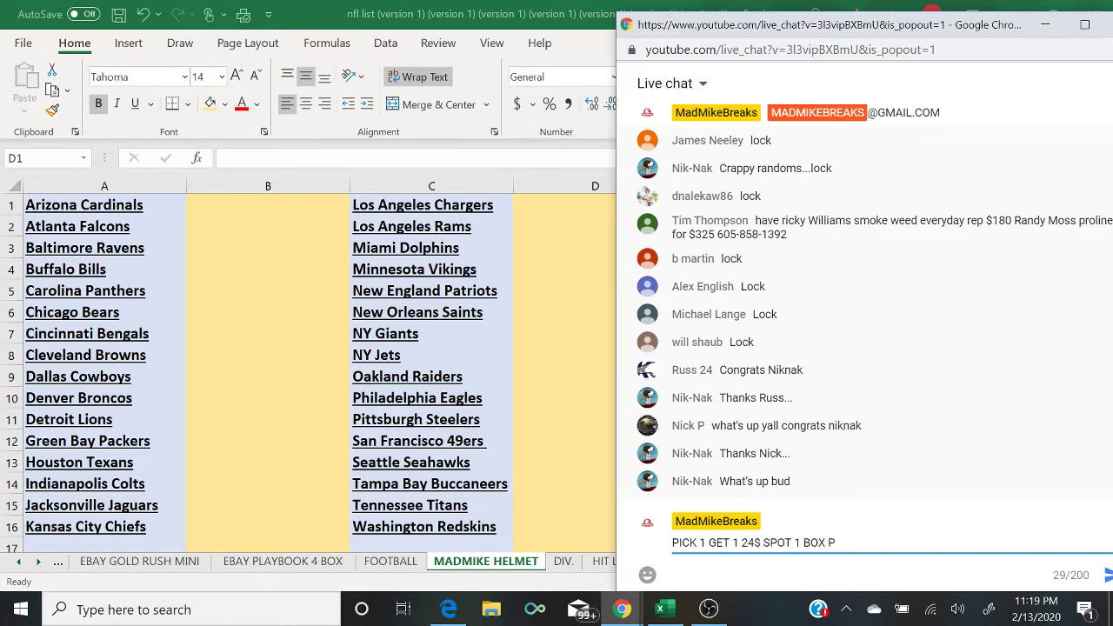
{"action": "type", "text": "HP PROLINE HELMET"}
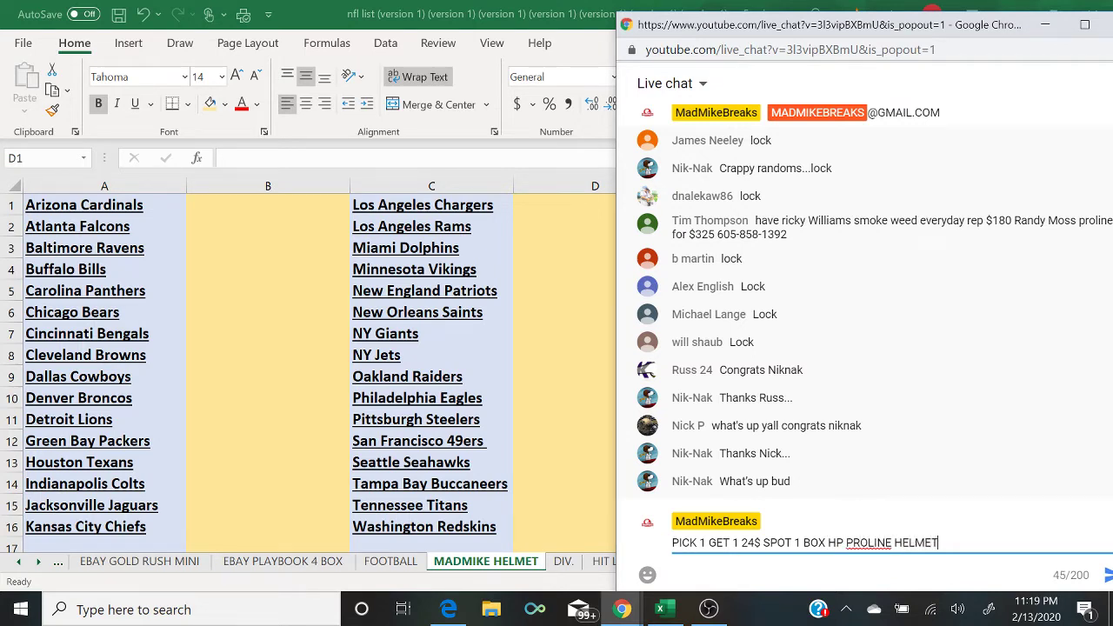
{"action": "key", "text": "Return"}
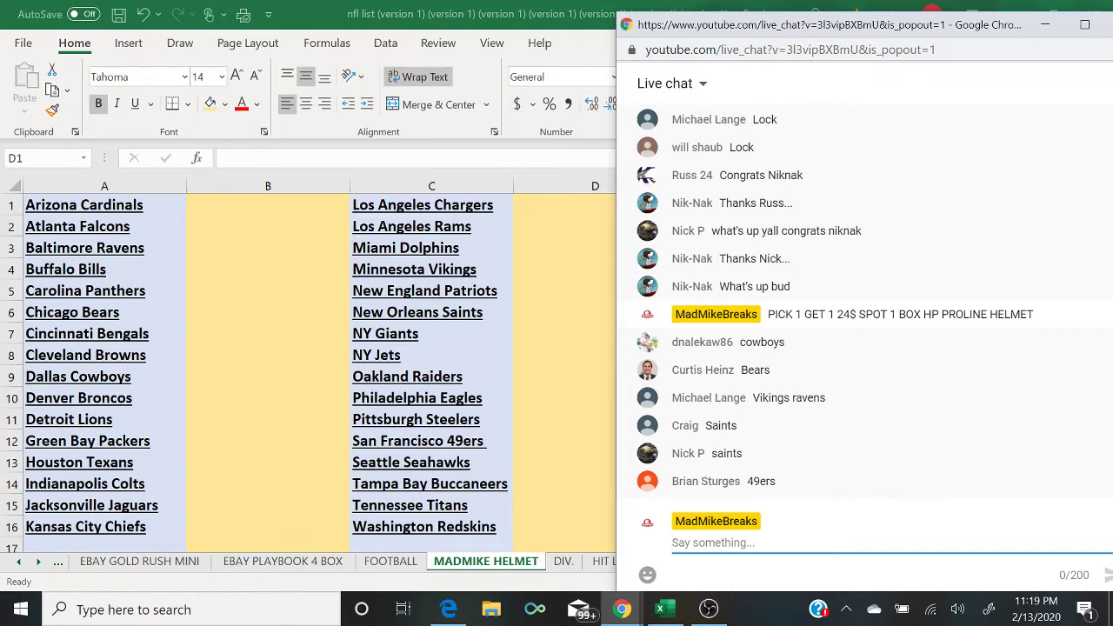
Step: Enter the buyer's name beside Dallas Cowboys, then check the live chat
{"action": "left_click", "coordinate": [243, 370]}
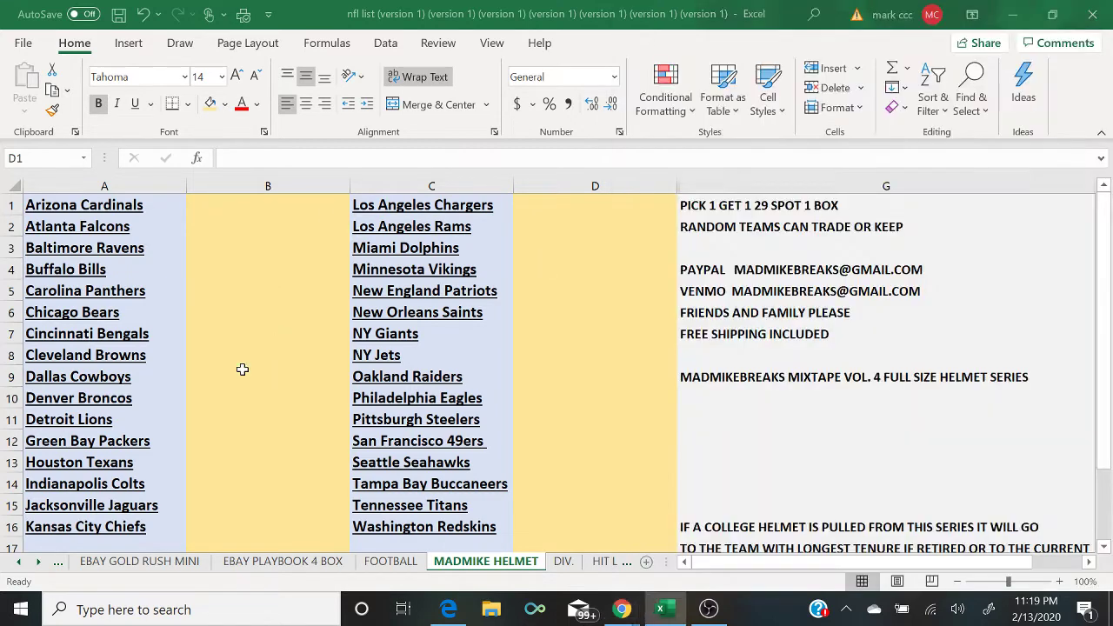
{"action": "left_click", "coordinate": [242, 369]}
{"action": "type", "text": "DNALEK"}
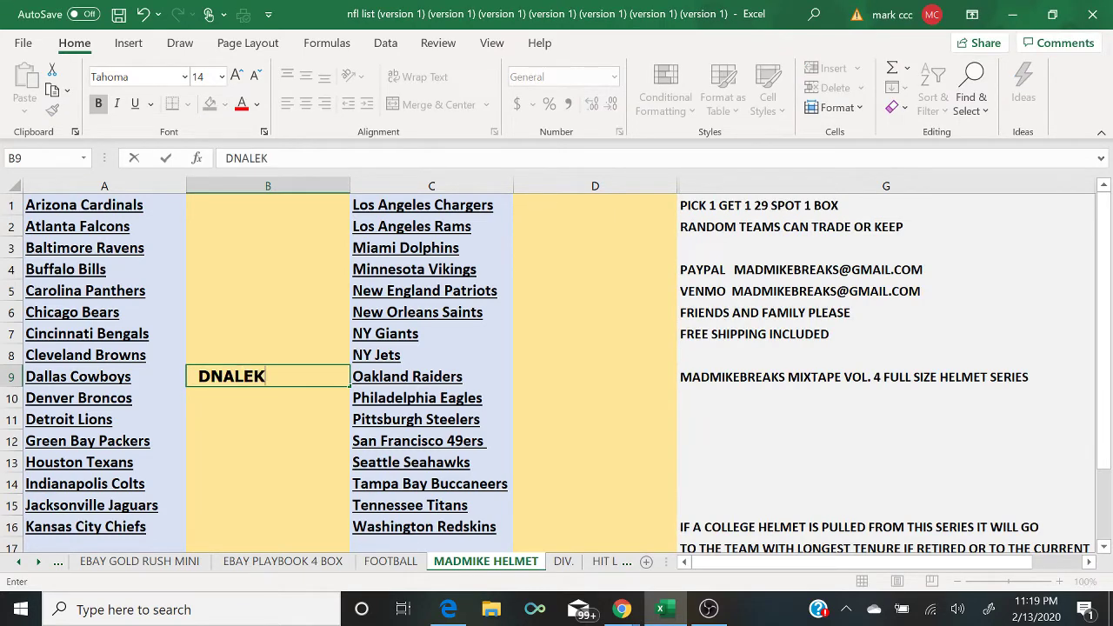
{"action": "type", "text": "AW"}
{"action": "key", "text": "Return"}
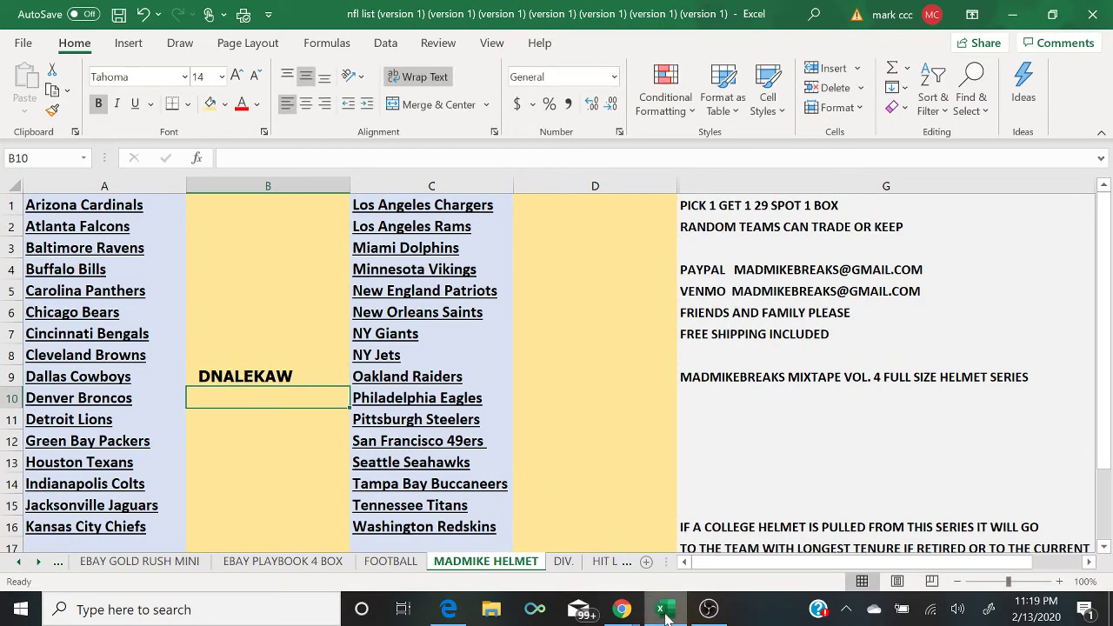
{"action": "mouse_move", "coordinate": [621, 608]}
{"action": "left_click", "coordinate": [699, 546]}
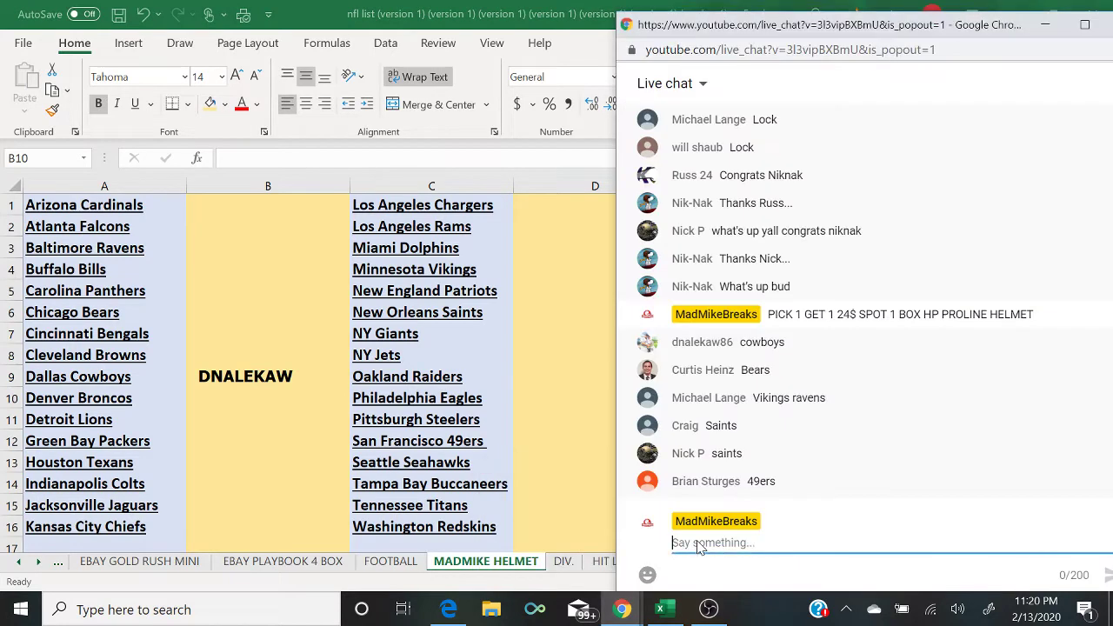
Step: Enter buyers' names beside Chicago Bears and Minnesota Vikings, checking the live chat in between
{"action": "left_click", "coordinate": [239, 318]}
{"action": "type", "text": "CURTIS"}
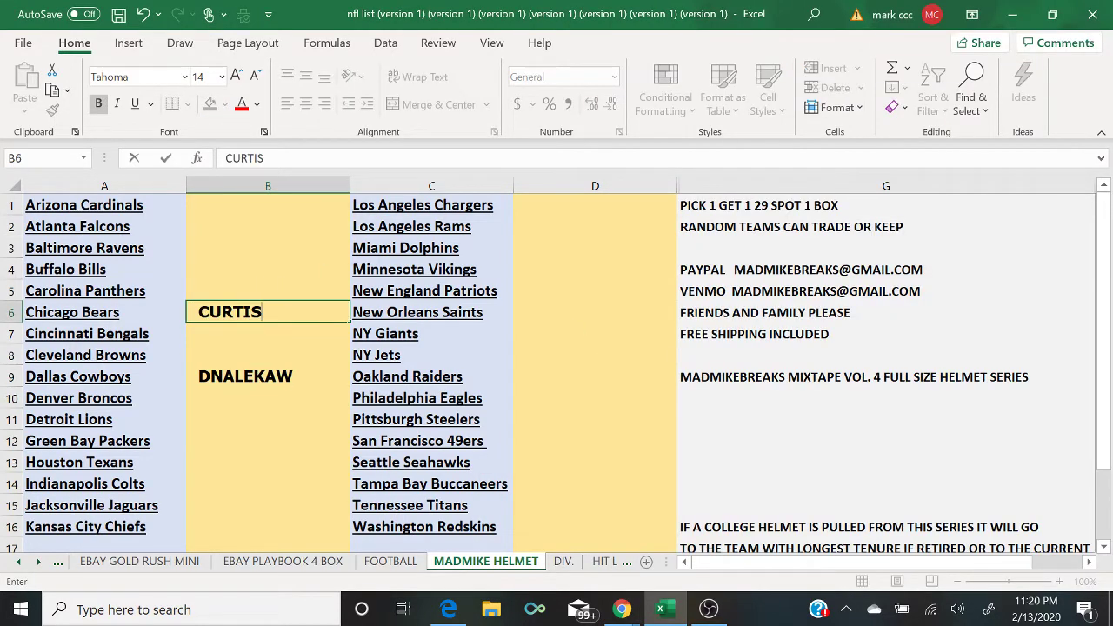
{"action": "mouse_move", "coordinate": [622, 608]}
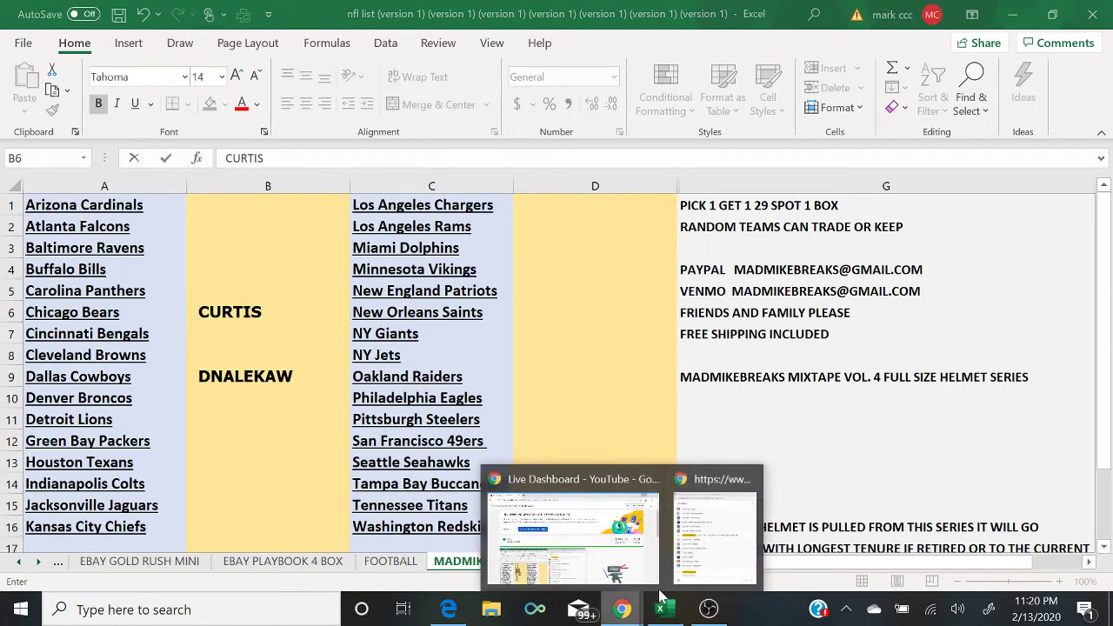
{"action": "left_click", "coordinate": [678, 521]}
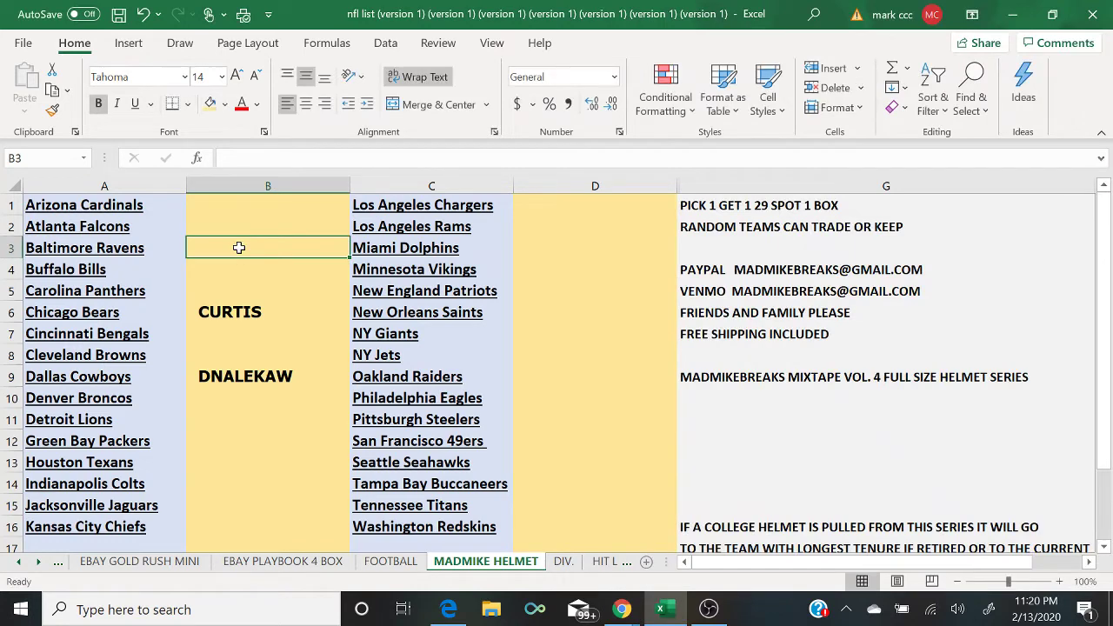
{"action": "type", "text": "MICHAEL"}
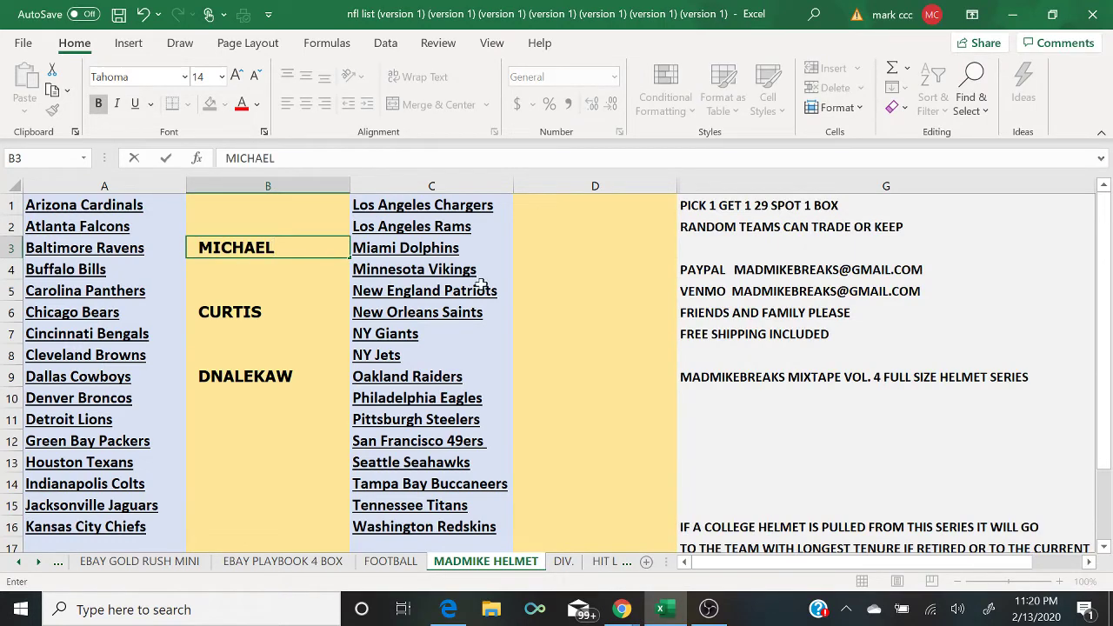
{"action": "left_click", "coordinate": [520, 269]}
{"action": "type", "text": "MICHAEL"}
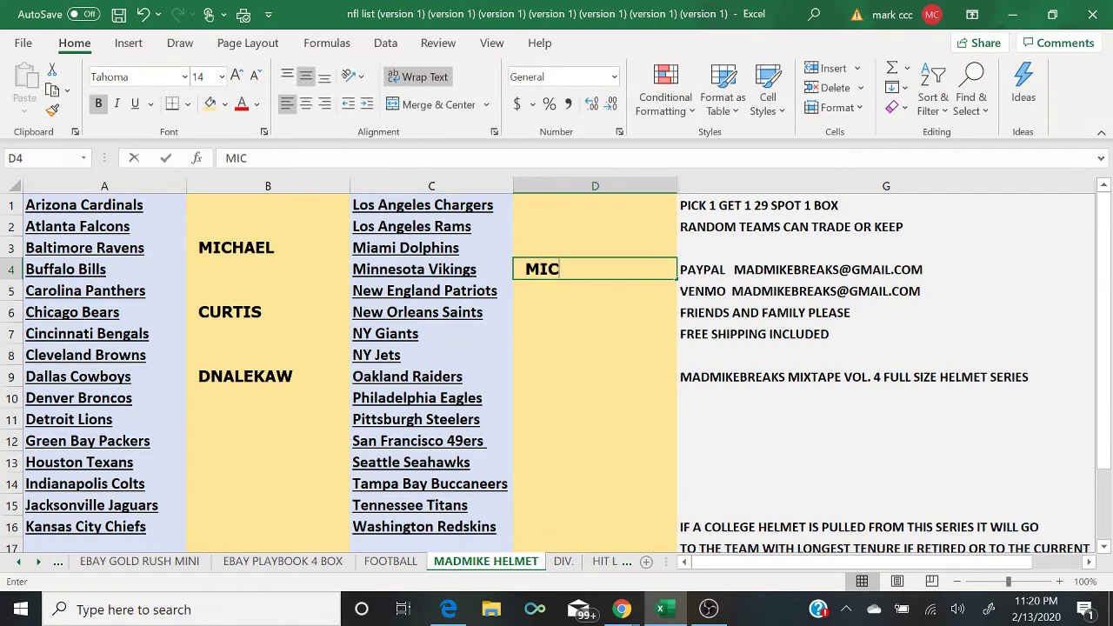
{"action": "left_click", "coordinate": [621, 609]}
{"action": "left_click", "coordinate": [708, 565]}
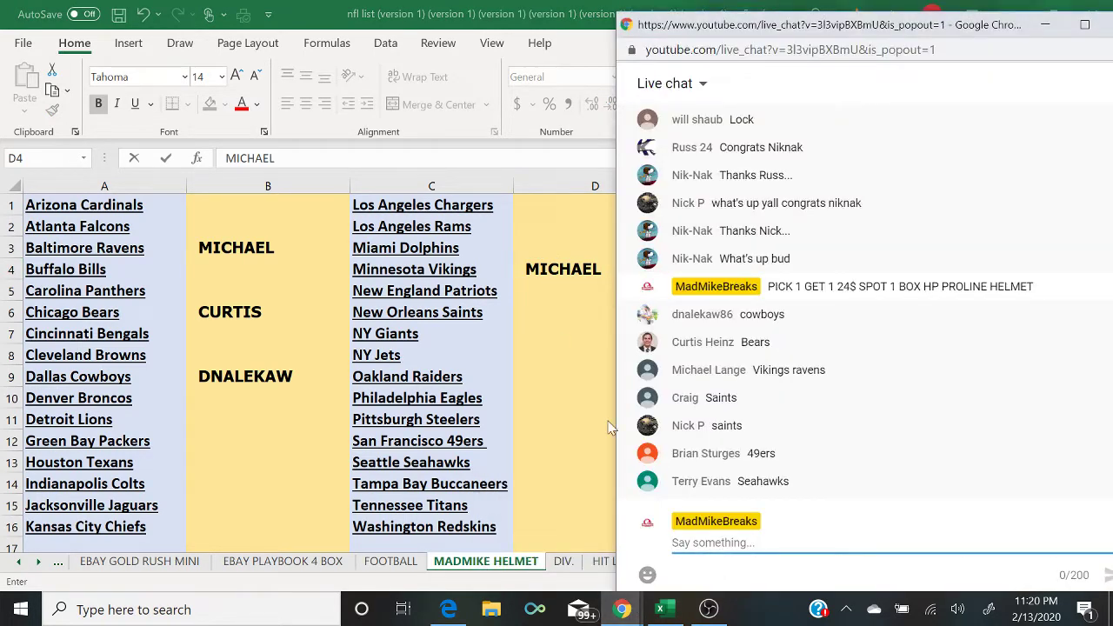
Step: Log the buyer's name beside New Orleans Saints and glance back at the live chat
{"action": "left_click", "coordinate": [553, 317]}
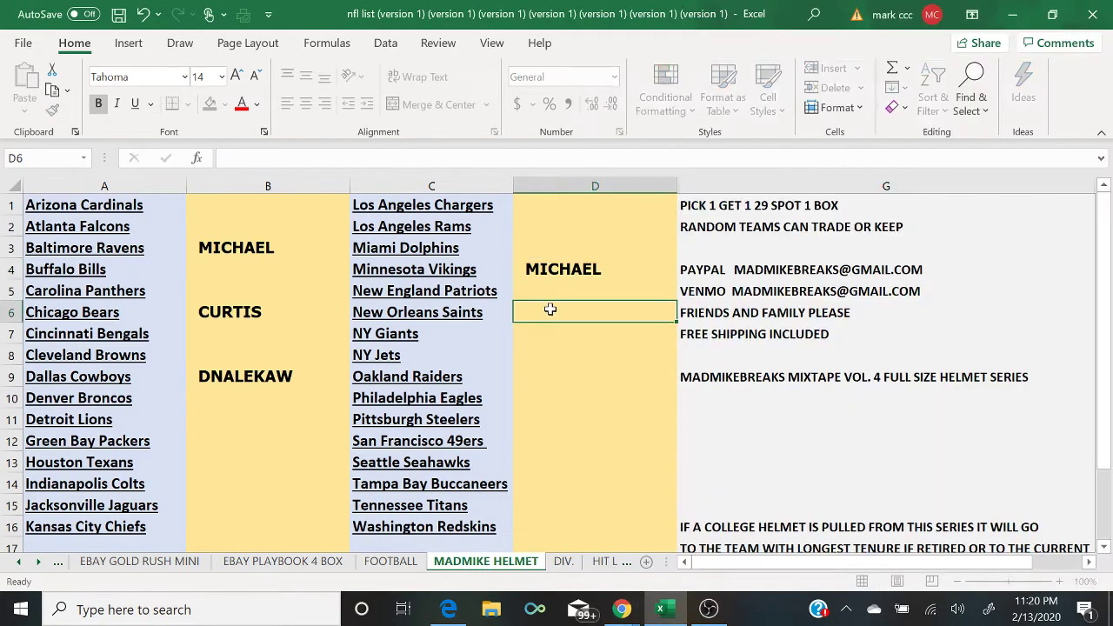
{"action": "type", "text": "CRAIG"}
{"action": "key", "text": "Return"}
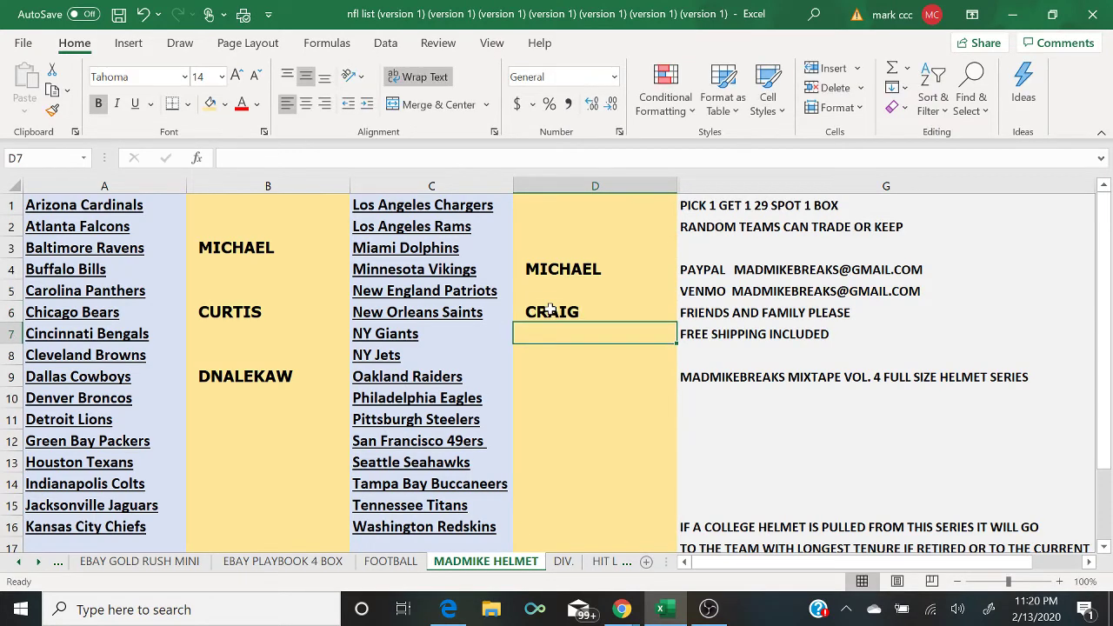
{"action": "mouse_move", "coordinate": [621, 609]}
{"action": "left_click", "coordinate": [700, 563]}
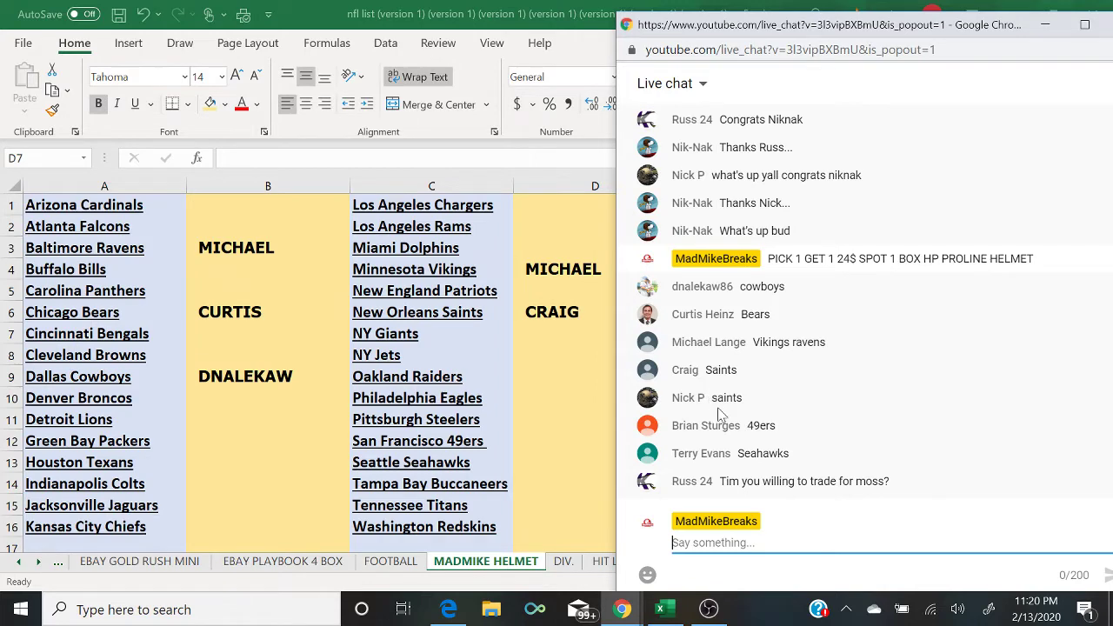
Step: Enter buyers' names beside San Francisco 49ers and Seattle Seahawks, checking the chat after each
{"action": "key", "text": "alt+Tab"}
{"action": "left_click", "coordinate": [560, 449]}
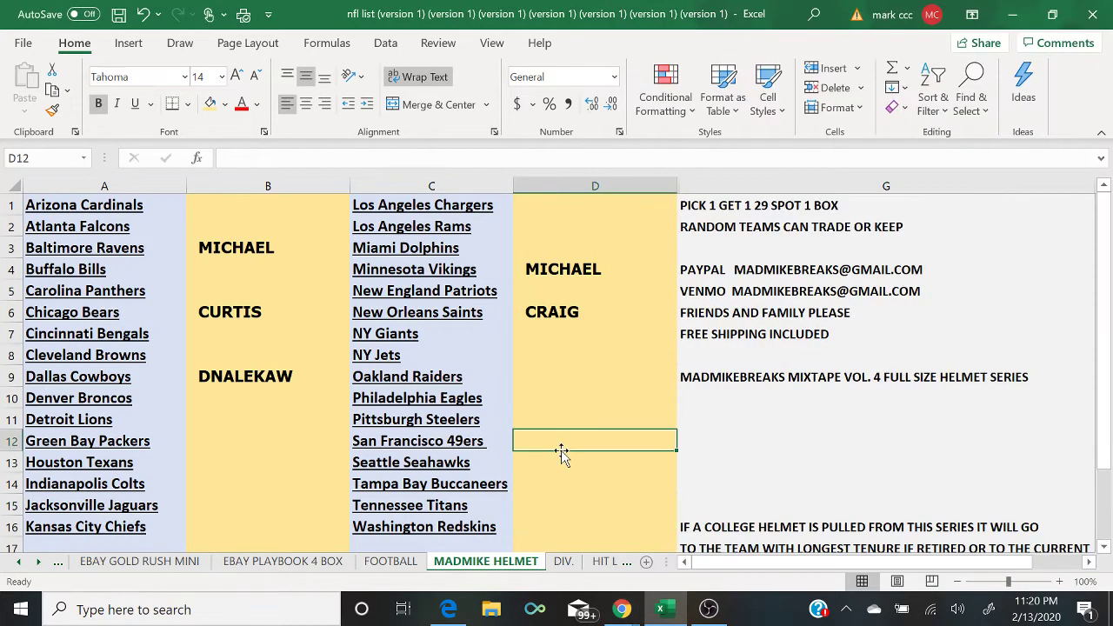
{"action": "type", "text": "BRIAN"}
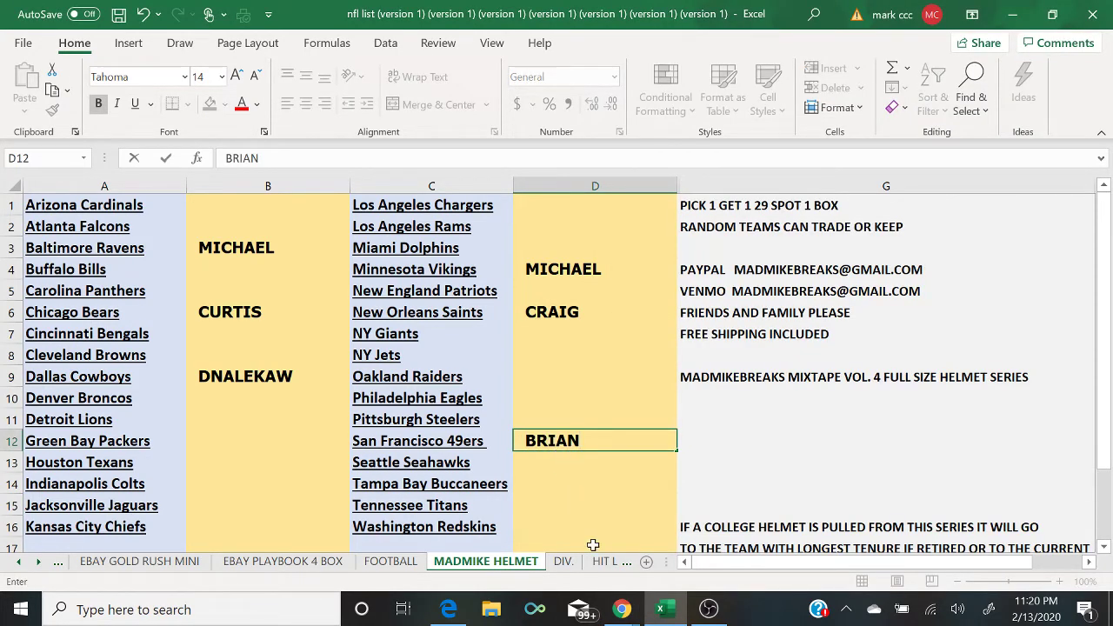
{"action": "mouse_move", "coordinate": [622, 609]}
{"action": "left_click", "coordinate": [695, 556]}
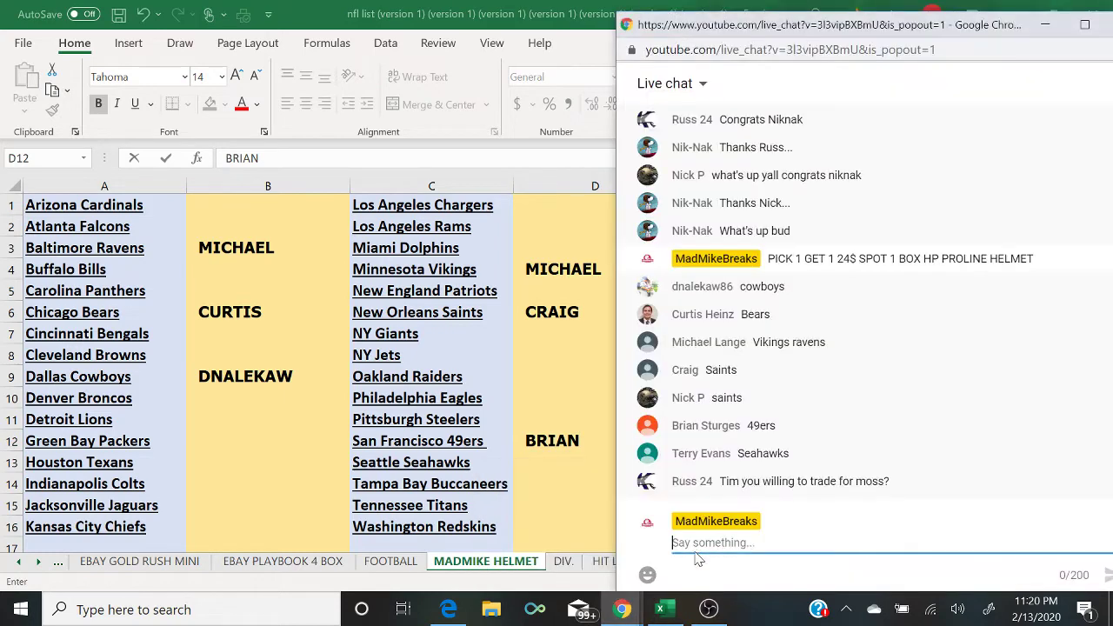
{"action": "left_click", "coordinate": [545, 465]}
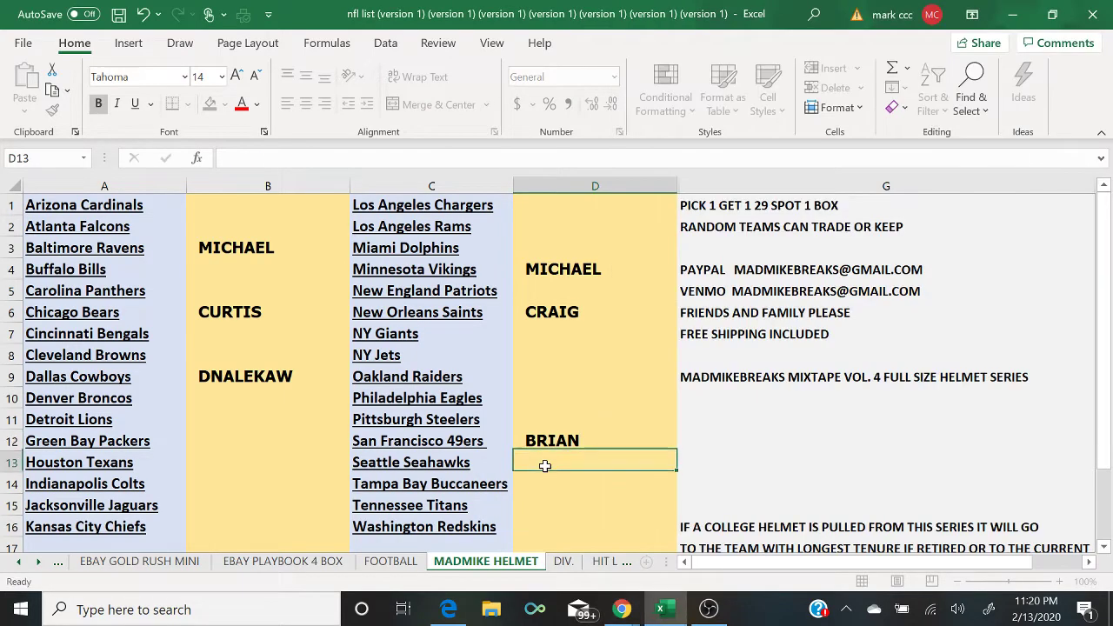
{"action": "type", "text": "TERRY"}
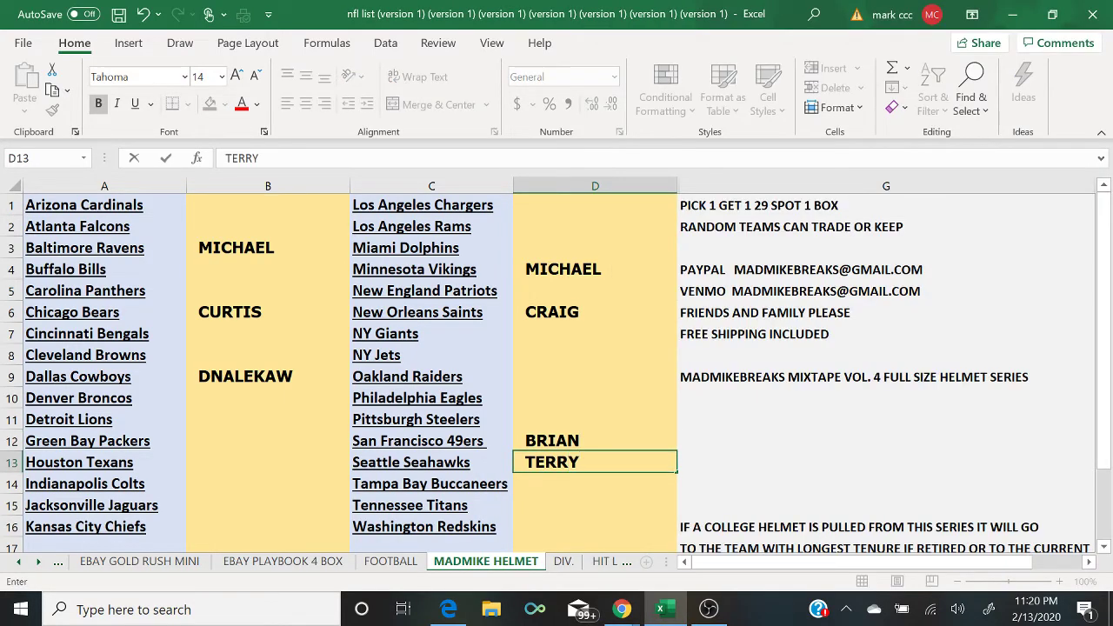
{"action": "mouse_move", "coordinate": [622, 608]}
{"action": "left_click", "coordinate": [700, 561]}
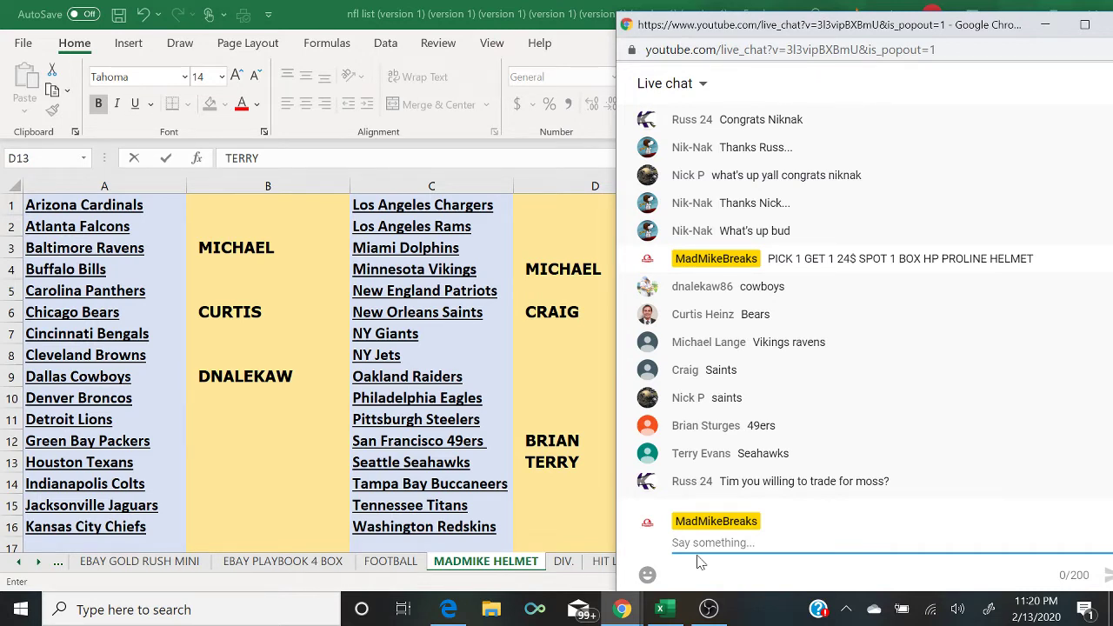
Step: Send 'ALSO HAVE GOLD RUSH BASEBALL BAT 6$ SPOT RANDOM TEAM' in chat, then return to the Raiders cell
{"action": "type", "text": "ALSO HAVE "}
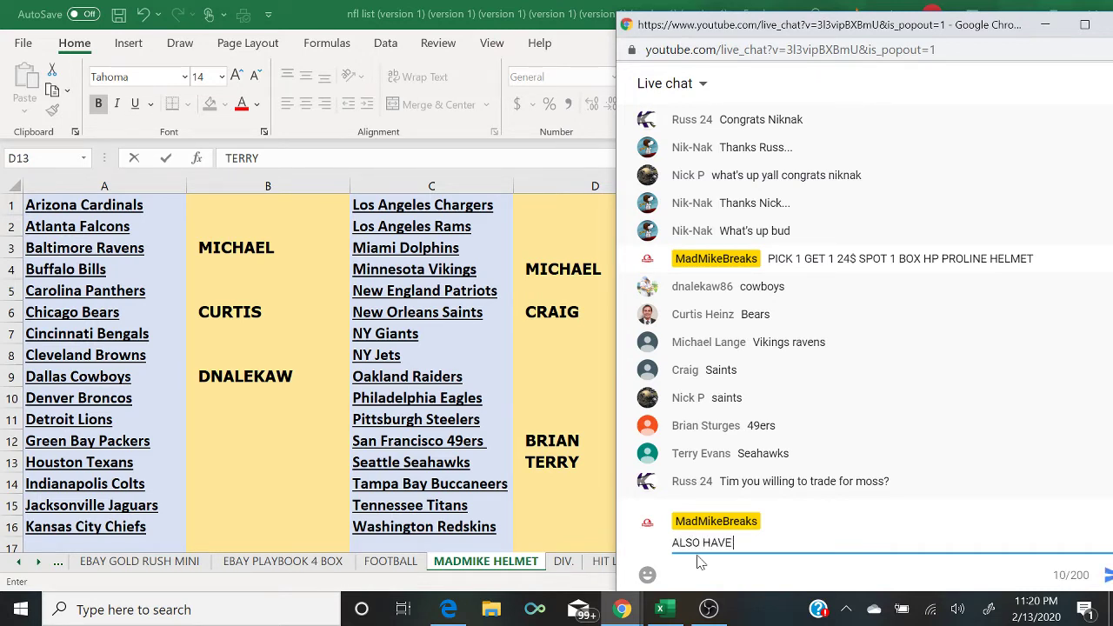
{"action": "type", "text": "GOLD RUSH BASEBALL BAT"}
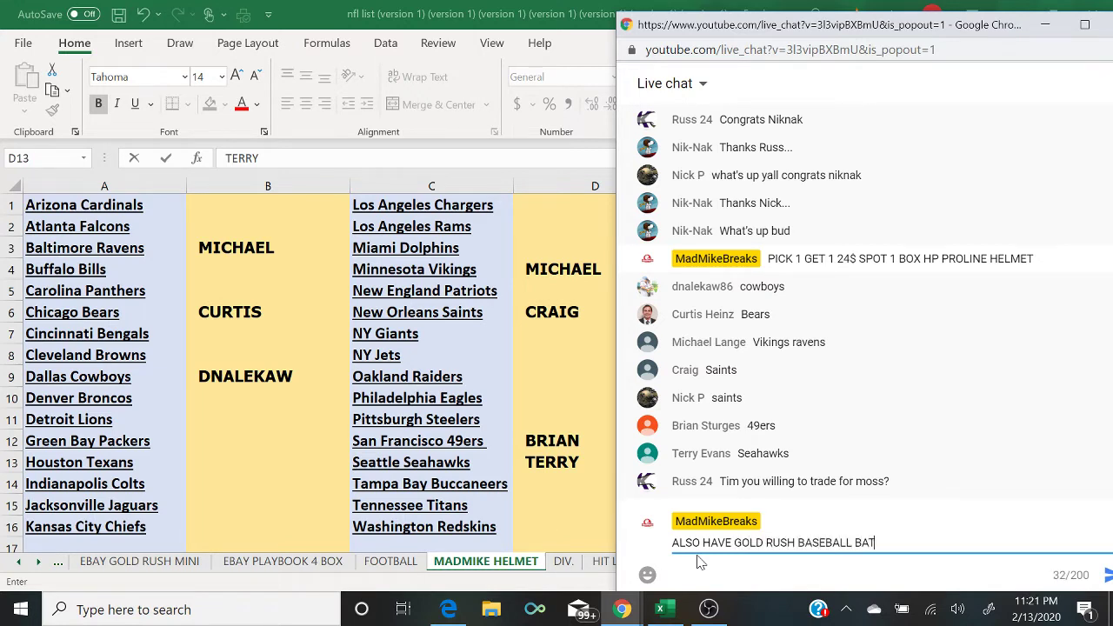
{"action": "type", "text": " 6$ SPOT RANDOM TEAM"}
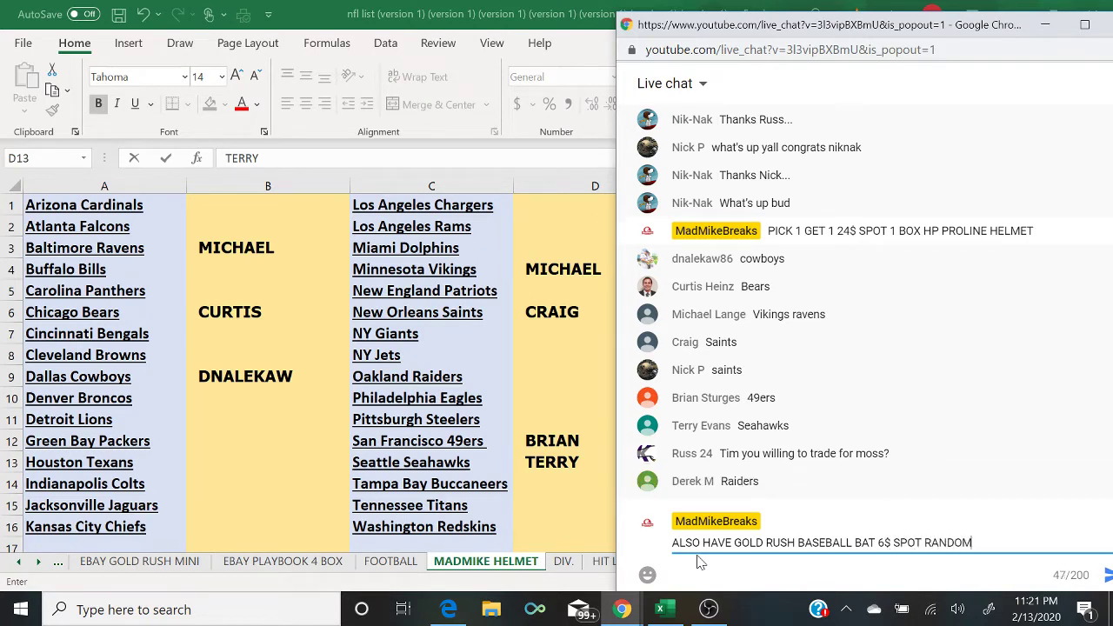
{"action": "key", "text": "Return"}
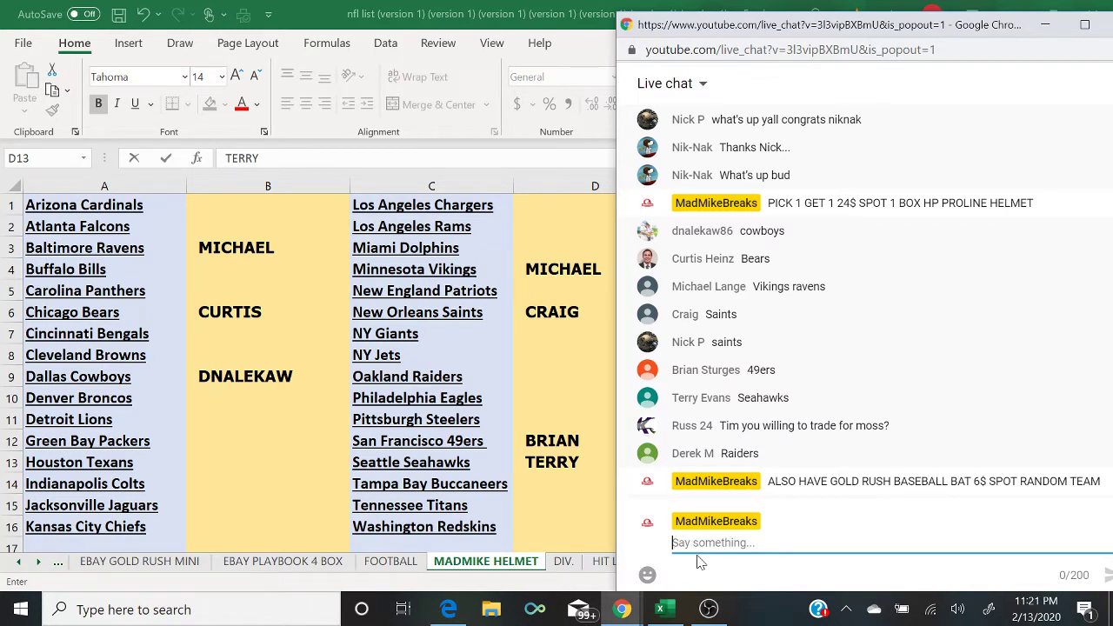
{"action": "left_click", "coordinate": [551, 379]}
Step: Log the buyer beside Oakland Raiders, then switch the stream to the camera-and-chat scene and back
{"action": "type", "text": "DEREK"}
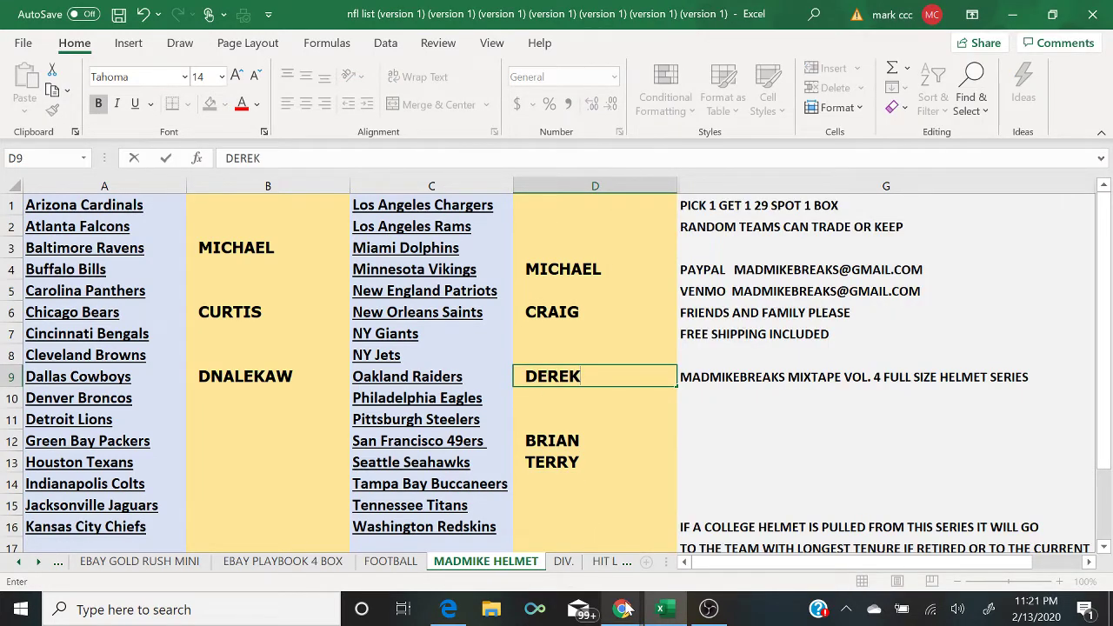
{"action": "mouse_move", "coordinate": [635, 612]}
{"action": "left_click", "coordinate": [689, 569]}
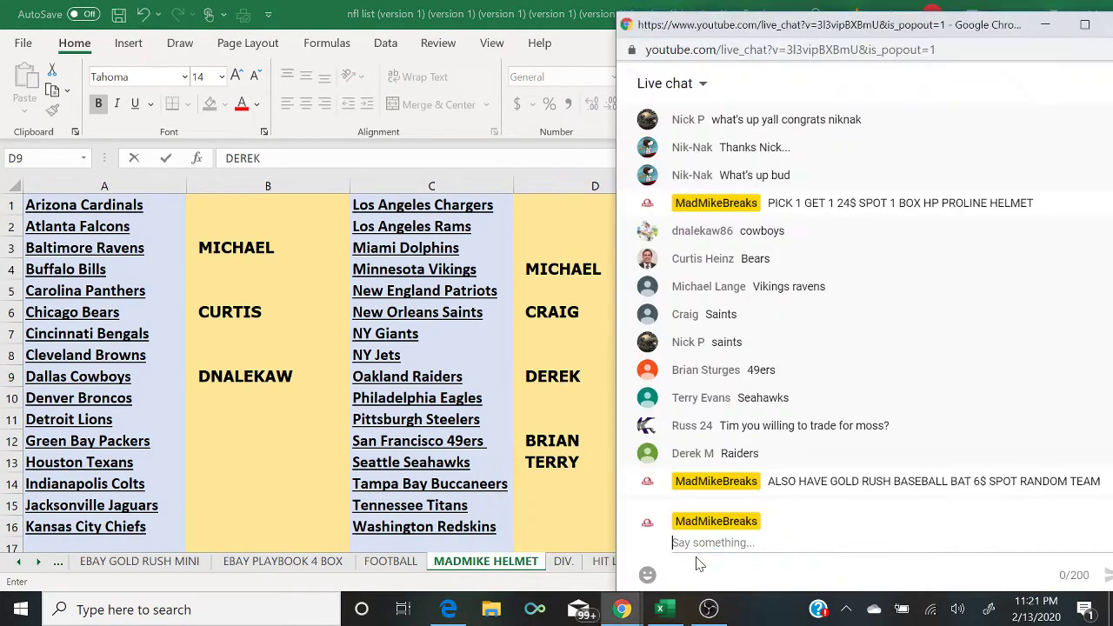
{"action": "left_click", "coordinate": [710, 608]}
{"action": "left_click", "coordinate": [121, 422]}
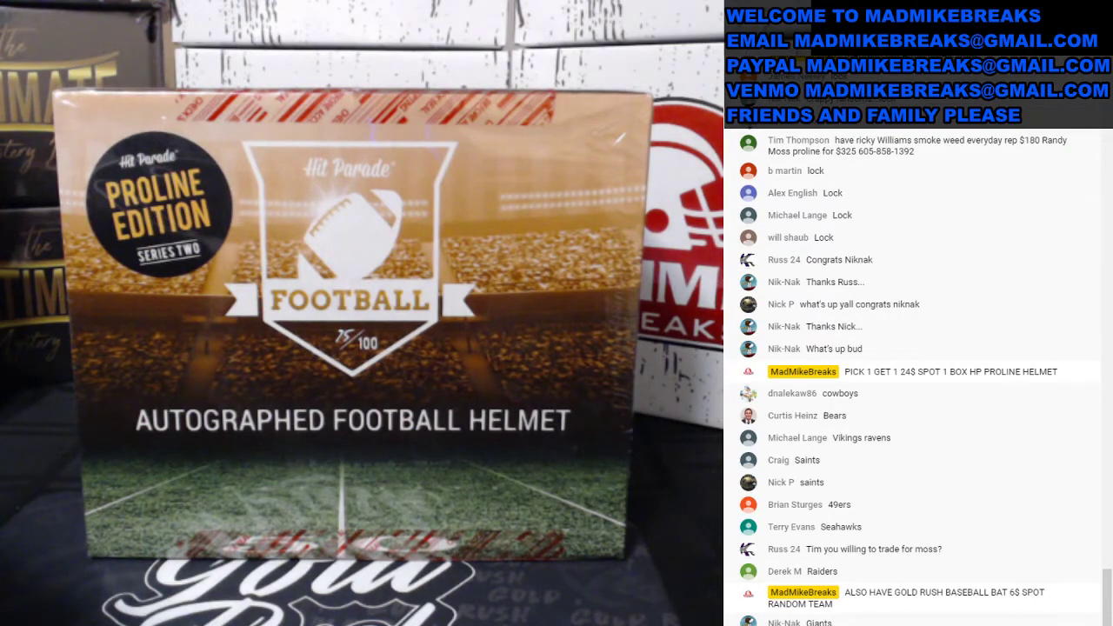
{"action": "left_click", "coordinate": [132, 446]}
Step: Enter the buyer's name in column D beside NY Giants and check the live chat
{"action": "left_click", "coordinate": [641, 614]}
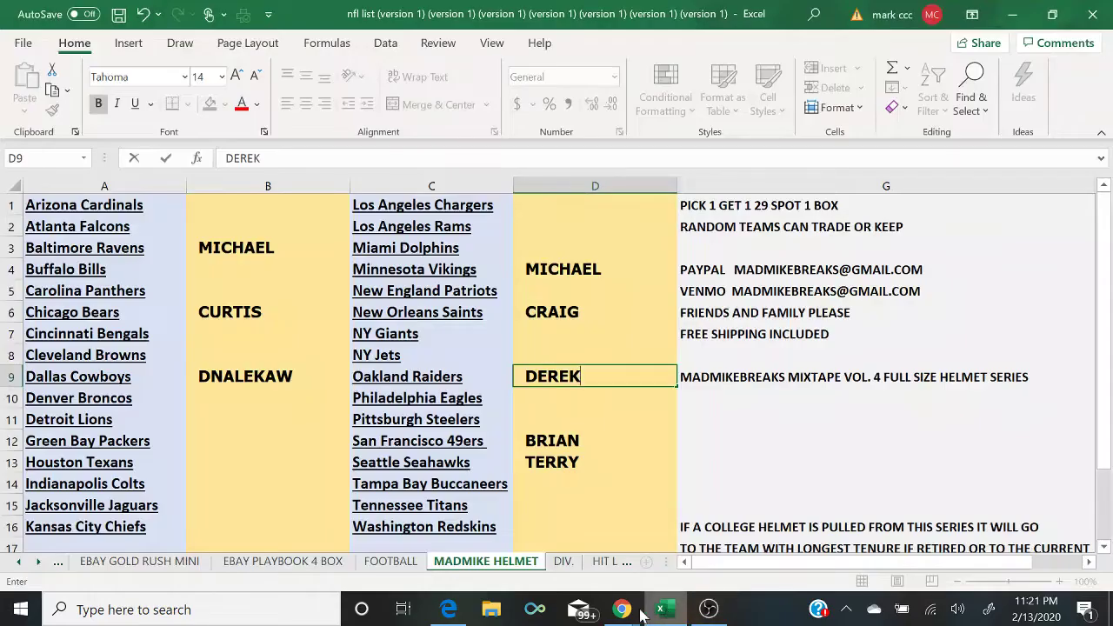
{"action": "mouse_move", "coordinate": [623, 610]}
{"action": "left_click", "coordinate": [718, 548]}
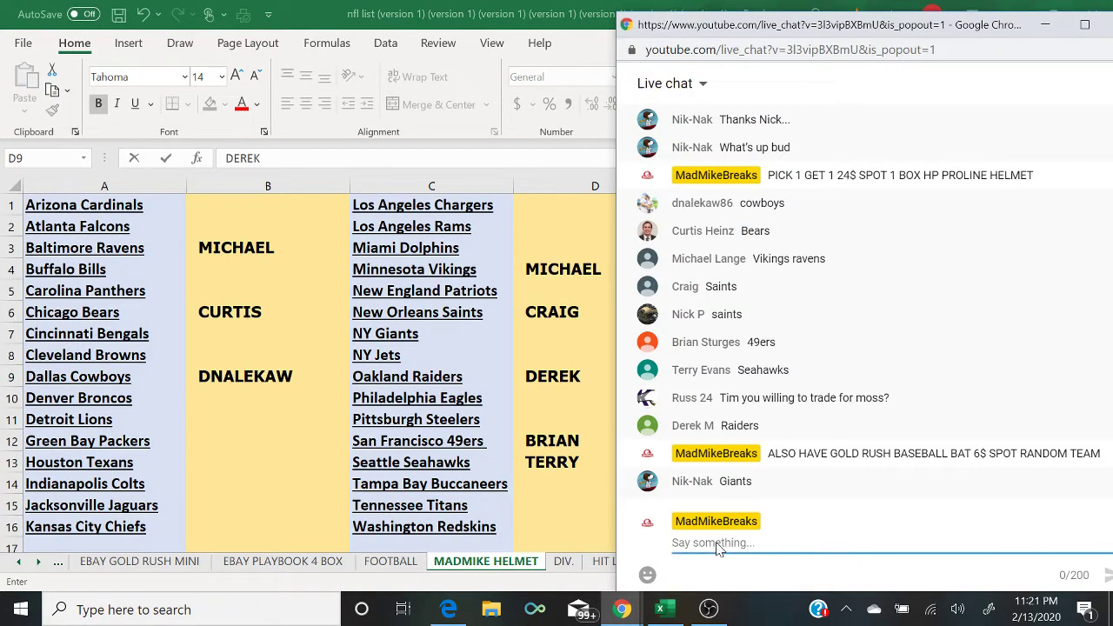
{"action": "left_click", "coordinate": [563, 332]}
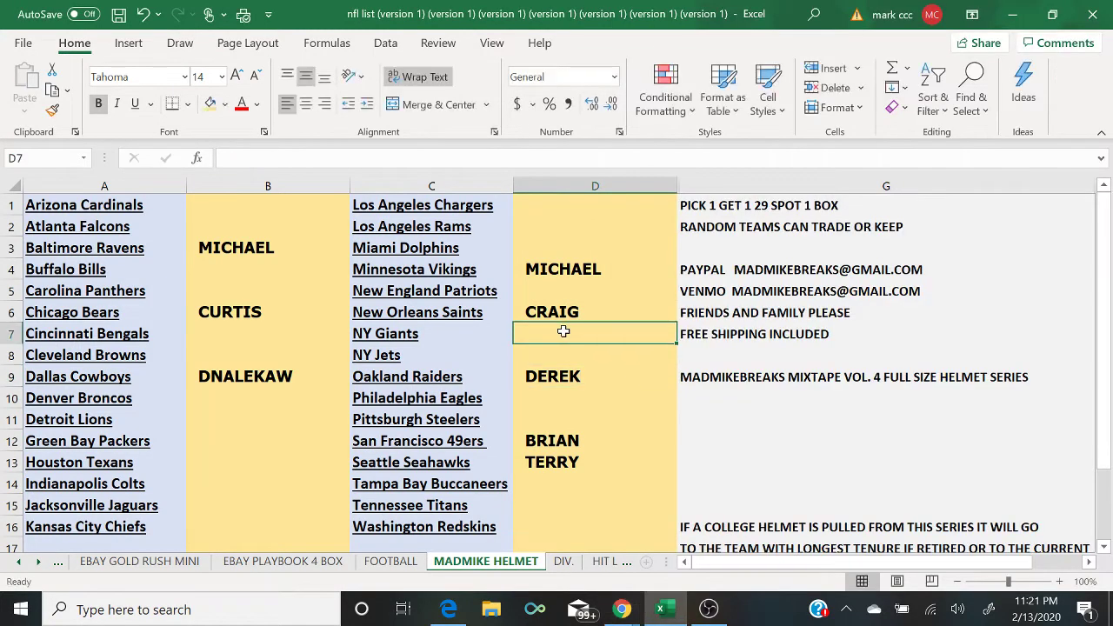
{"action": "type", "text": "NIK NAK"}
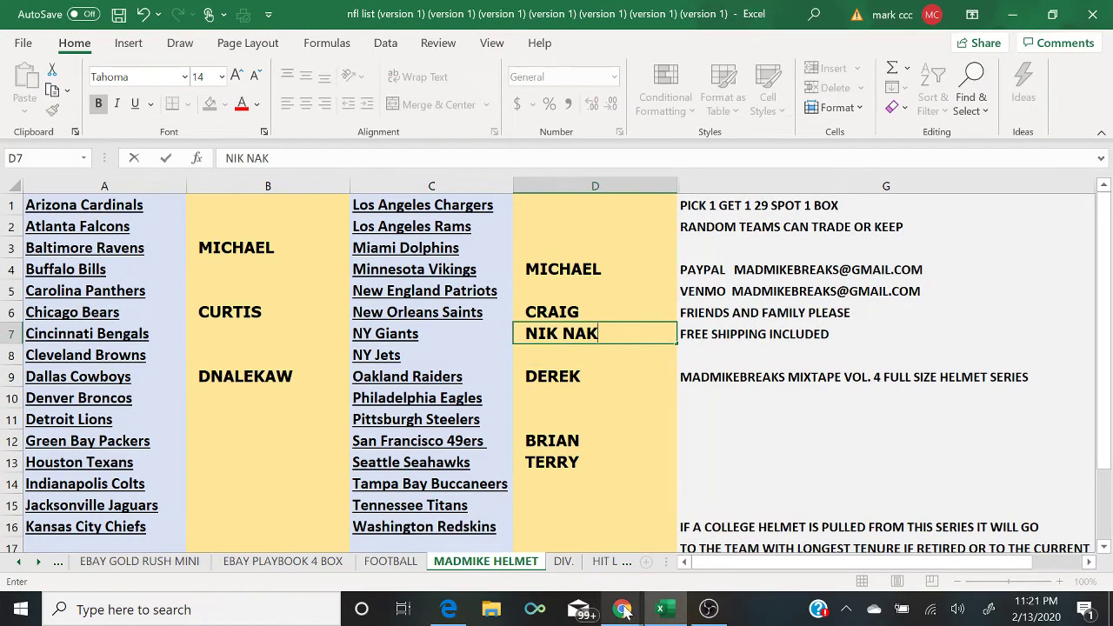
{"action": "mouse_move", "coordinate": [622, 611]}
{"action": "left_click", "coordinate": [719, 557]}
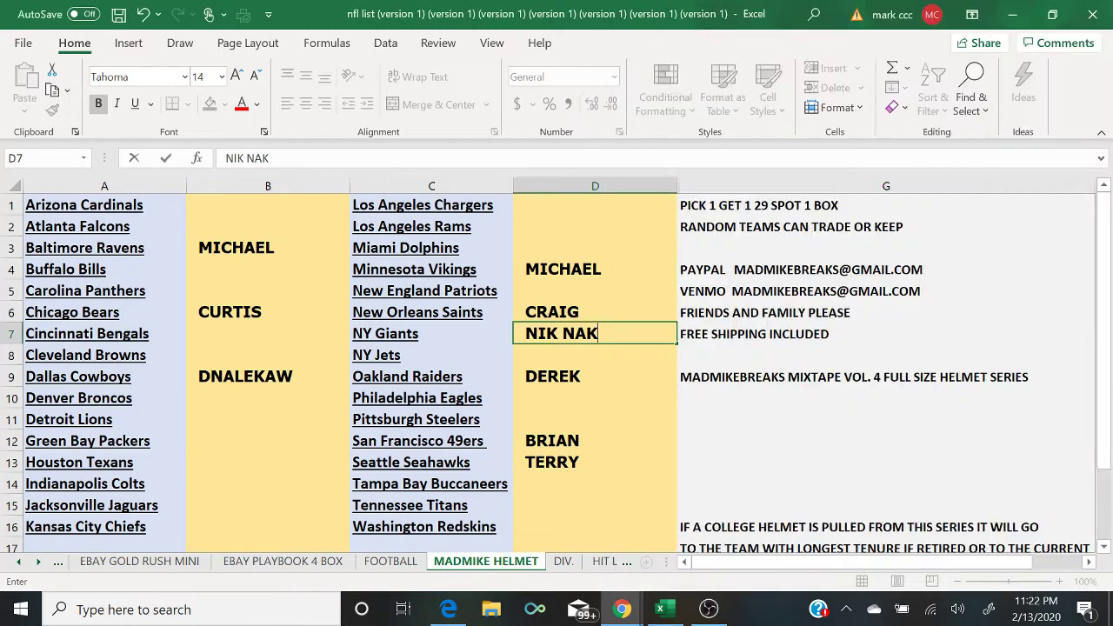
Step: Clear the buyer's name beside NY Giants and retype it beside Buffalo Bills
{"action": "double_click", "coordinate": [558, 333]}
{"action": "key", "text": "Right"}
{"action": "key", "text": "Right"}
{"action": "key", "text": "Right"}
{"action": "key", "text": "Right"}
{"action": "key", "text": "BackSpace"}
{"action": "key", "text": "BackSpace"}
{"action": "key", "text": "BackSpace"}
{"action": "key", "text": "BackSpace"}
{"action": "key", "text": "BackSpace"}
{"action": "key", "text": "BackSpace"}
{"action": "key", "text": "BackSpace"}
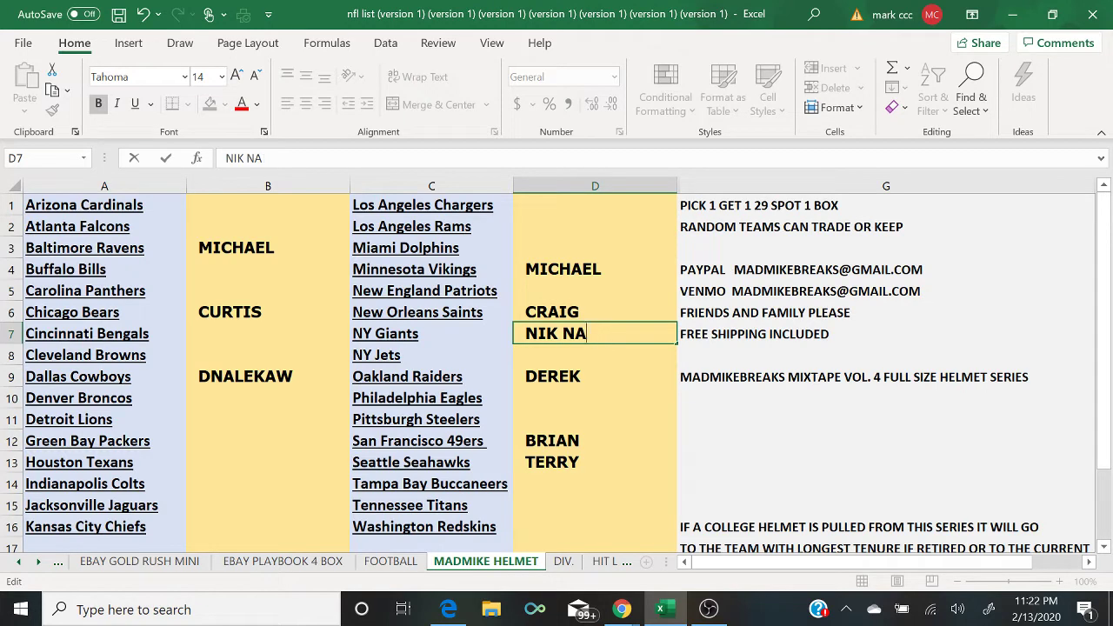
{"action": "left_click", "coordinate": [222, 269]}
{"action": "type", "text": "NIK NAK"}
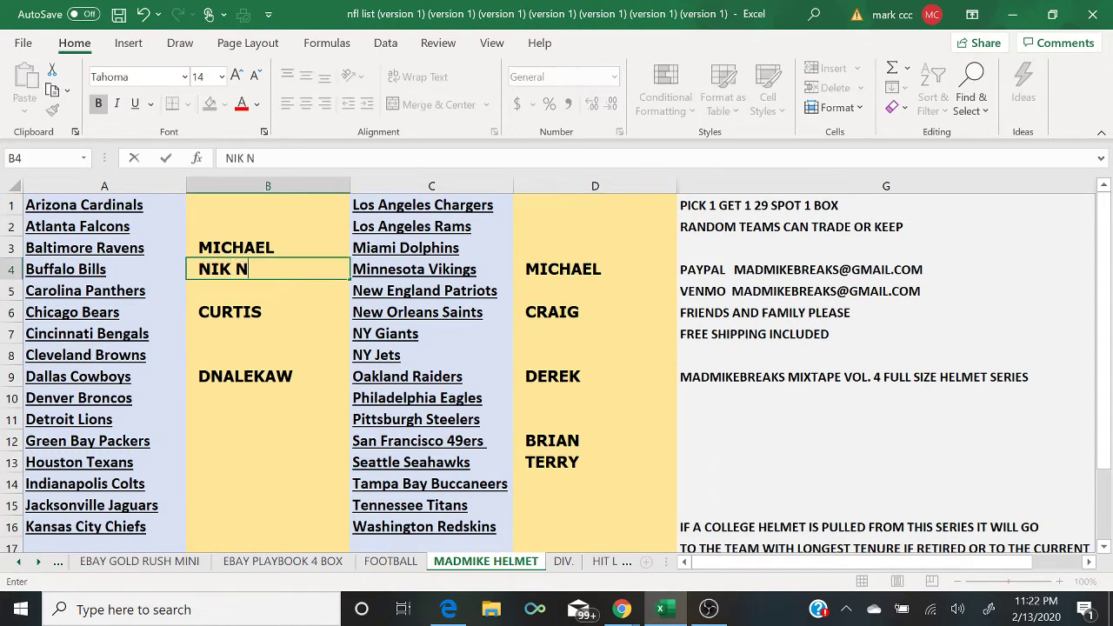
Step: Post the message 7 TO CLOSE in the live chat
{"action": "left_click", "coordinate": [621, 609]}
{"action": "left_click", "coordinate": [727, 565]}
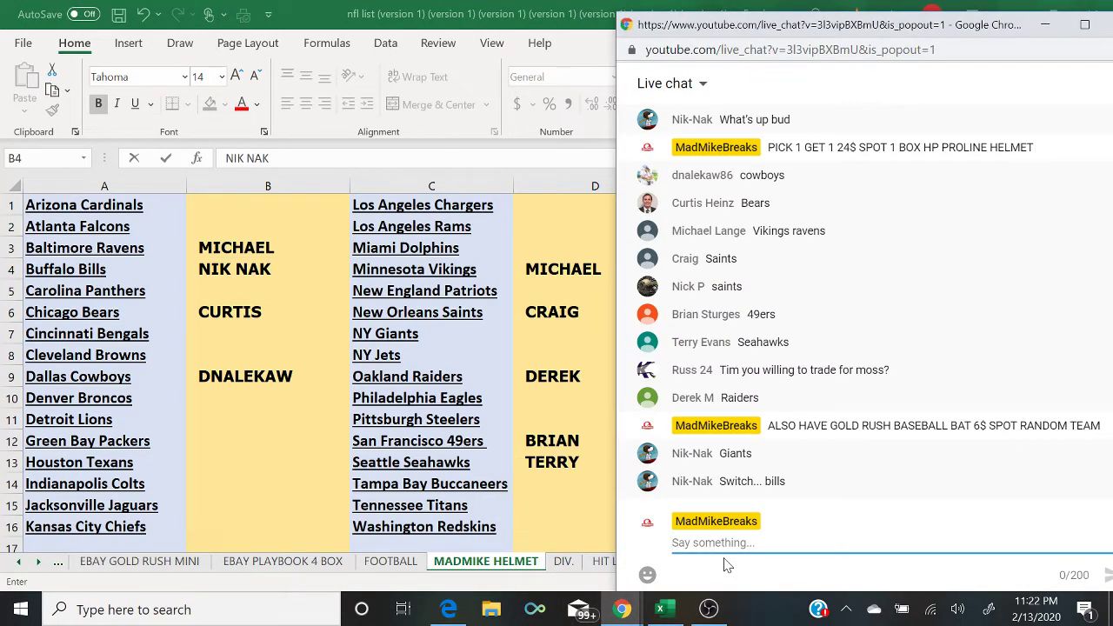
{"action": "type", "text": "7 TI"}
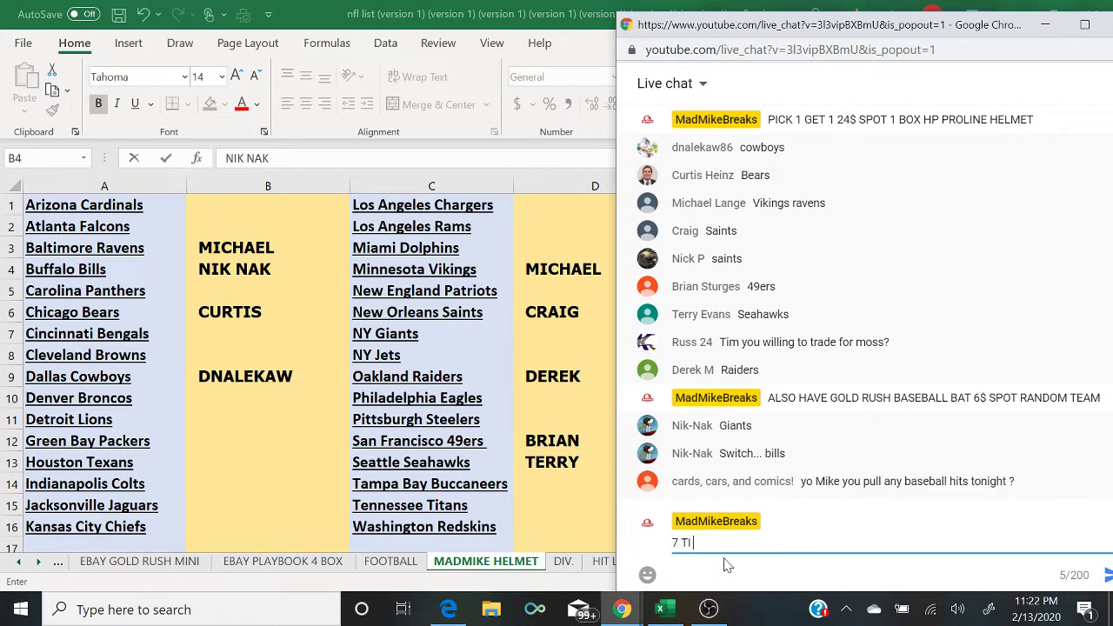
{"action": "type", "text": "O CLOSE"}
{"action": "key", "text": "Return"}
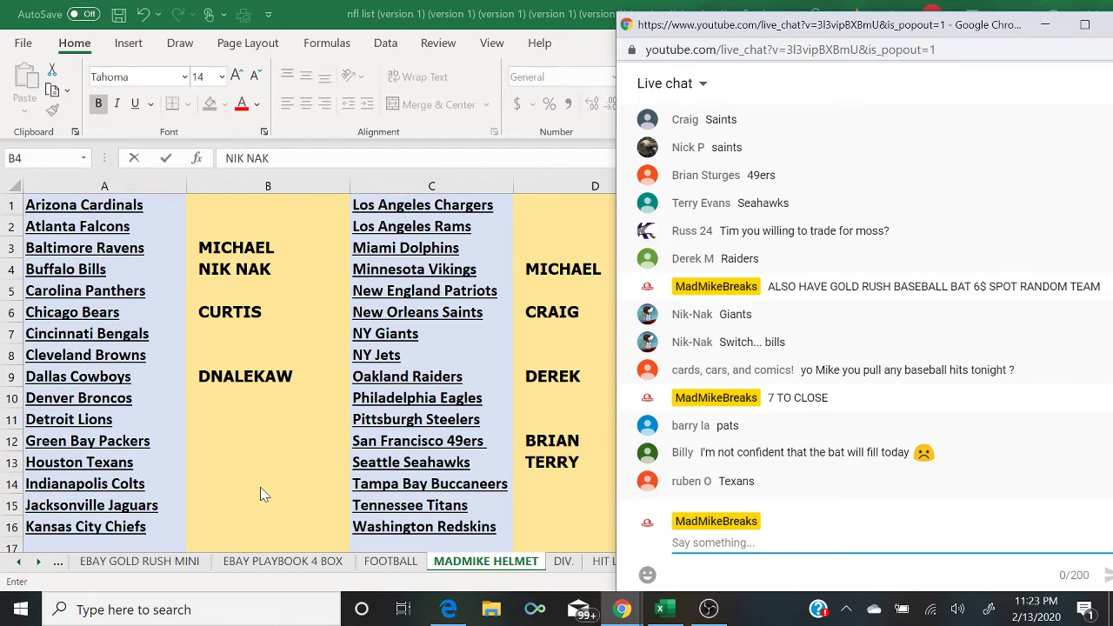
Step: Enter the buyer's name beside New England Patriots and check the live chat
{"action": "left_click", "coordinate": [532, 288]}
{"action": "type", "text": "BARRY"}
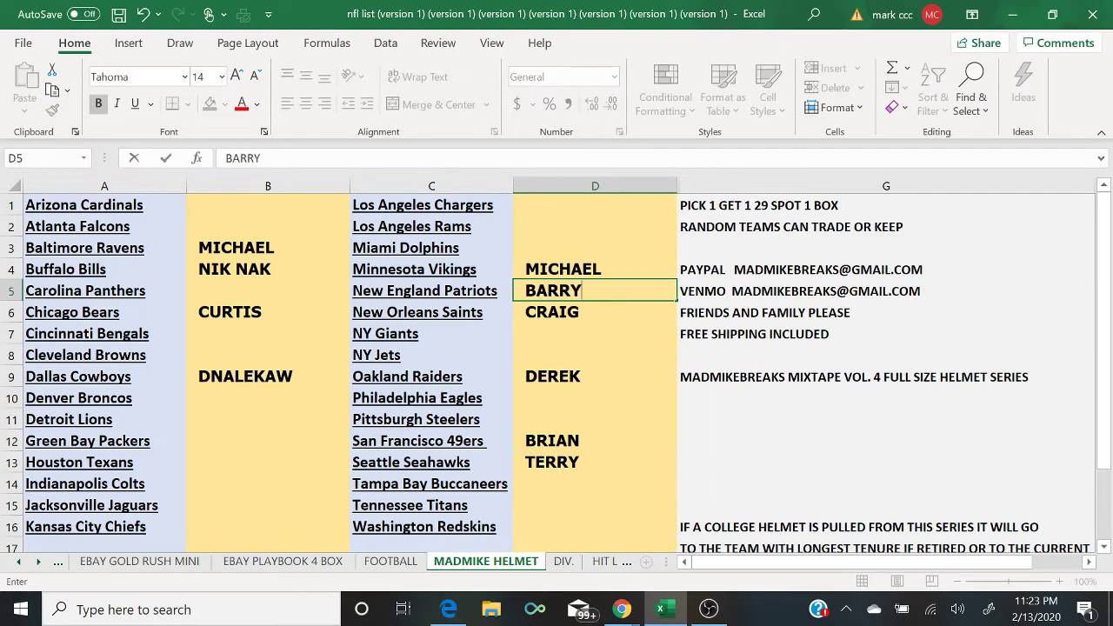
{"action": "key", "text": "Return"}
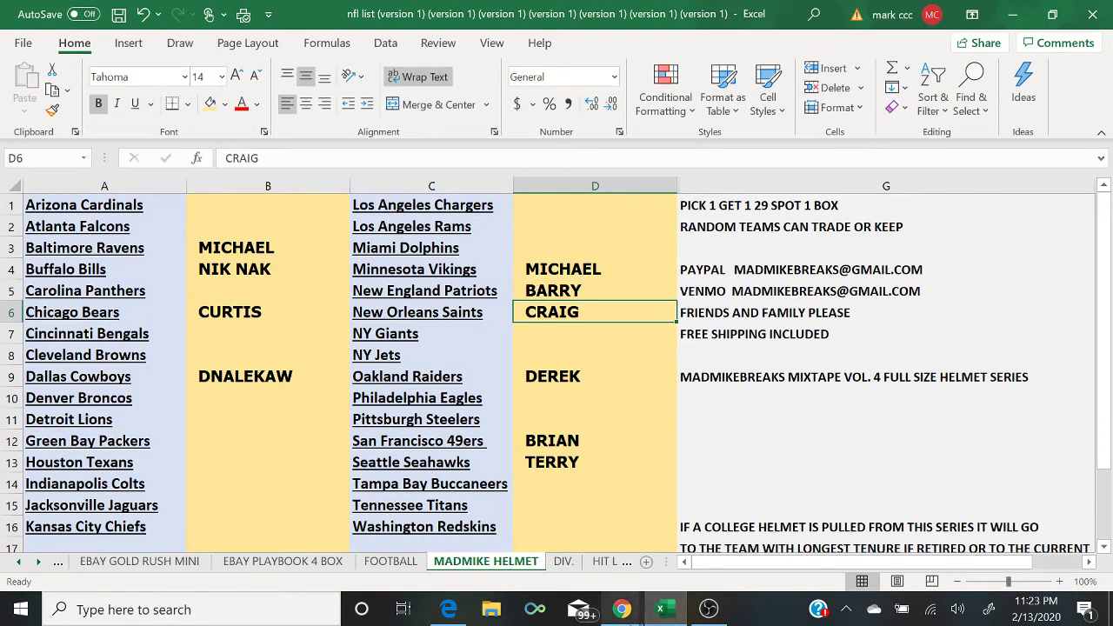
{"action": "mouse_move", "coordinate": [621, 609]}
{"action": "left_click", "coordinate": [698, 561]}
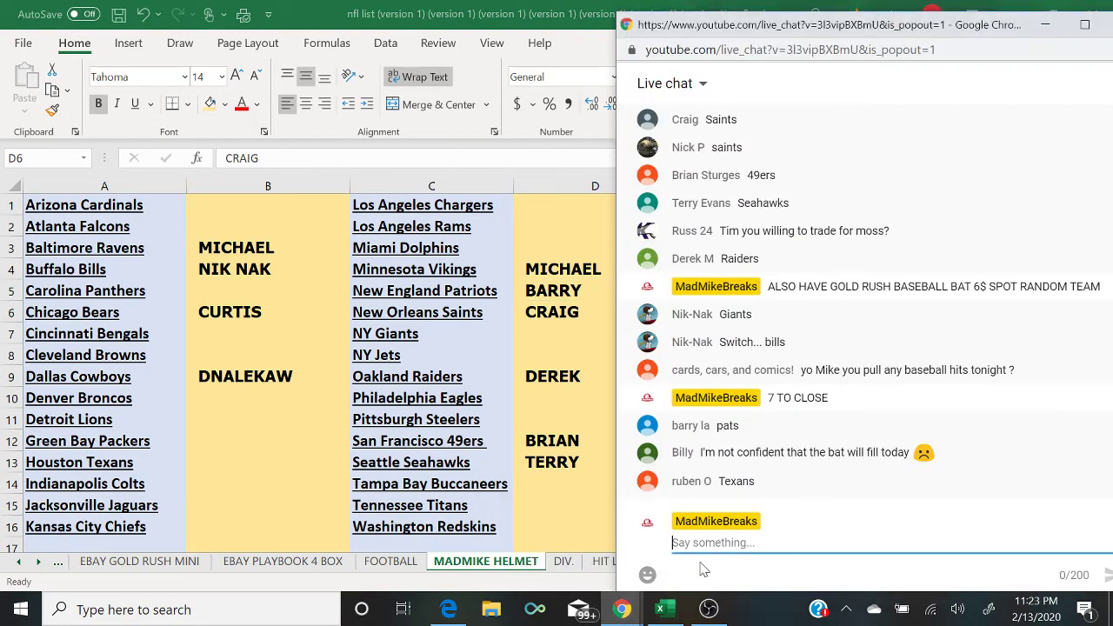
Step: Log the buyer beside Houston Texans, then go to the TRISTAR 2 BOX BASEBALL EBAY sheet
{"action": "left_click", "coordinate": [220, 470]}
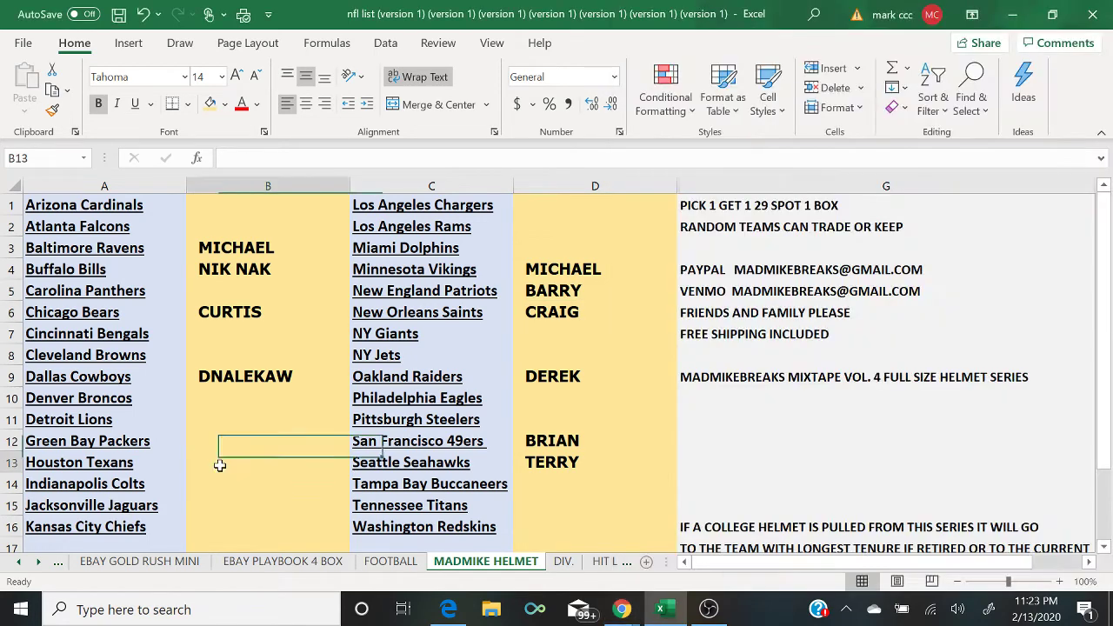
{"action": "type", "text": "RUBEN"}
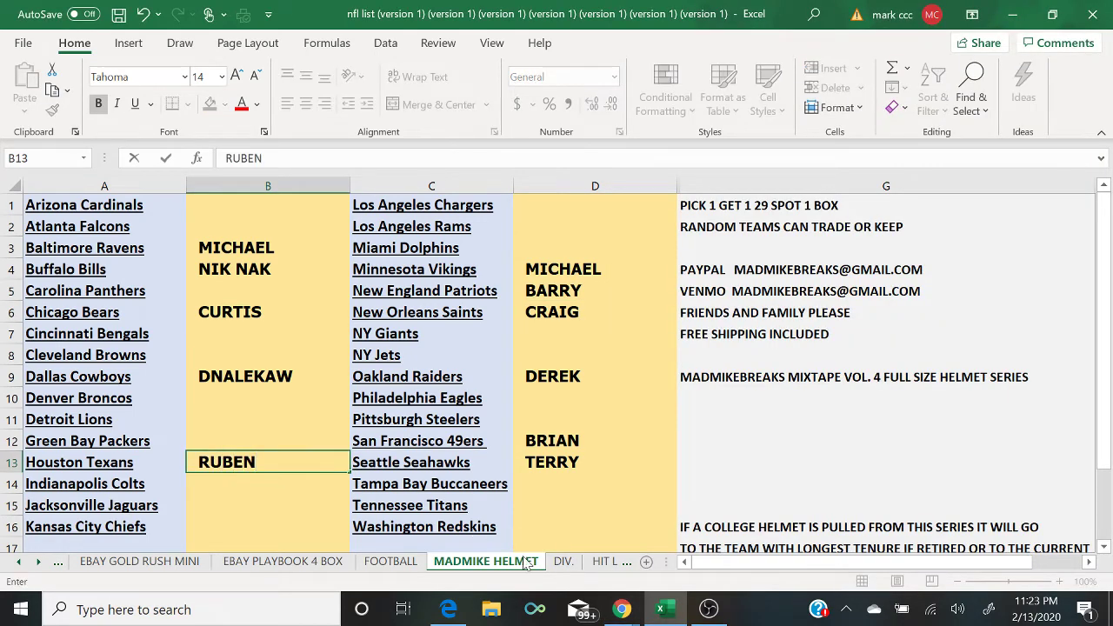
{"action": "left_click", "coordinate": [621, 609]}
{"action": "left_click", "coordinate": [734, 539]}
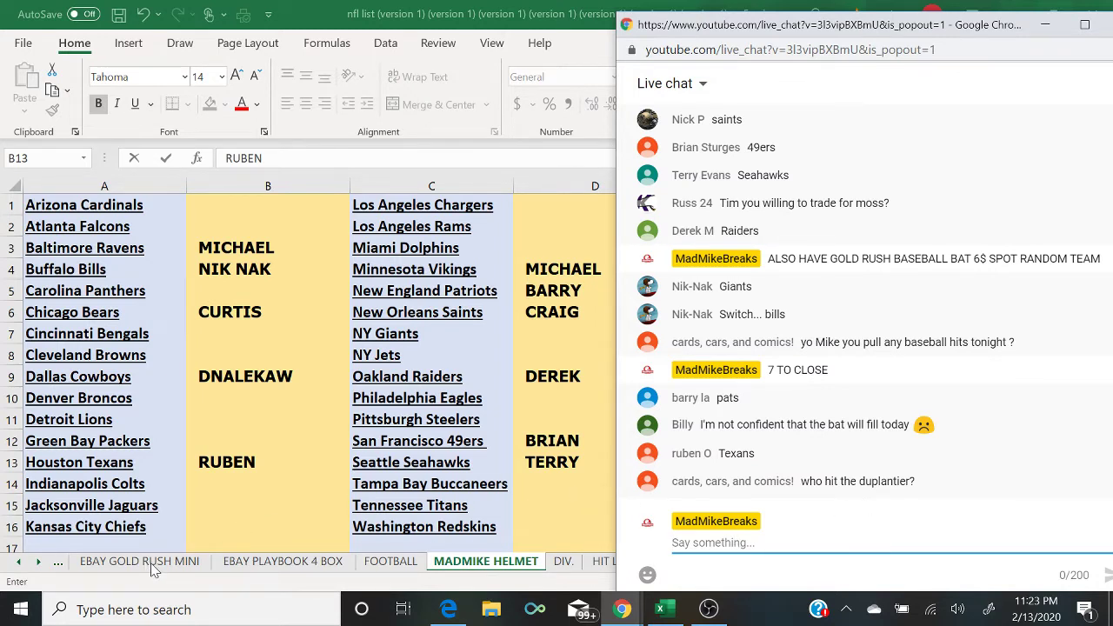
{"action": "left_click", "coordinate": [59, 566]}
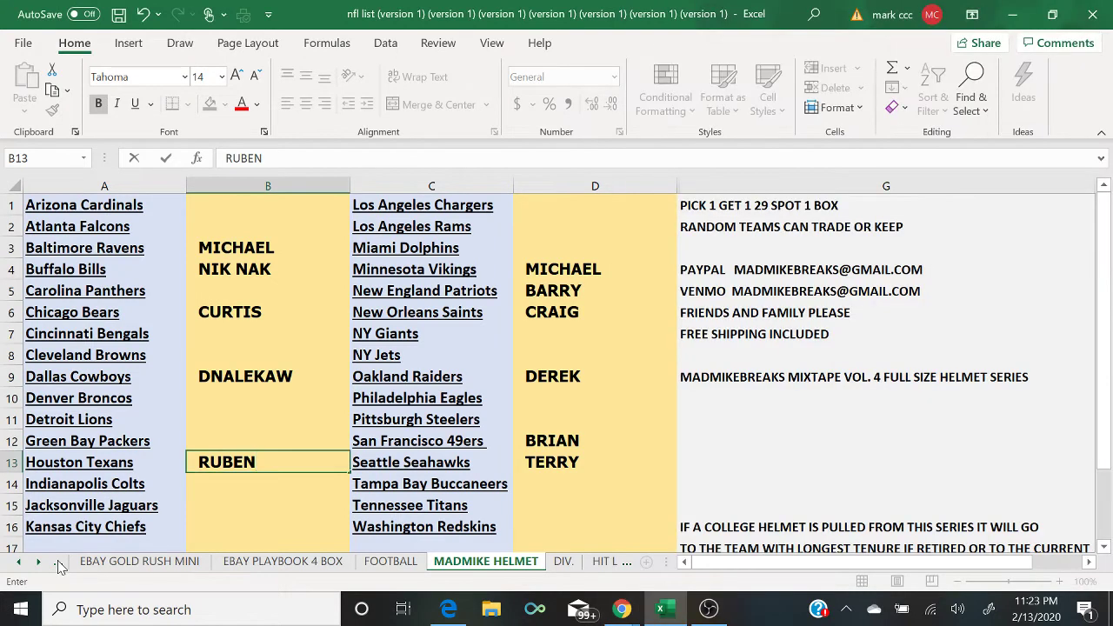
{"action": "left_click", "coordinate": [59, 566]}
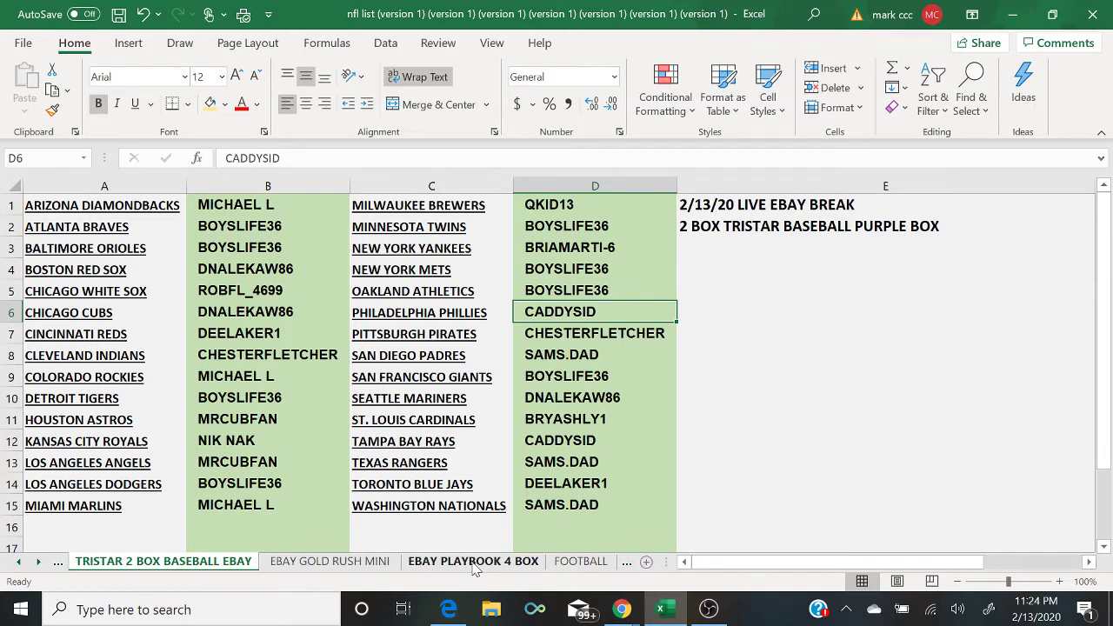
Step: Move through the FOOTBALL sheet back to MADMIKE HELMET, then check the live chat
{"action": "left_click", "coordinate": [593, 565]}
{"action": "left_click", "coordinate": [626, 562]}
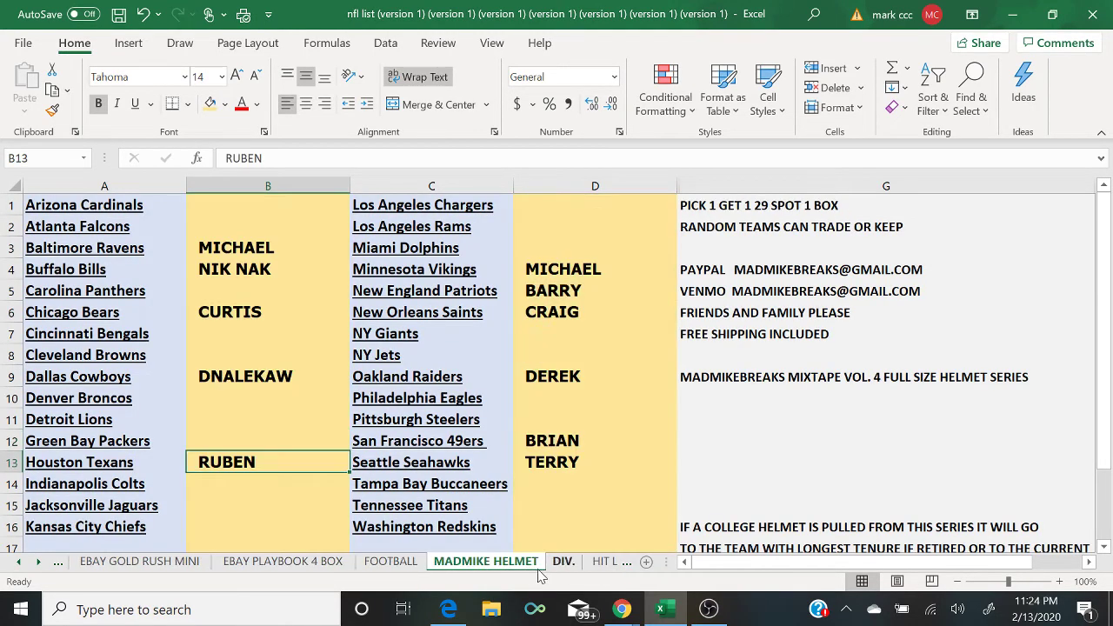
{"action": "mouse_move", "coordinate": [621, 614]}
{"action": "left_click", "coordinate": [718, 561]}
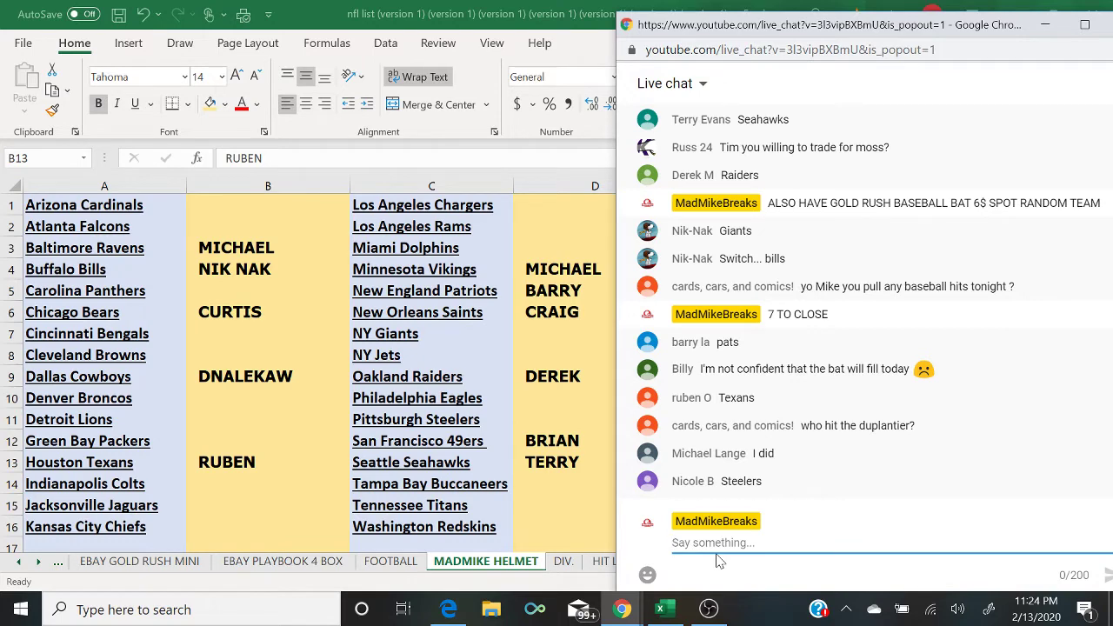
Step: Enter the buyer's name beside Pittsburgh Steelers in D11, check the chat, then bring up OBS Studio
{"action": "left_click", "coordinate": [551, 423]}
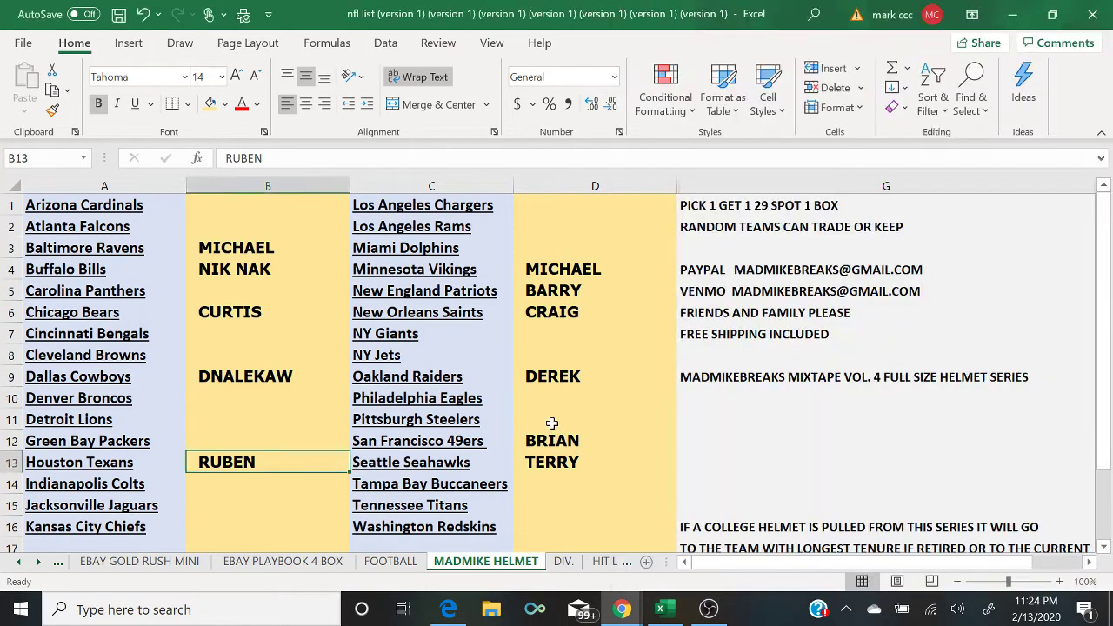
{"action": "left_click", "coordinate": [551, 423]}
{"action": "type", "text": "NICOLE"}
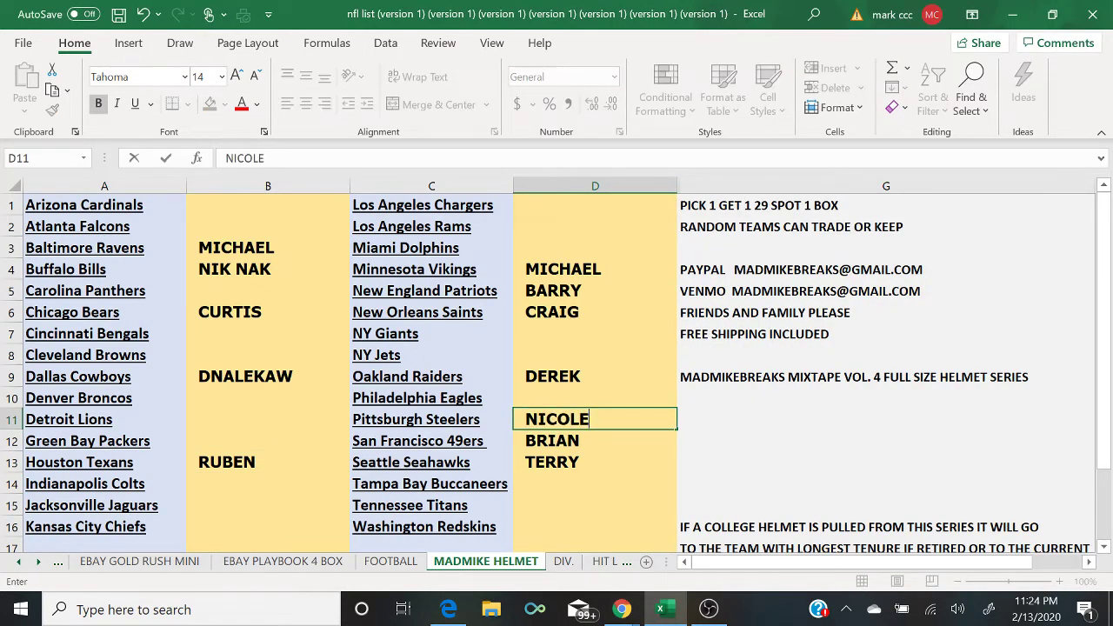
{"action": "left_click", "coordinate": [622, 608]}
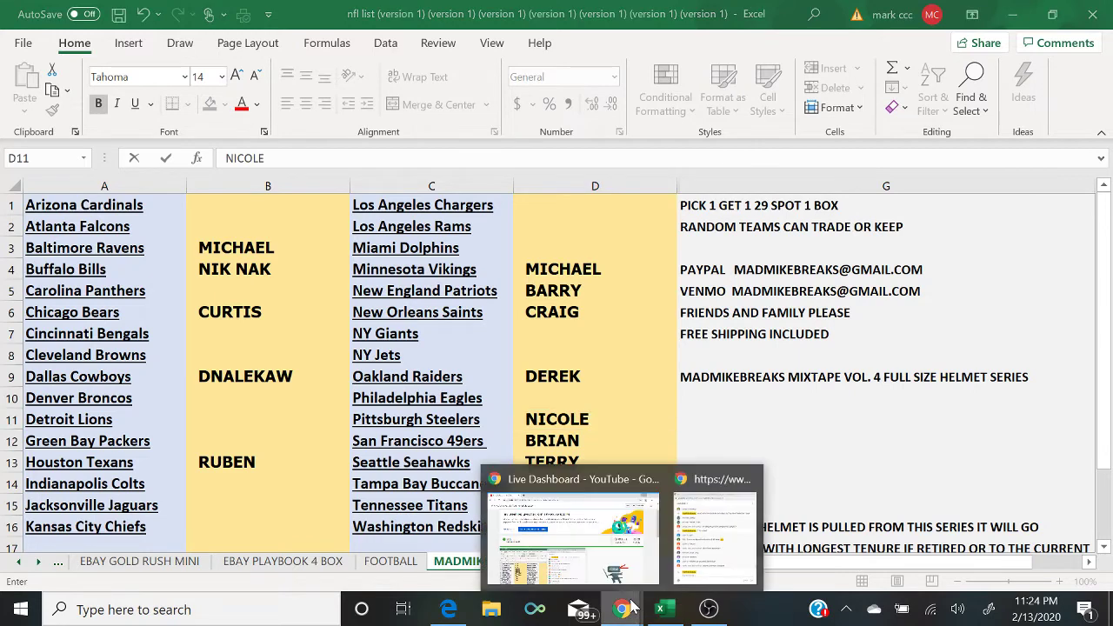
{"action": "left_click", "coordinate": [730, 539]}
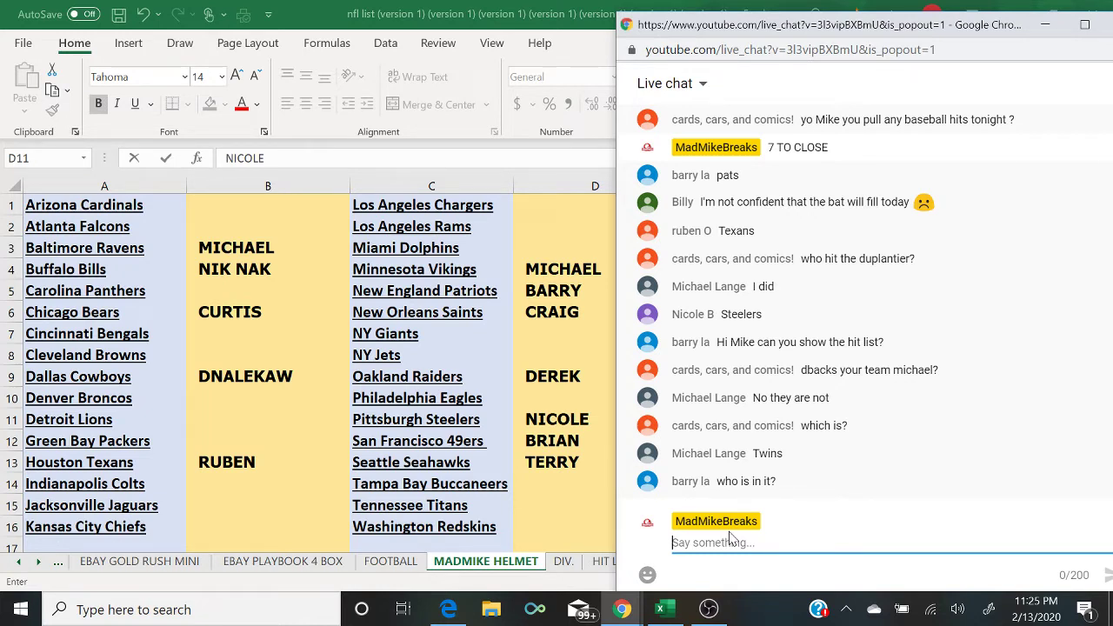
{"action": "left_click", "coordinate": [709, 608]}
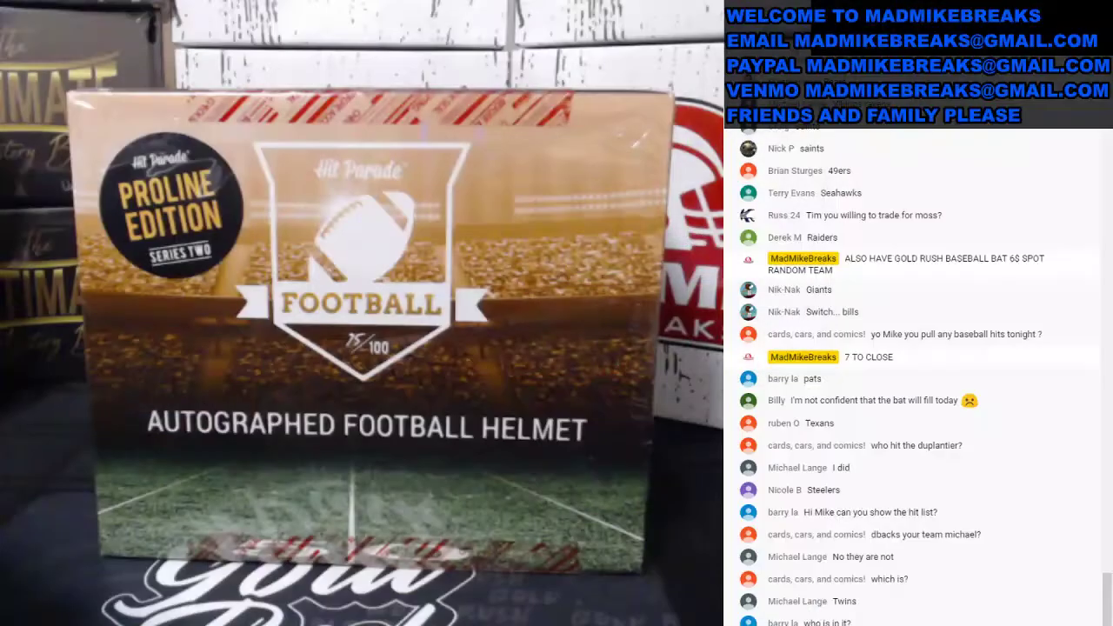
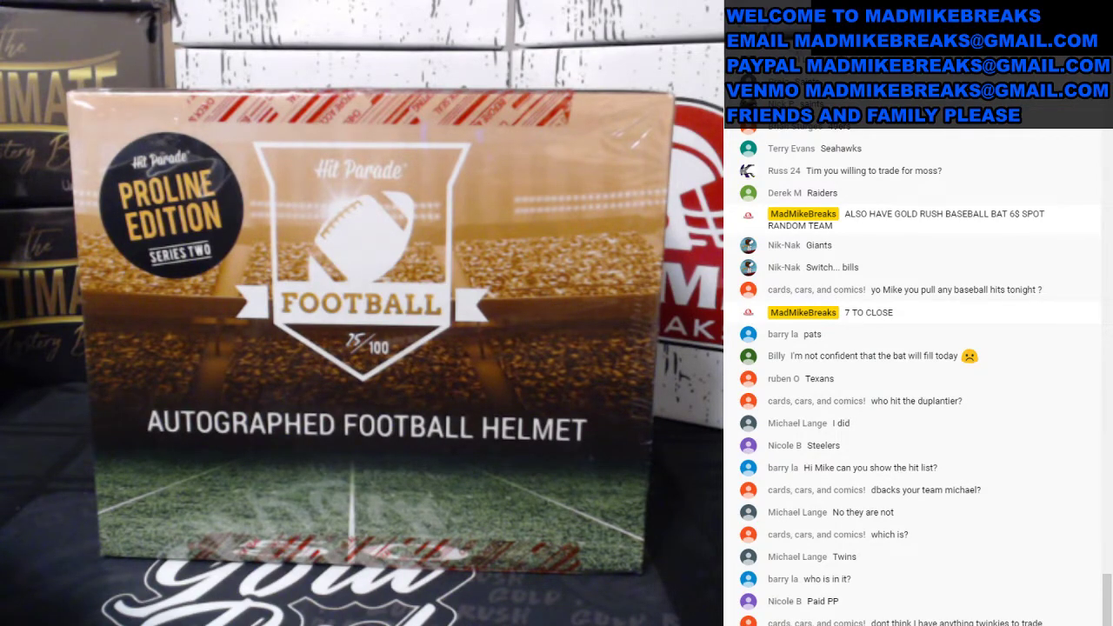
Step: Glance at the Excel team sheet and live chat, then switch to the Hit Parade helmet box page
{"action": "left_click", "coordinate": [53, 430]}
{"action": "left_click", "coordinate": [657, 610]}
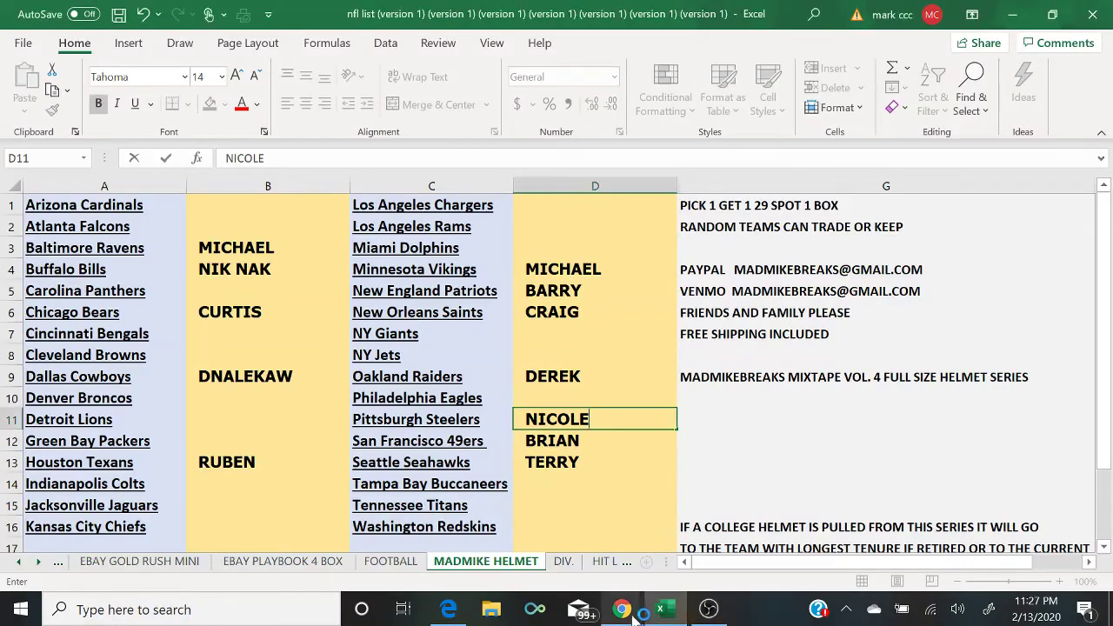
{"action": "mouse_move", "coordinate": [634, 612]}
{"action": "left_click", "coordinate": [720, 559]}
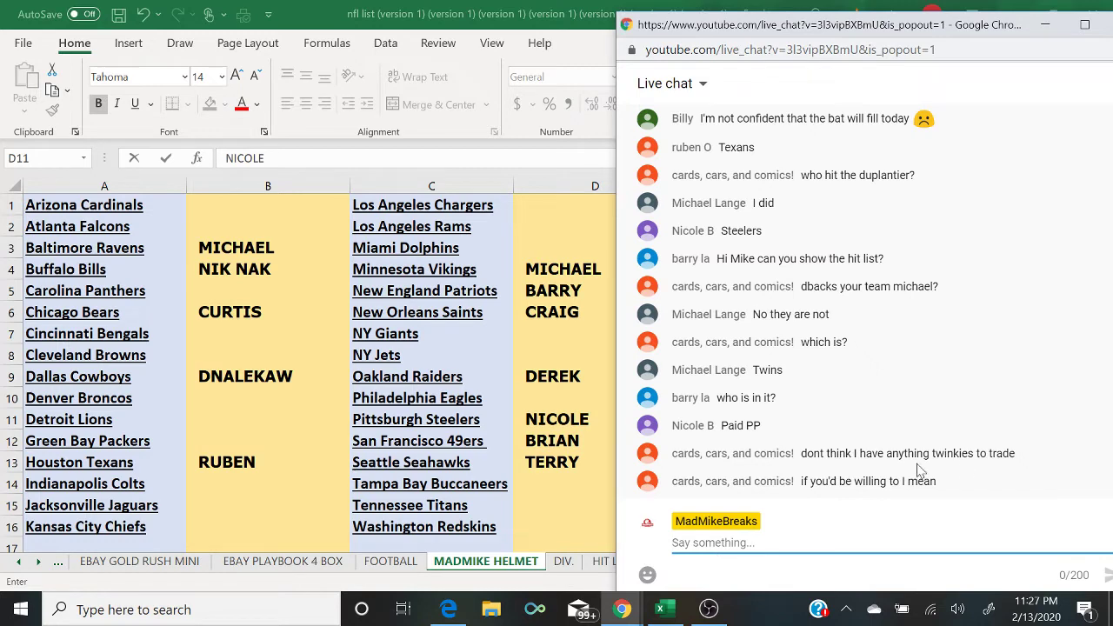
{"action": "left_click", "coordinate": [441, 613]}
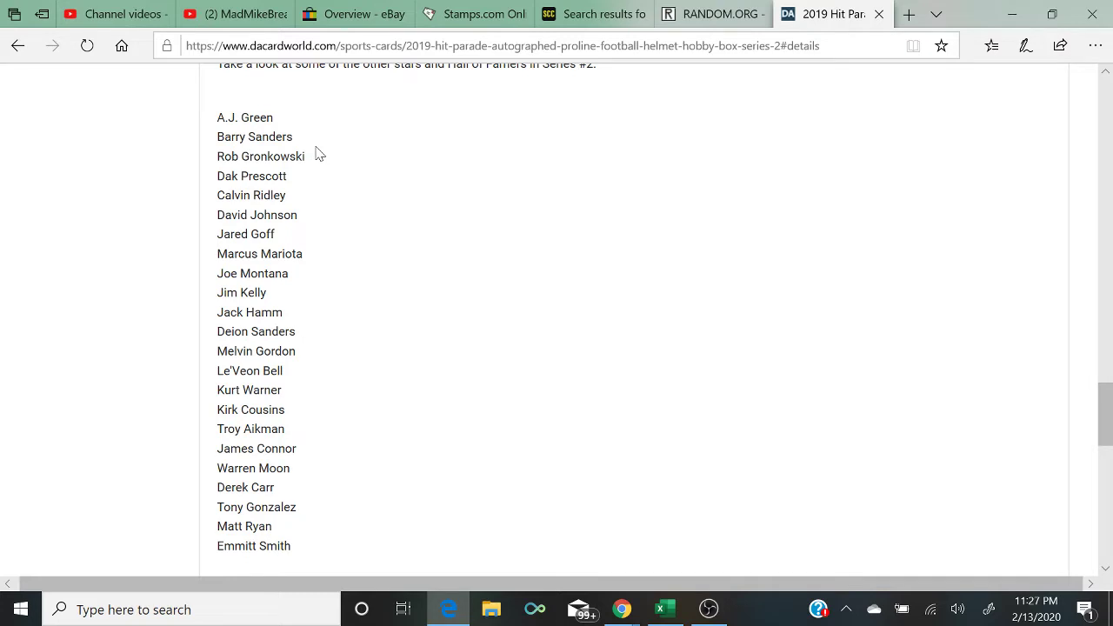
Step: Scroll through the Series #2 stars and Hall of Famers, then return to the MADMIKE HELMET sheet
{"action": "scroll", "coordinate": [319, 153], "scroll_direction": "down", "scroll_amount": 1}
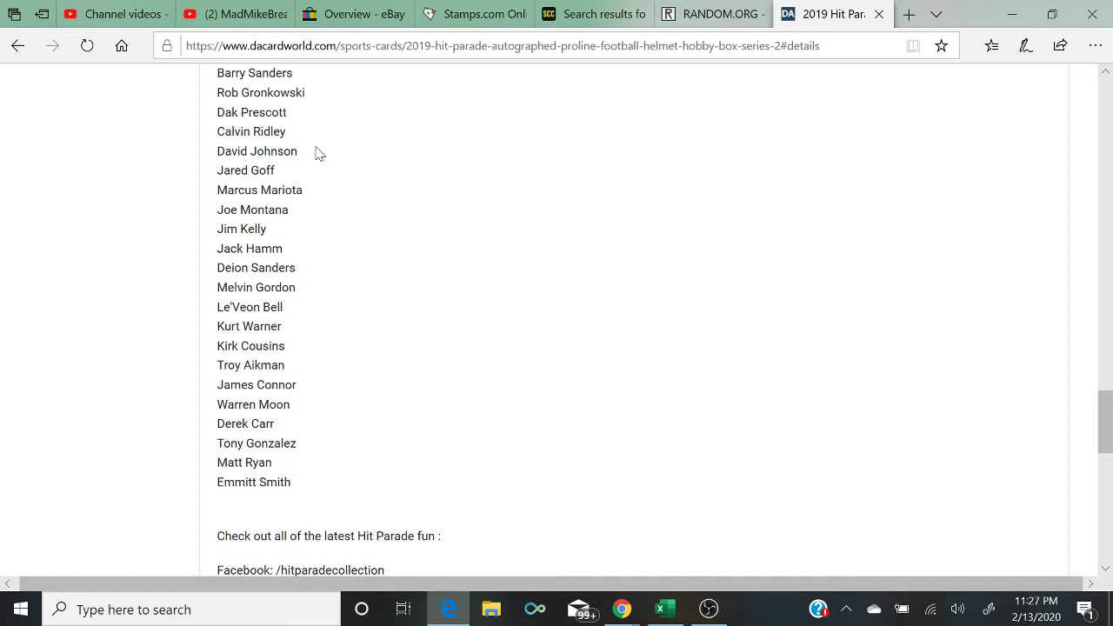
{"action": "scroll", "coordinate": [318, 154], "scroll_direction": "down", "scroll_amount": 1}
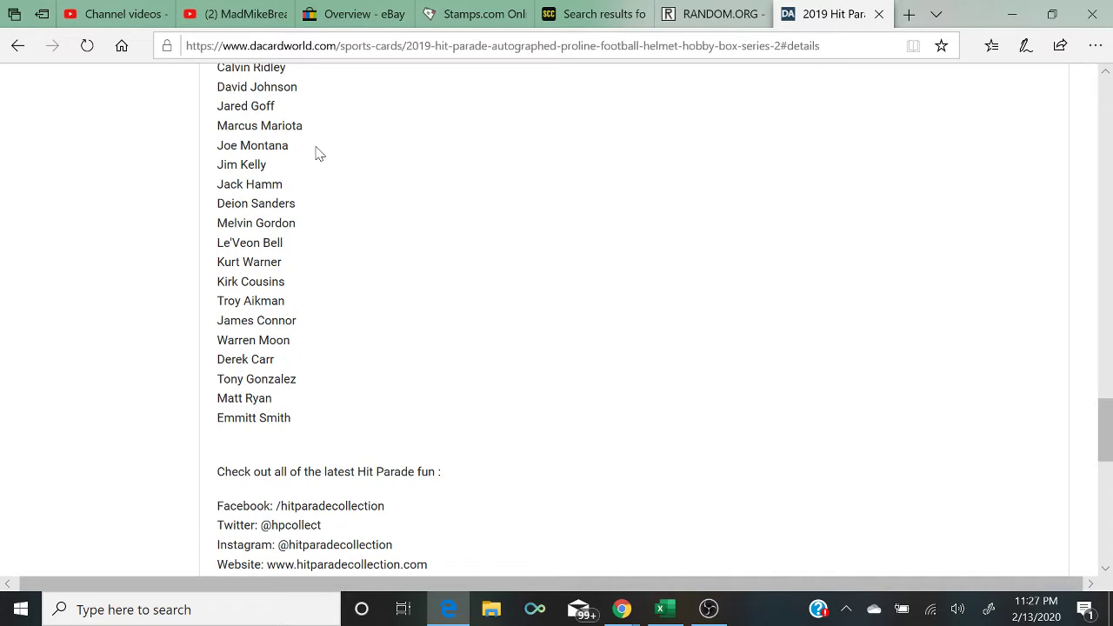
{"action": "scroll", "coordinate": [318, 154], "scroll_direction": "down", "scroll_amount": 3}
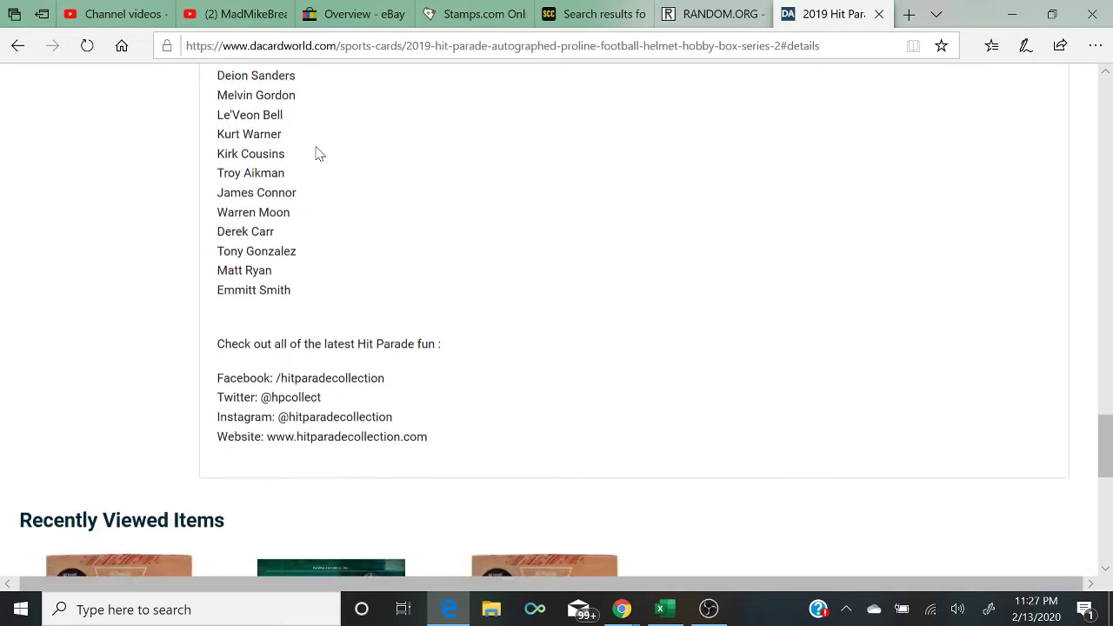
{"action": "scroll", "coordinate": [318, 153], "scroll_direction": "up", "scroll_amount": 8}
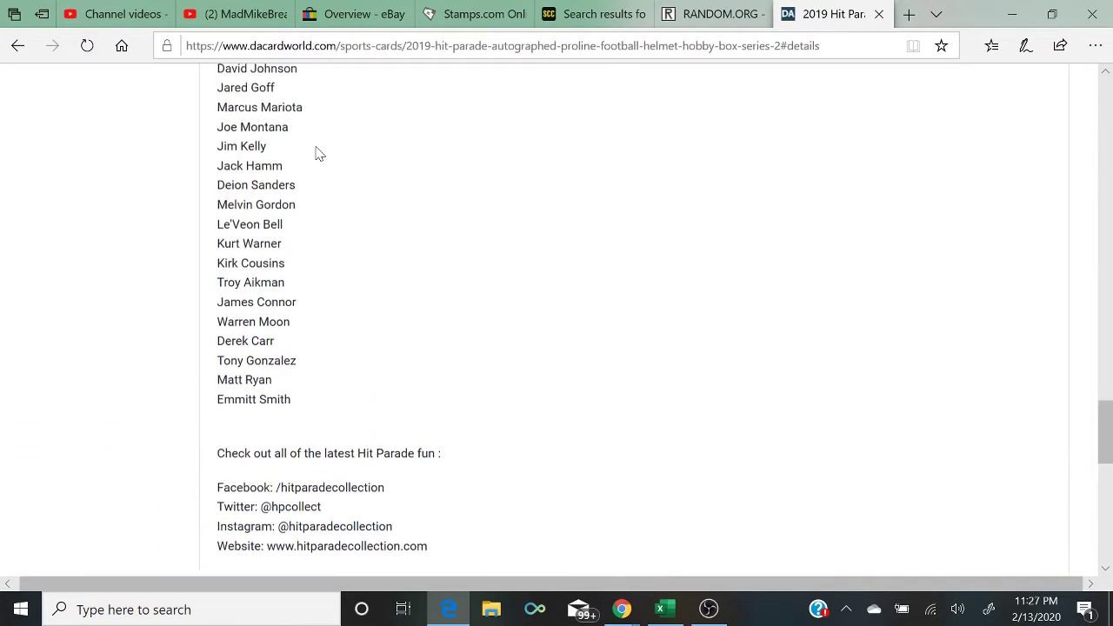
{"action": "scroll", "coordinate": [318, 153], "scroll_direction": "up", "scroll_amount": 2}
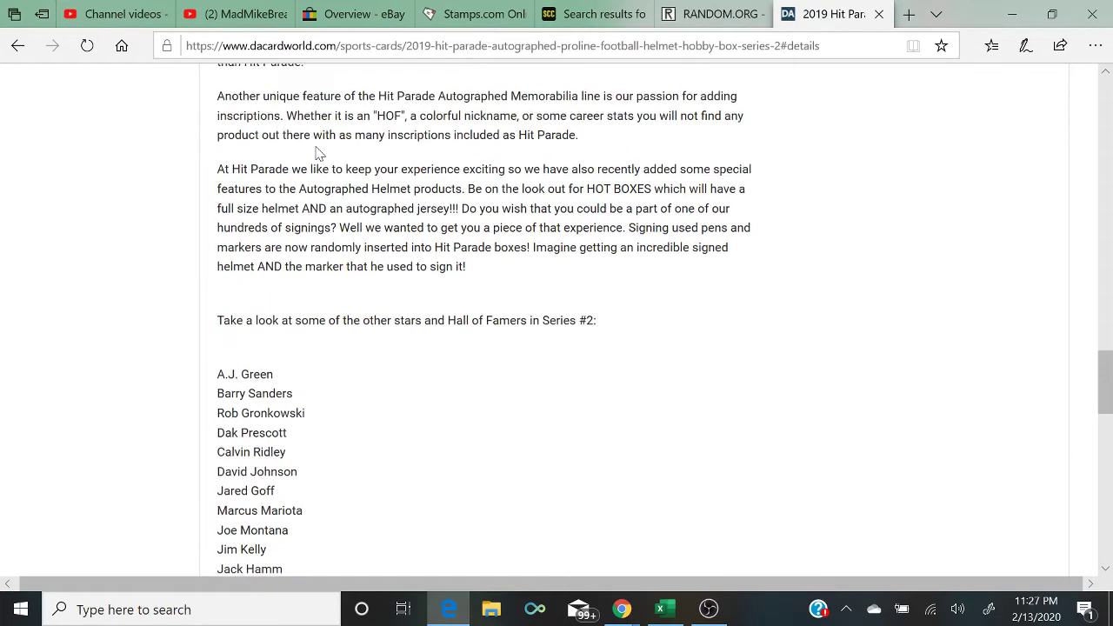
{"action": "scroll", "coordinate": [318, 154], "scroll_direction": "down", "scroll_amount": 1}
{"action": "scroll", "coordinate": [319, 154], "scroll_direction": "down", "scroll_amount": 3}
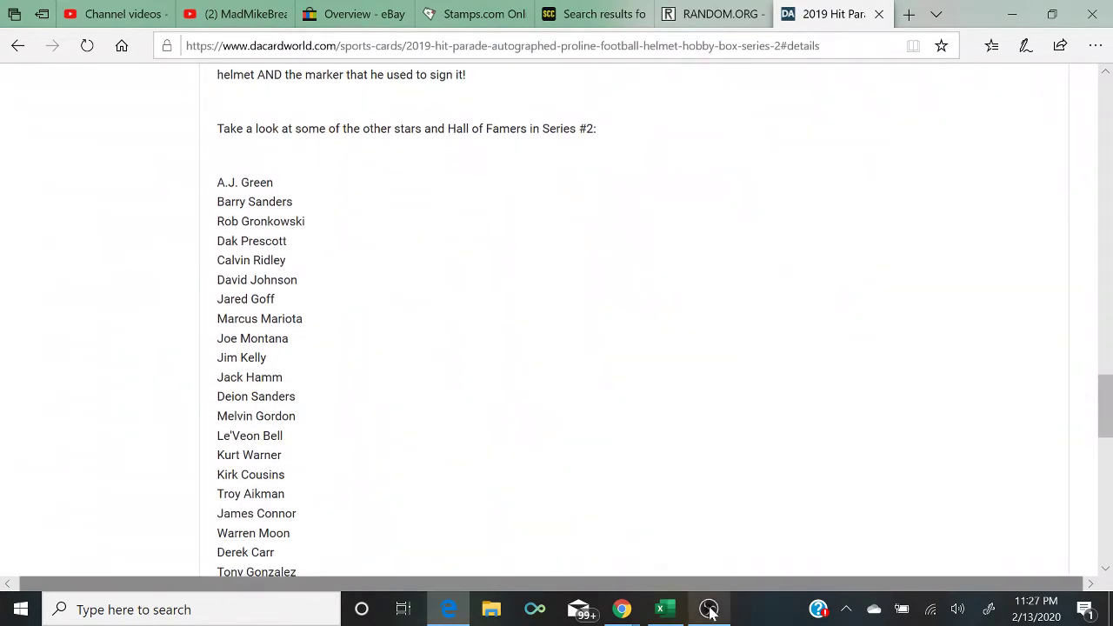
{"action": "left_click", "coordinate": [677, 612]}
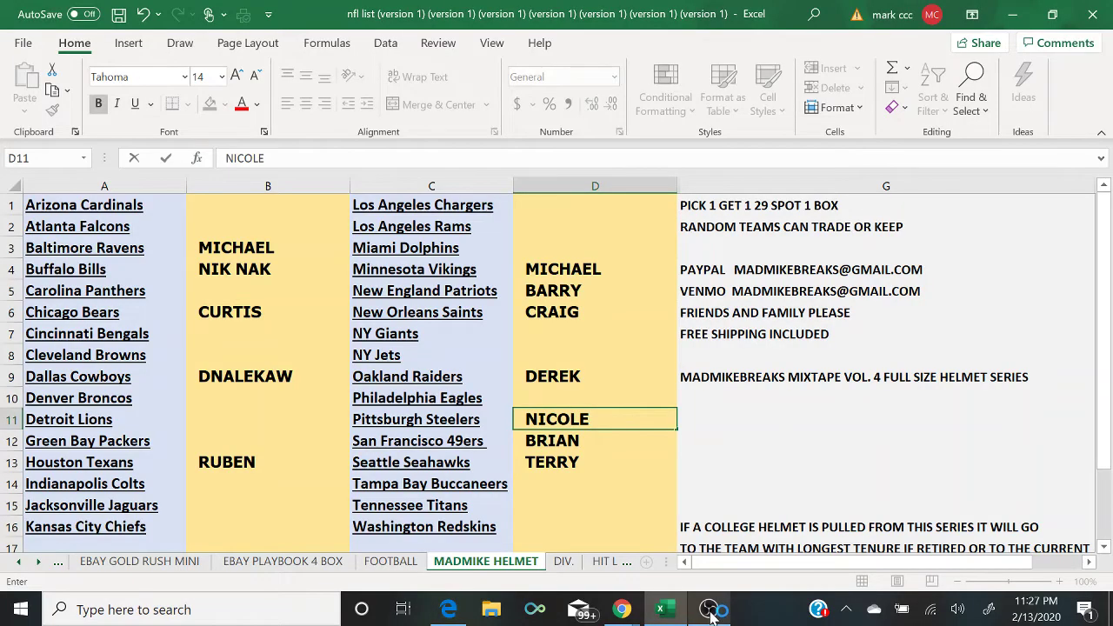
Step: Bring the YouTube live chat window forward beside the MADMIKE HELMET team sheet
{"action": "mouse_move", "coordinate": [621, 613]}
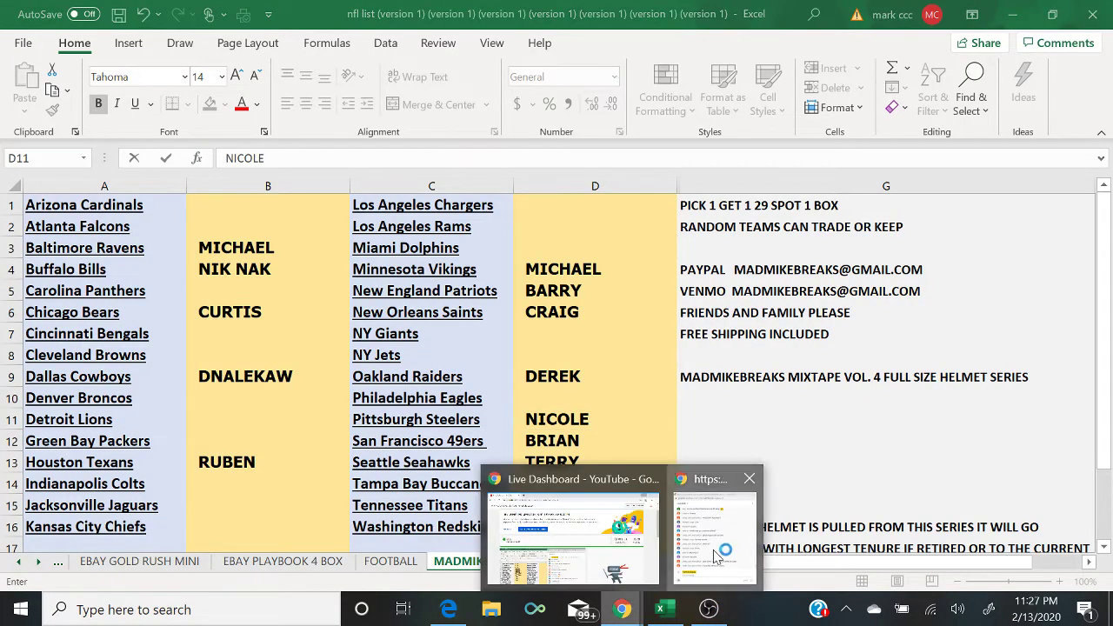
{"action": "left_click", "coordinate": [716, 556]}
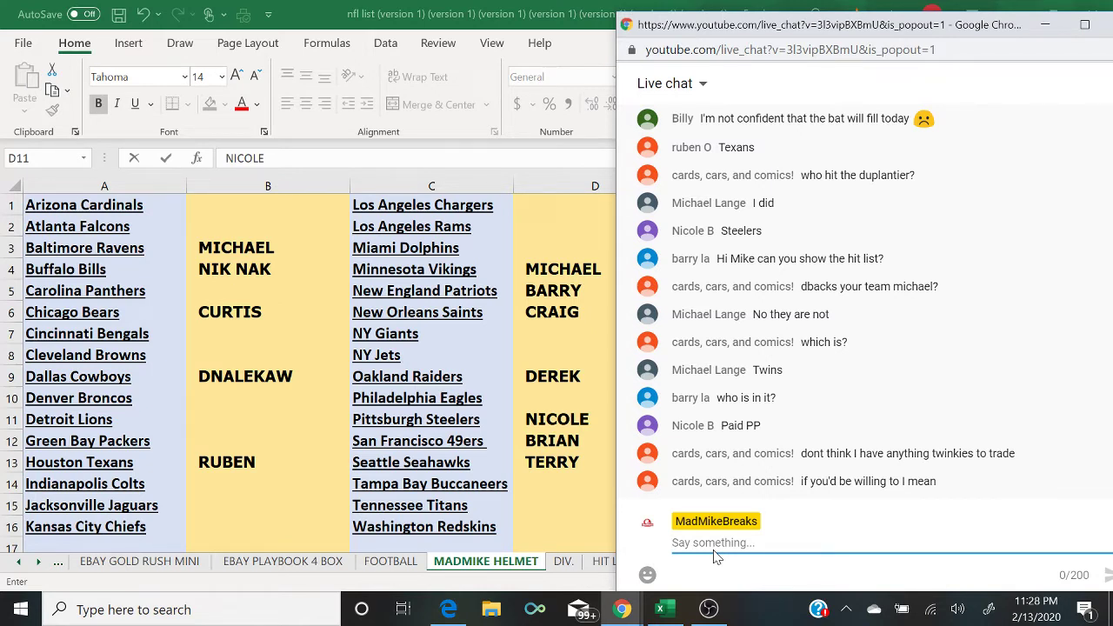
Step: Post '4 TO CLOSE' and 'HIT PARADE PROLINE SERIES PICK 1 GET 1 24$ SPOT 1 BOX' in chat
{"action": "type", "text": "4 TO CLOSE"}
{"action": "key", "text": "Return"}
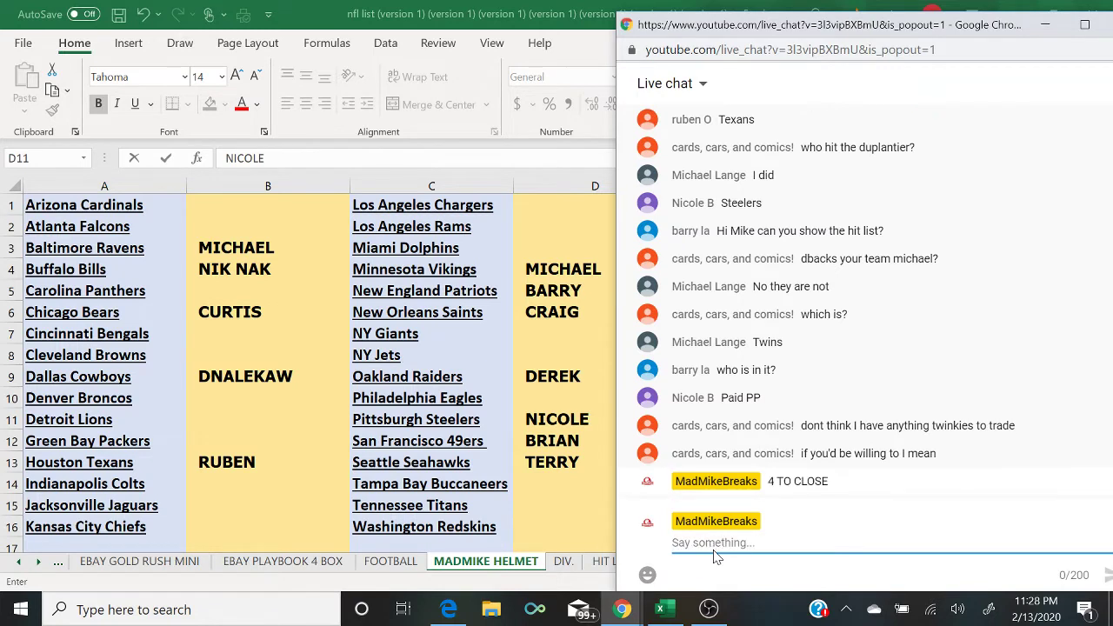
{"action": "type", "text": "P"}
{"action": "key", "text": "BackSpace"}
{"action": "type", "text": "HIT"}
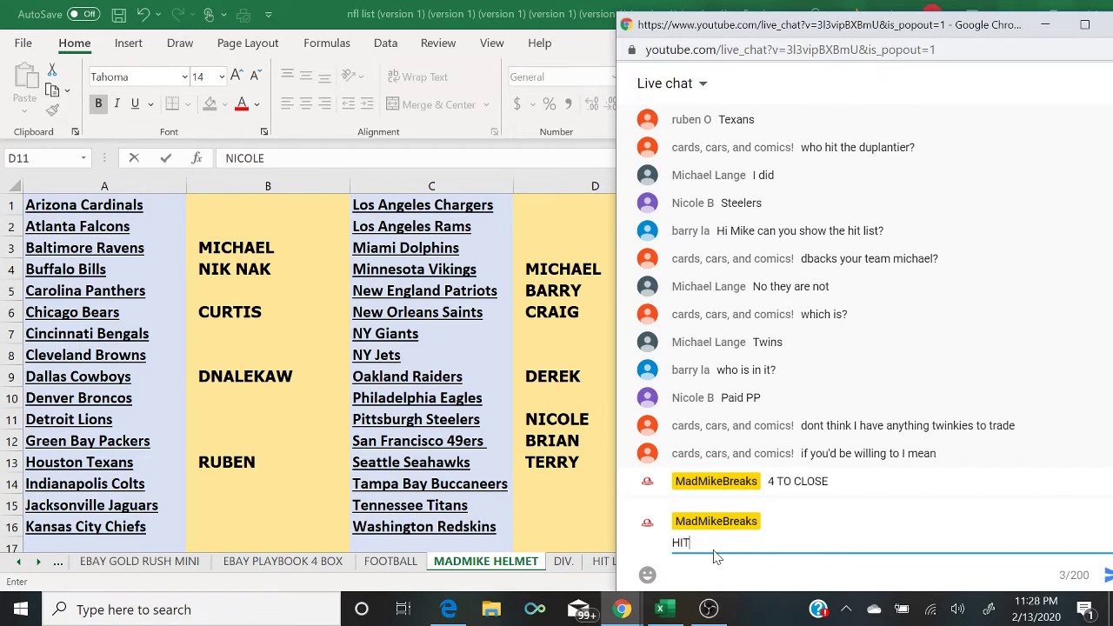
{"action": "type", "text": " PARADE PROLINE SERES"}
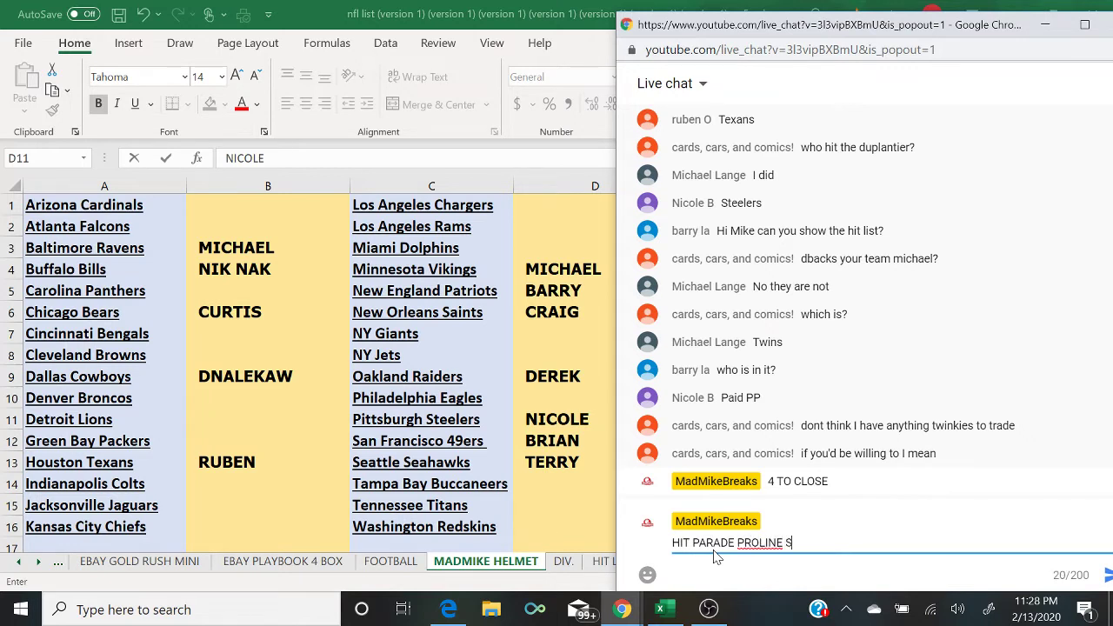
{"action": "key", "text": "BackSpace"}
{"action": "key", "text": "BackSpace"}
{"action": "type", "text": "IES PICK 1 GET"}
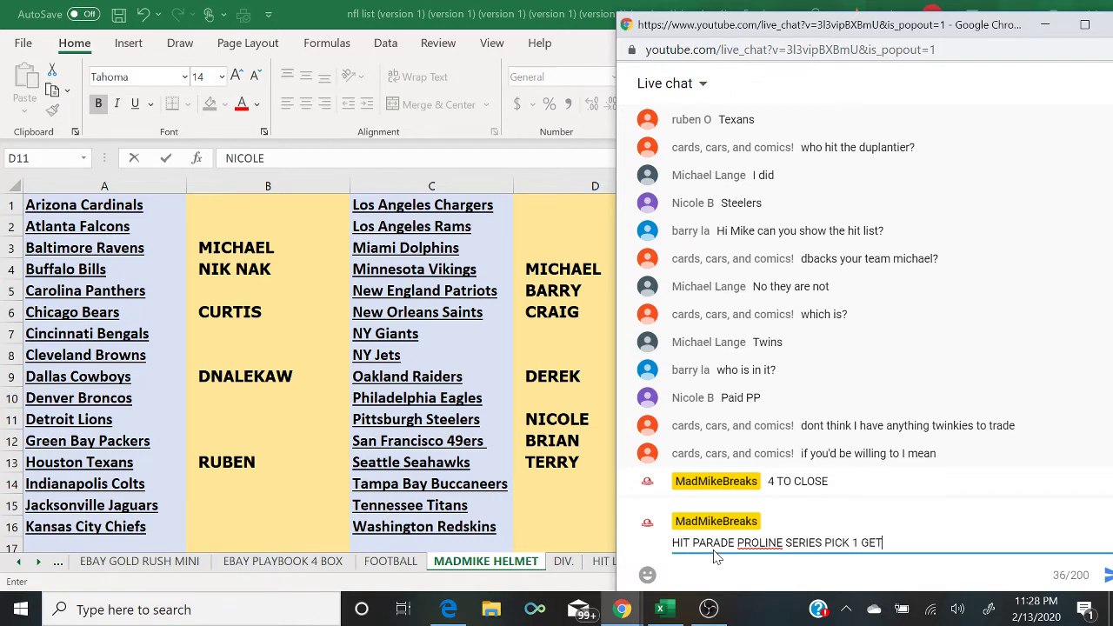
{"action": "type", "text": " 1 24$ SPOT 1 BOX"}
{"action": "key", "text": "Return"}
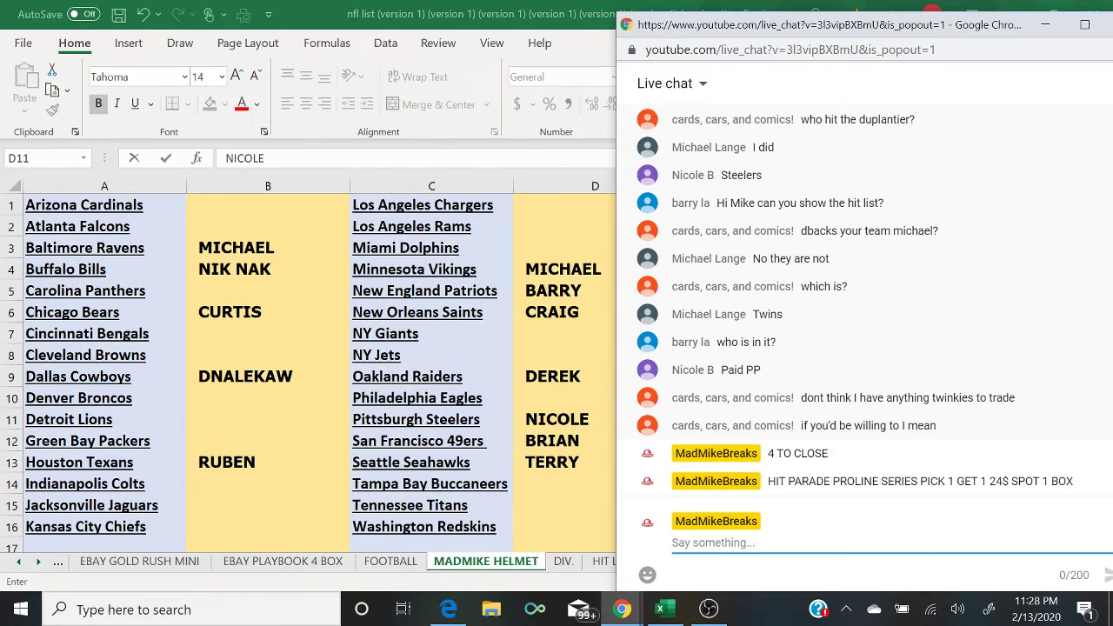
{"action": "double_click", "coordinate": [556, 419]}
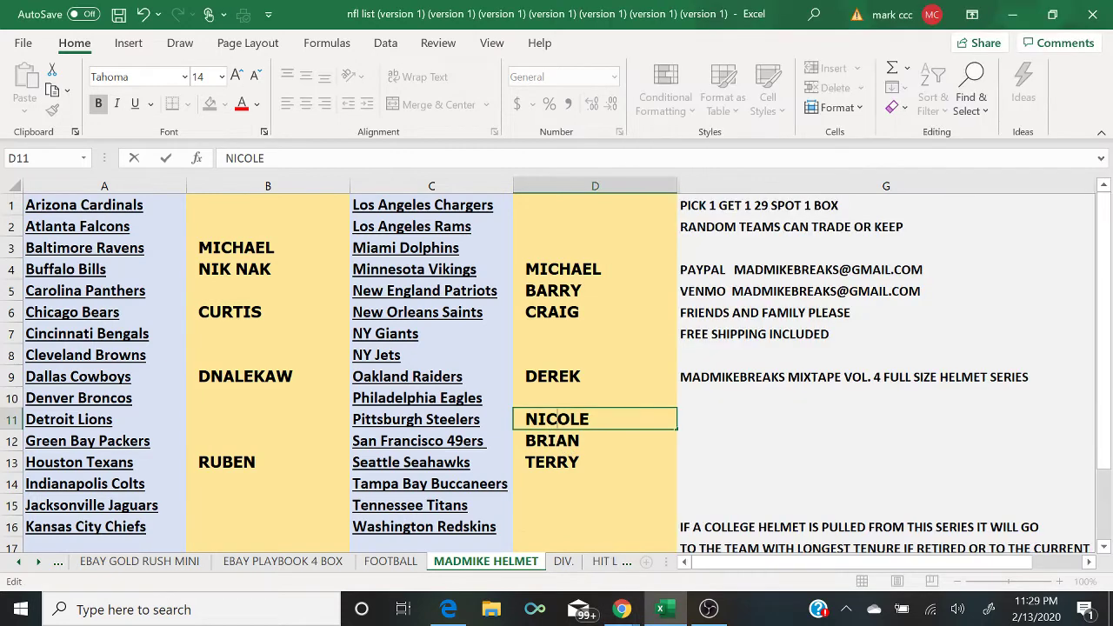
Step: Shade NICOLE in D11 and TERRY in D13 green
{"action": "left_click", "coordinate": [596, 441]}
{"action": "left_click", "coordinate": [576, 417]}
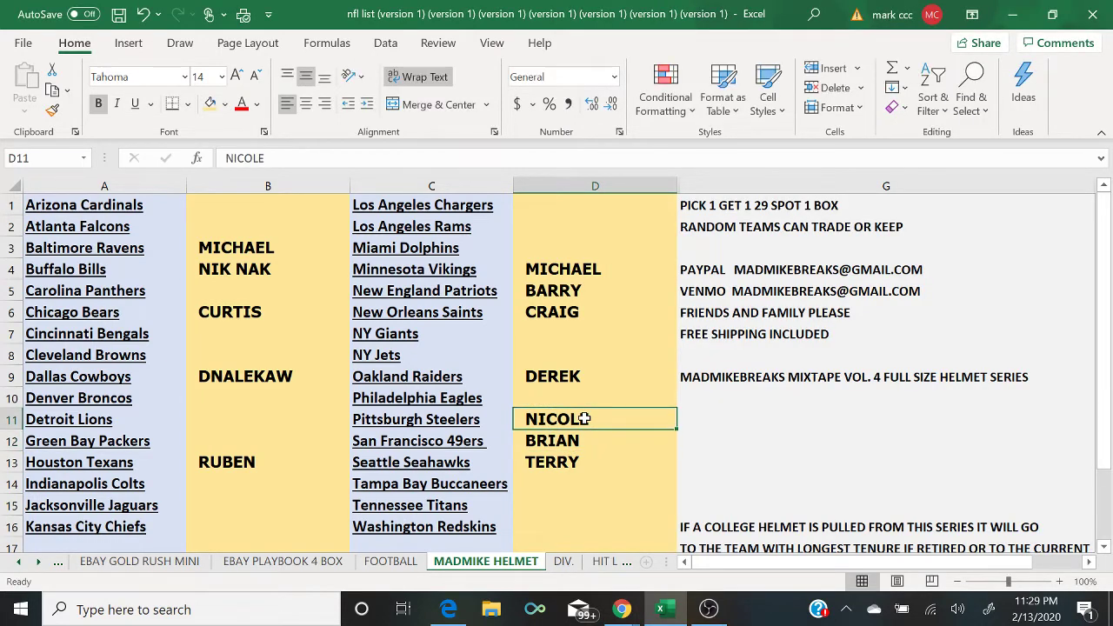
{"action": "left_click", "coordinate": [225, 103]}
{"action": "left_click", "coordinate": [341, 199]}
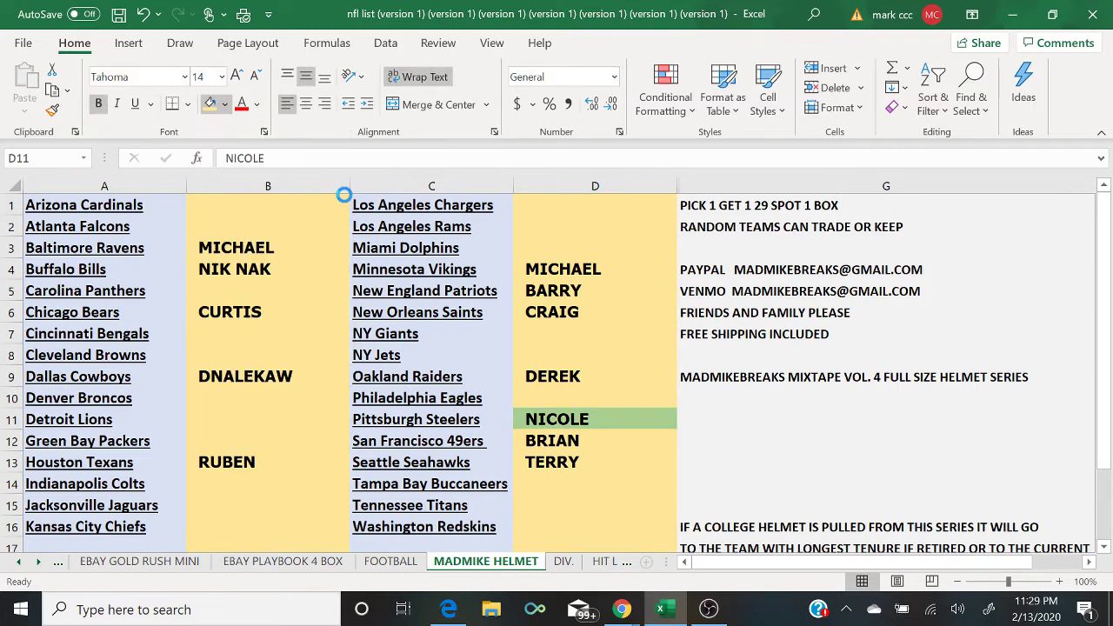
{"action": "key", "text": "Down"}
{"action": "key", "text": "Down"}
{"action": "left_click", "coordinate": [209, 103]}
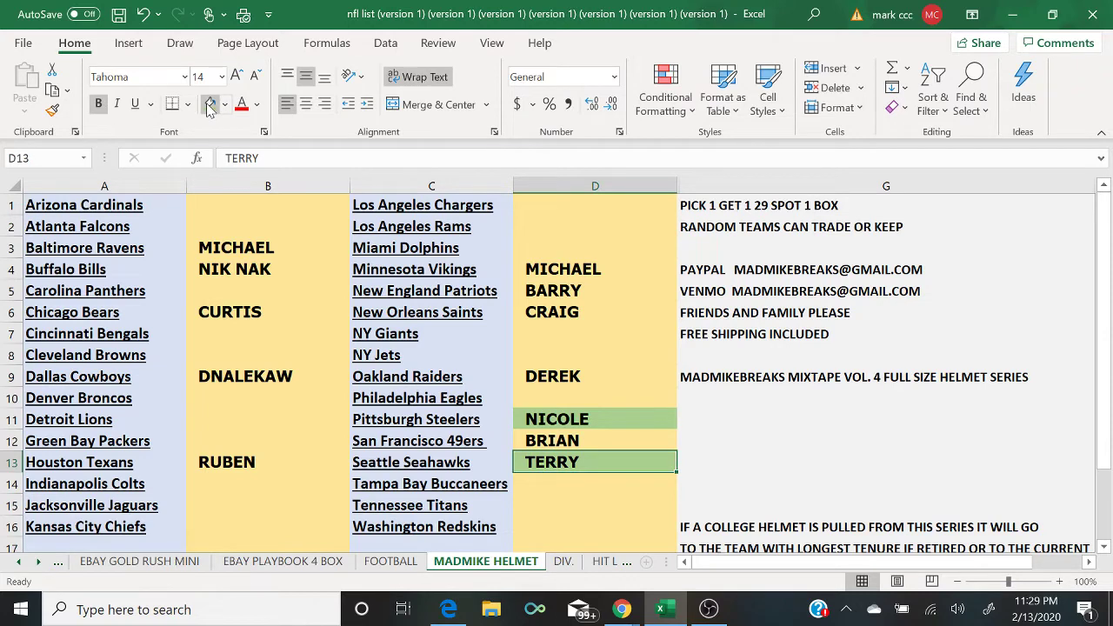
Step: Shade BRIAN in cell D12 green
{"action": "key", "text": "Up"}
{"action": "key", "text": "Up"}
{"action": "key", "text": "Up"}
{"action": "key", "text": "Left"}
{"action": "key", "text": "Left"}
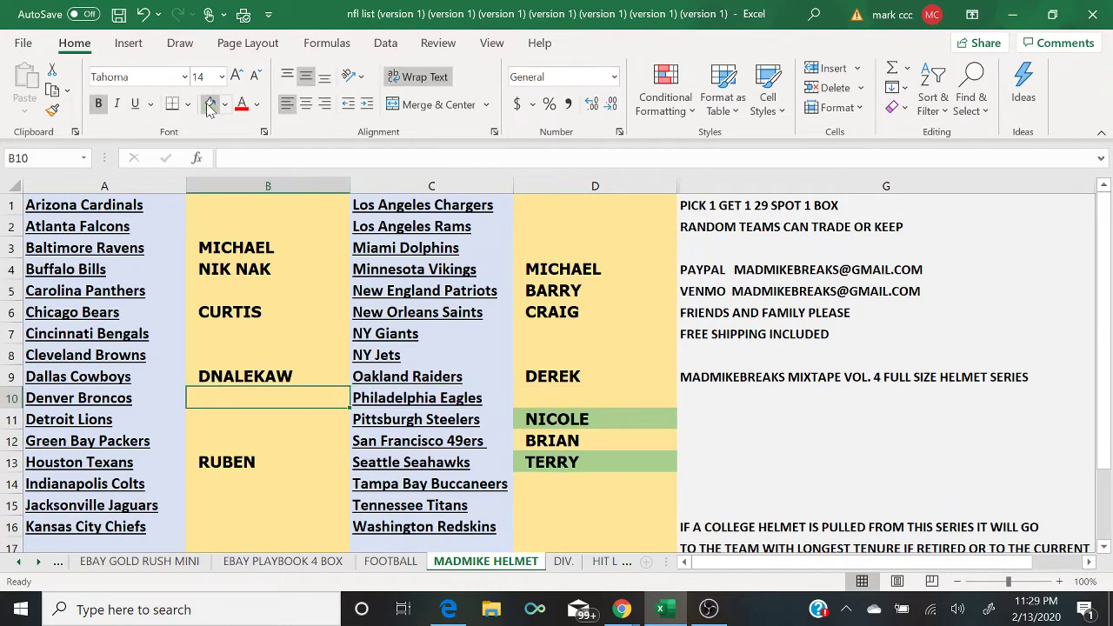
{"action": "key", "text": "Right"}
{"action": "key", "text": "Right"}
{"action": "key", "text": "Down"}
{"action": "key", "text": "Down"}
{"action": "left_click", "coordinate": [209, 103]}
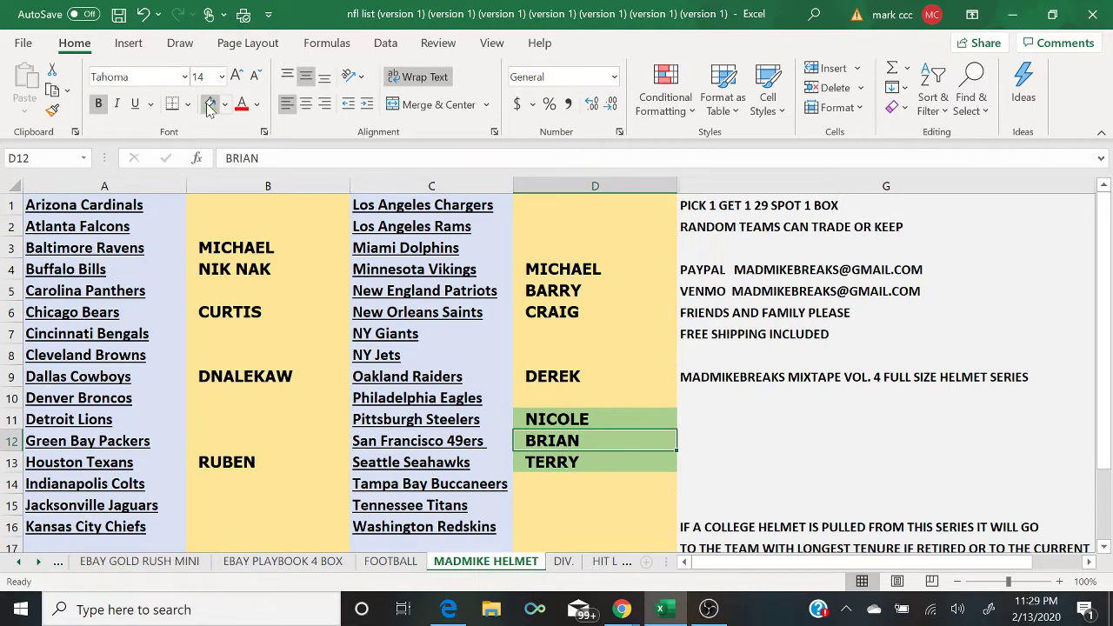
Step: Shade DNALEKAW in B9 and MICHAEL in B3 green, then move to D4
{"action": "key", "text": "Left"}
{"action": "key", "text": "Left"}
{"action": "key", "text": "Up"}
{"action": "key", "text": "Up"}
{"action": "key", "text": "Up"}
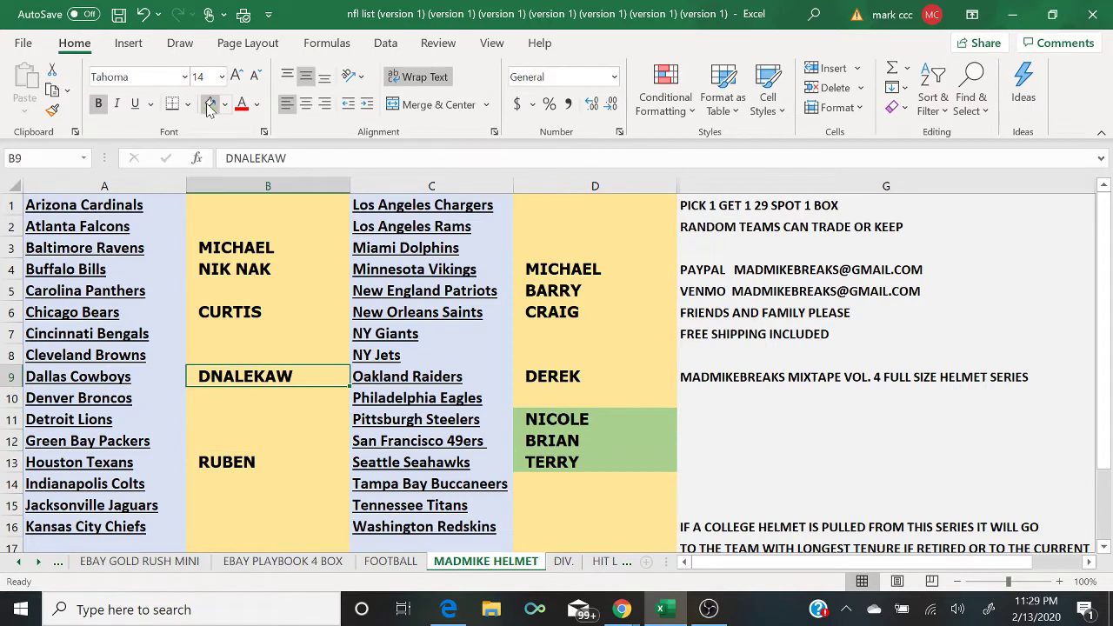
{"action": "left_click", "coordinate": [209, 104]}
{"action": "key", "text": "Up"}
{"action": "key", "text": "Up"}
{"action": "key", "text": "Up"}
{"action": "key", "text": "Up"}
{"action": "key", "text": "Up"}
{"action": "key", "text": "Up"}
{"action": "left_click", "coordinate": [208, 103]}
{"action": "key", "text": "Right"}
{"action": "key", "text": "Right"}
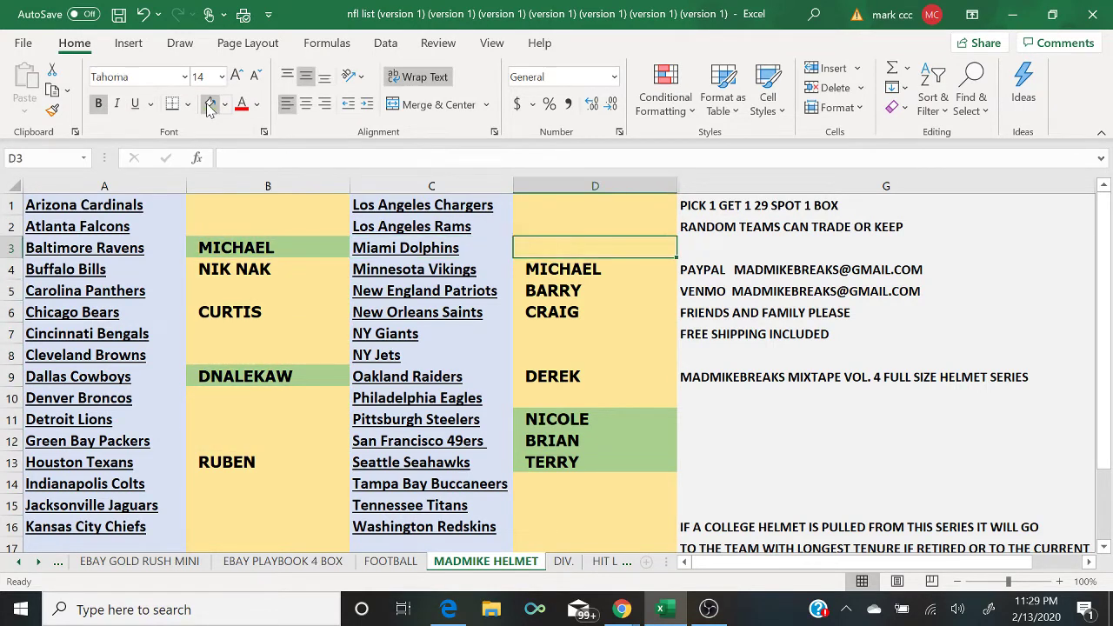
{"action": "key", "text": "Down"}
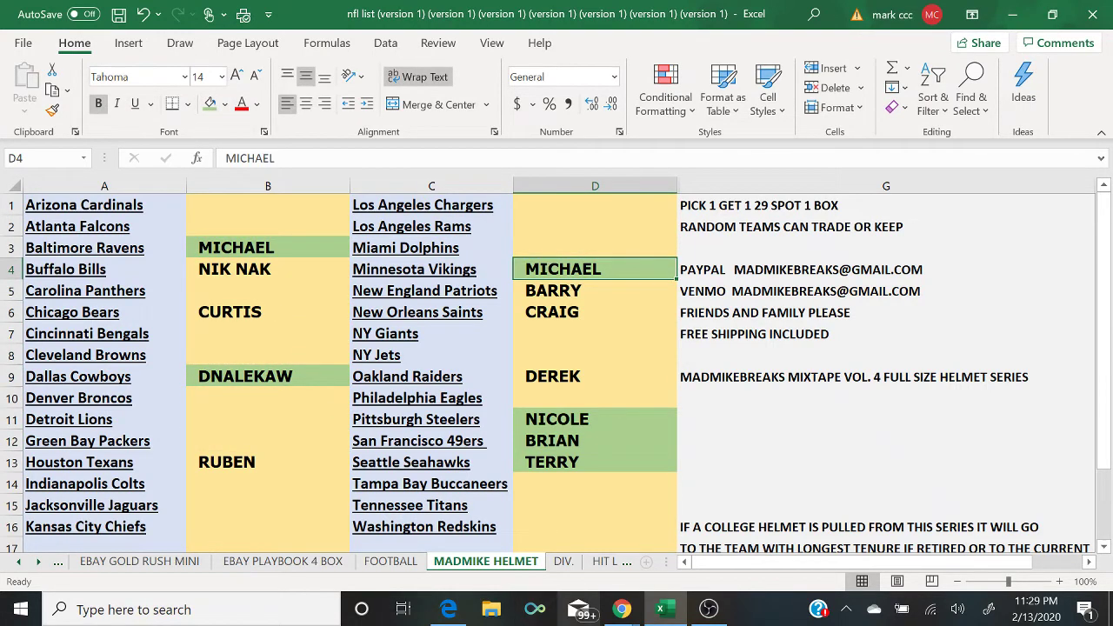
Step: Check the YouTube live chat, then return to the team list at cell D9
{"action": "mouse_move", "coordinate": [624, 613]}
{"action": "left_click", "coordinate": [720, 556]}
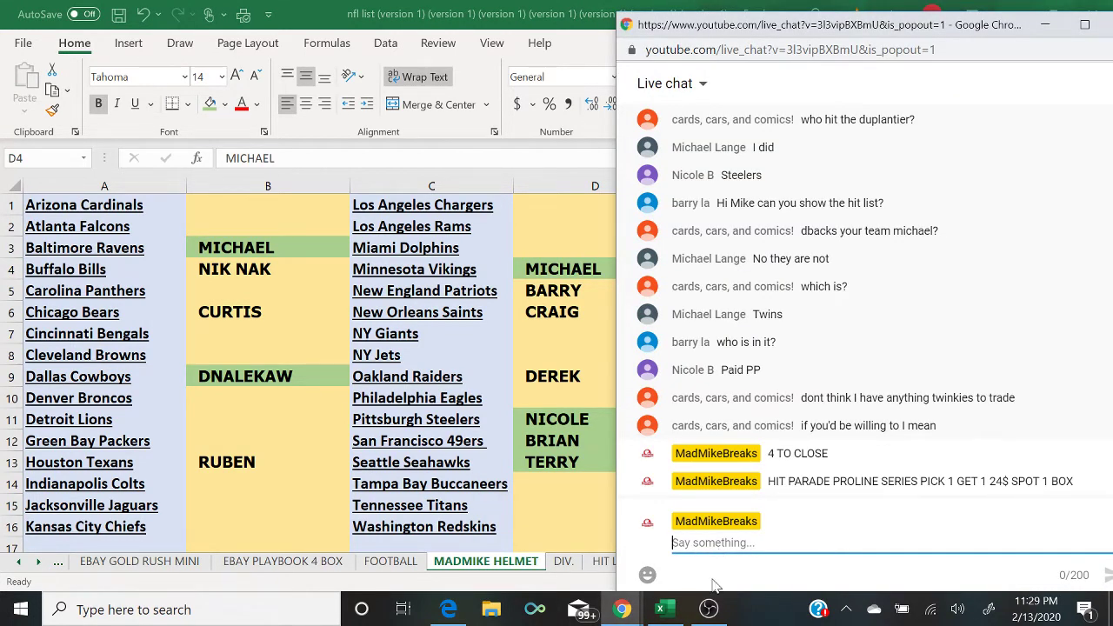
{"action": "mouse_move", "coordinate": [711, 614]}
{"action": "left_click", "coordinate": [580, 380]}
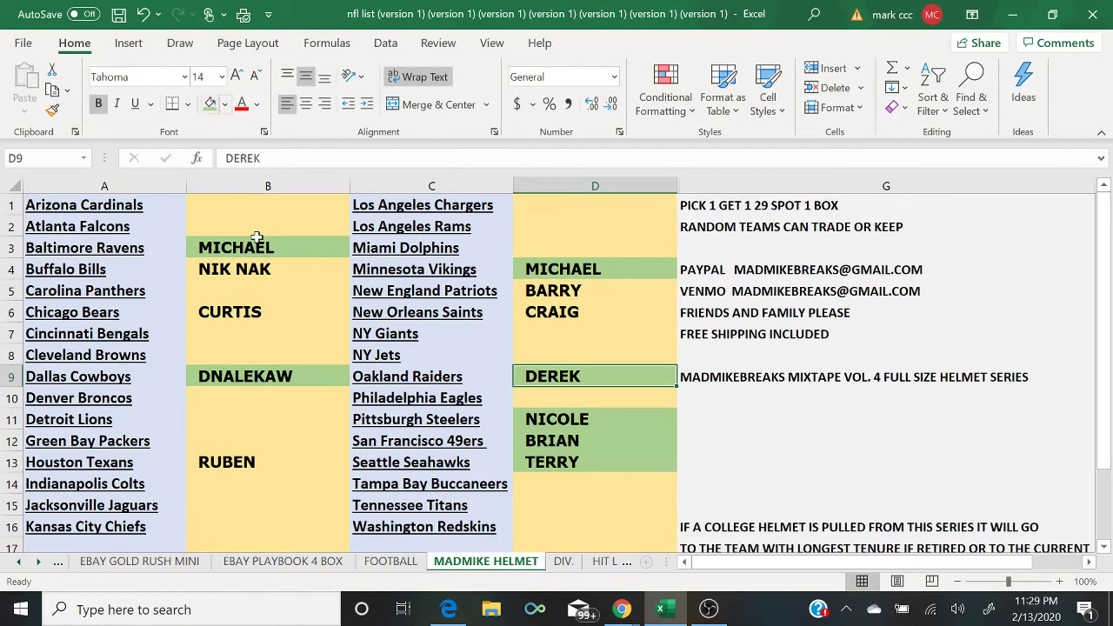
{"action": "mouse_move", "coordinate": [619, 604]}
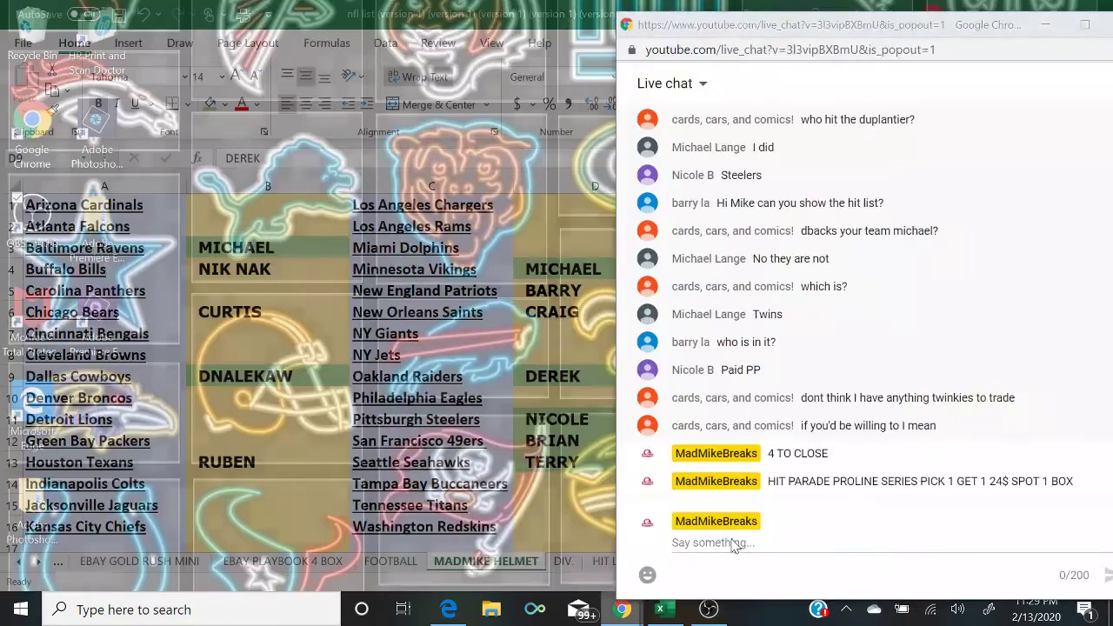
{"action": "left_click", "coordinate": [732, 545]}
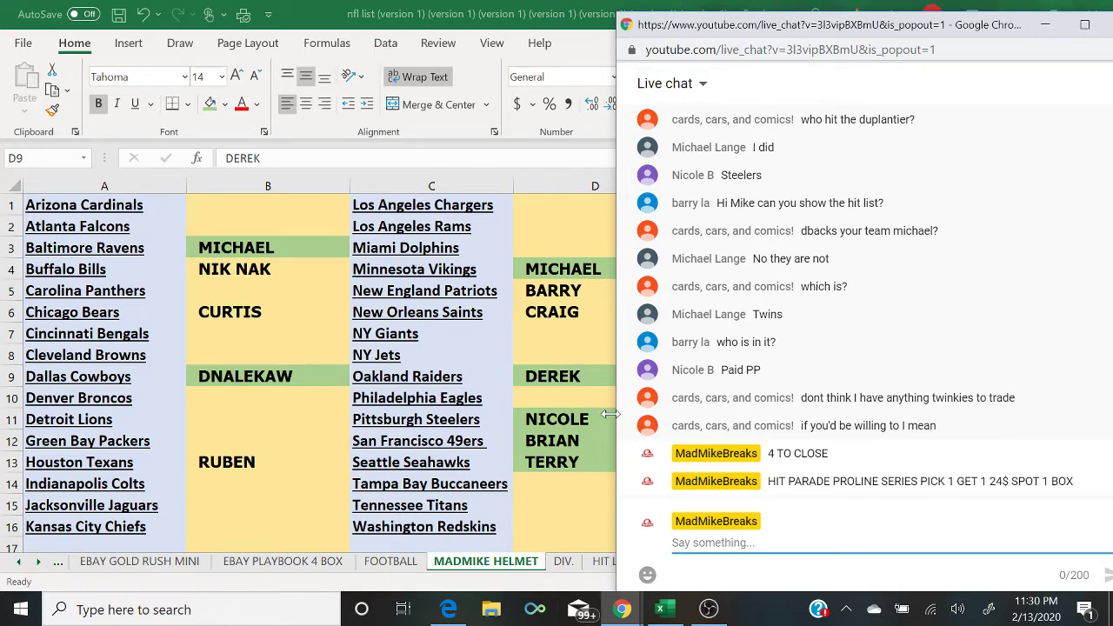
Step: Shade D6 green and post 'ALSO GOLD RUSH BASEBALL BAT 6$ SPOT RANDOM TEAM 1 BAT' in chat
{"action": "left_click", "coordinate": [546, 318]}
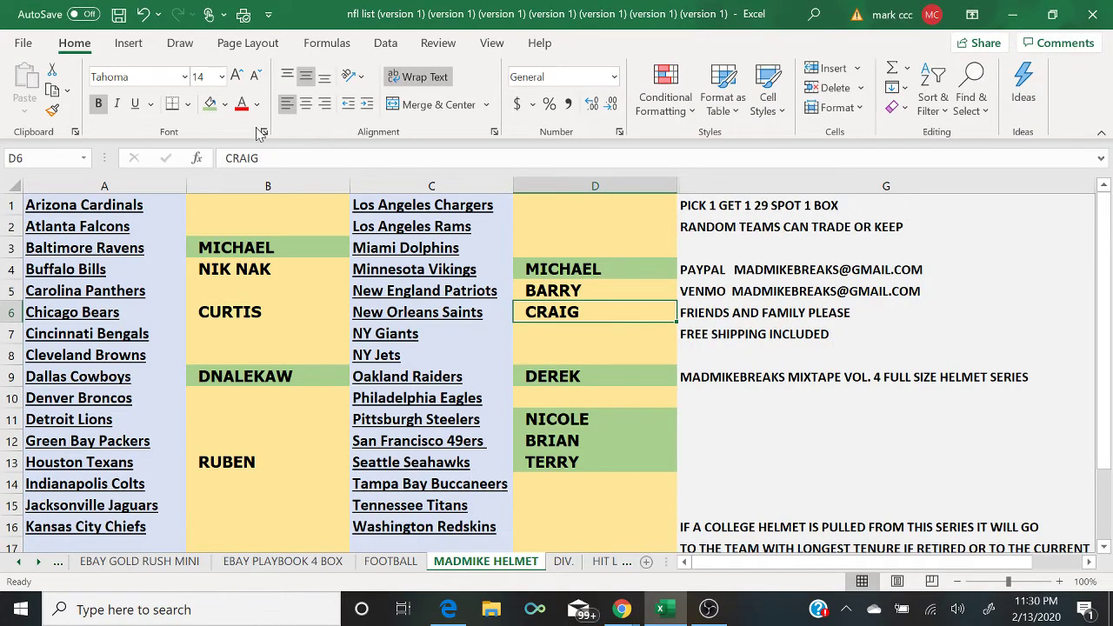
{"action": "left_click", "coordinate": [210, 103]}
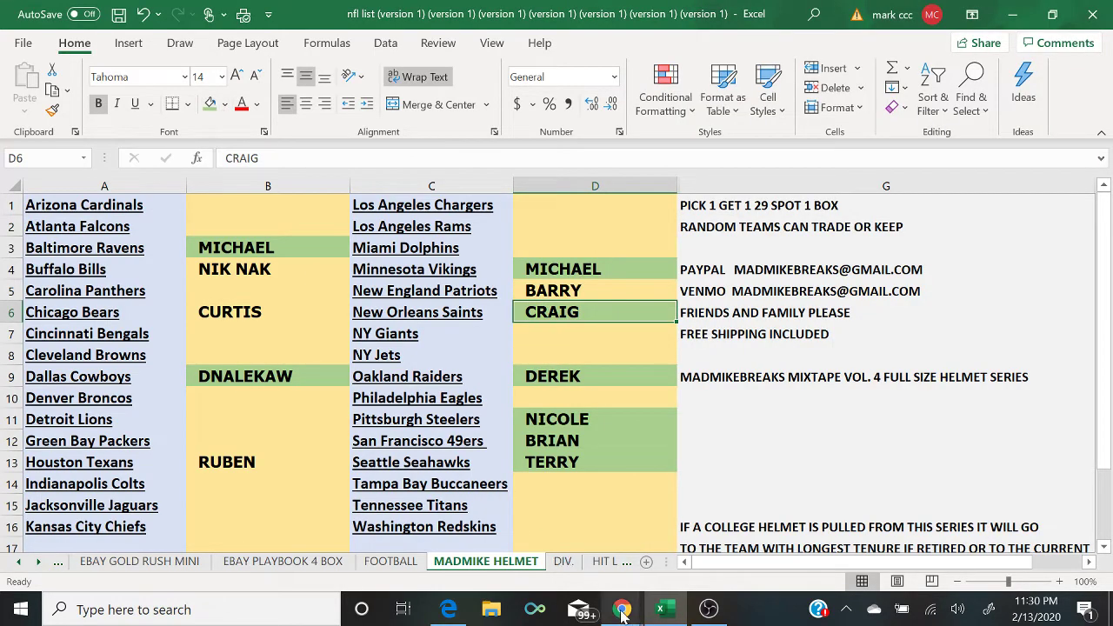
{"action": "mouse_move", "coordinate": [621, 609]}
{"action": "left_click", "coordinate": [737, 557]}
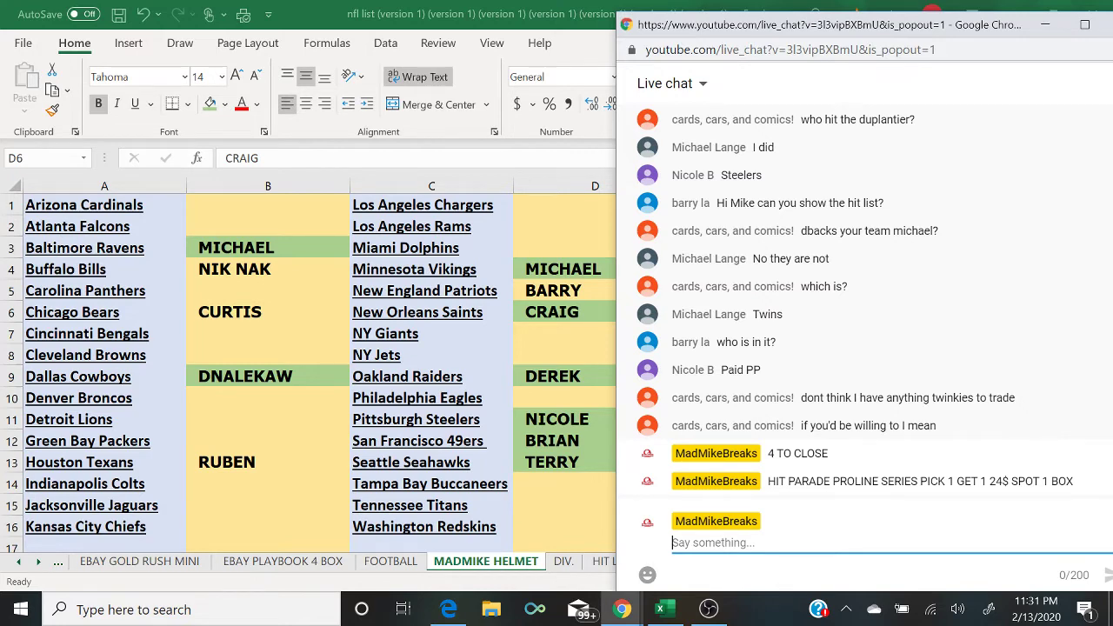
{"action": "type", "text": "ALSO "}
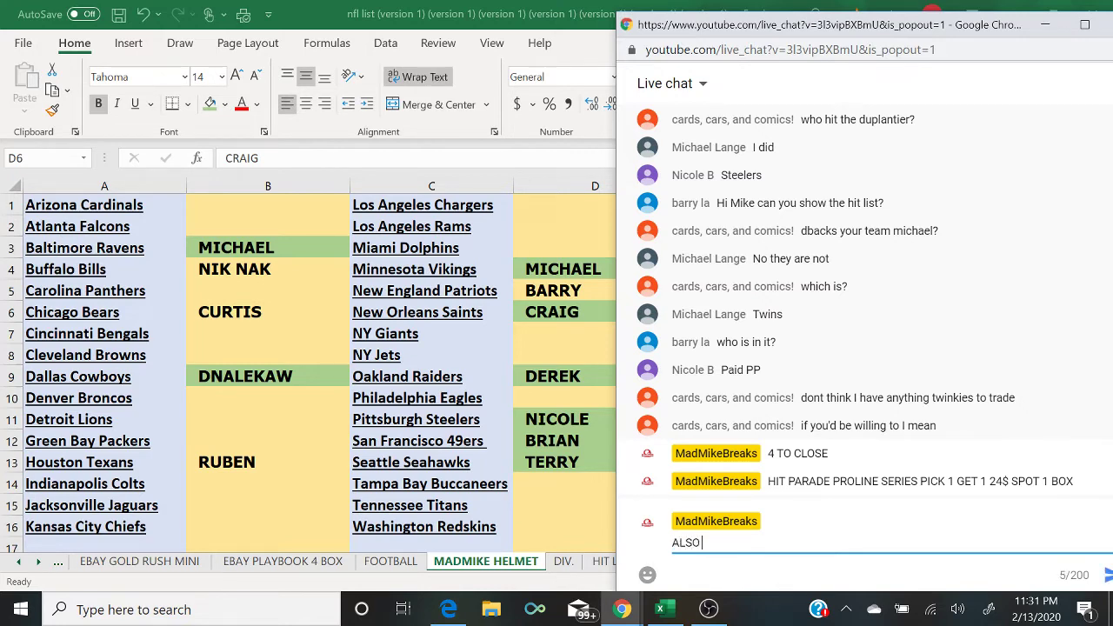
{"action": "type", "text": "GOLD RUSH BASEBALL BAT "}
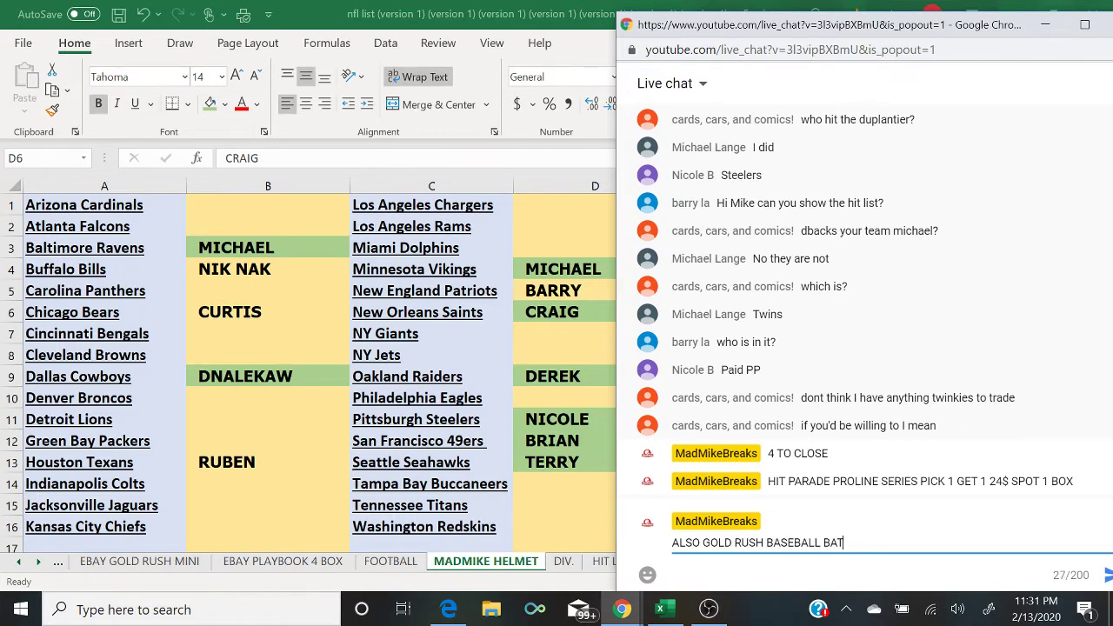
{"action": "type", "text": "6$ SPOT RANDOM TEAM 1 BAT"}
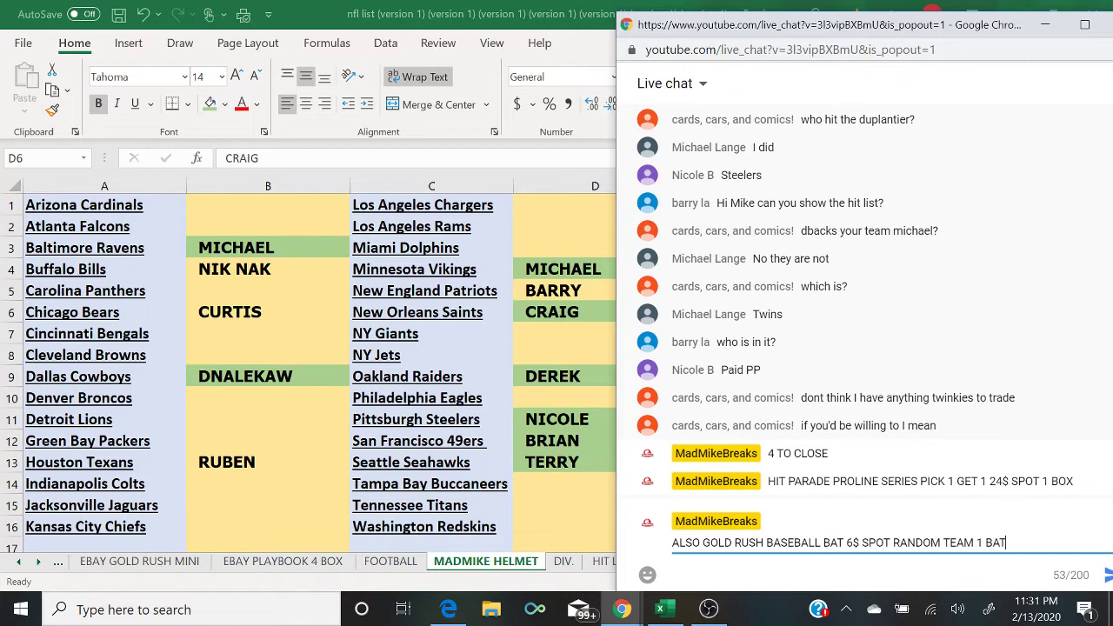
{"action": "key", "text": "Return"}
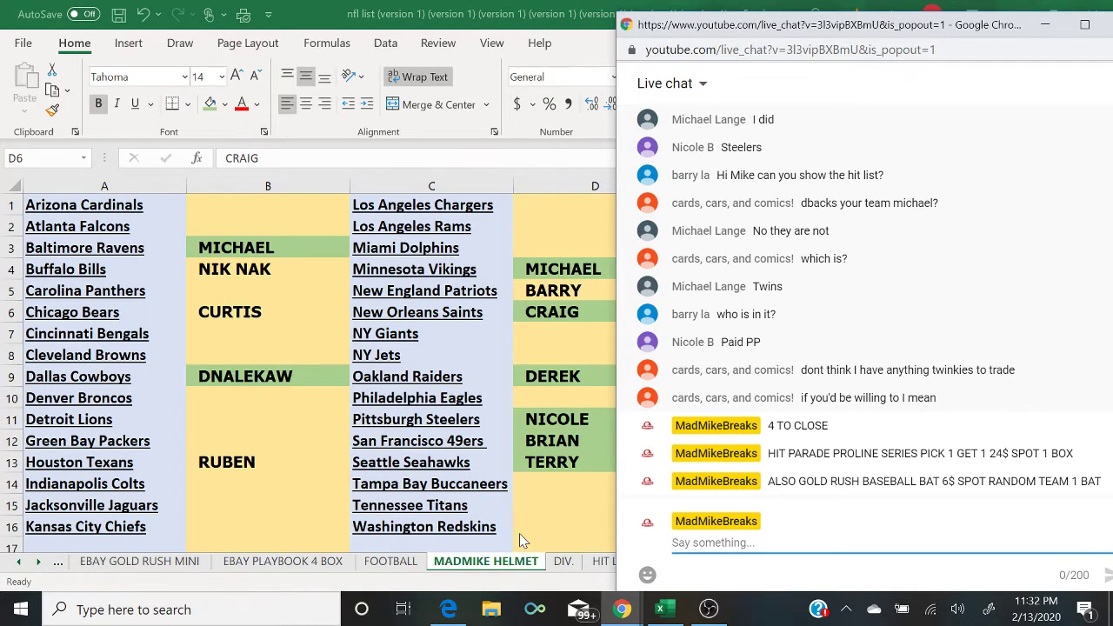
Step: In OBS, show the webcam box scene briefly, then return to the screen capture
{"action": "left_click", "coordinate": [709, 609]}
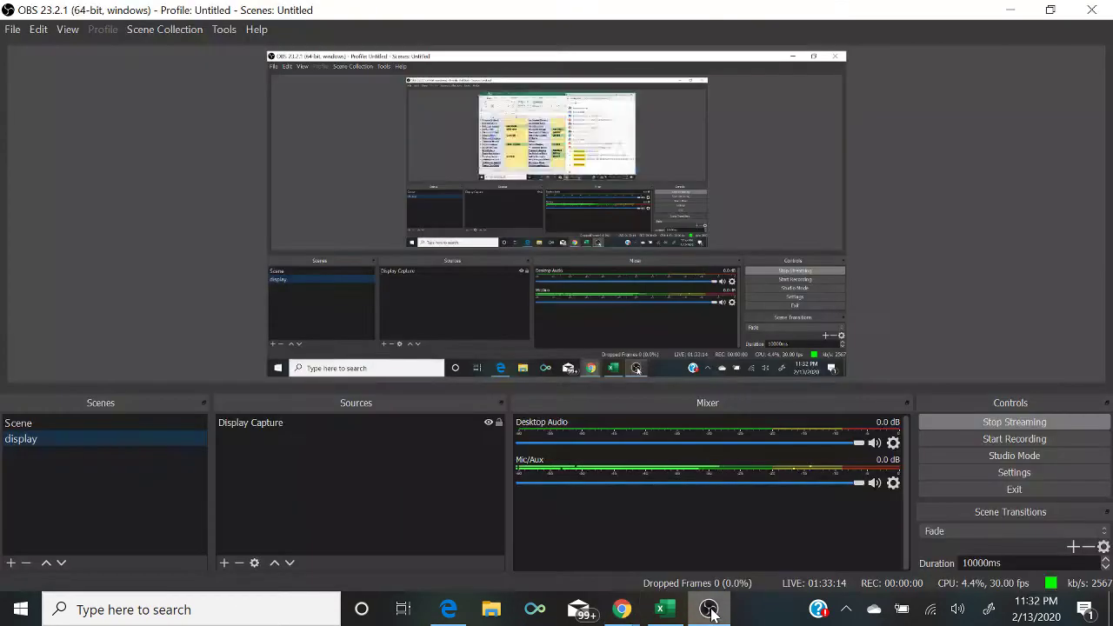
{"action": "left_click", "coordinate": [138, 424]}
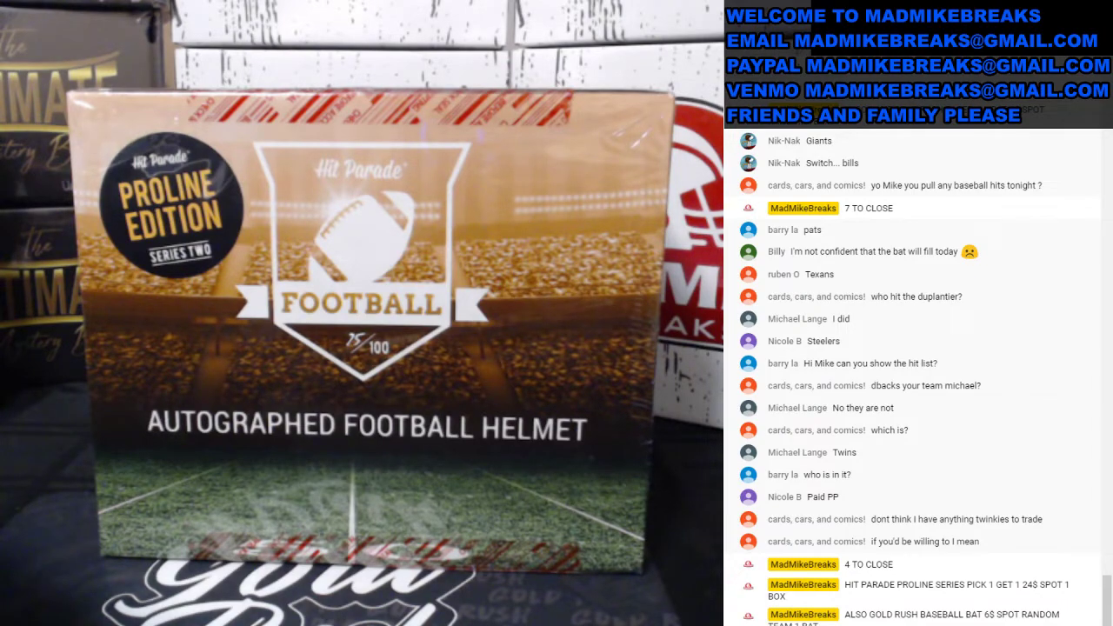
{"action": "left_click", "coordinate": [128, 437]}
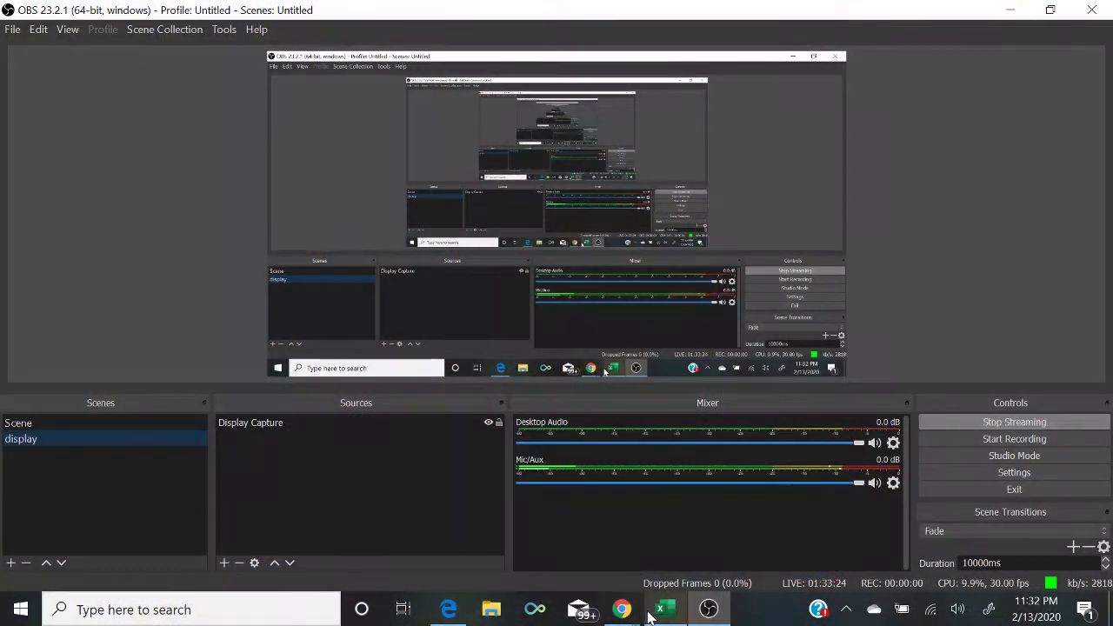
Step: Check the live chat, then switch Excel to the GOLD RUSH BAT sheet
{"action": "left_click", "coordinate": [660, 609]}
{"action": "mouse_move", "coordinate": [619, 615]}
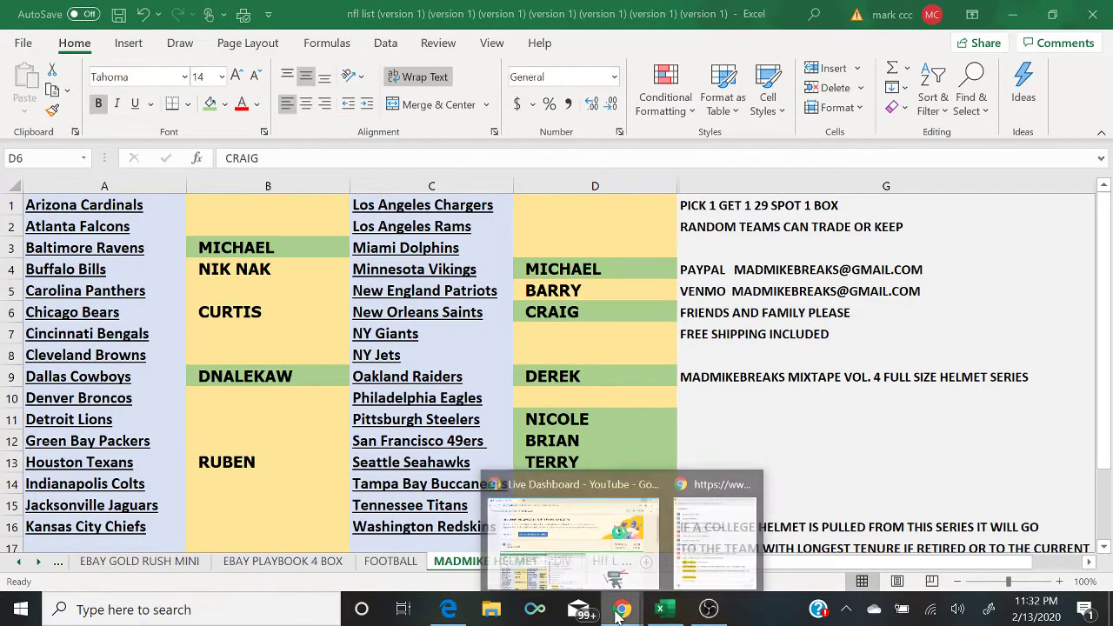
{"action": "left_click", "coordinate": [727, 553]}
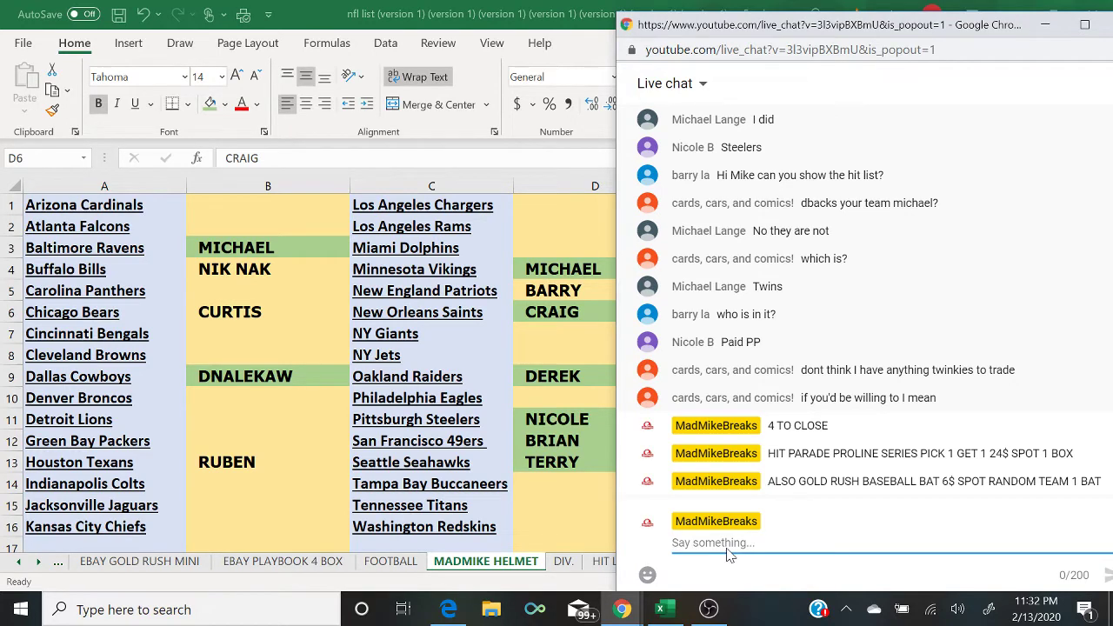
{"action": "left_click", "coordinate": [59, 564]}
{"action": "left_click", "coordinate": [59, 564]}
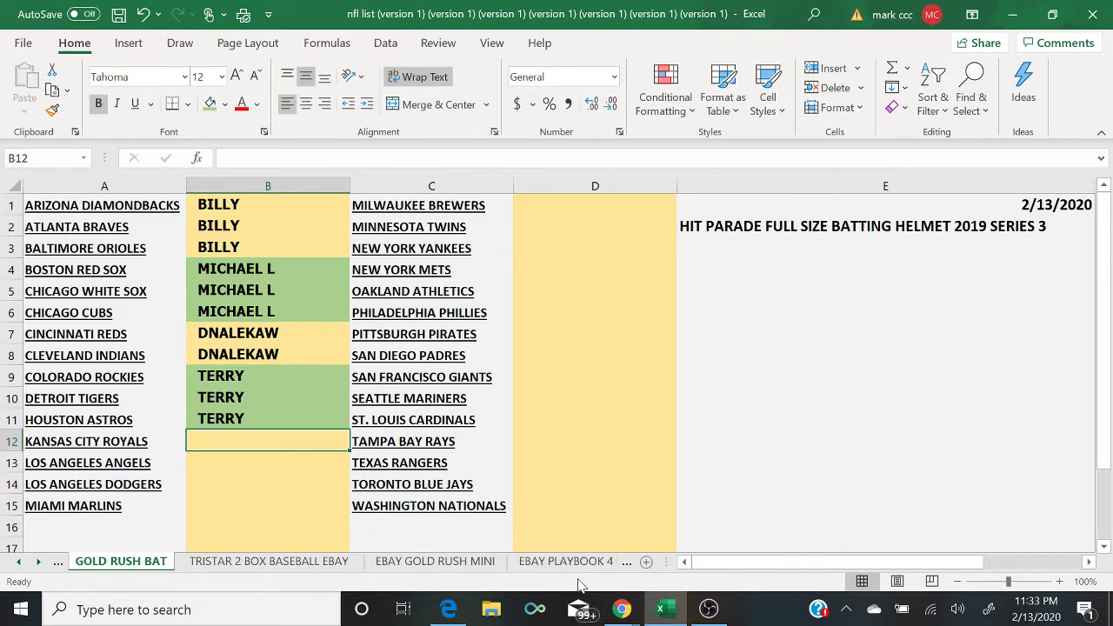
Step: Switch back to the MADMIKE HELMET sheet and check the live chat for new messages
{"action": "left_click", "coordinate": [628, 562]}
{"action": "left_click", "coordinate": [629, 562]}
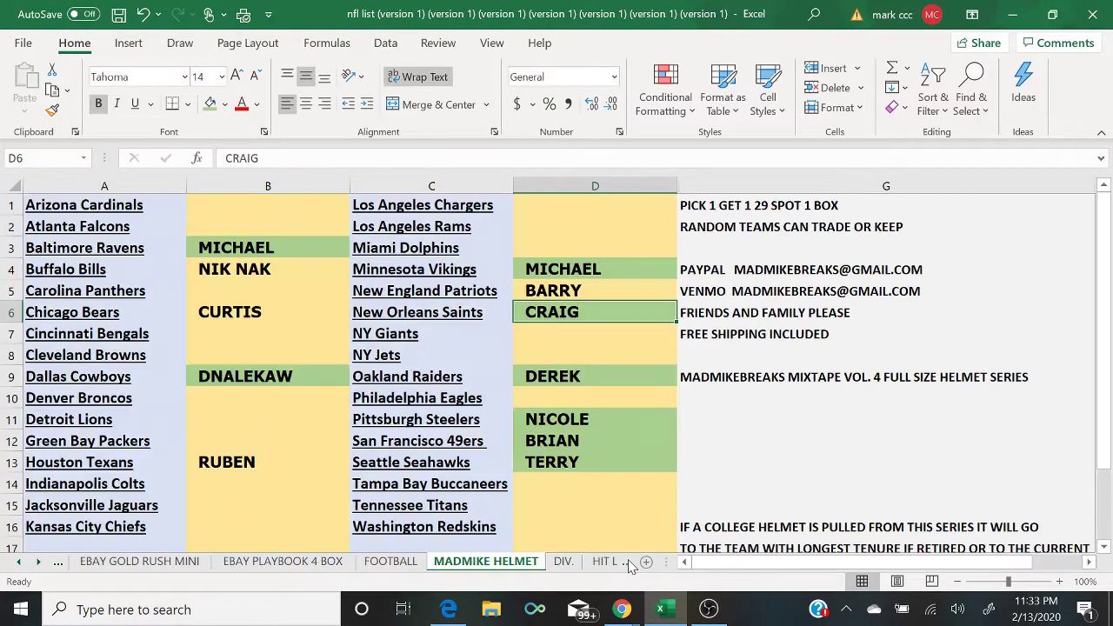
{"action": "mouse_move", "coordinate": [620, 609]}
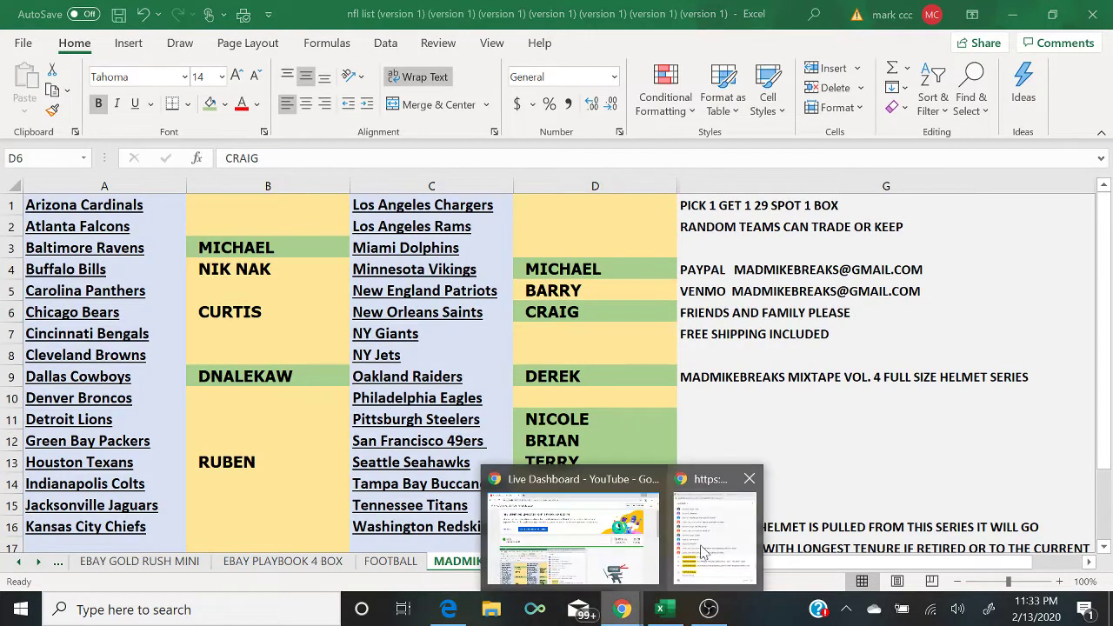
{"action": "left_click", "coordinate": [714, 543]}
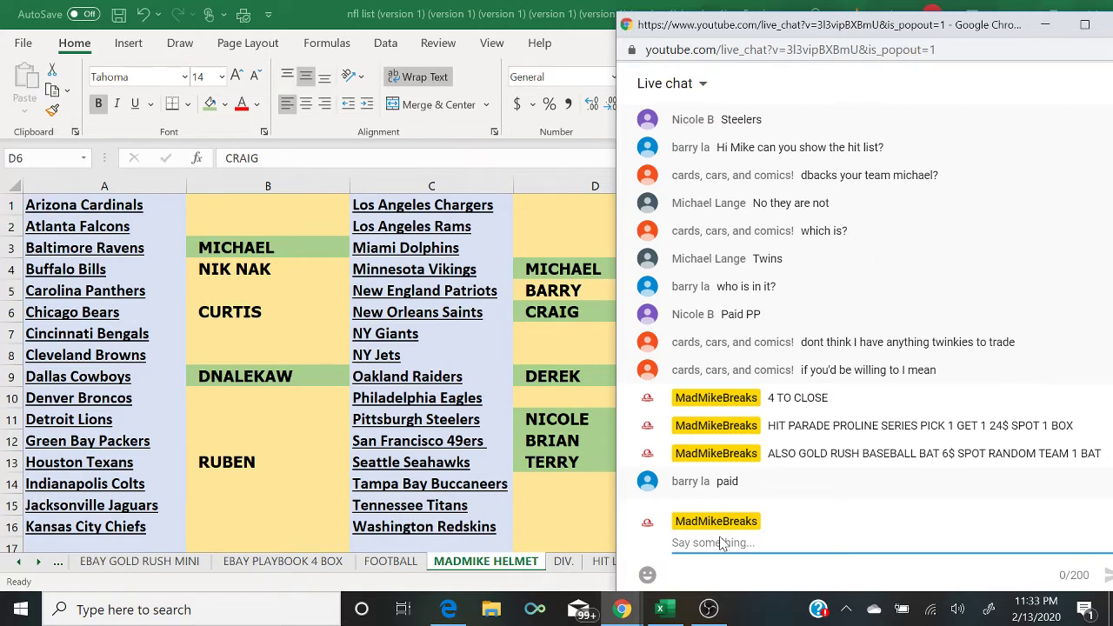
Step: Shade D5 beside the New England Patriots green, then check the live chat
{"action": "left_click", "coordinate": [532, 295]}
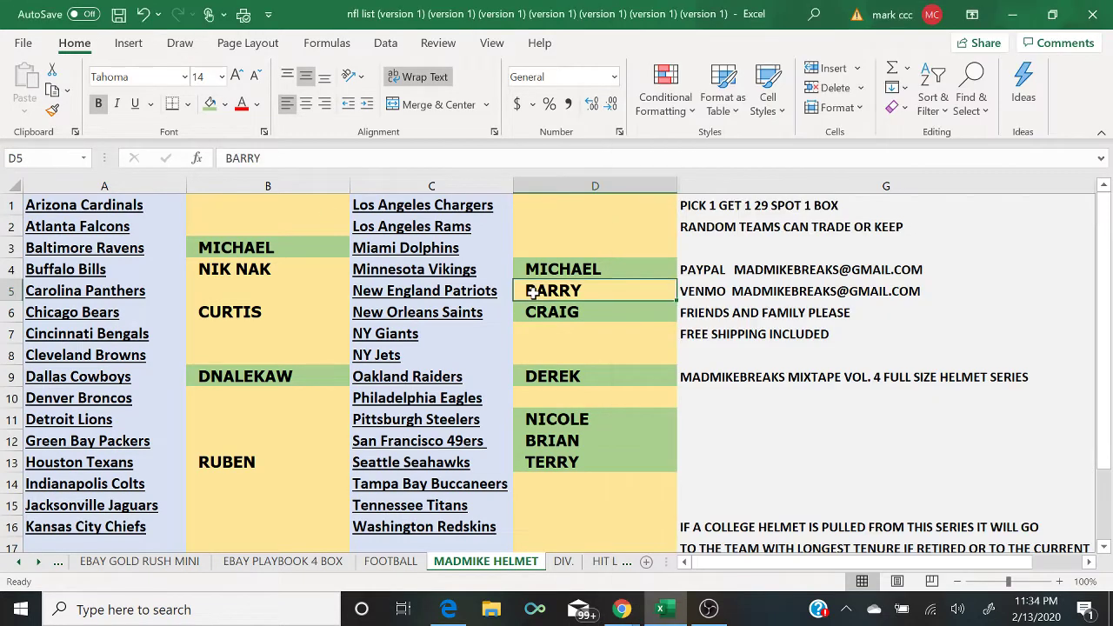
{"action": "left_click", "coordinate": [210, 103]}
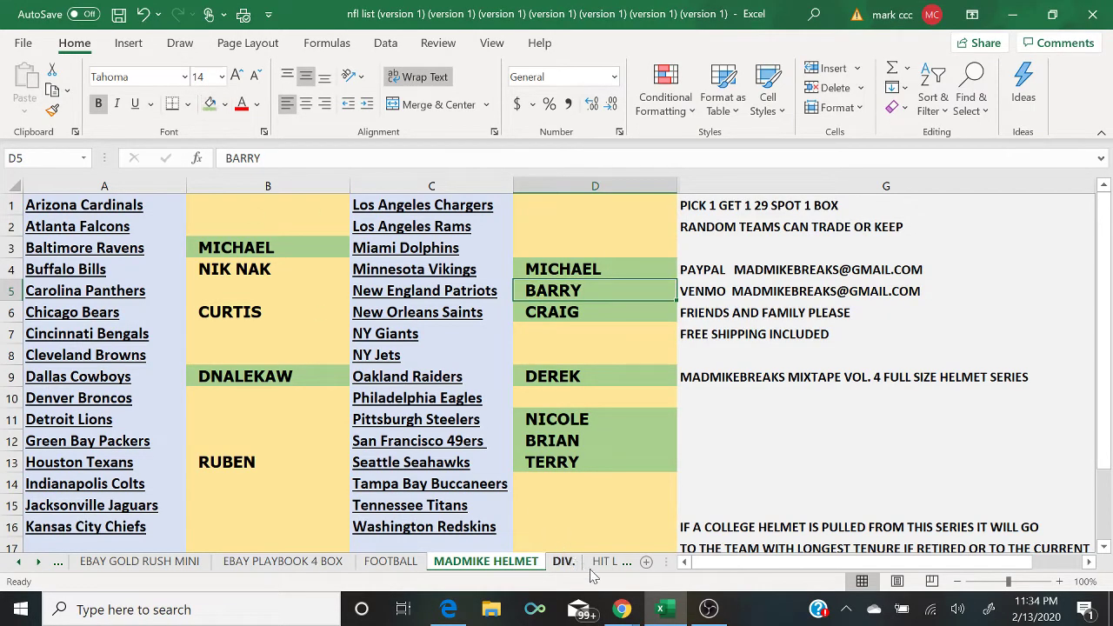
{"action": "mouse_move", "coordinate": [621, 609]}
{"action": "left_click", "coordinate": [737, 554]}
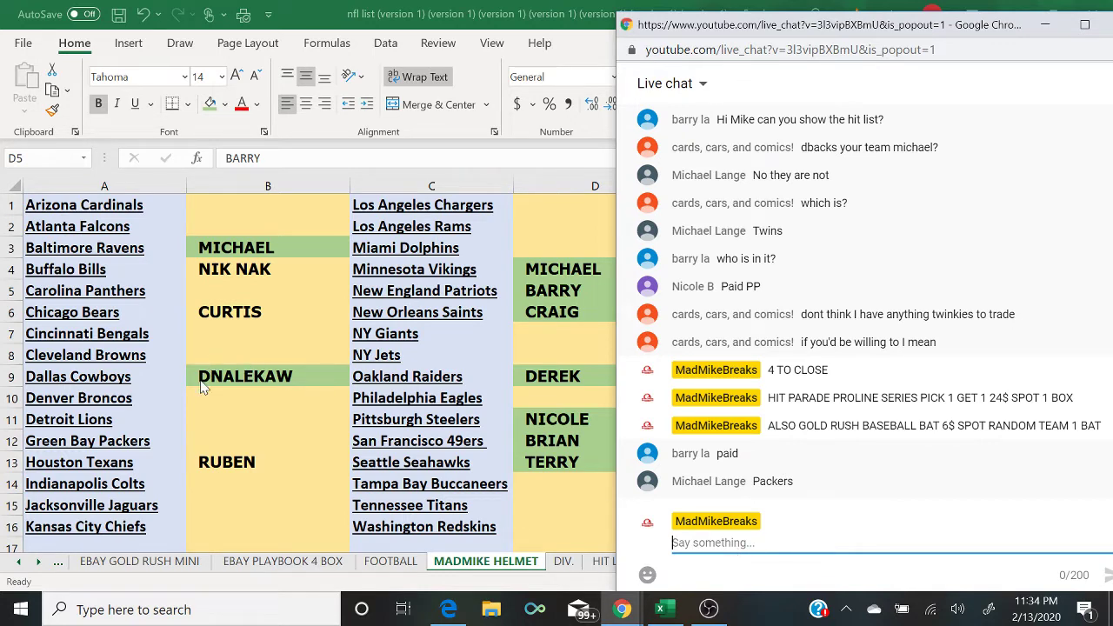
Step: Enter MICHAEL in B12 beside the Green Bay Packers
{"action": "left_click", "coordinate": [235, 444]}
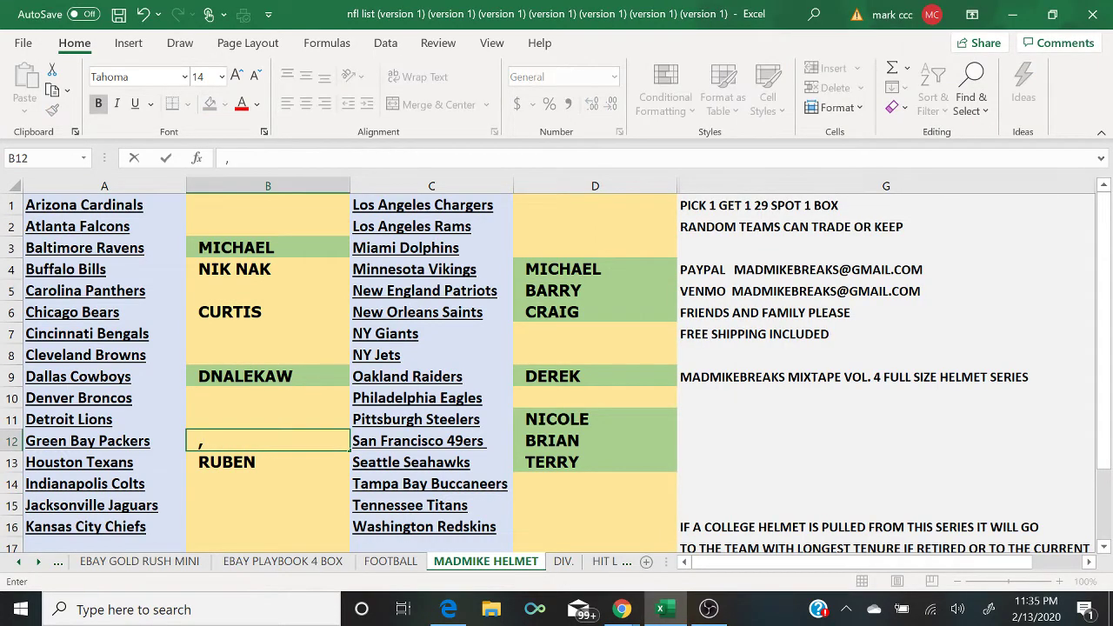
{"action": "key", "text": "BackSpace"}
{"action": "type", "text": "MICHAEL"}
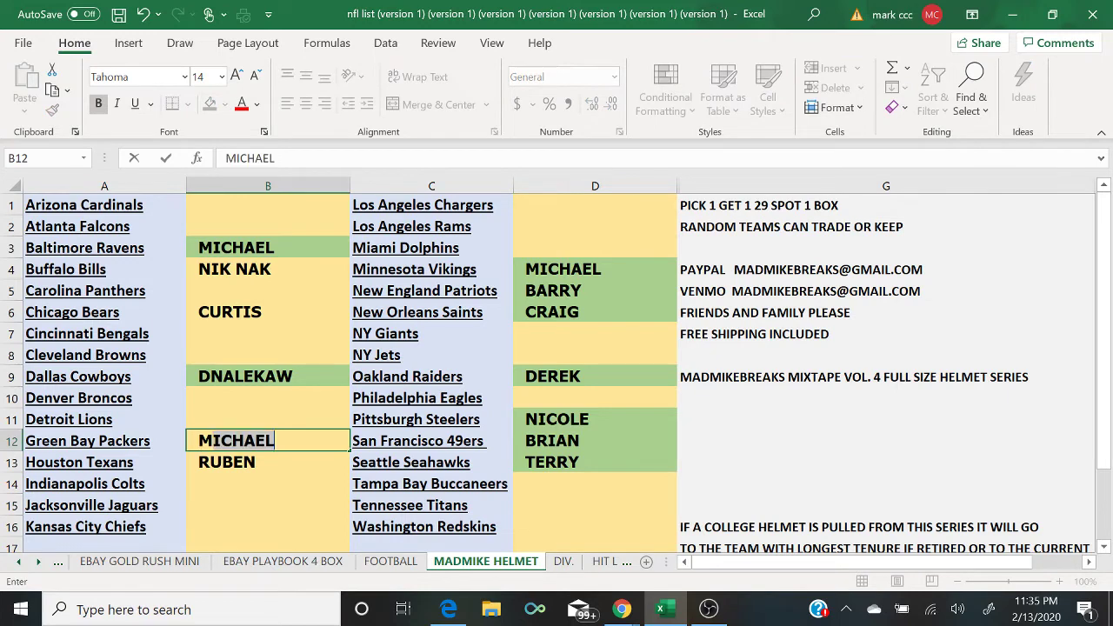
{"action": "key", "text": "Return"}
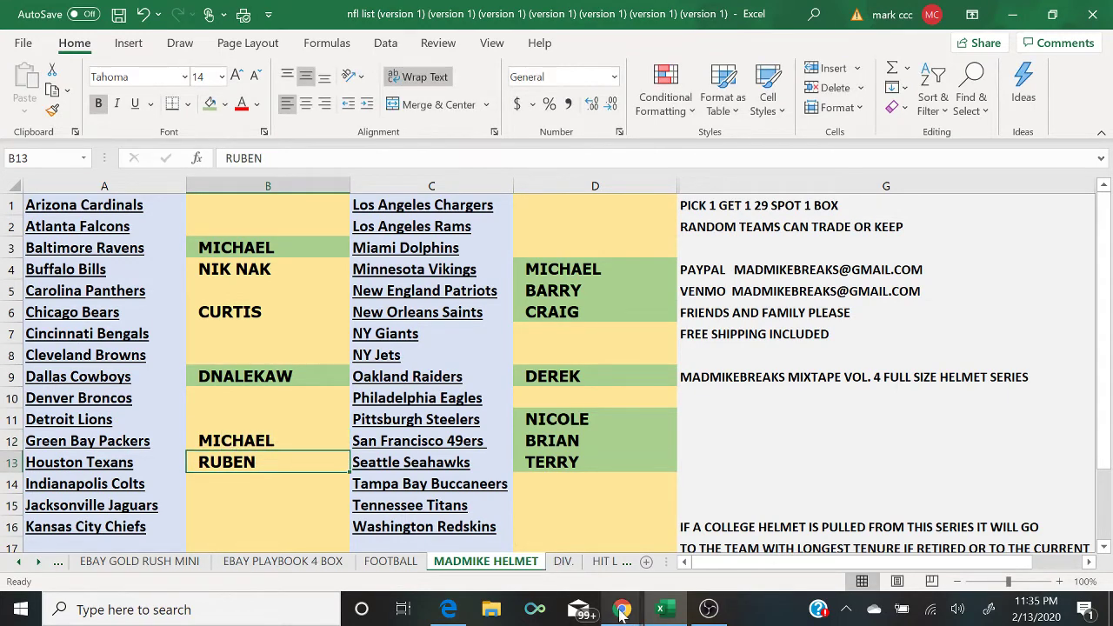
Step: Post '3 TO CLOSE' in the YouTube live chat and start the next message
{"action": "left_click", "coordinate": [622, 609]}
{"action": "left_click", "coordinate": [692, 575]}
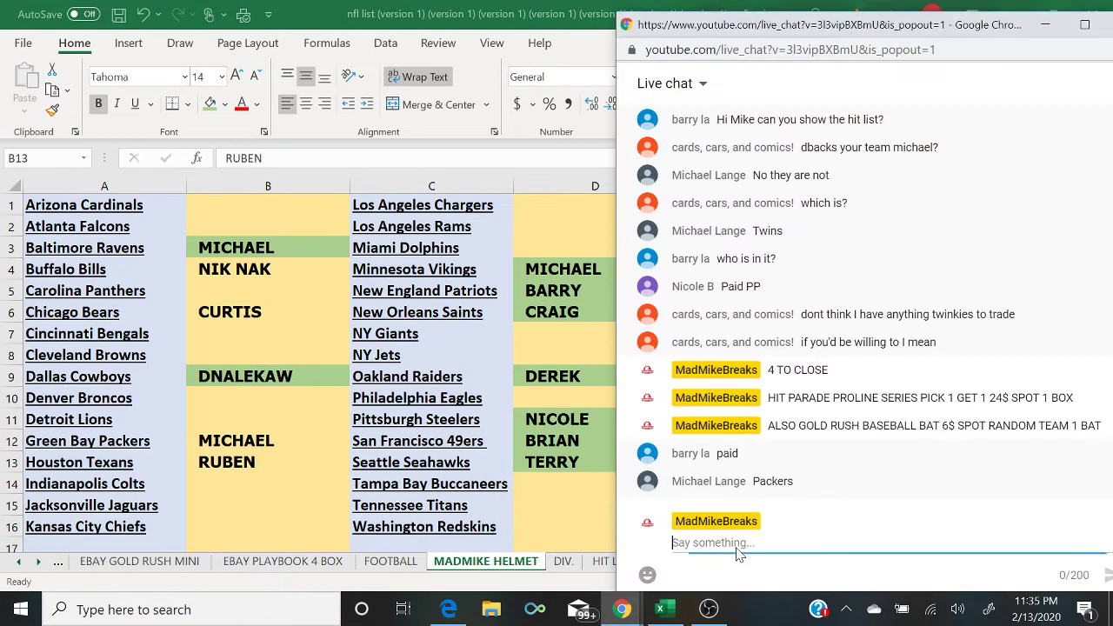
{"action": "type", "text": "3 TO CLOSE"}
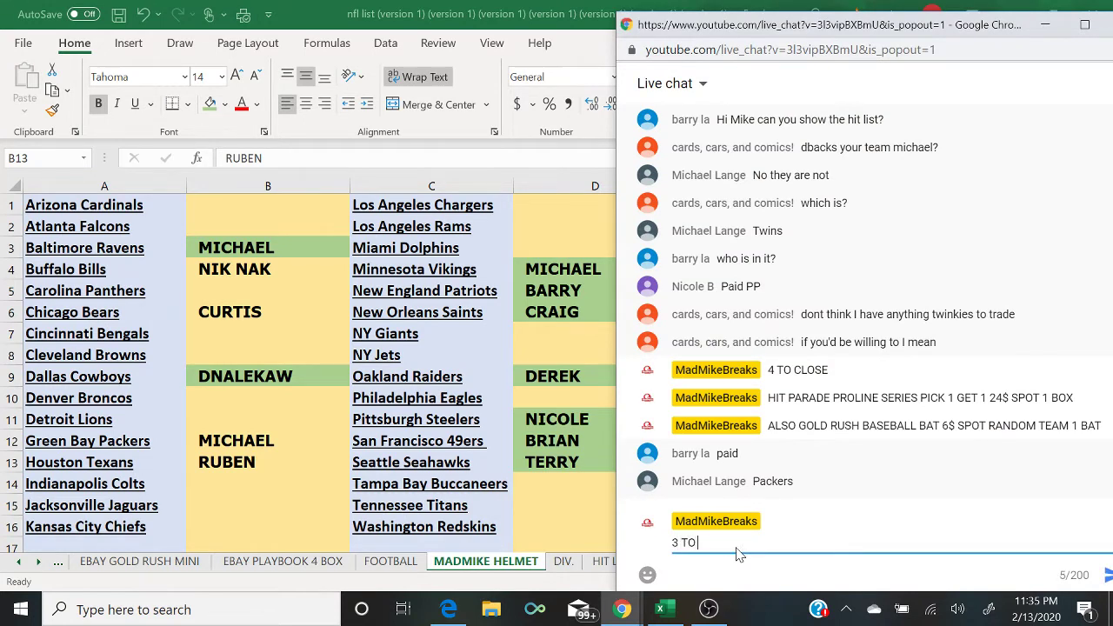
{"action": "key", "text": "Return"}
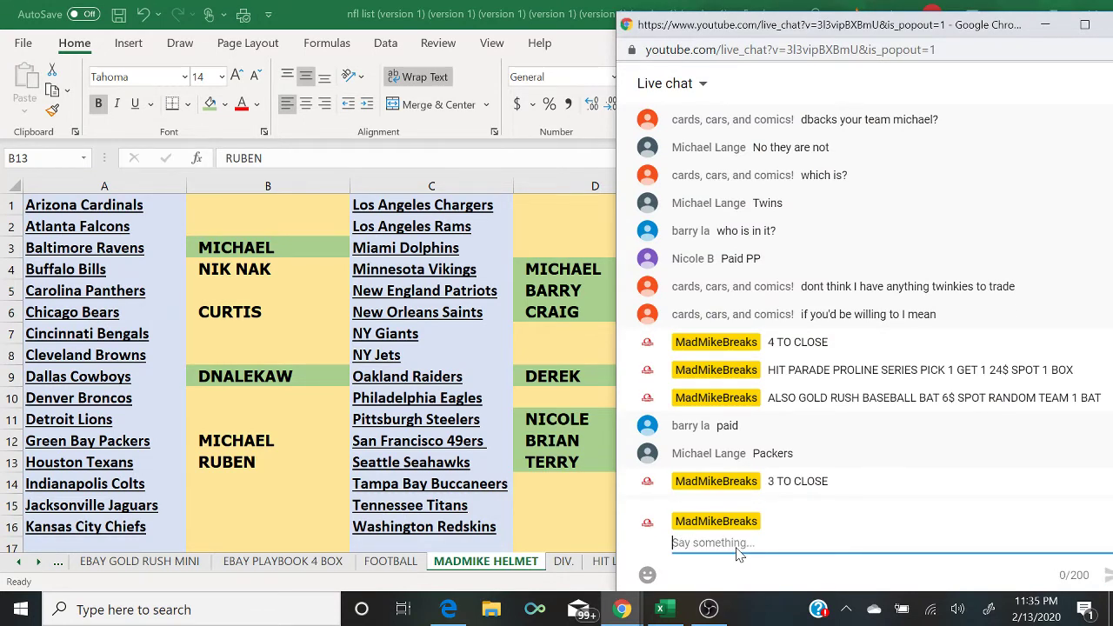
{"action": "type", "text": "Pic"}
{"action": "key", "text": "BackSpace"}
{"action": "key", "text": "BackSpace"}
{"action": "key", "text": "BackSpace"}
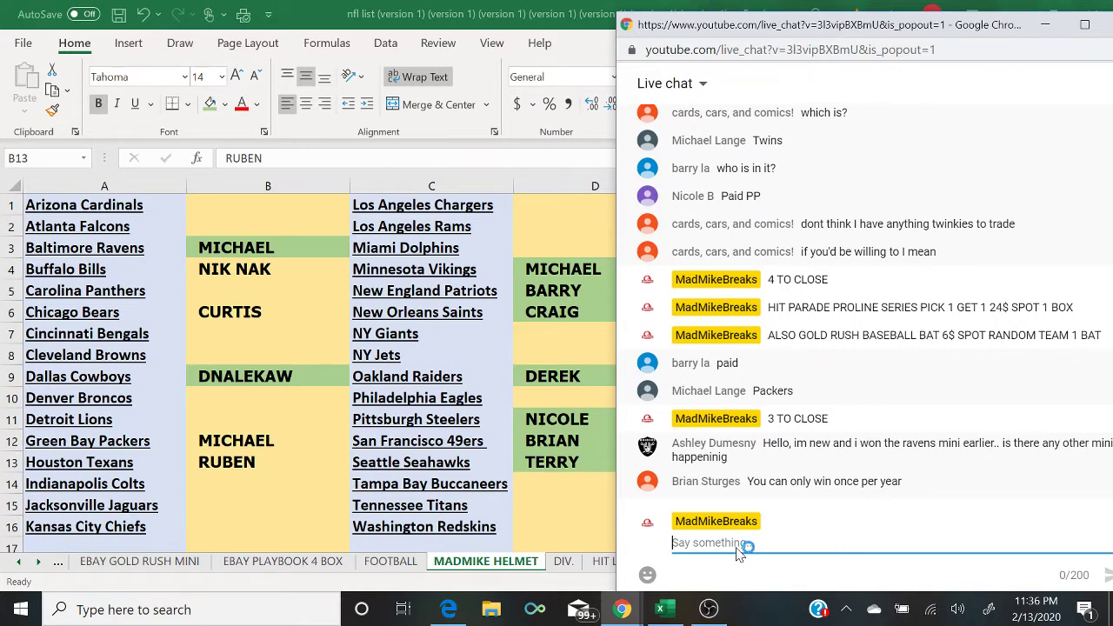
Step: Fill the Green Bay Packers buyer cell B12 green, then return to the live chat
{"action": "left_click", "coordinate": [278, 445]}
{"action": "left_click", "coordinate": [279, 445]}
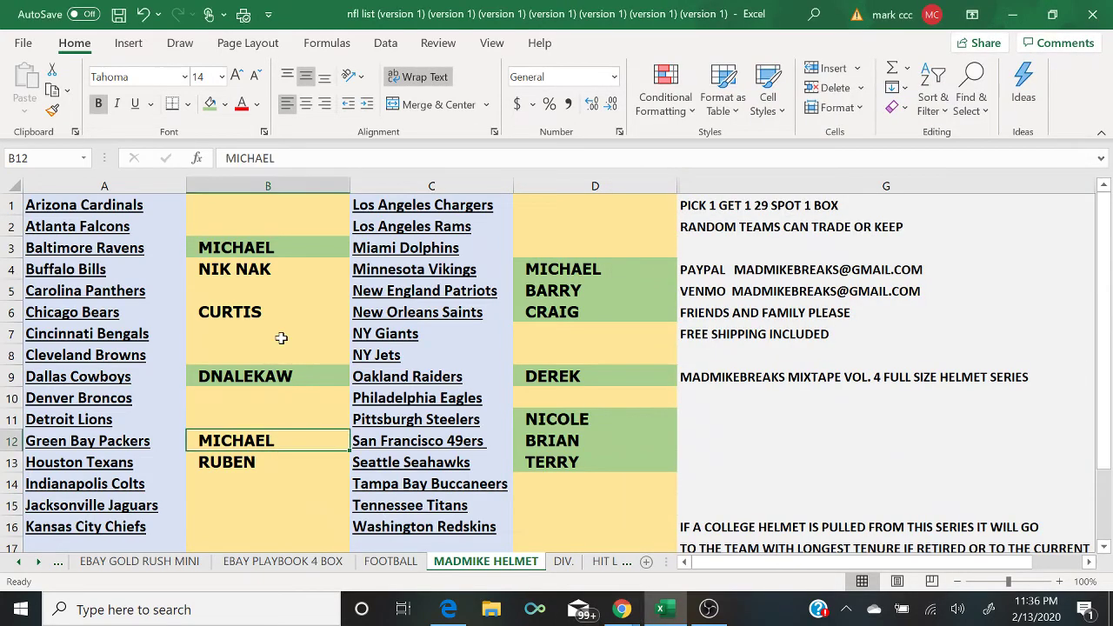
{"action": "left_click", "coordinate": [208, 106]}
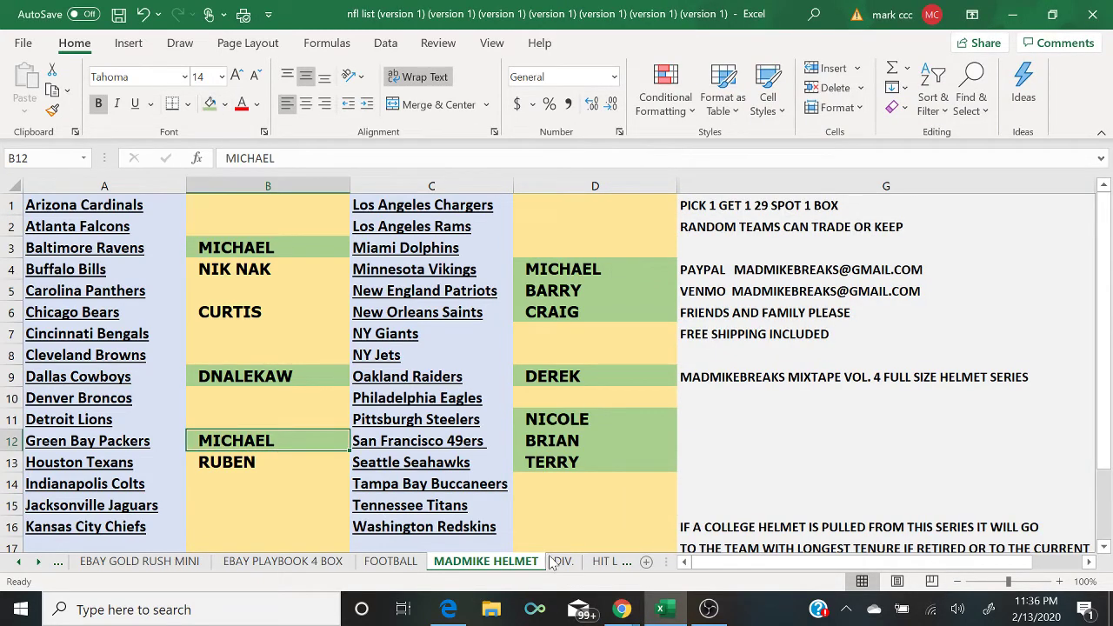
{"action": "mouse_move", "coordinate": [619, 608]}
{"action": "left_click", "coordinate": [698, 532]}
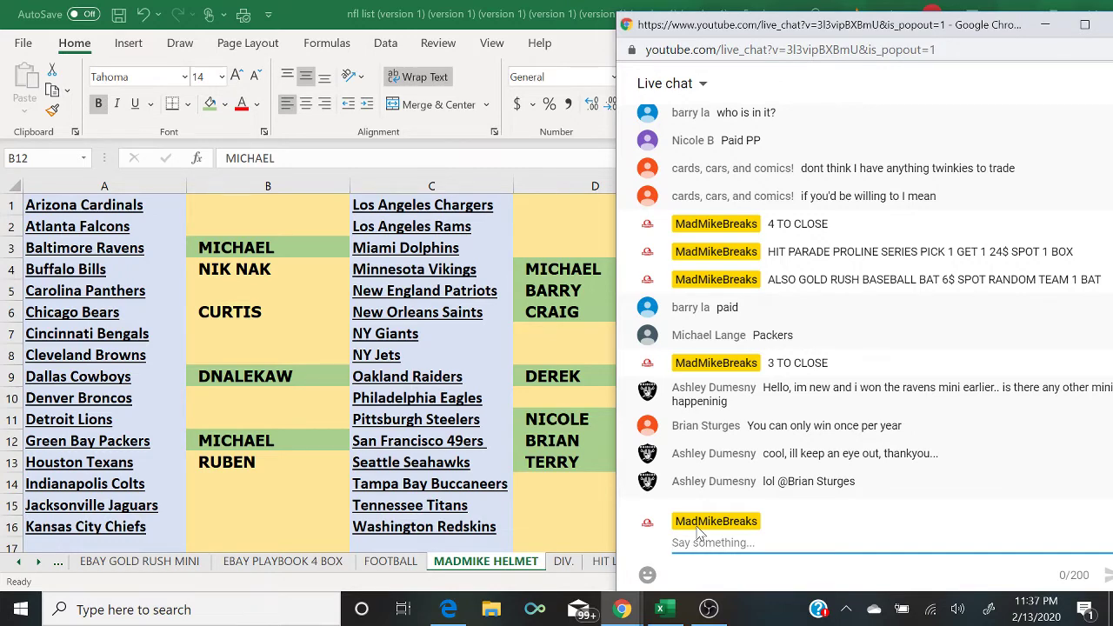
Step: Switch the OBS stream to the 'display' screen-capture scene and return to the Excel team list
{"action": "left_click", "coordinate": [709, 609]}
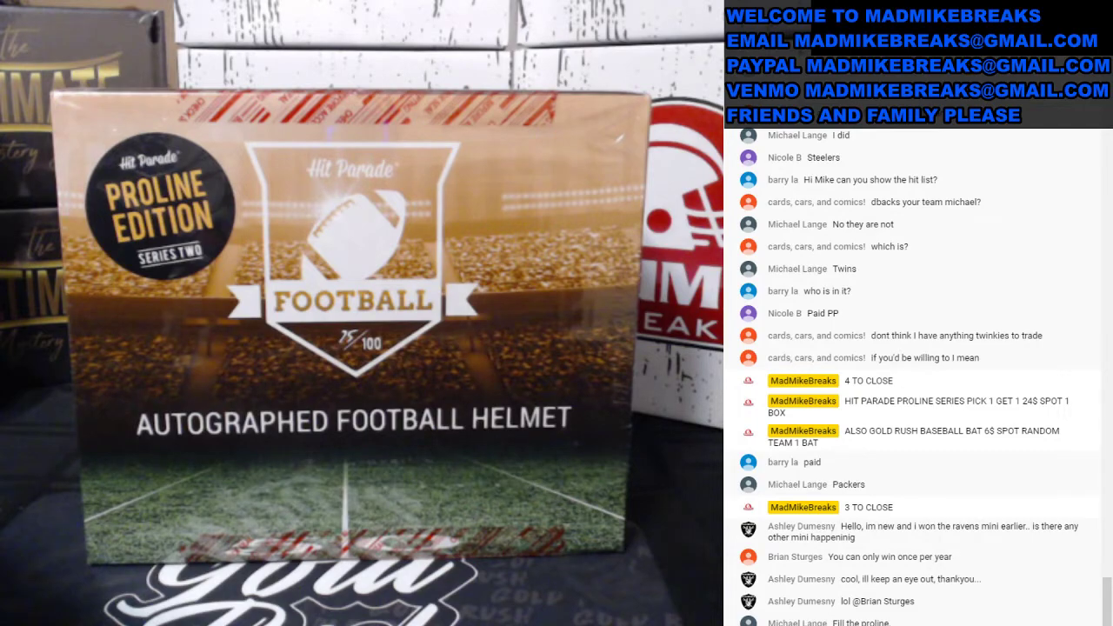
{"action": "left_click", "coordinate": [137, 442]}
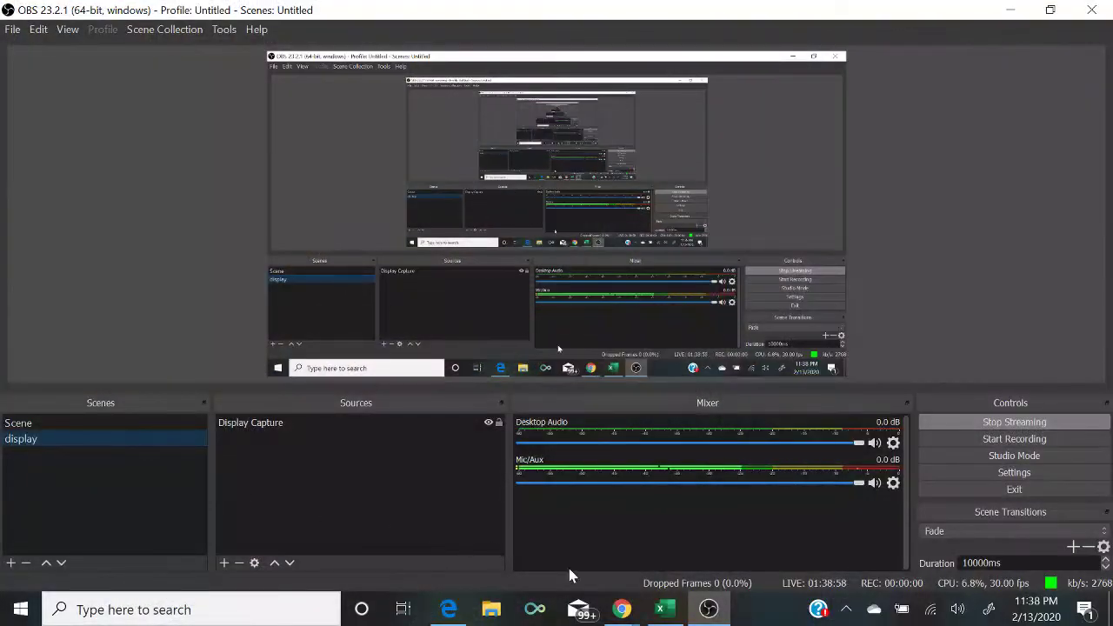
{"action": "left_click", "coordinate": [666, 611]}
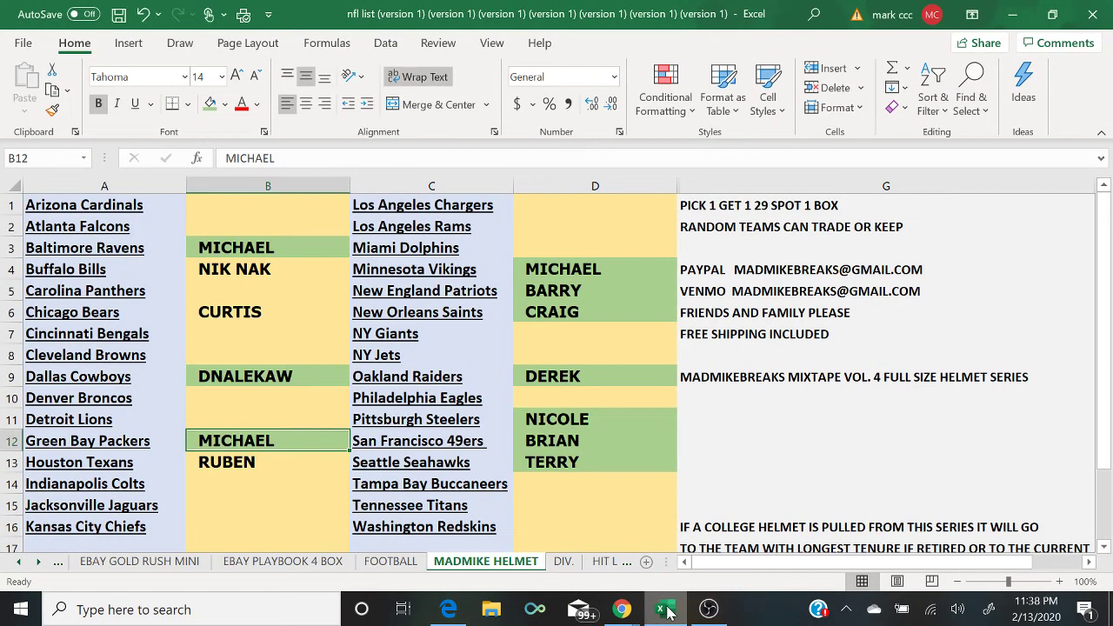
Step: Bring the Chrome YouTube live-chat window in front of the helmet team list
{"action": "mouse_move", "coordinate": [624, 611]}
{"action": "left_click", "coordinate": [709, 550]}
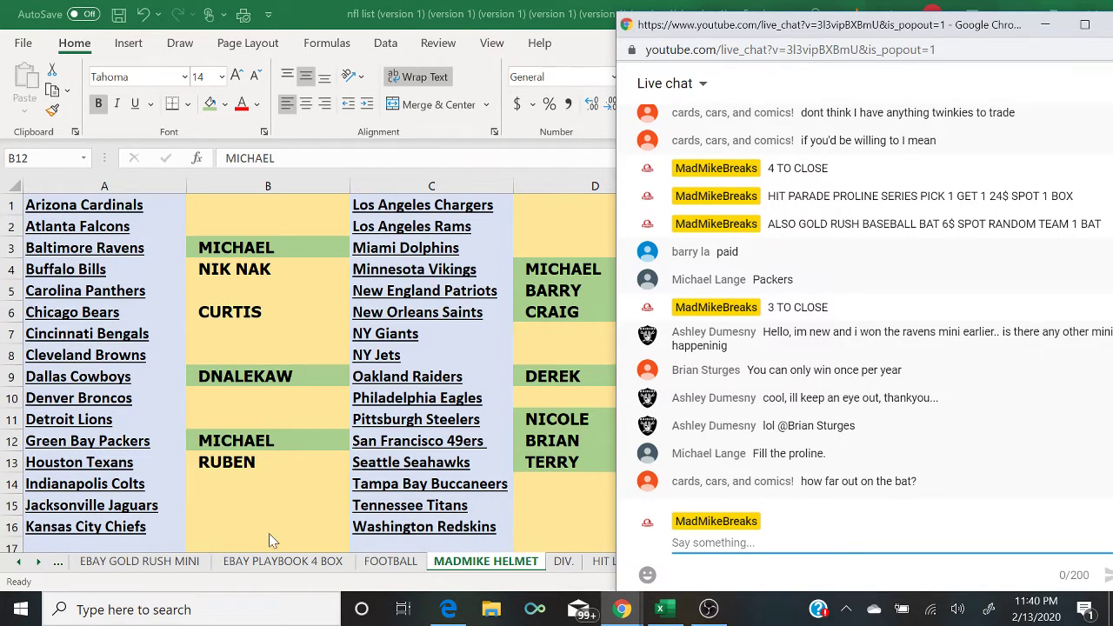
Step: Browse the TRISTAR 2 BOX BASEBALL EBAY, GOLD RUSH BAT and EBAY PLAYBOOK 4 BOX sheets, then return to MADMIKE HELMET
{"action": "left_click", "coordinate": [61, 569]}
{"action": "left_click", "coordinate": [59, 567]}
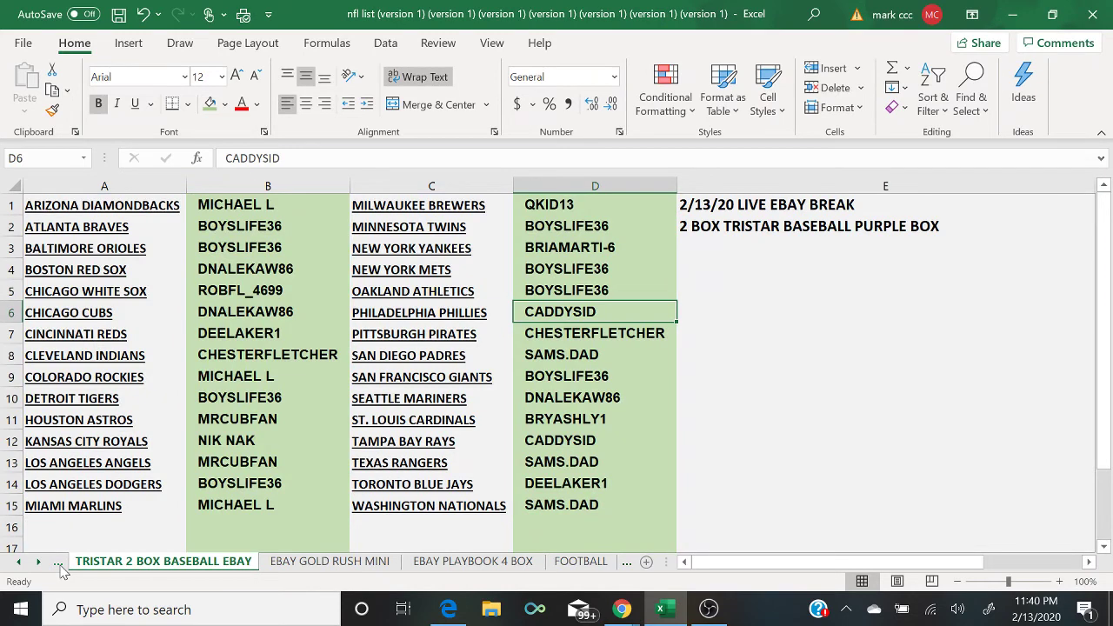
{"action": "left_click", "coordinate": [59, 567]}
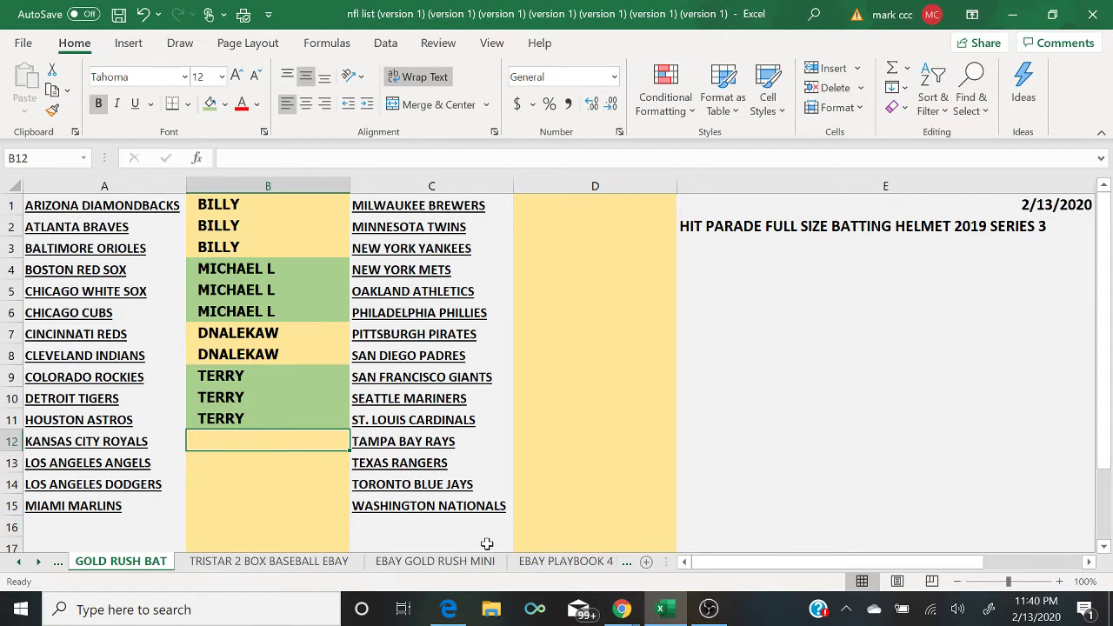
{"action": "left_click", "coordinate": [625, 563]}
{"action": "left_click", "coordinate": [625, 563]}
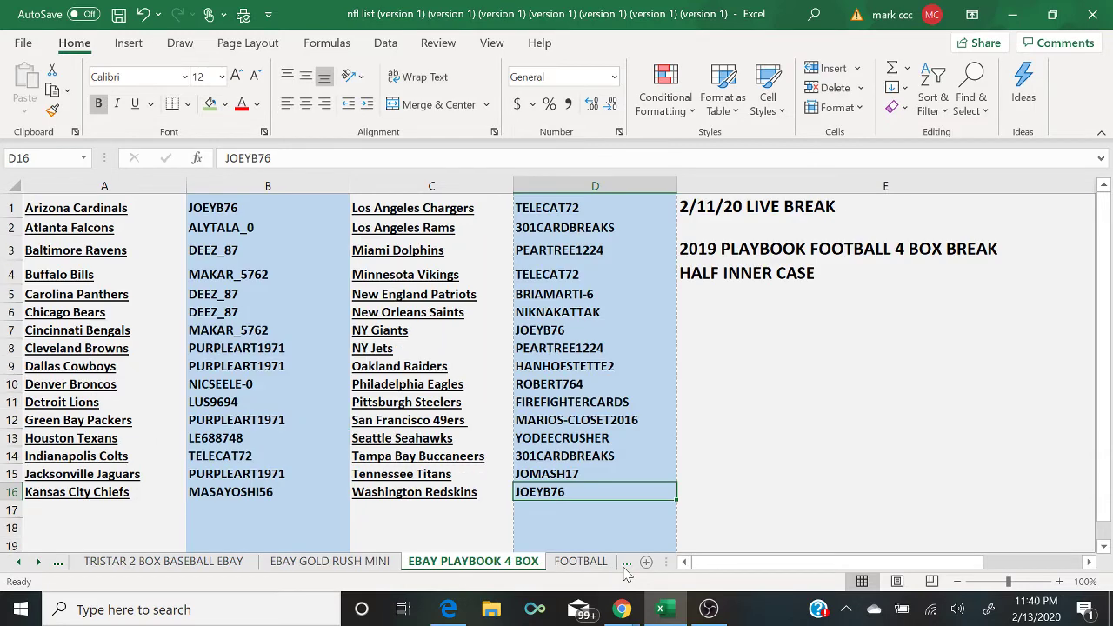
{"action": "left_click", "coordinate": [625, 563]}
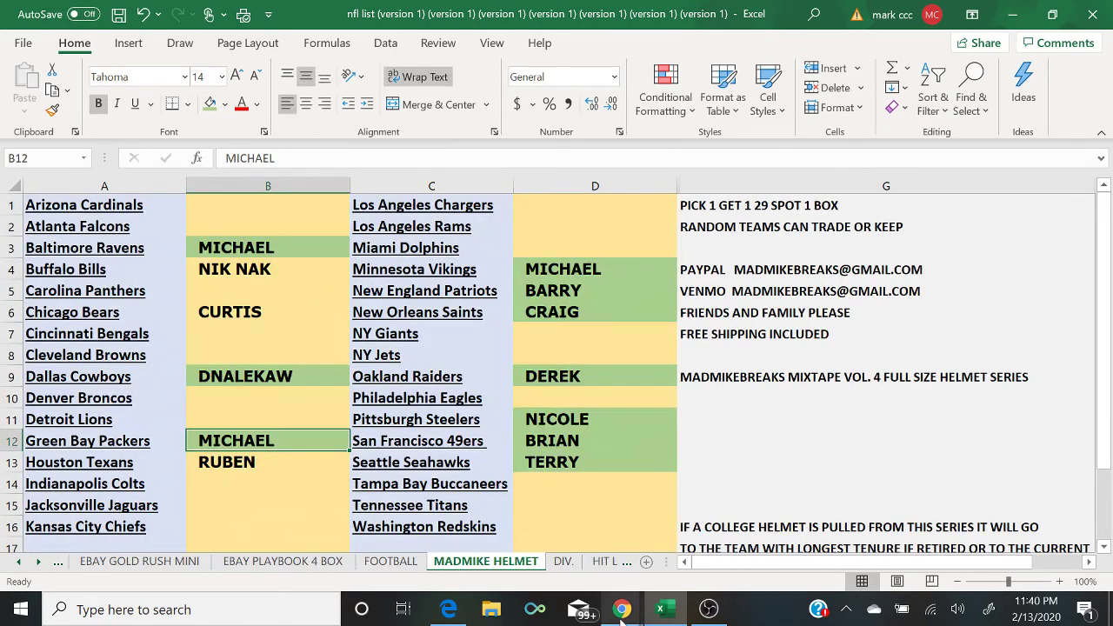
Step: Post 'PICK 1 GET 1 24$ SPOT 1 BOX' in the YouTube live chat
{"action": "mouse_move", "coordinate": [622, 608]}
{"action": "left_click", "coordinate": [708, 560]}
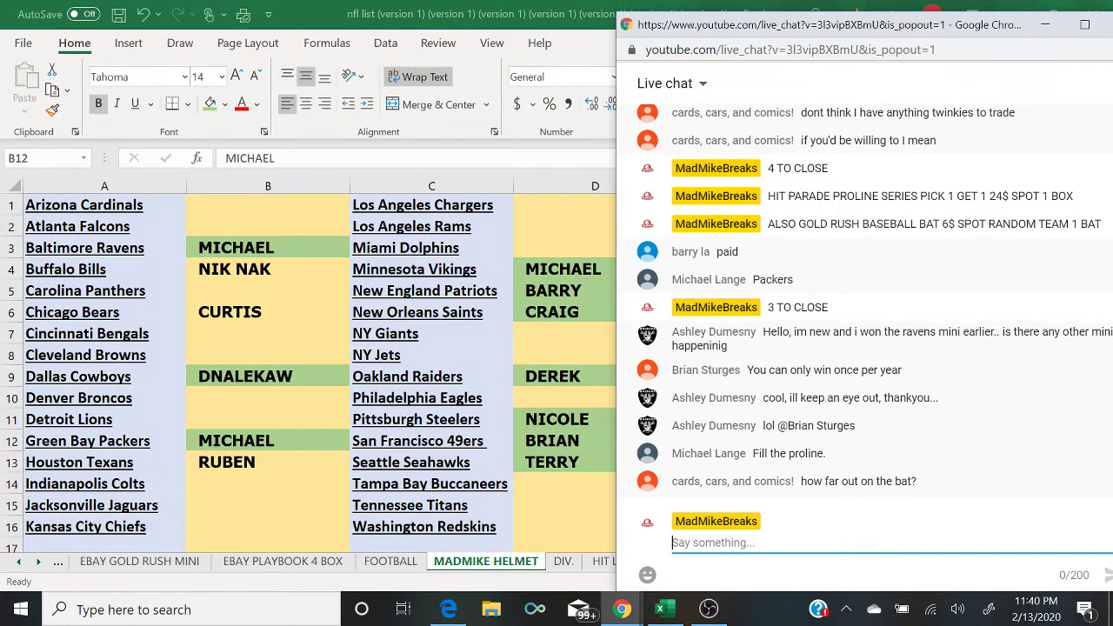
{"action": "type", "text": "PICK 1 GET "}
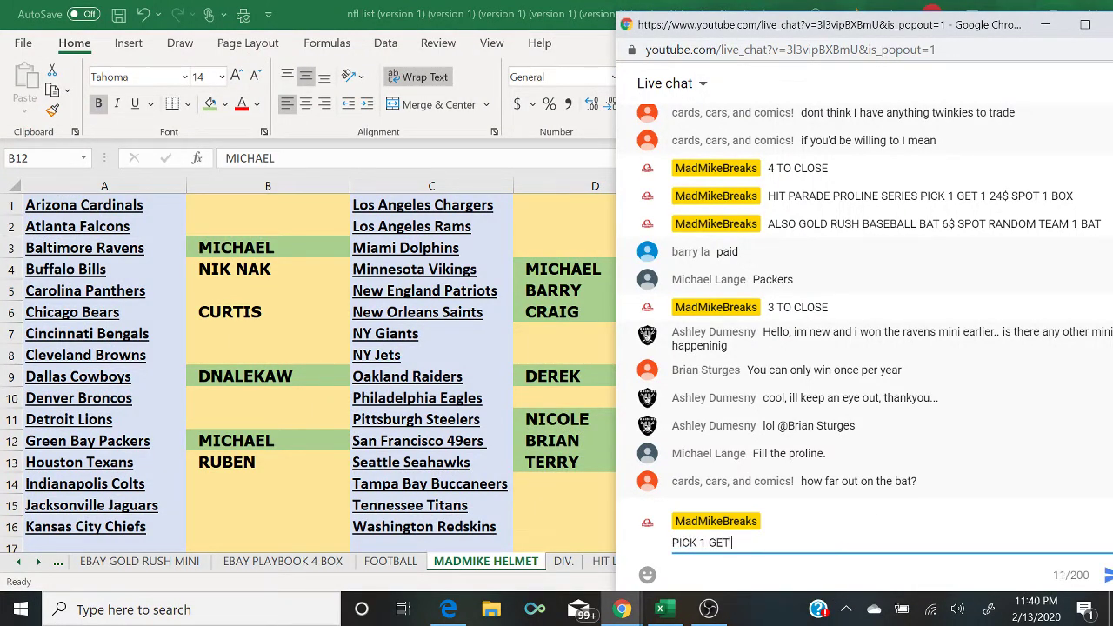
{"action": "type", "text": "1 24$ SPOT 1 BOX"}
{"action": "key", "text": "Return"}
Step: Post 'PROLINE' as a follow-up chat message
{"action": "type", "text": "POR"}
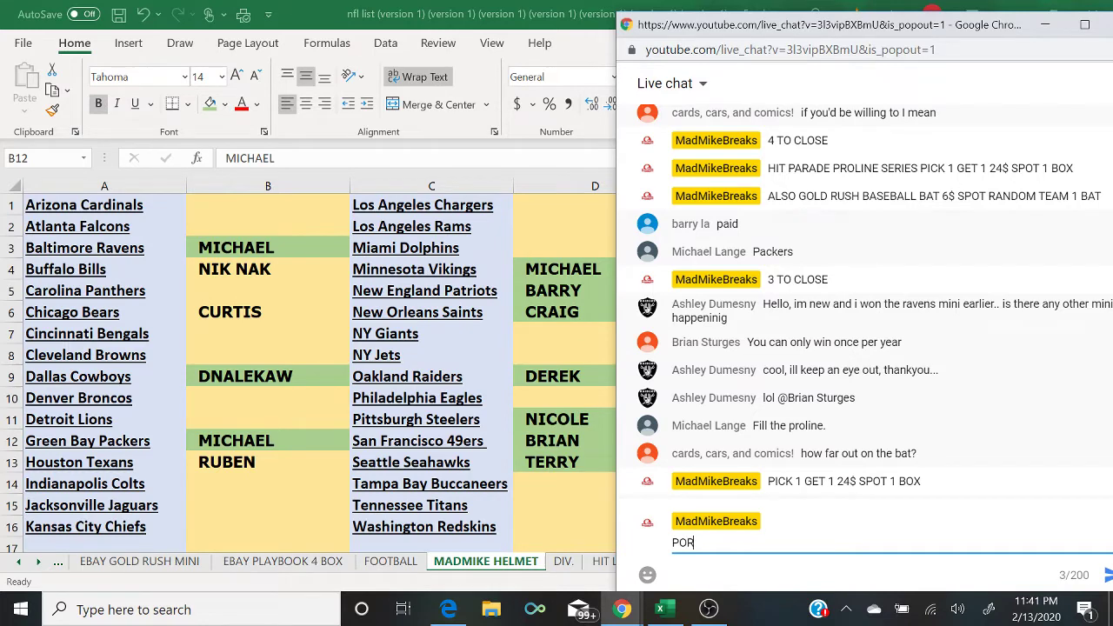
{"action": "key", "text": "BackSpace"}
{"action": "key", "text": "BackSpace"}
{"action": "type", "text": "ROLINE"}
{"action": "key", "text": "Return"}
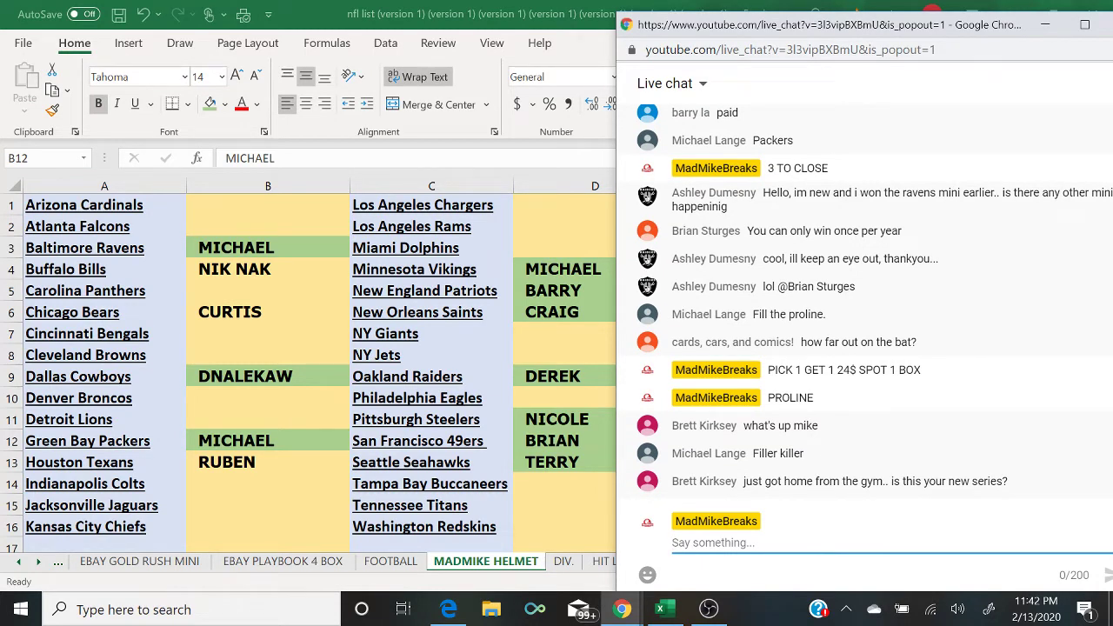
Step: Show the 'Scene' camera-and-chat scene briefly, switch back to 'display', then return to Excel
{"action": "left_click", "coordinate": [709, 608]}
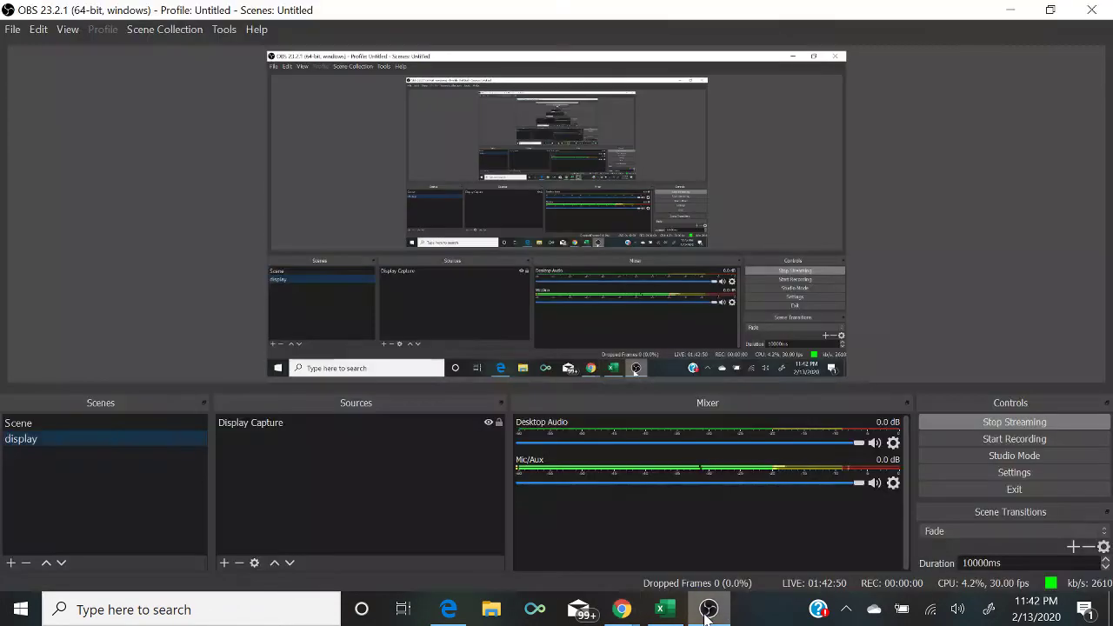
{"action": "left_click", "coordinate": [131, 423]}
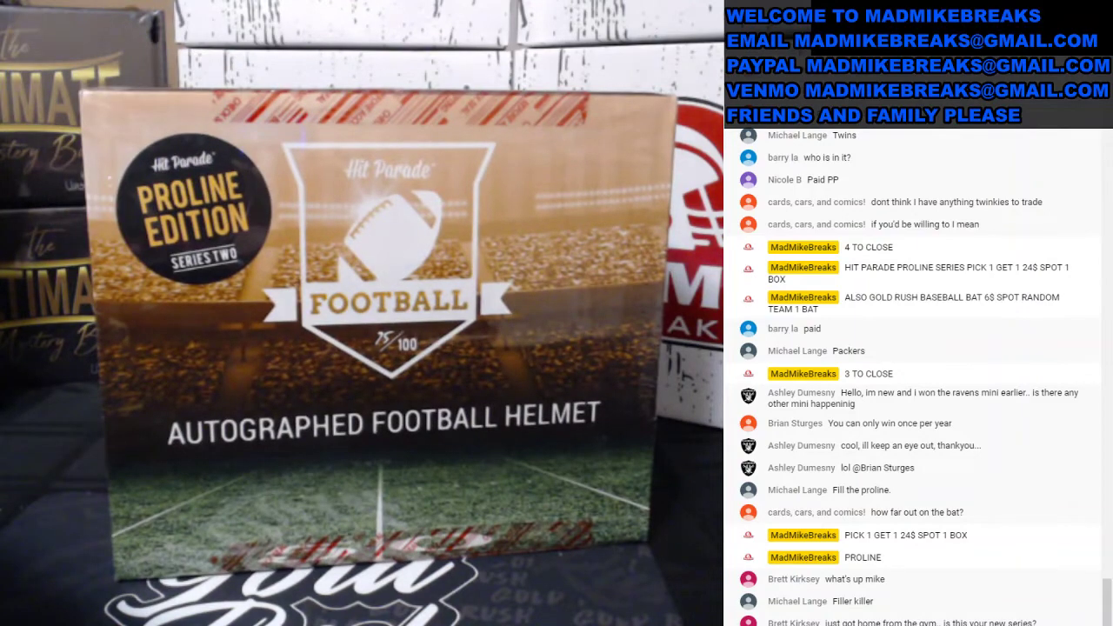
{"action": "left_click", "coordinate": [138, 435]}
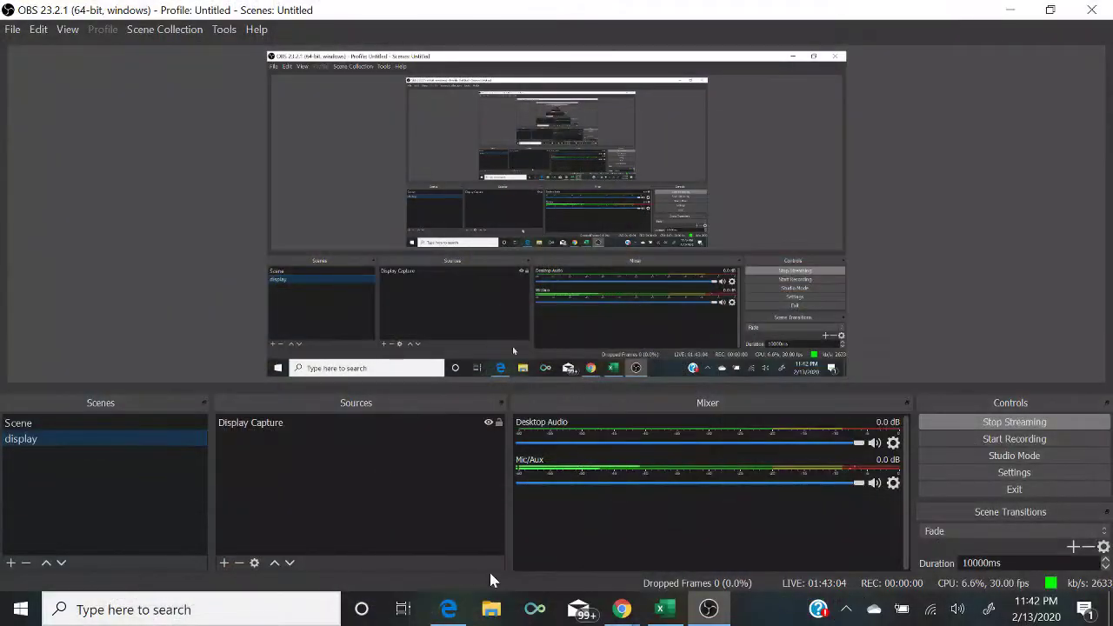
{"action": "left_click", "coordinate": [659, 613]}
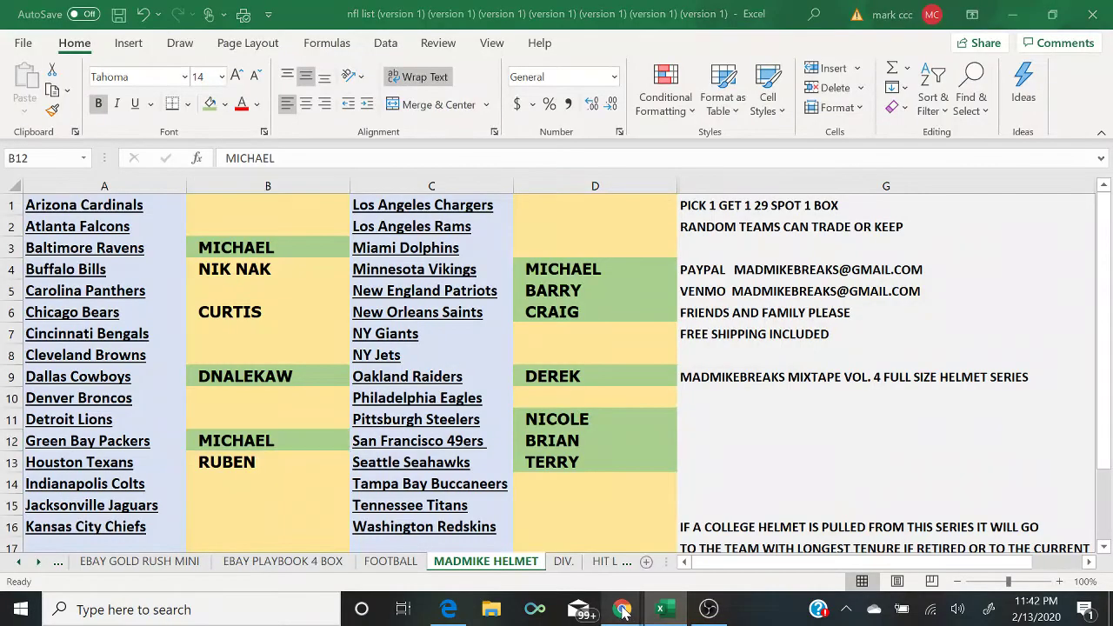
Step: Bring the Chrome live chat in front of Excel, ready to write a message
{"action": "mouse_move", "coordinate": [621, 609]}
{"action": "left_click", "coordinate": [711, 556]}
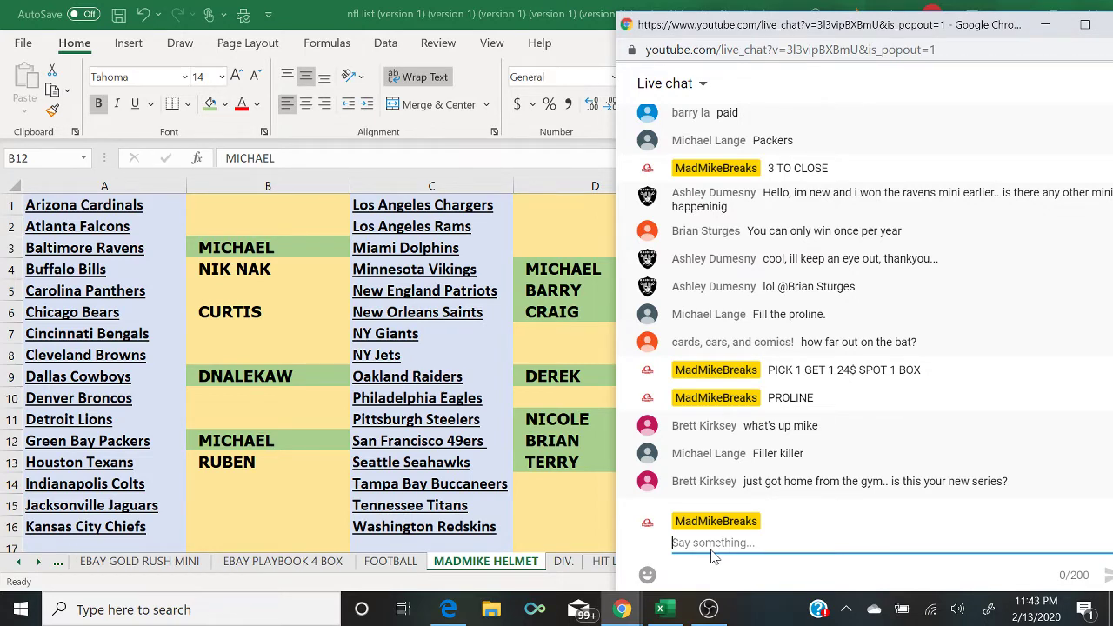
Step: Post 'FILLER 7$ SPOT 10 SPOTS TOTAL TOP 3 WIN INTO P1G1', then 'CLOSED', in the live chat
{"action": "type", "text": "F"}
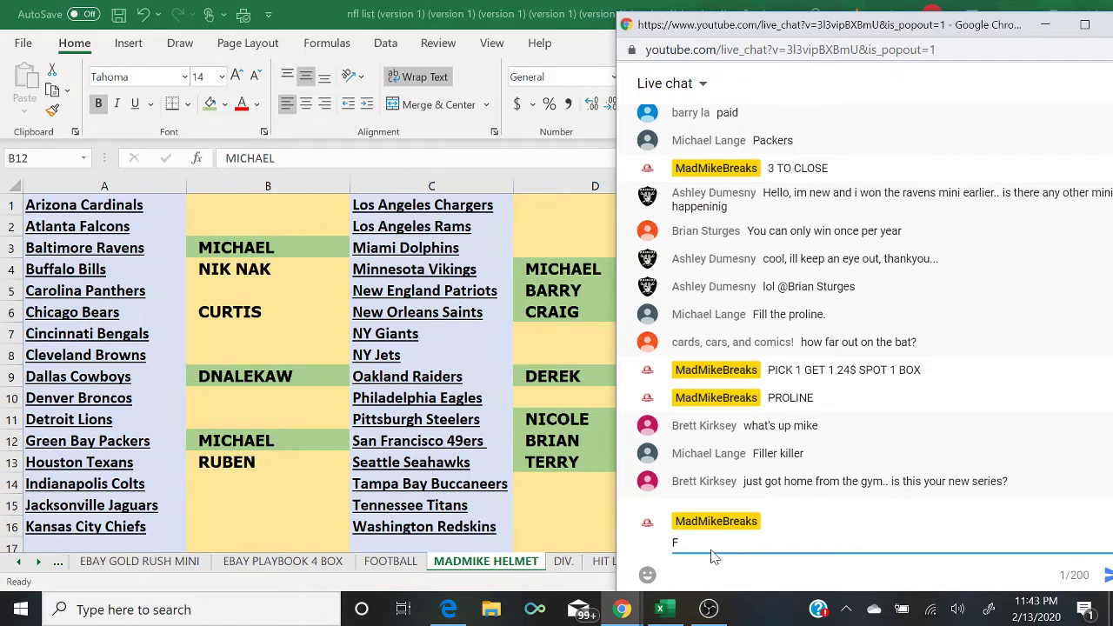
{"action": "type", "text": "ILLER 7$ SPOT 10"}
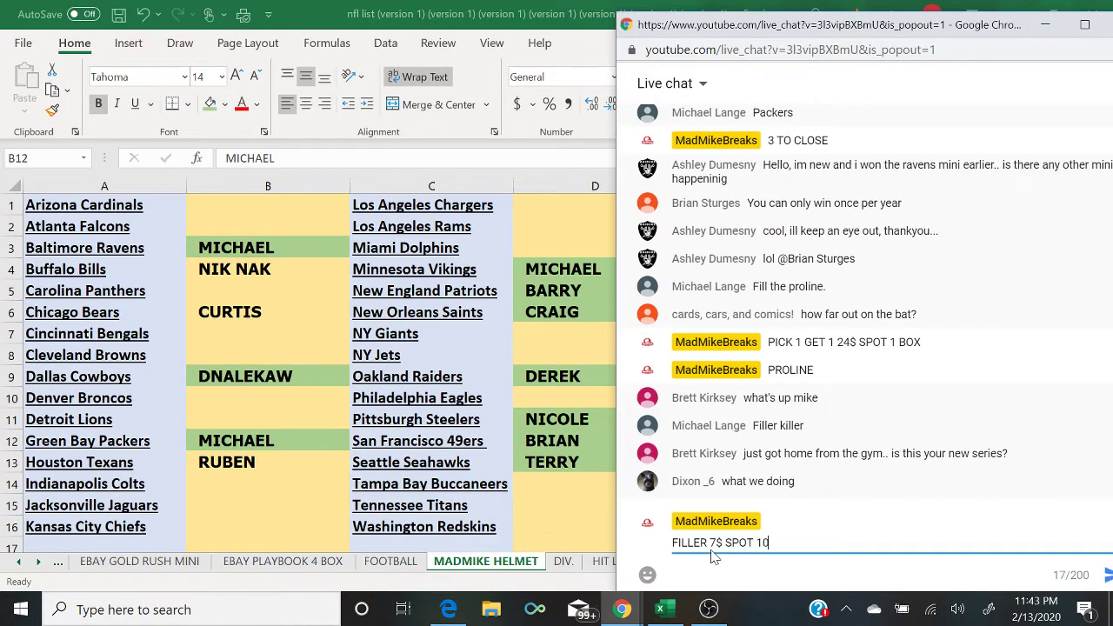
{"action": "type", "text": " SPOTS TOTAL TOP "}
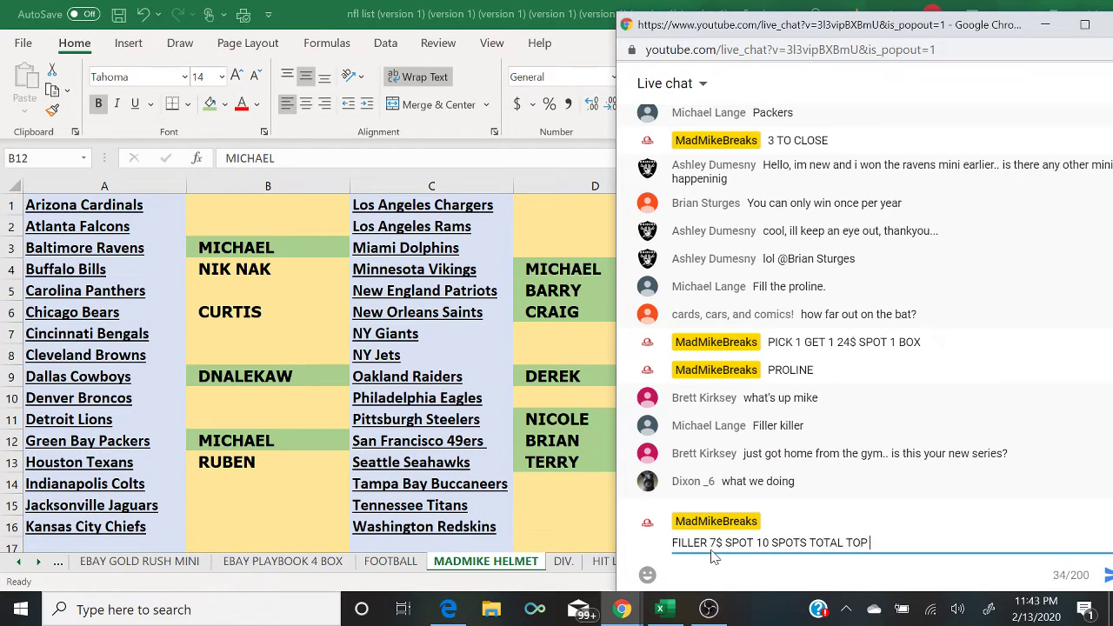
{"action": "type", "text": "3 WIN INTO P1G1"}
{"action": "key", "text": "Return"}
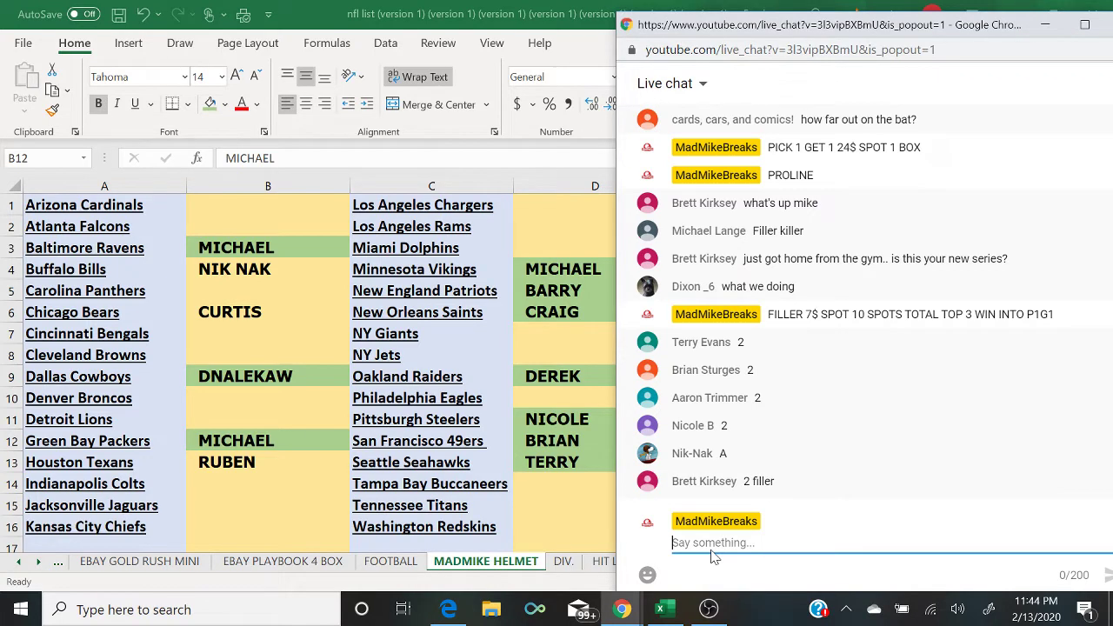
{"action": "type", "text": "CLOSED"}
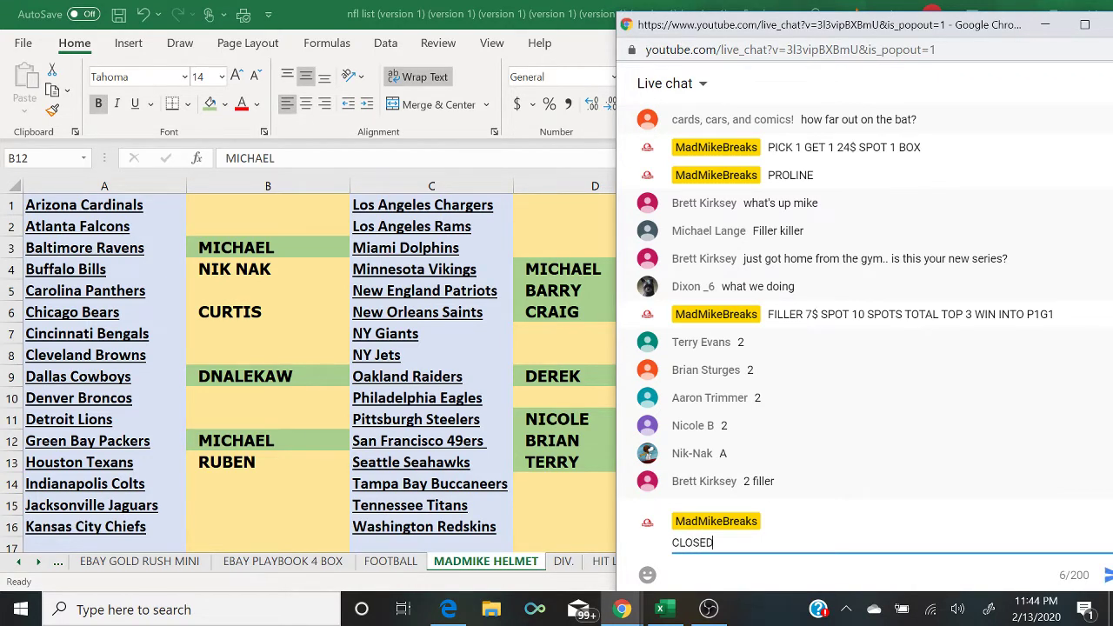
{"action": "key", "text": "Return"}
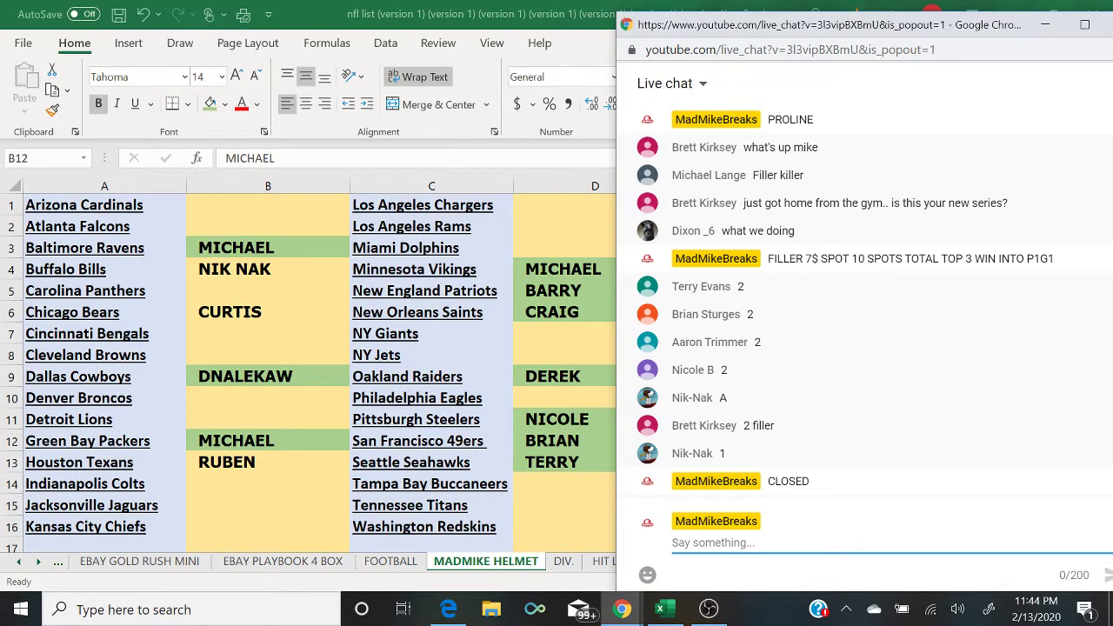
{"action": "left_click", "coordinate": [447, 610]}
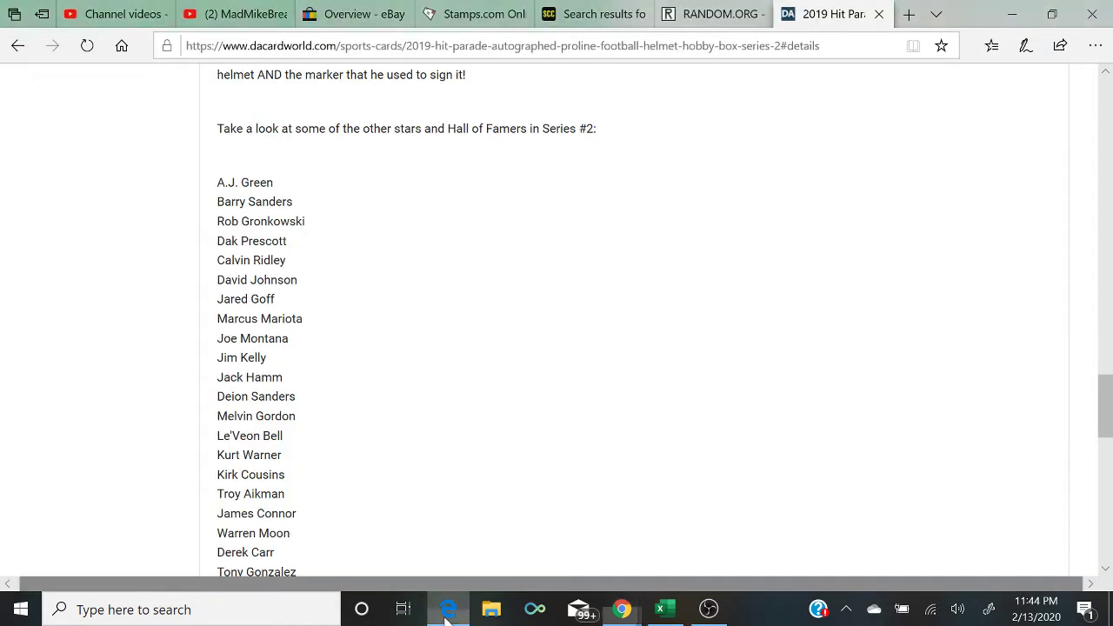
Step: Start a fresh, empty RANDOM.ORG List Randomizer form and glance at the live chat
{"action": "left_click", "coordinate": [713, 14]}
{"action": "scroll", "coordinate": [486, 254], "scroll_direction": "up", "scroll_amount": 1}
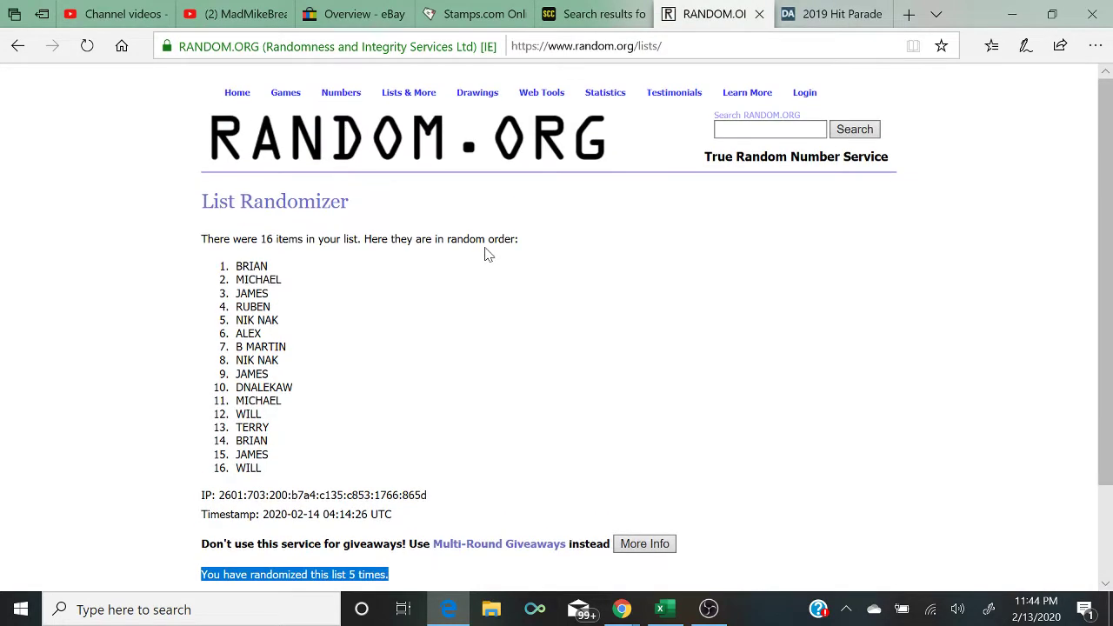
{"action": "left_click", "coordinate": [401, 111]}
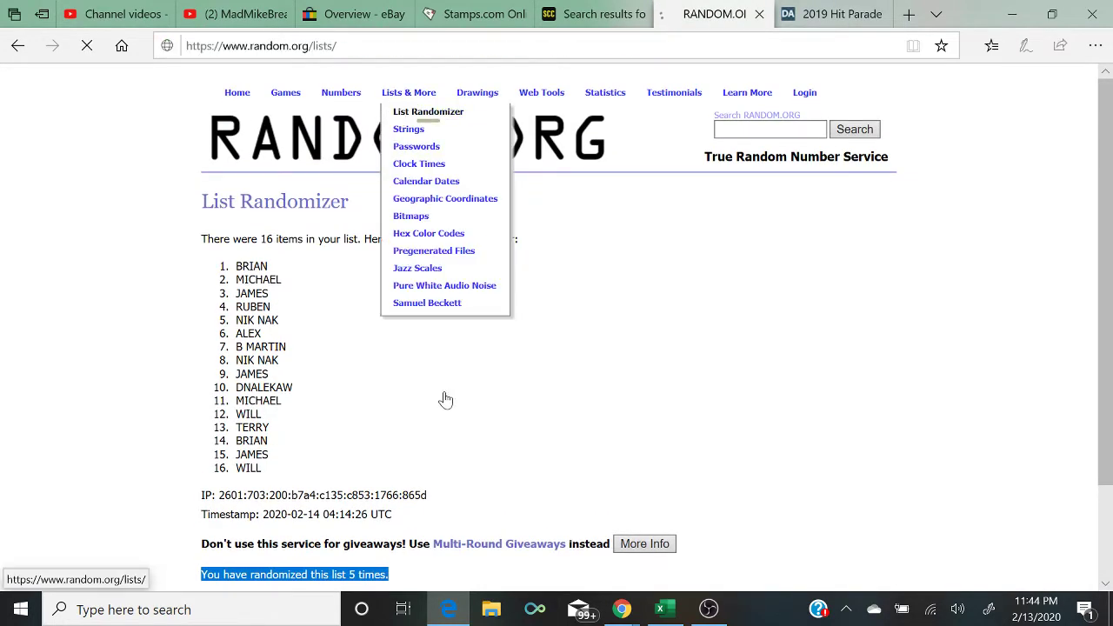
{"action": "mouse_move", "coordinate": [622, 613]}
{"action": "left_click", "coordinate": [722, 555]}
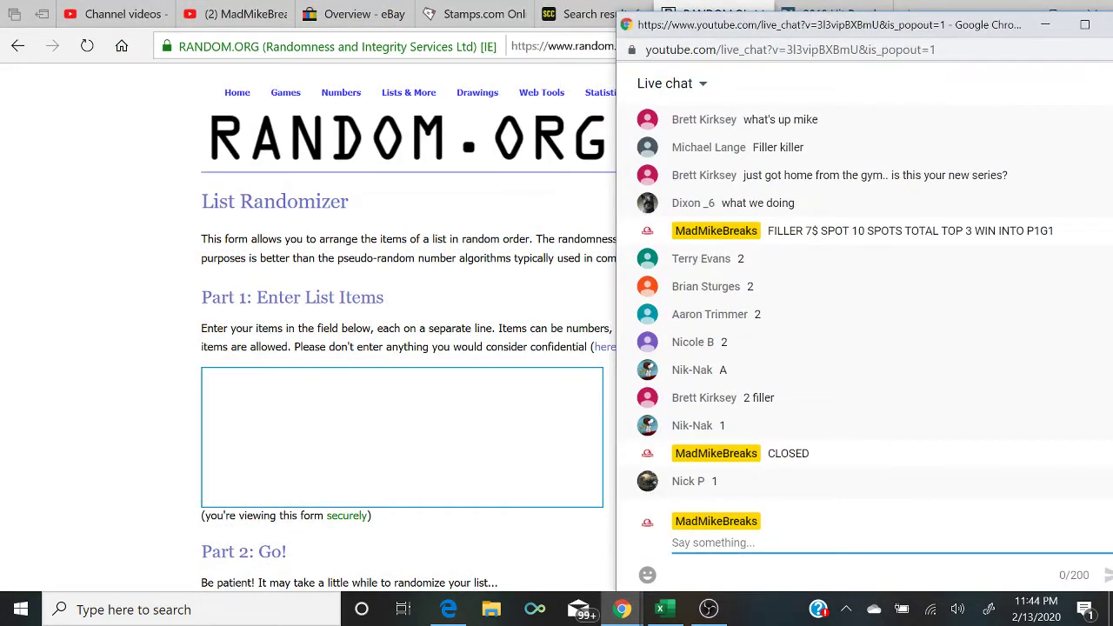
Step: Enter the first two filler buyers' names twice each, one per line, in the list box
{"action": "key", "text": "alt+Tab"}
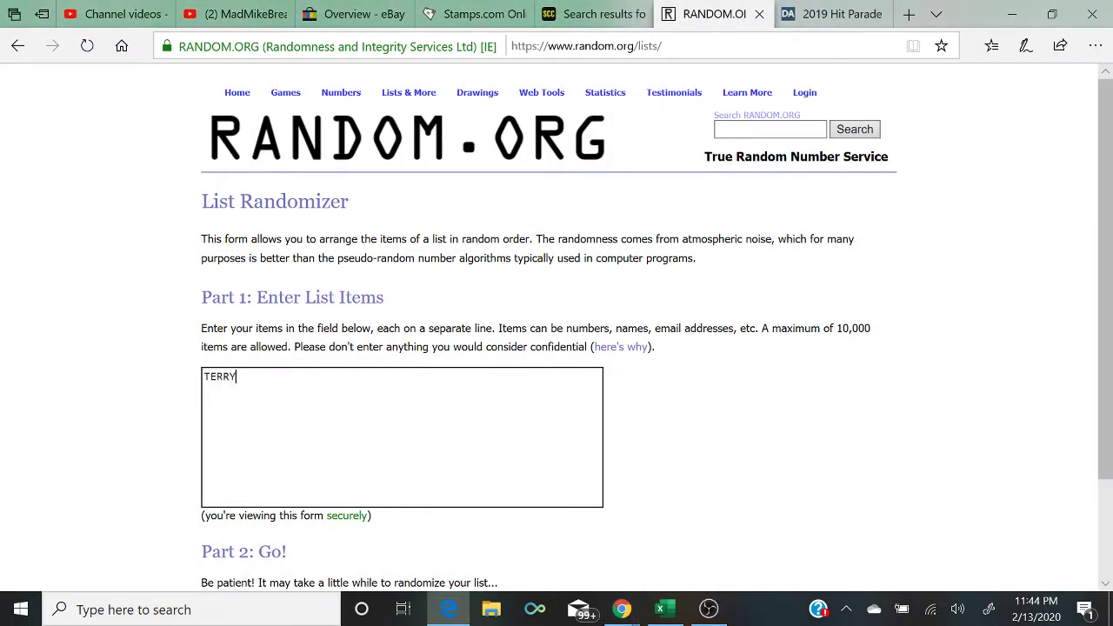
{"action": "key", "text": "Return"}
{"action": "key", "text": "Return"}
{"action": "key", "text": "BackSpace"}
{"action": "key", "text": "BackSpace"}
{"action": "key", "text": "Return"}
{"action": "key", "text": "BackSpace"}
{"action": "key", "text": "Return"}
{"action": "mouse_move", "coordinate": [622, 609]}
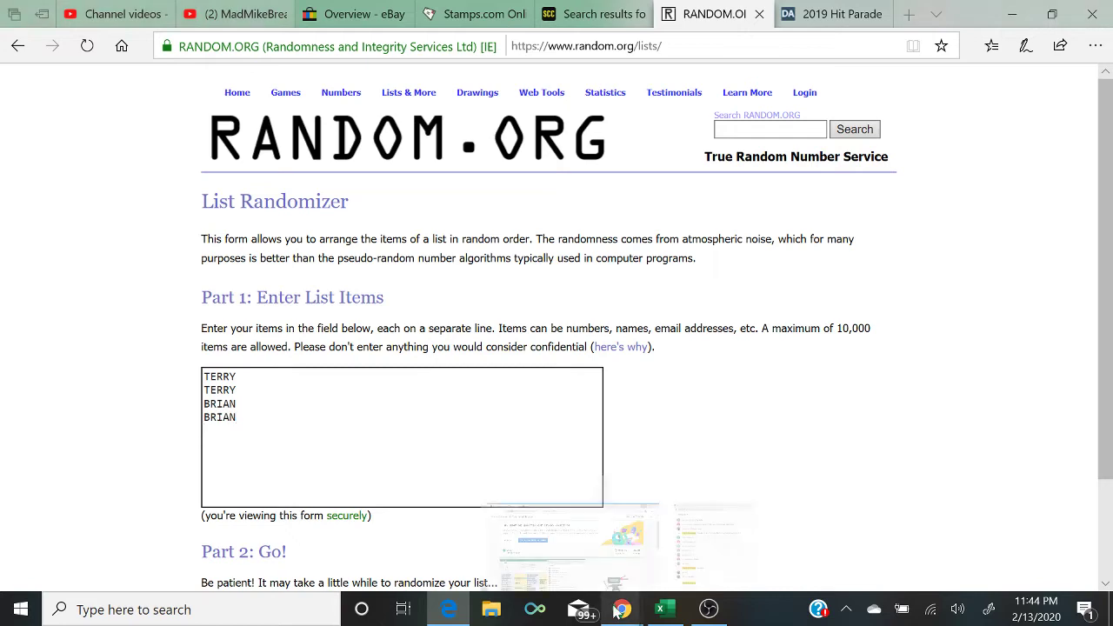
{"action": "left_click", "coordinate": [702, 559]}
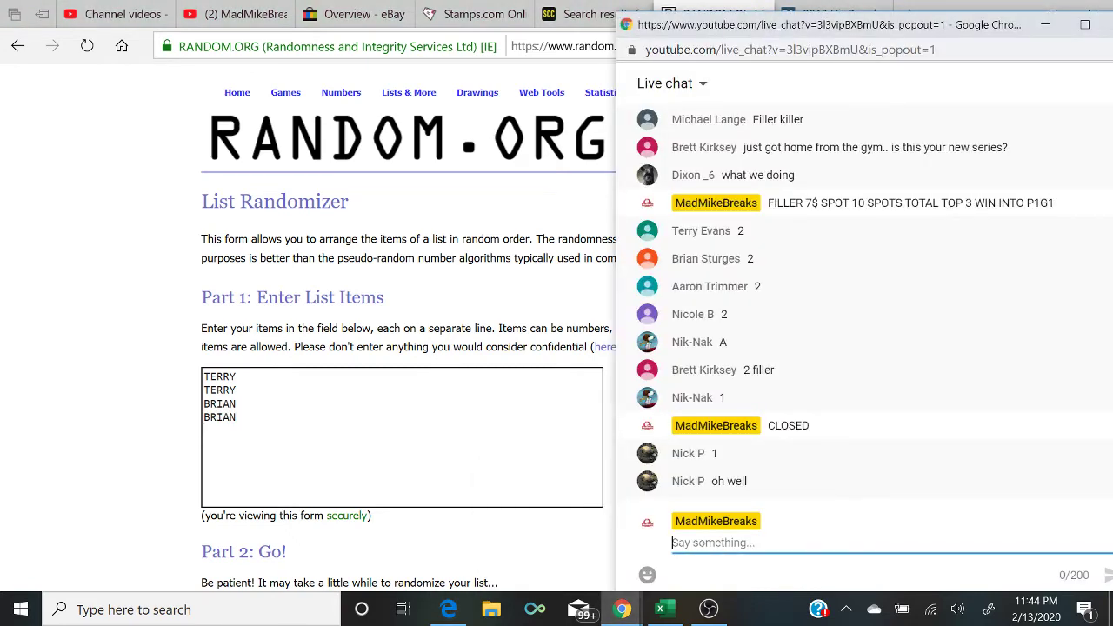
Step: Add the next two two-spot buyers' names, each listed twice
{"action": "key", "text": "alt+Tab"}
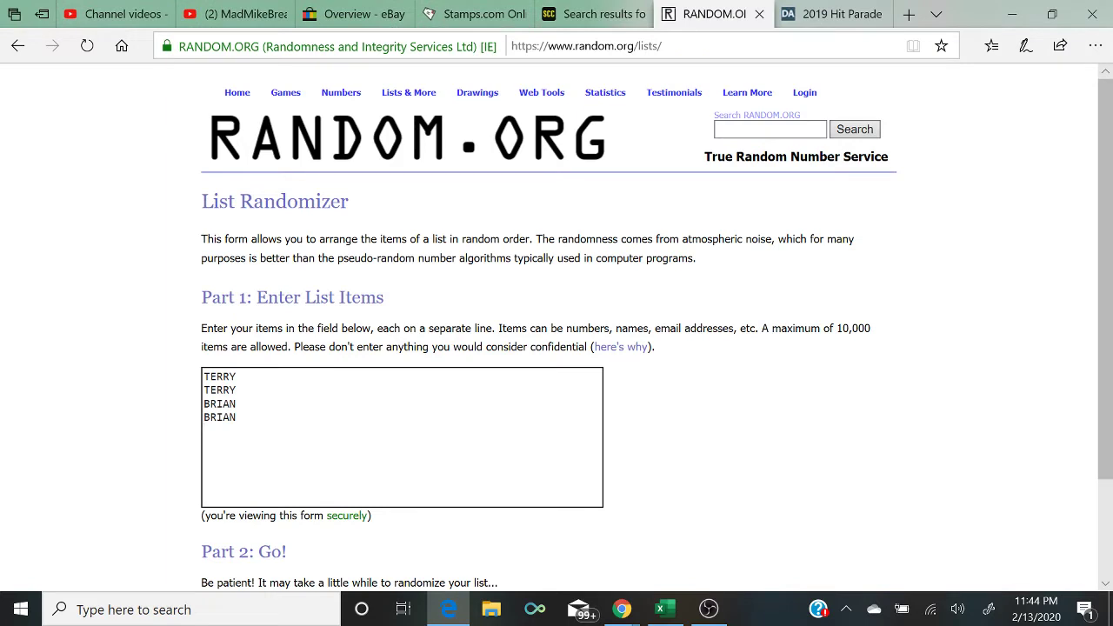
{"action": "type", "text": "AARON"}
{"action": "key", "text": "Return"}
{"action": "type", "text": "AARON"}
{"action": "key", "text": "Return"}
{"action": "type", "text": "NICOLE "}
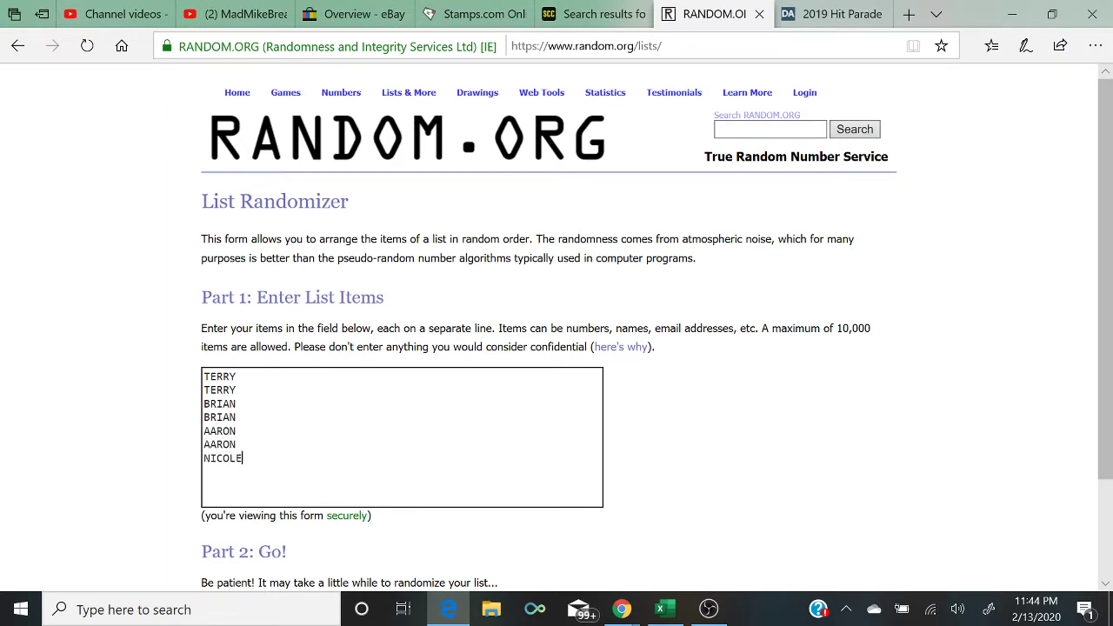
{"action": "type", "text": "NICOLE"}
{"action": "key", "text": "Return"}
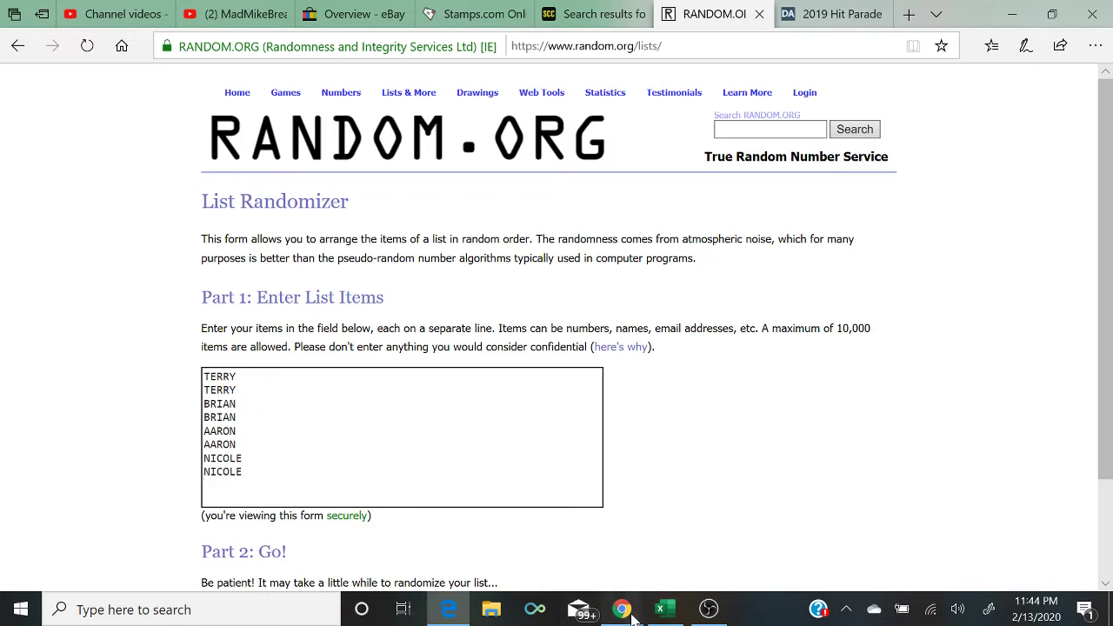
{"action": "mouse_move", "coordinate": [620, 608]}
{"action": "left_click", "coordinate": [698, 561]}
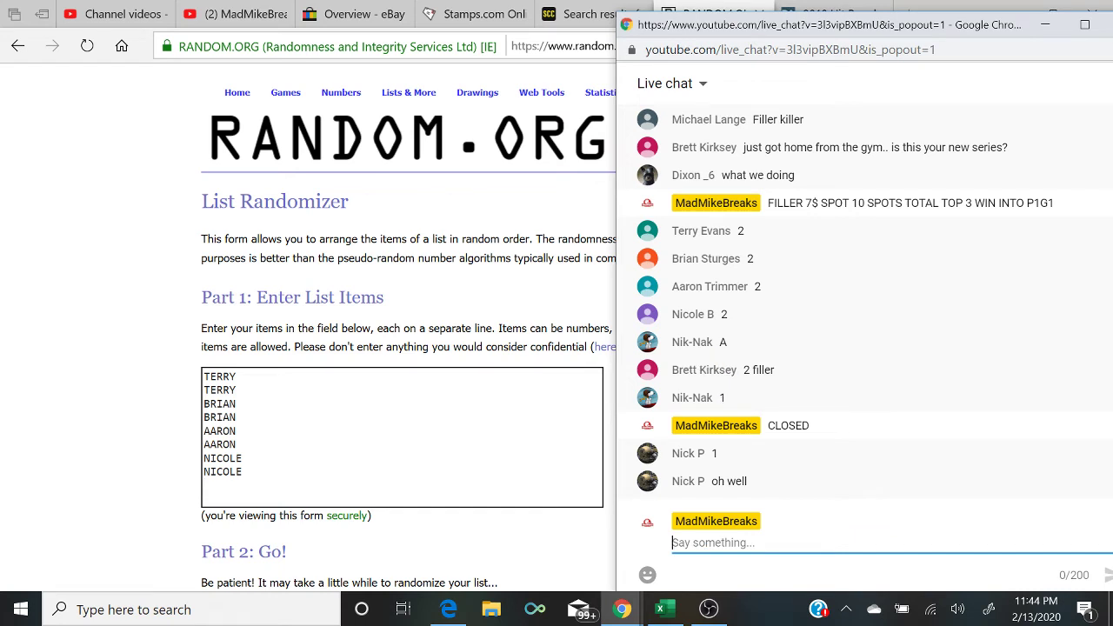
Step: Add the final two buyers' names on new lines, then check the chat for orders
{"action": "key", "text": "alt+Tab"}
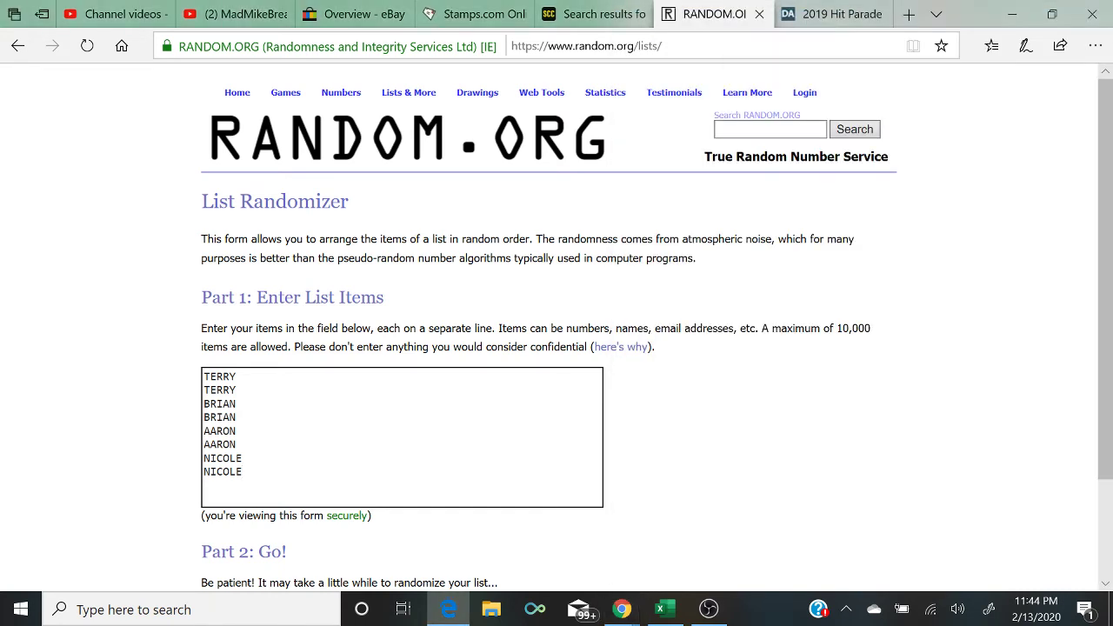
{"action": "key", "text": "Return"}
{"action": "type", "text": "NIK "}
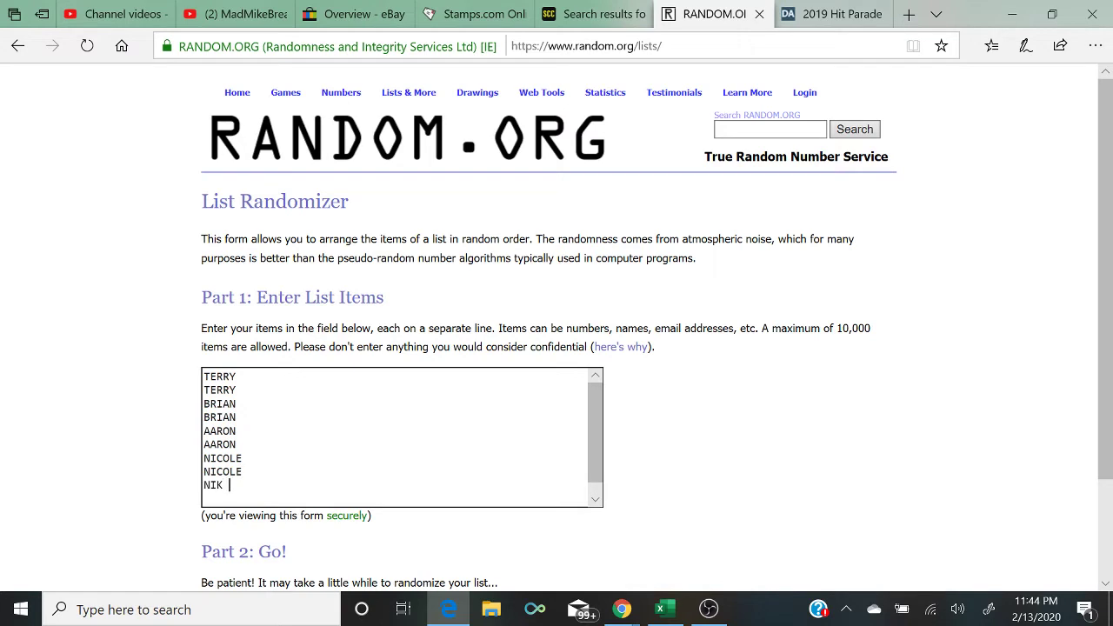
{"action": "type", "text": "NAK"}
{"action": "key", "text": "Return"}
{"action": "type", "text": "BRETT"}
{"action": "mouse_move", "coordinate": [621, 609]}
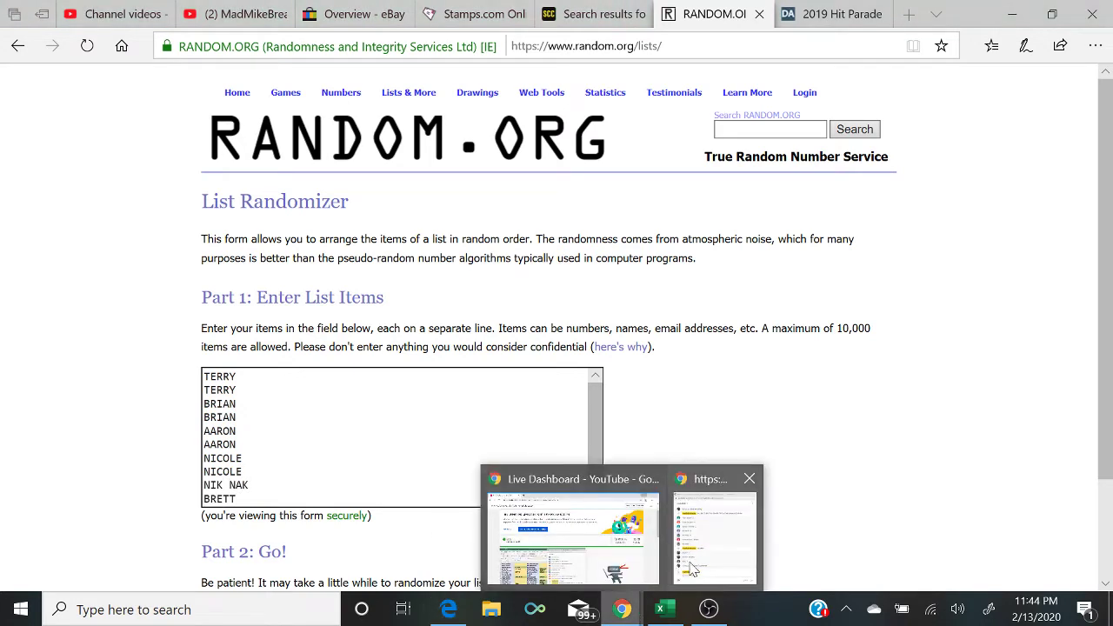
{"action": "left_click", "coordinate": [699, 566]}
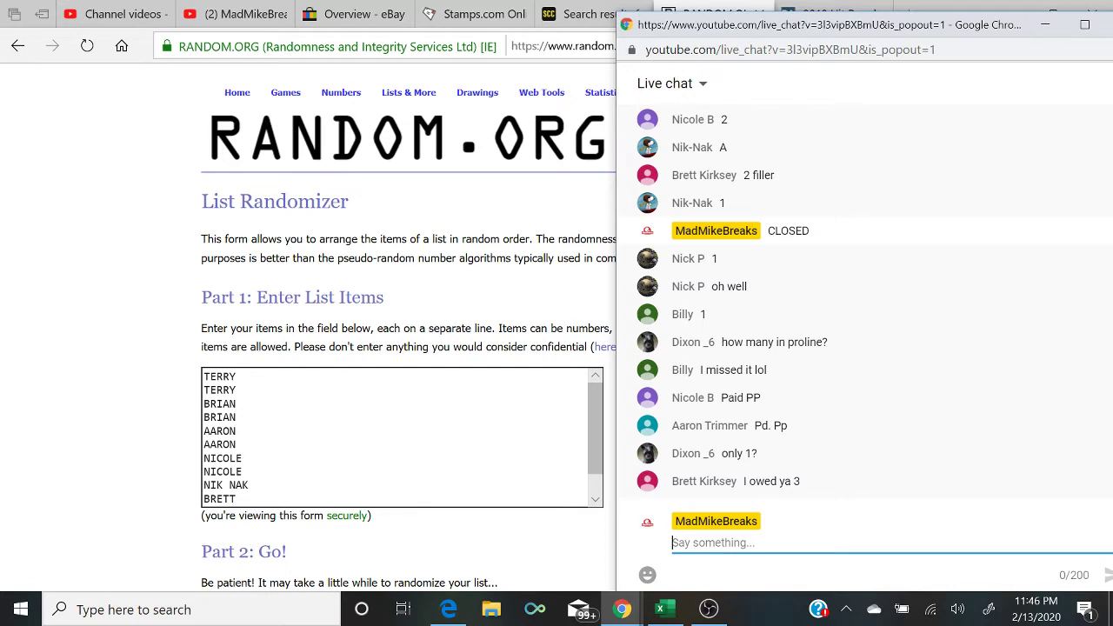
Step: Randomize the ten-name list on RANDOM.ORG five times in a row
{"action": "left_click", "coordinate": [243, 458]}
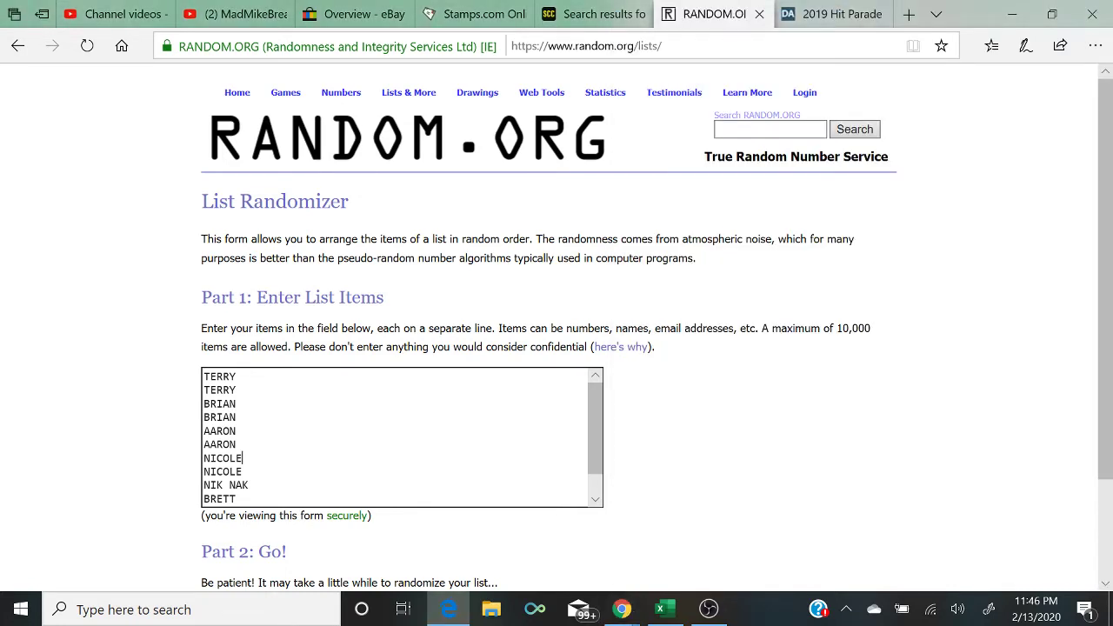
{"action": "scroll", "coordinate": [598, 480], "scroll_direction": "down", "scroll_amount": 1}
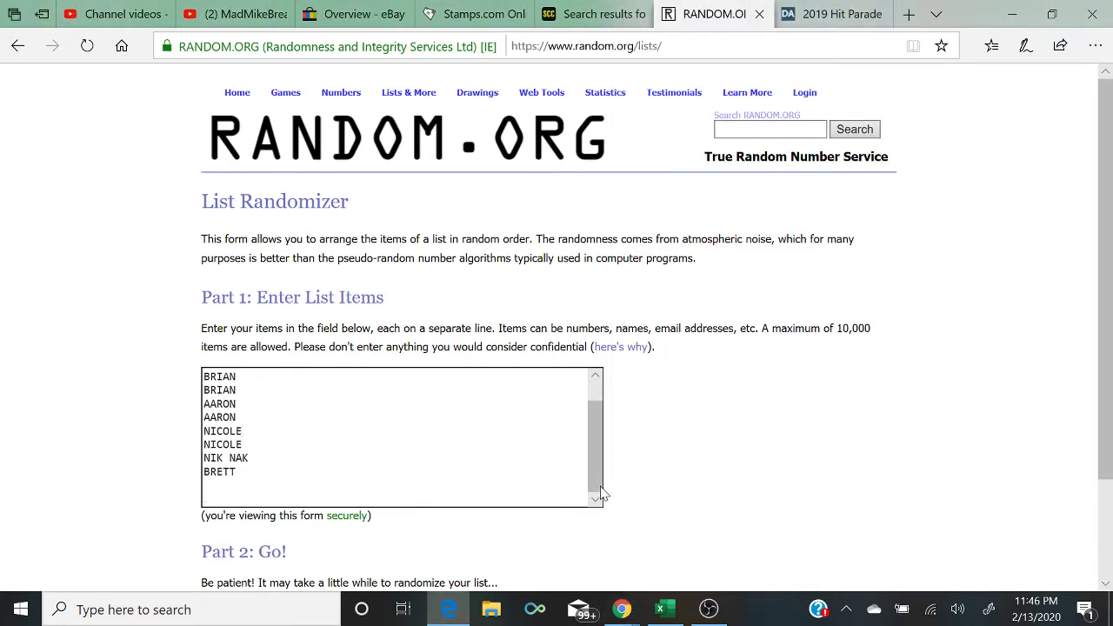
{"action": "left_click_drag", "start_coordinate": [602, 493], "coordinate": [591, 427]}
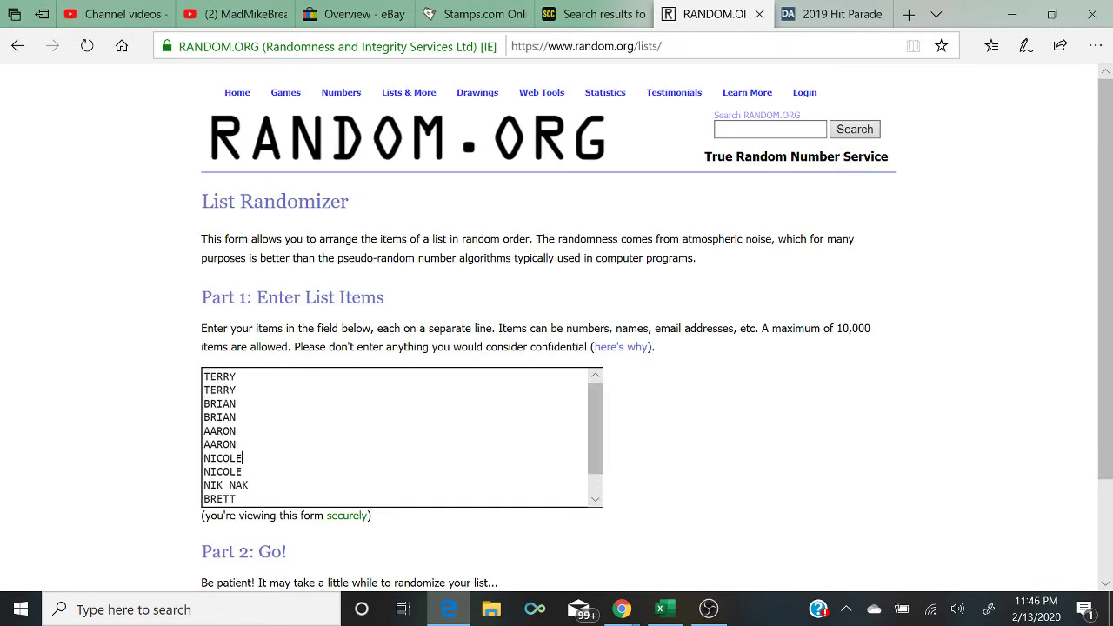
{"action": "scroll", "coordinate": [556, 327], "scroll_direction": "down", "scroll_amount": 1}
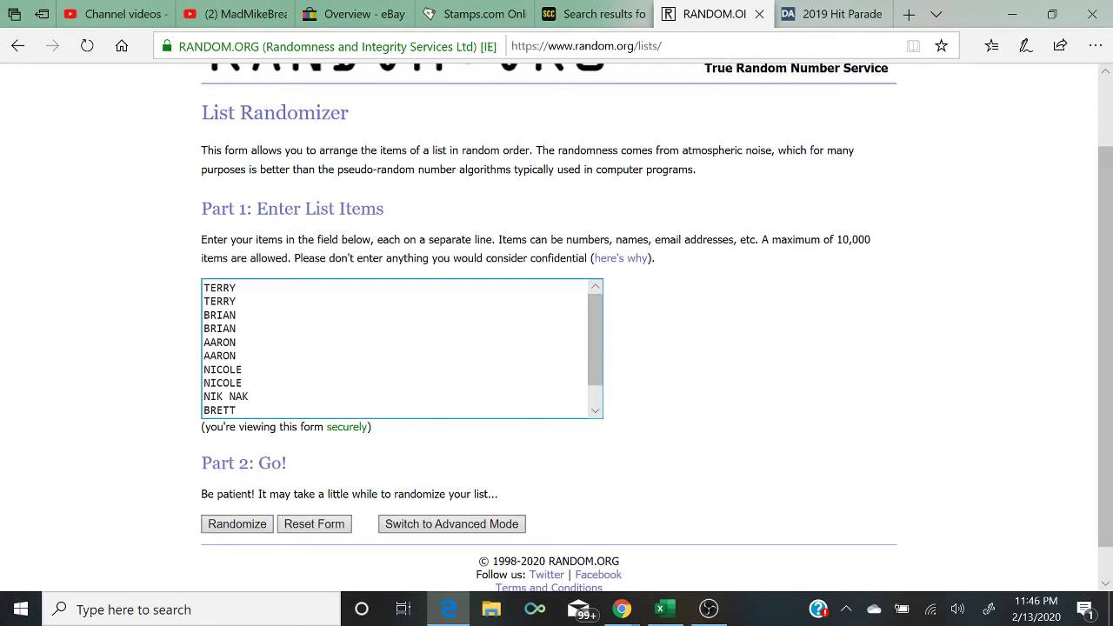
{"action": "left_click", "coordinate": [255, 528]}
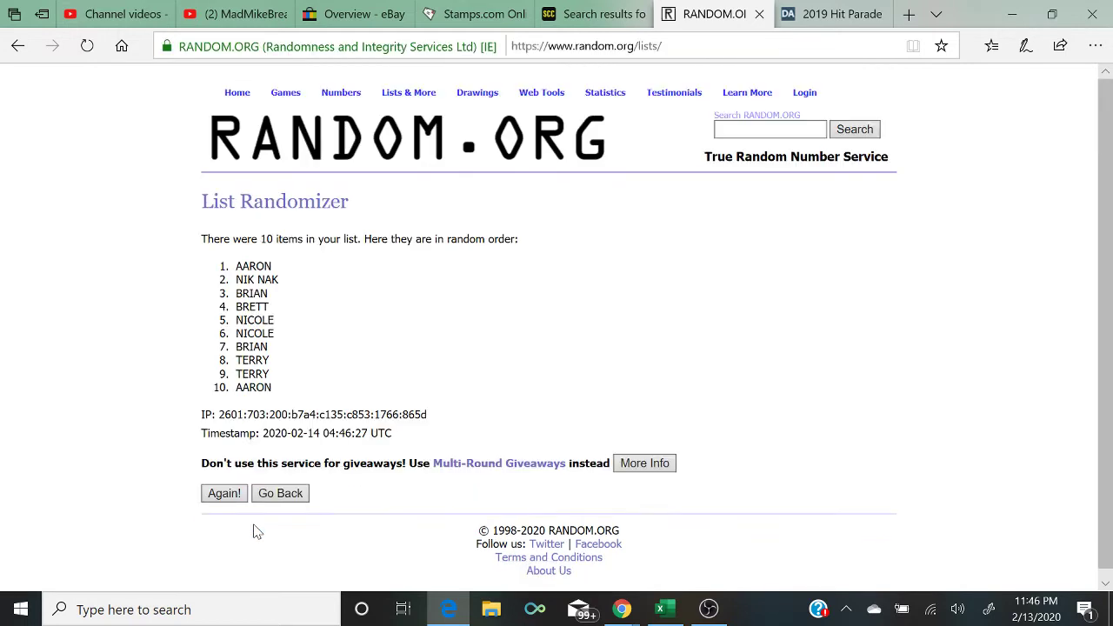
{"action": "left_click", "coordinate": [225, 500]}
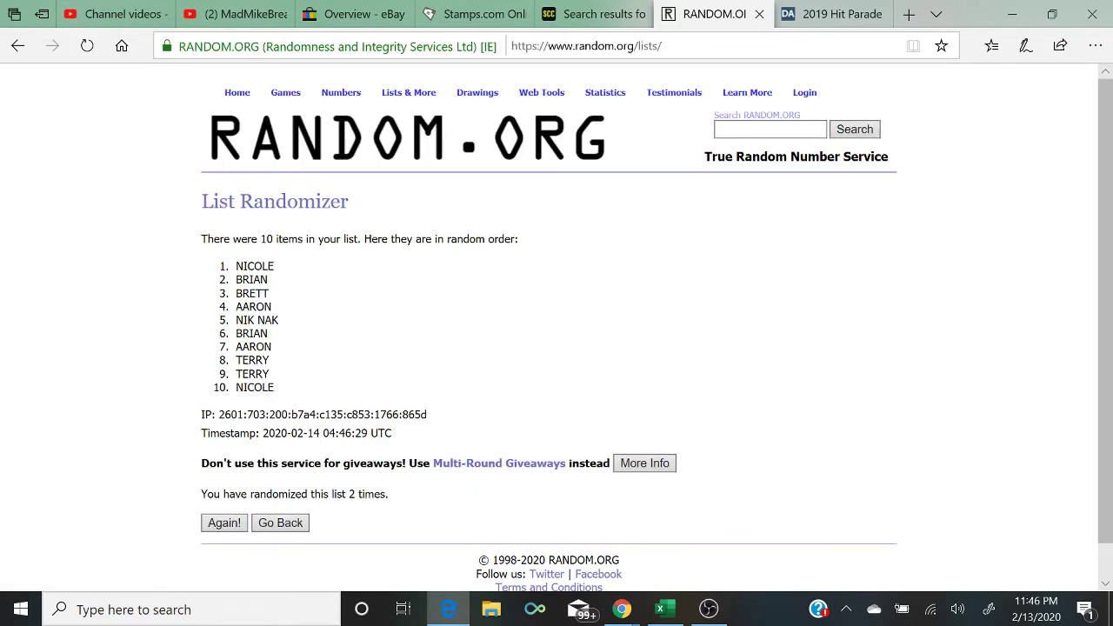
{"action": "left_click", "coordinate": [227, 530]}
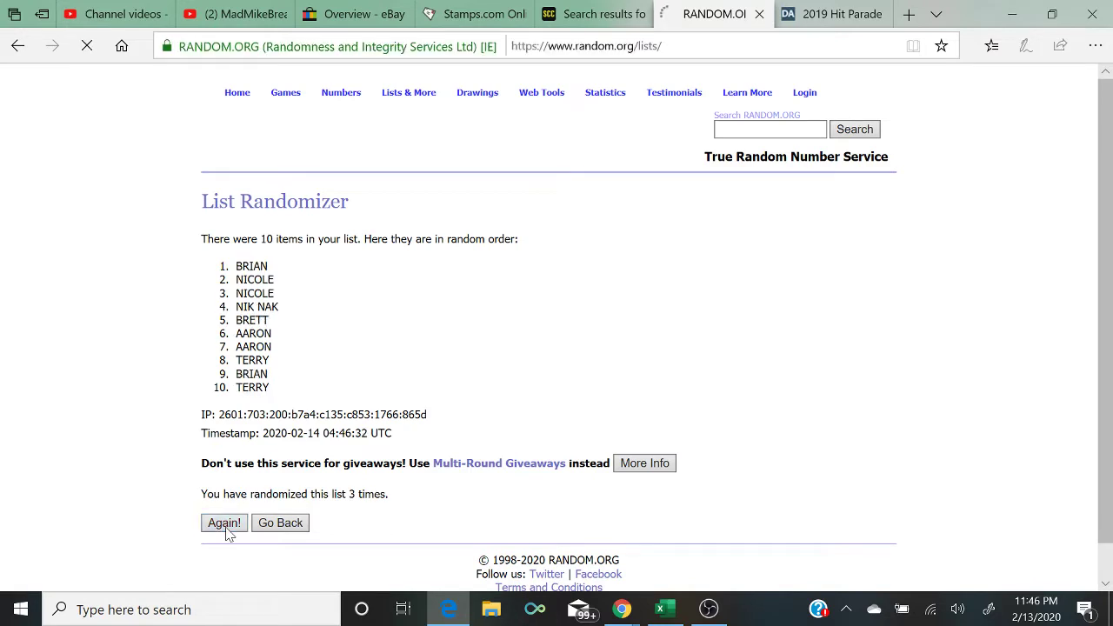
{"action": "left_click", "coordinate": [224, 522]}
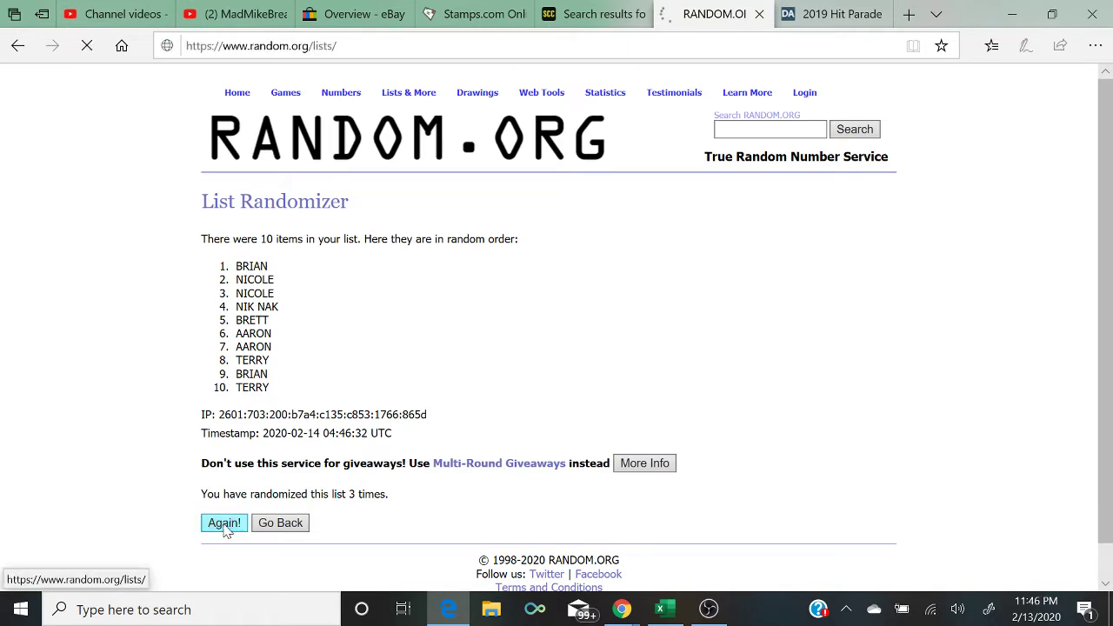
{"action": "left_click", "coordinate": [224, 525]}
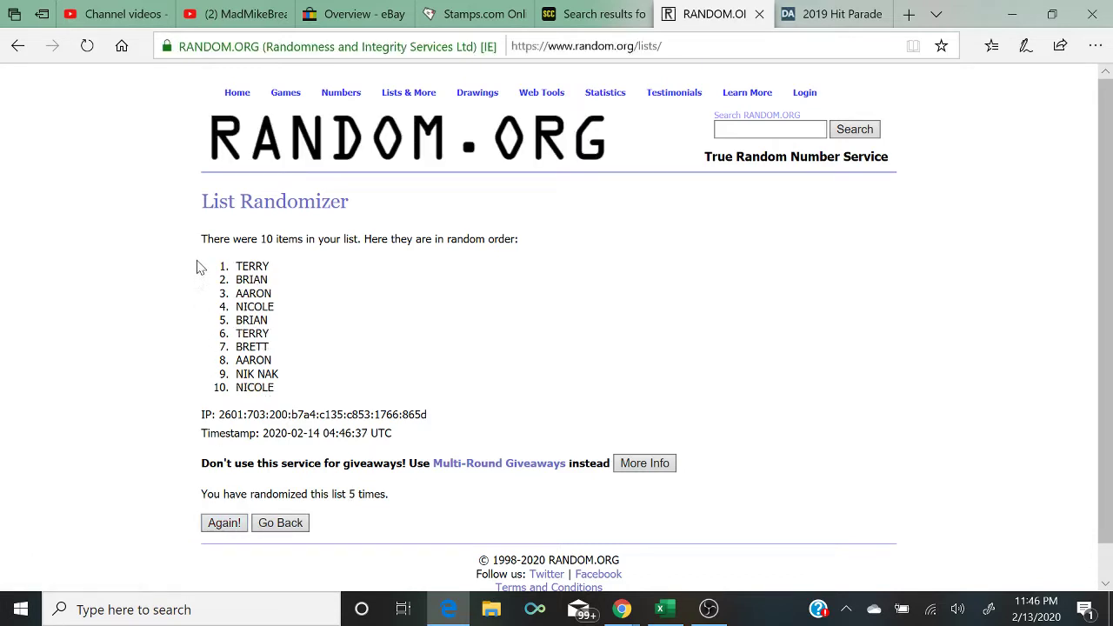
Step: Highlight the top three names TERRY, BRIAN, AARON and return to the Excel team sheet
{"action": "left_click_drag", "start_coordinate": [202, 263], "coordinate": [323, 300]}
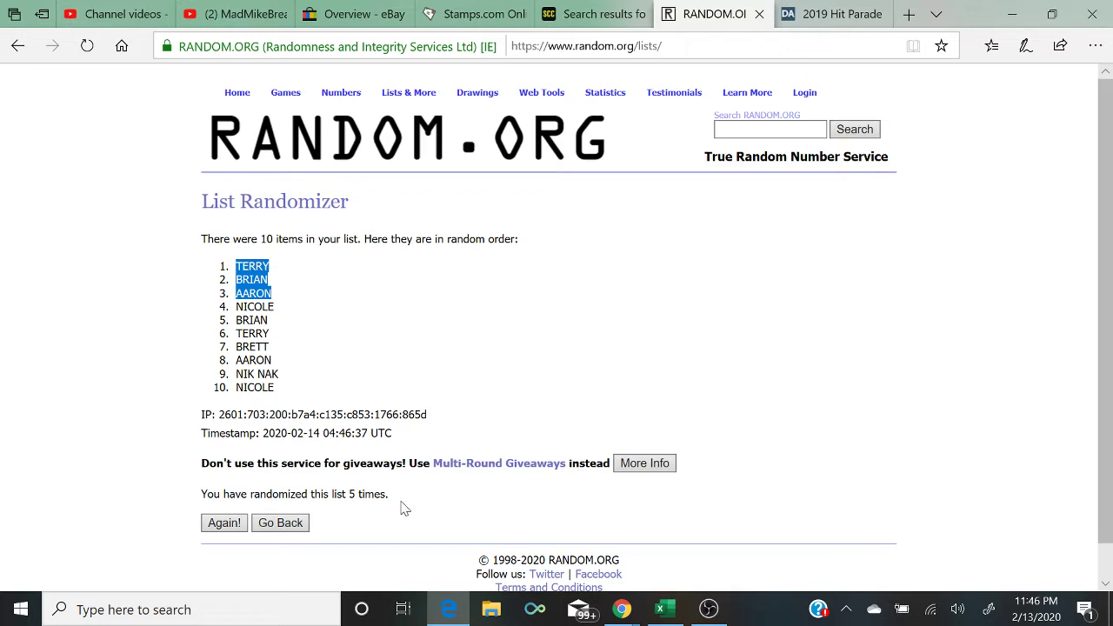
{"action": "left_click_drag", "start_coordinate": [403, 507], "coordinate": [149, 516]}
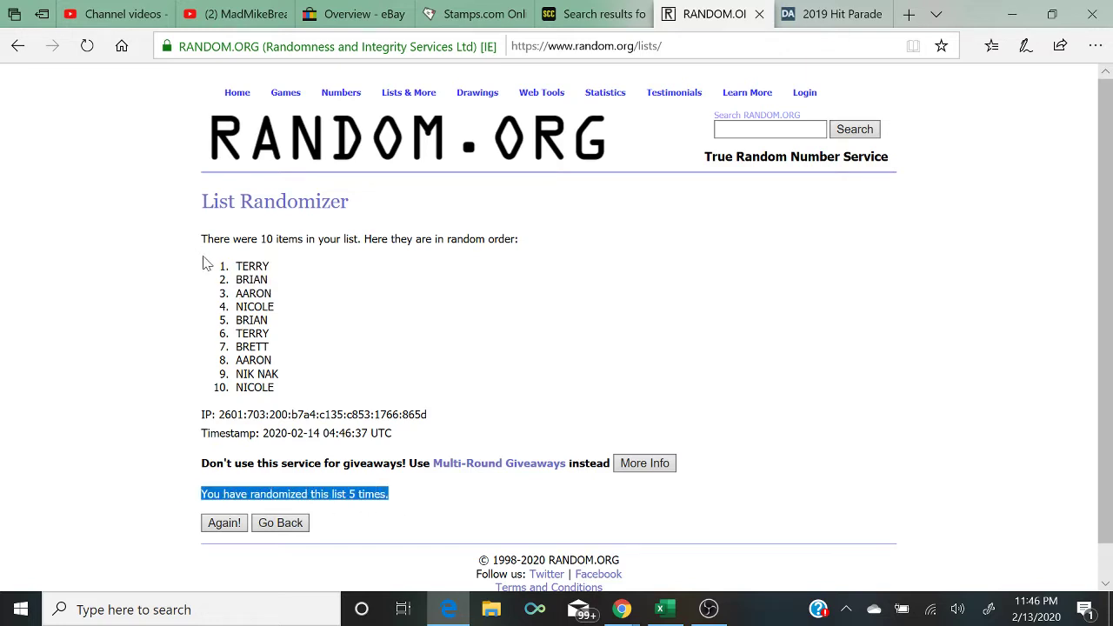
{"action": "left_click_drag", "start_coordinate": [202, 242], "coordinate": [303, 298]}
{"action": "left_click", "coordinate": [307, 303]}
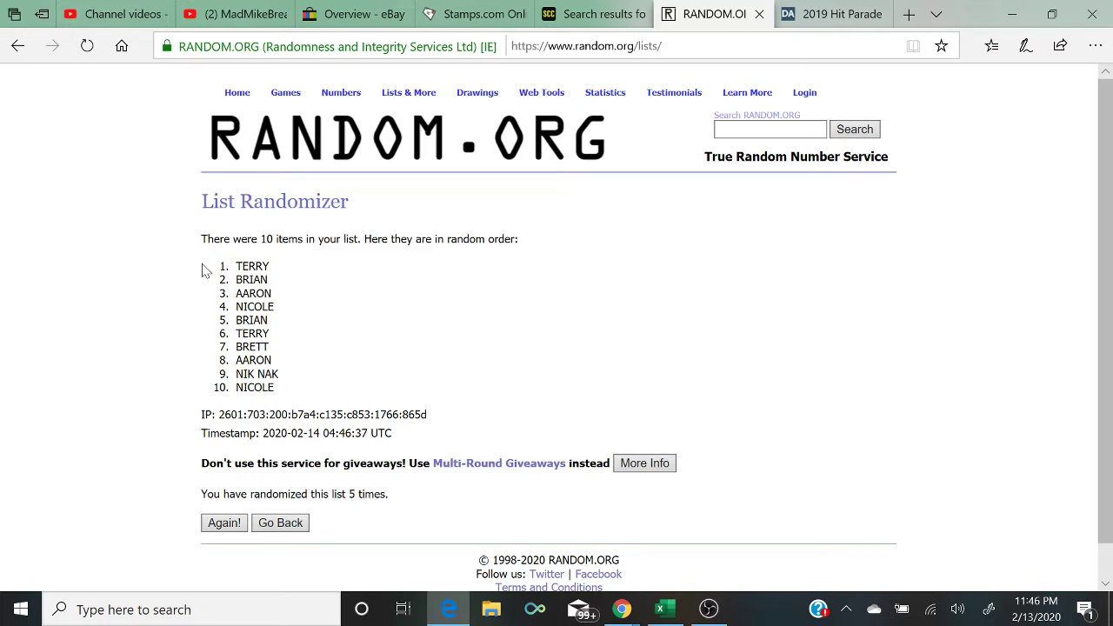
{"action": "left_click_drag", "start_coordinate": [207, 270], "coordinate": [295, 302]}
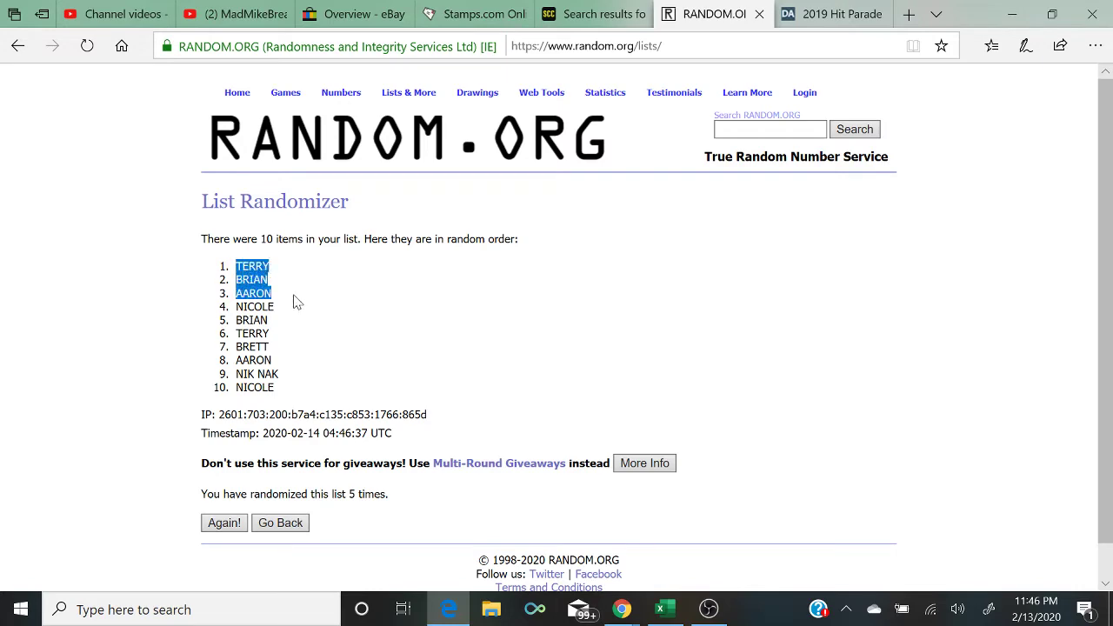
{"action": "left_click", "coordinate": [664, 609]}
Step: Fill cell B4, NIK NAK beside the Buffalo Bills, with green while keeping the live chat up
{"action": "mouse_move", "coordinate": [621, 608]}
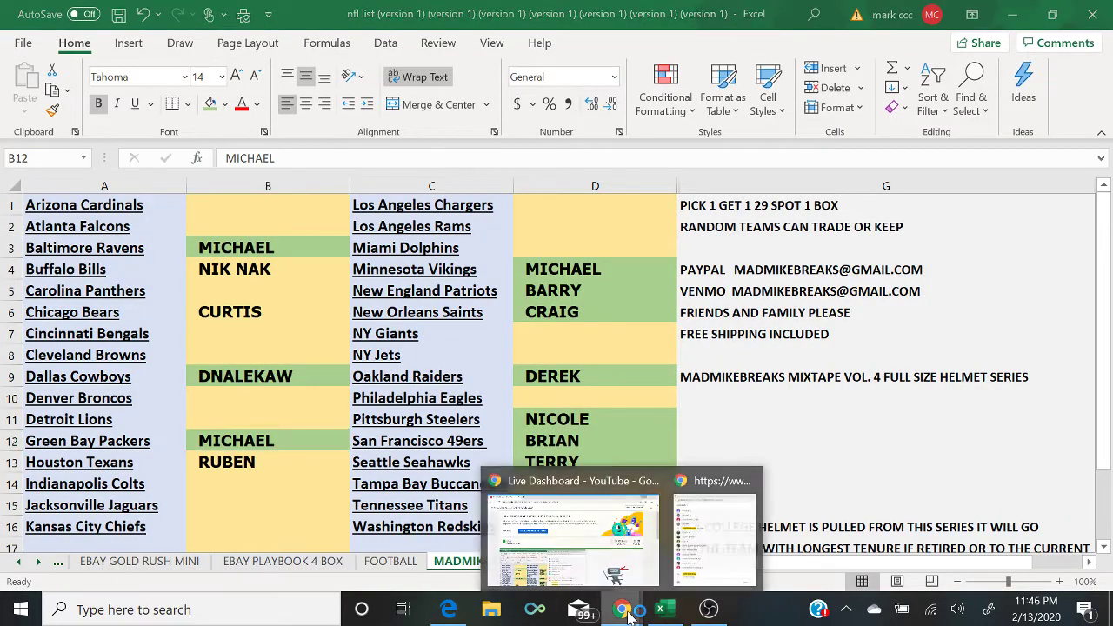
{"action": "left_click", "coordinate": [704, 539]}
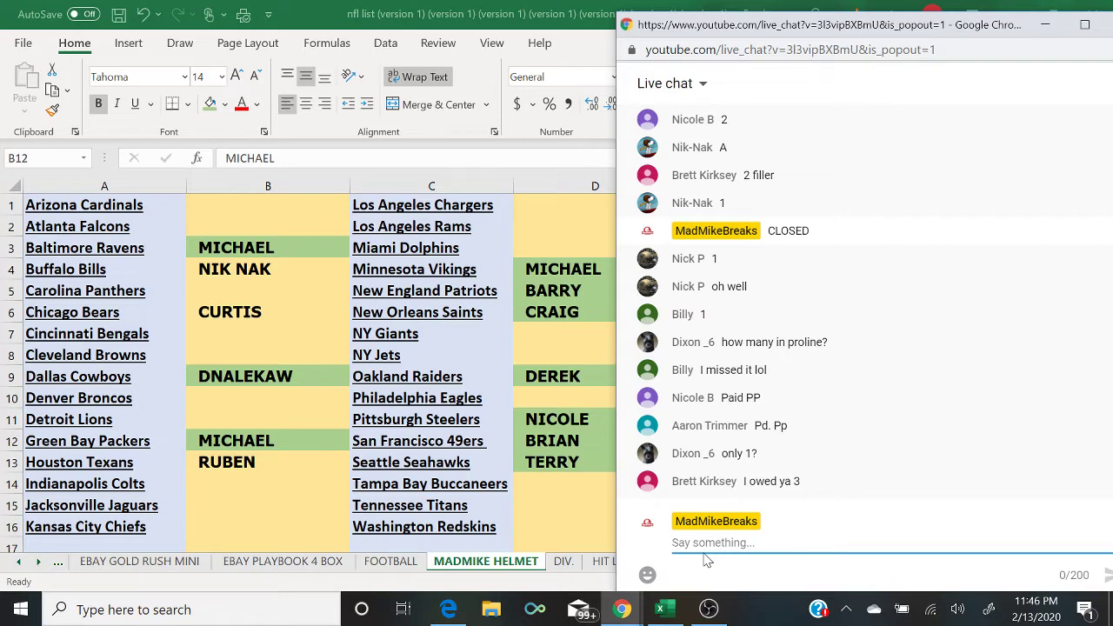
{"action": "left_click", "coordinate": [272, 267]}
{"action": "left_click", "coordinate": [210, 104]}
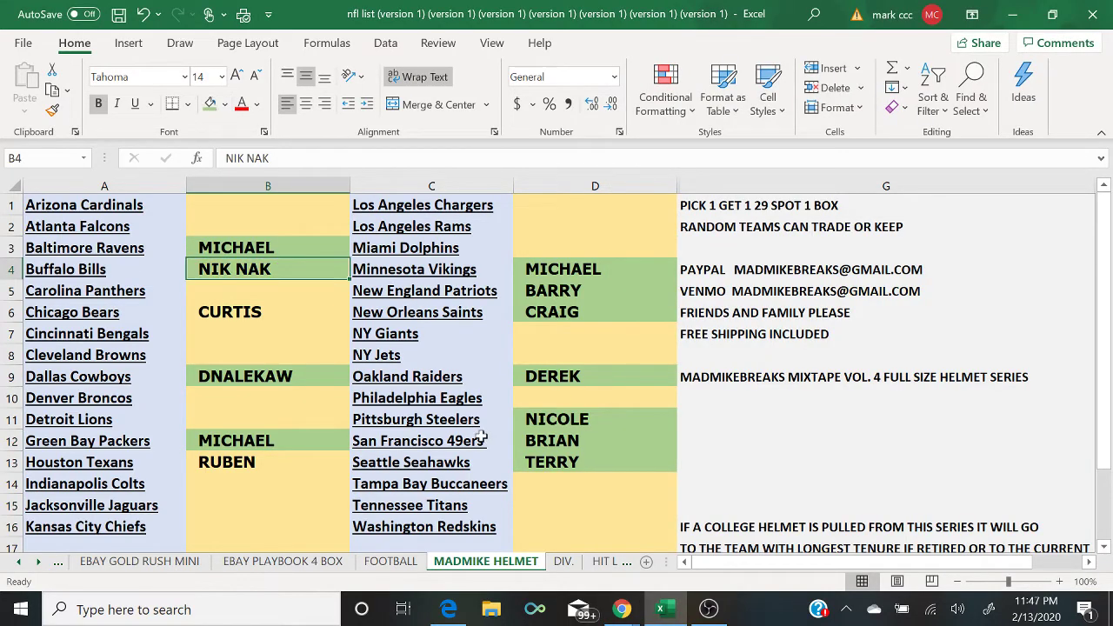
{"action": "mouse_move", "coordinate": [643, 608]}
{"action": "left_click", "coordinate": [701, 557]}
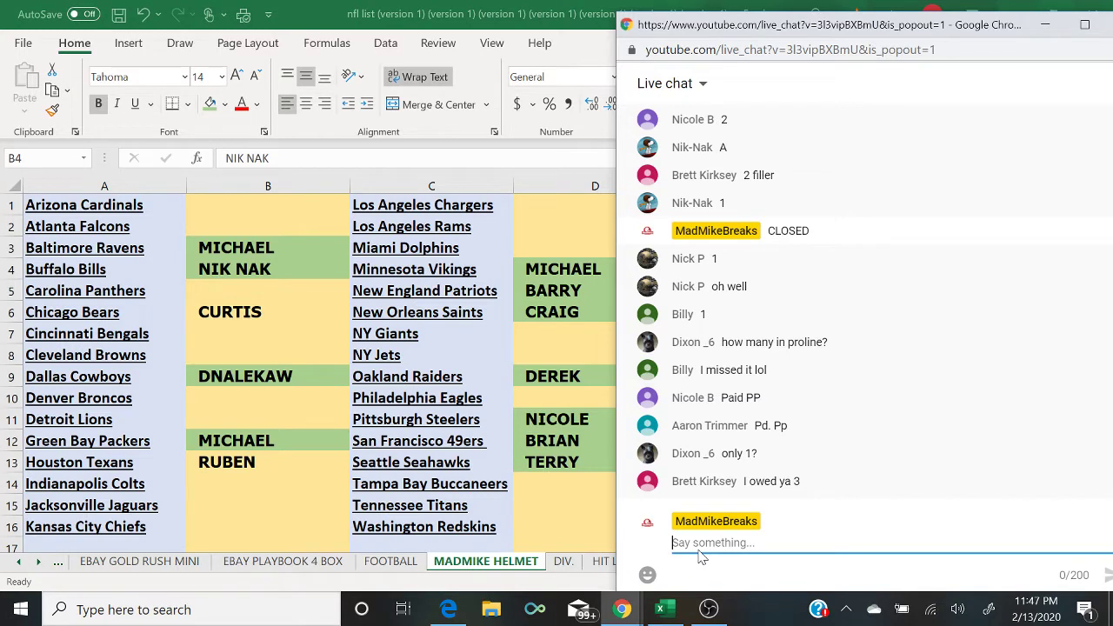
Step: Post 'ALSO GOLD RUSH BAT 6$ RANDOM TEAM' as a new message in the live chat
{"action": "type", "text": "ASL"}
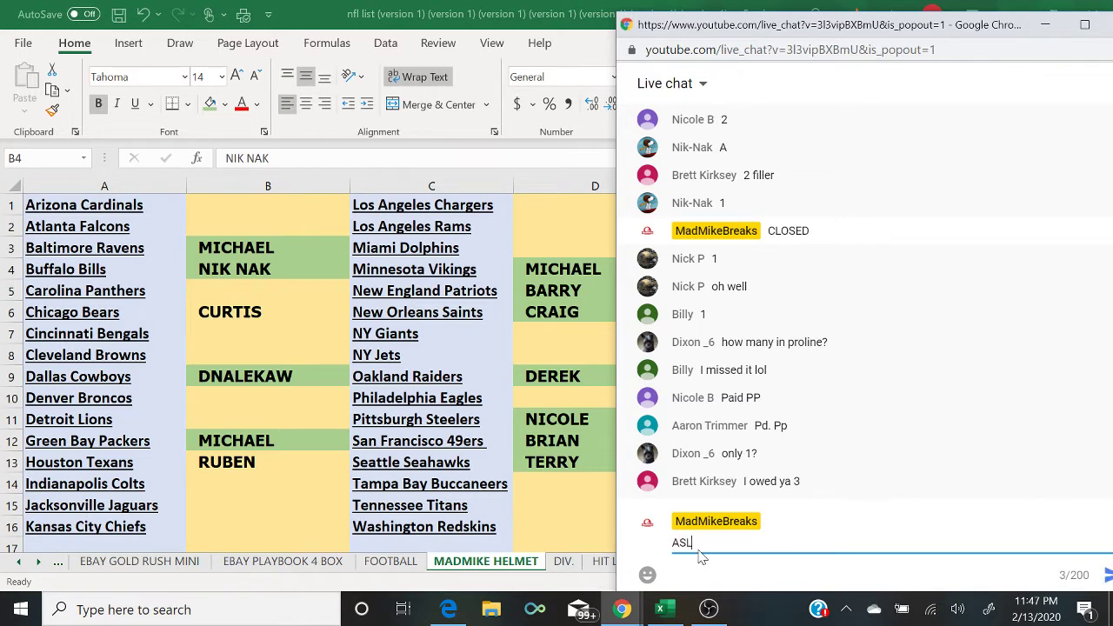
{"action": "type", "text": "SO GOLD RU"}
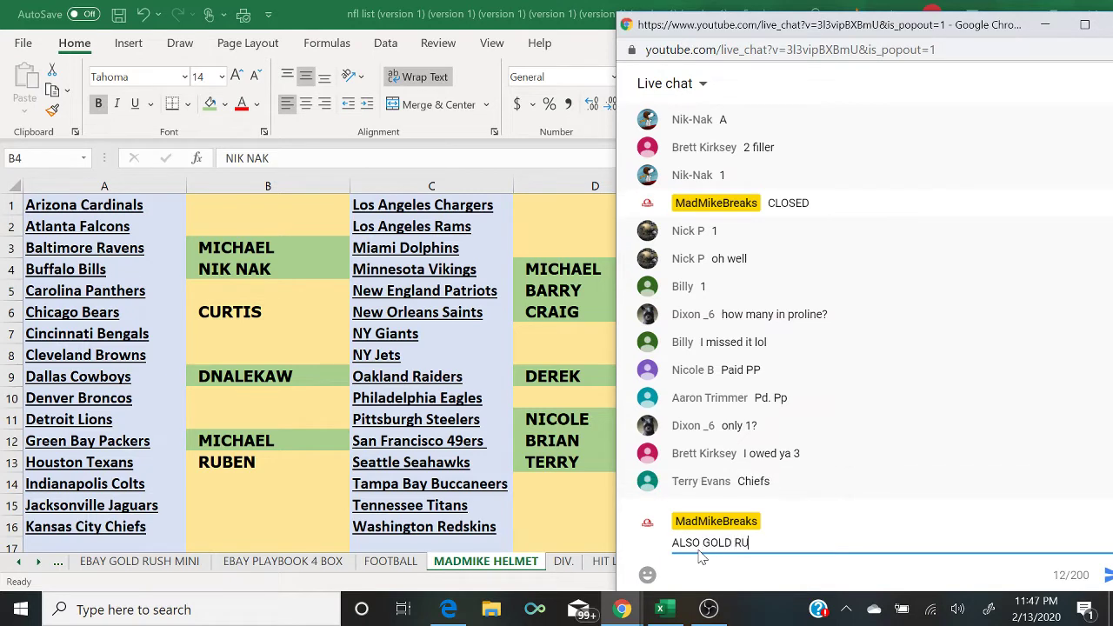
{"action": "type", "text": "SH BAT 6%"}
{"action": "type", "text": " S"}
{"action": "key", "text": "BackSpace"}
{"action": "type", "text": "RANDOM TEAM"}
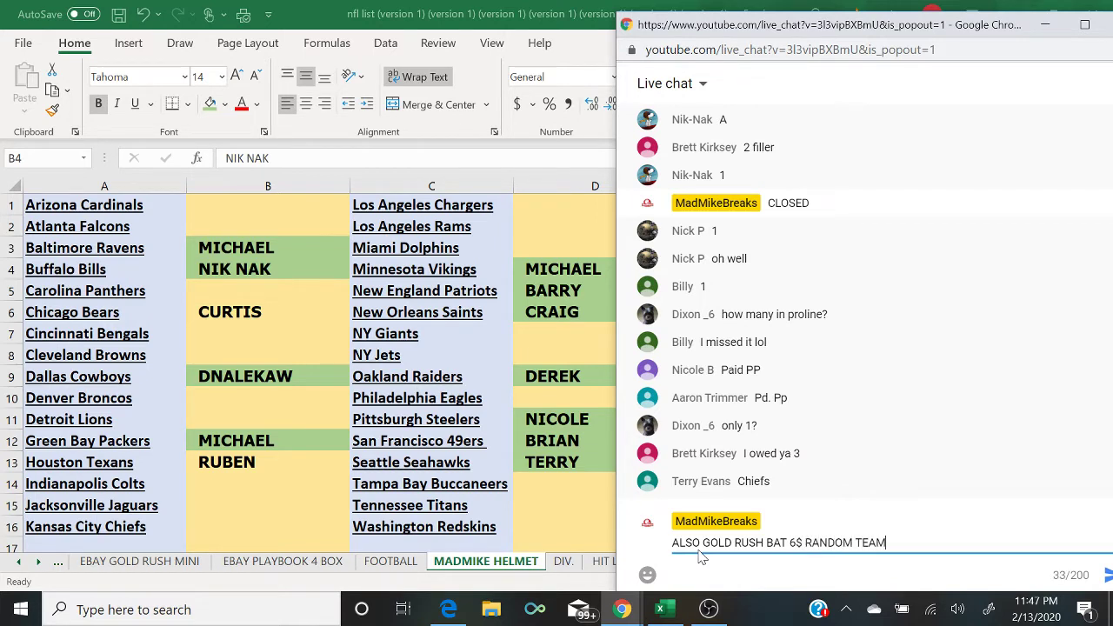
{"action": "key", "text": "Return"}
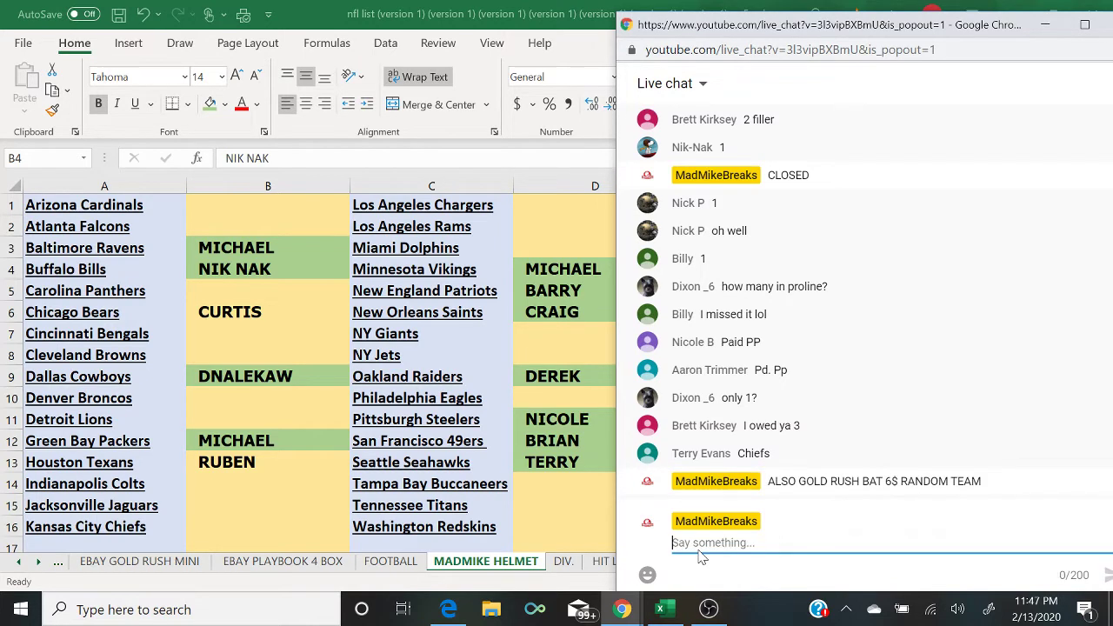
{"action": "left_click", "coordinate": [448, 611]}
{"action": "left_click", "coordinate": [447, 608]}
Step: Enter TERRY beside the Kansas City Chiefs and BRIAN beside the NY Giants
{"action": "left_click", "coordinate": [306, 525]}
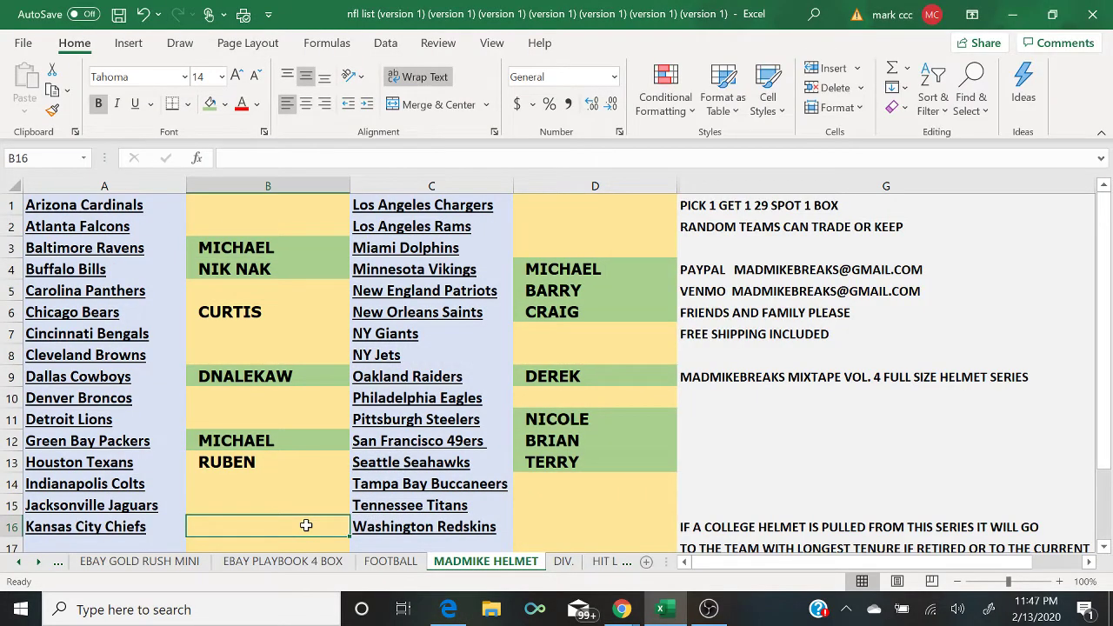
{"action": "type", "text": "TERRY"}
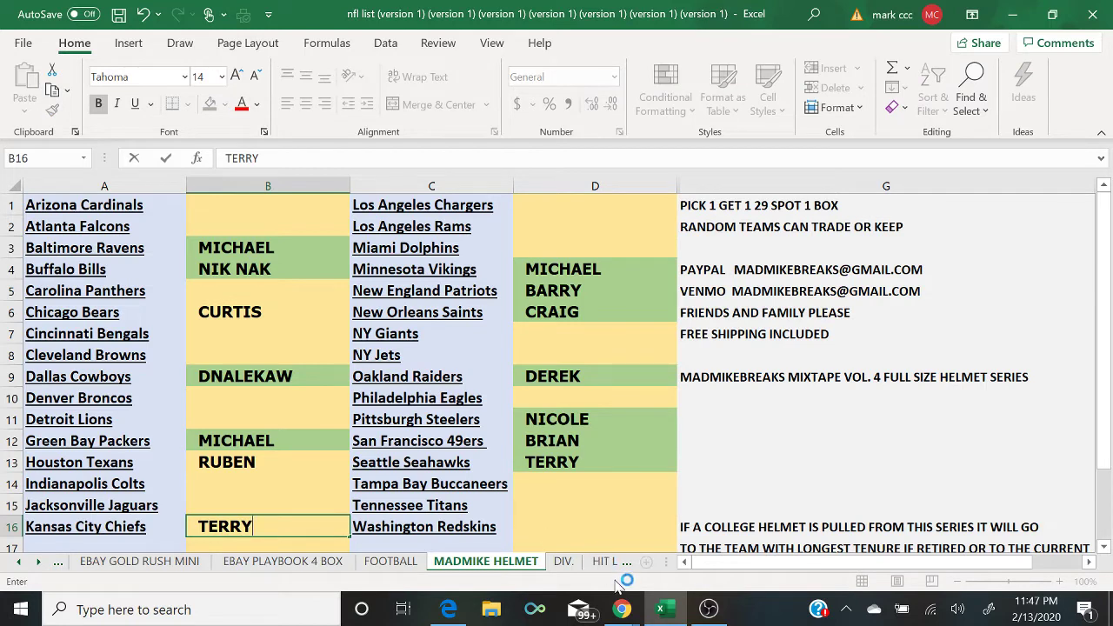
{"action": "mouse_move", "coordinate": [621, 609]}
{"action": "left_click", "coordinate": [693, 571]}
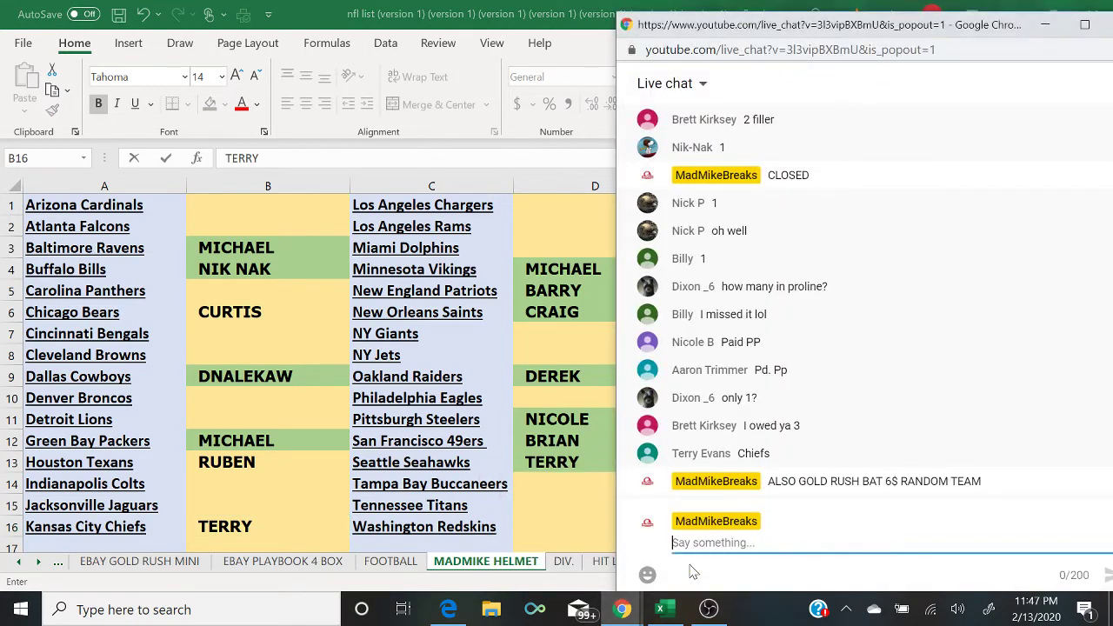
{"action": "left_click", "coordinate": [556, 332]}
{"action": "type", "text": "BRIAN"}
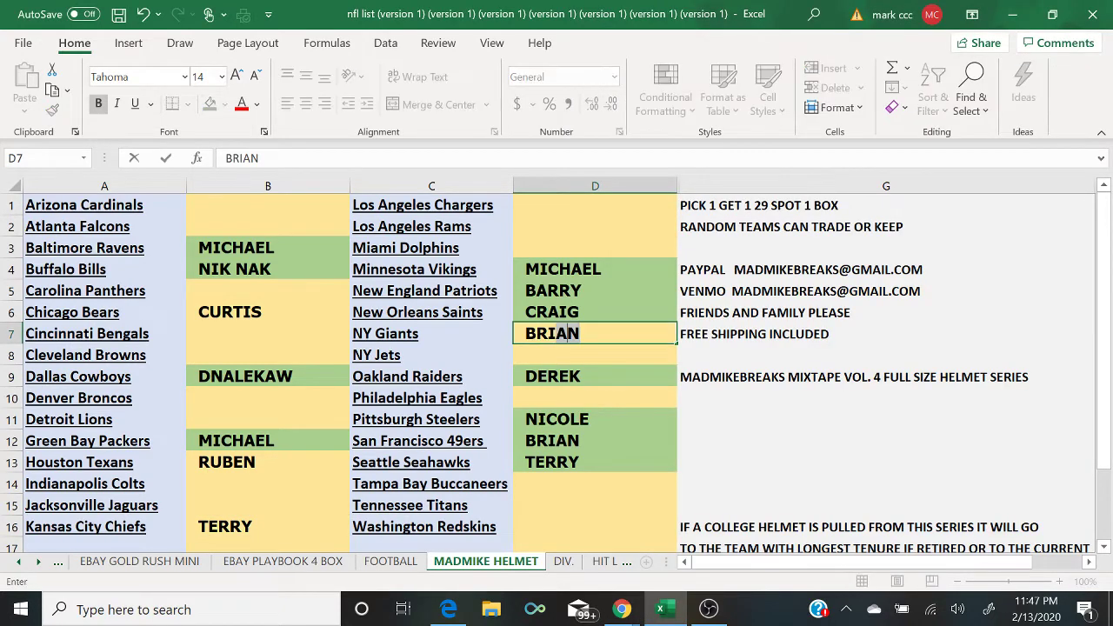
{"action": "key", "text": "Return"}
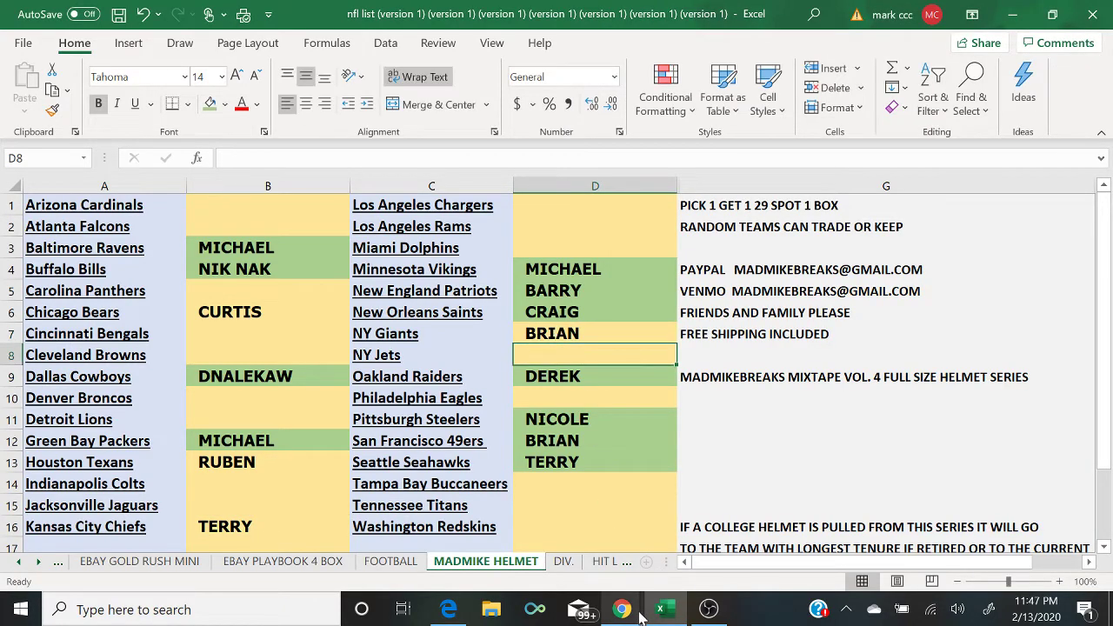
{"action": "left_click", "coordinate": [698, 569]}
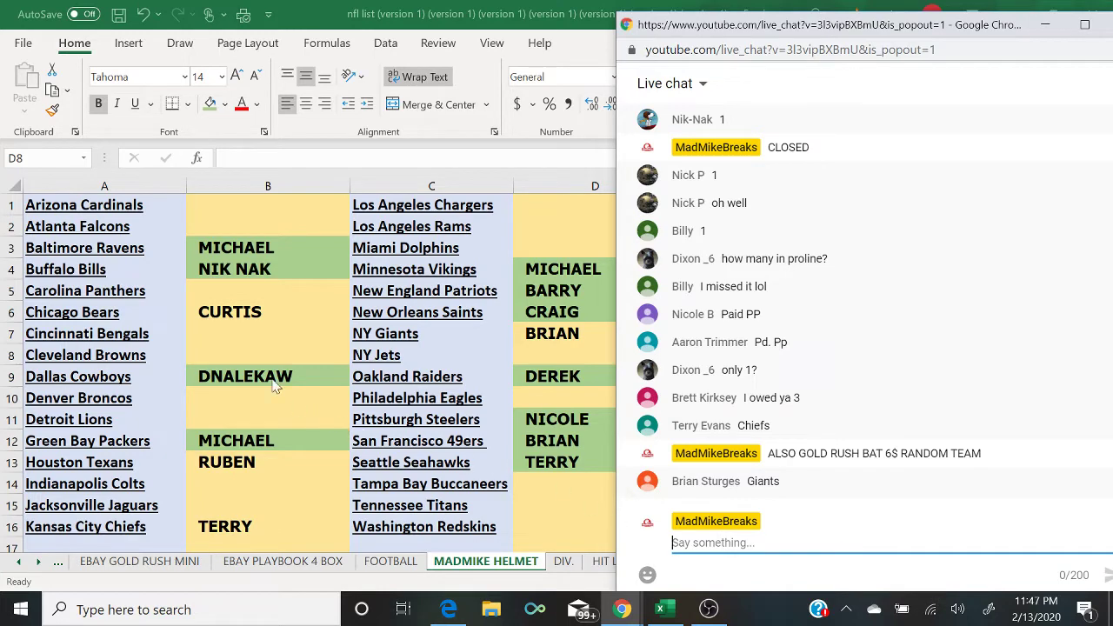
Step: Shade the CURTIS cell beside the Chicago Bears green
{"action": "left_click", "coordinate": [251, 310]}
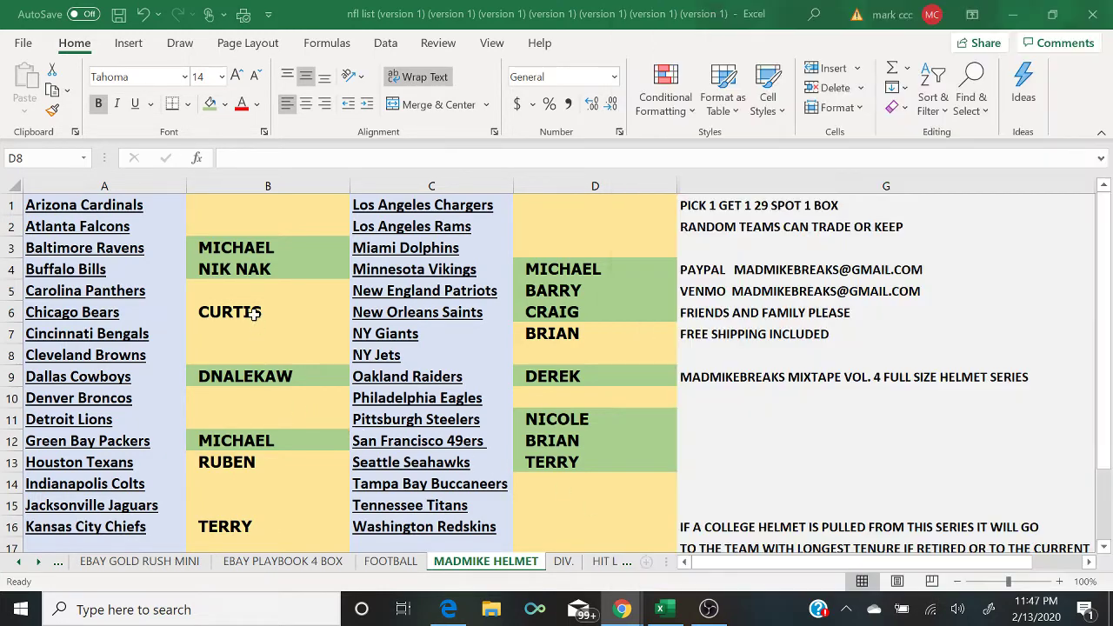
{"action": "left_click", "coordinate": [214, 106]}
{"action": "mouse_move", "coordinate": [622, 609]}
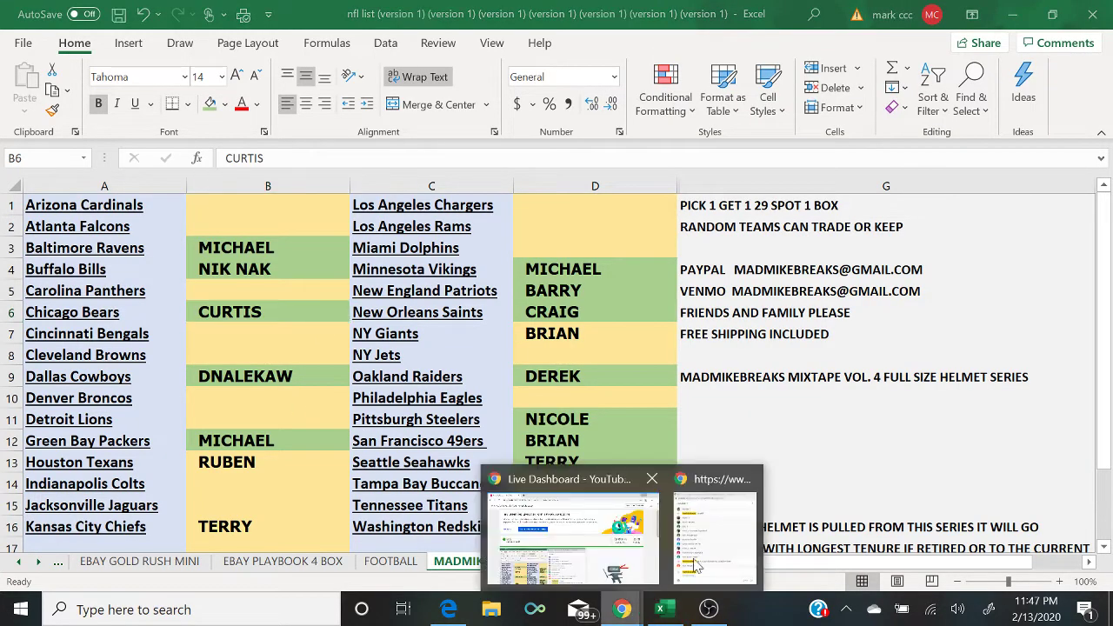
{"action": "left_click", "coordinate": [729, 549]}
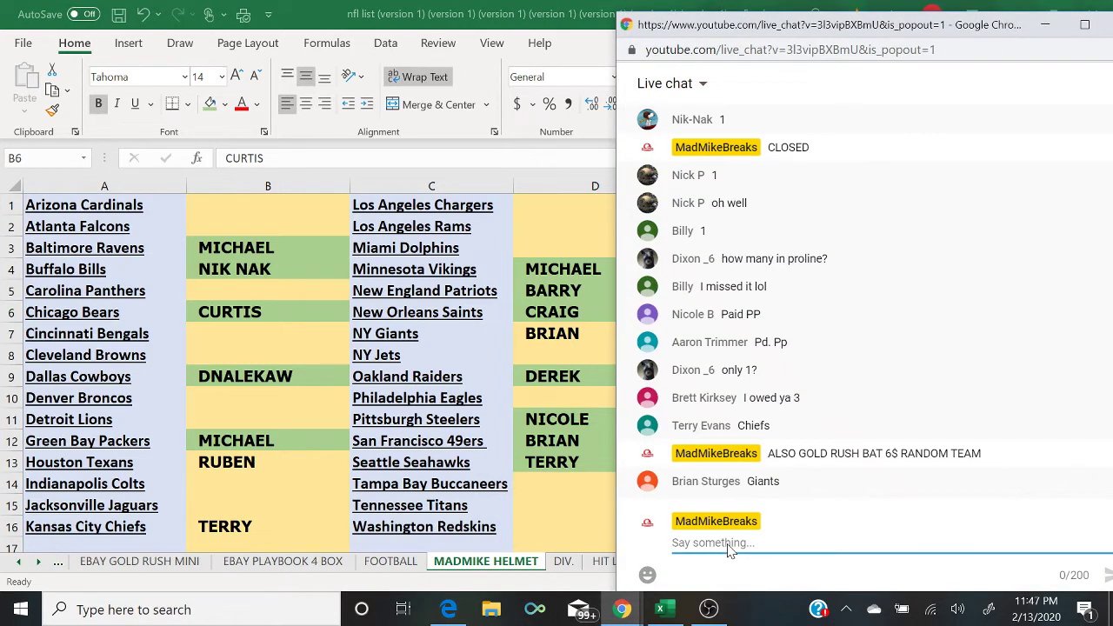
Step: Shade D7 (BRIAN, NY Giants) and B16 (Kansas City Chiefs) green, with the live chat alongside
{"action": "key", "text": "alt+Tab"}
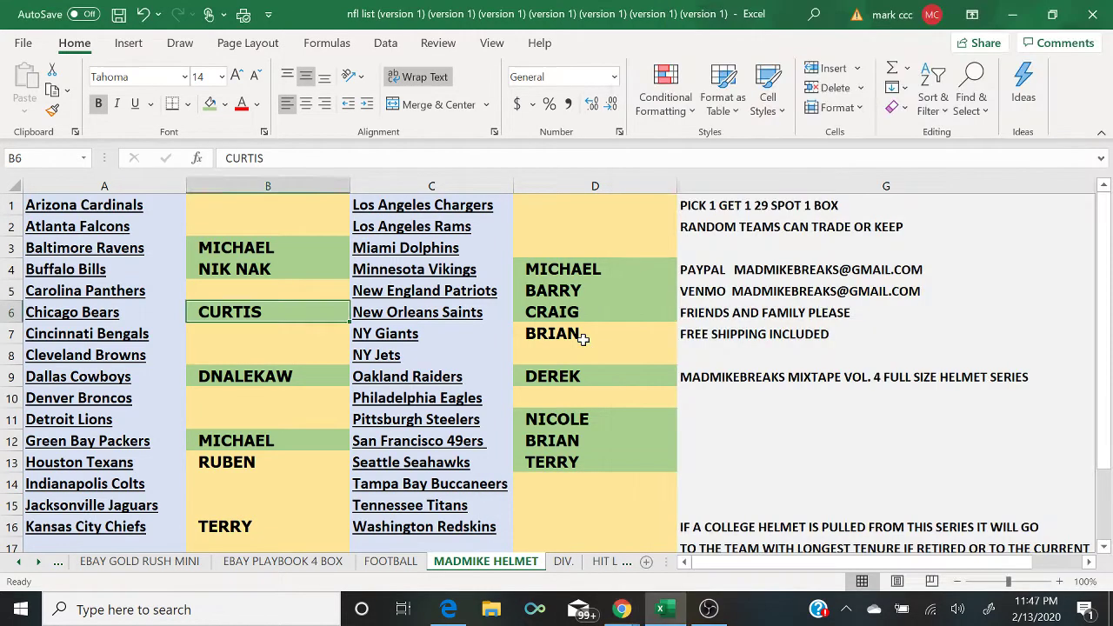
{"action": "left_click", "coordinate": [583, 339]}
{"action": "left_click", "coordinate": [209, 104]}
{"action": "key", "text": "Left"}
{"action": "key", "text": "Left"}
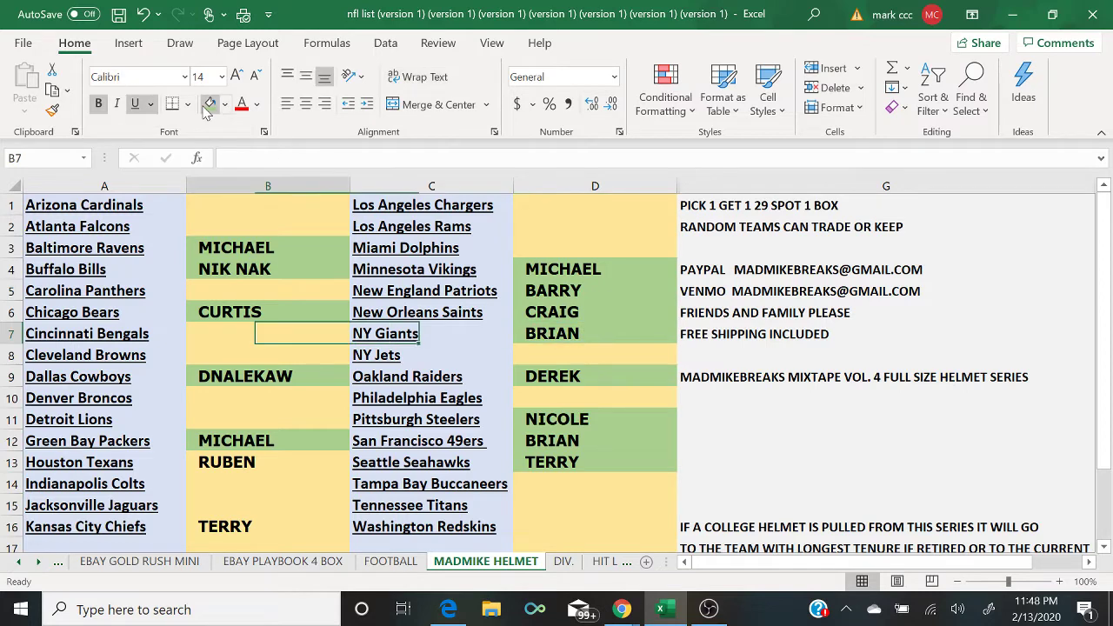
{"action": "key", "text": "Left"}
{"action": "key", "text": "Right"}
{"action": "key", "text": "Down"}
{"action": "key", "text": "Down"}
{"action": "key", "text": "Down"}
{"action": "key", "text": "Down"}
{"action": "key", "text": "Down"}
{"action": "key", "text": "Down"}
{"action": "key", "text": "Down"}
{"action": "key", "text": "Down"}
{"action": "key", "text": "Down"}
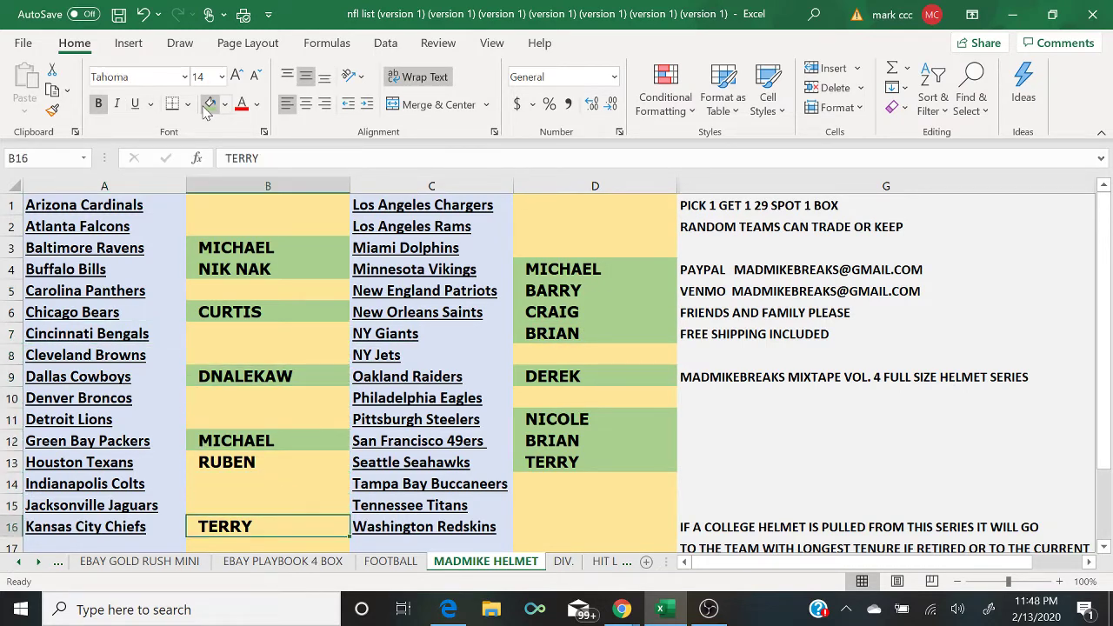
{"action": "left_click", "coordinate": [207, 108]}
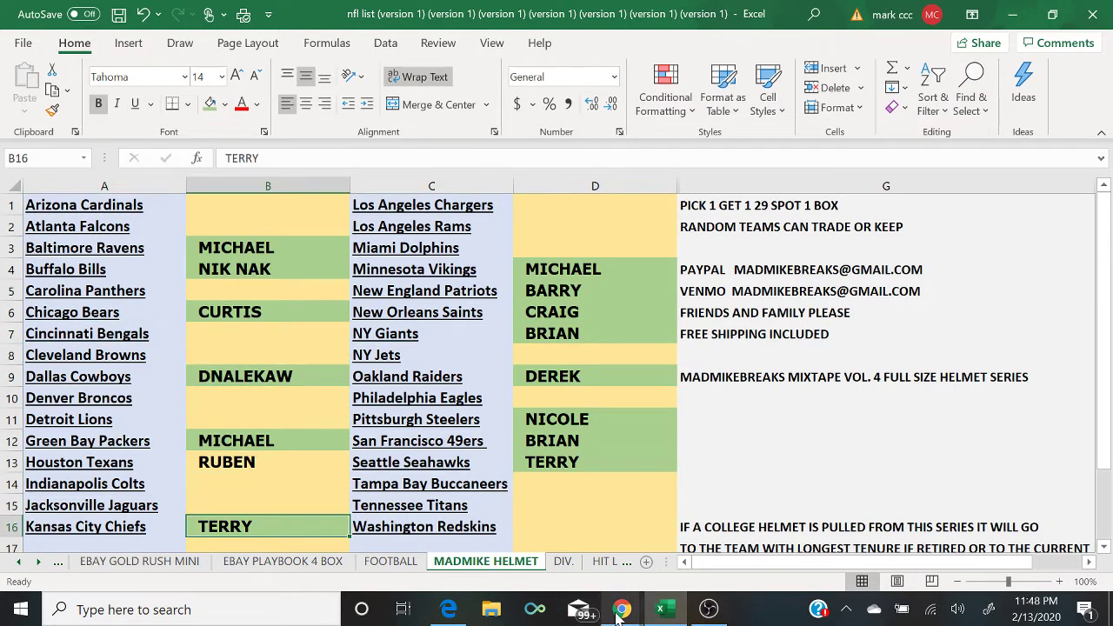
{"action": "mouse_move", "coordinate": [621, 611]}
{"action": "left_click", "coordinate": [705, 571]}
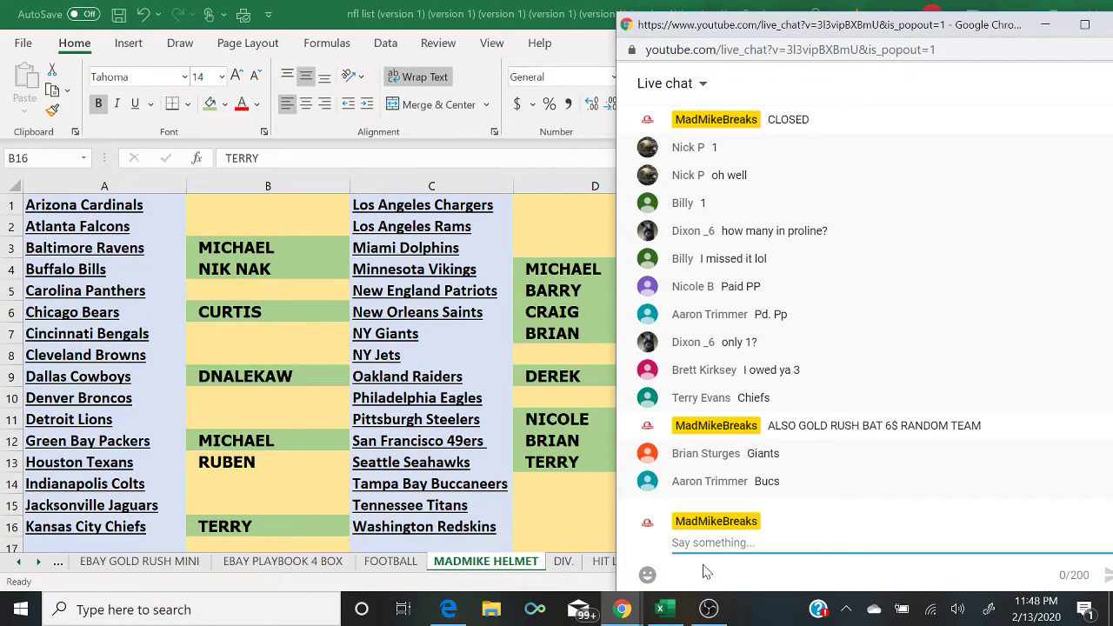
Step: Enter AARON in D14 beside the Tampa Bay Buccaneers and fill it green
{"action": "left_click", "coordinate": [542, 487]}
{"action": "type", "text": "AARON"}
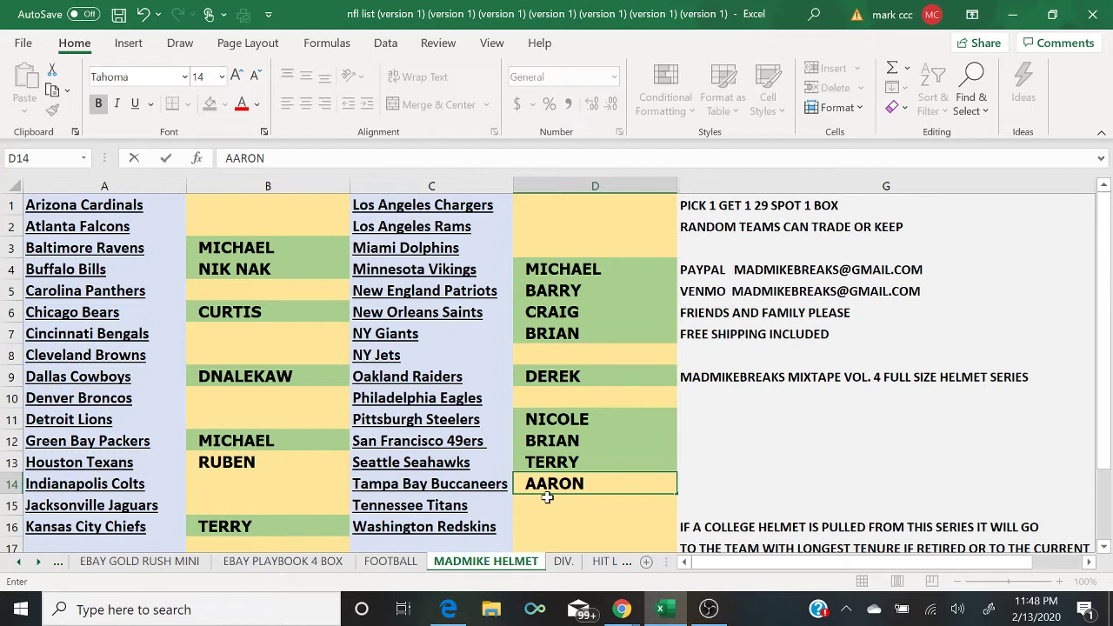
{"action": "left_click", "coordinate": [549, 505]}
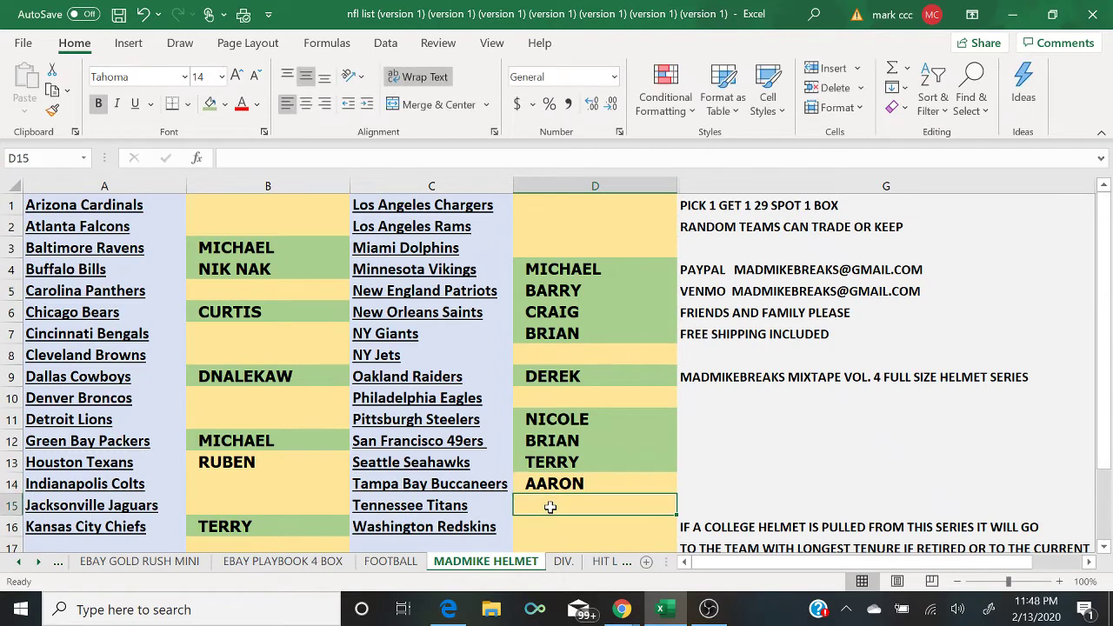
{"action": "left_click", "coordinate": [542, 485]}
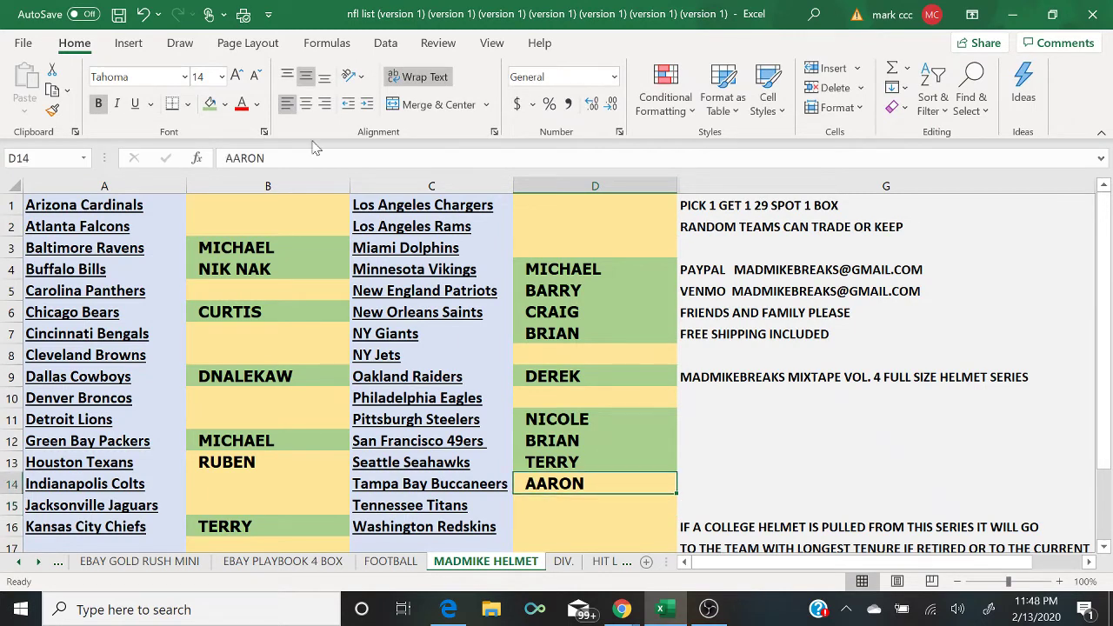
{"action": "left_click", "coordinate": [215, 105]}
{"action": "mouse_move", "coordinate": [626, 611]}
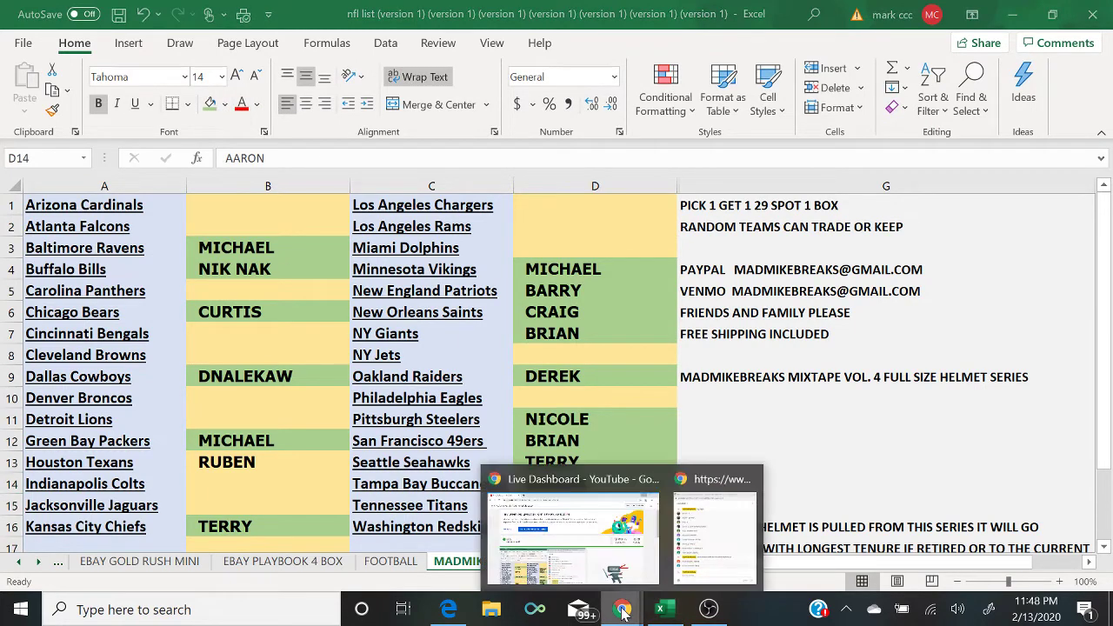
{"action": "left_click", "coordinate": [728, 567]}
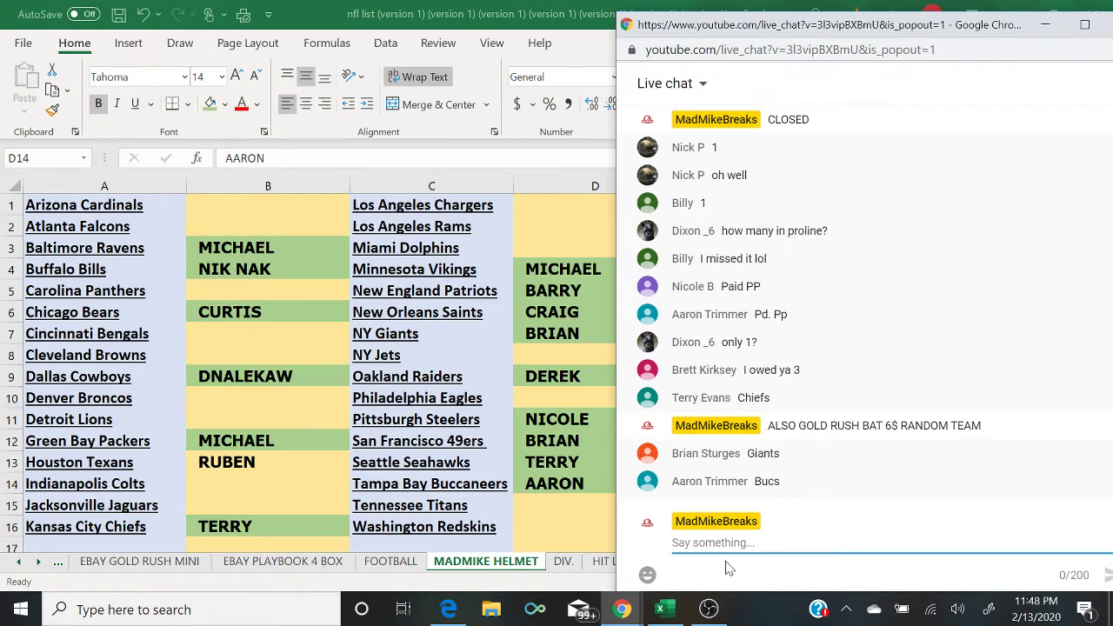
Step: Select the whole of column B and bring up its context menu
{"action": "left_click", "coordinate": [271, 469]}
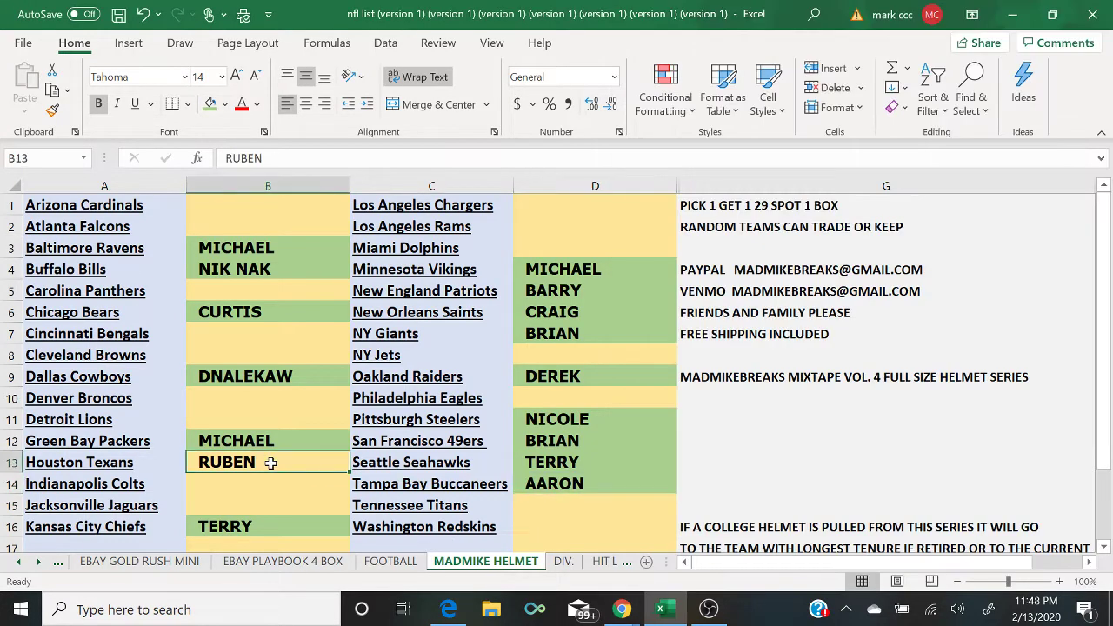
{"action": "left_click", "coordinate": [218, 184]}
{"action": "right_click", "coordinate": [219, 184]}
Step: Paste column B's names into the List Randomizer and remove the blank lines
{"action": "left_click", "coordinate": [263, 222]}
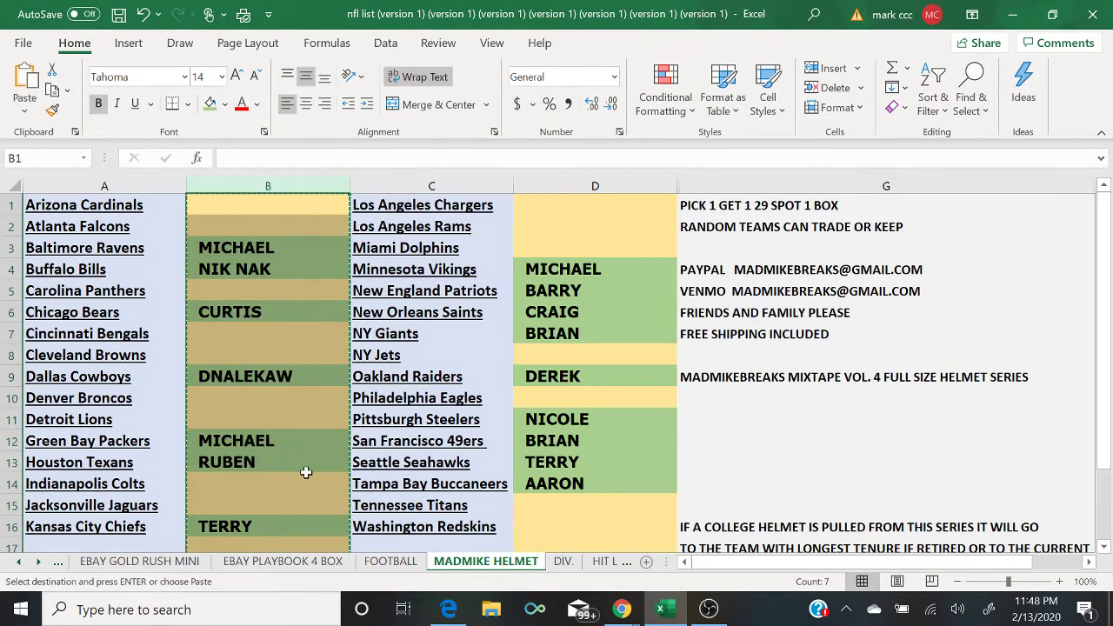
{"action": "left_click", "coordinate": [448, 610]}
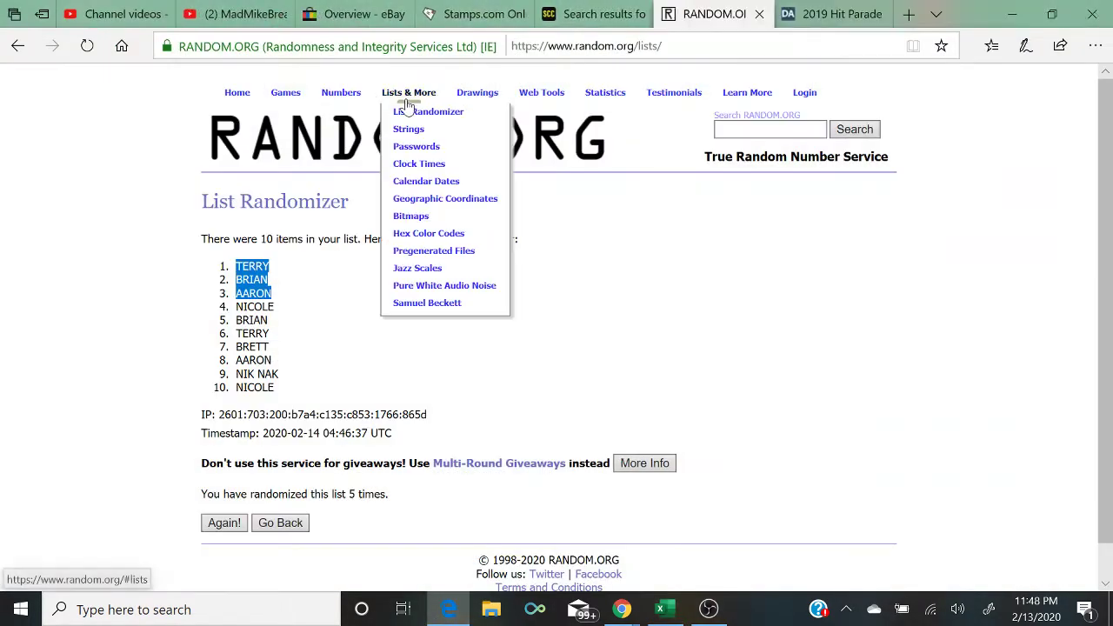
{"action": "left_click", "coordinate": [401, 112]}
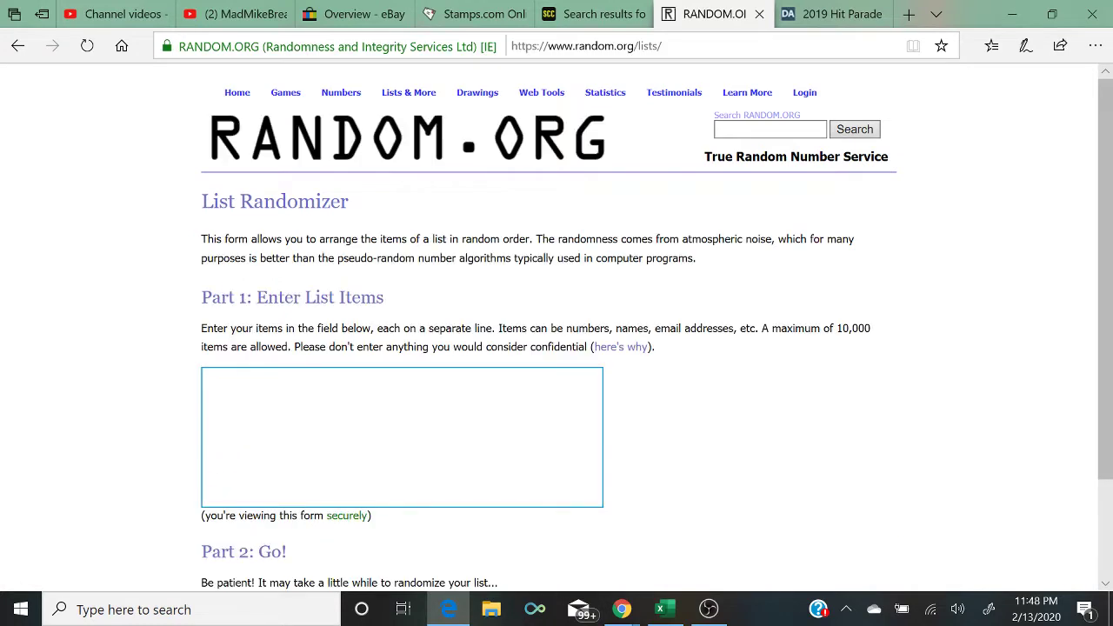
{"action": "right_click", "coordinate": [360, 429]}
{"action": "left_click", "coordinate": [376, 432]}
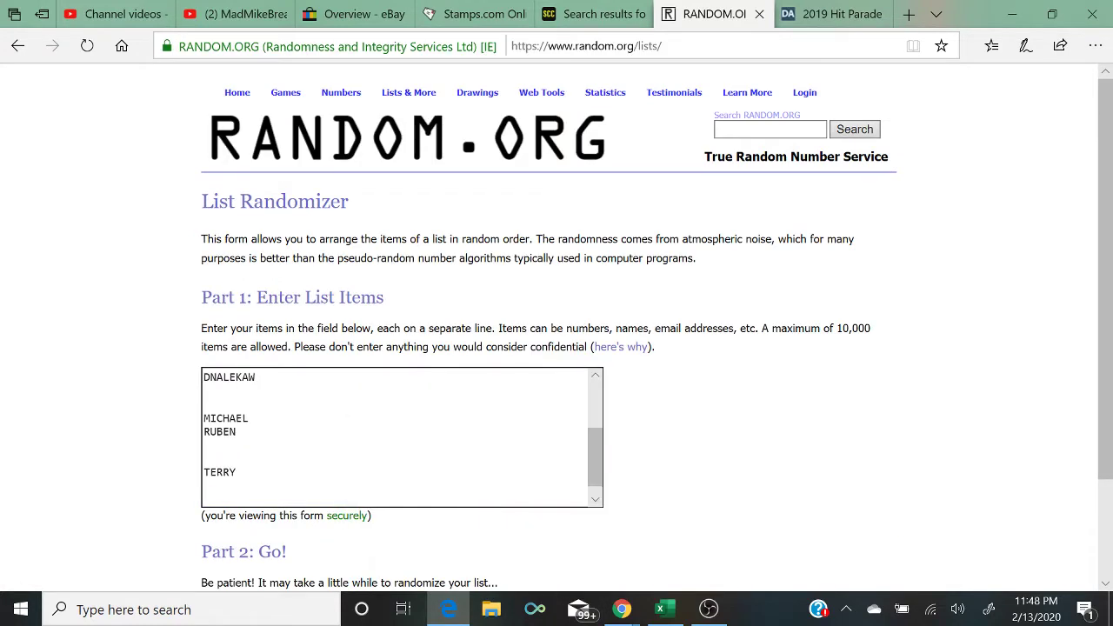
{"action": "key", "text": "BackSpace"}
{"action": "key", "text": "BackSpace"}
{"action": "key", "text": "BackSpace"}
{"action": "key", "text": "Delete"}
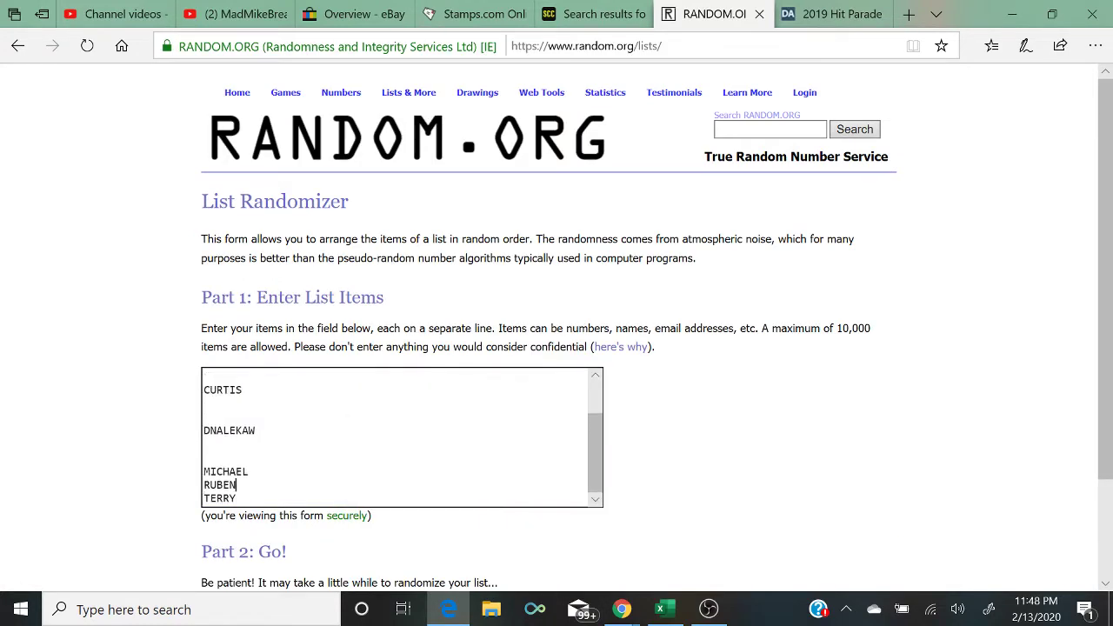
{"action": "key", "text": "BackSpace"}
{"action": "key", "text": "BackSpace"}
{"action": "key", "text": "Up"}
{"action": "key", "text": "BackSpace"}
{"action": "key", "text": "BackSpace"}
{"action": "key", "text": "Up"}
{"action": "key", "text": "Up"}
{"action": "key", "text": "BackSpace"}
{"action": "key", "text": "Up"}
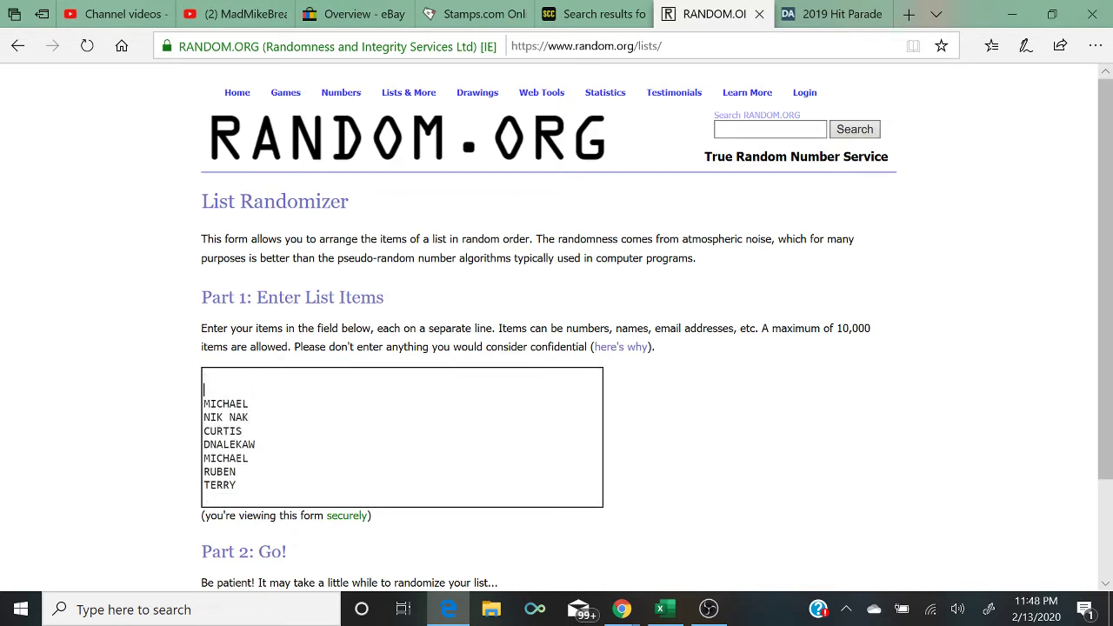
{"action": "key", "text": "Delete"}
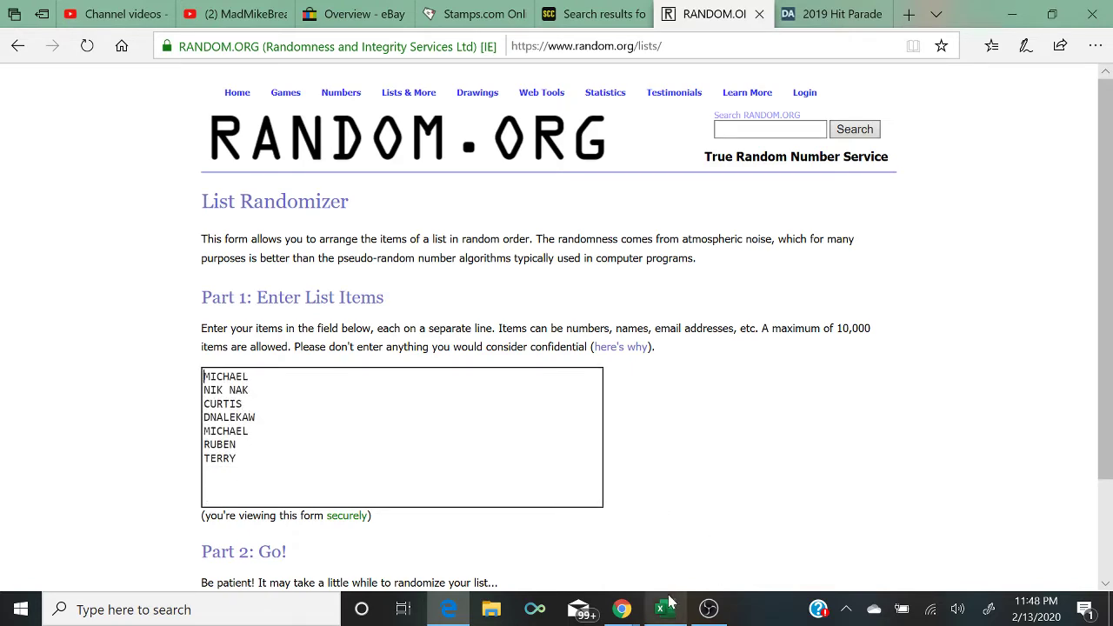
Step: Copy column D's names, paste them below the first batch, and delete the blank lines
{"action": "left_click", "coordinate": [660, 608]}
{"action": "left_click", "coordinate": [548, 185]}
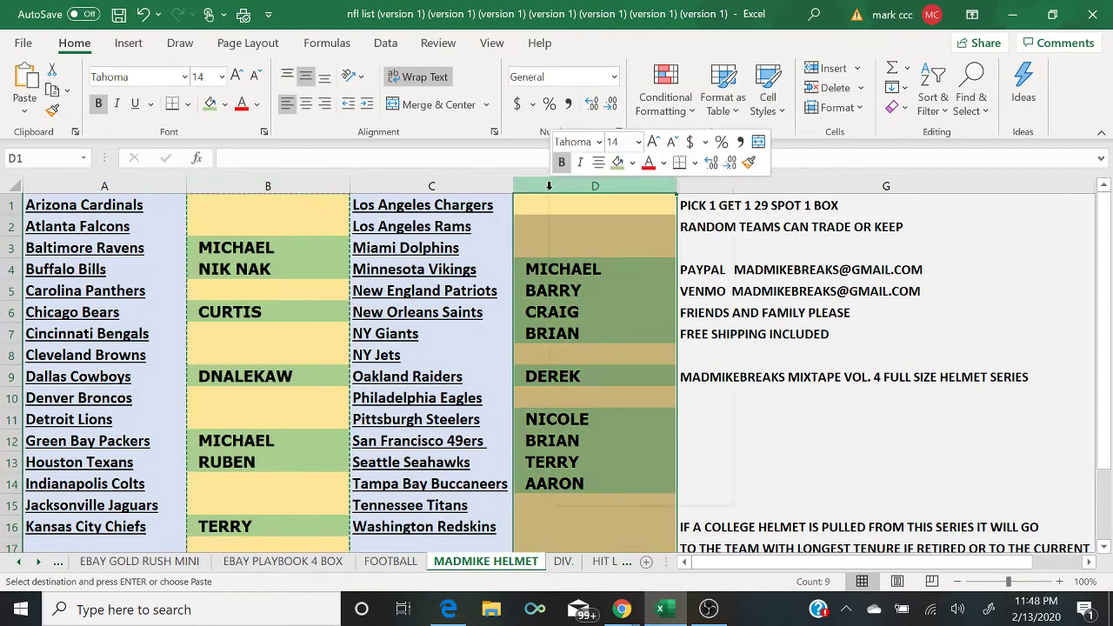
{"action": "right_click", "coordinate": [557, 186]}
{"action": "left_click", "coordinate": [591, 216]}
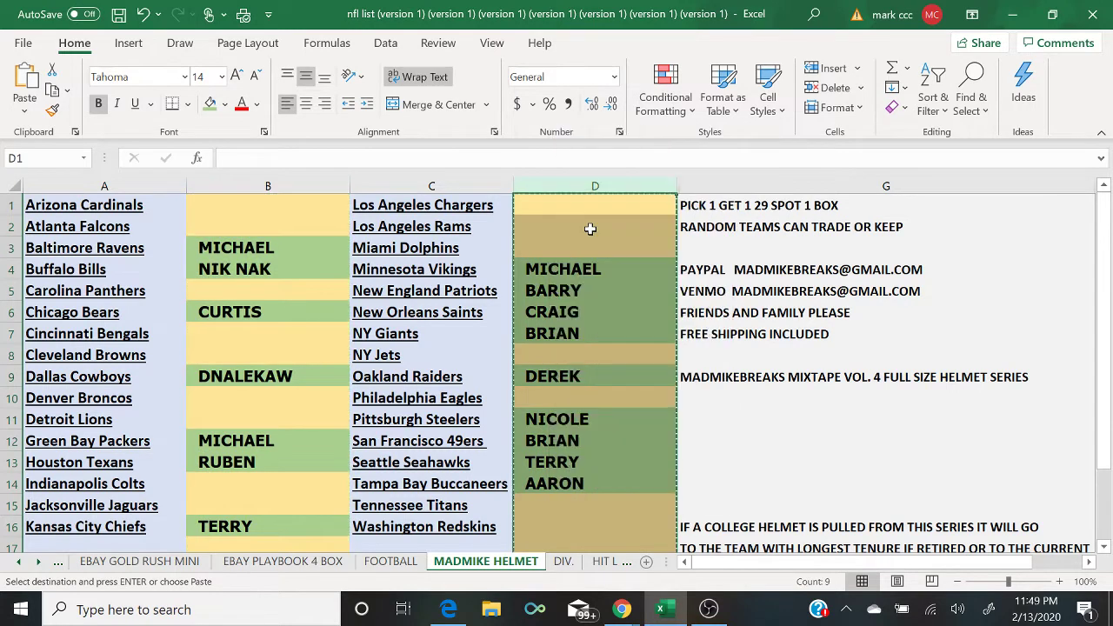
{"action": "left_click", "coordinate": [461, 617]}
{"action": "right_click", "coordinate": [288, 467]}
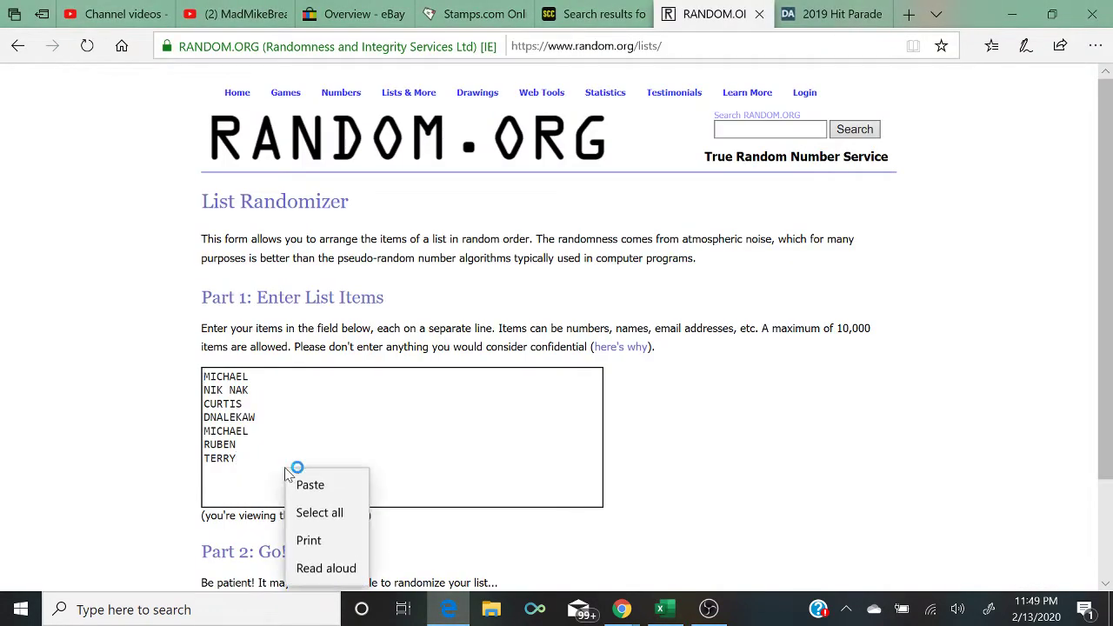
{"action": "left_click", "coordinate": [299, 485]}
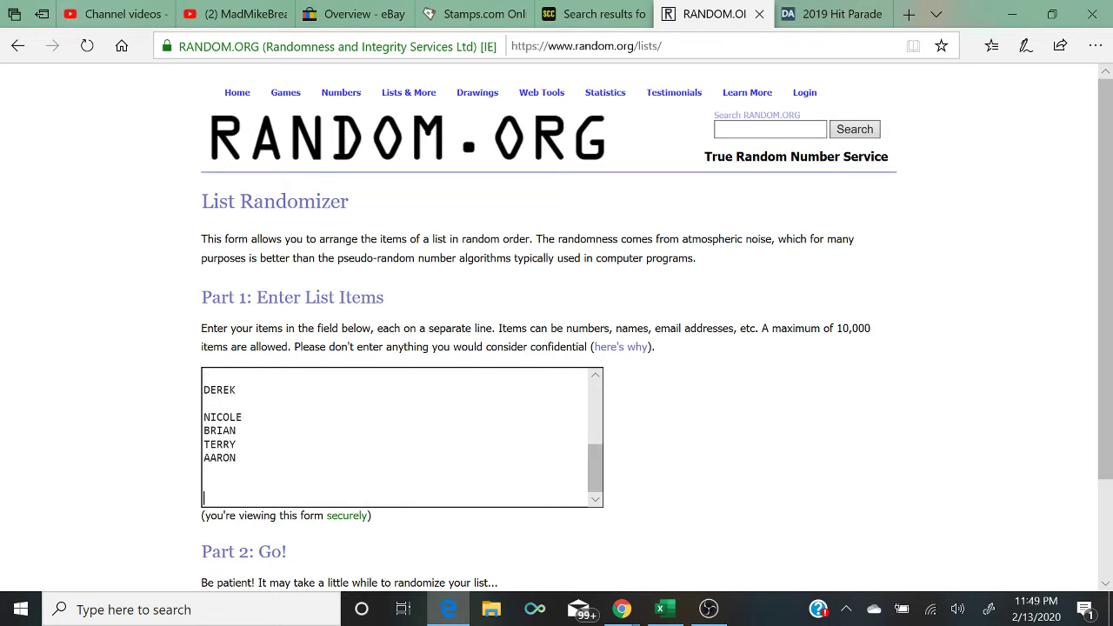
{"action": "key", "text": "BackSpace"}
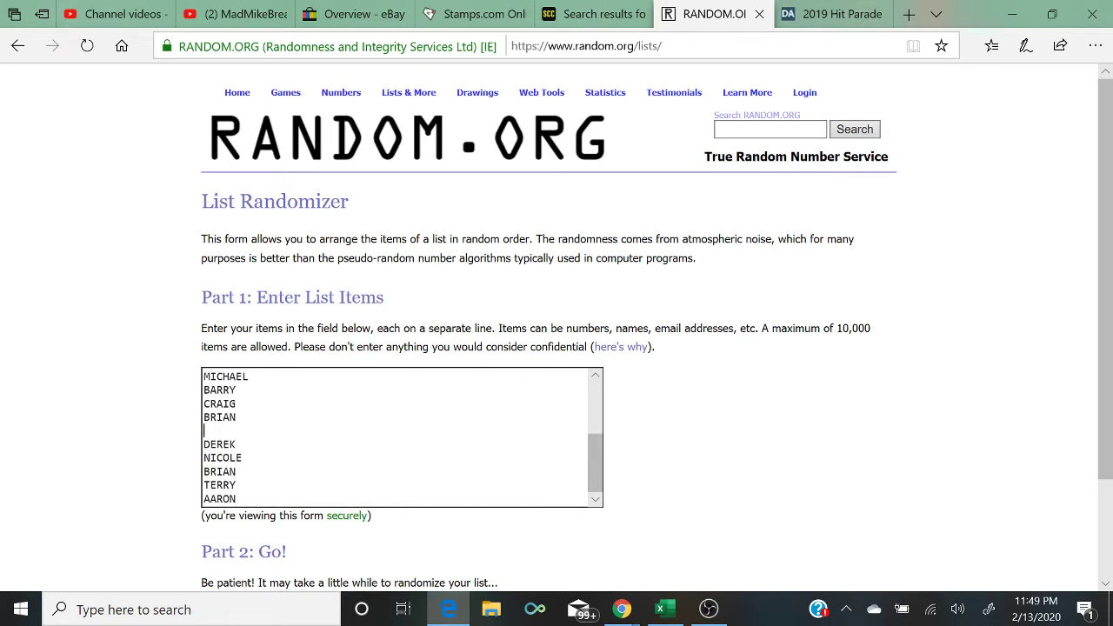
{"action": "key", "text": "Up"}
{"action": "key", "text": "BackSpace"}
{"action": "key", "text": "Up"}
{"action": "key", "text": "Up"}
{"action": "key", "text": "Up"}
{"action": "key", "text": "Up"}
{"action": "key", "text": "Up"}
{"action": "key", "text": "Down"}
{"action": "key", "text": "BackSpace"}
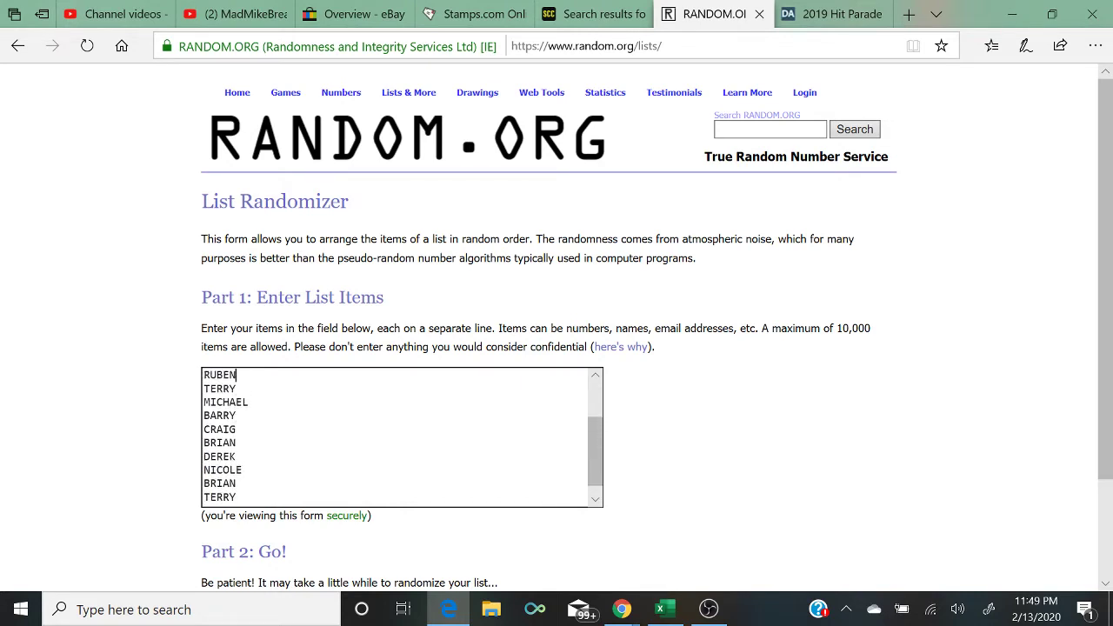
{"action": "key", "text": "Up"}
{"action": "key", "text": "Up"}
{"action": "key", "text": "Up"}
{"action": "key", "text": "Up"}
{"action": "key", "text": "Up"}
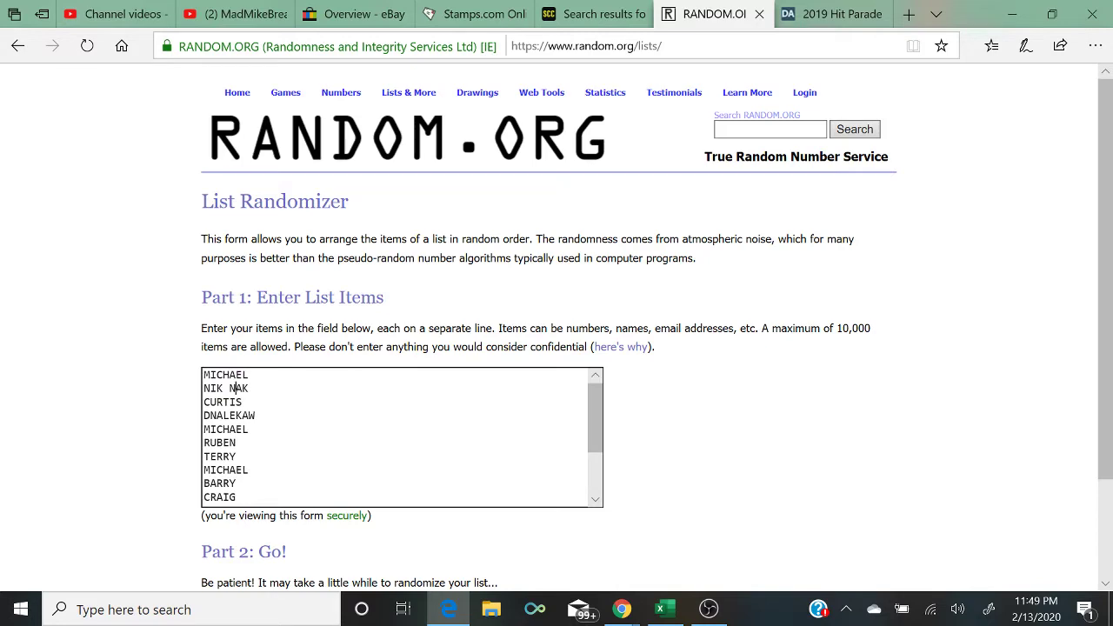
{"action": "key", "text": "Down"}
{"action": "key", "text": "Down"}
{"action": "key", "text": "Down"}
{"action": "key", "text": "Down"}
{"action": "key", "text": "Down"}
{"action": "key", "text": "Down"}
{"action": "key", "text": "Down"}
{"action": "key", "text": "Down"}
{"action": "key", "text": "Down"}
{"action": "key", "text": "Down"}
{"action": "key", "text": "Down"}
{"action": "key", "text": "Down"}
{"action": "key", "text": "Down"}
{"action": "scroll", "coordinate": [278, 538], "scroll_direction": "down", "scroll_amount": 2}
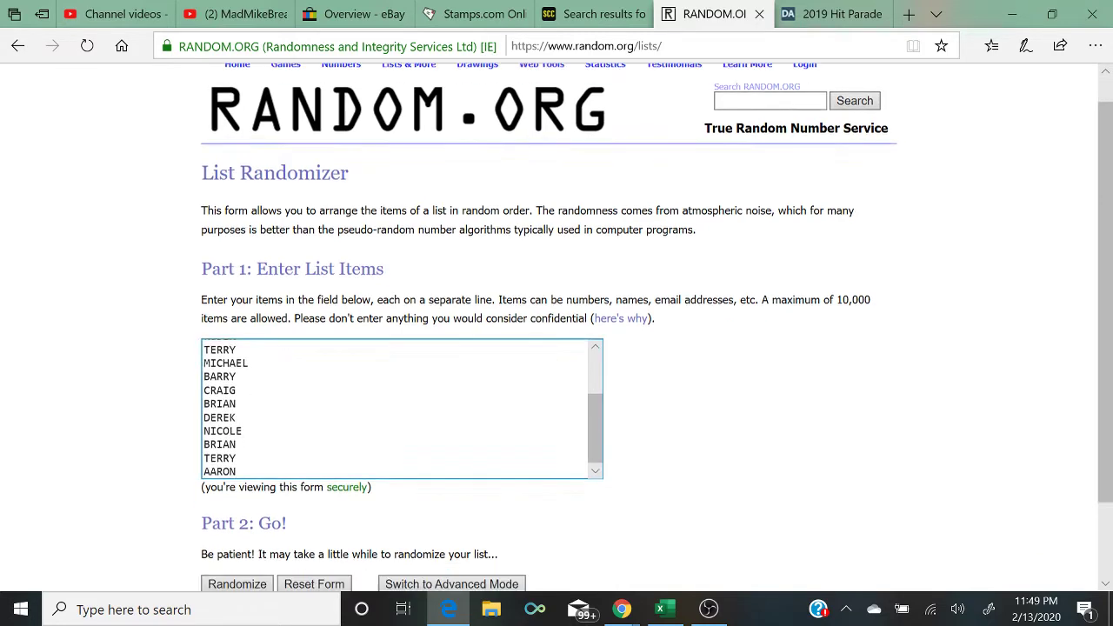
Step: Shuffle the sixteen names five times so BRIAN, RUBEN, BARRY lead, then restore down Edge
{"action": "left_click", "coordinate": [233, 537]}
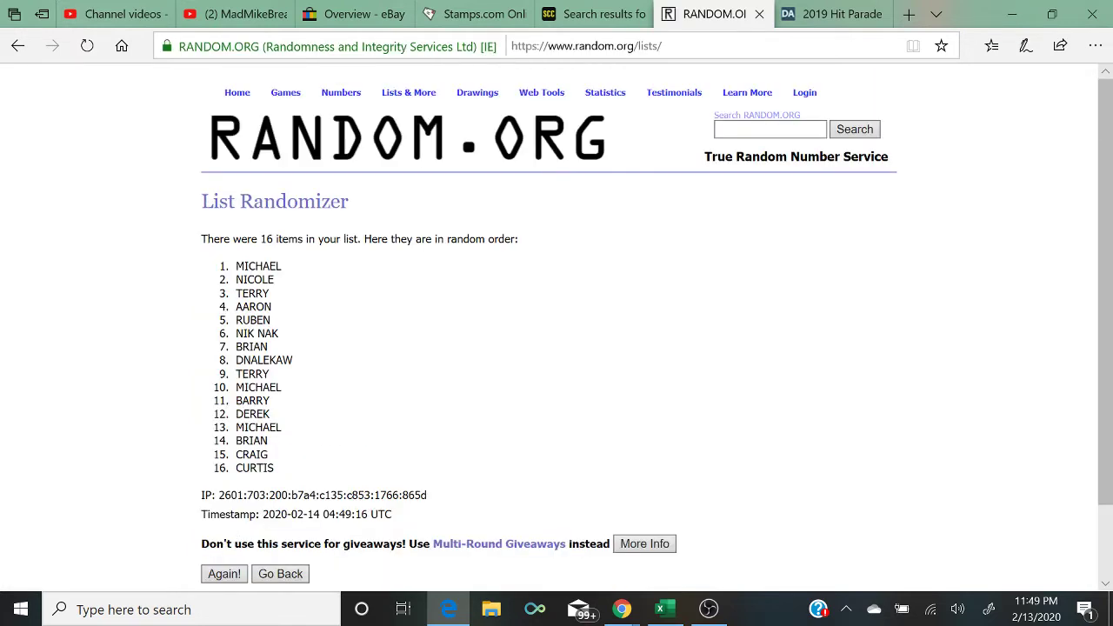
{"action": "left_click", "coordinate": [231, 572]}
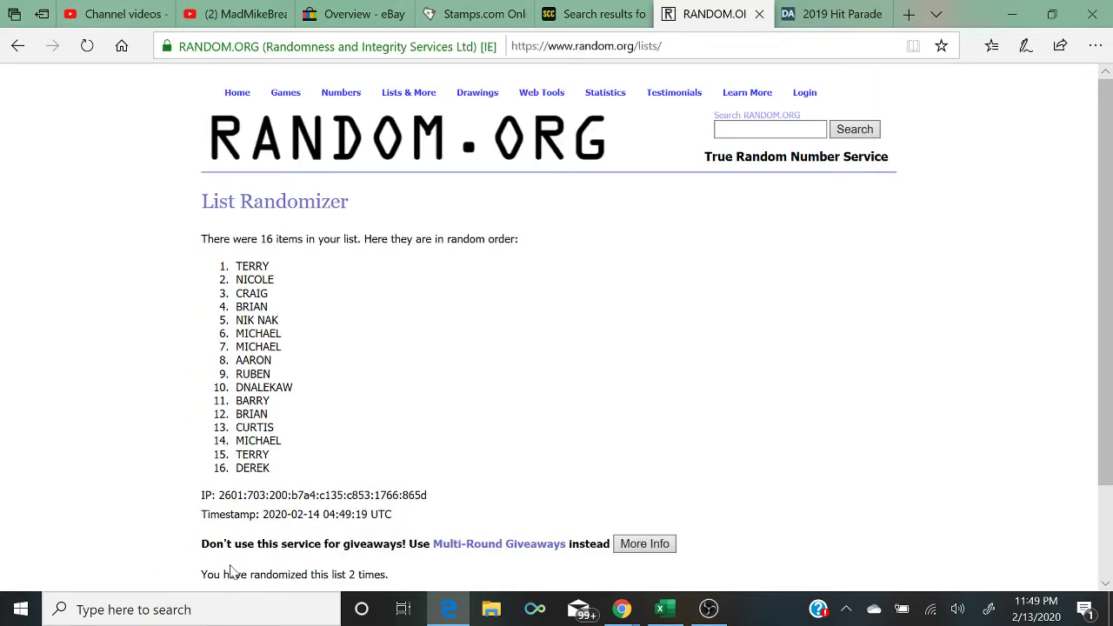
{"action": "scroll", "coordinate": [231, 571], "scroll_direction": "down", "scroll_amount": 1}
{"action": "left_click", "coordinate": [222, 538]}
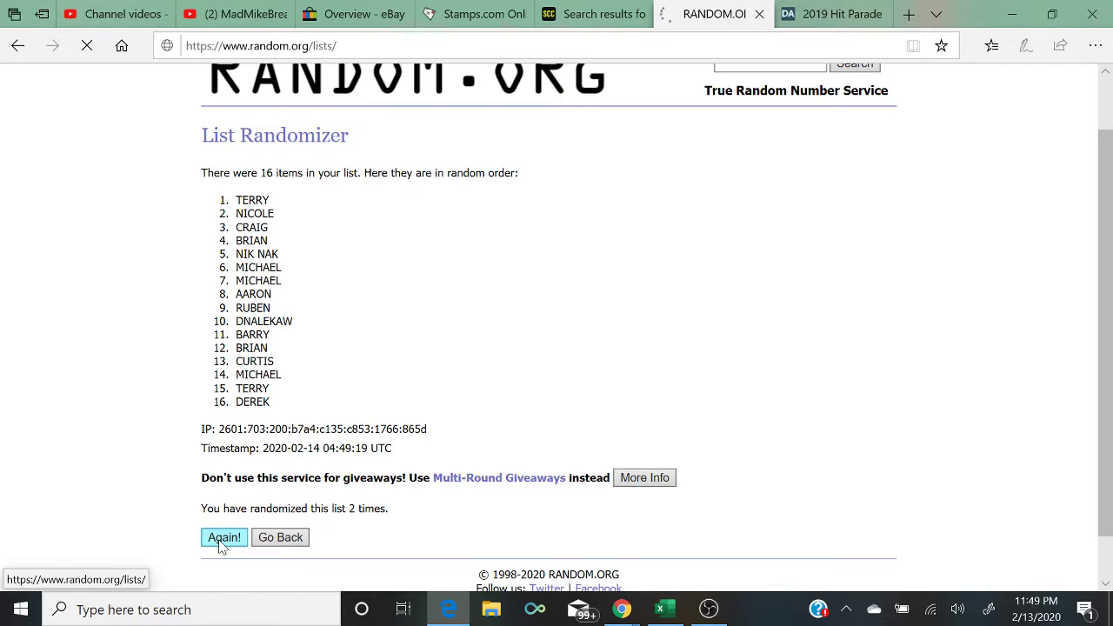
{"action": "scroll", "coordinate": [217, 522], "scroll_direction": "down", "scroll_amount": 2}
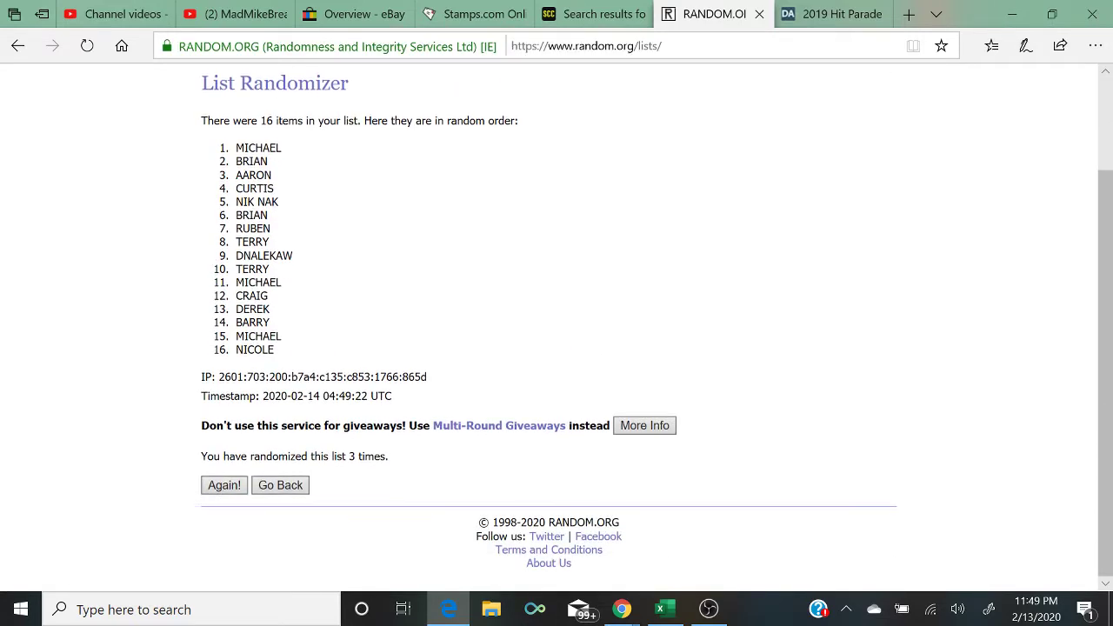
{"action": "scroll", "coordinate": [211, 493], "scroll_direction": "down", "scroll_amount": 2}
{"action": "left_click", "coordinate": [211, 491]}
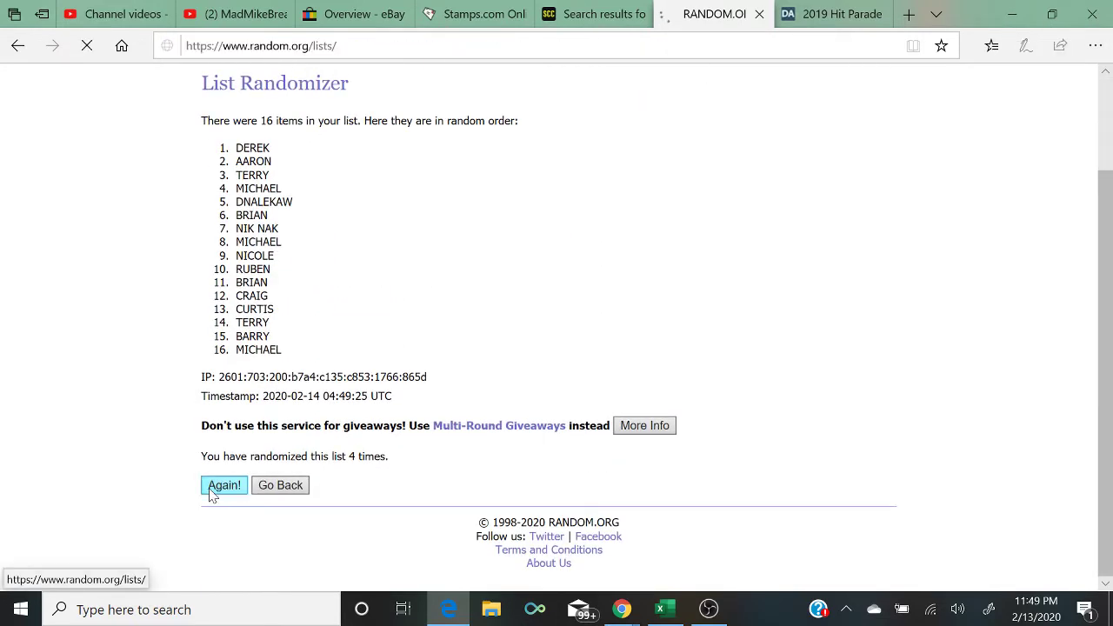
{"action": "scroll", "coordinate": [218, 522], "scroll_direction": "down", "scroll_amount": 1}
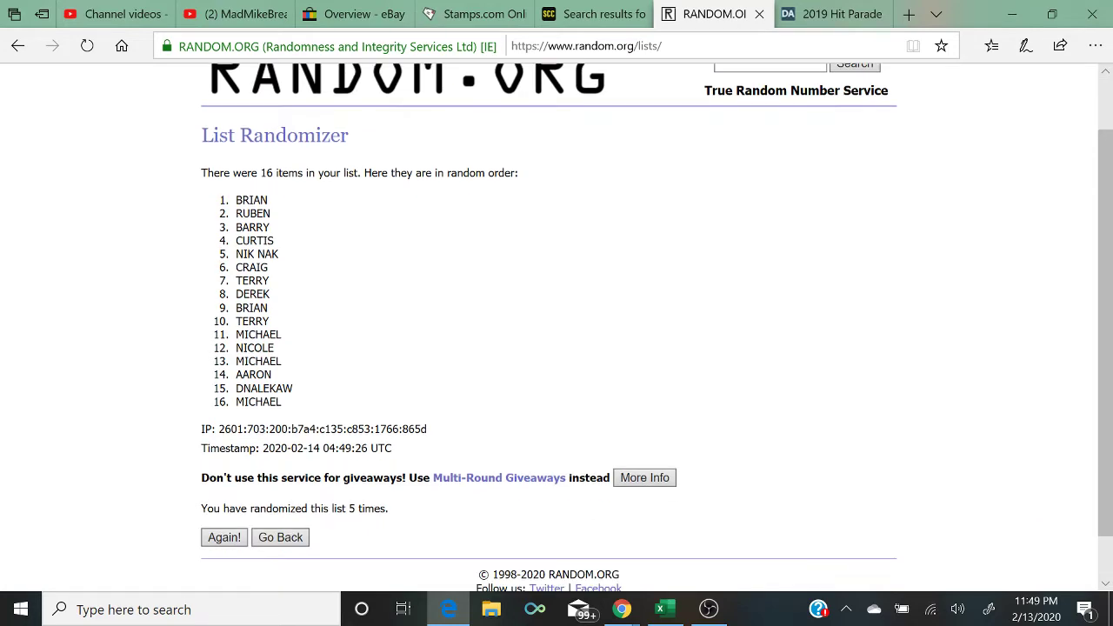
{"action": "left_click_drag", "start_coordinate": [396, 516], "coordinate": [201, 509]}
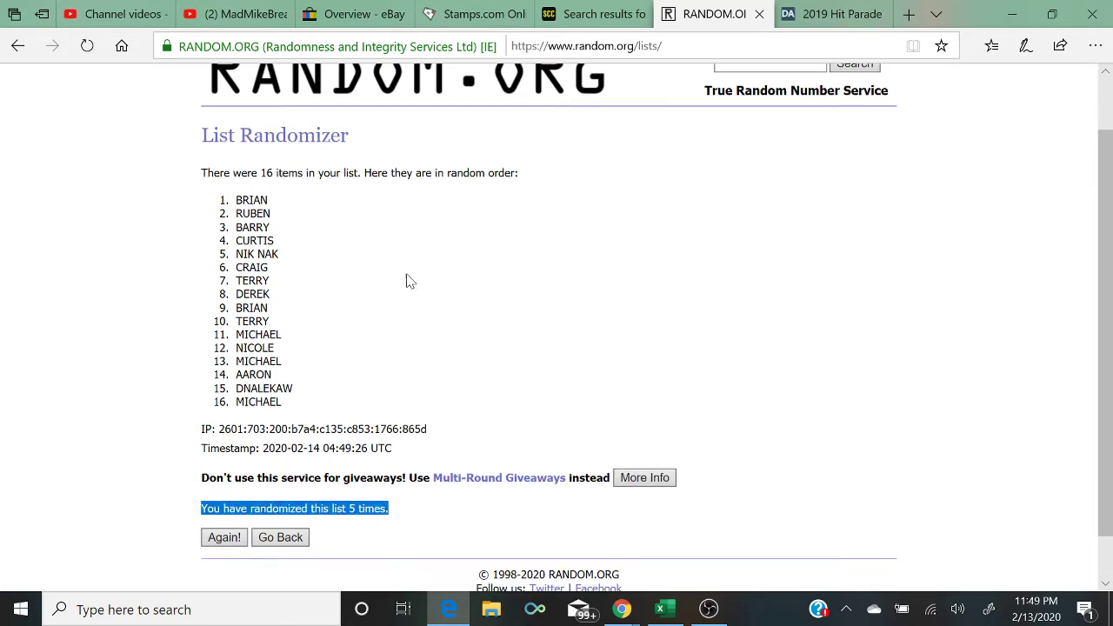
{"action": "left_click", "coordinate": [1051, 14]}
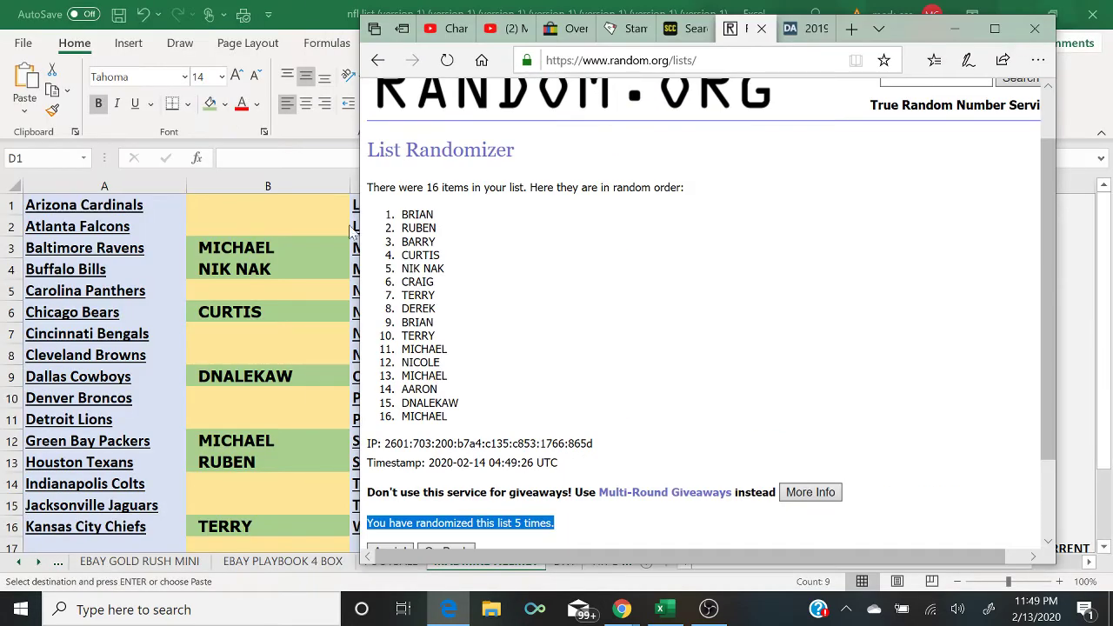
Step: Enter BRIAN, RUBEN, BARRY, CURTIS and CURTIS in column B's empty slots, starting at Arizona Cardinals
{"action": "left_click", "coordinate": [292, 201]}
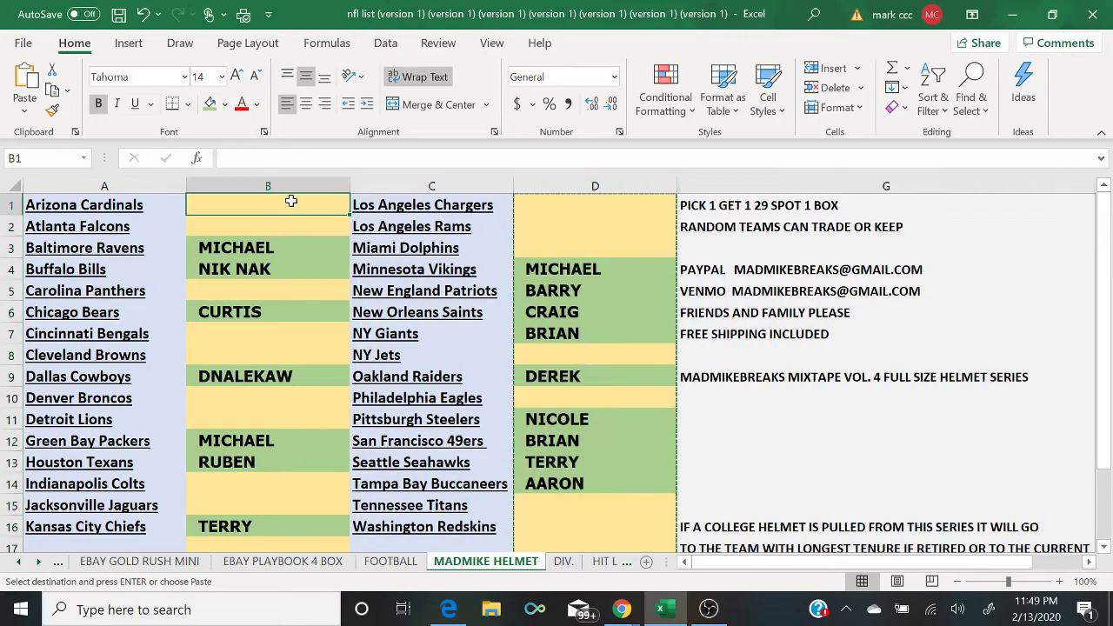
{"action": "type", "text": "BRIAN"}
{"action": "key", "text": "Return"}
{"action": "type", "text": "RUBEN"}
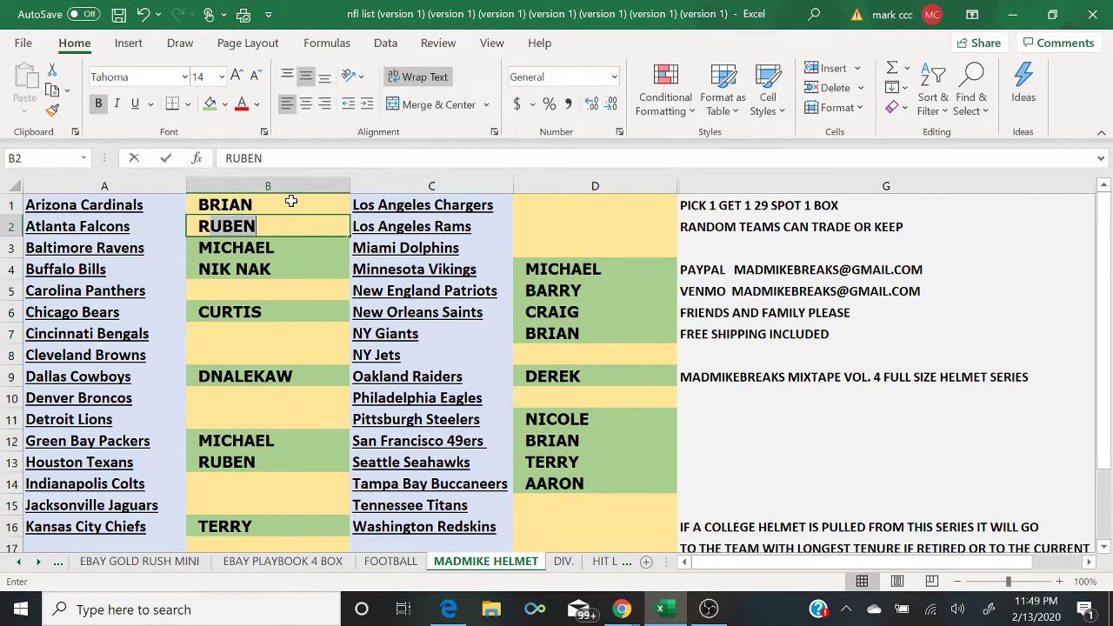
{"action": "key", "text": "Return"}
{"action": "key", "text": "Return"}
{"action": "key", "text": "Return"}
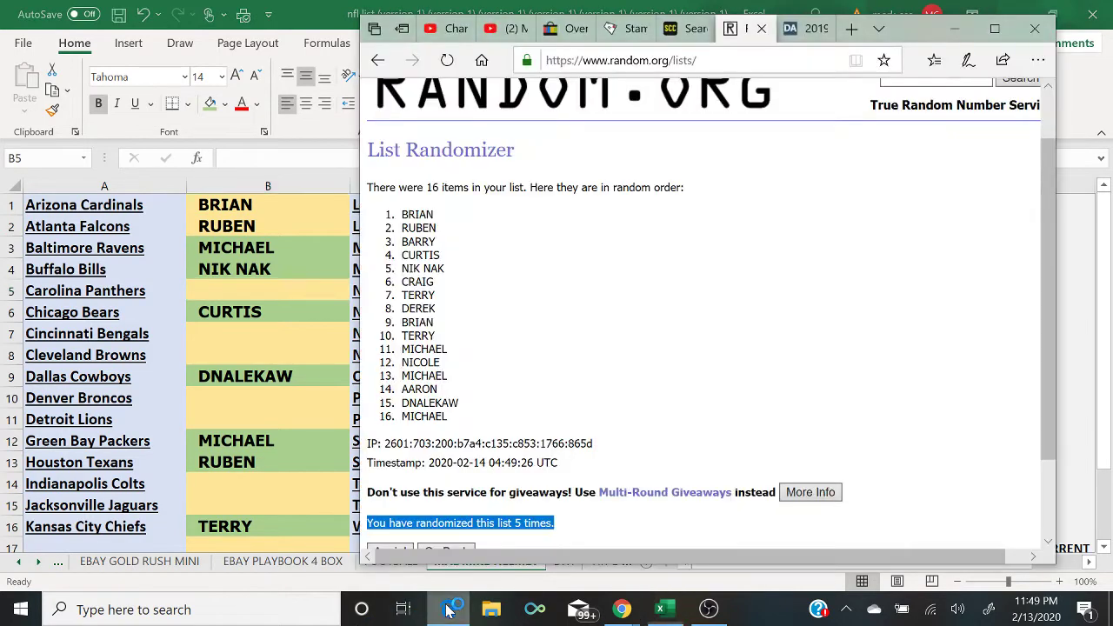
{"action": "left_click", "coordinate": [448, 609]}
{"action": "left_click", "coordinate": [448, 609]}
{"action": "type", "text": "BARRY"}
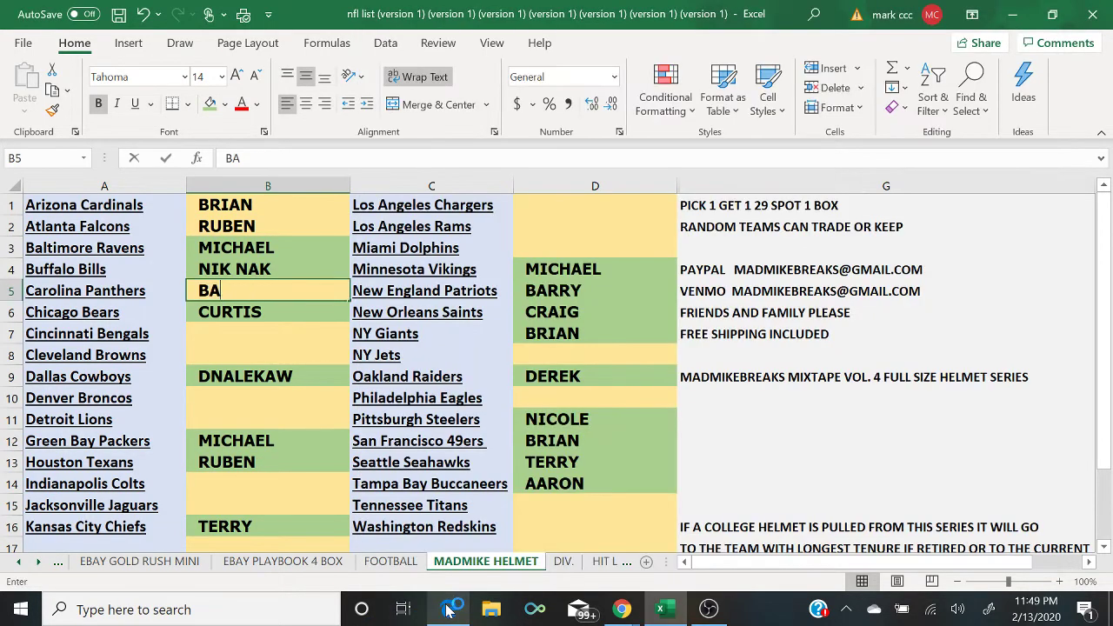
{"action": "key", "text": "Return"}
{"action": "type", "text": "CURTIS"}
{"action": "key", "text": "Return"}
{"action": "type", "text": "CURTIS"}
{"action": "key", "text": "Return"}
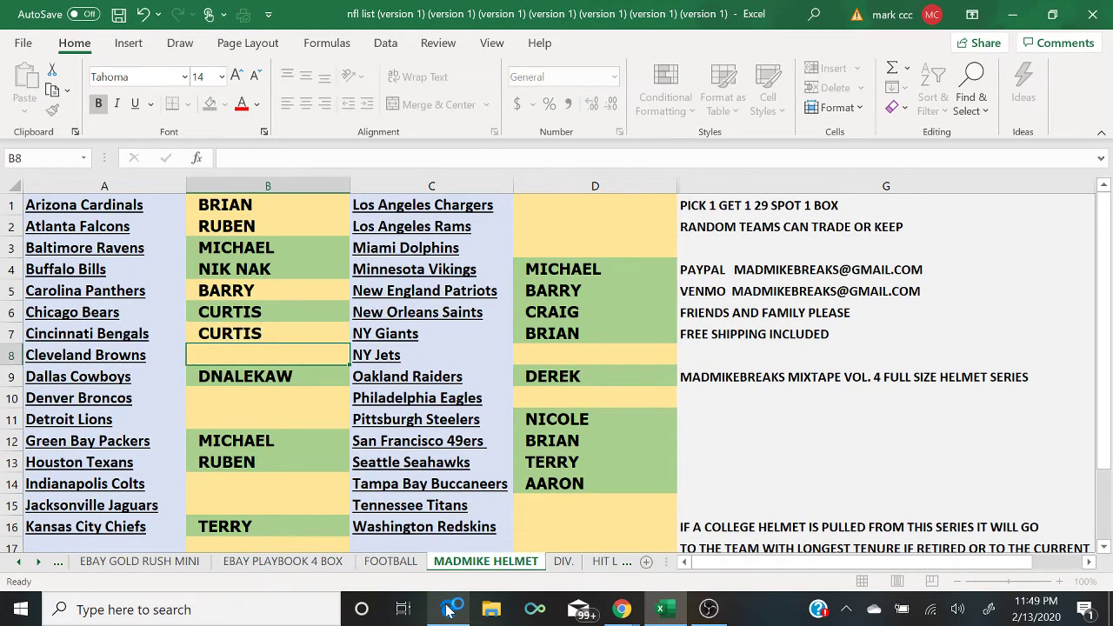
Step: Continue with NIK NAK, CRAIG, TERRY and DEREK in the next empty column B slots
{"action": "left_click", "coordinate": [448, 609]}
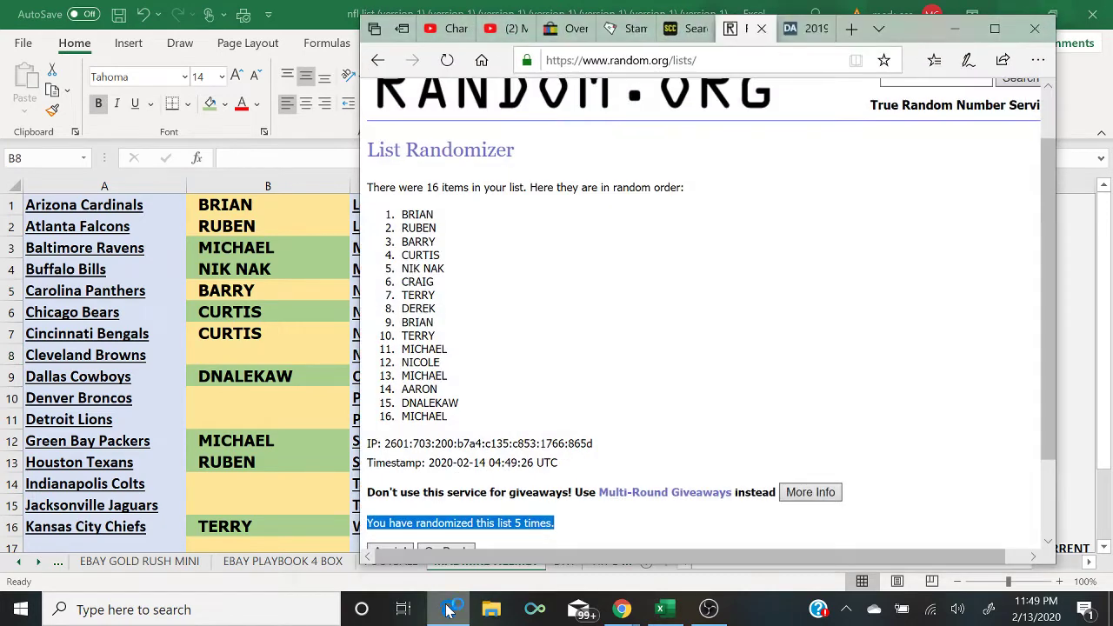
{"action": "left_click", "coordinate": [449, 610]}
{"action": "type", "text": "NIK NAK"}
{"action": "key", "text": "Return"}
{"action": "key", "text": "Return"}
{"action": "type", "text": "C"}
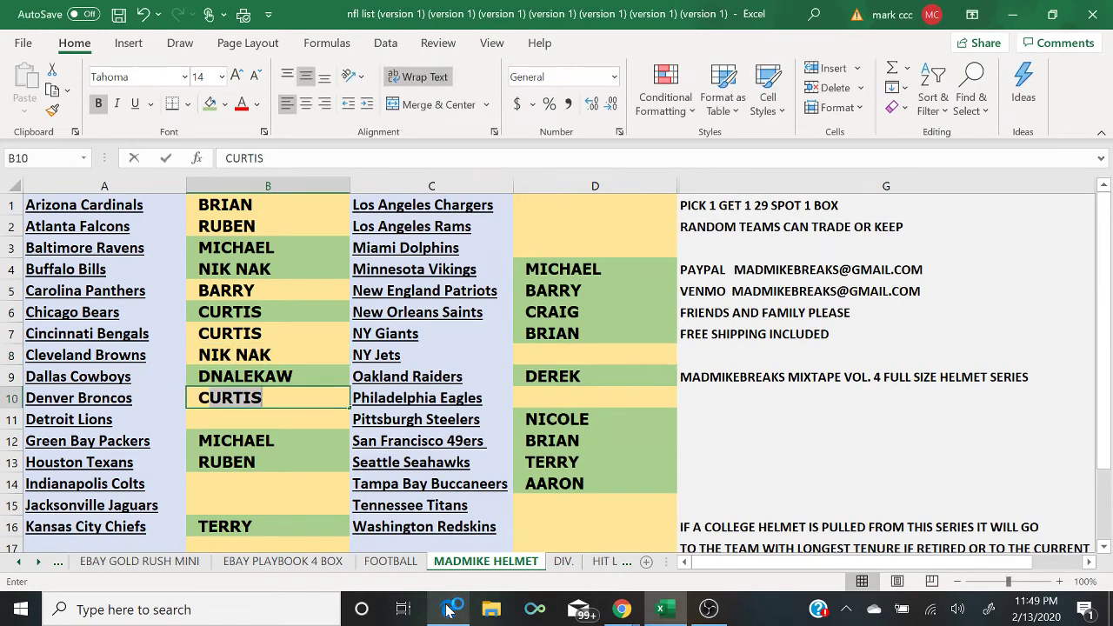
{"action": "type", "text": "RAIG"}
{"action": "key", "text": "Return"}
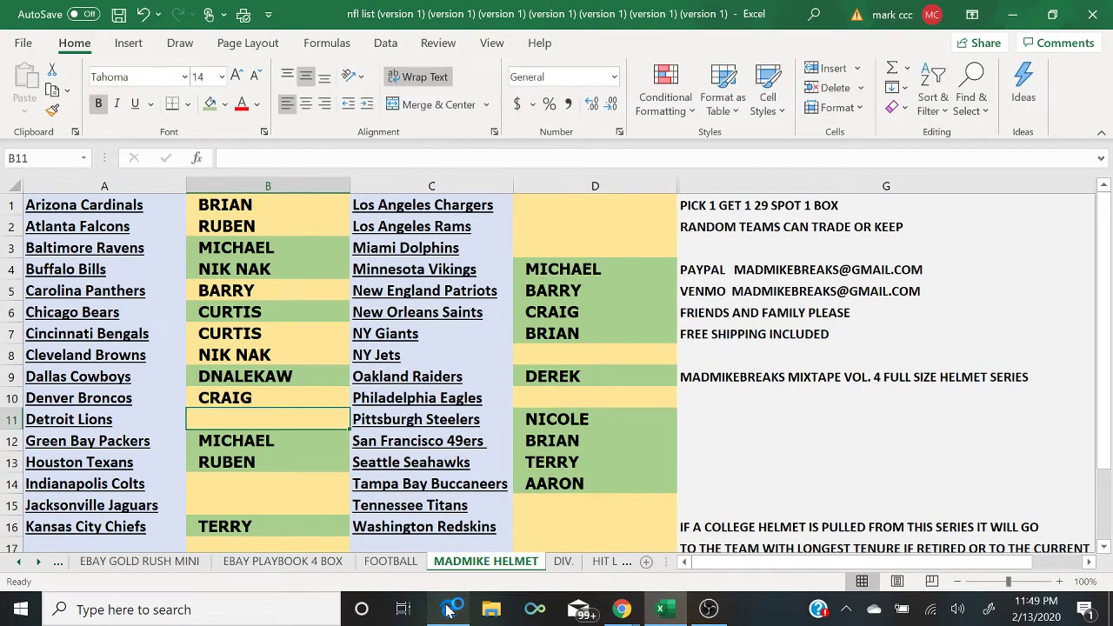
{"action": "left_click", "coordinate": [448, 610]}
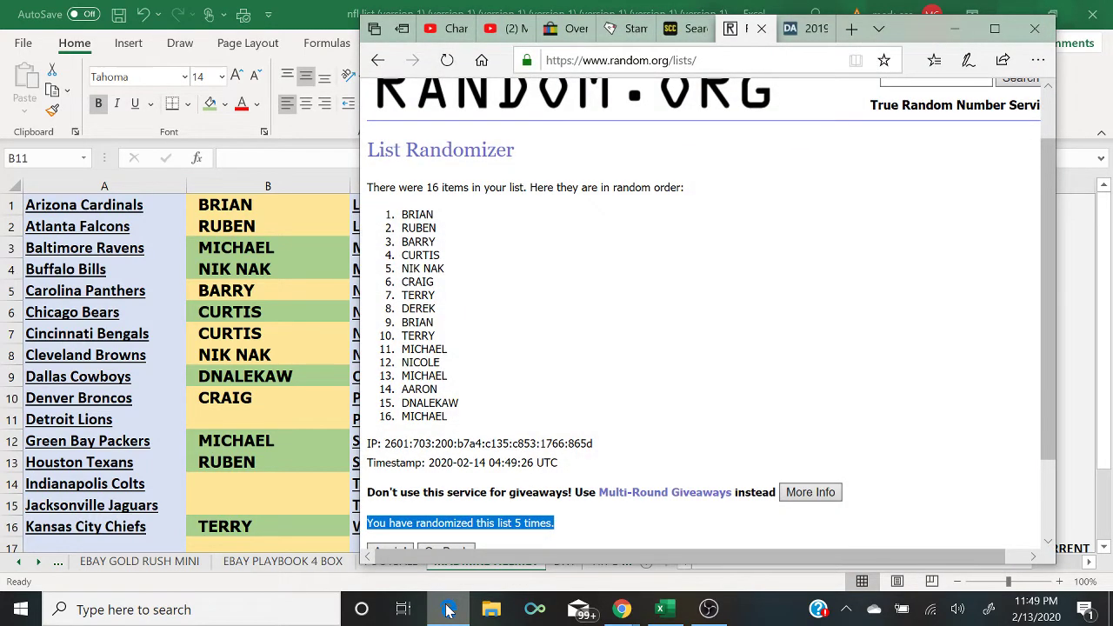
{"action": "left_click", "coordinate": [449, 609]}
{"action": "type", "text": "TERRY"}
{"action": "key", "text": "Return"}
{"action": "key", "text": "Return"}
{"action": "key", "text": "Return"}
{"action": "type", "text": "DEREK"}
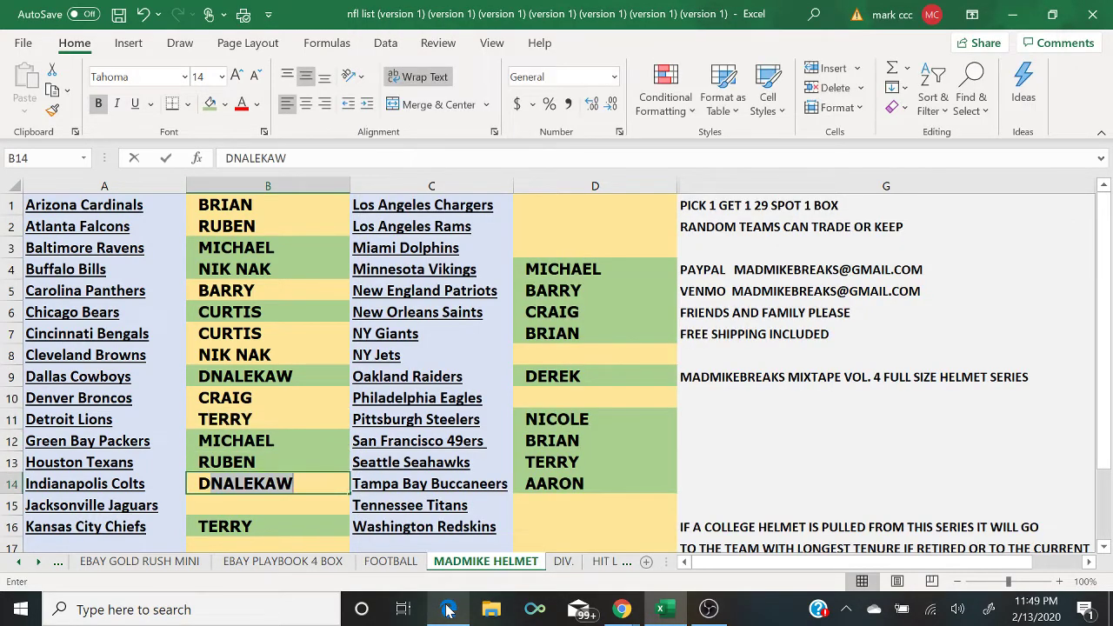
{"action": "key", "text": "Return"}
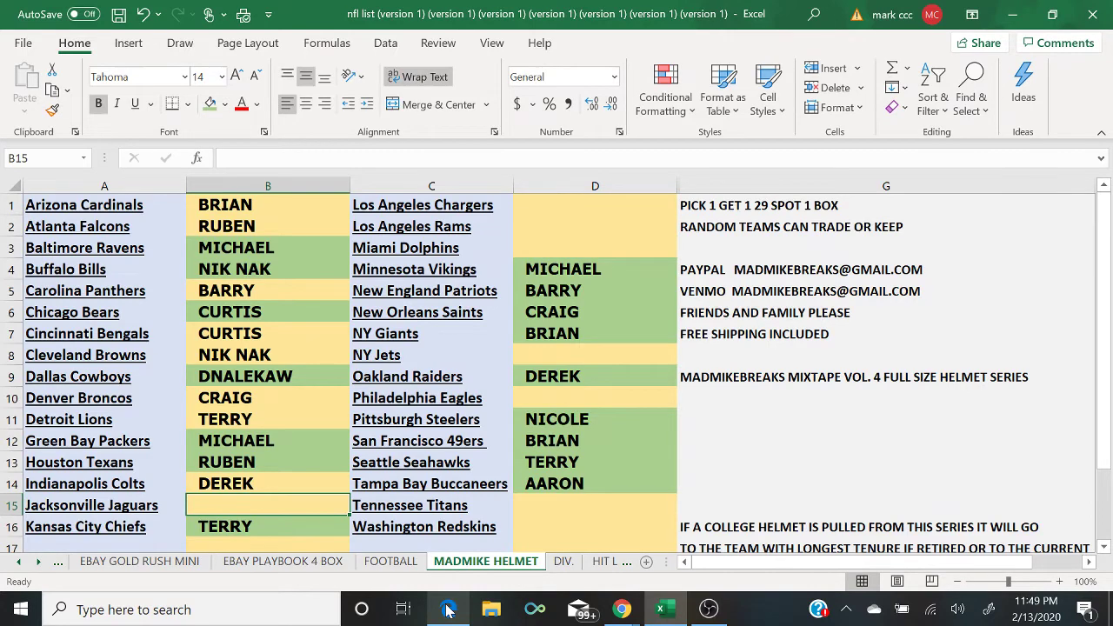
Step: Put BRIAN beside the Jacksonville Jaguars, correcting the misspelled entry
{"action": "left_click", "coordinate": [448, 609]}
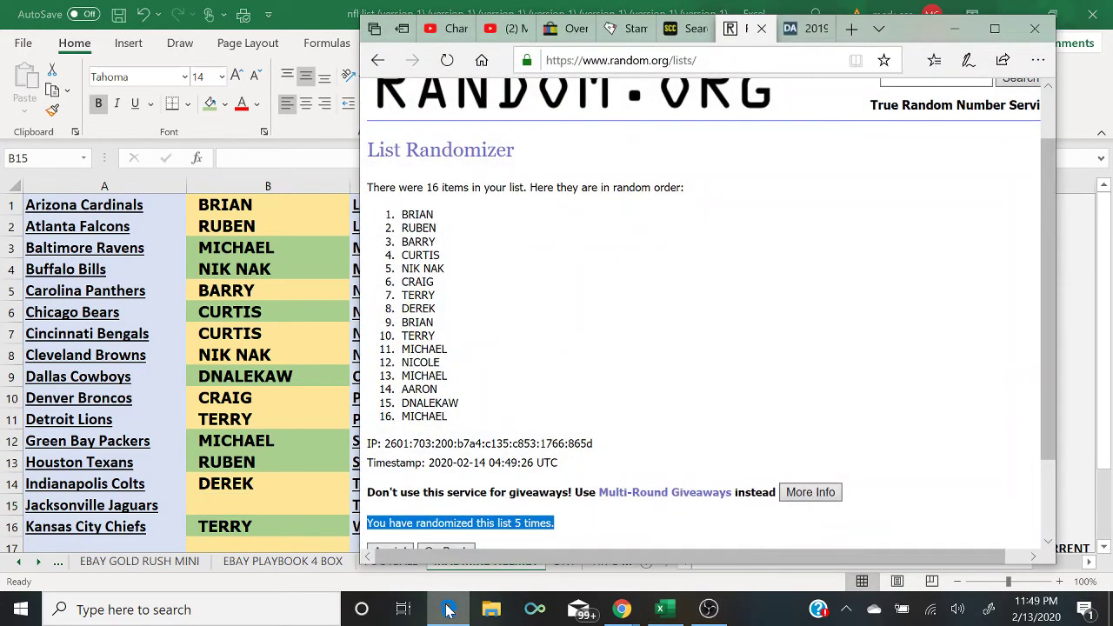
{"action": "left_click", "coordinate": [448, 610]}
{"action": "type", "text": "BRA"}
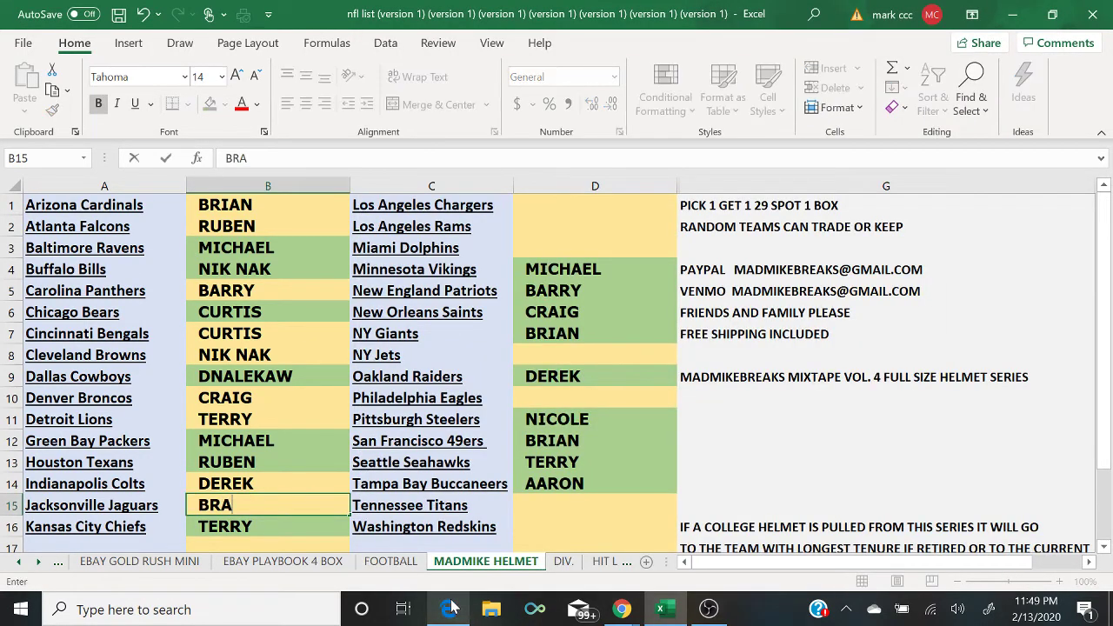
{"action": "key", "text": "Return"}
{"action": "key", "text": "Up"}
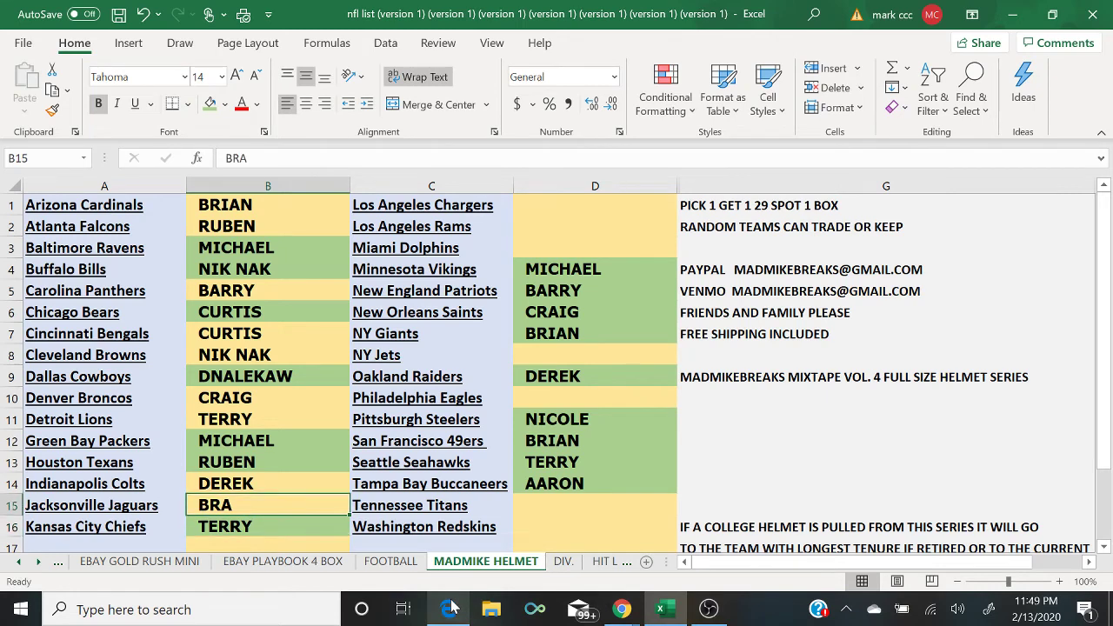
{"action": "type", "text": "BRIAN"}
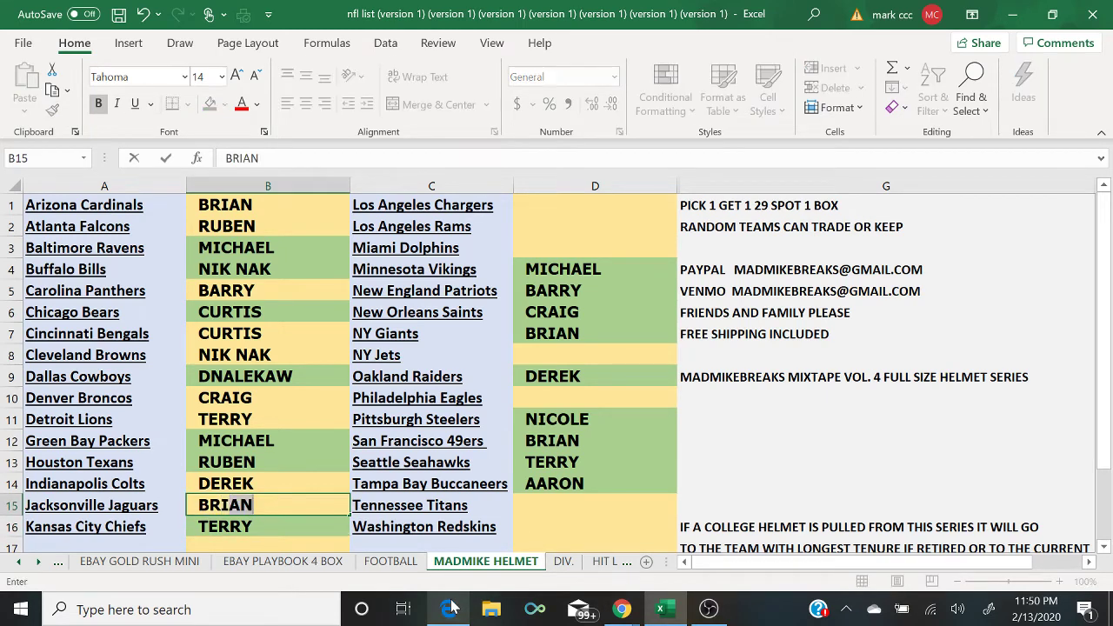
{"action": "key", "text": "Return"}
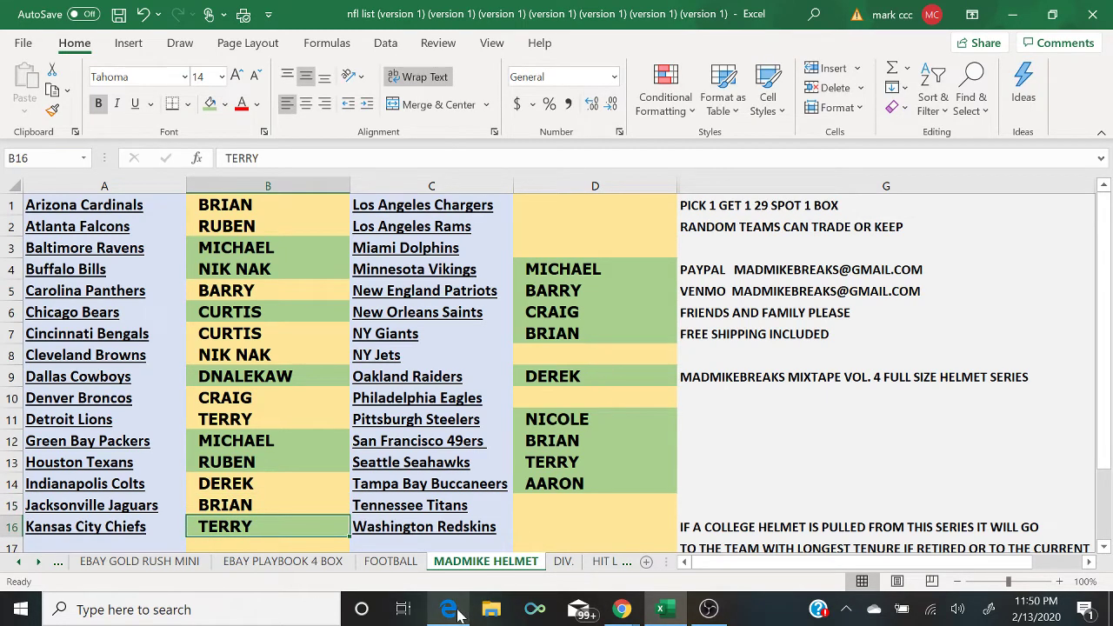
{"action": "left_click", "coordinate": [456, 610]}
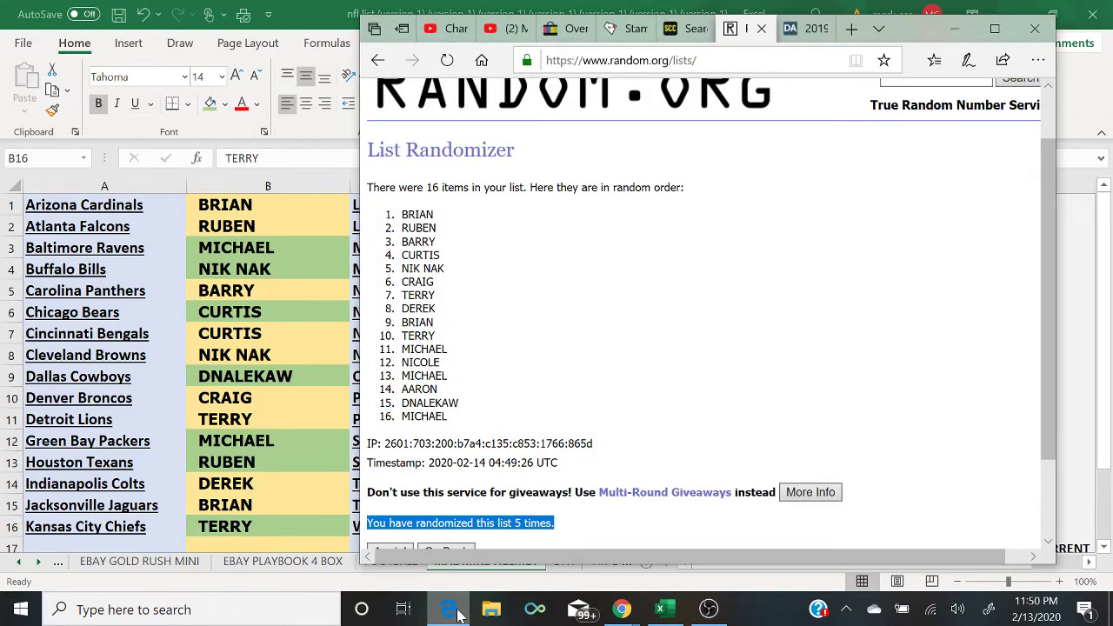
Step: Enter TERRY beside Los Angeles Chargers and commit MICHAEL from the randomized list
{"action": "left_click", "coordinate": [456, 610]}
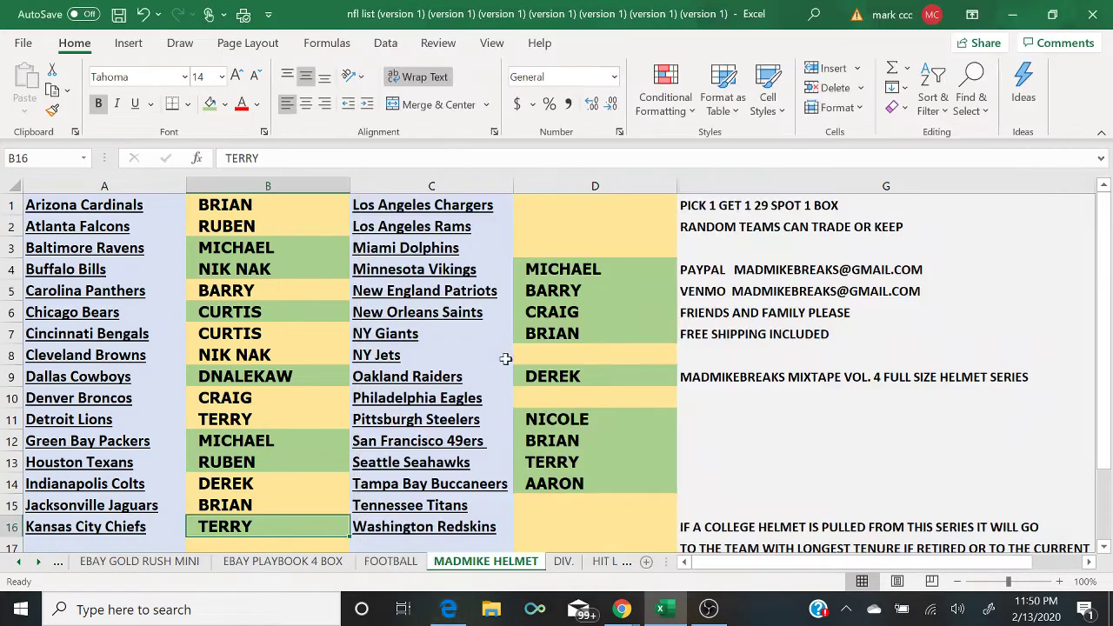
{"action": "left_click", "coordinate": [542, 202]}
{"action": "type", "text": "TERRY"}
{"action": "key", "text": "Return"}
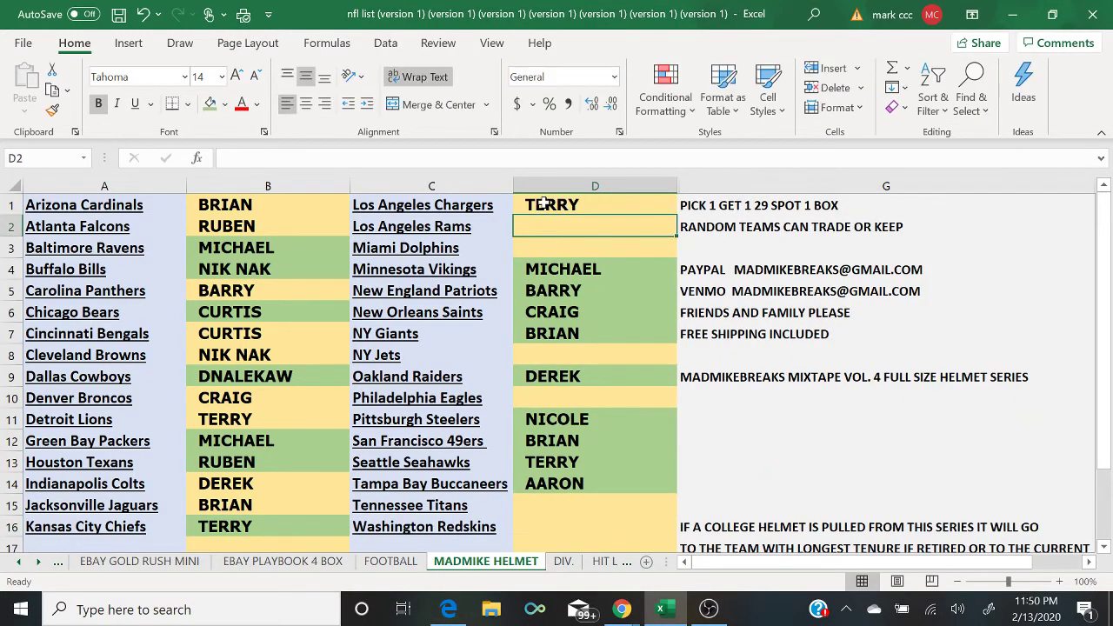
{"action": "left_click", "coordinate": [455, 610]}
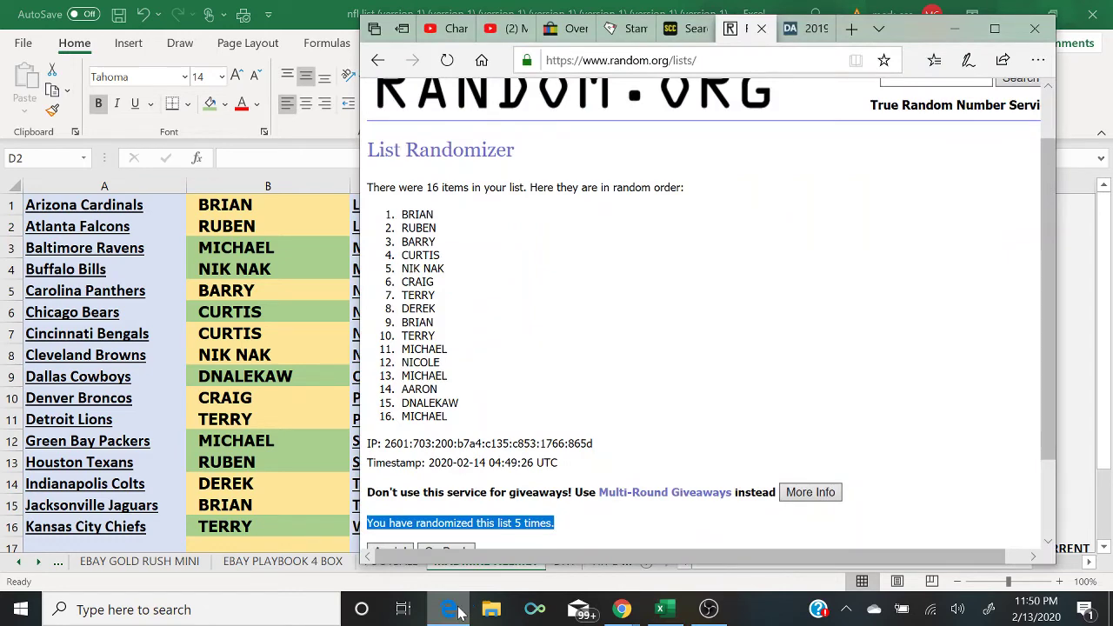
{"action": "left_click", "coordinate": [459, 612]}
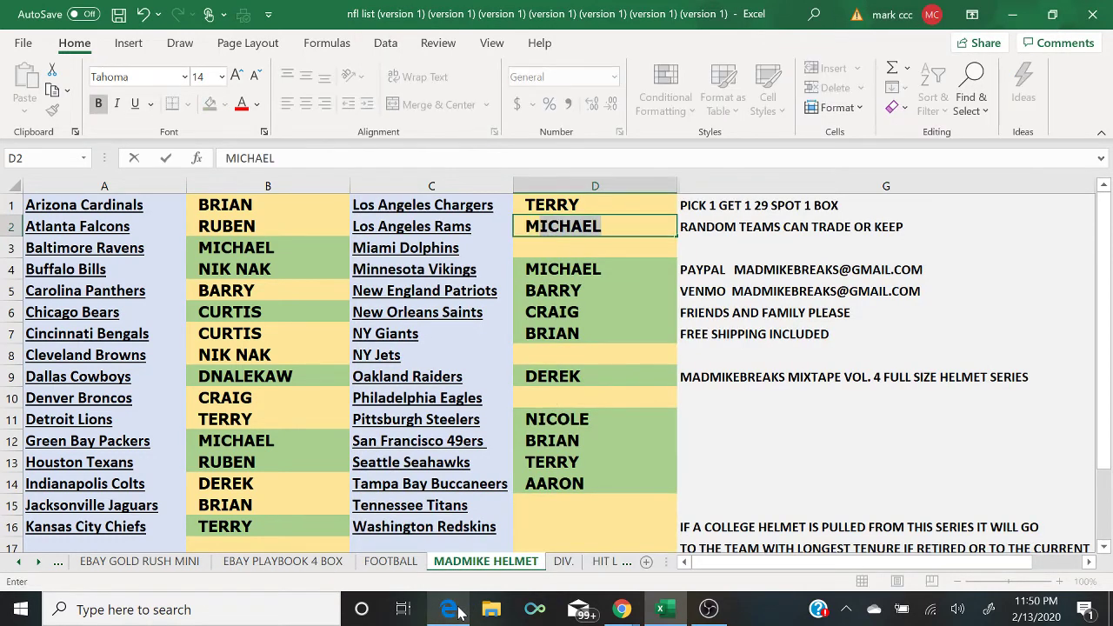
{"action": "key", "text": "Return"}
Step: Fill column D with NICOLE, MICHAEL in D8 and AARON in D10
{"action": "type", "text": "NICOLE"}
{"action": "key", "text": "Return"}
{"action": "key", "text": "Down"}
{"action": "key", "text": "Down"}
{"action": "key", "text": "Down"}
{"action": "key", "text": "Down"}
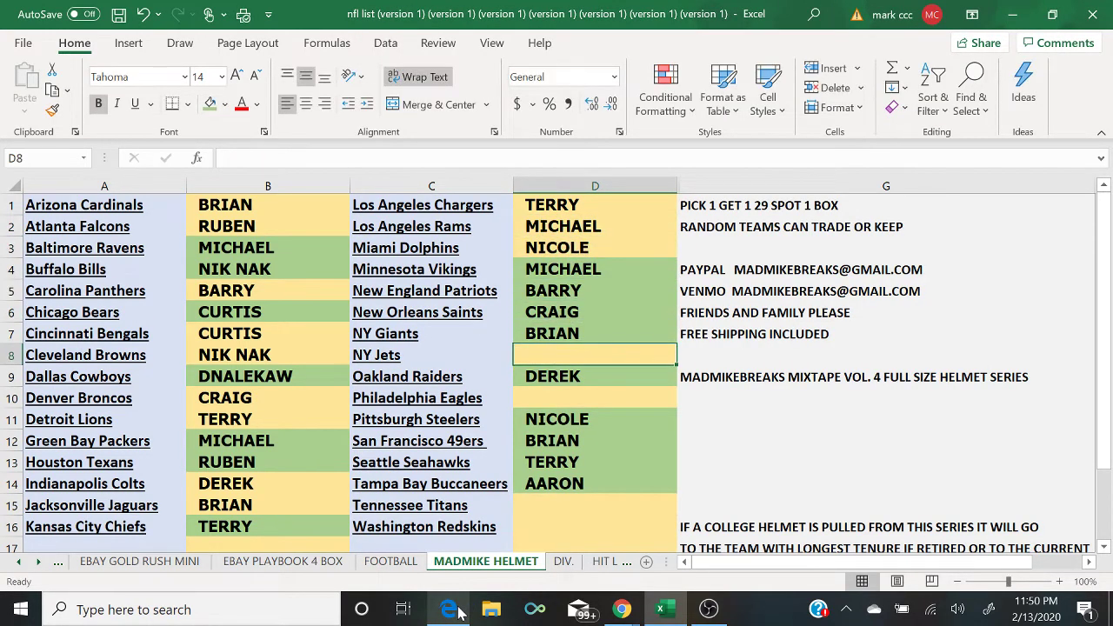
{"action": "left_click", "coordinate": [448, 609]}
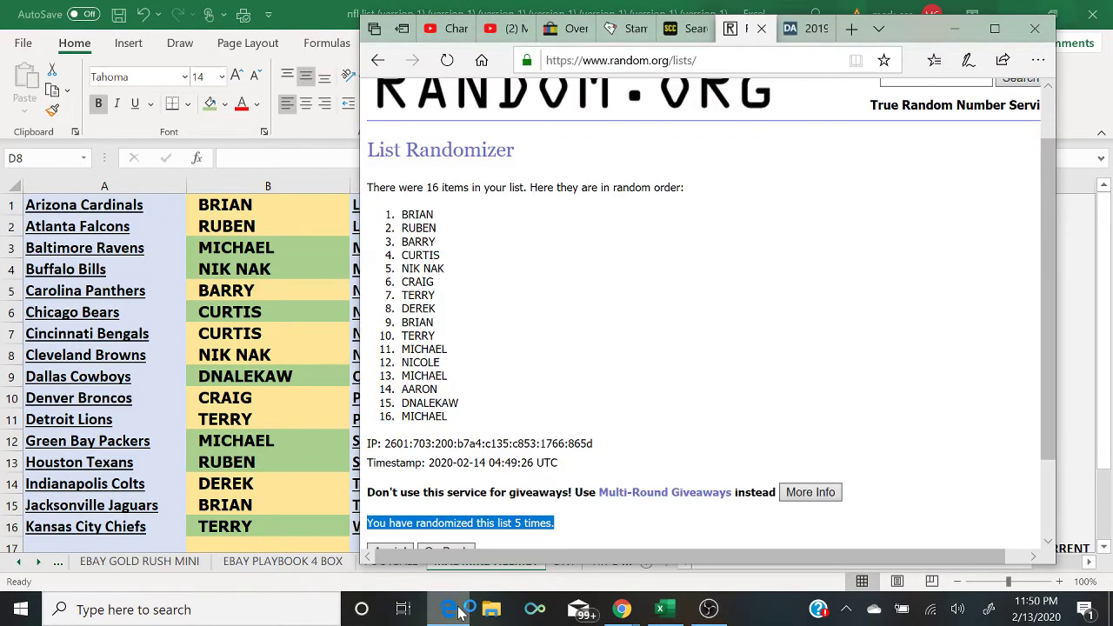
{"action": "left_click", "coordinate": [458, 611]}
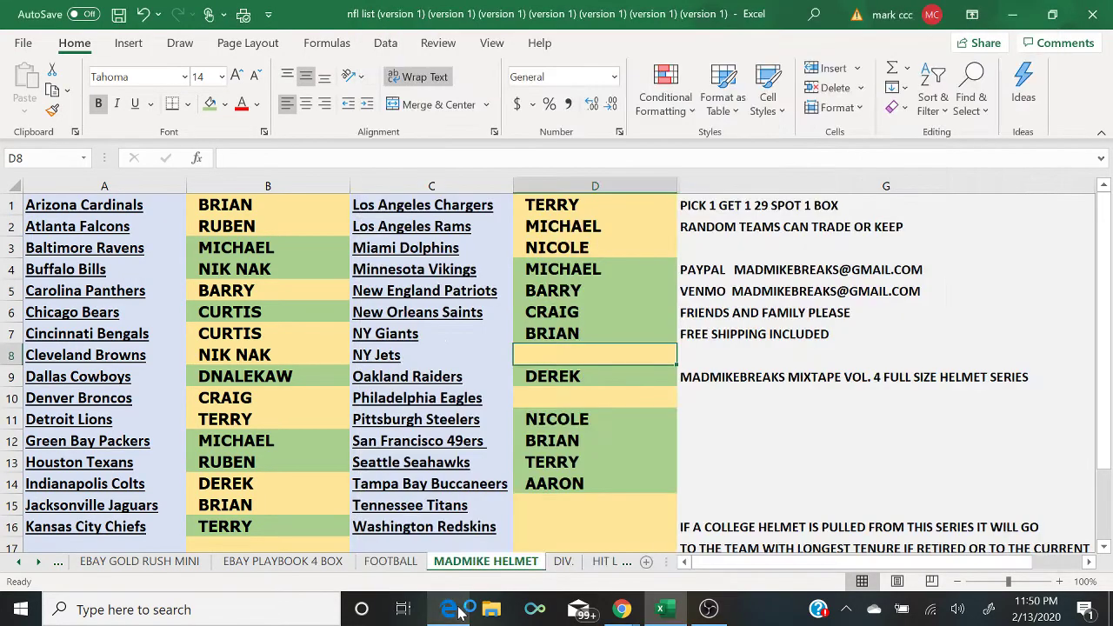
{"action": "type", "text": "MICHAEL"}
{"action": "key", "text": "Return"}
{"action": "key", "text": "Down"}
{"action": "type", "text": "AARON"}
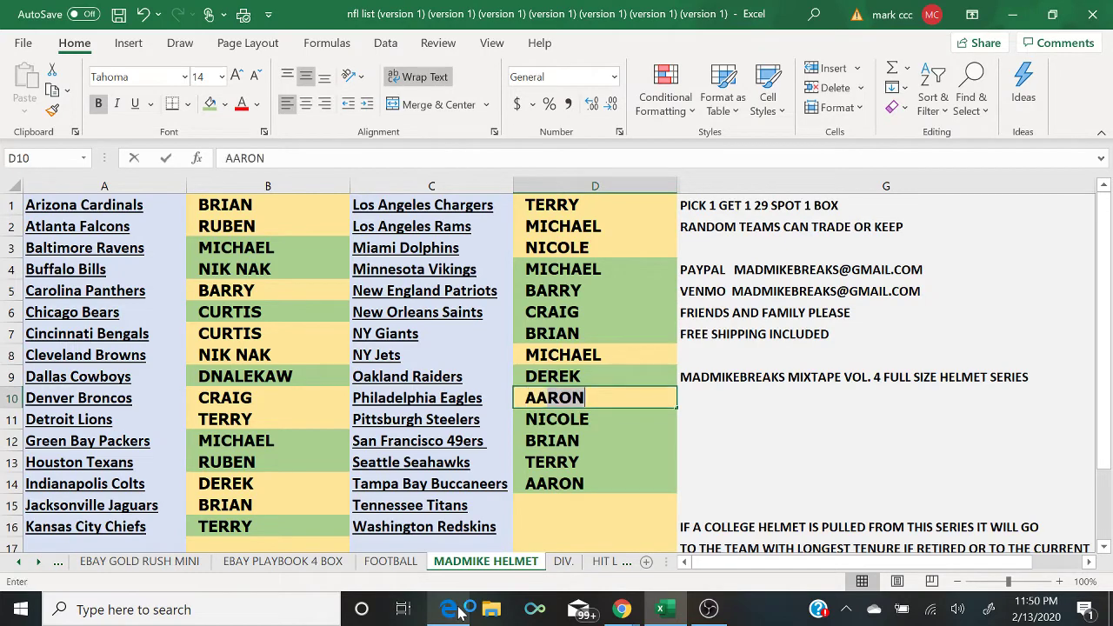
{"action": "key", "text": "Return"}
{"action": "key", "text": "Down"}
{"action": "key", "text": "Down"}
{"action": "key", "text": "Down"}
{"action": "key", "text": "Down"}
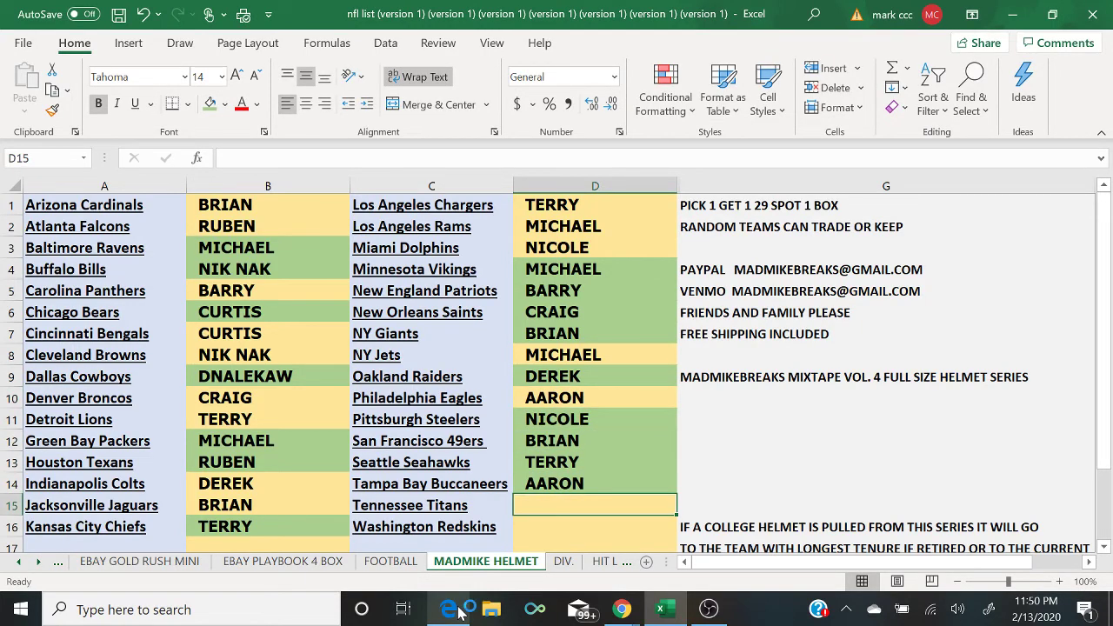
{"action": "left_click", "coordinate": [459, 611]}
{"action": "left_click", "coordinate": [458, 611]}
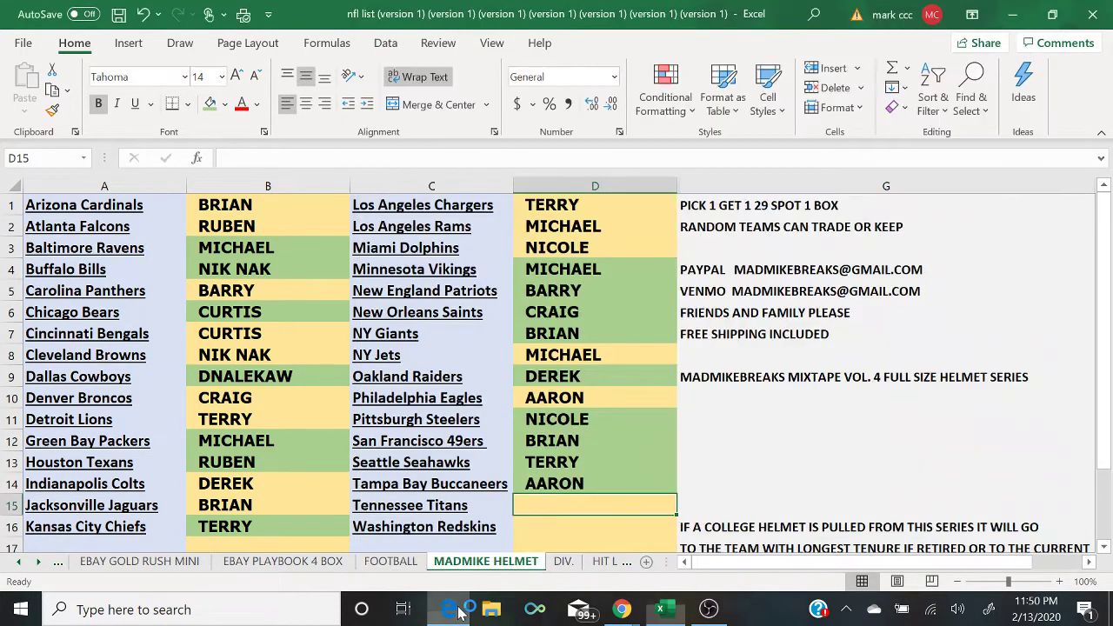
{"action": "type", "text": "DNALEKAW"}
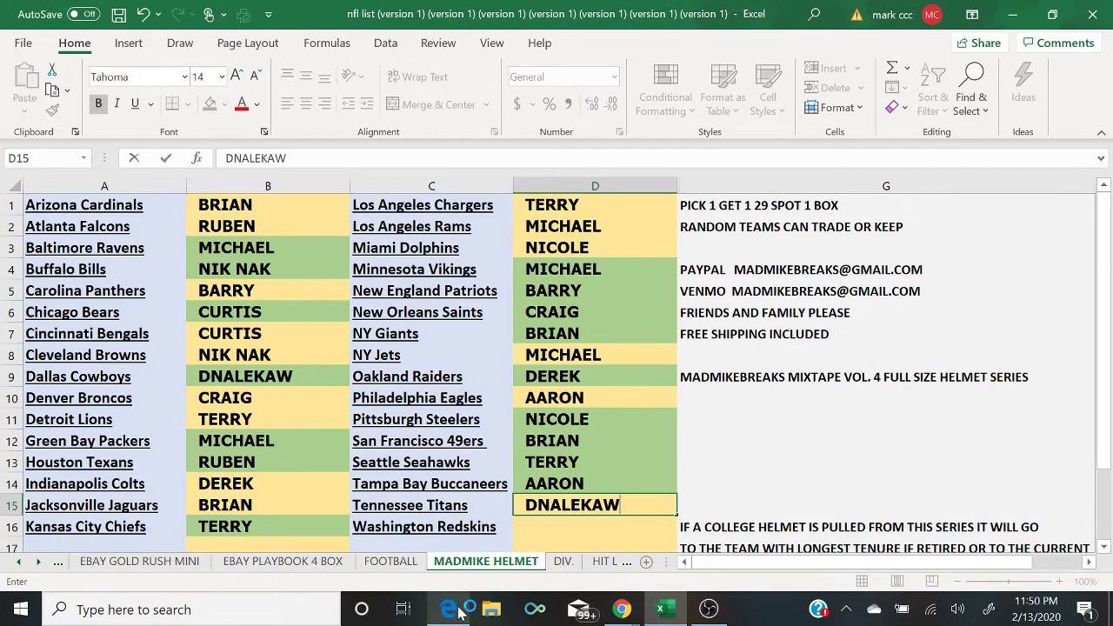
{"action": "key", "text": "Return"}
{"action": "type", "text": "MICHAEL"}
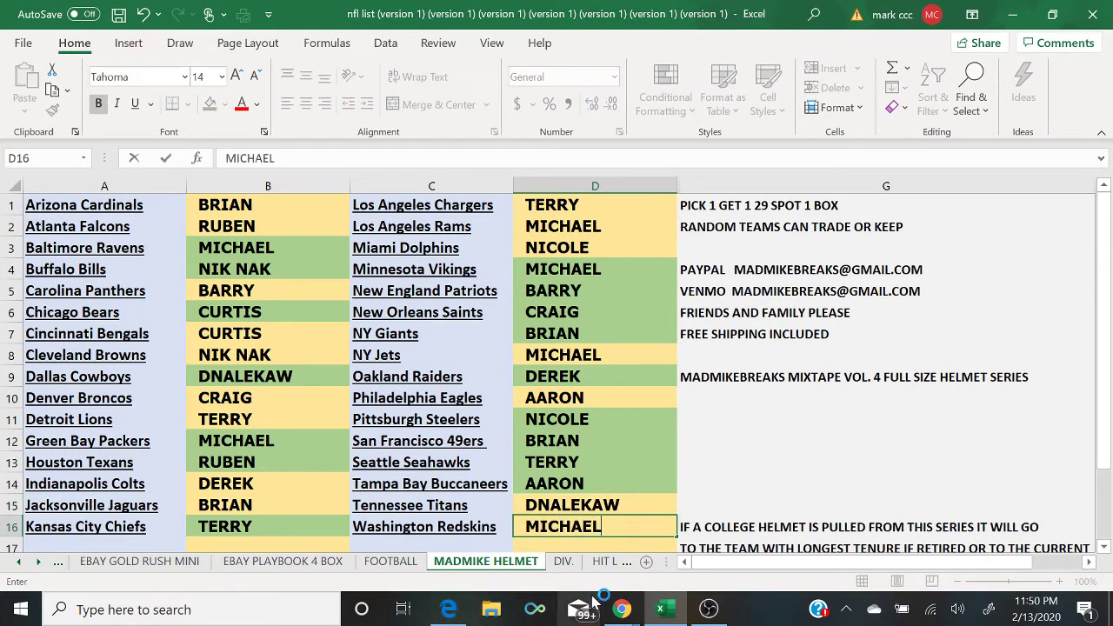
{"action": "mouse_move", "coordinate": [621, 610]}
{"action": "left_click", "coordinate": [706, 565]}
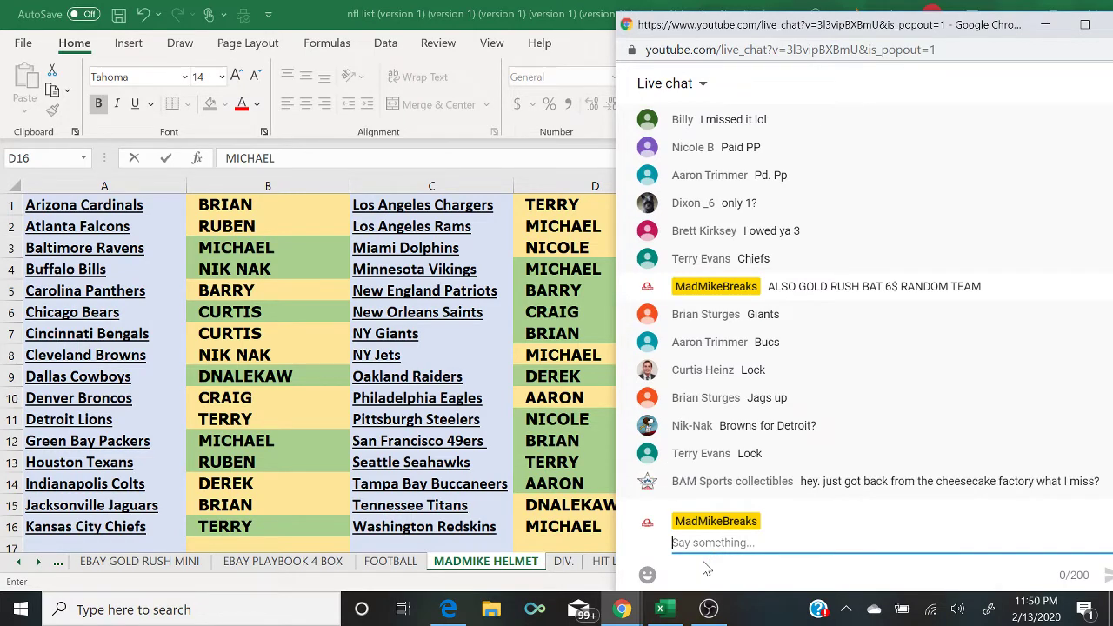
Step: Commit MICHAEL in D16, shade the TERRY cells B11 and D1 green, and check the live chat
{"action": "key", "text": "alt+Tab"}
{"action": "left_click", "coordinate": [273, 419]}
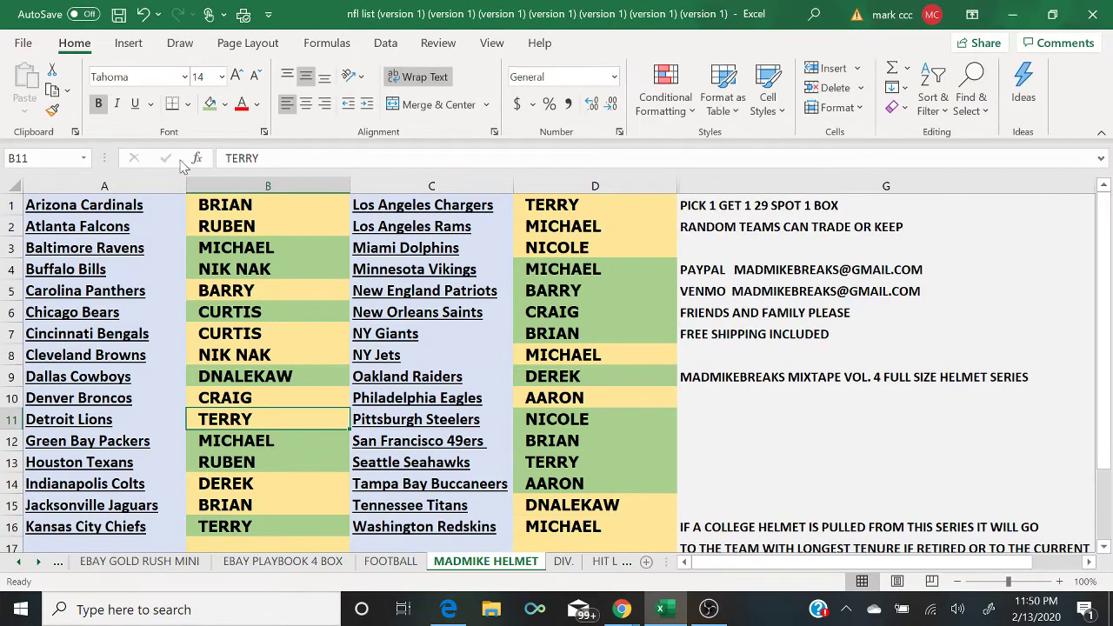
{"action": "left_click", "coordinate": [211, 109]}
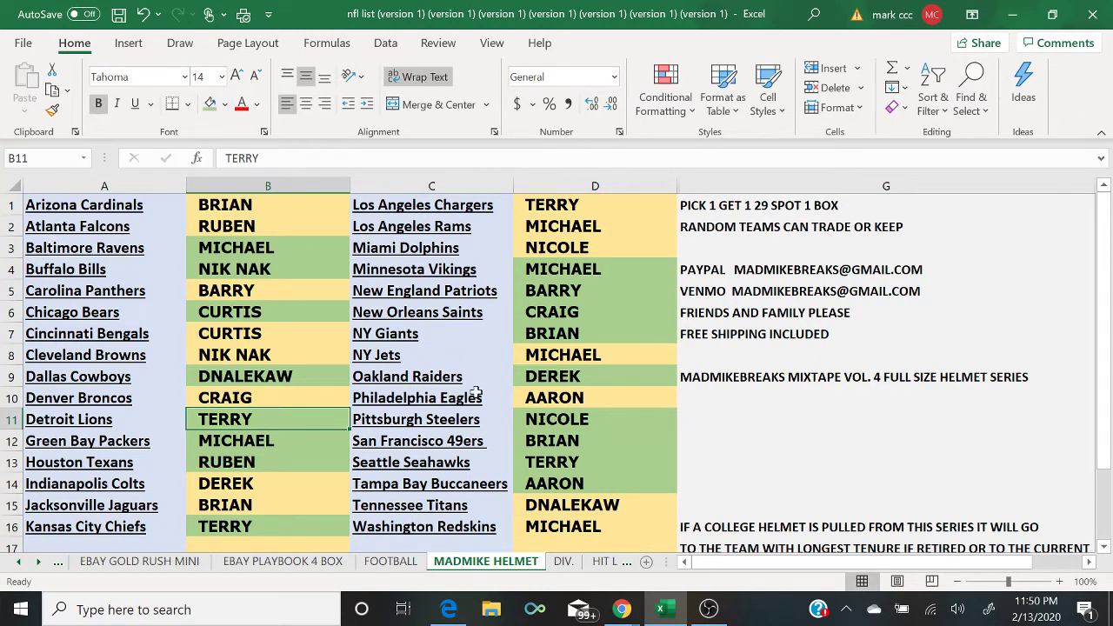
{"action": "left_click", "coordinate": [596, 204]}
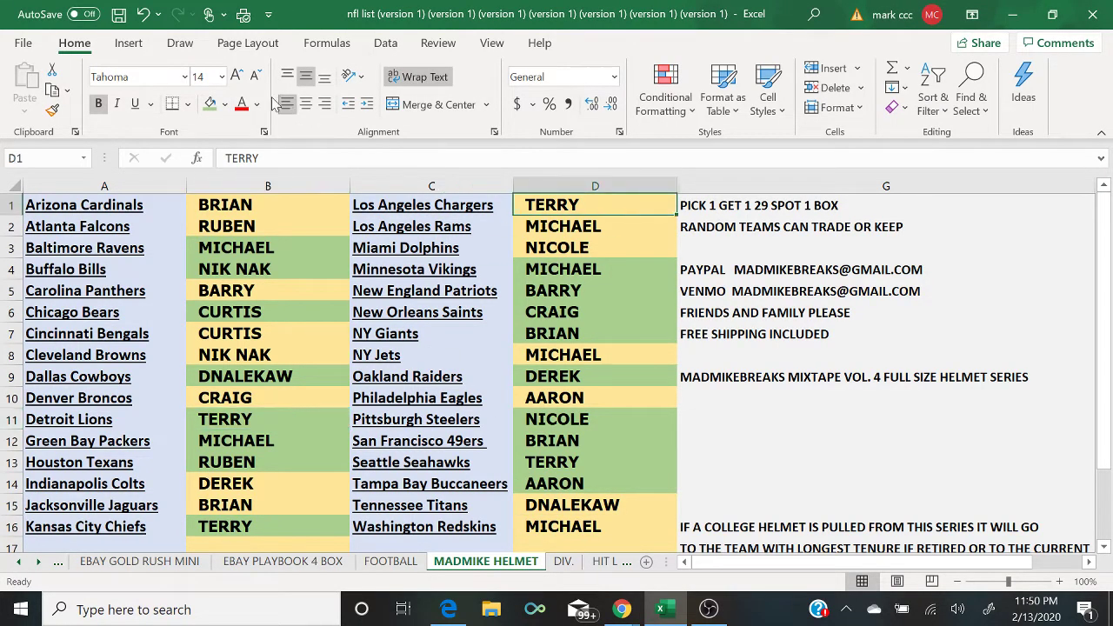
{"action": "left_click", "coordinate": [210, 104]}
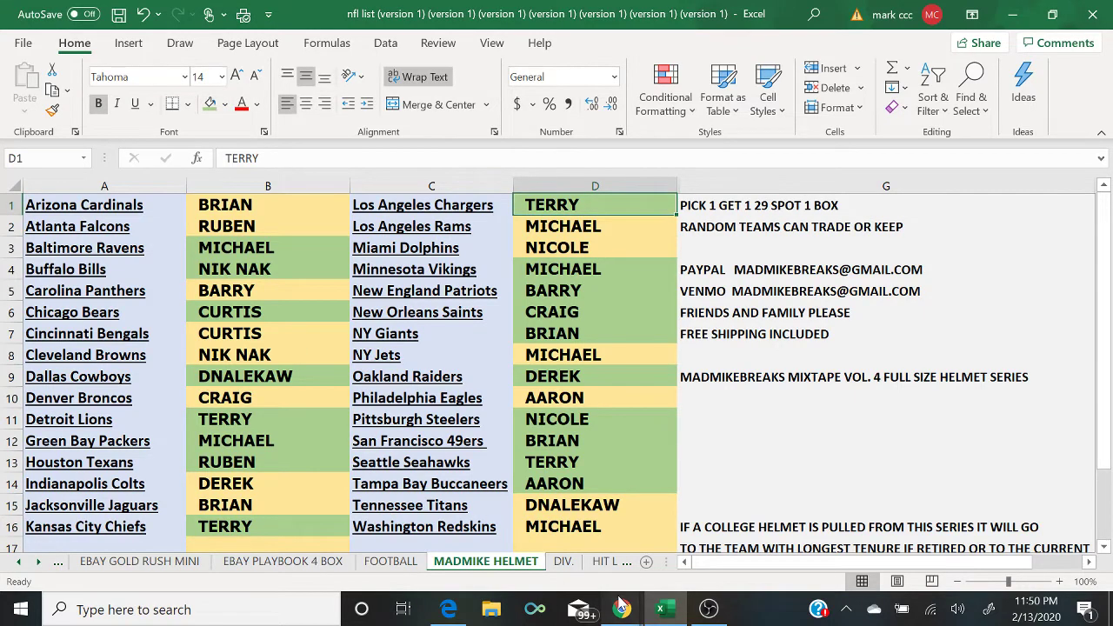
{"action": "mouse_move", "coordinate": [622, 608]}
{"action": "left_click", "coordinate": [693, 561]}
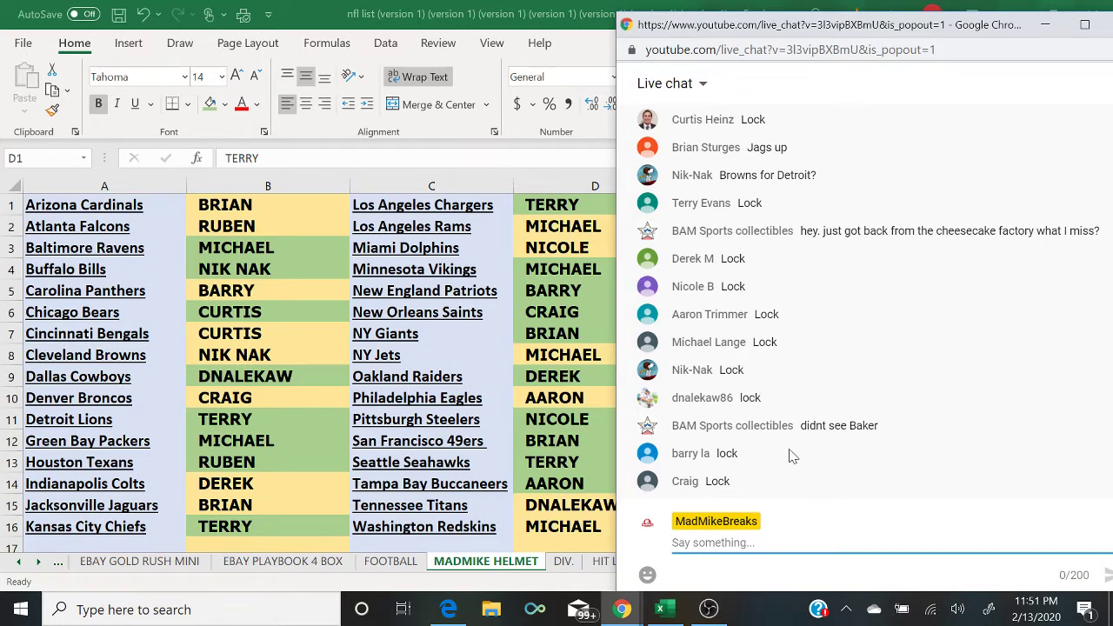
Step: Shade all of columns B and D green
{"action": "left_click", "coordinate": [258, 187]}
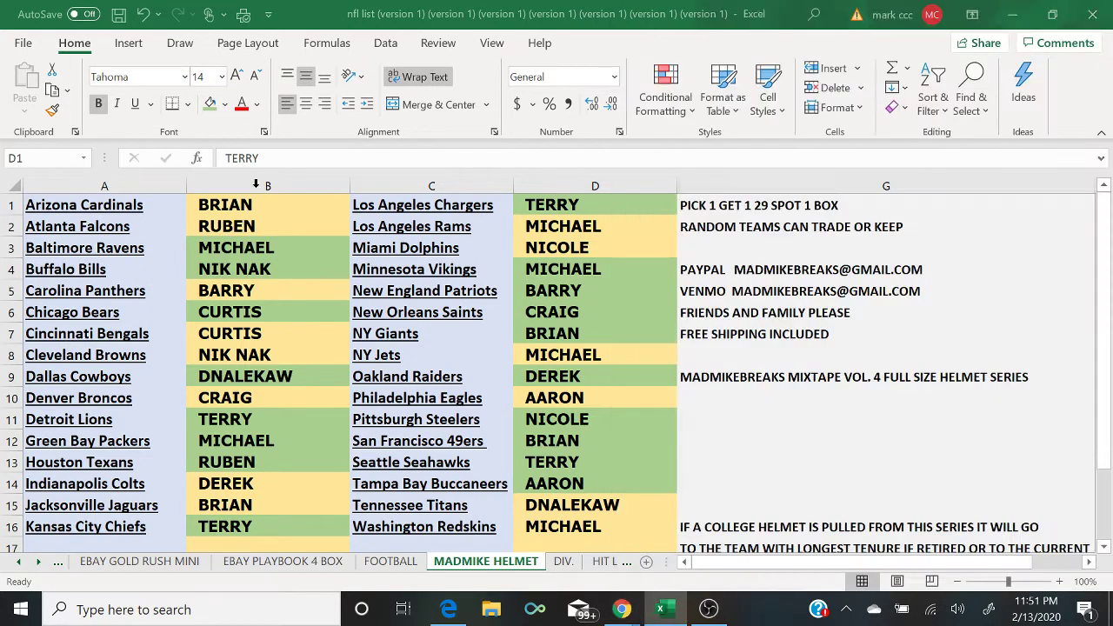
{"action": "left_click", "coordinate": [210, 103]}
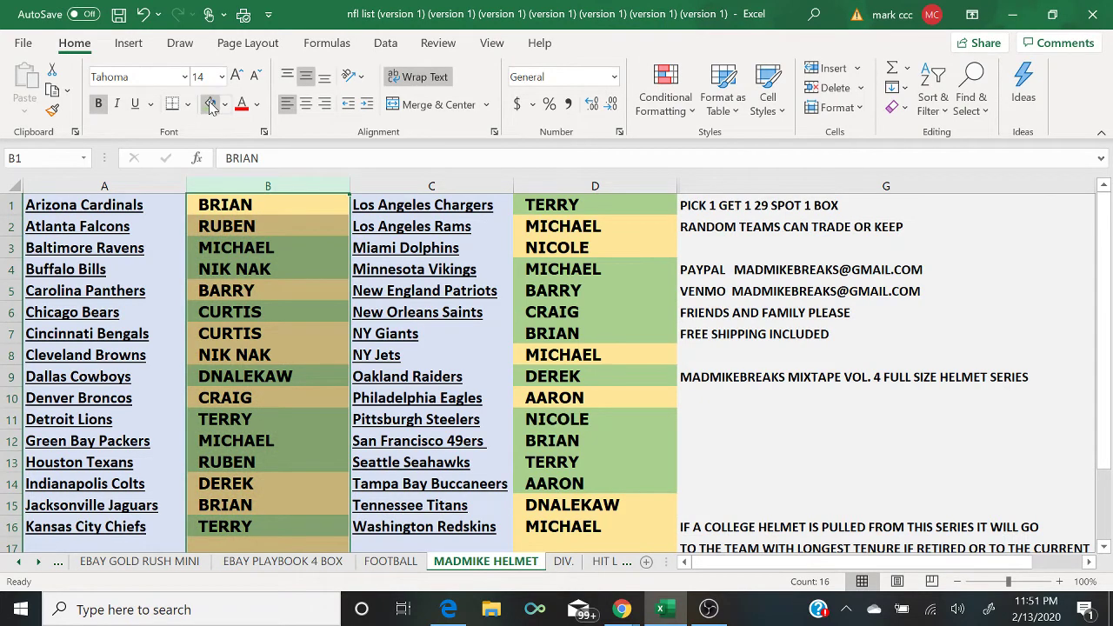
{"action": "left_click", "coordinate": [554, 185]}
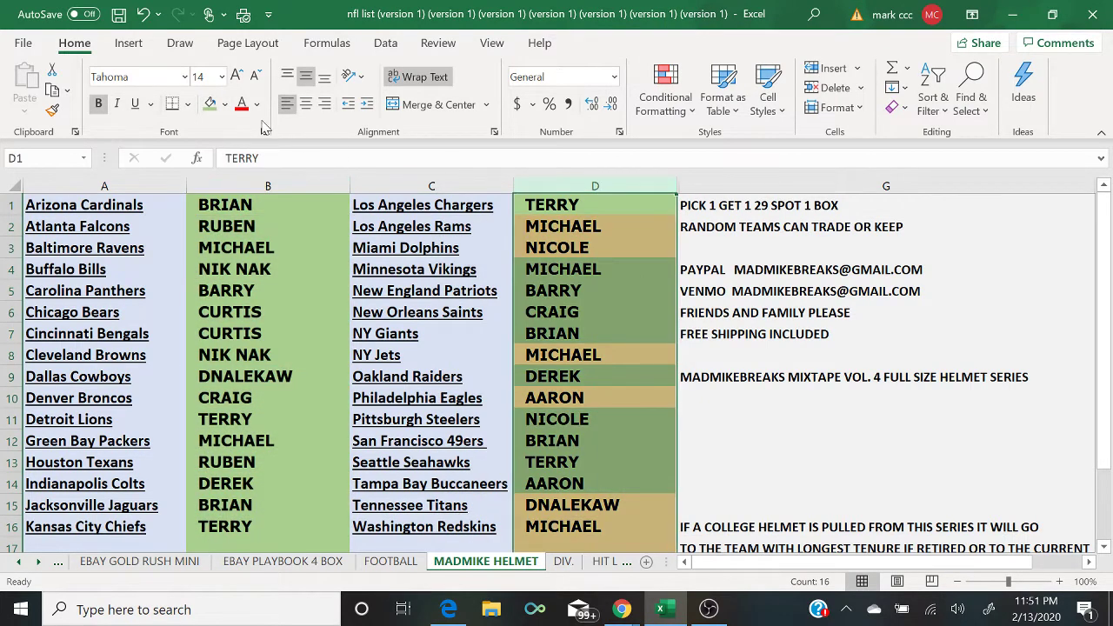
{"action": "left_click", "coordinate": [209, 103]}
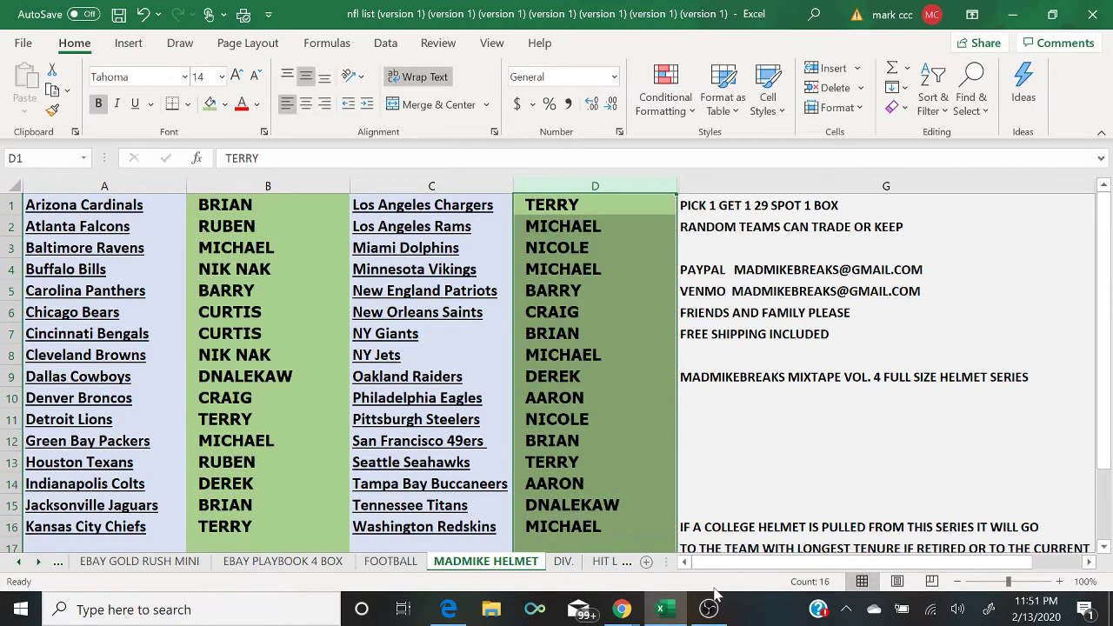
{"action": "left_click", "coordinate": [738, 484]}
Step: Check the live chat and switch the OBS stream to the camera-and-chat scene
{"action": "mouse_move", "coordinate": [623, 611]}
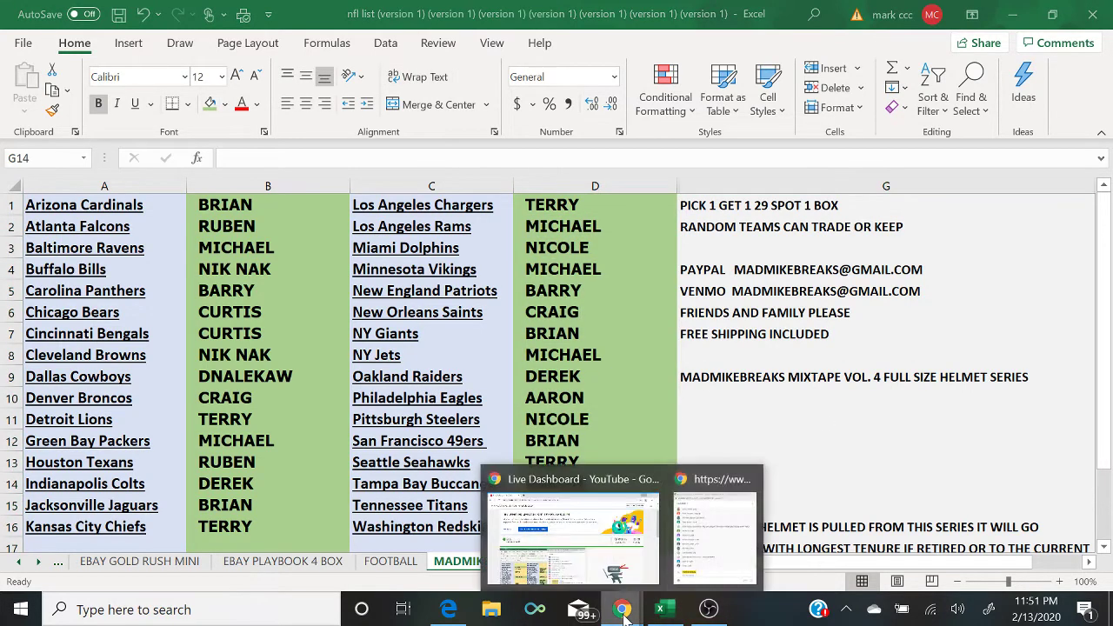
{"action": "left_click", "coordinate": [726, 546]}
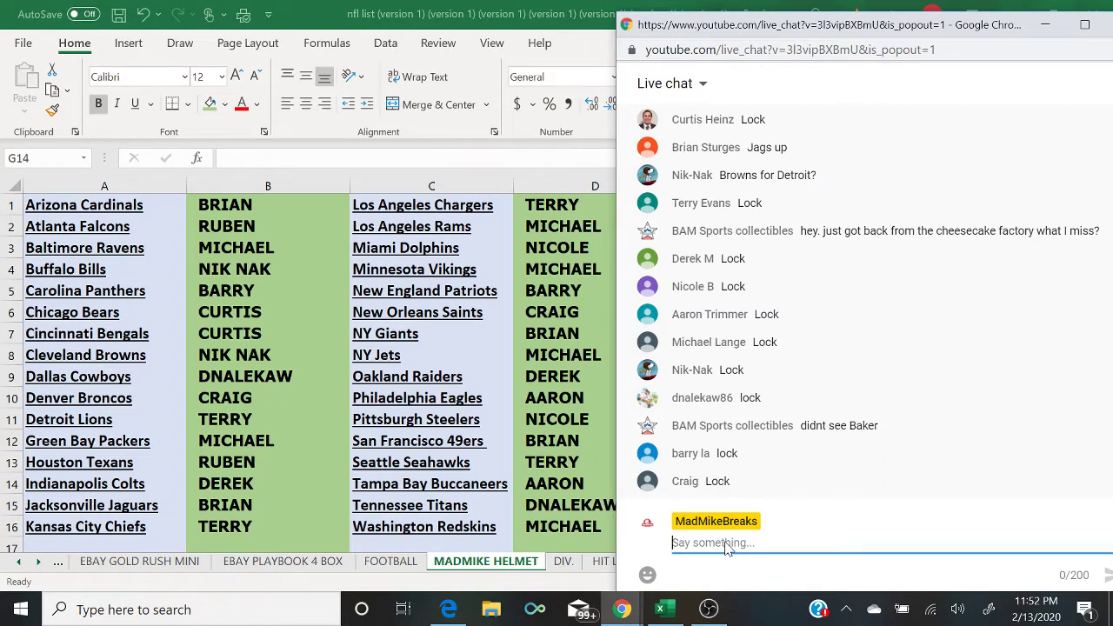
{"action": "left_click", "coordinate": [709, 608]}
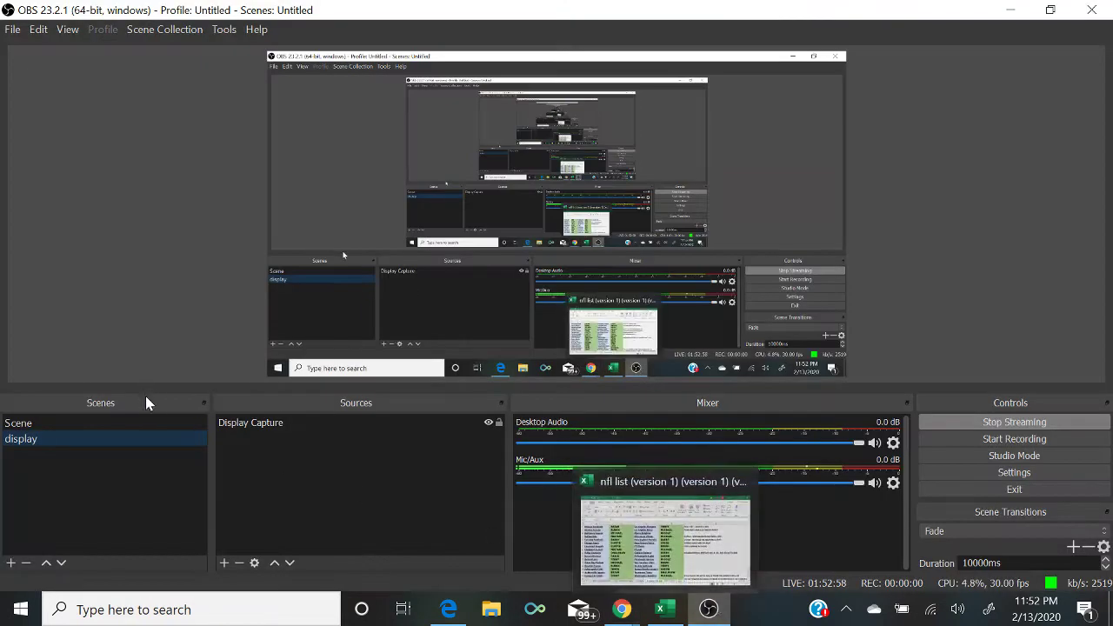
{"action": "left_click", "coordinate": [154, 422]}
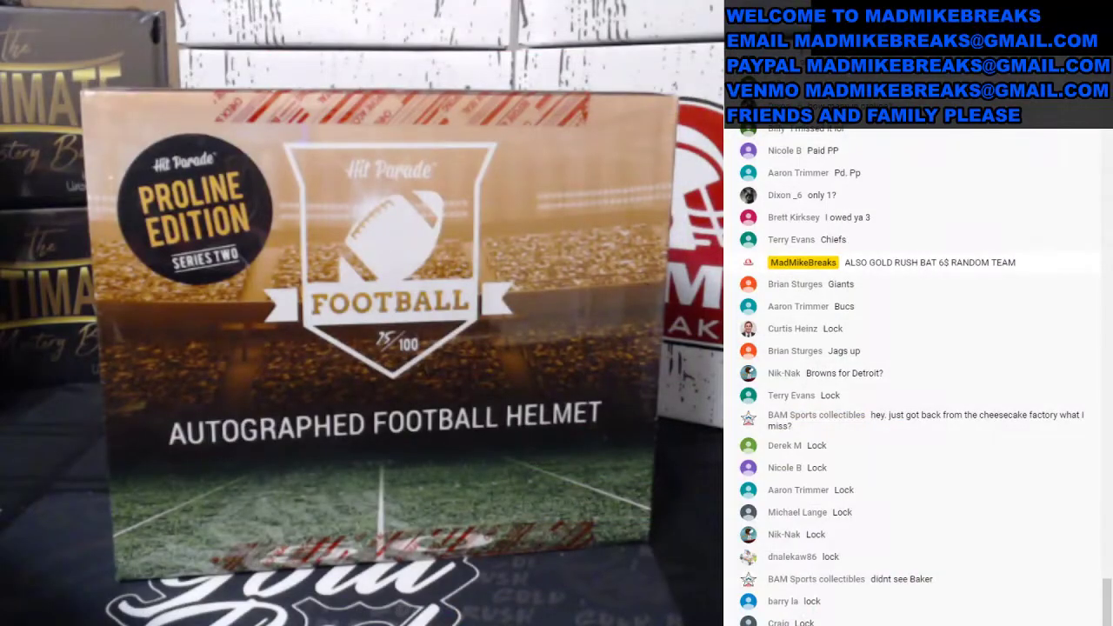
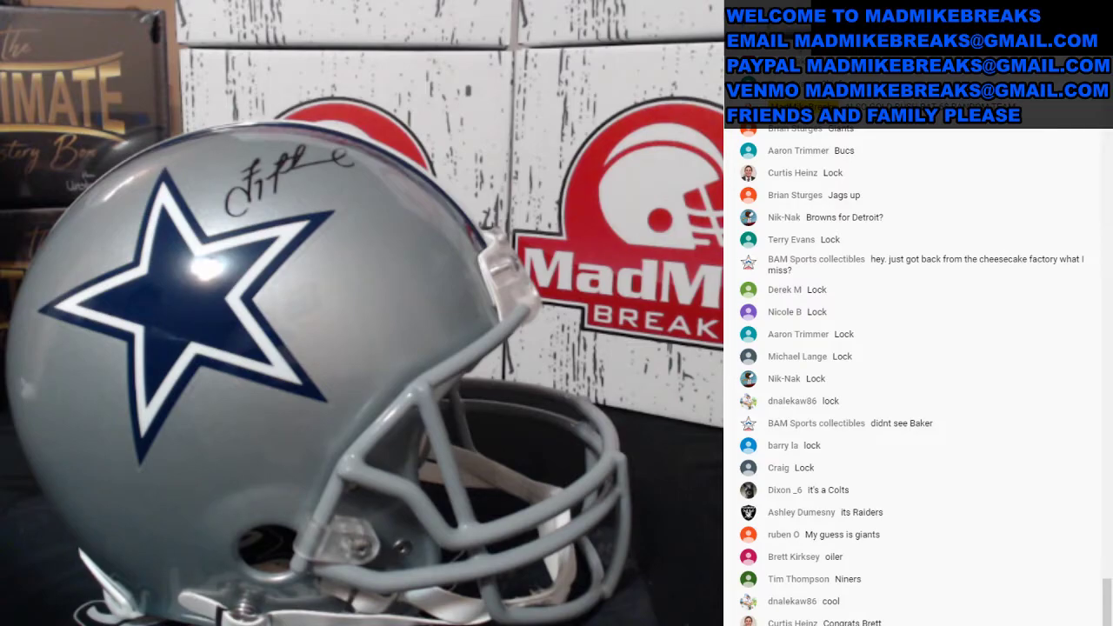
Step: Switch the stream to the desktop display and clear every buyer name from columns B and D
{"action": "left_click", "coordinate": [150, 435]}
{"action": "left_click", "coordinate": [660, 613]}
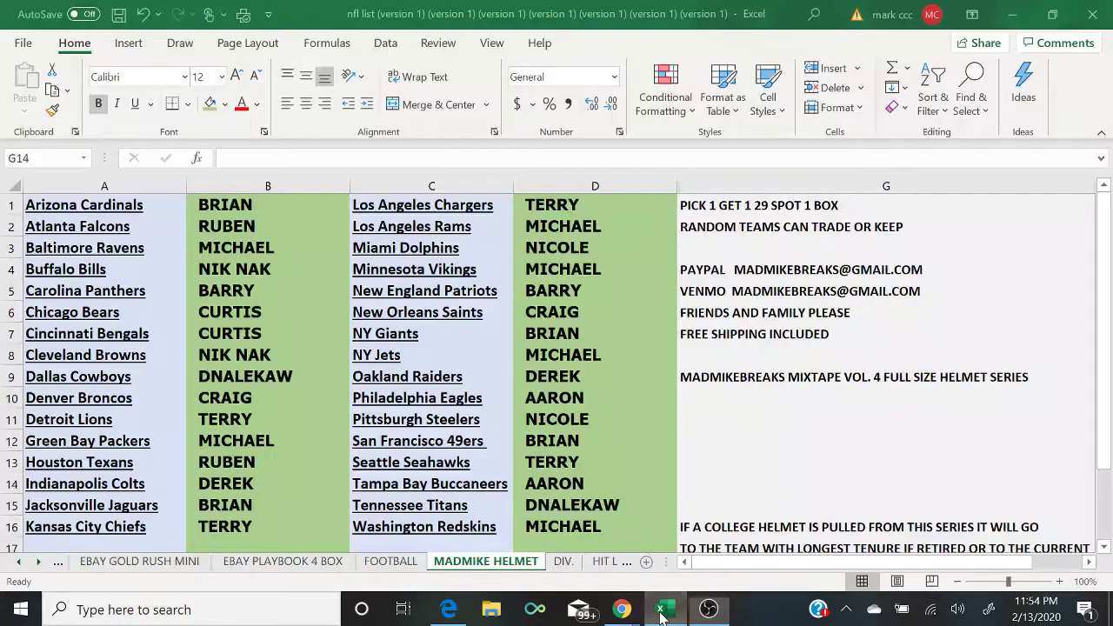
{"action": "left_click", "coordinate": [313, 378]}
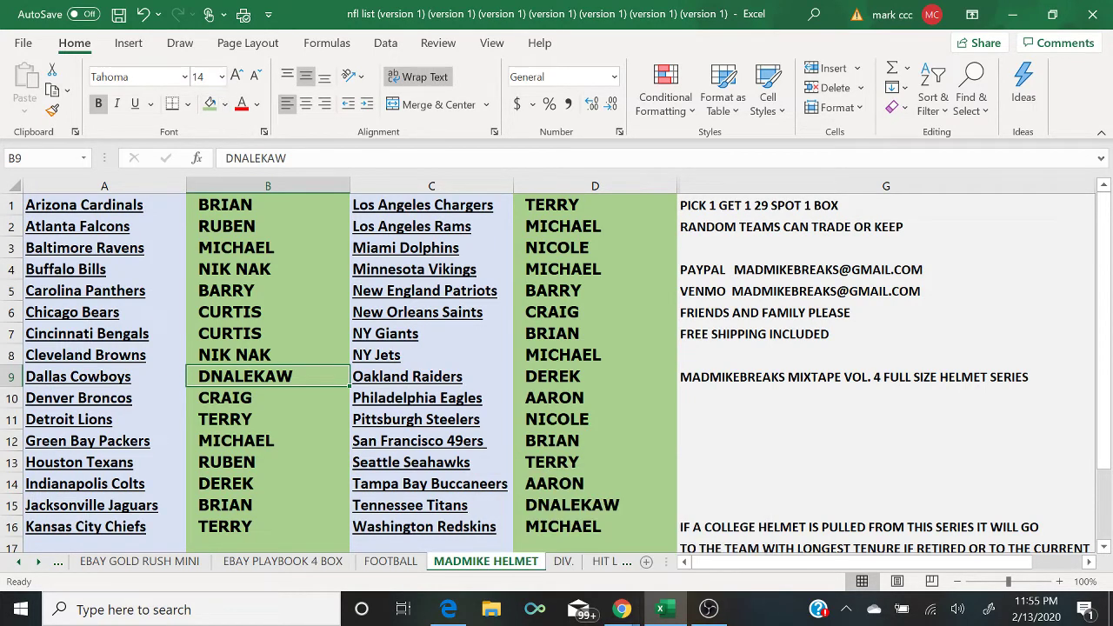
{"action": "left_click", "coordinate": [268, 184]}
{"action": "right_click", "coordinate": [268, 185]}
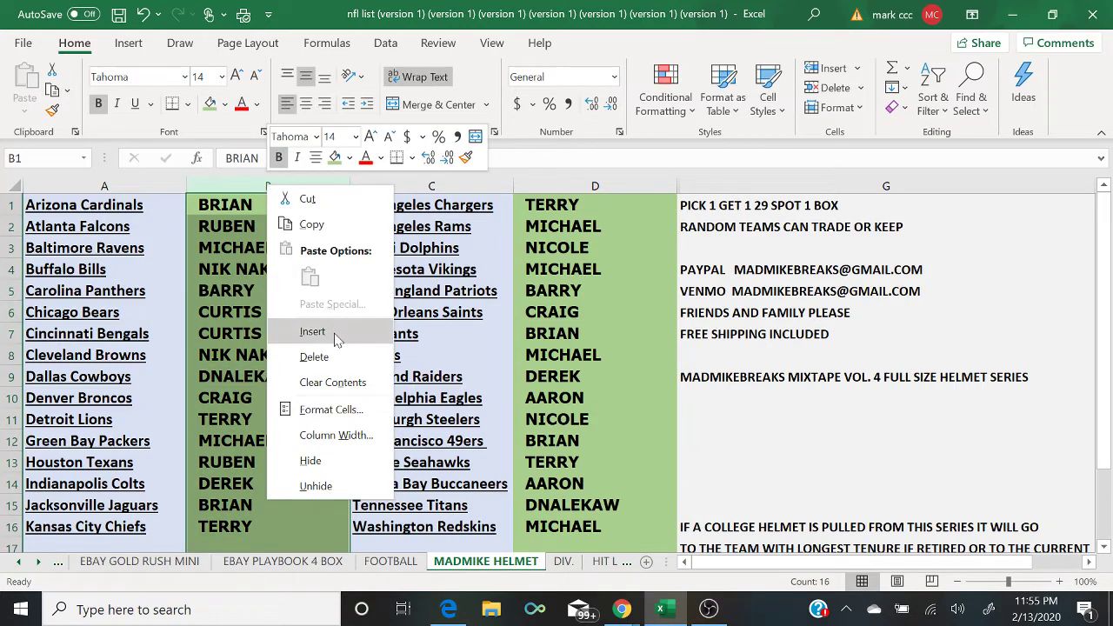
{"action": "left_click", "coordinate": [341, 383]}
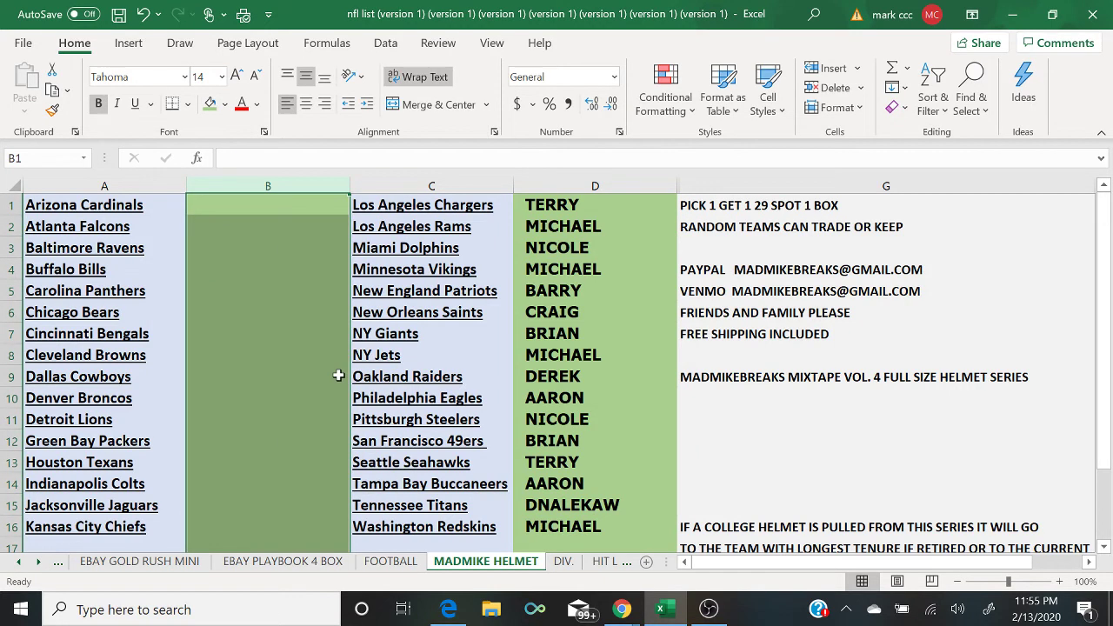
{"action": "left_click", "coordinate": [598, 185]}
{"action": "right_click", "coordinate": [600, 186]}
{"action": "left_click", "coordinate": [669, 377]}
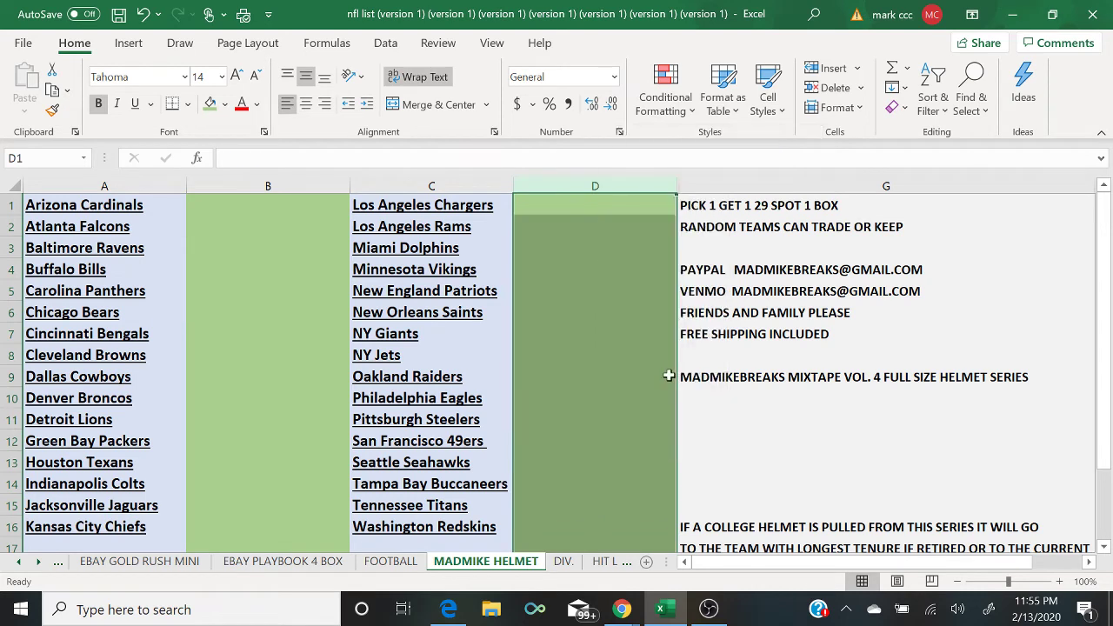
Step: Fill columns B and D with gold
{"action": "left_click", "coordinate": [206, 187]}
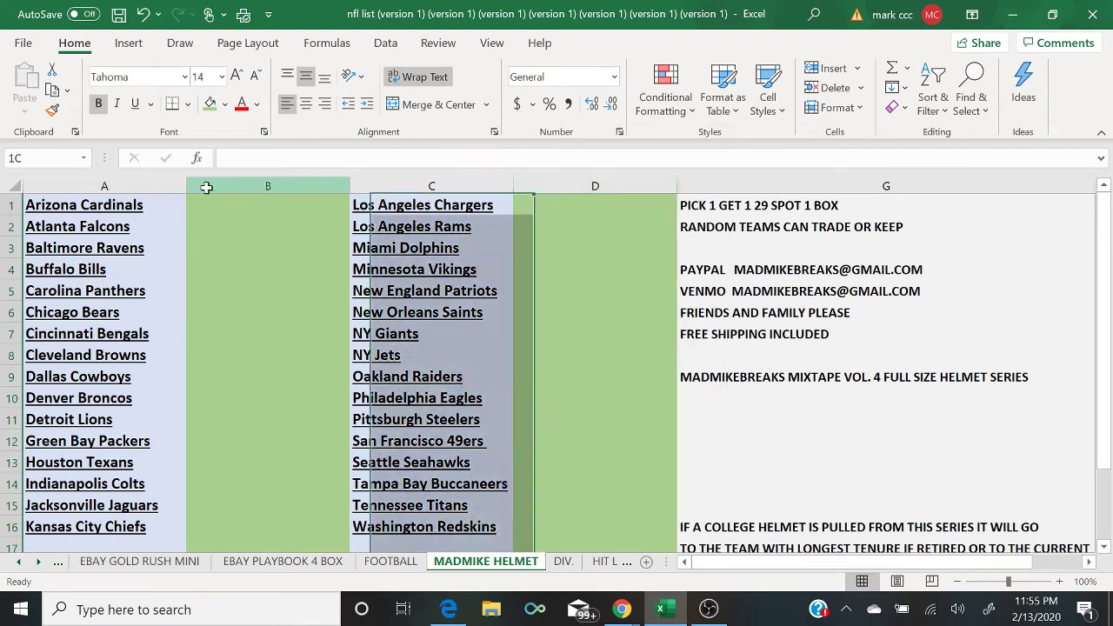
{"action": "left_click", "coordinate": [224, 103]}
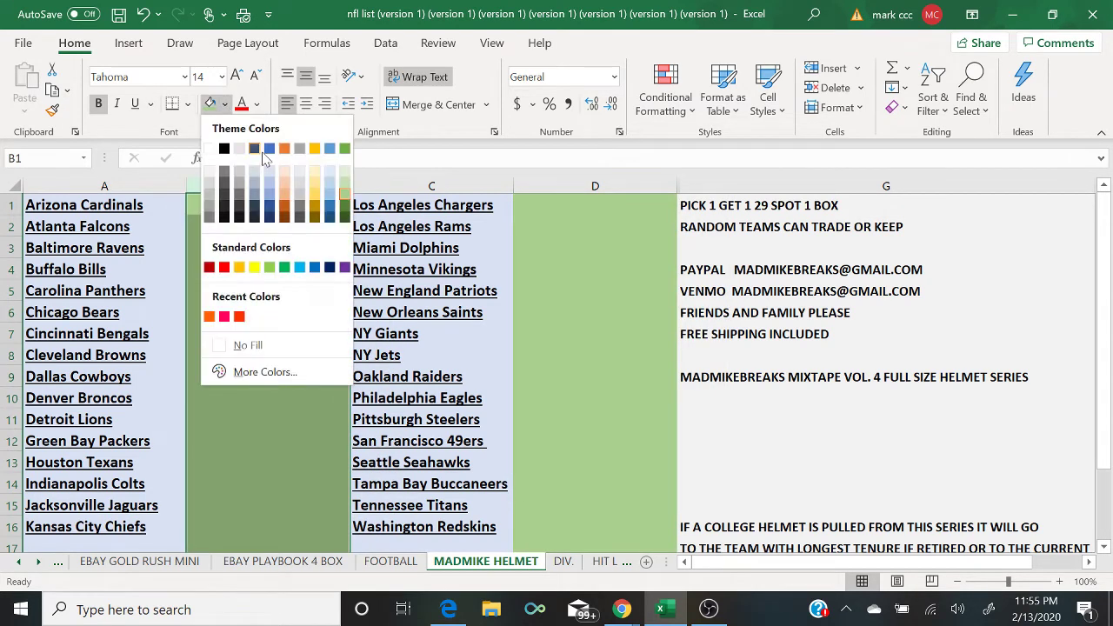
{"action": "left_click", "coordinate": [315, 192]}
{"action": "left_click", "coordinate": [594, 186]}
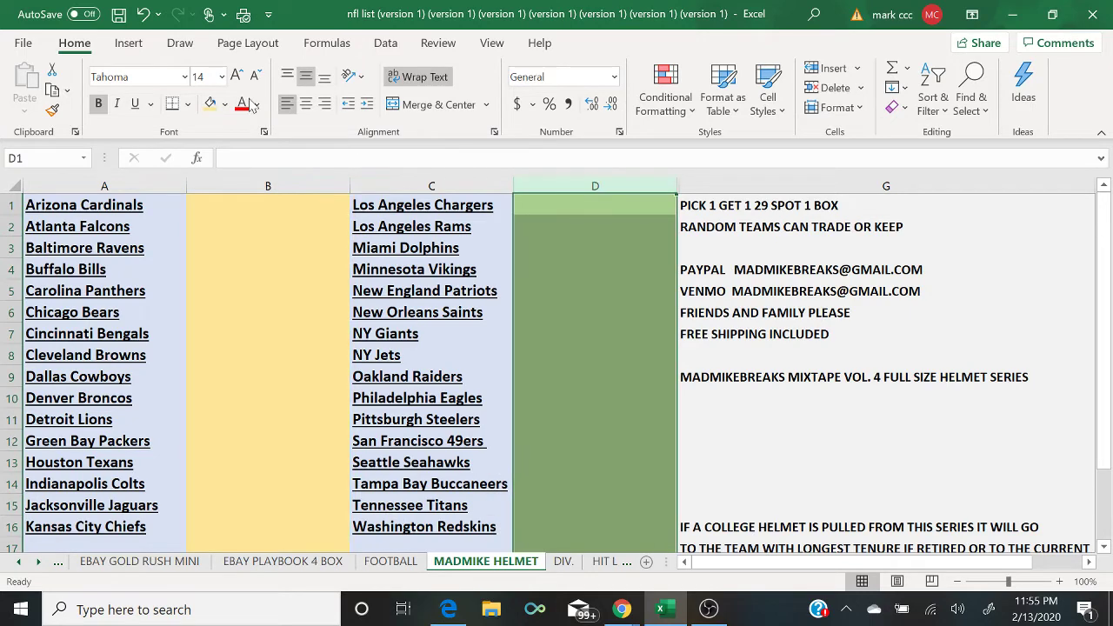
{"action": "left_click", "coordinate": [211, 104]}
{"action": "left_click", "coordinate": [721, 440]}
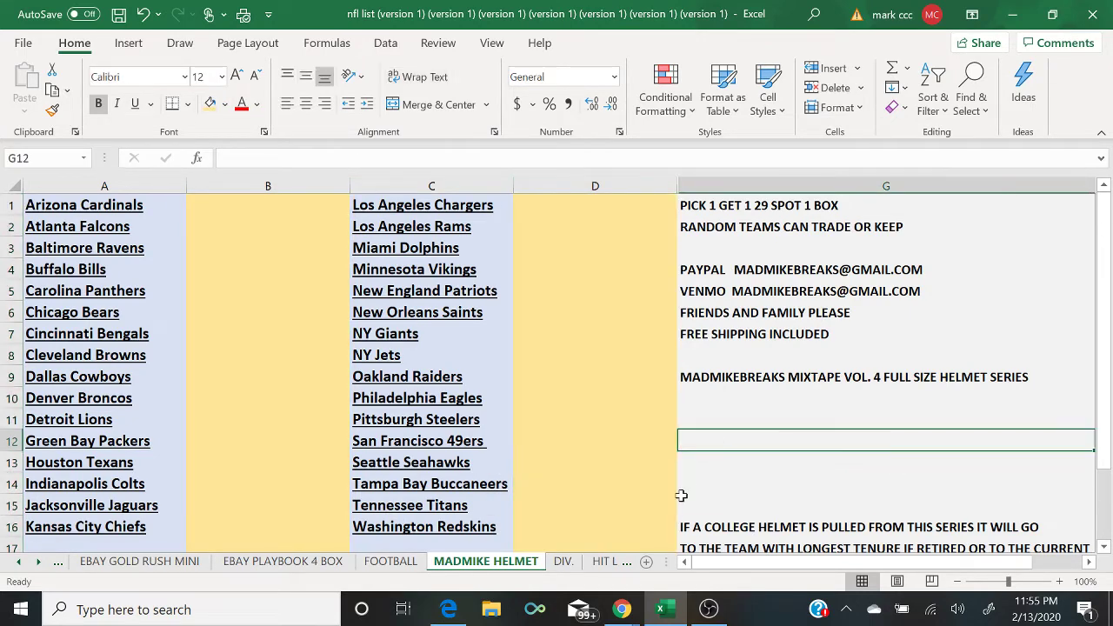
Step: Post 'GOLD RUSH BAT 6$ SPOT 1 BAT RANDOM TEAM' in the YouTube live chat
{"action": "mouse_move", "coordinate": [622, 609]}
{"action": "left_click", "coordinate": [702, 563]}
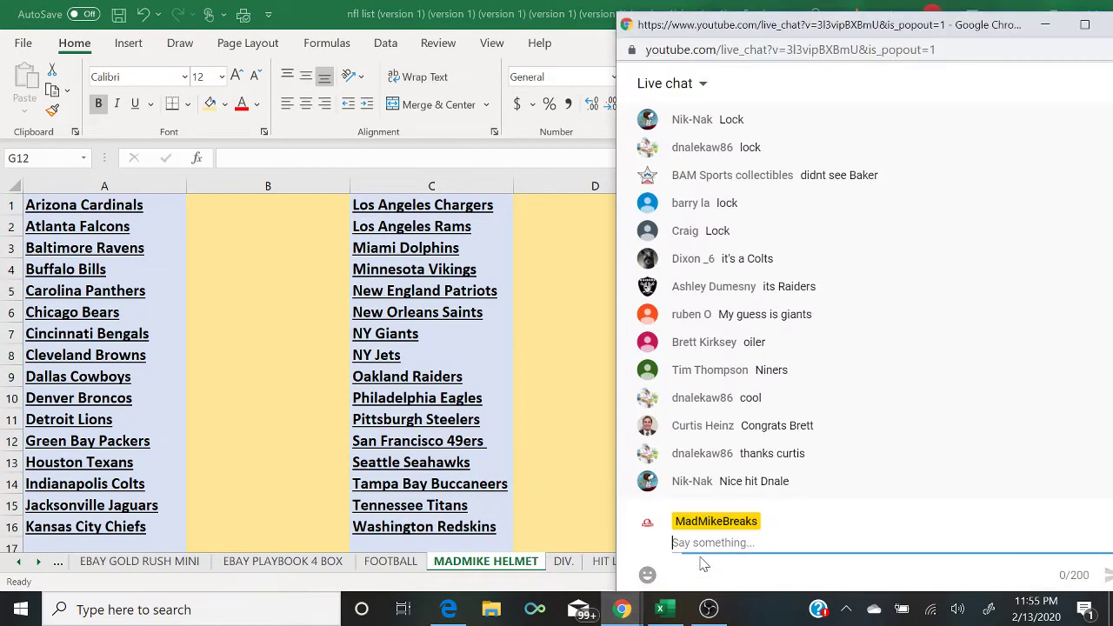
{"action": "type", "text": "GOLD "}
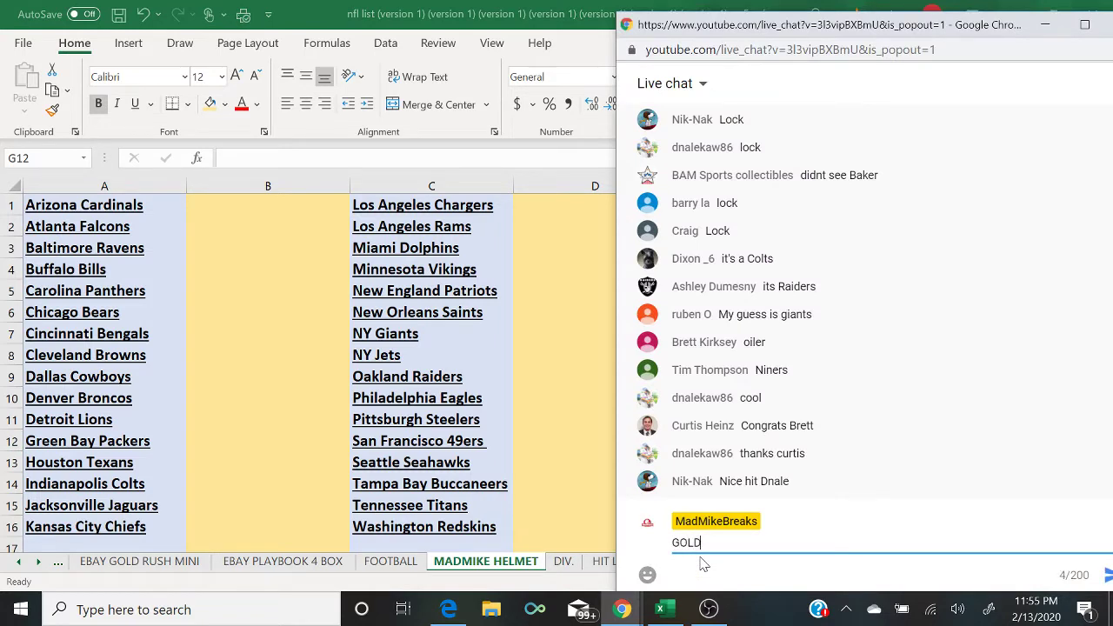
{"action": "type", "text": "RUSH BAT 6$ SPOT 1 BA"}
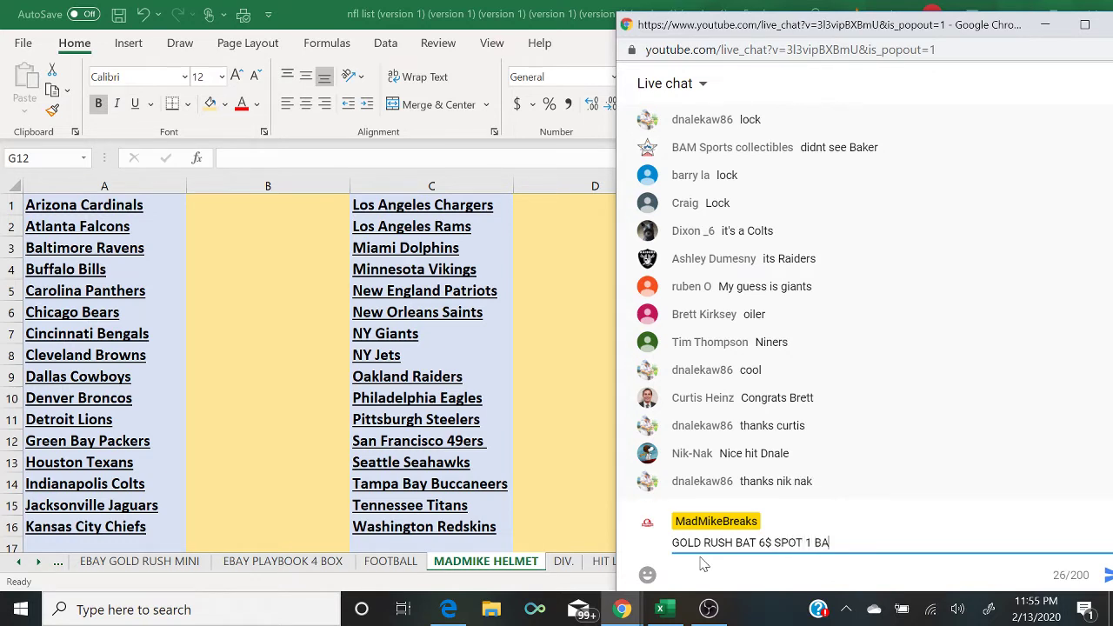
{"action": "type", "text": "T RANDOM TEA"}
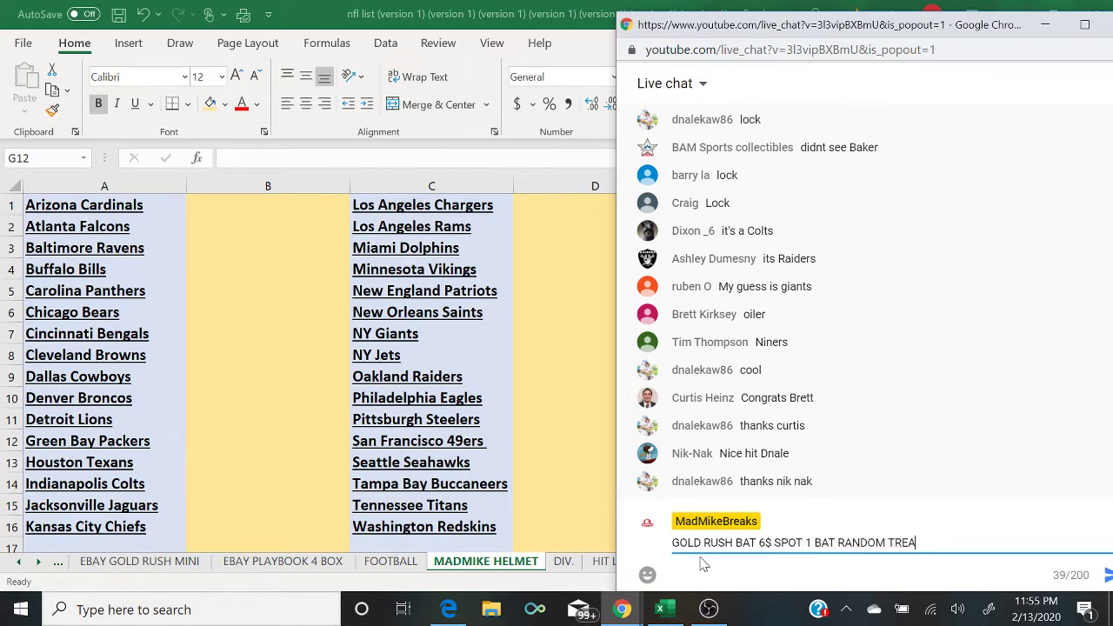
{"action": "type", "text": "M"}
{"action": "key", "text": "BackSpace"}
{"action": "key", "text": "BackSpace"}
{"action": "key", "text": "BackSpace"}
{"action": "type", "text": "EAM"}
{"action": "key", "text": "Return"}
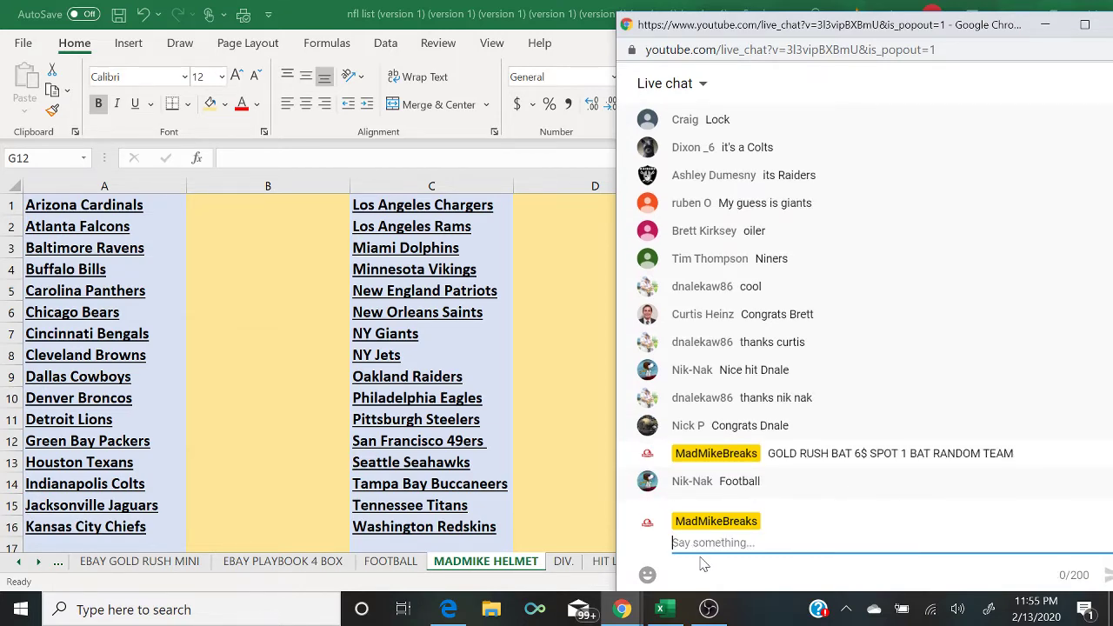
{"action": "left_click", "coordinate": [708, 608]}
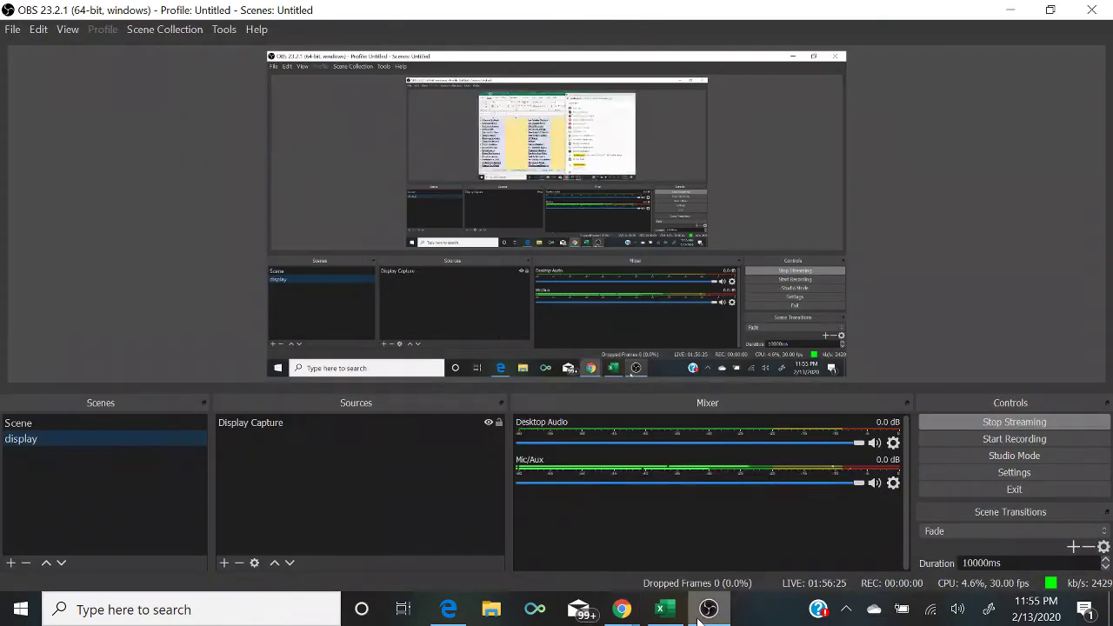
Step: Switch the broadcast to the camera scene in OBS
{"action": "left_click", "coordinate": [109, 423]}
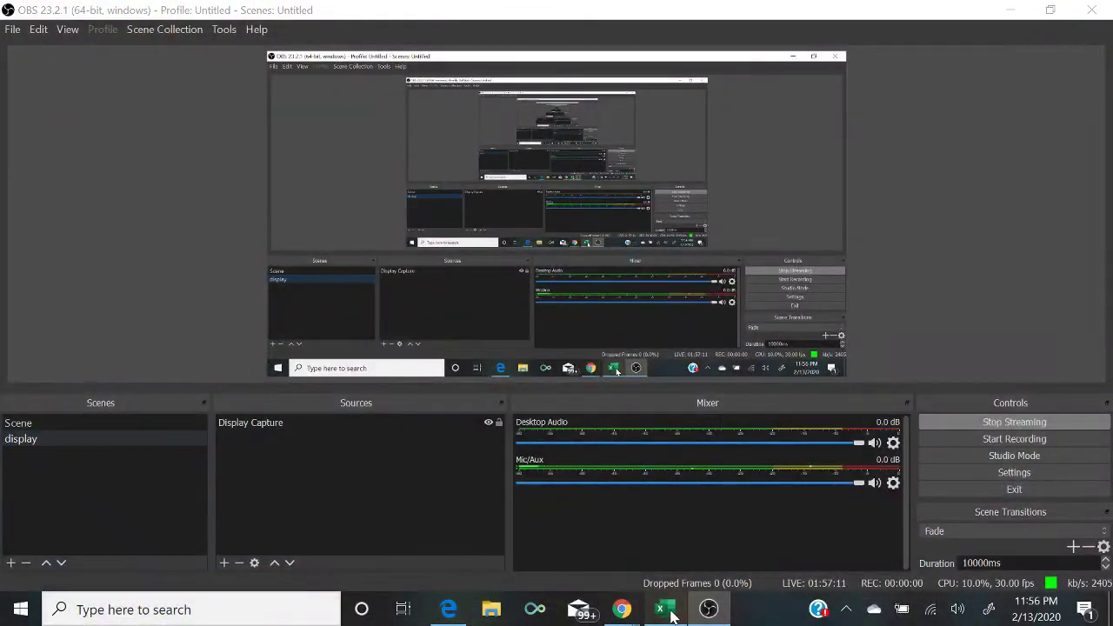
Step: Return the stream to the desktop display and bring the YouTube live chat window forward
{"action": "left_click", "coordinate": [650, 607]}
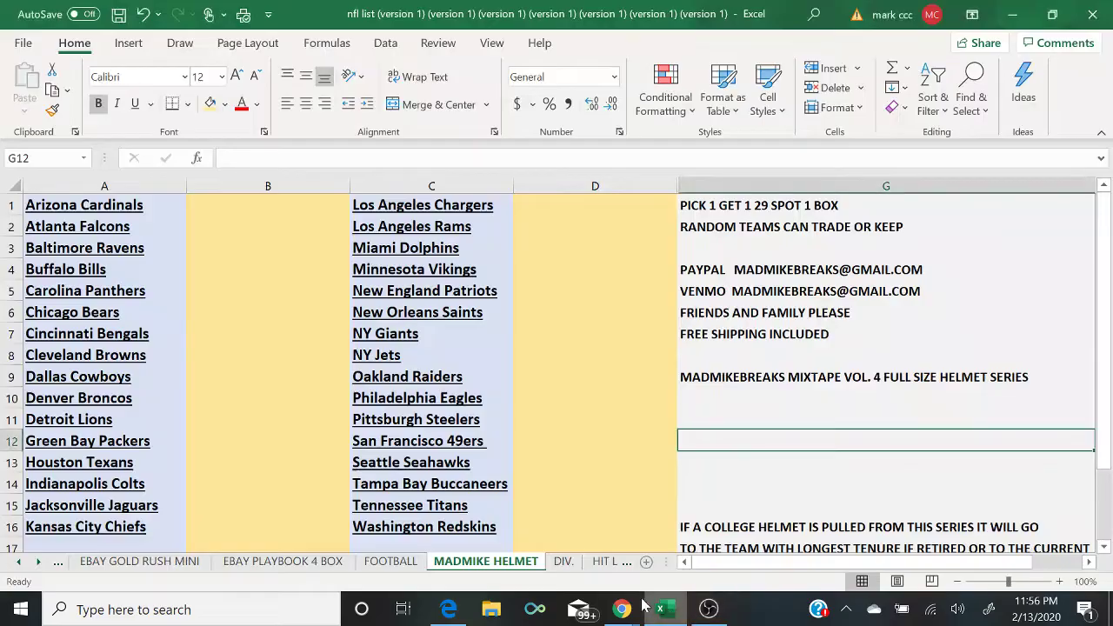
{"action": "mouse_move", "coordinate": [623, 607]}
{"action": "left_click", "coordinate": [702, 569]}
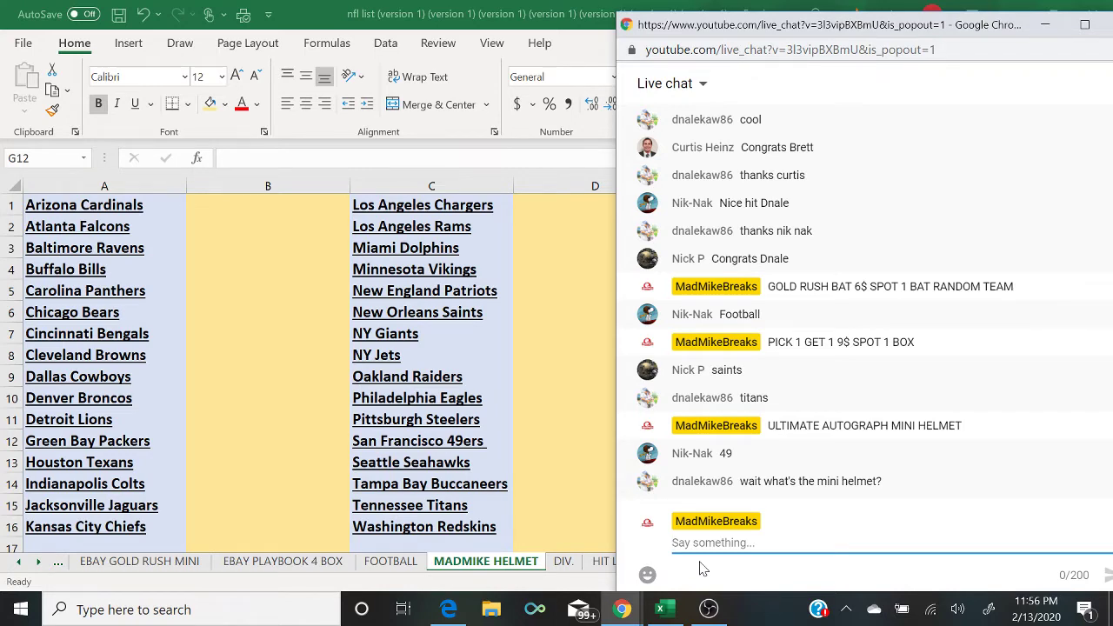
Step: In OBS, switch the broadcast from the camera shot back to the desktop display
{"action": "left_click", "coordinate": [708, 608]}
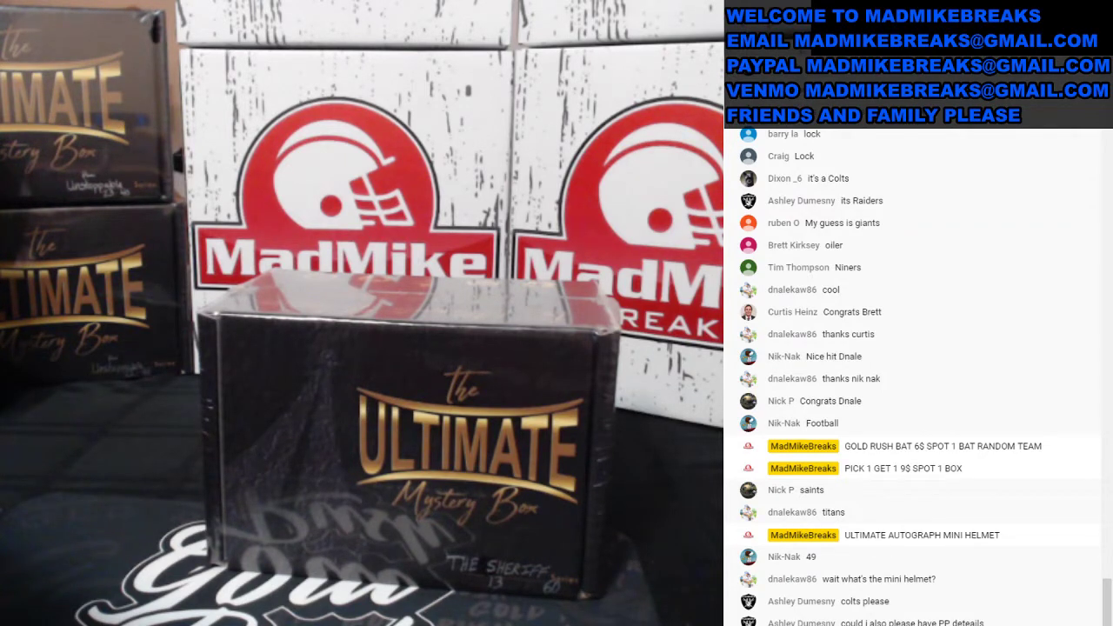
{"action": "left_click", "coordinate": [169, 442]}
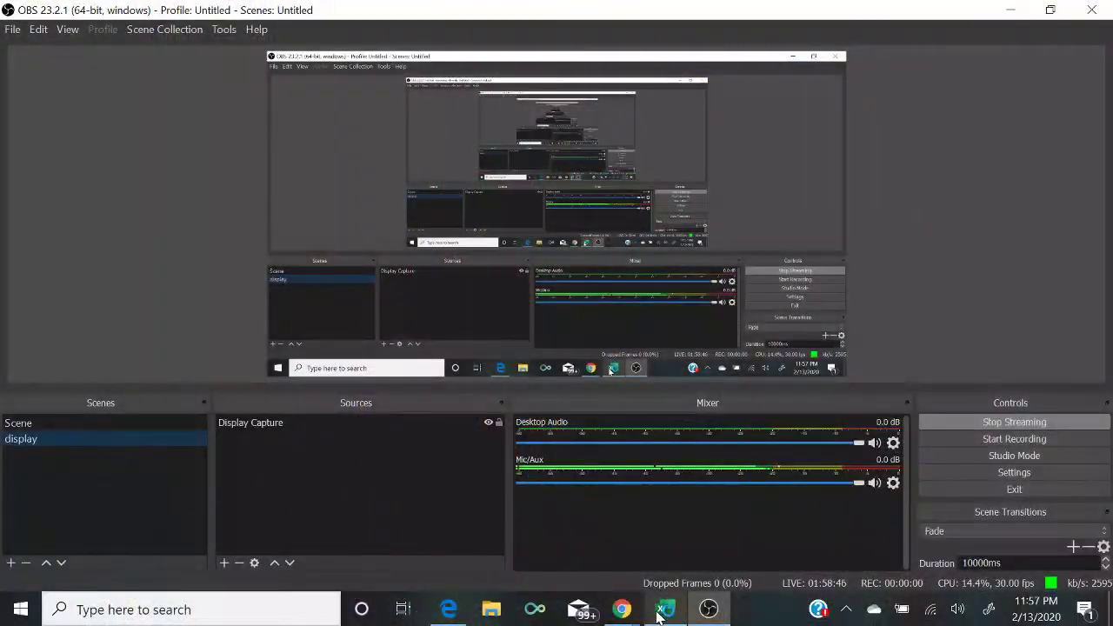
Step: Open the Ultimate Autographs mini helmets product page and scroll through it
{"action": "left_click", "coordinate": [663, 610]}
{"action": "left_click", "coordinate": [448, 609]}
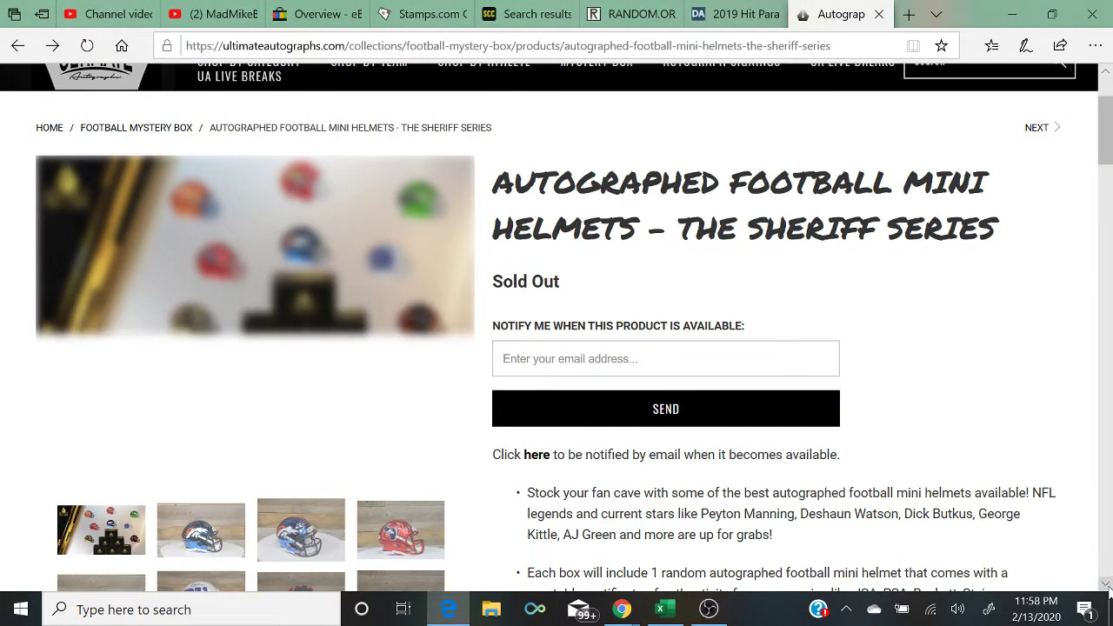
{"action": "left_click", "coordinate": [1106, 585]}
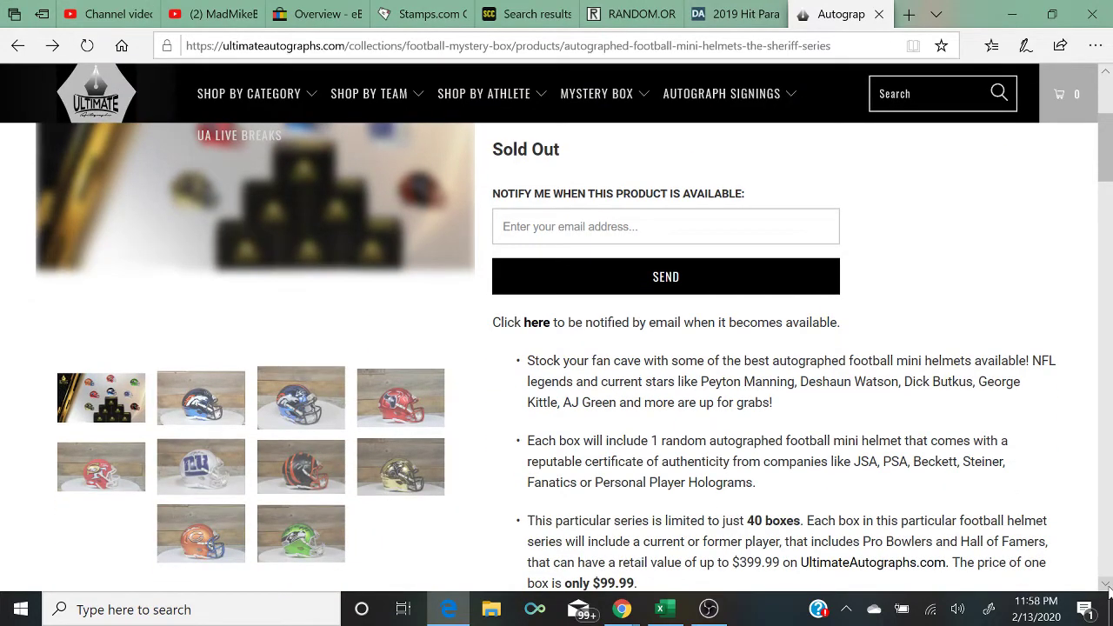
{"action": "left_click", "coordinate": [1107, 73]}
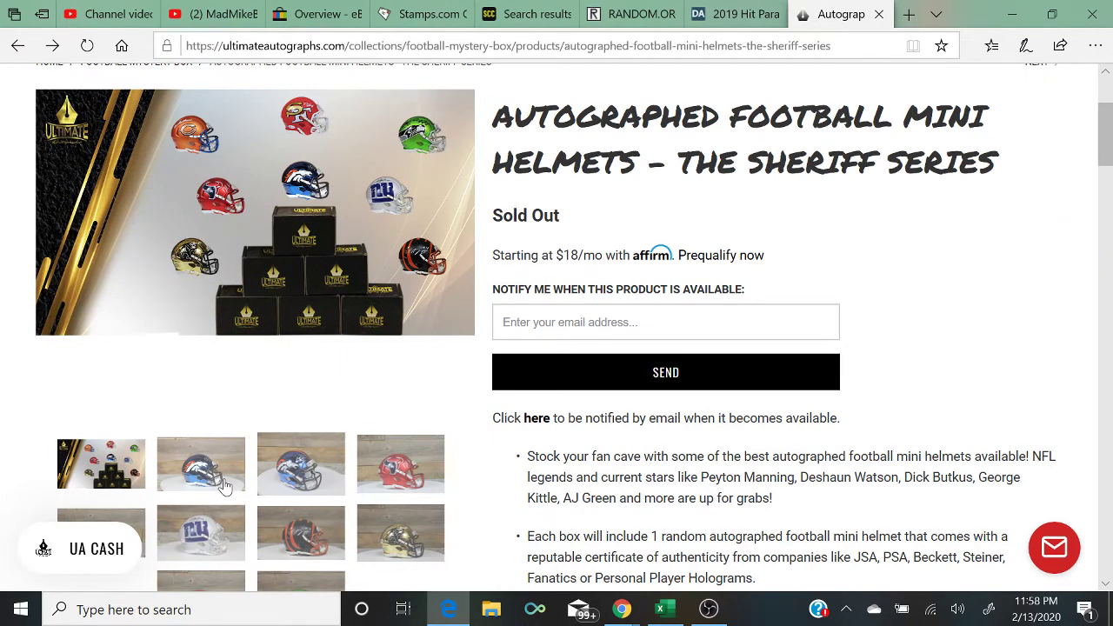
{"action": "left_click", "coordinate": [1107, 583]}
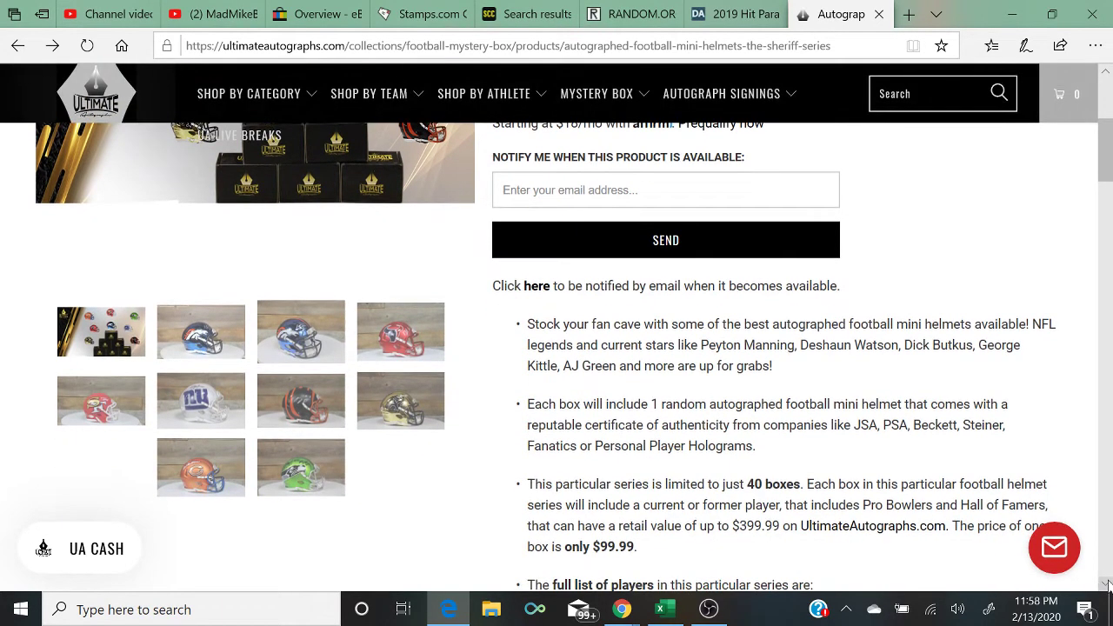
{"action": "left_click", "coordinate": [1105, 75]}
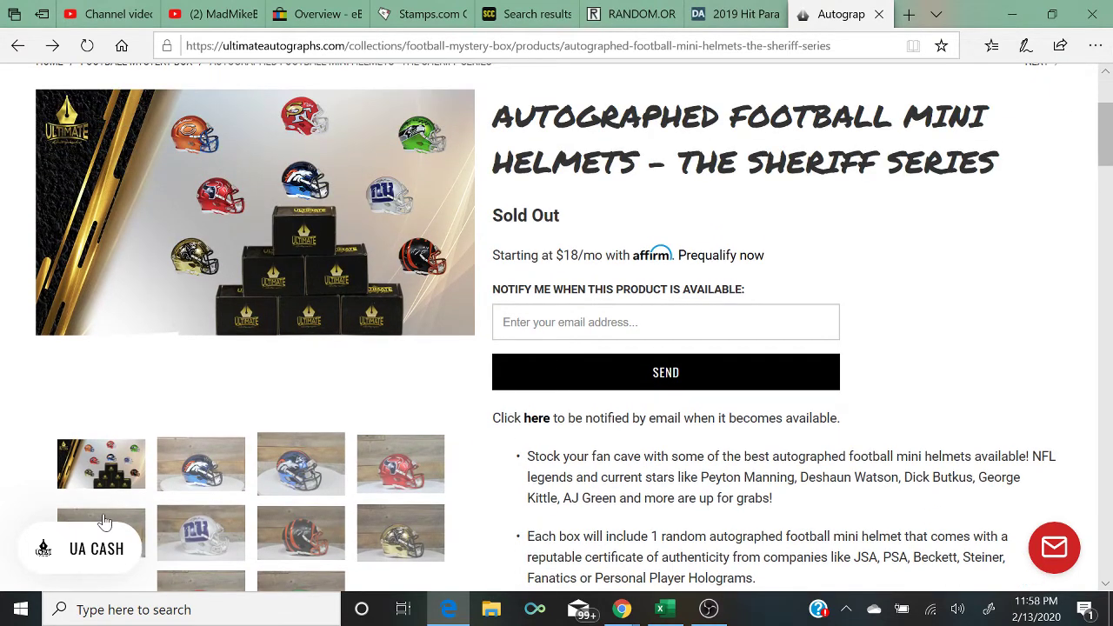
Step: View the 49ers, Giants, Bengals, Saints, Bears and Seahawks helmet photos
{"action": "left_click", "coordinate": [106, 519]}
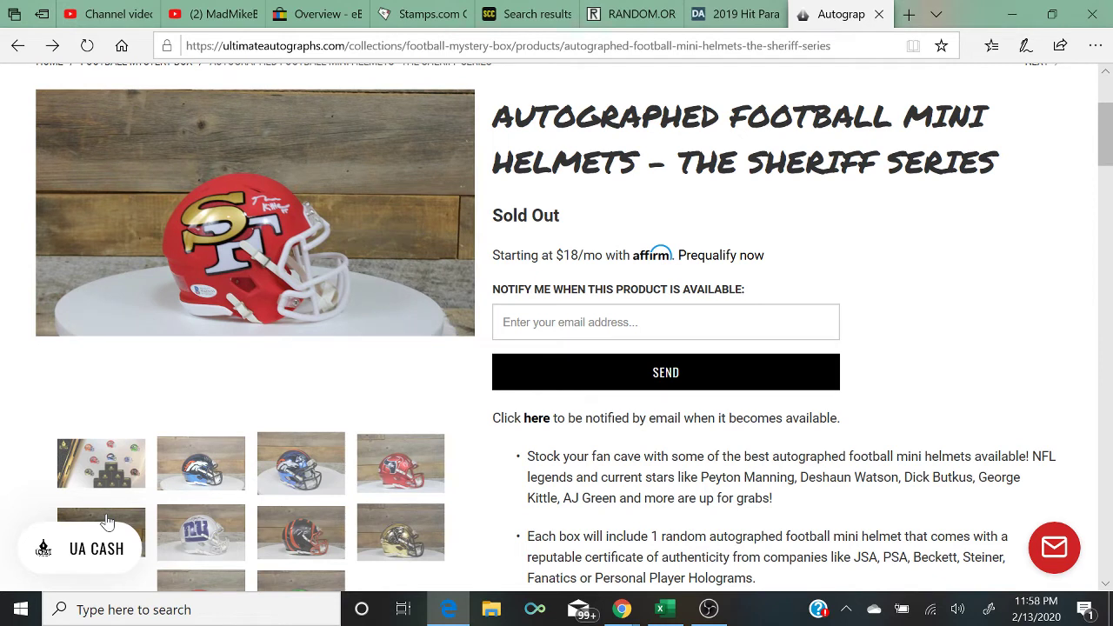
{"action": "left_click", "coordinate": [179, 541]}
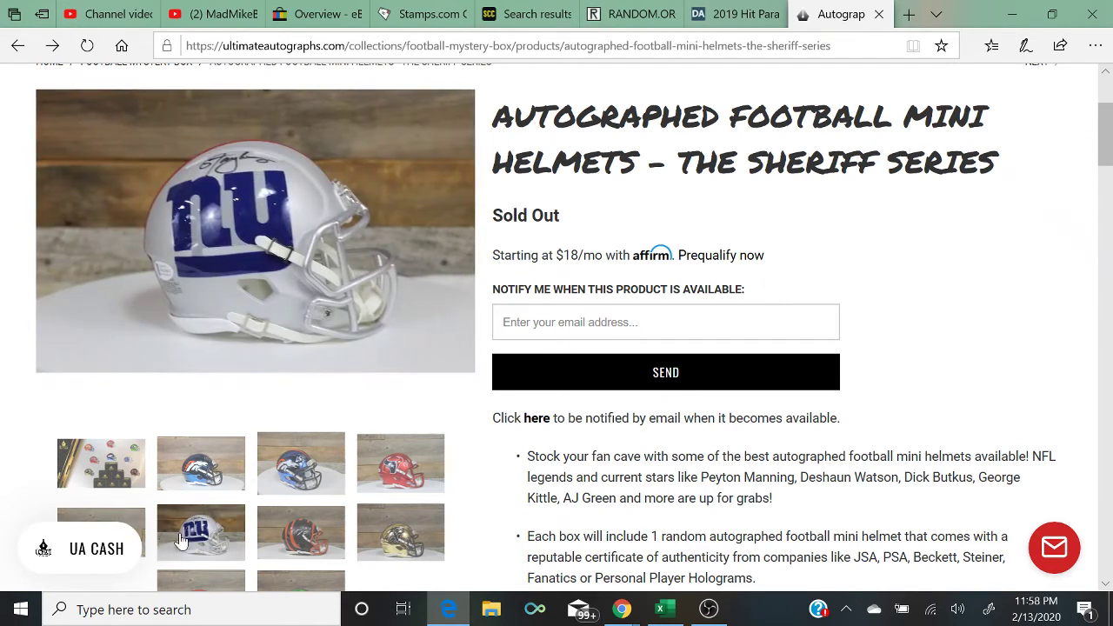
{"action": "left_click", "coordinate": [295, 535]}
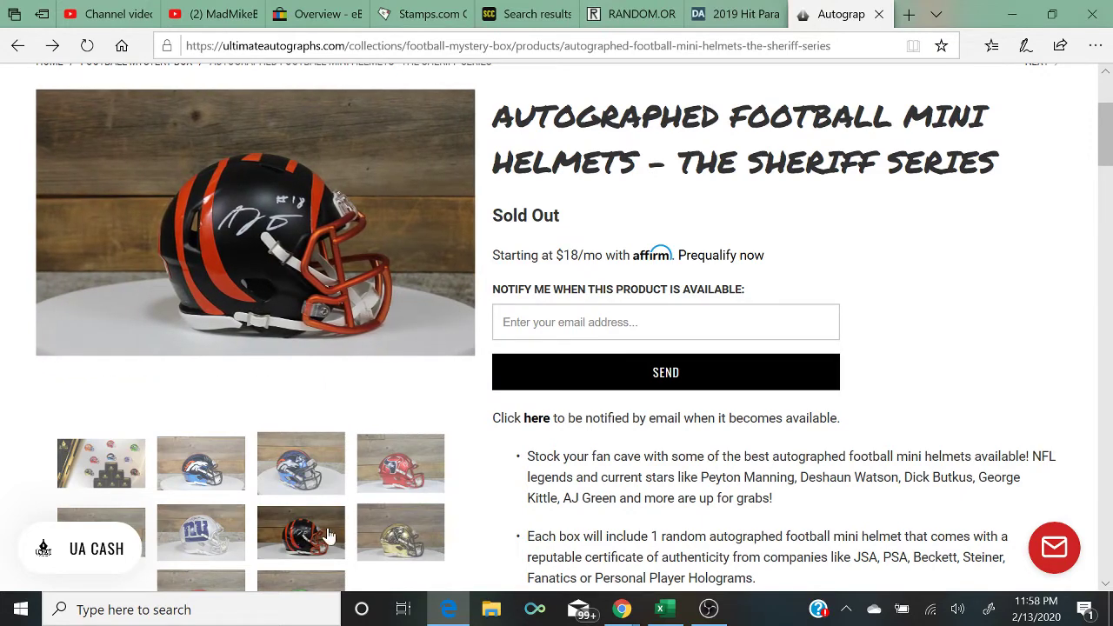
{"action": "left_click", "coordinate": [362, 535]}
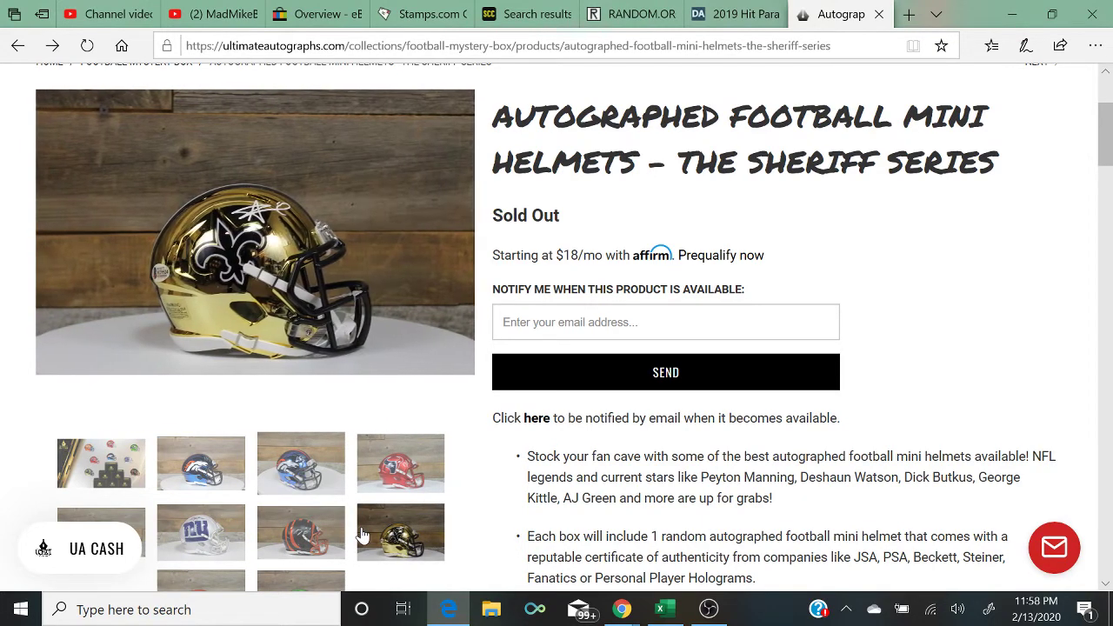
{"action": "scroll", "coordinate": [363, 530], "scroll_direction": "down", "scroll_amount": 2}
{"action": "left_click", "coordinate": [224, 465]}
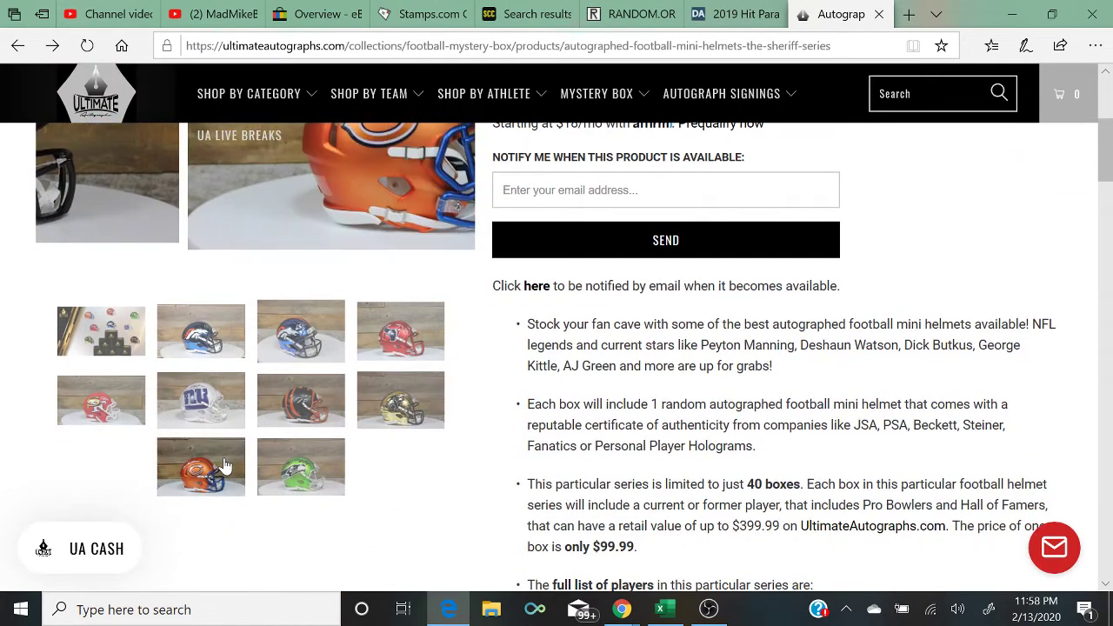
{"action": "scroll", "coordinate": [224, 465], "scroll_direction": "up", "scroll_amount": 2}
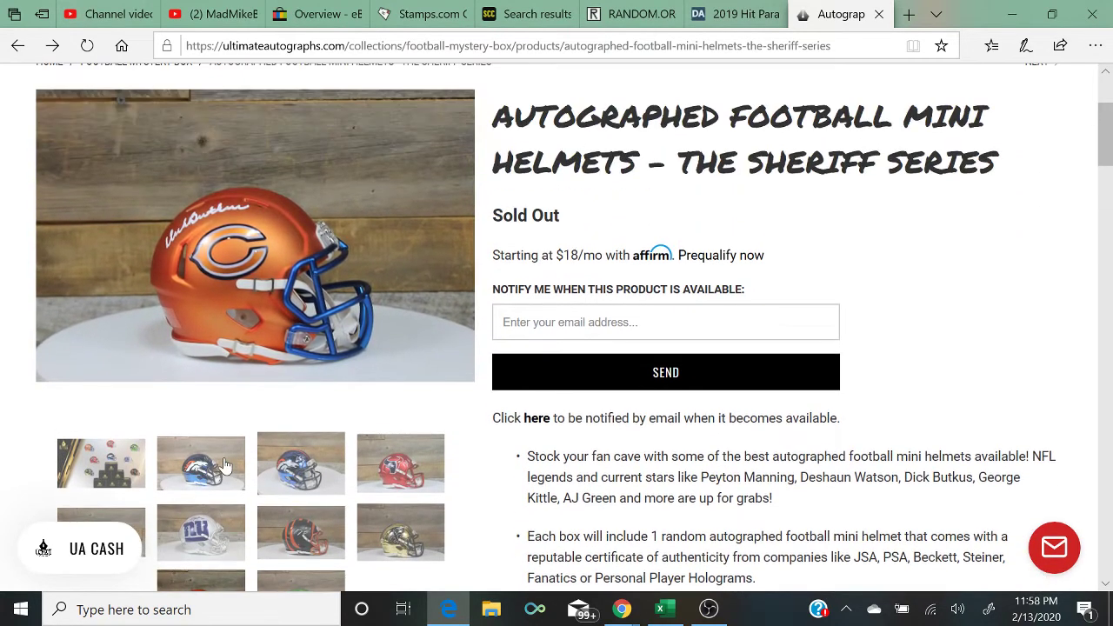
{"action": "scroll", "coordinate": [224, 465], "scroll_direction": "down", "scroll_amount": 1}
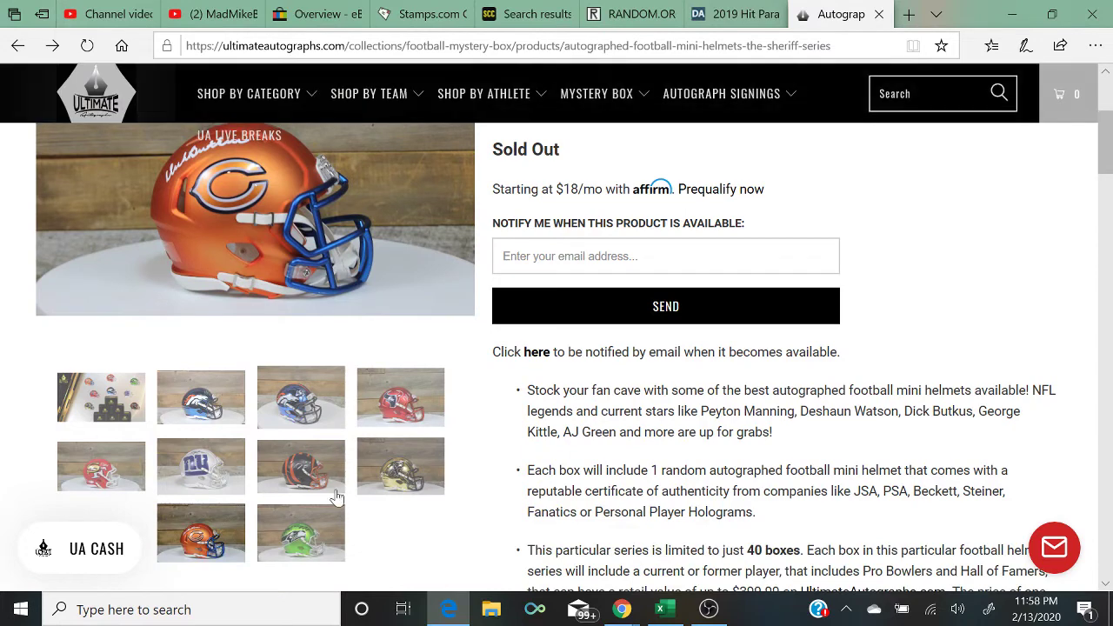
{"action": "left_click", "coordinate": [321, 524]}
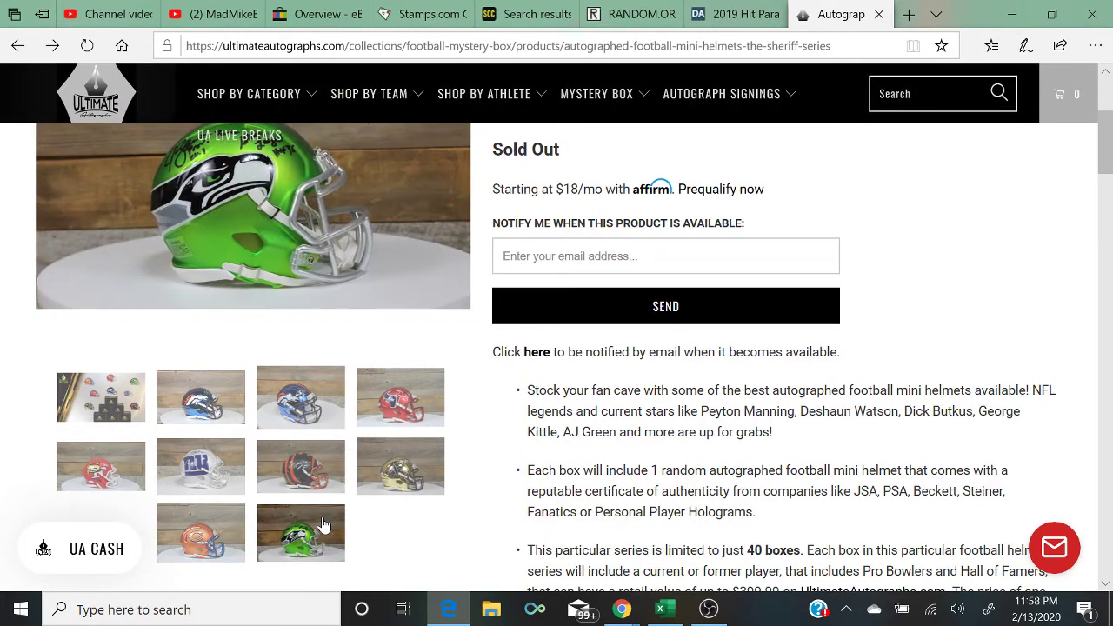
{"action": "scroll", "coordinate": [322, 524], "scroll_direction": "up", "scroll_amount": 1}
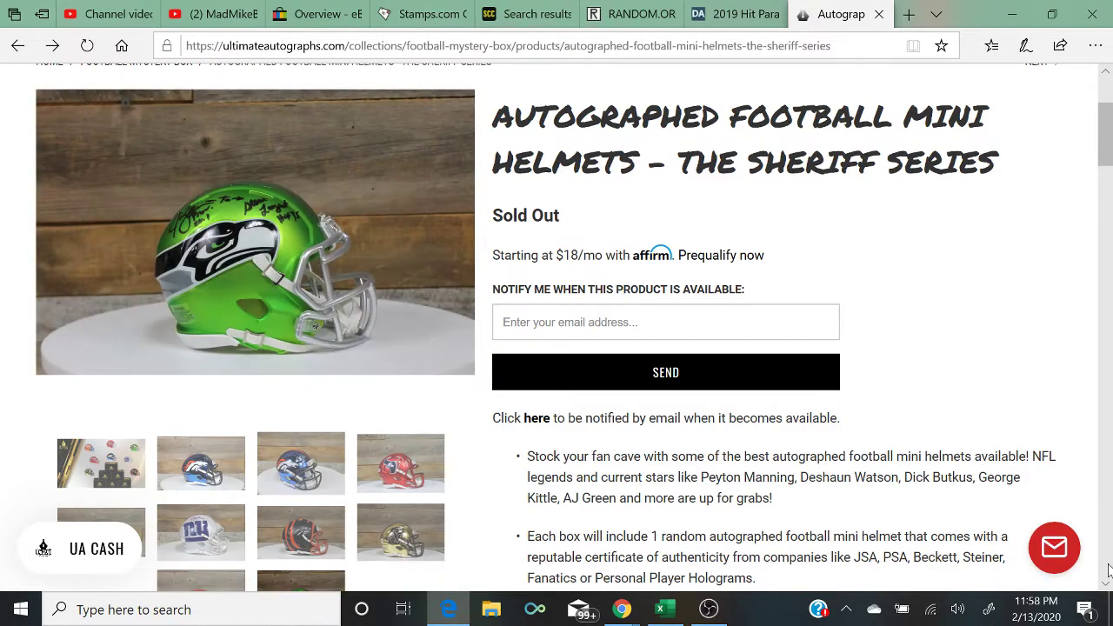
Step: Scroll down the Sheriff Series player list to the share buttons, highlighting one player's name
{"action": "scroll", "coordinate": [1105, 582], "scroll_direction": "down", "scroll_amount": 5}
{"action": "scroll", "coordinate": [1106, 582], "scroll_direction": "down", "scroll_amount": 3}
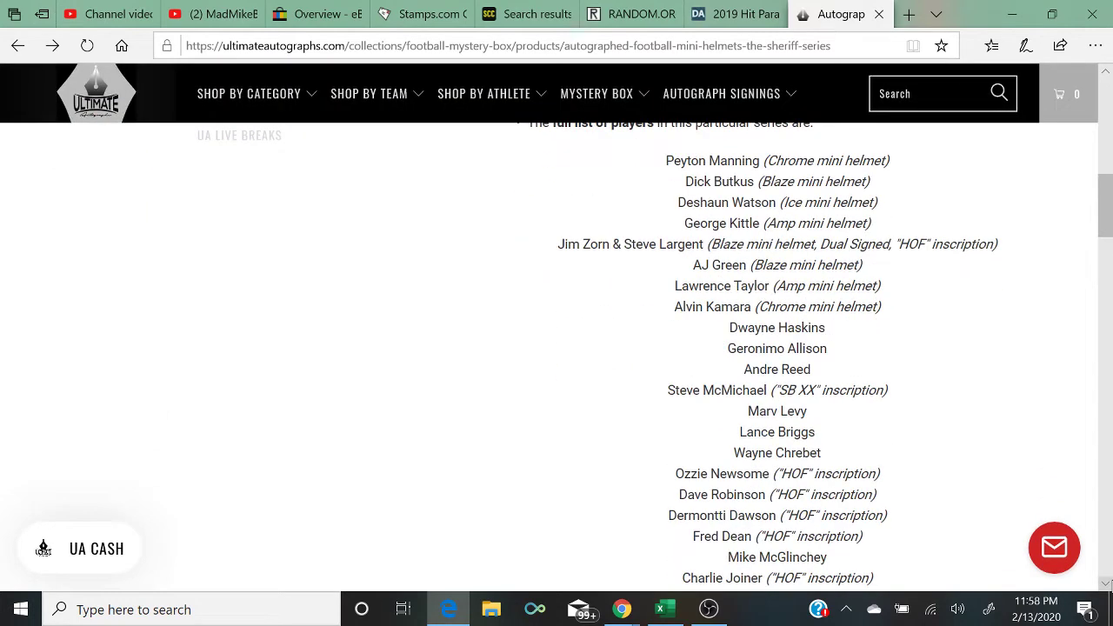
{"action": "scroll", "coordinate": [776, 356], "scroll_direction": "down", "scroll_amount": 1}
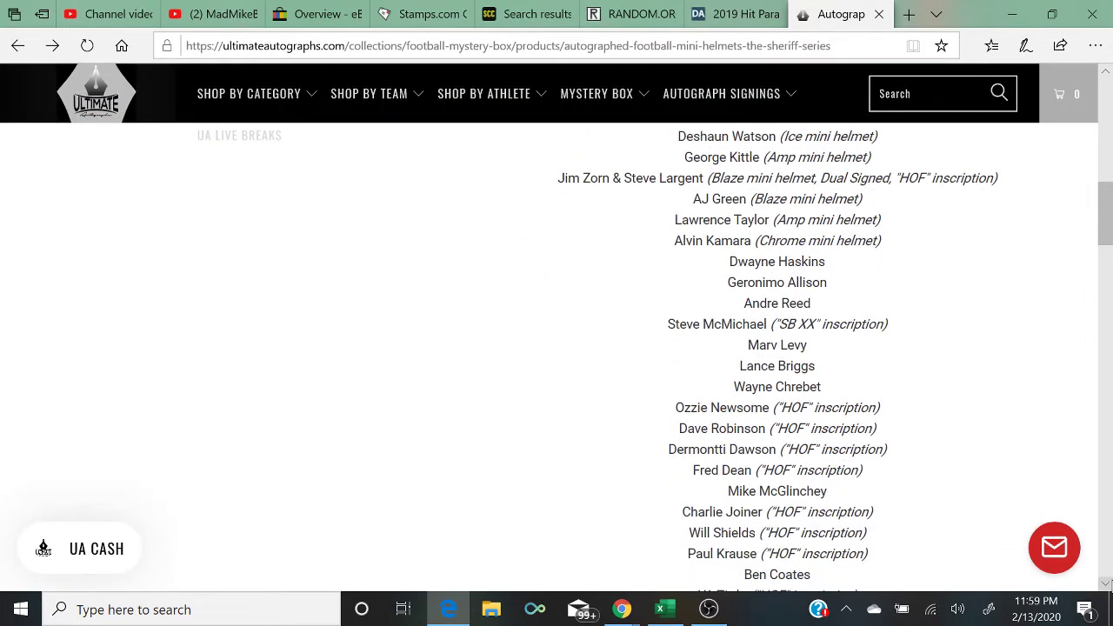
{"action": "scroll", "coordinate": [776, 356], "scroll_direction": "down", "scroll_amount": 1}
{"action": "scroll", "coordinate": [777, 356], "scroll_direction": "down", "scroll_amount": 1}
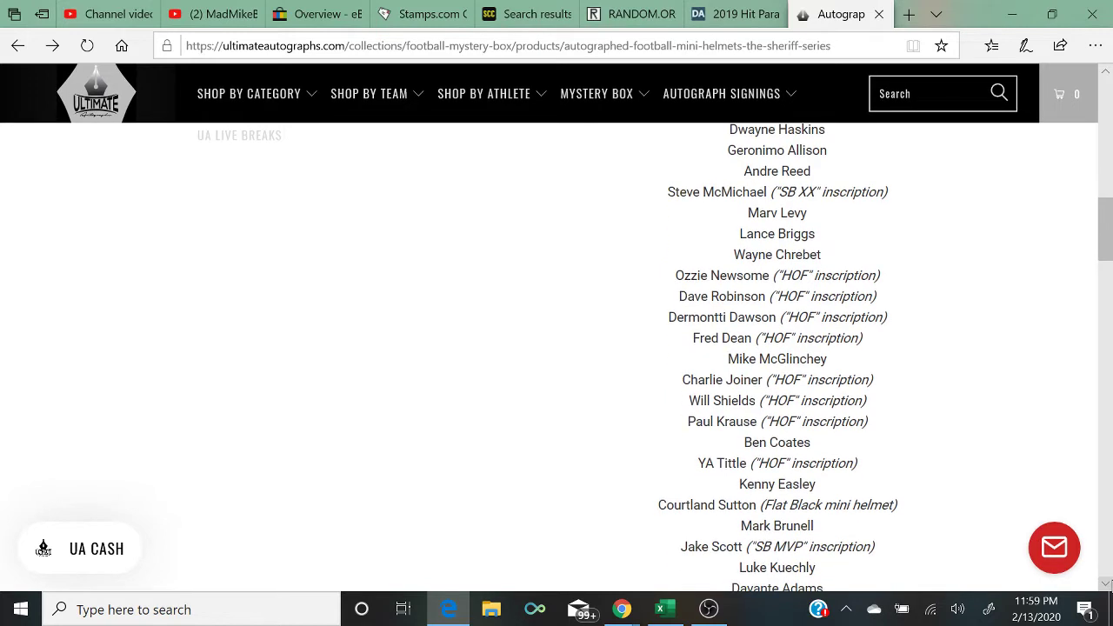
{"action": "scroll", "coordinate": [776, 356], "scroll_direction": "down", "scroll_amount": 1}
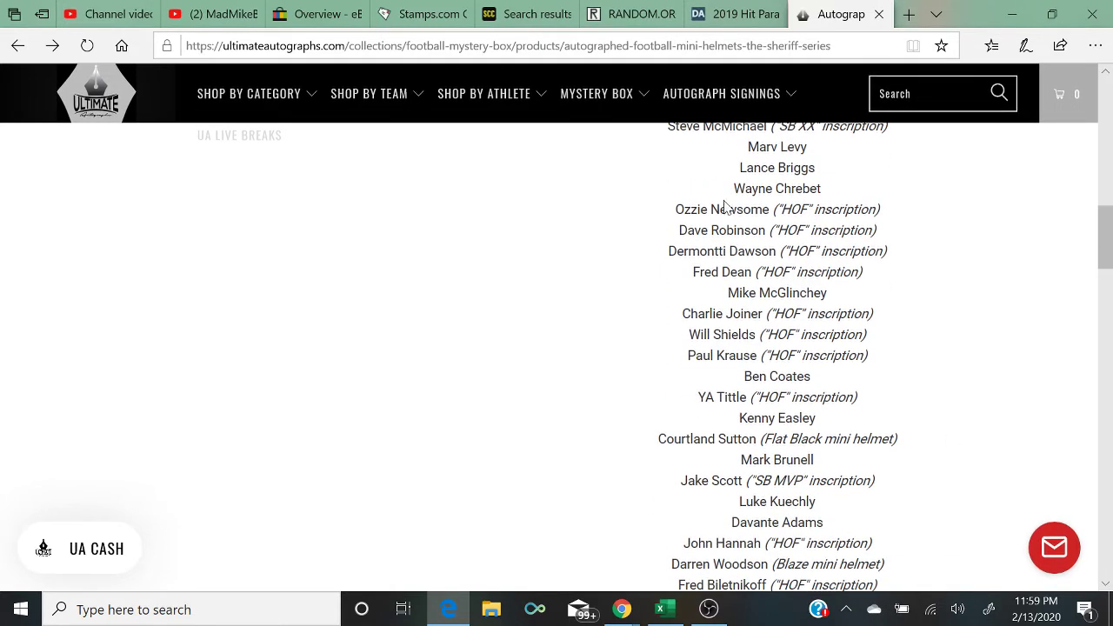
{"action": "left_click_drag", "start_coordinate": [729, 195], "coordinate": [843, 197]}
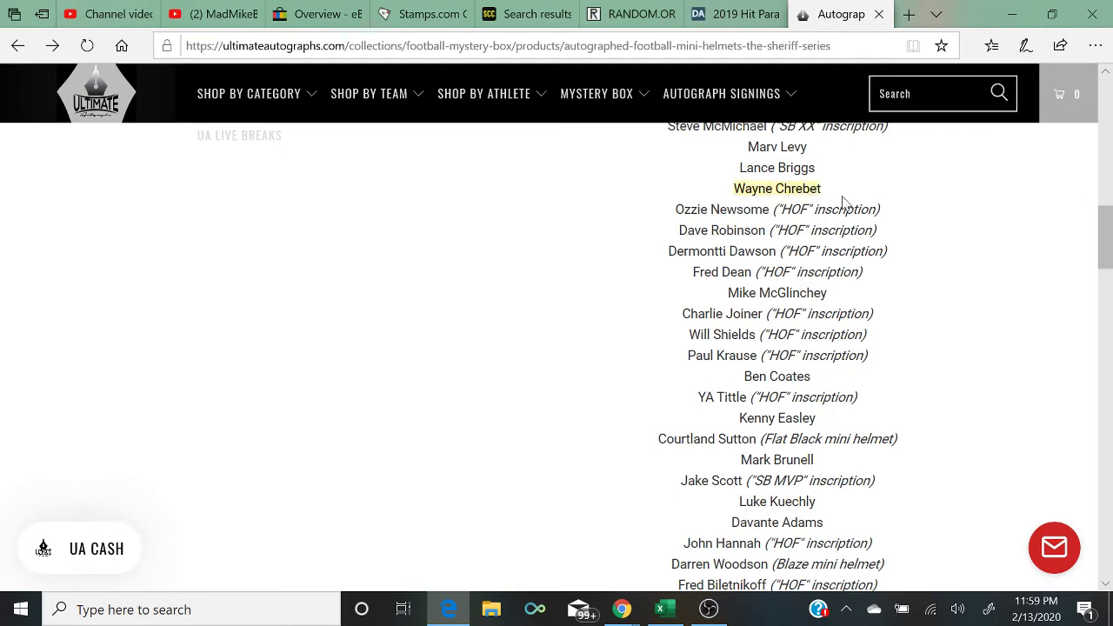
{"action": "left_click", "coordinate": [1105, 583]}
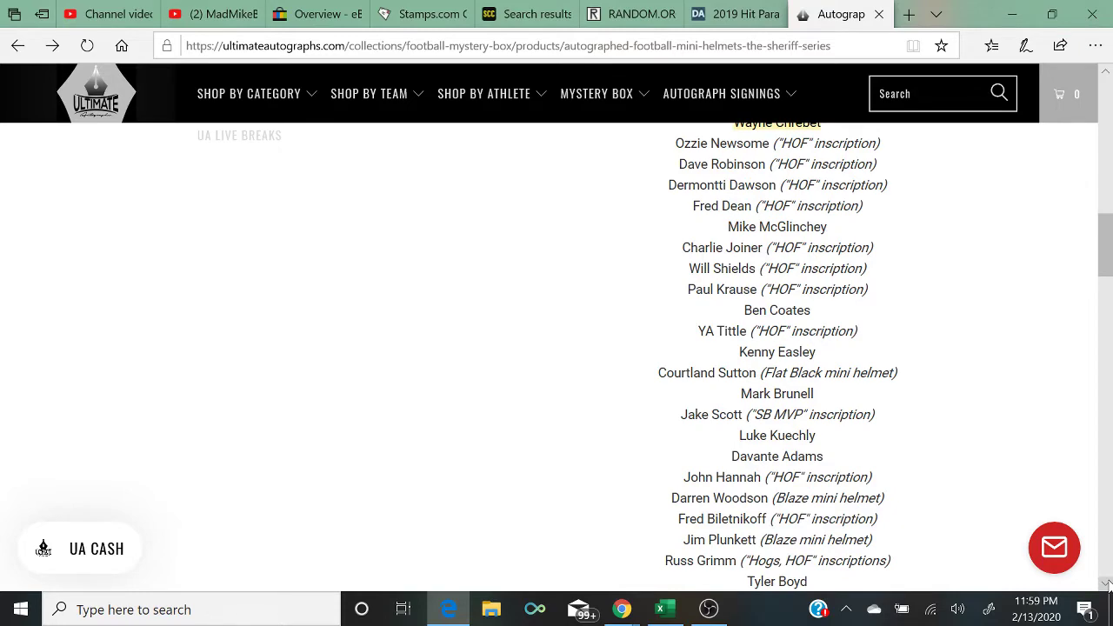
{"action": "left_click", "coordinate": [1104, 583]}
{"action": "left_click", "coordinate": [1105, 583]}
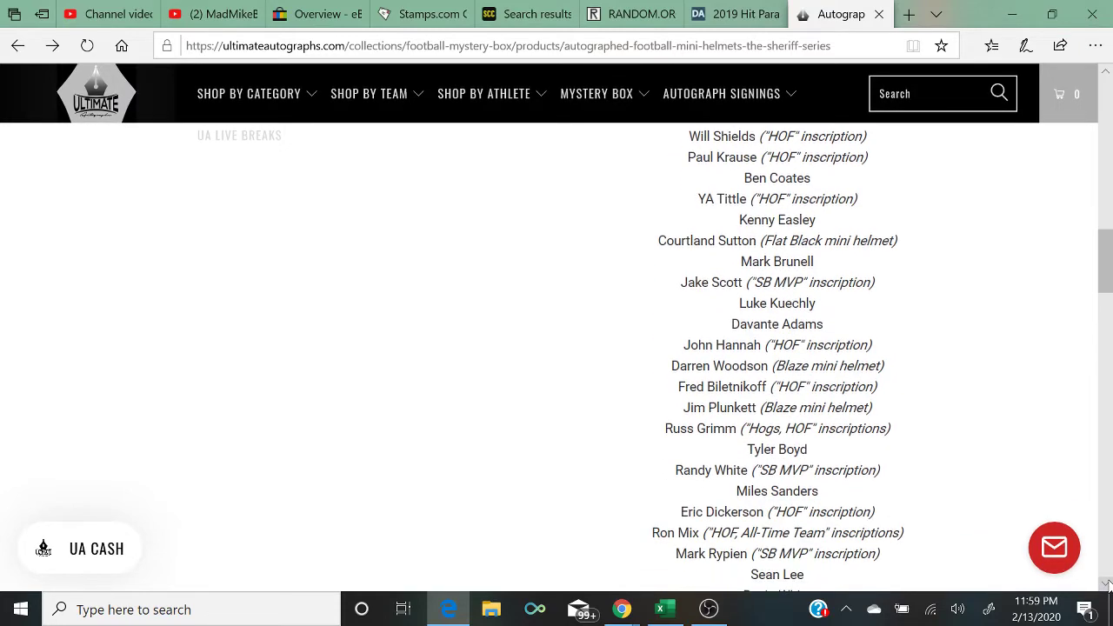
{"action": "left_click", "coordinate": [1105, 584]}
{"action": "left_click", "coordinate": [1105, 584]}
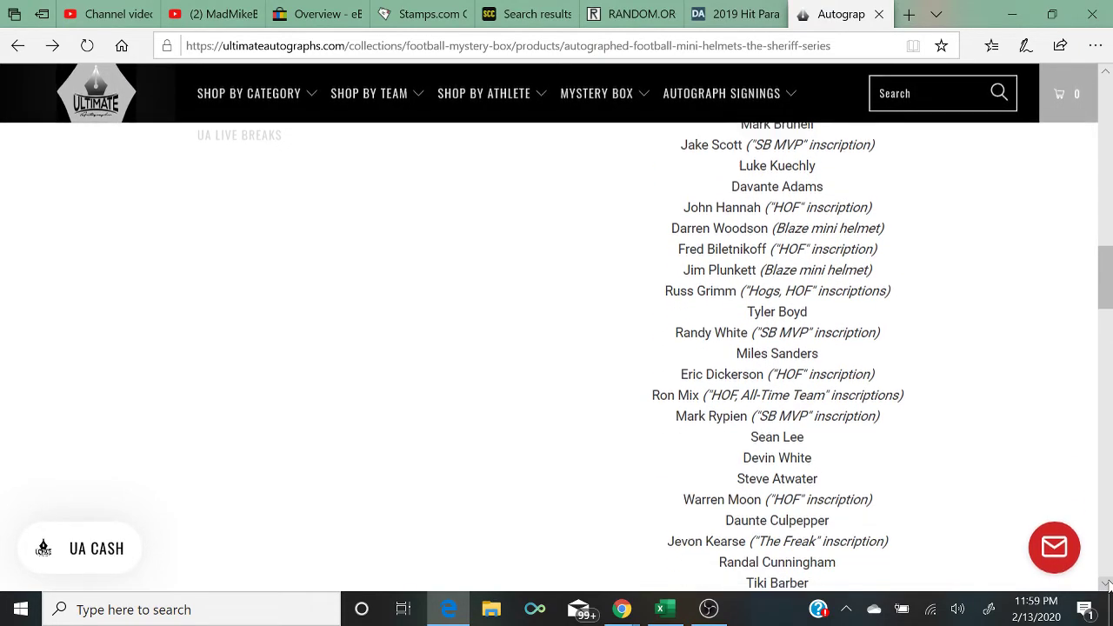
{"action": "left_click", "coordinate": [1104, 583]}
{"action": "left_click", "coordinate": [1105, 583]}
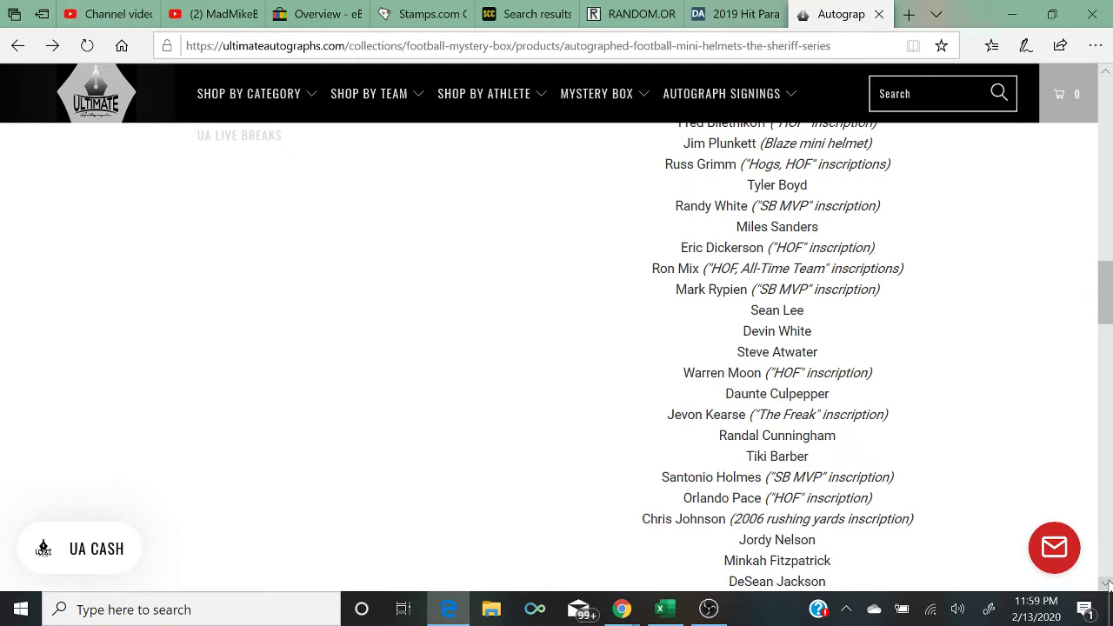
{"action": "left_click", "coordinate": [1105, 583]}
{"action": "left_click", "coordinate": [1105, 583]}
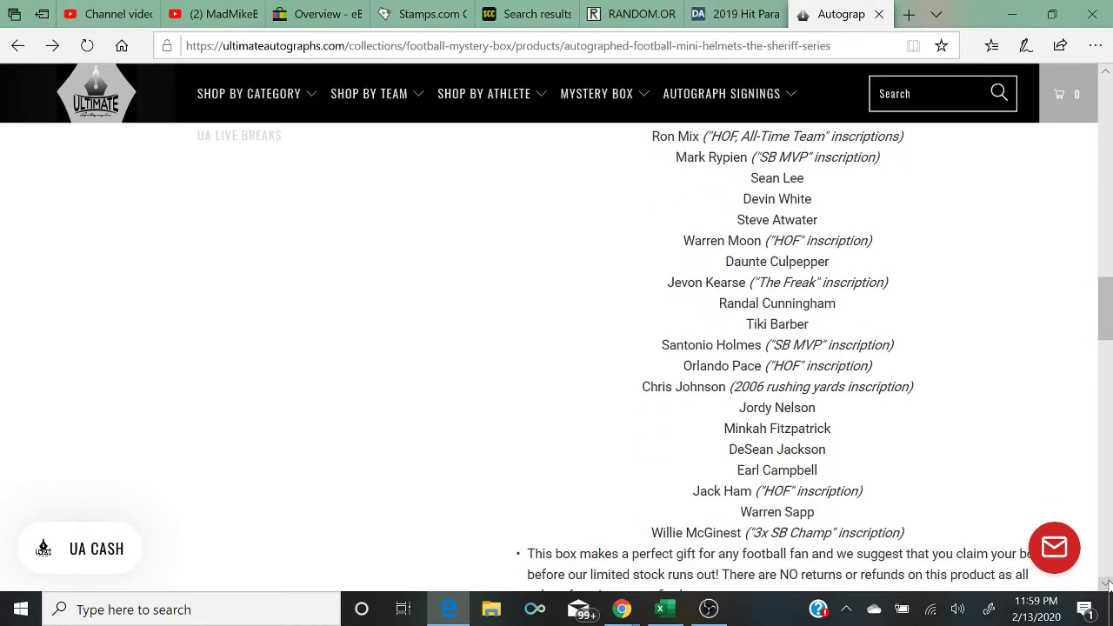
{"action": "left_click", "coordinate": [1105, 584]}
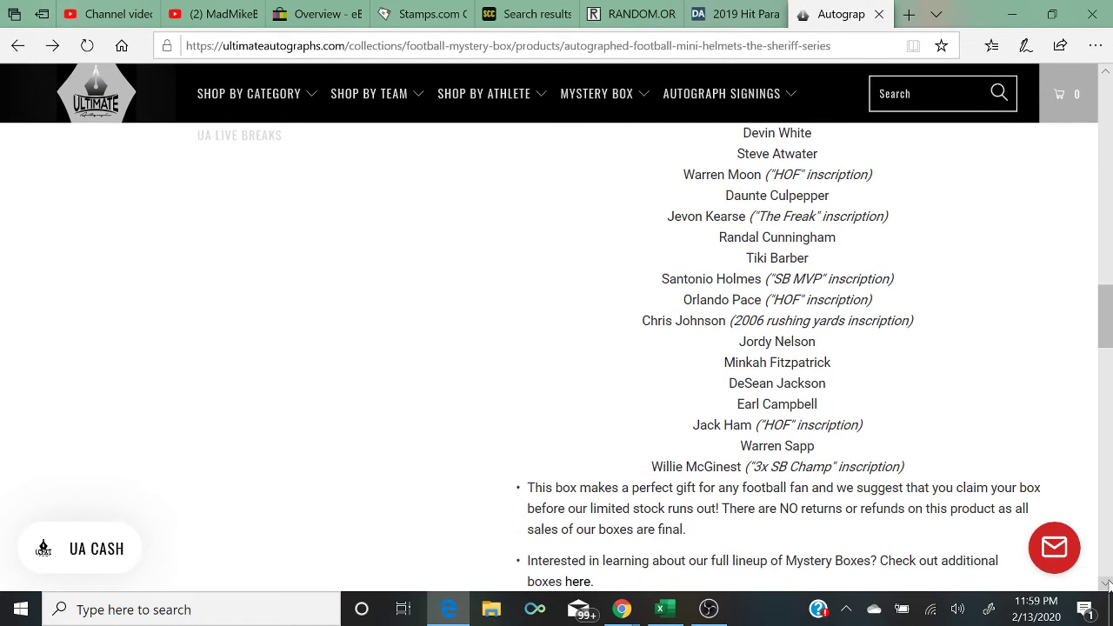
{"action": "left_click", "coordinate": [1105, 583]}
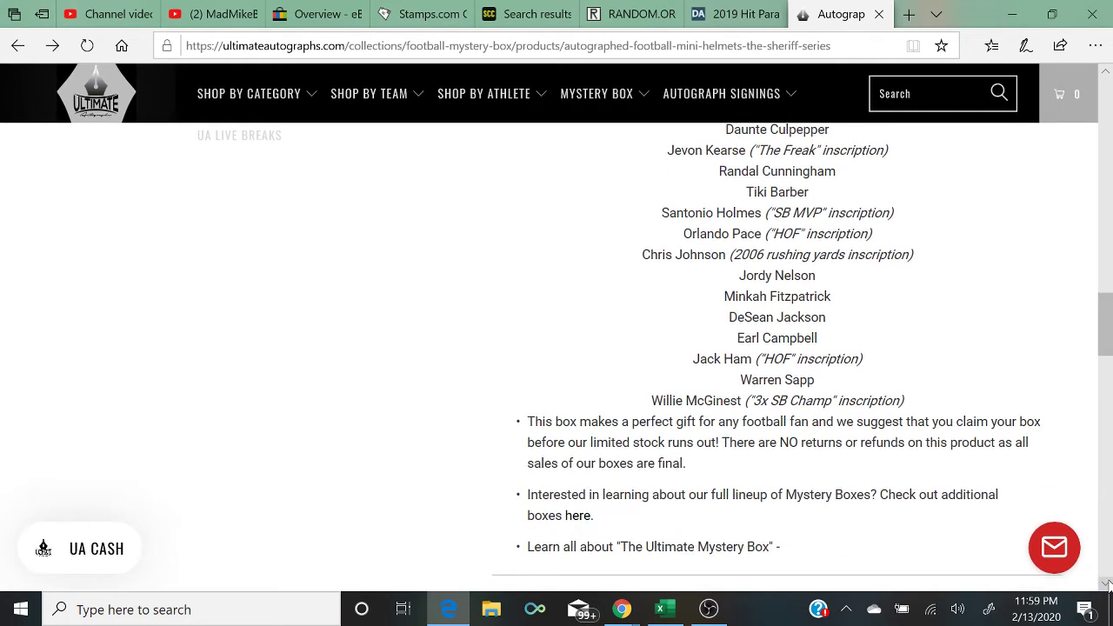
{"action": "left_click", "coordinate": [1105, 583]}
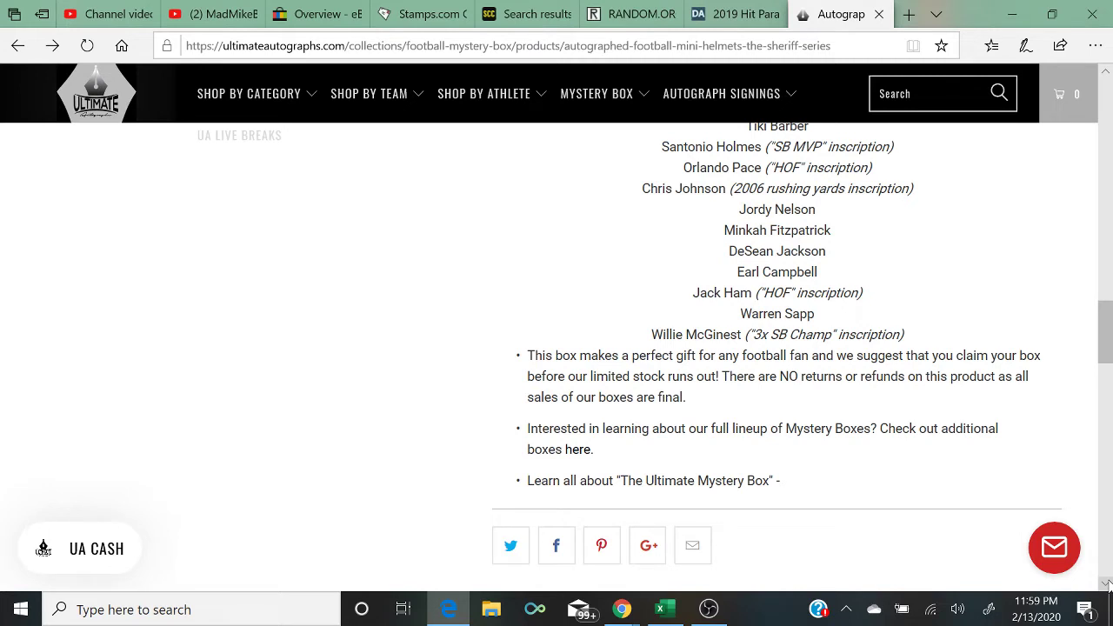
{"action": "left_click", "coordinate": [1105, 583]}
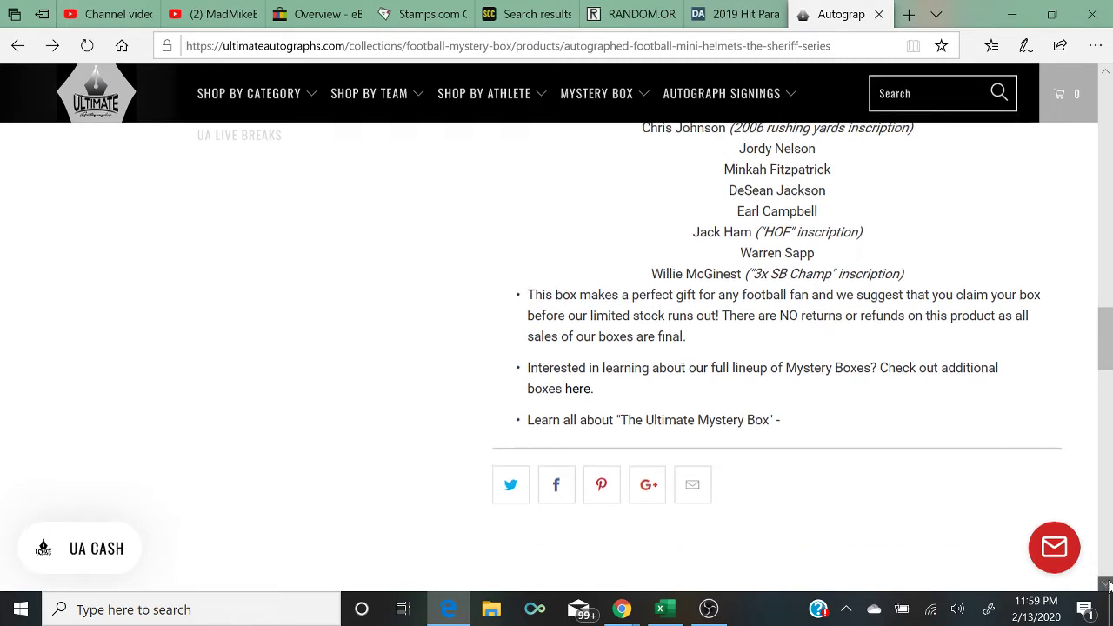
{"action": "left_click", "coordinate": [711, 609]}
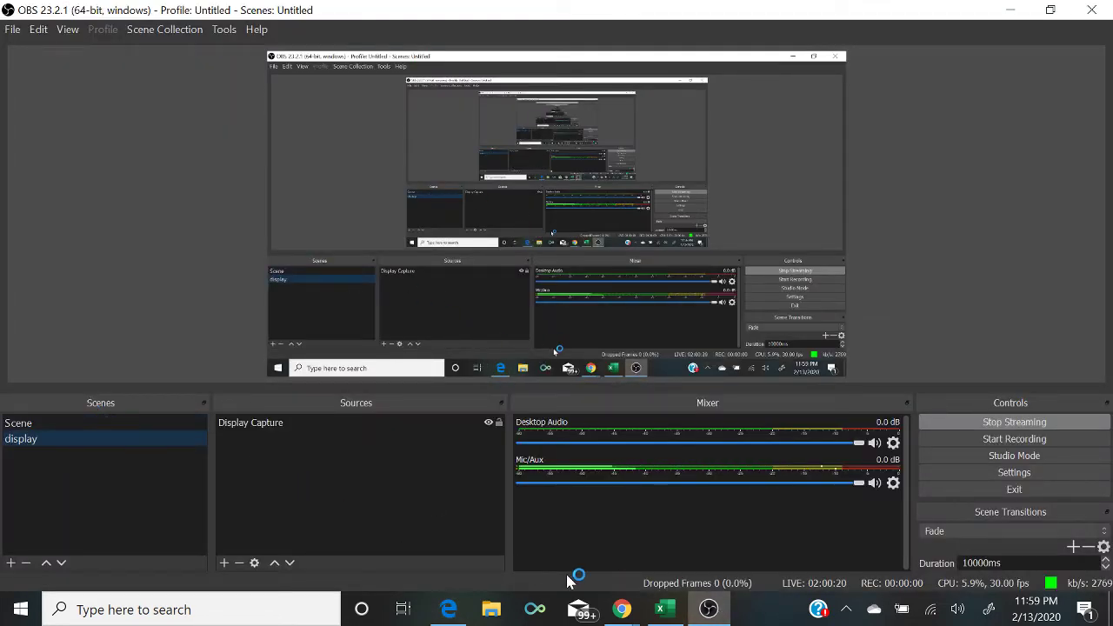
Step: Bring the Excel team list forward with the YouTube live chat window open over it
{"action": "left_click", "coordinate": [659, 610]}
{"action": "mouse_move", "coordinate": [622, 609]}
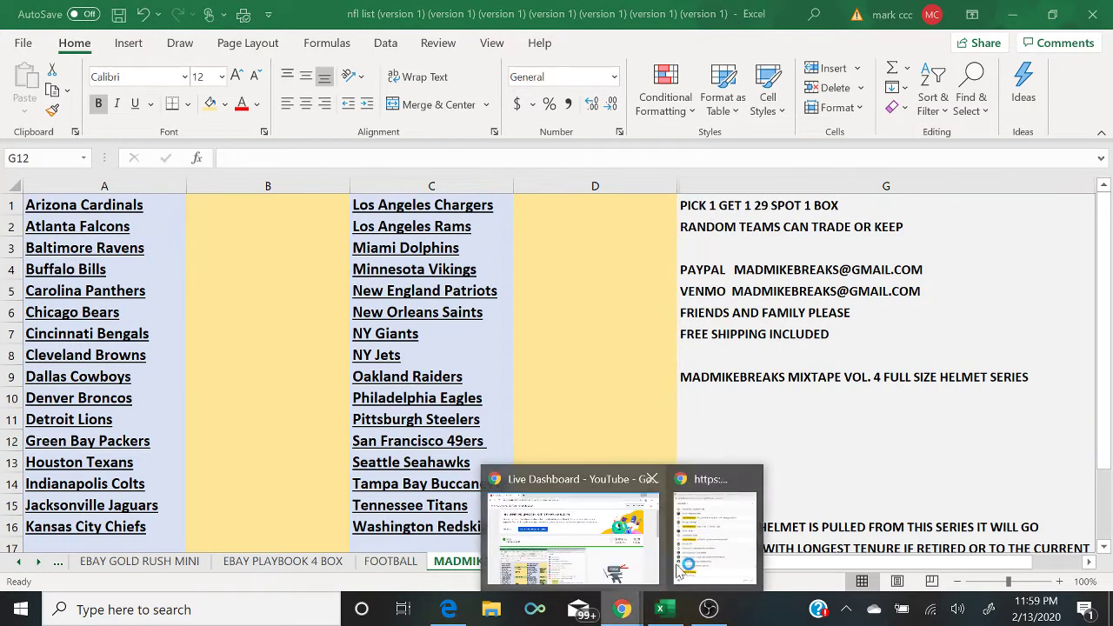
{"action": "left_click", "coordinate": [679, 569]}
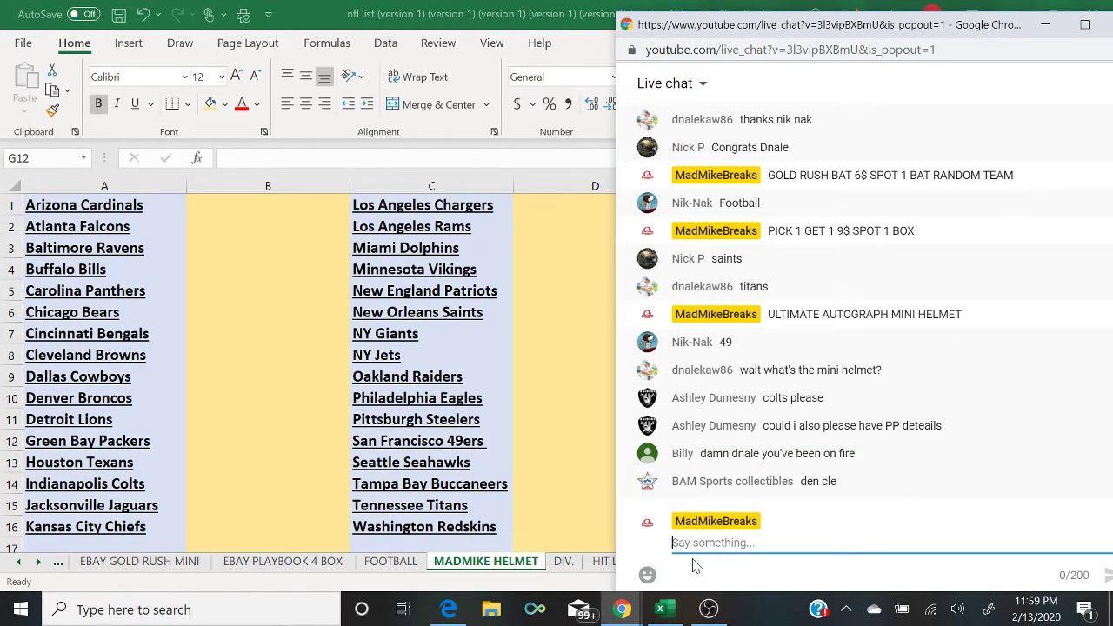
Step: Enter the buyer's name for the New Orleans Saints spot, checking the live chat
{"action": "left_click", "coordinate": [549, 321]}
{"action": "type", "text": "NICL"}
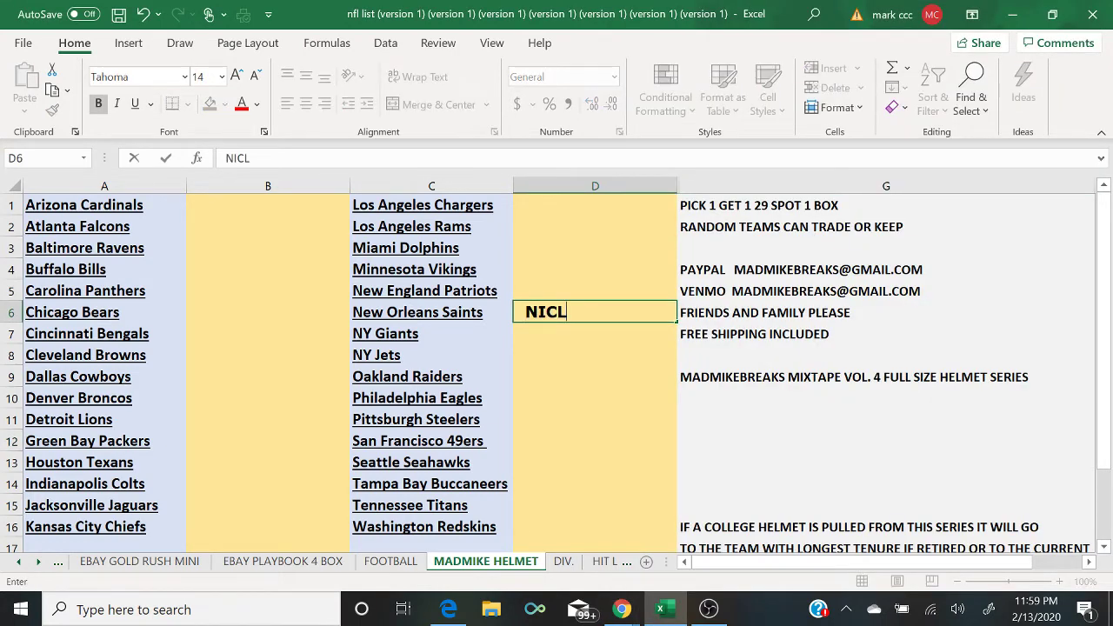
{"action": "key", "text": "BackSpace"}
{"action": "type", "text": "K P"}
{"action": "left_click", "coordinate": [621, 608]}
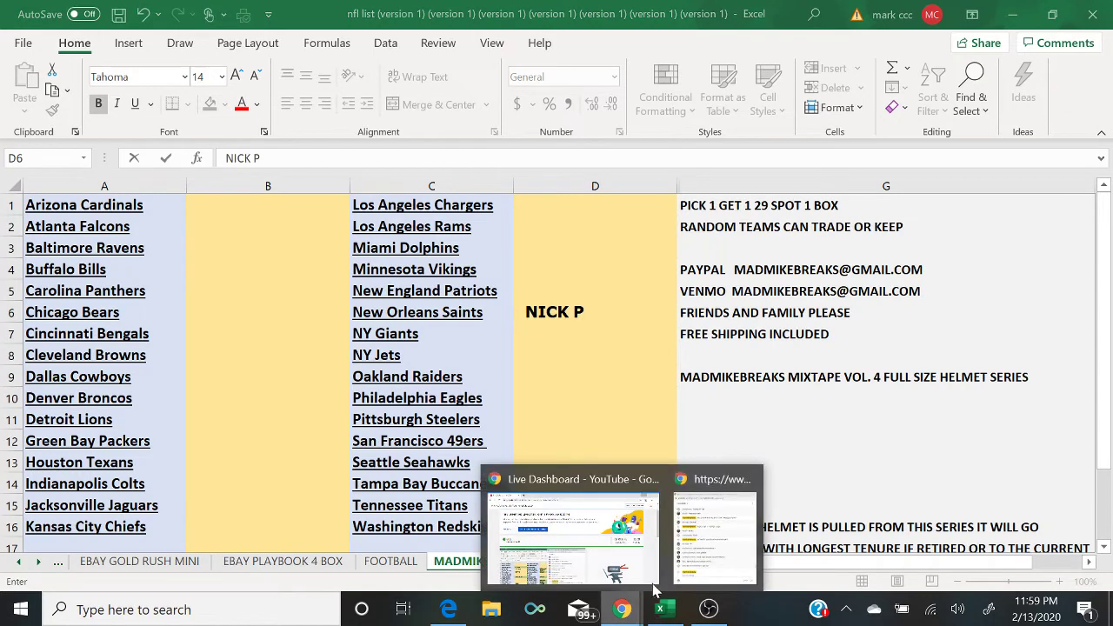
{"action": "left_click", "coordinate": [702, 556]}
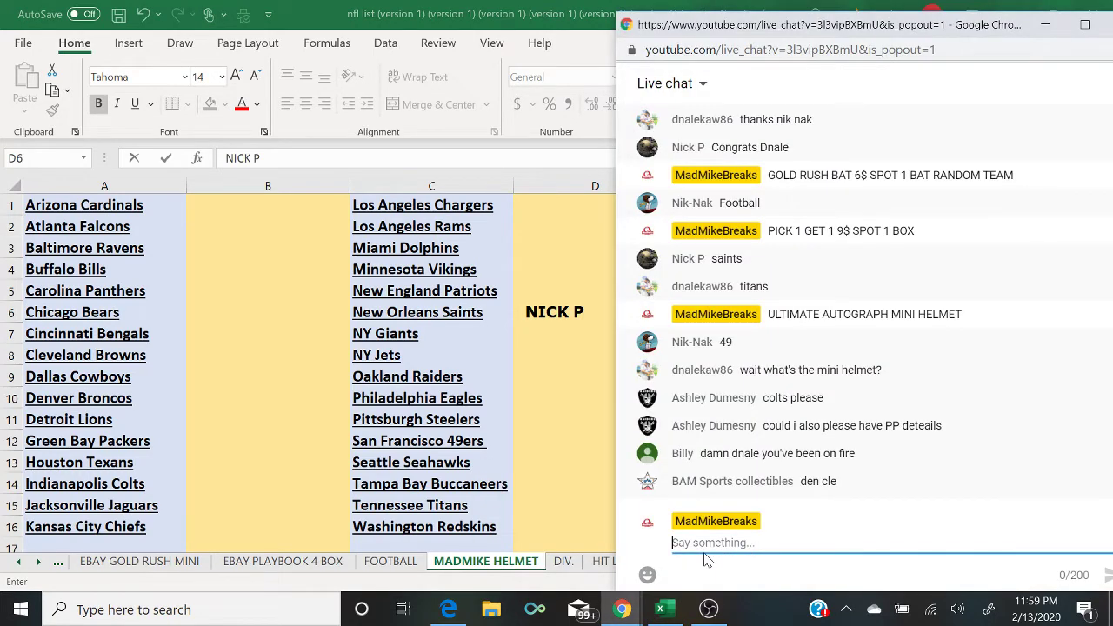
{"action": "key", "text": "alt+Tab"}
Step: Enter buyer names for the Tennessee Titans and San Francisco 49ers spots
{"action": "left_click", "coordinate": [540, 507]}
{"action": "type", "text": "DNAL"}
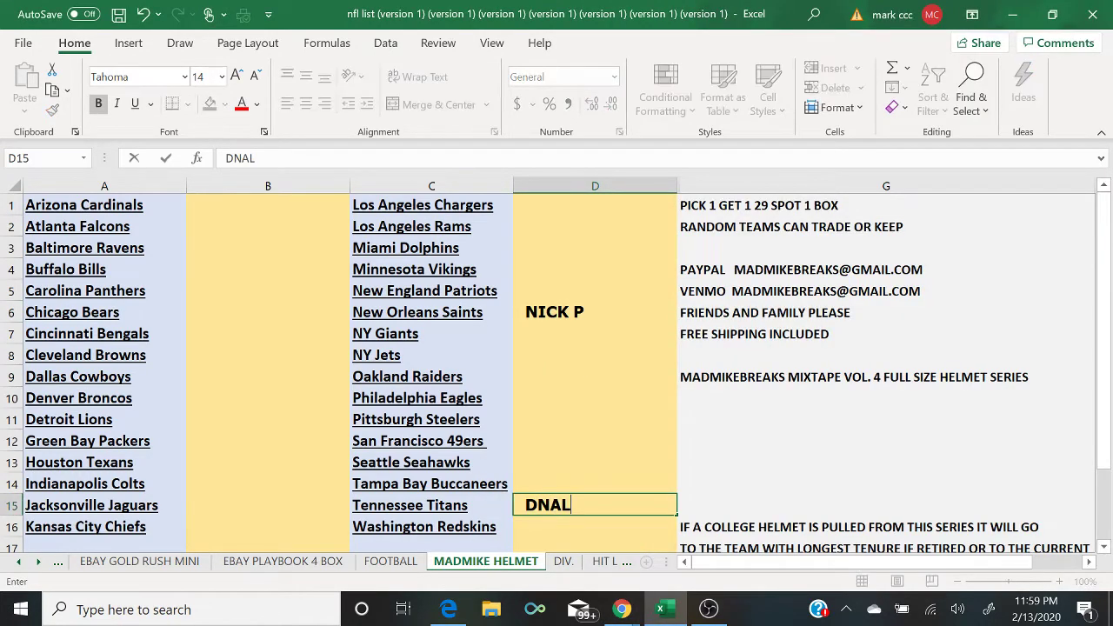
{"action": "type", "text": "EKAW"}
{"action": "key", "text": "Return"}
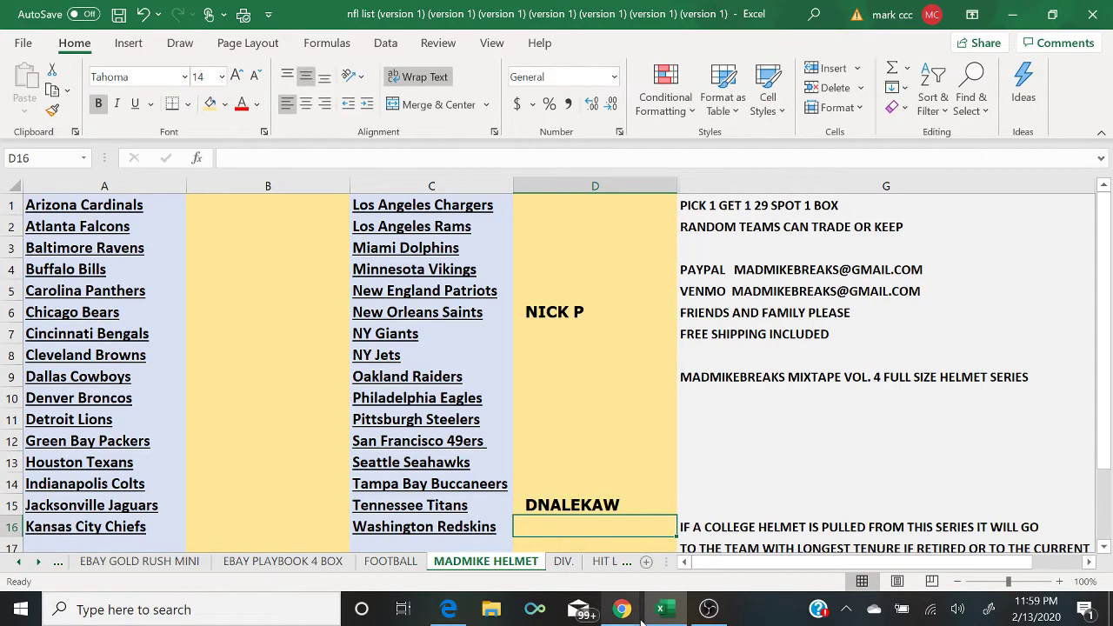
{"action": "mouse_move", "coordinate": [632, 619]}
{"action": "left_click", "coordinate": [709, 548]}
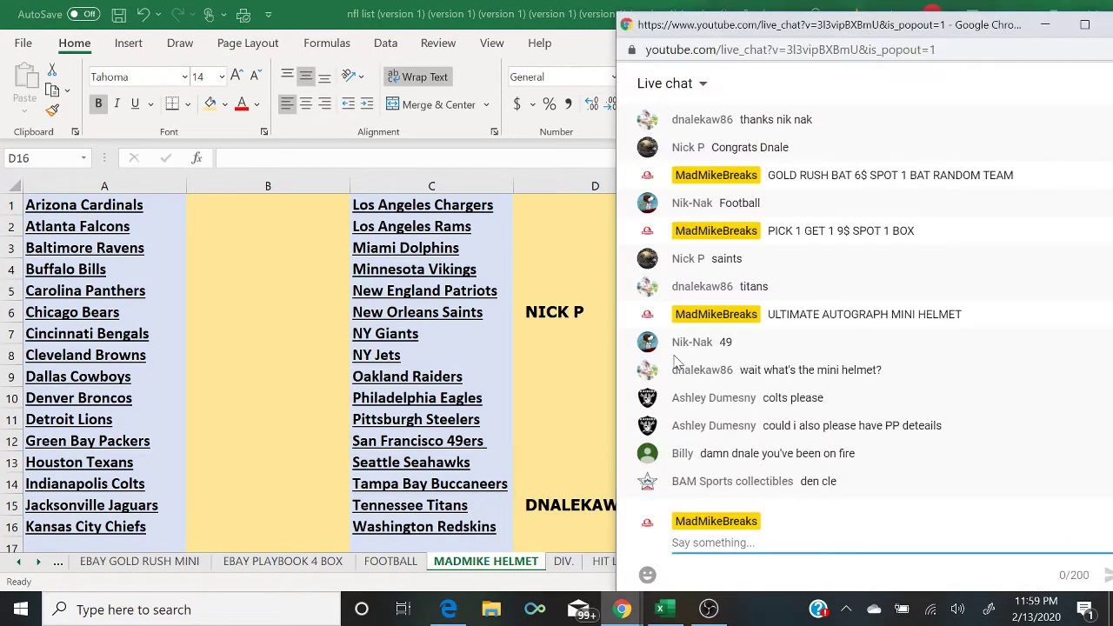
{"action": "left_click", "coordinate": [544, 437]}
{"action": "type", "text": "NIK NAK"}
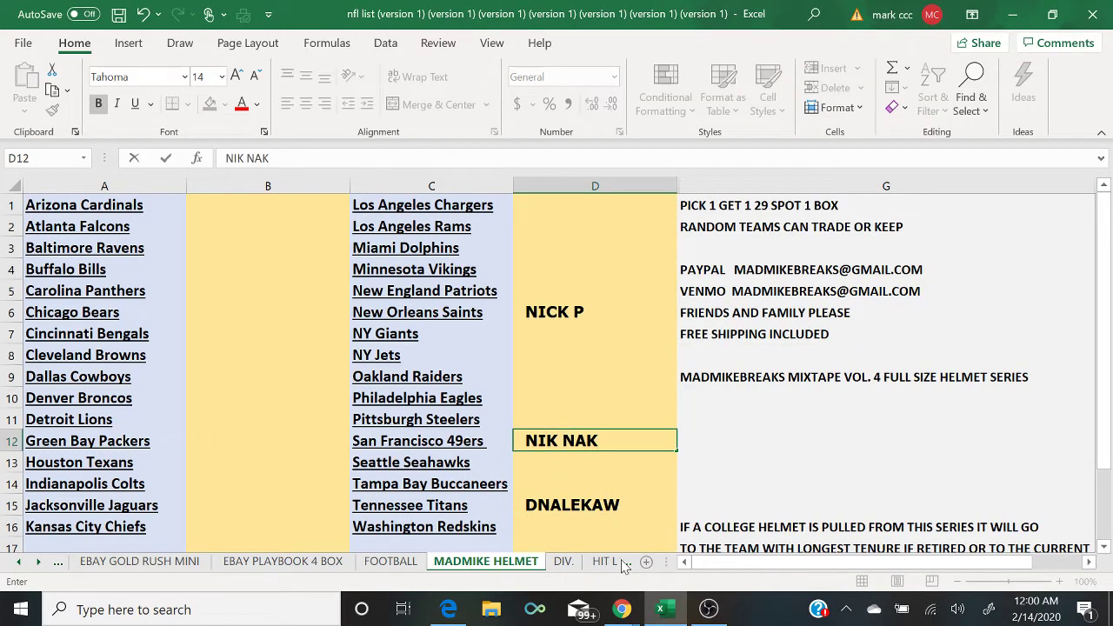
{"action": "left_click", "coordinate": [621, 608]}
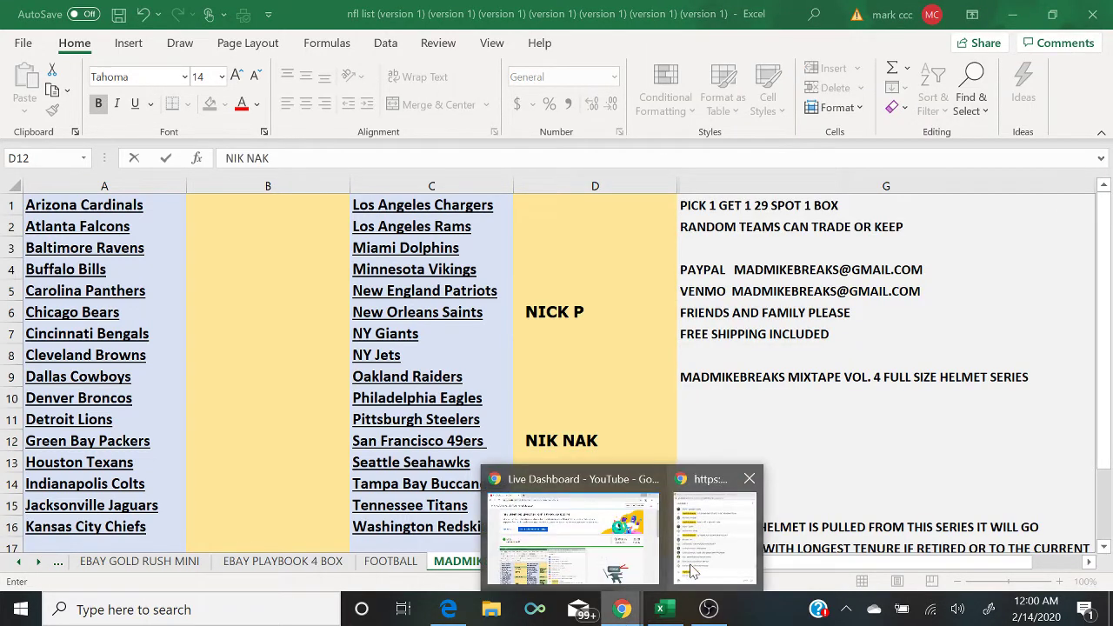
{"action": "left_click", "coordinate": [696, 557]}
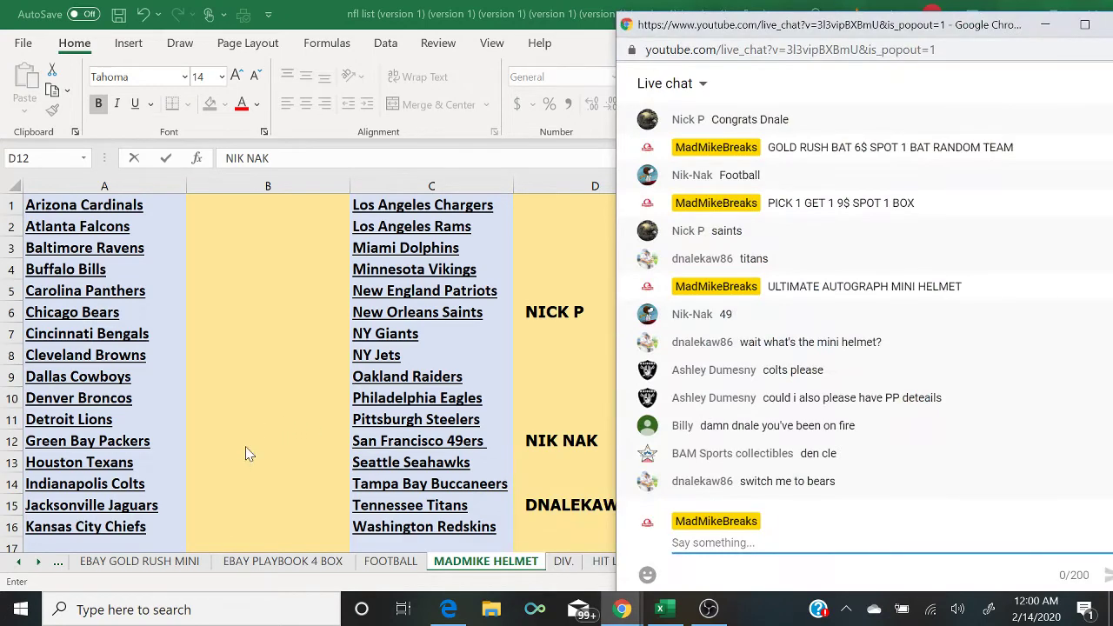
Step: Enter the buyer's name for the Colts spot, then check the chat for requests
{"action": "left_click", "coordinate": [209, 487]}
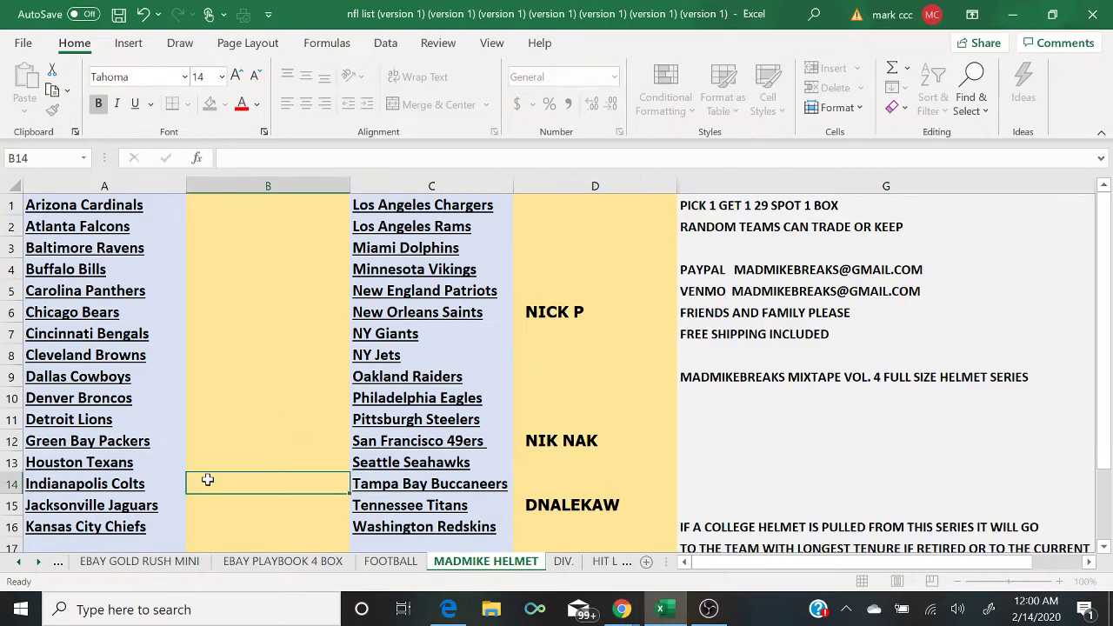
{"action": "type", "text": "ASHLEY"}
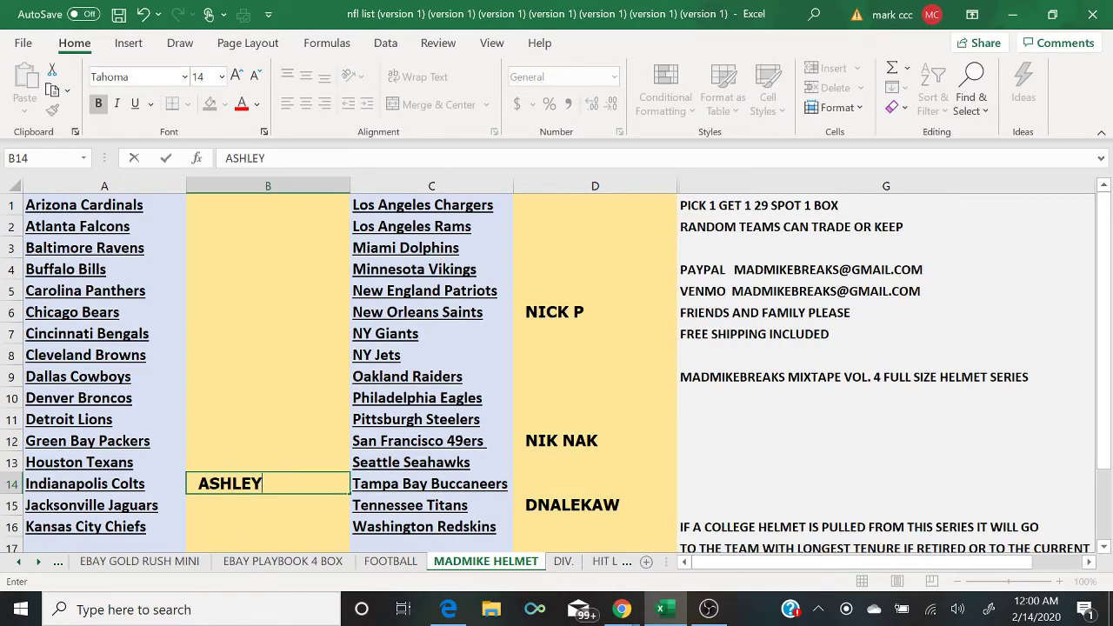
{"action": "mouse_move", "coordinate": [619, 614]}
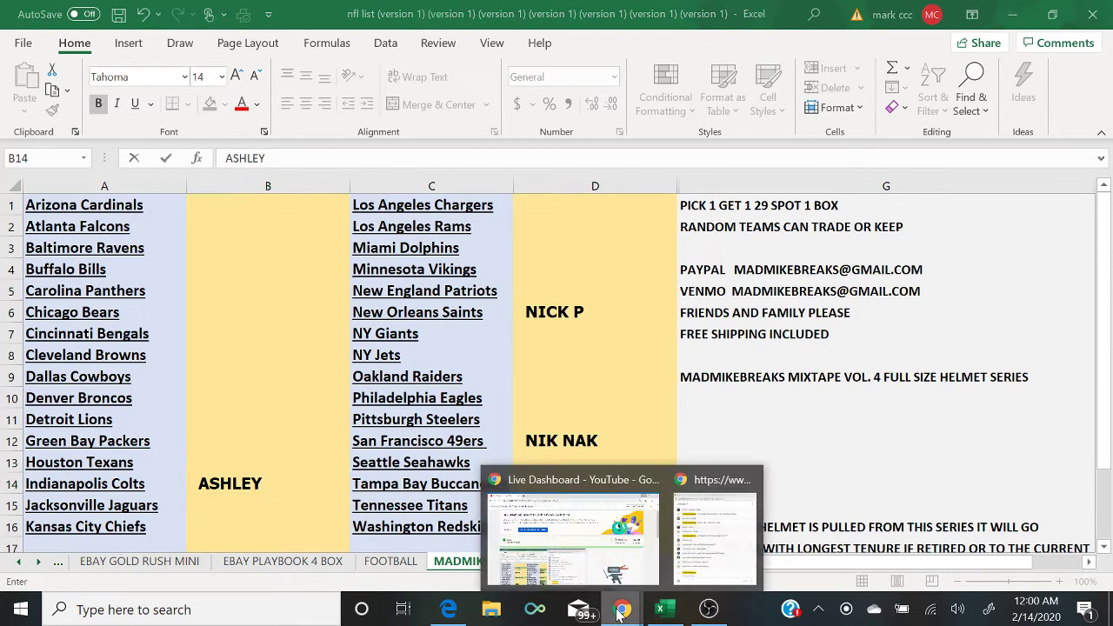
{"action": "left_click", "coordinate": [704, 574]}
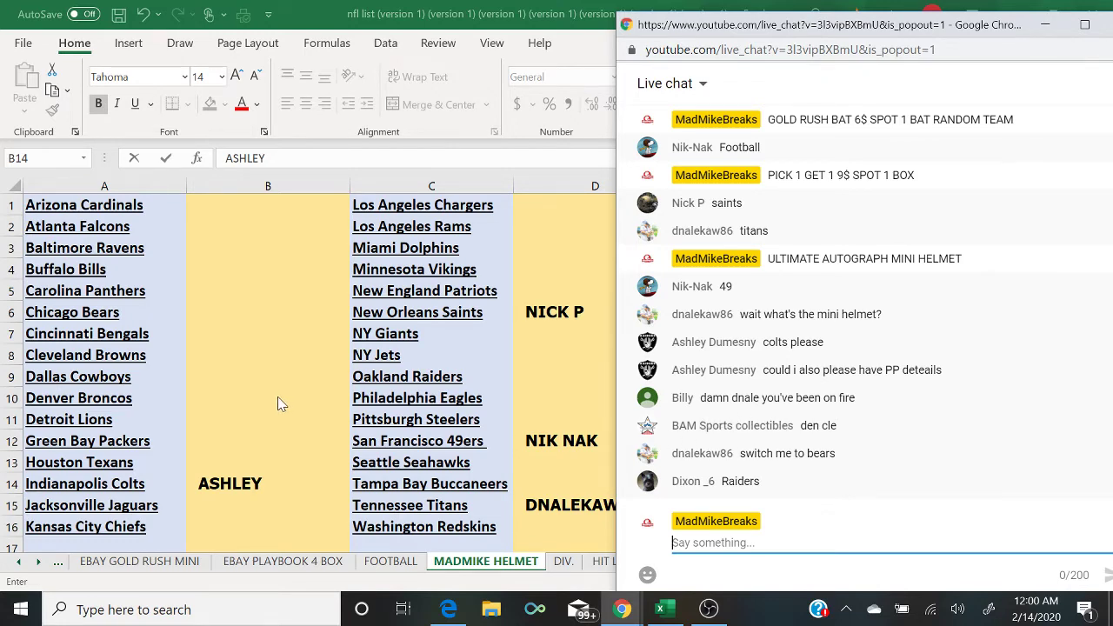
Step: Give the Browns and Broncos spots the same buyer and clear the Titans buyer name
{"action": "left_click", "coordinate": [228, 357]}
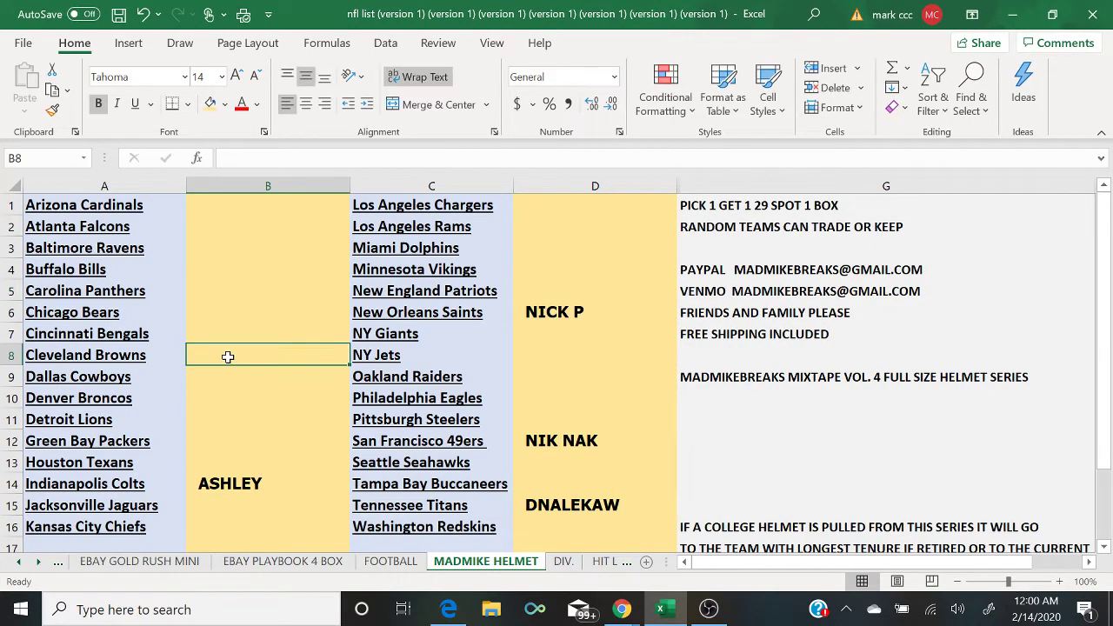
{"action": "type", "text": "BAM SPORTS"}
{"action": "key", "text": "Return"}
{"action": "key", "text": "Return"}
{"action": "key", "text": "Return"}
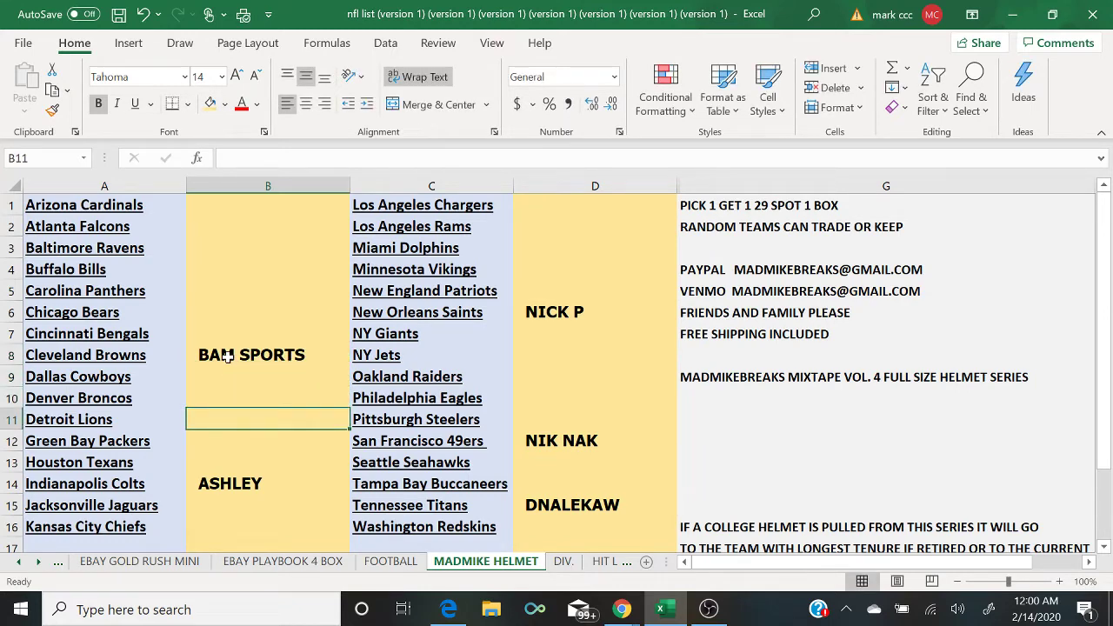
{"action": "key", "text": "Up"}
{"action": "type", "text": "BAM SPORTS"}
{"action": "key", "text": "Return"}
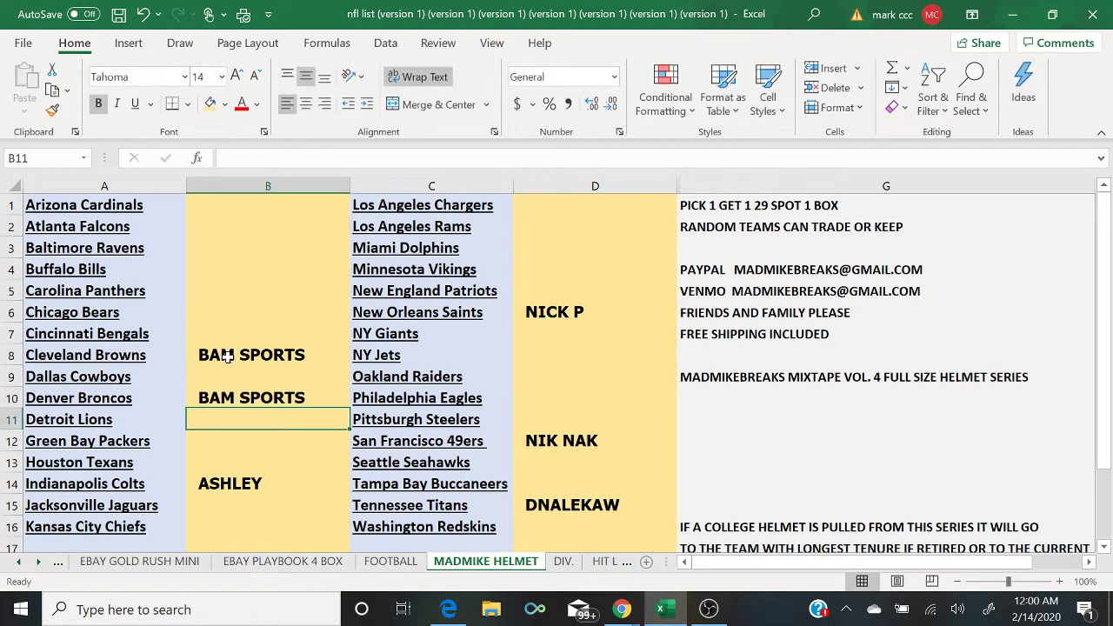
{"action": "mouse_move", "coordinate": [617, 616]}
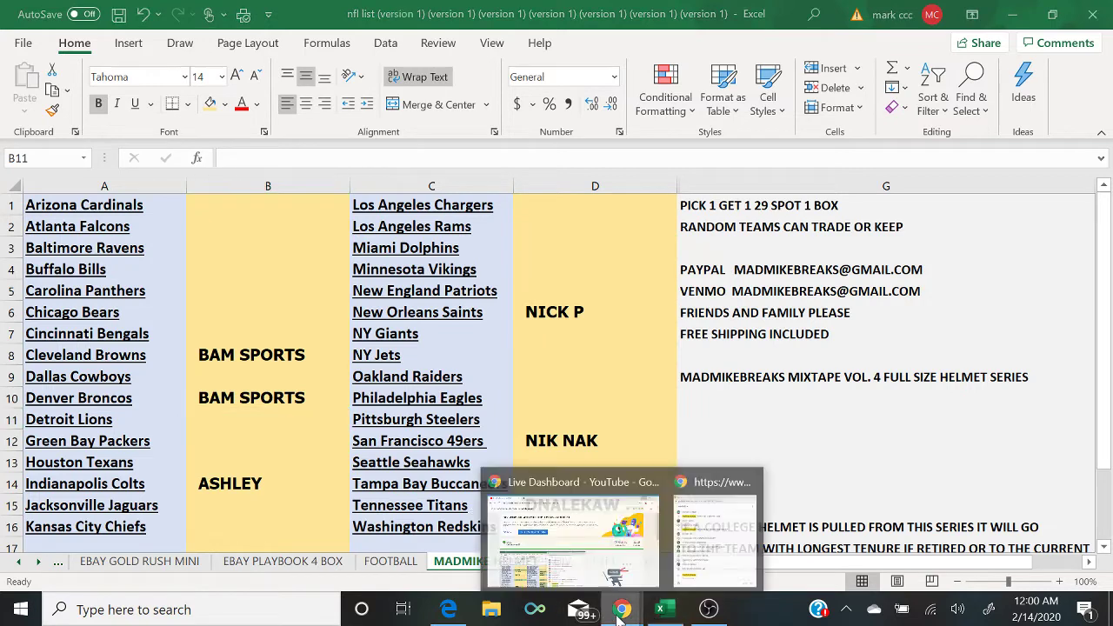
{"action": "left_click", "coordinate": [728, 565]}
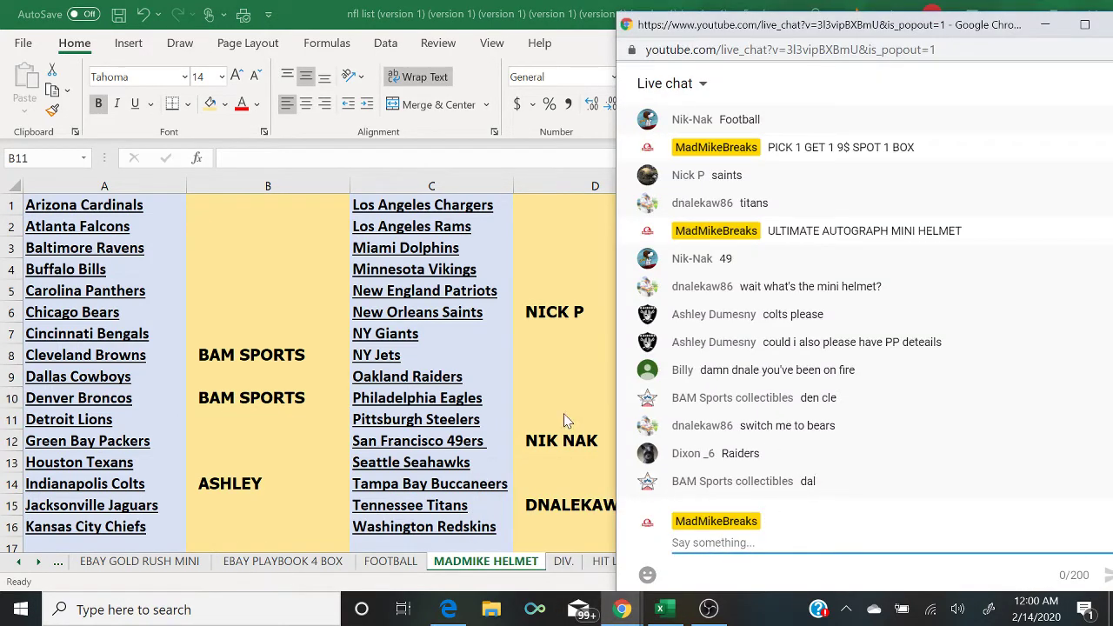
{"action": "left_click", "coordinate": [565, 507]}
{"action": "key", "text": "BackSpace"}
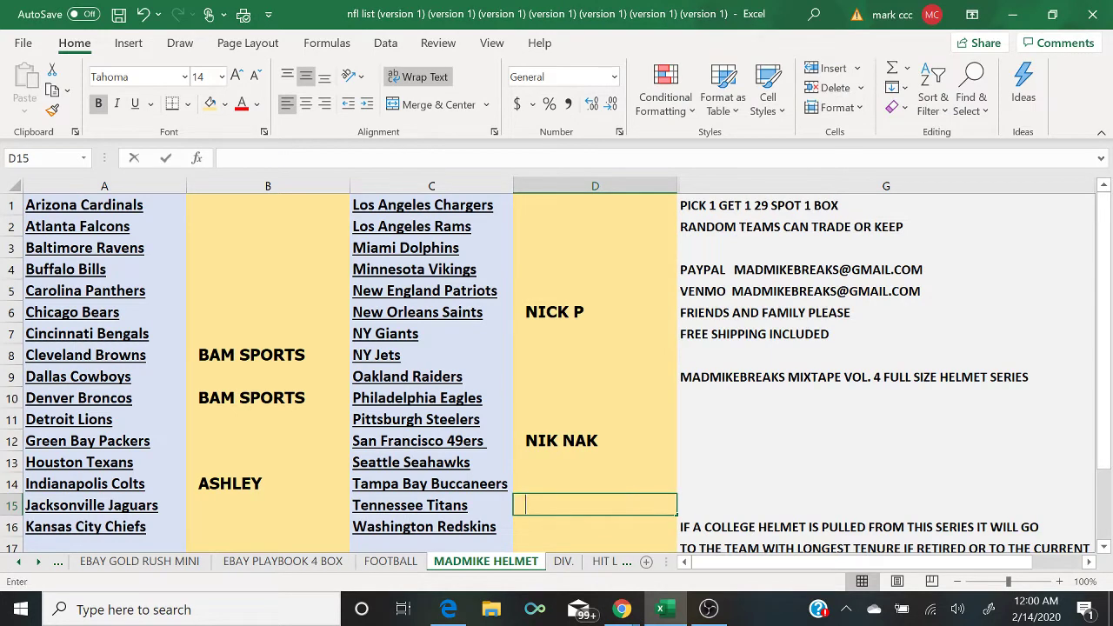
Step: Move the former Titans buyer's name onto the Chicago Bears spot
{"action": "left_click", "coordinate": [232, 312]}
{"action": "type", "text": "SN"}
{"action": "key", "text": "BackSpace"}
{"action": "key", "text": "BackSpace"}
{"action": "type", "text": "D"}
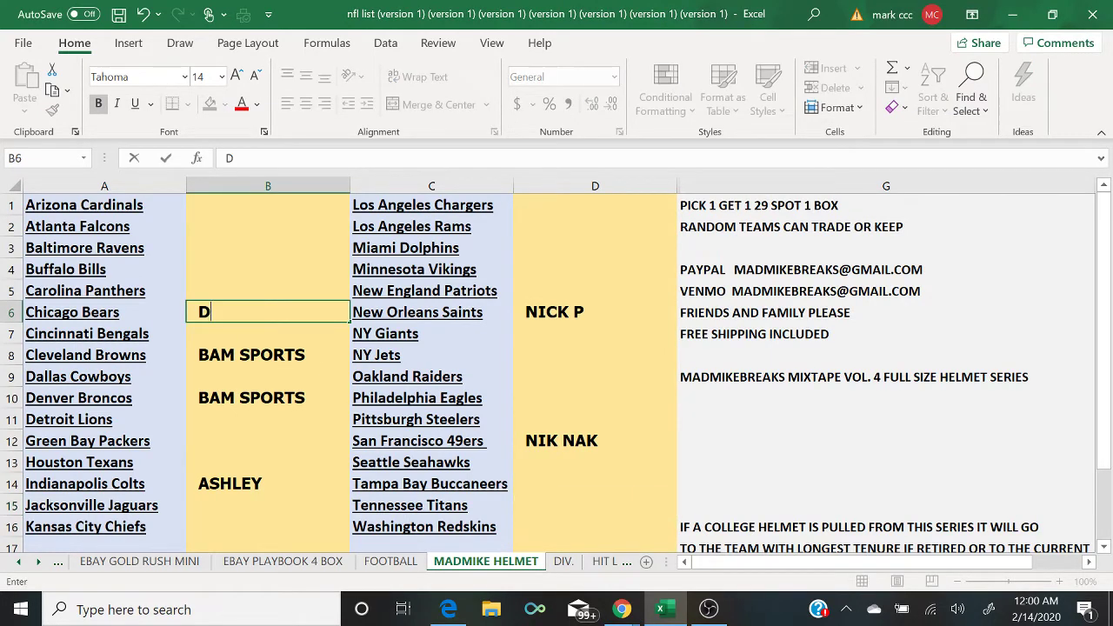
{"action": "type", "text": "NALEKAW"}
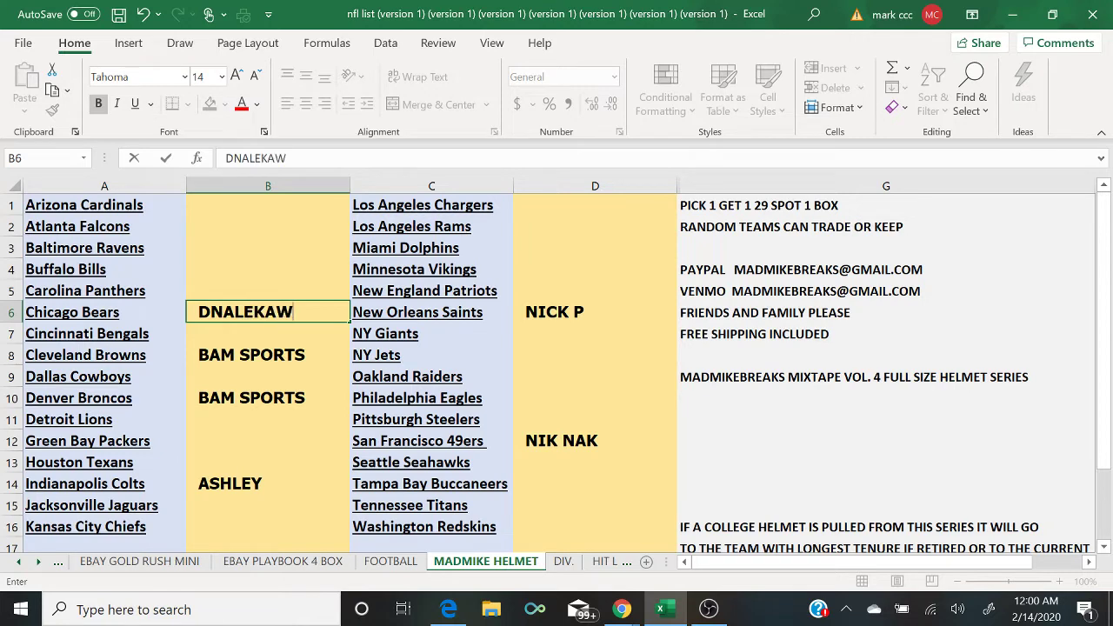
{"action": "left_click", "coordinate": [622, 609]}
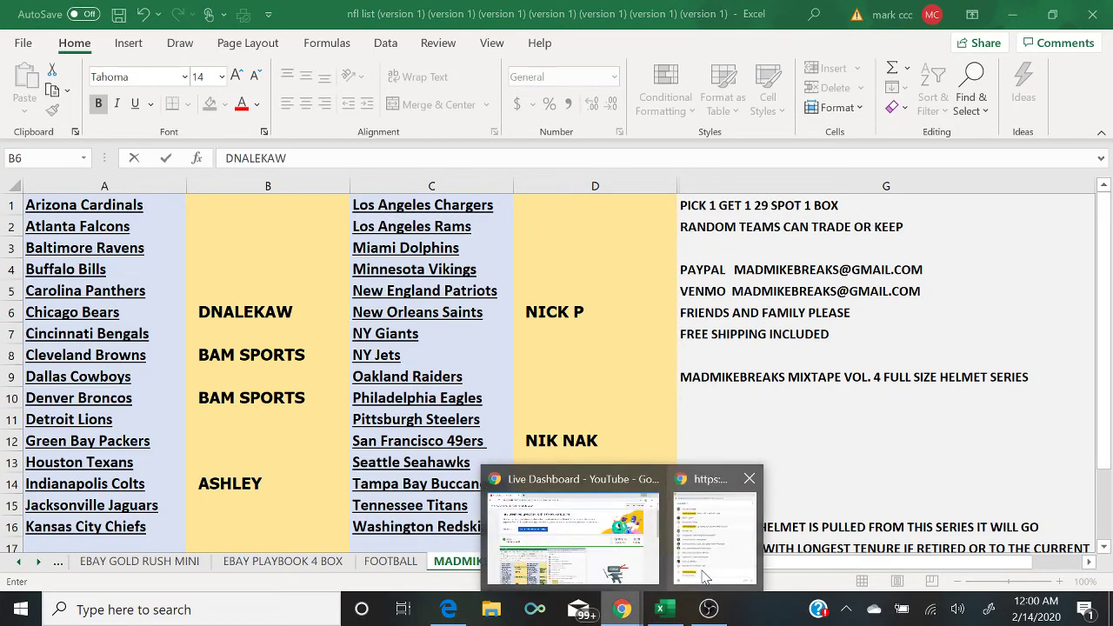
{"action": "left_click", "coordinate": [705, 576]}
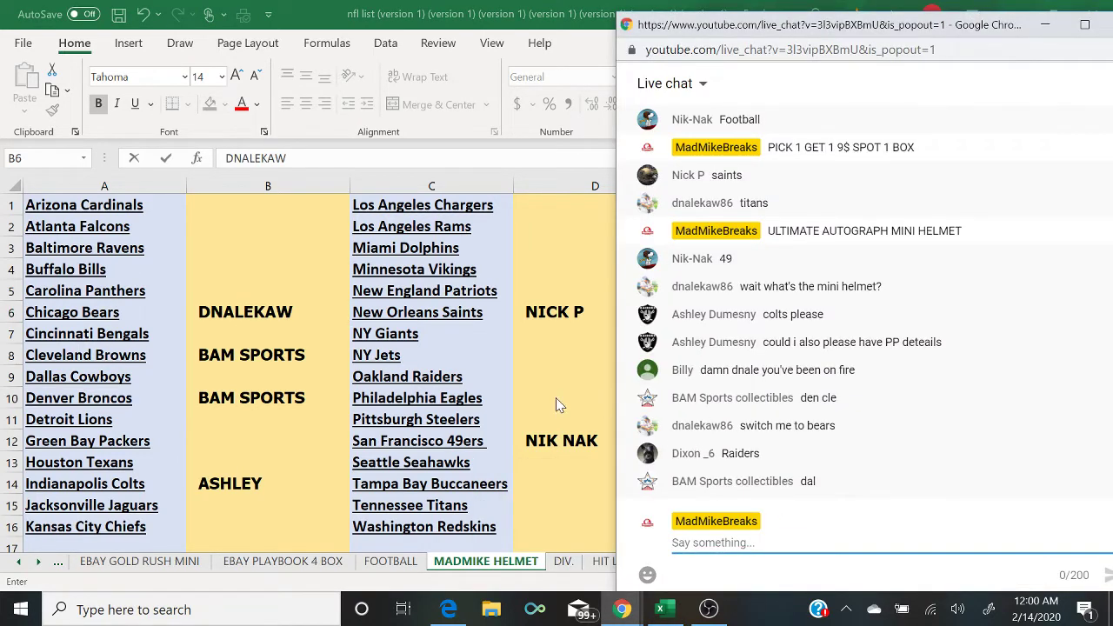
Step: Enter a buyer for the Raiders and give the Cowboys the Browns-and-Broncos buyer
{"action": "left_click", "coordinate": [529, 376]}
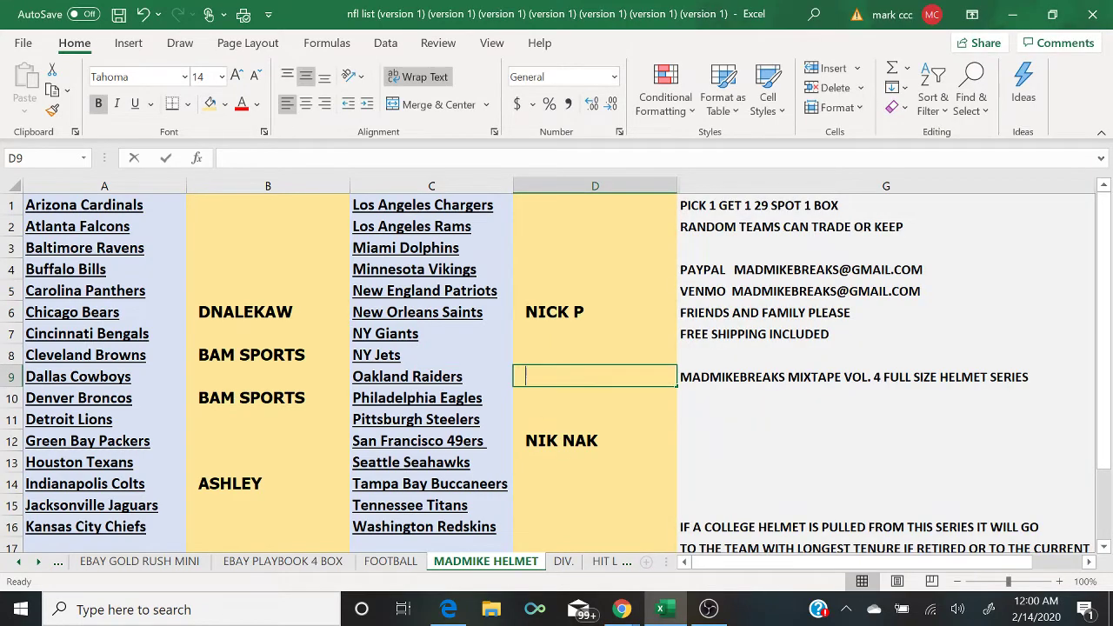
{"action": "type", "text": "DIXON"}
{"action": "left_click", "coordinate": [635, 612]}
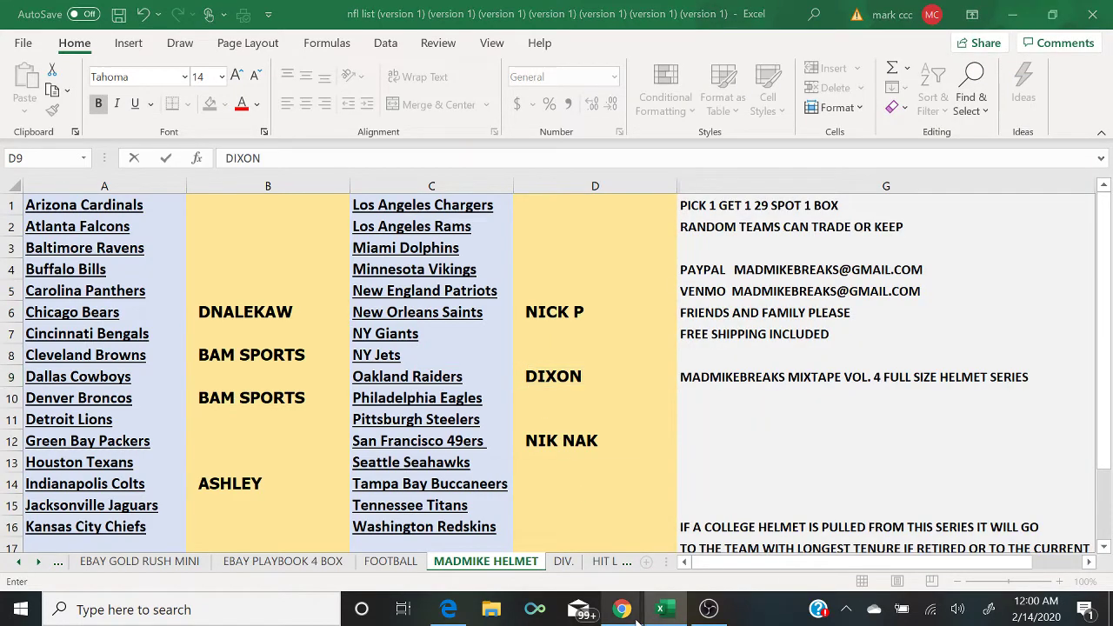
{"action": "left_click", "coordinate": [736, 550]}
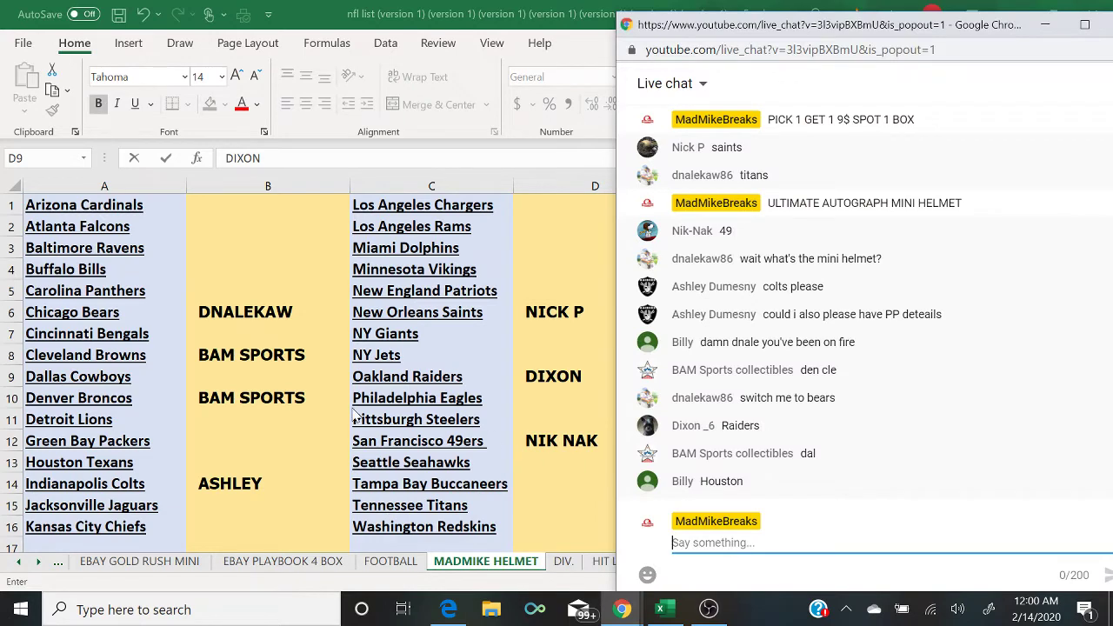
{"action": "left_click", "coordinate": [222, 375]}
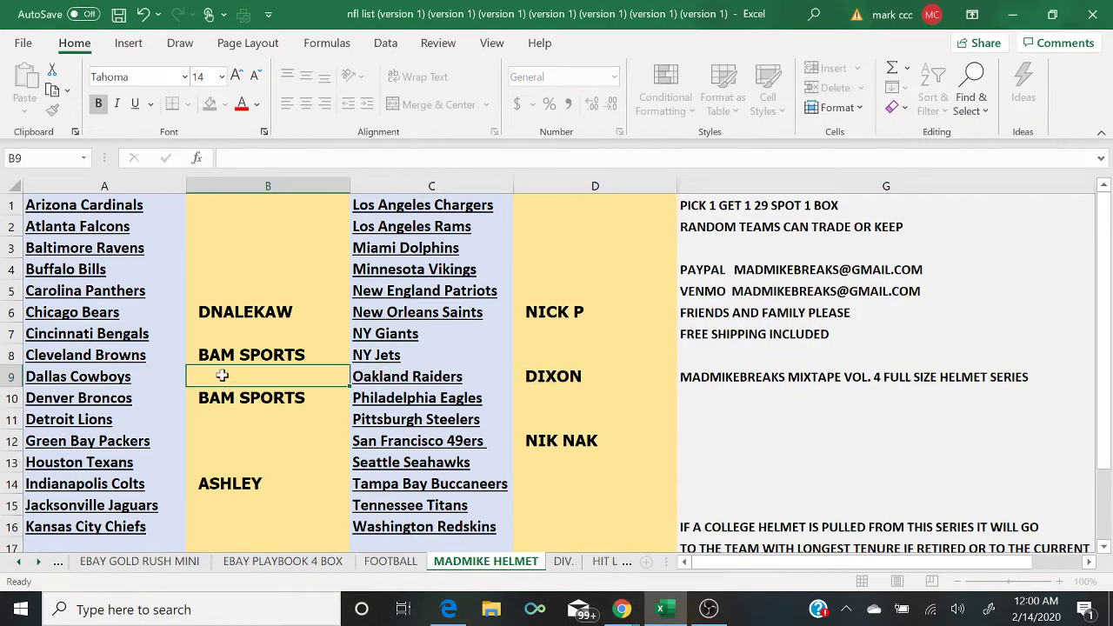
{"action": "type", "text": "BAM SPORTS"}
{"action": "key", "text": "Return"}
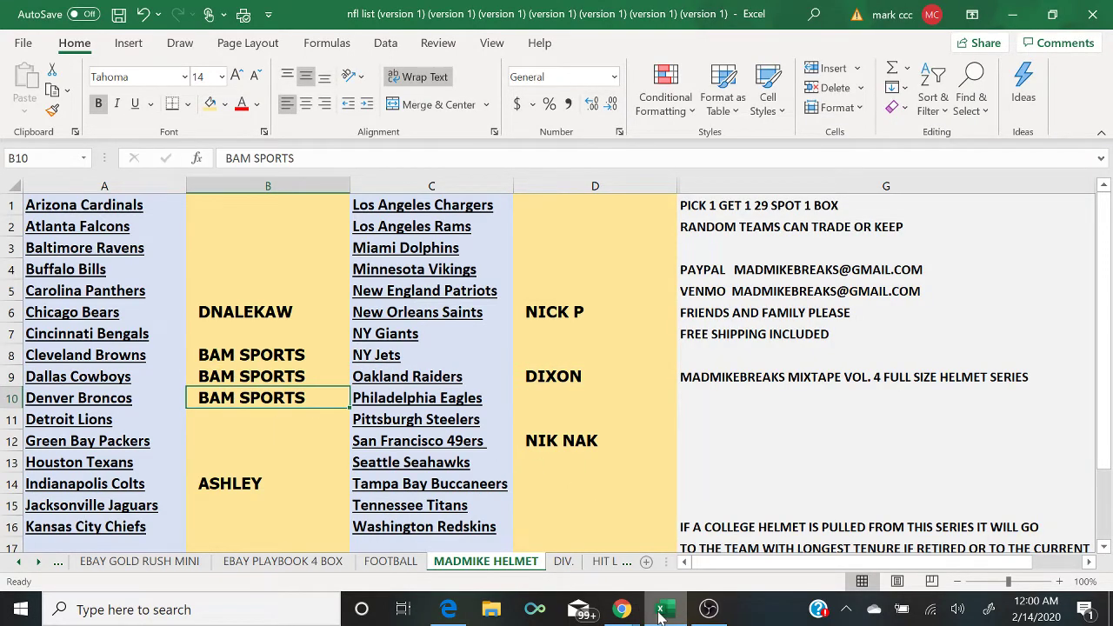
{"action": "mouse_move", "coordinate": [621, 609]}
{"action": "left_click", "coordinate": [691, 546]}
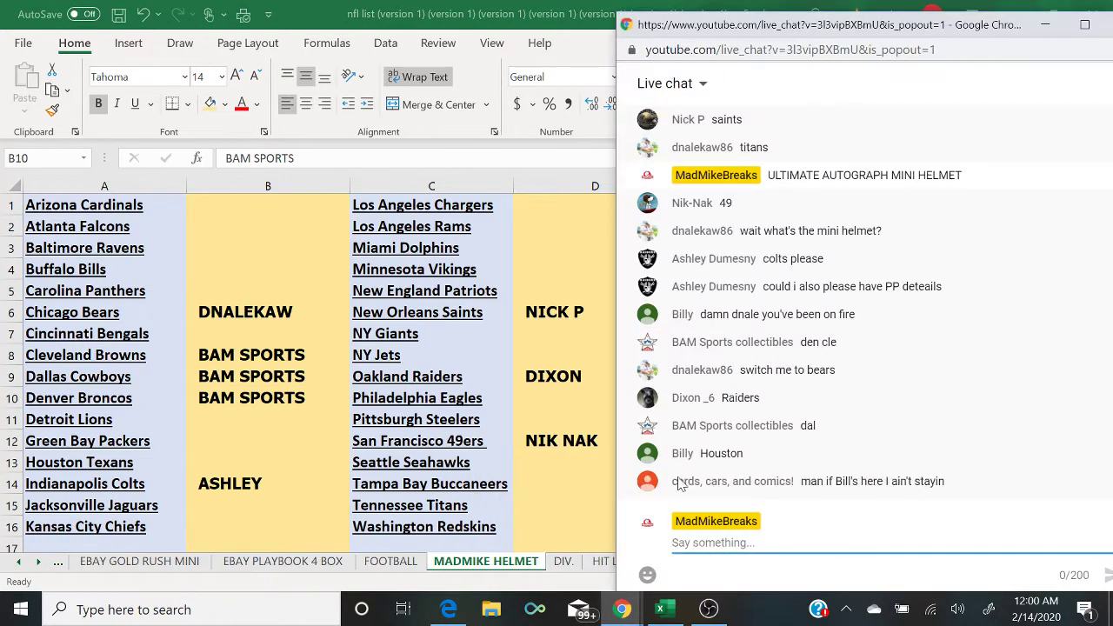
{"action": "left_click", "coordinate": [227, 459]}
Step: Enter a buyer's name beside the Colts and bring the live chat forward
{"action": "type", "text": "BILLY"}
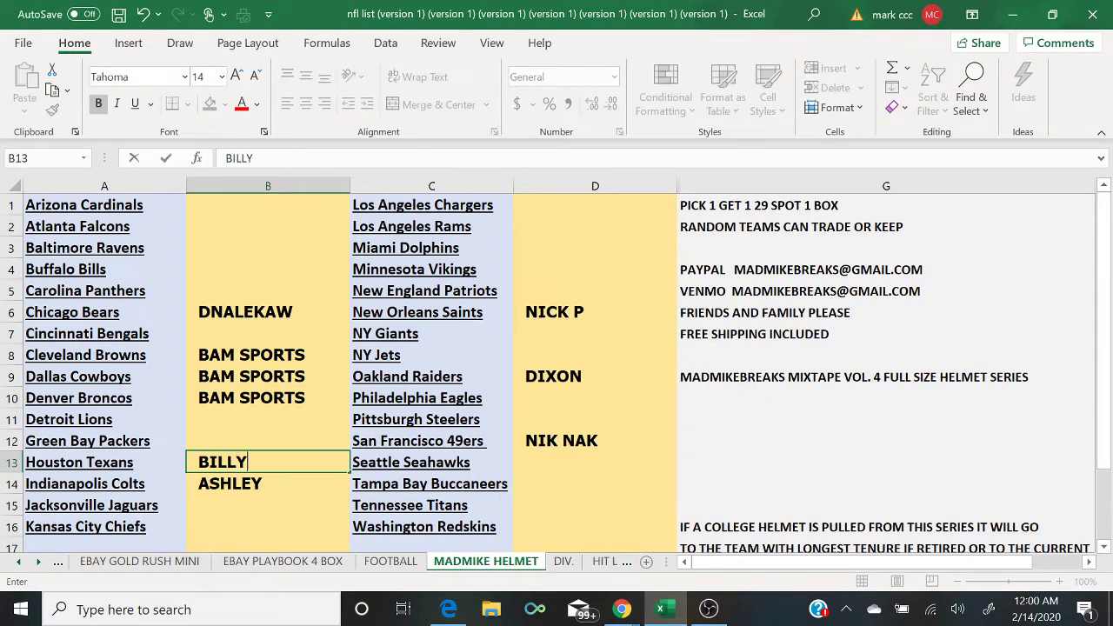
{"action": "mouse_move", "coordinate": [622, 608]}
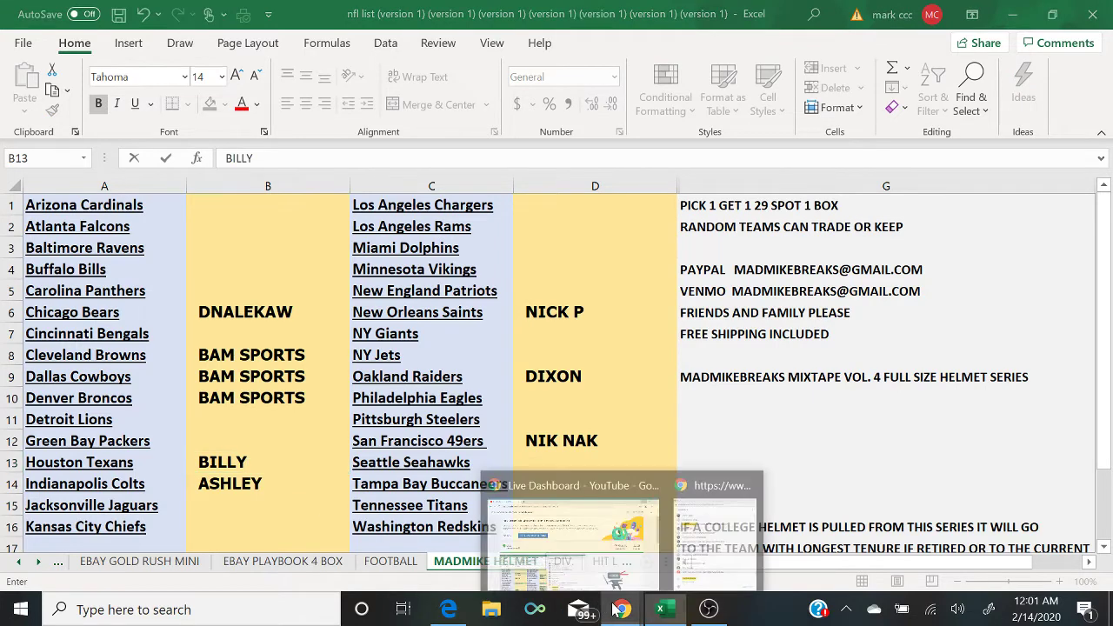
{"action": "left_click", "coordinate": [686, 567]}
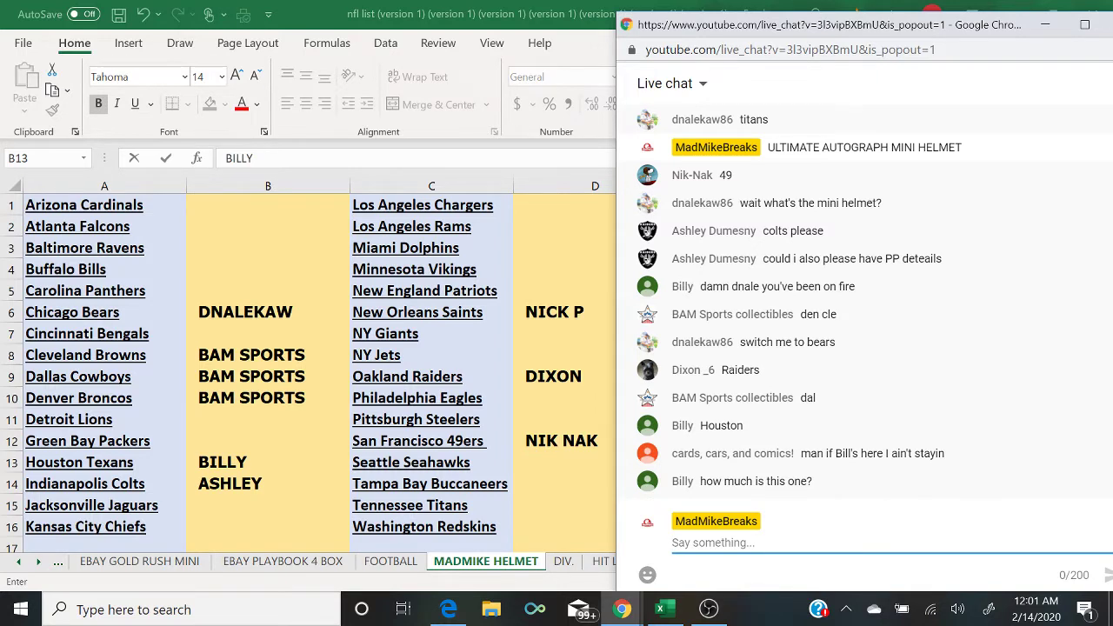
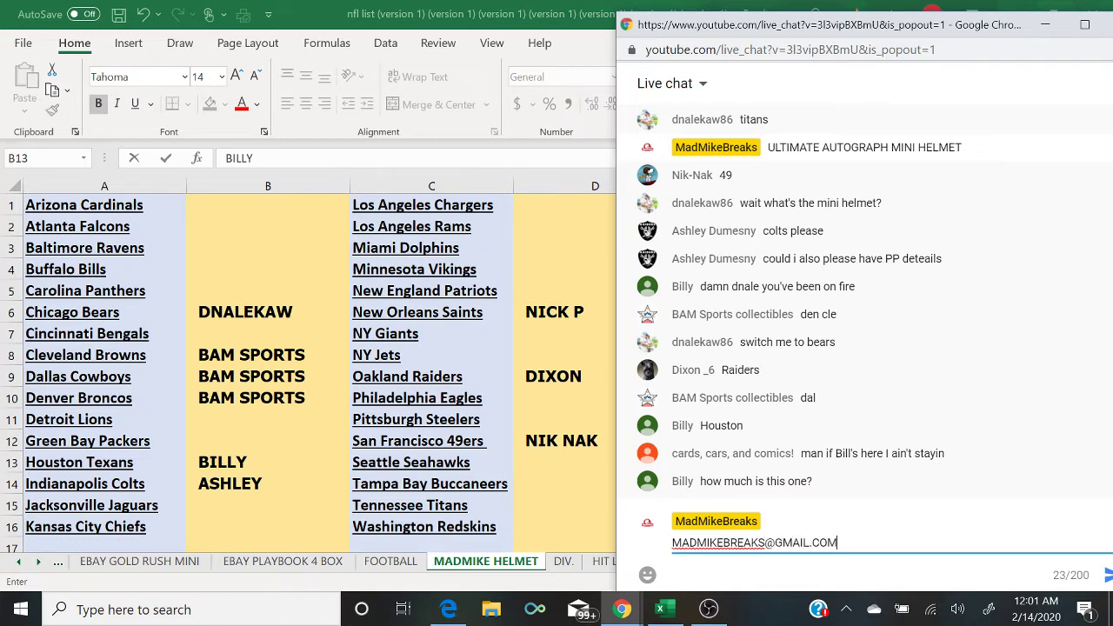
Step: Post the payment e-mail address, 'PICK 1 GET 1 9$ SPOT' and '7 TO CLOSE' in chat
{"action": "key", "text": "Return"}
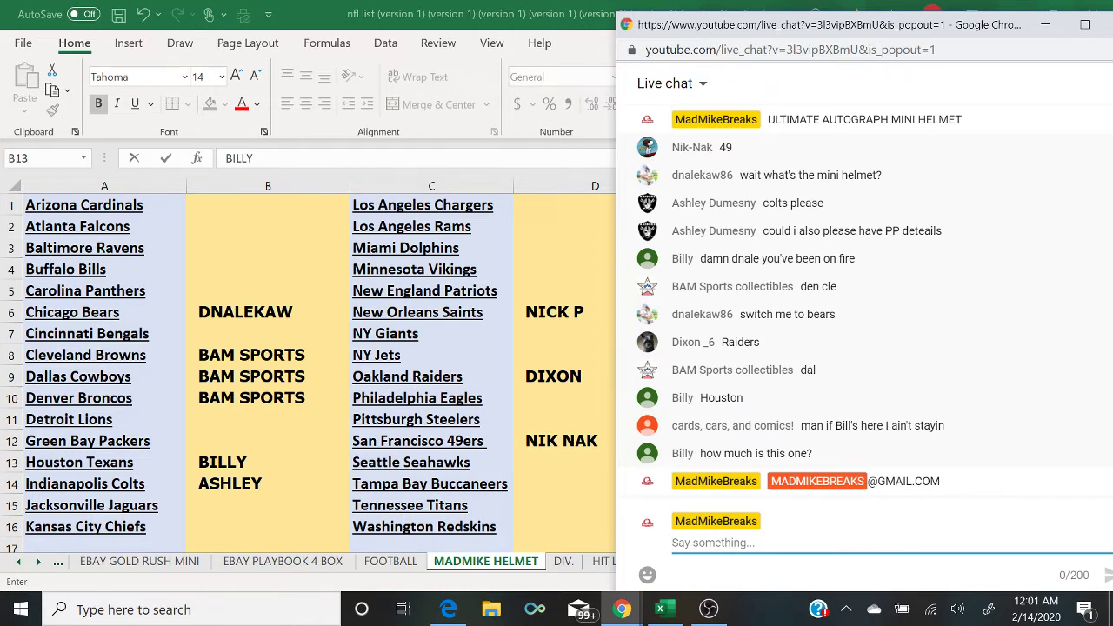
{"action": "type", "text": "PICK 1 GE"}
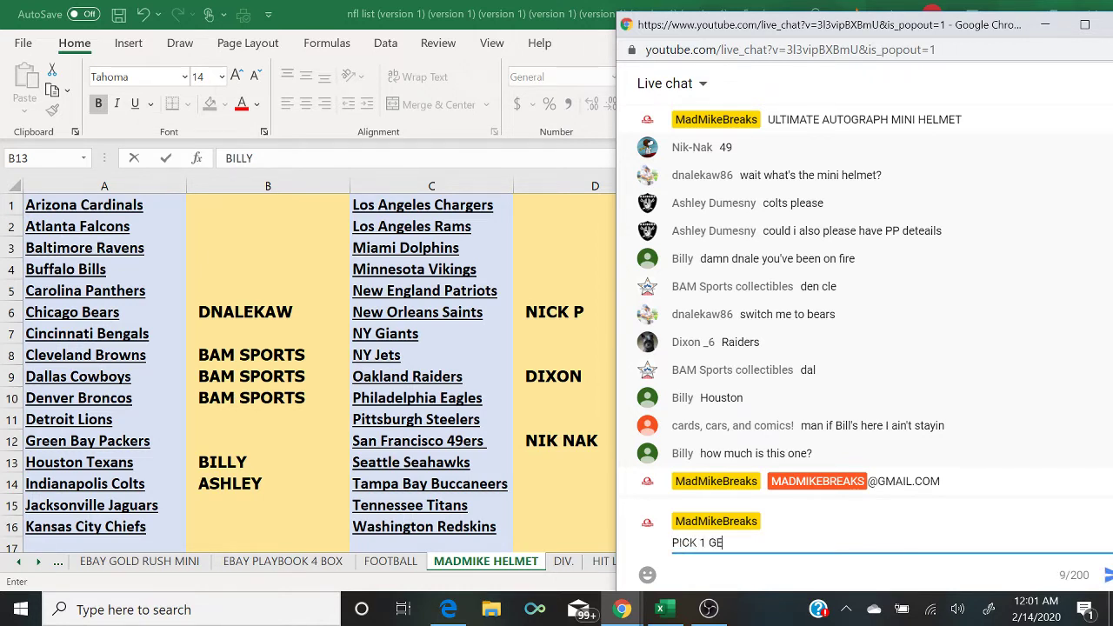
{"action": "type", "text": "T 1 9$ SPOT"}
{"action": "key", "text": "Return"}
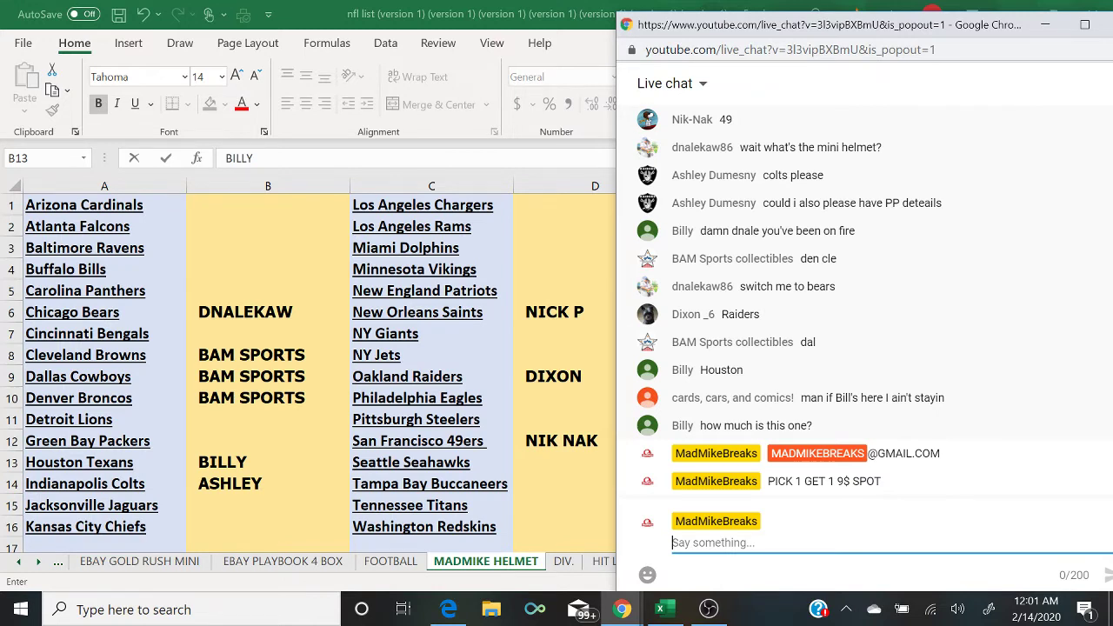
{"action": "type", "text": "7 TO CLOSE"}
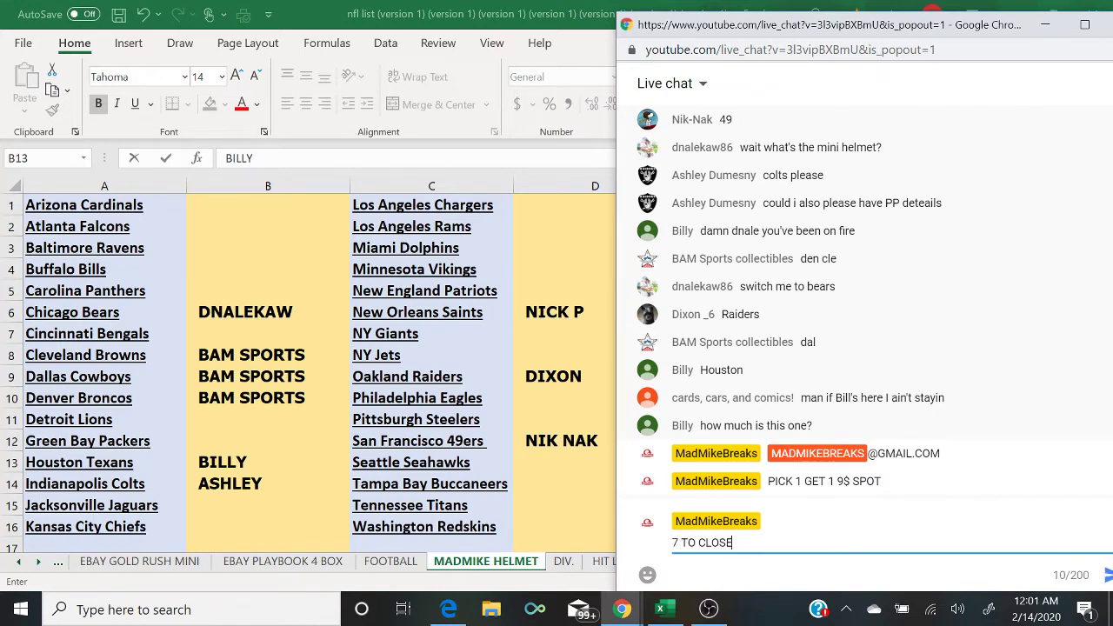
{"action": "key", "text": "Return"}
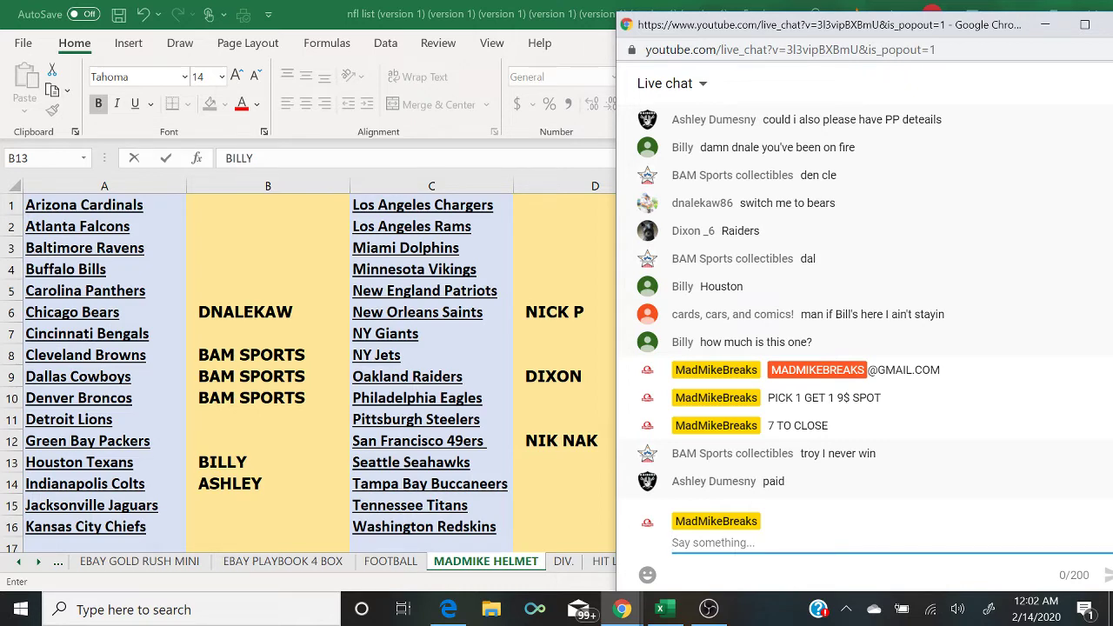
Step: Fill cell D6 green, then bring the live chat back in front
{"action": "left_click", "coordinate": [552, 314]}
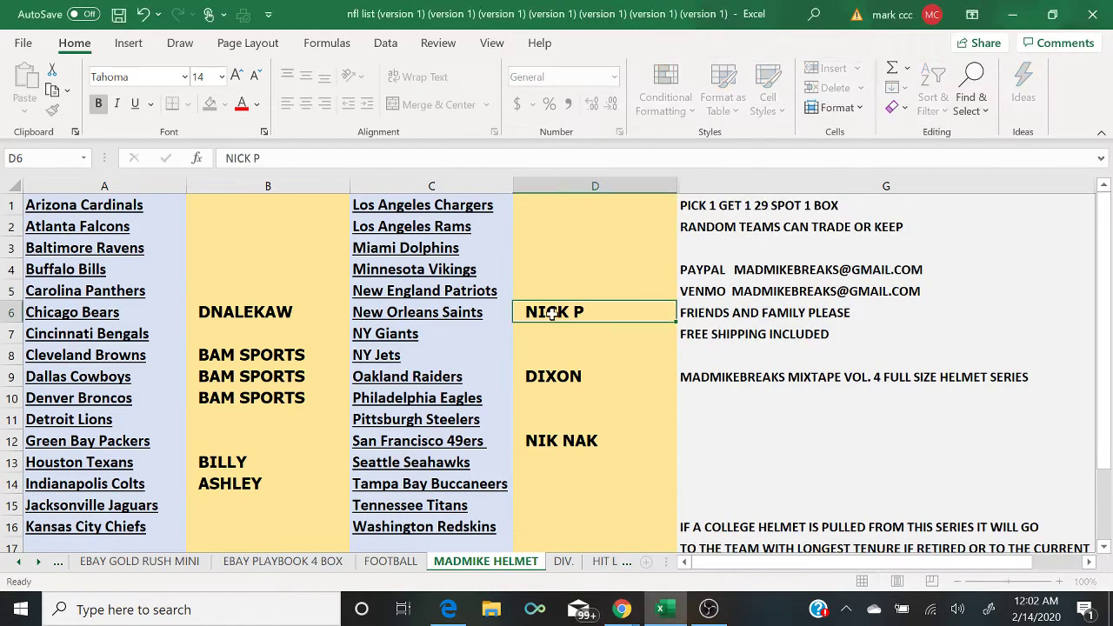
{"action": "left_click", "coordinate": [225, 104]}
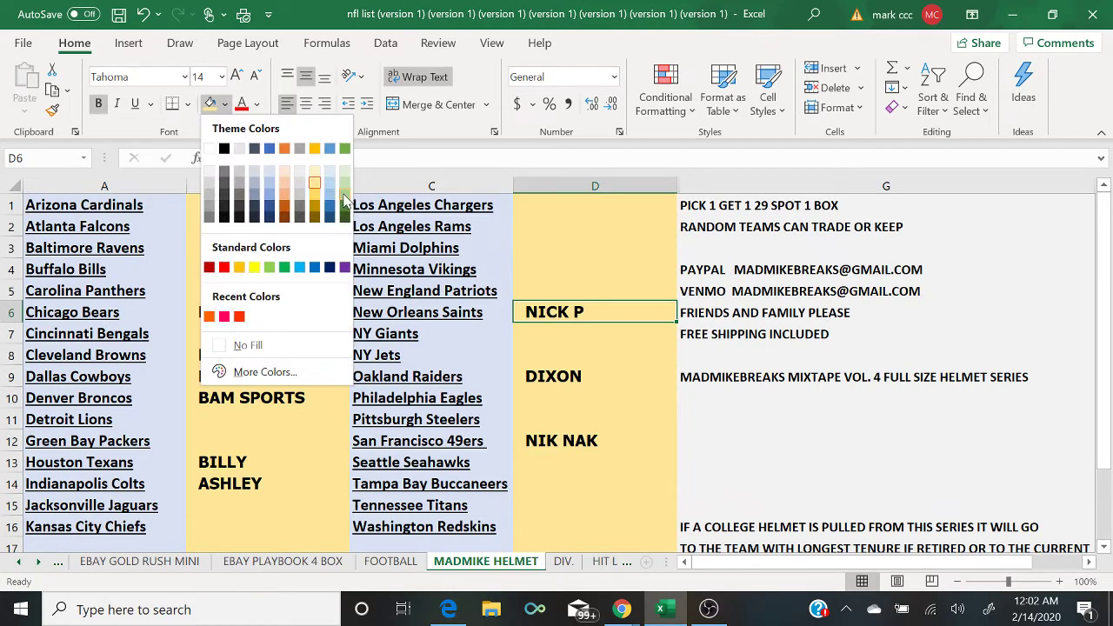
{"action": "left_click", "coordinate": [344, 200]}
{"action": "mouse_move", "coordinate": [620, 612]}
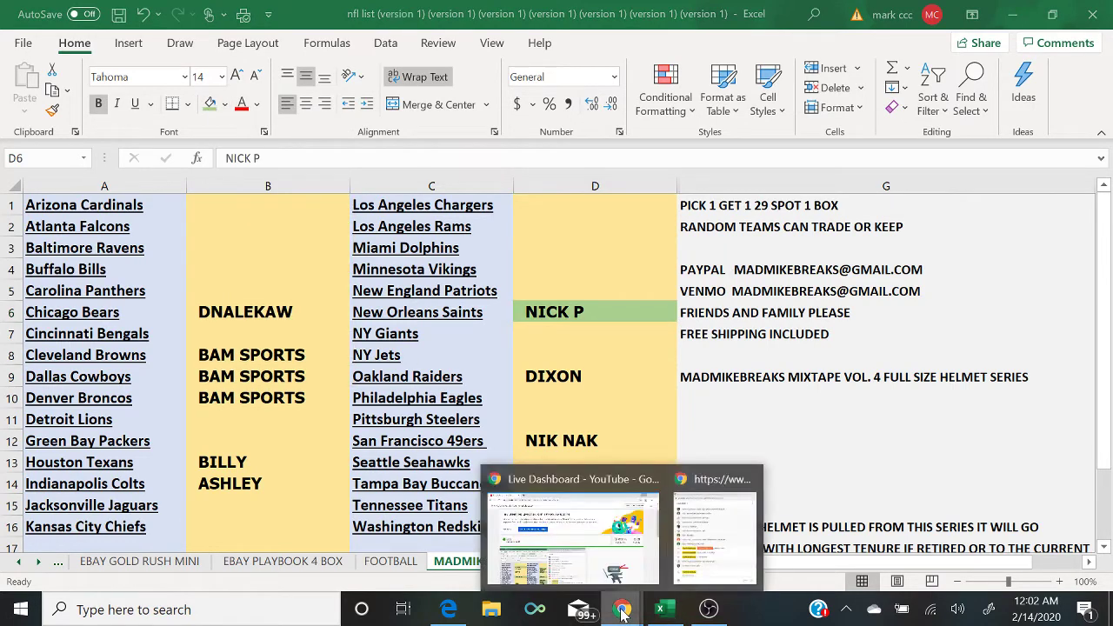
{"action": "left_click", "coordinate": [700, 541]}
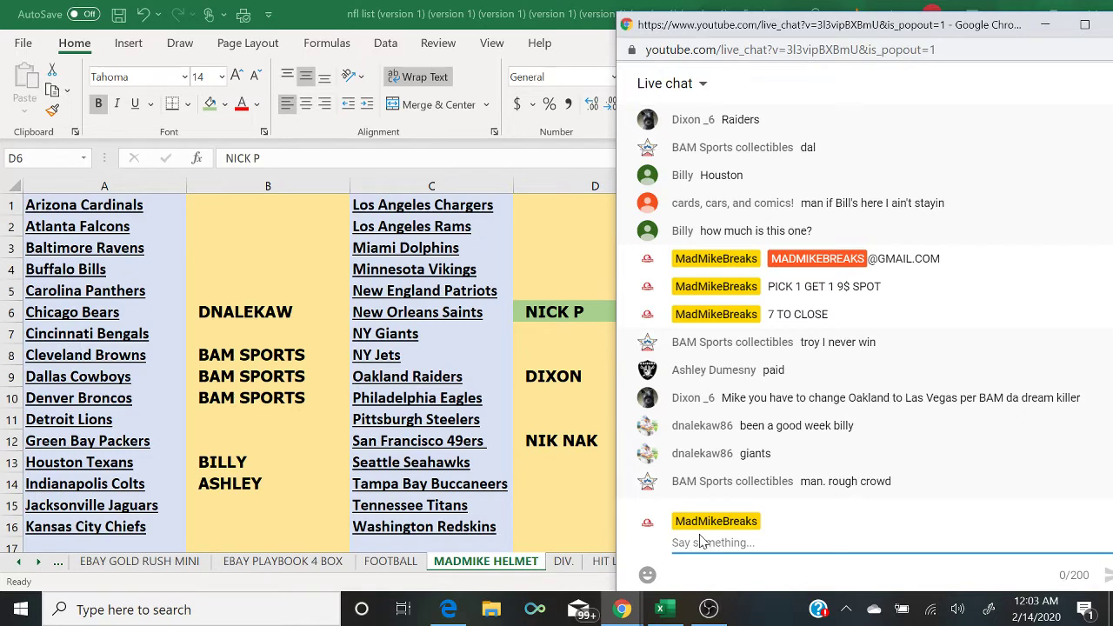
Step: Fill cells B13 and B14 green, then return to the live chat
{"action": "left_click", "coordinate": [238, 466]}
{"action": "left_click", "coordinate": [209, 104]}
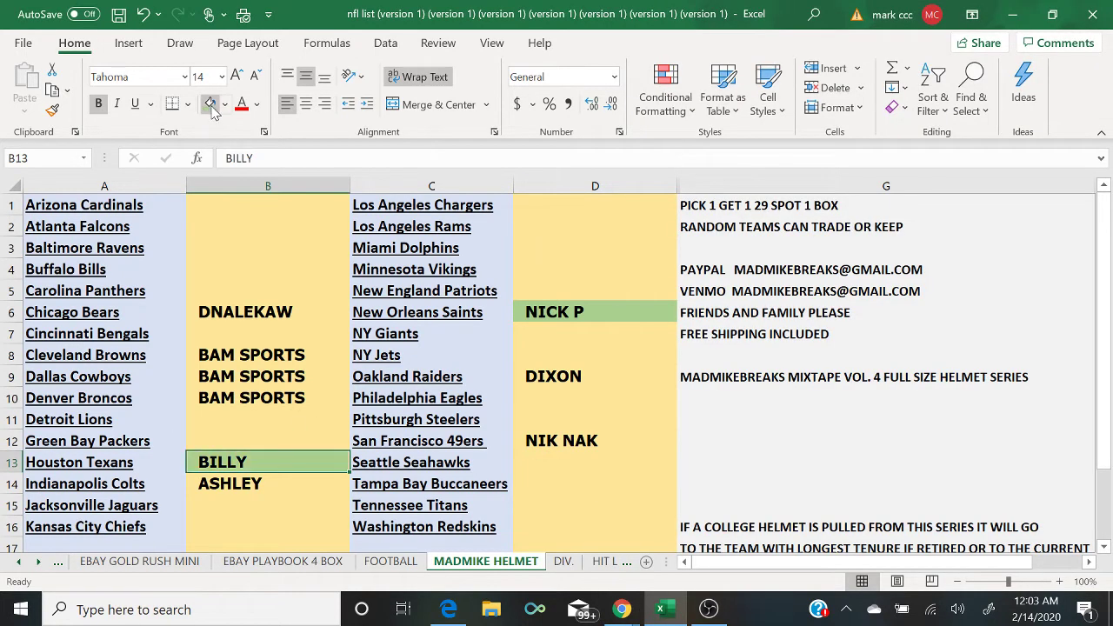
{"action": "key", "text": "Down"}
{"action": "left_click", "coordinate": [212, 106]}
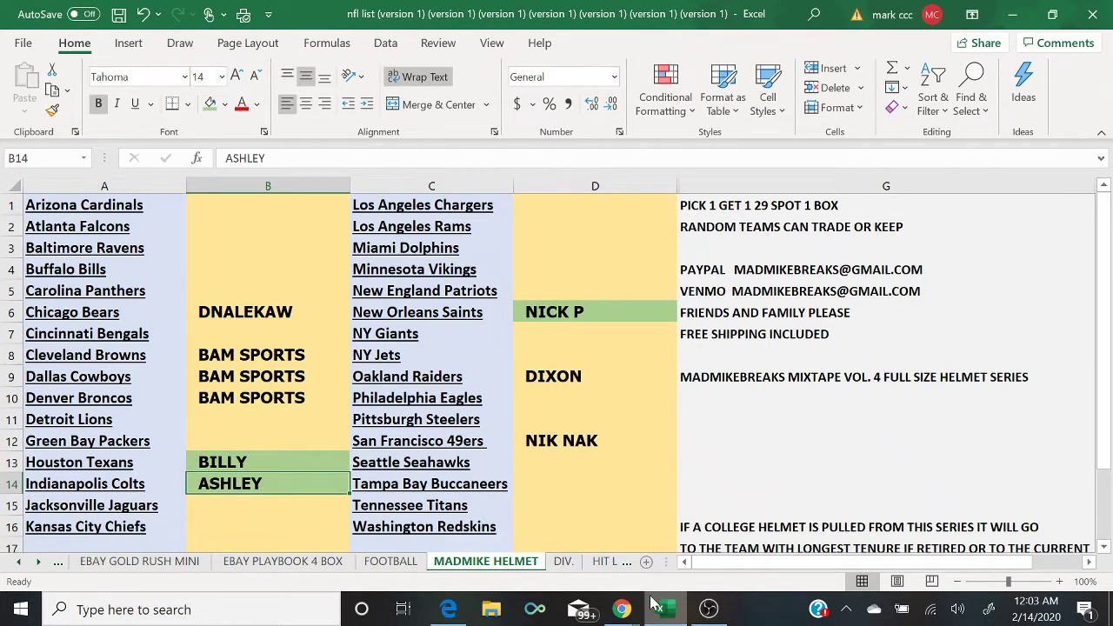
{"action": "mouse_move", "coordinate": [632, 613]}
{"action": "left_click", "coordinate": [715, 530]}
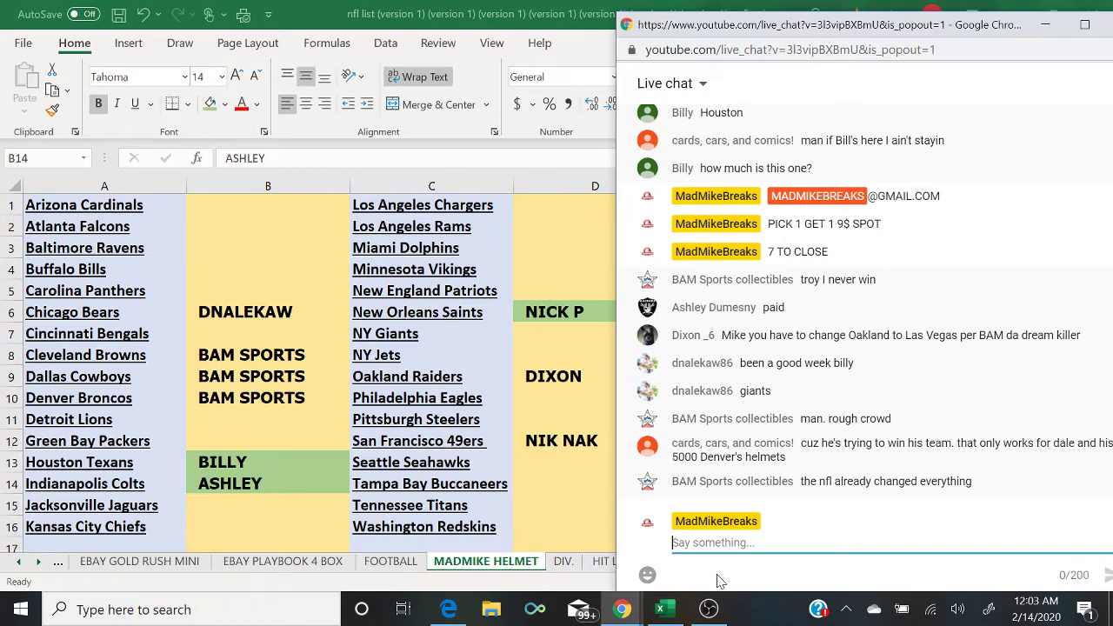
Step: Switch the OBS broadcast to the camera scene
{"action": "left_click", "coordinate": [718, 611]}
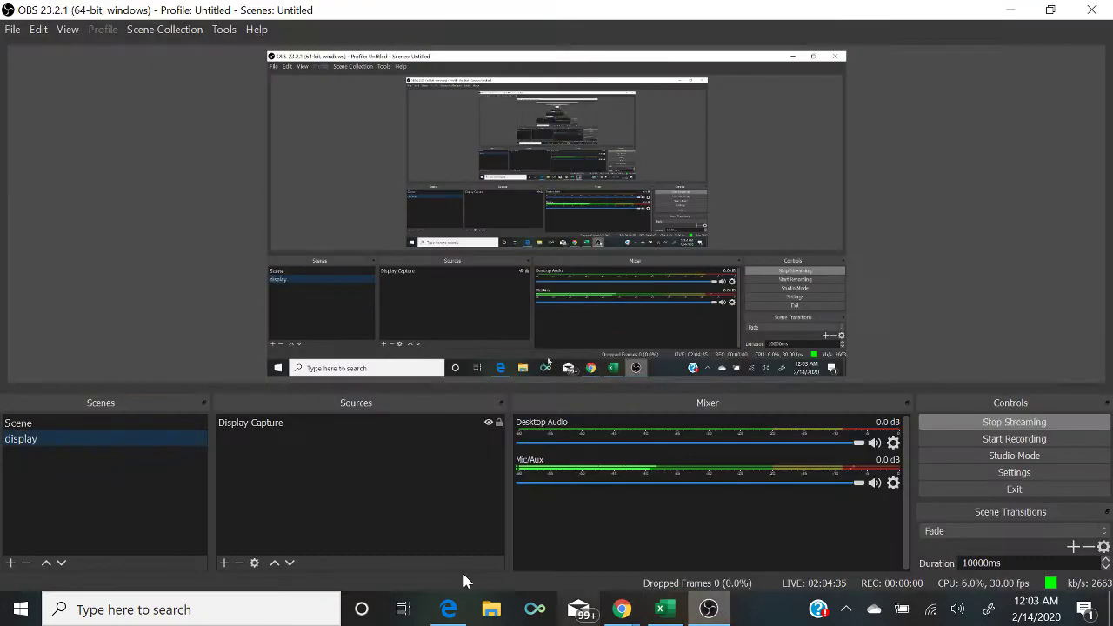
{"action": "left_click", "coordinate": [140, 423]}
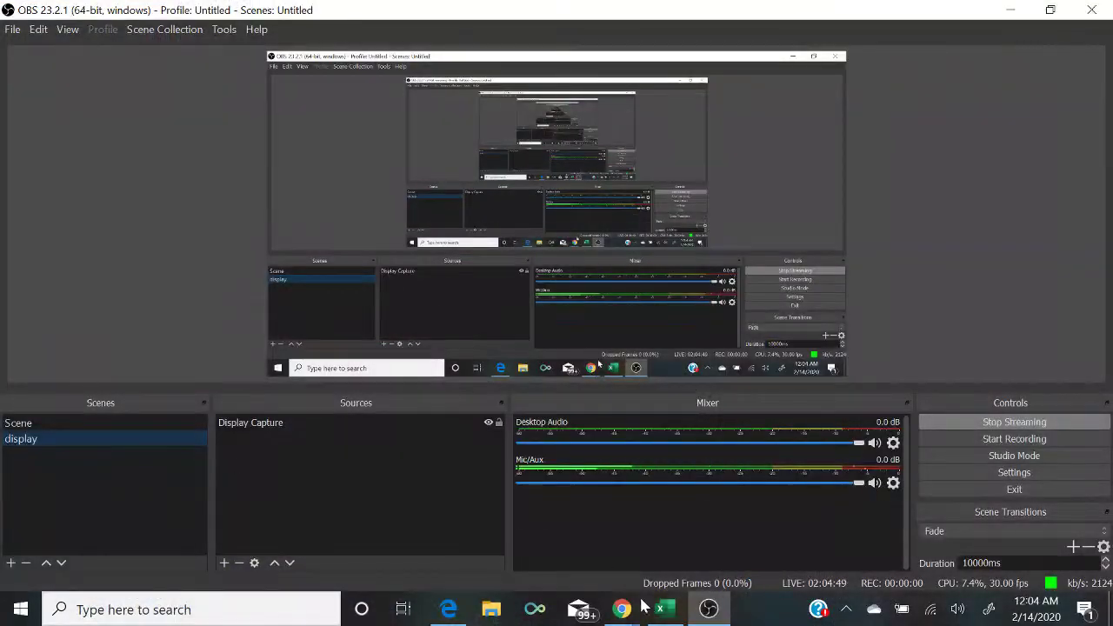
Step: Post '7 TO CLOSE' in the live chat
{"action": "left_click", "coordinate": [658, 611]}
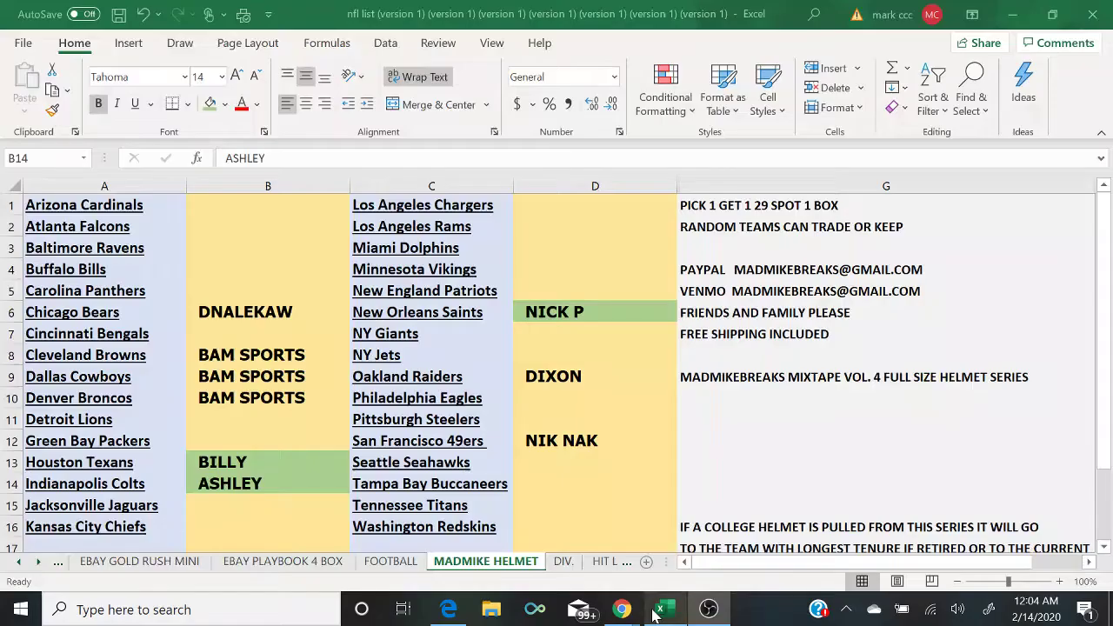
{"action": "mouse_move", "coordinate": [622, 608]}
{"action": "left_click", "coordinate": [716, 549]}
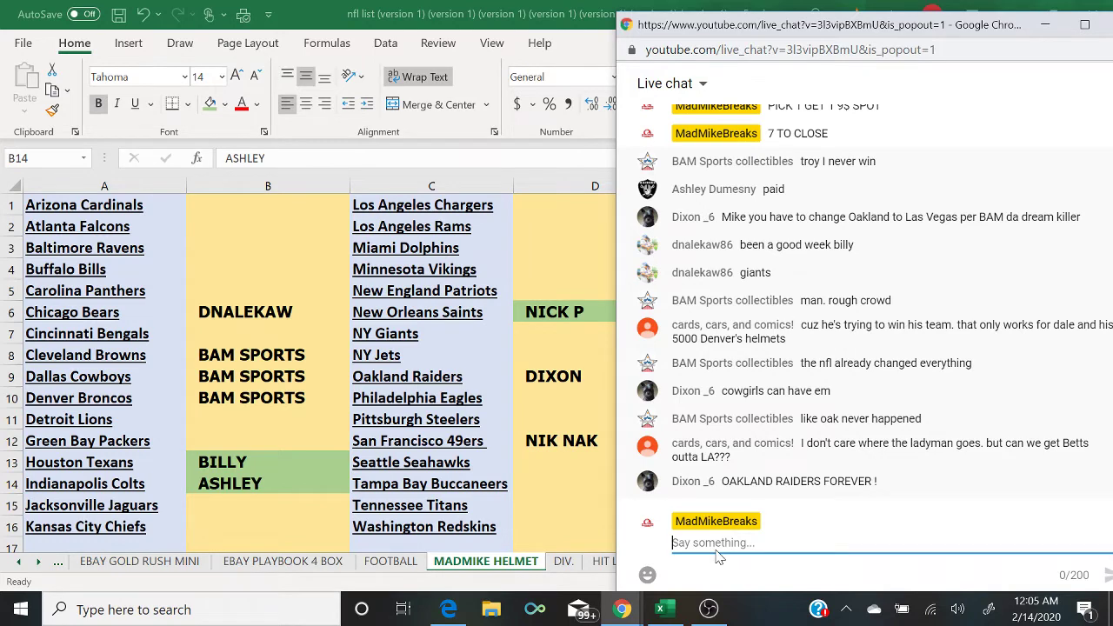
{"action": "type", "text": "7 T"}
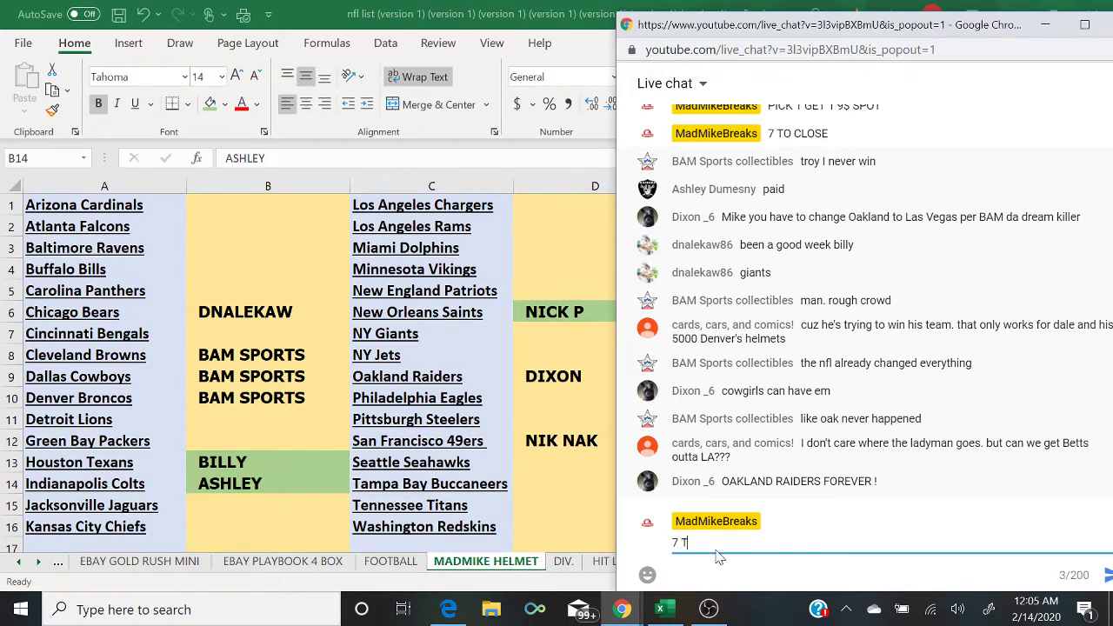
{"action": "type", "text": "O CLOSE"}
{"action": "key", "text": "Return"}
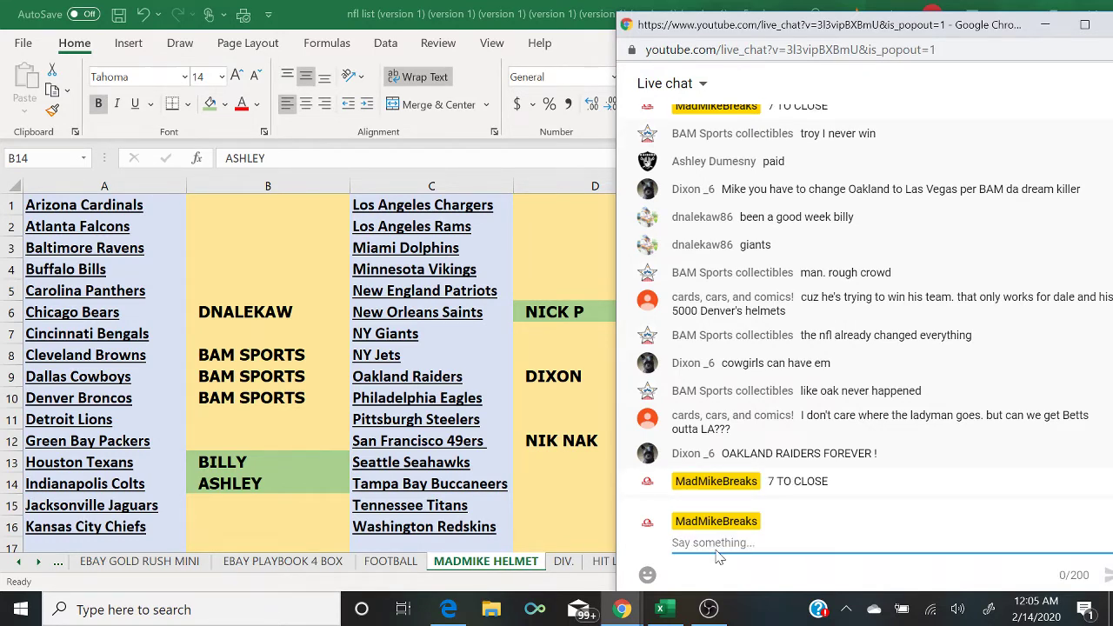
Step: Post 'MINI HELMET PICK 1 GET 1' and 'ALSO GOLD RUSH BAT 6$ SPOT RANDOM TEAM' in chat
{"action": "type", "text": "MINI HELMET"}
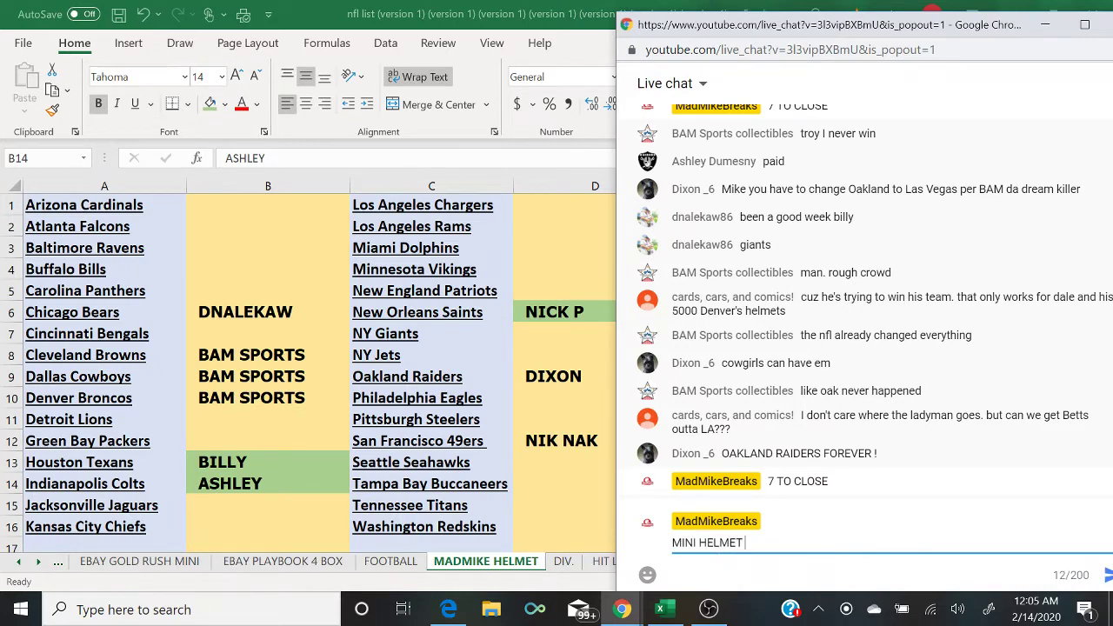
{"action": "type", "text": " PICK 1 GET 1"}
{"action": "key", "text": "Return"}
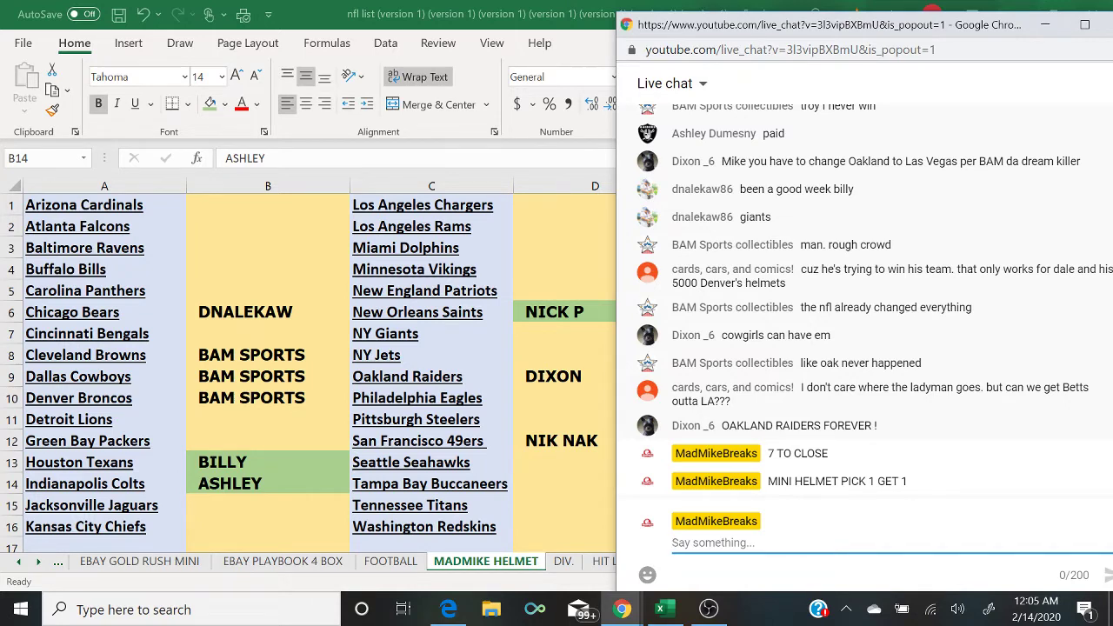
{"action": "type", "text": "ALSO"}
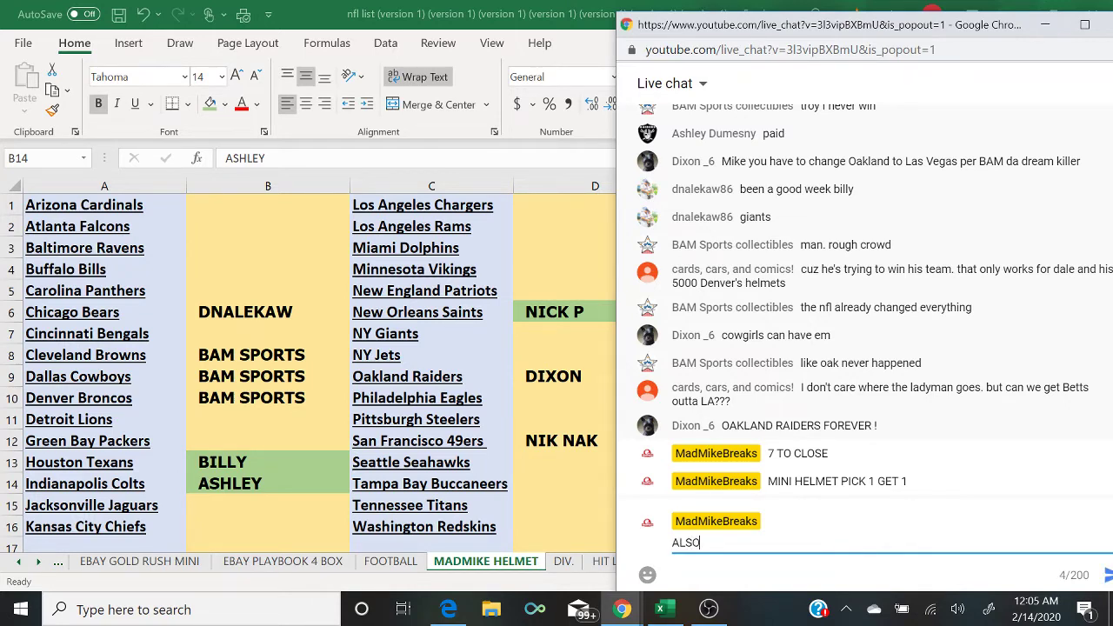
{"action": "type", "text": " GOLD RUSH BAT 6$ SPOT "}
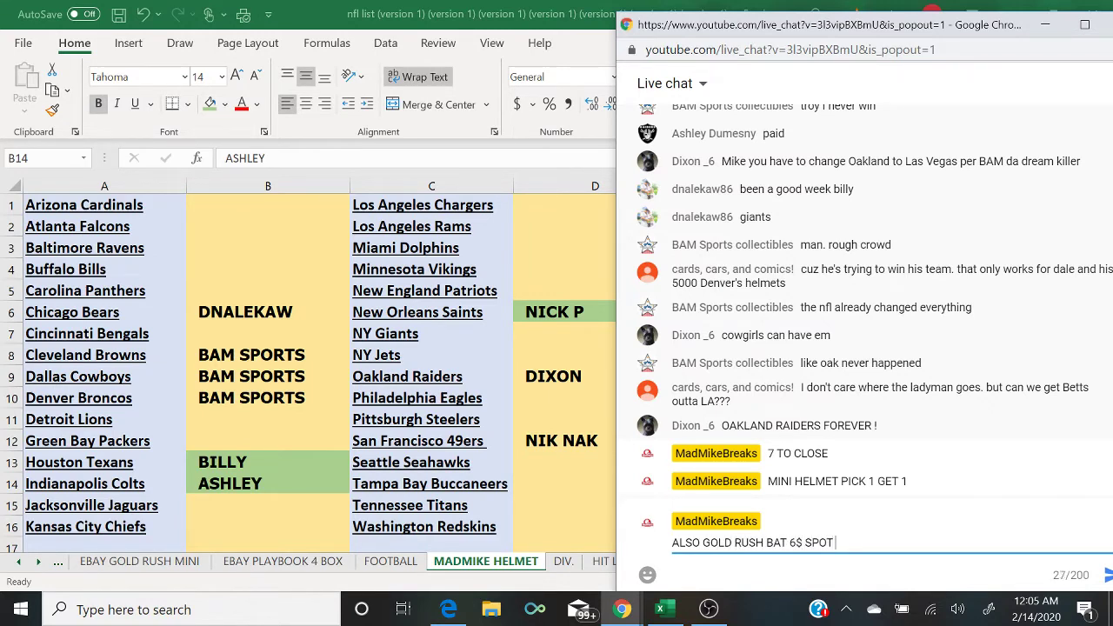
{"action": "type", "text": "RANDOM TEAM"}
{"action": "key", "text": "Return"}
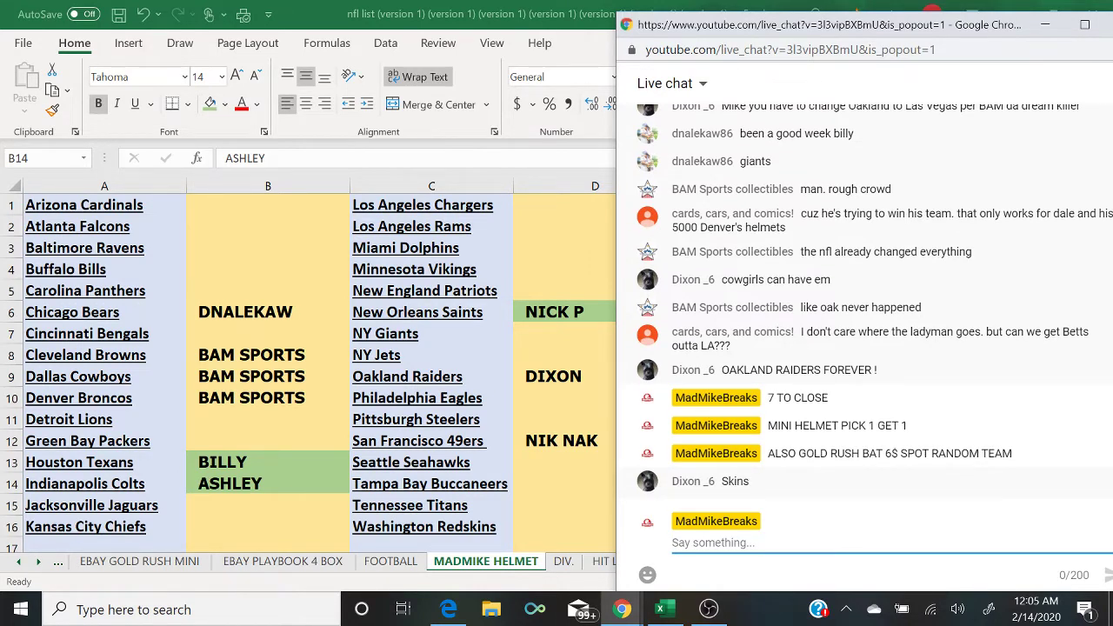
Step: Enter a buyer's name in D16 for the Redskins and post '6 TO CLOSE' in chat
{"action": "left_click", "coordinate": [552, 526]}
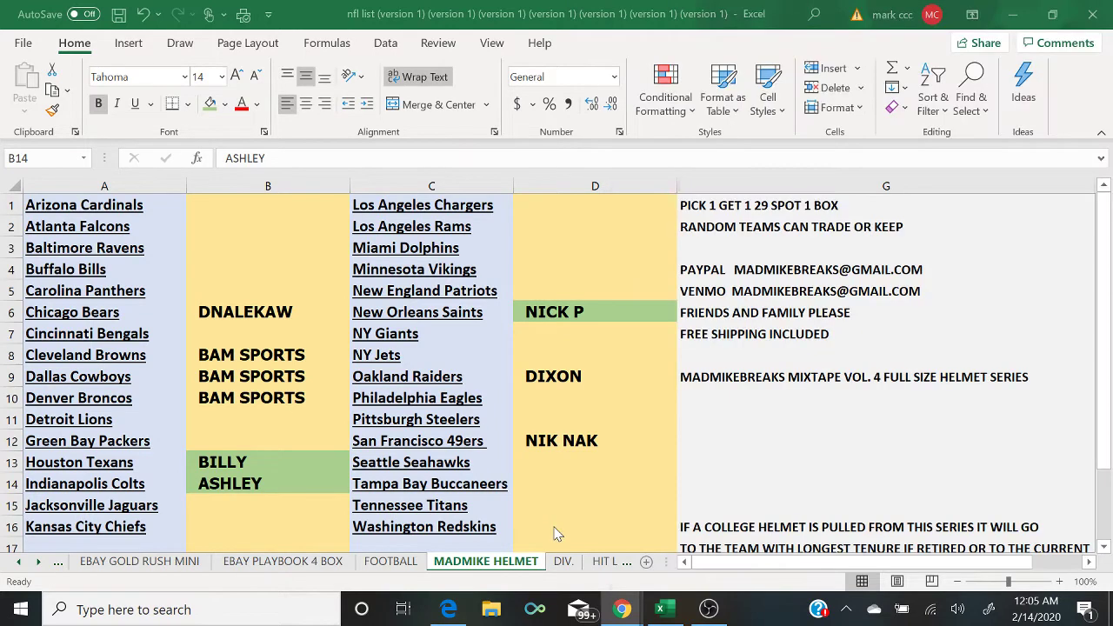
{"action": "type", "text": "DIXON"}
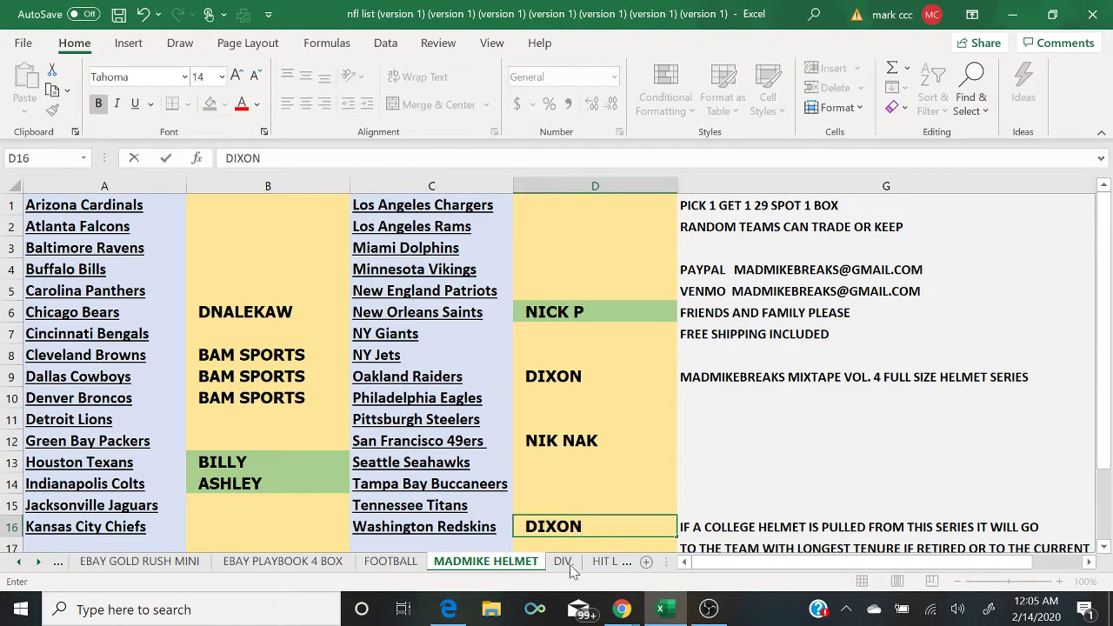
{"action": "mouse_move", "coordinate": [620, 609]}
{"action": "left_click", "coordinate": [711, 555]}
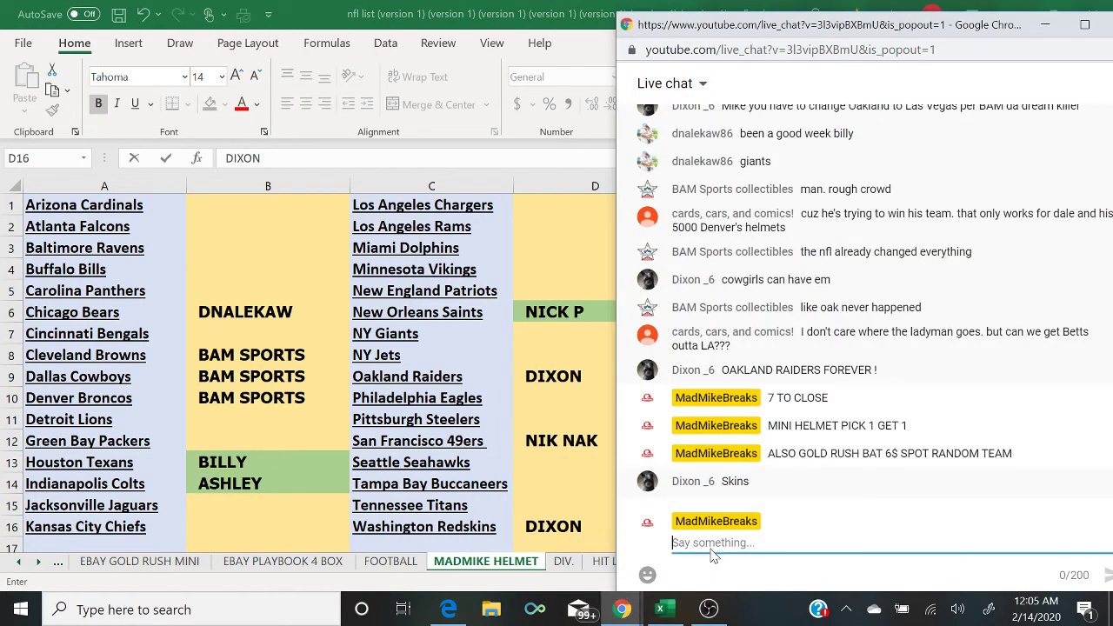
{"action": "type", "text": "6 TO CLOSE"}
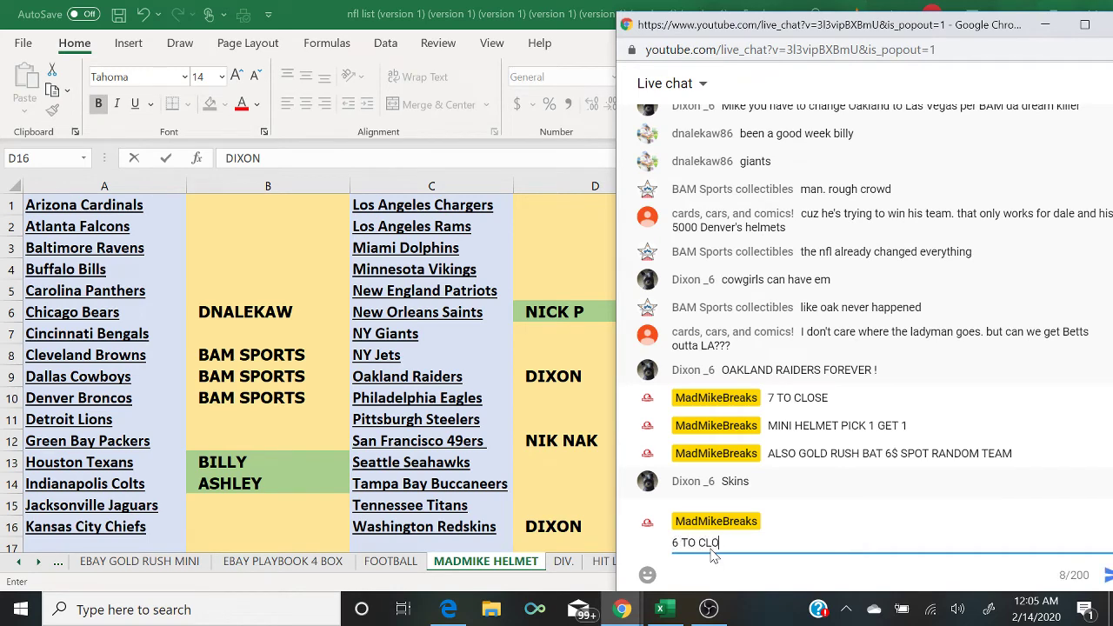
{"action": "key", "text": "Return"}
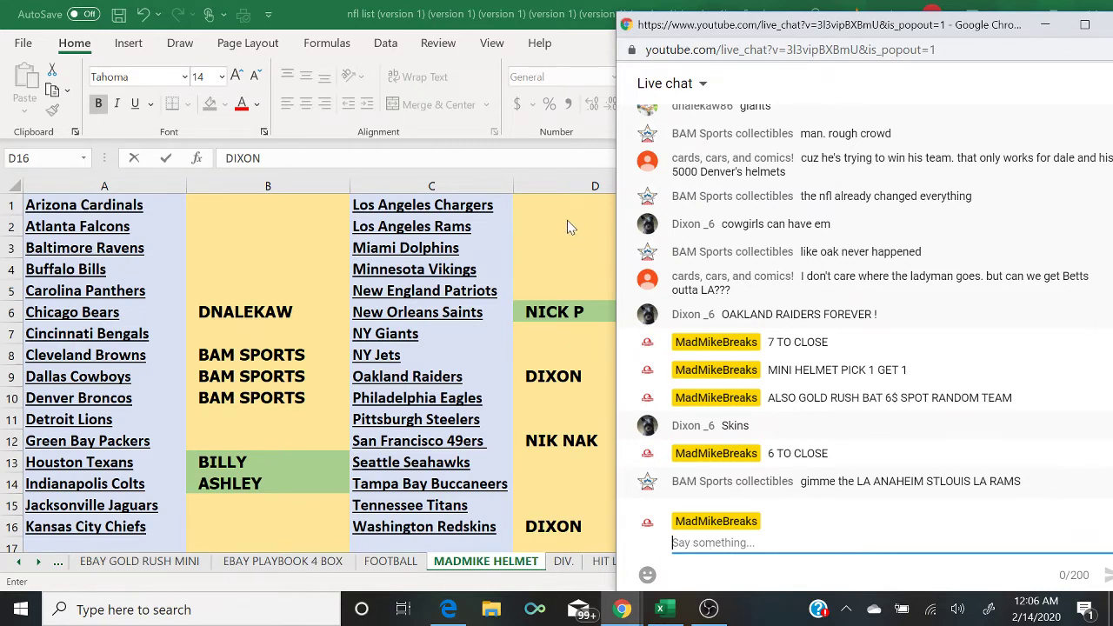
Step: Enter the buyer's name in D2 for the Rams, fixing a typo, then check the chat
{"action": "left_click", "coordinate": [530, 229]}
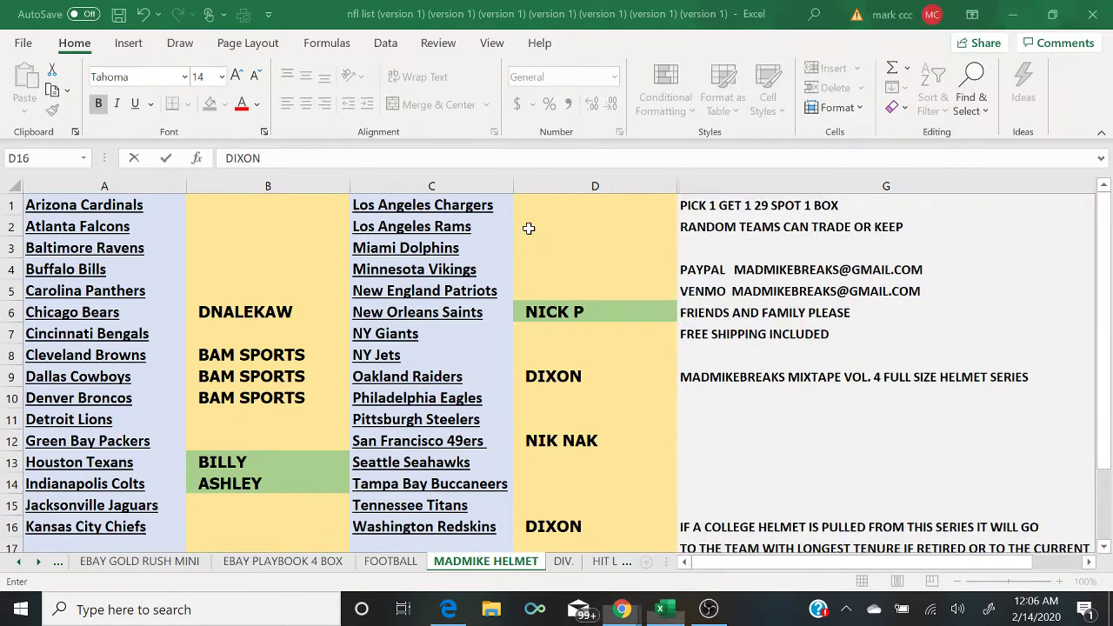
{"action": "type", "text": "BAM SPORS"}
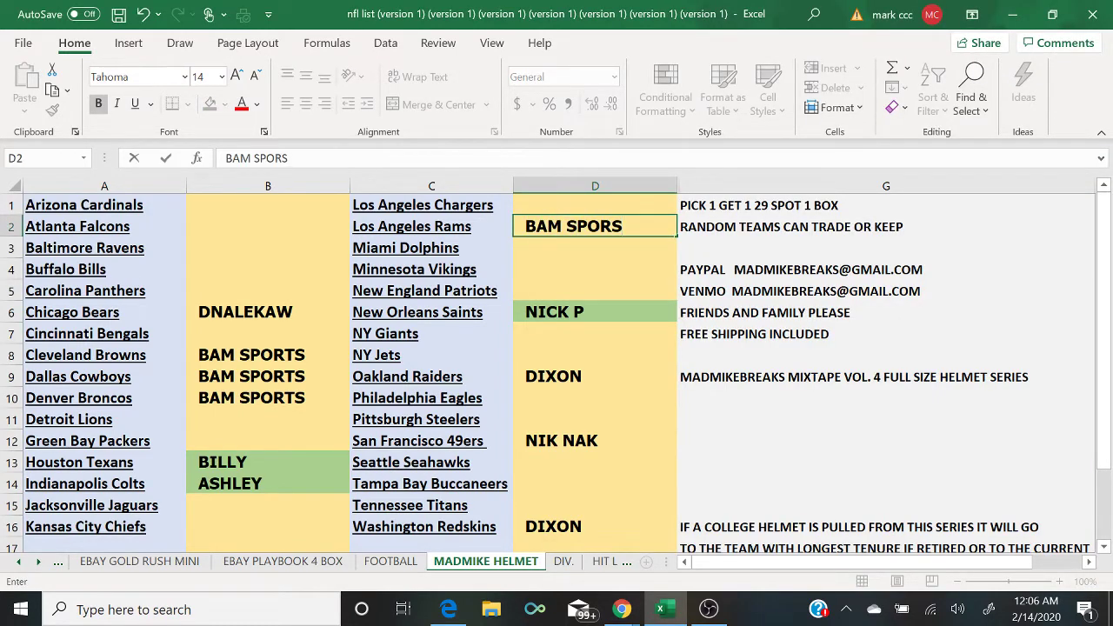
{"action": "key", "text": "BackSpace"}
{"action": "type", "text": "TS"}
{"action": "left_click", "coordinate": [628, 607]}
{"action": "left_click", "coordinate": [722, 546]}
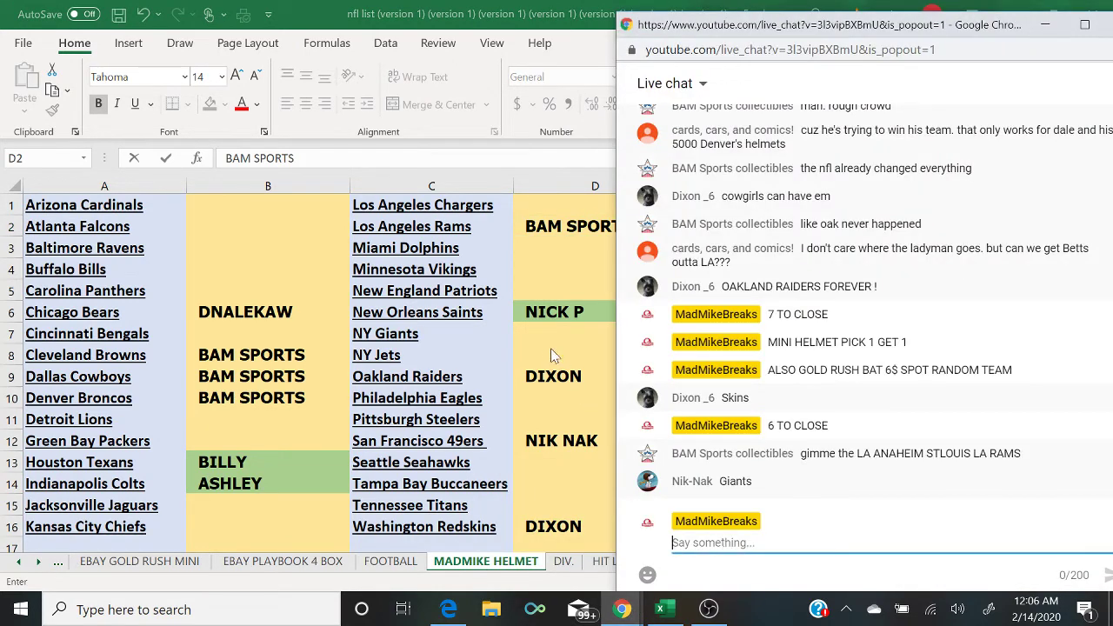
Step: Enter a buyer's name in D7 for the Giants and return to the live chat
{"action": "left_click", "coordinate": [532, 331]}
{"action": "type", "text": "NIK NAK"}
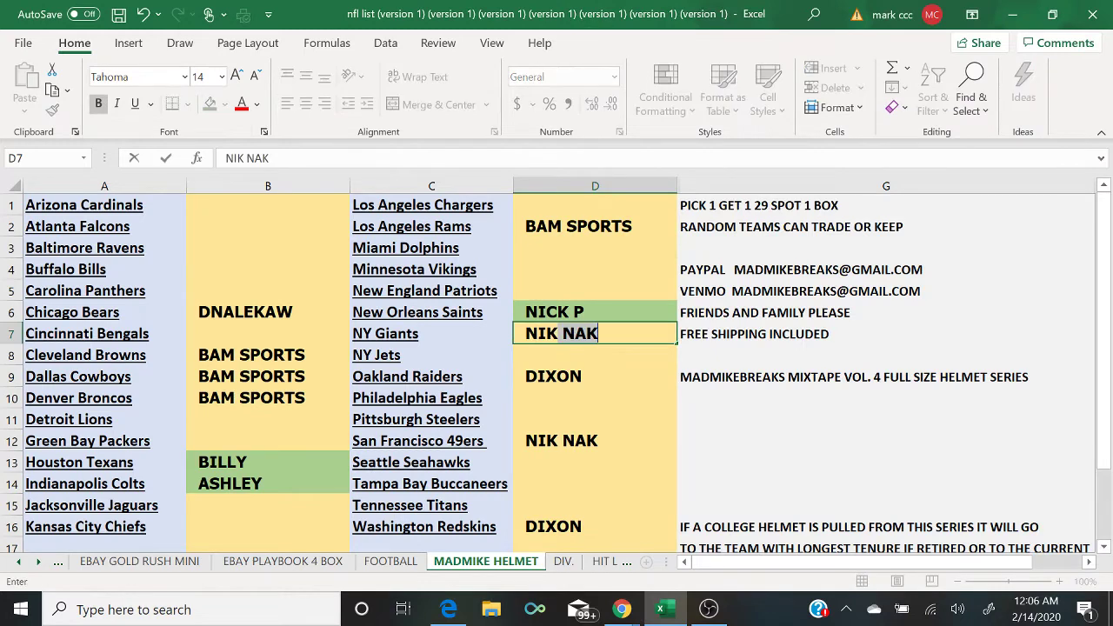
{"action": "key", "text": "Return"}
{"action": "left_click", "coordinate": [620, 608]}
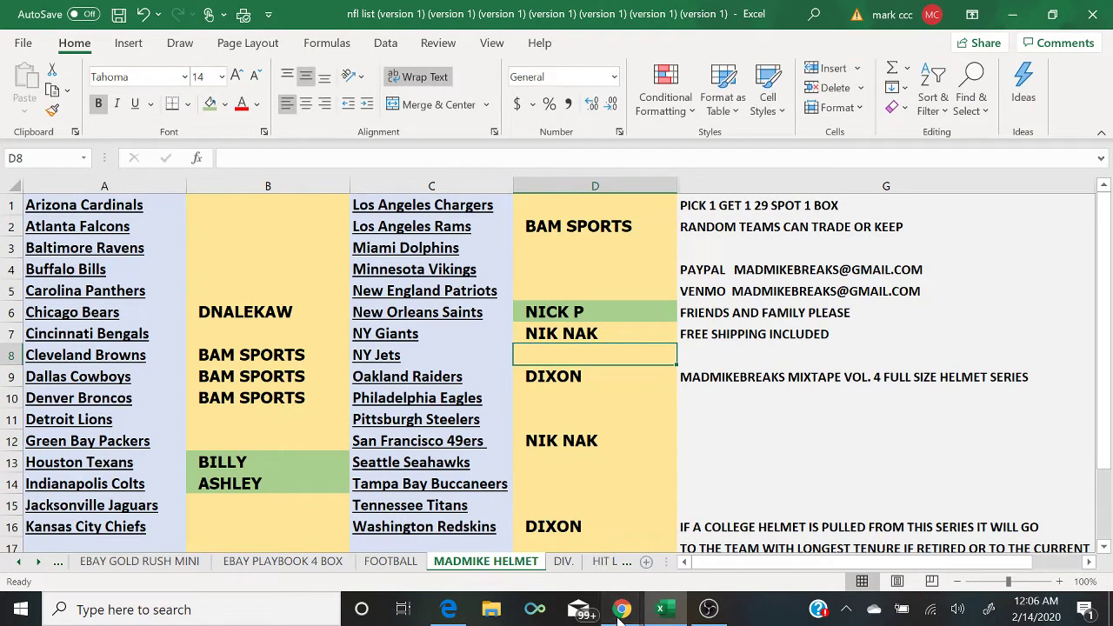
{"action": "left_click", "coordinate": [725, 561]}
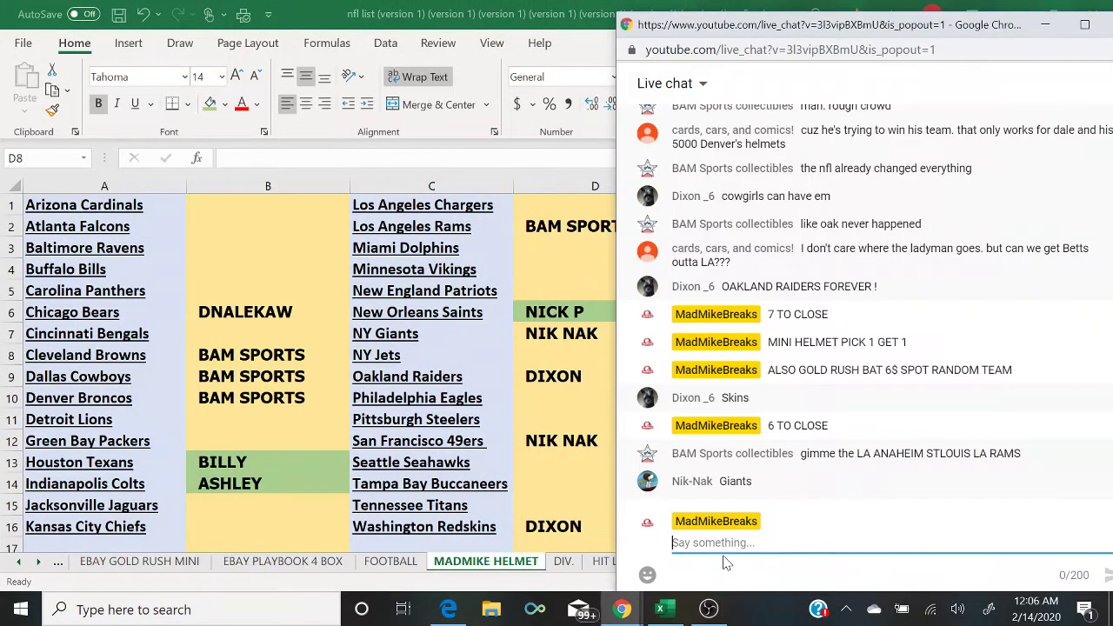
Step: Post '4 TO CLOSE' in the live chat
{"action": "type", "text": "4 TO CLOSE"}
{"action": "key", "text": "Return"}
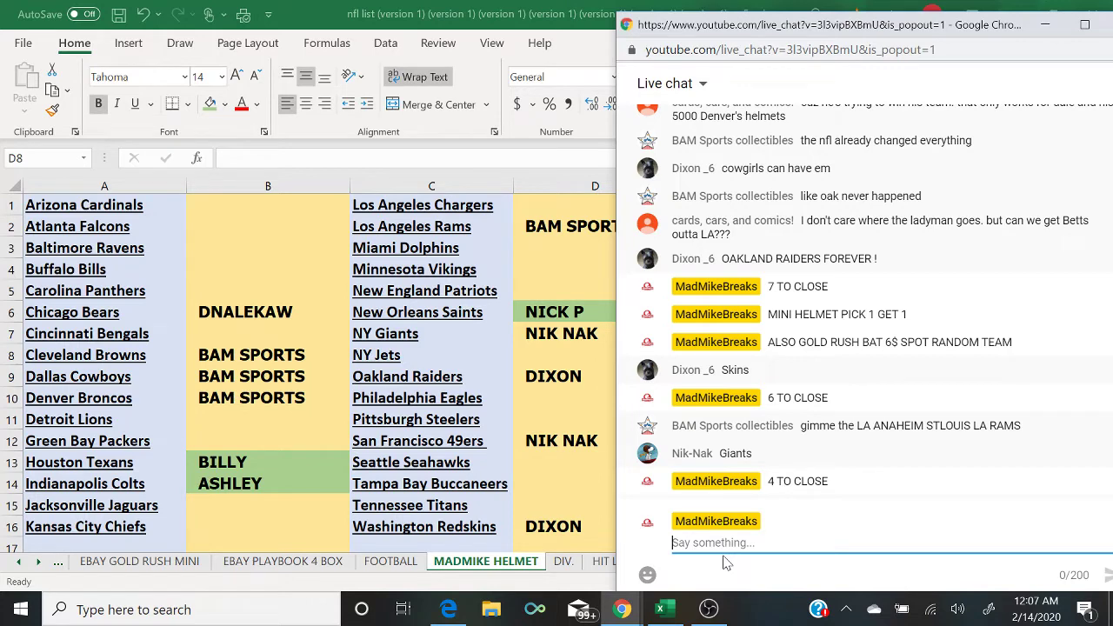
Step: Fill cells B10, B8 and B9 green
{"action": "left_click", "coordinate": [283, 401]}
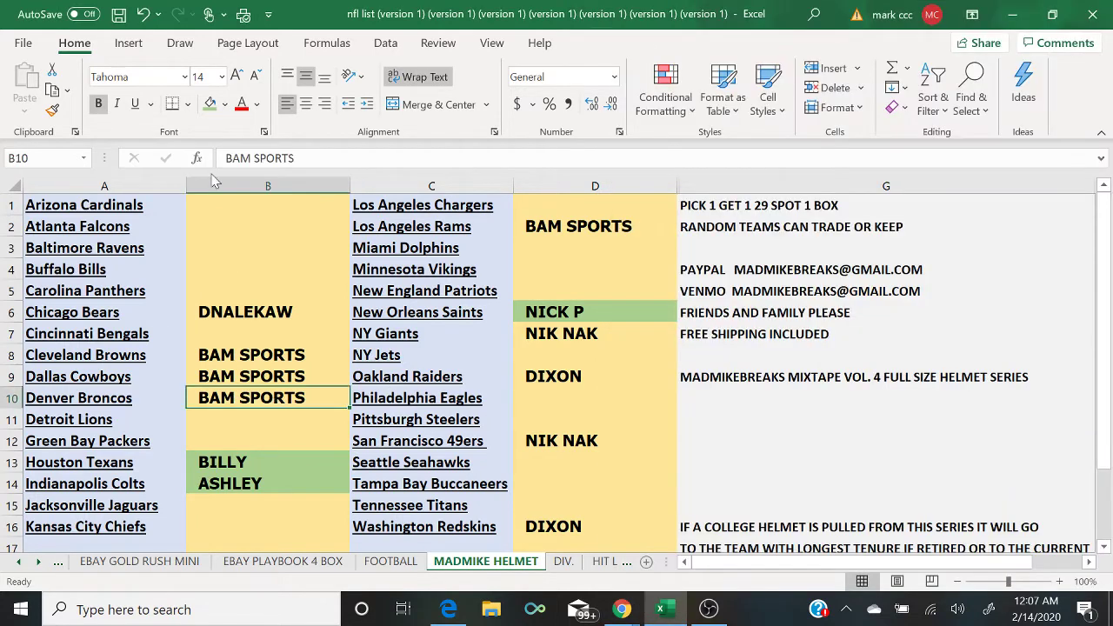
{"action": "left_click", "coordinate": [209, 105]}
{"action": "key", "text": "Up"}
{"action": "key", "text": "Up"}
{"action": "left_click", "coordinate": [209, 105]}
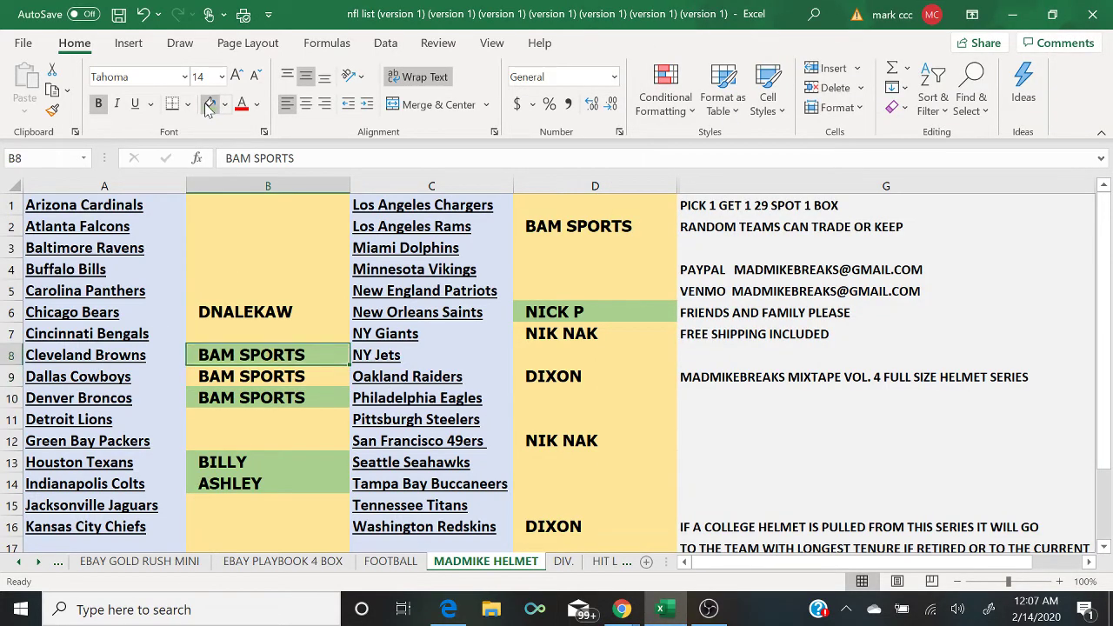
{"action": "key", "text": "Down"}
{"action": "left_click", "coordinate": [208, 104]}
Step: Fill cells D6 and D2 green, then bring the live chat back in front
{"action": "key", "text": "Right"}
{"action": "key", "text": "Right"}
{"action": "key", "text": "Up"}
{"action": "key", "text": "Up"}
{"action": "key", "text": "Up"}
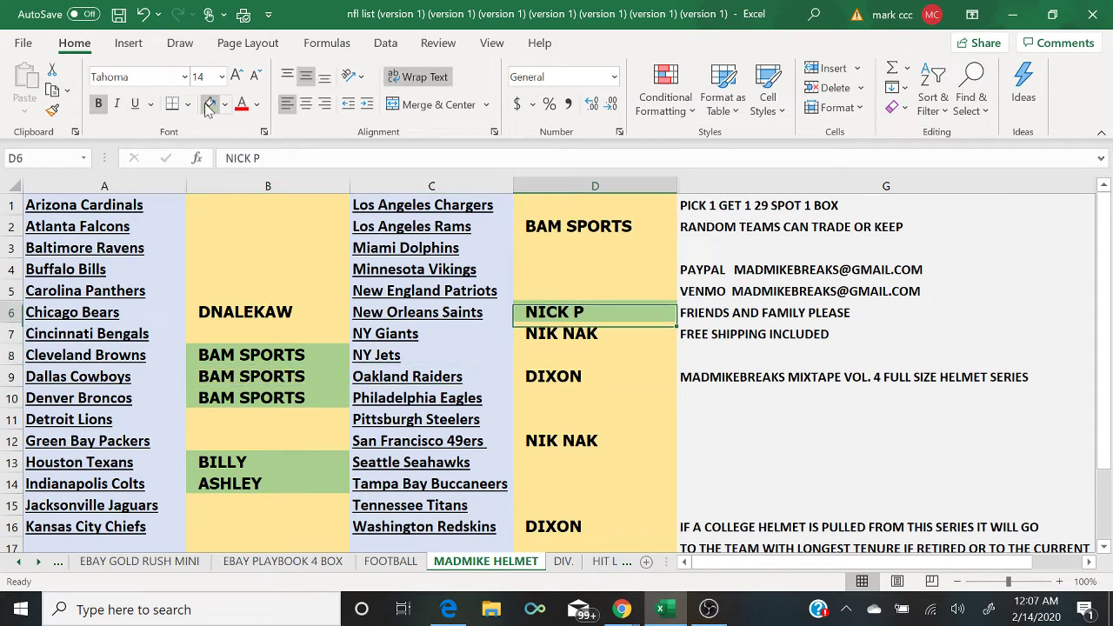
{"action": "left_click", "coordinate": [209, 104]}
{"action": "key", "text": "Up"}
{"action": "key", "text": "Up"}
{"action": "key", "text": "Up"}
{"action": "key", "text": "Up"}
{"action": "left_click", "coordinate": [208, 104]}
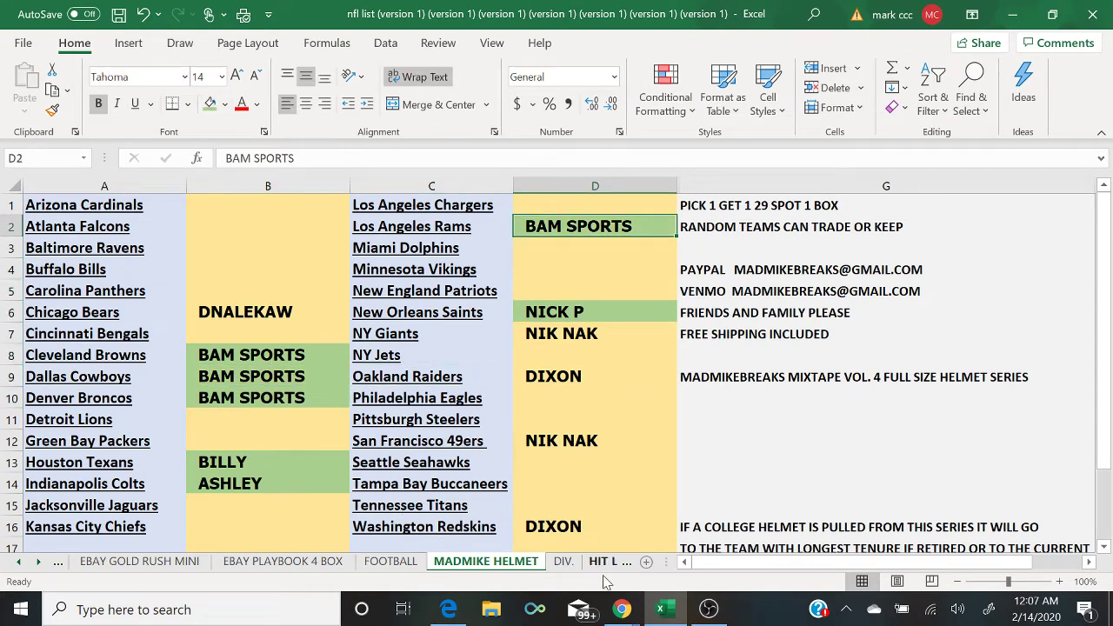
{"action": "mouse_move", "coordinate": [622, 609]}
{"action": "left_click", "coordinate": [710, 562]}
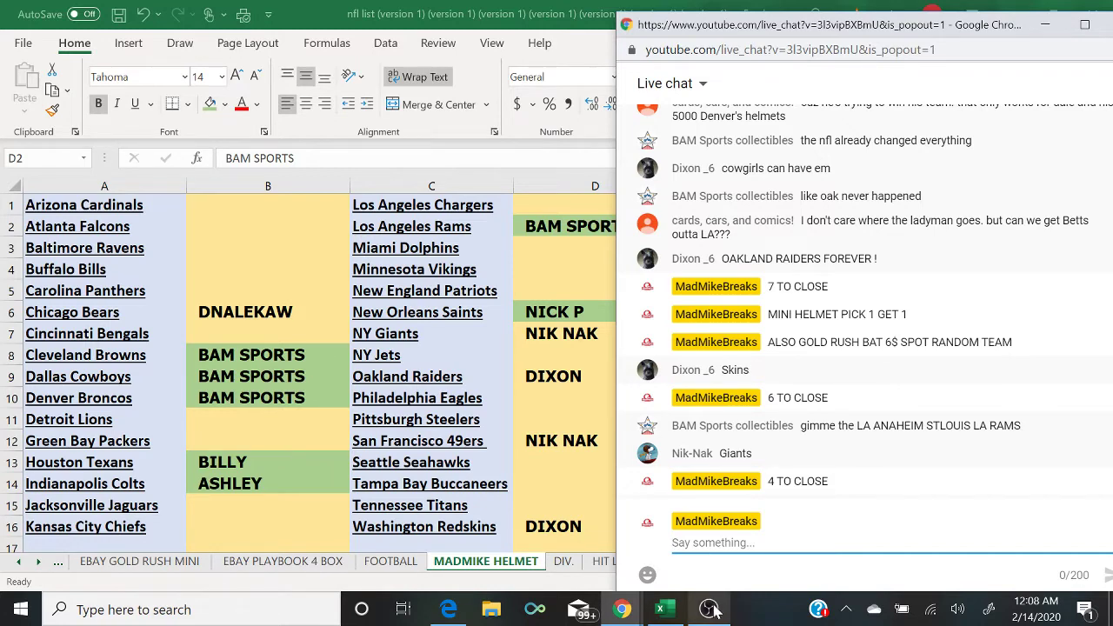
Step: Cut OBS to the camera scene, back to desktop capture, then bring Excel forward
{"action": "mouse_move", "coordinate": [712, 613]}
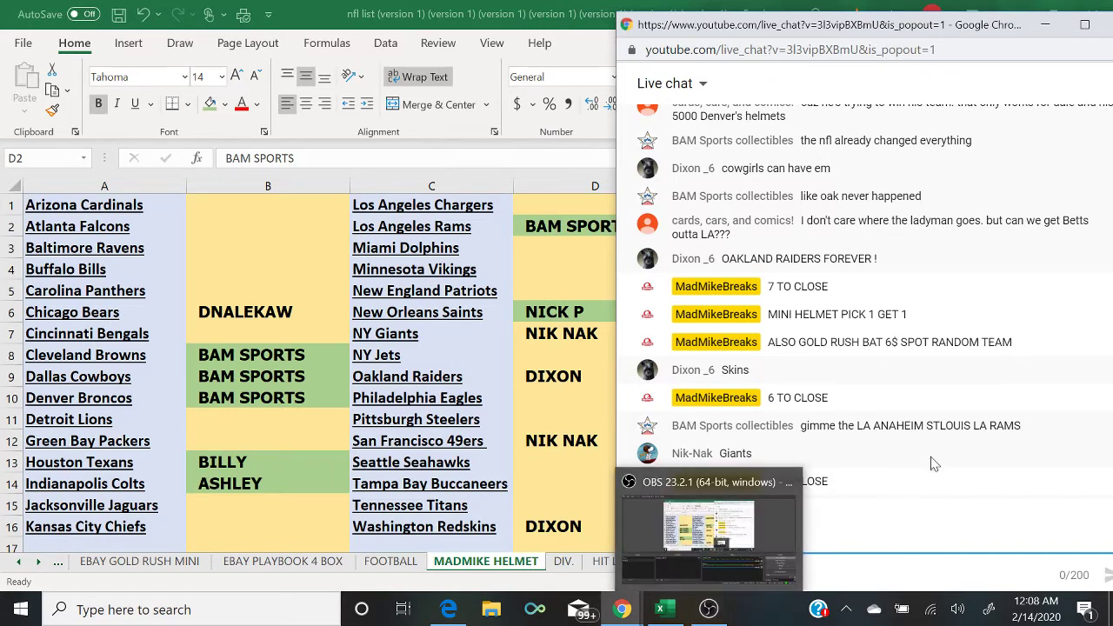
{"action": "left_click", "coordinate": [708, 610]}
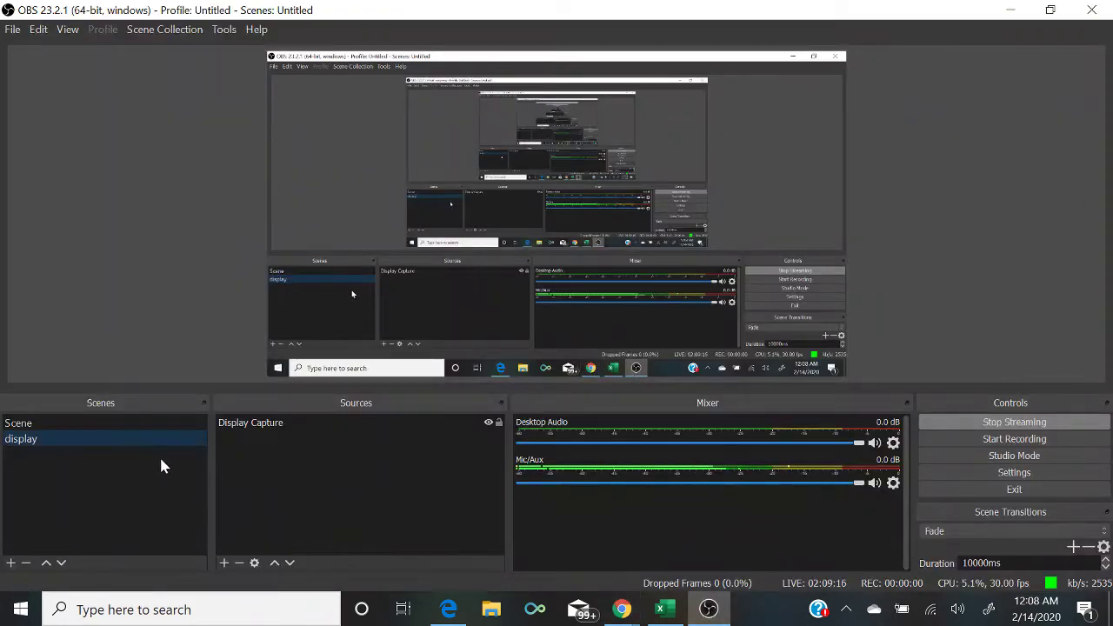
{"action": "left_click", "coordinate": [126, 424]}
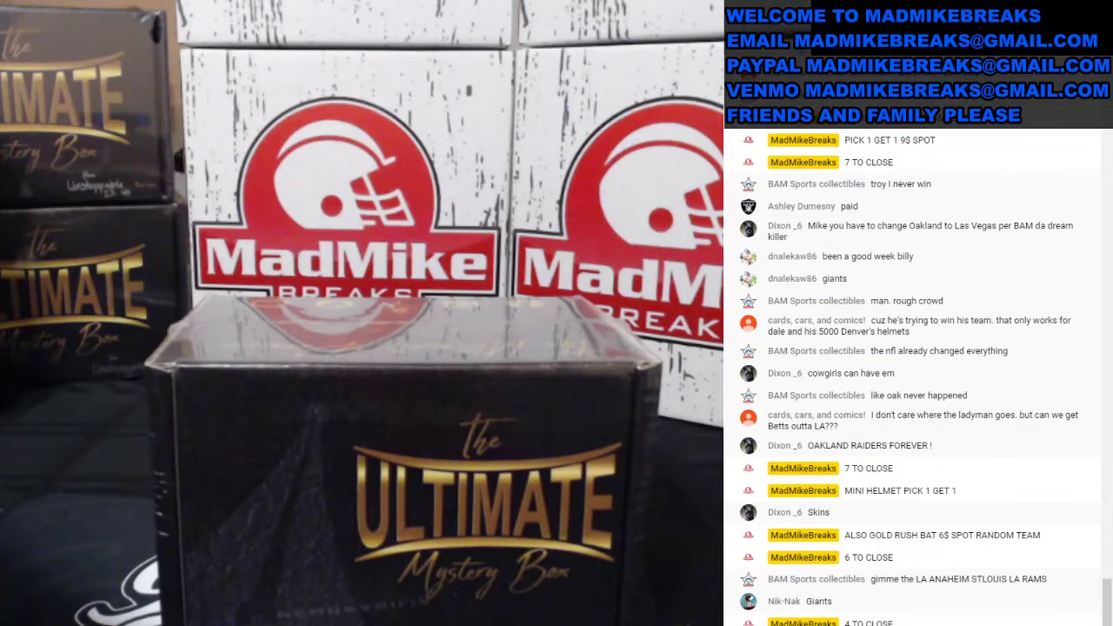
{"action": "left_click", "coordinate": [150, 438]}
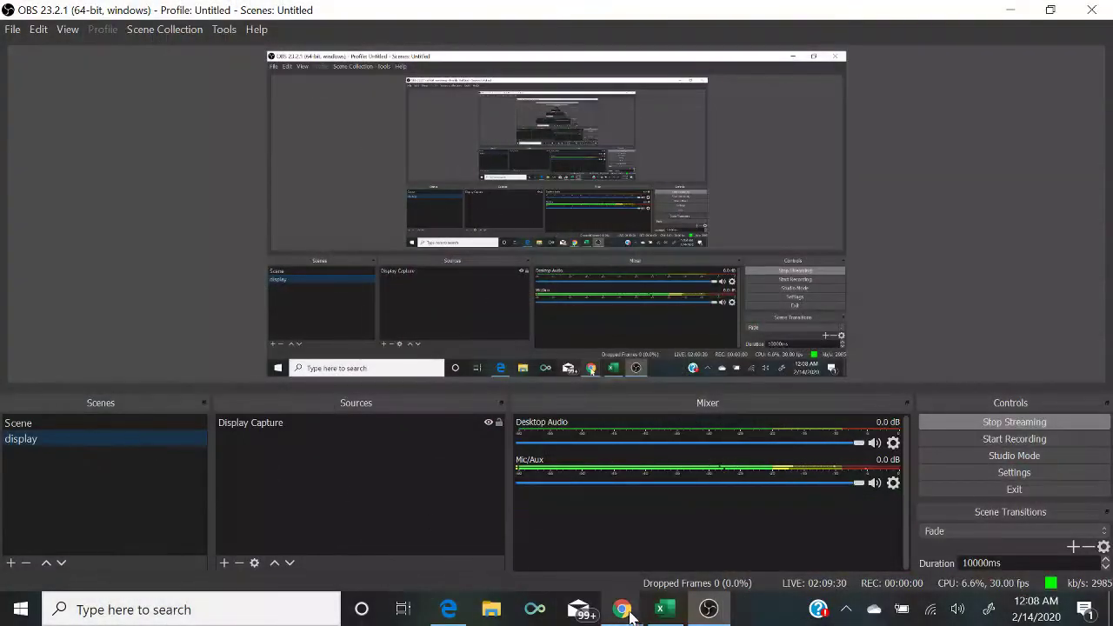
{"action": "left_click", "coordinate": [661, 608]}
{"action": "mouse_move", "coordinate": [622, 612]}
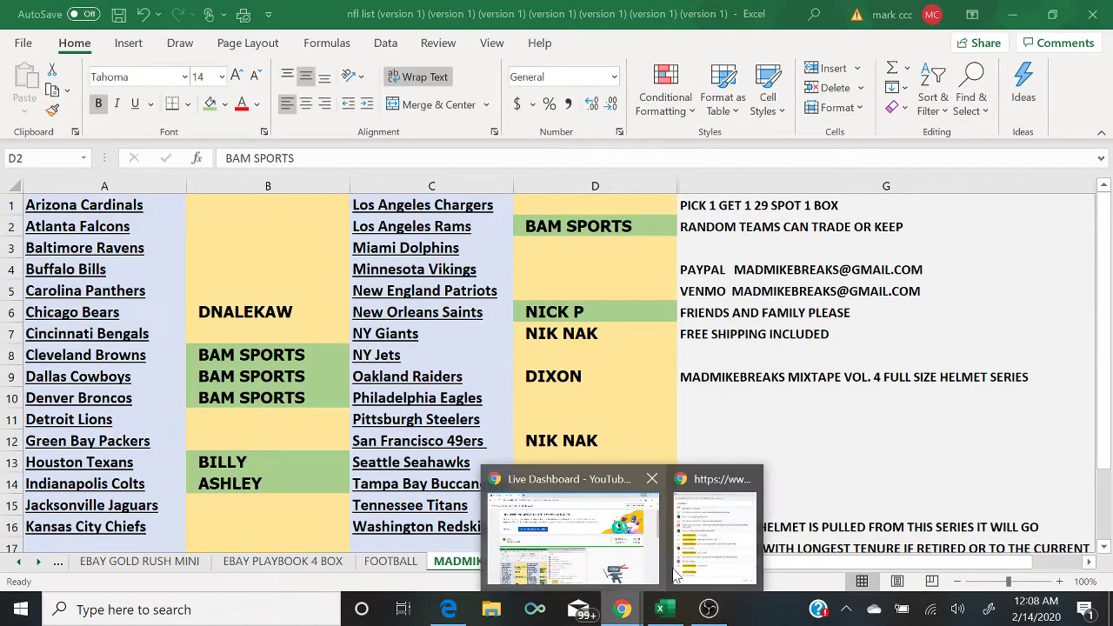
{"action": "left_click", "coordinate": [705, 568]}
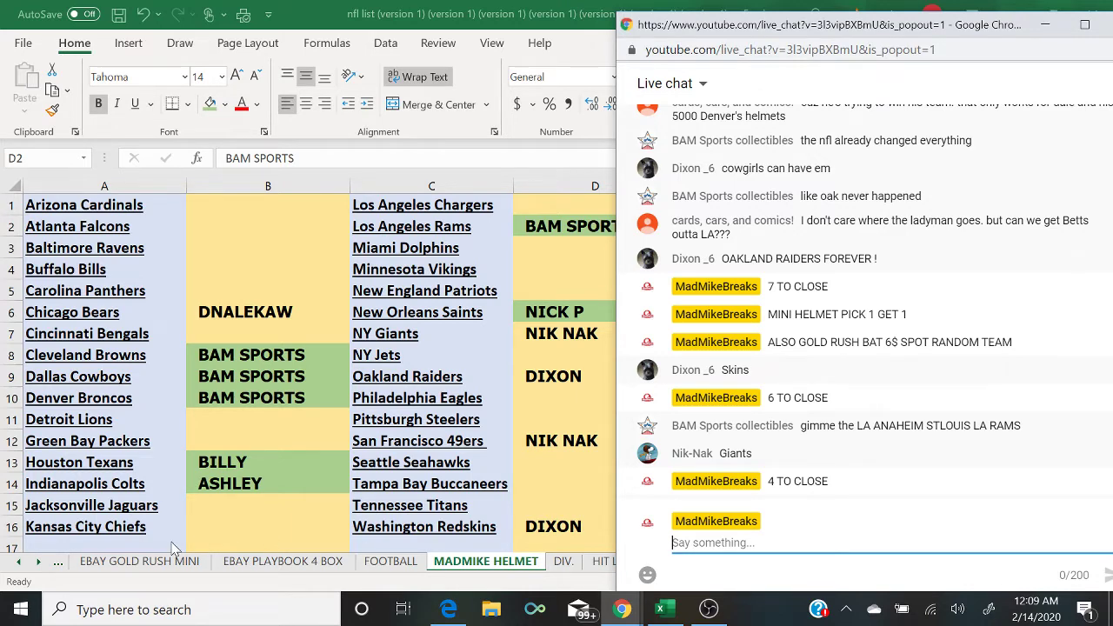
{"action": "left_click", "coordinate": [57, 561]}
{"action": "left_click", "coordinate": [57, 567]}
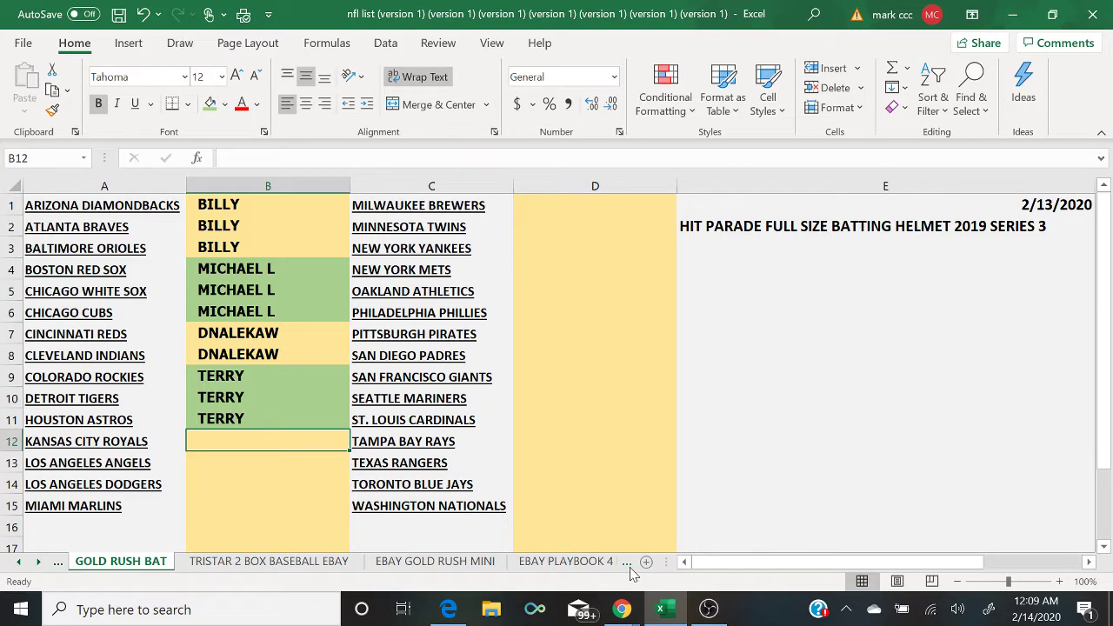
{"action": "left_click", "coordinate": [631, 570]}
{"action": "left_click", "coordinate": [630, 570]}
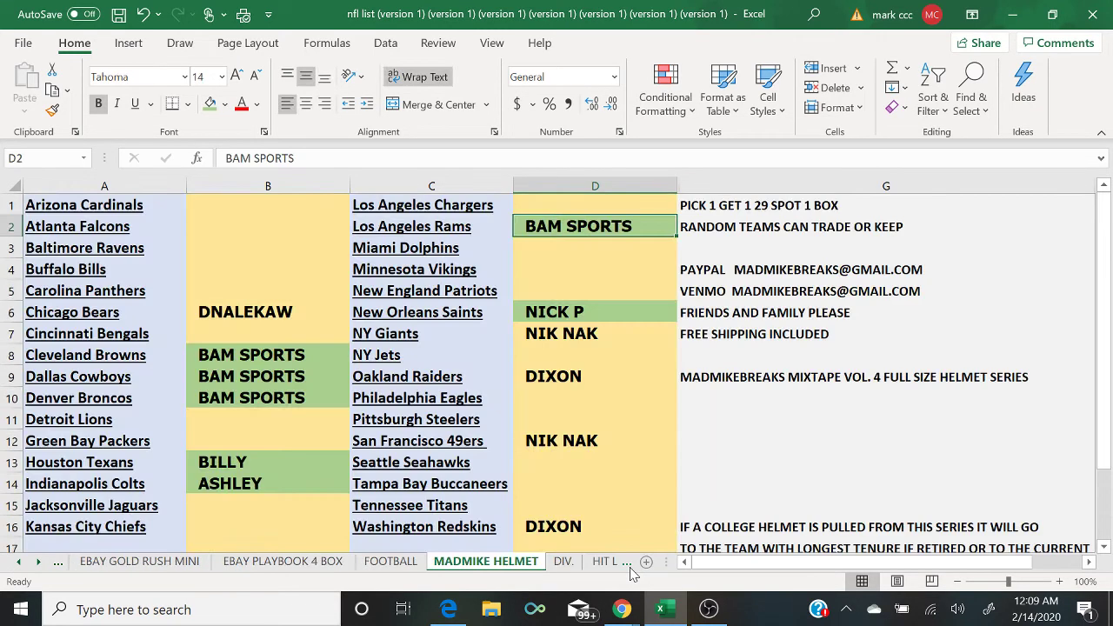
{"action": "mouse_move", "coordinate": [622, 608]}
{"action": "left_click", "coordinate": [713, 565]}
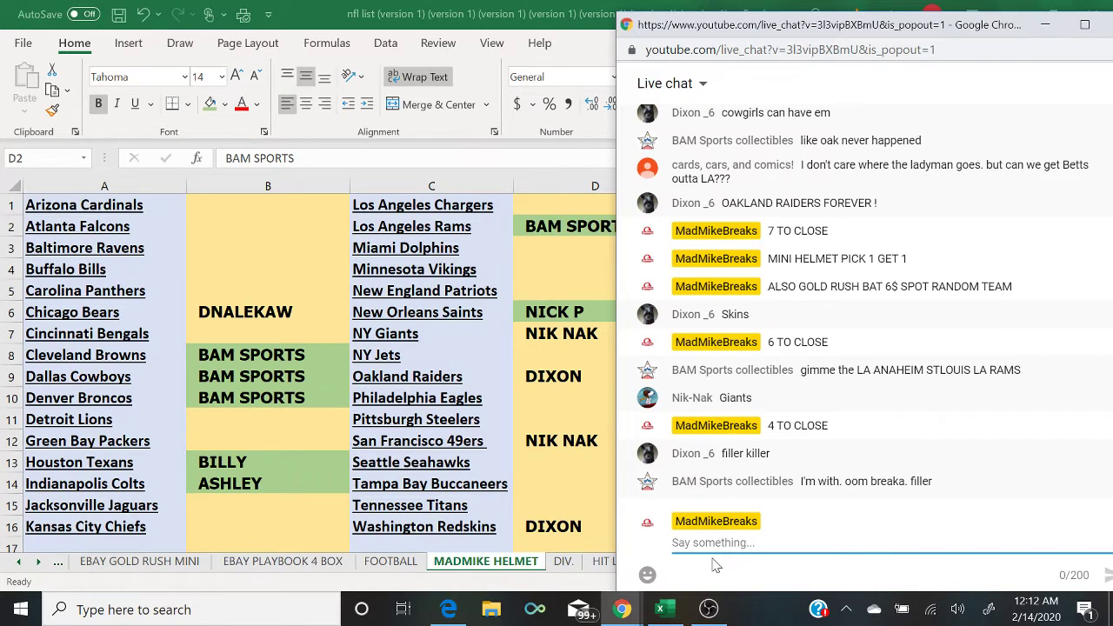
Step: Post '4$ SPOT 10 SPOTS TOTAL TOP 4 WIN INTO P1G1' and then 'CLOSED' in chat
{"action": "type", "text": "4$ SPOT 1"}
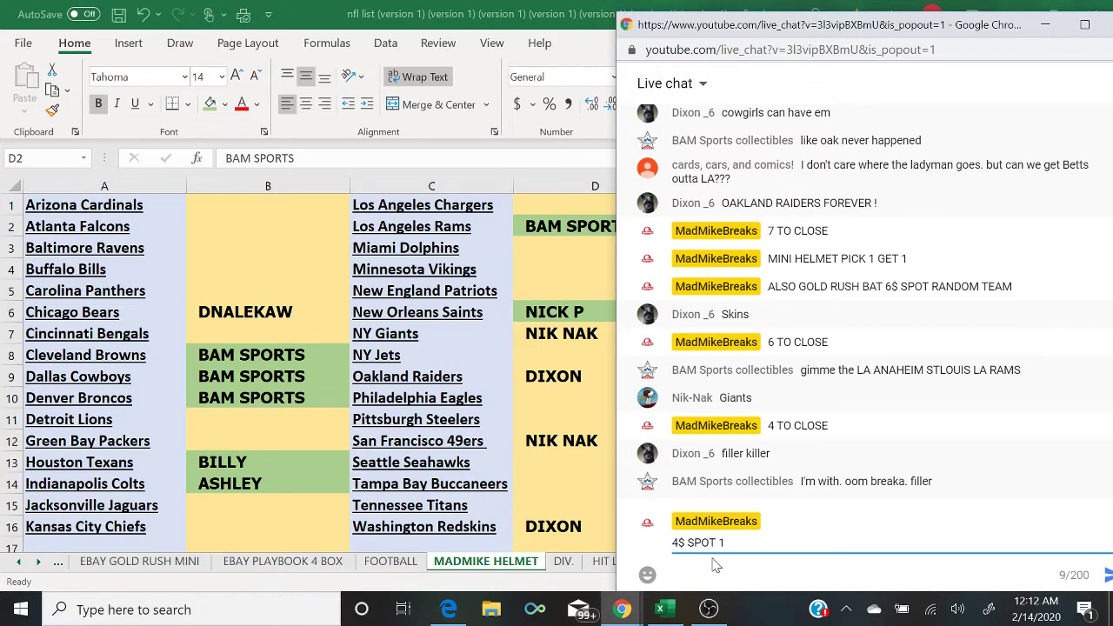
{"action": "type", "text": "0 SPOTS TOTAL TOP "}
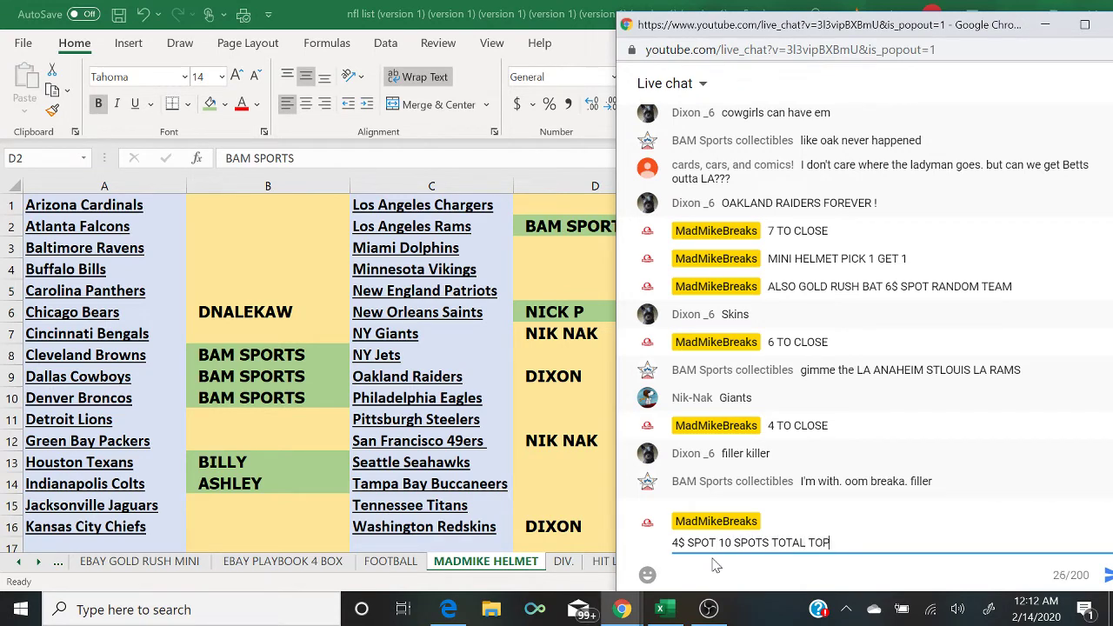
{"action": "type", "text": "4 WIN INTO P1G1"}
{"action": "key", "text": "Return"}
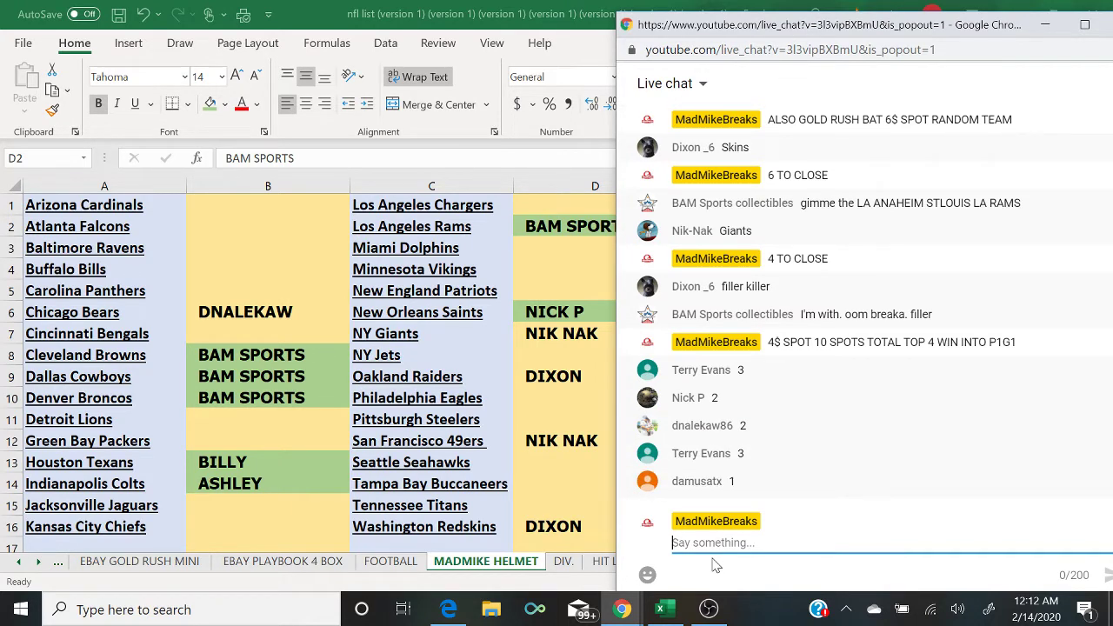
{"action": "type", "text": "CLOSED"}
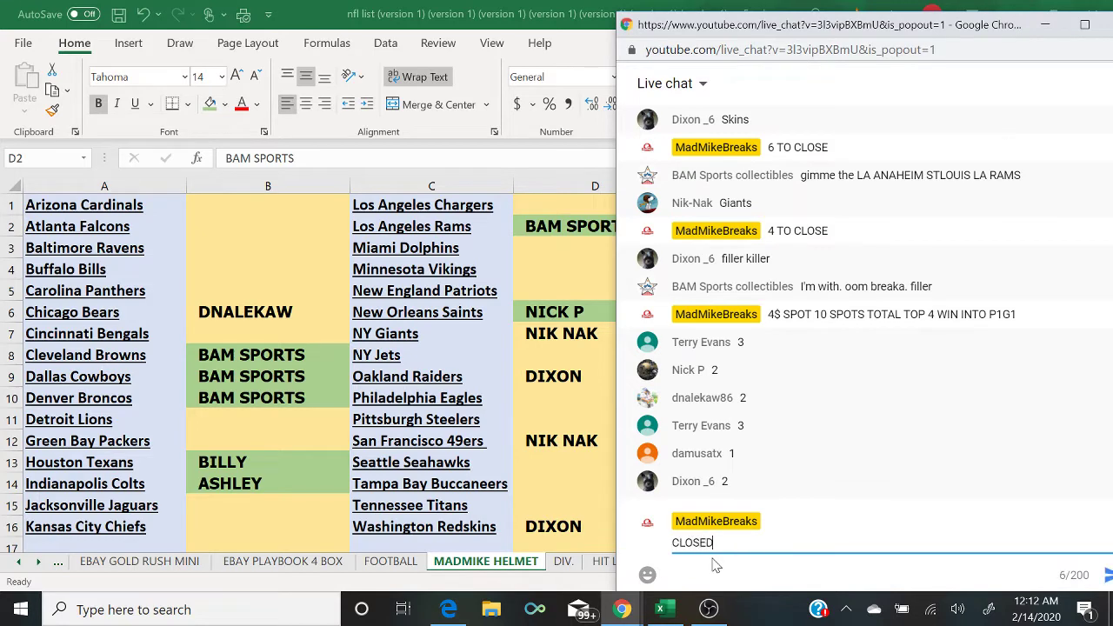
{"action": "key", "text": "Return"}
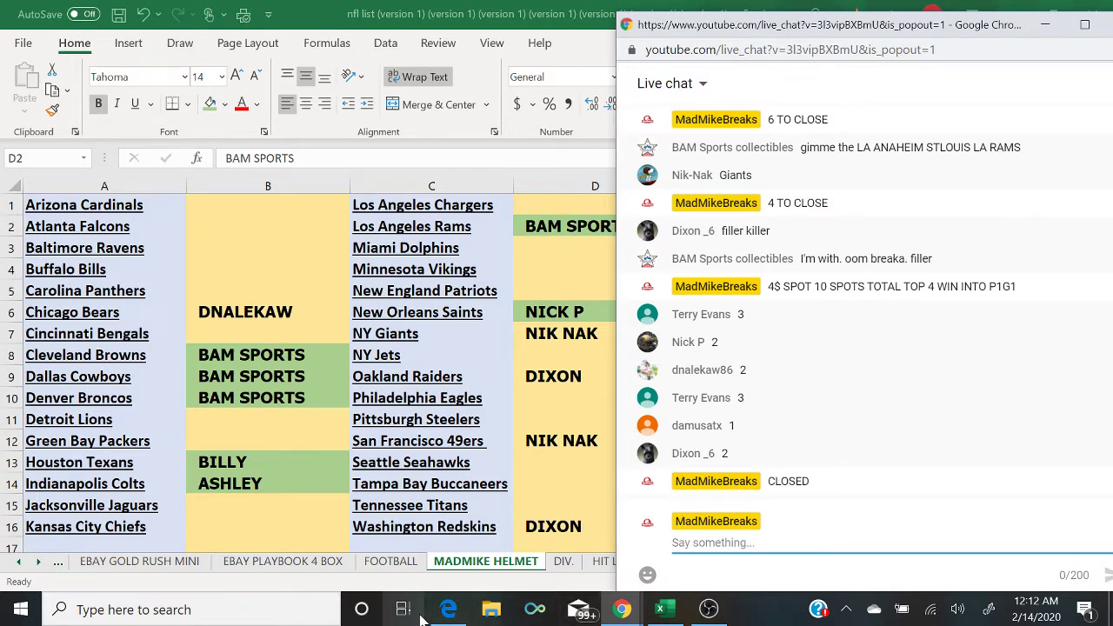
{"action": "left_click", "coordinate": [448, 609]}
Step: Open a fresh, empty RANDOM.ORG List Randomizer form and check the live chat
{"action": "left_click", "coordinate": [656, 7]}
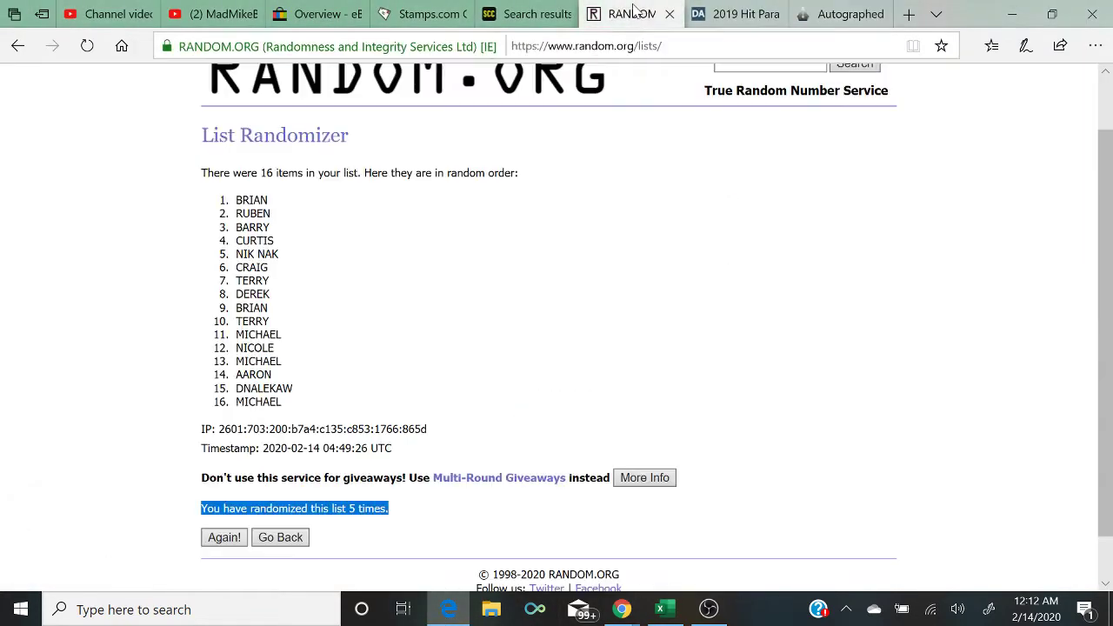
{"action": "scroll", "coordinate": [452, 195], "scroll_direction": "up", "scroll_amount": 2}
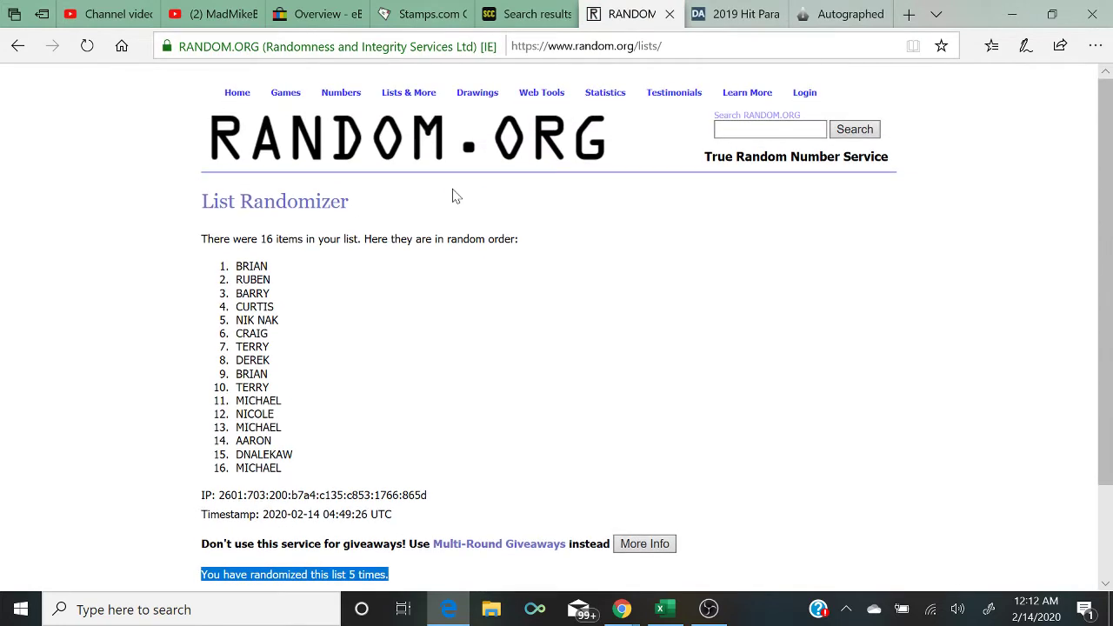
{"action": "mouse_move", "coordinate": [409, 92]}
{"action": "left_click", "coordinate": [416, 118]}
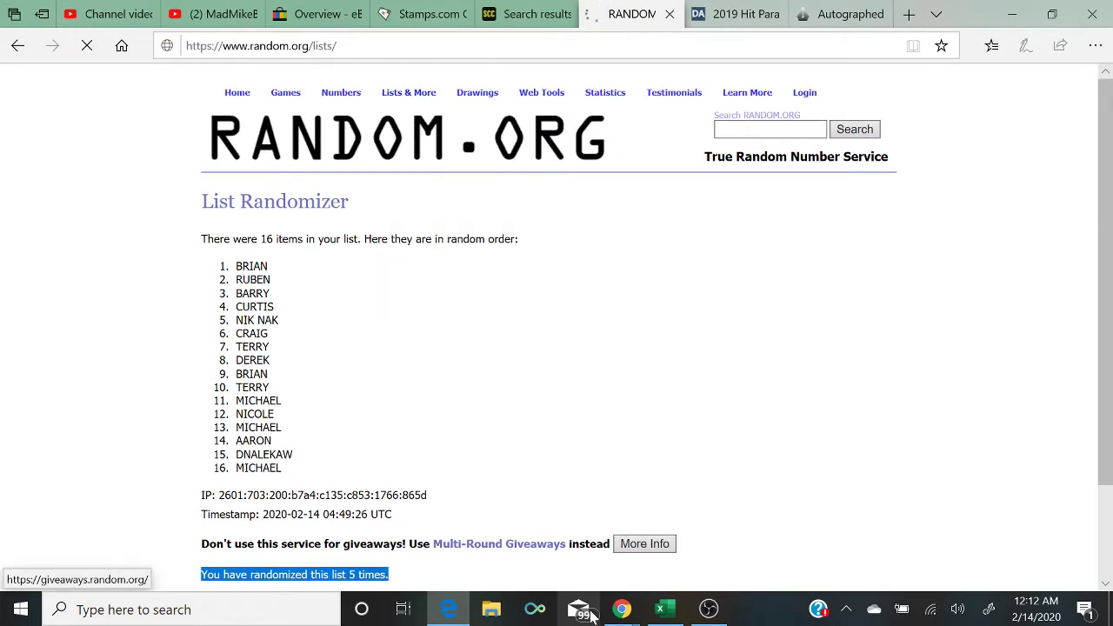
{"action": "mouse_move", "coordinate": [622, 609]}
{"action": "left_click", "coordinate": [720, 552]}
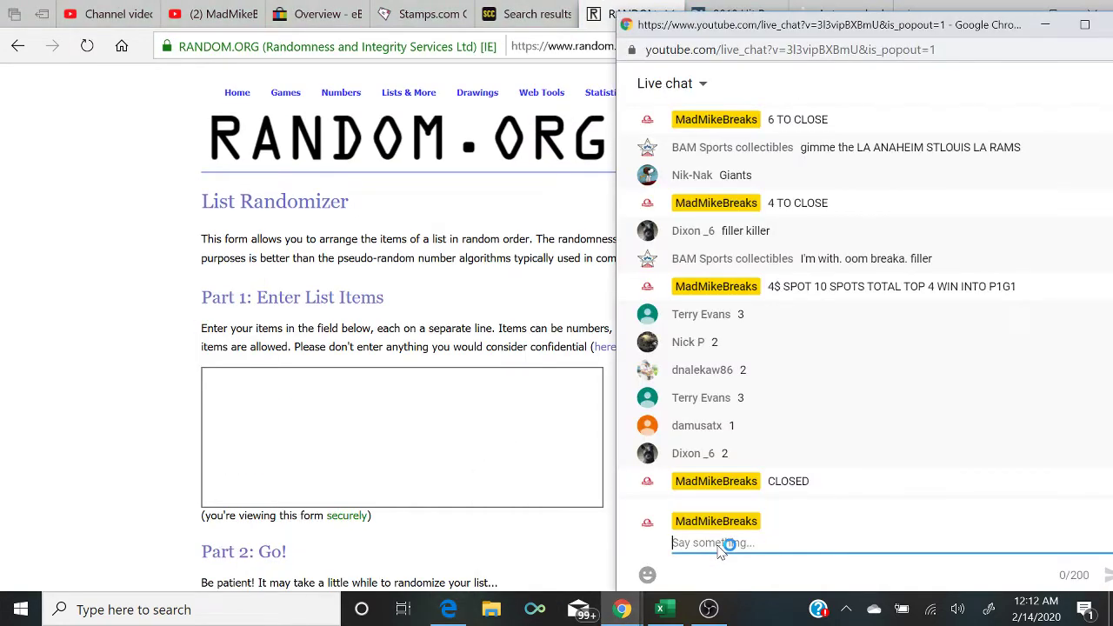
Step: Enter three lines for one buyer and two for another in the list box
{"action": "left_click", "coordinate": [400, 434]}
{"action": "type", "text": "TERRY"}
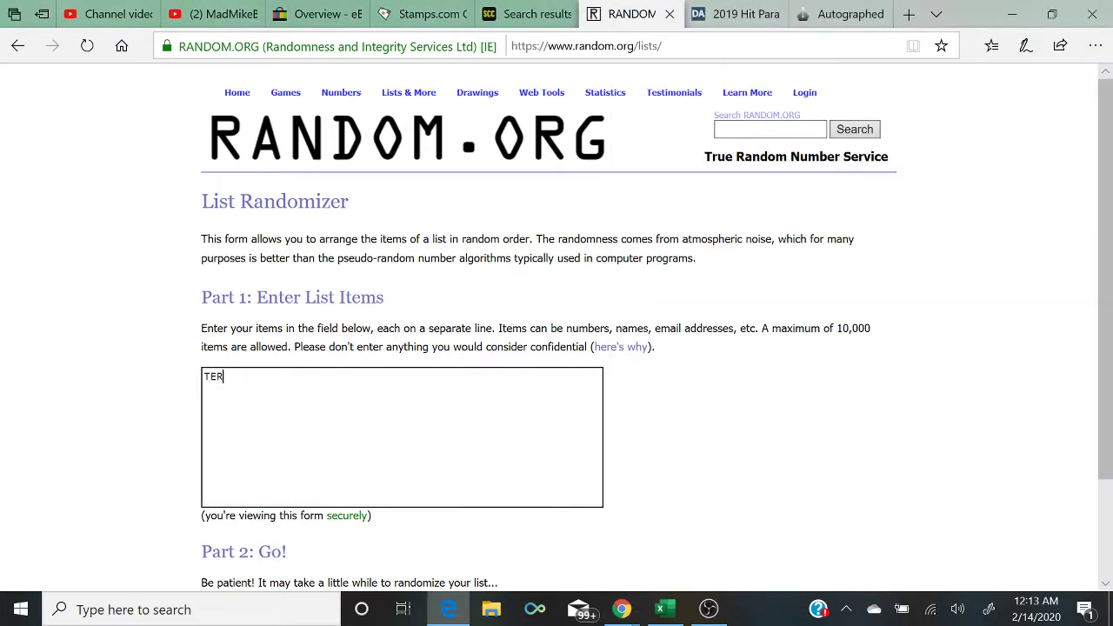
{"action": "key", "text": "Return"}
{"action": "type", "text": "TERRY"}
{"action": "key", "text": "Return"}
{"action": "type", "text": "TERRY "}
{"action": "type", "text": "NICKP "}
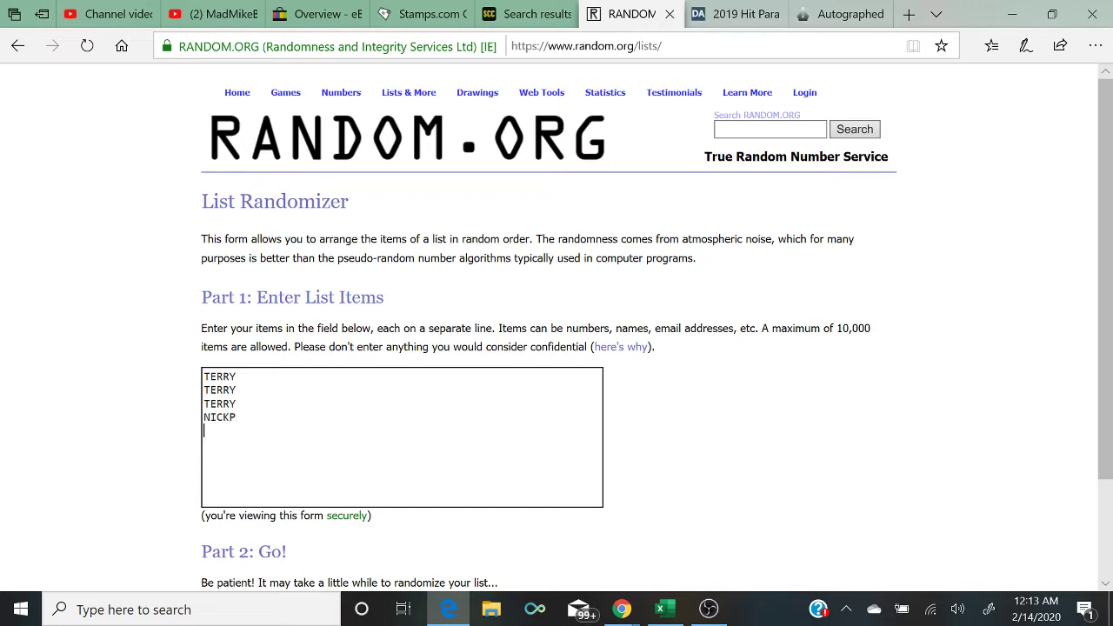
{"action": "type", "text": "NICKP"}
{"action": "mouse_move", "coordinate": [622, 608]}
{"action": "left_click", "coordinate": [750, 513]}
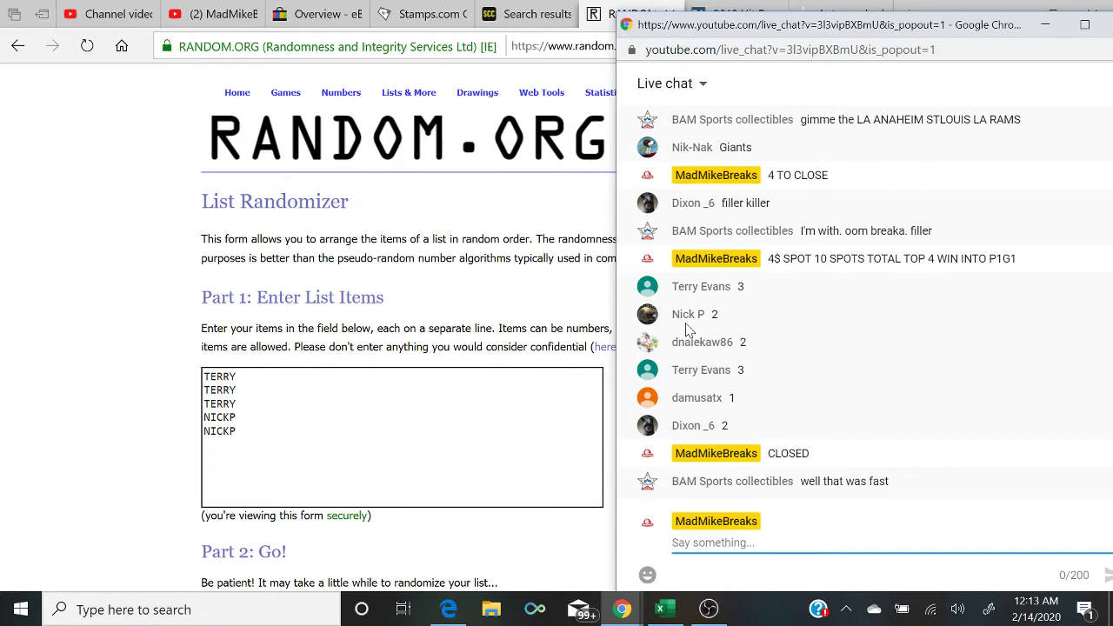
Step: Add two list lines for another buyer, then check the live chat
{"action": "left_click", "coordinate": [242, 417]}
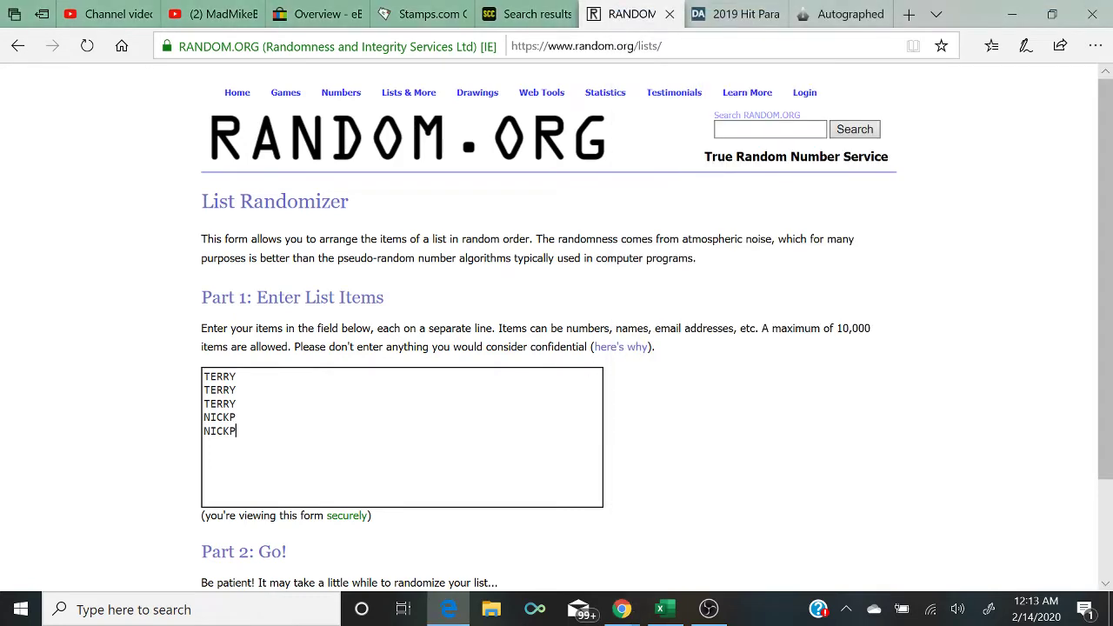
{"action": "type", "text": "DNALEKAW"}
{"action": "key", "text": "Return"}
{"action": "type", "text": "D"}
{"action": "key", "text": "BackSpace"}
{"action": "type", "text": "DNALEKAW"}
{"action": "key", "text": "Return"}
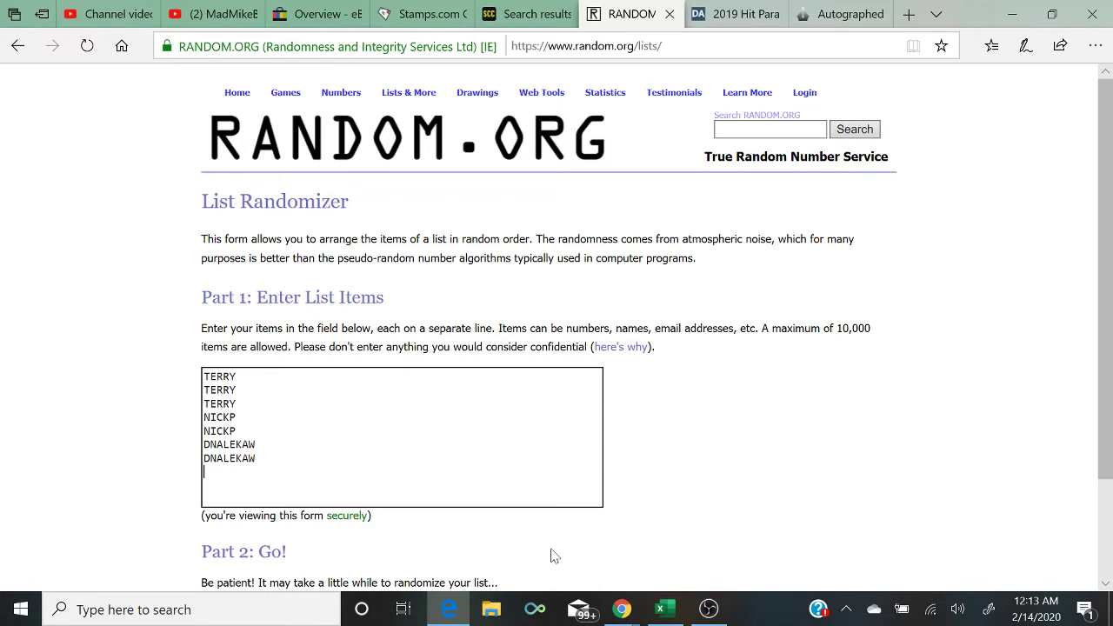
{"action": "left_click", "coordinate": [621, 608]}
{"action": "left_click", "coordinate": [713, 544]}
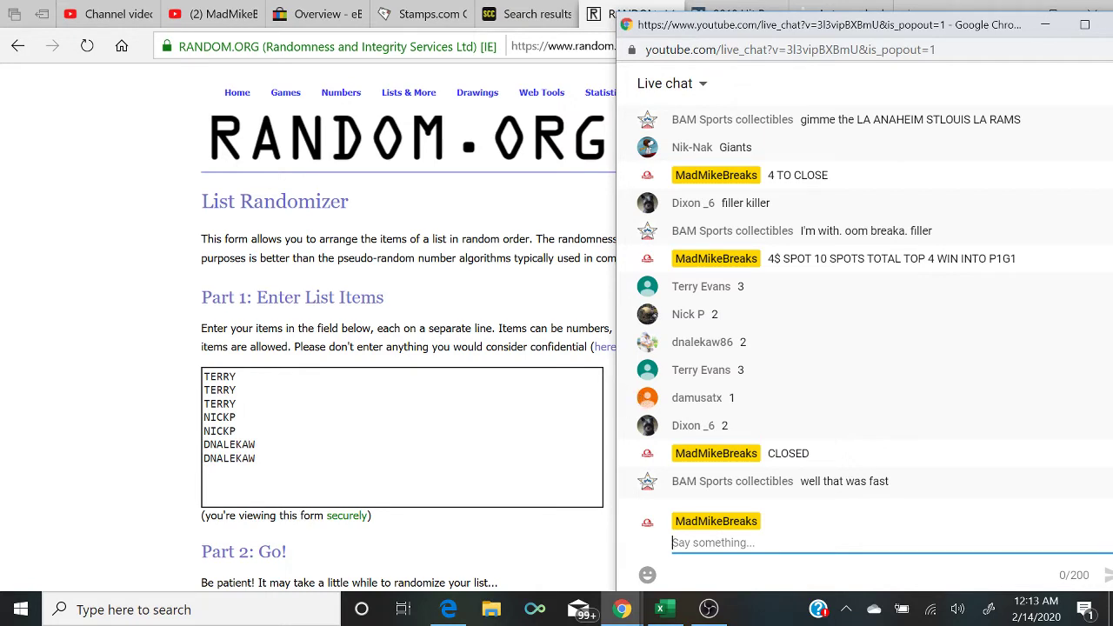
Step: Add the next buyer's entry to the list after checking the chat
{"action": "key", "text": "alt+Tab"}
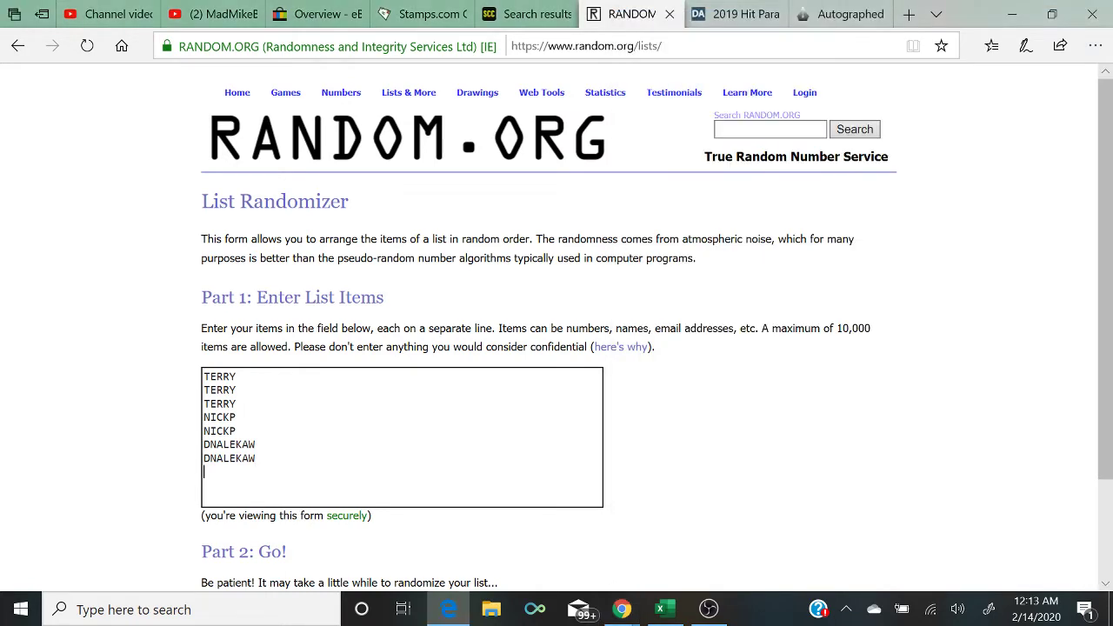
{"action": "key", "text": "Return"}
{"action": "type", "text": "DAM"}
{"action": "mouse_move", "coordinate": [621, 608]}
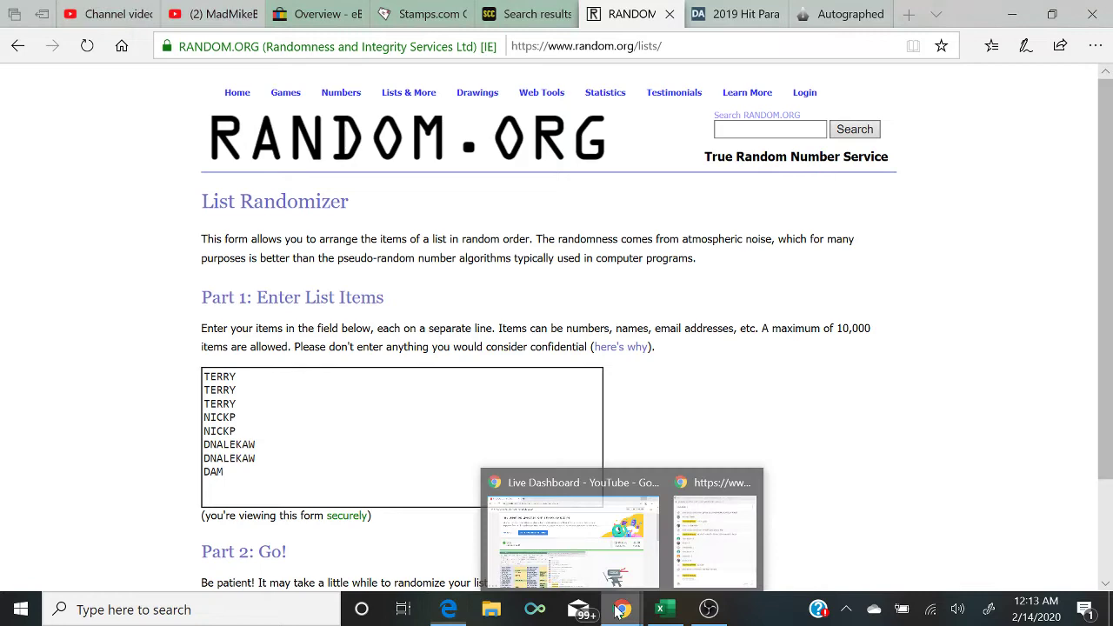
{"action": "left_click", "coordinate": [706, 551]}
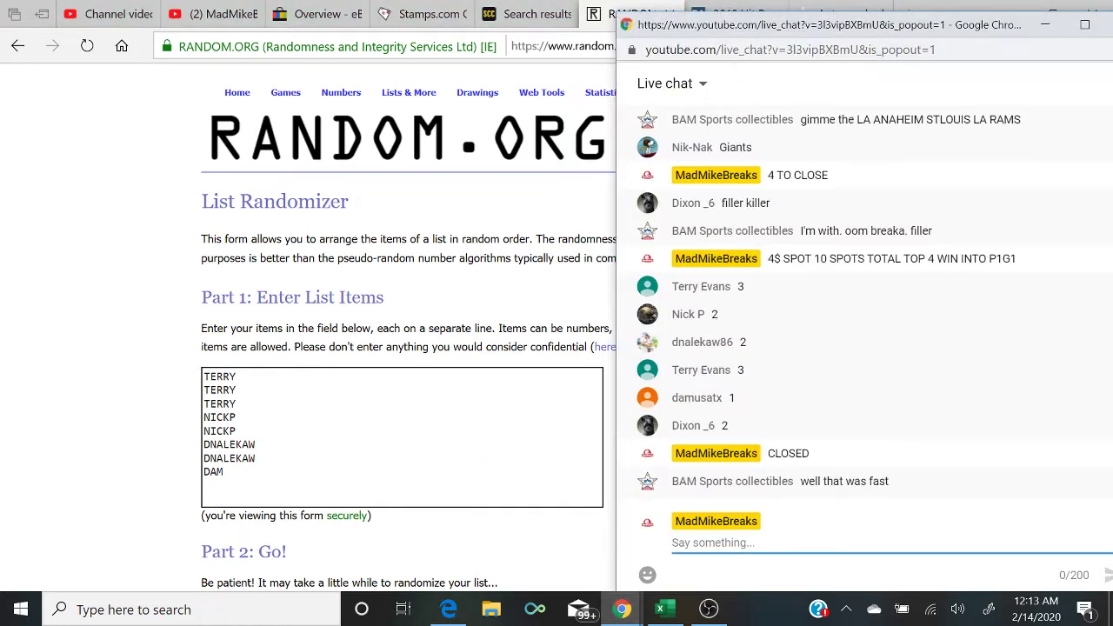
{"action": "key", "text": "alt+Tab"}
{"action": "type", "text": "USA"}
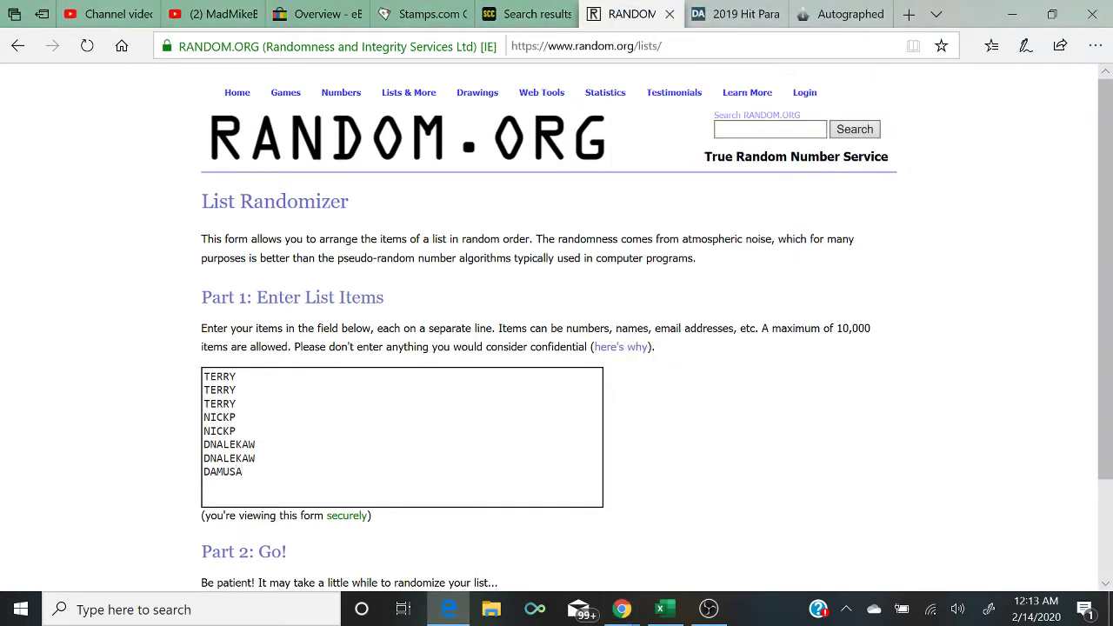
{"action": "type", "text": "TX"}
{"action": "key", "text": "Return"}
Step: Add two lines for one more buyer, check the chat, and bring Excel back
{"action": "type", "text": "DIXON"}
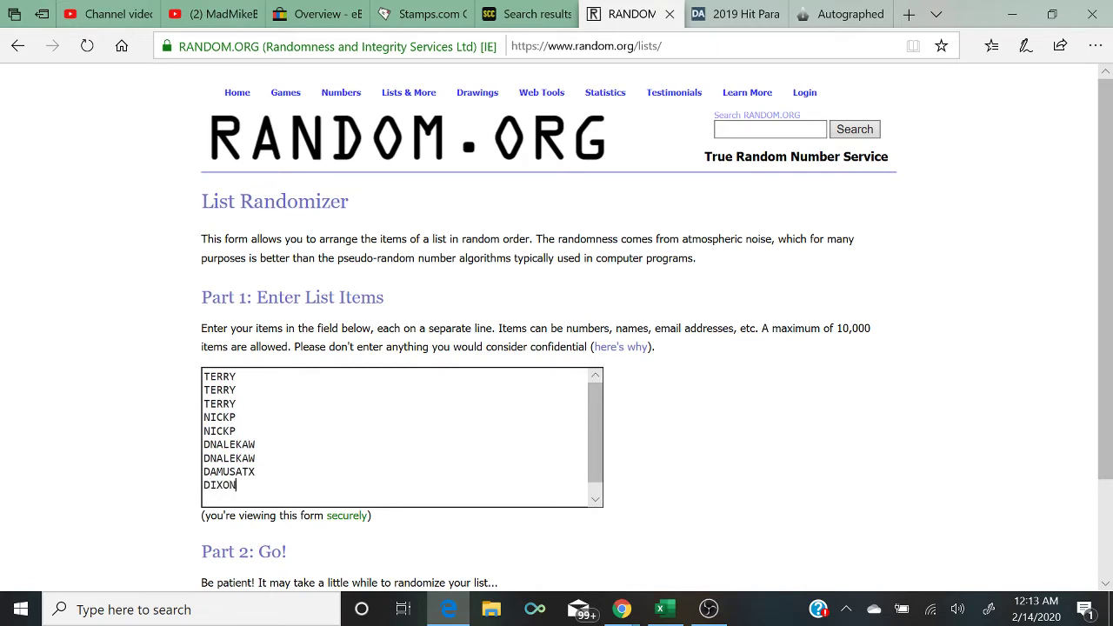
{"action": "key", "text": "Return"}
{"action": "type", "text": "DIXON"}
{"action": "left_click", "coordinate": [622, 609]}
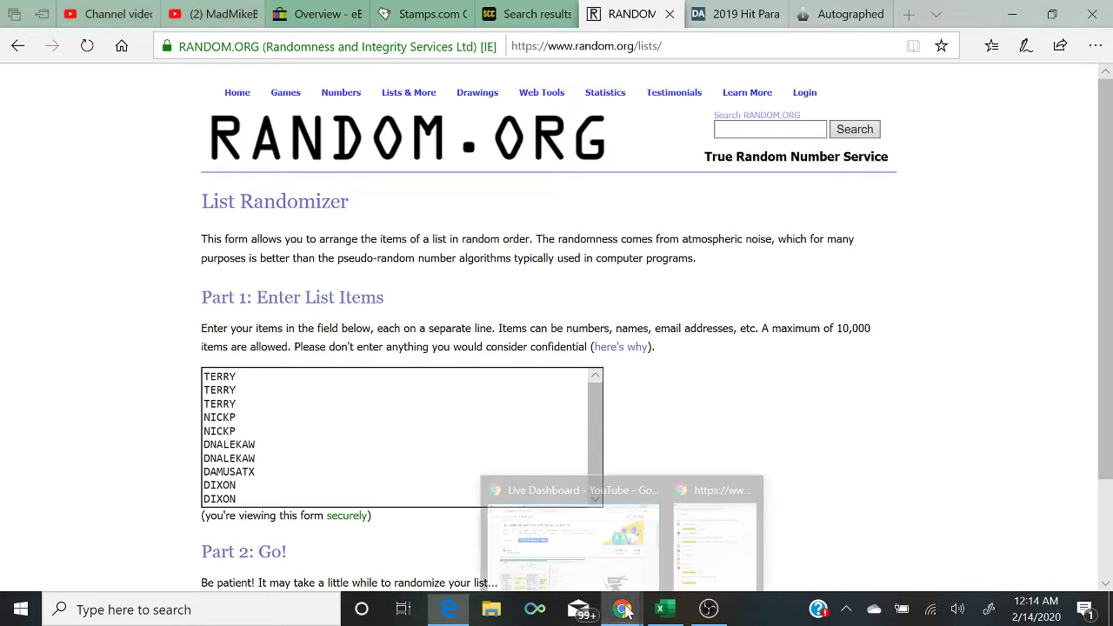
{"action": "left_click", "coordinate": [710, 556]}
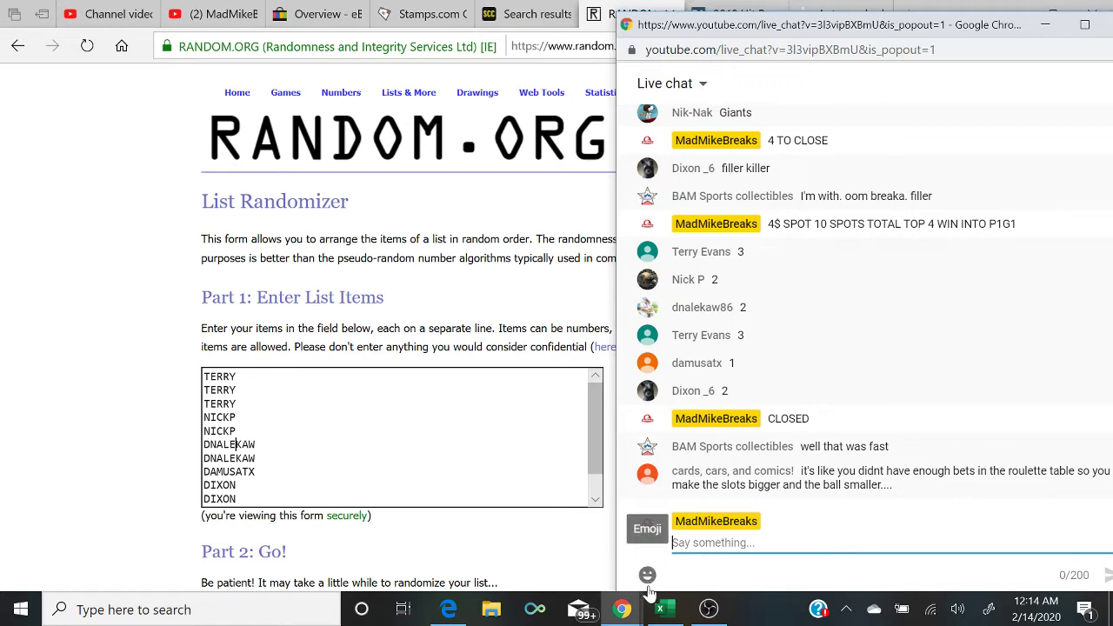
{"action": "left_click", "coordinate": [662, 610]}
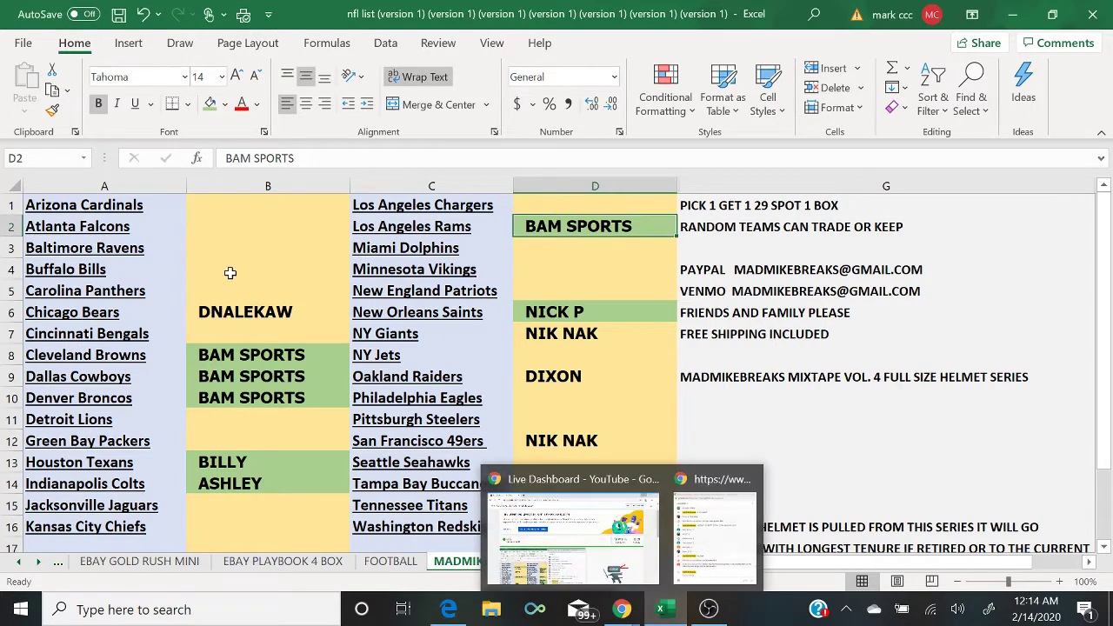
Step: Fill DNALEKAW's cell B6 green, then check the randomizer page and come back to Excel
{"action": "left_click", "coordinate": [247, 315]}
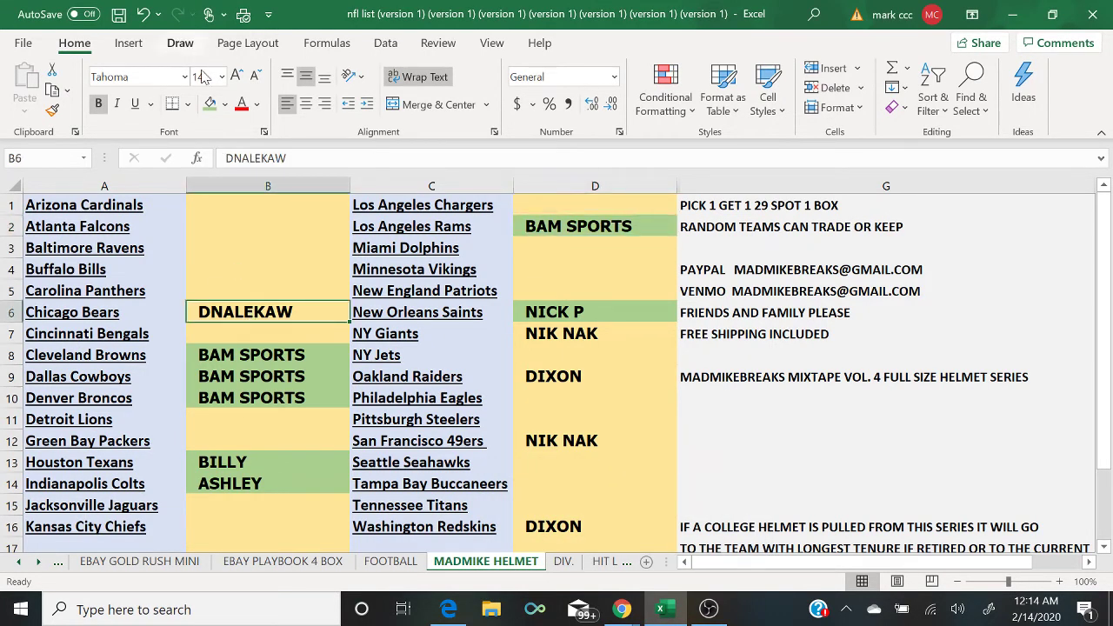
{"action": "left_click", "coordinate": [209, 104]}
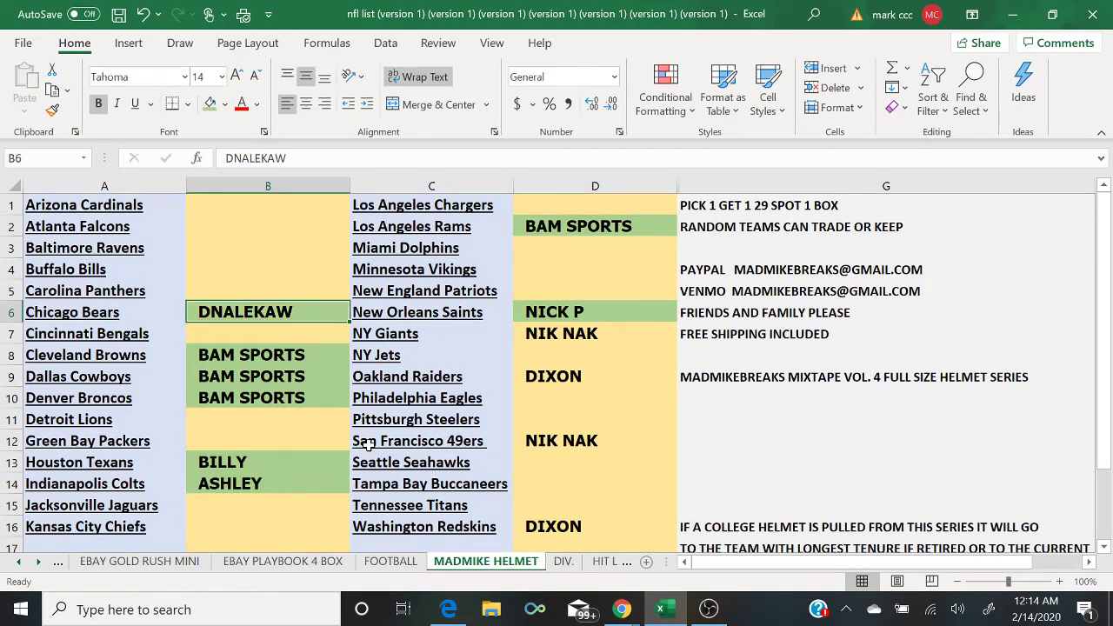
{"action": "left_click", "coordinate": [449, 614]}
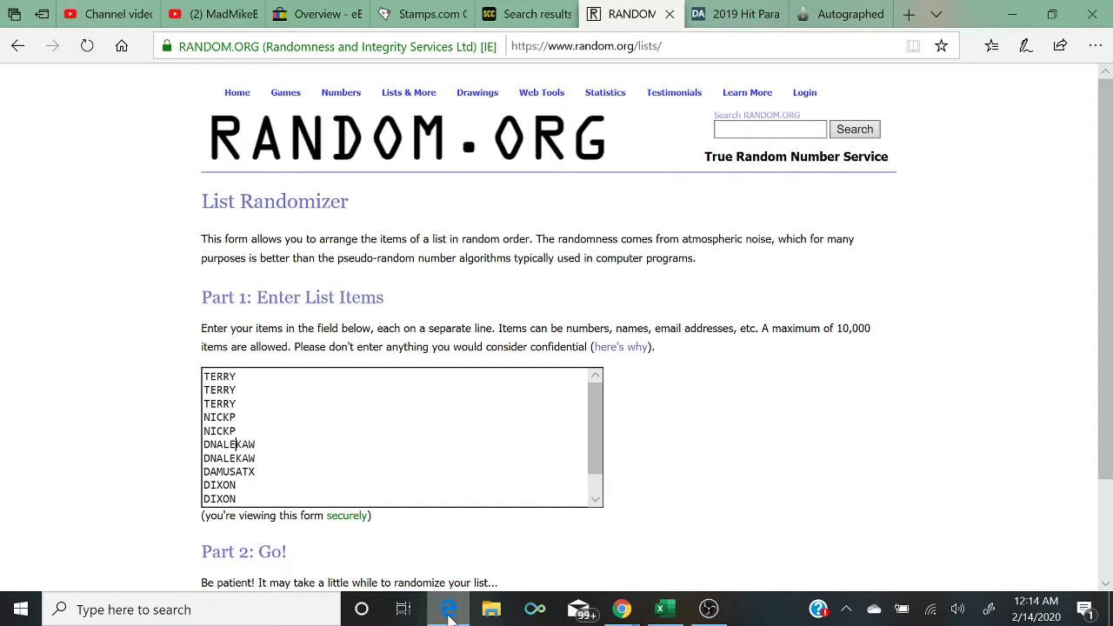
{"action": "left_click", "coordinate": [660, 609]}
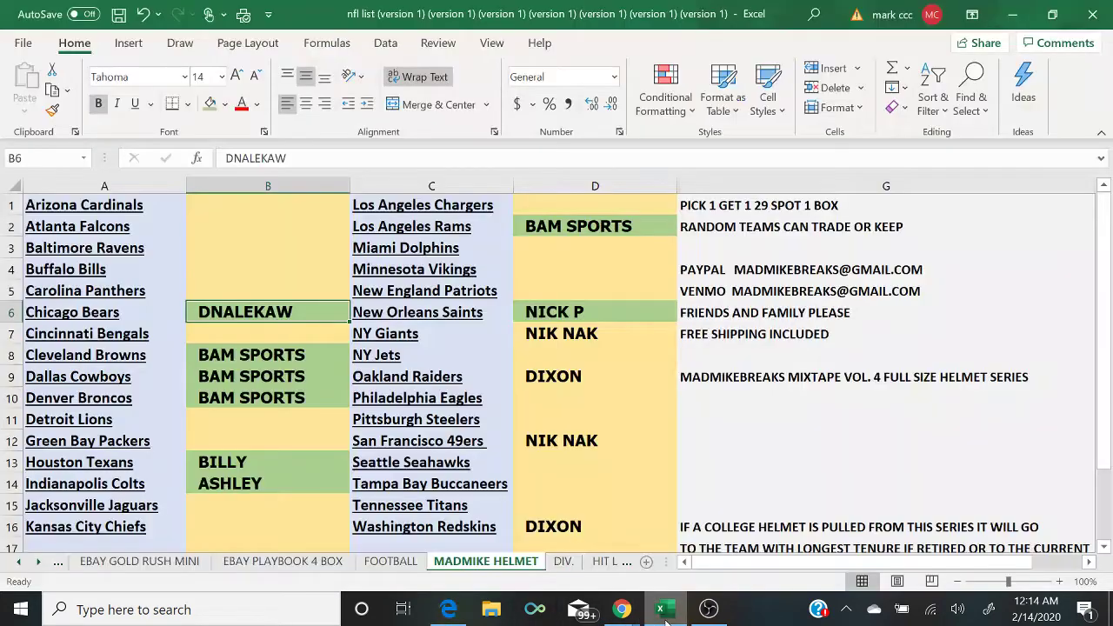
Step: Fill both NIK NAK cells, D7 and D12, green and return to the randomizer page
{"action": "left_click", "coordinate": [528, 336]}
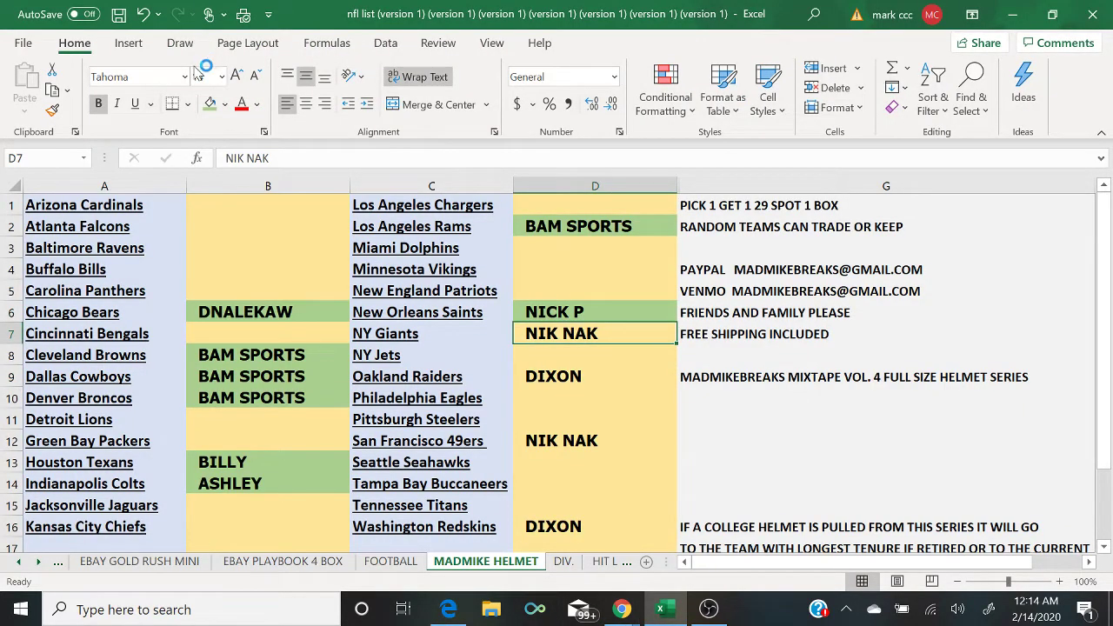
{"action": "left_click", "coordinate": [209, 104]}
{"action": "key", "text": "Down"}
{"action": "key", "text": "Down"}
{"action": "key", "text": "Down"}
{"action": "key", "text": "Down"}
{"action": "key", "text": "Down"}
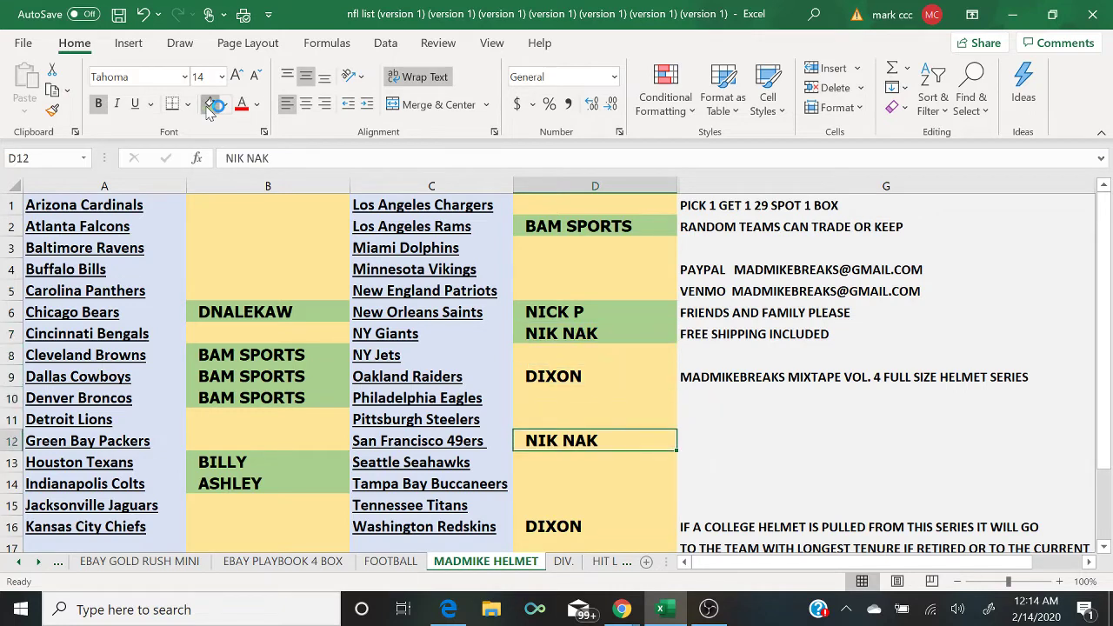
{"action": "left_click", "coordinate": [209, 105]}
{"action": "left_click", "coordinate": [449, 609]}
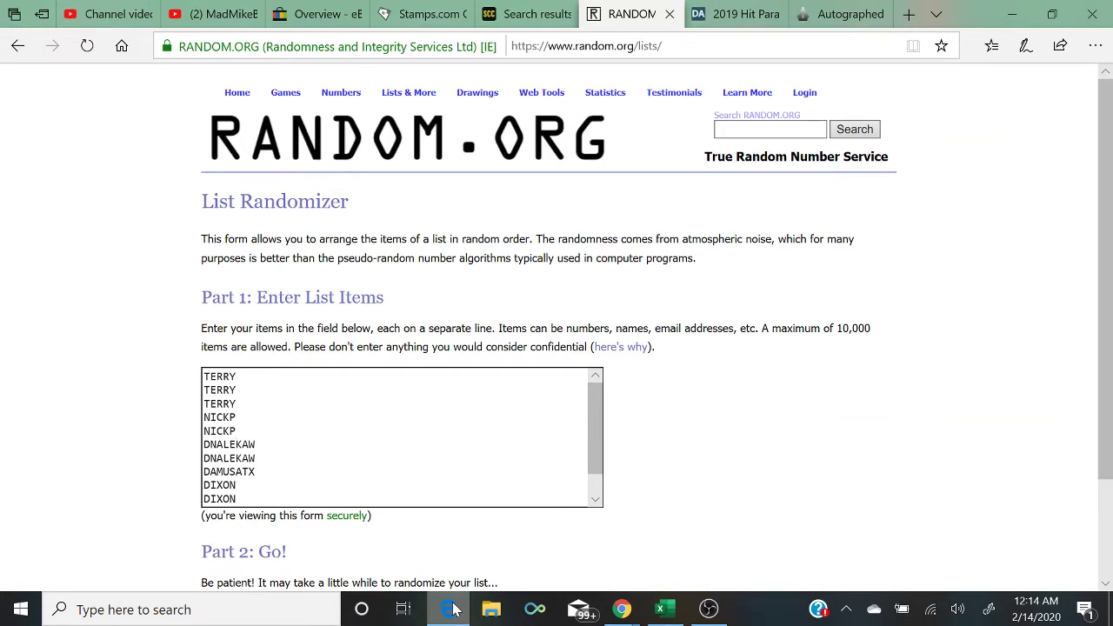
{"action": "left_click", "coordinate": [632, 612]}
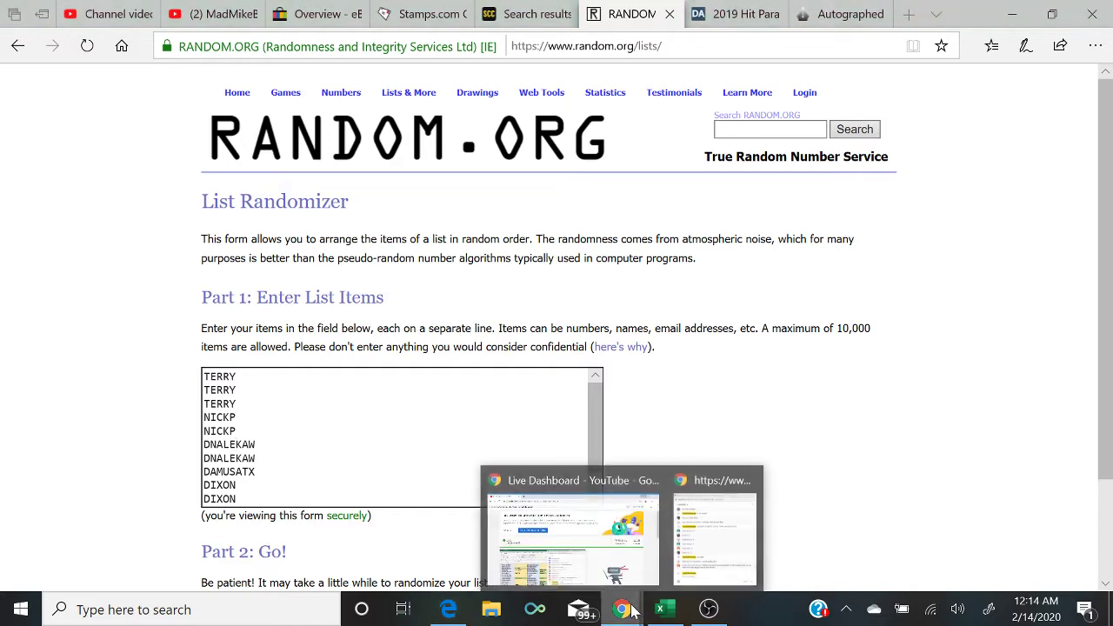
{"action": "left_click", "coordinate": [707, 564]}
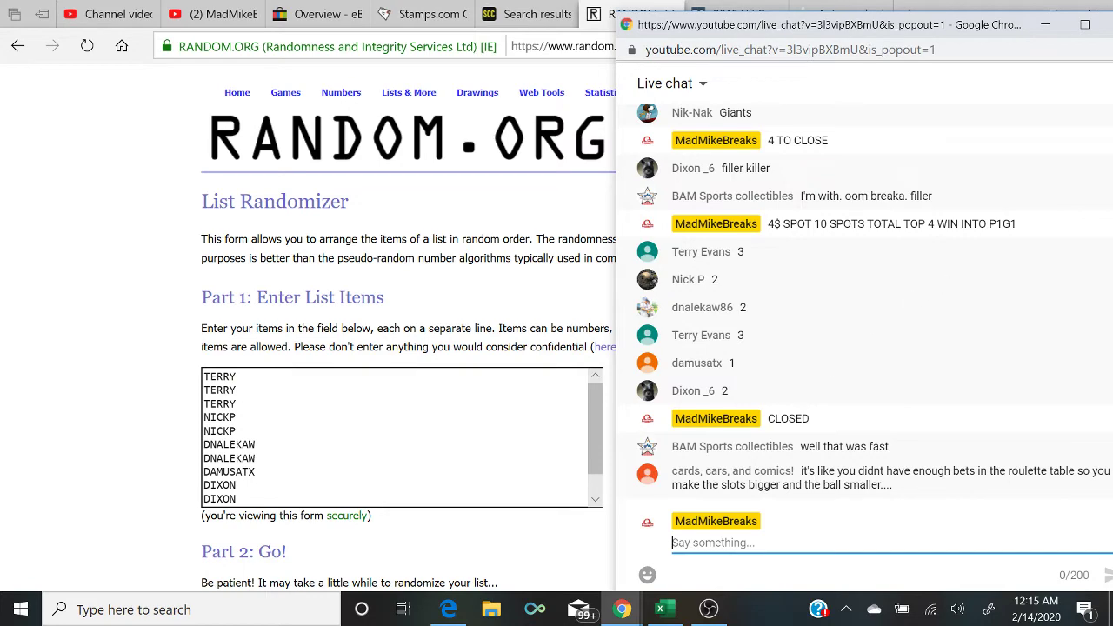
{"action": "left_click", "coordinate": [236, 430]}
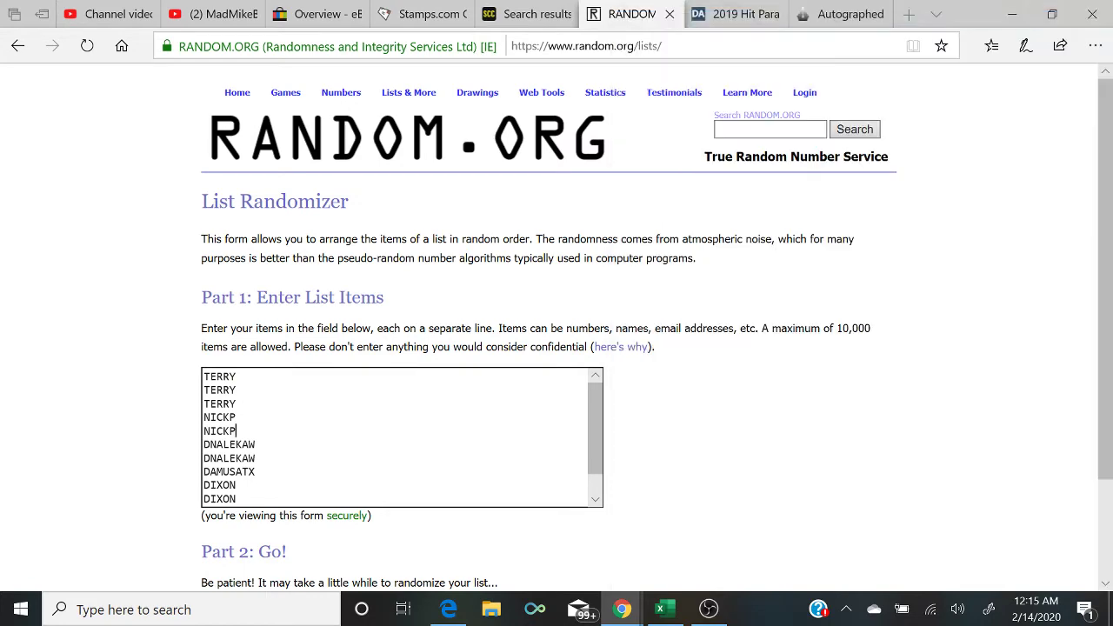
{"action": "left_click", "coordinate": [595, 500]}
{"action": "left_click", "coordinate": [595, 500]}
{"action": "scroll", "coordinate": [597, 506], "scroll_direction": "down", "scroll_amount": 3}
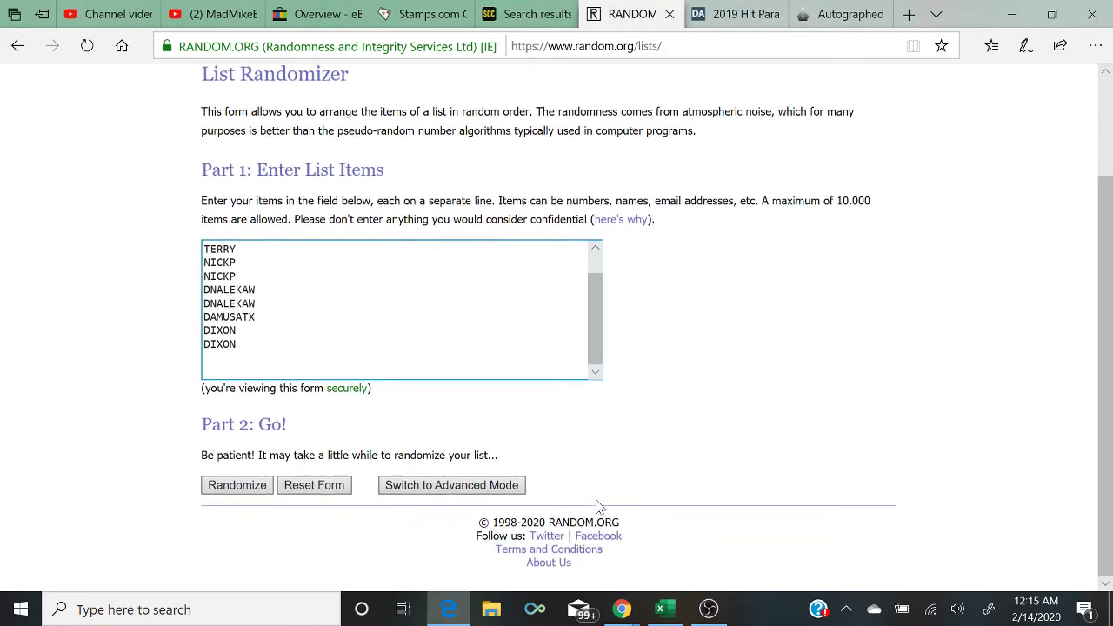
Step: Shuffle the ten buyer entries on RANDOM.ORG five times
{"action": "left_click", "coordinate": [211, 488]}
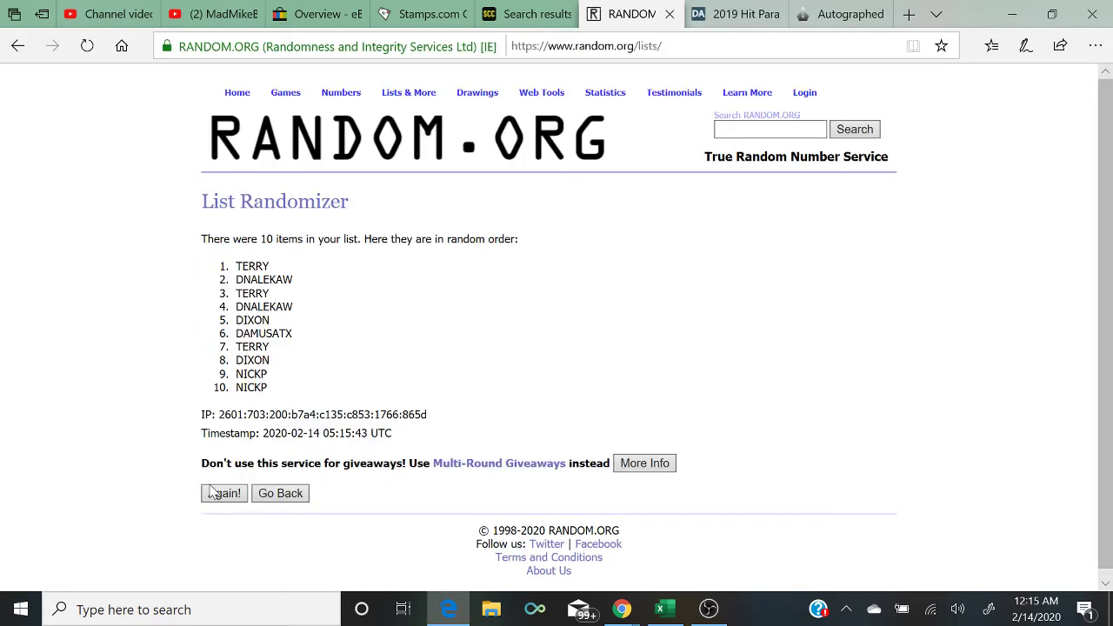
{"action": "left_click", "coordinate": [211, 491]}
{"action": "left_click", "coordinate": [224, 521]}
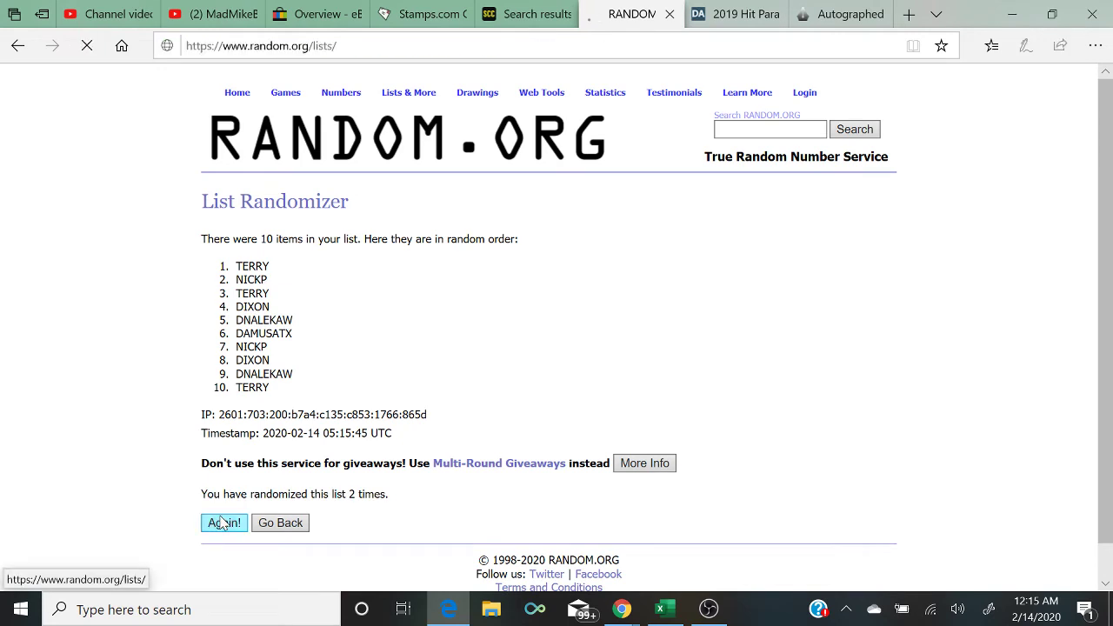
{"action": "left_click", "coordinate": [224, 522]}
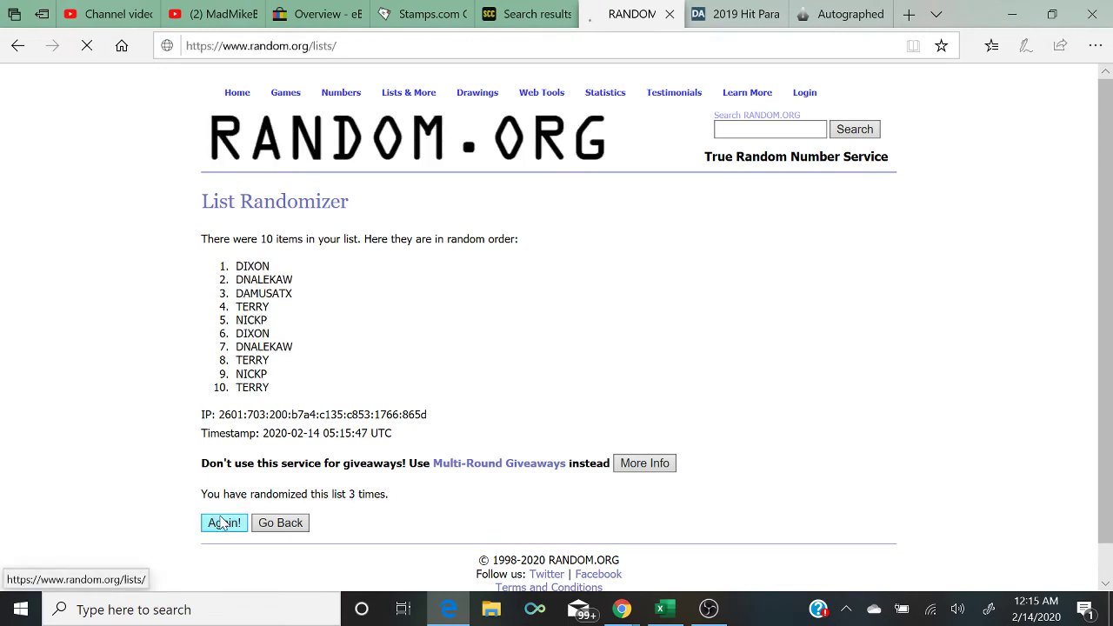
{"action": "left_click", "coordinate": [224, 521]}
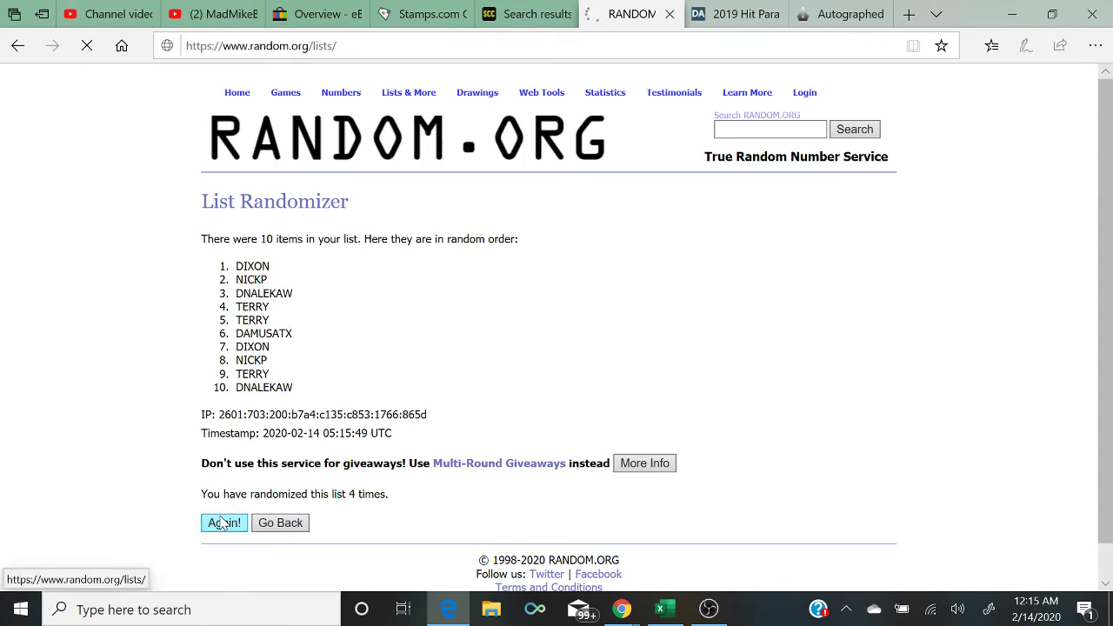
Step: Select the top four results (TERRY, TERRY, DAMUSATX, TERRY) and return to Excel
{"action": "left_click_drag", "start_coordinate": [191, 268], "coordinate": [306, 310]}
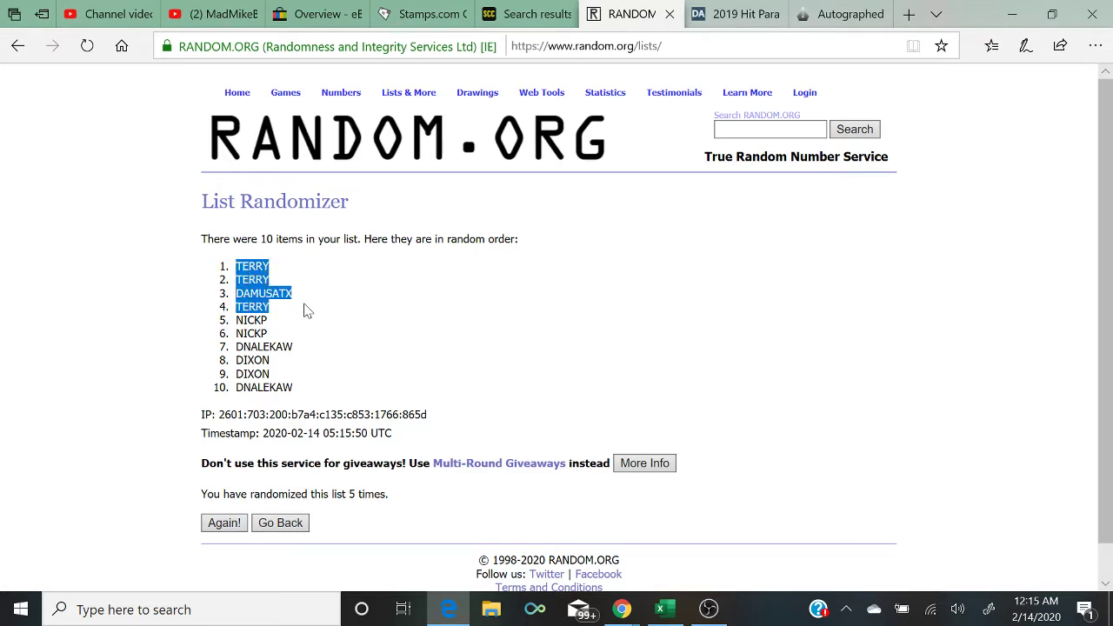
{"action": "left_click", "coordinate": [306, 310]}
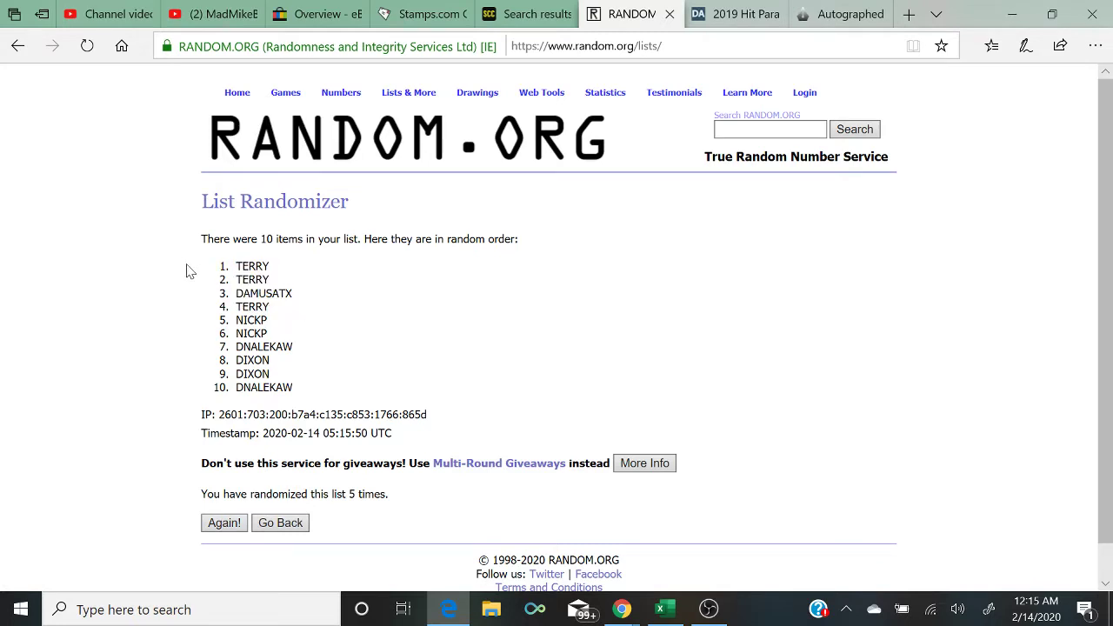
{"action": "left_click_drag", "start_coordinate": [204, 272], "coordinate": [294, 311]}
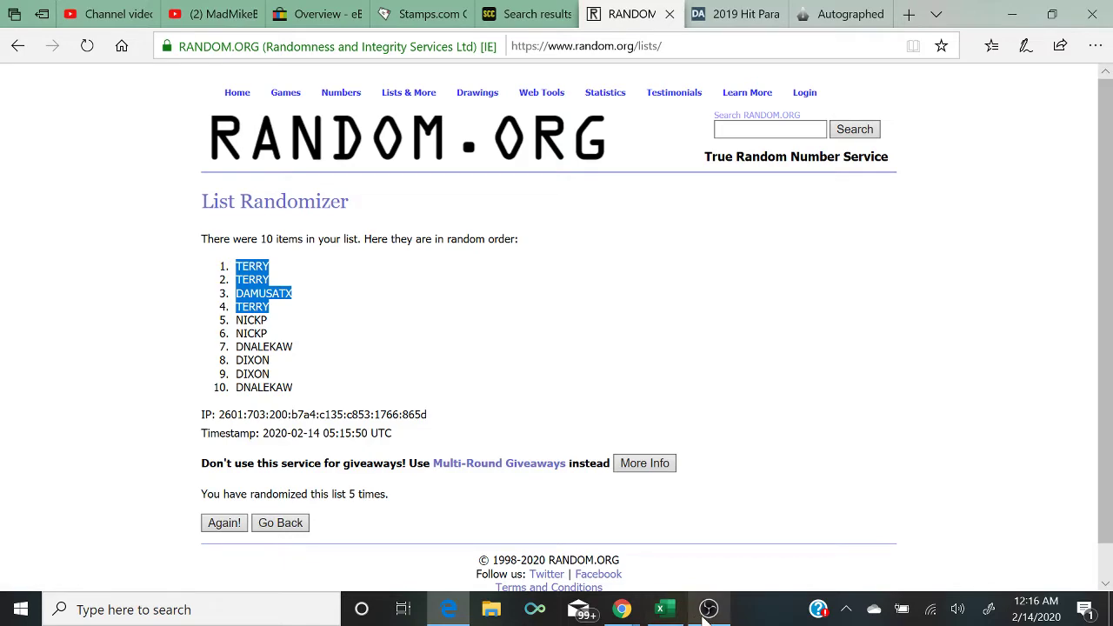
{"action": "left_click", "coordinate": [660, 608]}
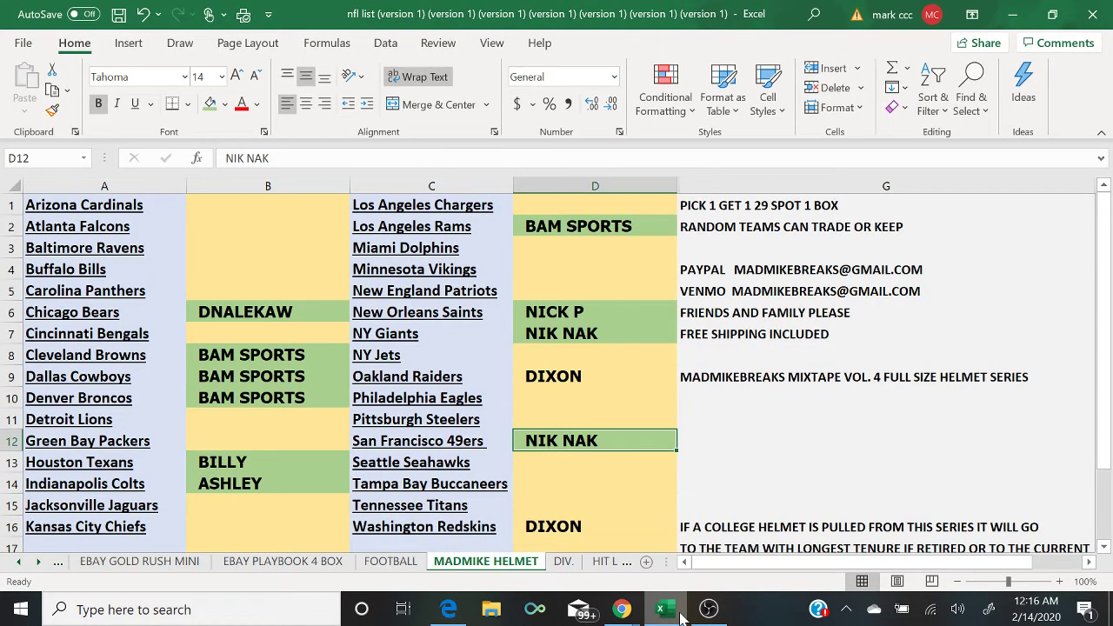
Step: Glance at the shuffled results, then bring Excel's team sheet and the live chat window forward
{"action": "left_click", "coordinate": [462, 613]}
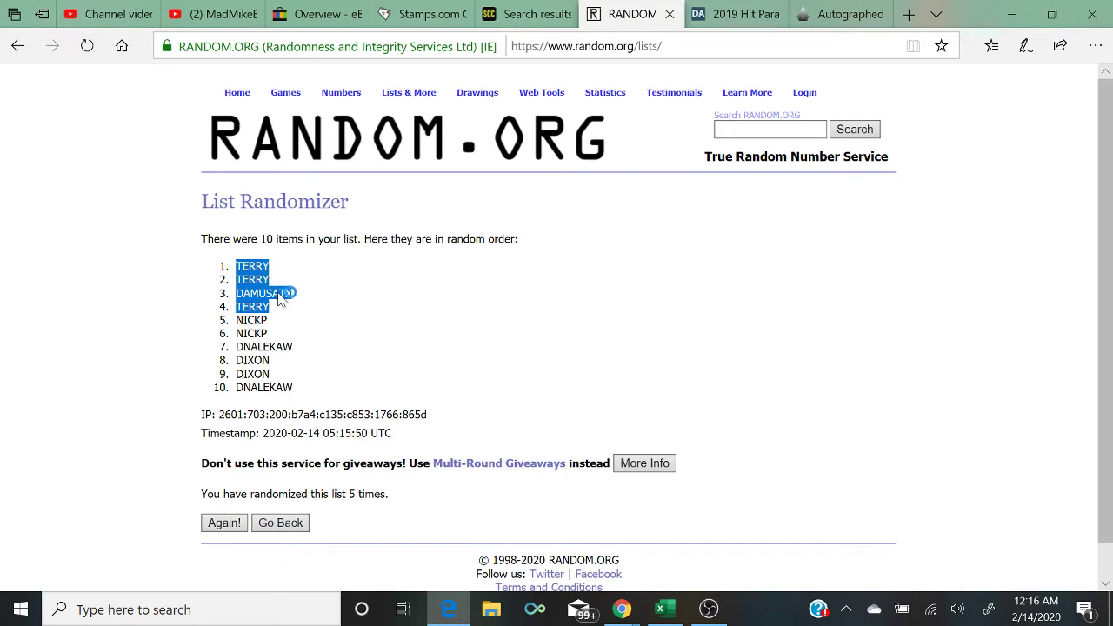
{"action": "left_click", "coordinate": [662, 612]}
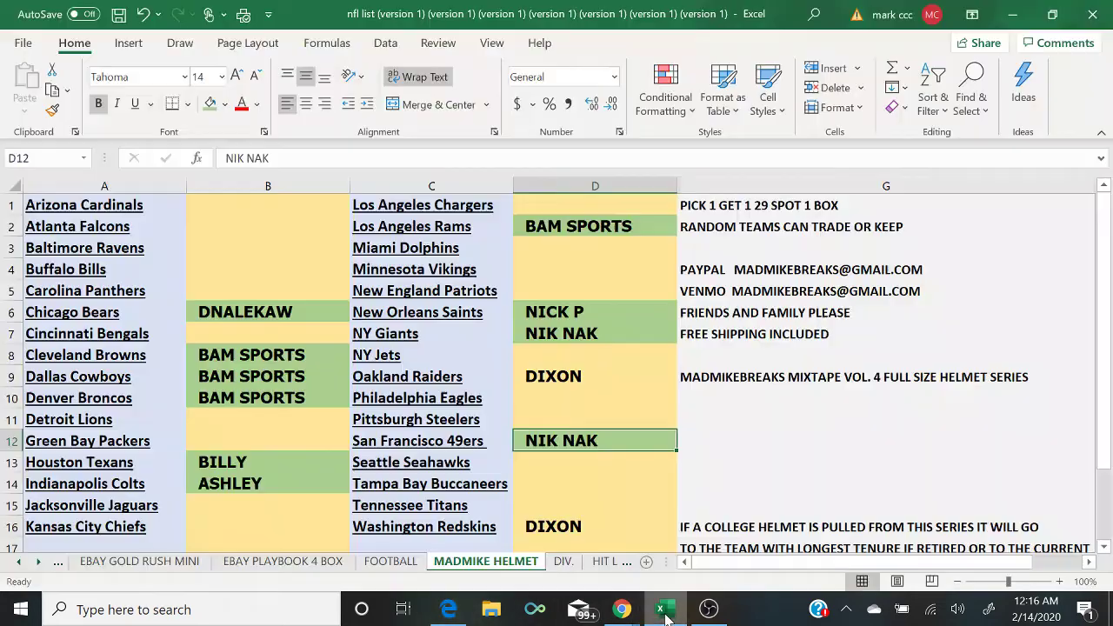
{"action": "mouse_move", "coordinate": [623, 614]}
{"action": "left_click", "coordinate": [704, 565]}
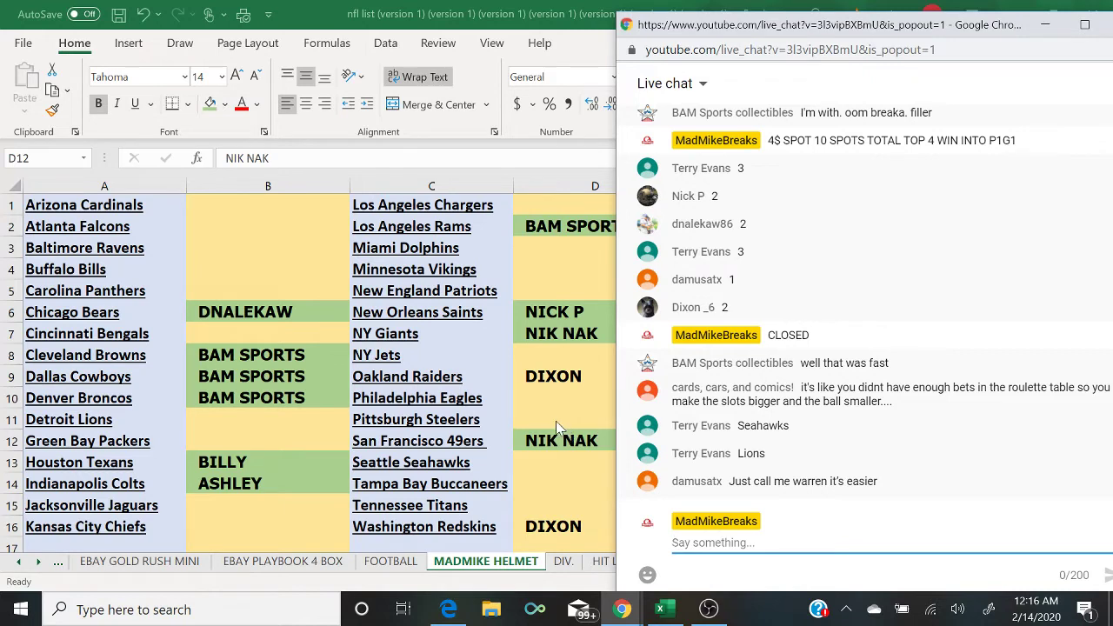
Step: Enter TERRY for the Seahawks spot in D13 and the Detroit Lions spot in B11
{"action": "left_click", "coordinate": [549, 469]}
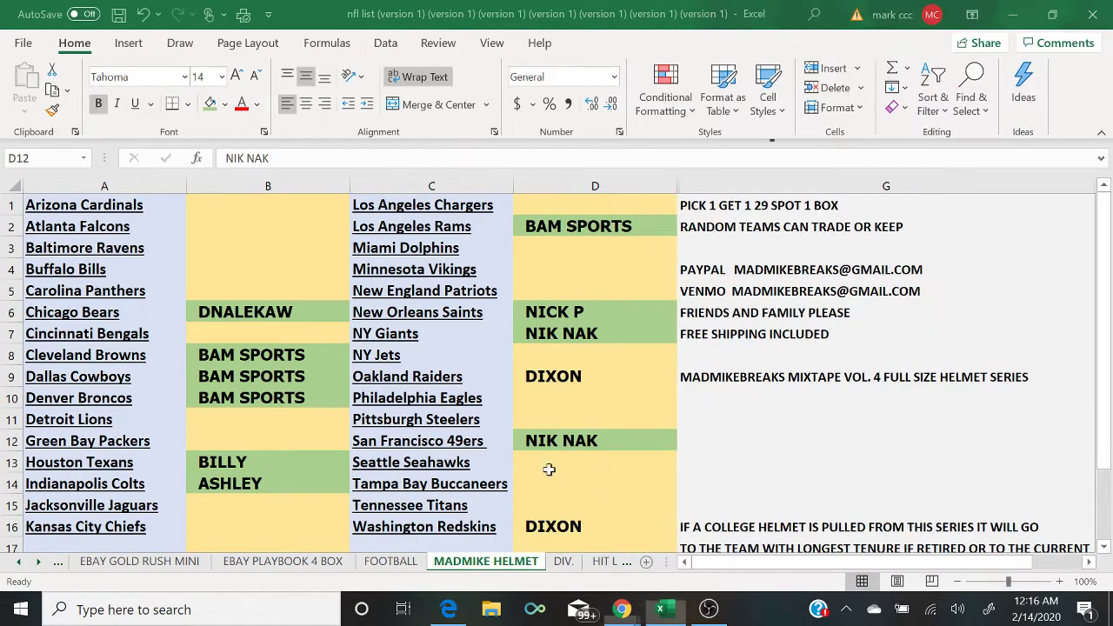
{"action": "type", "text": "TEER"}
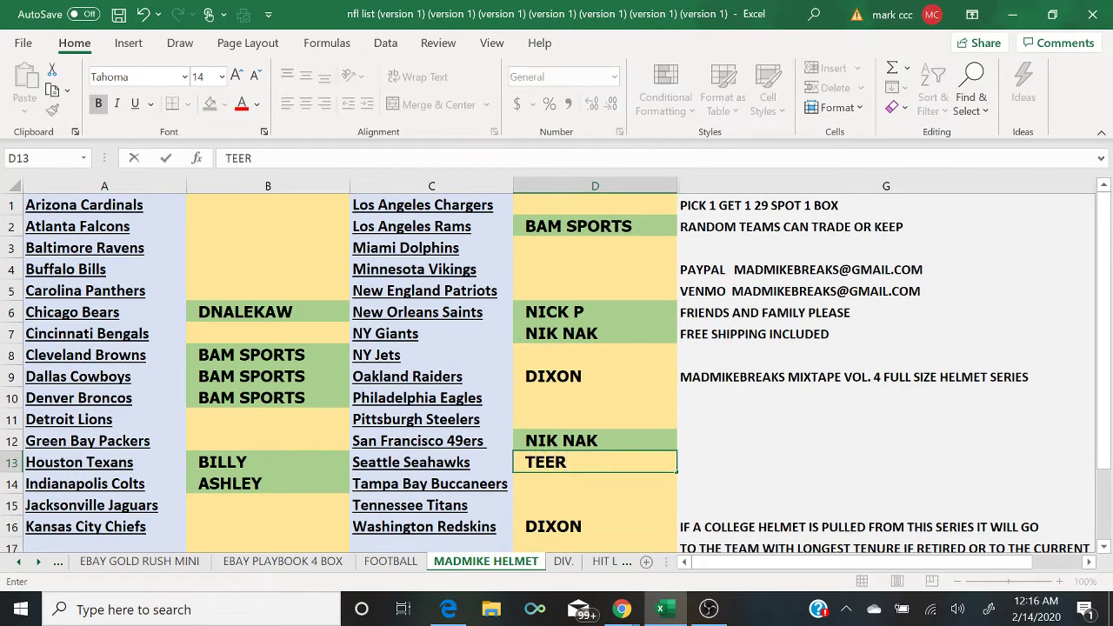
{"action": "key", "text": "BackSpace"}
{"action": "key", "text": "BackSpace"}
{"action": "type", "text": "RRY"}
{"action": "left_click", "coordinate": [247, 425]}
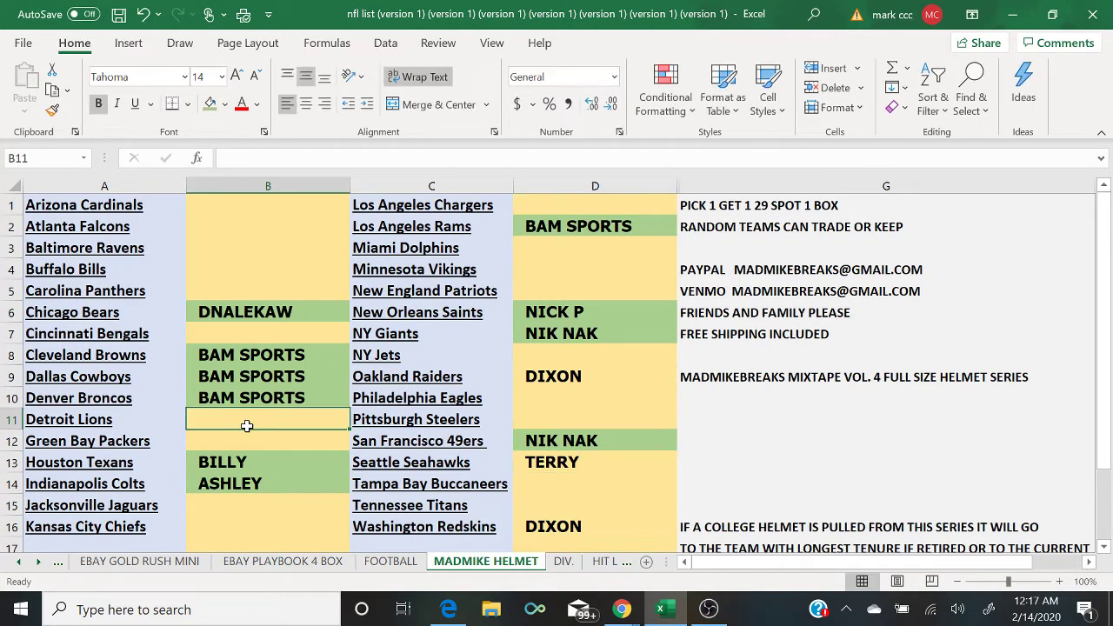
{"action": "type", "text": "TERRY"}
{"action": "key", "text": "Return"}
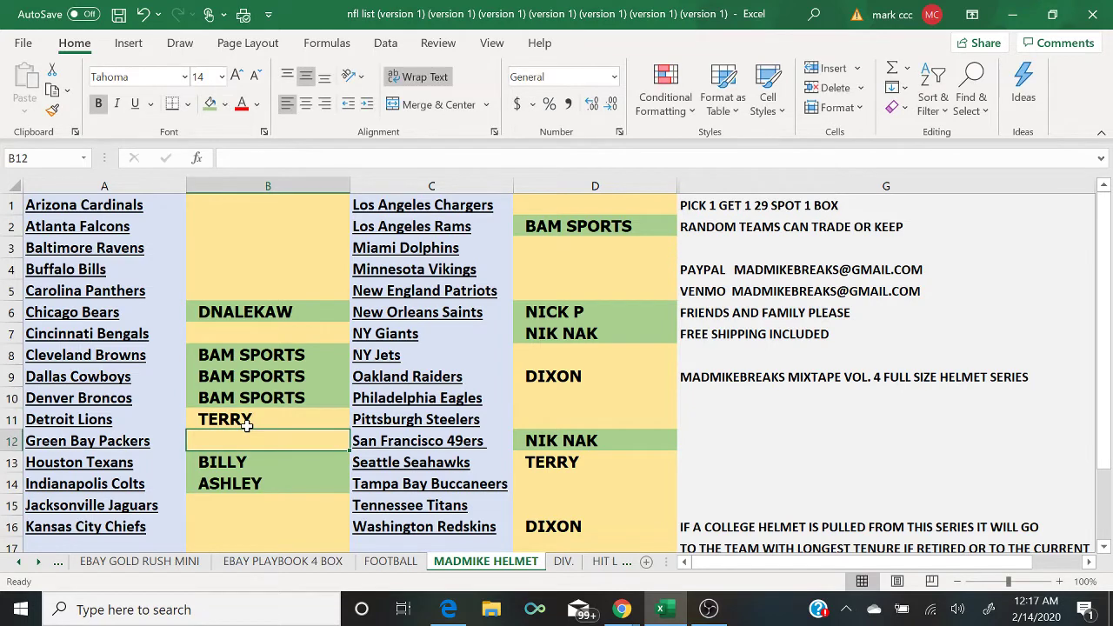
Step: Enter WARREN for the Pittsburgh Steelers spot in D11, checking the live chat
{"action": "mouse_move", "coordinate": [622, 609]}
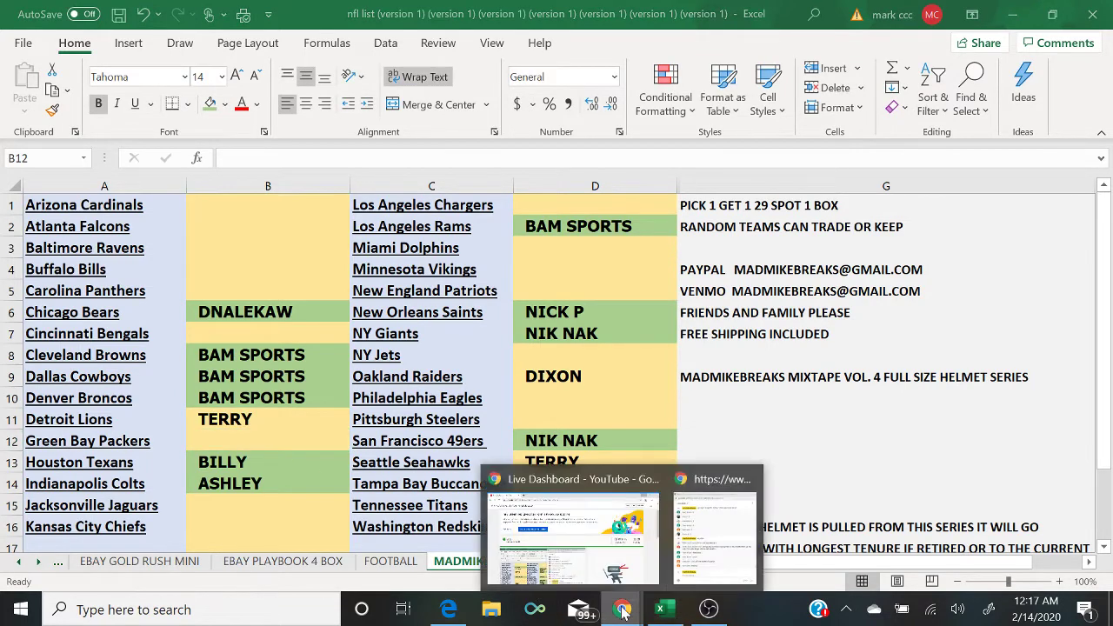
{"action": "left_click", "coordinate": [710, 574]}
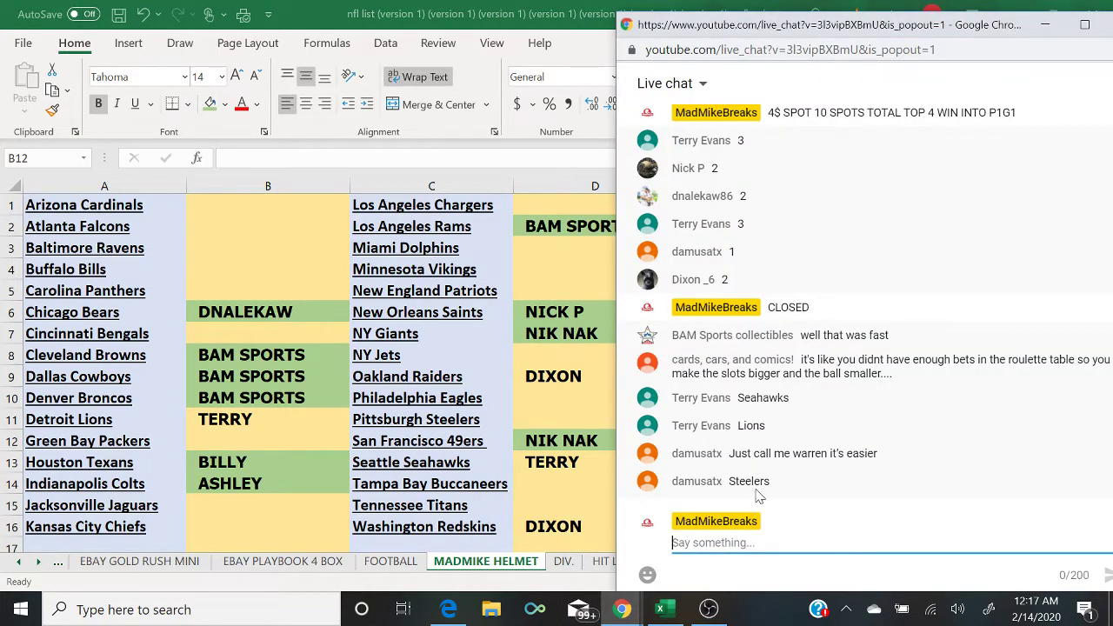
{"action": "left_click", "coordinate": [517, 421]}
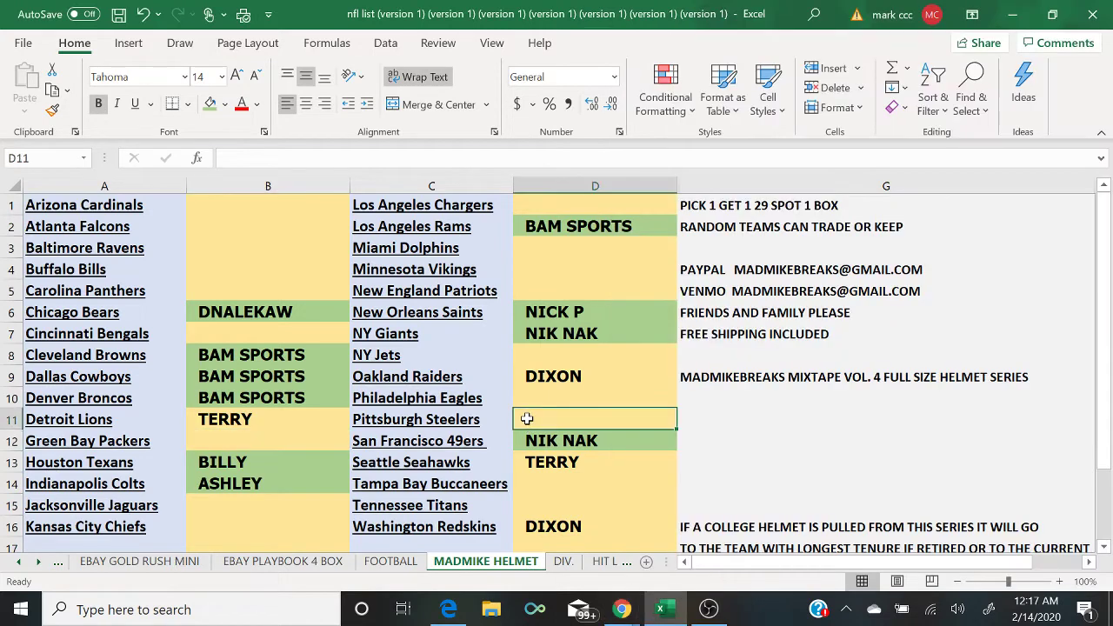
{"action": "type", "text": "WARREN"}
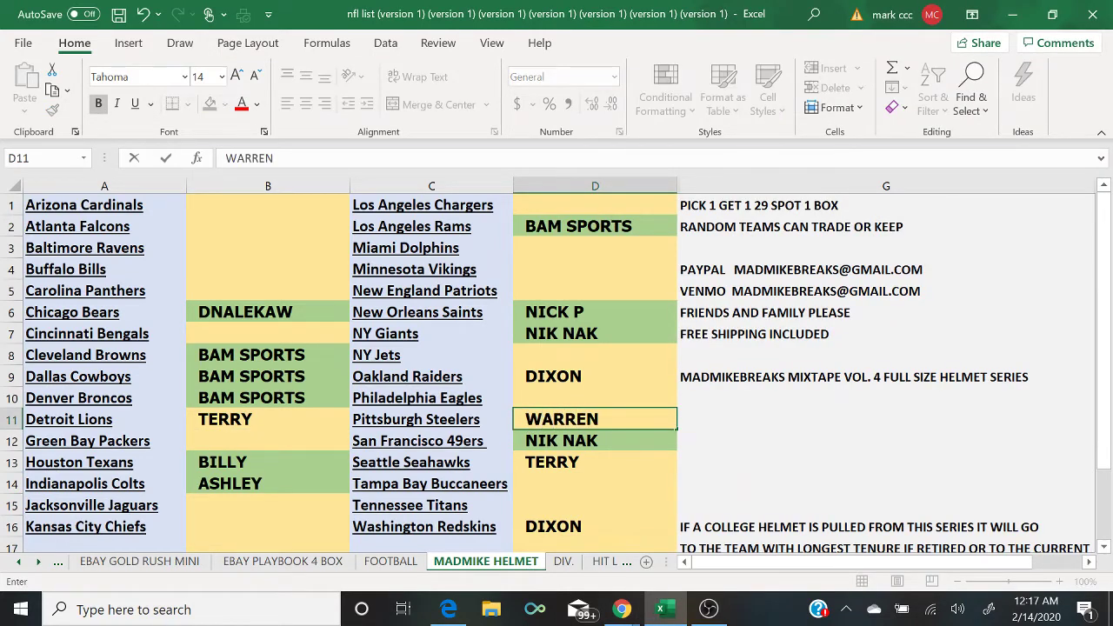
{"action": "left_click", "coordinate": [452, 610]}
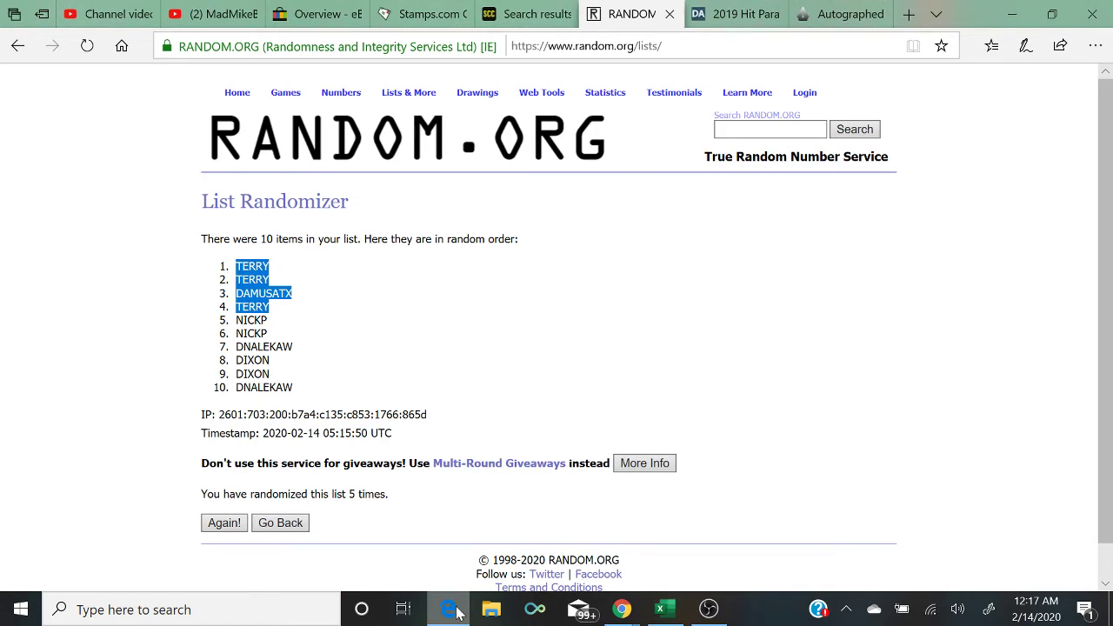
{"action": "left_click", "coordinate": [450, 610]}
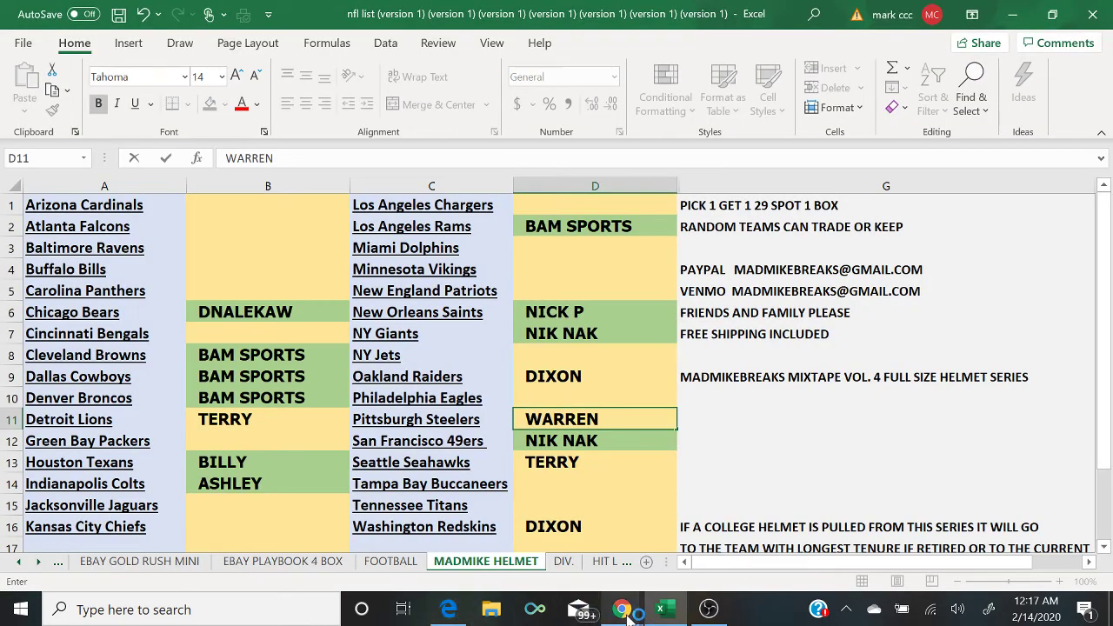
{"action": "mouse_move", "coordinate": [620, 608]}
{"action": "left_click", "coordinate": [715, 567]}
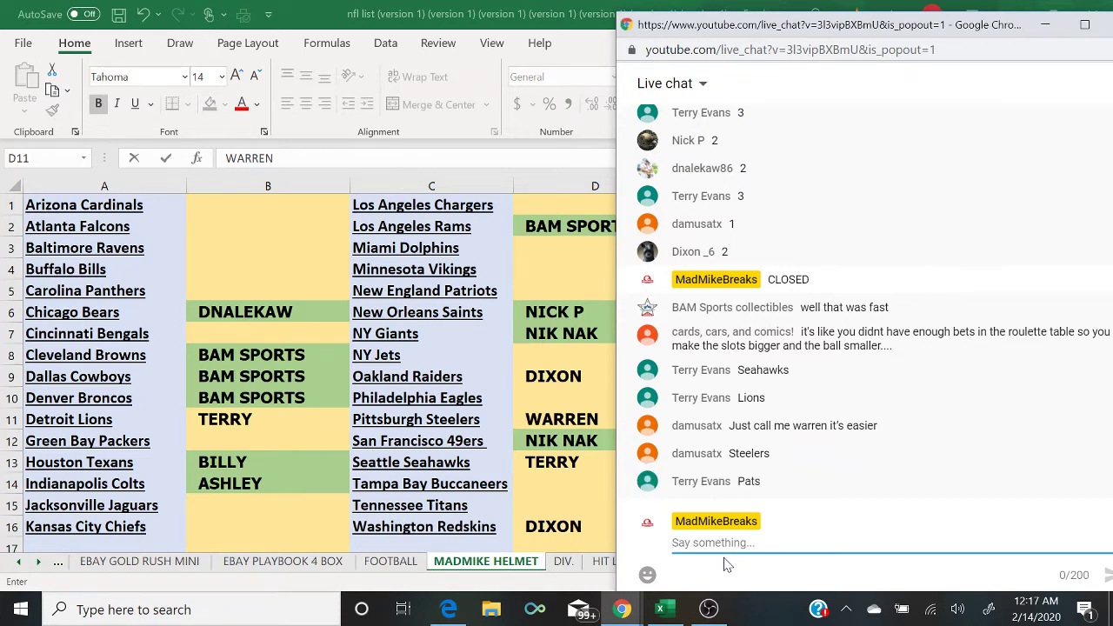
Step: Enter TERRY for the New England Patriots spot in D5
{"action": "left_click", "coordinate": [534, 297]}
{"action": "left_click", "coordinate": [529, 293]}
{"action": "type", "text": "TERRY"}
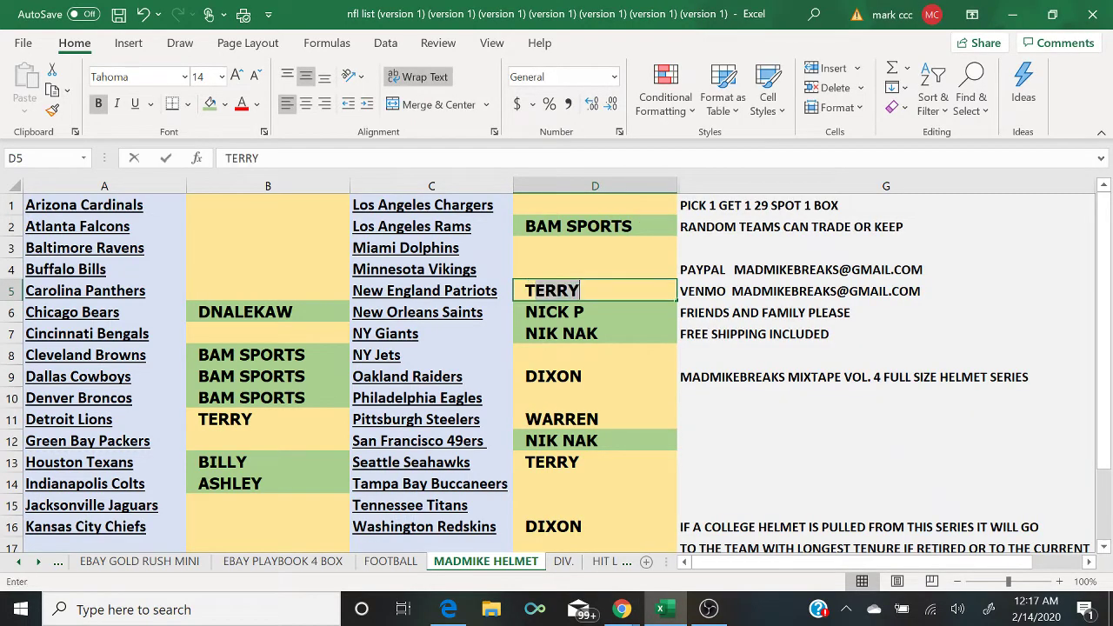
{"action": "key", "text": "Return"}
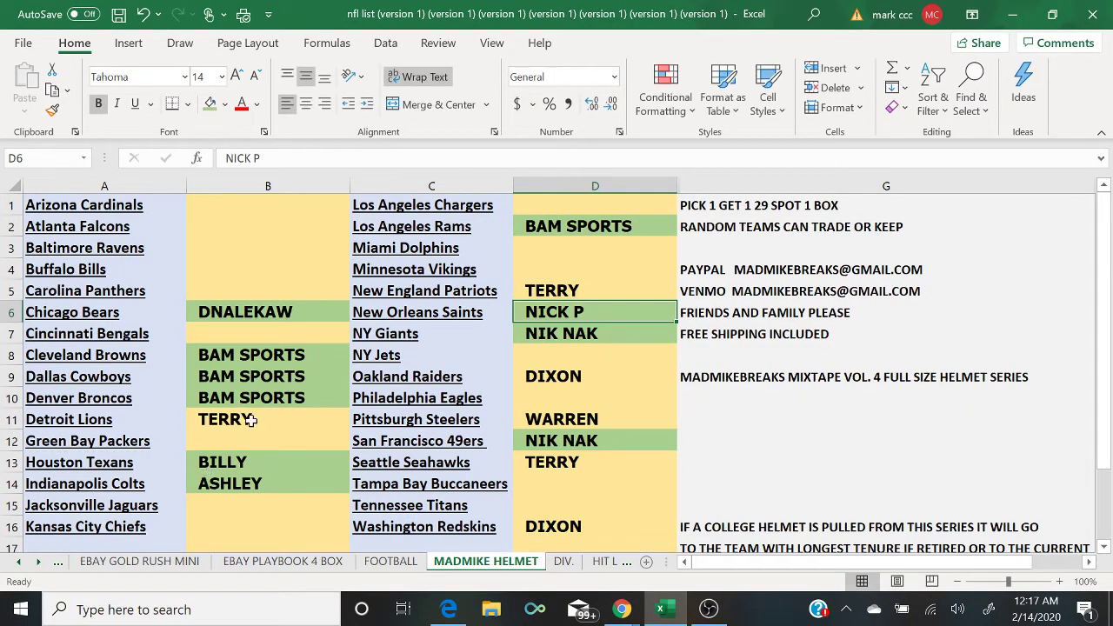
Step: Fill the newly claimed name cells B11, D11, D13 and D16 green
{"action": "left_click", "coordinate": [251, 419]}
{"action": "left_click", "coordinate": [210, 104]}
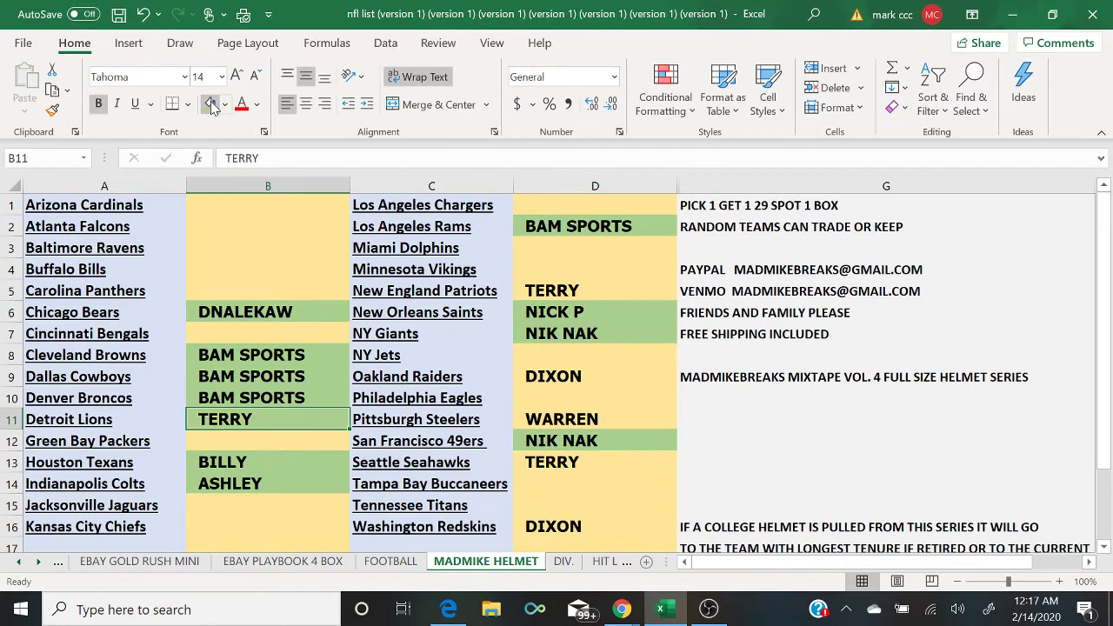
{"action": "key", "text": "Right"}
{"action": "key", "text": "Right"}
{"action": "left_click", "coordinate": [211, 104]}
{"action": "key", "text": "Down"}
{"action": "key", "text": "Down"}
{"action": "left_click", "coordinate": [211, 105]}
{"action": "key", "text": "Down"}
{"action": "key", "text": "Down"}
{"action": "key", "text": "Down"}
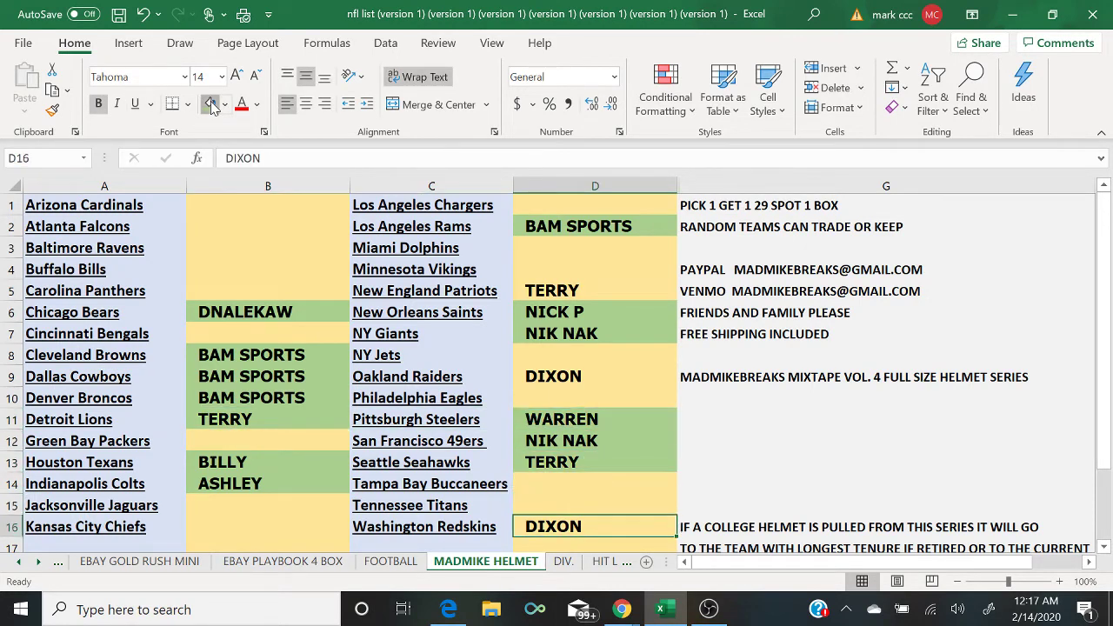
{"action": "left_click", "coordinate": [211, 104]}
Step: Fill D9 and D5 green, undoing an accidental green fill on empty D4
{"action": "key", "text": "Up"}
{"action": "key", "text": "Up"}
{"action": "key", "text": "Up"}
{"action": "key", "text": "Up"}
{"action": "key", "text": "Up"}
{"action": "key", "text": "Up"}
{"action": "key", "text": "Up"}
{"action": "left_click", "coordinate": [211, 104]}
{"action": "key", "text": "Up"}
{"action": "key", "text": "Up"}
{"action": "key", "text": "Up"}
{"action": "key", "text": "Up"}
{"action": "key", "text": "Up"}
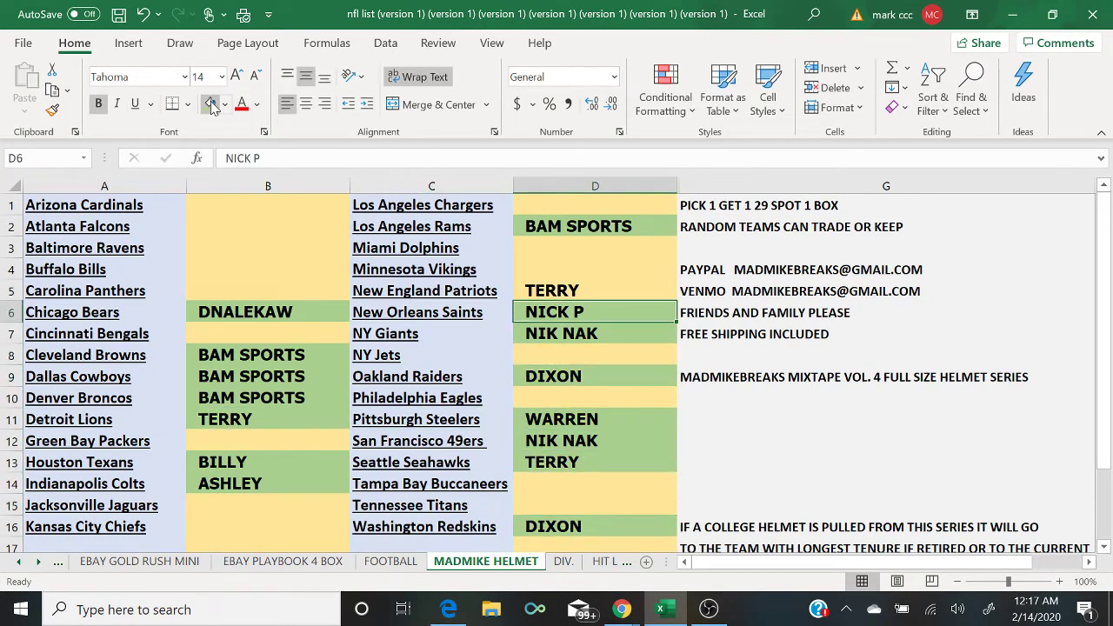
{"action": "left_click", "coordinate": [211, 104]}
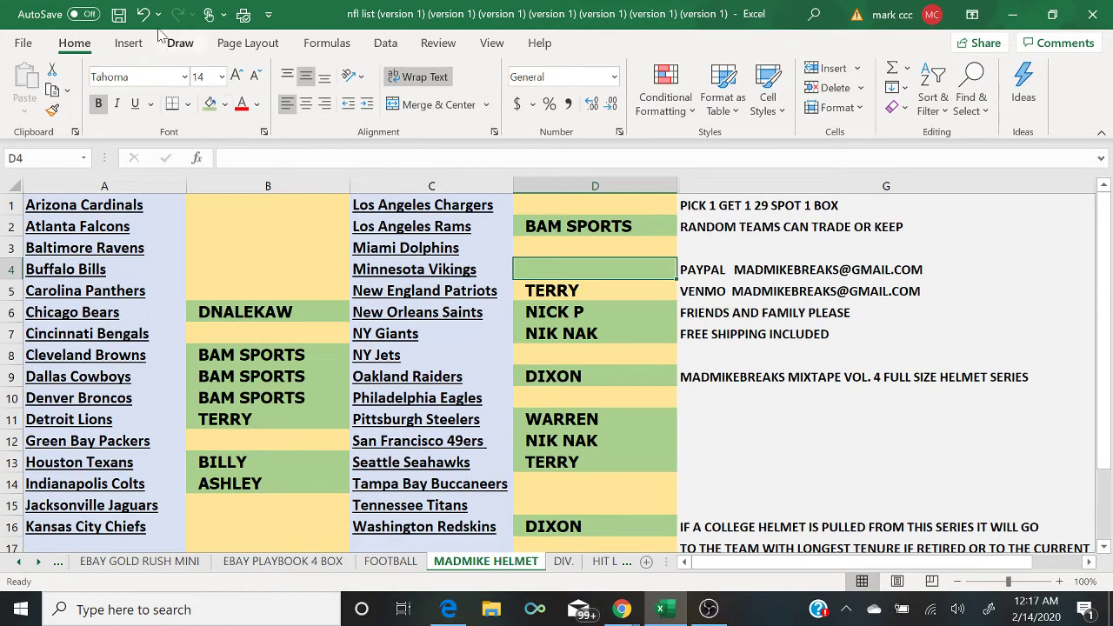
{"action": "key", "text": "ctrl+z"}
{"action": "key", "text": "Down"}
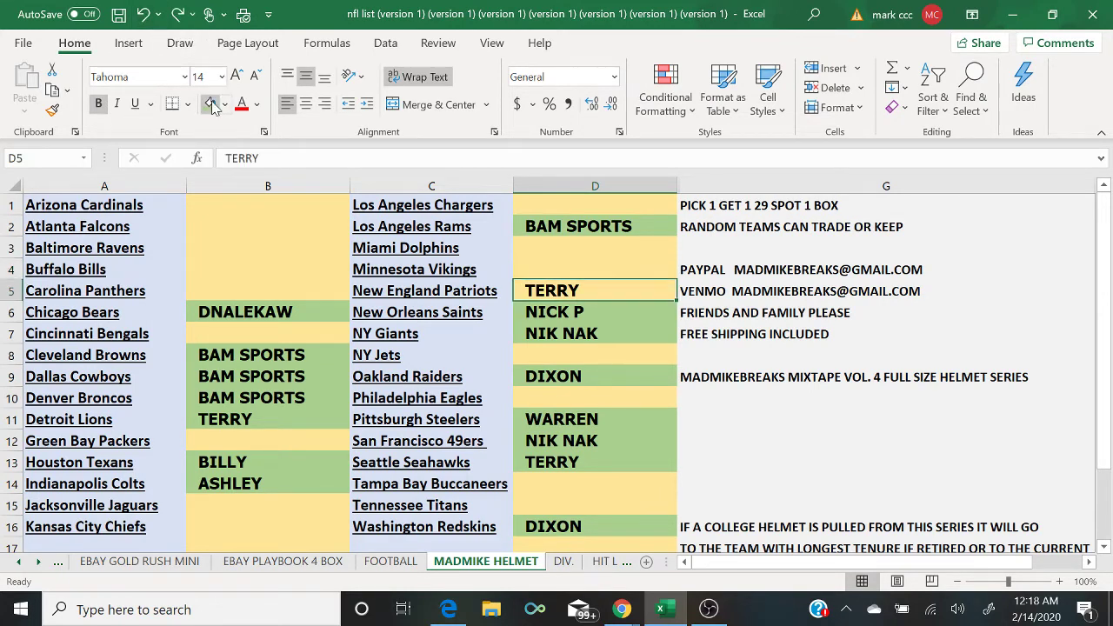
{"action": "left_click", "coordinate": [211, 104]}
{"action": "left_click", "coordinate": [258, 179]}
Step: Copy column B's buyer names into a fresh List Randomizer and delete the blank lines
{"action": "right_click", "coordinate": [259, 179]}
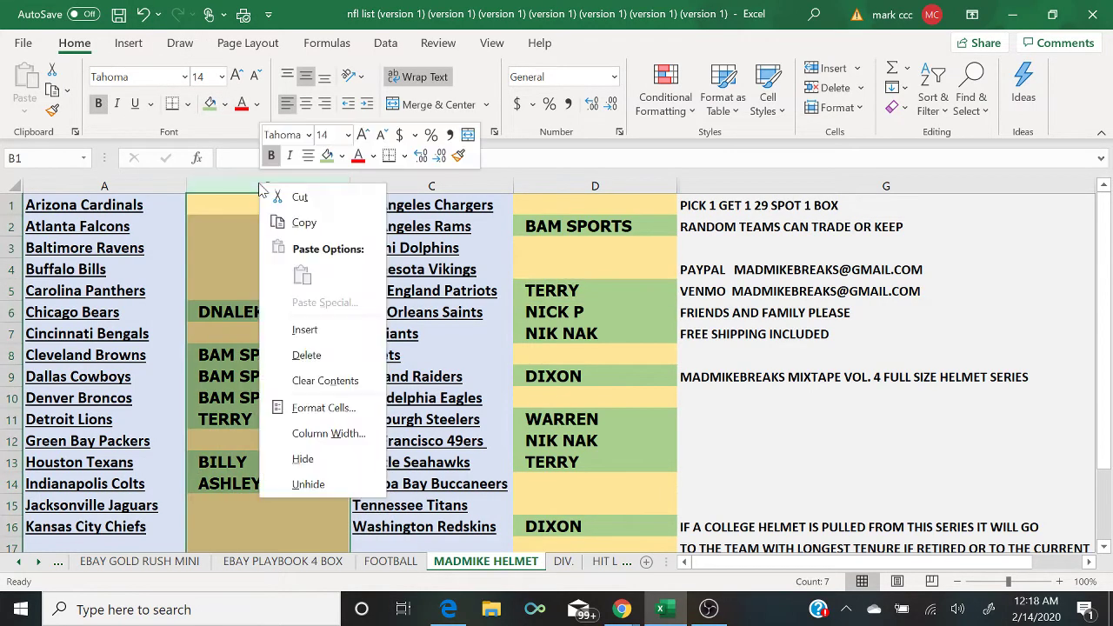
{"action": "left_click", "coordinate": [275, 220]}
{"action": "left_click", "coordinate": [448, 609]}
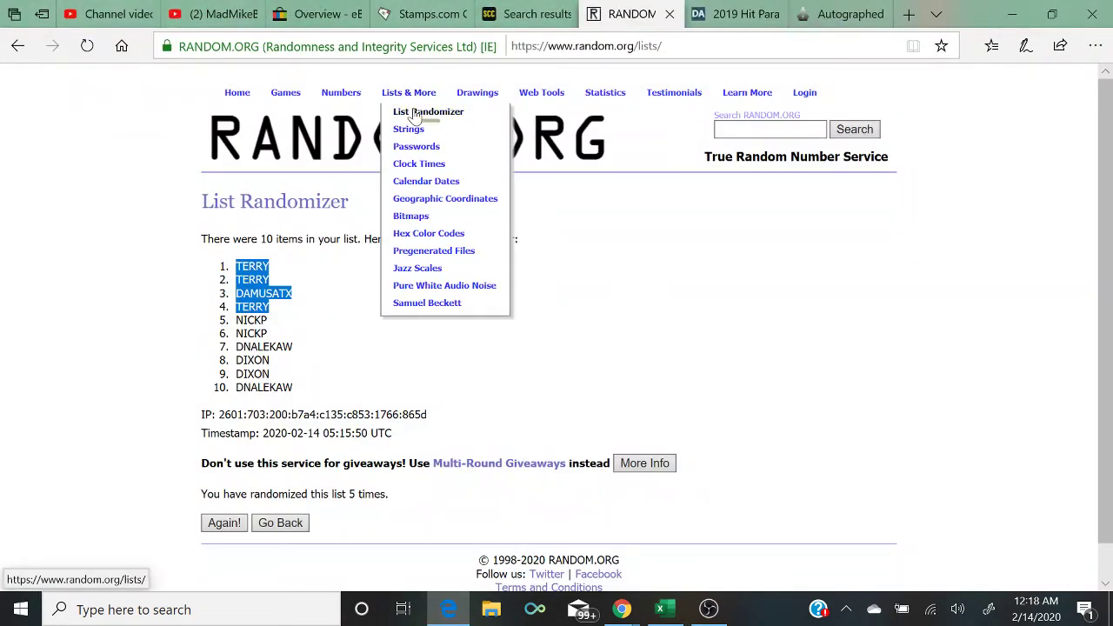
{"action": "left_click", "coordinate": [423, 111]}
{"action": "left_click", "coordinate": [316, 374]}
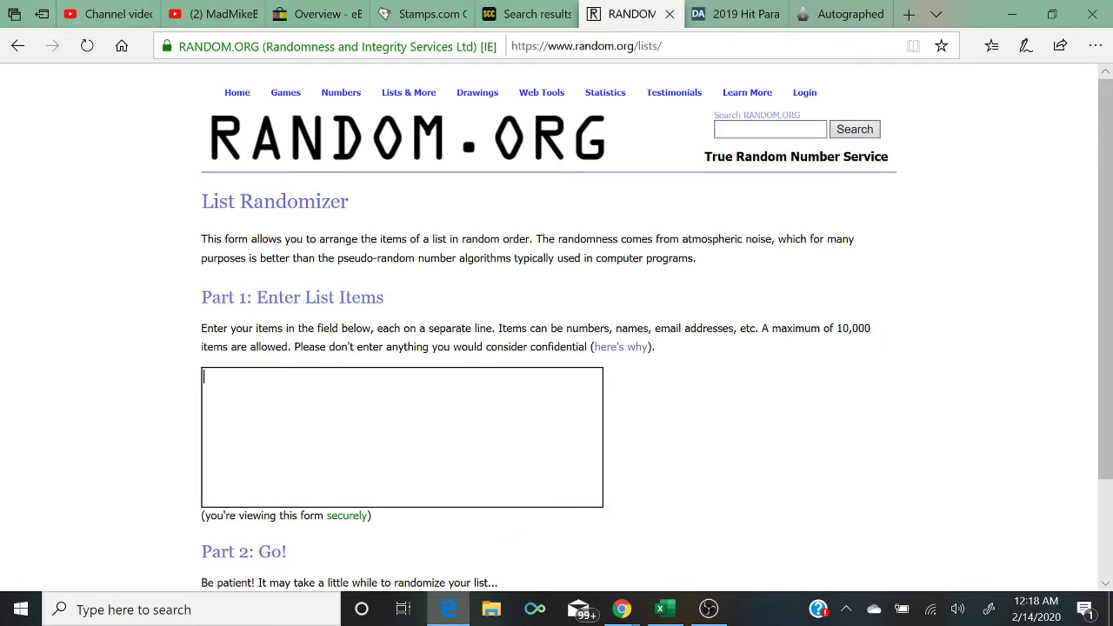
{"action": "right_click", "coordinate": [318, 417]}
{"action": "left_click", "coordinate": [340, 427]}
{"action": "key", "text": "BackSpace"}
{"action": "key", "text": "BackSpace"}
{"action": "key", "text": "BackSpace"}
{"action": "key", "text": "BackSpace"}
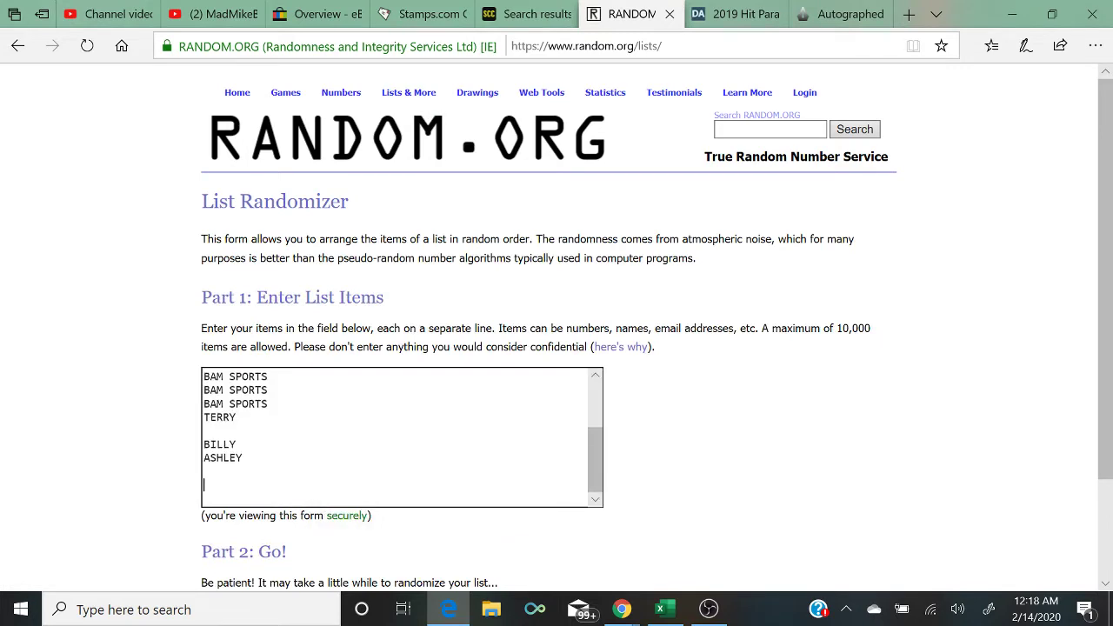
{"action": "key", "text": "Up"}
{"action": "key", "text": "Up"}
{"action": "key", "text": "BackSpace"}
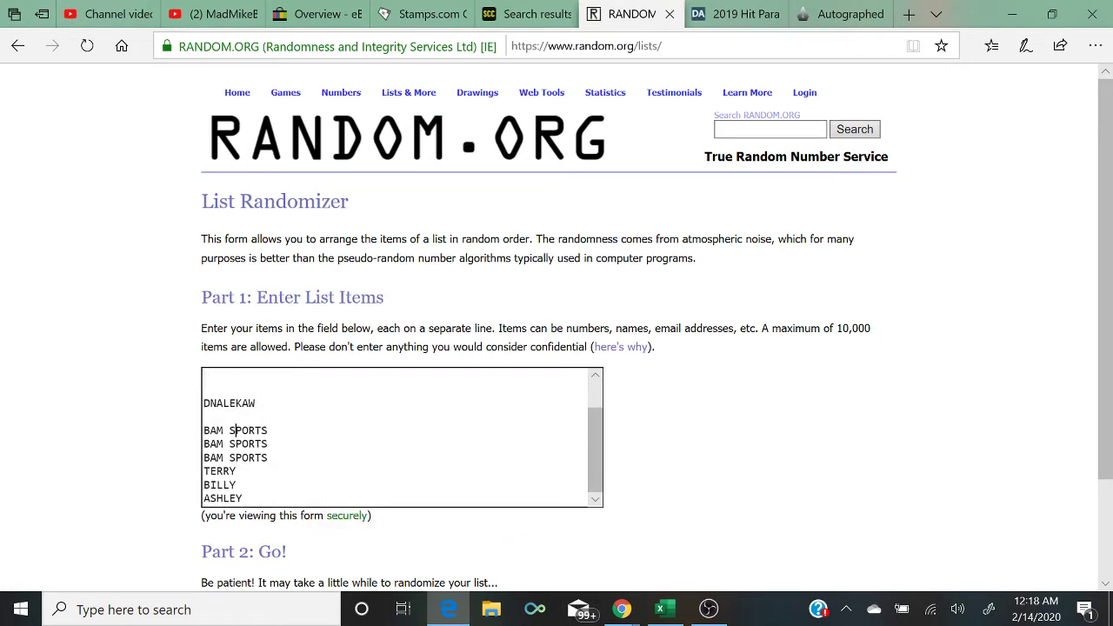
{"action": "key", "text": "Home"}
{"action": "key", "text": "BackSpace"}
{"action": "key", "text": "ctrl+Home"}
{"action": "key", "text": "Delete"}
{"action": "key", "text": "Delete"}
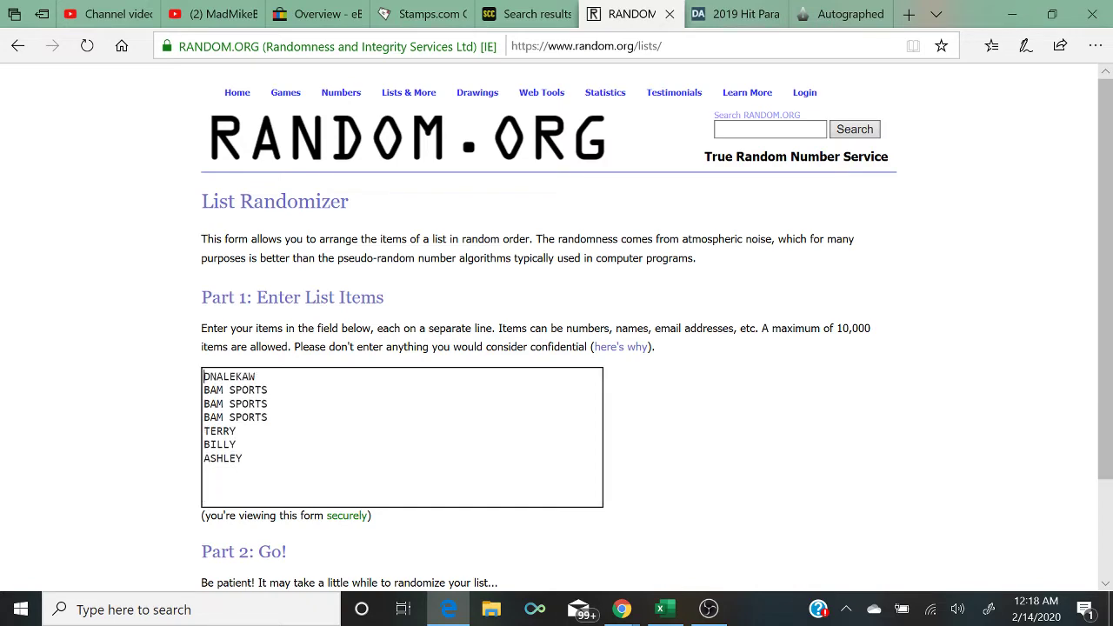
Step: Copy column D's buyer names into the same list and remove leftover blank lines
{"action": "left_click", "coordinate": [660, 608]}
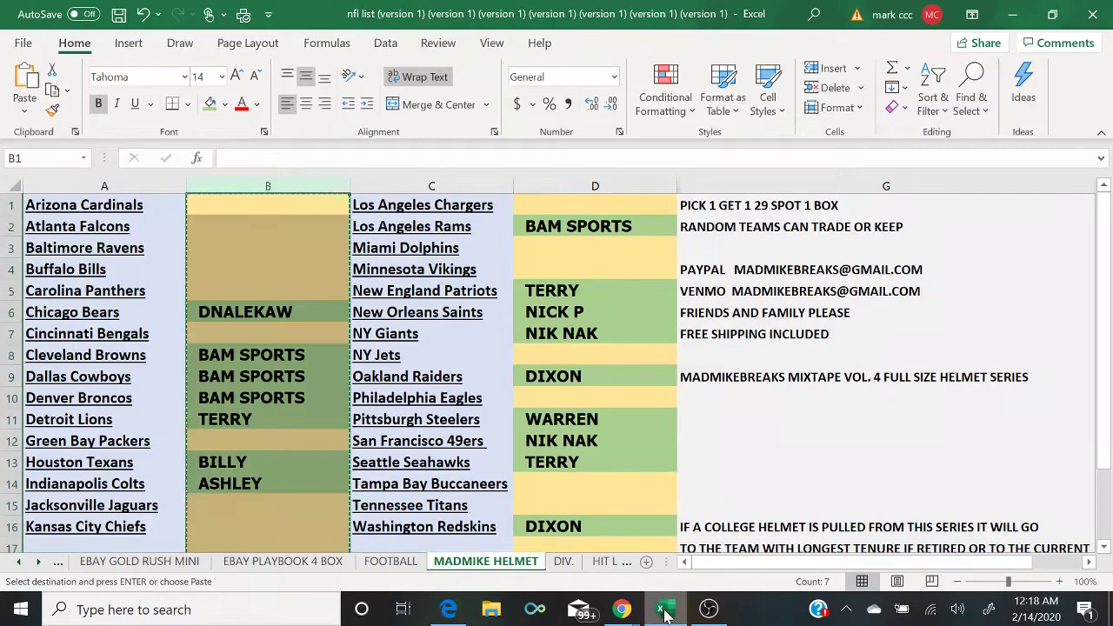
{"action": "left_click", "coordinate": [539, 182]}
{"action": "right_click", "coordinate": [539, 184]}
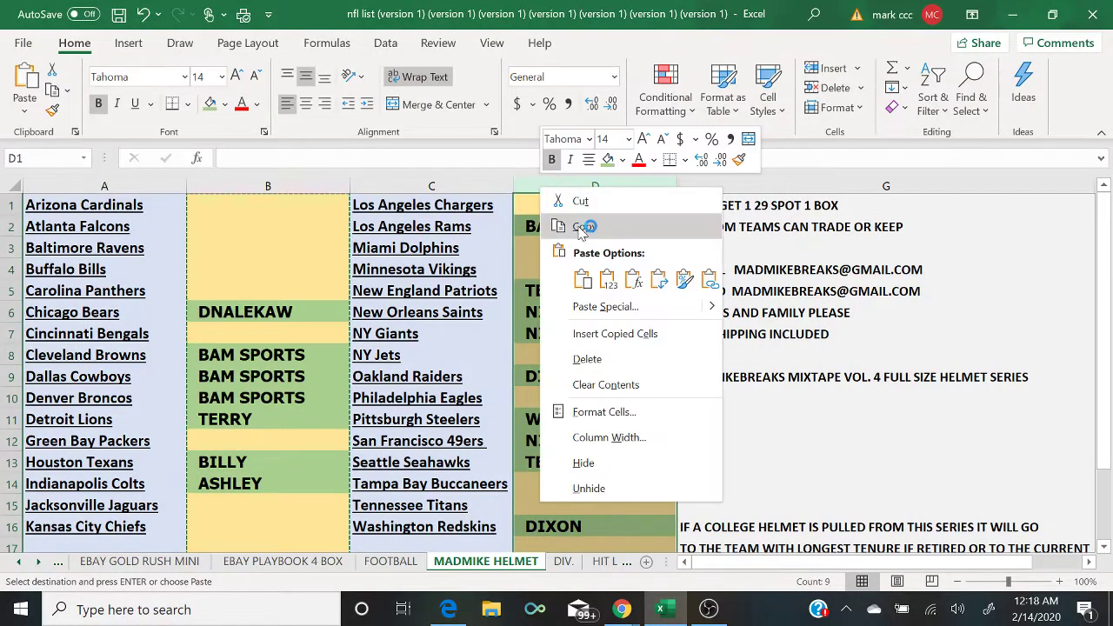
{"action": "left_click", "coordinate": [565, 225]}
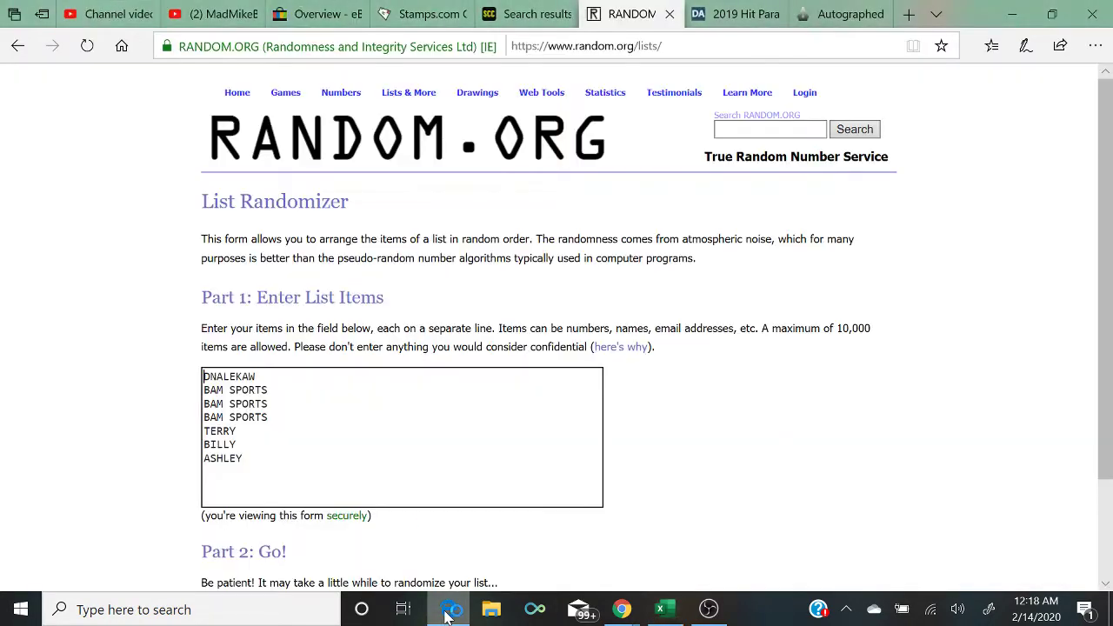
{"action": "left_click", "coordinate": [448, 608]}
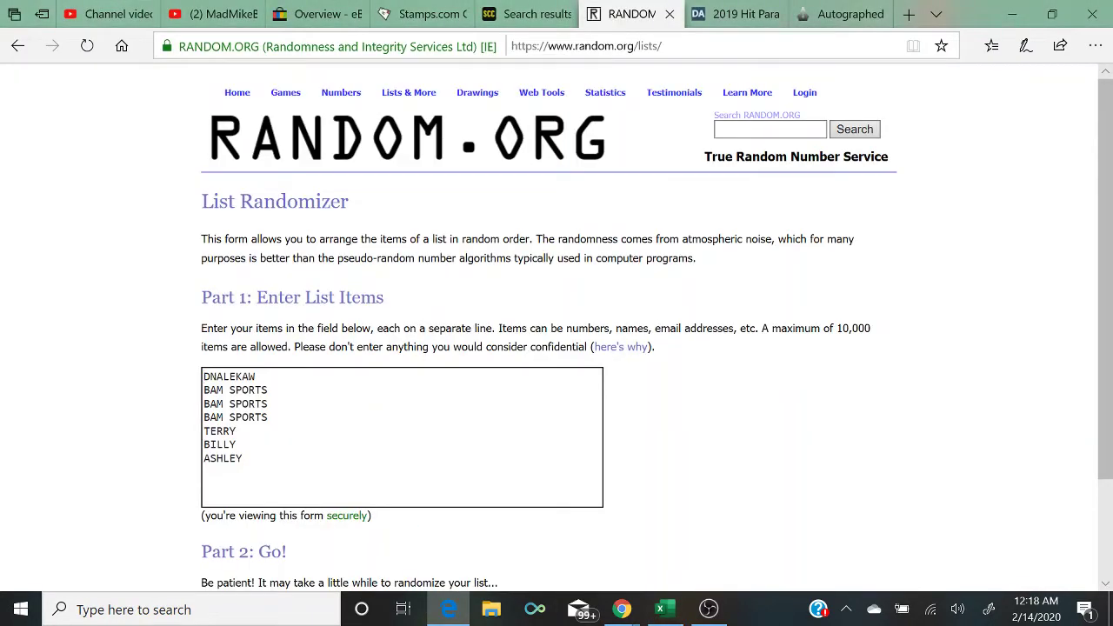
{"action": "right_click", "coordinate": [290, 464]}
{"action": "right_click", "coordinate": [290, 474]}
{"action": "left_click", "coordinate": [305, 479]}
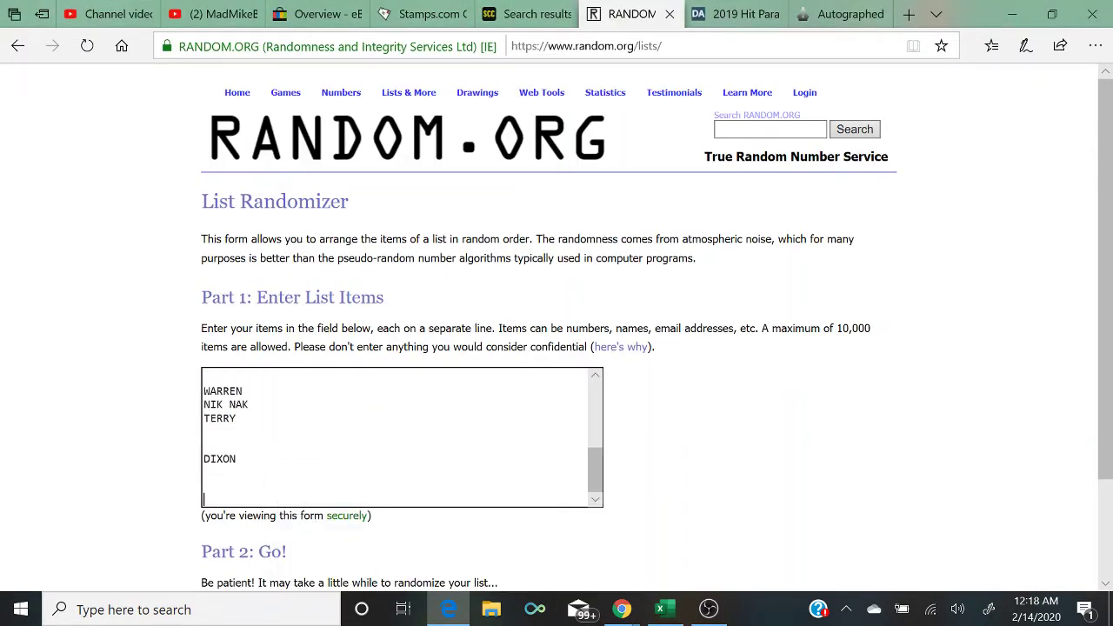
{"action": "key", "text": "BackSpace"}
{"action": "key", "text": "BackSpace"}
{"action": "key", "text": "BackSpace"}
{"action": "key", "text": "BackSpace"}
{"action": "key", "text": "BackSpace"}
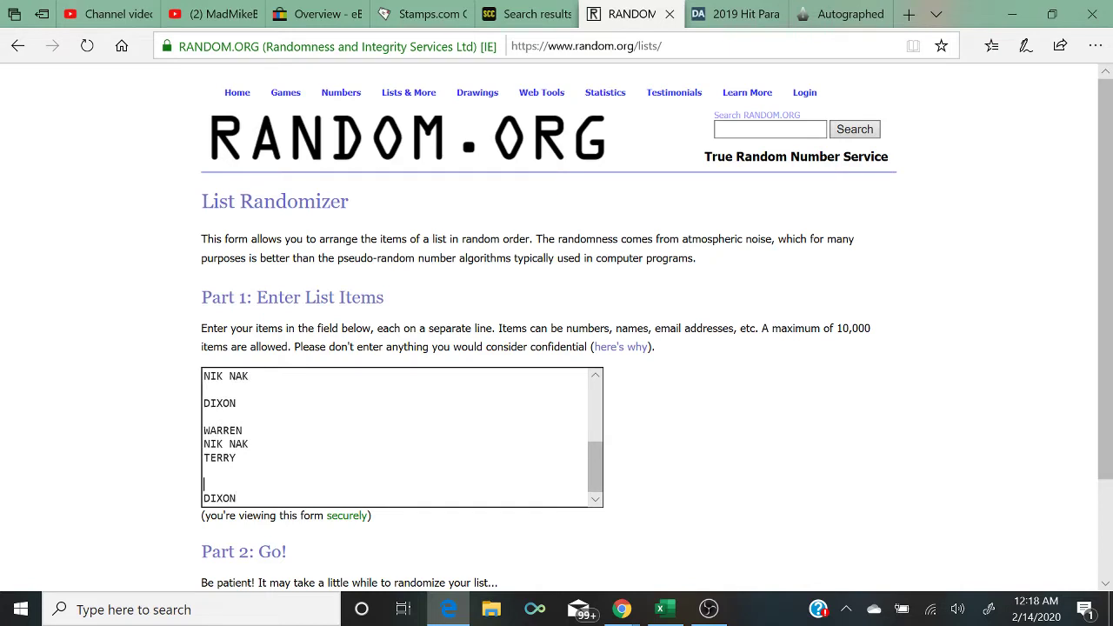
{"action": "key", "text": "BackSpace"}
{"action": "key", "text": "BackSpace"}
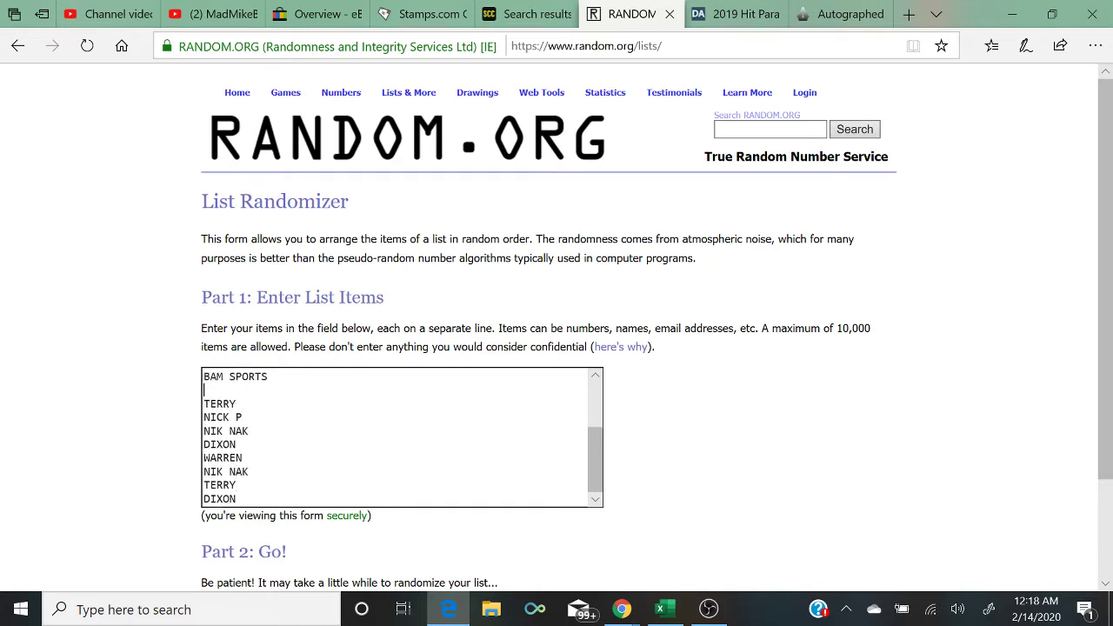
{"action": "key", "text": "Up"}
{"action": "key", "text": "Up"}
{"action": "key", "text": "Up"}
{"action": "key", "text": "Up"}
{"action": "key", "text": "Up"}
{"action": "key", "text": "Up"}
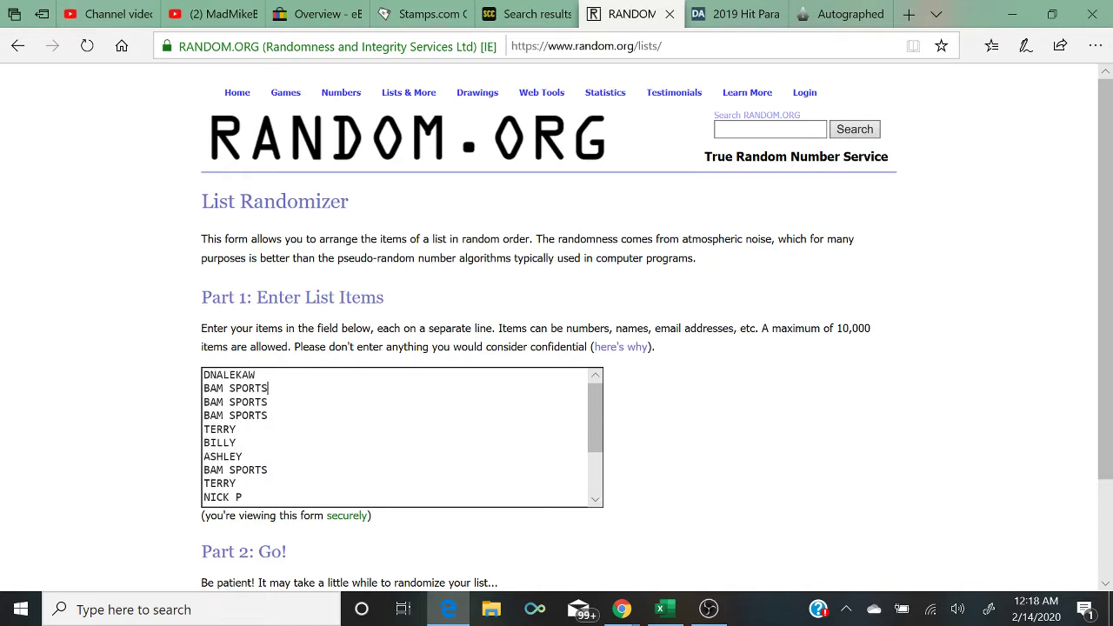
{"action": "key", "text": "Down"}
{"action": "key", "text": "Down"}
{"action": "key", "text": "Down"}
{"action": "key", "text": "Down"}
{"action": "key", "text": "Down"}
{"action": "key", "text": "Down"}
{"action": "key", "text": "Down"}
{"action": "key", "text": "Down"}
{"action": "key", "text": "Down"}
{"action": "key", "text": "Down"}
{"action": "key", "text": "Down"}
{"action": "key", "text": "Down"}
{"action": "key", "text": "Down"}
{"action": "key", "text": "Down"}
{"action": "scroll", "coordinate": [556, 348], "scroll_direction": "down", "scroll_amount": 2}
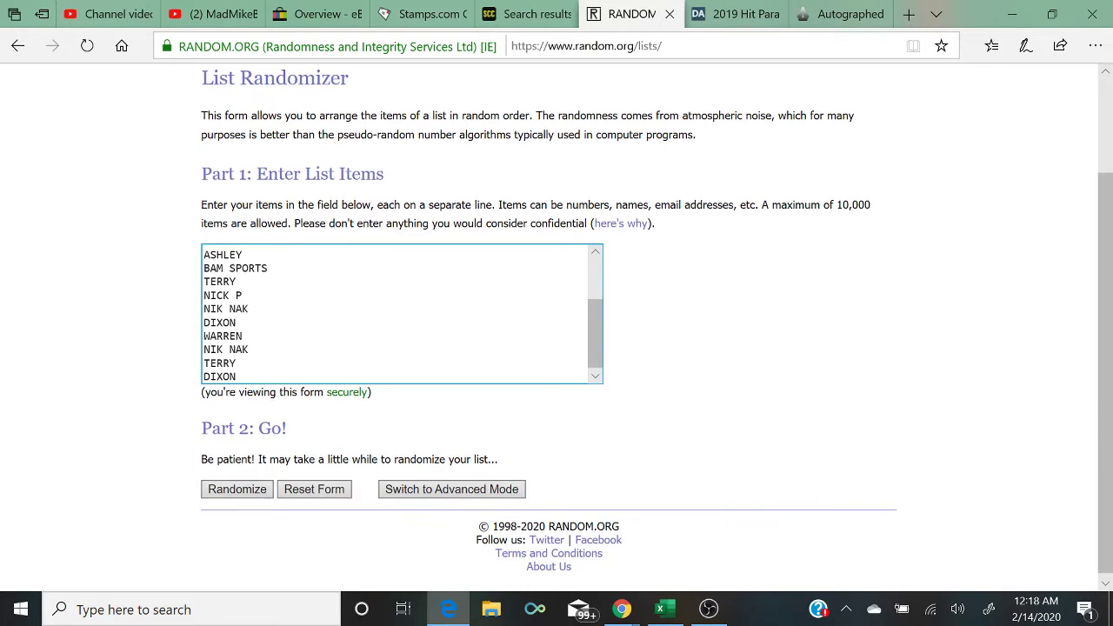
{"action": "left_click", "coordinate": [233, 490]}
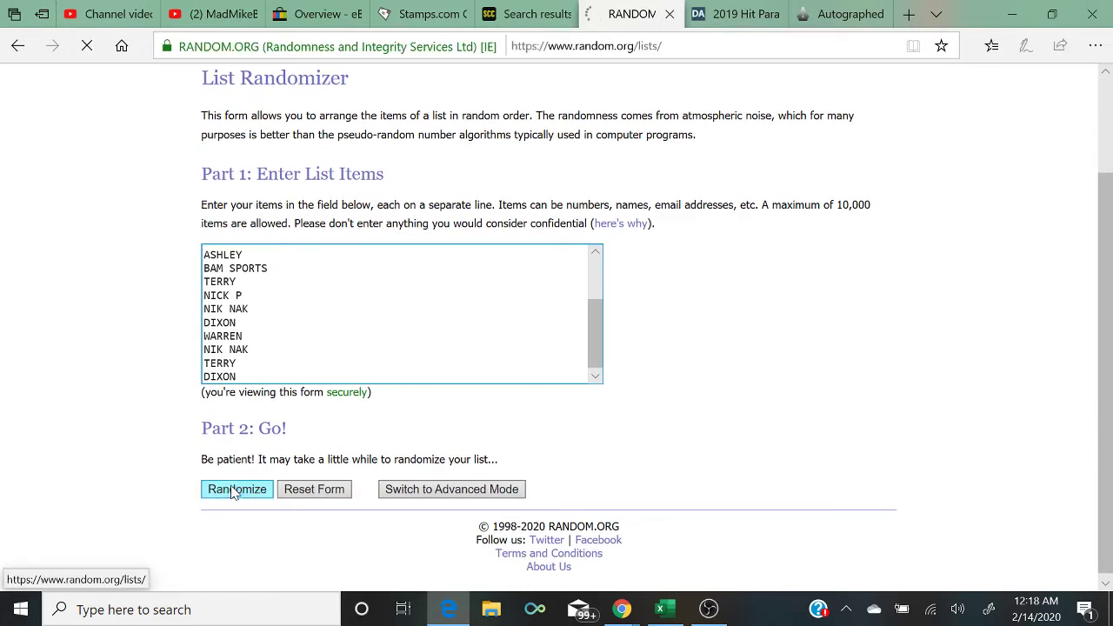
{"action": "scroll", "coordinate": [232, 492], "scroll_direction": "down", "scroll_amount": 1}
{"action": "left_click", "coordinate": [228, 507]}
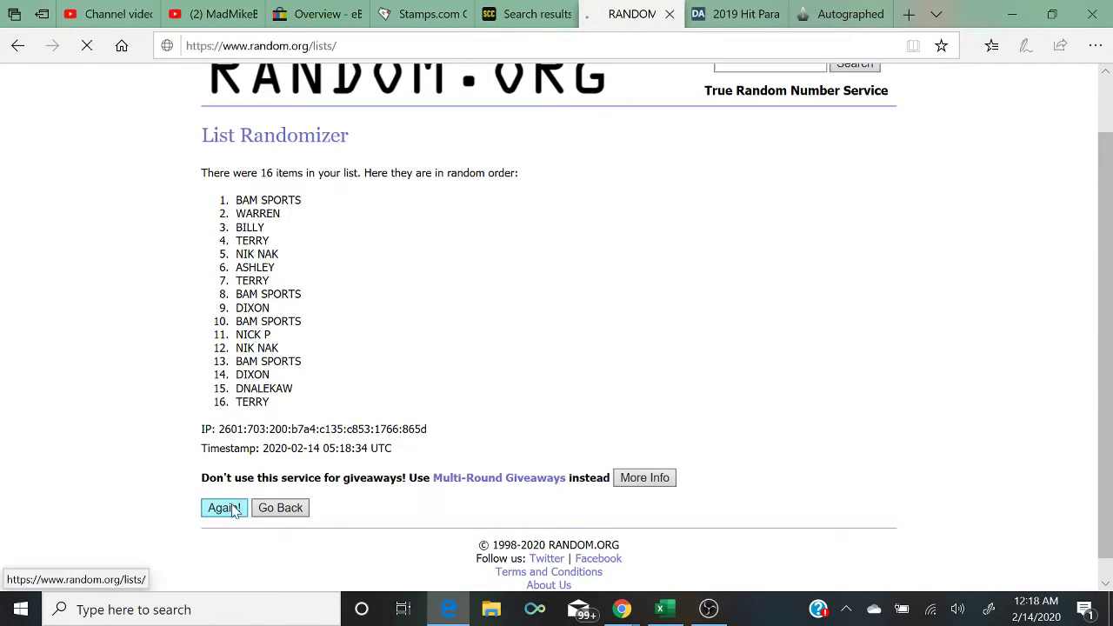
{"action": "scroll", "coordinate": [233, 506], "scroll_direction": "down", "scroll_amount": 1}
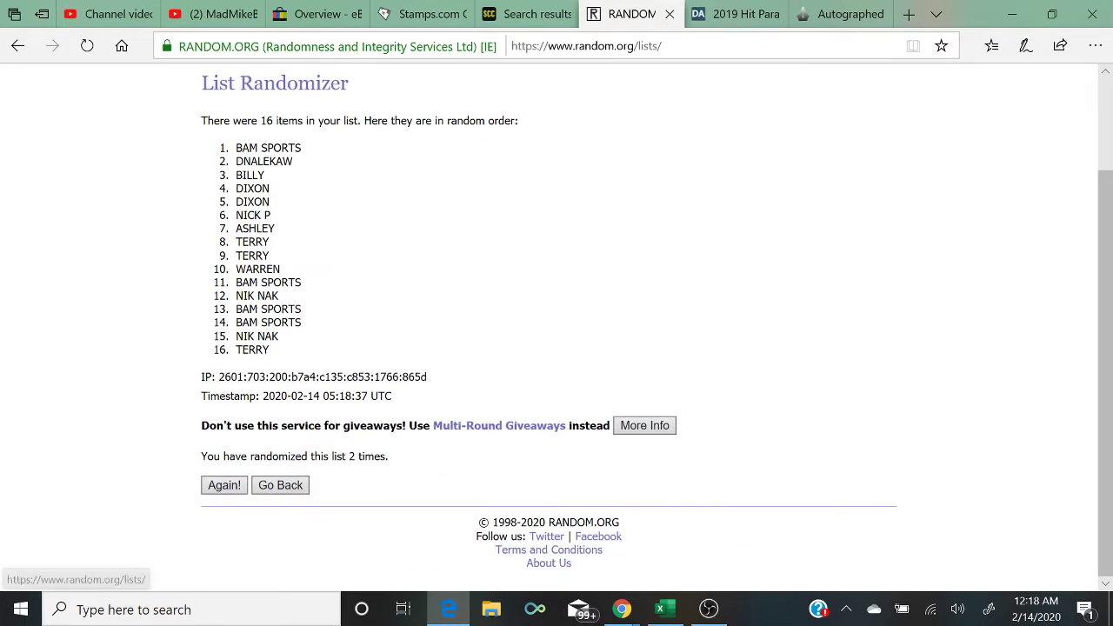
{"action": "left_click", "coordinate": [225, 485]}
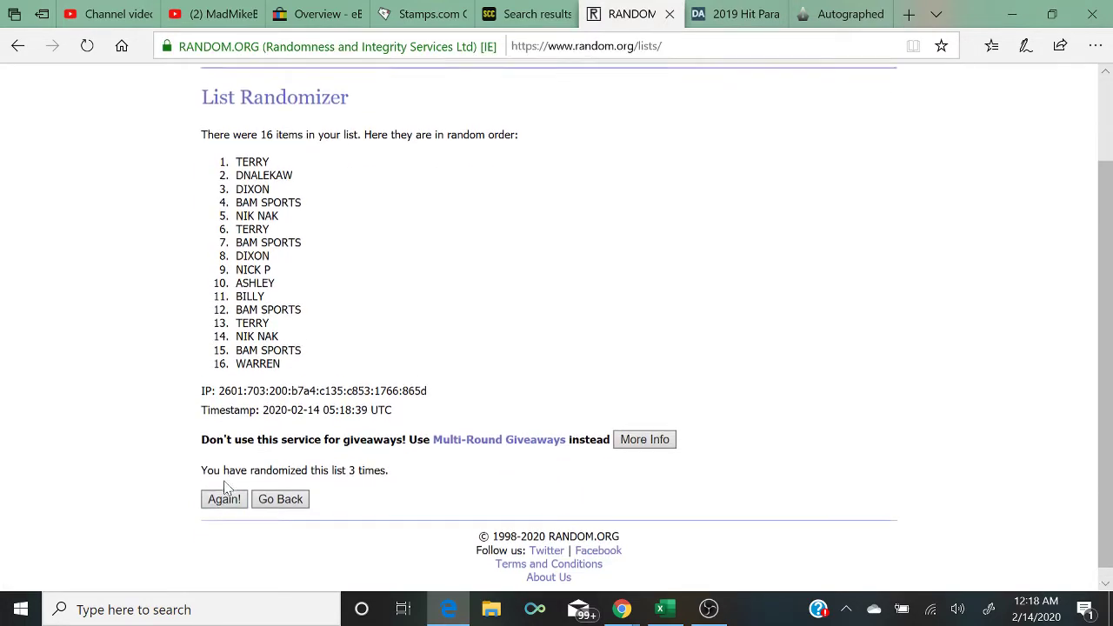
{"action": "scroll", "coordinate": [225, 487], "scroll_direction": "down", "scroll_amount": 1}
{"action": "left_click", "coordinate": [224, 485]}
{"action": "scroll", "coordinate": [224, 487], "scroll_direction": "down", "scroll_amount": 1}
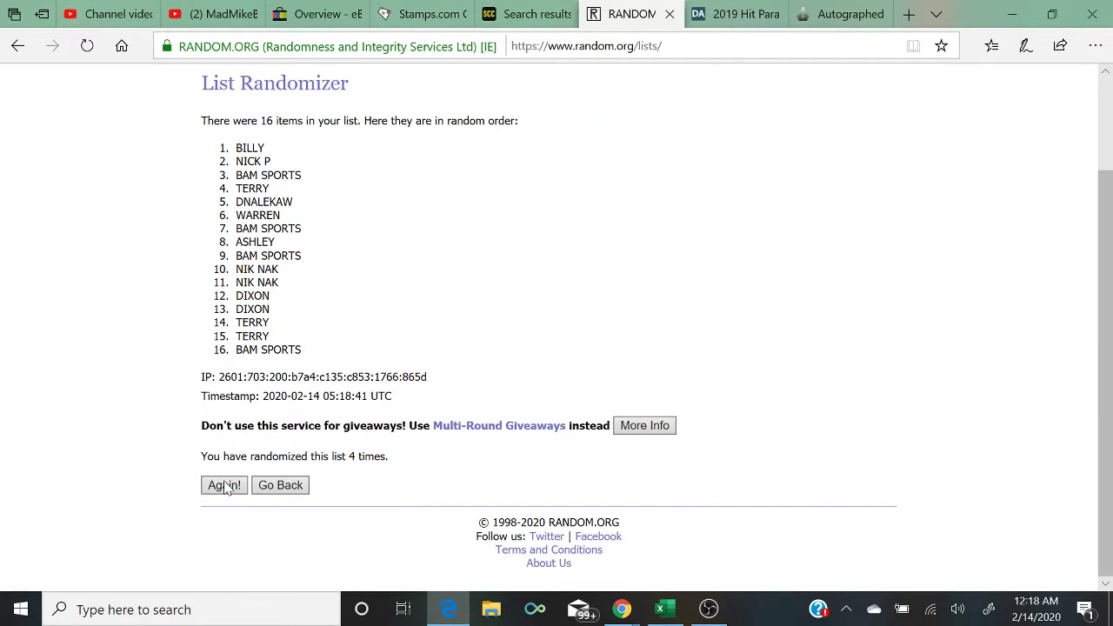
{"action": "left_click", "coordinate": [224, 485]}
{"action": "scroll", "coordinate": [225, 488], "scroll_direction": "down", "scroll_amount": 2}
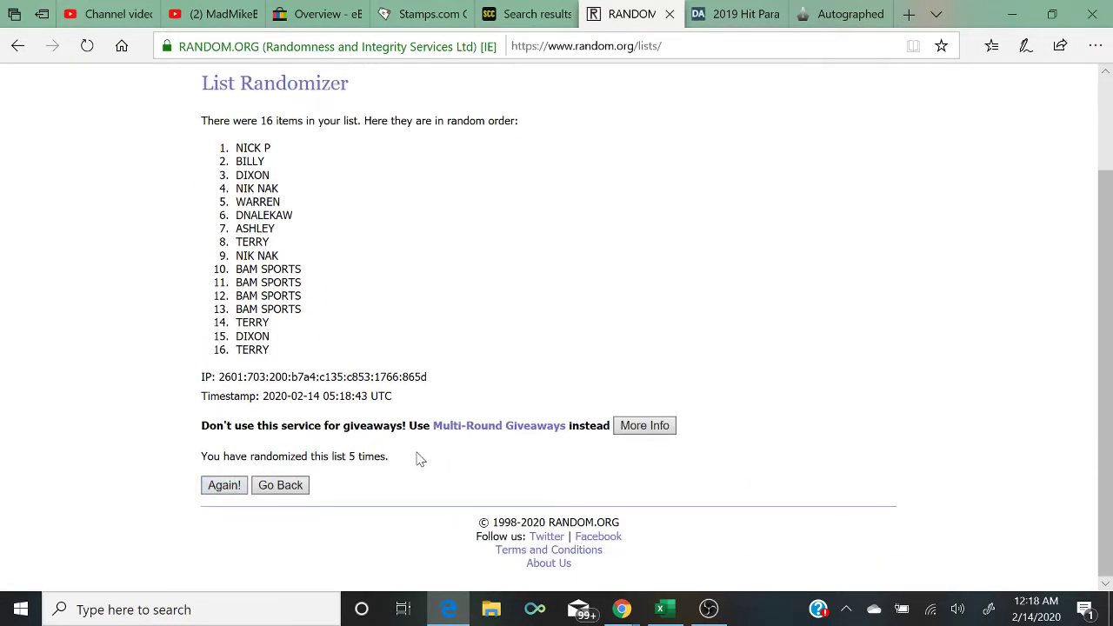
{"action": "left_click_drag", "start_coordinate": [417, 457], "coordinate": [62, 472]}
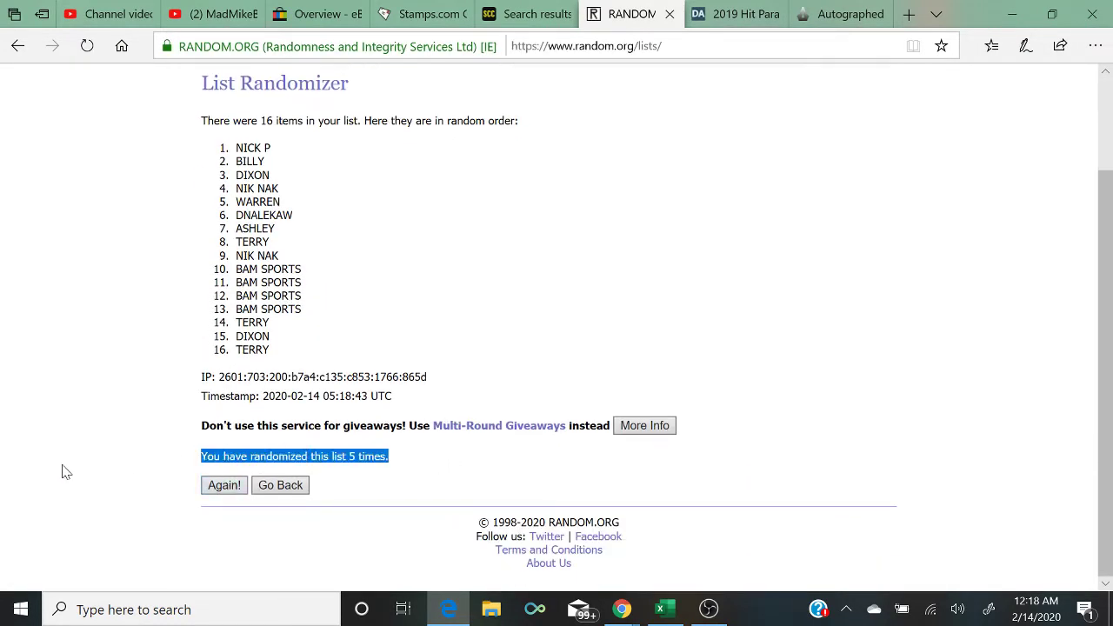
{"action": "left_click", "coordinate": [1052, 14]}
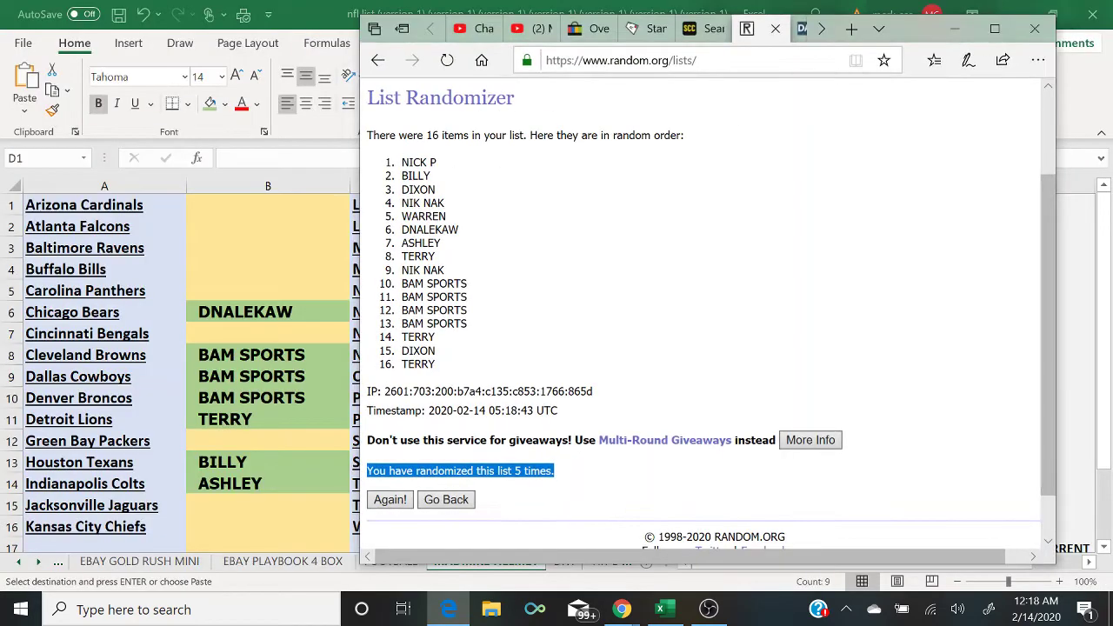
Step: Enter NICK P, BILLY, DIXON and NIK NAK into cells B1 through B4
{"action": "left_click", "coordinate": [311, 214]}
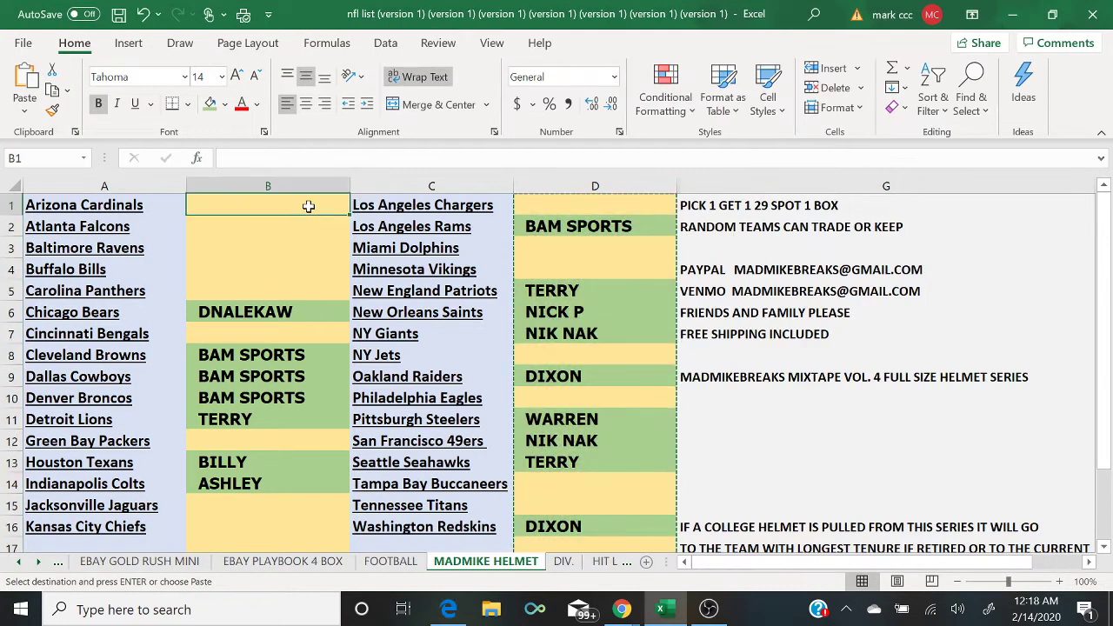
{"action": "type", "text": "NICK P"}
{"action": "key", "text": "Return"}
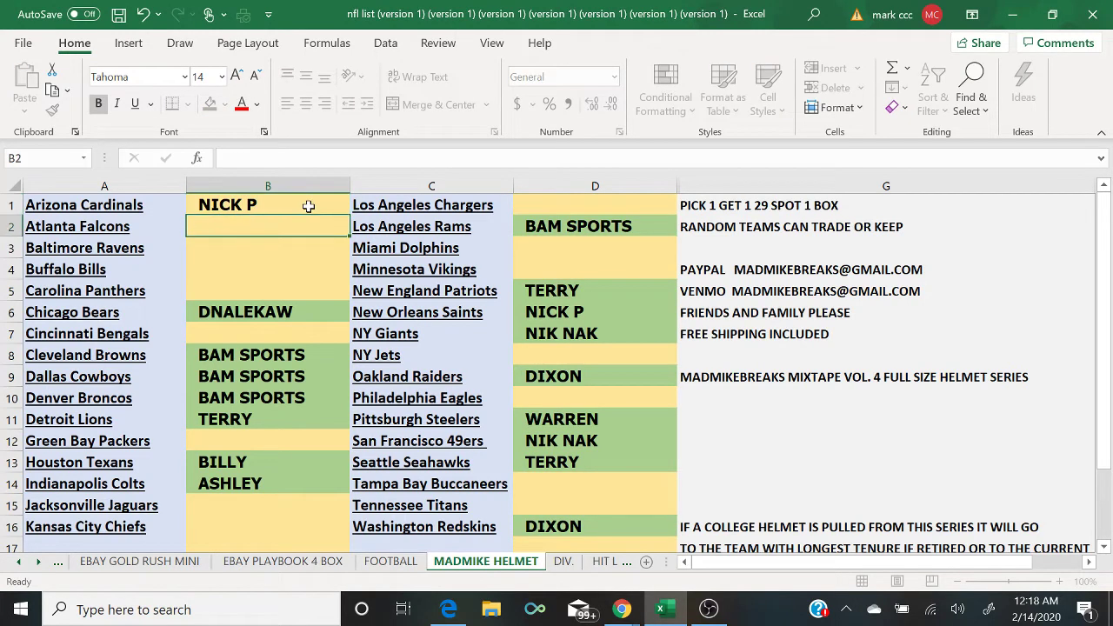
{"action": "type", "text": "BILLY"}
{"action": "key", "text": "Return"}
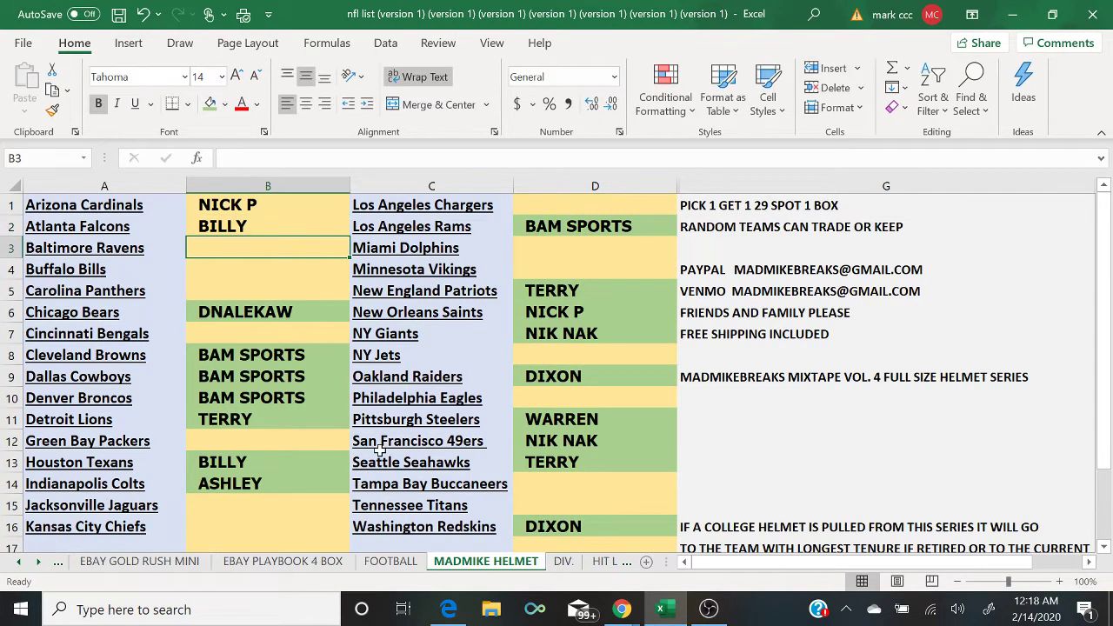
{"action": "left_click", "coordinate": [451, 614]}
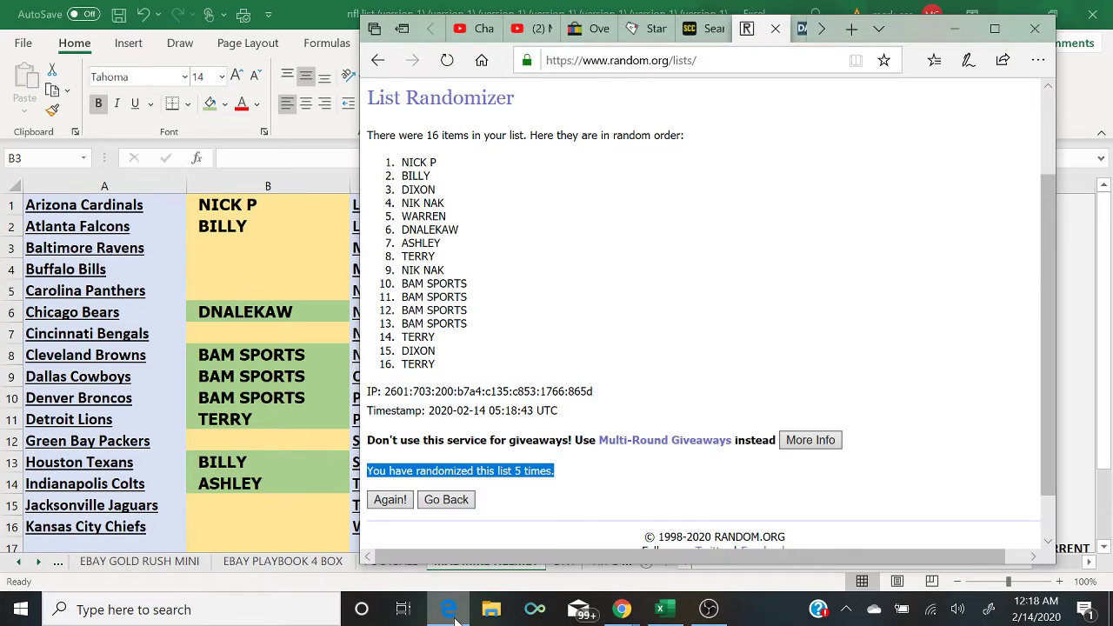
{"action": "left_click", "coordinate": [450, 612]}
{"action": "type", "text": "DIXON"}
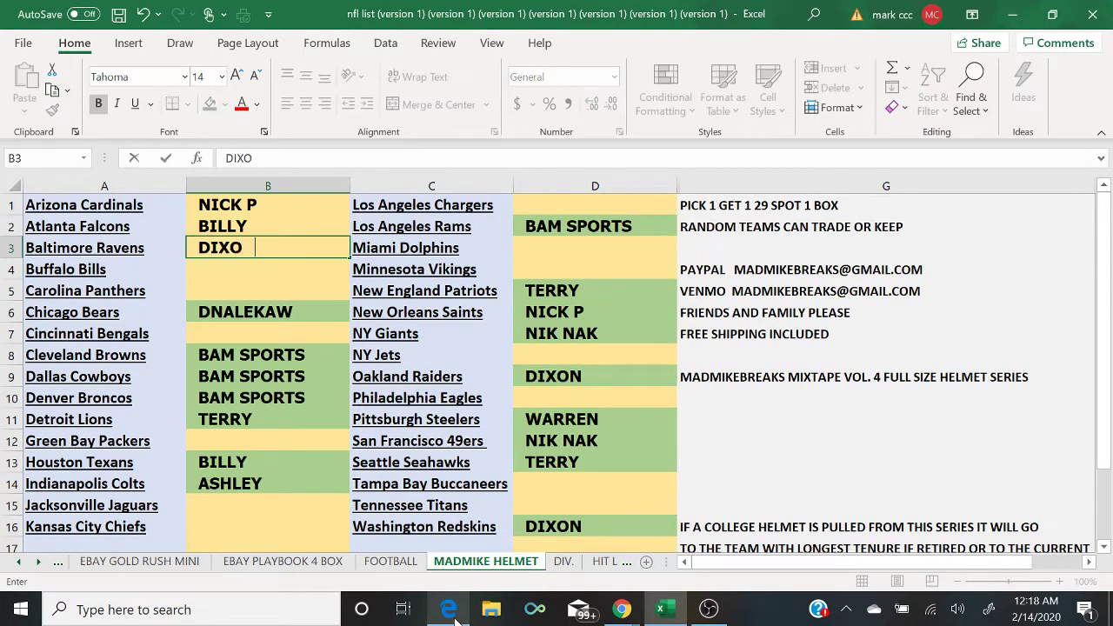
{"action": "key", "text": "Return"}
{"action": "type", "text": "NIK NAK"}
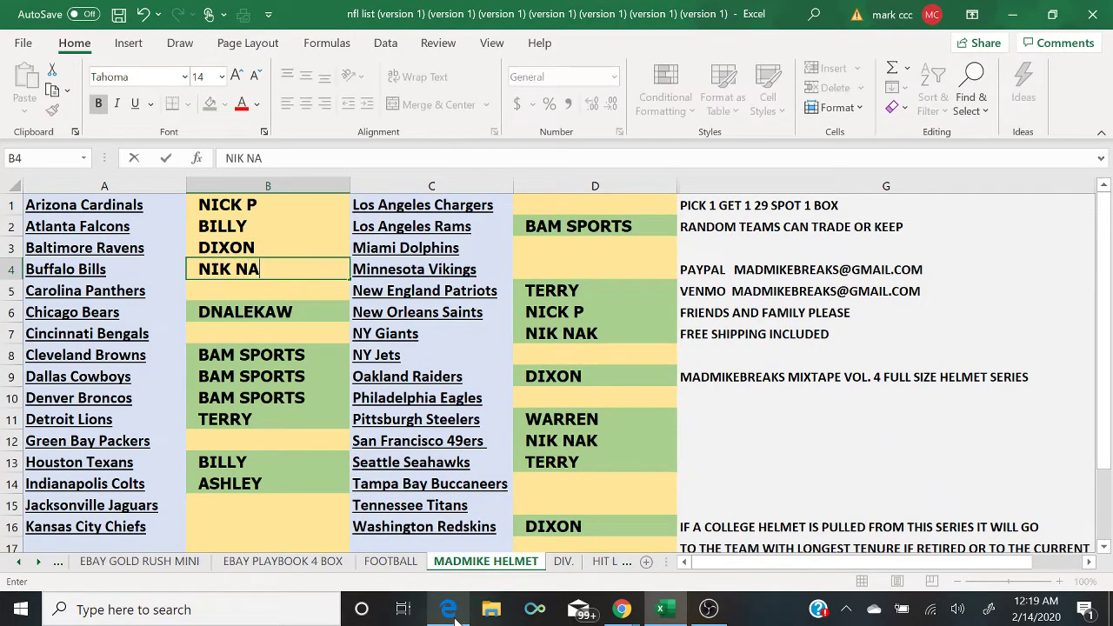
{"action": "key", "text": "Return"}
Step: Enter WARREN in B5, DNALEKAW in B7, ASHLEY in B12 and TERRY in B15
{"action": "left_click", "coordinate": [449, 611]}
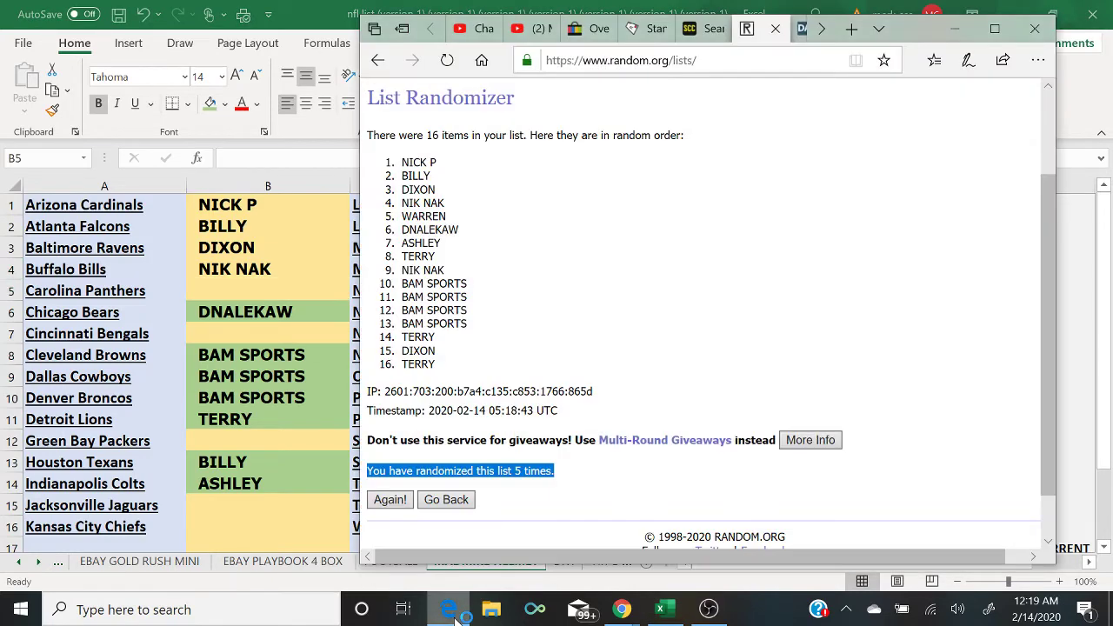
{"action": "left_click", "coordinate": [449, 611]}
{"action": "type", "text": "WARREN"}
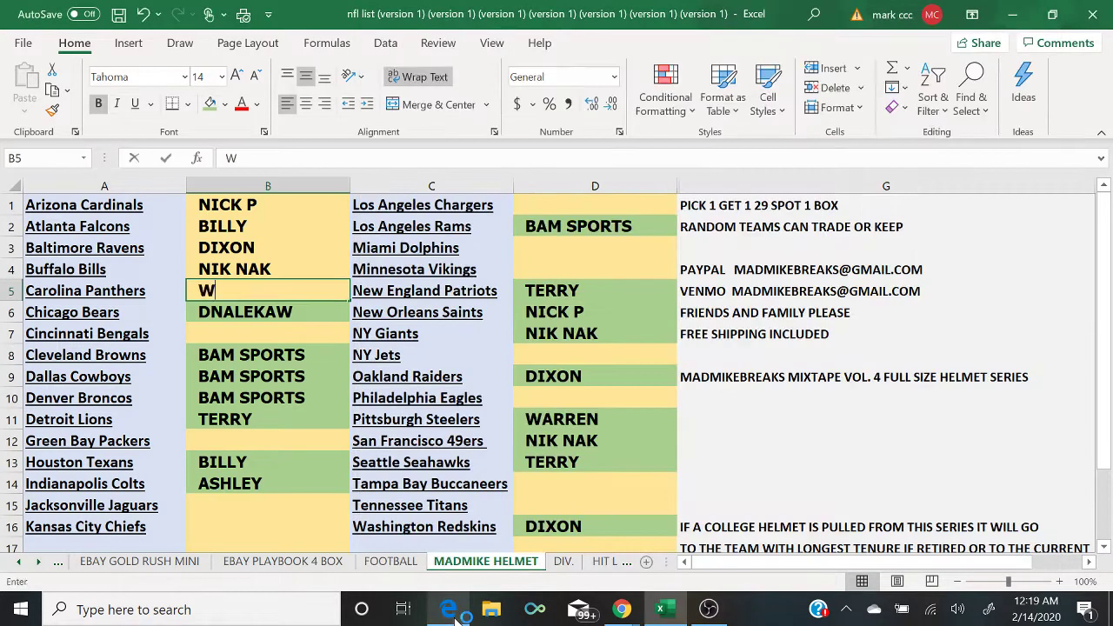
{"action": "key", "text": "Return"}
{"action": "key", "text": "Return"}
{"action": "type", "text": "DNALEKAW"}
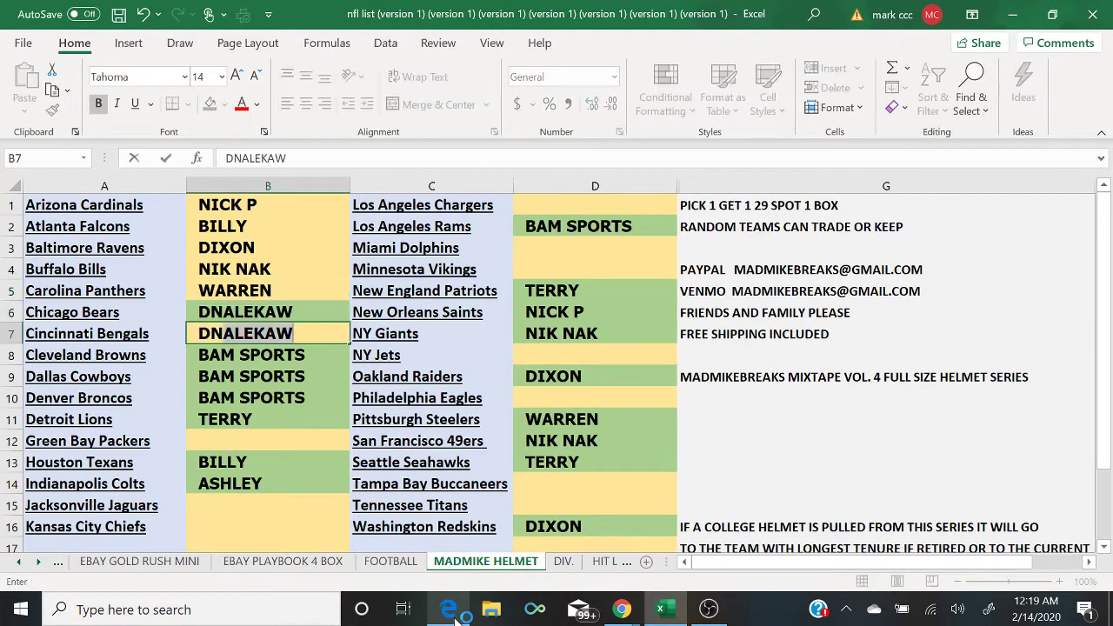
{"action": "key", "text": "Return"}
{"action": "key", "text": "Return"}
{"action": "key", "text": "Return"}
{"action": "key", "text": "Return"}
{"action": "key", "text": "Return"}
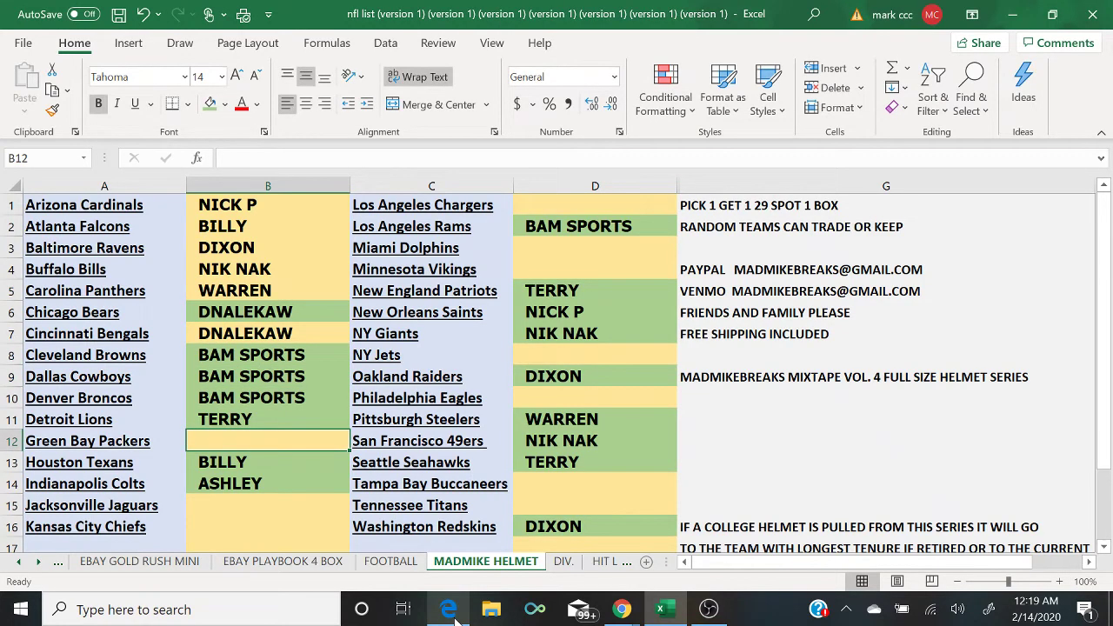
{"action": "left_click", "coordinate": [448, 611]}
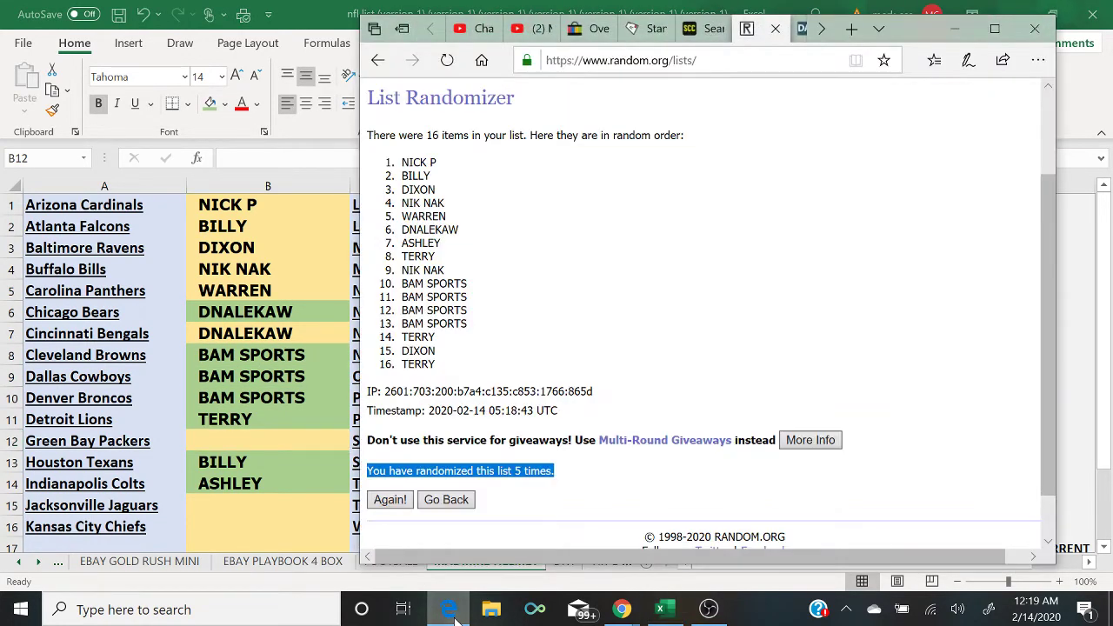
{"action": "left_click", "coordinate": [453, 619]}
{"action": "type", "text": "ASHLEY"}
{"action": "key", "text": "Return"}
{"action": "key", "text": "Return"}
{"action": "key", "text": "Return"}
{"action": "type", "text": "TERRY"}
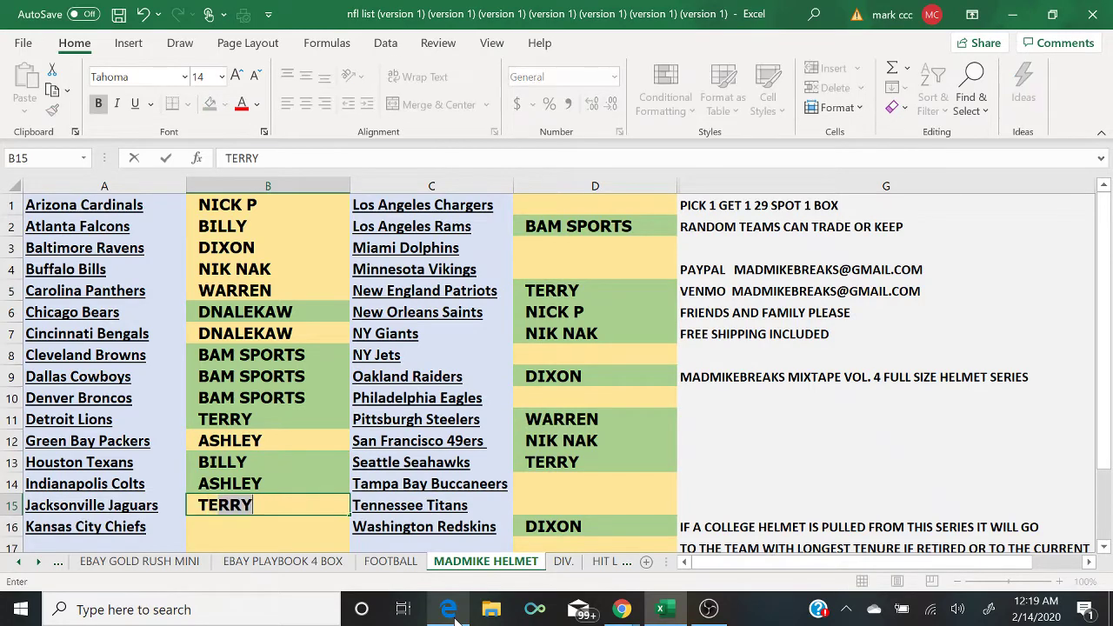
{"action": "key", "text": "Return"}
{"action": "left_click", "coordinate": [449, 611]}
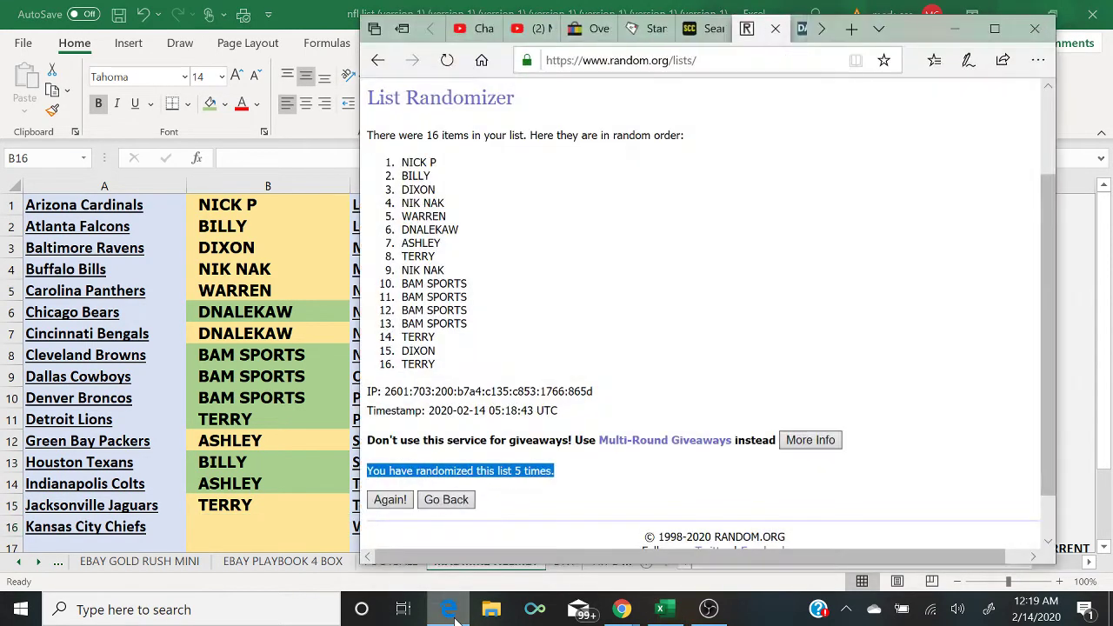
{"action": "left_click", "coordinate": [454, 619]}
Step: Enter NIK NAK, then BAM SPORTS as the buyer in D1
{"action": "type", "text": "NIK "}
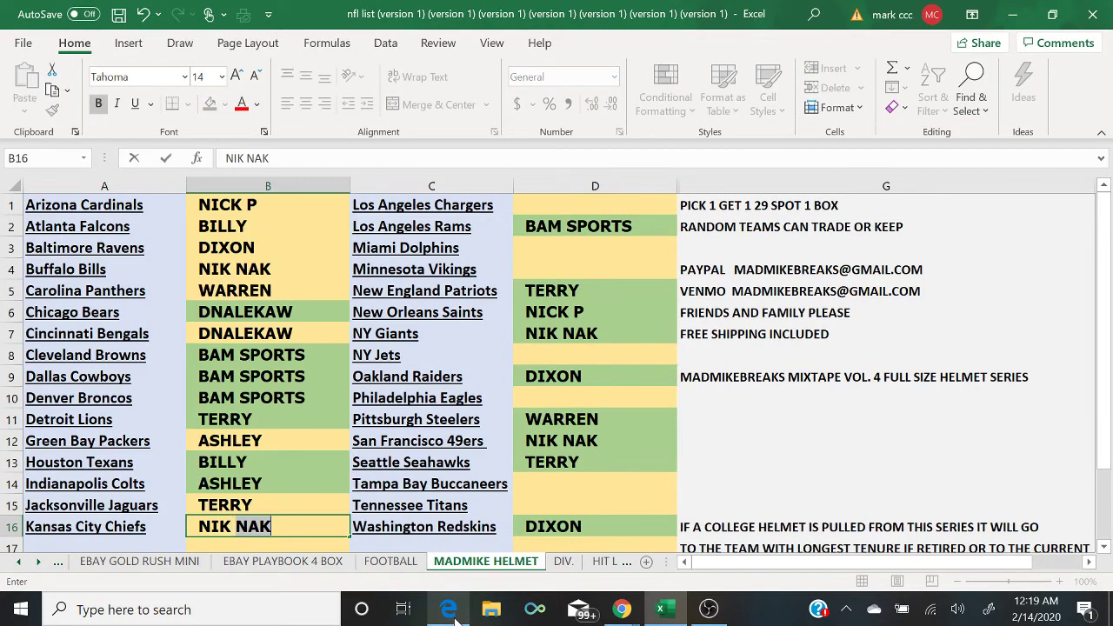
{"action": "type", "text": "NAK"}
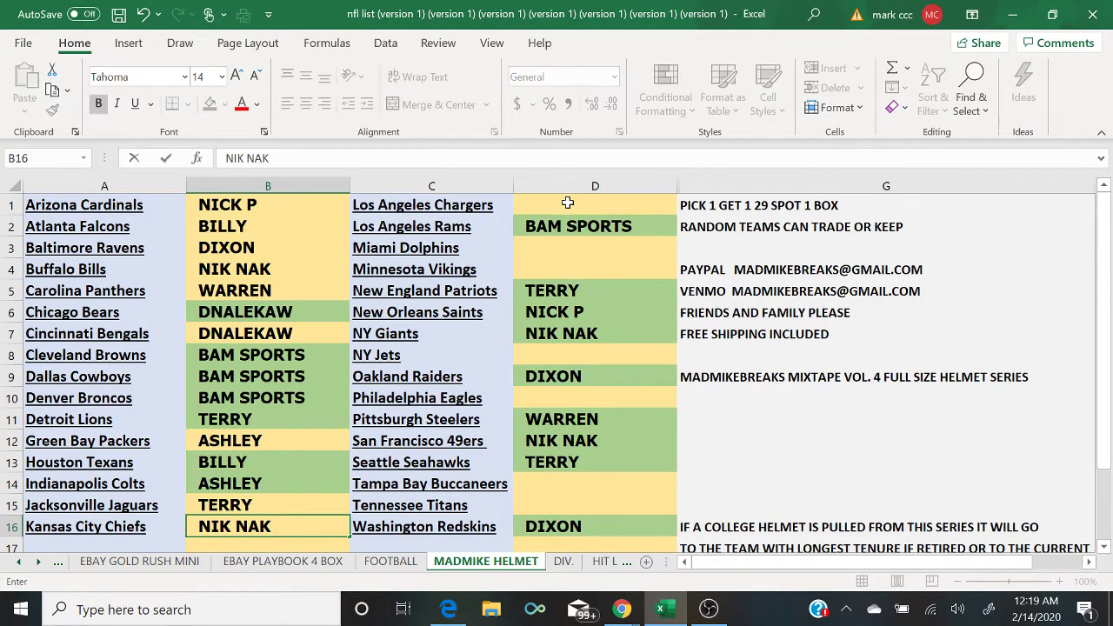
{"action": "left_click", "coordinate": [566, 203]}
{"action": "type", "text": "BAM SPORTS"}
{"action": "key", "text": "Return"}
{"action": "key", "text": "Return"}
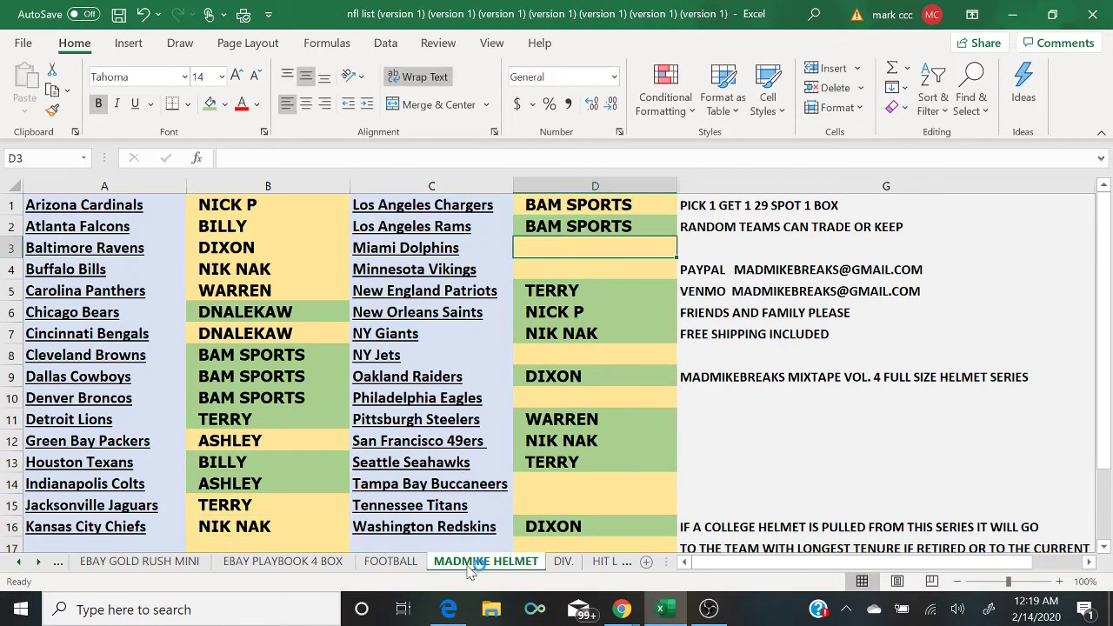
Step: Using the random list, enter BAM SPORTS in D3, D4 and the next open spot
{"action": "left_click", "coordinate": [451, 617]}
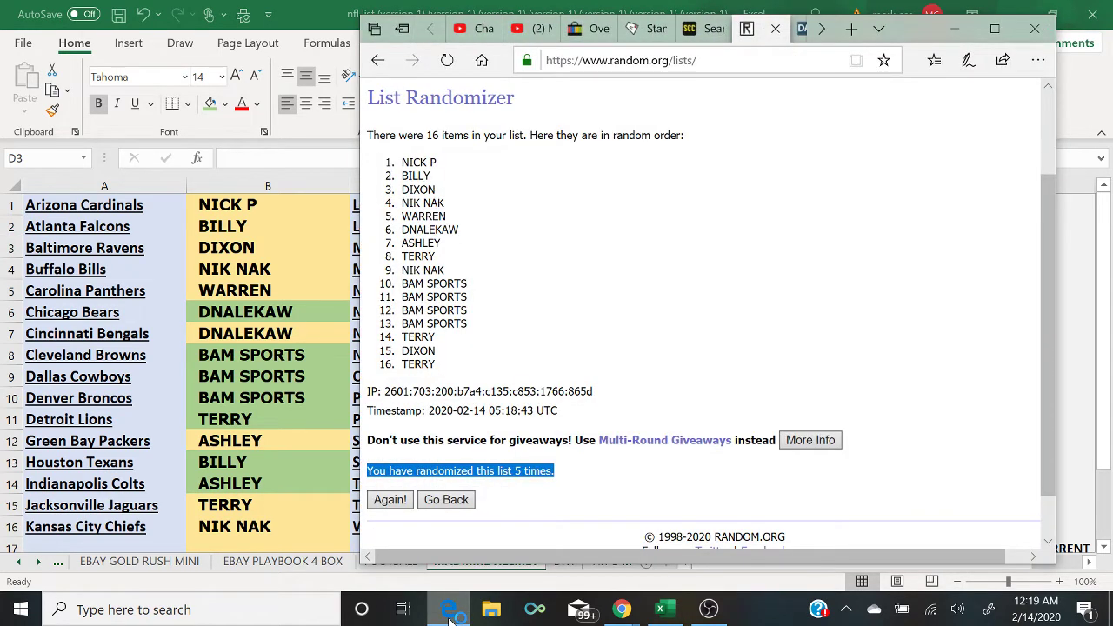
{"action": "left_click", "coordinate": [448, 613]}
{"action": "type", "text": "BAM SPORTS"}
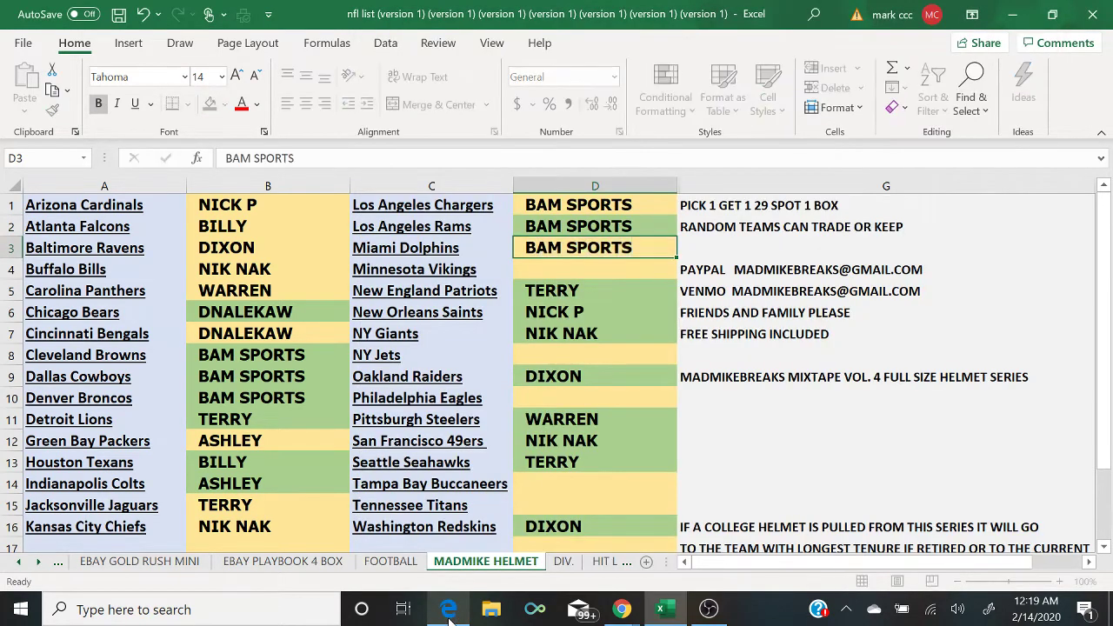
{"action": "key", "text": "Return"}
{"action": "type", "text": "BAM SPORTS"}
{"action": "key", "text": "Return"}
{"action": "key", "text": "Return"}
{"action": "key", "text": "Return"}
{"action": "key", "text": "Return"}
{"action": "type", "text": "BAM SPORTS"}
{"action": "key", "text": "Return"}
{"action": "key", "text": "Return"}
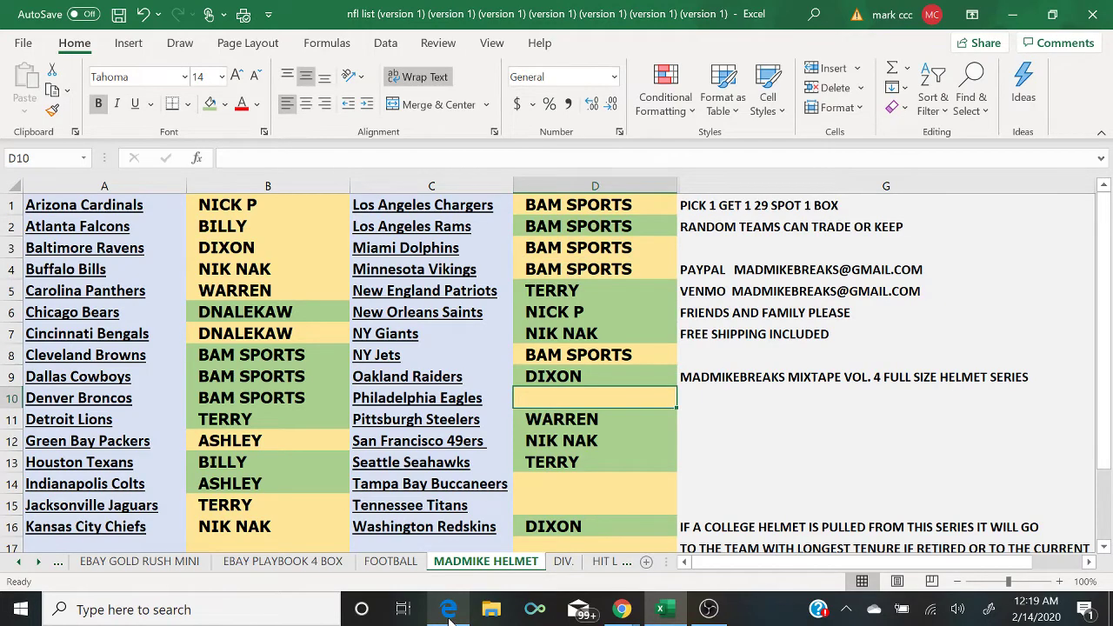
Step: Enter buyers TERRY in D10, DIXON in D14 and TERRY in D15
{"action": "left_click", "coordinate": [448, 613]}
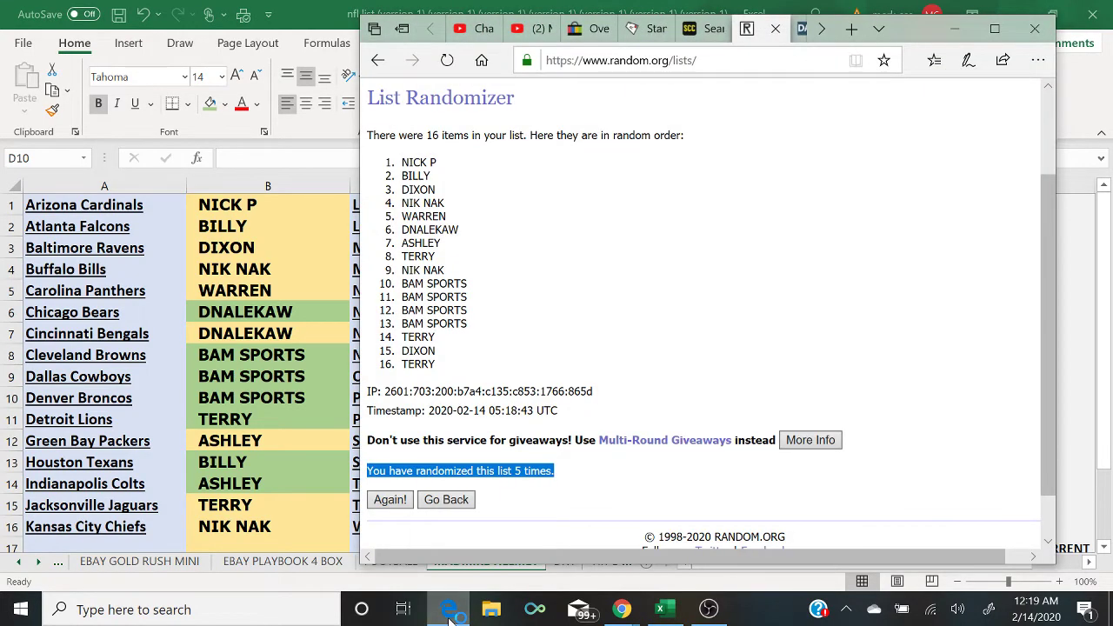
{"action": "left_click", "coordinate": [448, 613]}
{"action": "type", "text": "TERRY"}
{"action": "key", "text": "Return"}
{"action": "key", "text": "Return"}
{"action": "key", "text": "Return"}
{"action": "key", "text": "Return"}
{"action": "type", "text": "DIXON"}
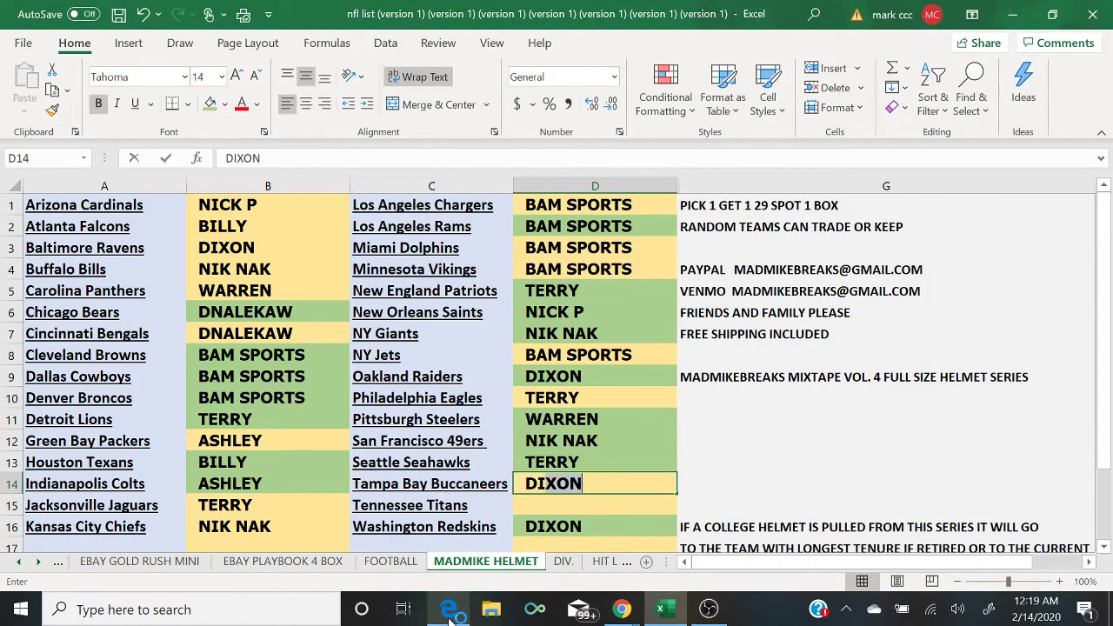
{"action": "key", "text": "Return"}
{"action": "type", "text": "TERRY"}
{"action": "key", "text": "Return"}
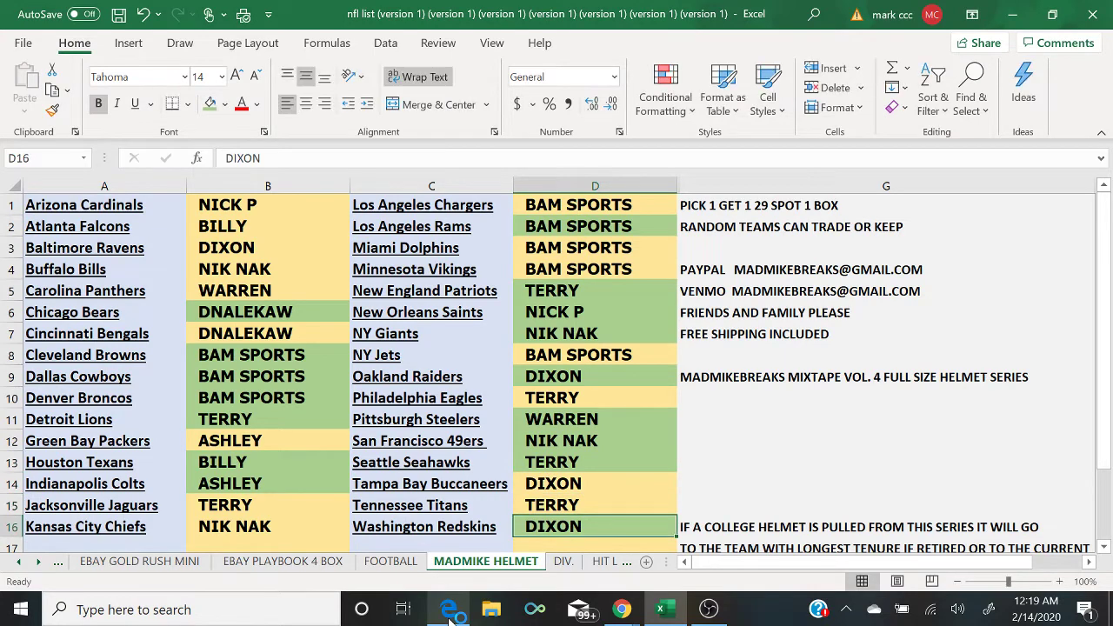
{"action": "left_click", "coordinate": [449, 613]}
Step: After reviewing the live chat, fill buyer cells D4 and D1 green
{"action": "left_click", "coordinate": [448, 613]}
{"action": "mouse_move", "coordinate": [621, 610]}
{"action": "left_click", "coordinate": [728, 555]}
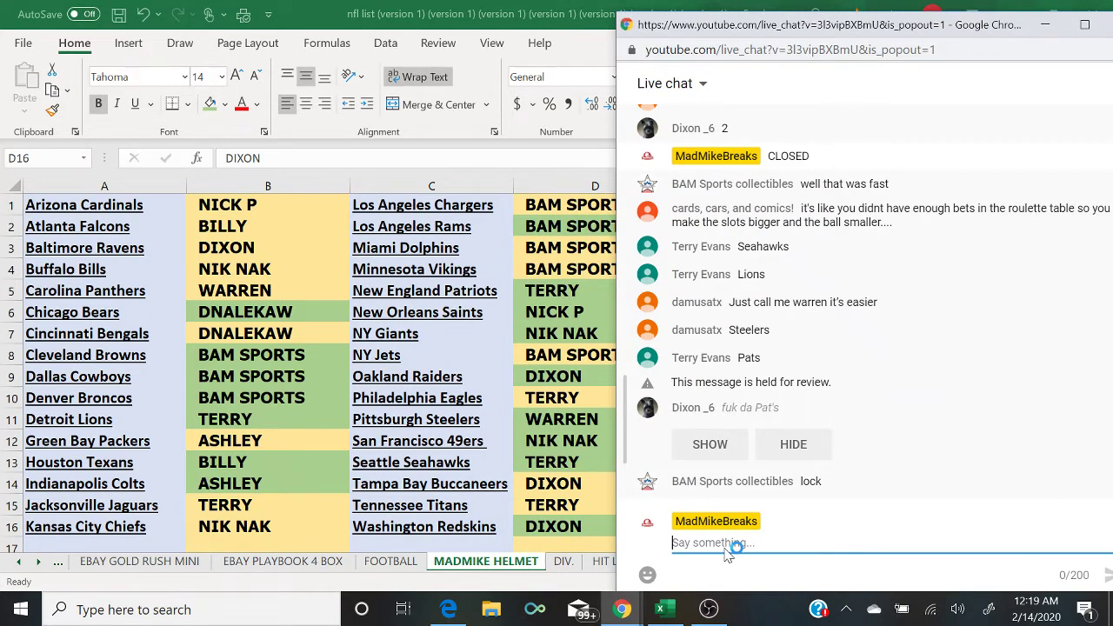
{"action": "left_click", "coordinate": [706, 443]}
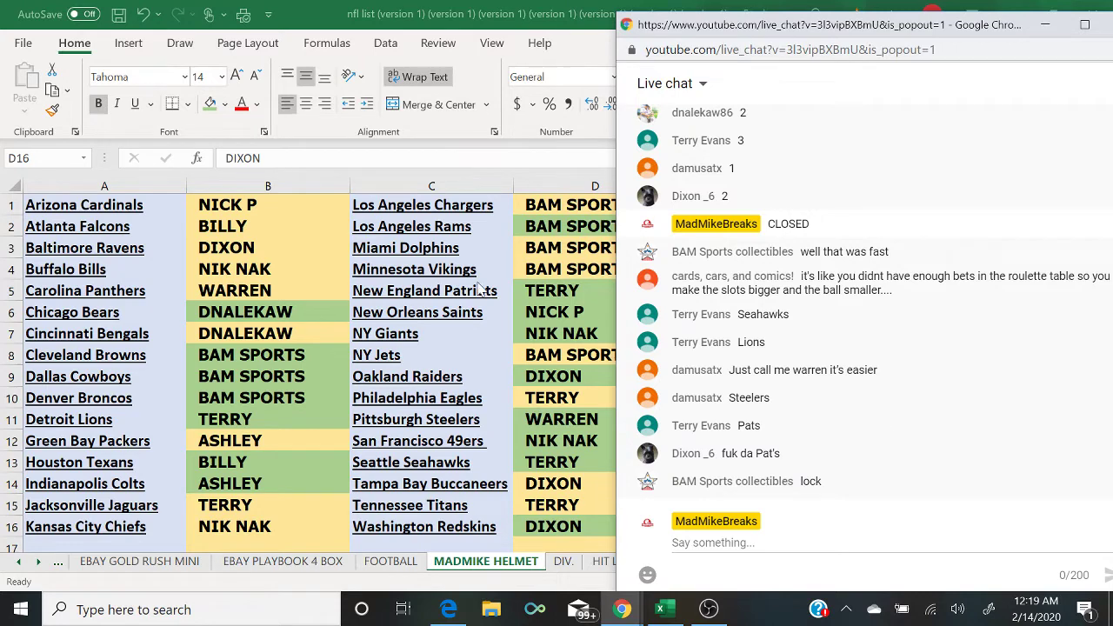
{"action": "left_click", "coordinate": [560, 363]}
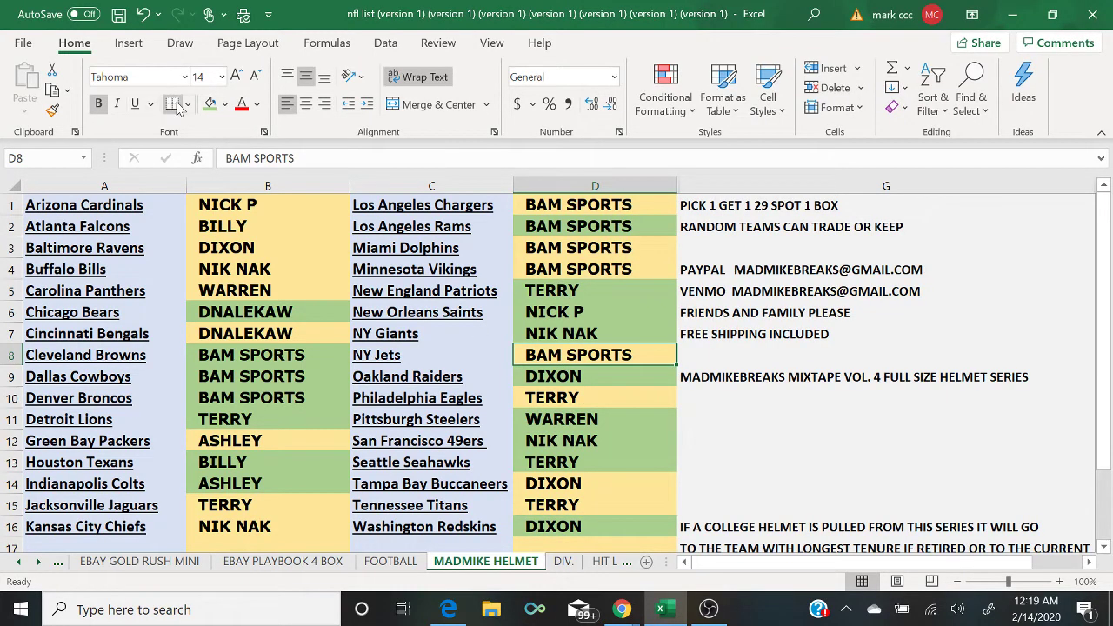
{"action": "key", "text": "Up"}
{"action": "key", "text": "Up"}
{"action": "key", "text": "Up"}
{"action": "key", "text": "Up"}
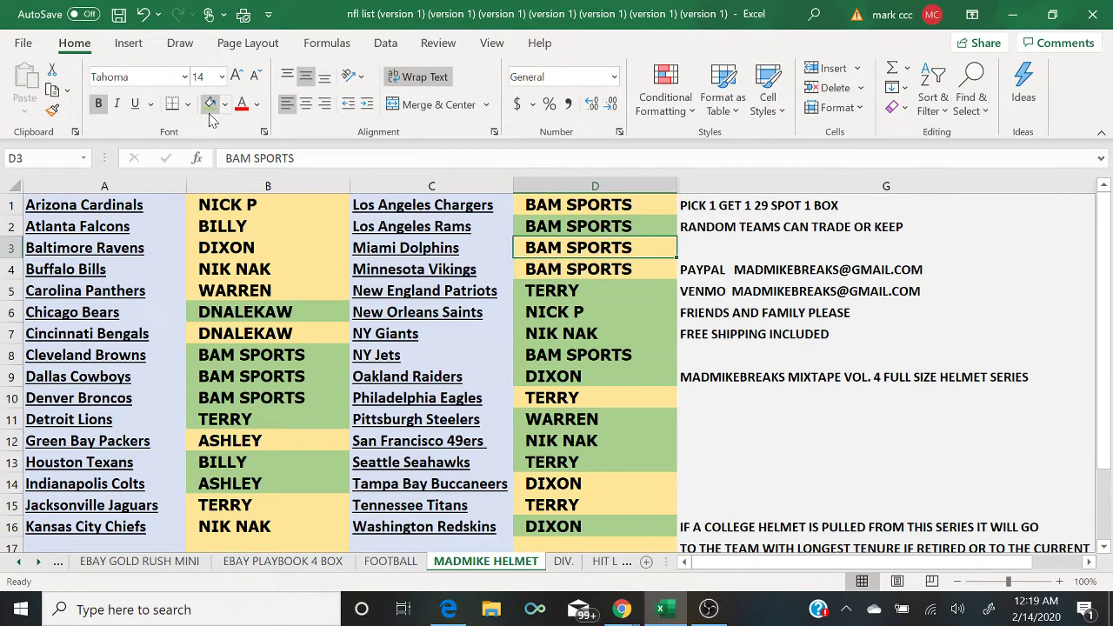
{"action": "left_click", "coordinate": [210, 113]}
{"action": "key", "text": "Up"}
{"action": "key", "text": "Up"}
{"action": "key", "text": "Up"}
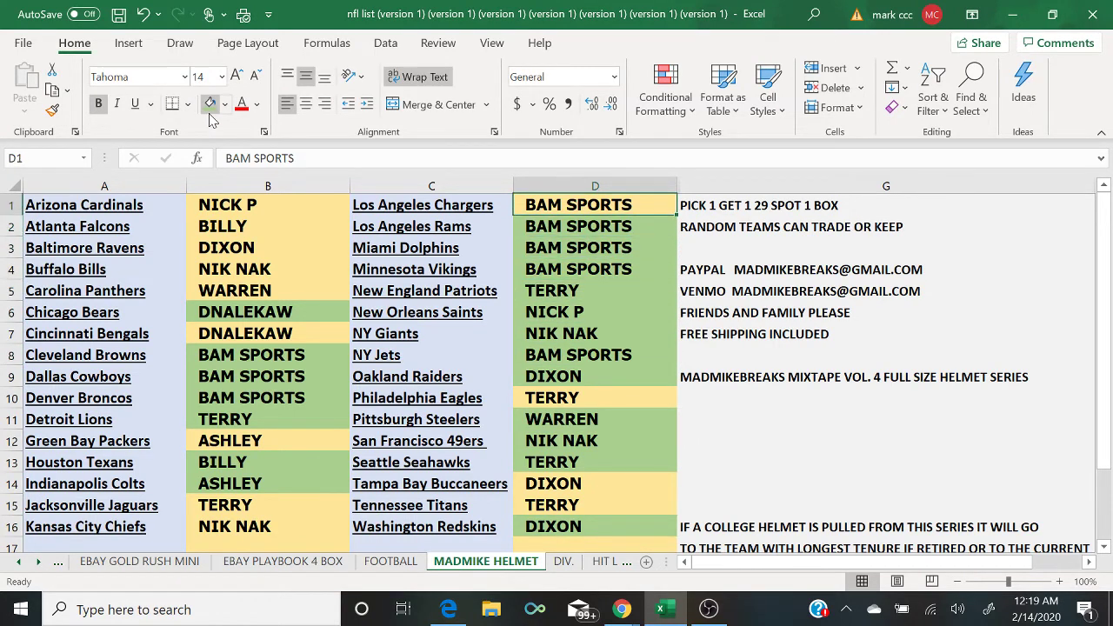
{"action": "left_click", "coordinate": [209, 113]}
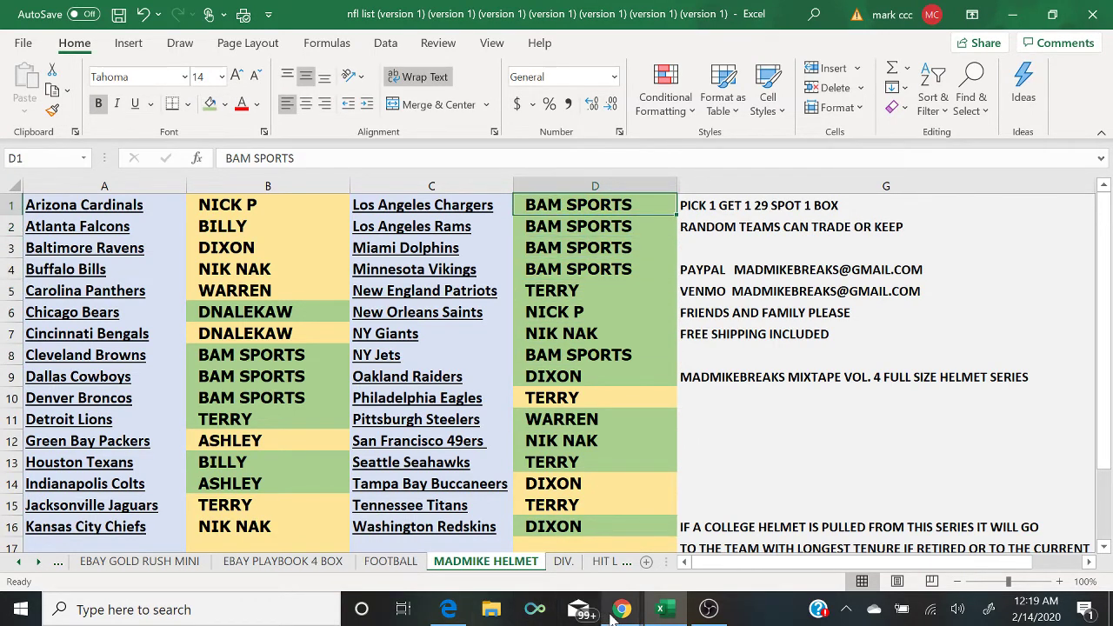
Step: Fill buyer cells D10, D15 and B15 green
{"action": "mouse_move", "coordinate": [617, 612]}
{"action": "left_click", "coordinate": [711, 562]}
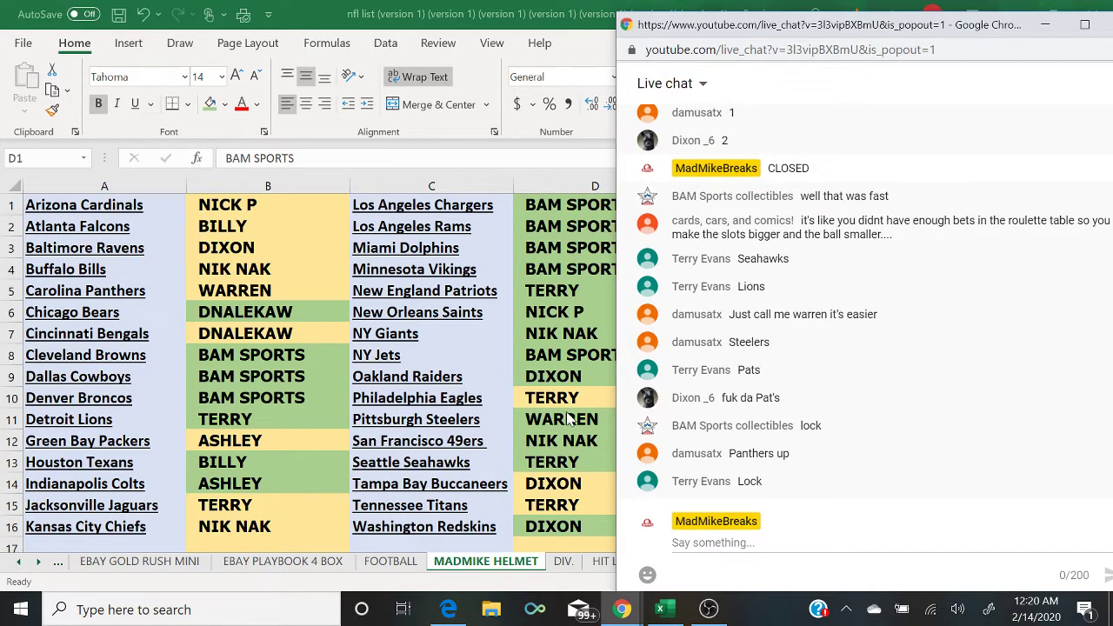
{"action": "left_click", "coordinate": [558, 399]}
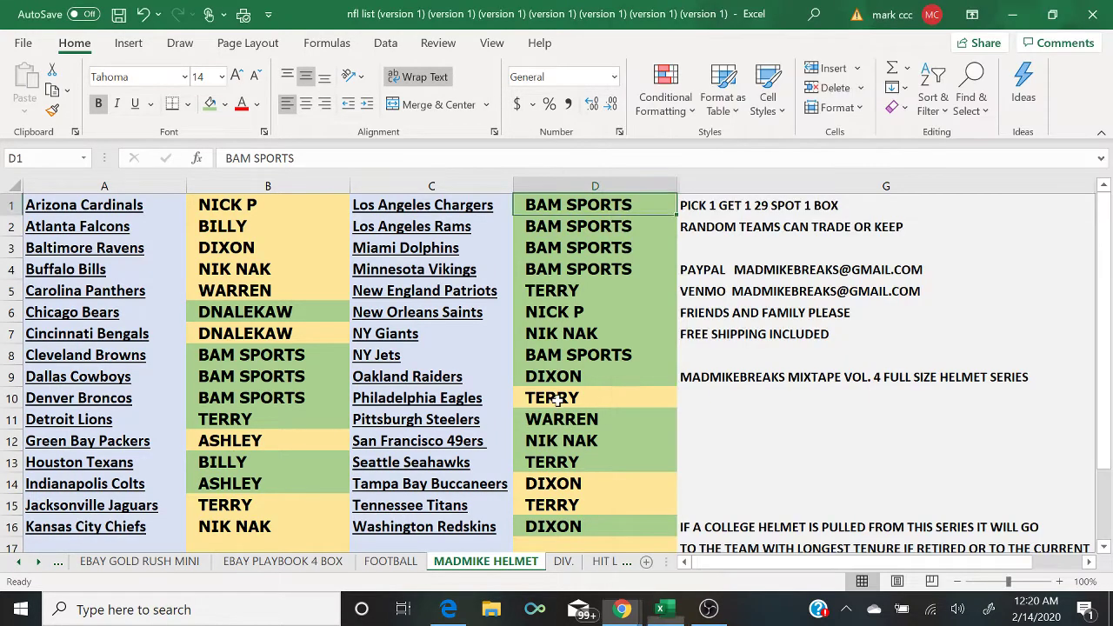
{"action": "left_click", "coordinate": [212, 106]}
{"action": "key", "text": "Down"}
{"action": "key", "text": "Down"}
{"action": "key", "text": "Down"}
{"action": "key", "text": "Down"}
{"action": "key", "text": "Down"}
{"action": "left_click", "coordinate": [212, 106]}
{"action": "key", "text": "Left"}
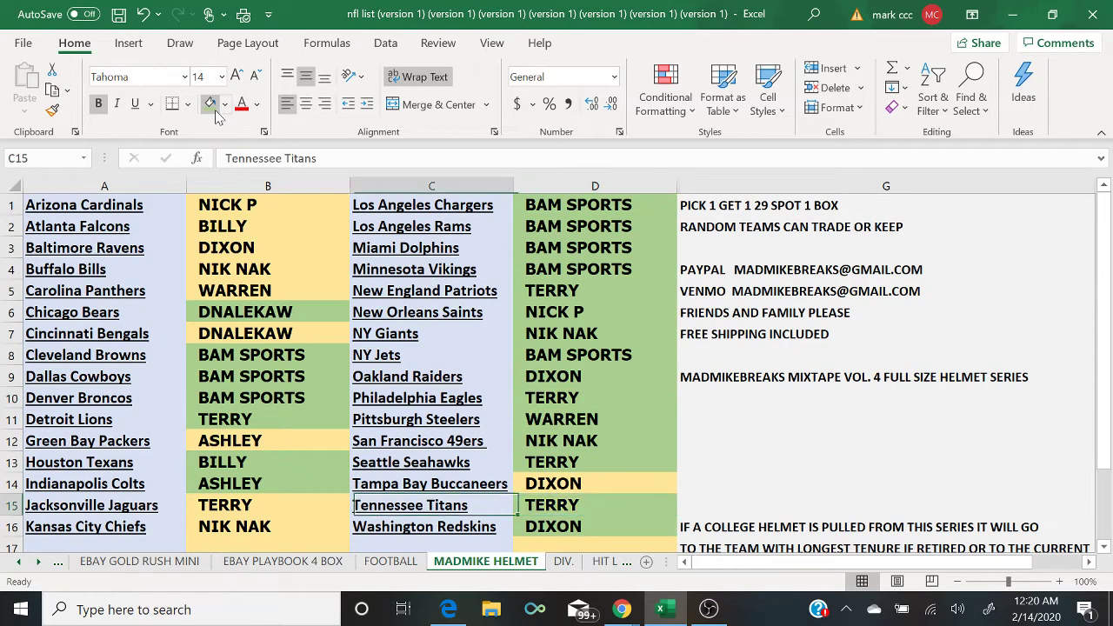
{"action": "key", "text": "Left"}
{"action": "left_click", "coordinate": [212, 106]}
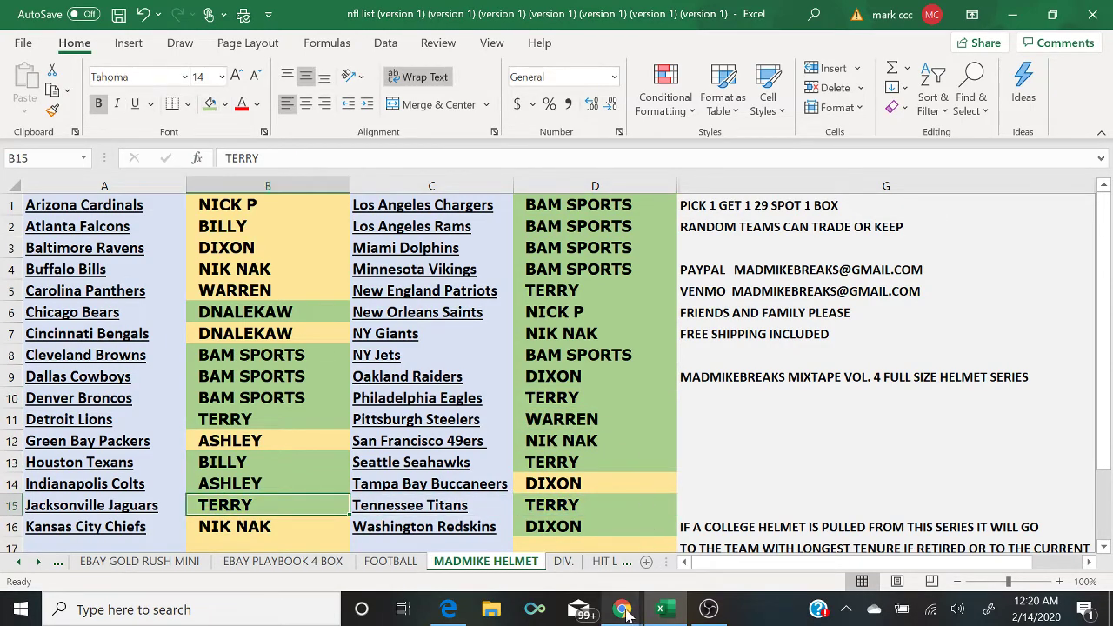
Step: Fill buyer cells B16, B4 and B2 green, checking the live chat before and after
{"action": "mouse_move", "coordinate": [622, 609]}
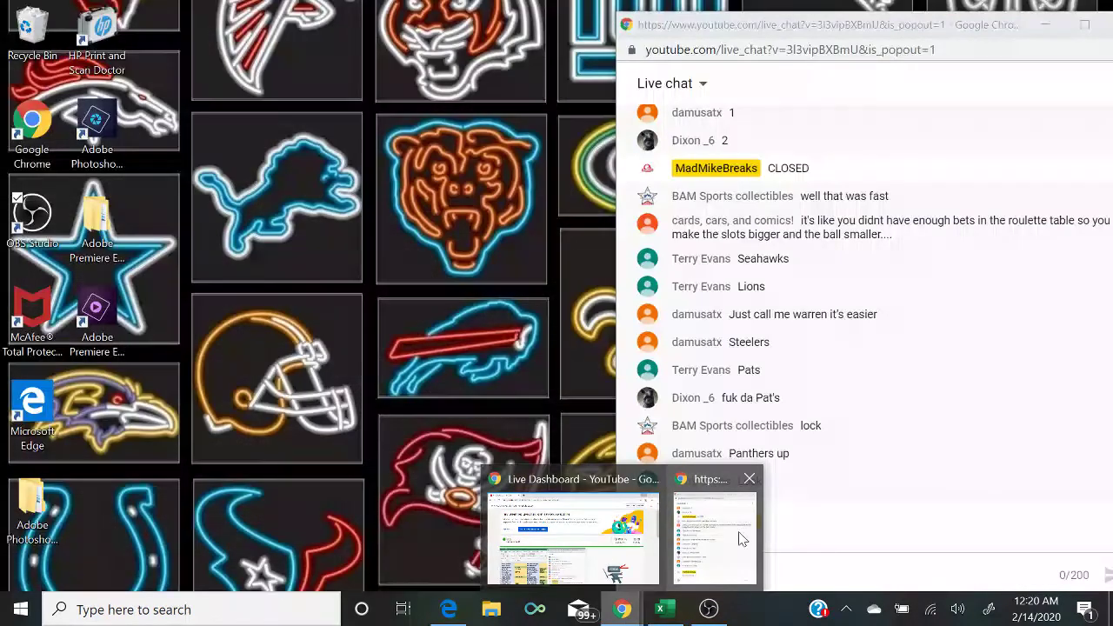
{"action": "left_click", "coordinate": [740, 538]}
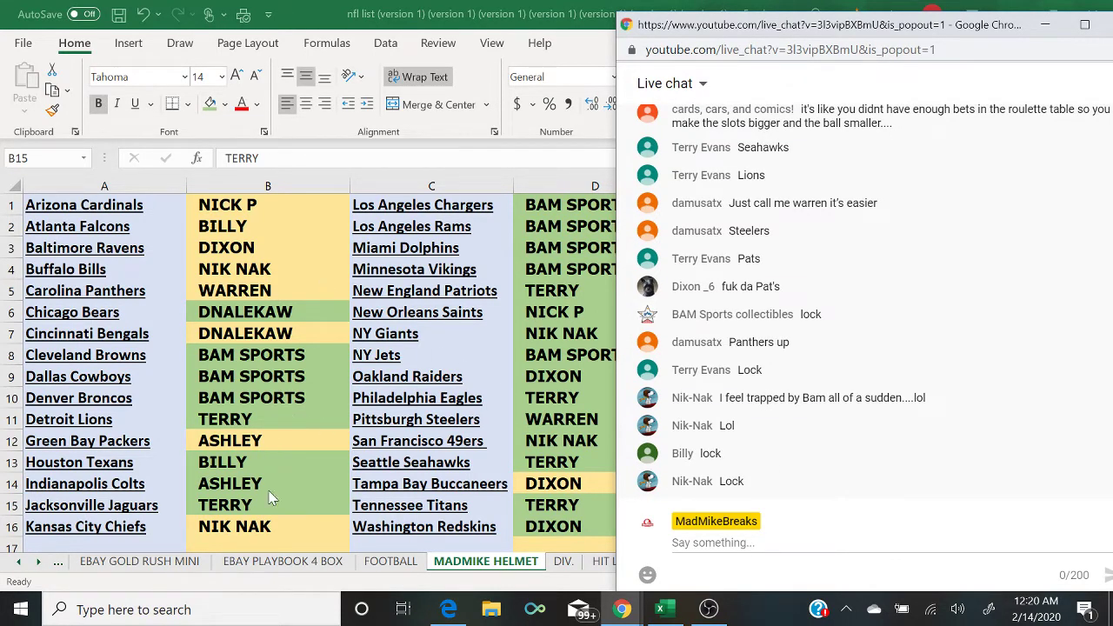
{"action": "left_click", "coordinate": [268, 528]}
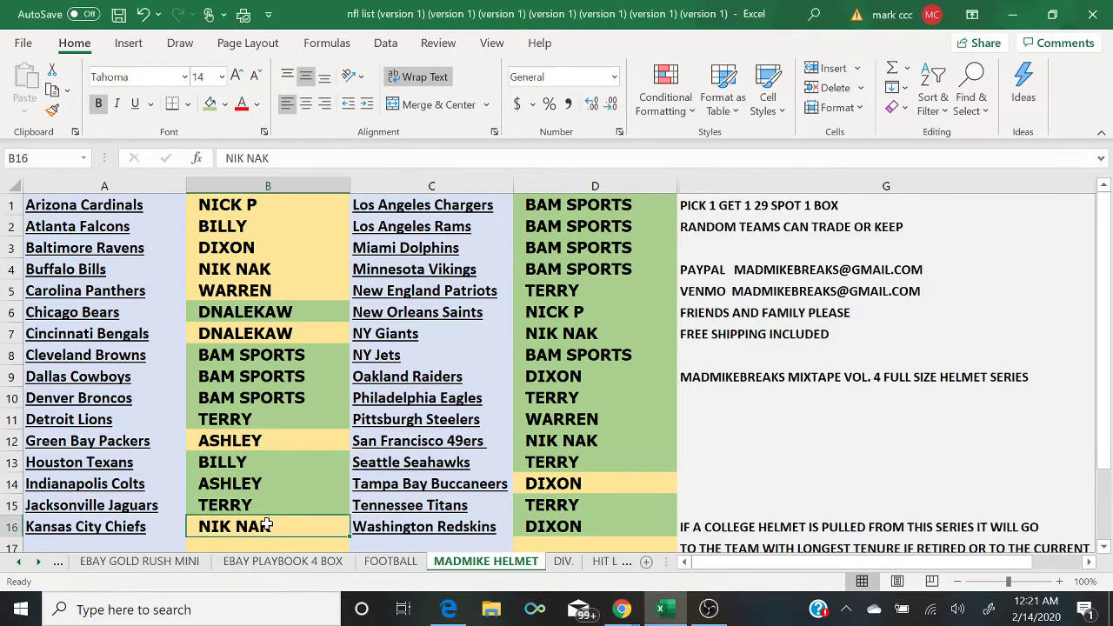
{"action": "left_click", "coordinate": [210, 103]}
{"action": "key", "text": "Up"}
{"action": "key", "text": "Up"}
{"action": "key", "text": "Up"}
{"action": "key", "text": "Up"}
{"action": "key", "text": "Up"}
{"action": "key", "text": "Up"}
{"action": "key", "text": "Up"}
{"action": "key", "text": "Up"}
{"action": "key", "text": "Up"}
{"action": "key", "text": "Up"}
{"action": "key", "text": "Up"}
{"action": "key", "text": "Up"}
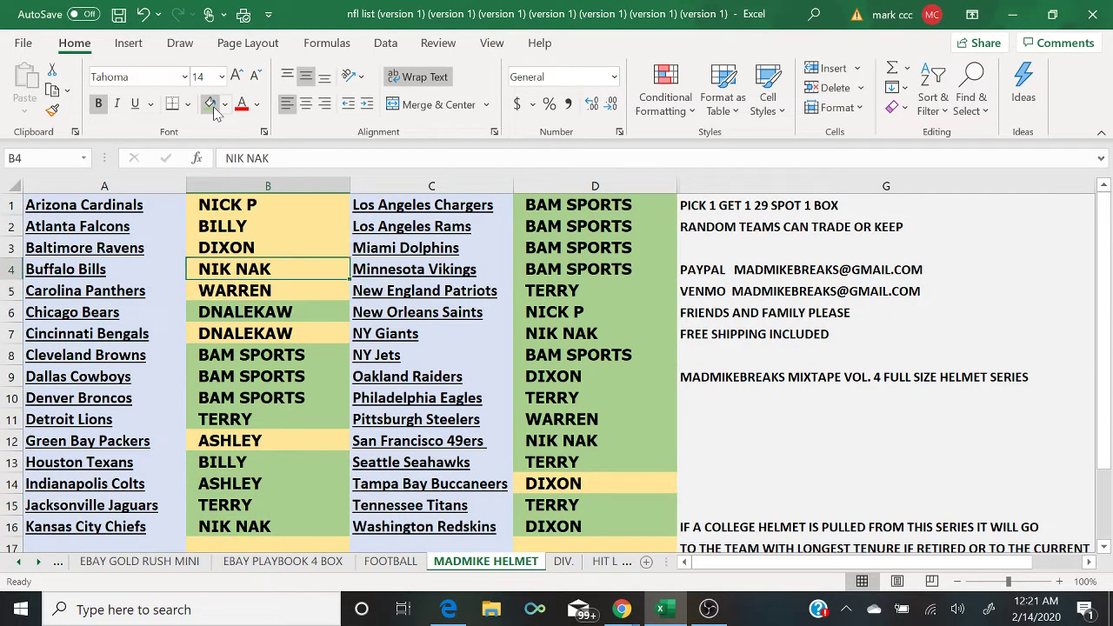
{"action": "left_click", "coordinate": [213, 106]}
{"action": "key", "text": "Up"}
{"action": "key", "text": "Up"}
{"action": "left_click", "coordinate": [213, 106]}
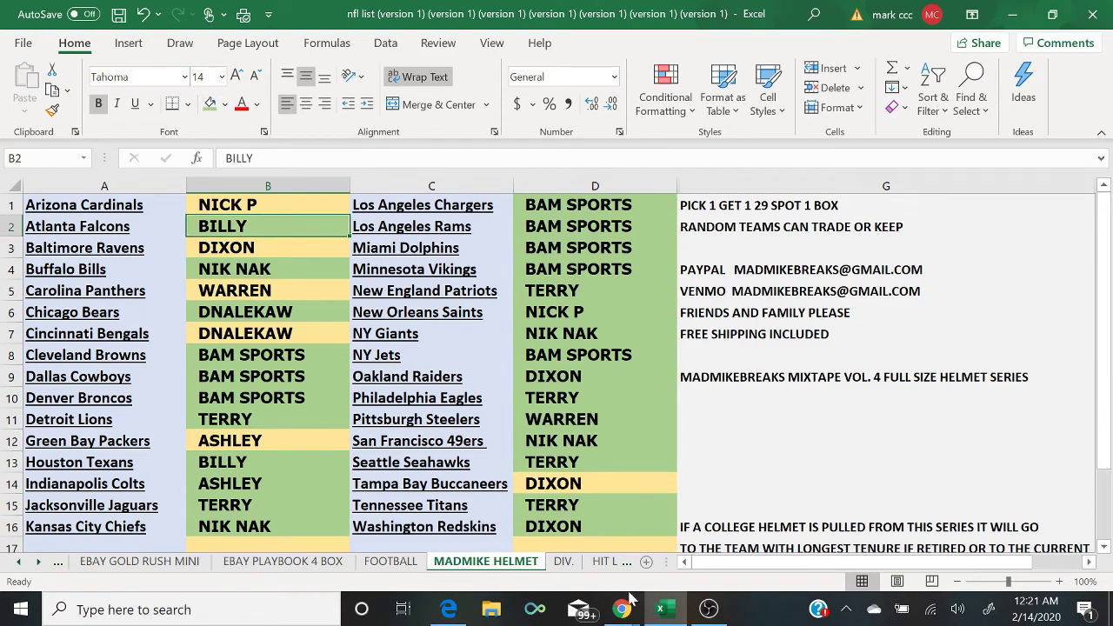
{"action": "mouse_move", "coordinate": [622, 607]}
{"action": "left_click", "coordinate": [742, 543]}
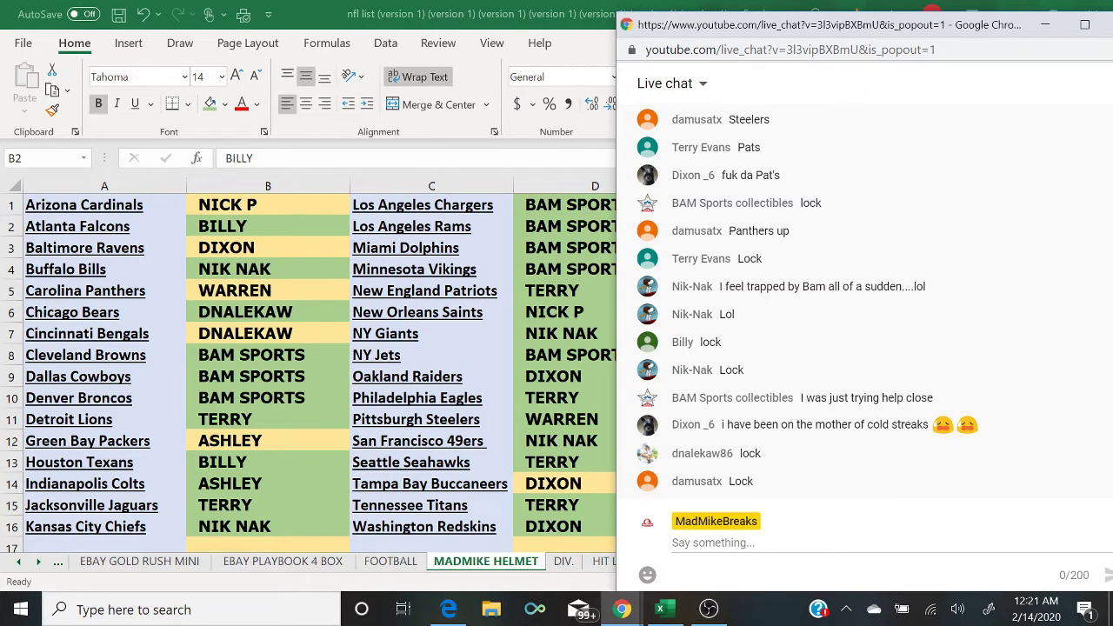
Step: Give all of columns B and D one green fill, then switch OBS to the camera-and-chat scene
{"action": "left_click", "coordinate": [265, 186]}
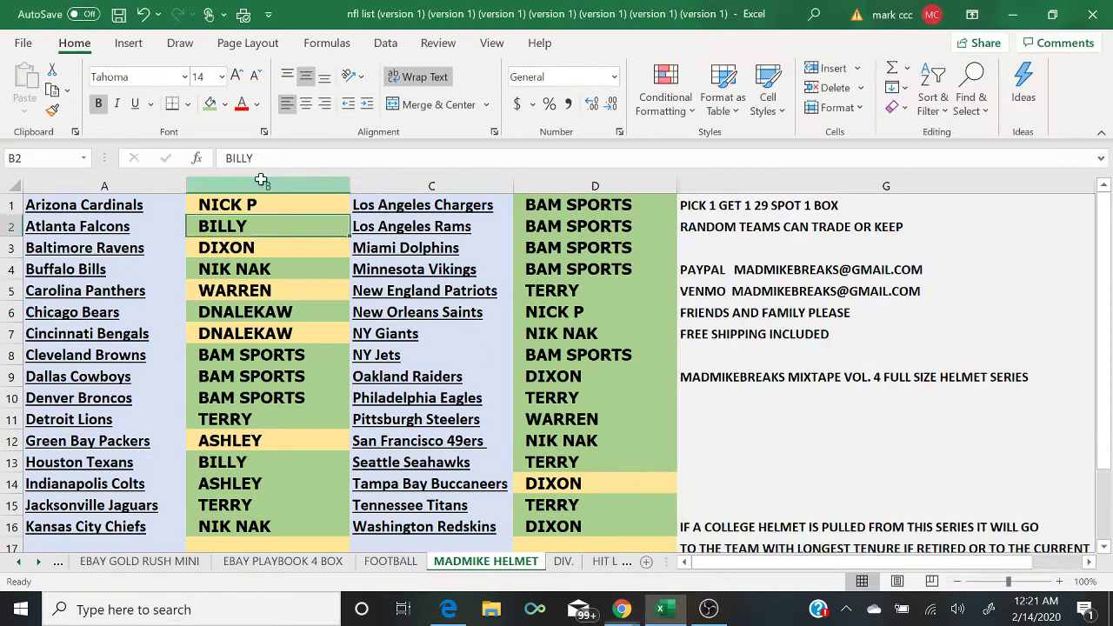
{"action": "left_click", "coordinate": [210, 103]}
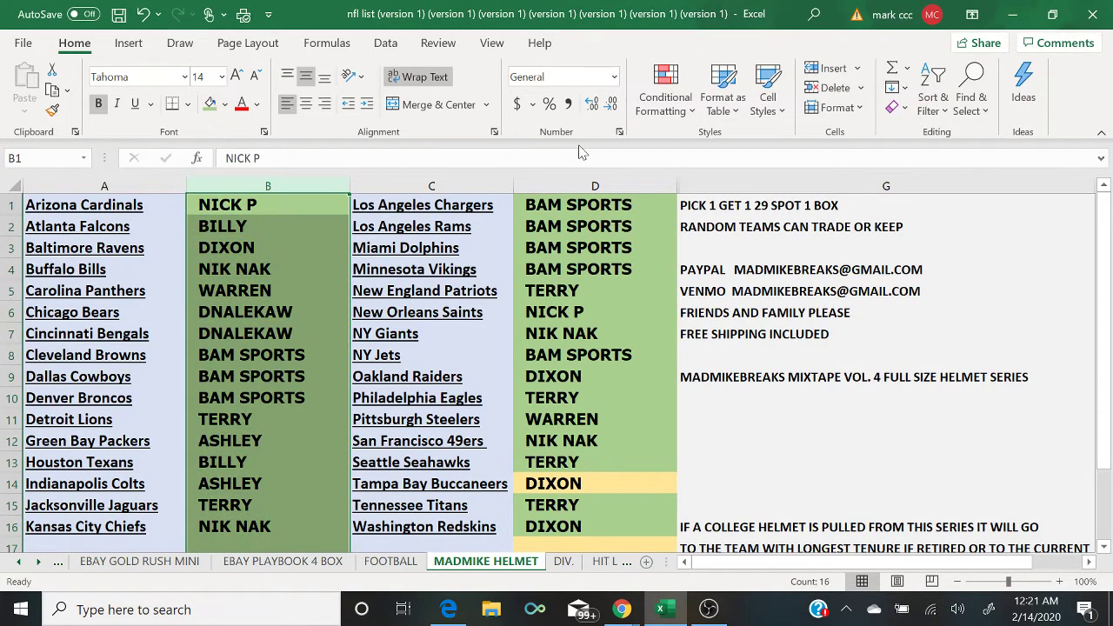
{"action": "left_click", "coordinate": [594, 186]}
{"action": "left_click", "coordinate": [216, 102]}
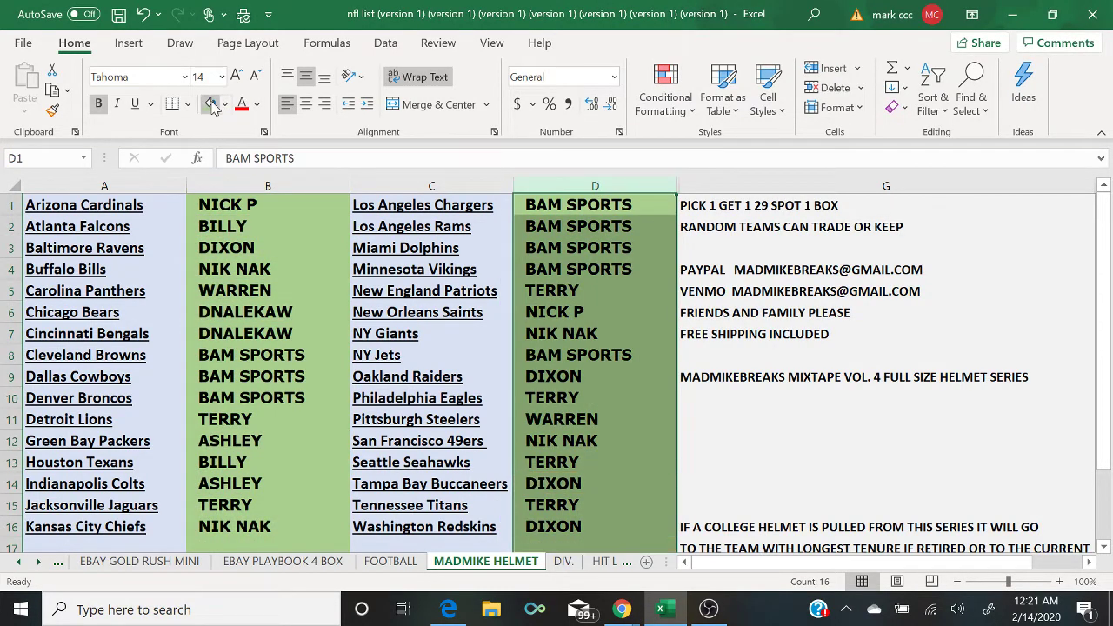
{"action": "left_click", "coordinate": [759, 434]}
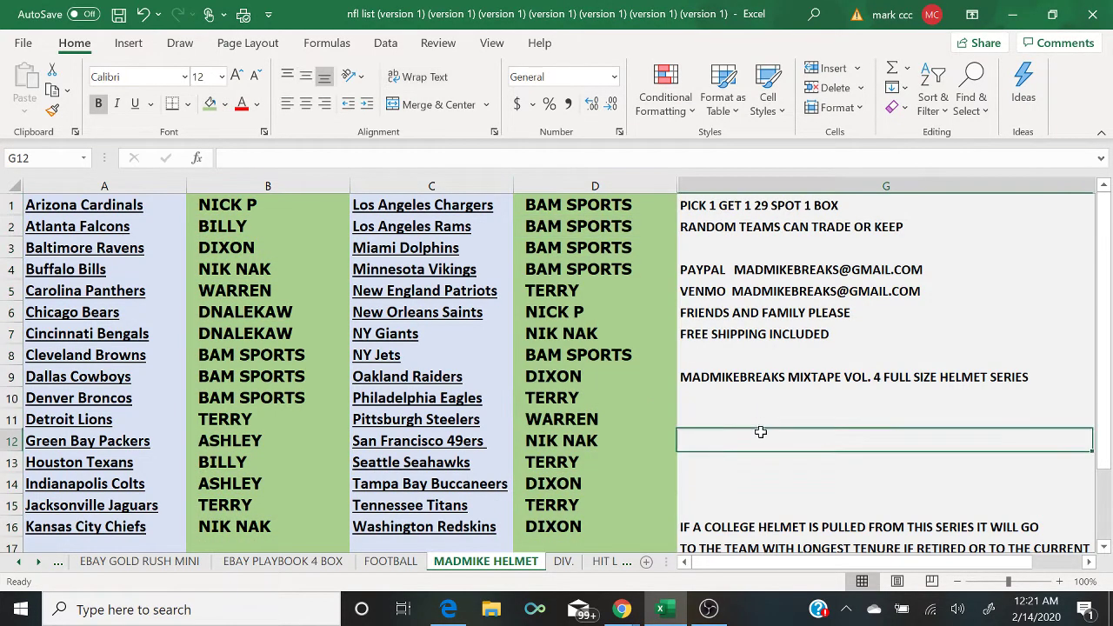
{"action": "left_click", "coordinate": [708, 608]}
{"action": "left_click", "coordinate": [121, 425]}
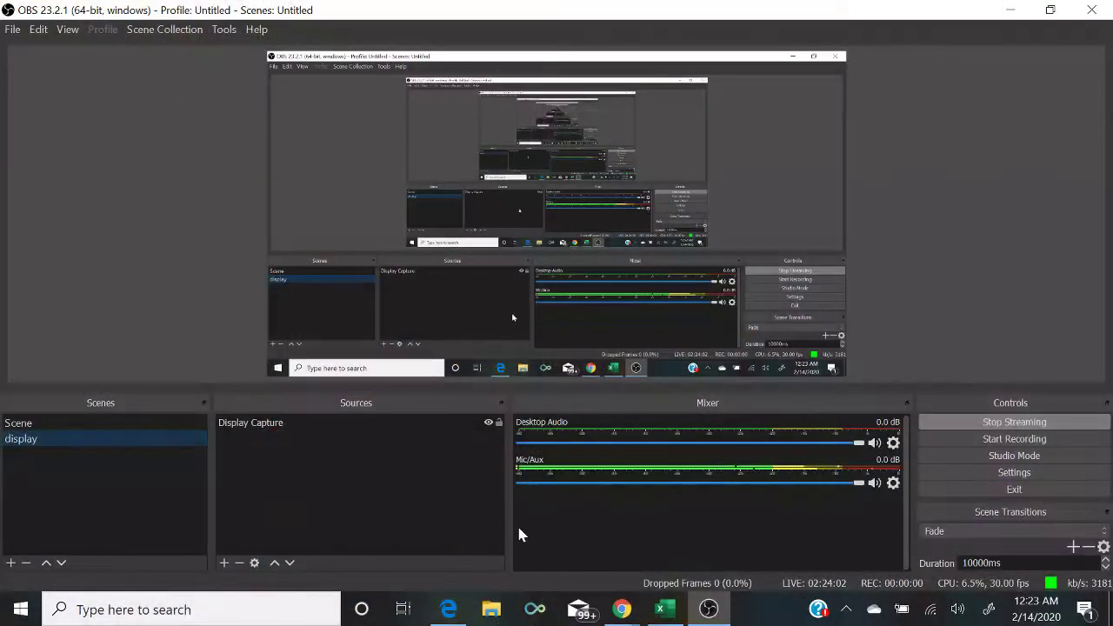
Step: Show the finished team sheet with D7 selected, then return OBS to the camera-and-chat scene
{"action": "left_click", "coordinate": [662, 609]}
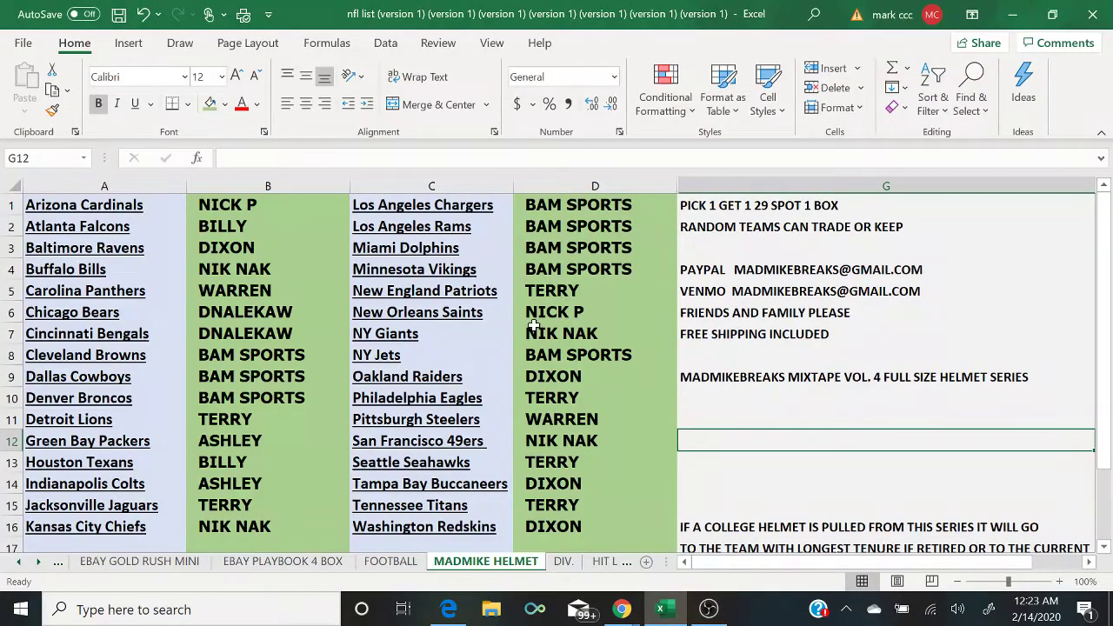
{"action": "left_click", "coordinate": [617, 336]}
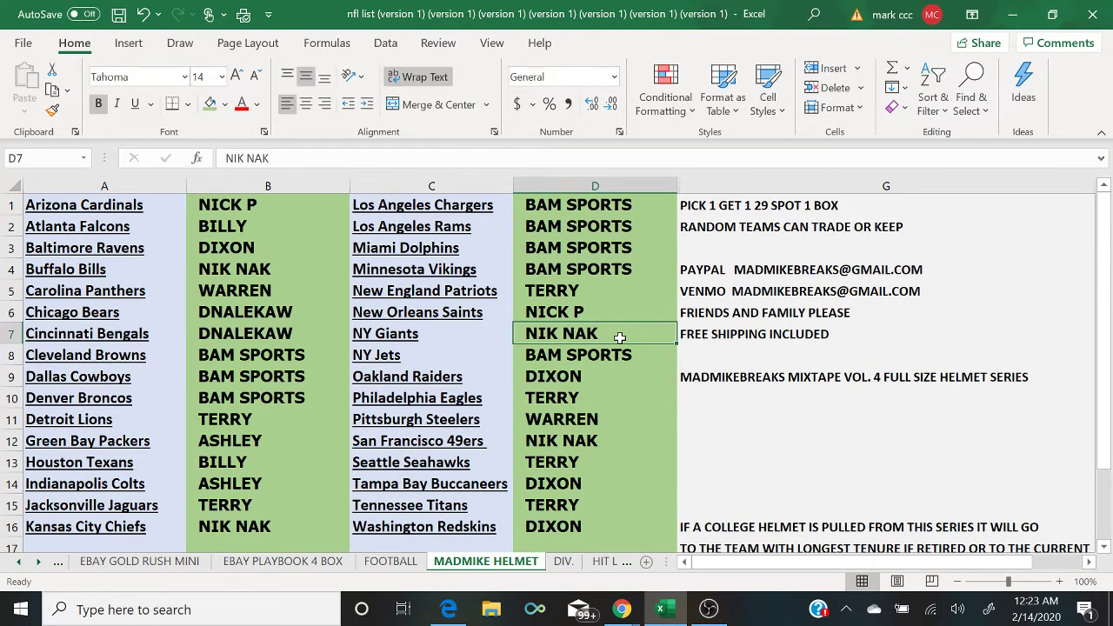
{"action": "mouse_move", "coordinate": [710, 612]}
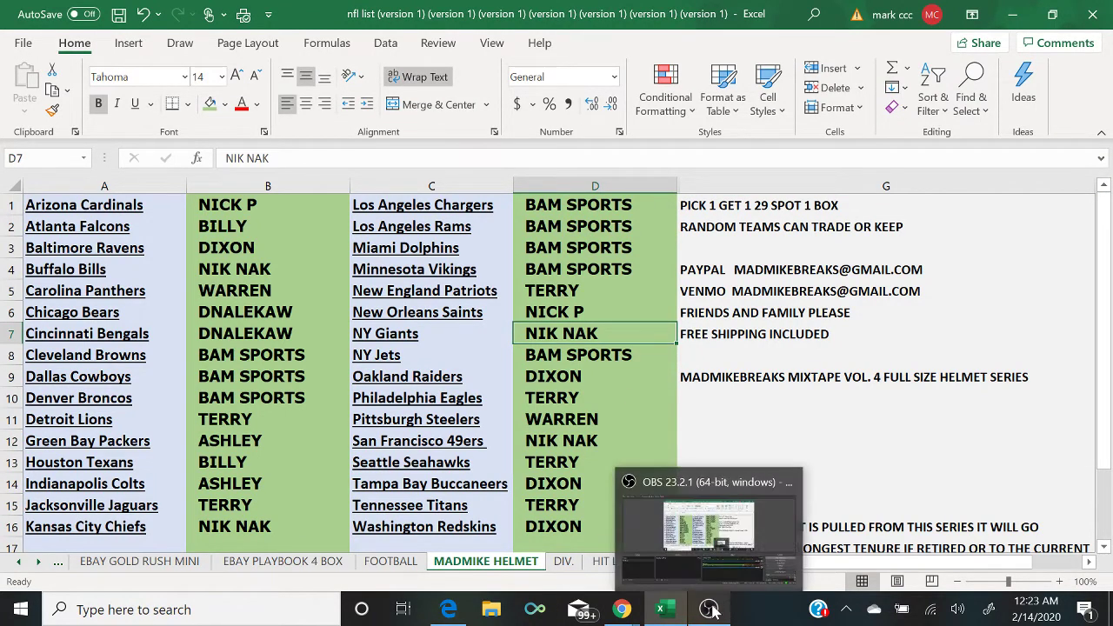
{"action": "left_click", "coordinate": [743, 535]}
{"action": "left_click", "coordinate": [157, 424]}
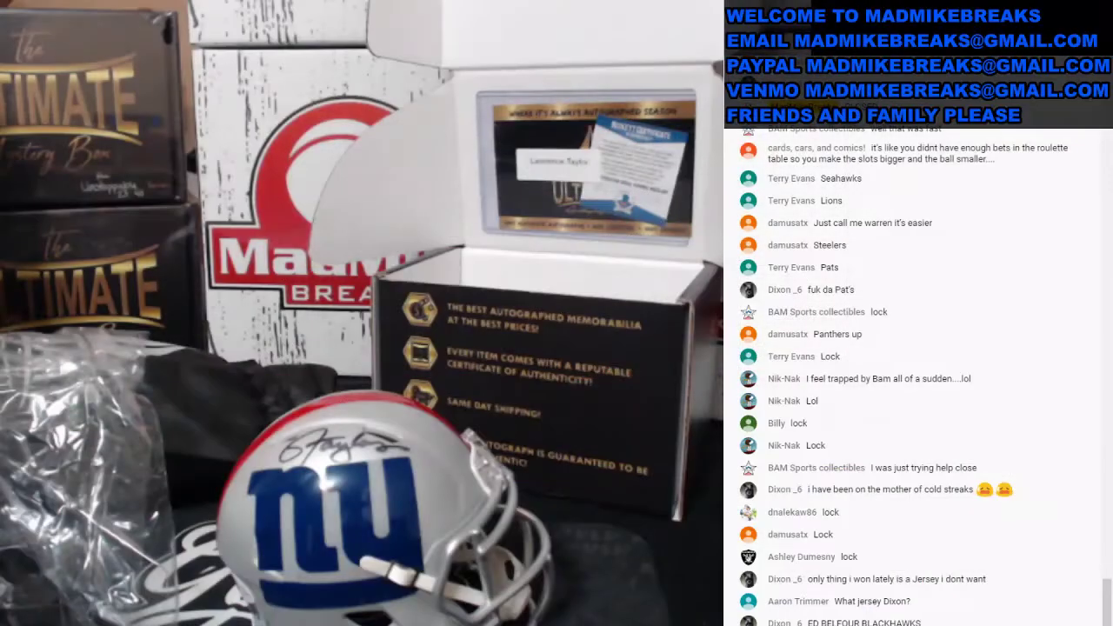
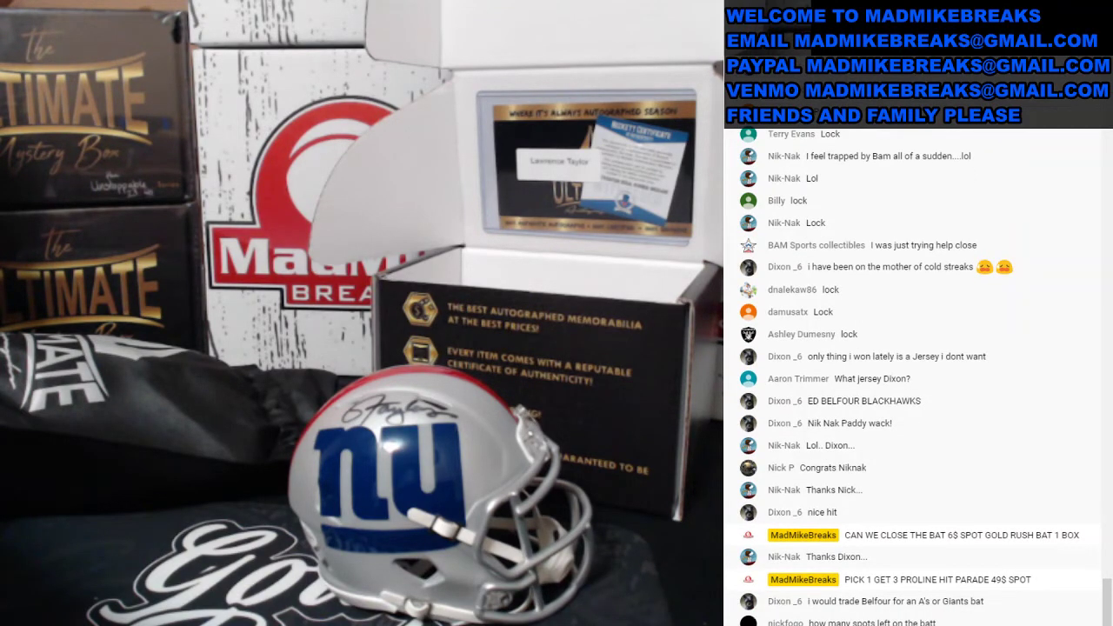
Step: Switch the stream to desktop, open the GOLD RUSH BAT sheet, and bring up the live chat popout
{"action": "left_click", "coordinate": [78, 435]}
{"action": "left_click", "coordinate": [664, 609]}
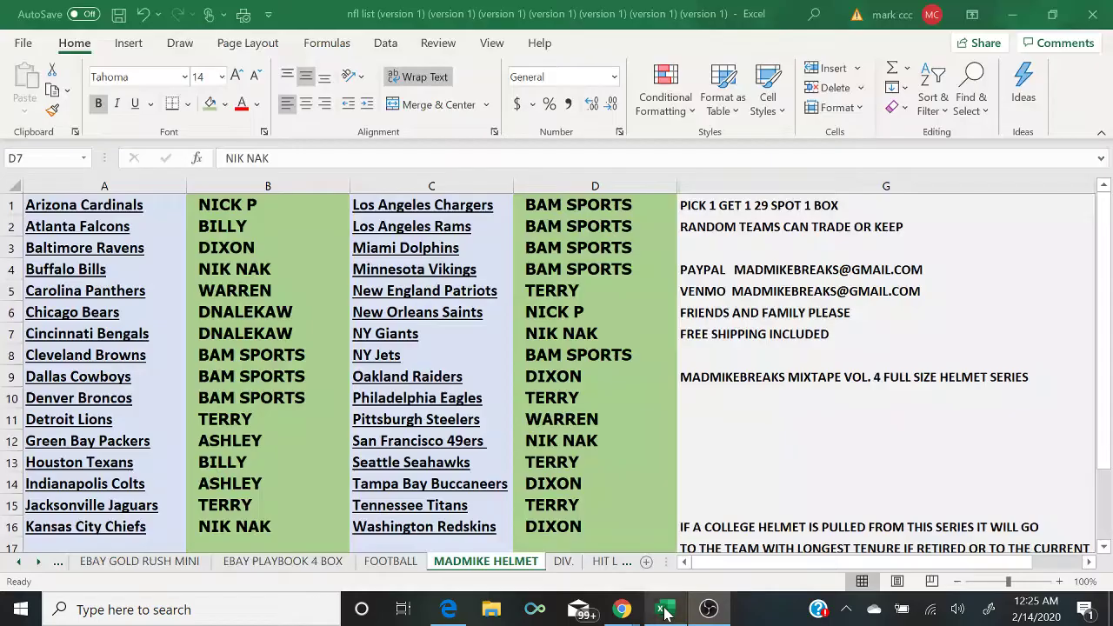
{"action": "left_click", "coordinate": [61, 563]}
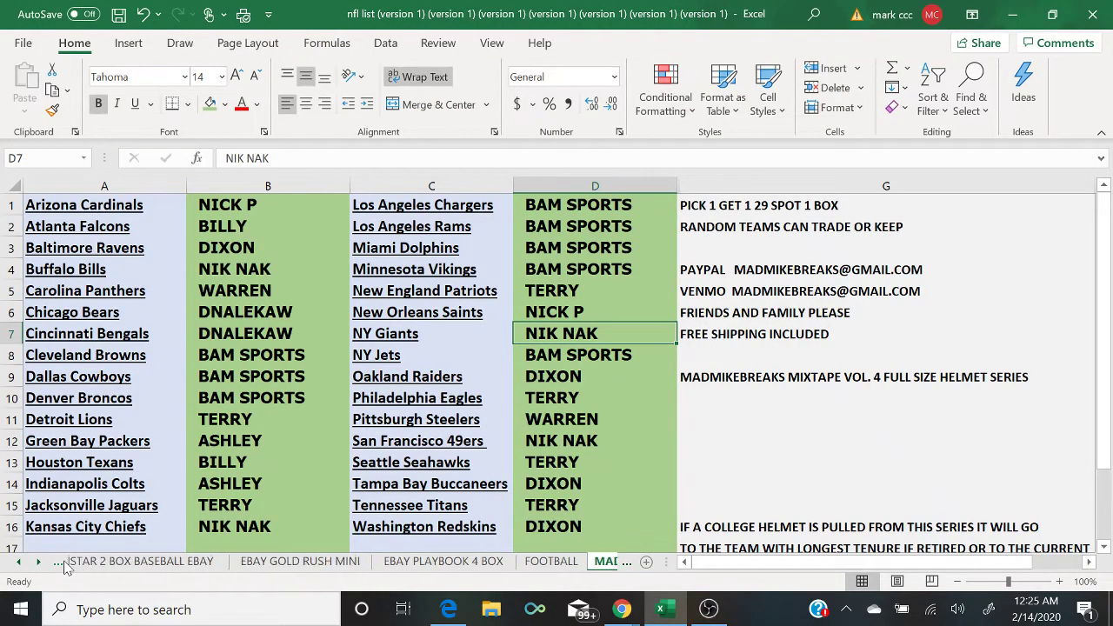
{"action": "left_click", "coordinate": [60, 562]}
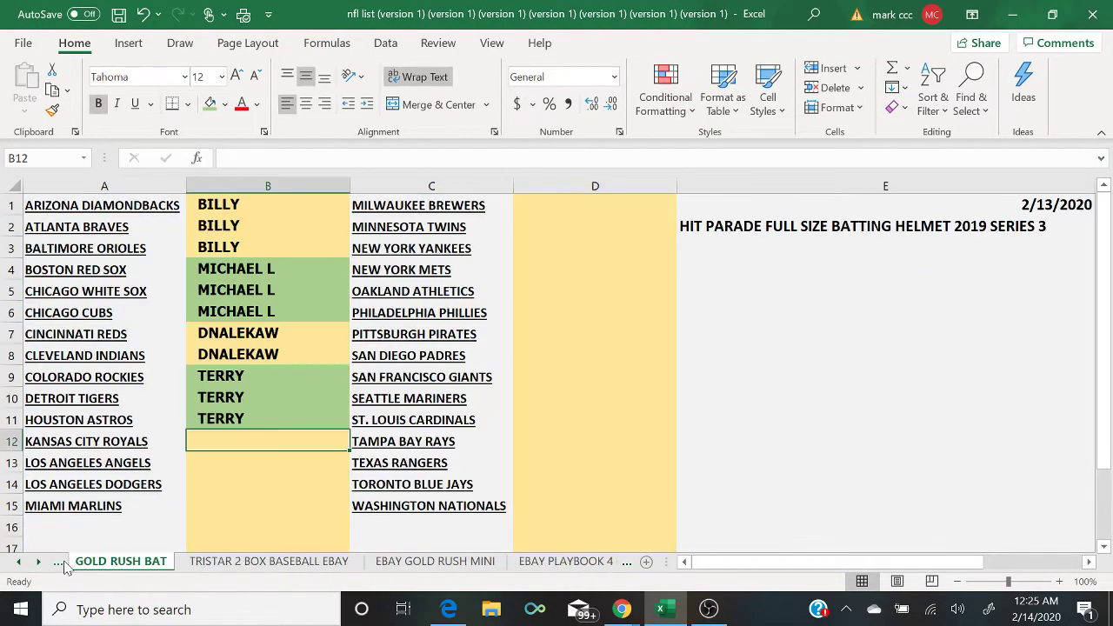
{"action": "left_click", "coordinate": [622, 609]}
{"action": "left_click", "coordinate": [701, 570]}
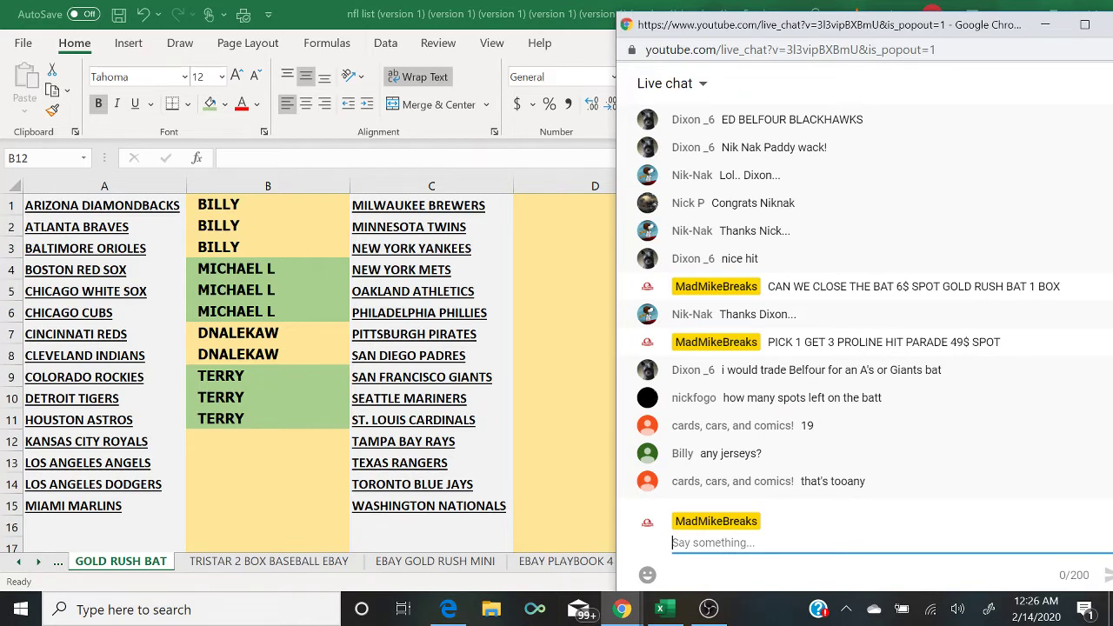
{"action": "type", "text": "P"}
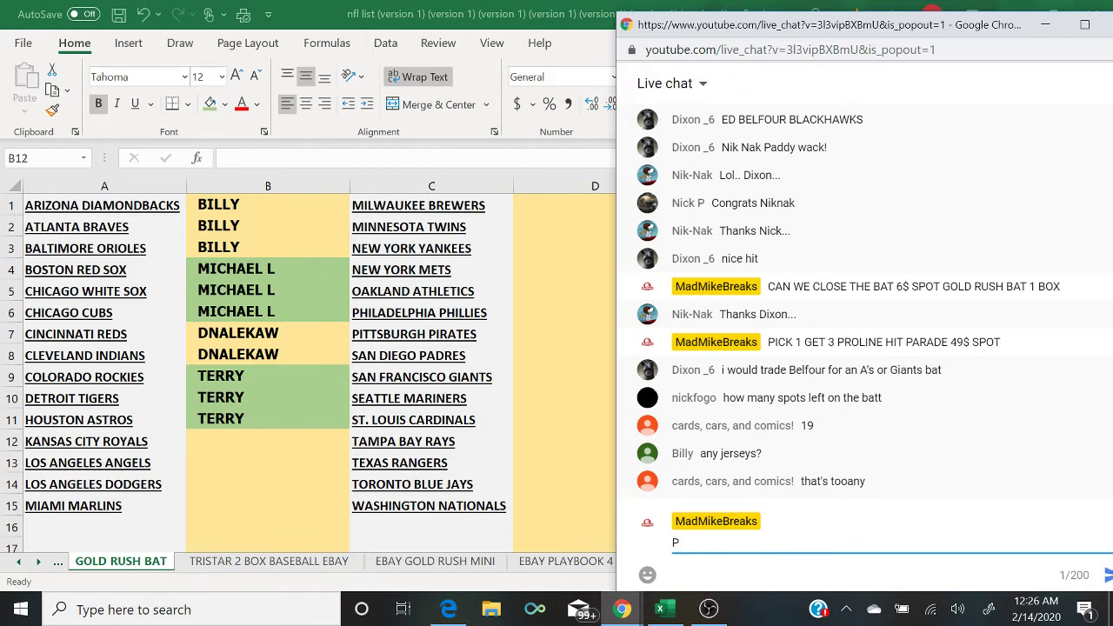
{"action": "key", "text": "BackSpace"}
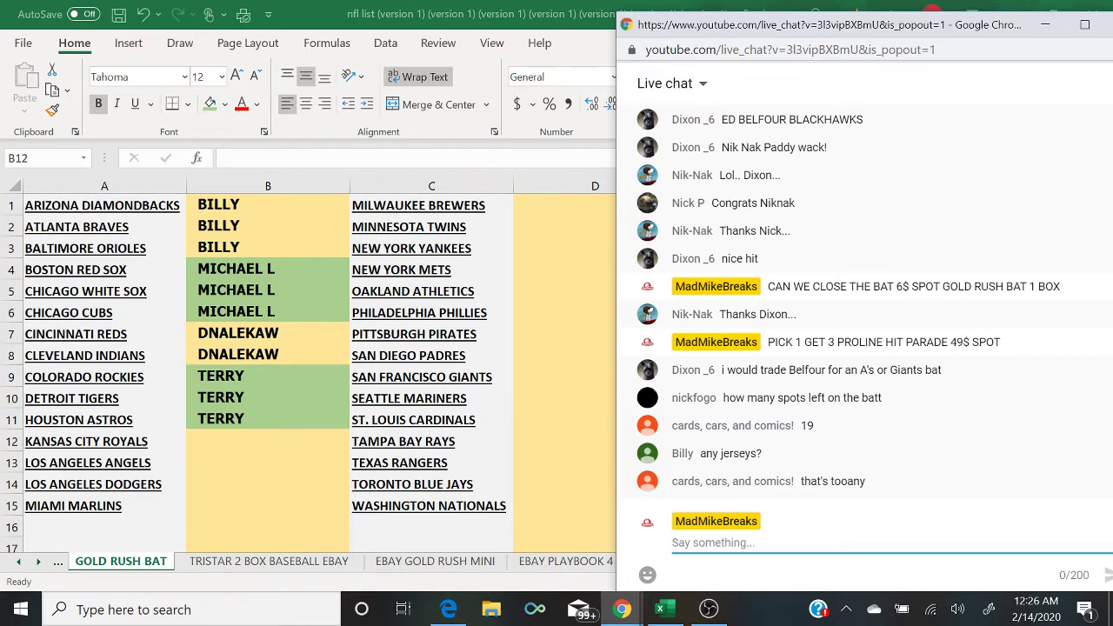
{"action": "type", "text": "P"}
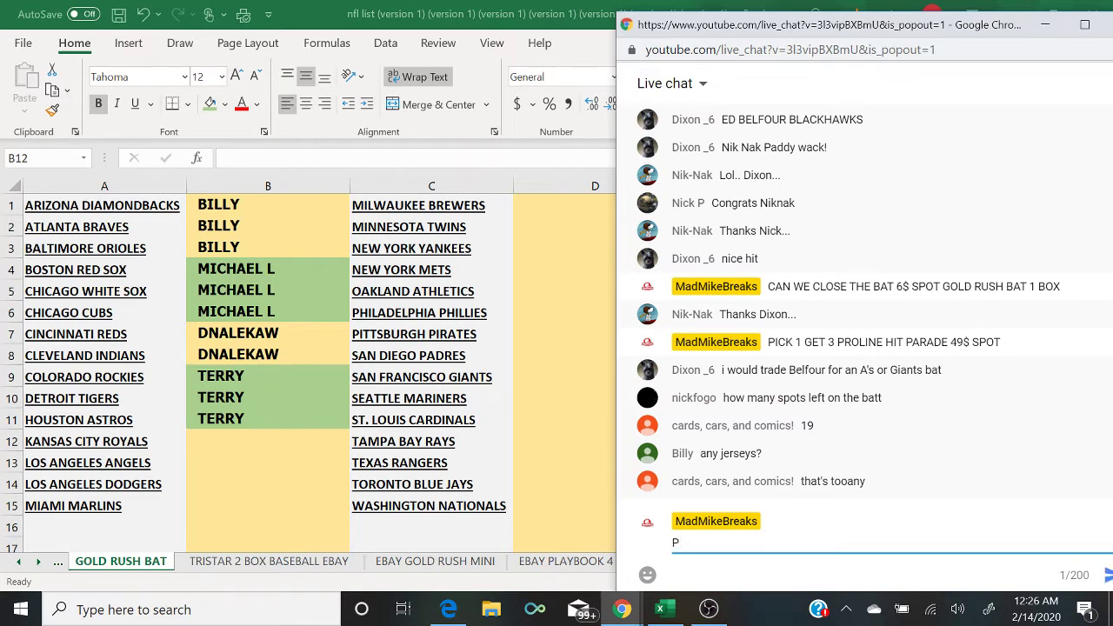
{"action": "key", "text": "BackSpace"}
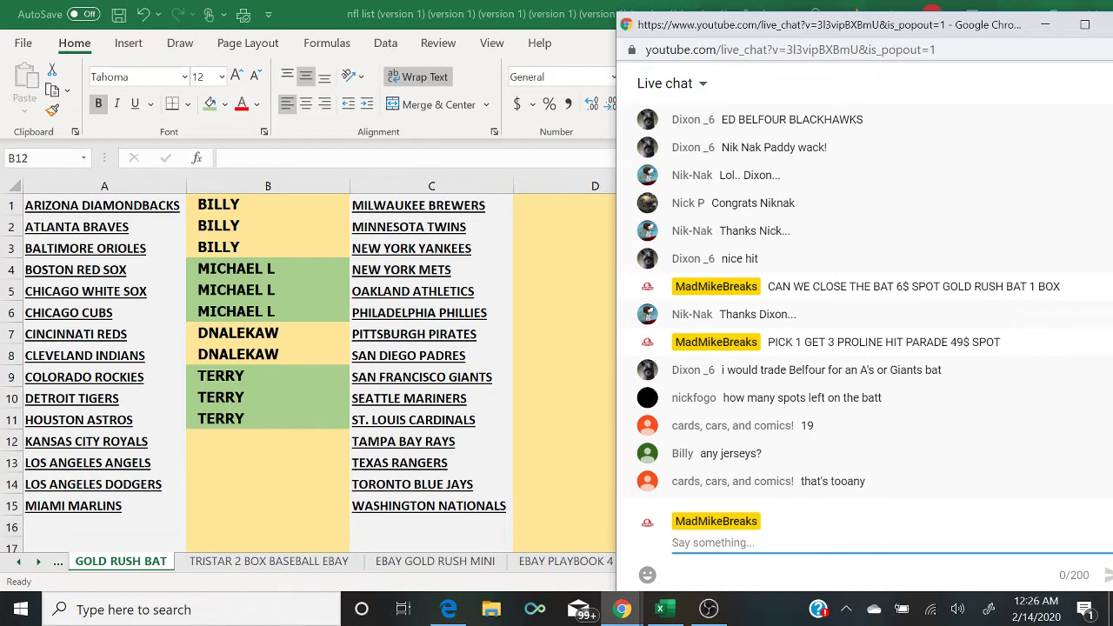
{"action": "type", "text": "PICK"}
{"action": "key", "text": "BackSpace"}
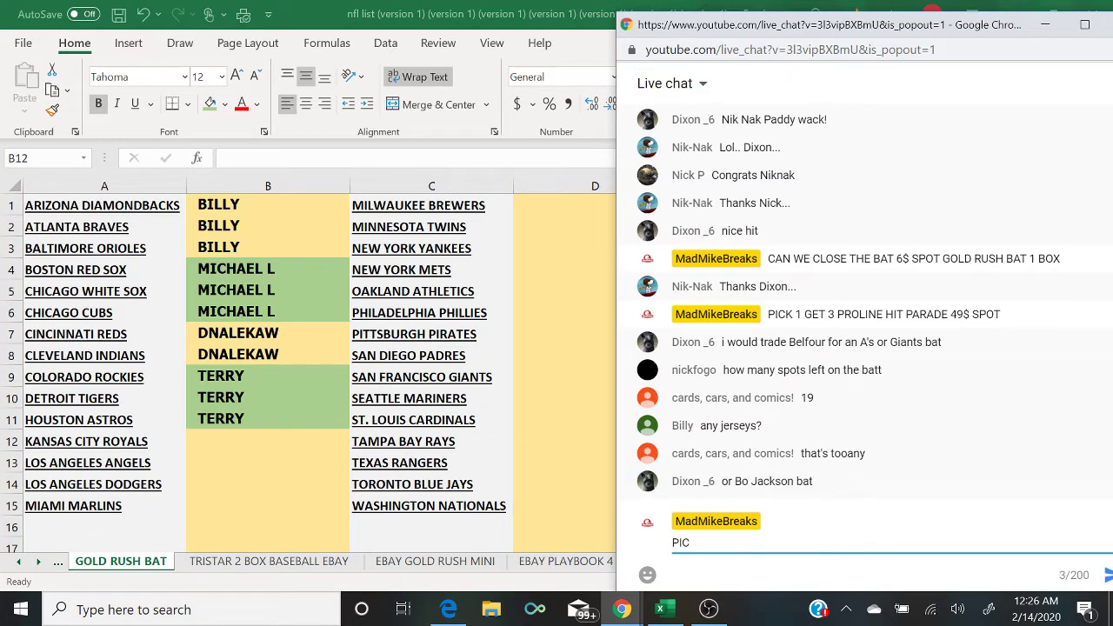
{"action": "key", "text": "BackSpace"}
{"action": "key", "text": "BackSpace"}
{"action": "key", "text": "BackSpace"}
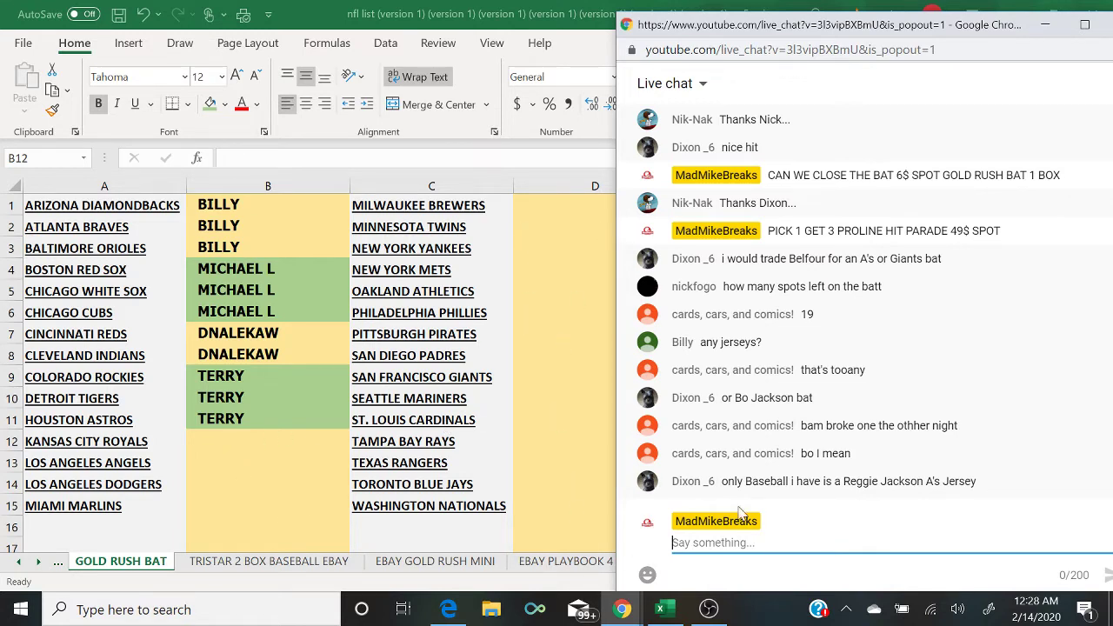
{"action": "left_click", "coordinate": [674, 542]}
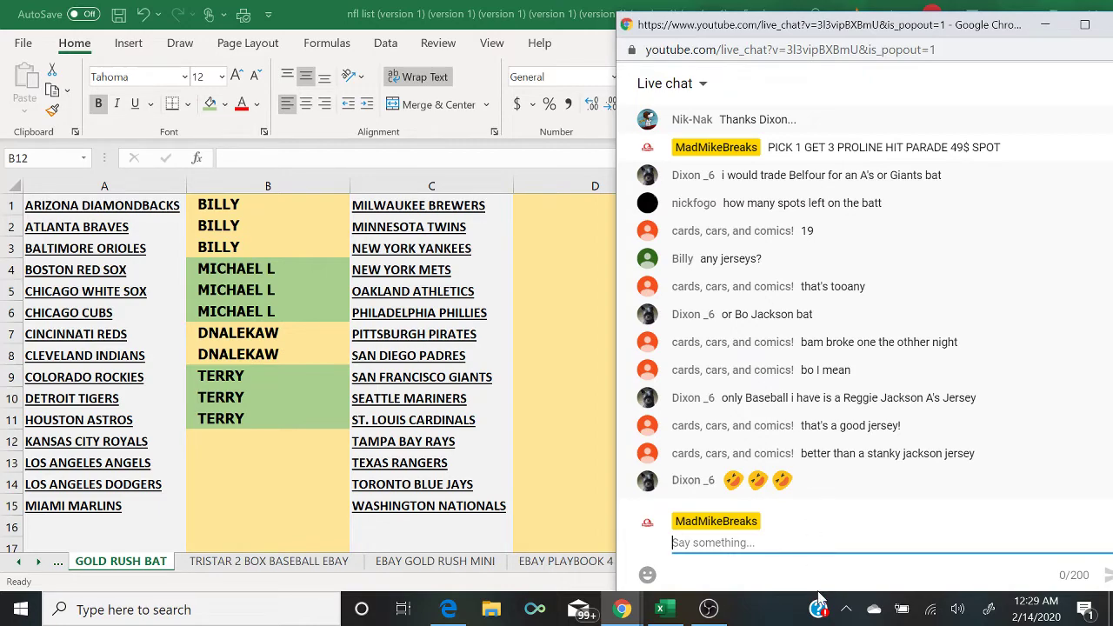
Step: Bring OBS Studio to the front to return the stream to the camera shot
{"action": "left_click", "coordinate": [711, 607]}
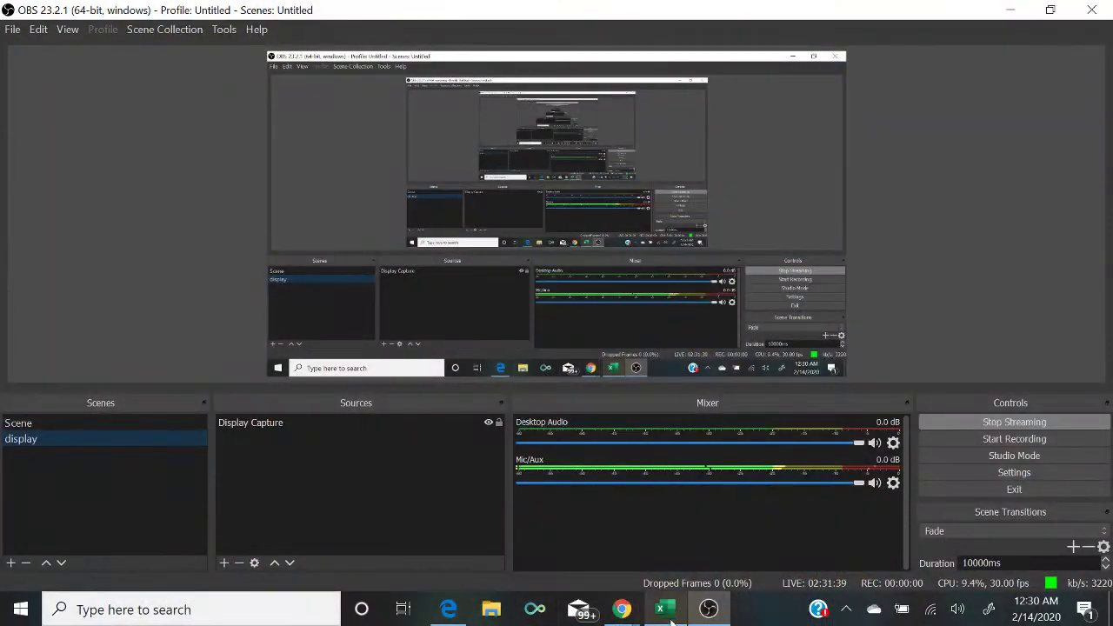
Step: Show the GOLD RUSH BAT sheet in Excel with the YouTube live chat popout beside it
{"action": "left_click", "coordinate": [671, 616]}
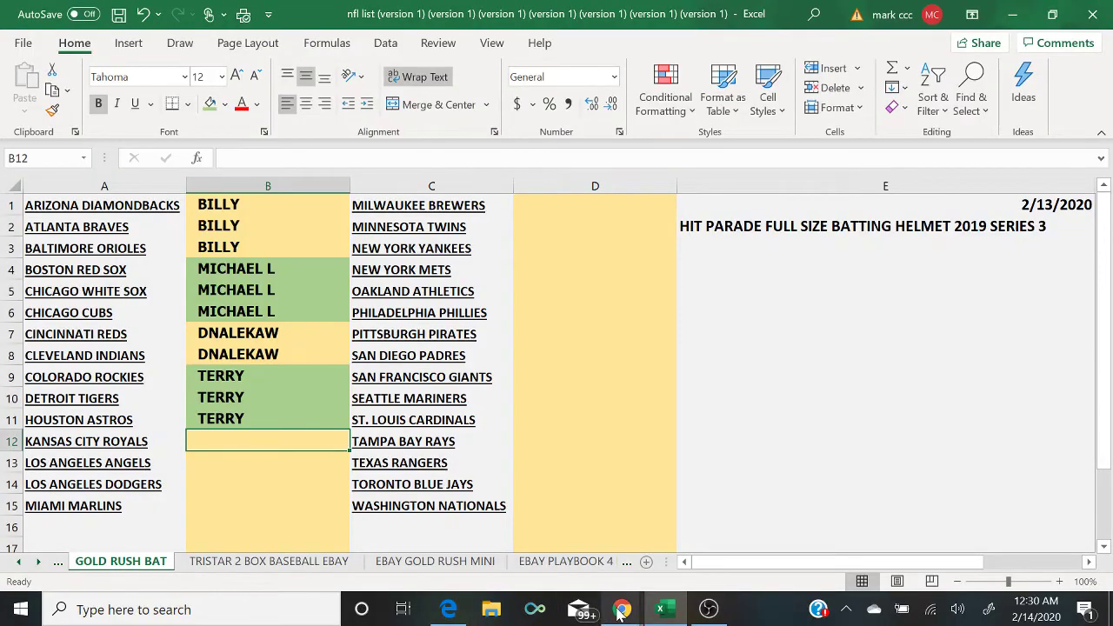
{"action": "mouse_move", "coordinate": [621, 609]}
{"action": "left_click", "coordinate": [709, 563]}
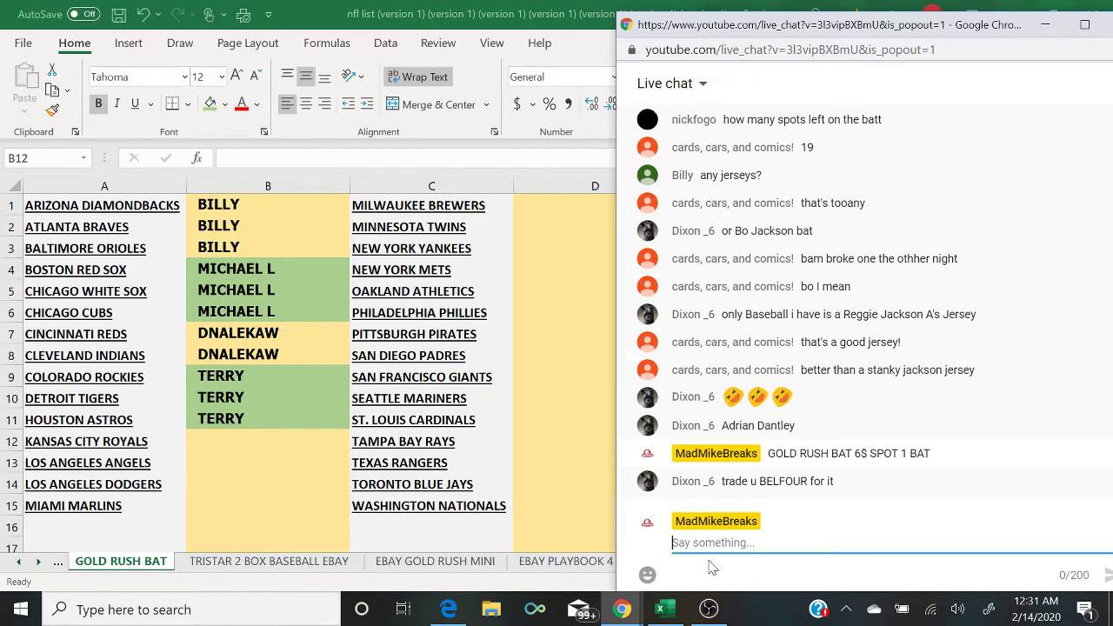
Step: Put OBS on the camera scene, then the 'display' scene, and bring the spot-list workbook forward
{"action": "left_click", "coordinate": [708, 608]}
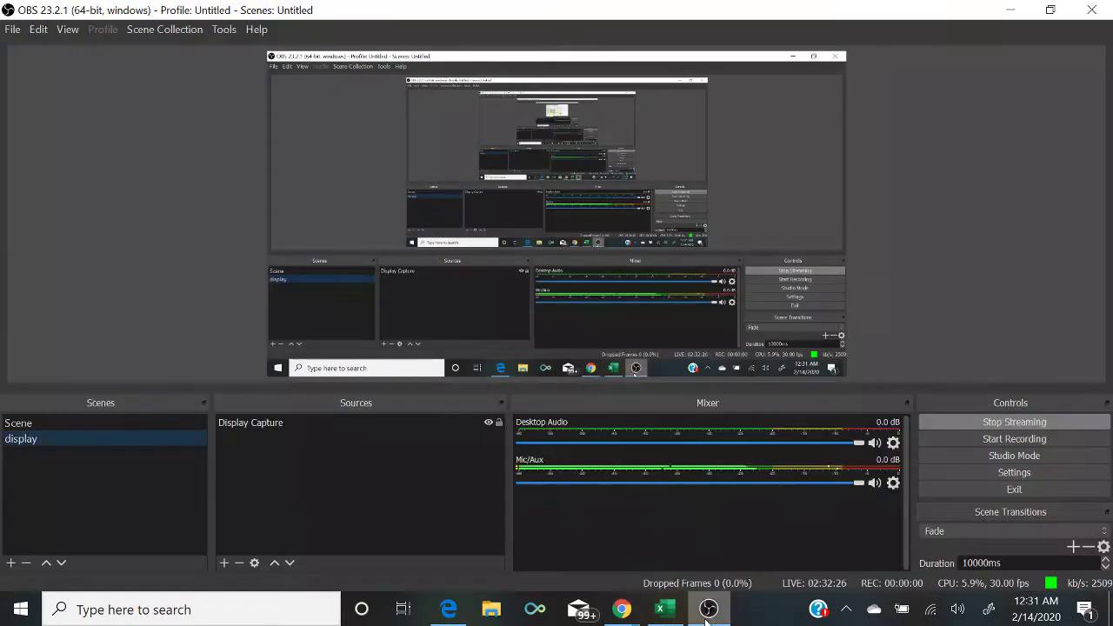
{"action": "left_click", "coordinate": [125, 422]}
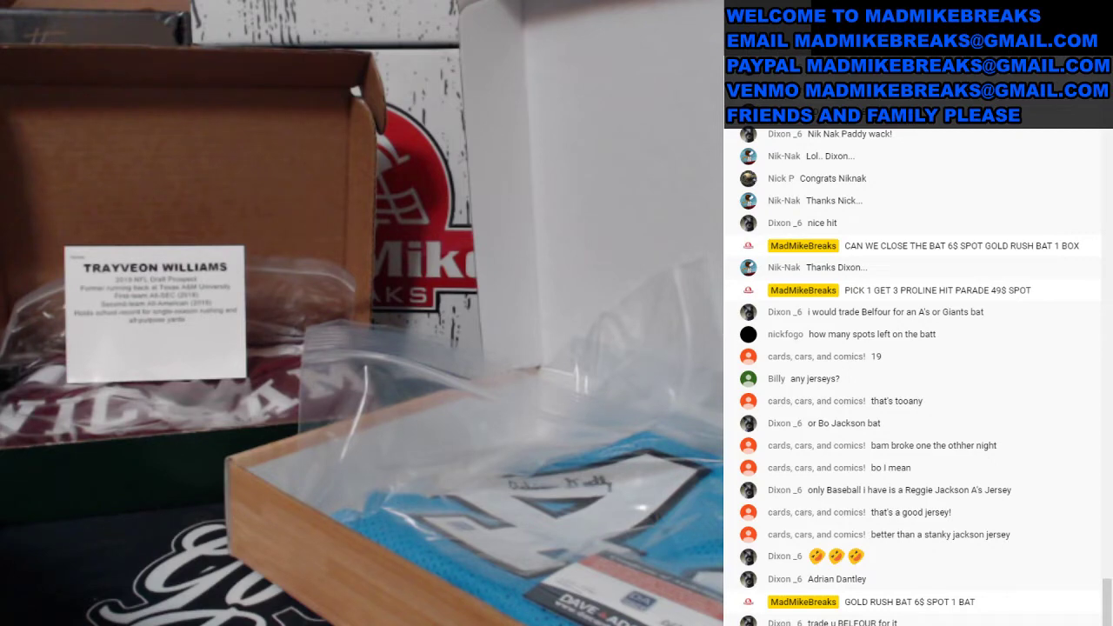
{"action": "left_click", "coordinate": [182, 437]}
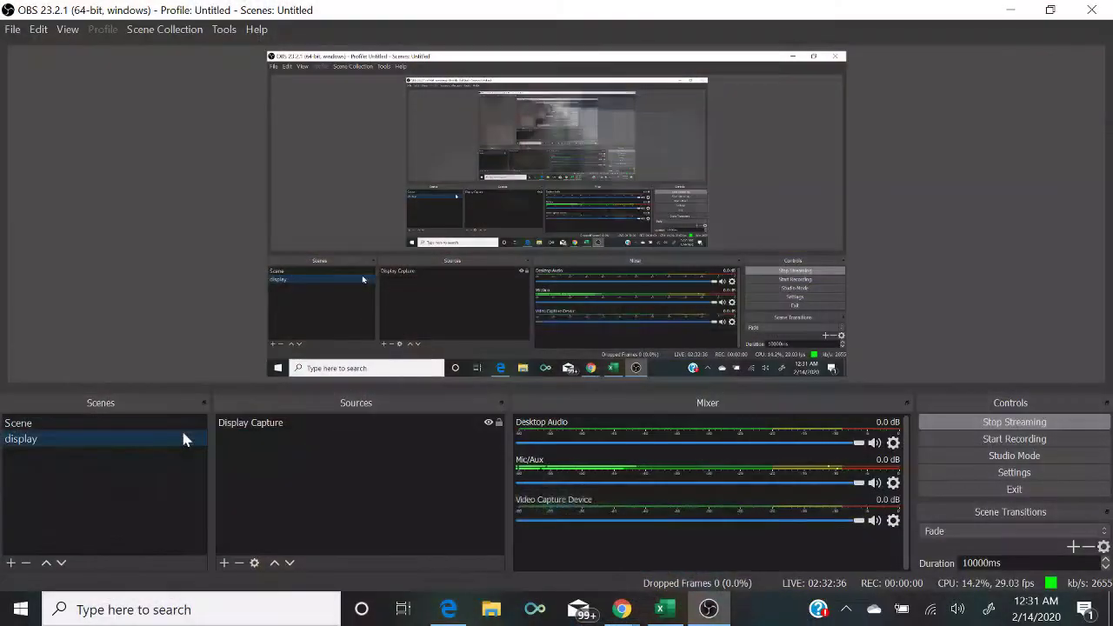
{"action": "left_click", "coordinate": [667, 609]}
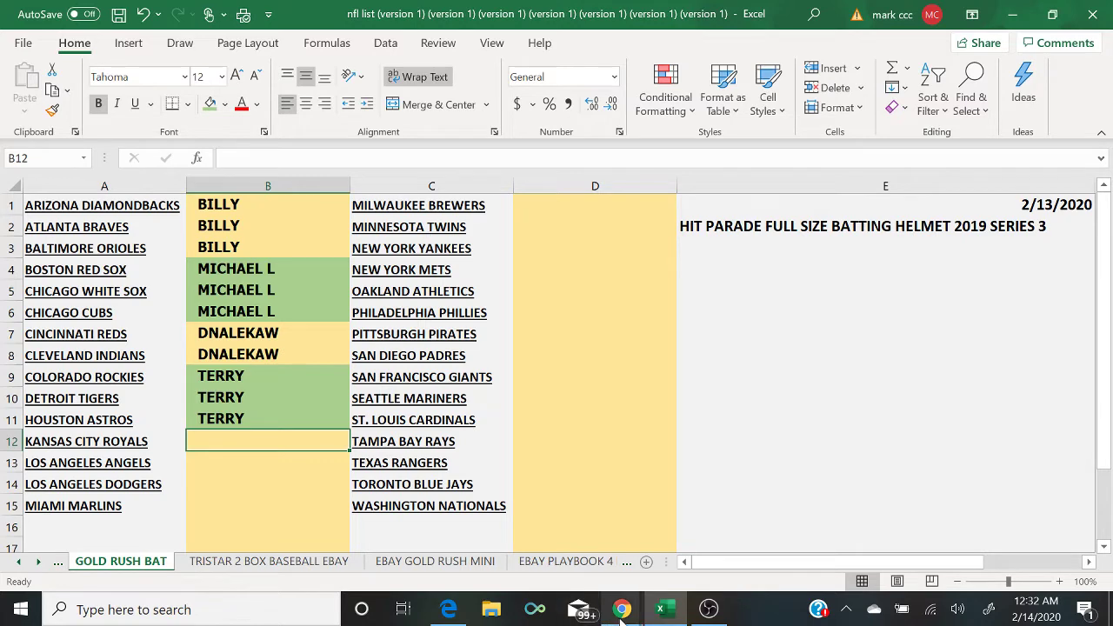
Step: Bring the YouTube live chat popout forward to read new messages, then return to OBS
{"action": "mouse_move", "coordinate": [621, 613]}
{"action": "left_click", "coordinate": [701, 566]}
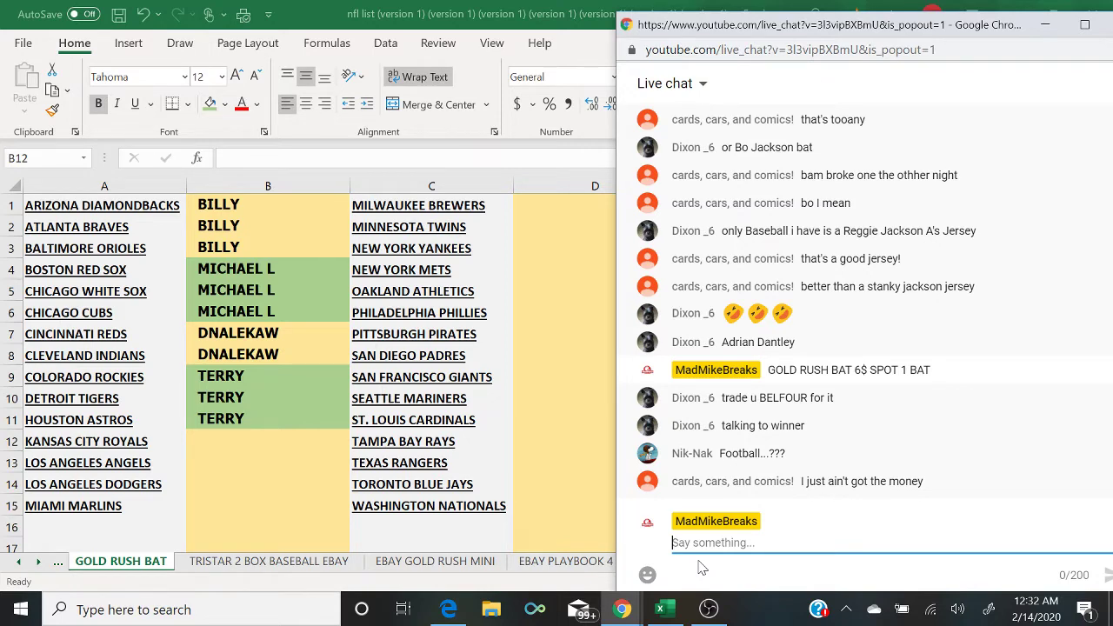
{"action": "left_click", "coordinate": [708, 608]}
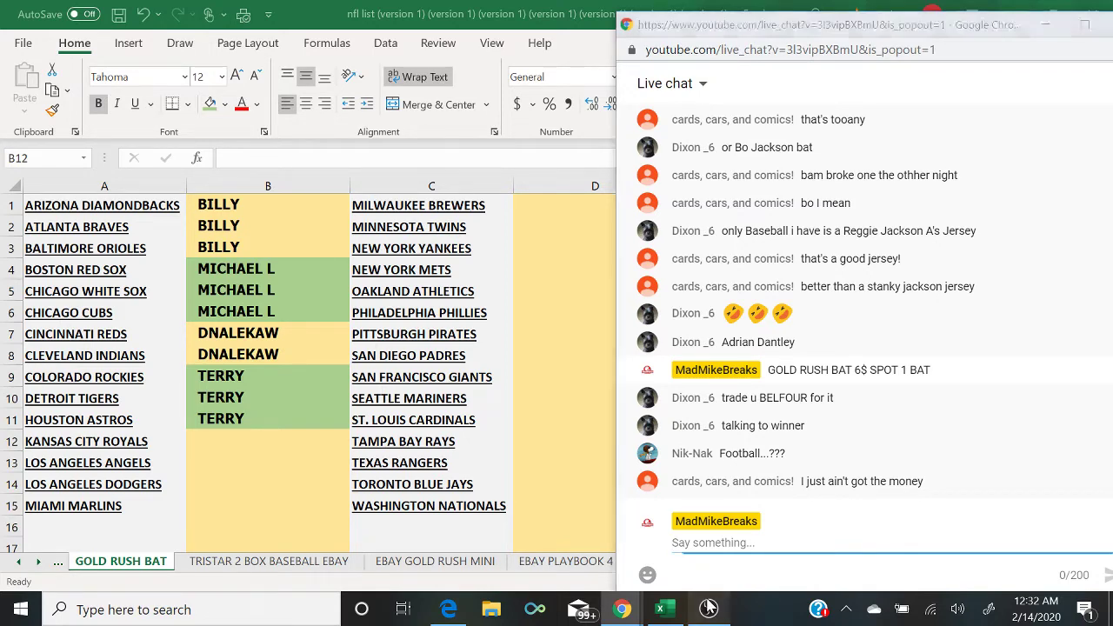
Step: Select the camera scene in OBS Studio's Scenes list
{"action": "left_click", "coordinate": [84, 422]}
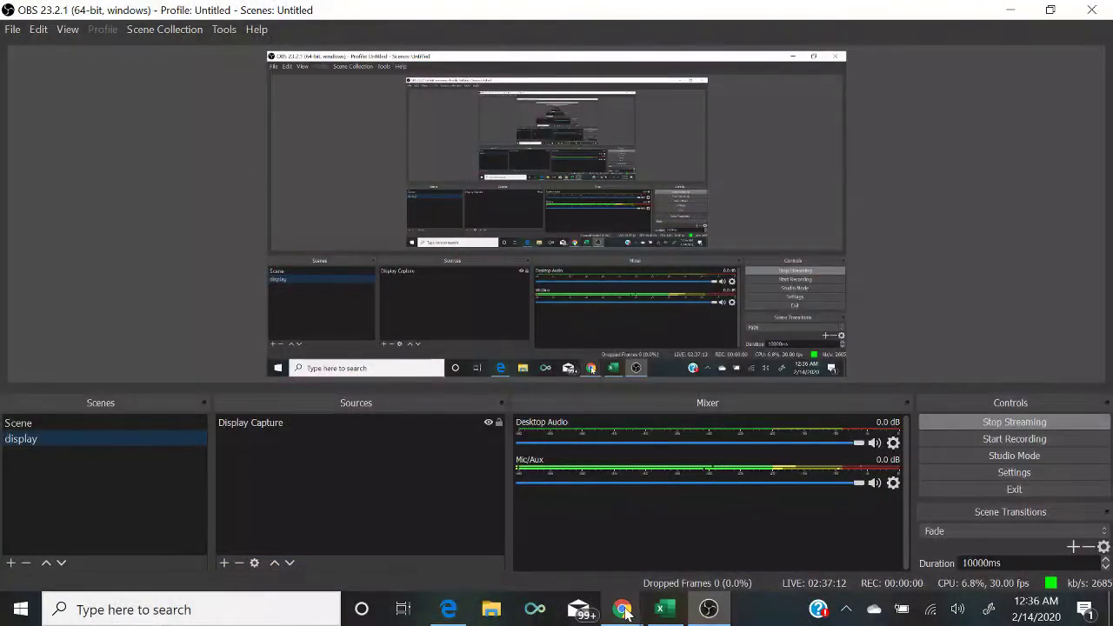
Step: Browse through the workbook's sheet tabs and settle on the FOOTBALL sheet
{"action": "left_click", "coordinate": [662, 611]}
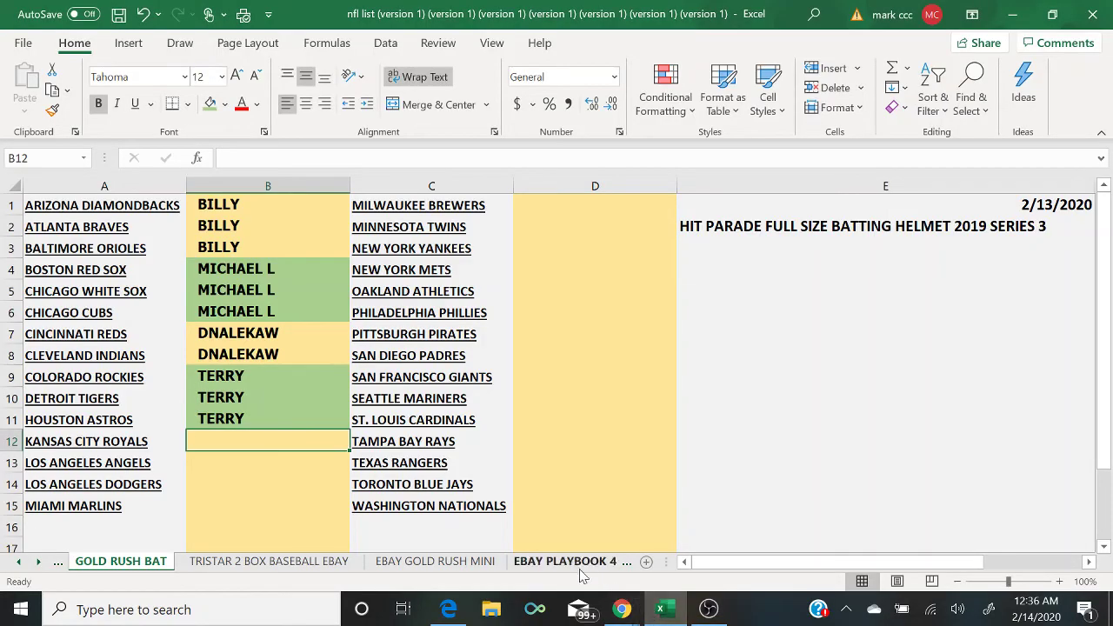
{"action": "left_click", "coordinate": [626, 561]}
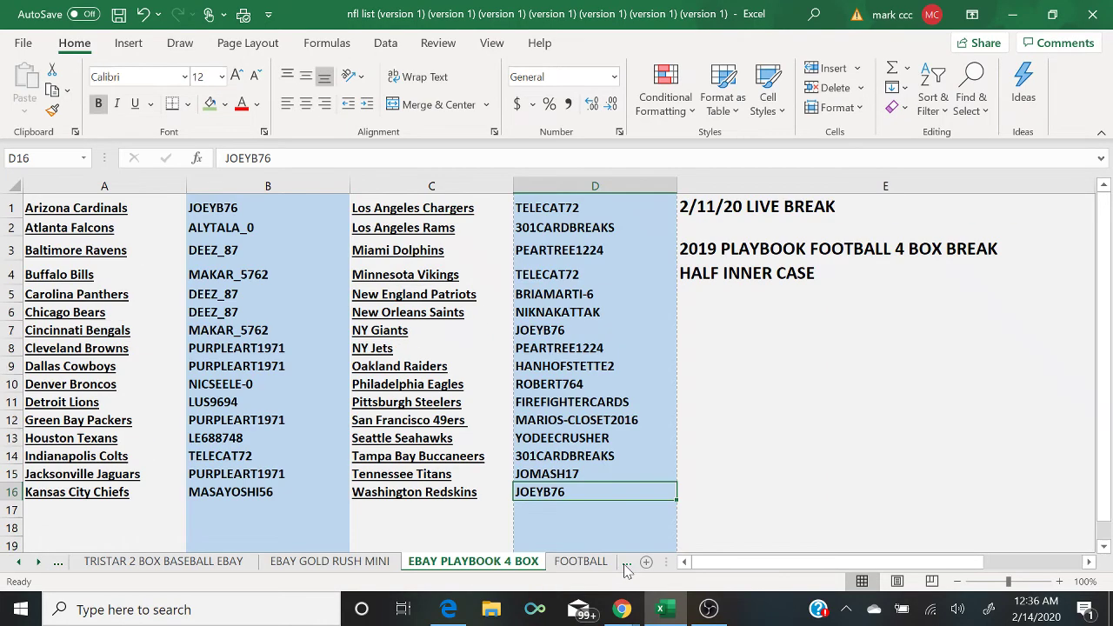
{"action": "left_click", "coordinate": [625, 562]}
{"action": "left_click", "coordinate": [625, 563]}
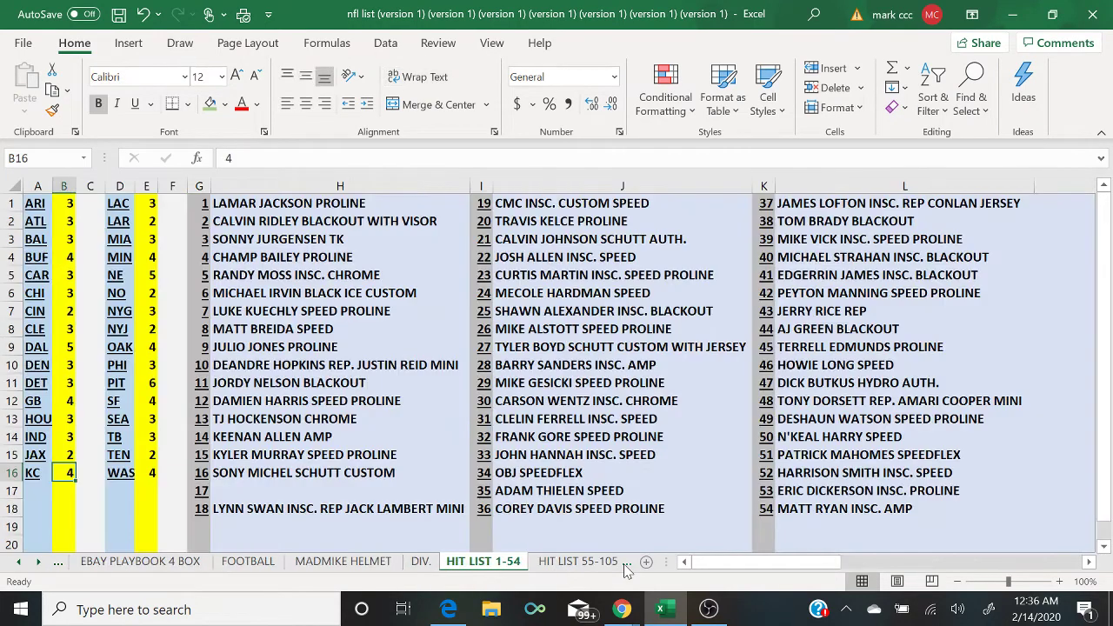
{"action": "left_click", "coordinate": [345, 563]}
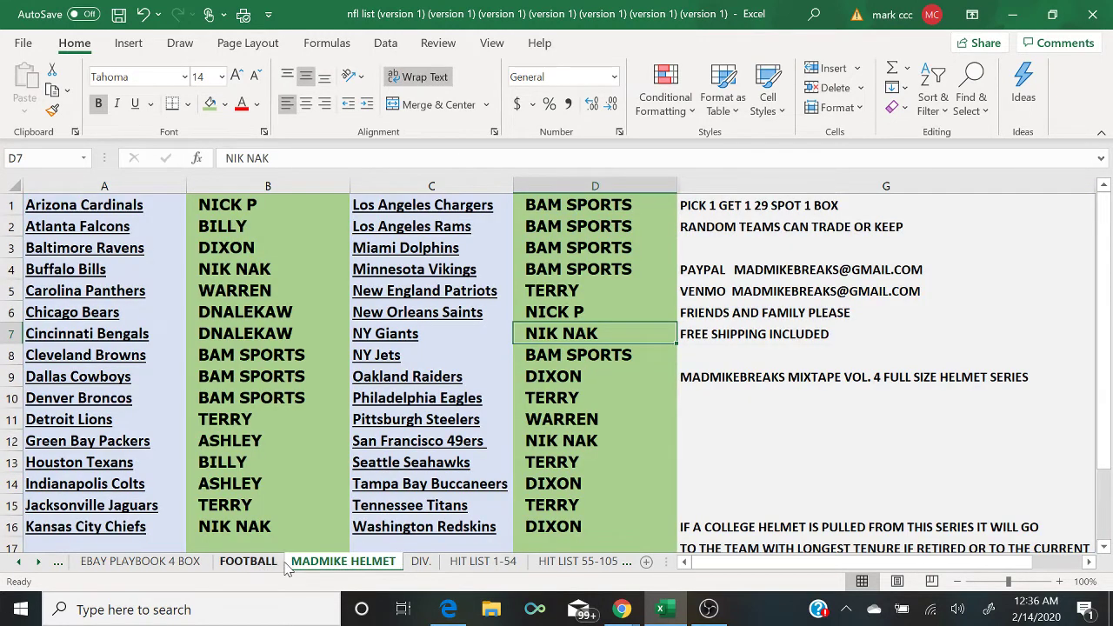
{"action": "left_click", "coordinate": [250, 563]}
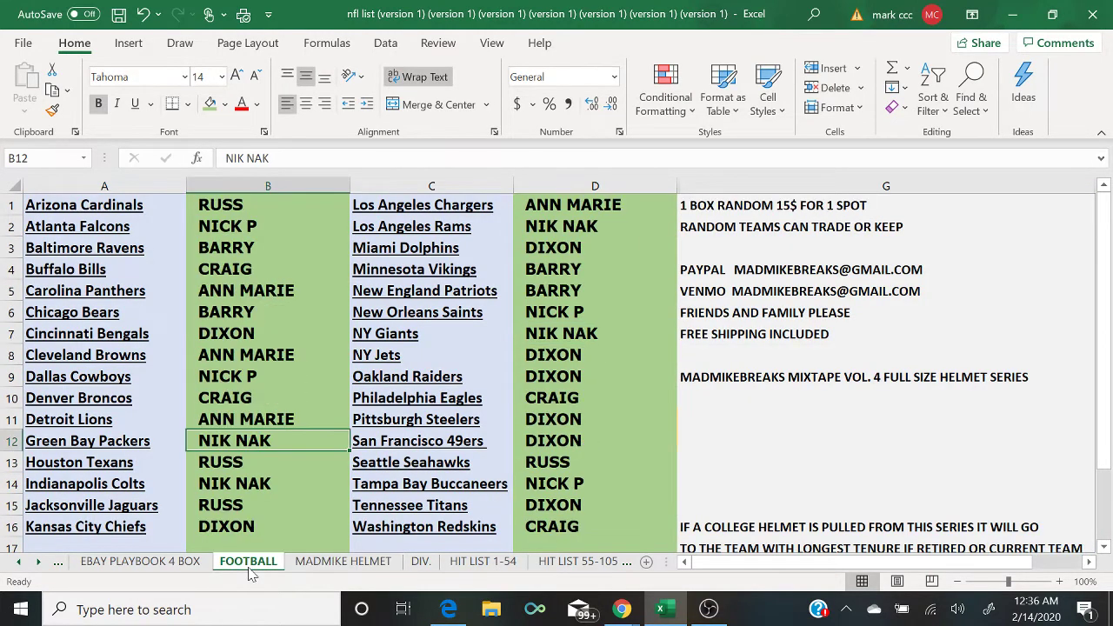
{"action": "left_click", "coordinate": [324, 563]}
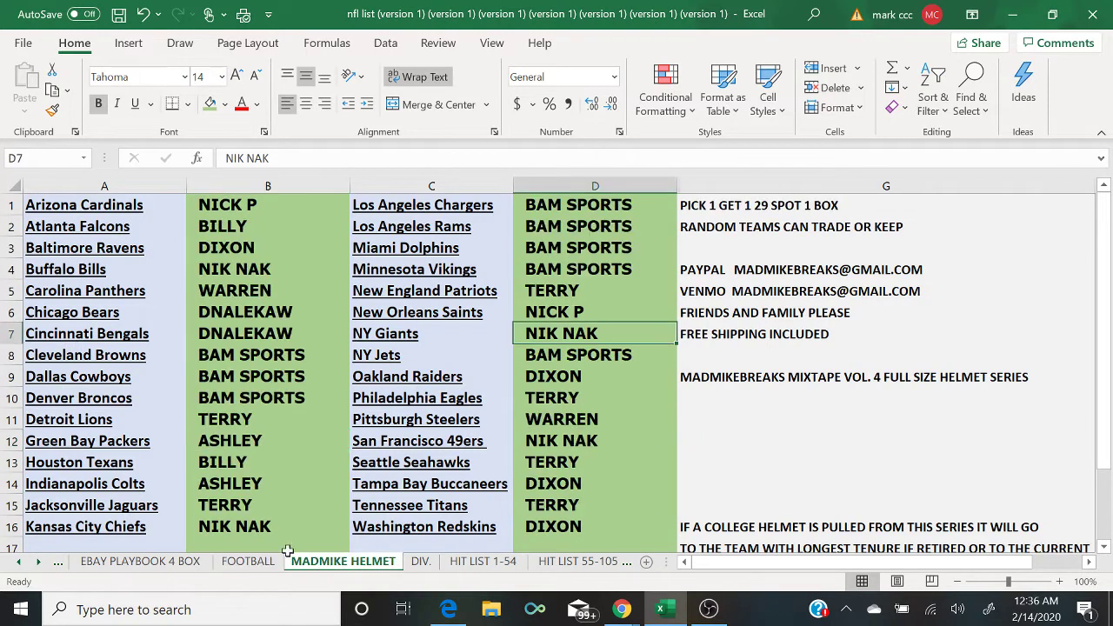
{"action": "left_click", "coordinate": [259, 560]}
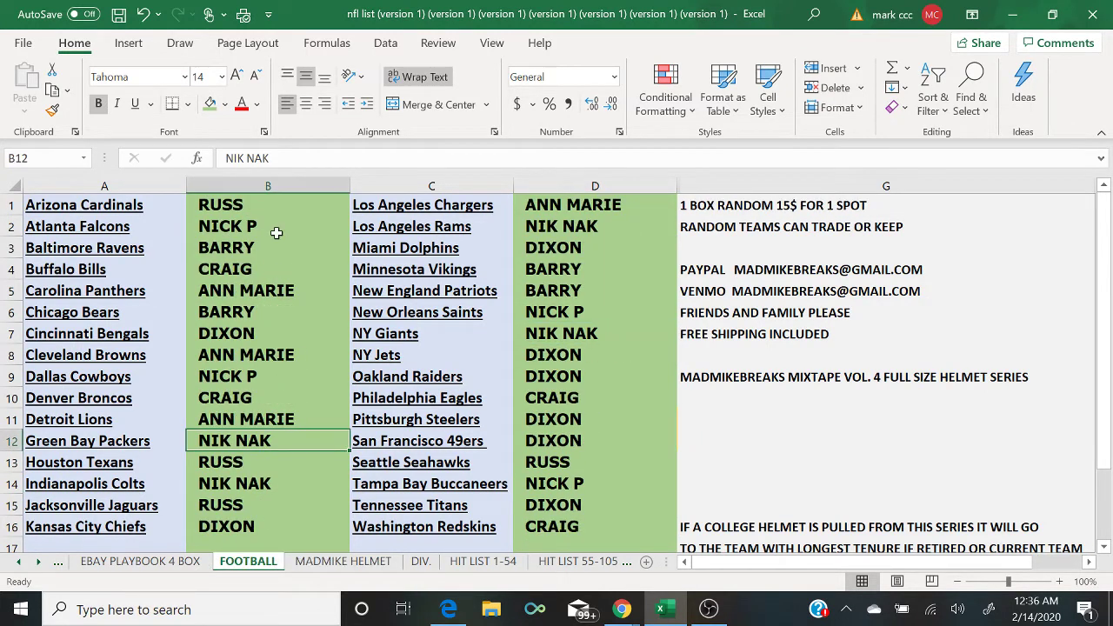
Step: Clear the buyer names from columns B and D with Clear Contents
{"action": "left_click", "coordinate": [271, 185]}
{"action": "right_click", "coordinate": [272, 187]}
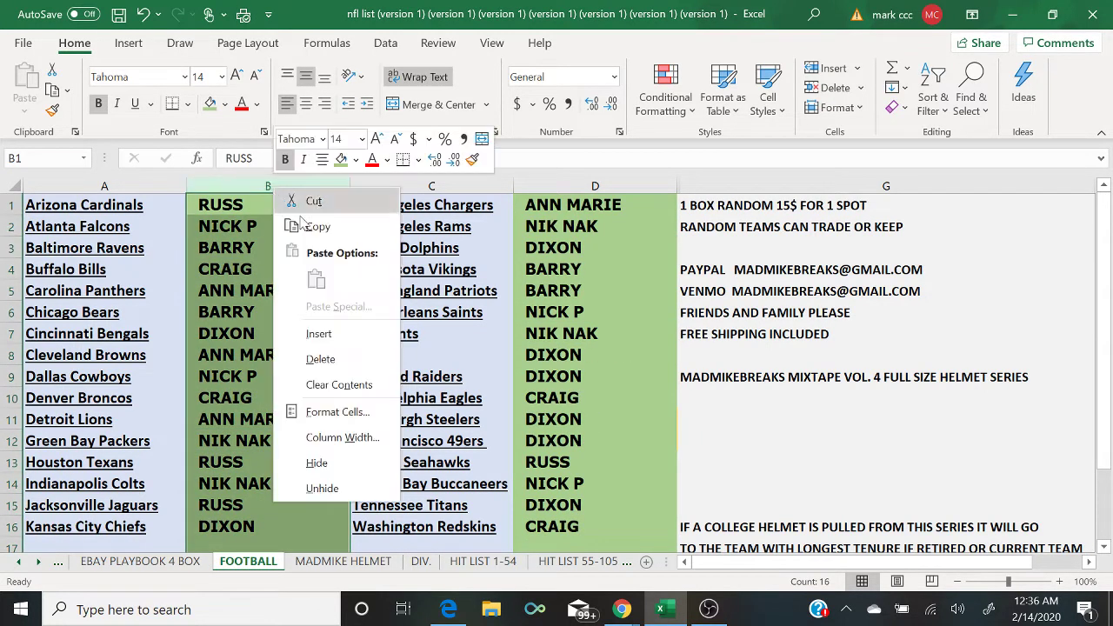
{"action": "left_click", "coordinate": [352, 385]}
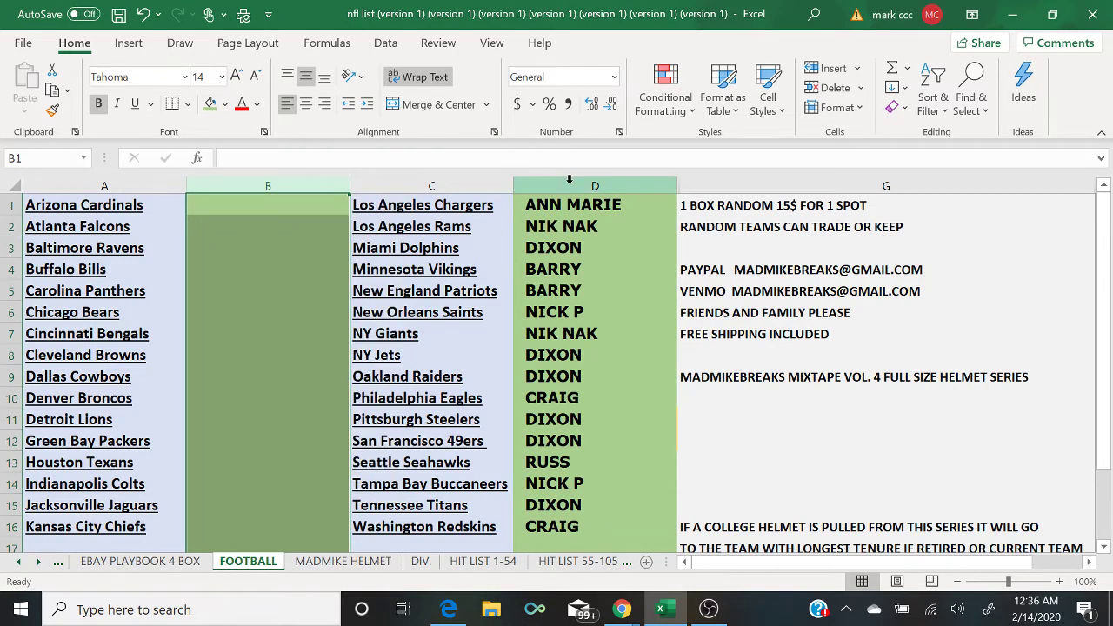
{"action": "left_click", "coordinate": [570, 181]}
{"action": "right_click", "coordinate": [569, 180]}
{"action": "left_click", "coordinate": [654, 380]}
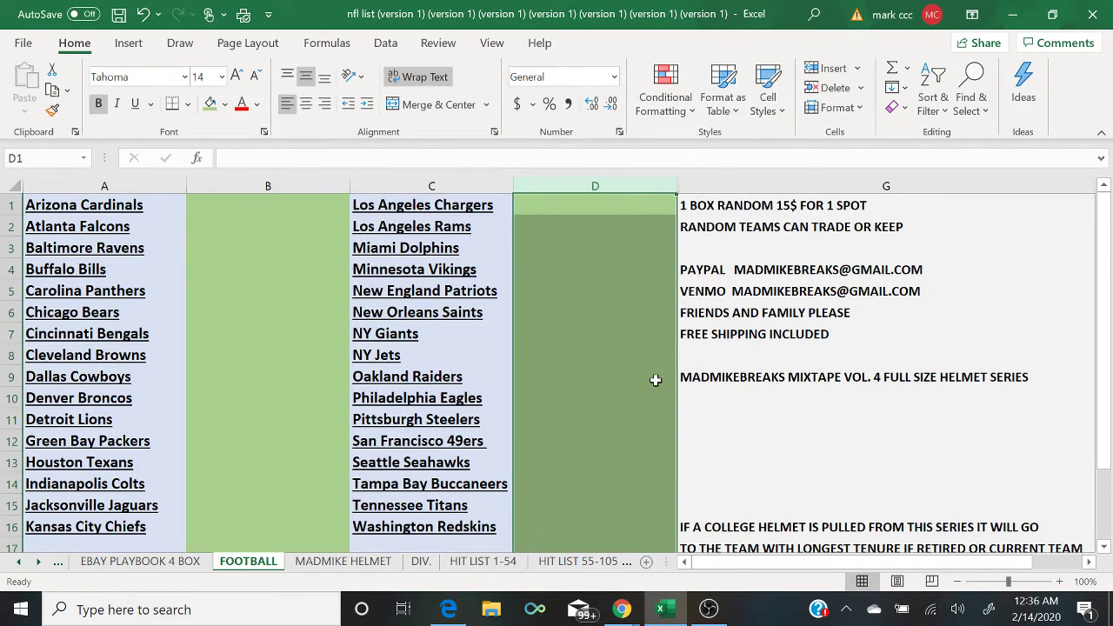
Step: Fill columns B and D with light gold
{"action": "left_click", "coordinate": [201, 184]}
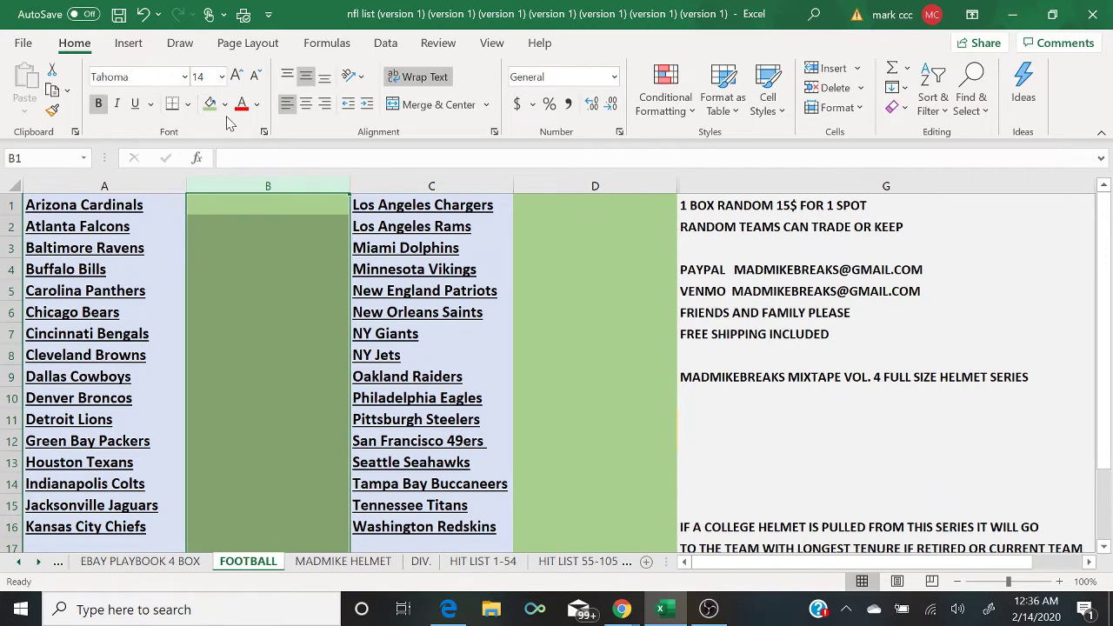
{"action": "left_click", "coordinate": [224, 104]}
{"action": "left_click", "coordinate": [314, 188]}
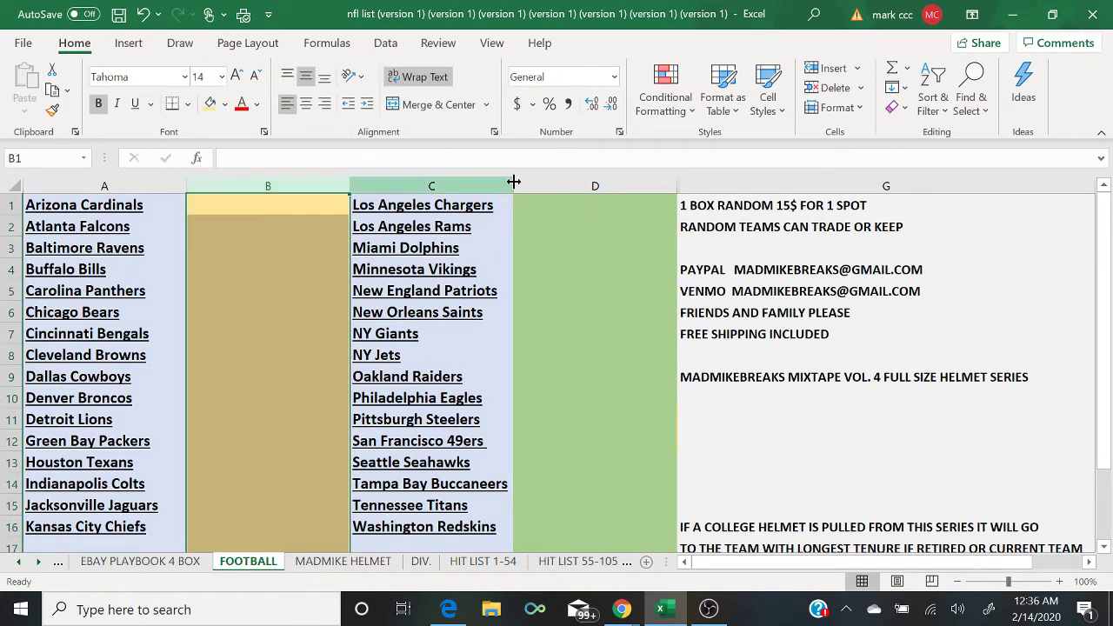
{"action": "left_click", "coordinate": [570, 181]}
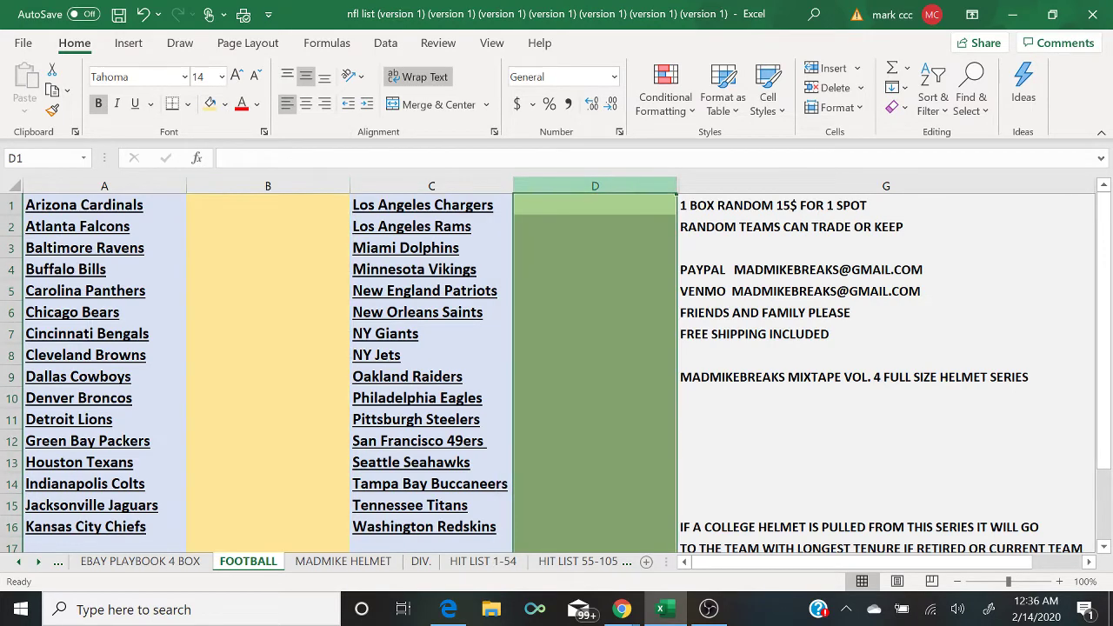
{"action": "left_click", "coordinate": [209, 103]}
{"action": "left_click", "coordinate": [856, 477]}
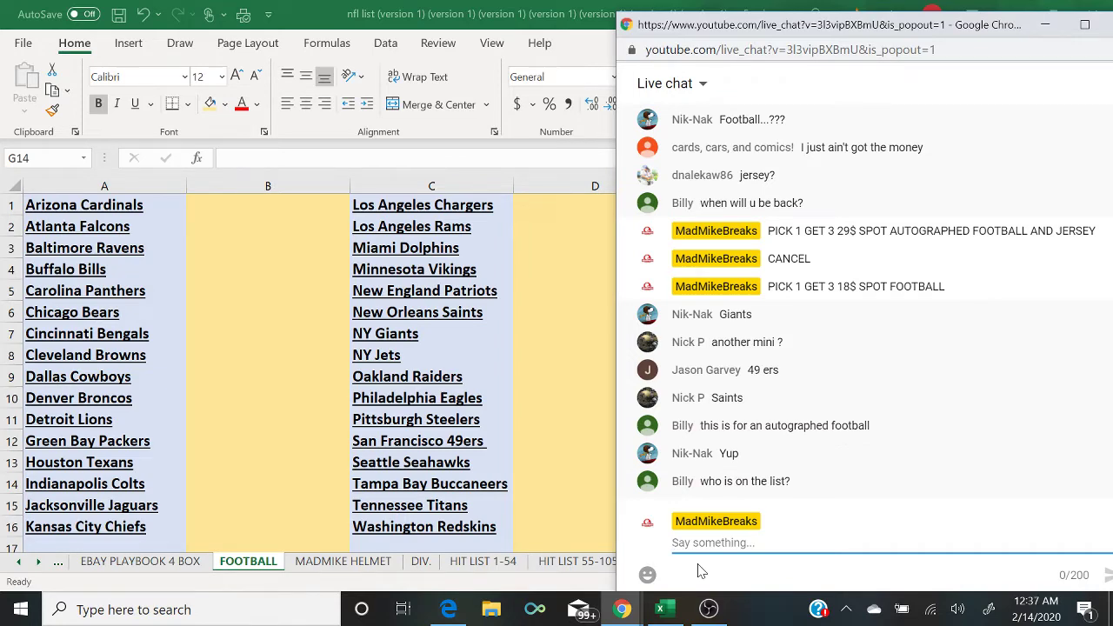
Step: Check the RANDOM.ORG name list, then put the camera scene on the stream
{"action": "left_click", "coordinate": [450, 610]}
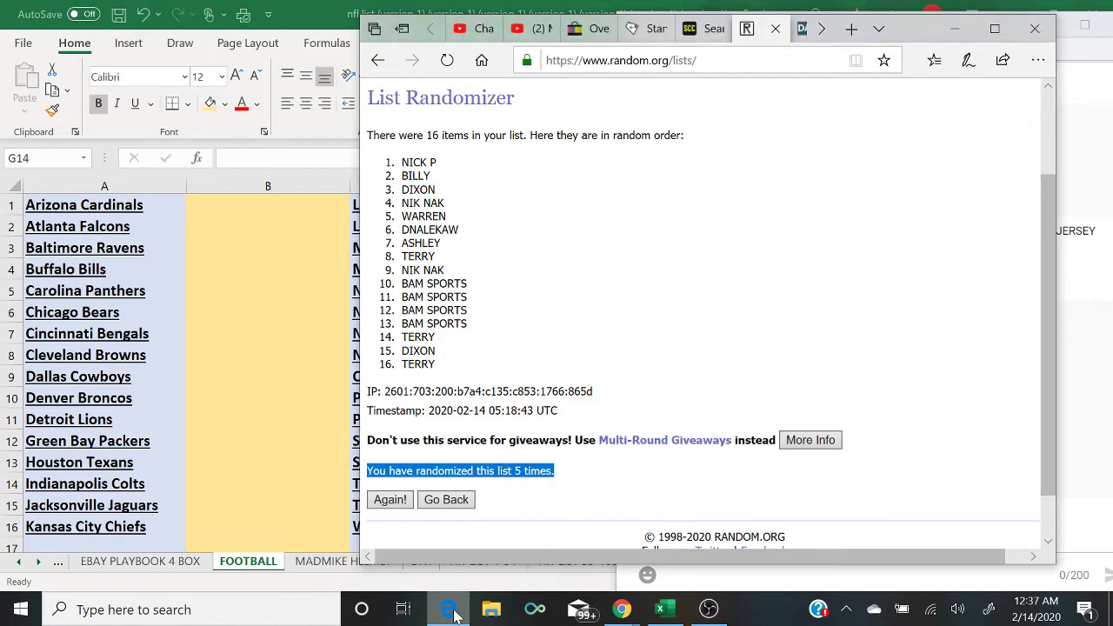
{"action": "left_click", "coordinate": [450, 610]}
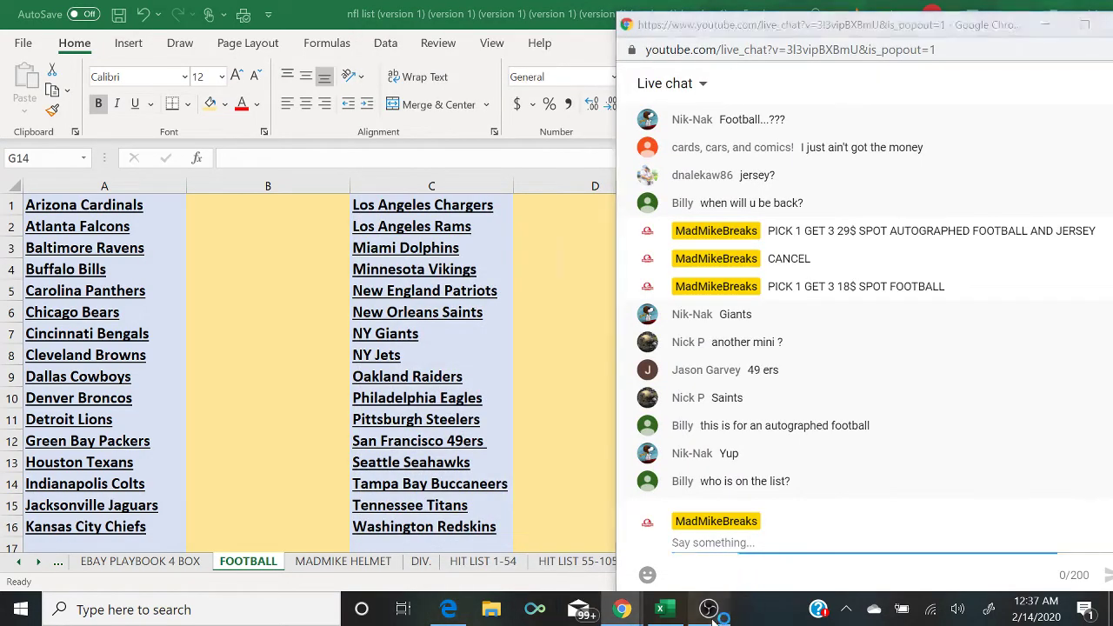
{"action": "left_click", "coordinate": [709, 608]}
{"action": "left_click", "coordinate": [19, 423]}
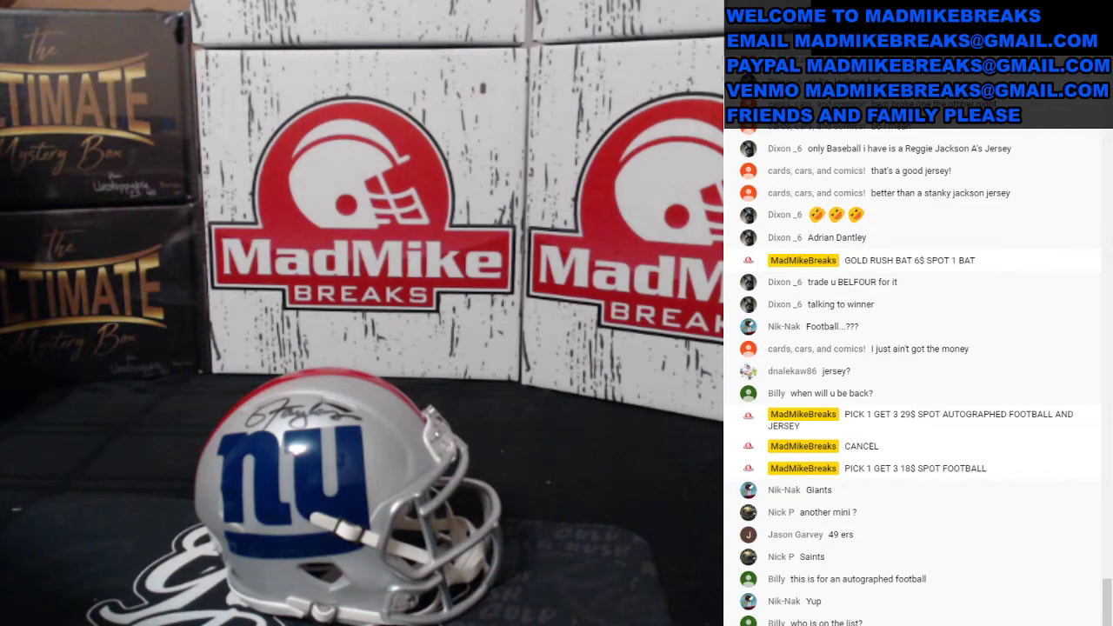
Step: Return the stream to the desktop scene and bring up the autographed football product page
{"action": "left_click", "coordinate": [53, 444]}
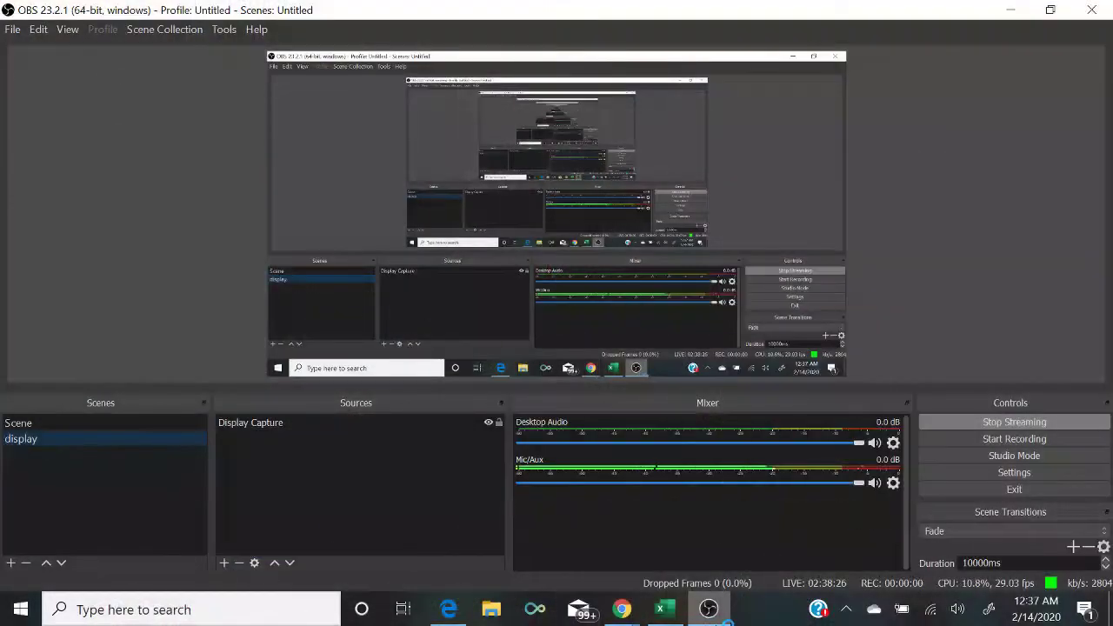
{"action": "left_click", "coordinate": [660, 609]}
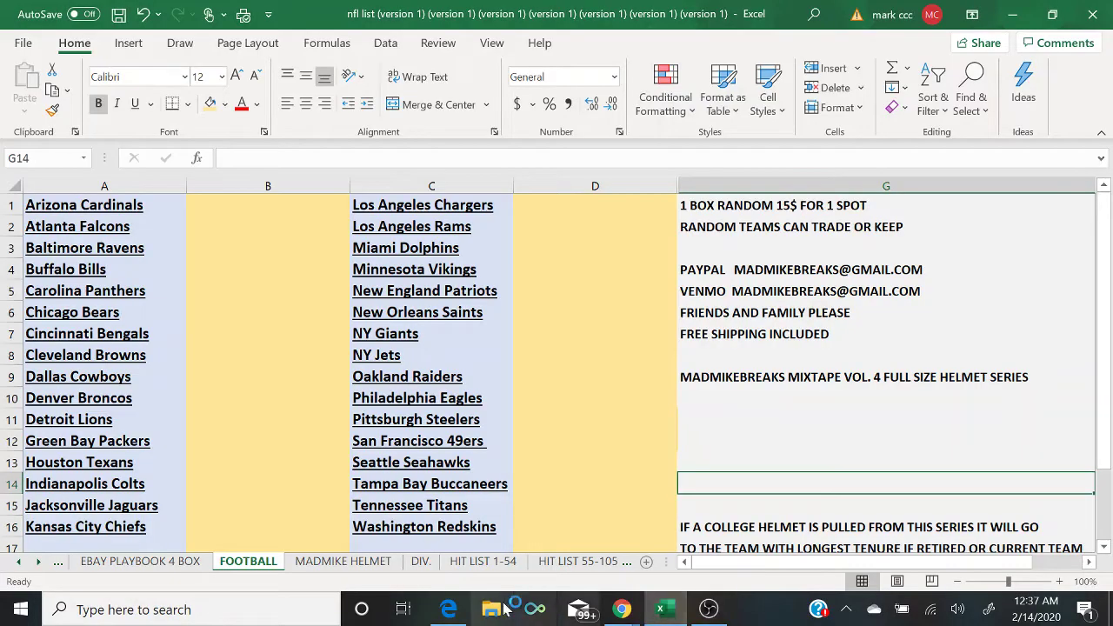
{"action": "left_click", "coordinate": [447, 608]}
Step: Preview the Giants, Colts, Dolphins, Packers, Chargers, Bears, Lions and Broncos balls in the gallery
{"action": "left_click", "coordinate": [209, 434]}
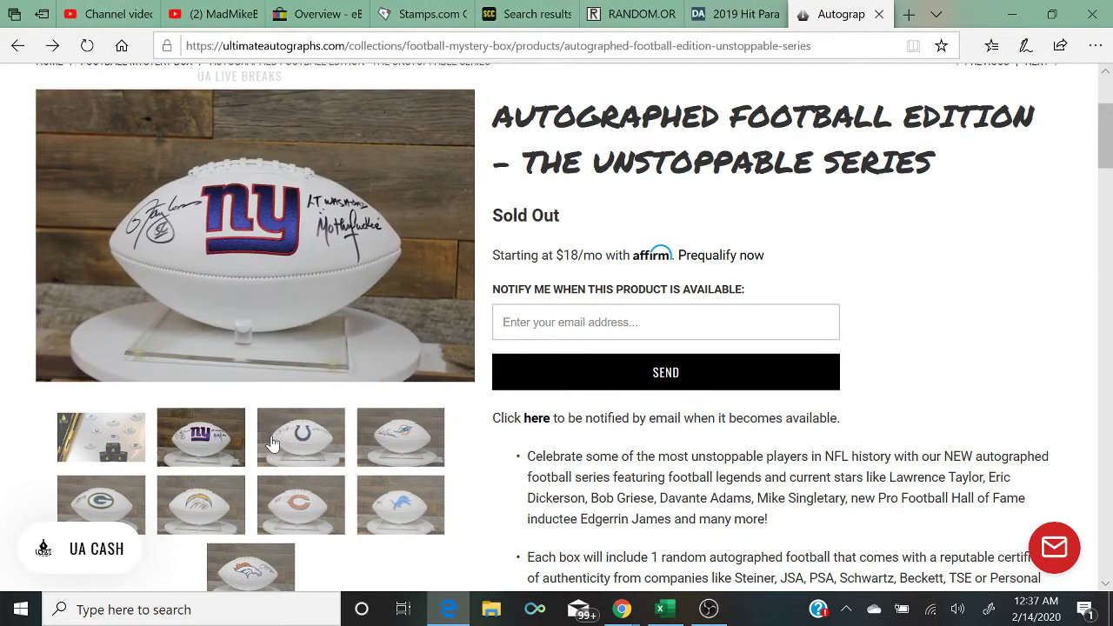
{"action": "left_click", "coordinate": [278, 444]}
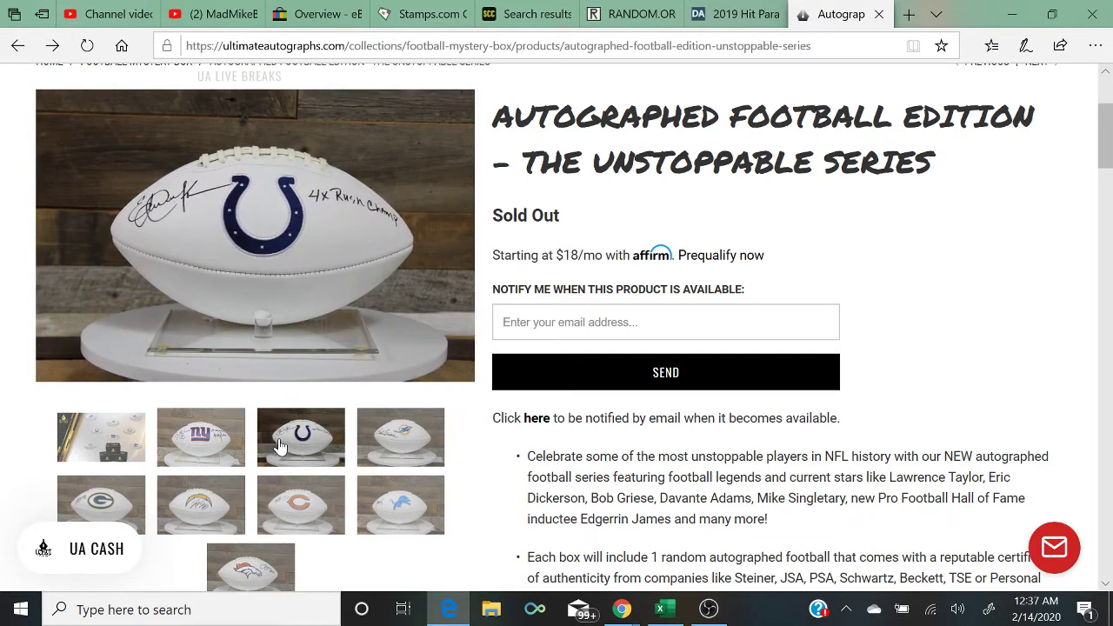
{"action": "left_click", "coordinate": [384, 446]}
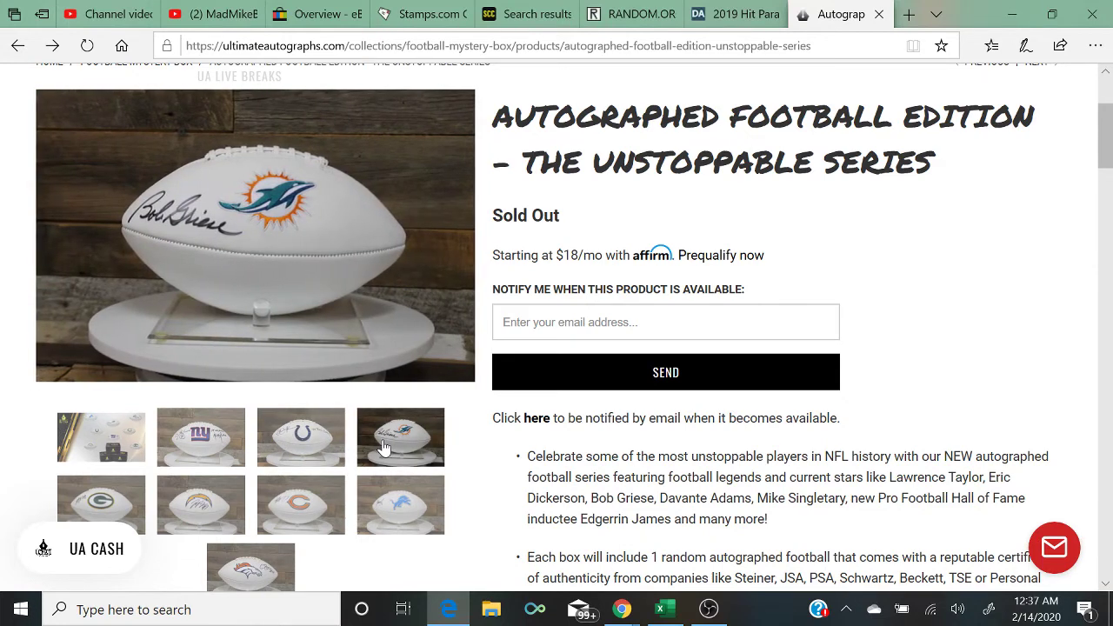
{"action": "left_click", "coordinate": [122, 509]}
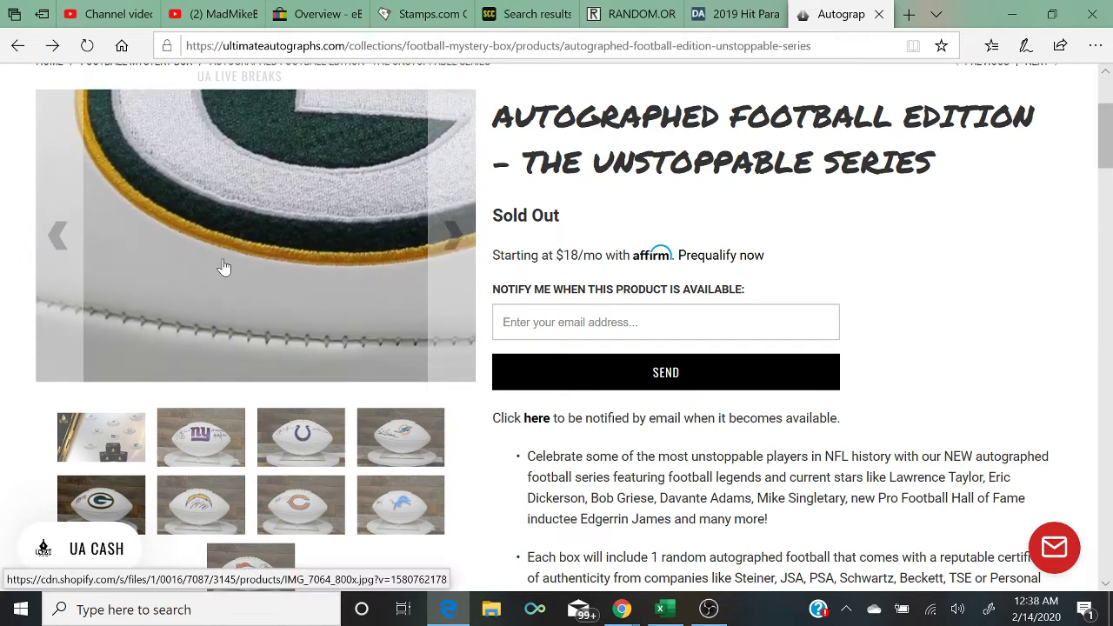
{"action": "left_click", "coordinate": [226, 507]}
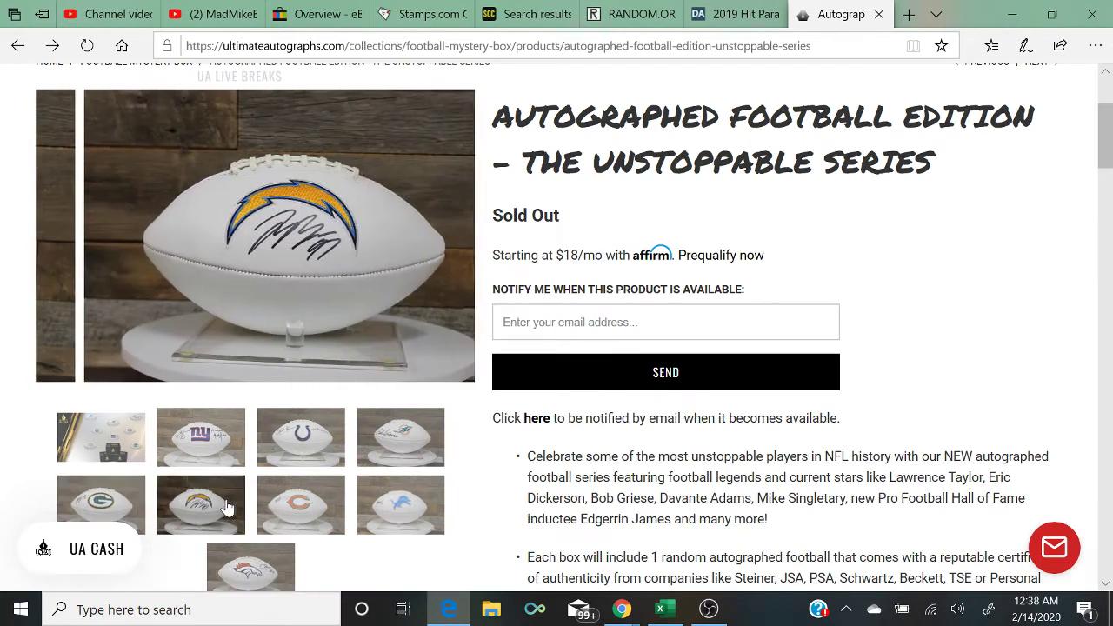
{"action": "left_click", "coordinate": [308, 498]}
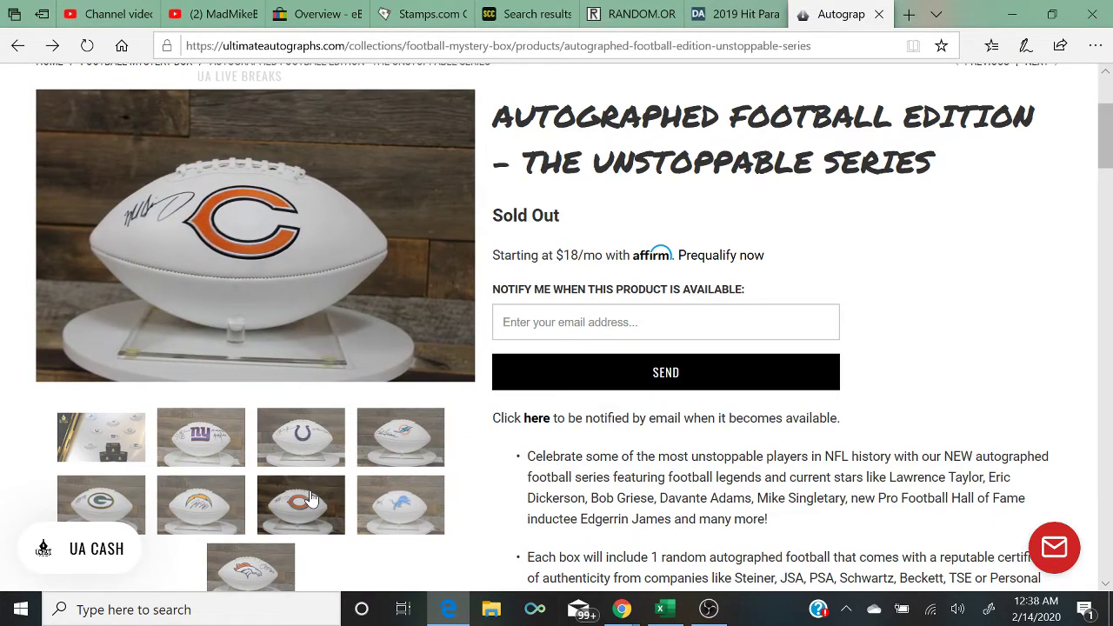
{"action": "left_click", "coordinate": [418, 502]}
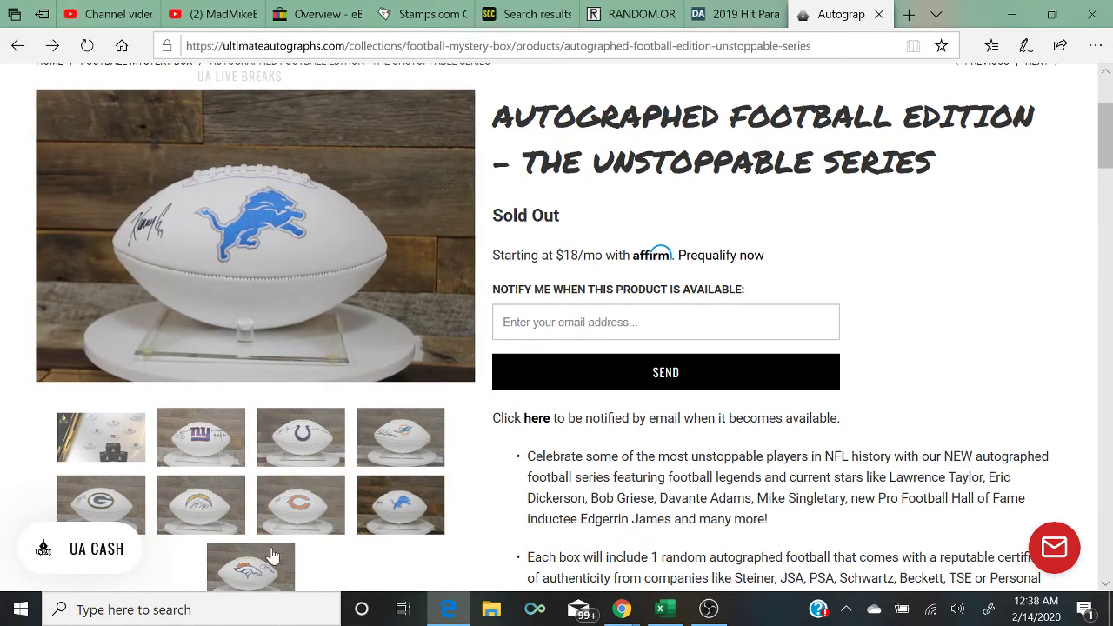
{"action": "left_click", "coordinate": [272, 557]}
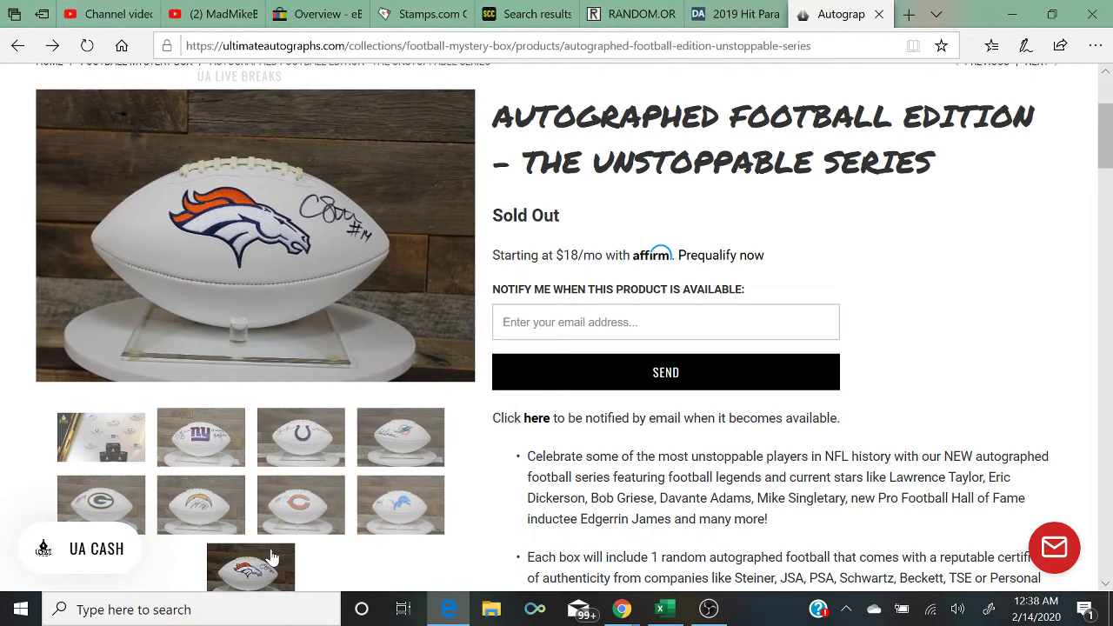
Step: Read down the series' full list of players, then return to the Excel workbook
{"action": "scroll", "coordinate": [1104, 582], "scroll_direction": "down", "scroll_amount": 10}
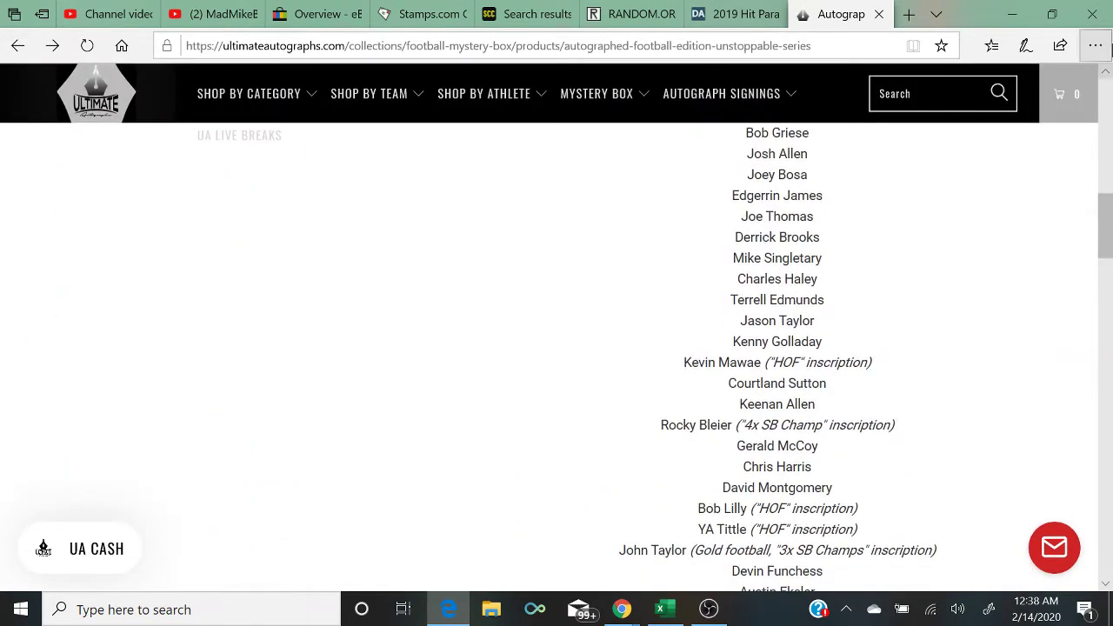
{"action": "scroll", "coordinate": [1106, 79], "scroll_direction": "up", "scroll_amount": 3}
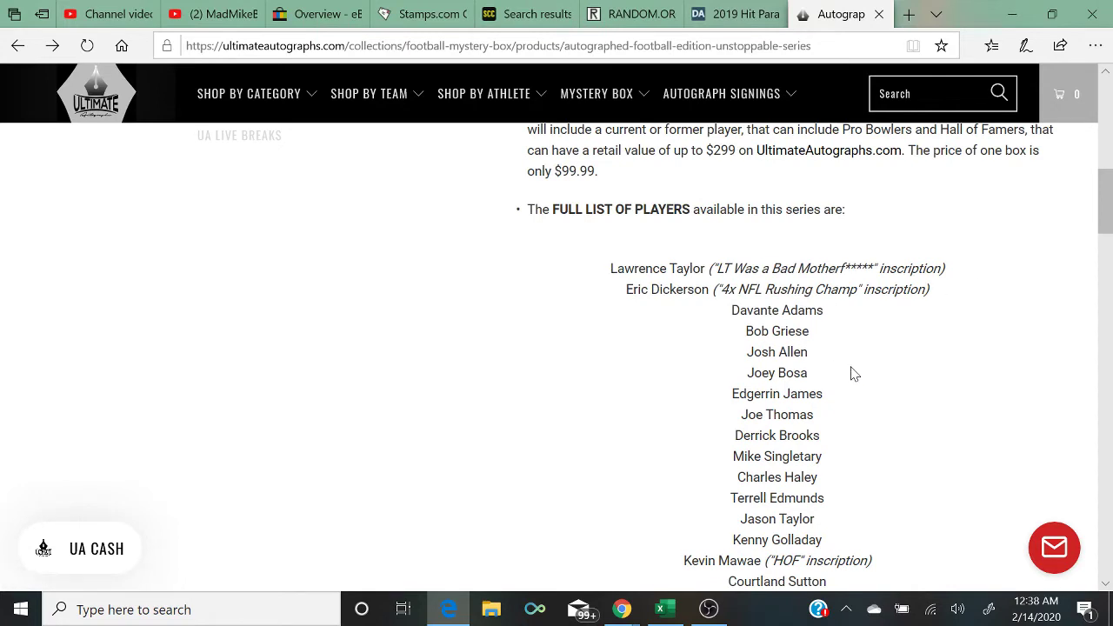
{"action": "scroll", "coordinate": [853, 373], "scroll_direction": "down", "scroll_amount": 1}
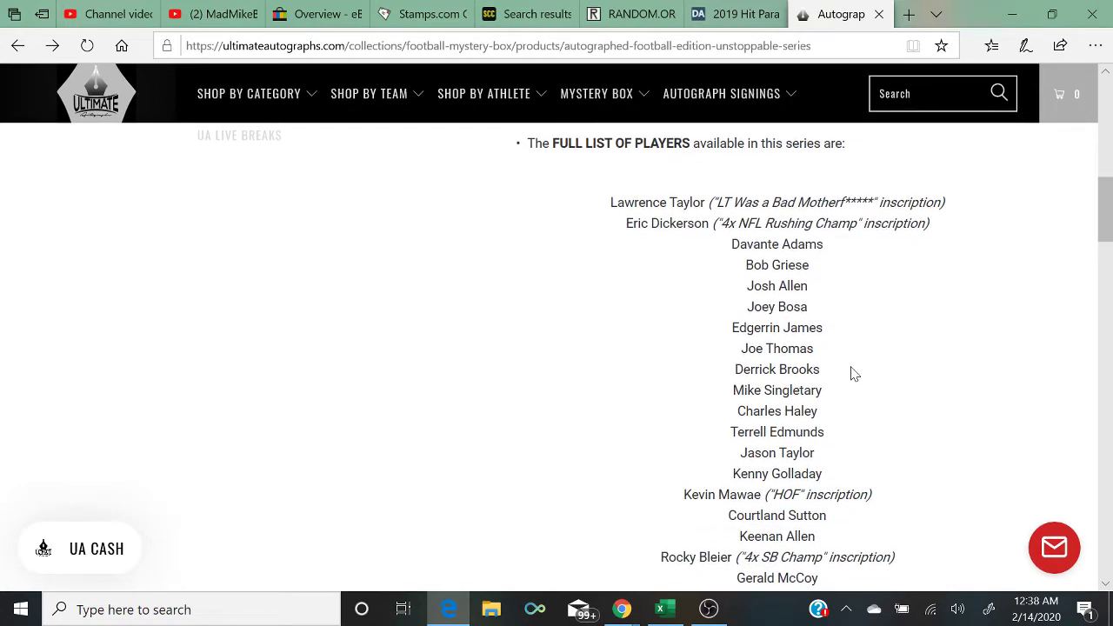
{"action": "scroll", "coordinate": [852, 373], "scroll_direction": "down", "scroll_amount": 1}
{"action": "scroll", "coordinate": [853, 373], "scroll_direction": "down", "scroll_amount": 2}
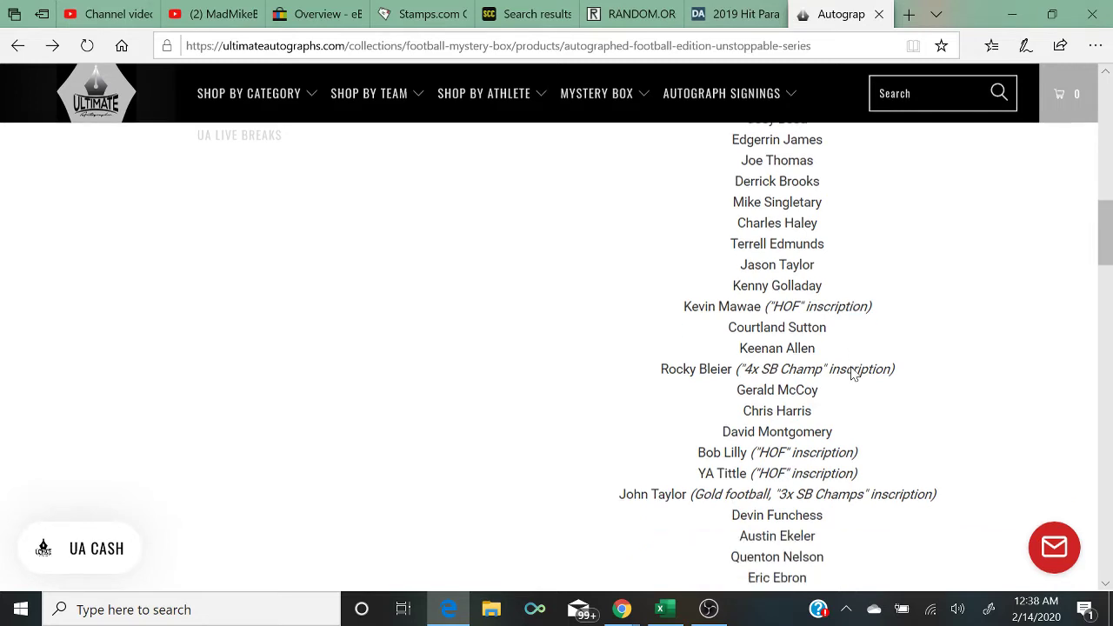
{"action": "scroll", "coordinate": [852, 373], "scroll_direction": "down", "scroll_amount": 1}
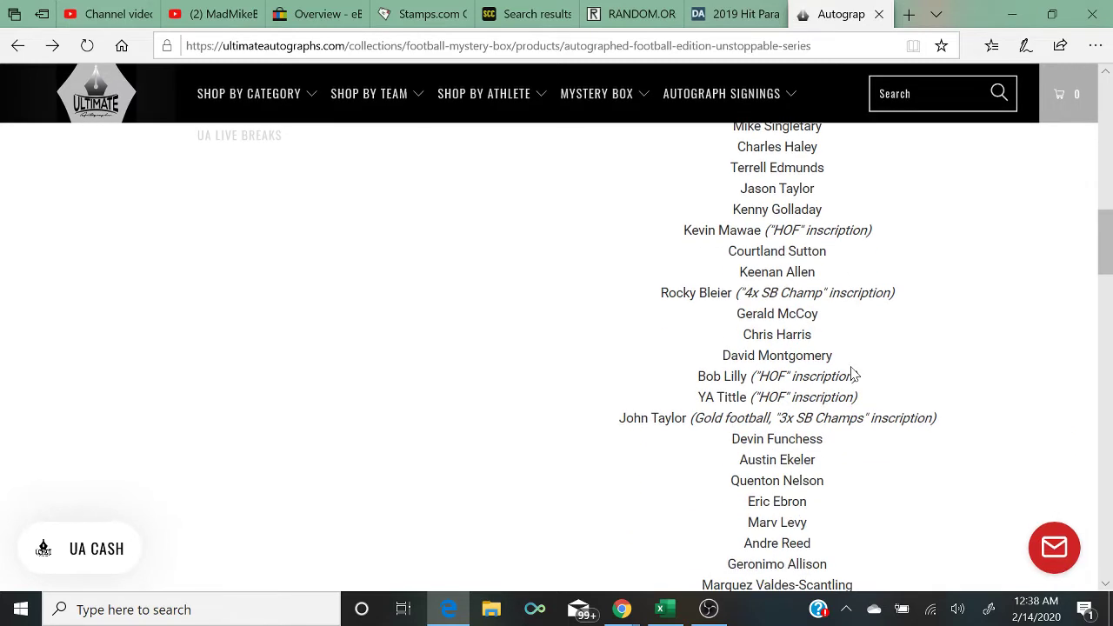
{"action": "scroll", "coordinate": [853, 373], "scroll_direction": "down", "scroll_amount": 1}
{"action": "scroll", "coordinate": [852, 373], "scroll_direction": "down", "scroll_amount": 1}
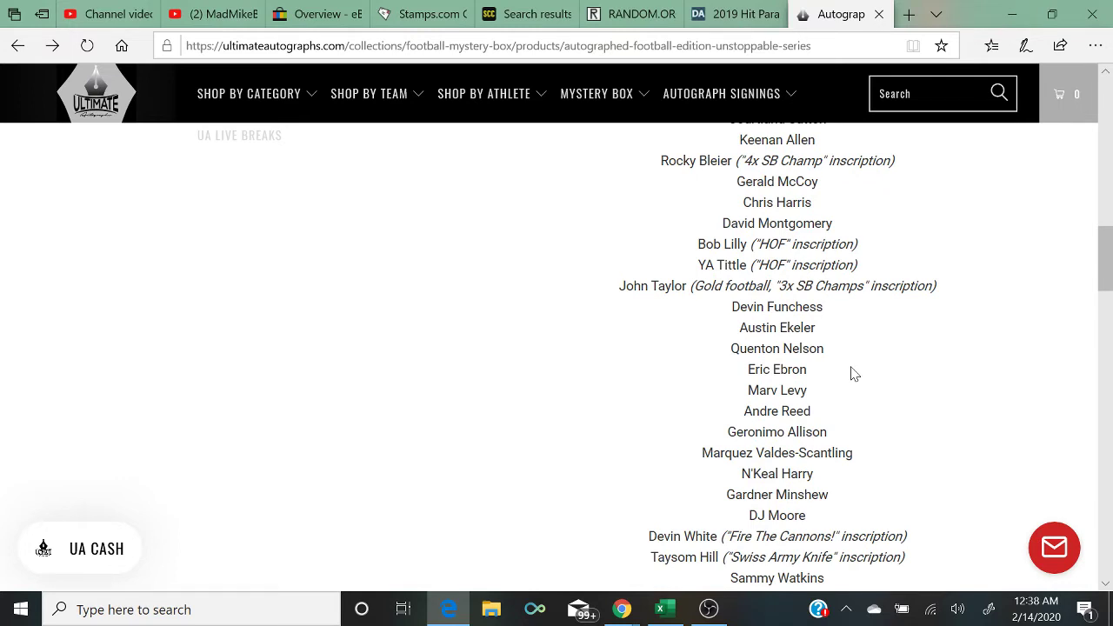
{"action": "scroll", "coordinate": [853, 373], "scroll_direction": "down", "scroll_amount": 1}
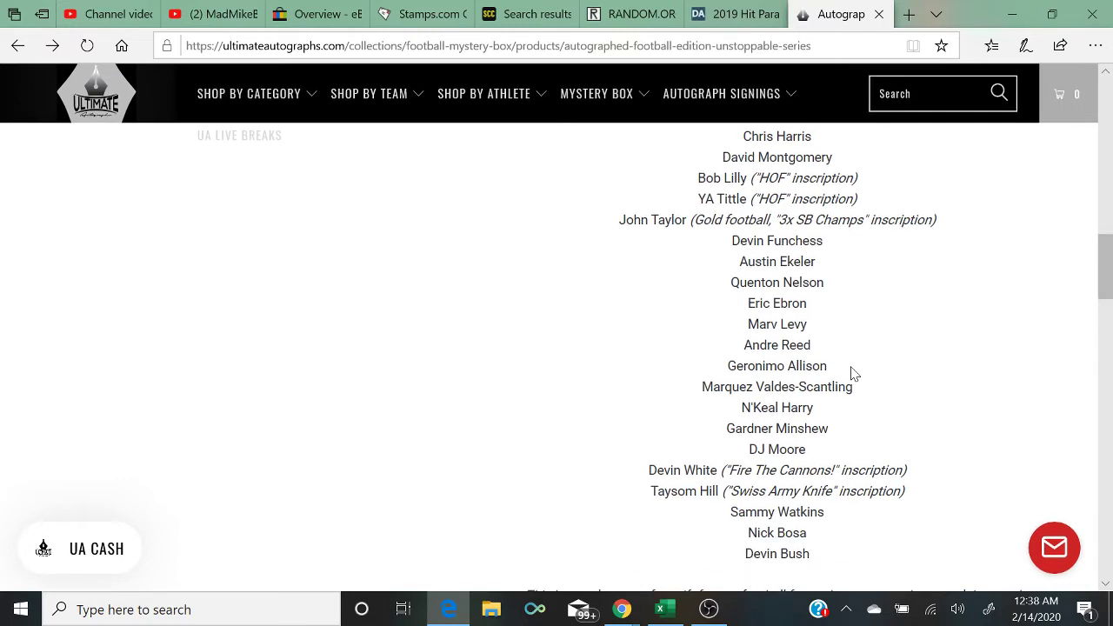
{"action": "scroll", "coordinate": [853, 373], "scroll_direction": "down", "scroll_amount": 1}
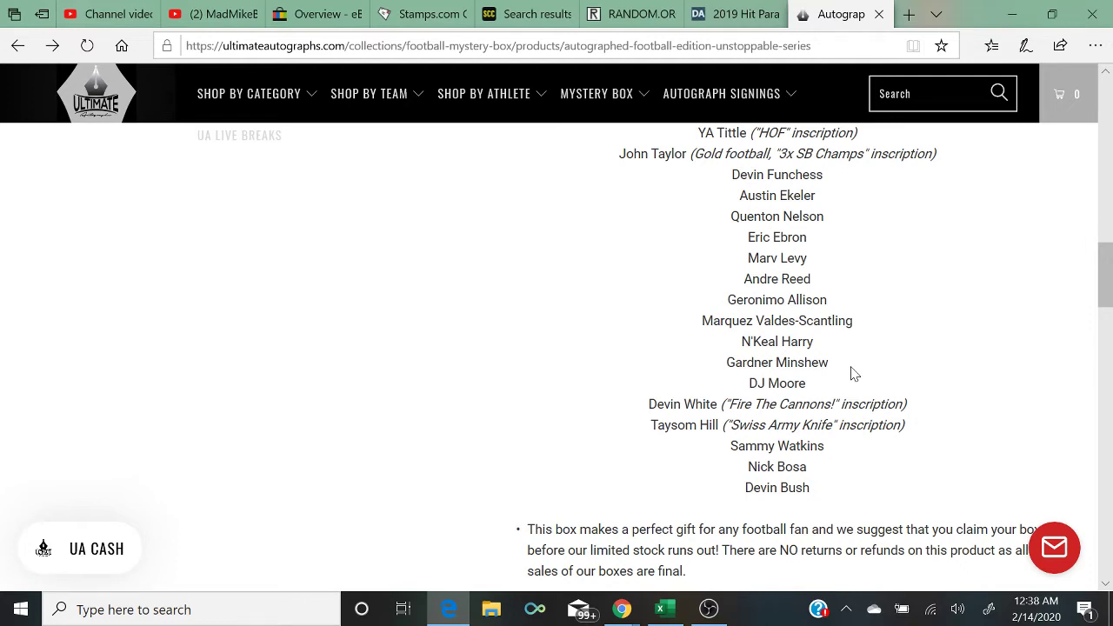
{"action": "scroll", "coordinate": [854, 373], "scroll_direction": "down", "scroll_amount": 1}
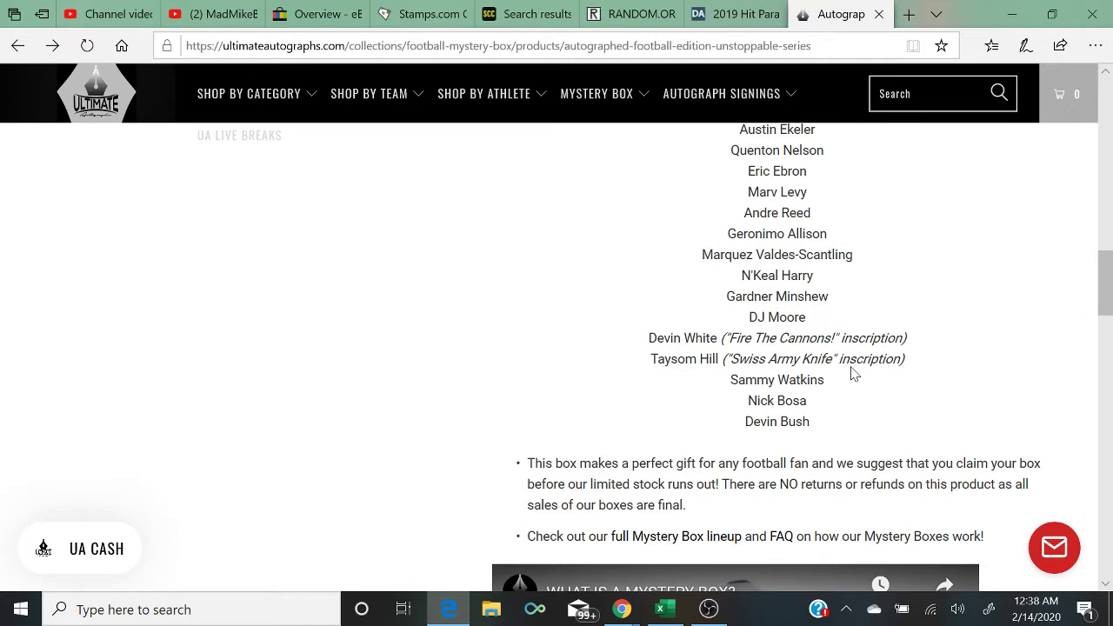
{"action": "scroll", "coordinate": [853, 373], "scroll_direction": "down", "scroll_amount": 1}
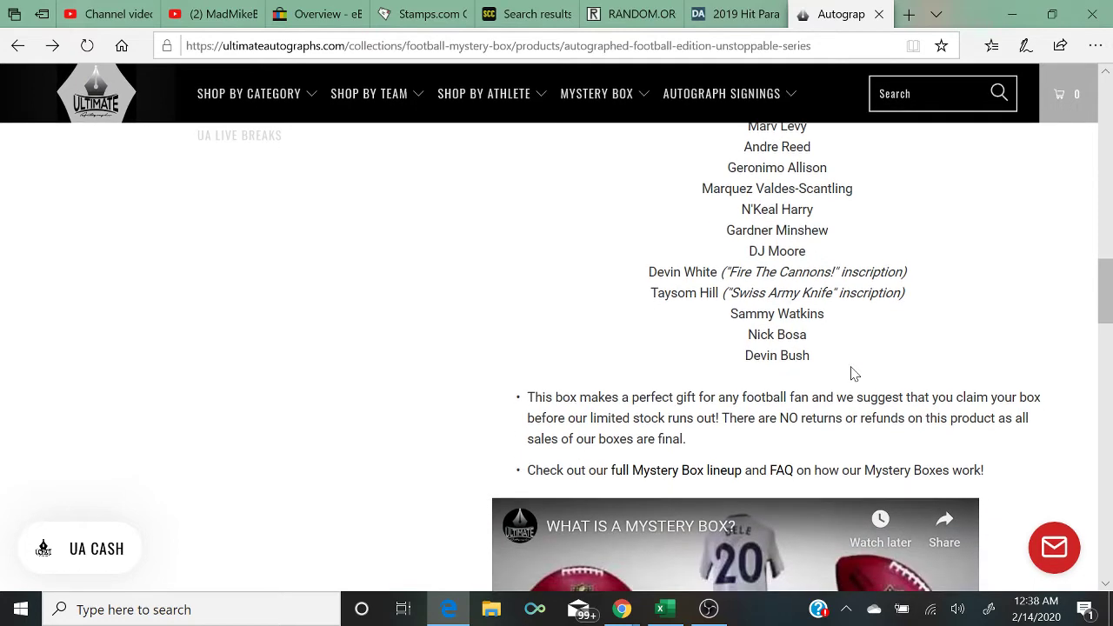
{"action": "left_click", "coordinate": [661, 608]}
Step: Enter buyers' names in D7 beside NY Giants and D12 beside San Francisco 49ers
{"action": "mouse_move", "coordinate": [624, 609]}
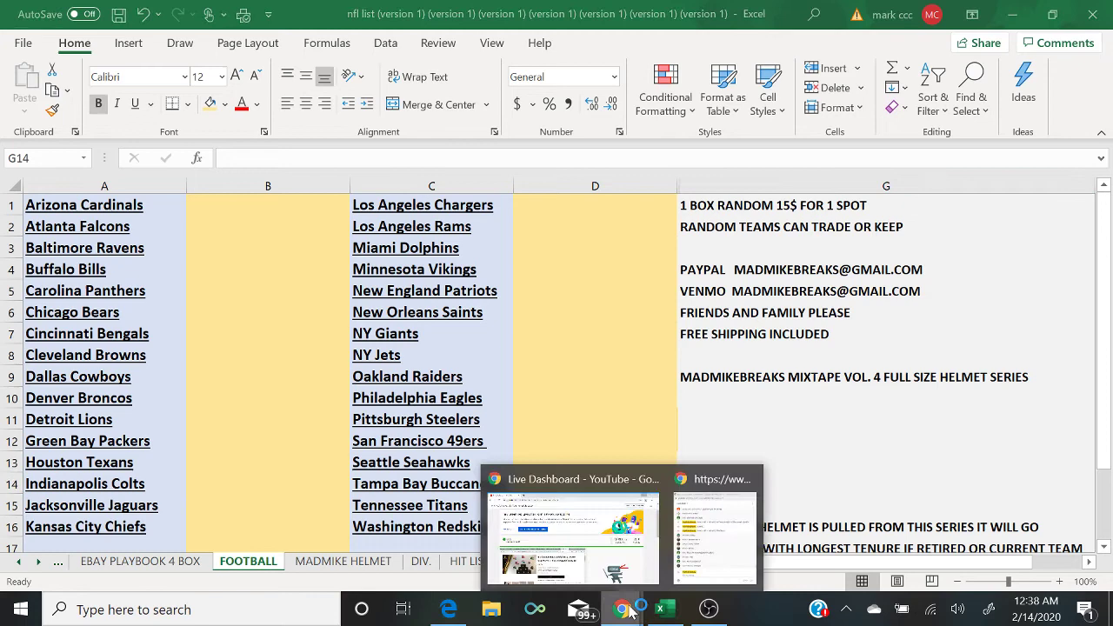
{"action": "left_click", "coordinate": [726, 535]}
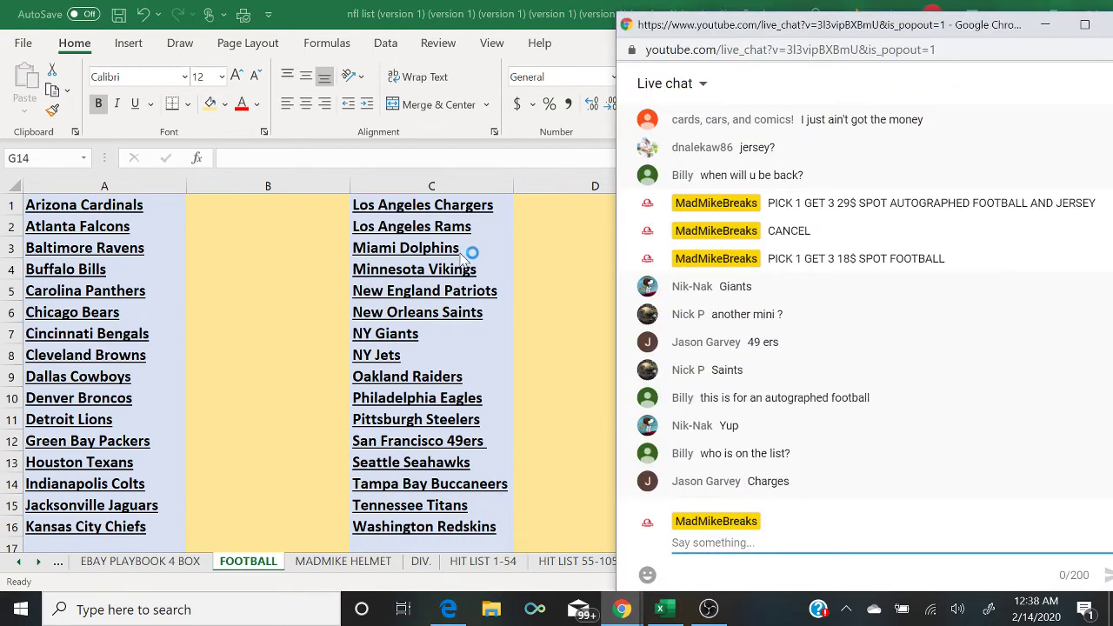
{"action": "left_click", "coordinate": [536, 335]}
{"action": "type", "text": "NIK A"}
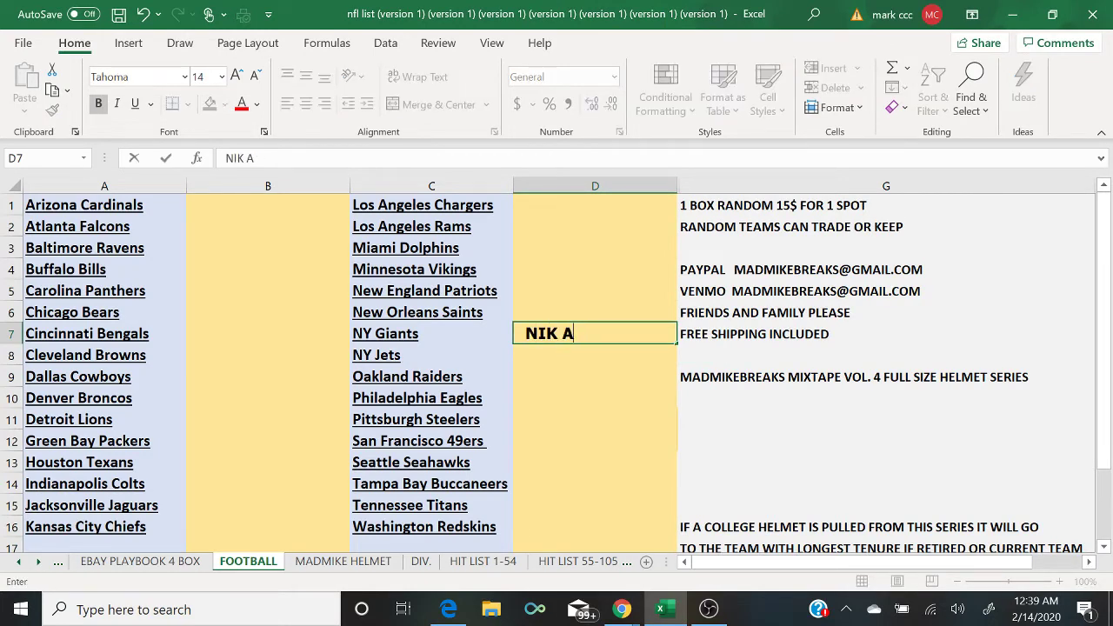
{"action": "key", "text": "BackSpace"}
{"action": "type", "text": "NAK"}
{"action": "left_click", "coordinate": [621, 609]}
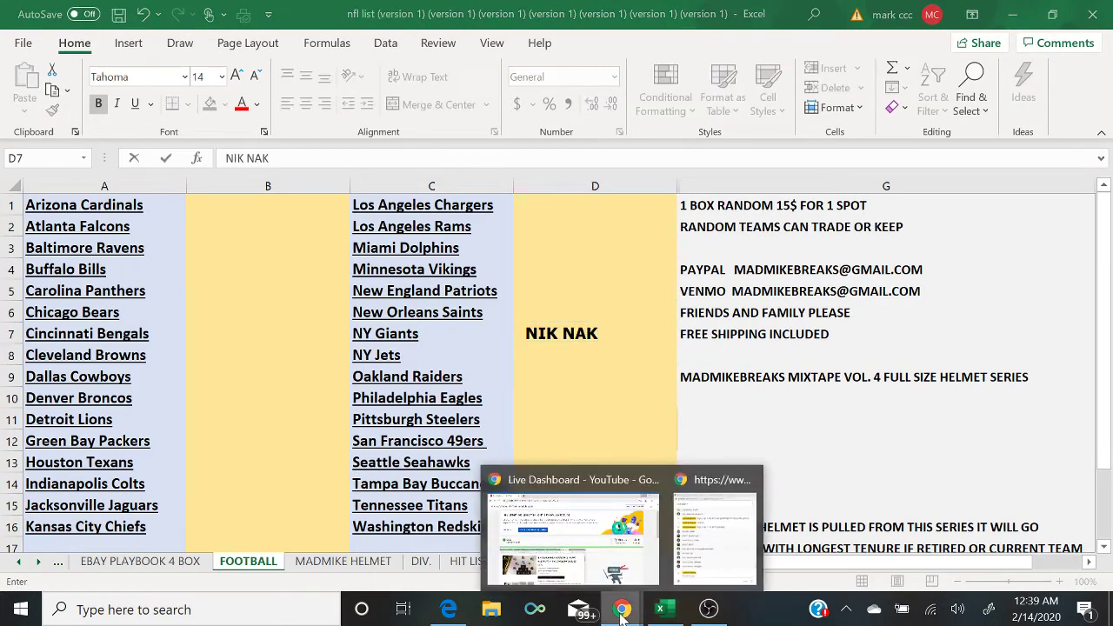
{"action": "left_click", "coordinate": [706, 556]}
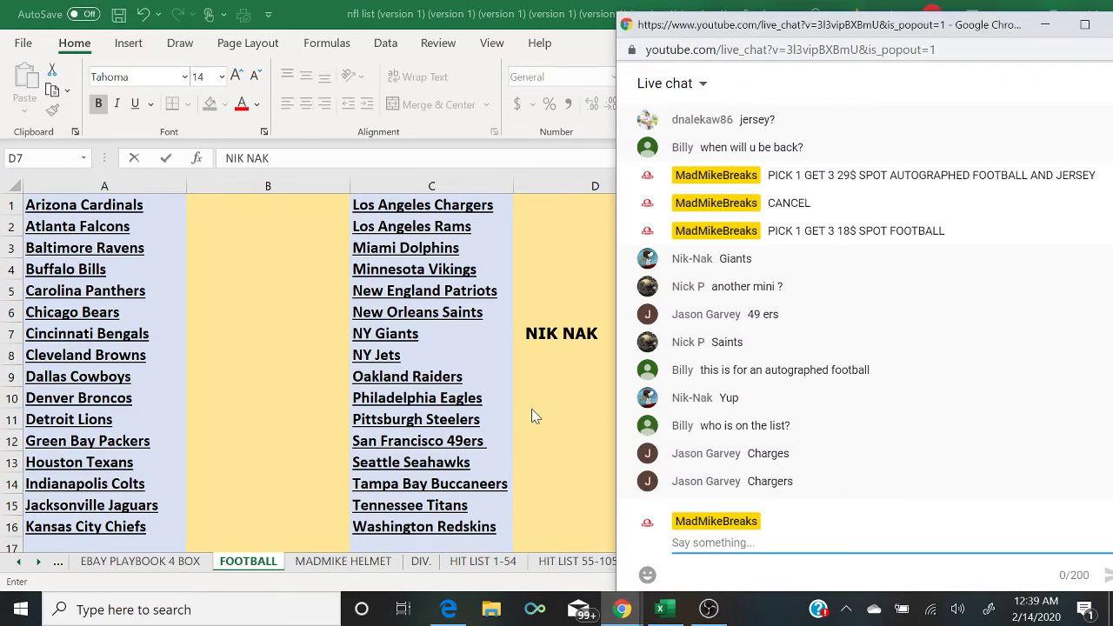
{"action": "left_click", "coordinate": [535, 441]}
{"action": "type", "text": "JASON"}
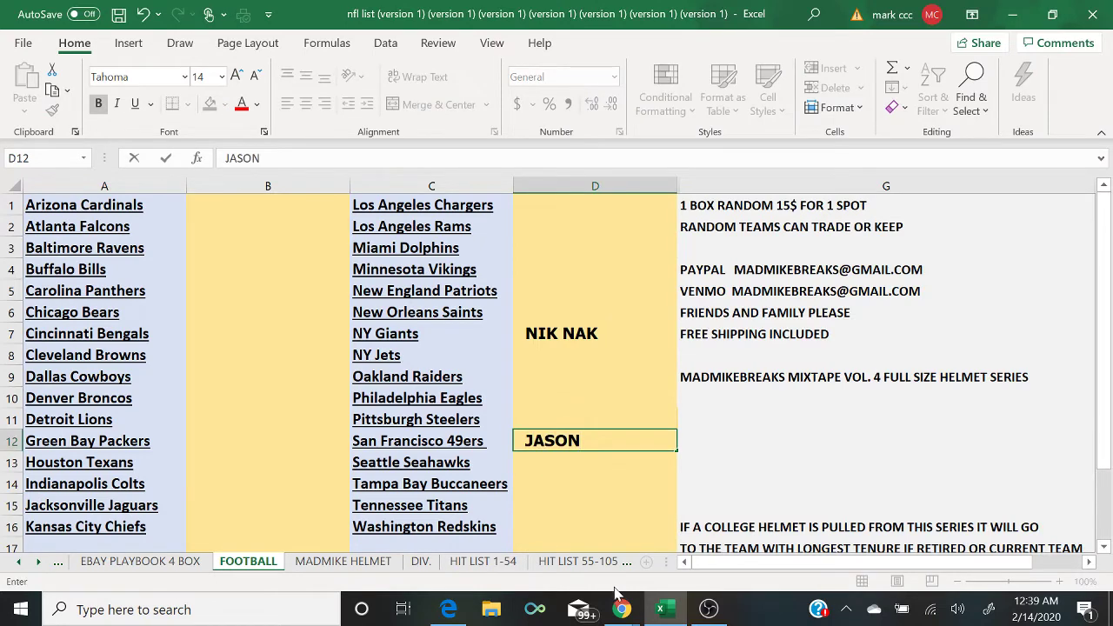
Step: Enter buyers' names in D6 beside New Orleans Saints and D1 beside Los Angeles Chargers
{"action": "left_click", "coordinate": [621, 609]}
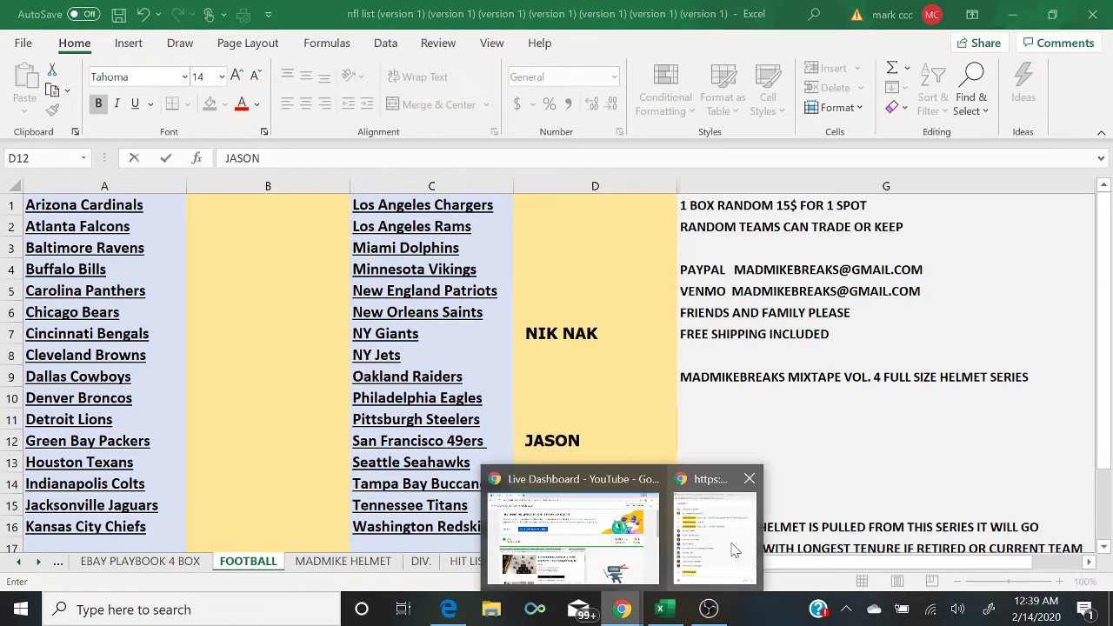
{"action": "left_click", "coordinate": [733, 549]}
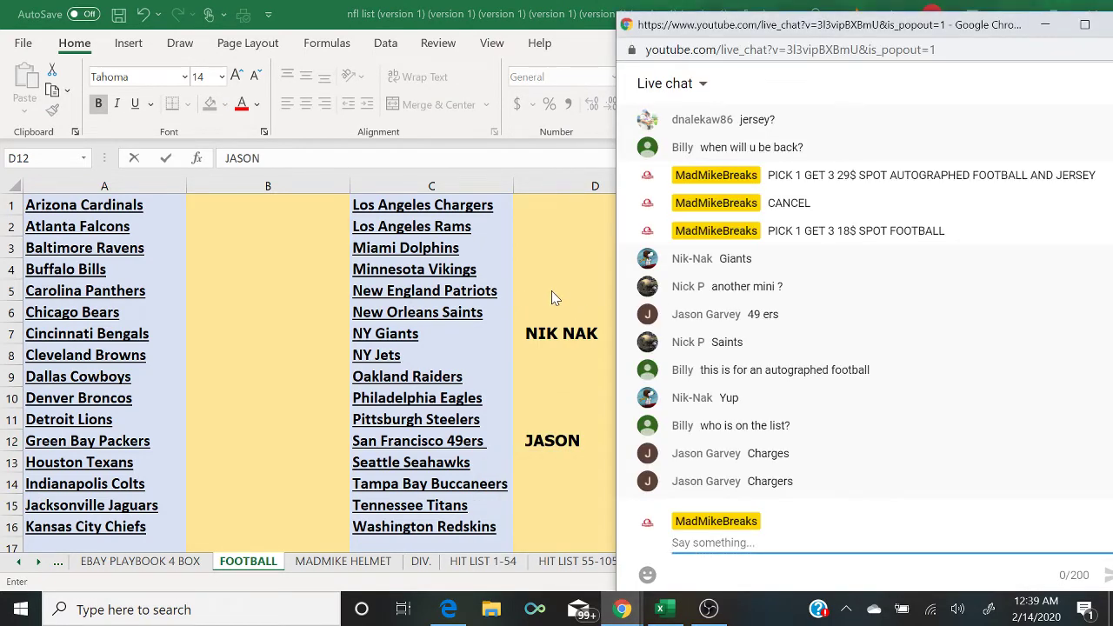
{"action": "left_click", "coordinate": [558, 318]}
{"action": "left_click", "coordinate": [558, 316]}
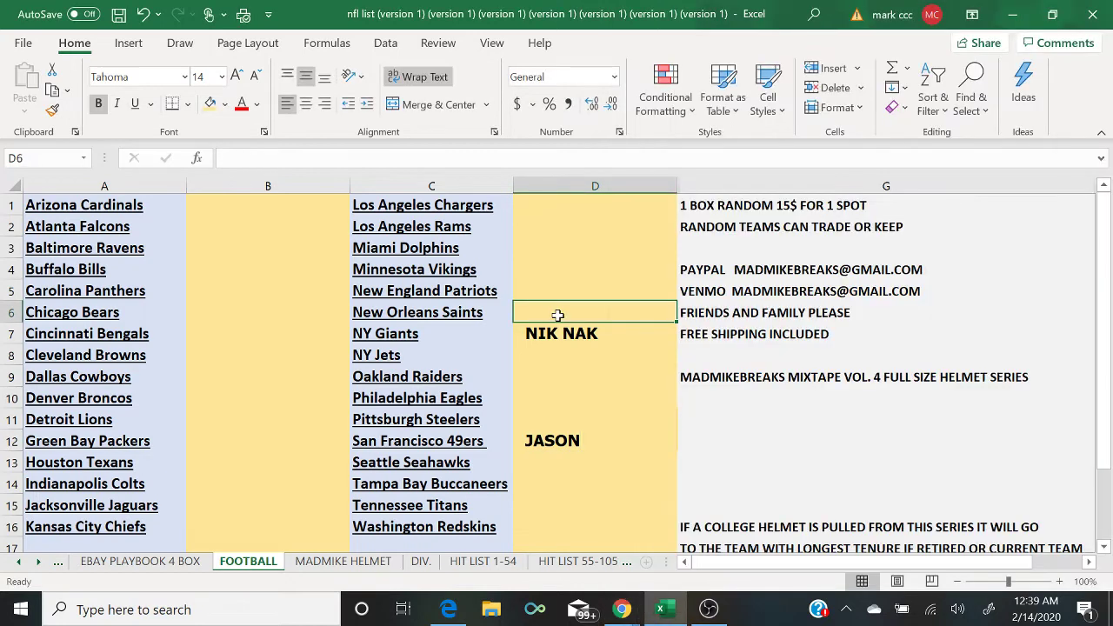
{"action": "type", "text": "NICK P"}
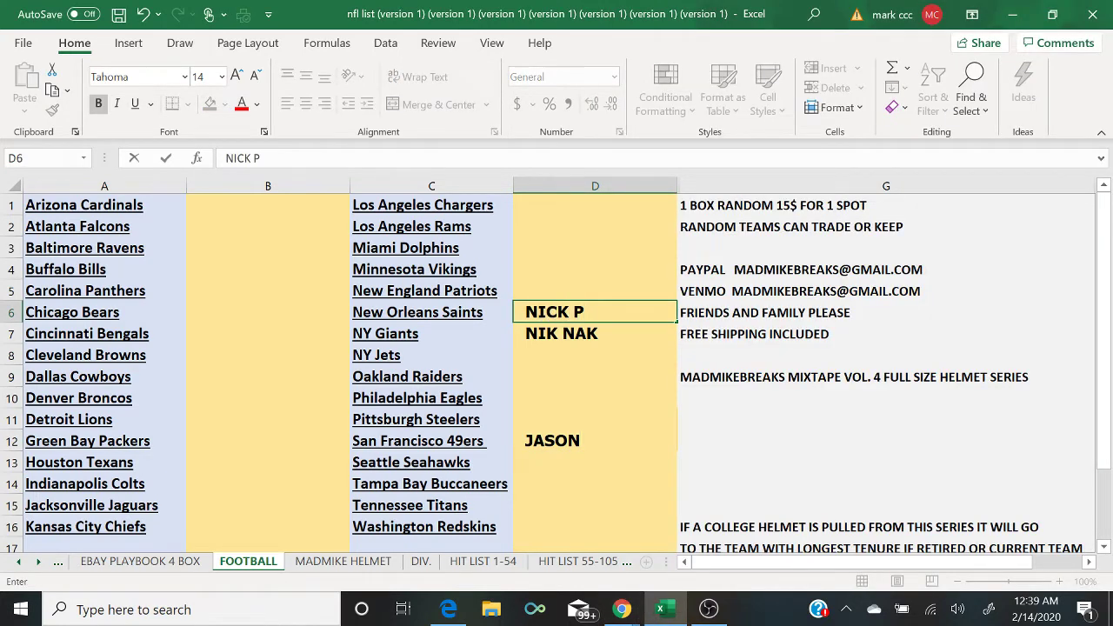
{"action": "left_click", "coordinate": [621, 609]}
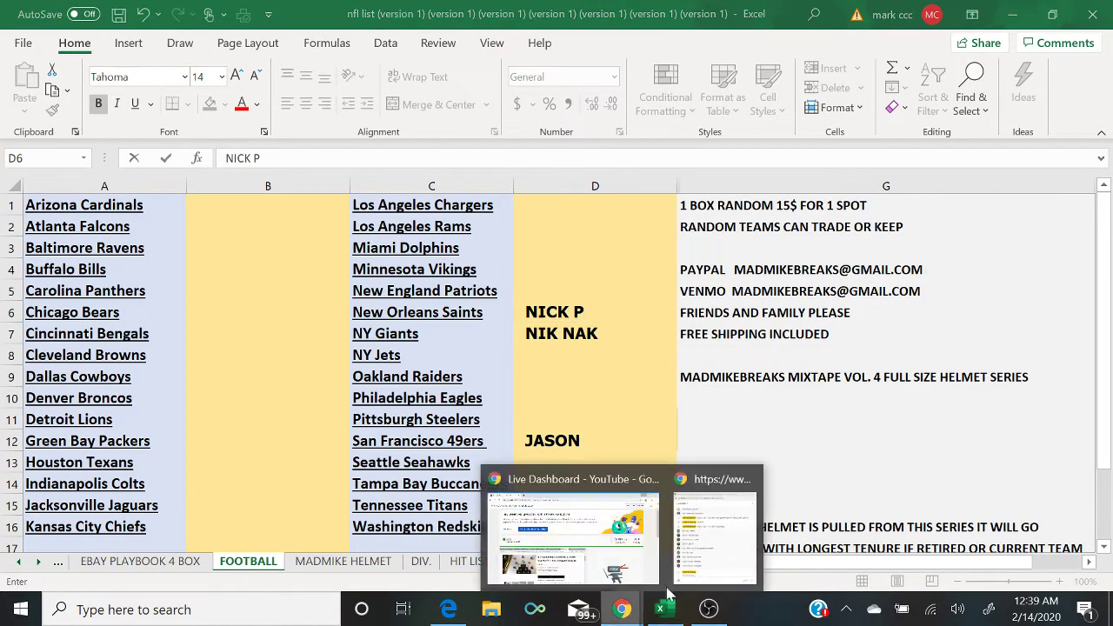
{"action": "left_click", "coordinate": [713, 572]}
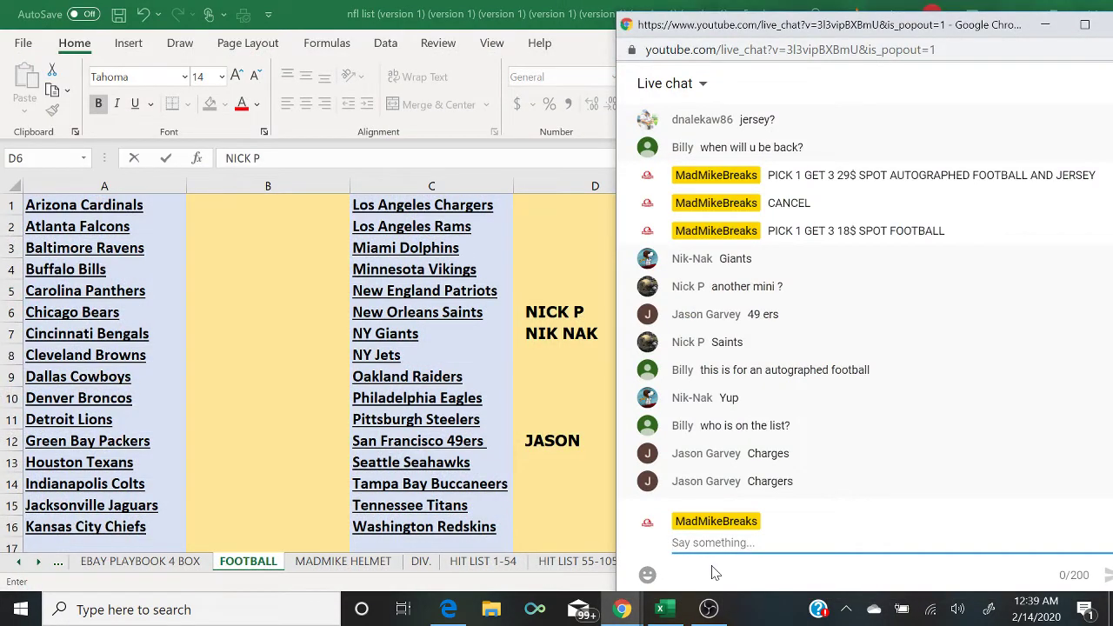
{"action": "left_click", "coordinate": [533, 214]}
{"action": "type", "text": "JASON"}
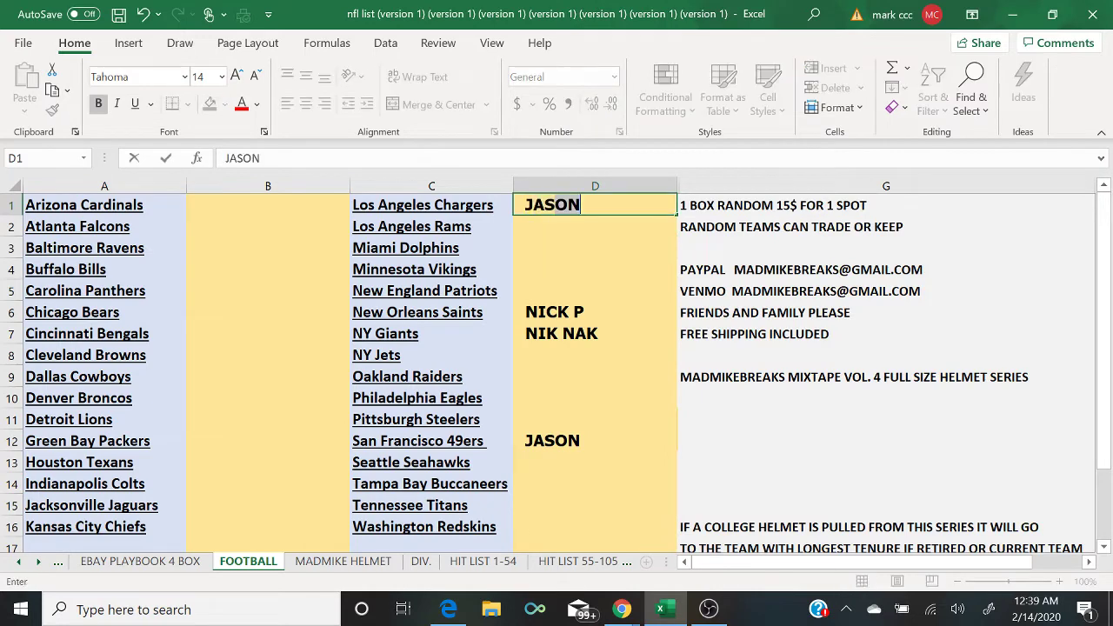
{"action": "left_click", "coordinate": [621, 609]}
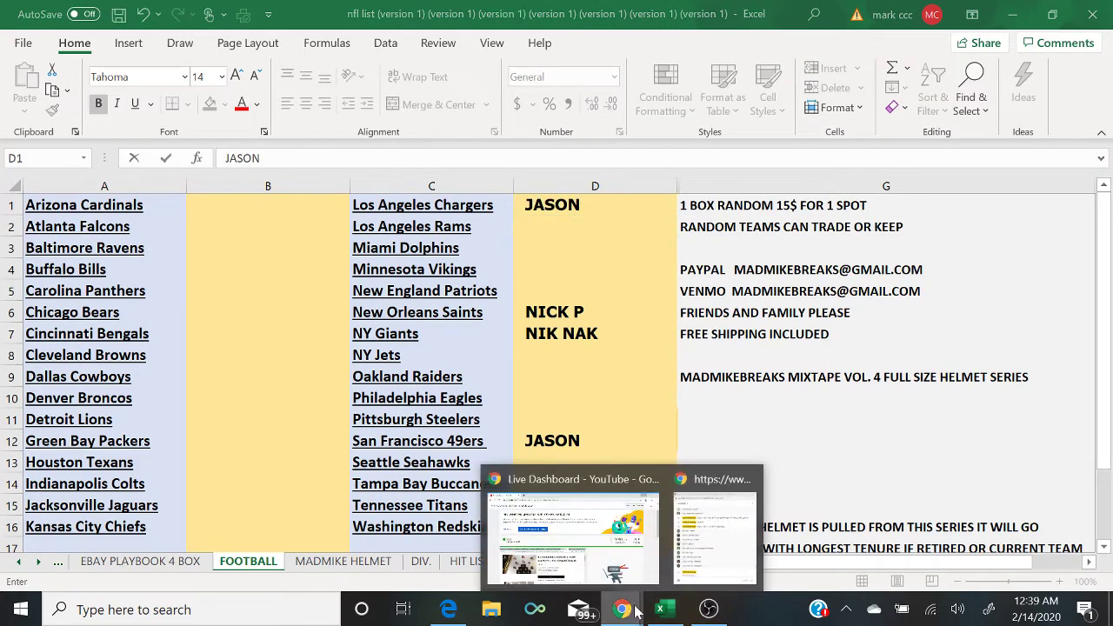
Step: Post '4 TO CLOSE' in the live chat
{"action": "left_click", "coordinate": [720, 557]}
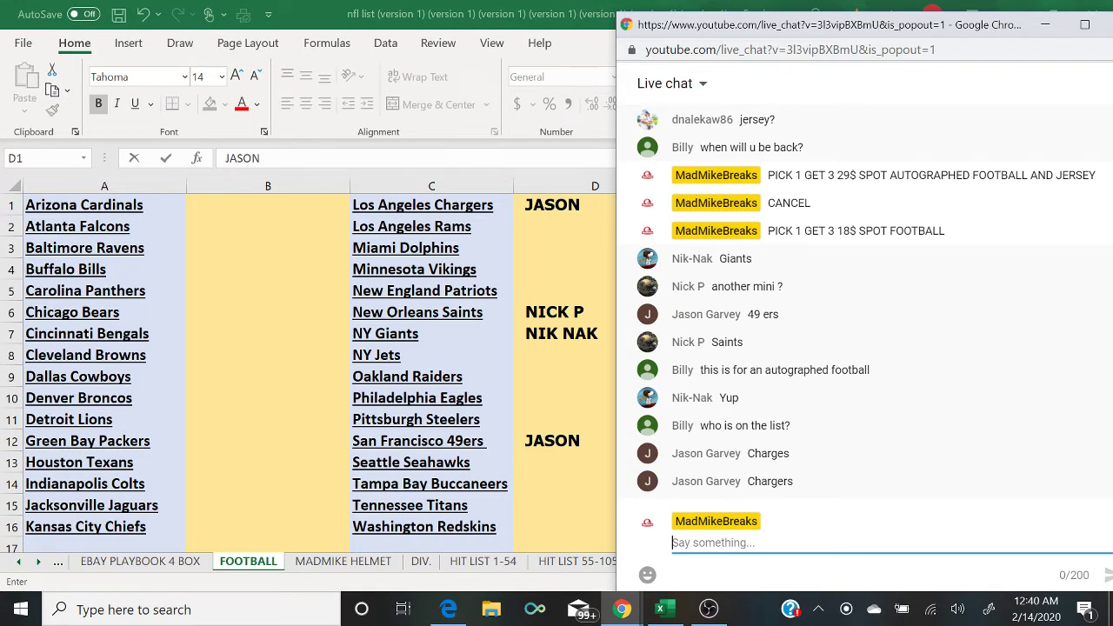
{"action": "type", "text": "4 TO CLOSE"}
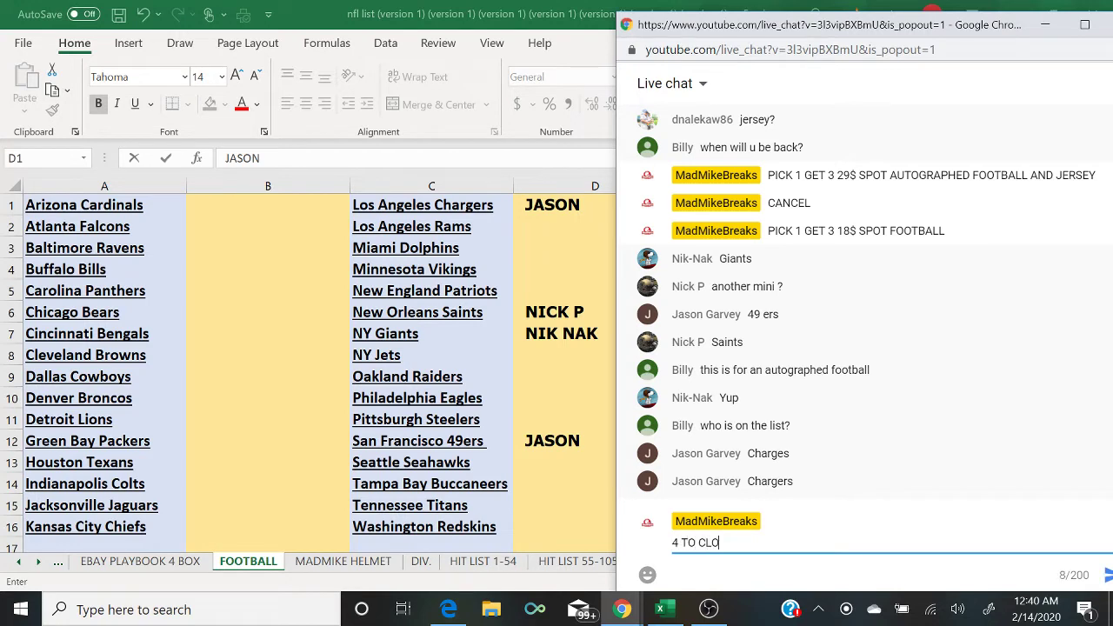
{"action": "key", "text": "Return"}
Step: Post 'PICK 1 GET 3 AUTOGRAPHED FOOTBALL 18$ SPOT' to viewers
{"action": "type", "text": "PICK 1"}
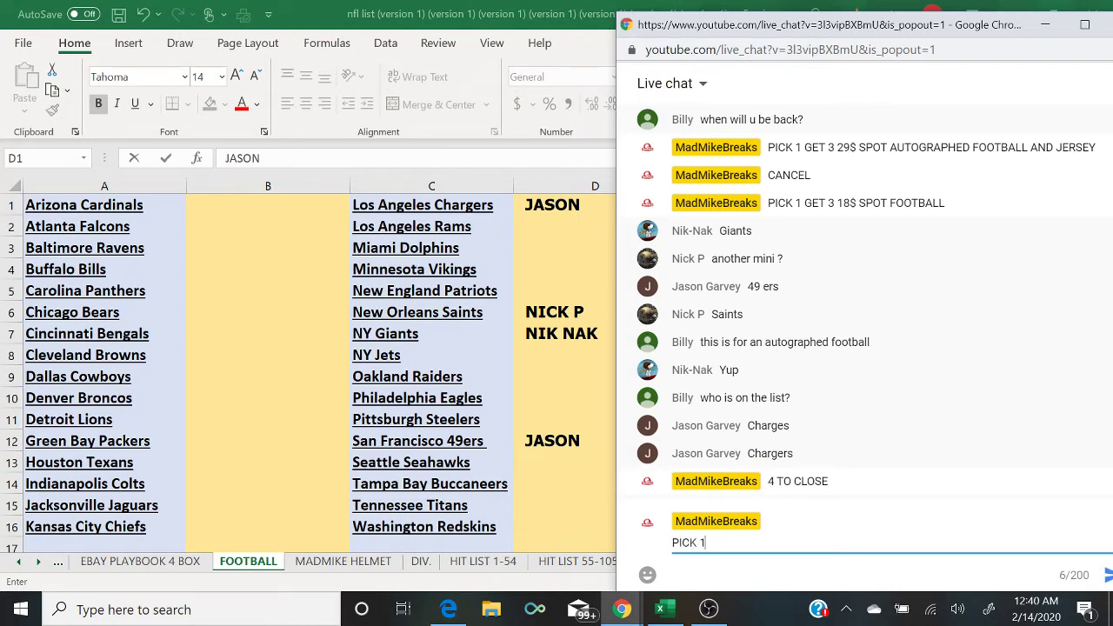
{"action": "type", "text": " GET 1 AUTOGRAPHED FOOTBALL"}
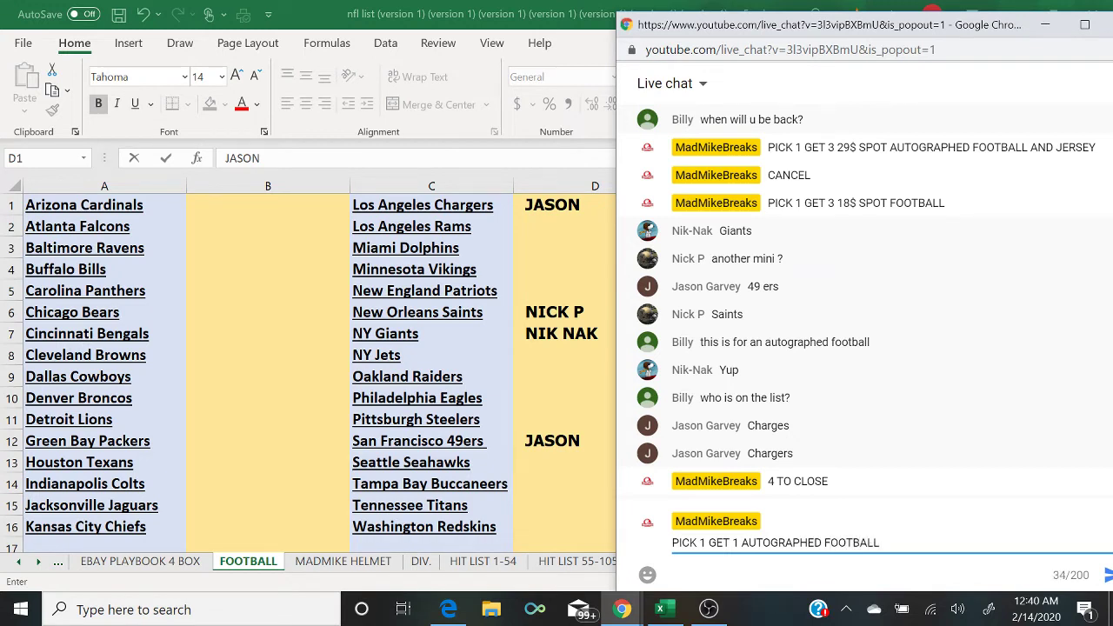
{"action": "key", "text": "BackSpace"}
{"action": "key", "text": "BackSpace"}
{"action": "key", "text": "BackSpace"}
{"action": "key", "text": "BackSpace"}
{"action": "key", "text": "BackSpace"}
{"action": "key", "text": "BackSpace"}
{"action": "key", "text": "BackSpace"}
{"action": "key", "text": "BackSpace"}
{"action": "key", "text": "BackSpace"}
{"action": "key", "text": "BackSpace"}
{"action": "key", "text": "BackSpace"}
{"action": "key", "text": "BackSpace"}
{"action": "key", "text": "BackSpace"}
{"action": "key", "text": "BackSpace"}
{"action": "key", "text": "BackSpace"}
{"action": "key", "text": "BackSpace"}
{"action": "key", "text": "BackSpace"}
{"action": "key", "text": "BackSpace"}
{"action": "key", "text": "BackSpace"}
{"action": "key", "text": "BackSpace"}
{"action": "key", "text": "BackSpace"}
{"action": "key", "text": "BackSpace"}
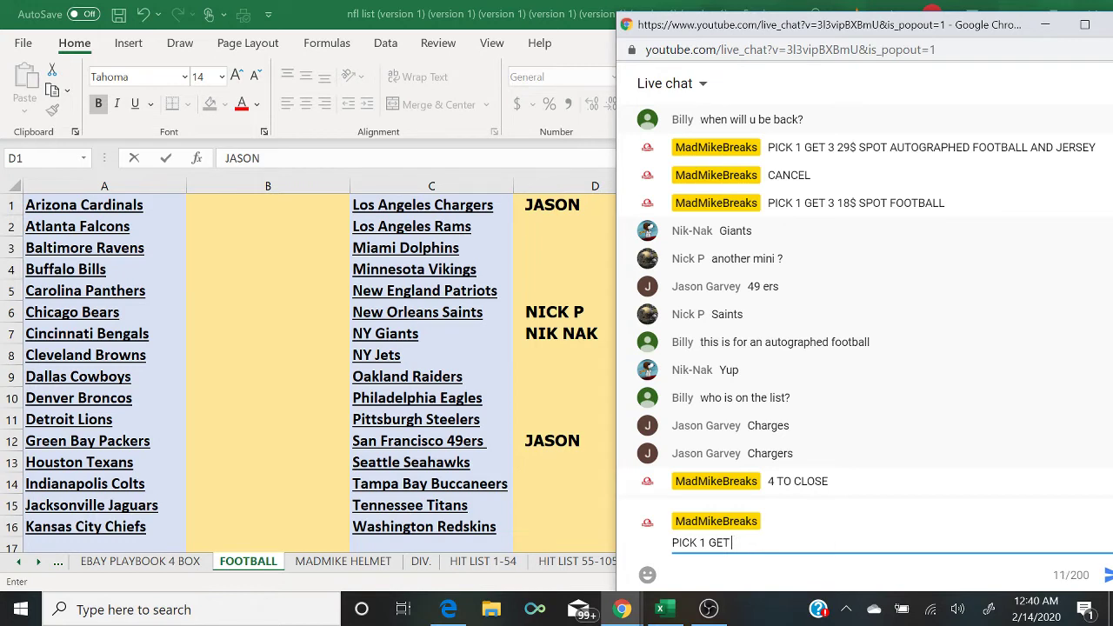
{"action": "type", "text": "3 AUTOGRAPHED FOOTBALL"}
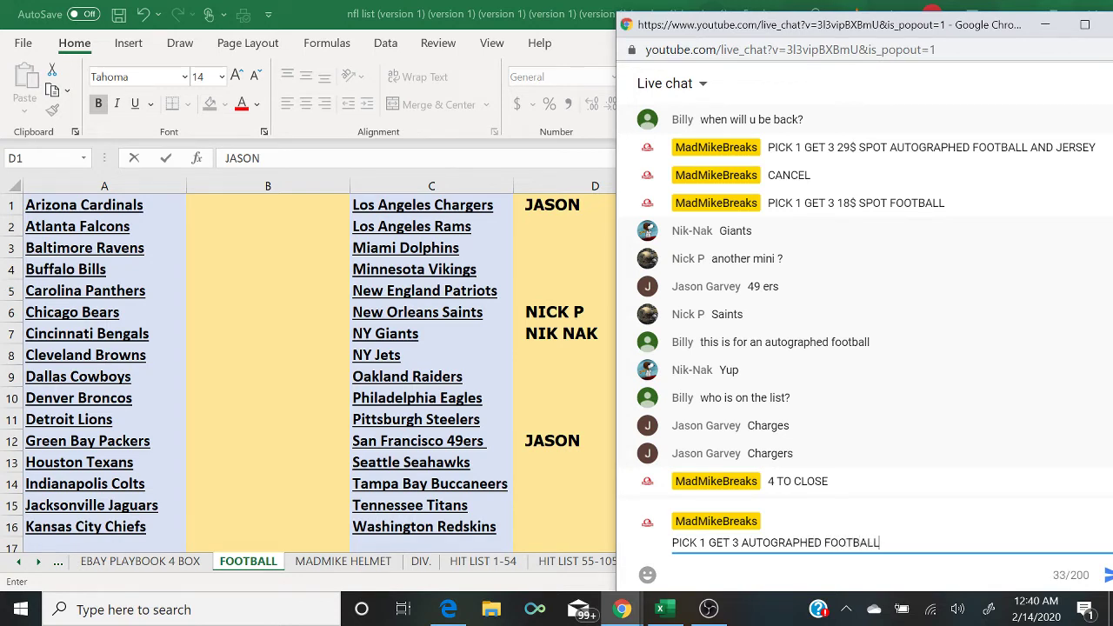
{"action": "type", "text": " 18$ SPOT"}
{"action": "key", "text": "Return"}
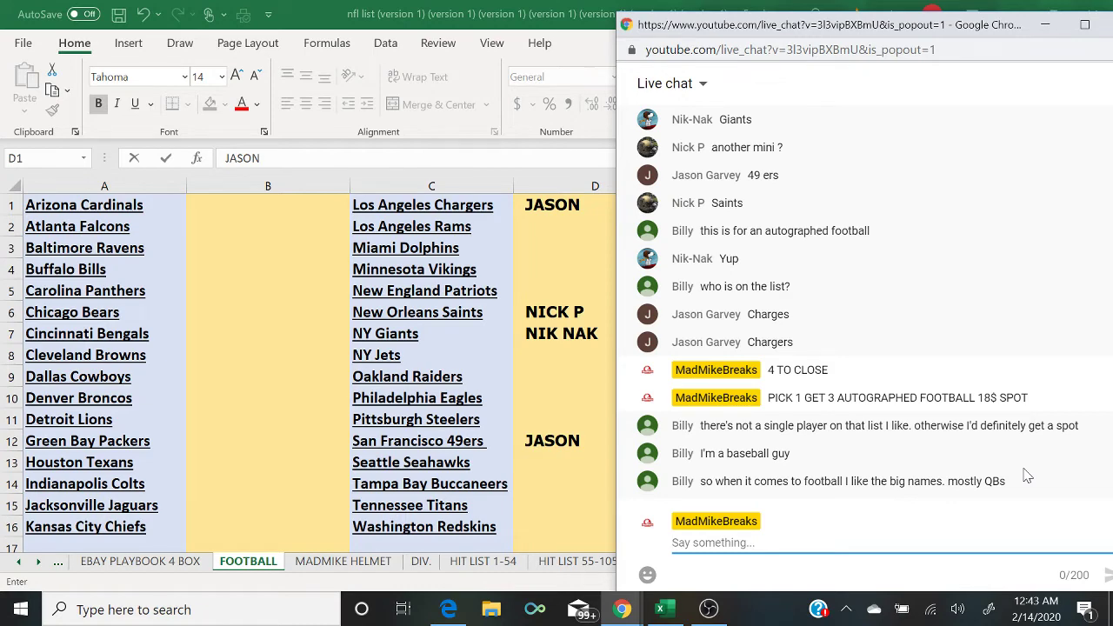
Step: Return to Excel and go back through the sheets to GOLD RUSH BAT
{"action": "left_click", "coordinate": [61, 569]}
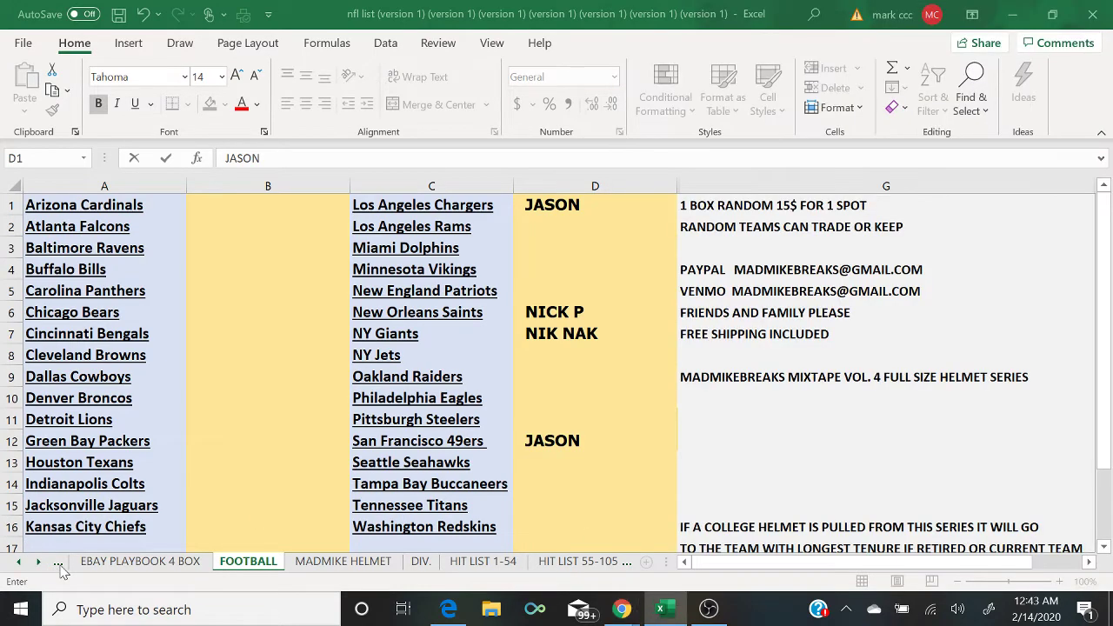
{"action": "left_click", "coordinate": [59, 564]}
{"action": "left_click", "coordinate": [58, 563]}
{"action": "left_click", "coordinate": [58, 563]}
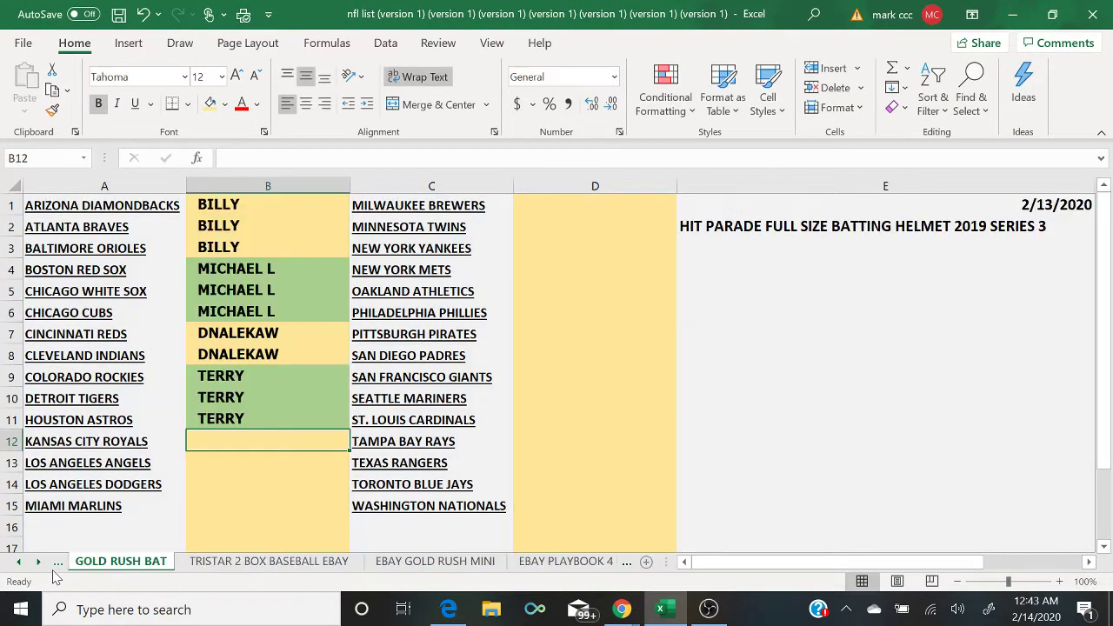
Step: Clear the leftover buyer names from column B, from B8 up to the top rows
{"action": "left_click", "coordinate": [300, 349]}
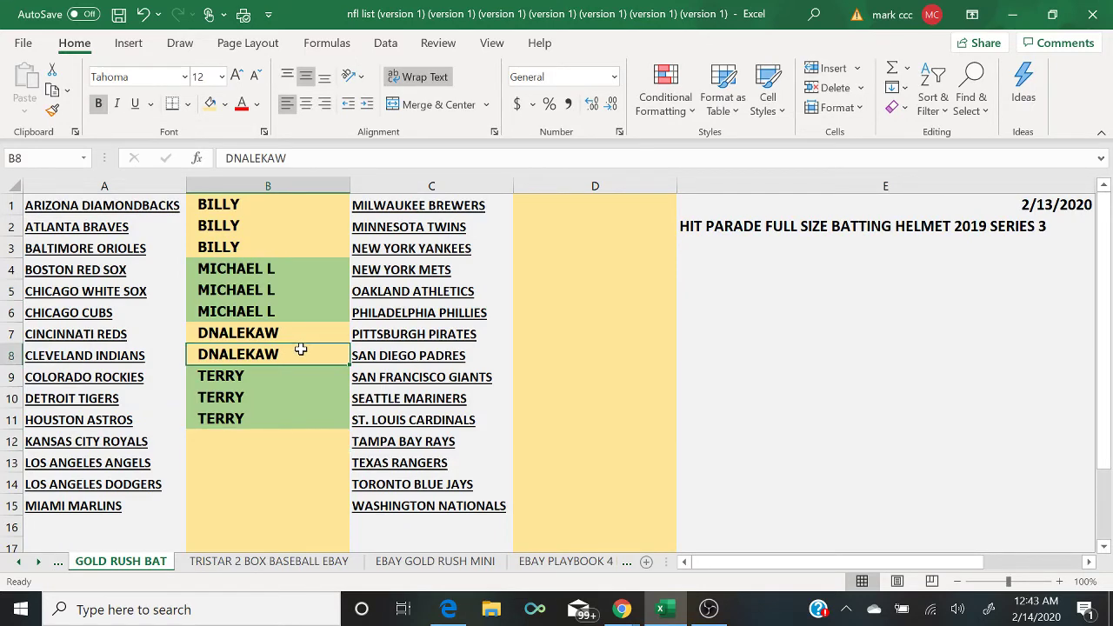
{"action": "key", "text": "BackSpace"}
{"action": "key", "text": "Up"}
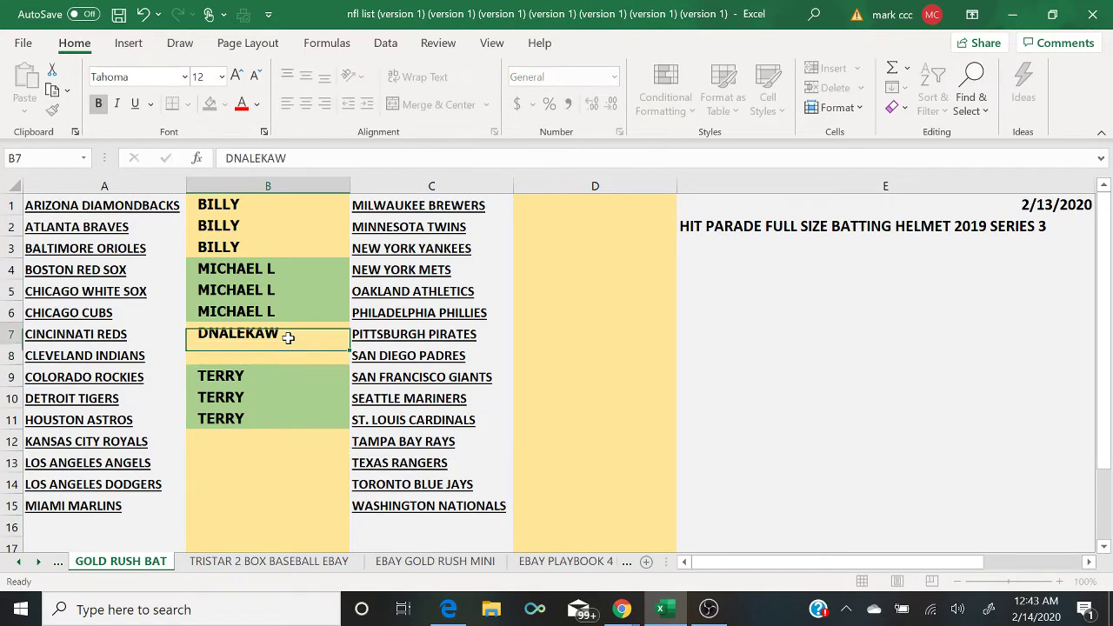
{"action": "key", "text": "BackSpace"}
{"action": "key", "text": "Up"}
{"action": "key", "text": "Up"}
{"action": "key", "text": "Up"}
{"action": "key", "text": "Up"}
{"action": "key", "text": "Up"}
{"action": "key", "text": "BackSpace"}
{"action": "key", "text": "Down"}
{"action": "key", "text": "BackSpace"}
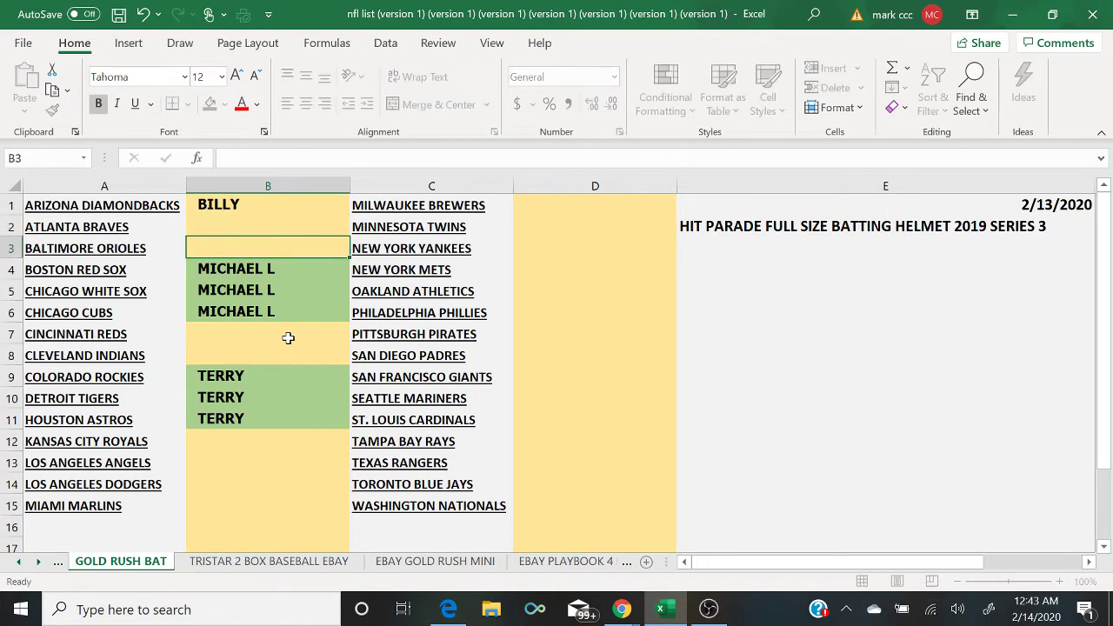
{"action": "key", "text": "Up"}
{"action": "key", "text": "Up"}
{"action": "key", "text": "BackSpace"}
{"action": "key", "text": "Down"}
{"action": "key", "text": "Down"}
{"action": "key", "text": "Down"}
{"action": "key", "text": "Down"}
{"action": "key", "text": "Down"}
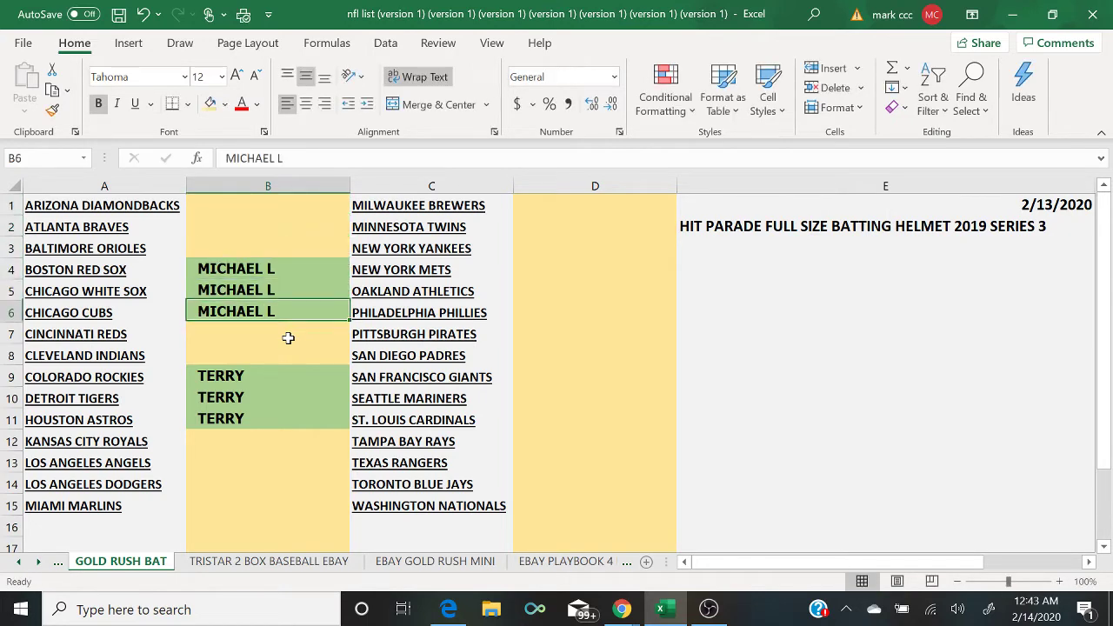
{"action": "key", "text": "Down"}
{"action": "key", "text": "Down"}
{"action": "key", "text": "Down"}
{"action": "key", "text": "Down"}
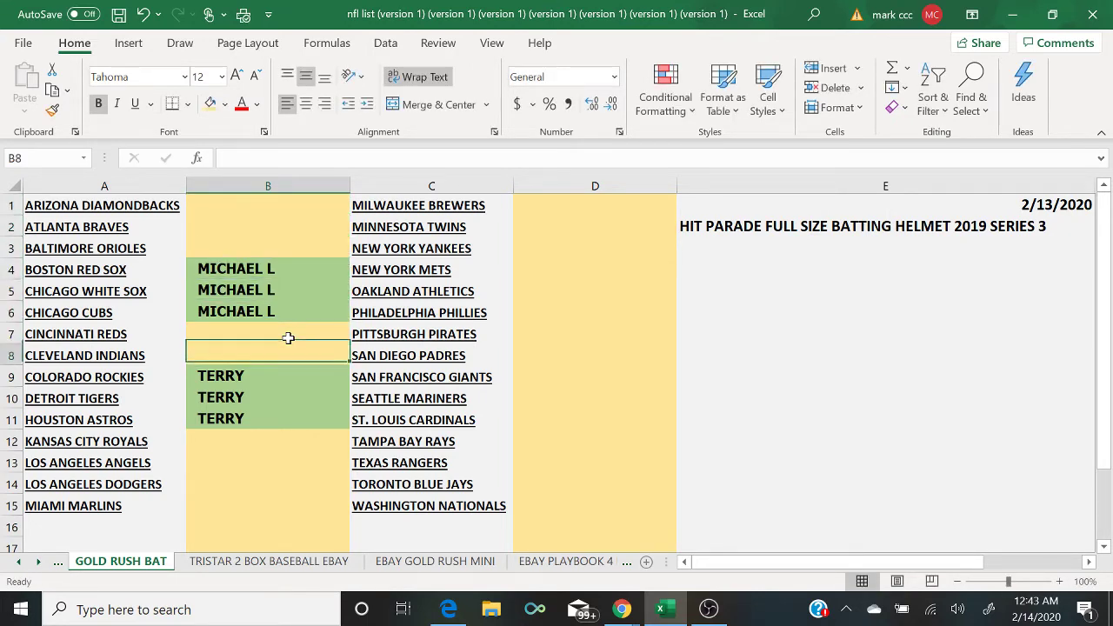
{"action": "key", "text": "Down"}
{"action": "key", "text": "Down"}
{"action": "key", "text": "Down"}
{"action": "key", "text": "Down"}
{"action": "key", "text": "Down"}
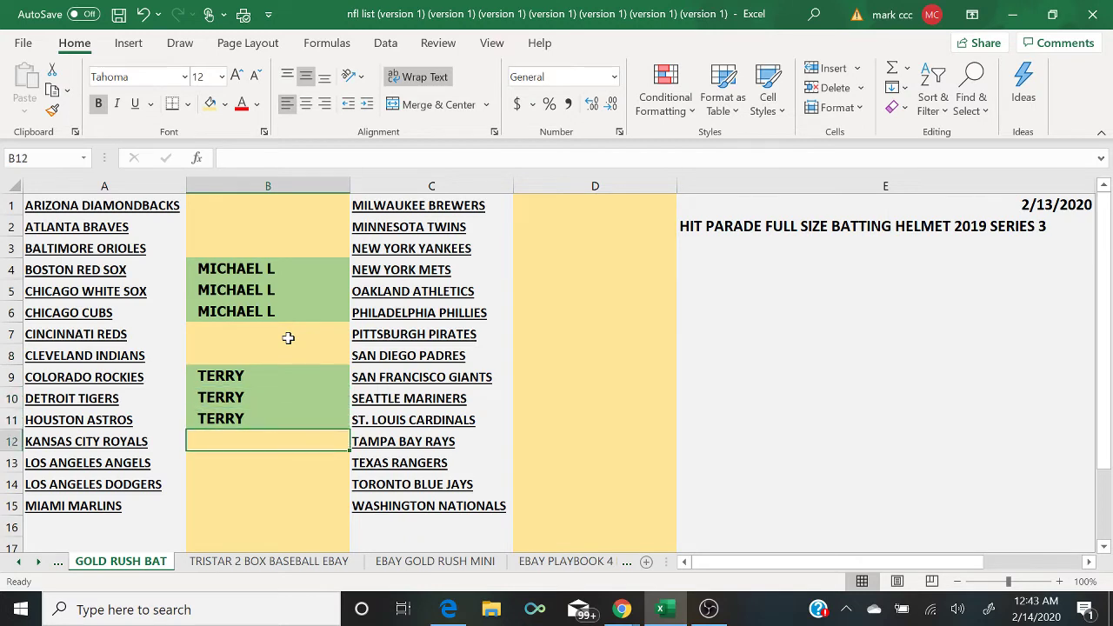
{"action": "key", "text": "Left"}
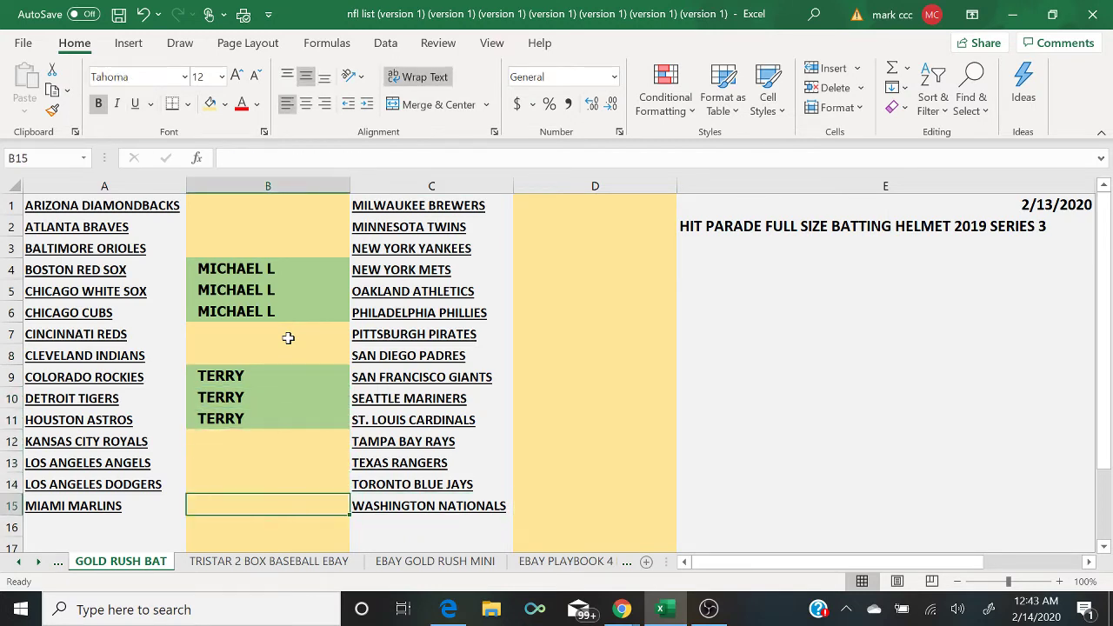
{"action": "key", "text": "Up"}
{"action": "key", "text": "Up"}
{"action": "key", "text": "Up"}
{"action": "key", "text": "Up"}
{"action": "key", "text": "Up"}
{"action": "key", "text": "Up"}
{"action": "key", "text": "Up"}
{"action": "key", "text": "Up"}
{"action": "key", "text": "Up"}
{"action": "key", "text": "Up"}
{"action": "key", "text": "Up"}
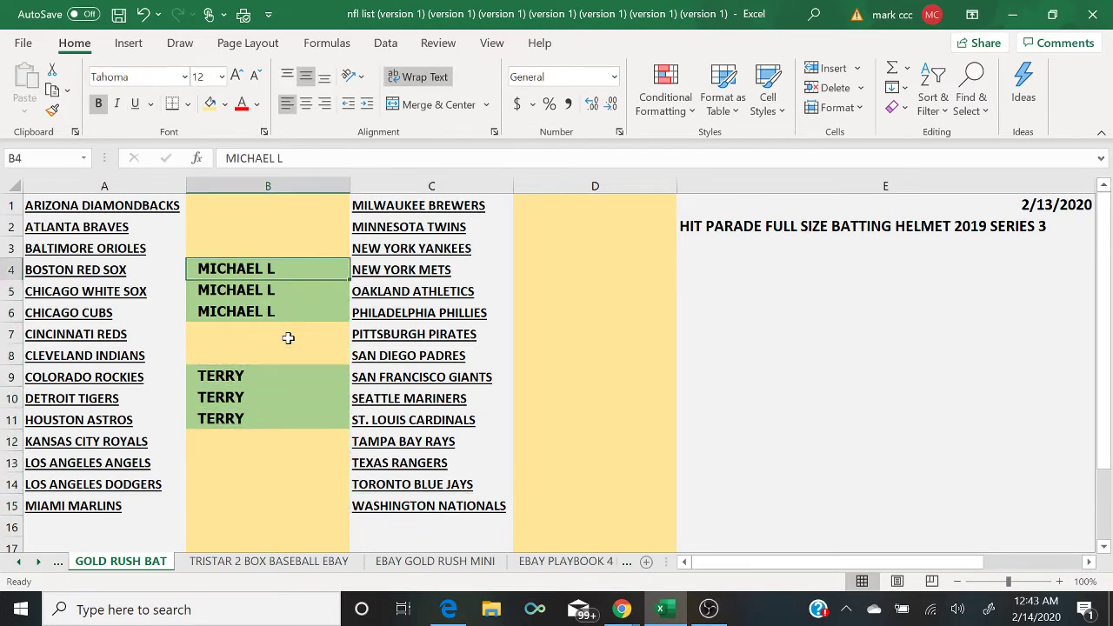
{"action": "key", "text": "Down"}
{"action": "key", "text": "Down"}
{"action": "key", "text": "Down"}
{"action": "key", "text": "Down"}
{"action": "key", "text": "Down"}
{"action": "key", "text": "Down"}
{"action": "key", "text": "Down"}
{"action": "key", "text": "Down"}
{"action": "key", "text": "Down"}
{"action": "key", "text": "Down"}
{"action": "key", "text": "Down"}
{"action": "key", "text": "Down"}
{"action": "key", "text": "Down"}
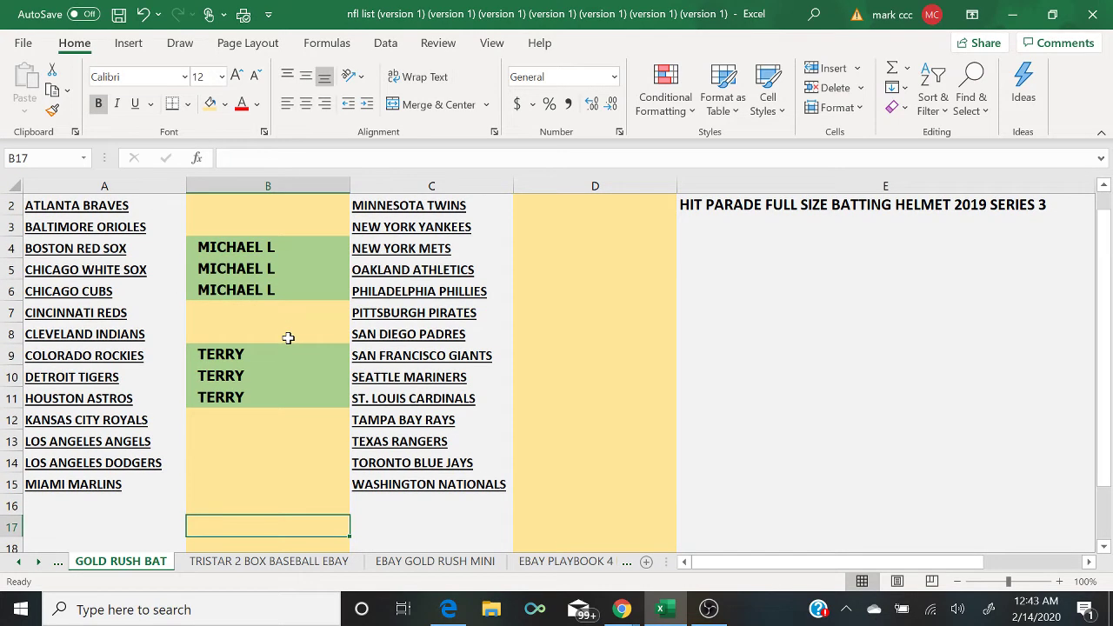
{"action": "key", "text": "Up"}
{"action": "key", "text": "Up"}
{"action": "key", "text": "Up"}
{"action": "key", "text": "Up"}
{"action": "key", "text": "Up"}
{"action": "key", "text": "Up"}
{"action": "key", "text": "Up"}
{"action": "key", "text": "Up"}
{"action": "key", "text": "Up"}
{"action": "key", "text": "Up"}
{"action": "key", "text": "Up"}
{"action": "key", "text": "Up"}
{"action": "key", "text": "Up"}
{"action": "key", "text": "Up"}
{"action": "key", "text": "Up"}
{"action": "key", "text": "Up"}
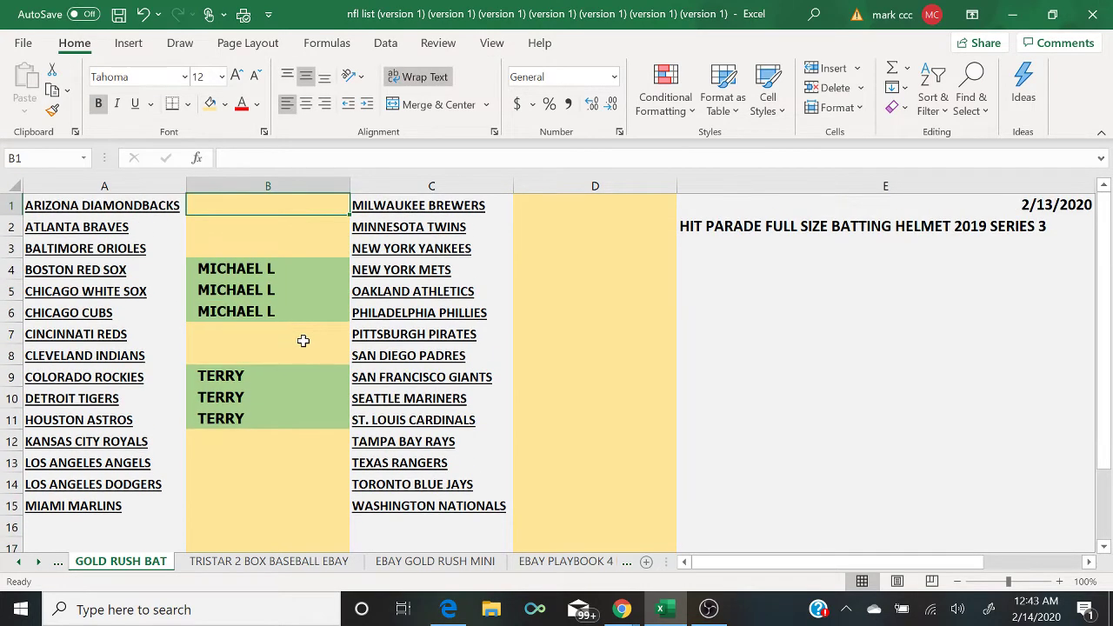
Step: Switch to the FOOTBALL sheet and bring the live chat back in front
{"action": "left_click", "coordinate": [628, 561]}
{"action": "left_click", "coordinate": [628, 562]}
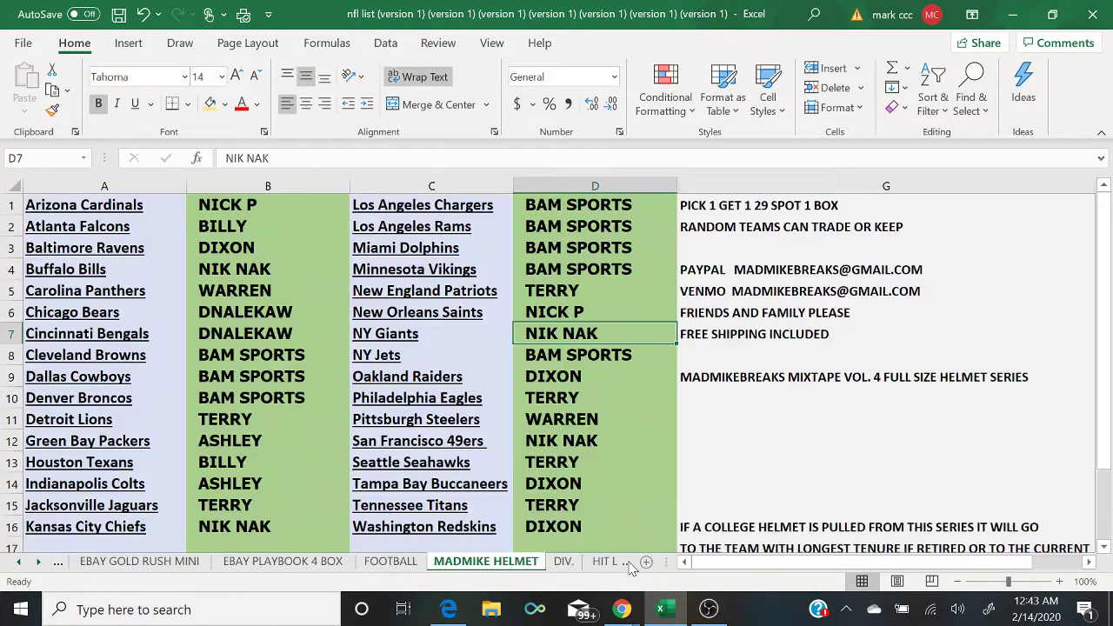
{"action": "left_click", "coordinate": [627, 562]}
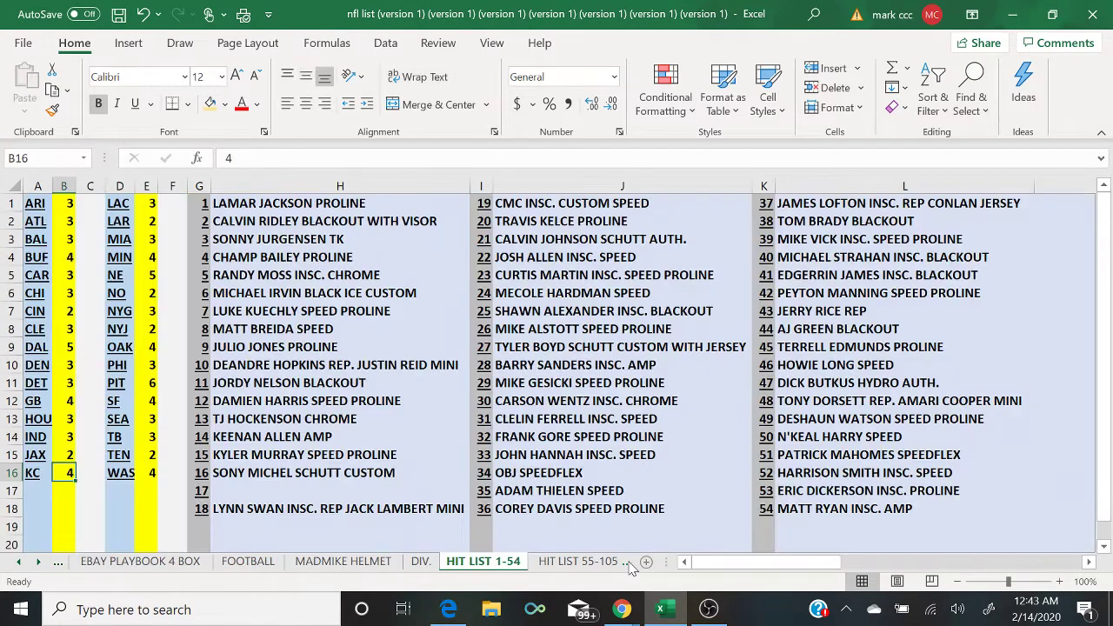
{"action": "left_click", "coordinate": [248, 562]}
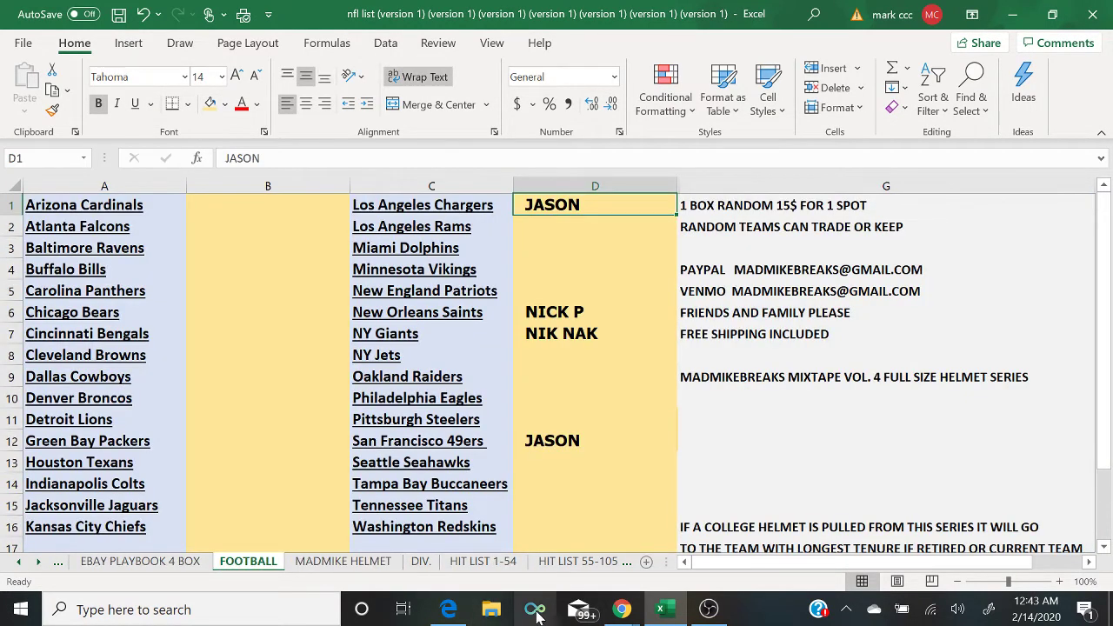
{"action": "left_click", "coordinate": [622, 608]}
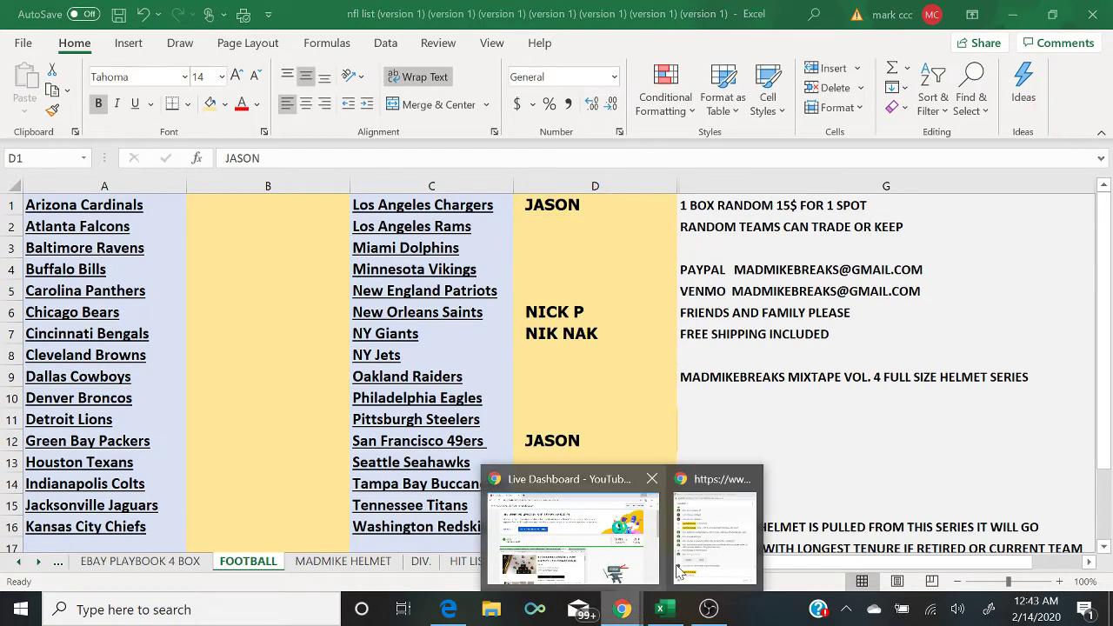
{"action": "left_click", "coordinate": [723, 539]}
Step: Show the held-for-review message in the chat, then bring OBS Studio forward
{"action": "left_click", "coordinate": [695, 445]}
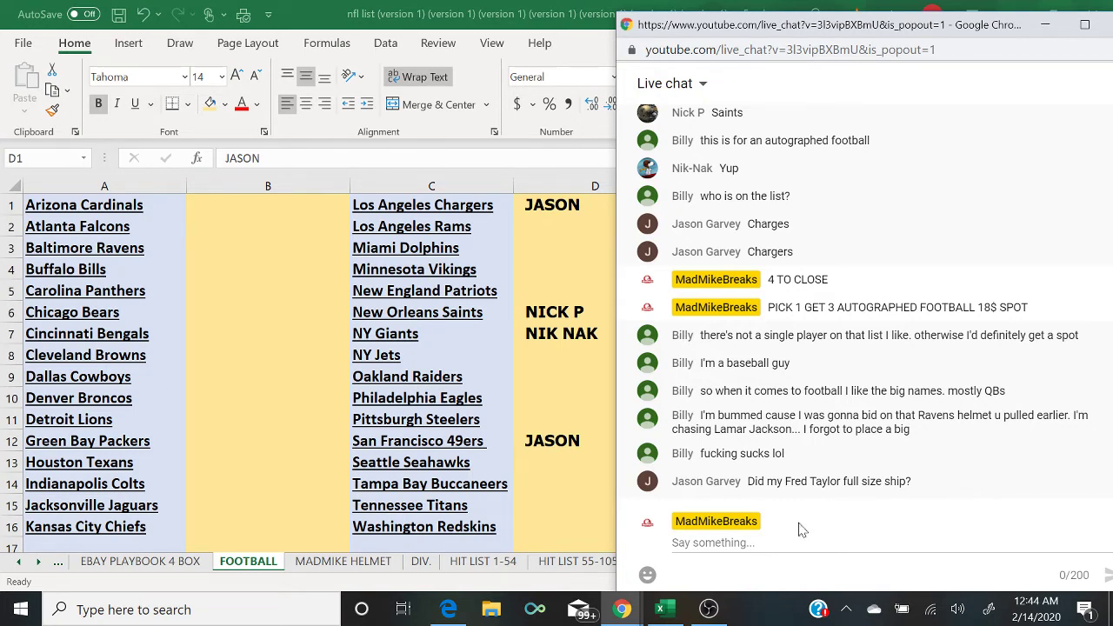
{"action": "left_click", "coordinate": [713, 615]}
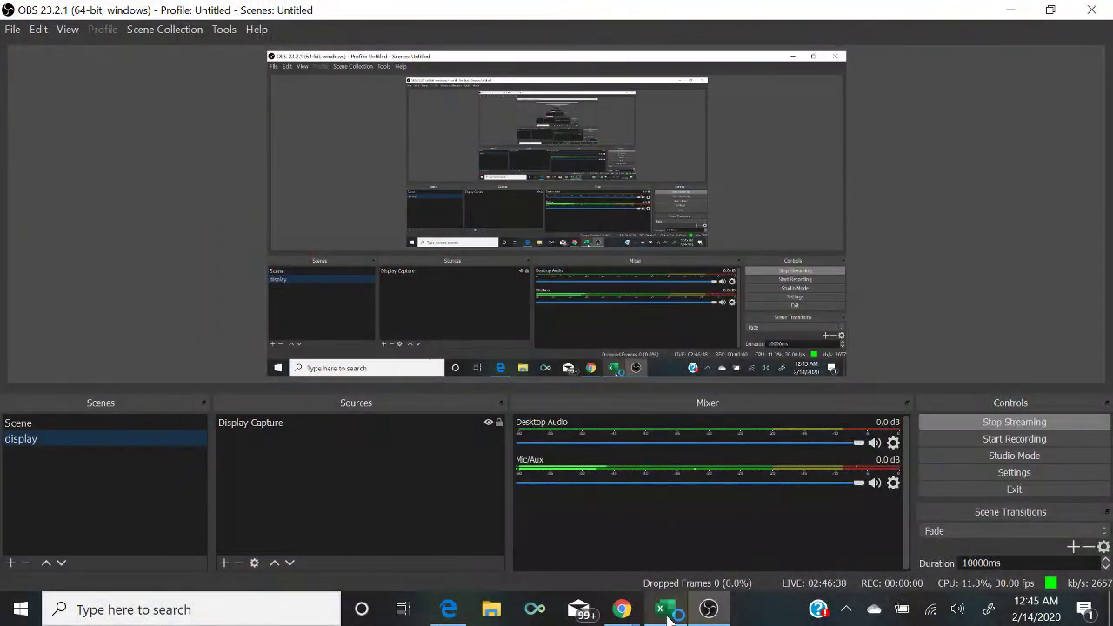
Step: Select the display scene in OBS, then bring the live chat window forward
{"action": "left_click", "coordinate": [663, 611]}
{"action": "mouse_move", "coordinate": [621, 611]}
{"action": "left_click", "coordinate": [726, 555]}
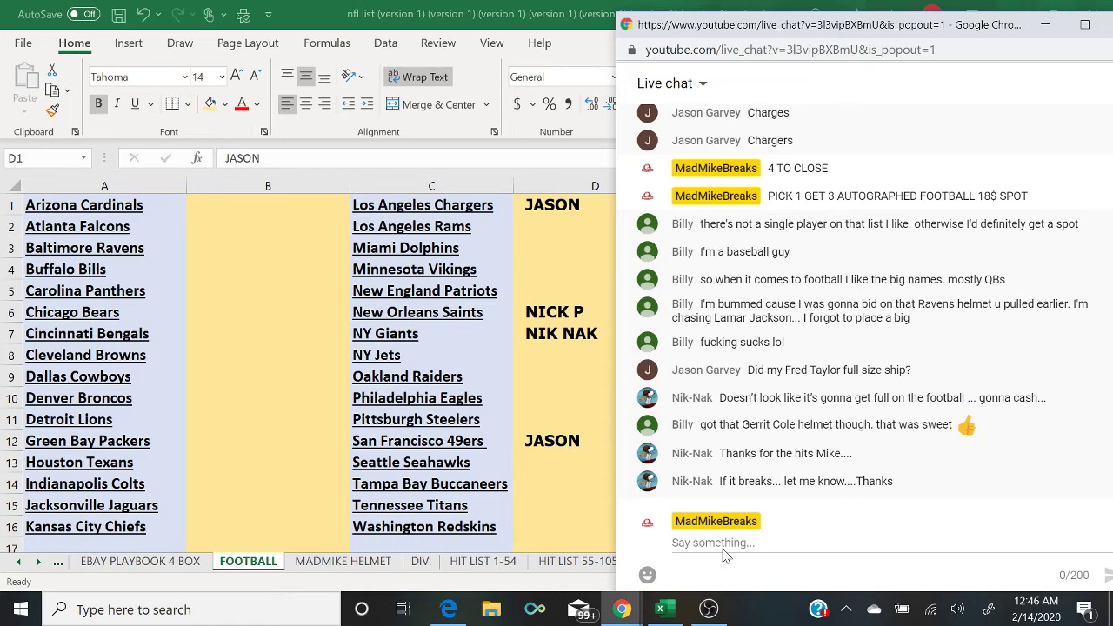
Step: Switch the OBS stream to the desktop capture scene
{"action": "left_click", "coordinate": [706, 609]}
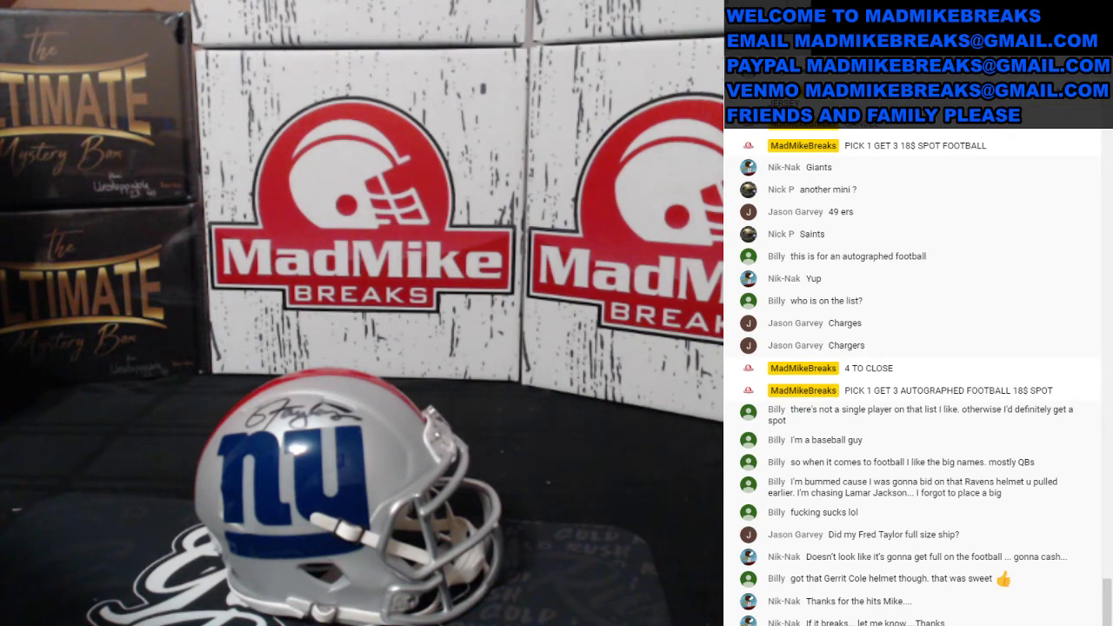
{"action": "left_click", "coordinate": [38, 440]}
Step: Check the eBay package's USPS tracking, estimated delivery Fri, Feb 14, then return to OBS
{"action": "left_click", "coordinate": [683, 618]}
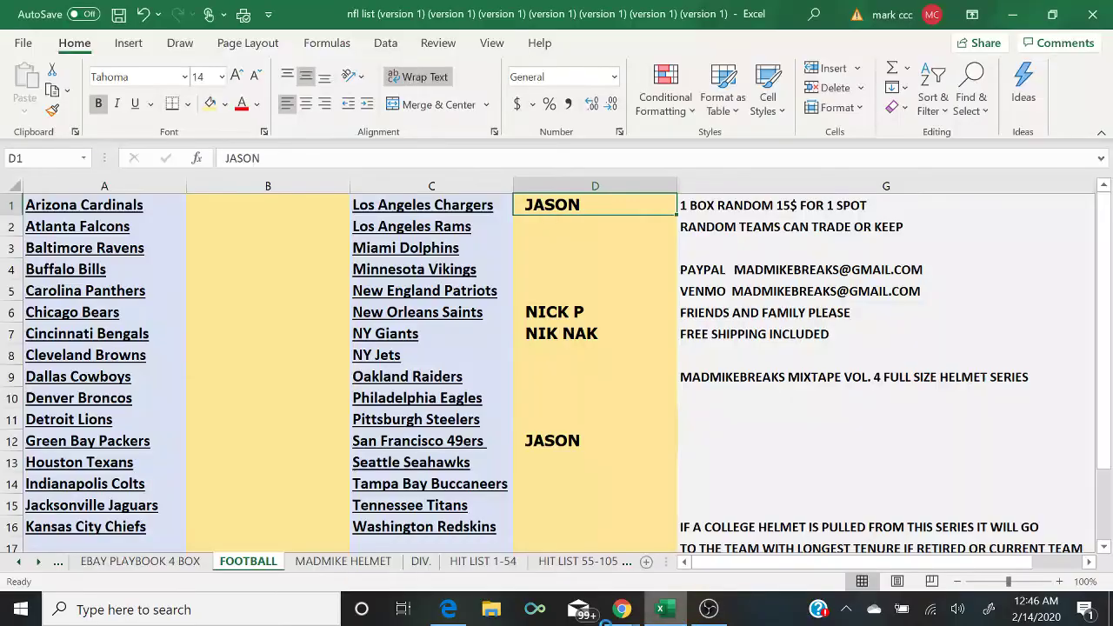
{"action": "left_click", "coordinate": [447, 611]}
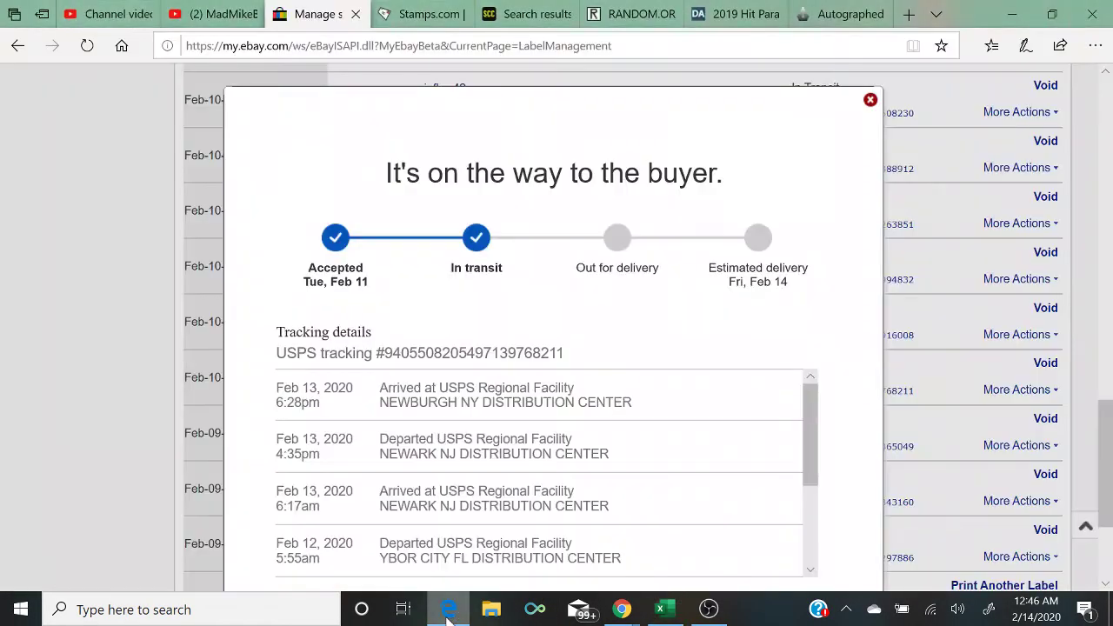
{"action": "left_click_drag", "start_coordinate": [821, 407], "coordinate": [813, 402]}
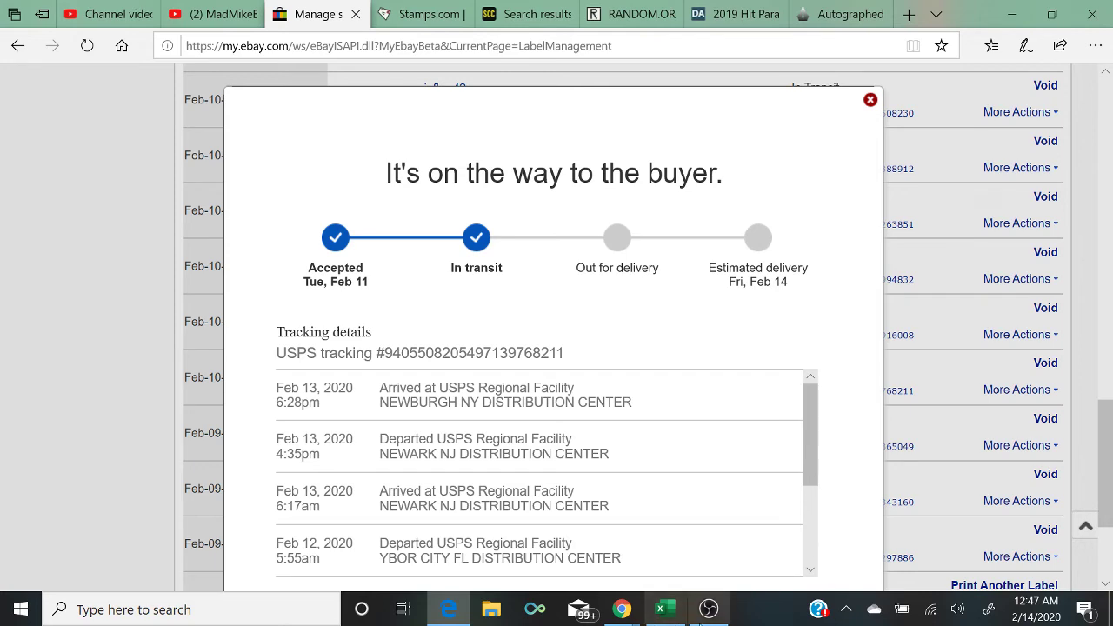
{"action": "left_click", "coordinate": [708, 608]}
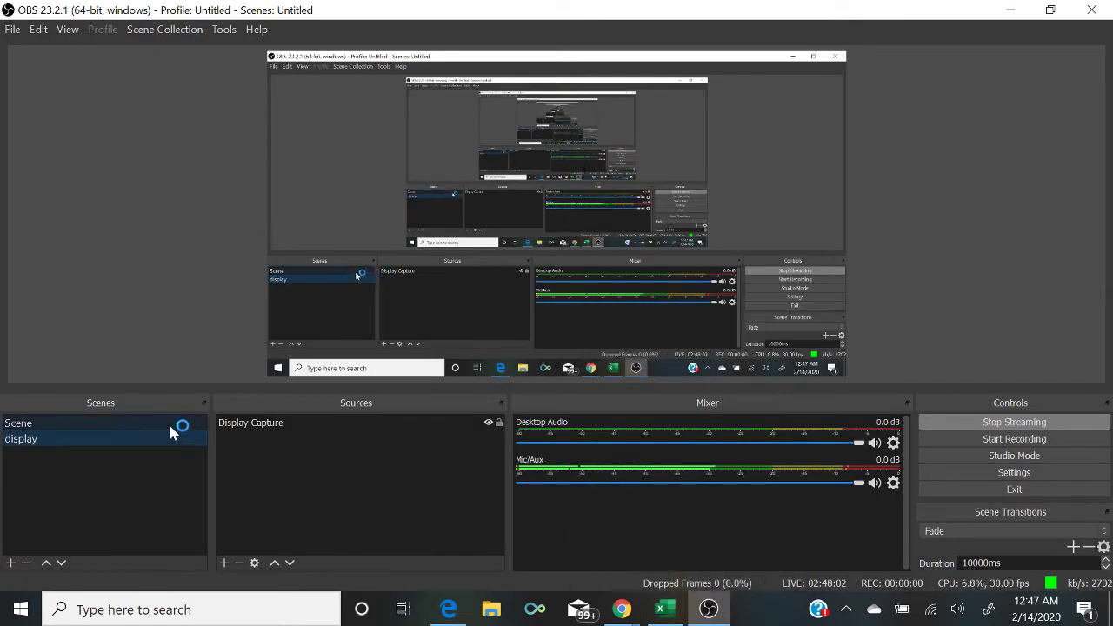